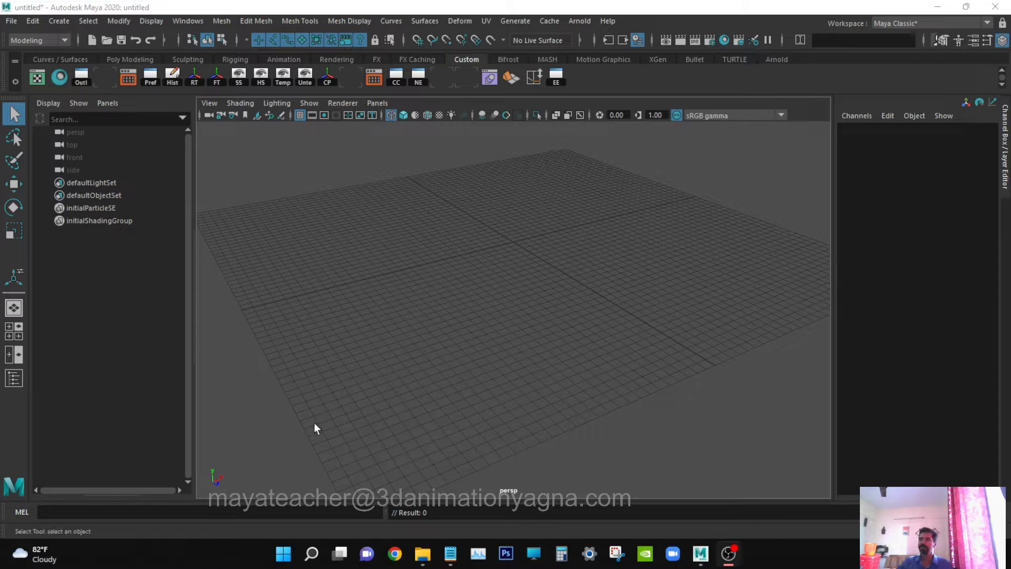
Create a polygon cube at the centre of the scene.
{"action": "left_click_drag", "start_coordinate": [747, 310], "coordinate": [453, 400], "text": "alt"}
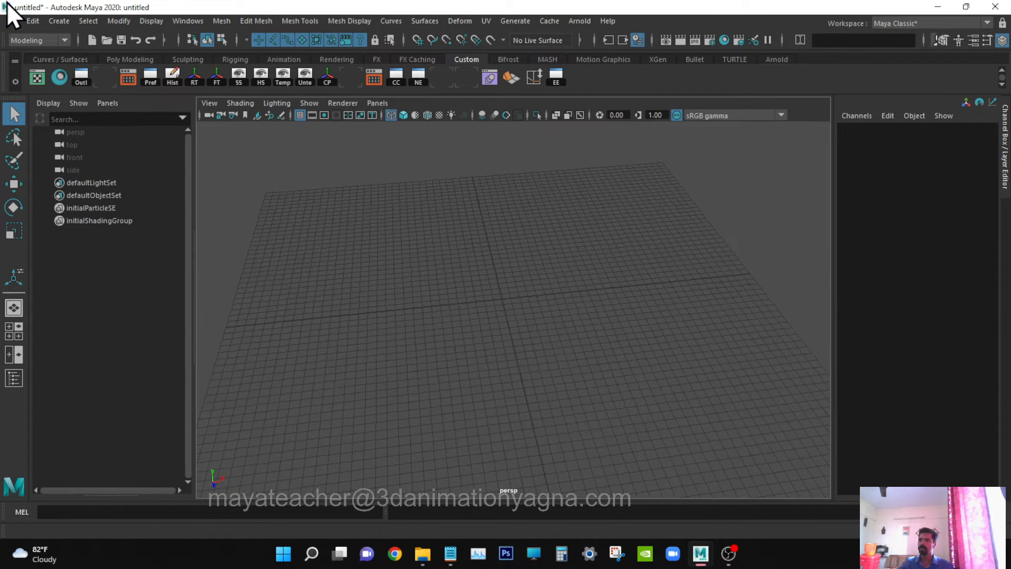
{"action": "left_click", "coordinate": [56, 21]}
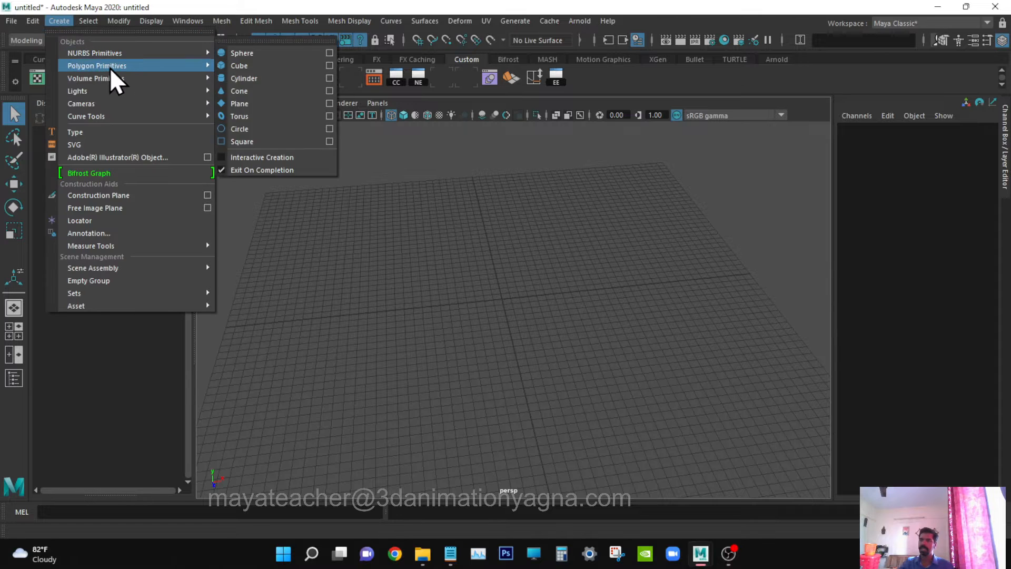
{"action": "mouse_move", "coordinate": [109, 66]}
{"action": "left_click", "coordinate": [267, 78]}
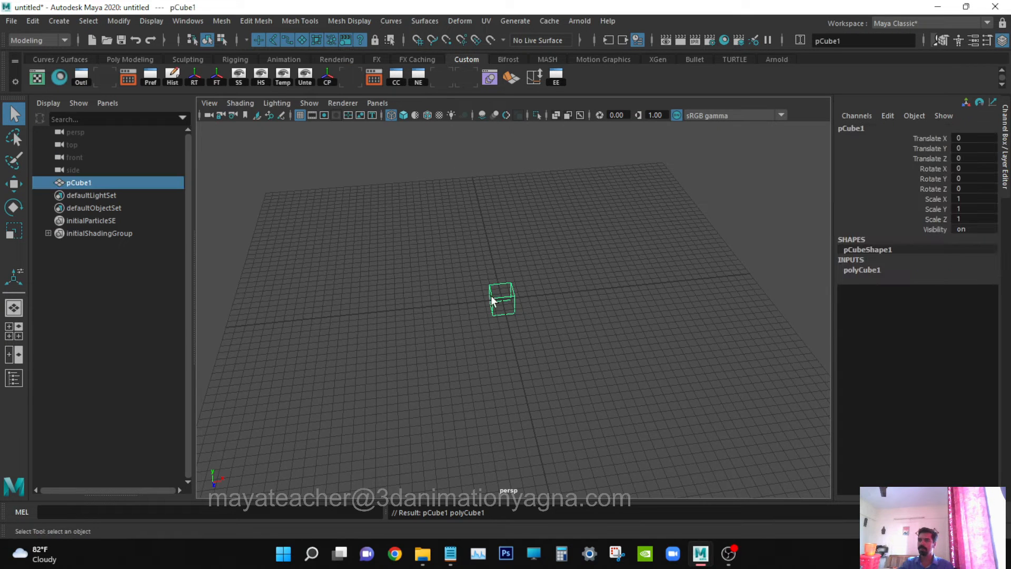
Set the cube's width and depth to 10.
{"action": "left_click", "coordinate": [875, 270]}
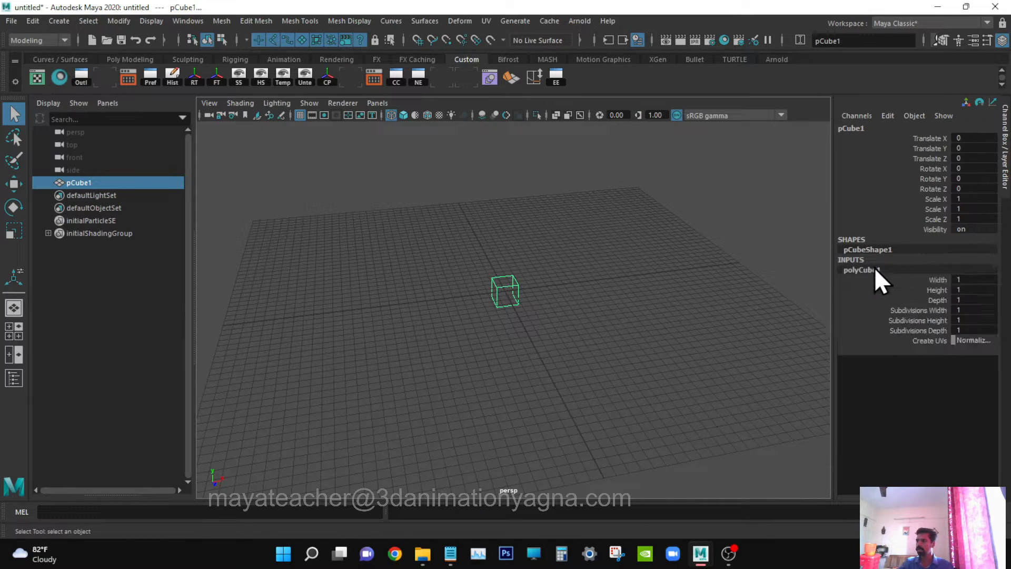
{"action": "left_click", "coordinate": [940, 279]}
{"action": "left_click", "coordinate": [945, 299], "text": "ctrl"}
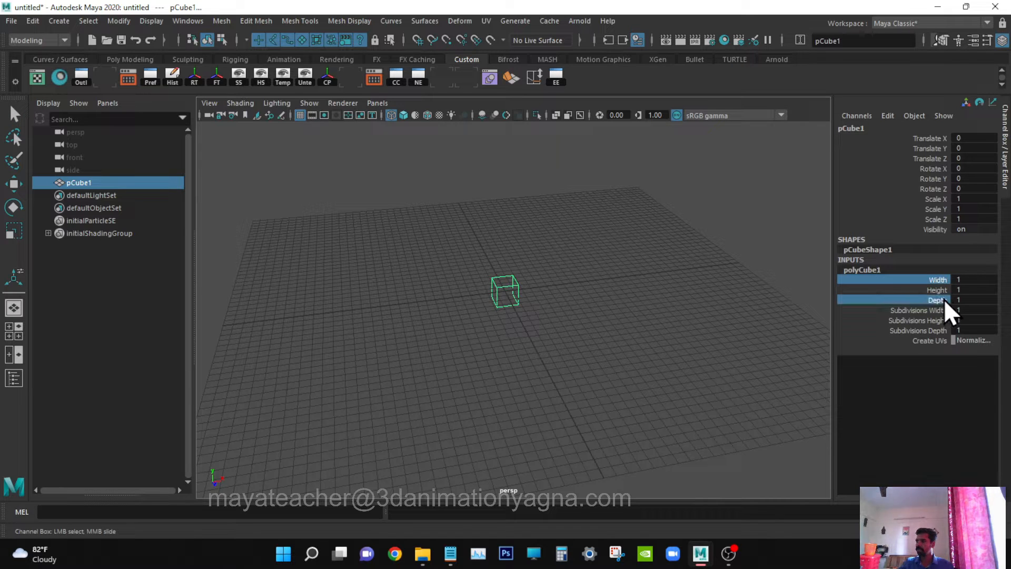
{"action": "middle_click_drag", "start_coordinate": [610, 362], "coordinate": [640, 361]}
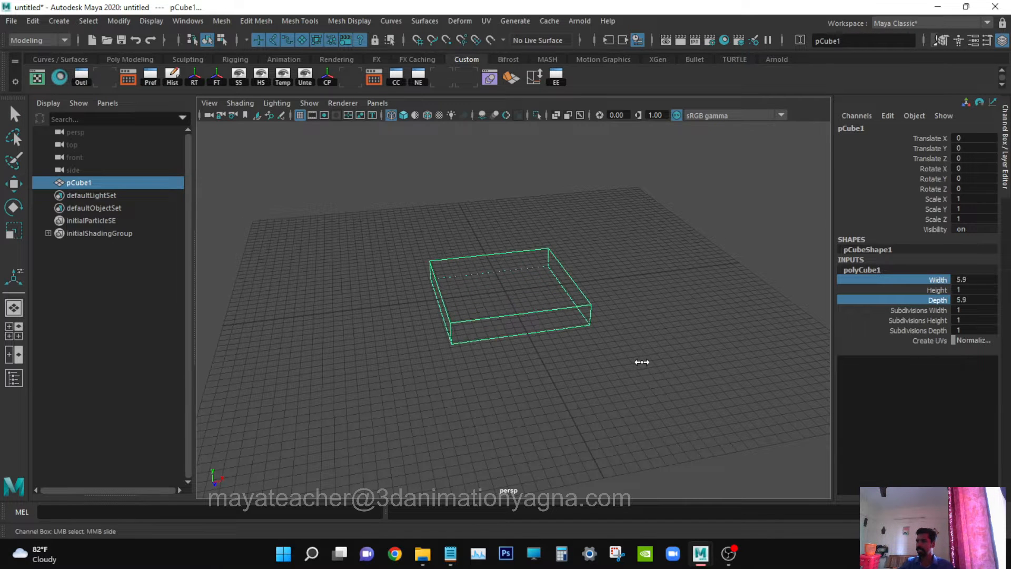
{"action": "double_click", "coordinate": [974, 279]}
{"action": "type", "text": "10"}
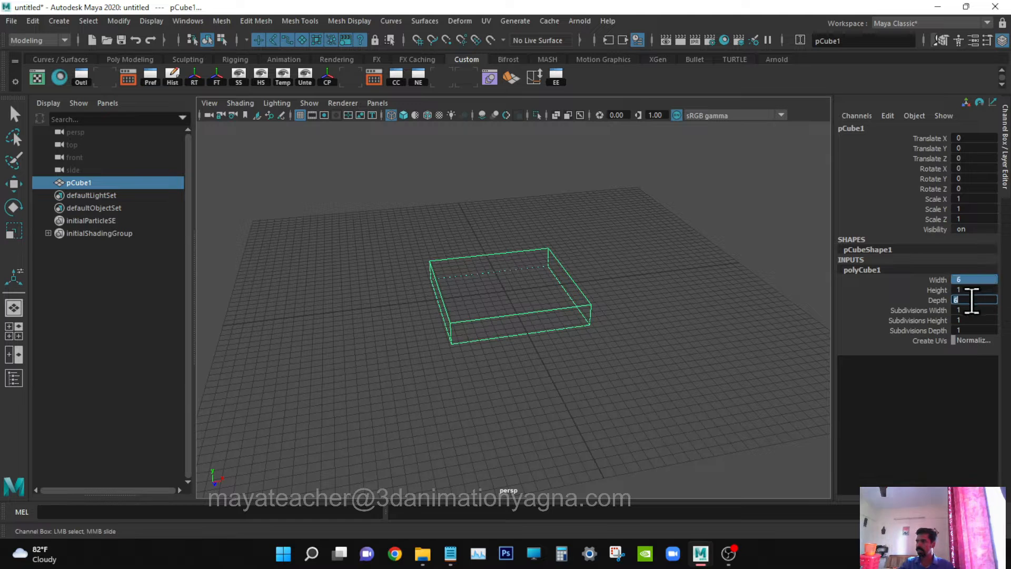
{"action": "double_click", "coordinate": [971, 300]}
{"action": "key", "text": "Return"}
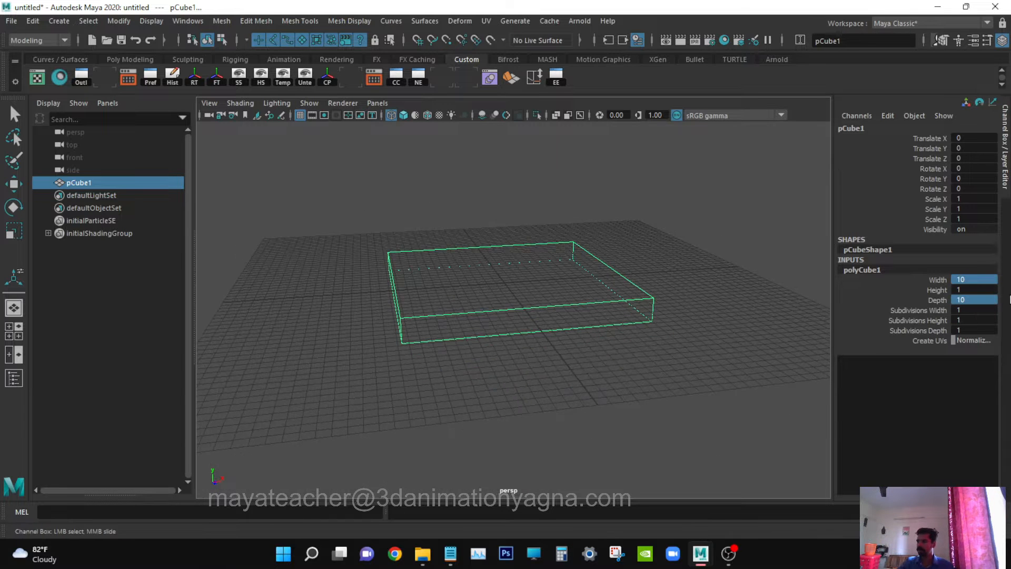
Duplicate the slab in the top view and scale the copy to 0.125 in X and Z.
{"action": "left_click_drag", "start_coordinate": [627, 326], "coordinate": [561, 327], "text": "alt"}
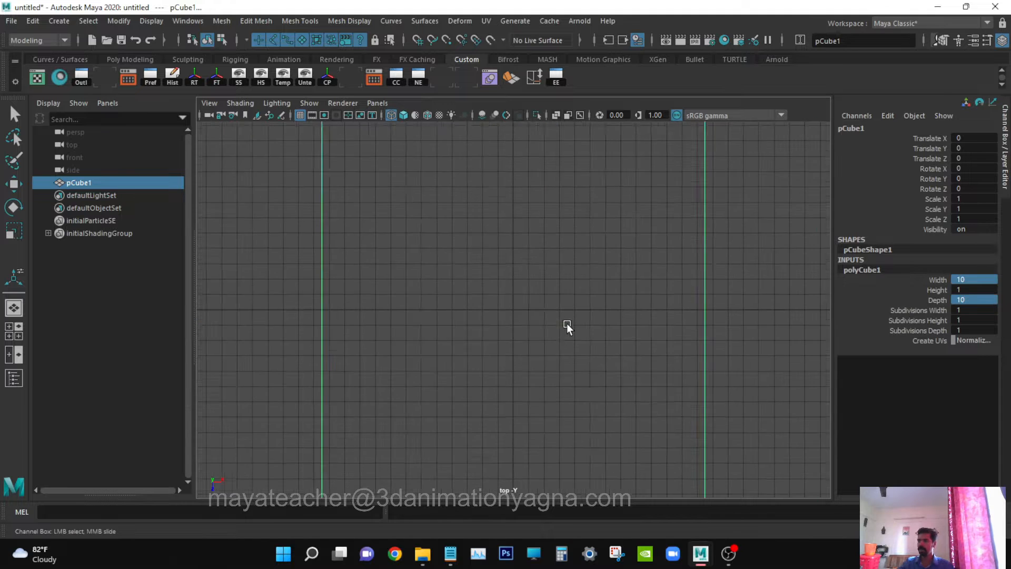
{"action": "key", "text": "ctrl+d"}
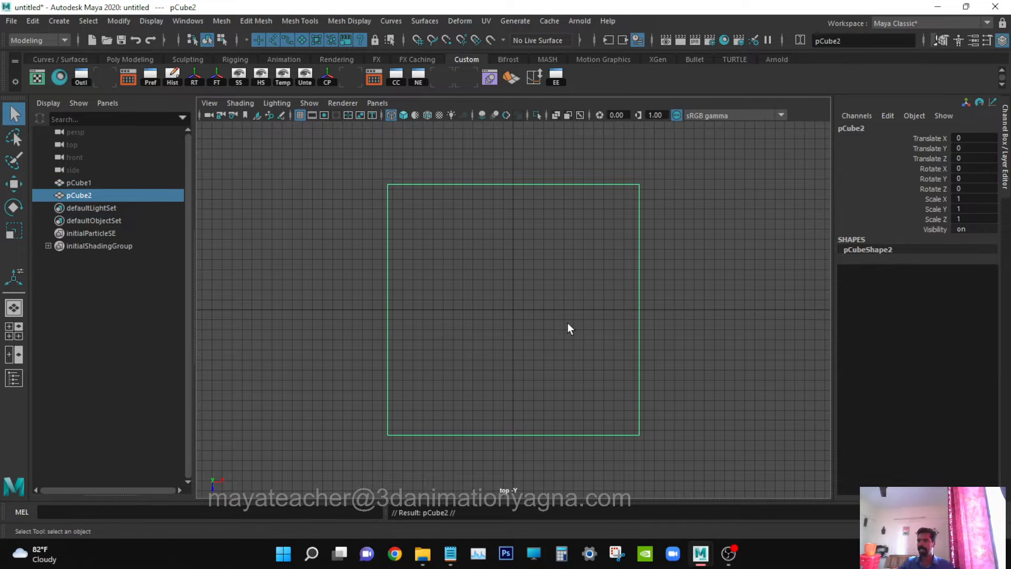
{"action": "key", "text": "r"}
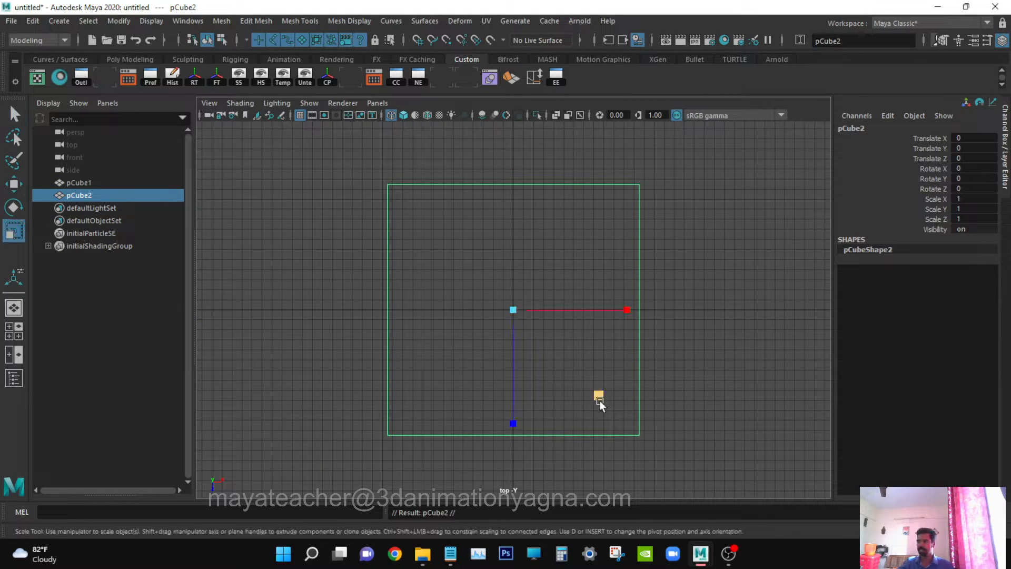
{"action": "left_click_drag", "start_coordinate": [602, 396], "coordinate": [553, 386]}
Hide the grid and move the small cube flush into the slab's upper-left corner, at about X -4.371, Z -4.373.
{"action": "key", "text": "w"}
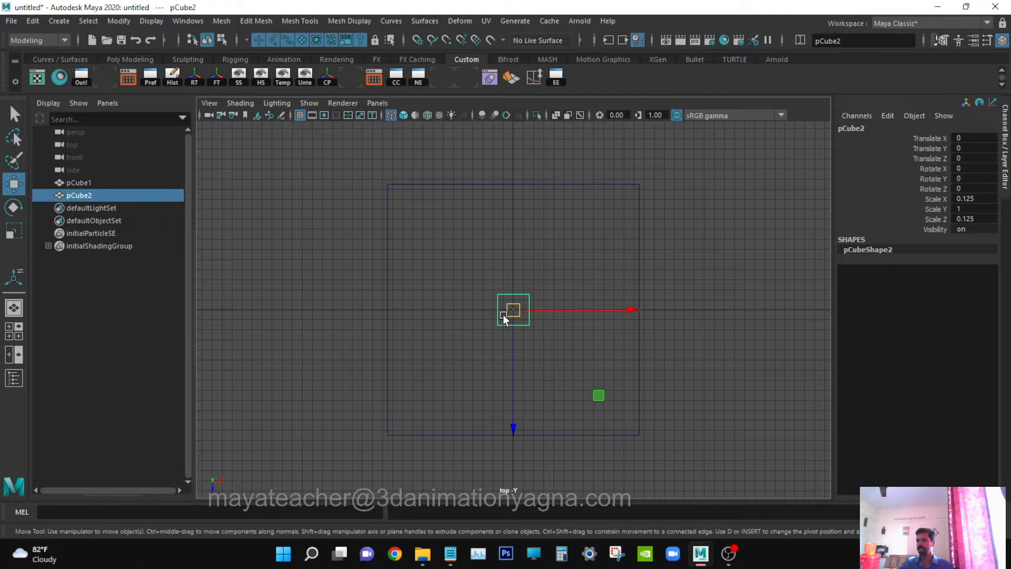
{"action": "left_click_drag", "start_coordinate": [503, 314], "coordinate": [404, 198]}
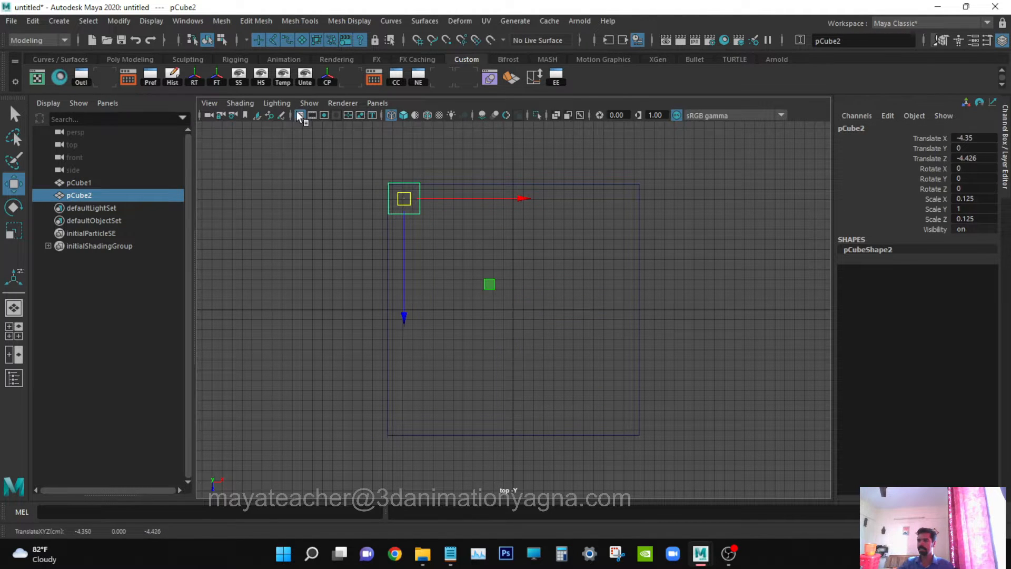
{"action": "key", "text": "f"}
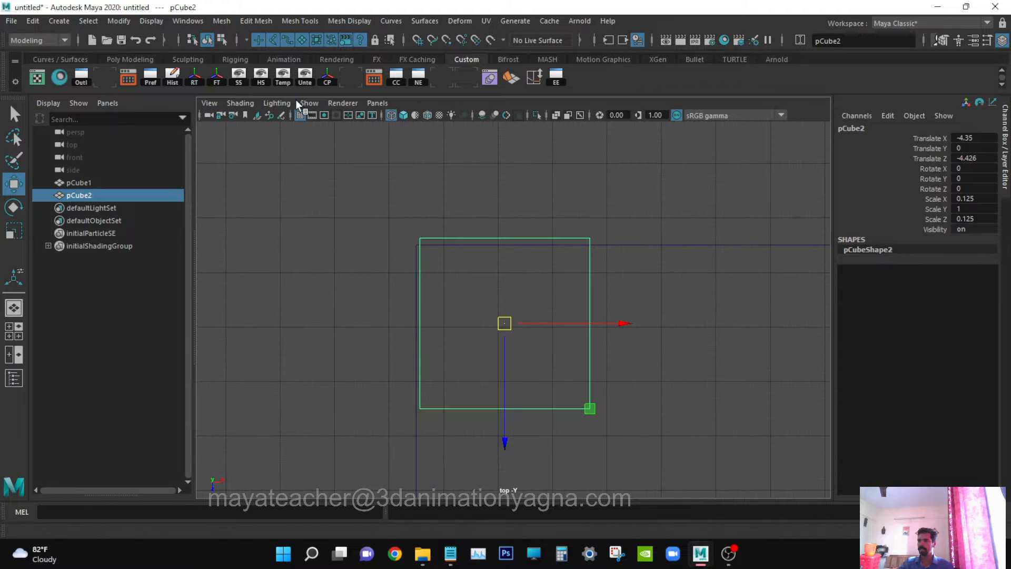
{"action": "left_click", "coordinate": [310, 103]}
{"action": "left_click", "coordinate": [368, 507]}
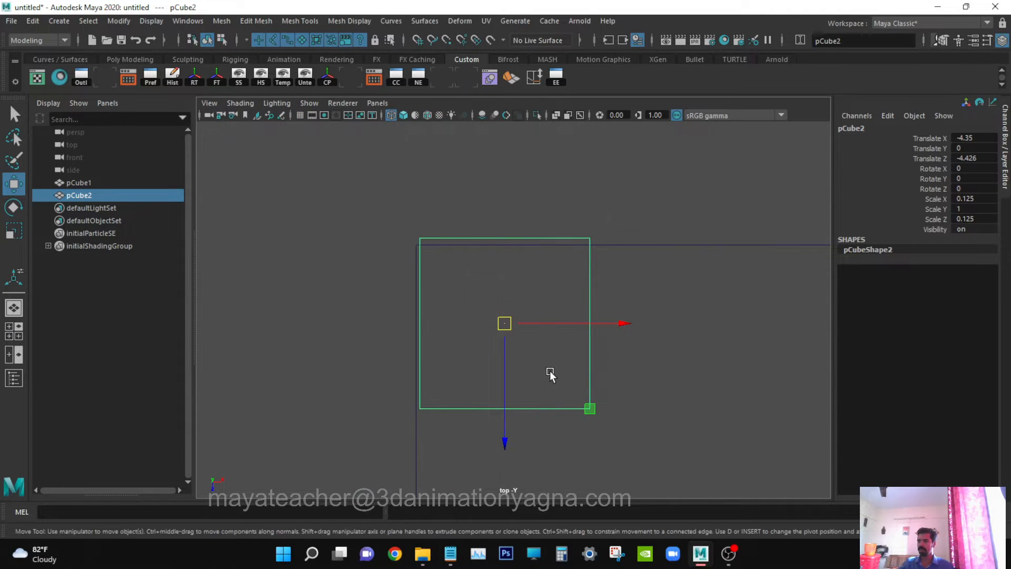
{"action": "left_click_drag", "start_coordinate": [492, 323], "coordinate": [489, 332]}
{"action": "key", "text": "a"}
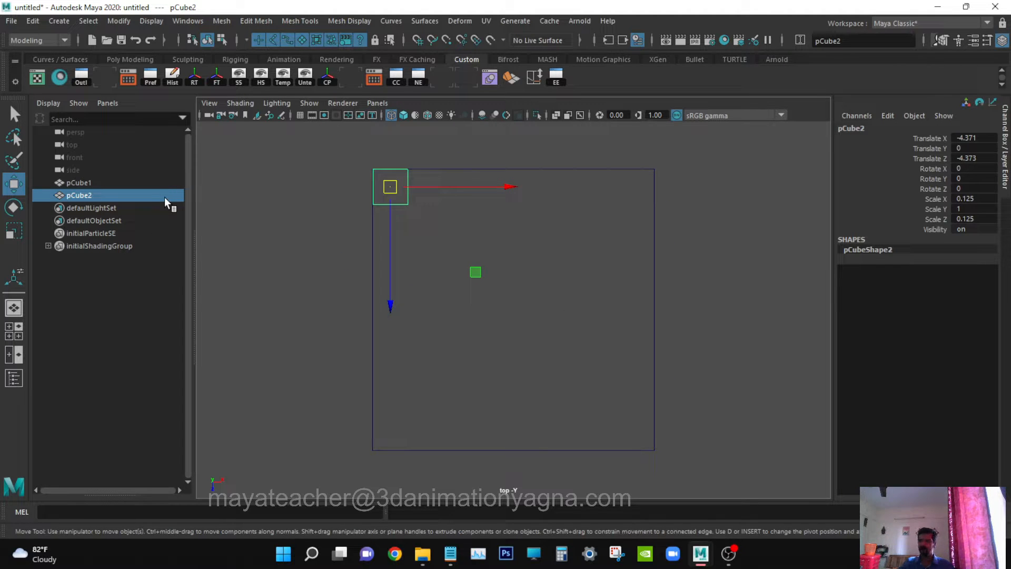
Mirror a copy of the small cube to the upper-right corner by grouping it and setting the group's Scale X to -1.
{"action": "key", "text": "ctrl+g"}
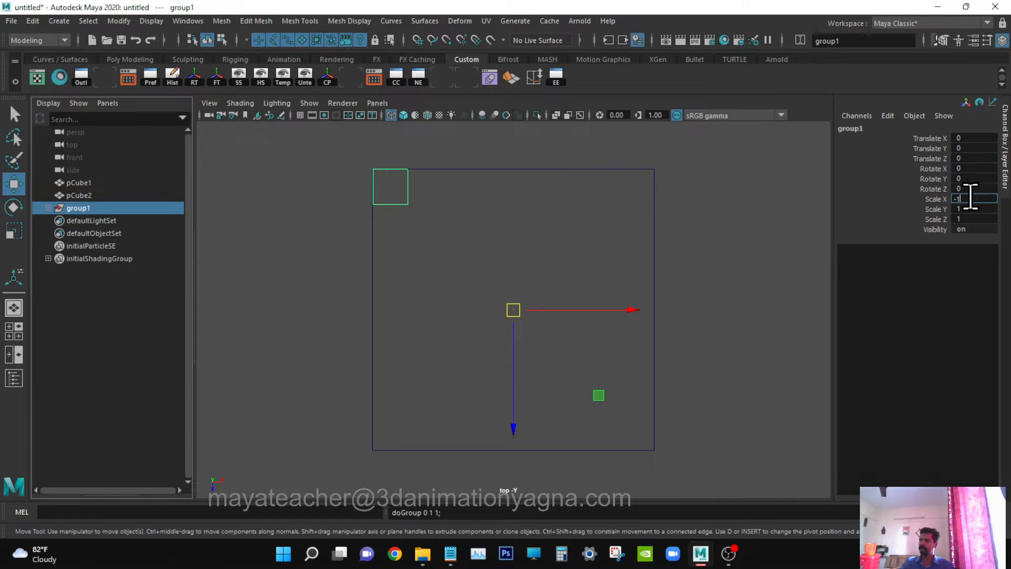
{"action": "key", "text": "Return"}
{"action": "middle_click_drag", "start_coordinate": [405, 297], "coordinate": [415, 298], "text": "alt"}
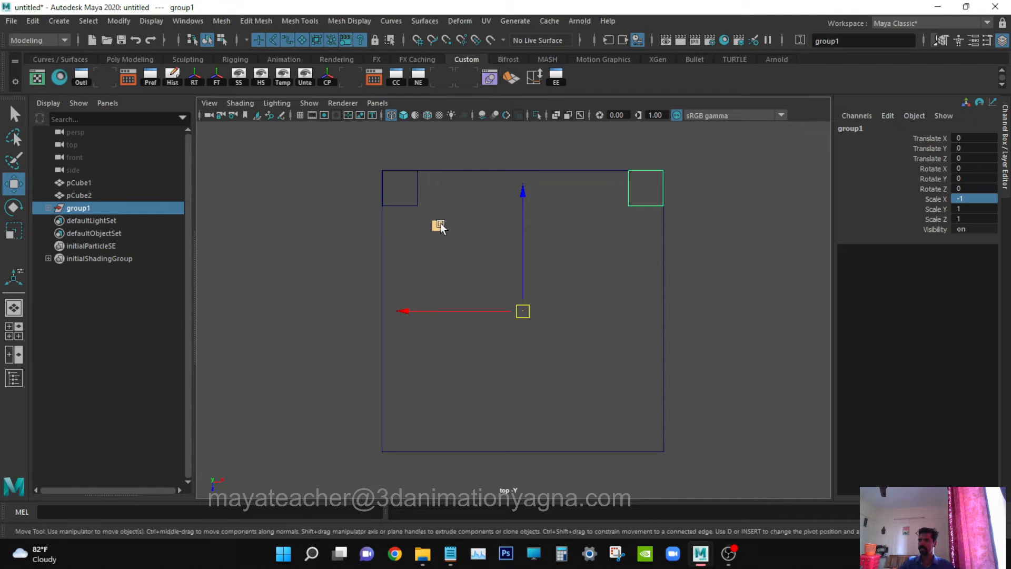
{"action": "key", "text": "q"}
{"action": "middle_click_drag", "start_coordinate": [332, 314], "coordinate": [347, 323], "text": "alt"}
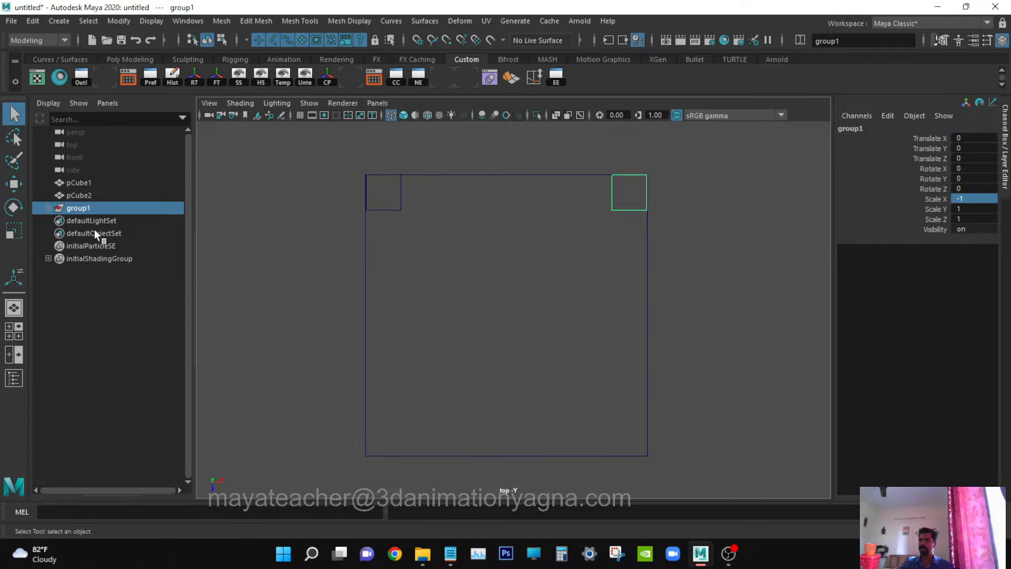
Move the original small cube pCube2 into group1 alongside its mirrored copy.
{"action": "left_click", "coordinate": [48, 208]}
{"action": "left_click", "coordinate": [92, 195]}
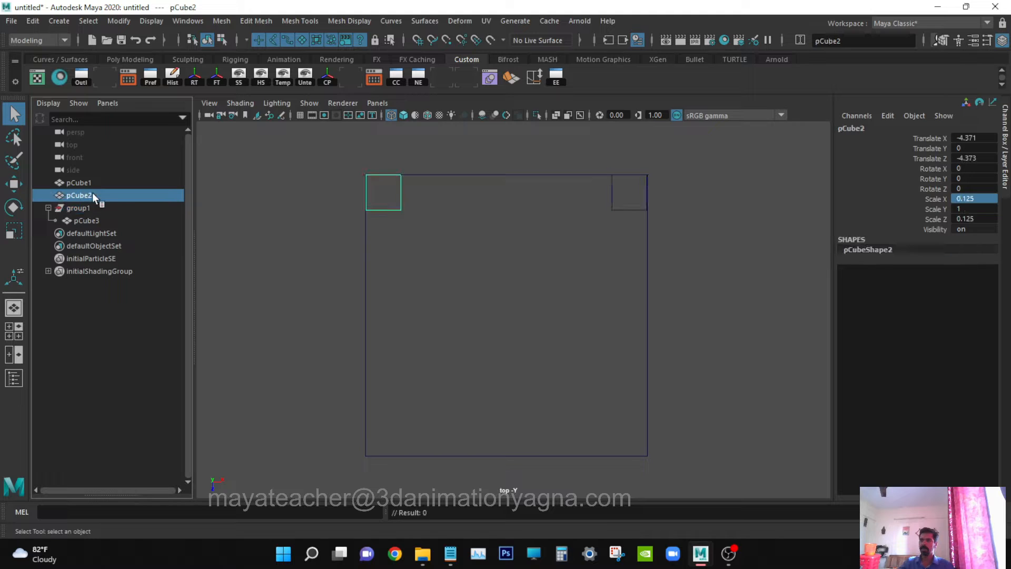
{"action": "middle_click_drag", "start_coordinate": [92, 198], "coordinate": [93, 210]}
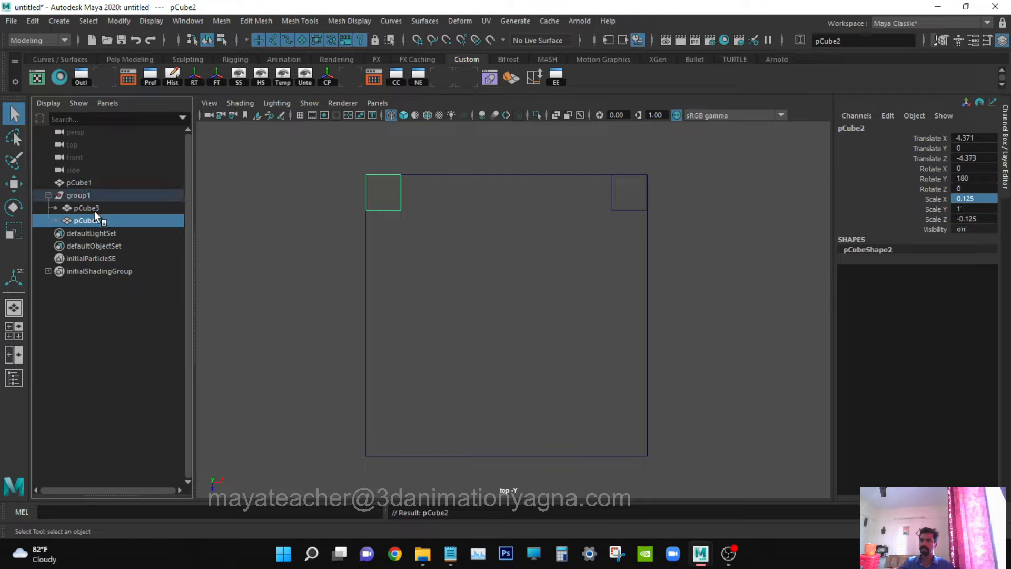
Duplicate group1 and set the copy's Scale Z to -1 to mirror both cubes to the opposite corners.
{"action": "left_click", "coordinate": [88, 198]}
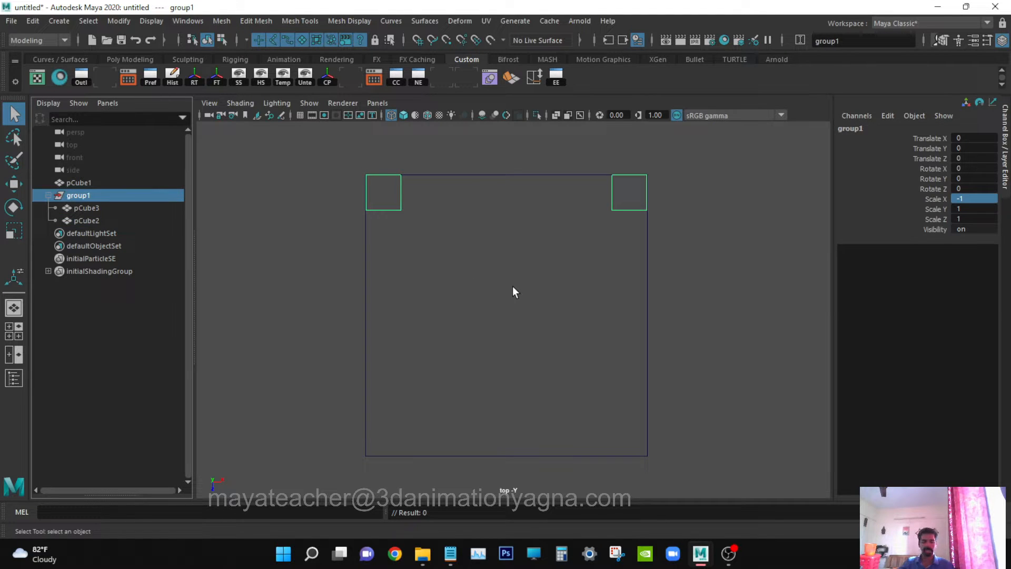
{"action": "key", "text": "ctrl+d"}
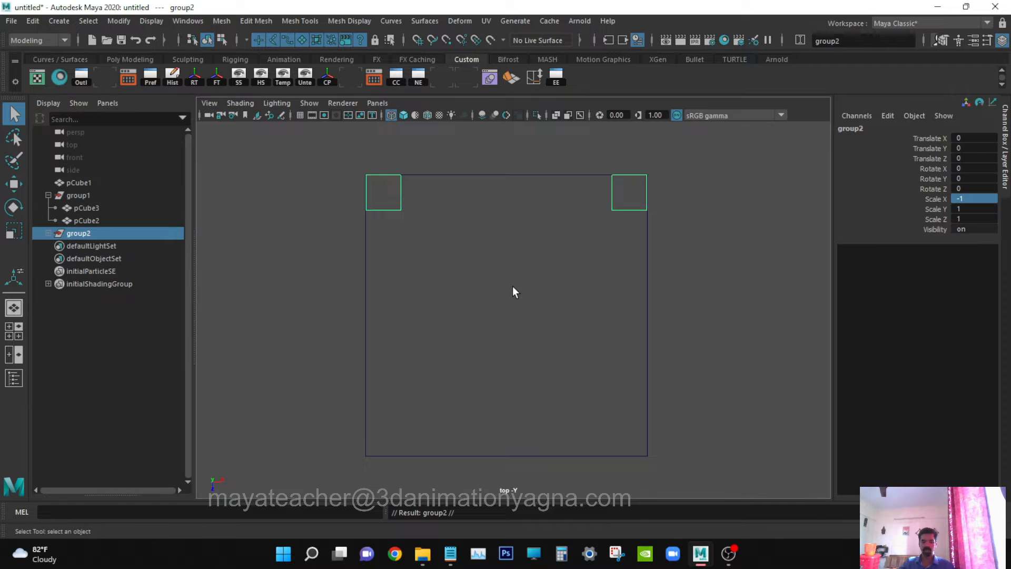
{"action": "left_click", "coordinate": [973, 218]}
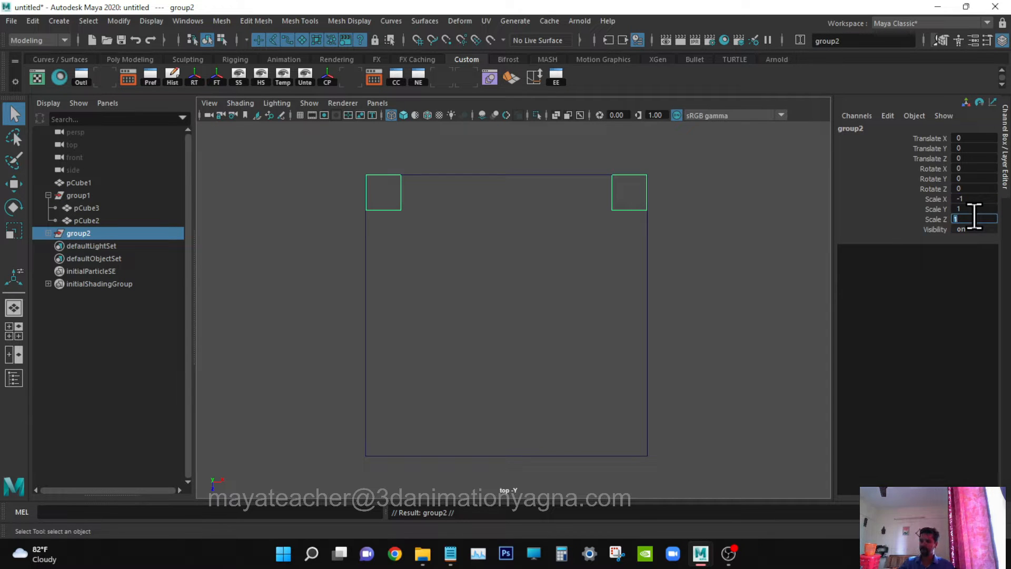
{"action": "key", "text": "Return"}
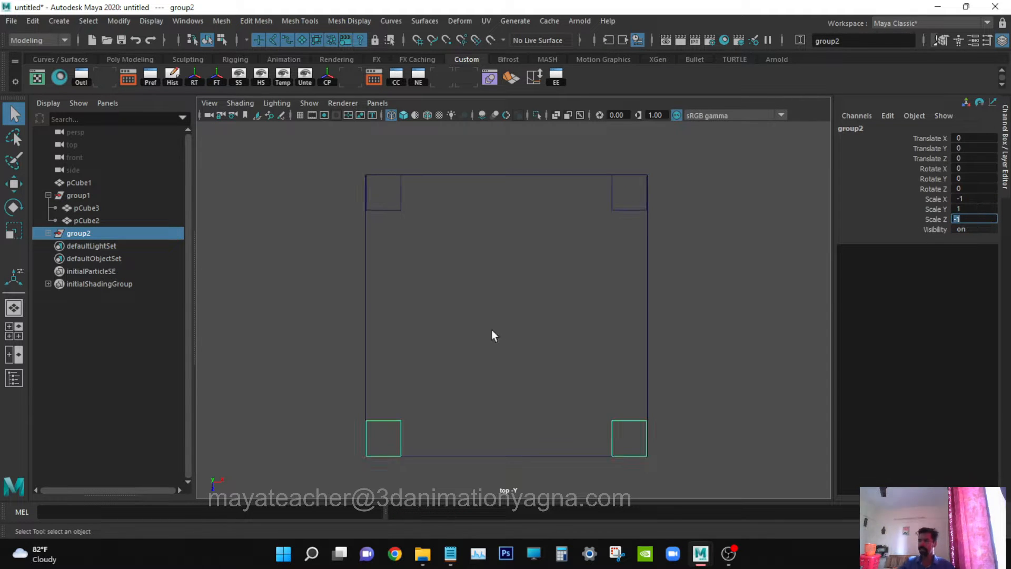
Check the four corner cubes in perspective, and select the large slab for editing in the top view.
{"action": "key", "text": "space"}
{"action": "left_click", "coordinate": [507, 324]}
{"action": "left_click_drag", "start_coordinate": [506, 336], "coordinate": [506, 277], "text": "alt"}
{"action": "left_click", "coordinate": [503, 216]}
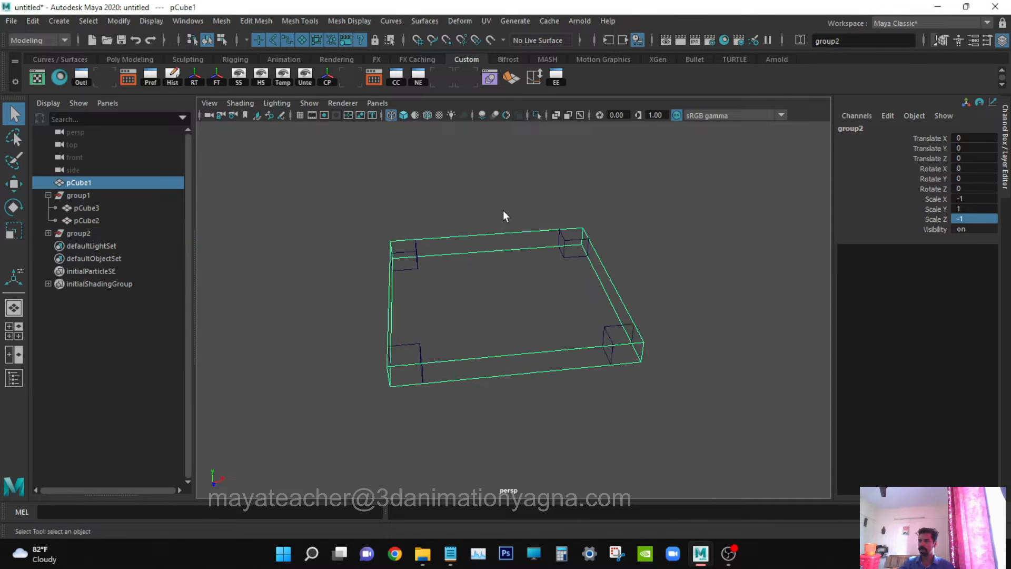
{"action": "left_click_drag", "start_coordinate": [503, 217], "coordinate": [517, 271], "text": "alt"}
{"action": "key", "text": "space"}
{"action": "left_click", "coordinate": [455, 274]}
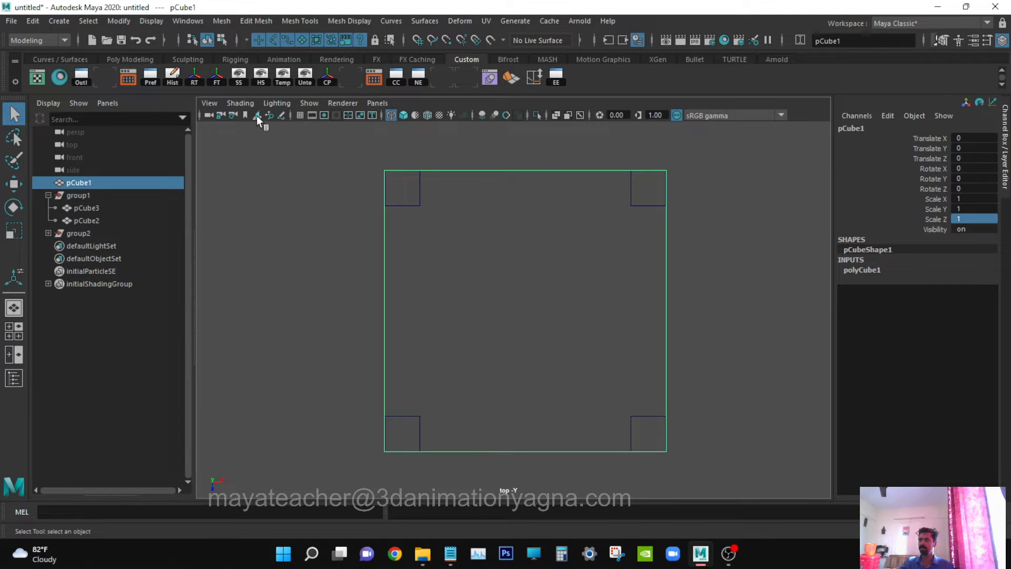
Insert two Multi-Cut edge loops across the slab, aligned with the inner vertical and horizontal edges of the upper-left corner cube.
{"action": "left_click", "coordinate": [301, 21]}
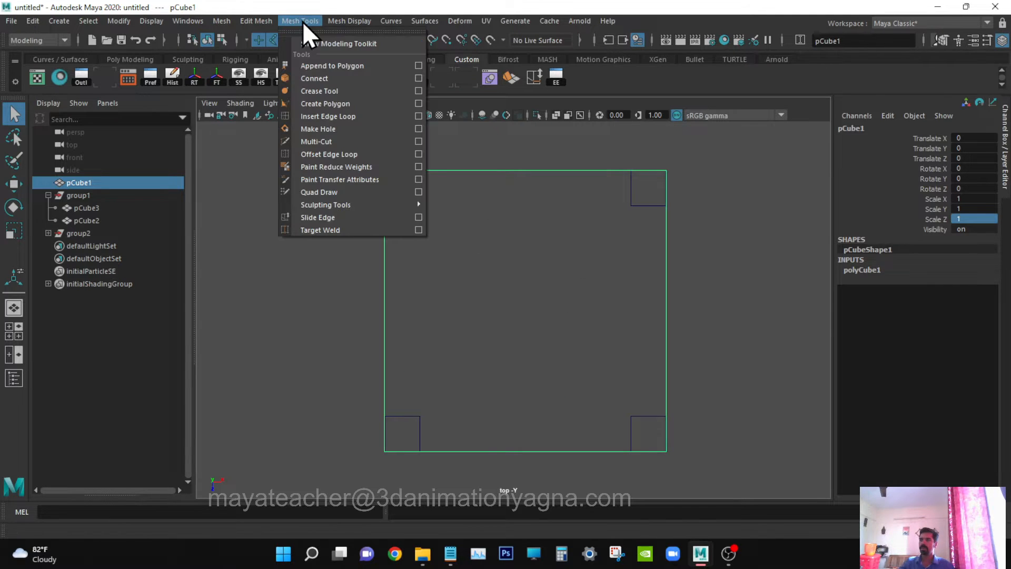
{"action": "left_click", "coordinate": [325, 141]}
{"action": "left_click", "coordinate": [422, 170], "text": "ctrl"}
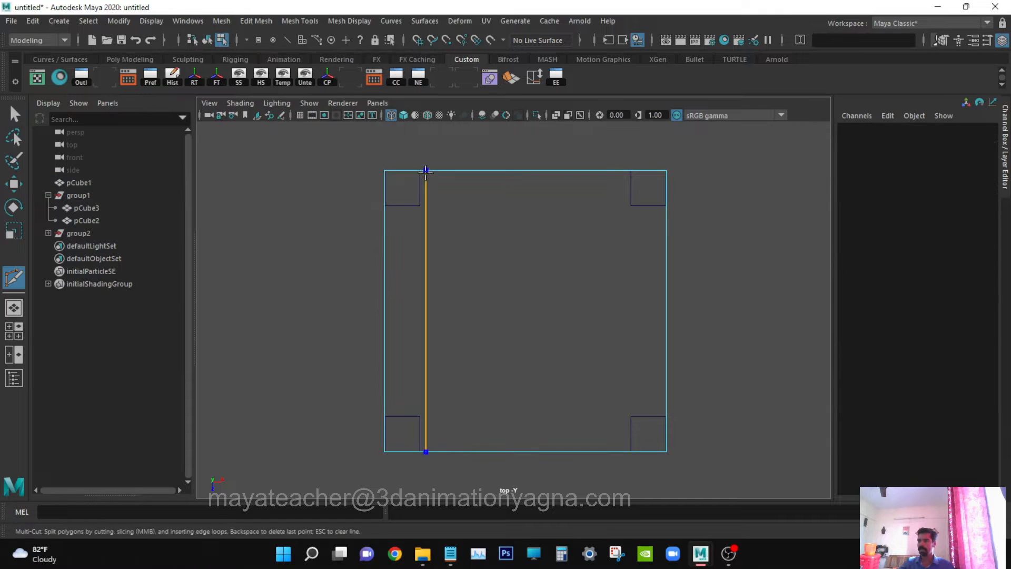
{"action": "left_click_drag", "start_coordinate": [370, 150], "coordinate": [420, 218], "text": "ctrl+alt"}
{"action": "left_click", "coordinate": [456, 229]}
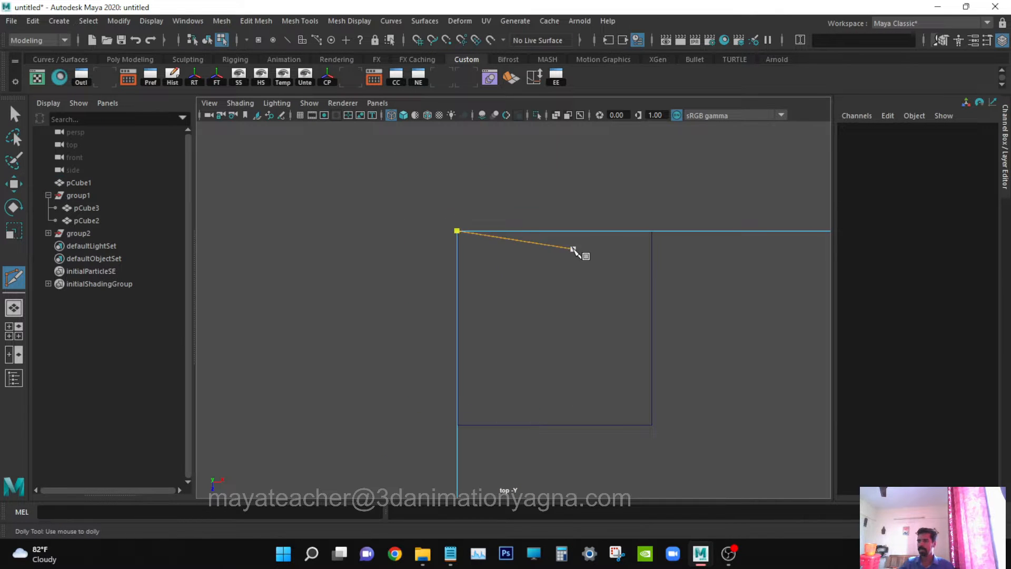
{"action": "key", "text": "ctrl+z"}
{"action": "middle_click_drag", "start_coordinate": [651, 231], "coordinate": [548, 196], "text": "alt"}
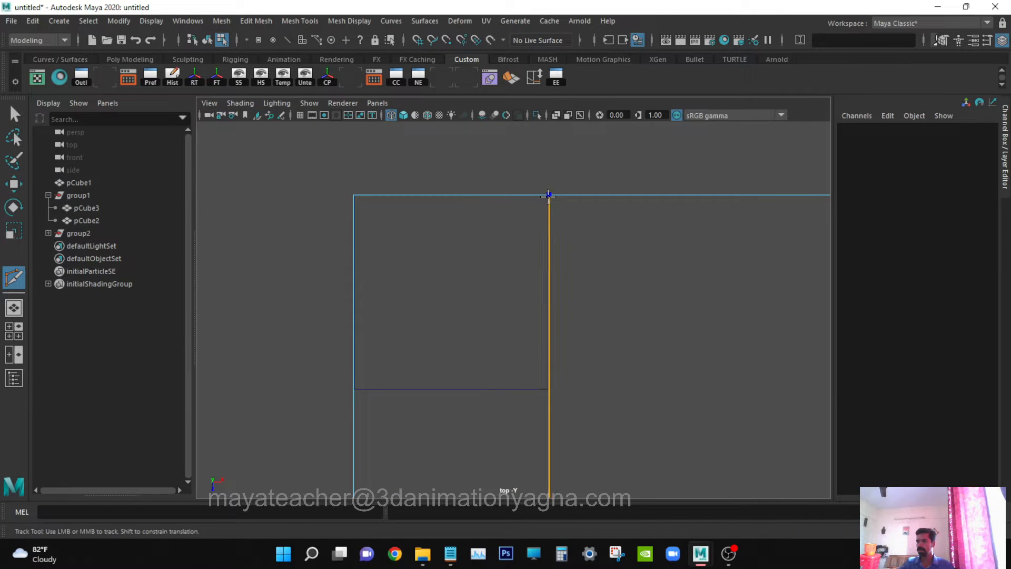
{"action": "left_click", "coordinate": [548, 196], "text": "ctrl"}
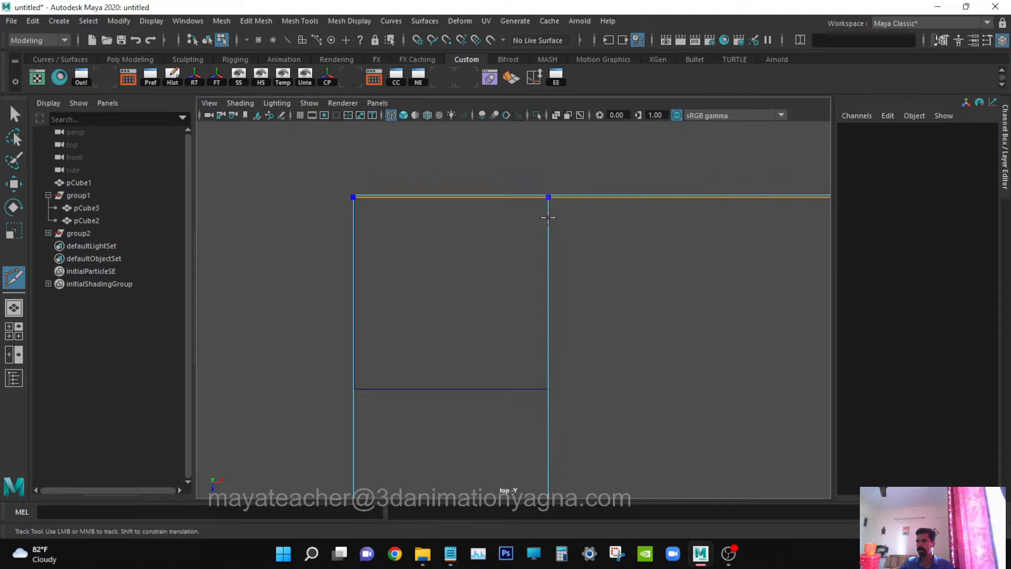
{"action": "left_click", "coordinate": [375, 388], "text": "ctrl"}
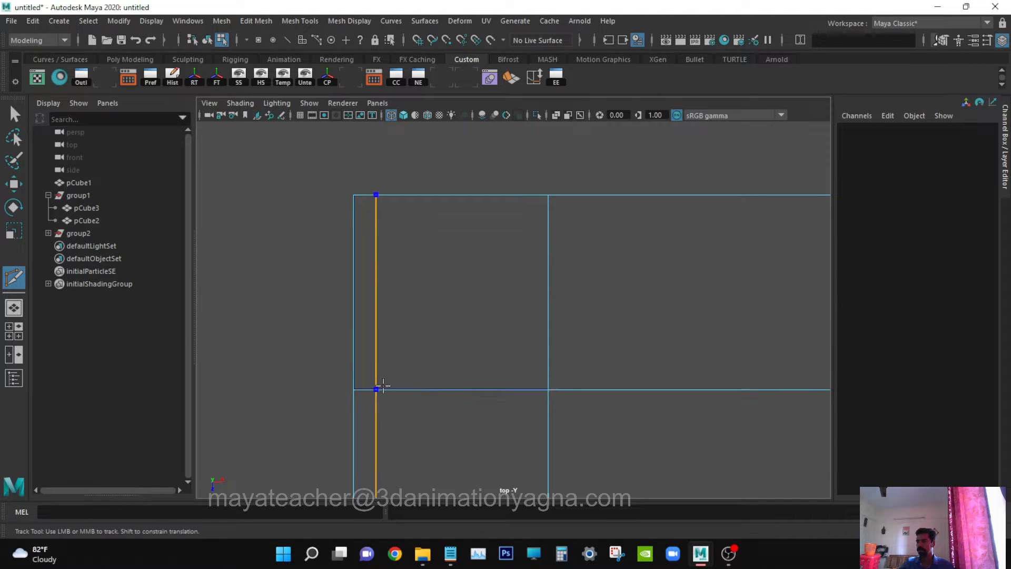
Insert two more Multi-Cut edge loops across the slab, aligned with the inner horizontal and vertical edges of the lower corner cubes.
{"action": "middle_click_drag", "start_coordinate": [568, 373], "coordinate": [517, 138], "text": "alt"}
{"action": "middle_click_drag", "start_coordinate": [492, 372], "coordinate": [503, 156], "text": "alt"}
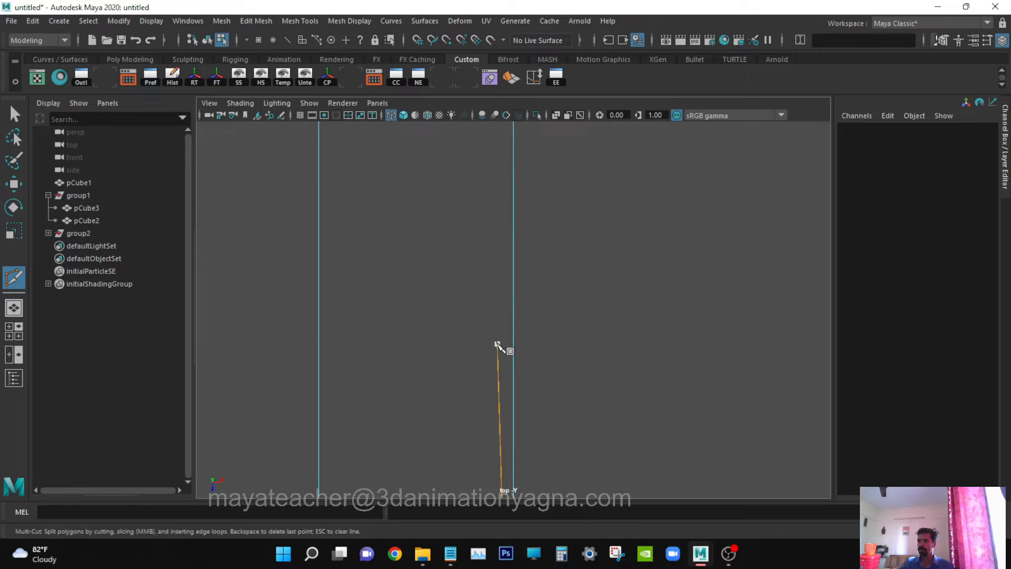
{"action": "middle_click_drag", "start_coordinate": [496, 353], "coordinate": [564, 221], "text": "alt"}
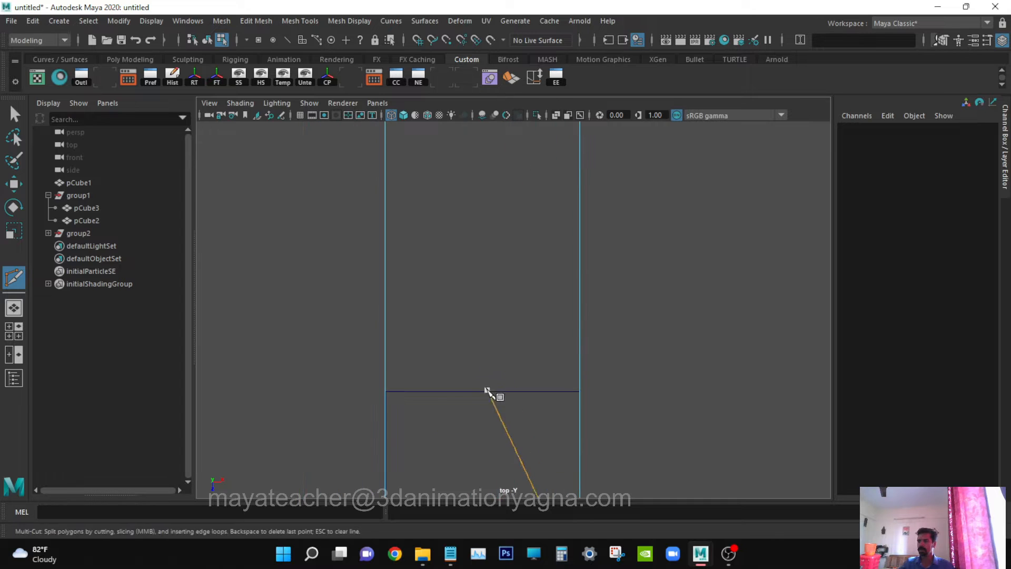
{"action": "left_click", "coordinate": [386, 391], "text": "ctrl"}
{"action": "middle_click_drag", "start_coordinate": [482, 396], "coordinate": [400, 214], "text": "alt"}
{"action": "scroll", "coordinate": [553, 318], "scroll_direction": "down", "scroll_amount": 8}
{"action": "middle_click_drag", "start_coordinate": [712, 295], "coordinate": [530, 361], "text": "alt"}
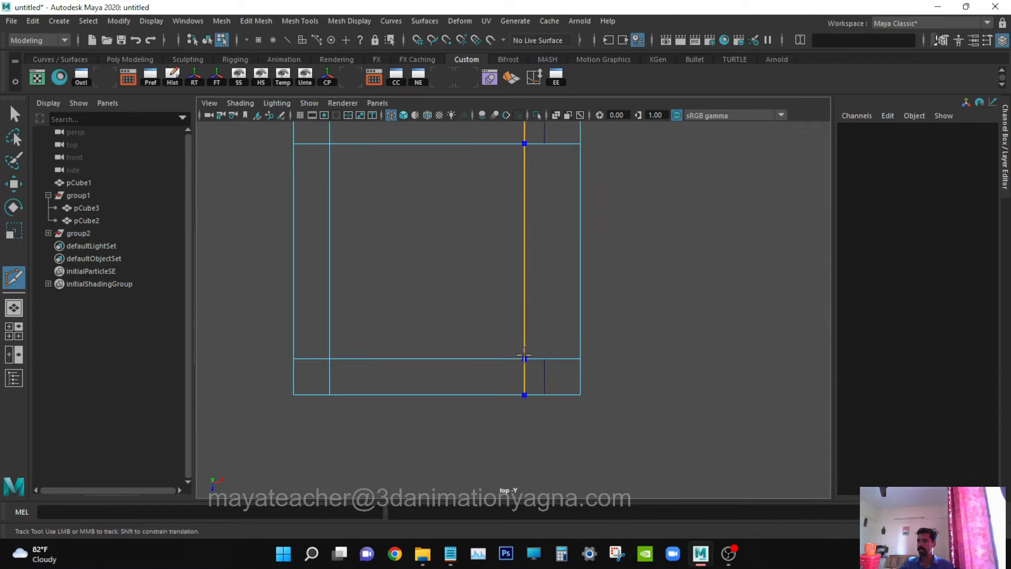
{"action": "scroll", "coordinate": [585, 399], "scroll_direction": "up", "scroll_amount": 8}
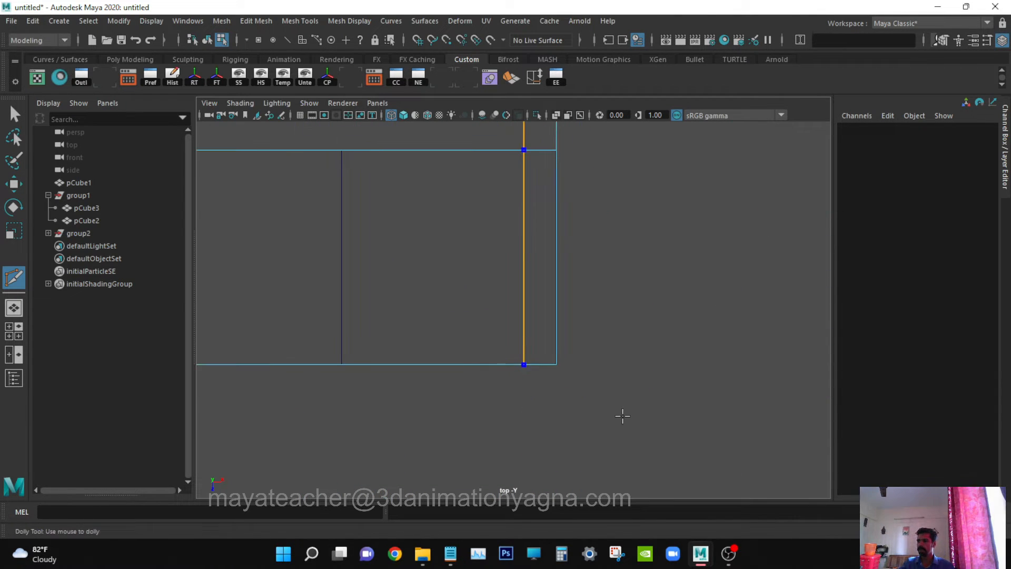
{"action": "left_click", "coordinate": [340, 271], "text": "ctrl"}
{"action": "scroll", "coordinate": [548, 268], "scroll_direction": "down", "scroll_amount": 8}
{"action": "middle_click_drag", "start_coordinate": [555, 259], "coordinate": [649, 369], "text": "alt"}
{"action": "key", "text": "q"}
Return to the perspective view and delete group1 and group2 so that only the slab pCube1 is left.
{"action": "key", "text": "space"}
{"action": "mouse_move", "coordinate": [649, 371]}
{"action": "left_mouse_down"}
{"action": "mouse_move", "coordinate": [589, 385]}
{"action": "mouse_move", "coordinate": [608, 341]}
{"action": "mouse_move", "coordinate": [599, 363]}
{"action": "mouse_move", "coordinate": [666, 371]}
{"action": "left_mouse_up"}
{"action": "middle_click_drag", "start_coordinate": [666, 371], "coordinate": [690, 351], "text": "alt"}
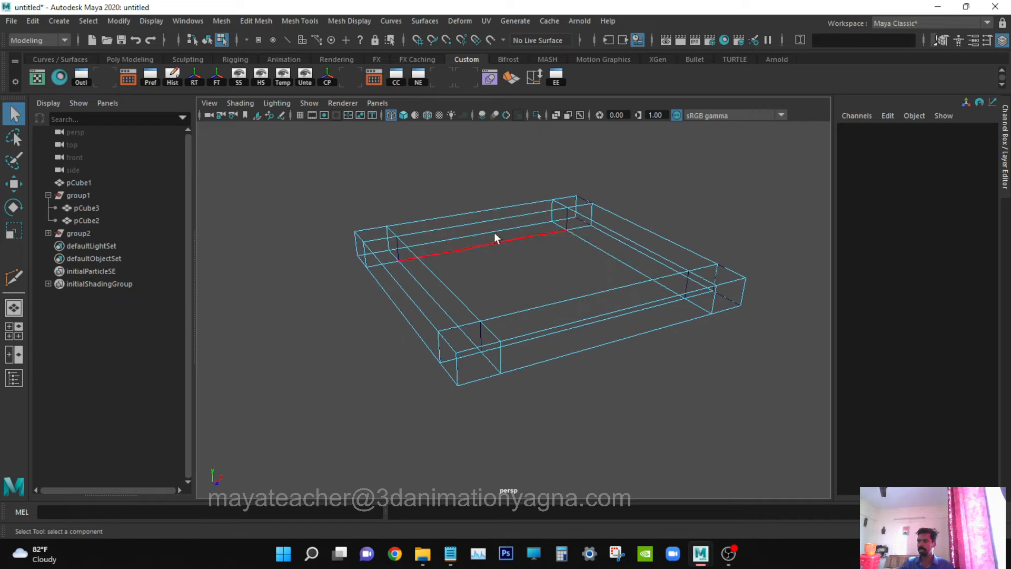
{"action": "left_click", "coordinate": [78, 195]}
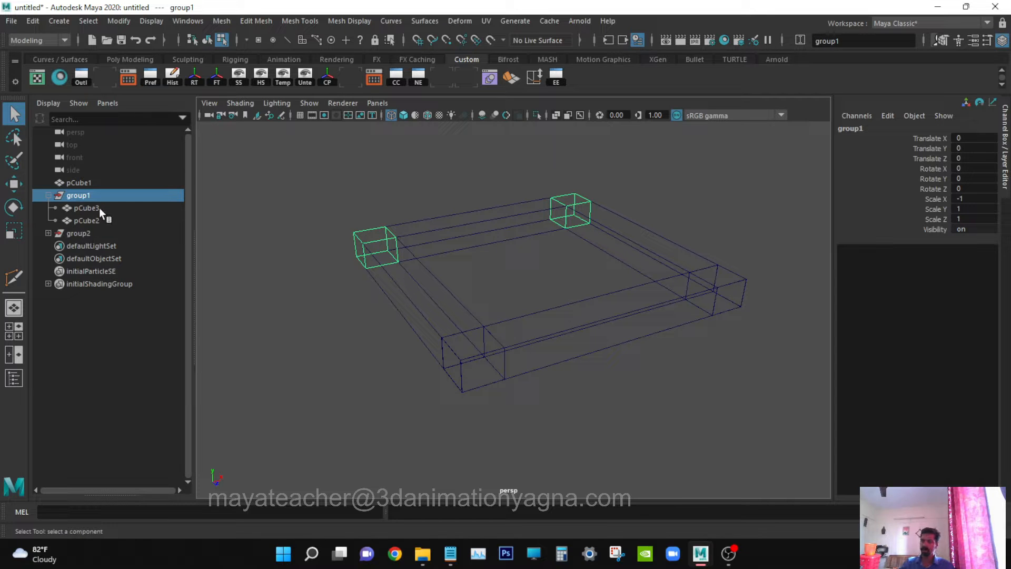
{"action": "key", "text": "Delete"}
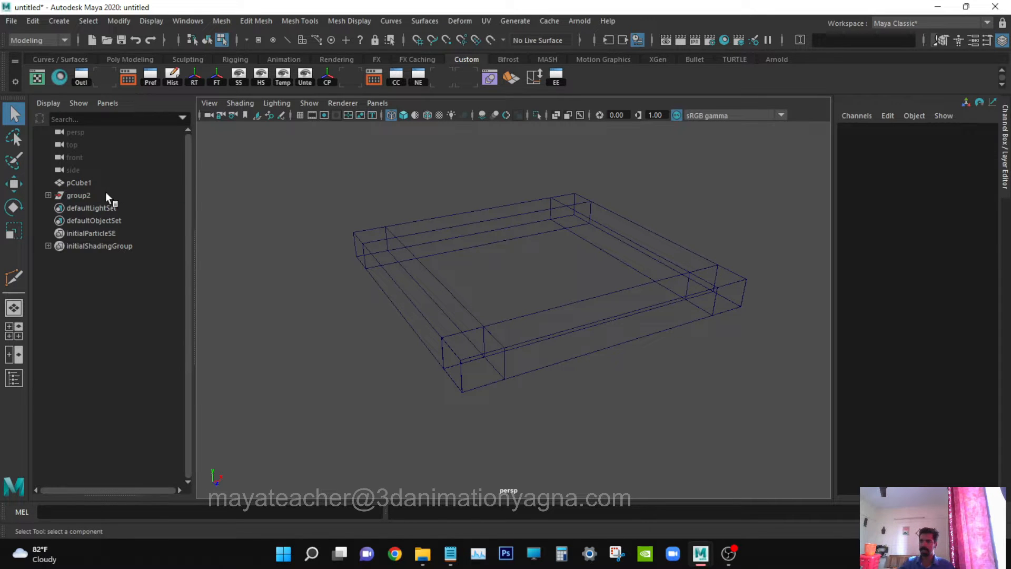
{"action": "left_click", "coordinate": [107, 195]}
{"action": "key", "text": "Delete"}
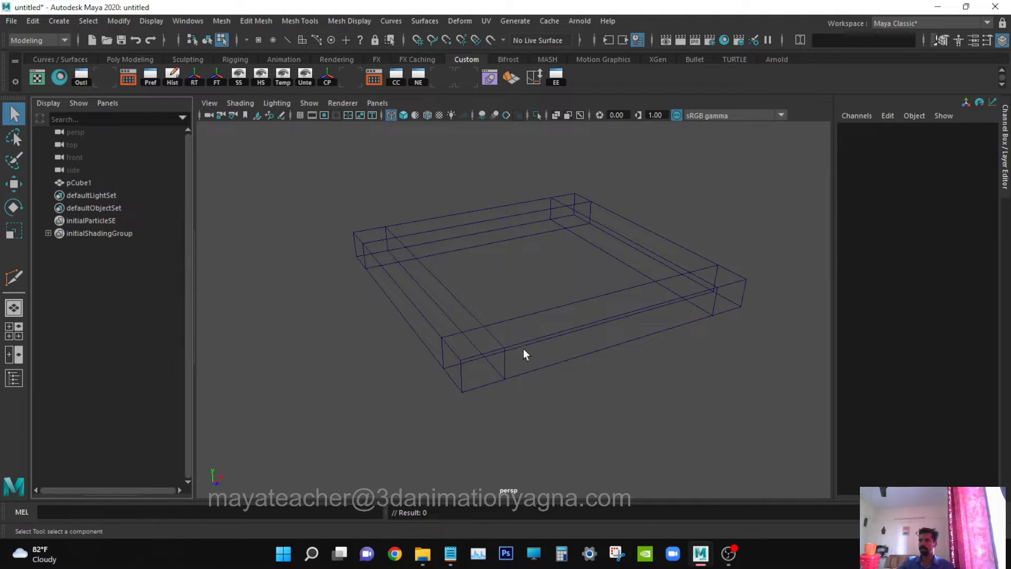
Switch the slab pCube1 to face selection mode.
{"action": "left_click_drag", "start_coordinate": [529, 244], "coordinate": [551, 371], "text": "alt"}
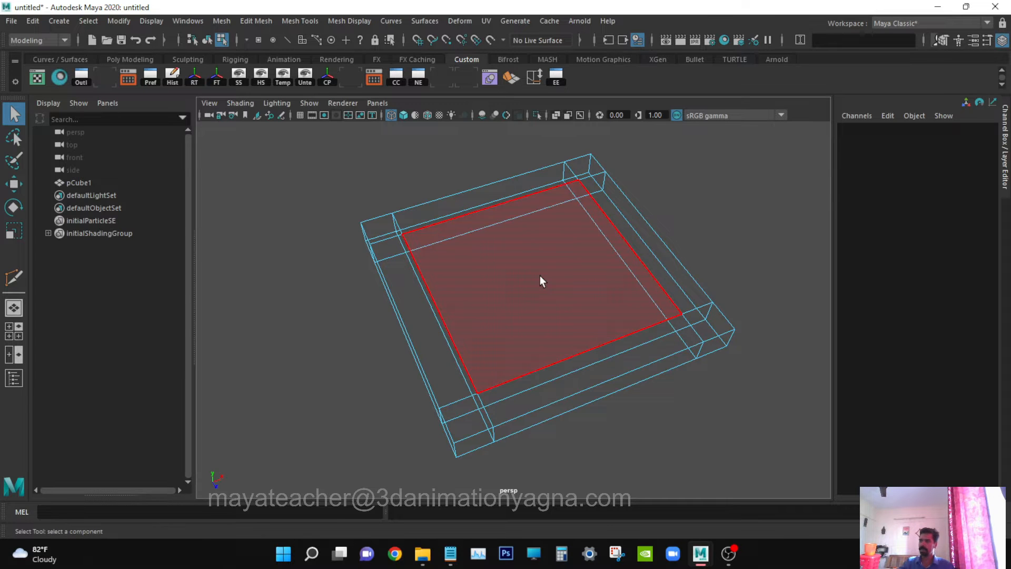
{"action": "left_click_drag", "start_coordinate": [540, 280], "coordinate": [447, 273], "text": "alt"}
{"action": "right_click_drag", "start_coordinate": [546, 183], "coordinate": [542, 203]}
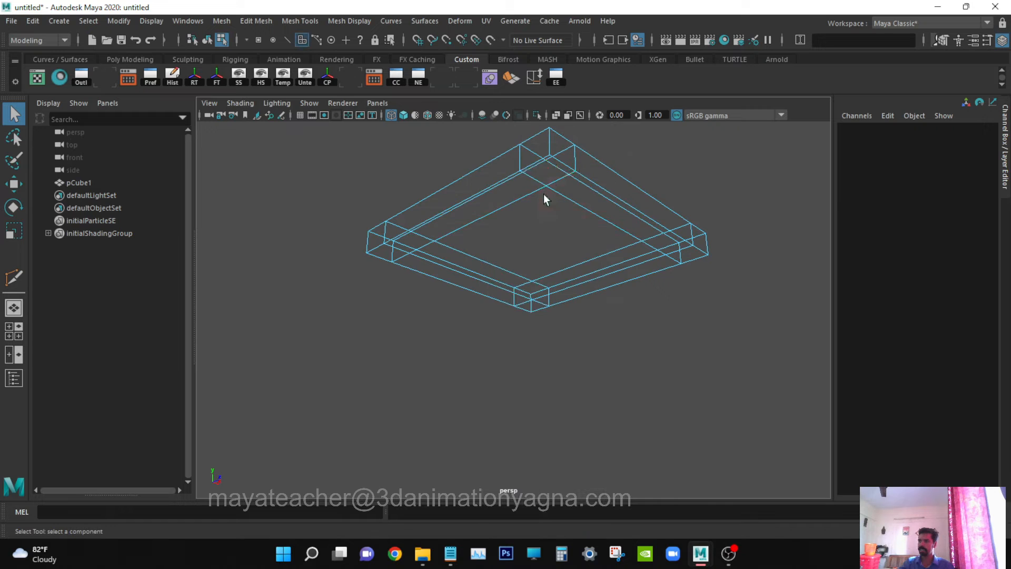
{"action": "left_click", "coordinate": [546, 174]}
{"action": "left_click", "coordinate": [394, 258], "text": "shift"}
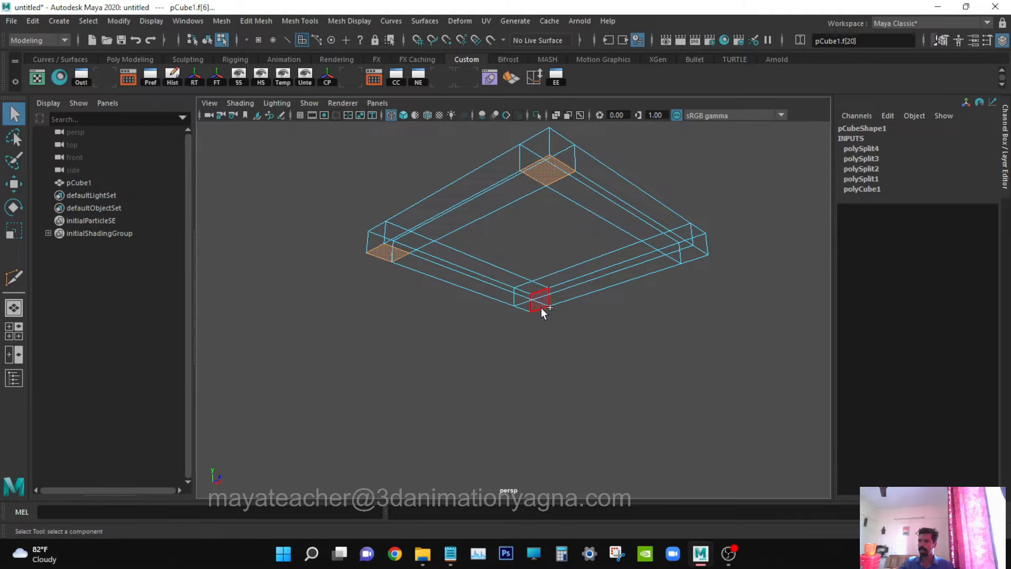
{"action": "left_click", "coordinate": [691, 253], "text": "shift"}
{"action": "left_click_drag", "start_coordinate": [489, 185], "coordinate": [693, 233], "text": "alt"}
{"action": "left_click", "coordinate": [715, 189]}
Delete the large central faces on the slab's top and underside, and display the model shaded.
{"action": "mouse_move", "coordinate": [715, 189]}
{"action": "left_mouse_down", "text": "alt"}
{"action": "mouse_move", "coordinate": [650, 300]}
{"action": "mouse_move", "coordinate": [577, 250]}
{"action": "mouse_move", "coordinate": [567, 180]}
{"action": "mouse_move", "coordinate": [540, 327]}
{"action": "mouse_move", "coordinate": [576, 259]}
{"action": "mouse_move", "coordinate": [523, 282]}
{"action": "mouse_move", "coordinate": [524, 231]}
{"action": "mouse_move", "coordinate": [529, 326]}
{"action": "mouse_move", "coordinate": [524, 302]}
{"action": "mouse_move", "coordinate": [478, 298]}
{"action": "mouse_move", "coordinate": [442, 264]}
{"action": "mouse_move", "coordinate": [409, 280]}
{"action": "left_mouse_up", "text": "alt"}
{"action": "left_click", "coordinate": [521, 273]}
{"action": "key", "text": "Delete"}
{"action": "key", "text": "5"}
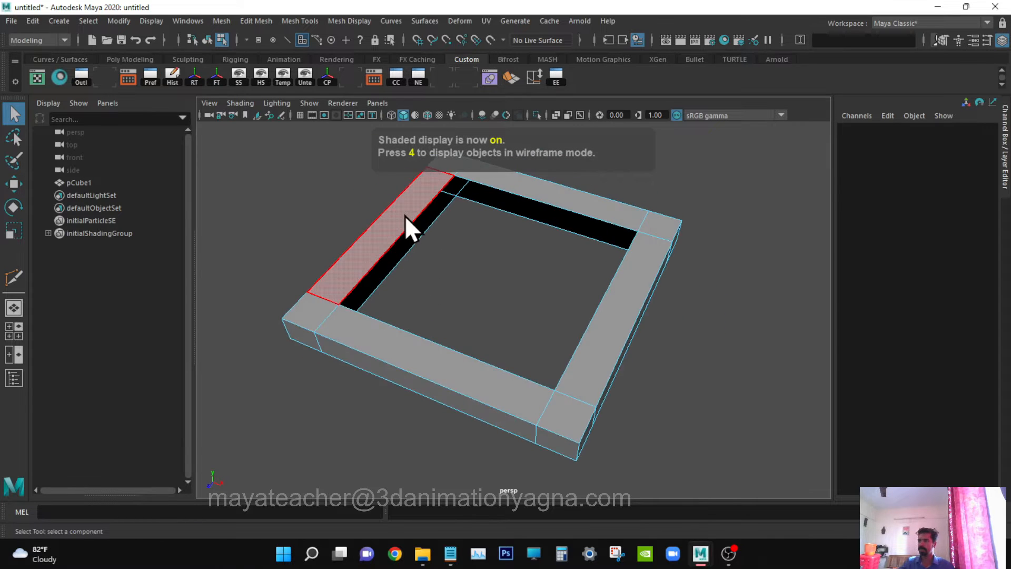
Extrude the top inner border edges of the opening and move them down to about Y -0.417, just above the lower opening.
{"action": "right_click_drag", "start_coordinate": [405, 216], "coordinate": [396, 146]}
{"action": "left_click_drag", "start_coordinate": [396, 146], "coordinate": [469, 244], "text": "alt"}
{"action": "left_click", "coordinate": [383, 247]}
{"action": "right_click_drag", "start_coordinate": [470, 244], "coordinate": [631, 330], "text": "alt"}
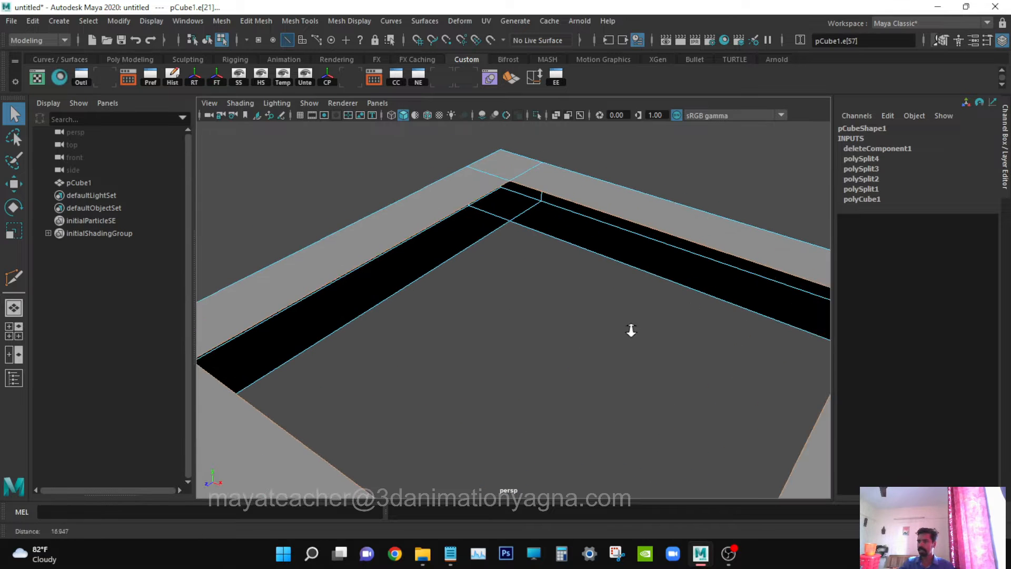
{"action": "left_click", "coordinate": [255, 19]}
{"action": "left_click", "coordinate": [295, 143]}
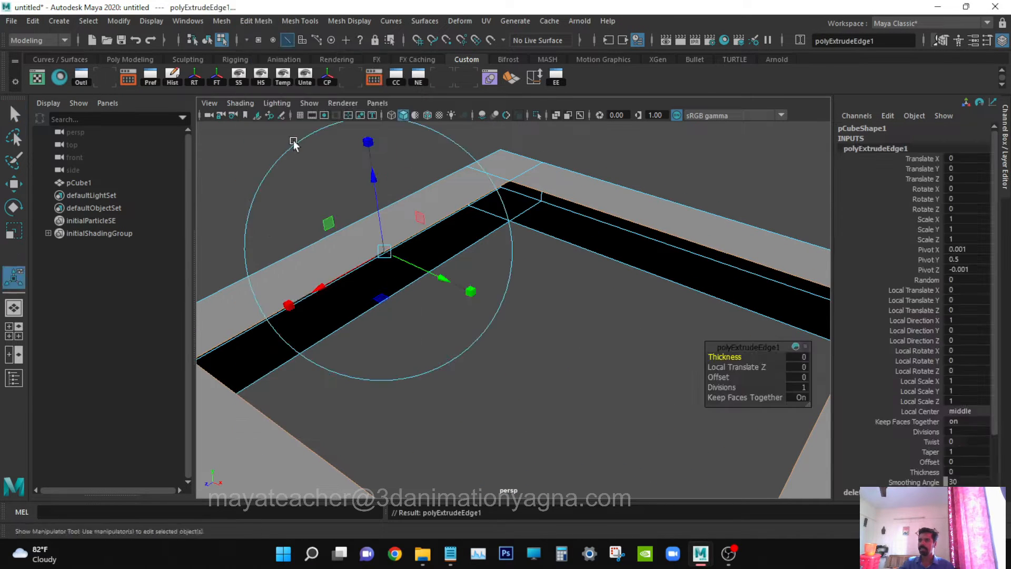
{"action": "key", "text": "w"}
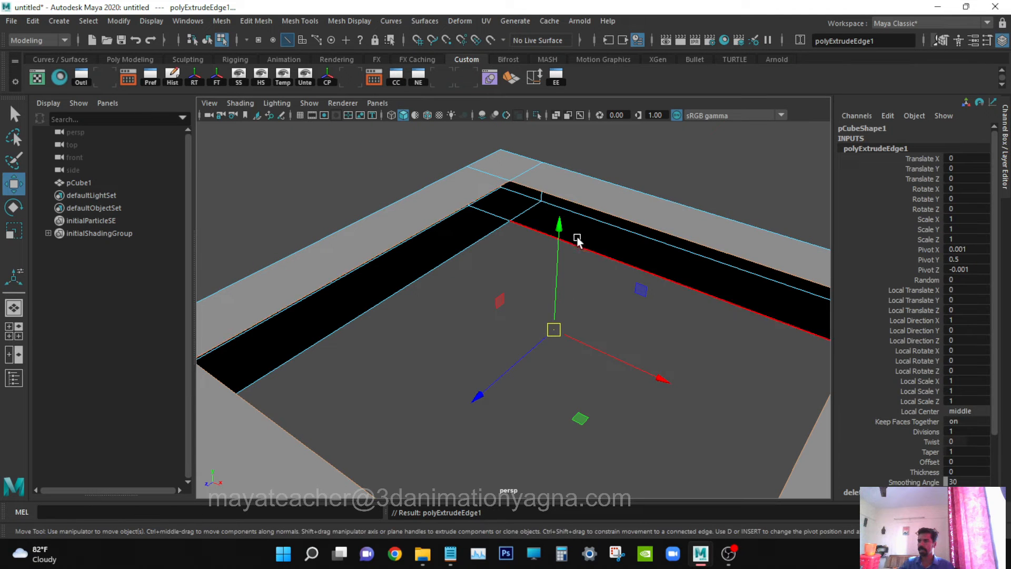
{"action": "left_click_drag", "start_coordinate": [561, 231], "coordinate": [565, 288]}
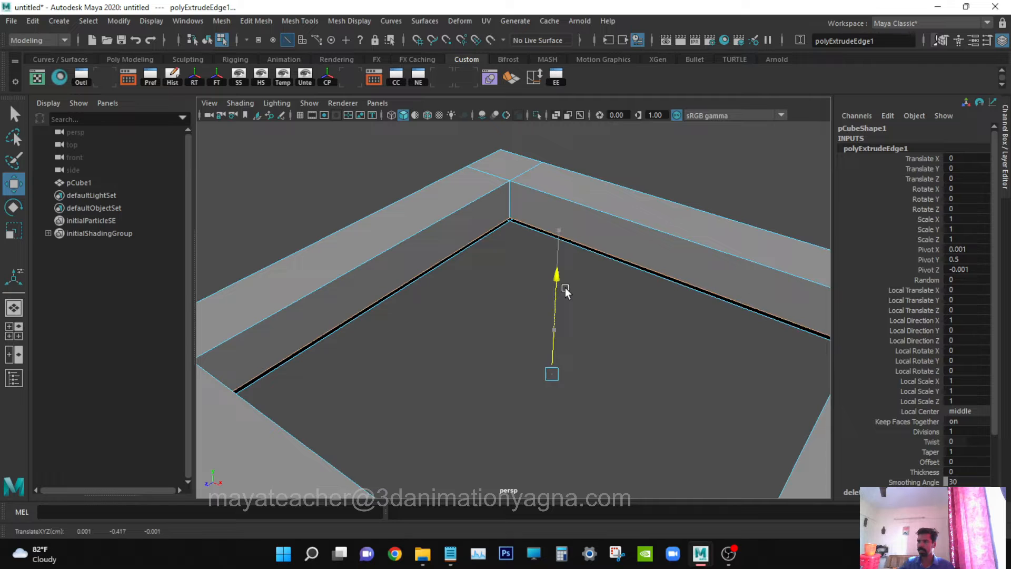
{"action": "key", "text": "q"}
{"action": "left_click", "coordinate": [533, 279]}
Snap the extruded wall's lower vertex at the back inner corner onto the matching vertex of the lower opening.
{"action": "right_click_drag", "start_coordinate": [509, 209], "coordinate": [486, 201]}
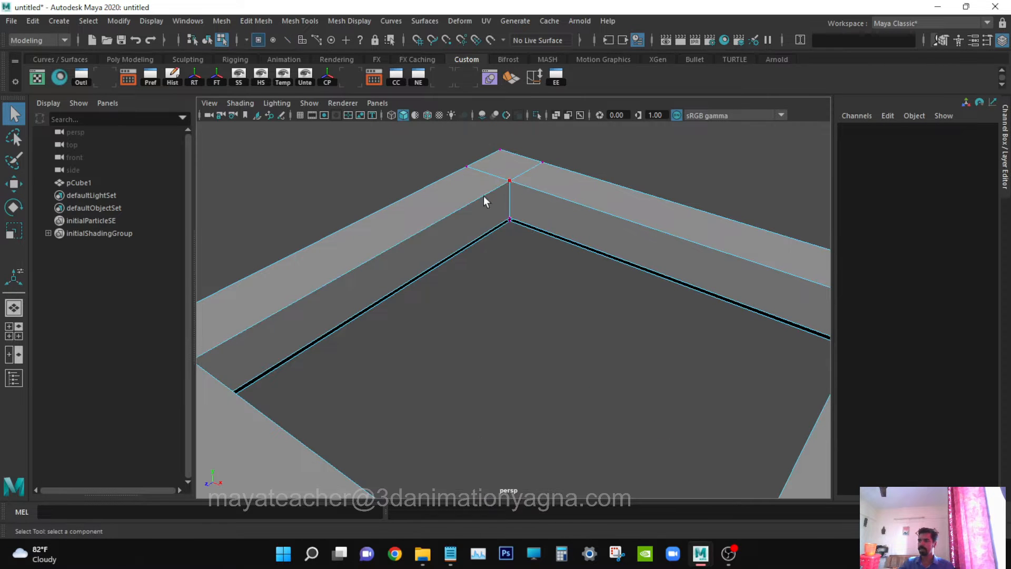
{"action": "left_click", "coordinate": [509, 218]}
{"action": "key", "text": "w"}
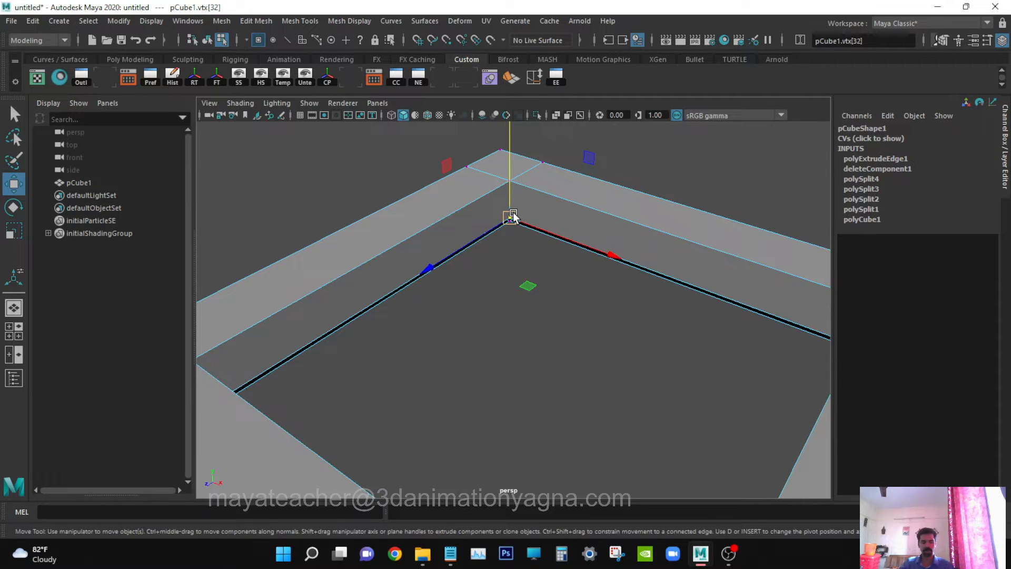
{"action": "key", "text": "q"}
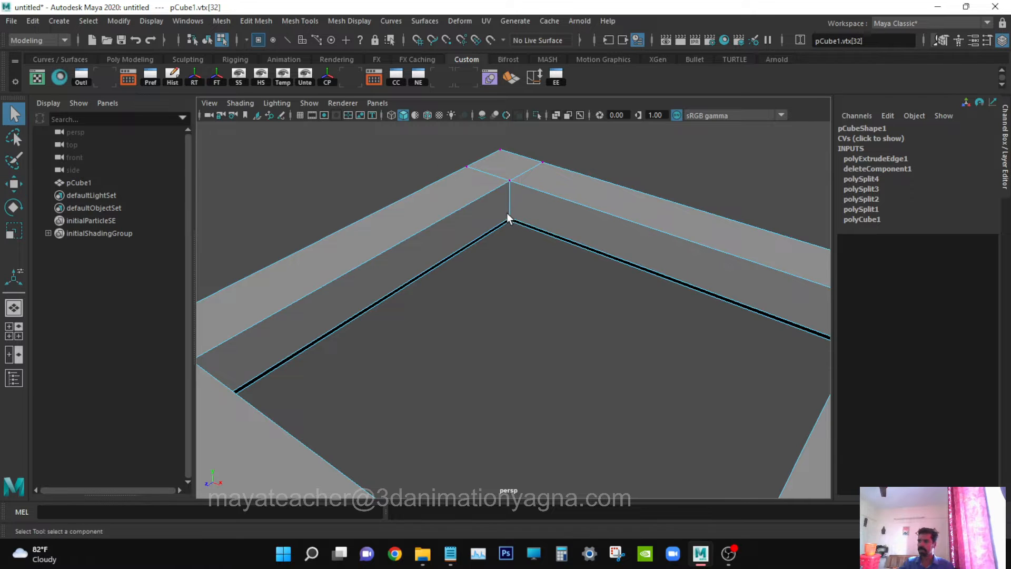
{"action": "key", "text": "f"}
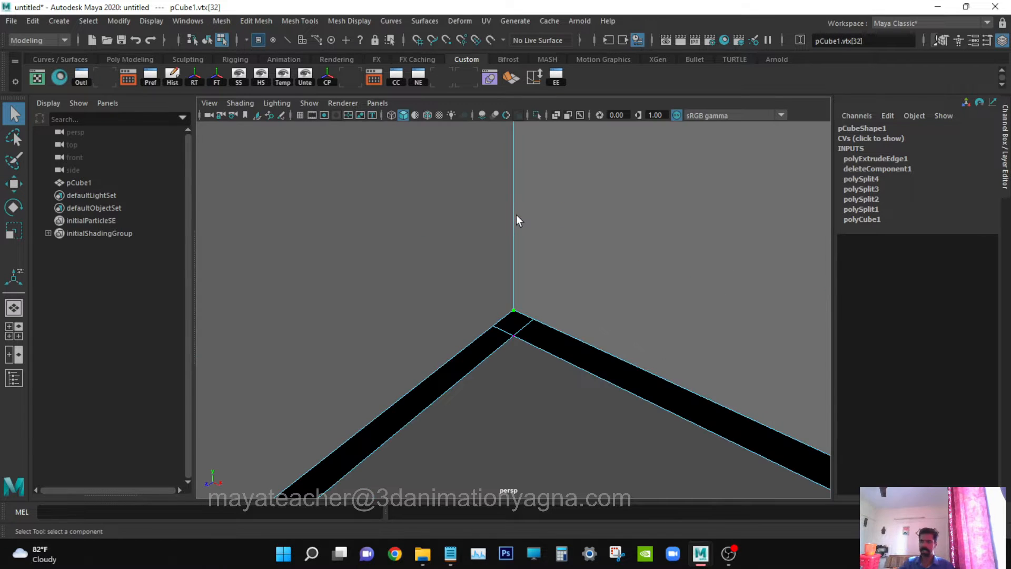
{"action": "key", "text": "w"}
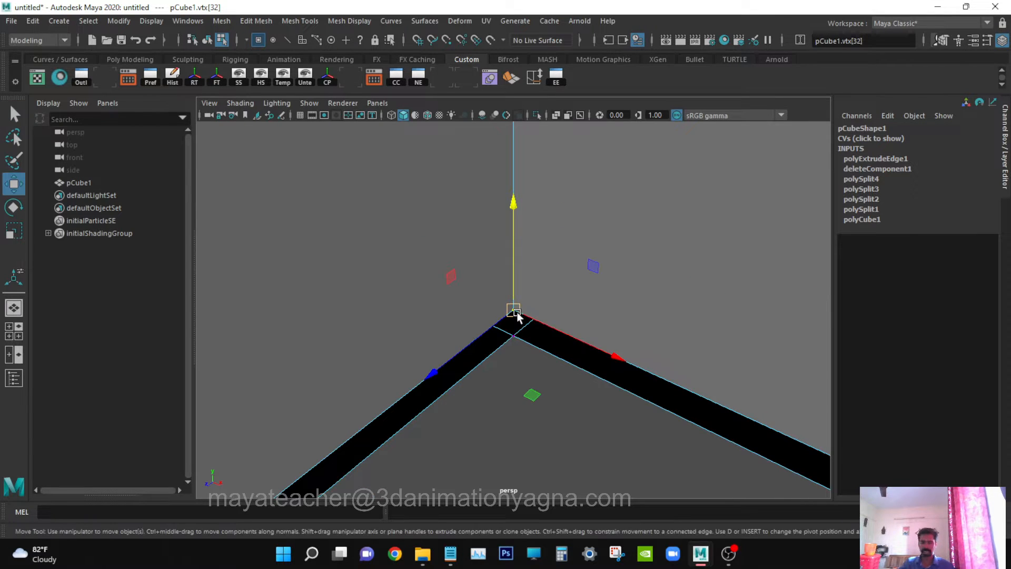
{"action": "key", "text": "v"}
{"action": "left_click_drag", "start_coordinate": [517, 312], "coordinate": [521, 338]}
{"action": "scroll", "coordinate": [530, 341], "scroll_direction": "down", "scroll_amount": 4}
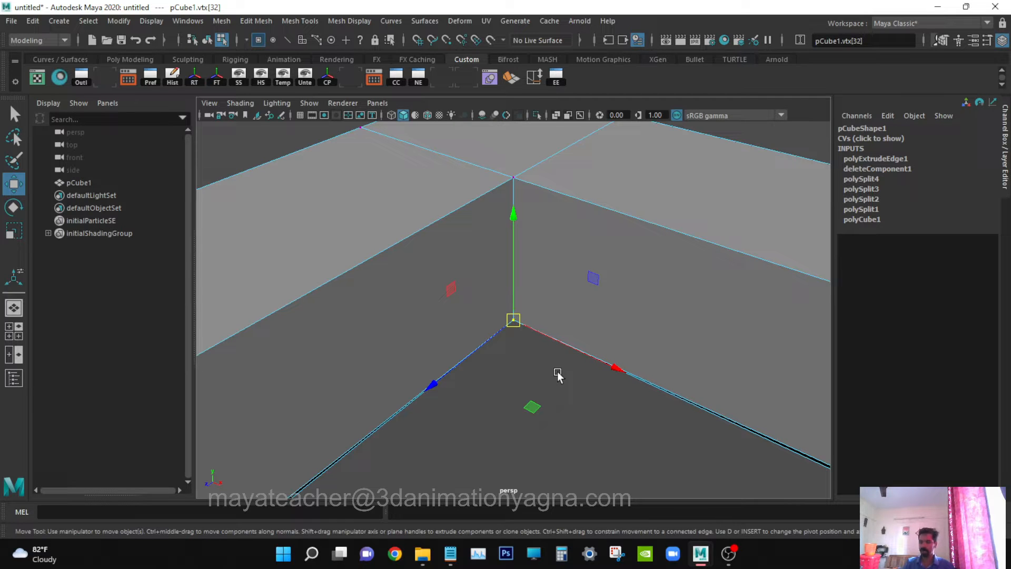
Pick the extruded wall's lower vertex at the next inner corner and snap it onto the bottom opening's vertex.
{"action": "key", "text": "Right"}
{"action": "scroll", "coordinate": [550, 369], "scroll_direction": "down", "scroll_amount": 4}
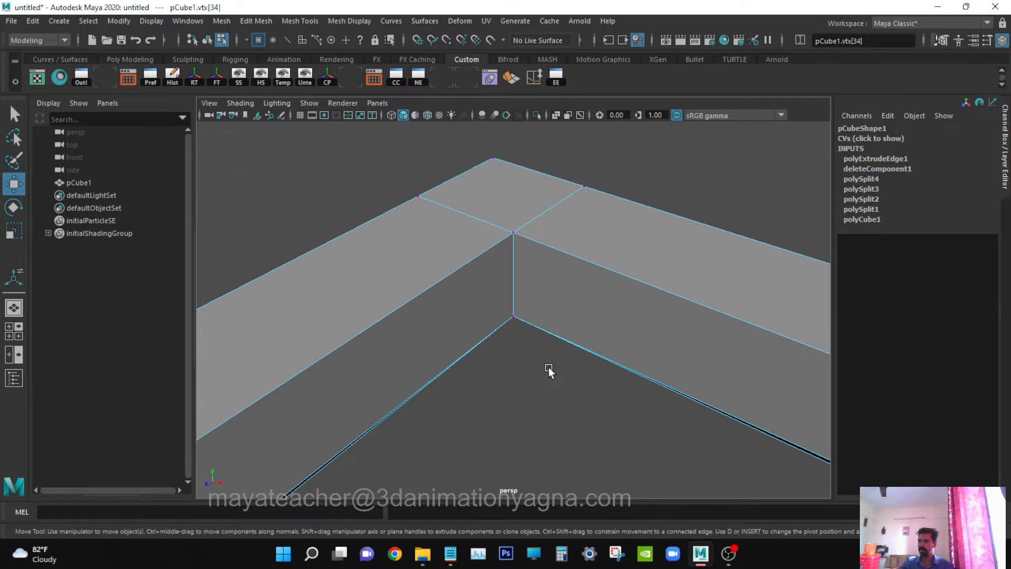
{"action": "middle_click_drag", "start_coordinate": [580, 374], "coordinate": [320, 230], "text": "alt"}
{"action": "middle_click_drag", "start_coordinate": [792, 406], "coordinate": [394, 232], "text": "alt"}
{"action": "left_click_drag", "start_coordinate": [639, 367], "coordinate": [491, 377], "text": "alt"}
{"action": "scroll", "coordinate": [561, 362], "scroll_direction": "up", "scroll_amount": 2}
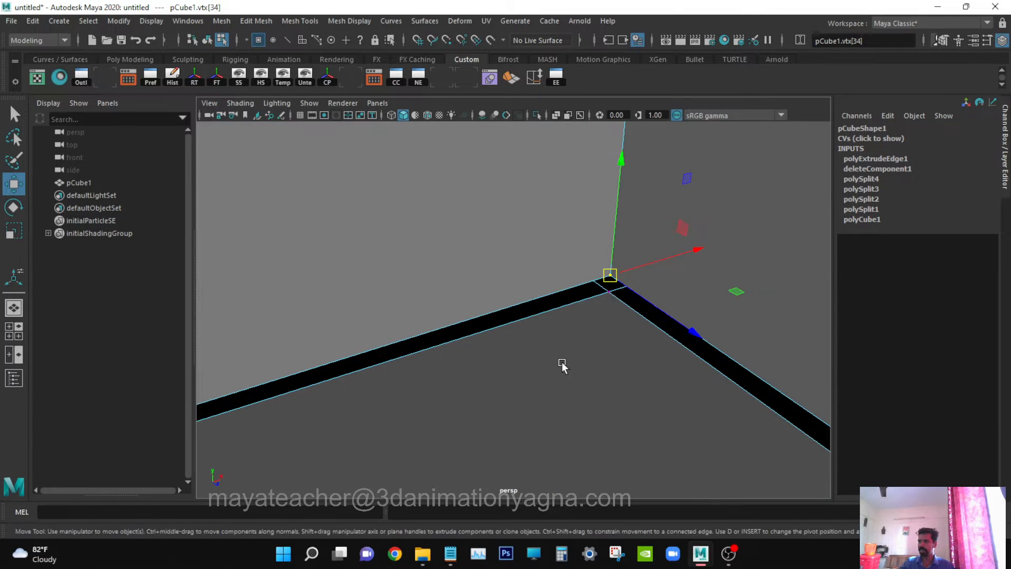
{"action": "key", "text": "v"}
{"action": "left_click_drag", "start_coordinate": [612, 275], "coordinate": [611, 290]}
{"action": "scroll", "coordinate": [605, 335], "scroll_direction": "down", "scroll_amount": 4}
Snap the lower wall vertex at the third inner corner onto the corresponding vertex of the bottom opening.
{"action": "middle_click_drag", "start_coordinate": [650, 354], "coordinate": [487, 263], "text": "alt"}
{"action": "left_click_drag", "start_coordinate": [597, 430], "coordinate": [655, 409], "text": "alt"}
{"action": "middle_click_drag", "start_coordinate": [655, 409], "coordinate": [445, 400], "text": "alt"}
{"action": "left_click_drag", "start_coordinate": [445, 401], "coordinate": [618, 358], "text": "alt"}
{"action": "middle_click_drag", "start_coordinate": [619, 358], "coordinate": [404, 361], "text": "alt"}
{"action": "right_click_drag", "start_coordinate": [403, 361], "coordinate": [444, 349], "text": "alt"}
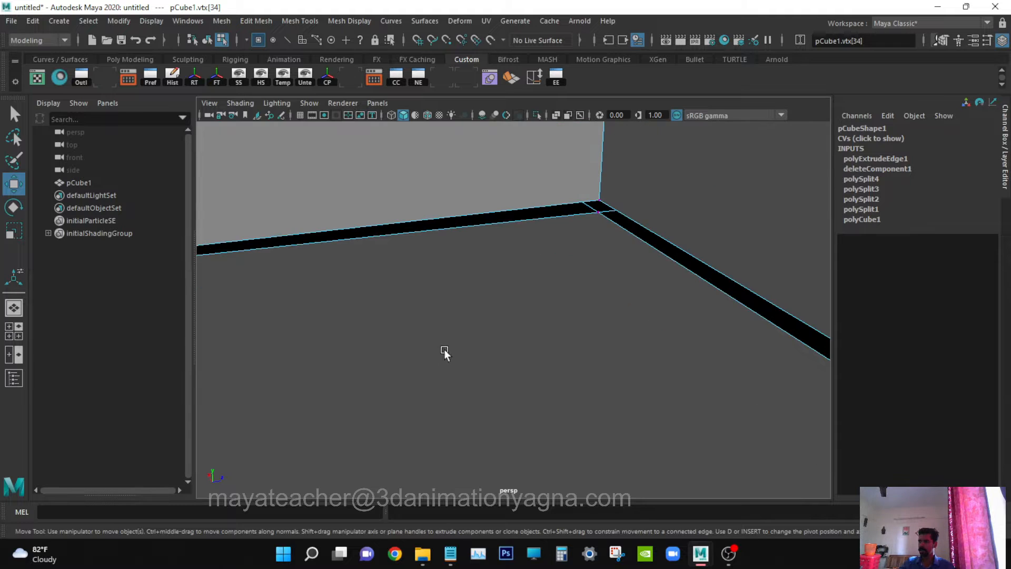
{"action": "key", "text": "Right"}
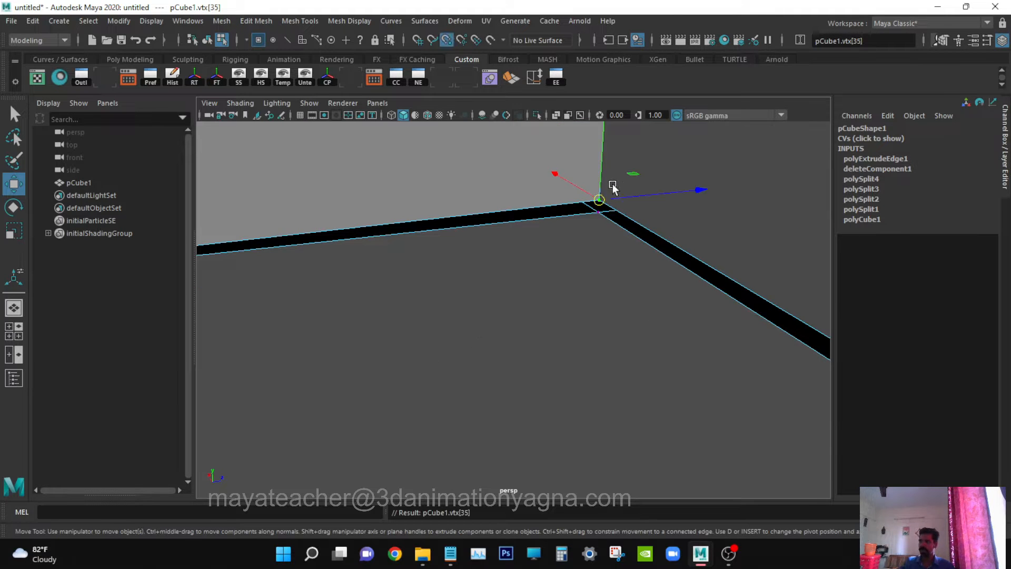
{"action": "left_click_drag", "start_coordinate": [599, 201], "coordinate": [599, 213]}
{"action": "scroll", "coordinate": [554, 285], "scroll_direction": "down", "scroll_amount": 3}
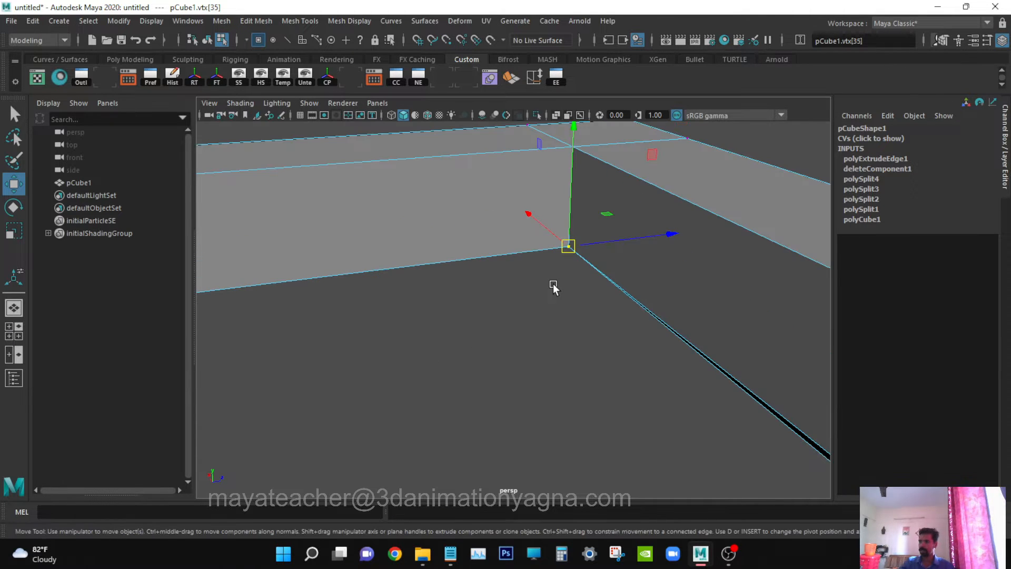
Snap the wall's lower vertex at the last open inner corner onto the bottom opening's vertex, closing the remaining gap.
{"action": "left_click_drag", "start_coordinate": [556, 289], "coordinate": [591, 311], "text": "alt"}
{"action": "middle_click_drag", "start_coordinate": [557, 311], "coordinate": [326, 334], "text": "alt"}
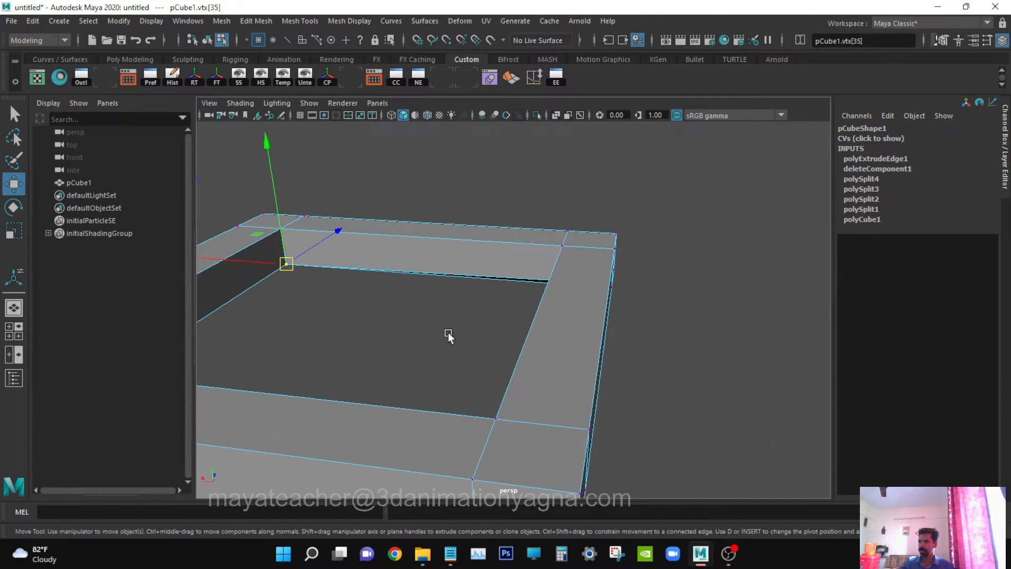
{"action": "left_click_drag", "start_coordinate": [448, 333], "coordinate": [481, 331], "text": "alt"}
{"action": "scroll", "coordinate": [592, 284], "scroll_direction": "up", "scroll_amount": 4}
{"action": "middle_click_drag", "start_coordinate": [730, 245], "coordinate": [567, 311], "text": "alt"}
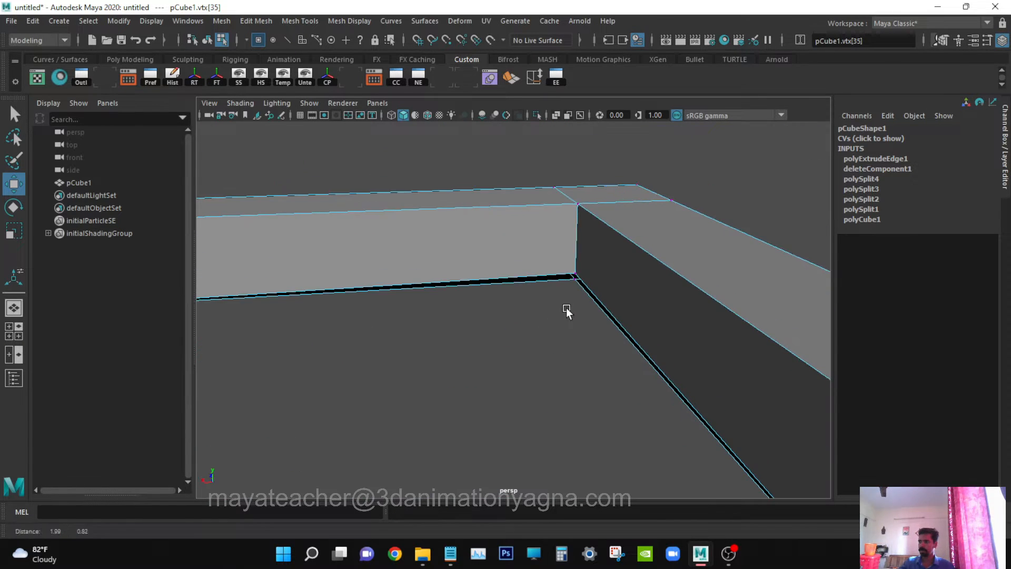
{"action": "left_click", "coordinate": [574, 275]}
{"action": "key", "text": "f"}
{"action": "scroll", "coordinate": [580, 279], "scroll_direction": "down", "scroll_amount": 5}
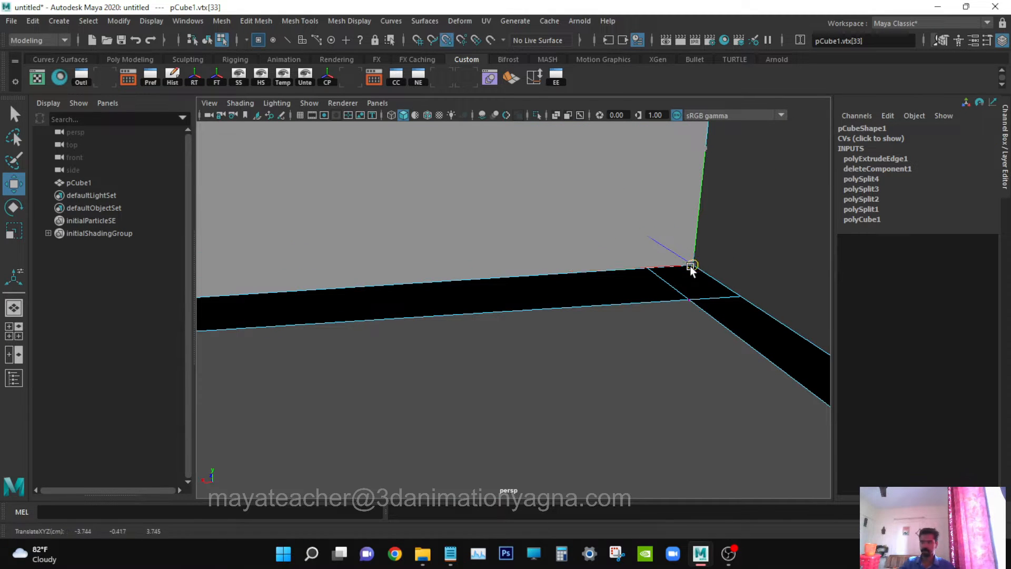
{"action": "left_click_drag", "start_coordinate": [690, 267], "coordinate": [594, 379], "text": "alt"}
{"action": "key", "text": "q"}
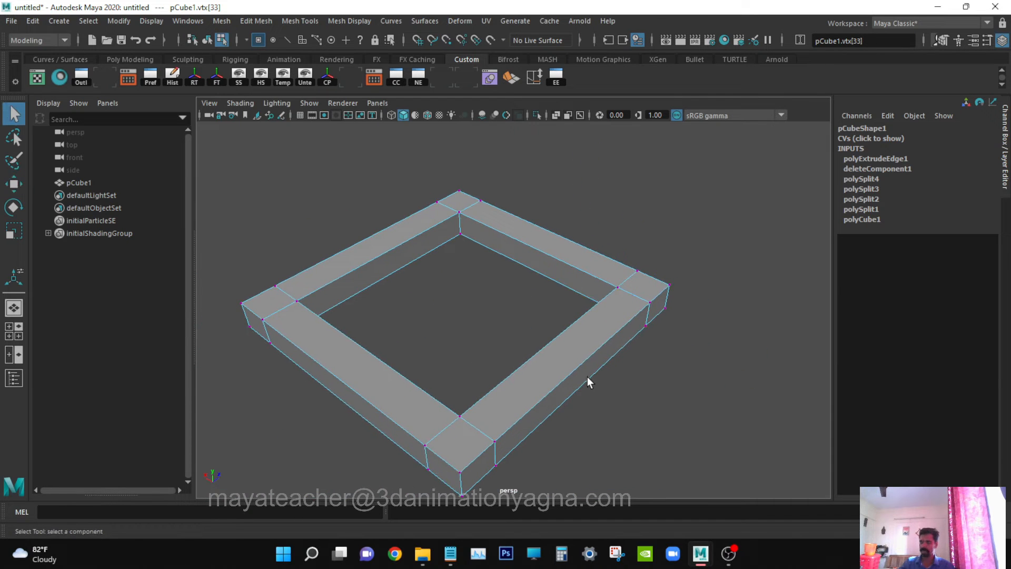
Display the frame in wireframe, merge all of its vertices to weld the snapped corners, and reselect all vertices.
{"action": "key", "text": "4"}
{"action": "left_click_drag", "start_coordinate": [621, 326], "coordinate": [650, 309], "text": "alt"}
{"action": "scroll", "coordinate": [650, 309], "scroll_direction": "down", "scroll_amount": 2}
{"action": "left_click_drag", "start_coordinate": [311, 198], "coordinate": [757, 477]}
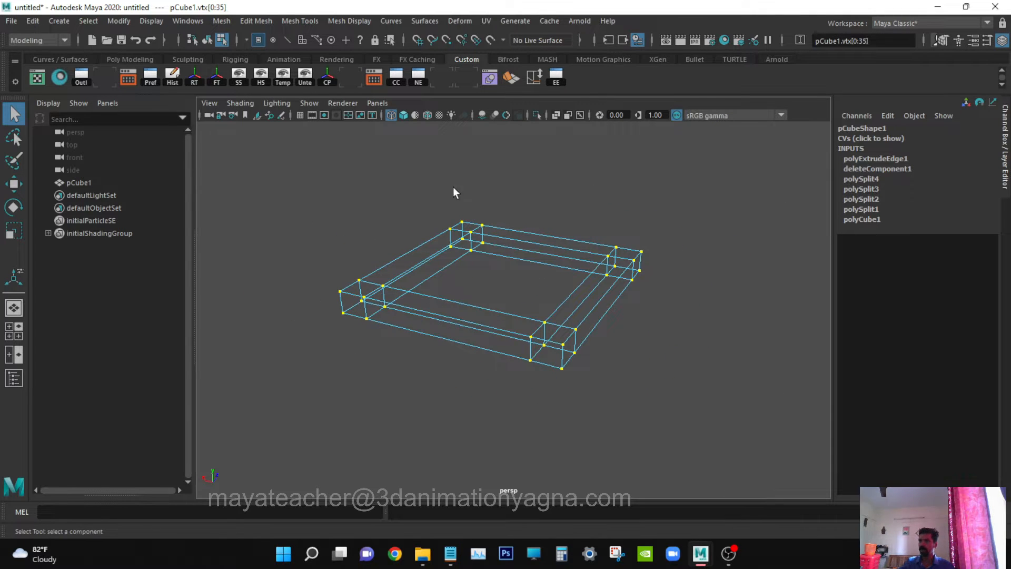
{"action": "left_click", "coordinate": [245, 21]}
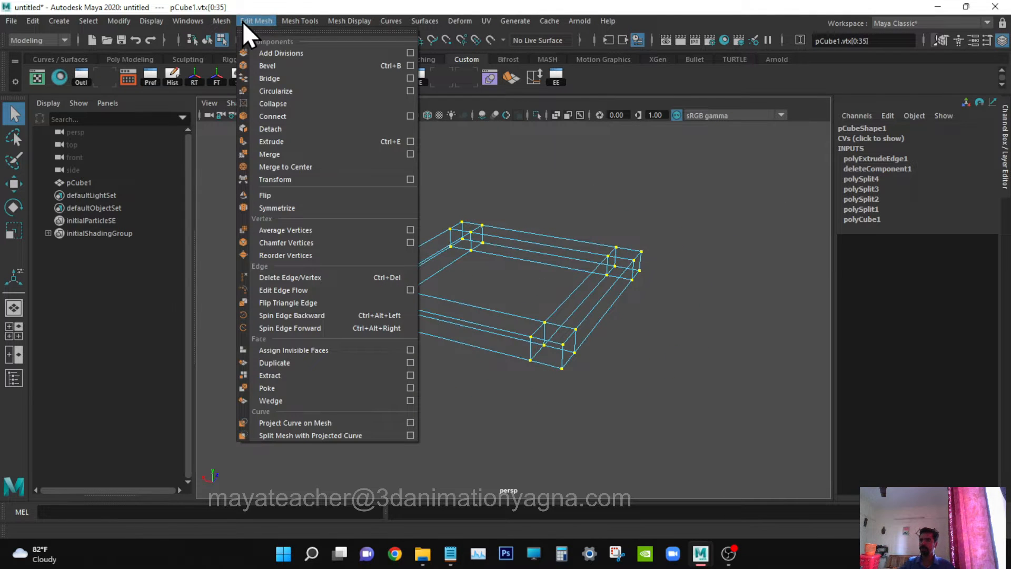
{"action": "left_click", "coordinate": [297, 153]}
{"action": "scroll", "coordinate": [597, 230], "scroll_direction": "up", "scroll_amount": 2}
{"action": "key", "text": "q"}
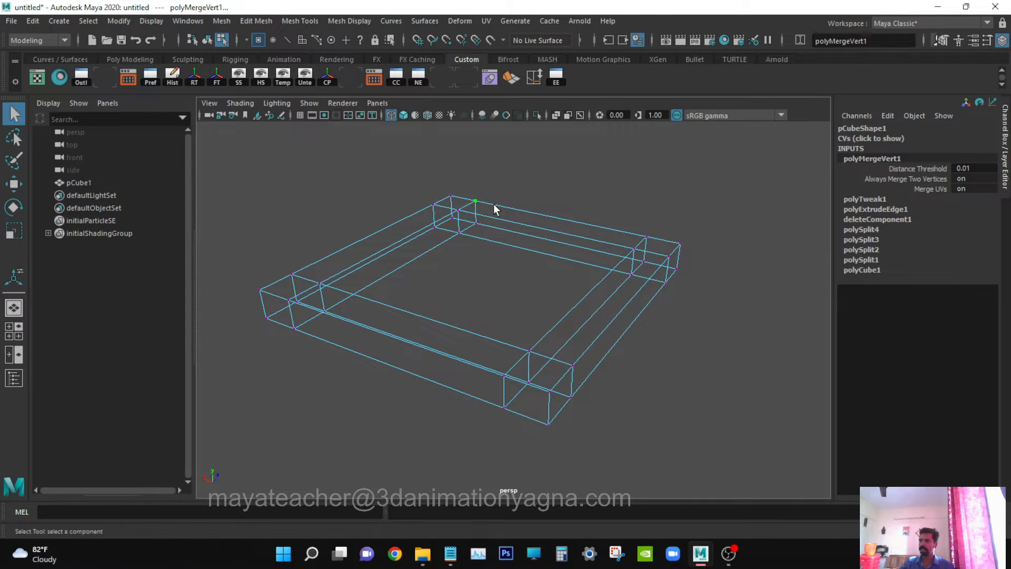
{"action": "right_click_drag", "start_coordinate": [478, 204], "coordinate": [428, 231]}
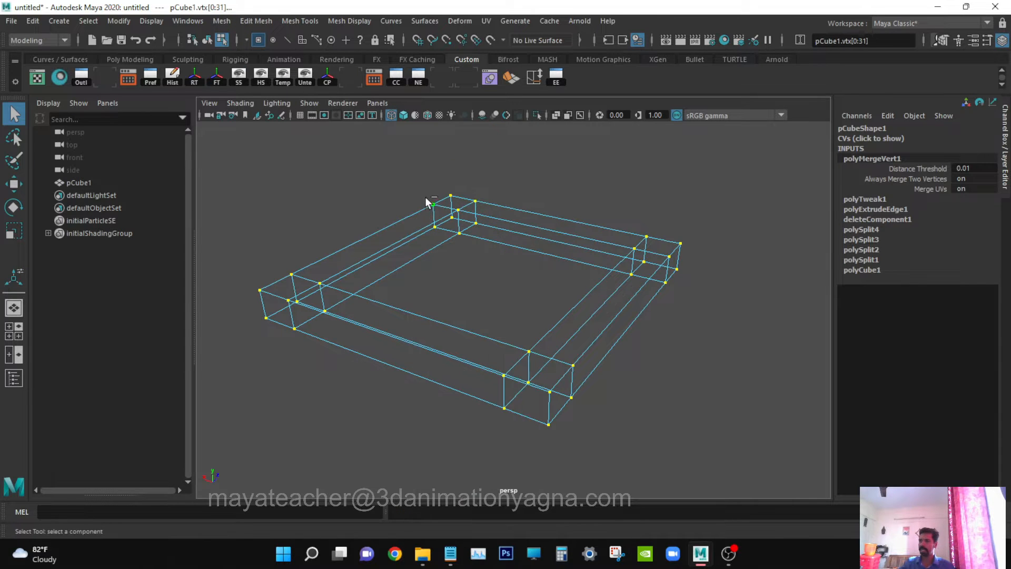
Test the weld at one inner corner by pulling its vertex away, and undo the move.
{"action": "scroll", "coordinate": [490, 273], "scroll_direction": "up", "scroll_amount": 3}
{"action": "left_click", "coordinate": [493, 280]}
{"action": "key", "text": "w"}
{"action": "left_click_drag", "start_coordinate": [489, 274], "coordinate": [535, 305]}
{"action": "key", "text": "ctrl+z"}
{"action": "left_click", "coordinate": [507, 326]}
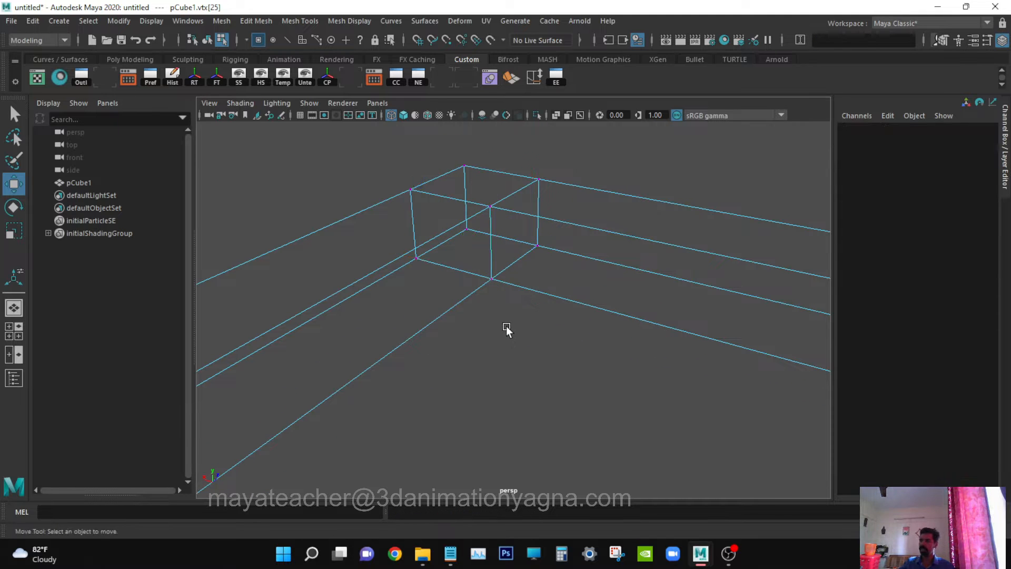
{"action": "key", "text": "q"}
Return the frame to object selection and delete its construction history.
{"action": "scroll", "coordinate": [506, 326], "scroll_direction": "down", "scroll_amount": 5}
{"action": "left_click_drag", "start_coordinate": [507, 325], "coordinate": [553, 316], "text": "alt"}
{"action": "key", "text": "F8"}
{"action": "key", "text": "w"}
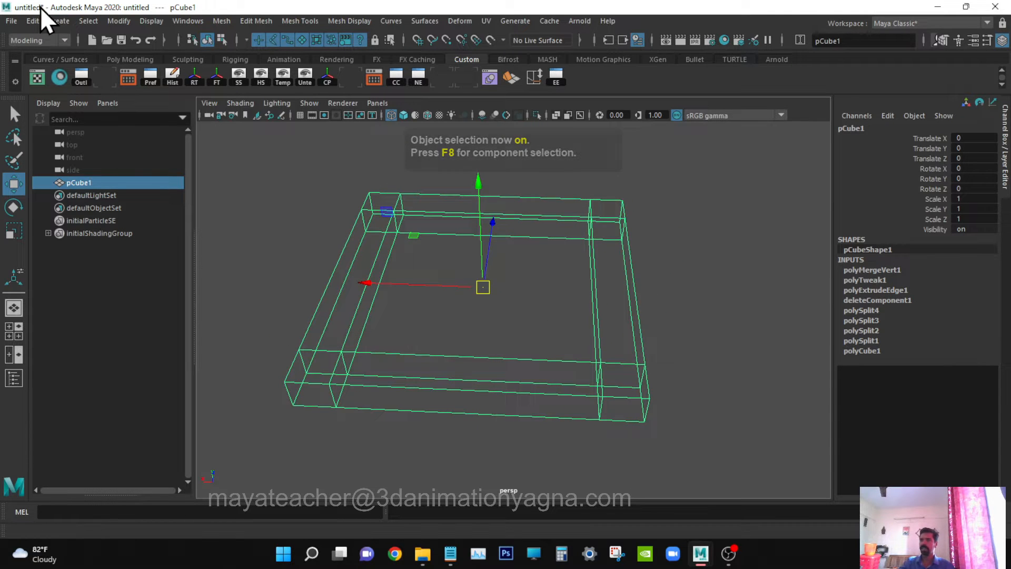
{"action": "left_click", "coordinate": [29, 20]}
{"action": "mouse_move", "coordinate": [93, 172]}
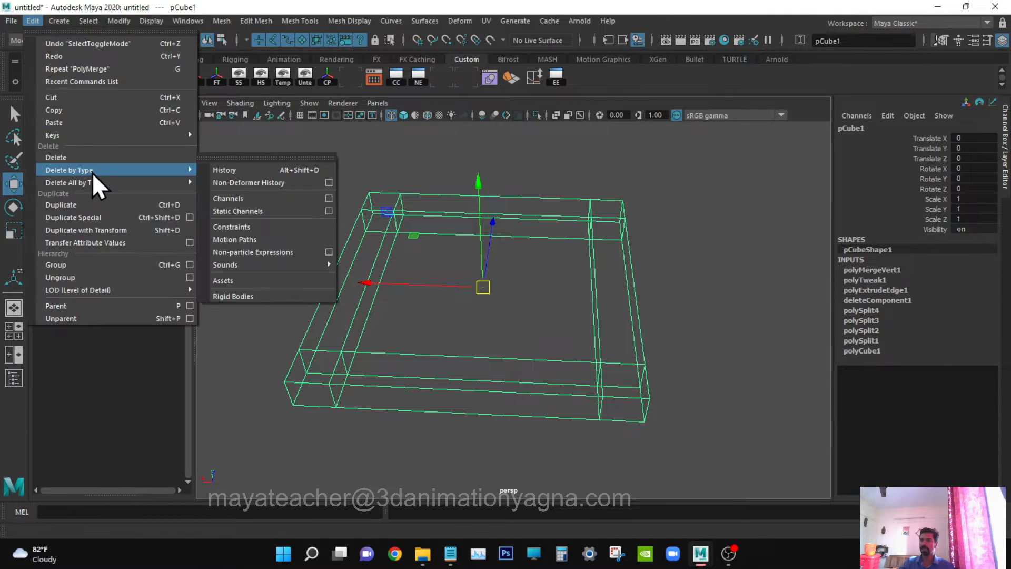
{"action": "left_click", "coordinate": [283, 172]}
Rename the frame object pCube1 as "table".
{"action": "left_click_drag", "start_coordinate": [595, 303], "coordinate": [616, 313], "text": "alt"}
{"action": "double_click", "coordinate": [96, 183]}
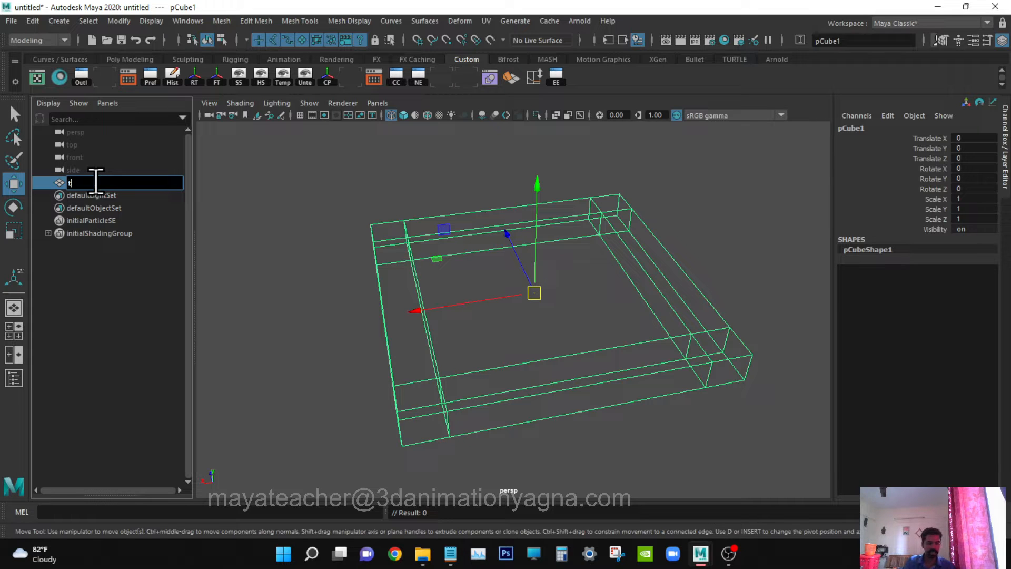
{"action": "type", "text": "table"}
{"action": "key", "text": "Return"}
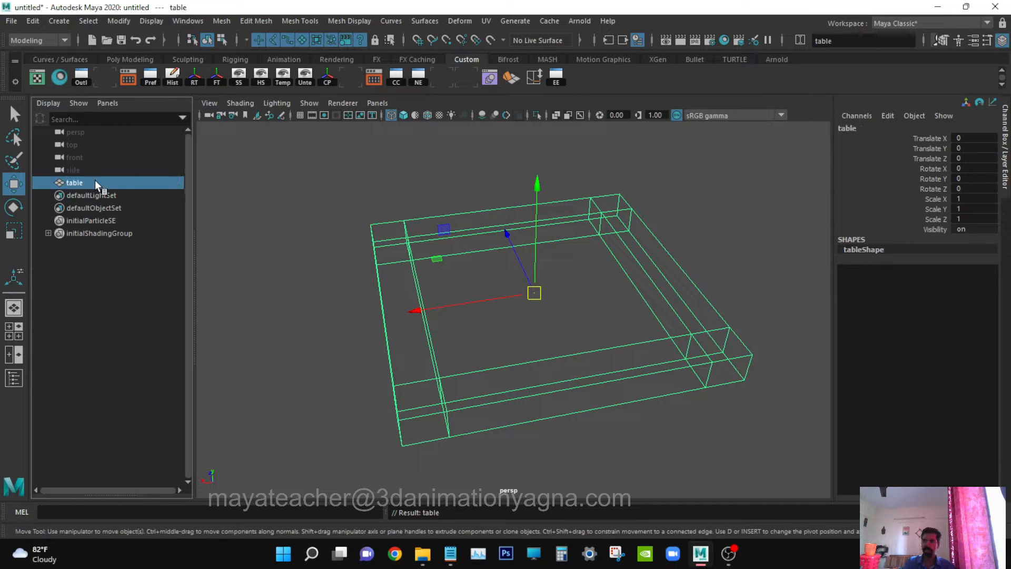
{"action": "left_click_drag", "start_coordinate": [278, 255], "coordinate": [501, 356], "text": "alt"}
{"action": "key", "text": "q"}
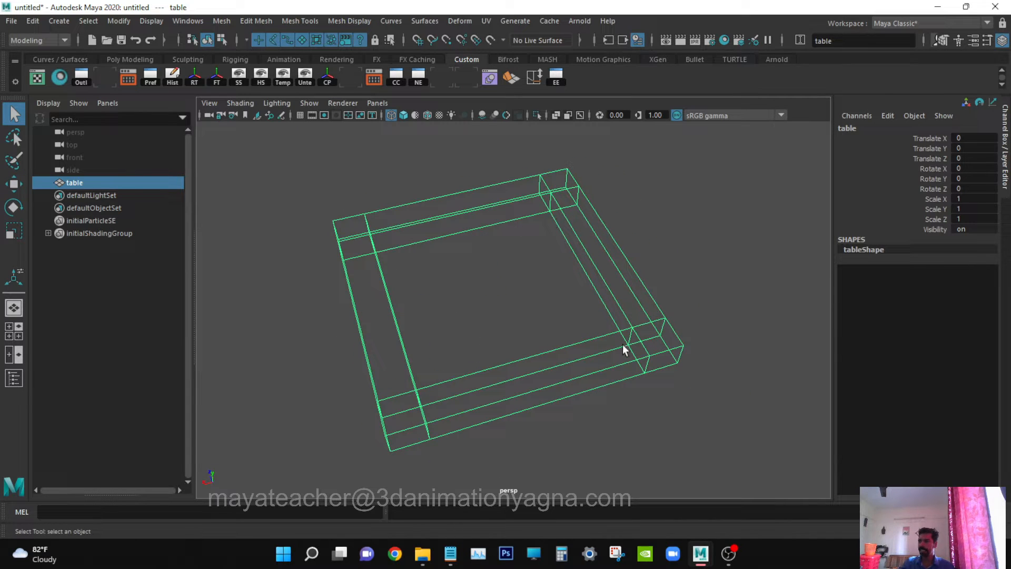
{"action": "left_click_drag", "start_coordinate": [420, 374], "coordinate": [480, 349], "text": "alt"}
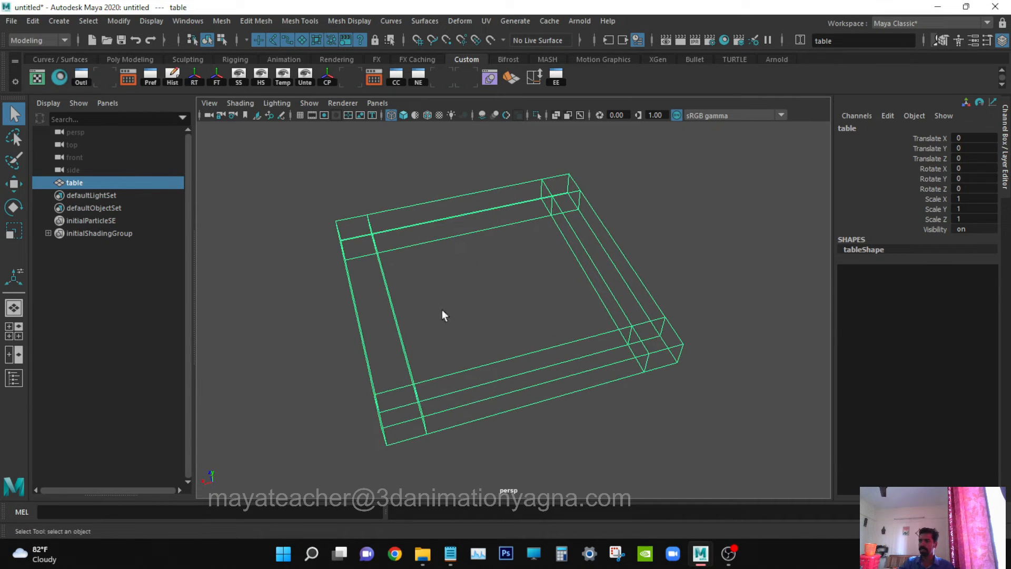
{"action": "left_click_drag", "start_coordinate": [476, 298], "coordinate": [453, 227], "text": "alt"}
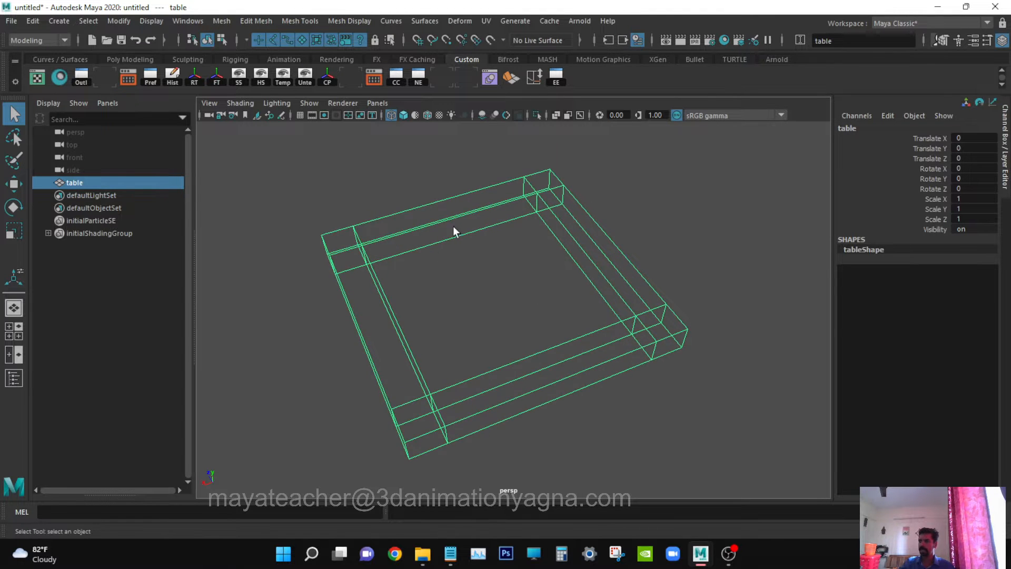
{"action": "left_click_drag", "start_coordinate": [509, 309], "coordinate": [501, 330], "text": "alt"}
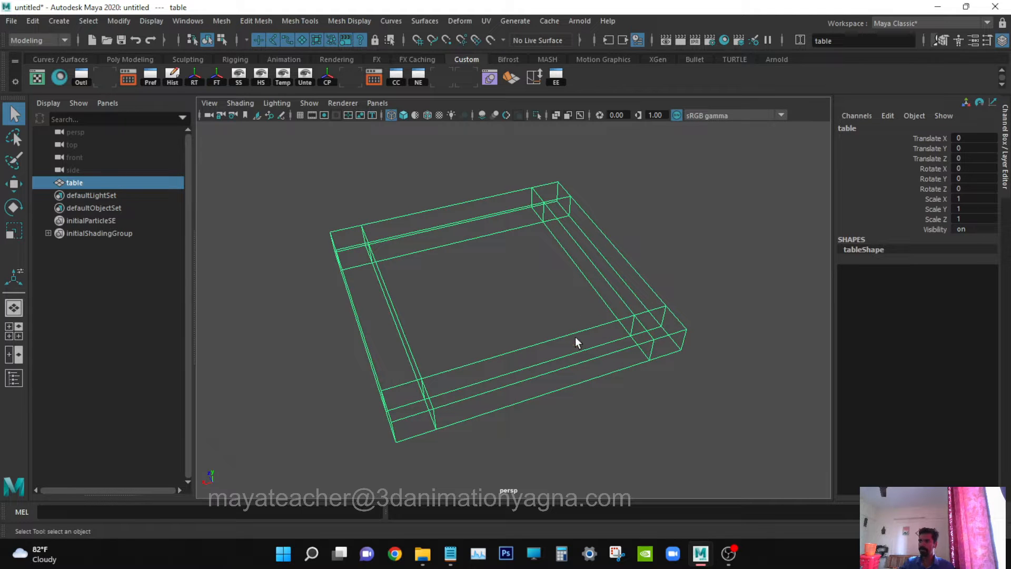
Create a polygon torus at the centre of the table frame.
{"action": "left_click_drag", "start_coordinate": [575, 339], "coordinate": [567, 340], "text": "alt"}
{"action": "left_click", "coordinate": [66, 23]}
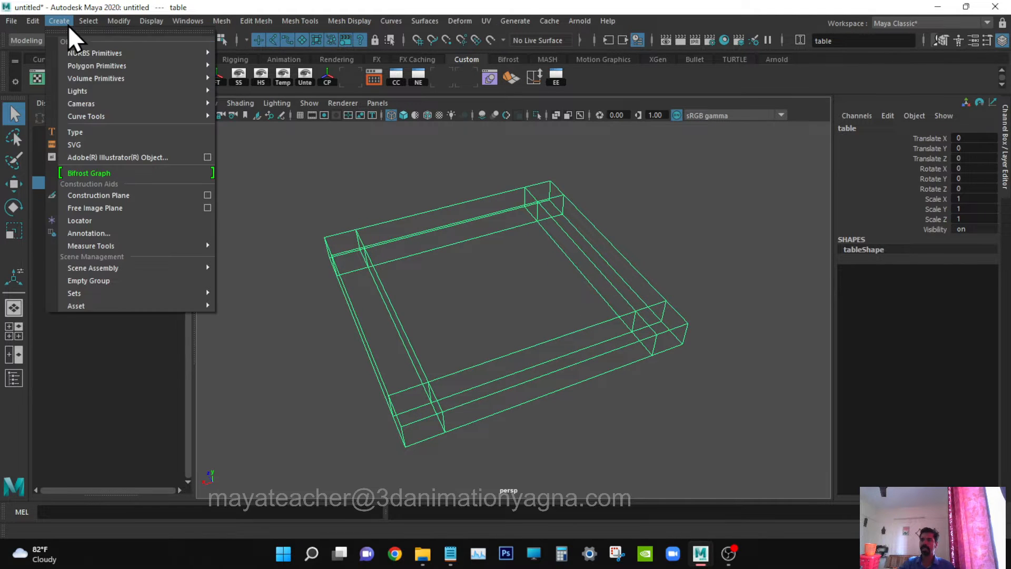
{"action": "mouse_move", "coordinate": [79, 64]}
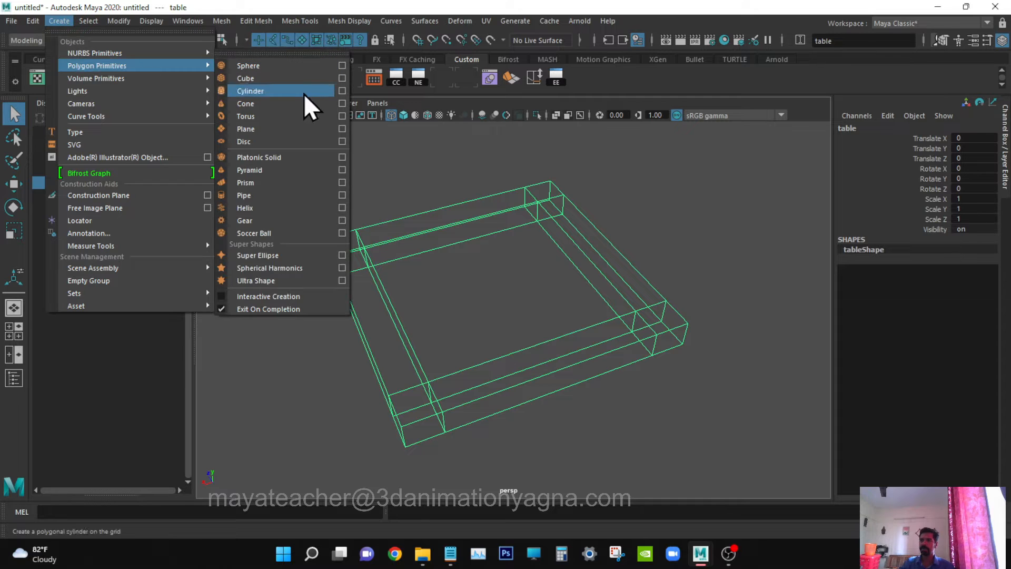
{"action": "left_click", "coordinate": [279, 116]}
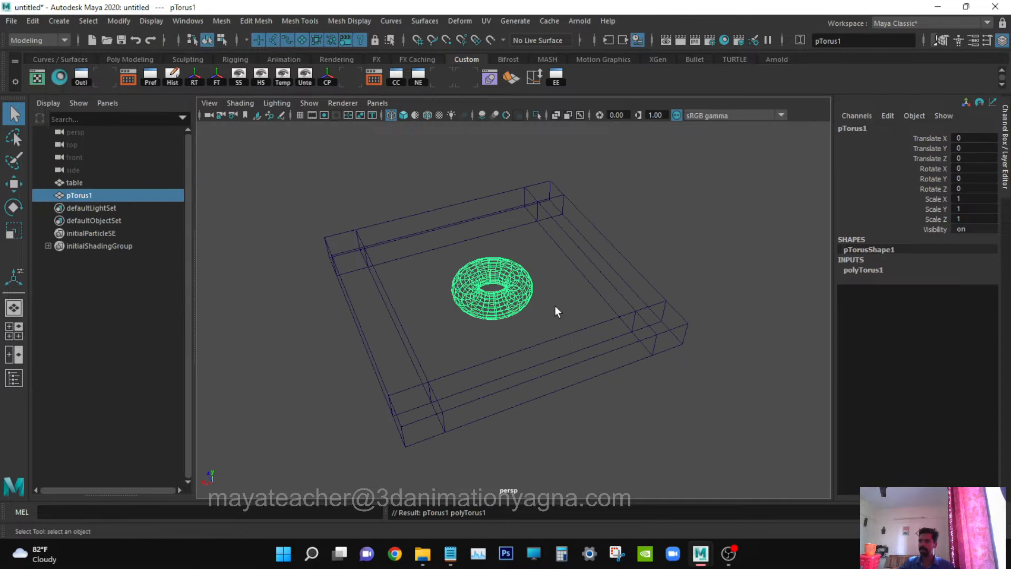
Set the torus's axis and height subdivisions both to 4.
{"action": "left_click", "coordinate": [858, 271]}
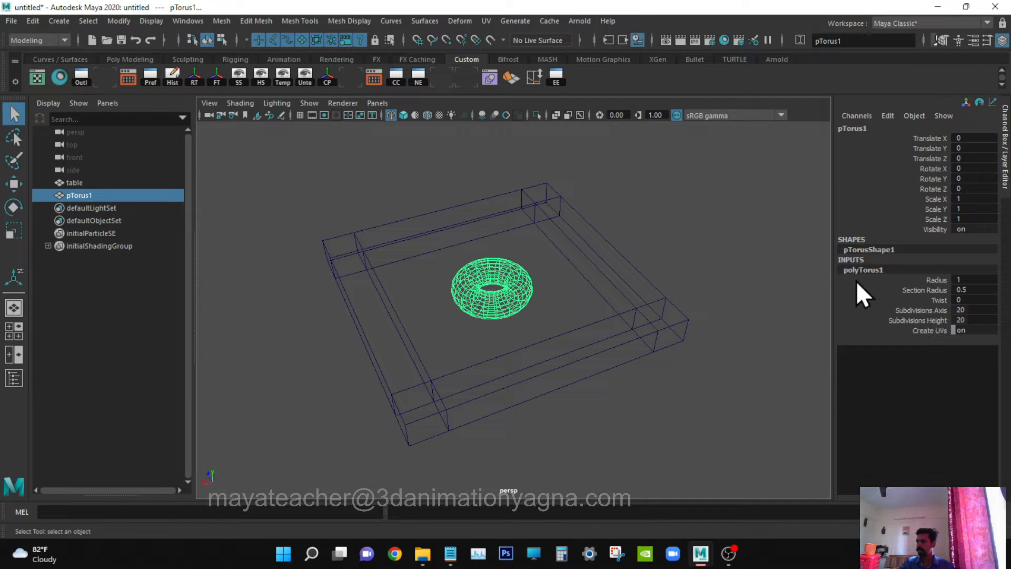
{"action": "scroll", "coordinate": [585, 267], "scroll_direction": "up", "scroll_amount": 5}
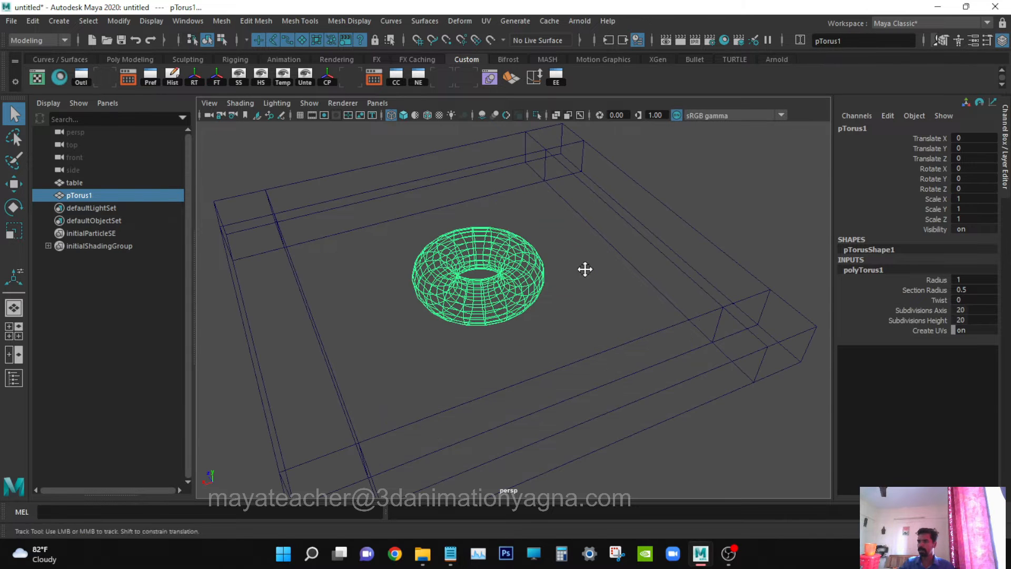
{"action": "middle_click_drag", "start_coordinate": [584, 268], "coordinate": [657, 318], "text": "alt"}
{"action": "right_click_drag", "start_coordinate": [657, 318], "coordinate": [585, 328], "text": "alt"}
{"action": "left_click_drag", "start_coordinate": [585, 329], "coordinate": [612, 349], "text": "alt"}
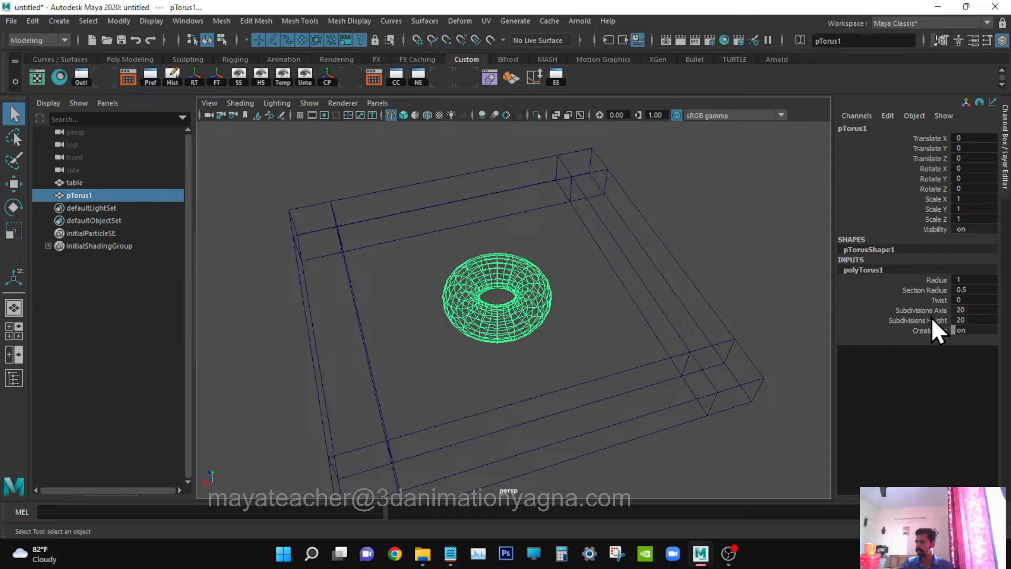
{"action": "left_click_drag", "start_coordinate": [981, 310], "coordinate": [978, 320]}
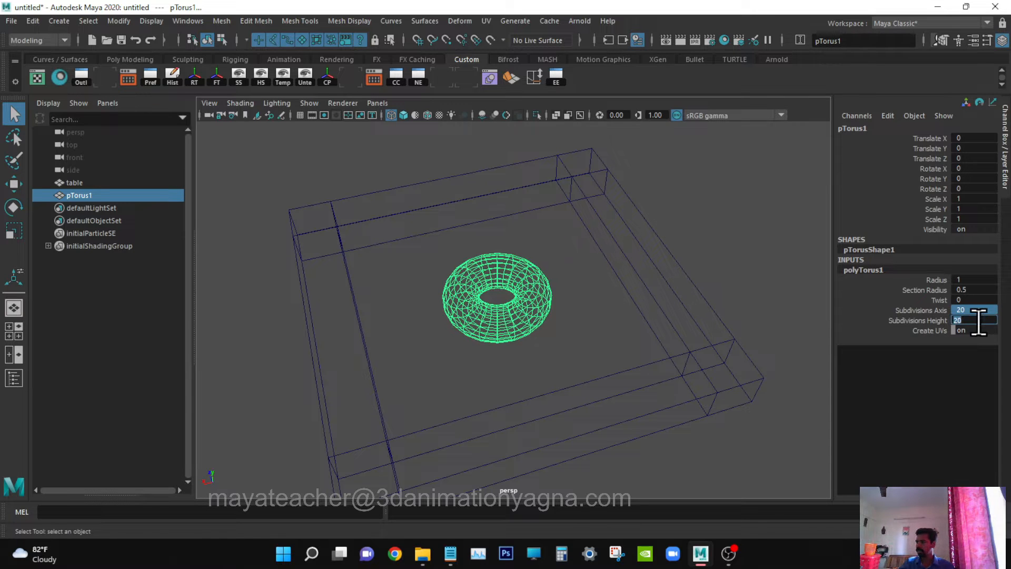
{"action": "type", "text": "4"}
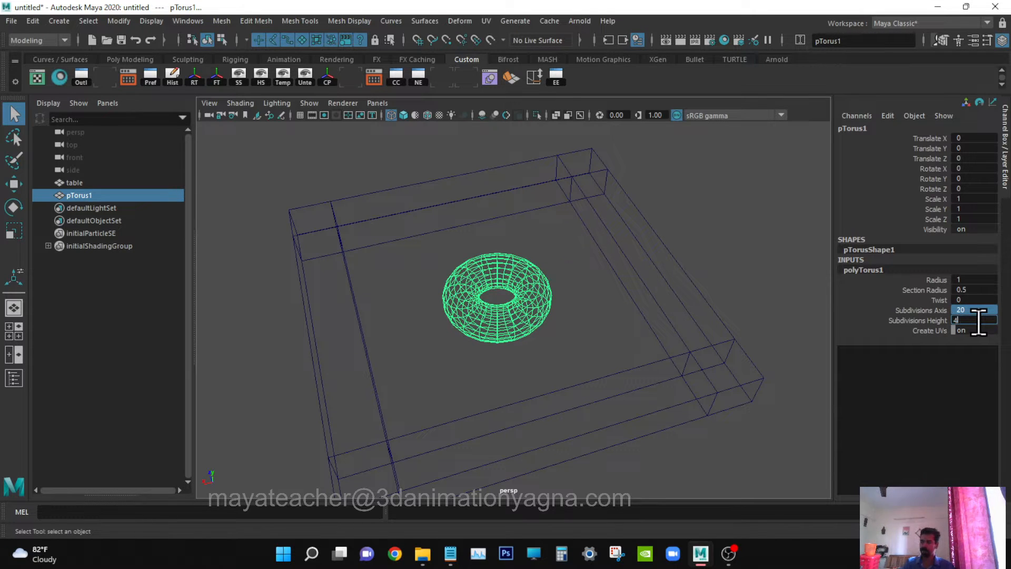
{"action": "key", "text": "Return"}
Set the torus's twist to 45 so its cross-section becomes upright and square.
{"action": "left_click_drag", "start_coordinate": [646, 286], "coordinate": [625, 266], "text": "alt"}
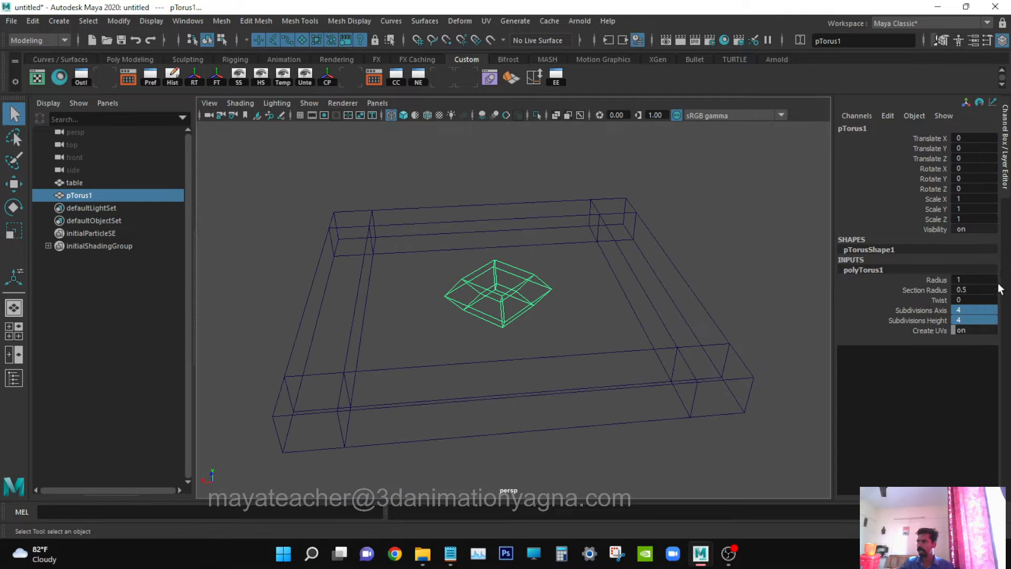
{"action": "double_click", "coordinate": [974, 308]}
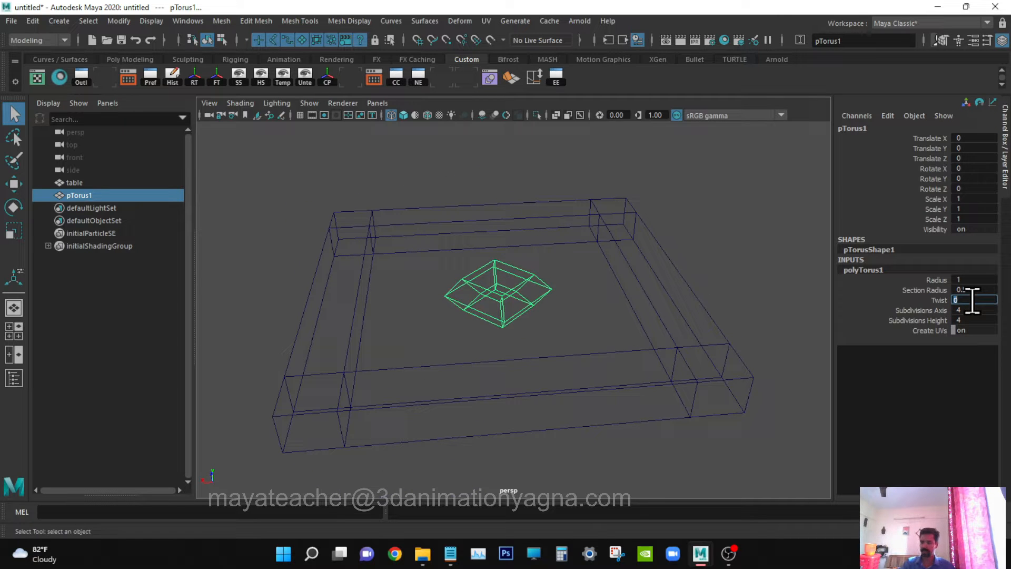
{"action": "left_click", "coordinate": [972, 301]}
{"action": "type", "text": "45"}
{"action": "key", "text": "Return"}
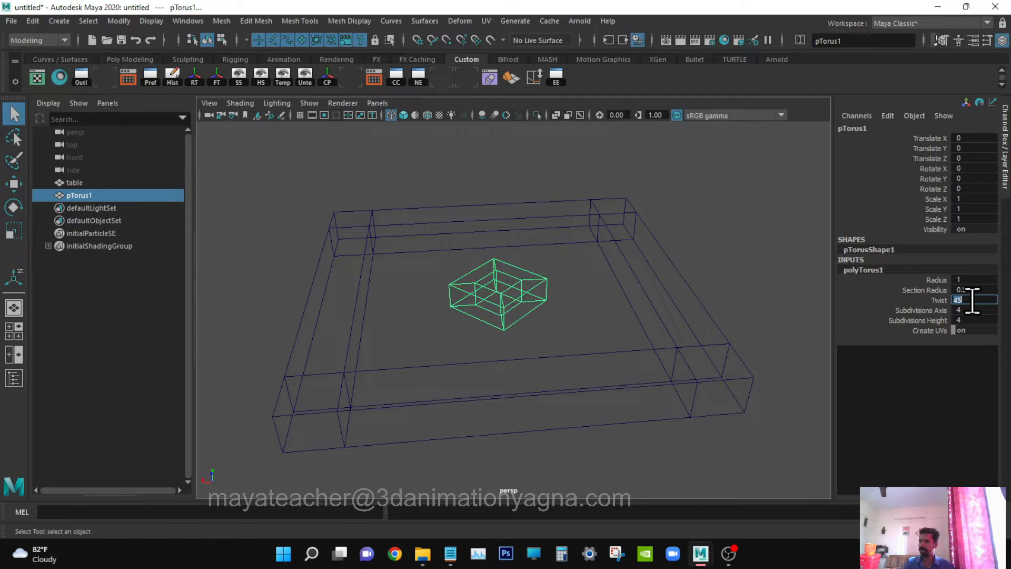
Rotate the torus 45 degrees about Y to align its sides with the table frame.
{"action": "mouse_move", "coordinate": [473, 355]}
{"action": "left_mouse_down", "text": "alt"}
{"action": "mouse_move", "coordinate": [470, 333]}
{"action": "mouse_move", "coordinate": [473, 358]}
{"action": "left_mouse_up", "text": "alt"}
{"action": "key", "text": "space"}
{"action": "key", "text": "space"}
{"action": "left_click_drag", "start_coordinate": [500, 327], "coordinate": [499, 291]}
{"action": "key", "text": "w"}
{"action": "left_click_drag", "start_coordinate": [508, 335], "coordinate": [538, 347], "text": "alt"}
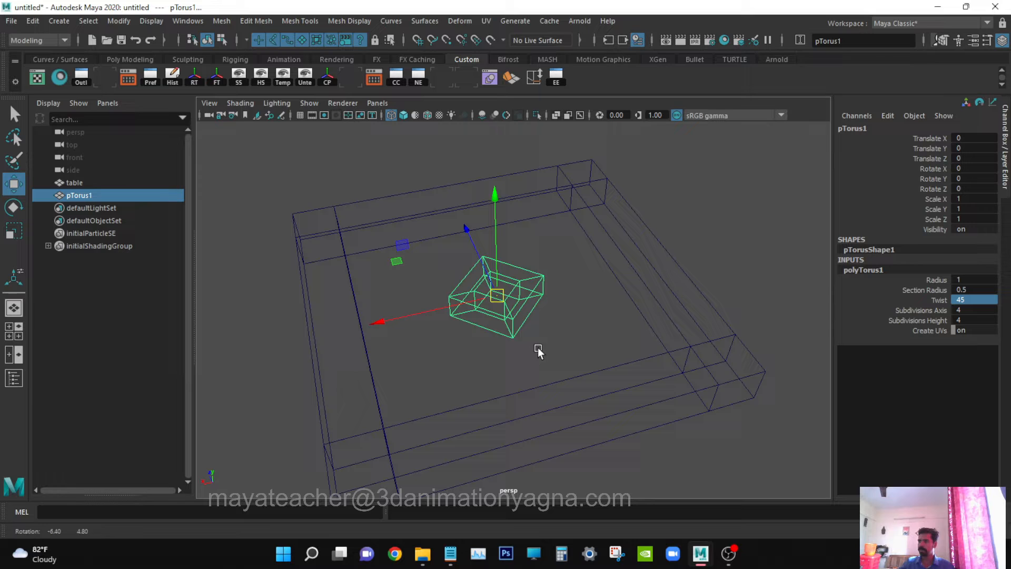
{"action": "left_click", "coordinate": [978, 179]}
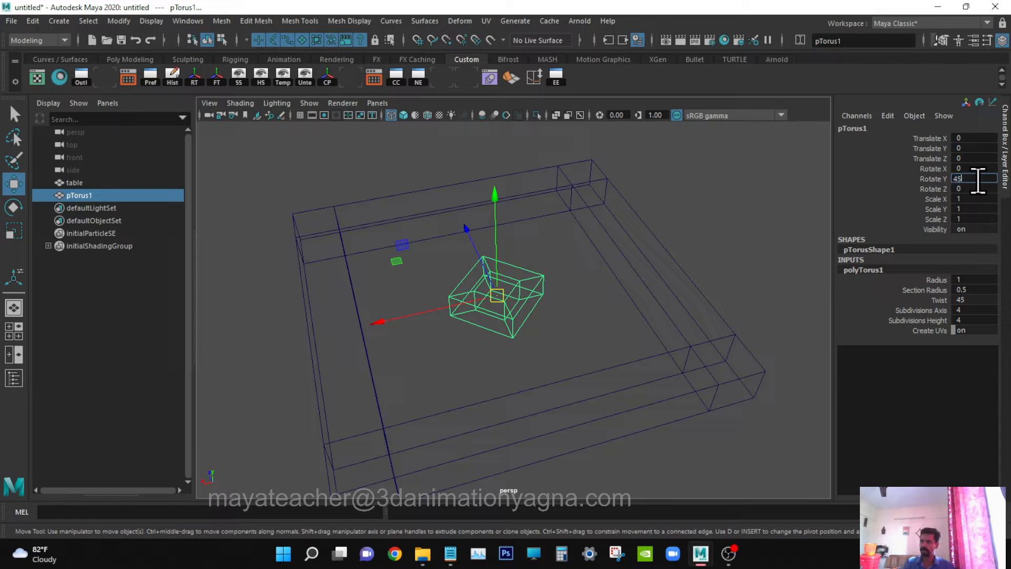
{"action": "key", "text": "Return"}
Freeze the transformations of the rotated torus.
{"action": "left_click_drag", "start_coordinate": [400, 248], "coordinate": [434, 258], "text": "alt"}
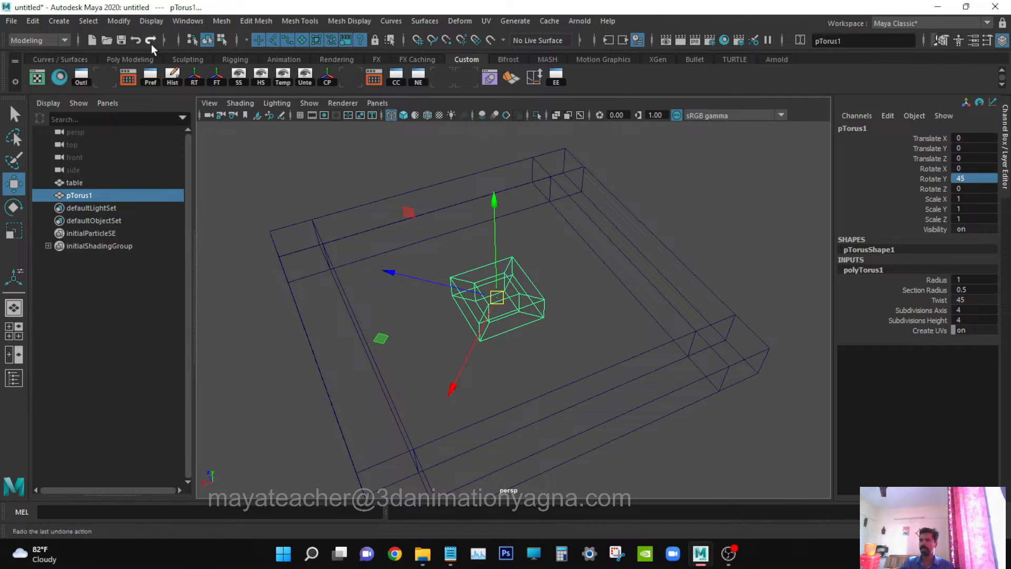
{"action": "left_click", "coordinate": [118, 21]}
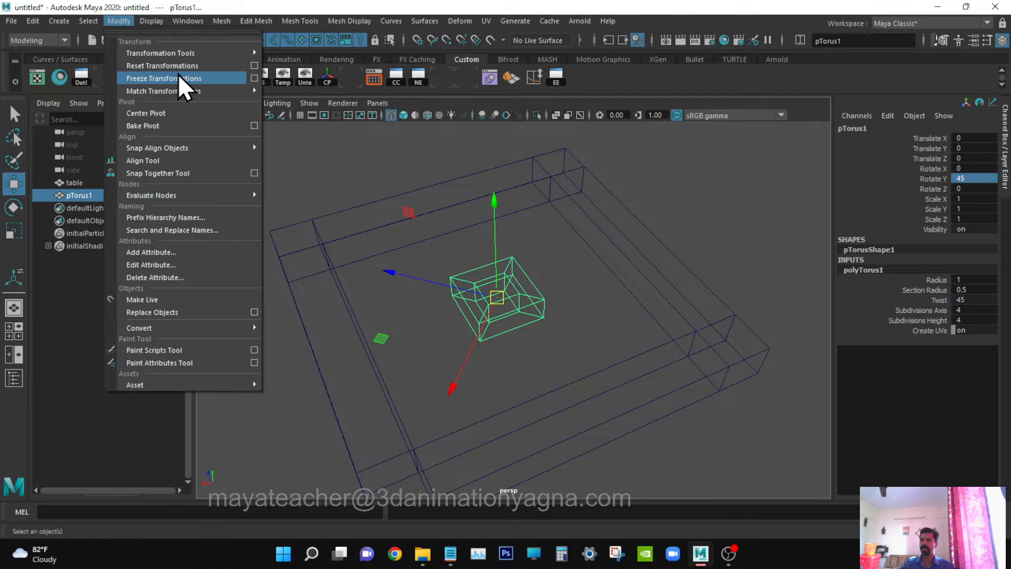
{"action": "left_click", "coordinate": [158, 76]}
Scale the torus in the XZ plane to about 4.388, checking its fit against the frame in the wireframe top view.
{"action": "left_click_drag", "start_coordinate": [548, 320], "coordinate": [493, 393], "text": "alt"}
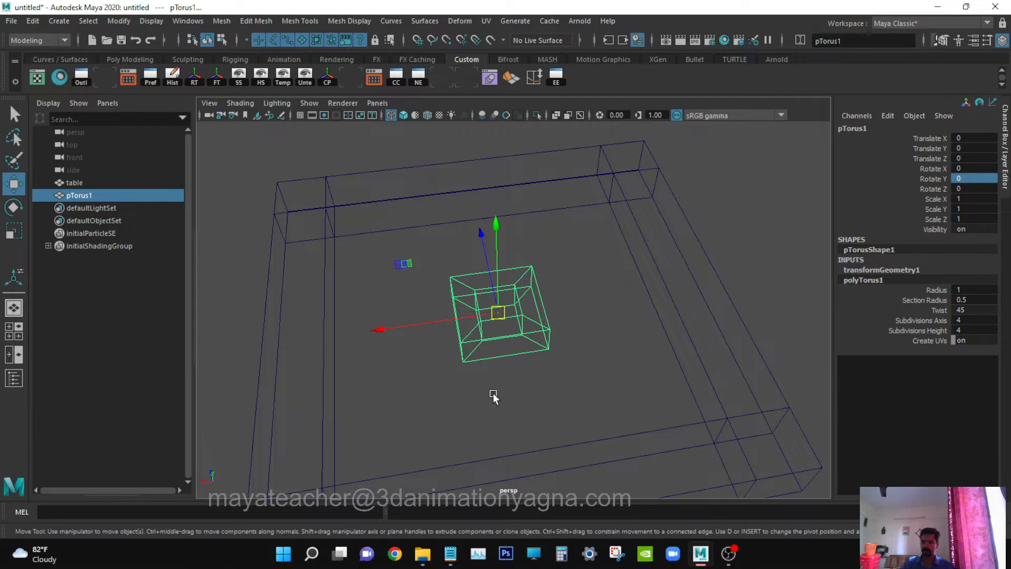
{"action": "key", "text": "5"}
{"action": "key", "text": "r"}
{"action": "left_click_drag", "start_coordinate": [504, 357], "coordinate": [448, 333], "text": "alt"}
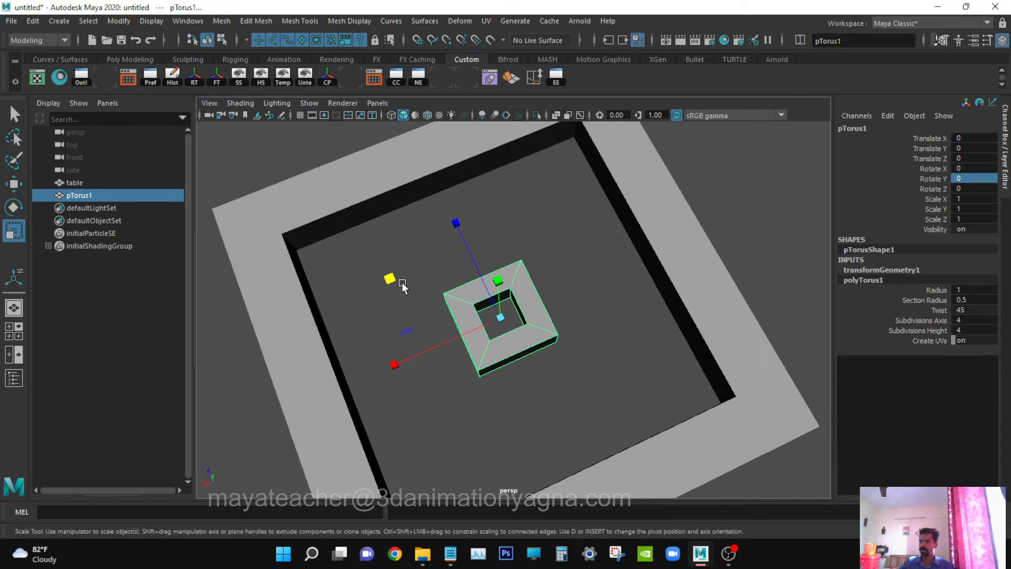
{"action": "left_click_drag", "start_coordinate": [389, 279], "coordinate": [223, 257]}
{"action": "key", "text": "space"}
{"action": "left_click_drag", "start_coordinate": [455, 282], "coordinate": [438, 282]}
{"action": "middle_click_drag", "start_coordinate": [492, 309], "coordinate": [544, 346], "text": "alt"}
{"action": "key", "text": "4"}
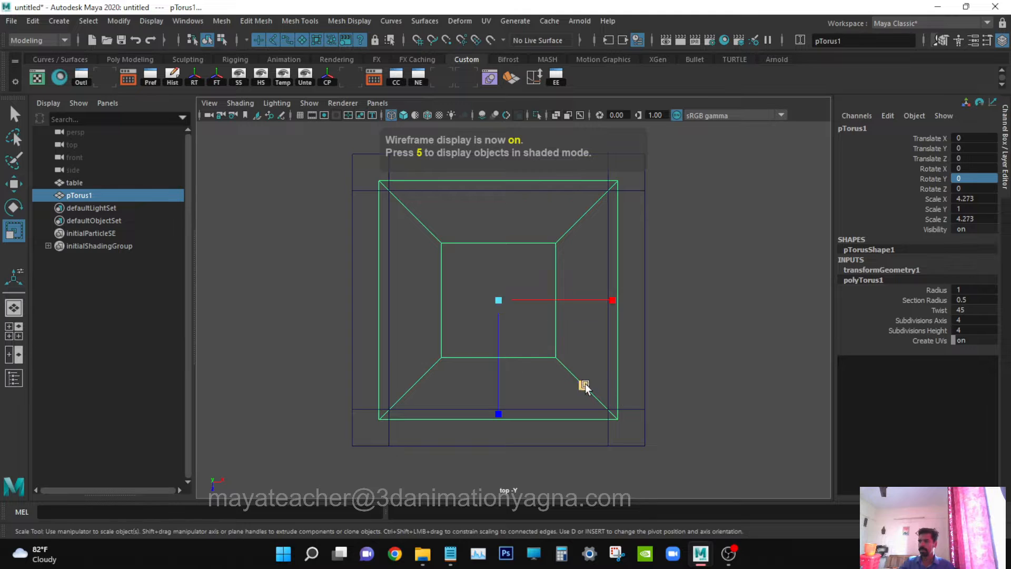
{"action": "left_click_drag", "start_coordinate": [583, 385], "coordinate": [584, 386]}
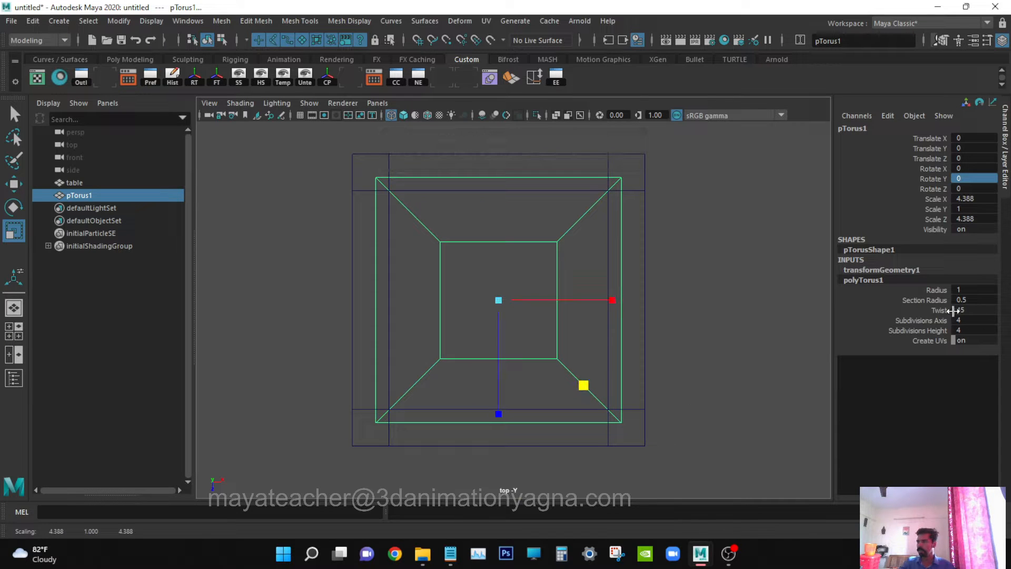
Set the torus's radius to 2.5 and its section radius to 0.3 to thin the square ring.
{"action": "left_click_drag", "start_coordinate": [582, 317], "coordinate": [597, 287], "text": "alt"}
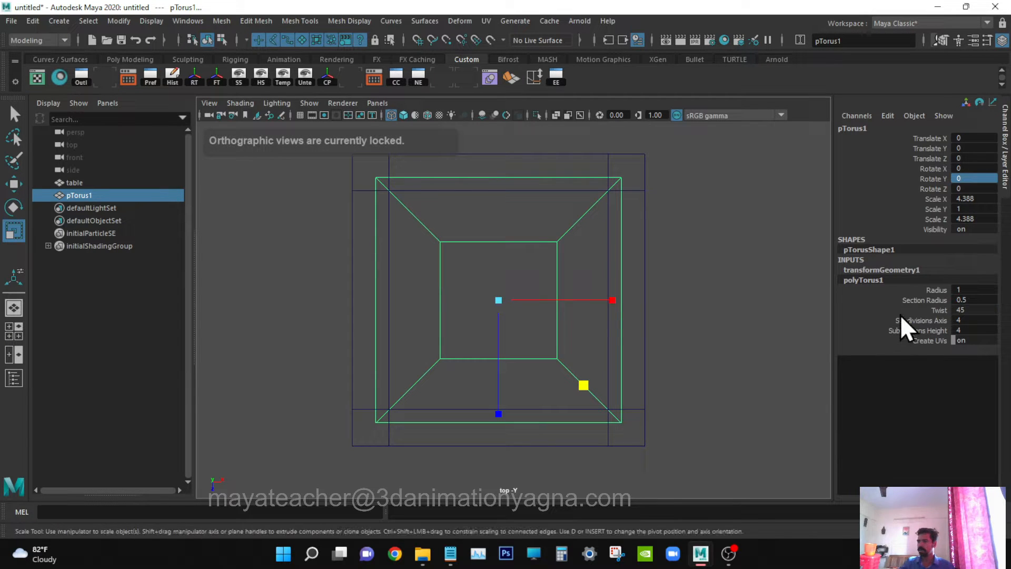
{"action": "left_click", "coordinate": [936, 291]}
{"action": "middle_click_drag", "start_coordinate": [598, 361], "coordinate": [610, 362]}
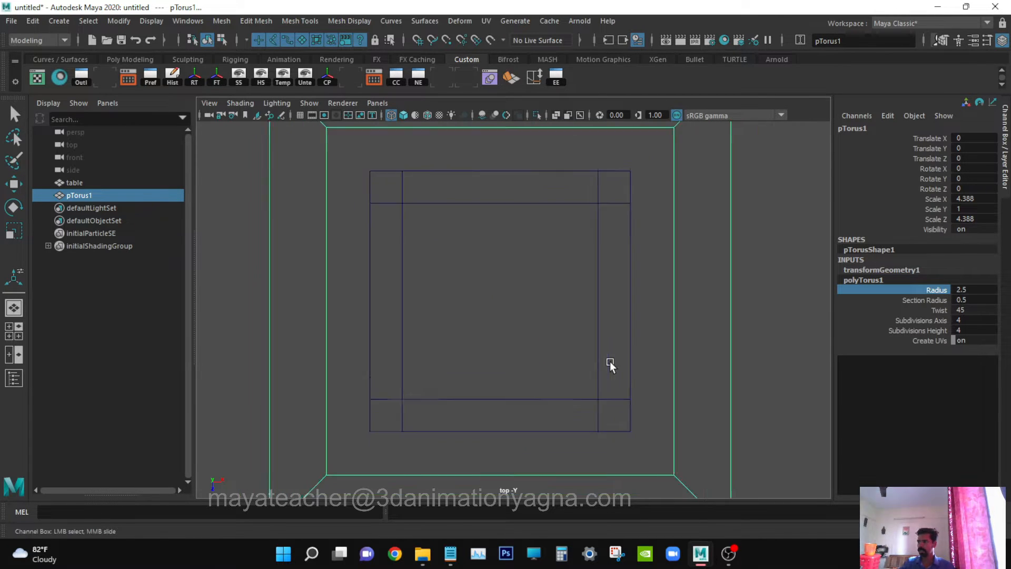
{"action": "scroll", "coordinate": [610, 362], "scroll_direction": "down", "scroll_amount": 2}
{"action": "left_click", "coordinate": [932, 300]}
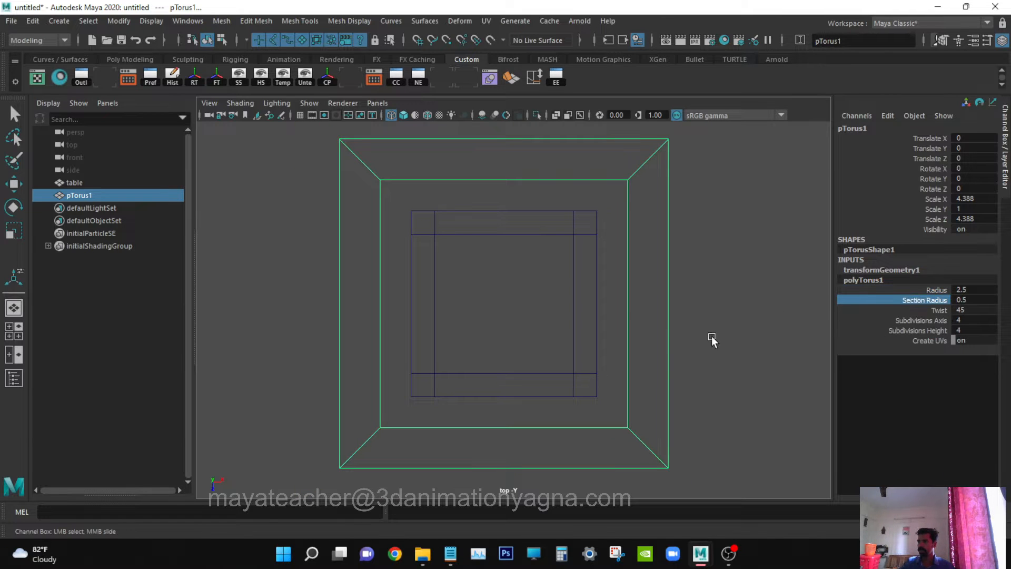
{"action": "middle_click_drag", "start_coordinate": [711, 339], "coordinate": [710, 341]}
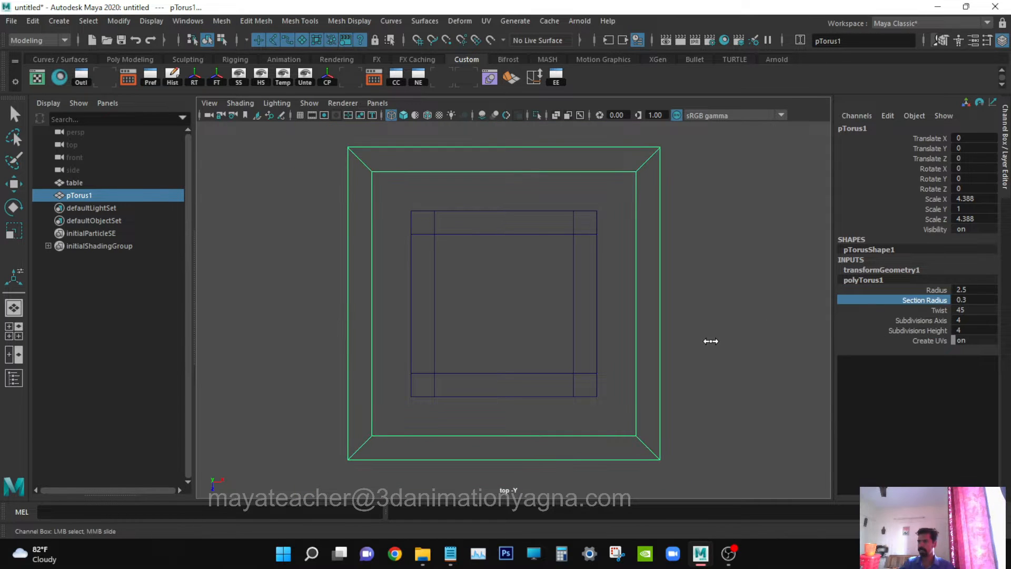
Scale the square ring down uniformly to about 2.169 in X and Z so it fits over the frame's inner edge.
{"action": "key", "text": "r"}
{"action": "left_click_drag", "start_coordinate": [497, 311], "coordinate": [406, 267]}
{"action": "key", "text": "space"}
Raise the square ring to the frame's upper surface, at about 0.603 in Translate Y.
{"action": "mouse_move", "coordinate": [513, 331]}
{"action": "left_mouse_down", "text": "alt"}
{"action": "mouse_move", "coordinate": [516, 309]}
{"action": "mouse_move", "coordinate": [544, 323]}
{"action": "mouse_move", "coordinate": [520, 343]}
{"action": "mouse_move", "coordinate": [516, 330]}
{"action": "left_mouse_up", "text": "alt"}
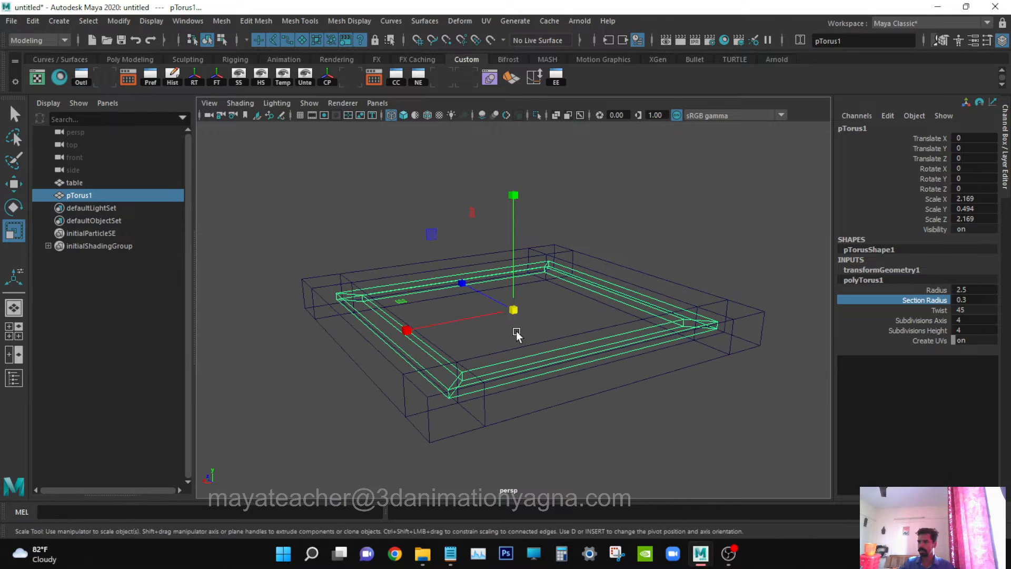
{"action": "key", "text": "w"}
{"action": "left_click_drag", "start_coordinate": [512, 283], "coordinate": [546, 330]}
{"action": "key", "text": "space"}
{"action": "left_click_drag", "start_coordinate": [499, 199], "coordinate": [503, 224], "text": "ctrl+alt"}
{"action": "key", "text": "space"}
Display the models shaded and examine how the square ring sits on the table frame.
{"action": "key", "text": "q"}
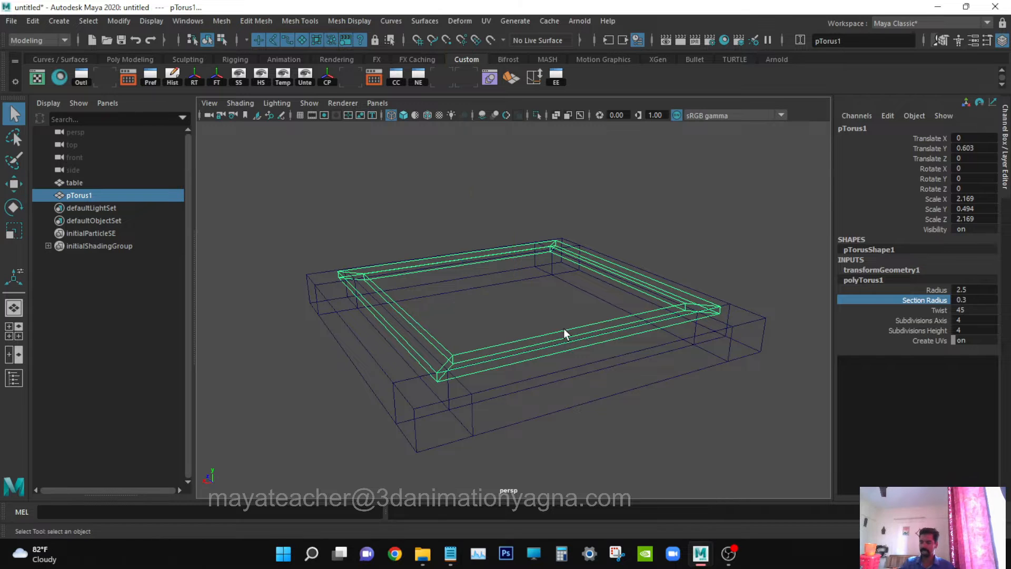
{"action": "key", "text": "5"}
{"action": "mouse_move", "coordinate": [563, 327]}
{"action": "left_mouse_down", "text": "alt"}
{"action": "mouse_move", "coordinate": [576, 334]}
{"action": "mouse_move", "coordinate": [555, 373]}
{"action": "mouse_move", "coordinate": [501, 379]}
{"action": "mouse_move", "coordinate": [523, 406]}
{"action": "mouse_move", "coordinate": [573, 327]}
{"action": "left_mouse_up", "text": "alt"}
{"action": "scroll", "coordinate": [577, 334], "scroll_direction": "down", "scroll_amount": 3}
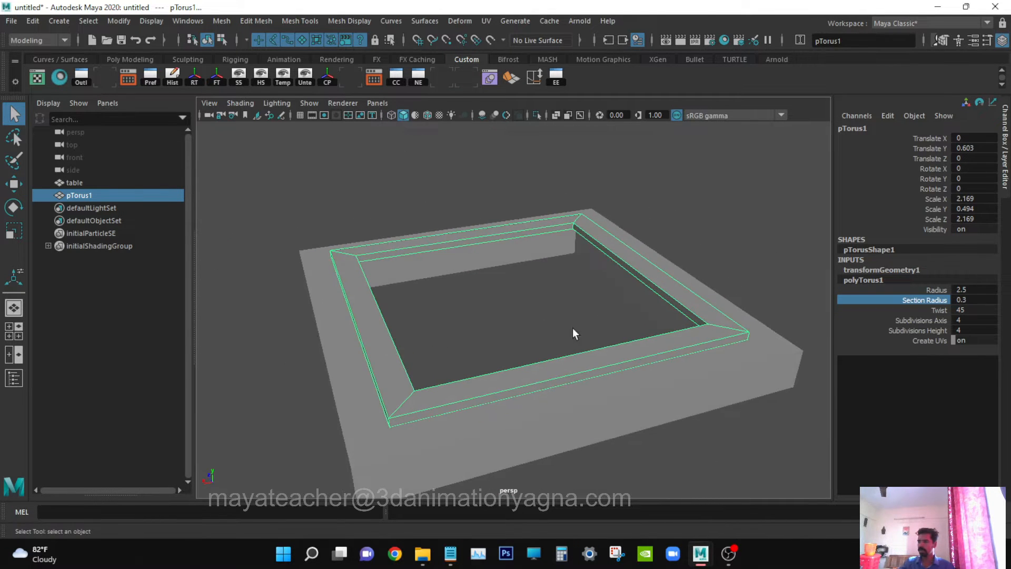
Increase the square ring's height subdivisions to 5.
{"action": "left_click", "coordinate": [928, 330]}
{"action": "middle_click_drag", "start_coordinate": [645, 352], "coordinate": [649, 351]}
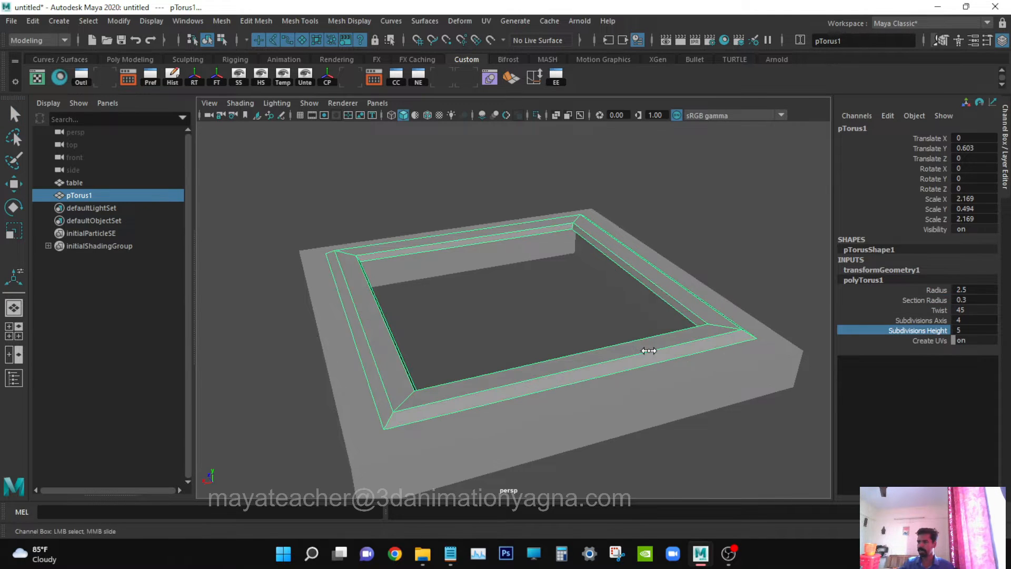
{"action": "mouse_move", "coordinate": [649, 350]}
{"action": "left_mouse_down", "text": "alt"}
{"action": "mouse_move", "coordinate": [636, 316]}
{"action": "mouse_move", "coordinate": [635, 348]}
{"action": "left_mouse_up", "text": "alt"}
Raise the ring's lowest vertices level with its inner bottom vertices in the front wireframe view.
{"action": "key", "text": "space"}
{"action": "key", "text": "f"}
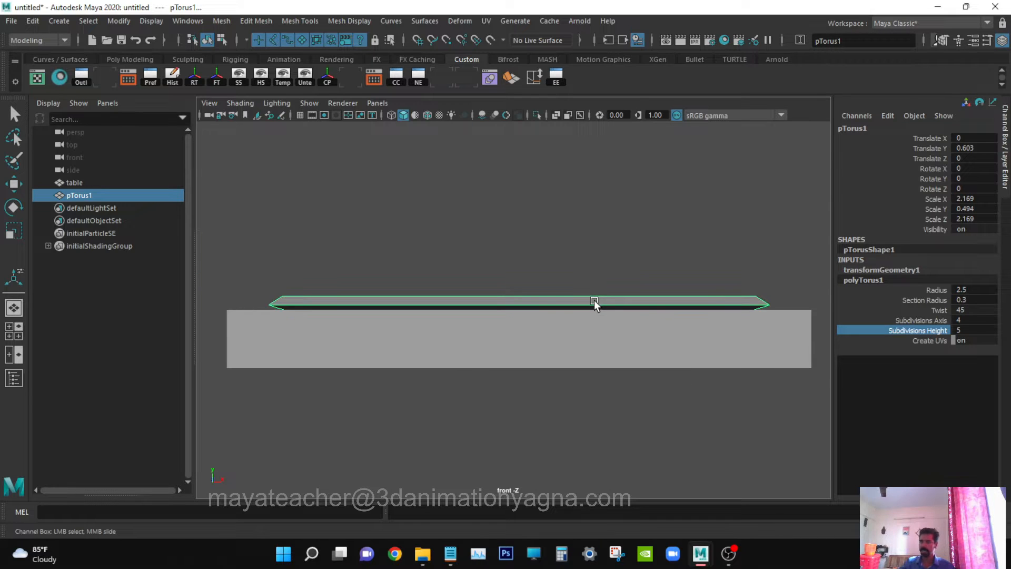
{"action": "key", "text": "4"}
{"action": "scroll", "coordinate": [594, 300], "scroll_direction": "up", "scroll_amount": 2}
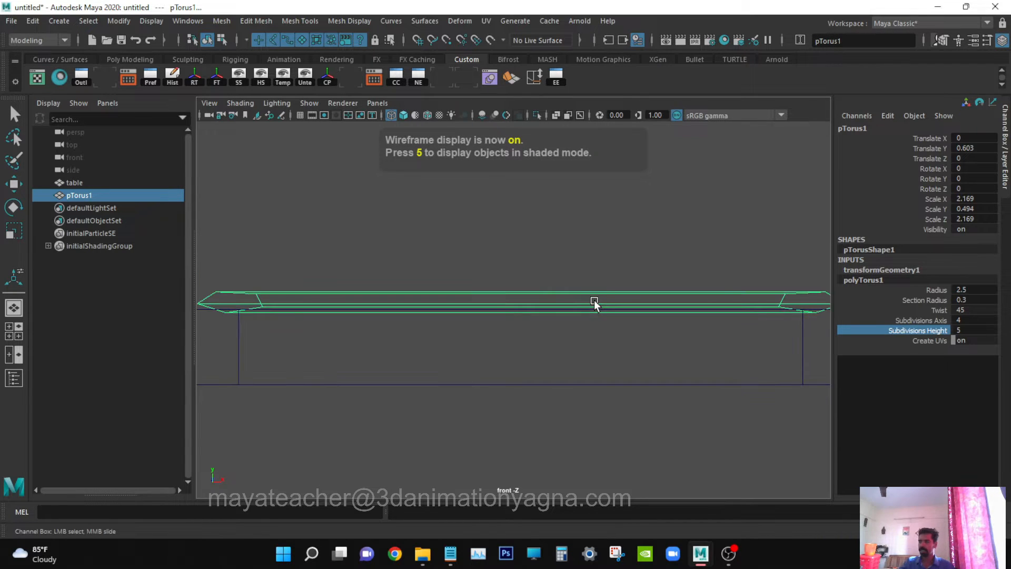
{"action": "middle_click_drag", "start_coordinate": [604, 289], "coordinate": [649, 289], "text": "alt"}
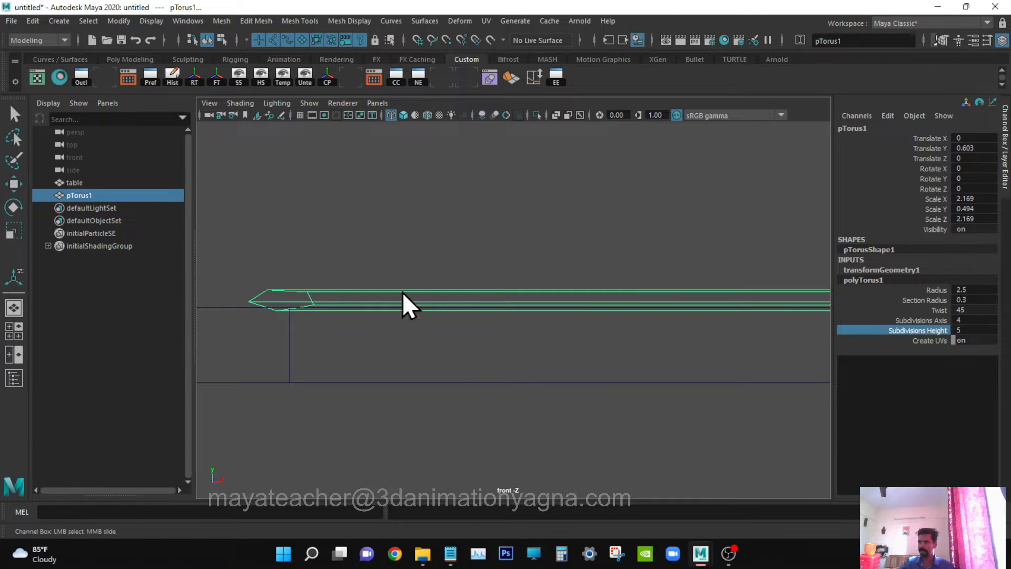
{"action": "right_click_drag", "start_coordinate": [402, 292], "coordinate": [334, 213]}
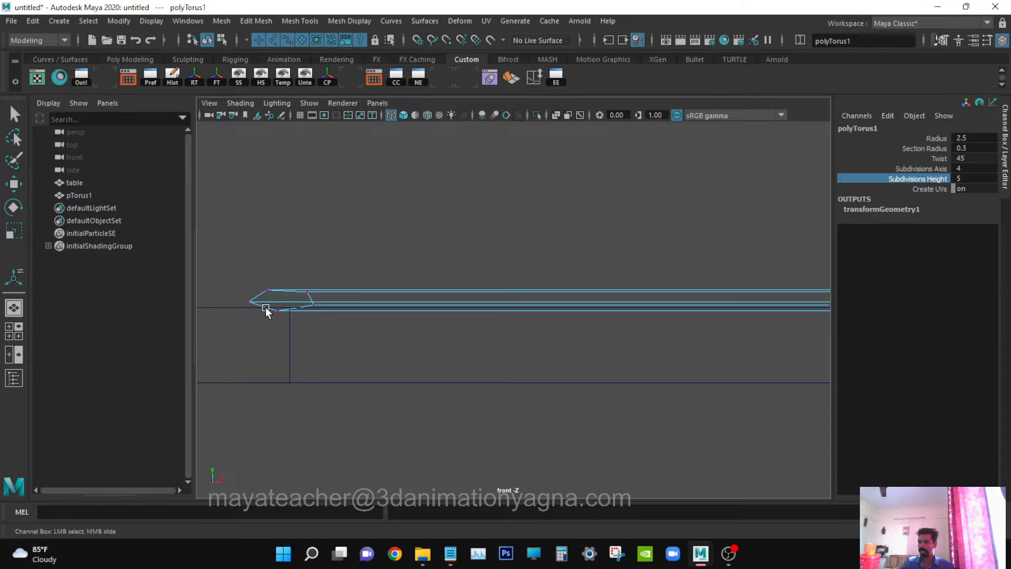
{"action": "left_click_drag", "start_coordinate": [266, 308], "coordinate": [653, 419]}
{"action": "middle_click_drag", "start_coordinate": [665, 413], "coordinate": [385, 430], "text": "alt"}
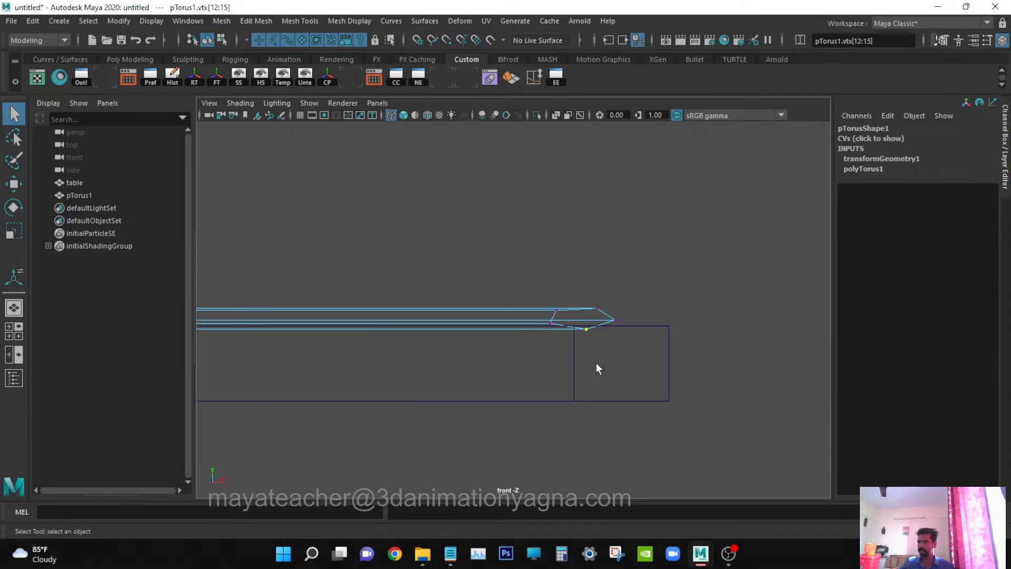
{"action": "middle_click_drag", "start_coordinate": [599, 369], "coordinate": [697, 357], "text": "alt"}
{"action": "key", "text": "ctrl+space"}
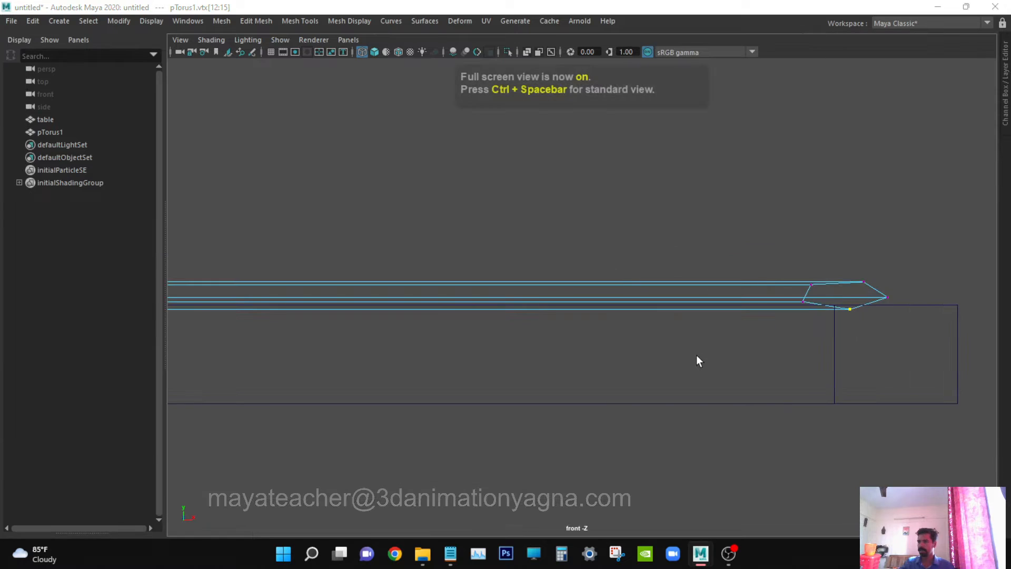
{"action": "middle_click_drag", "start_coordinate": [514, 346], "coordinate": [618, 344], "text": "alt"}
{"action": "right_click_drag", "start_coordinate": [618, 344], "coordinate": [592, 346], "text": "alt"}
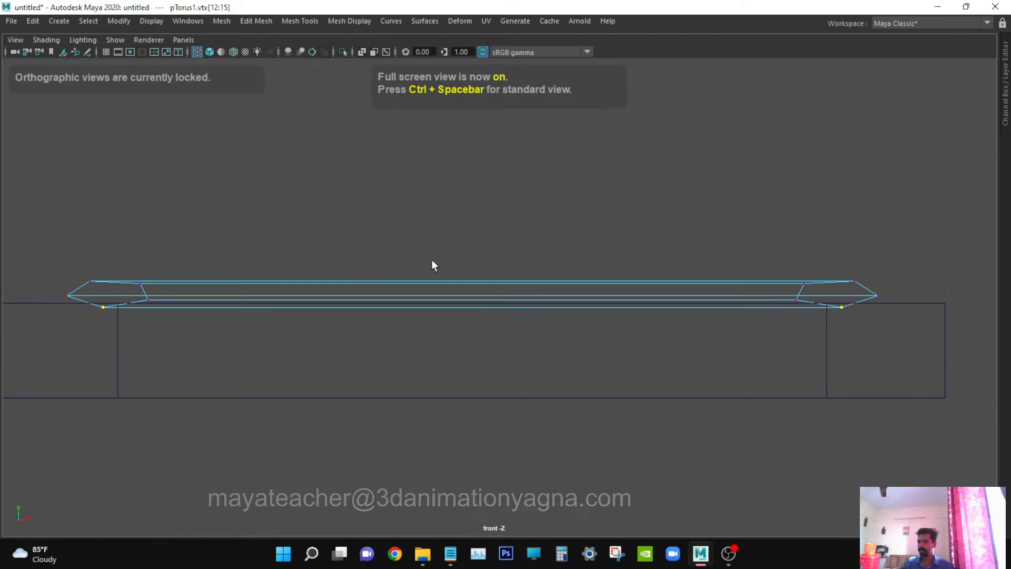
{"action": "left_click_drag", "start_coordinate": [476, 236], "coordinate": [469, 228]}
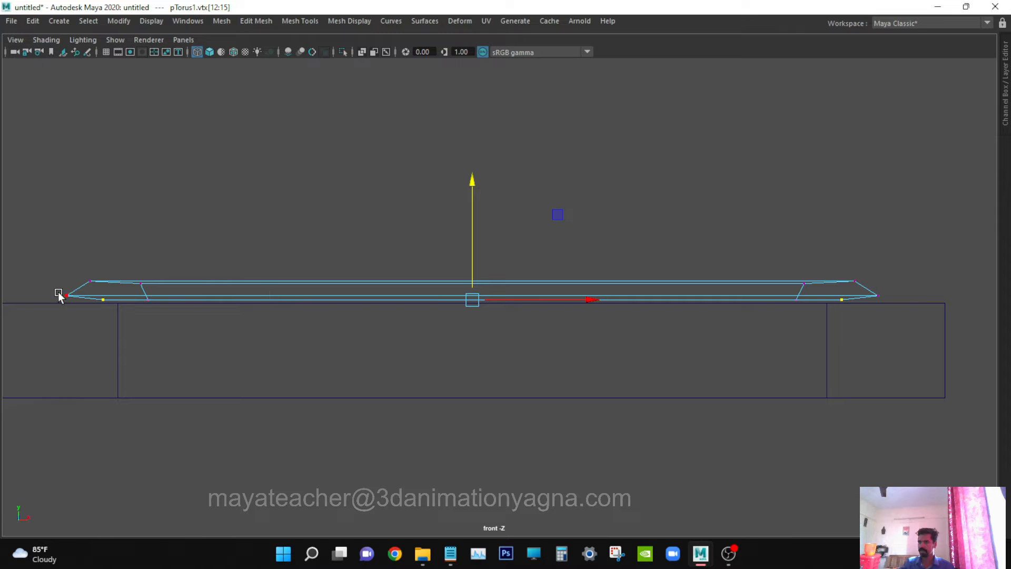
Lower the ring's outermost vertices on both sides to line up with its other bottom vertices.
{"action": "left_click_drag", "start_coordinate": [58, 291], "coordinate": [97, 322]}
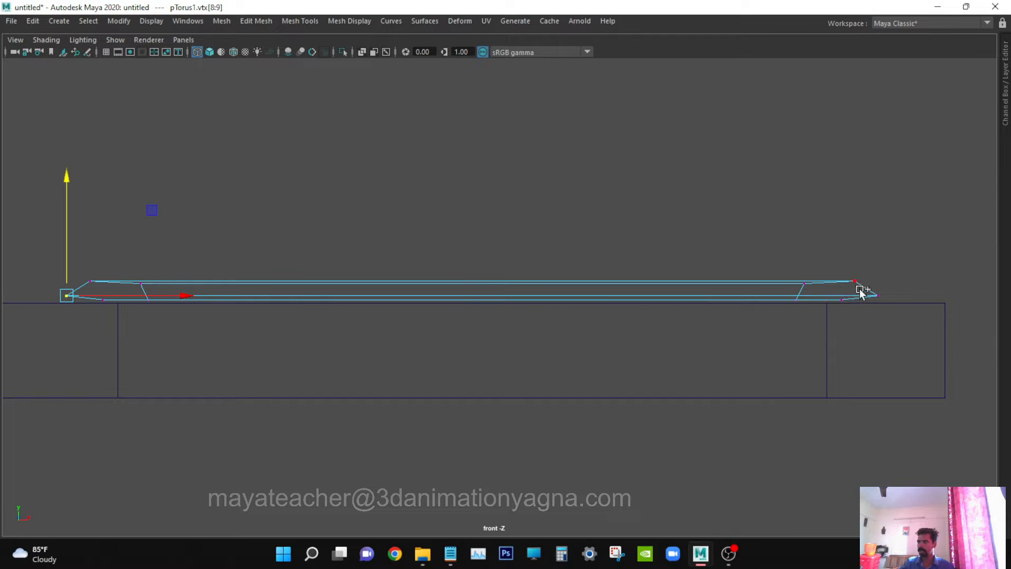
{"action": "left_click_drag", "start_coordinate": [866, 289], "coordinate": [887, 305], "text": "shift"}
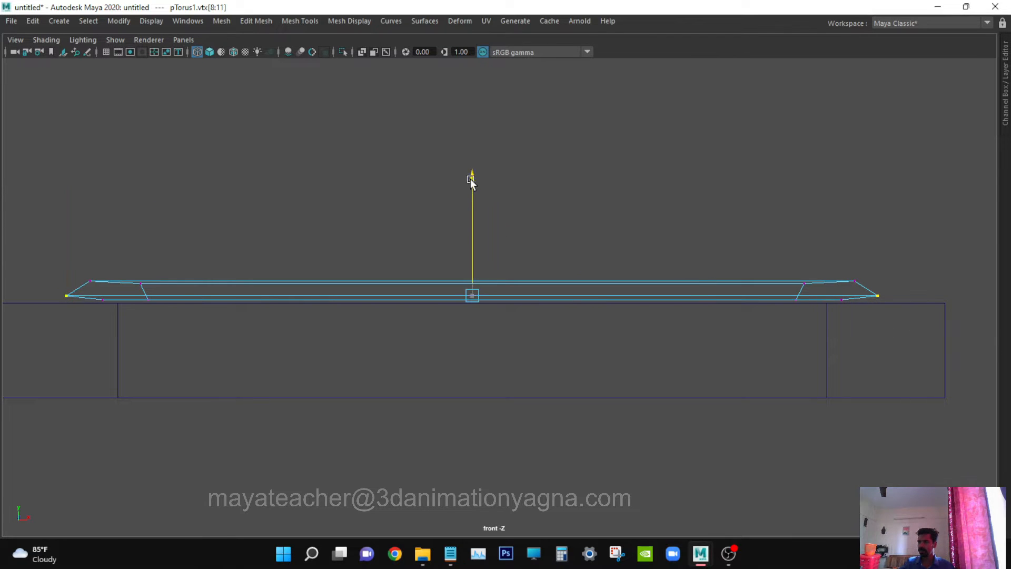
{"action": "left_click_drag", "start_coordinate": [470, 180], "coordinate": [473, 184]}
{"action": "key", "text": "q"}
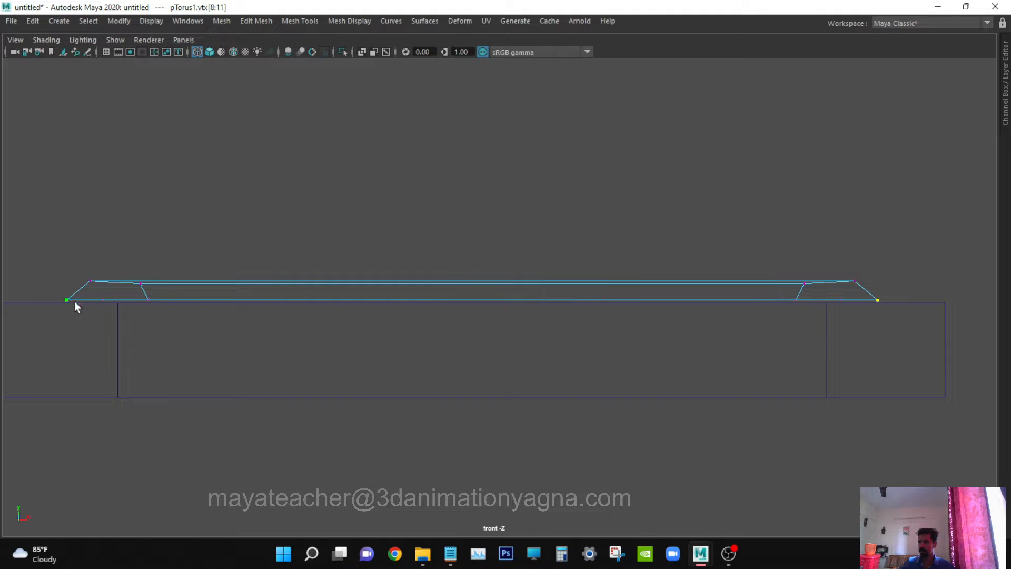
Lower all the ring's bottom vertices onto the frame's upper surface, return to object selection and display the models shaded.
{"action": "left_click_drag", "start_coordinate": [37, 294], "coordinate": [906, 327]}
{"action": "key", "text": "w"}
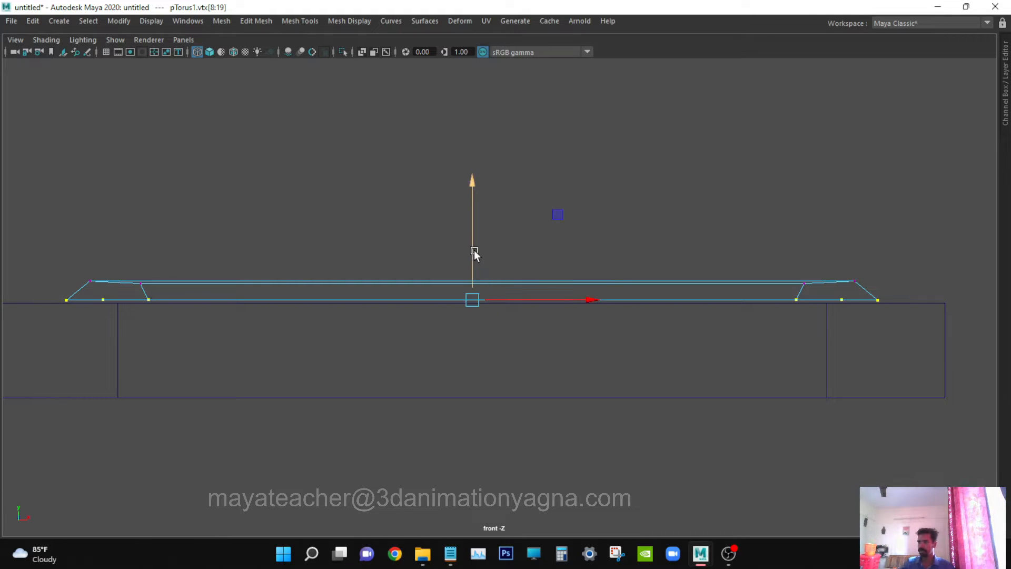
{"action": "left_click_drag", "start_coordinate": [476, 252], "coordinate": [481, 255]}
{"action": "left_click_drag", "start_coordinate": [482, 253], "coordinate": [533, 285]}
{"action": "key", "text": "space"}
{"action": "key", "text": "q"}
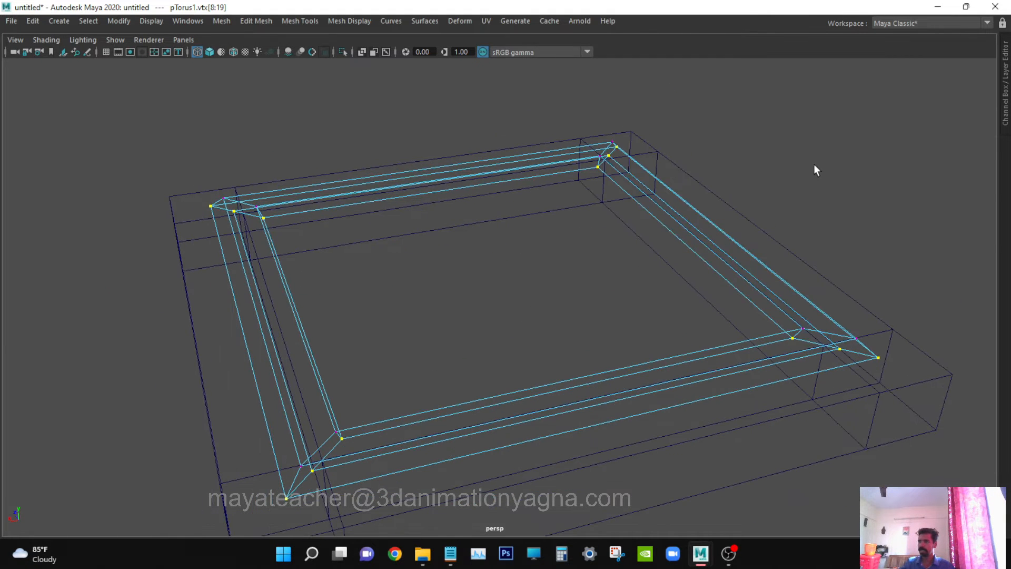
{"action": "key", "text": "F8"}
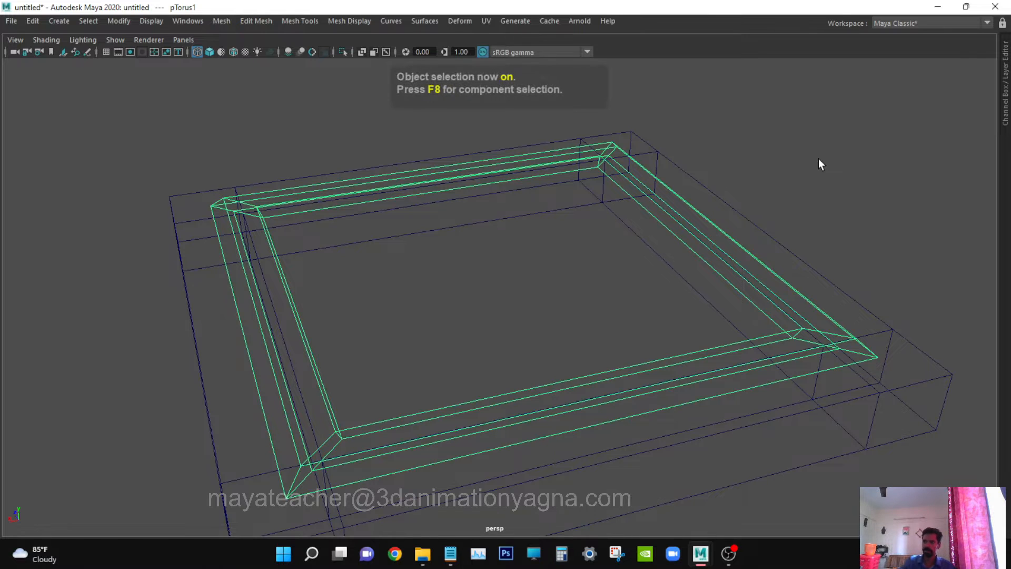
{"action": "key", "text": "f"}
{"action": "scroll", "coordinate": [708, 255], "scroll_direction": "down", "scroll_amount": 3}
{"action": "mouse_move", "coordinate": [707, 255]}
{"action": "left_mouse_down", "text": "alt"}
{"action": "mouse_move", "coordinate": [673, 286]}
{"action": "mouse_move", "coordinate": [602, 302]}
{"action": "mouse_move", "coordinate": [556, 282]}
{"action": "mouse_move", "coordinate": [598, 273]}
{"action": "mouse_move", "coordinate": [625, 301]}
{"action": "mouse_move", "coordinate": [600, 352]}
{"action": "left_mouse_up", "text": "alt"}
{"action": "key", "text": "5"}
{"action": "left_click", "coordinate": [621, 300]}
Create a polygon cube and scale it up in X and Z to fill the frame's inner opening.
{"action": "left_click", "coordinate": [58, 23]}
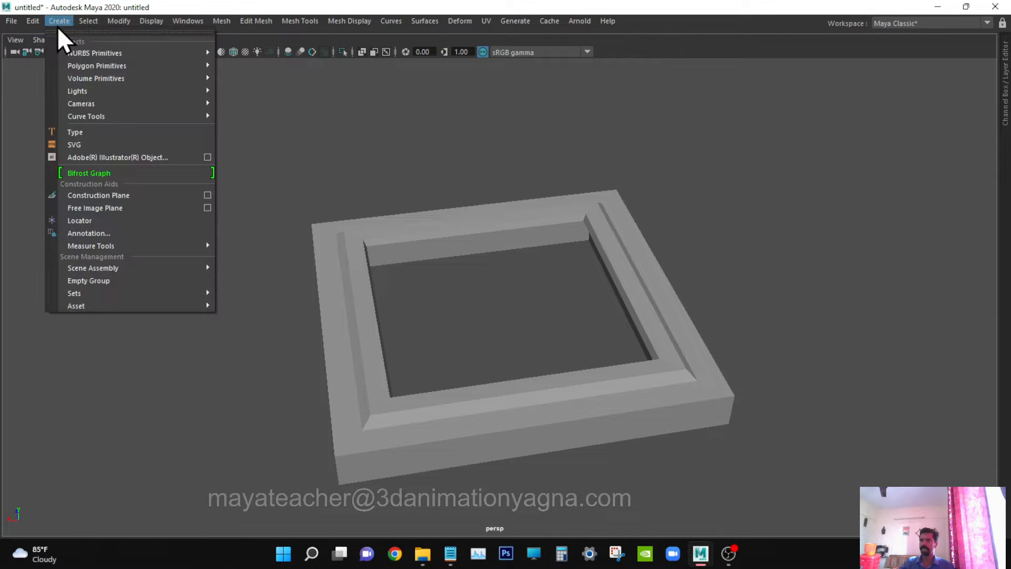
{"action": "mouse_move", "coordinate": [91, 65]}
{"action": "left_click", "coordinate": [248, 79]}
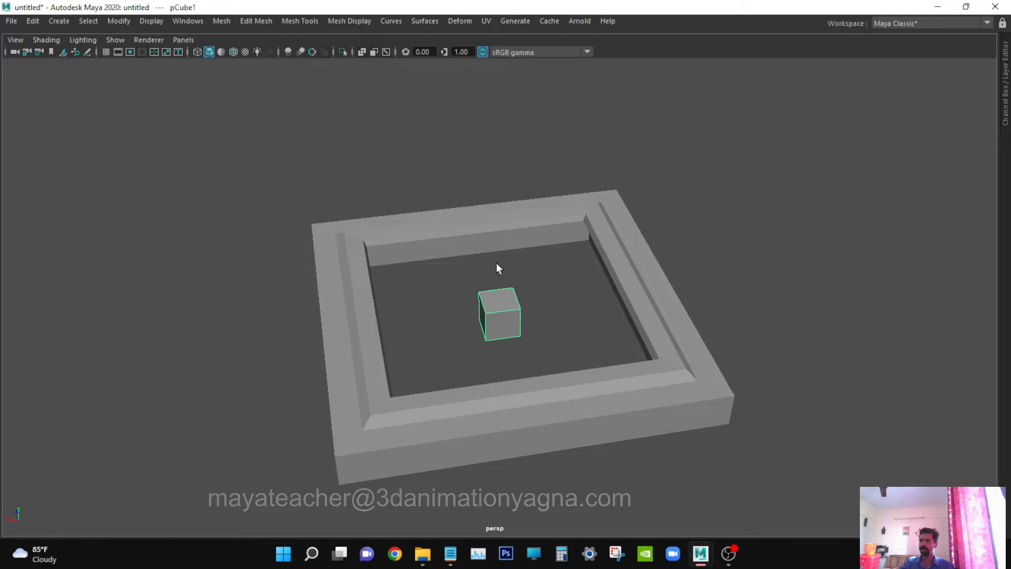
{"action": "key", "text": "w"}
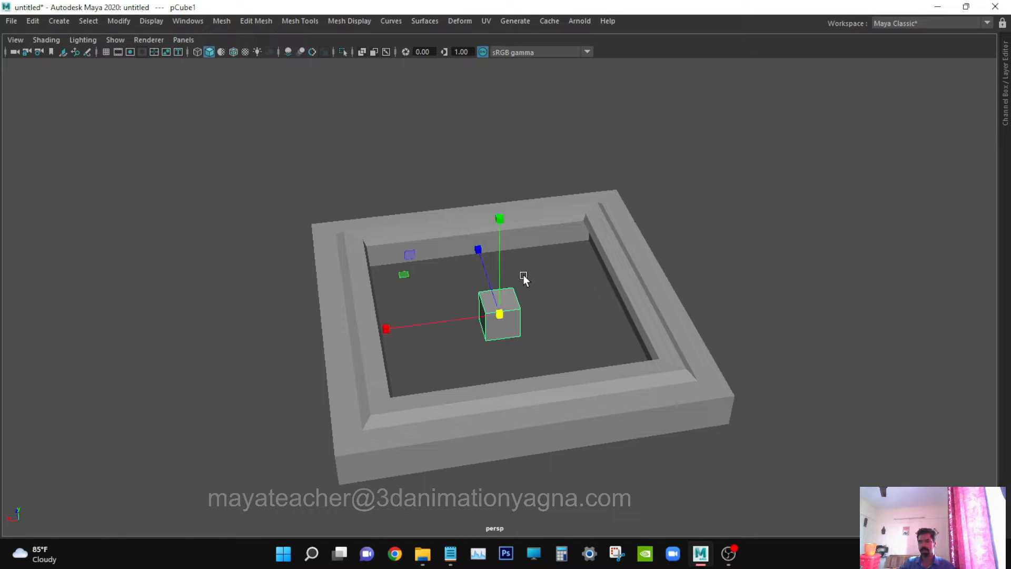
{"action": "left_click_drag", "start_coordinate": [402, 271], "coordinate": [72, 270]}
{"action": "left_click_drag", "start_coordinate": [627, 321], "coordinate": [621, 305], "text": "alt"}
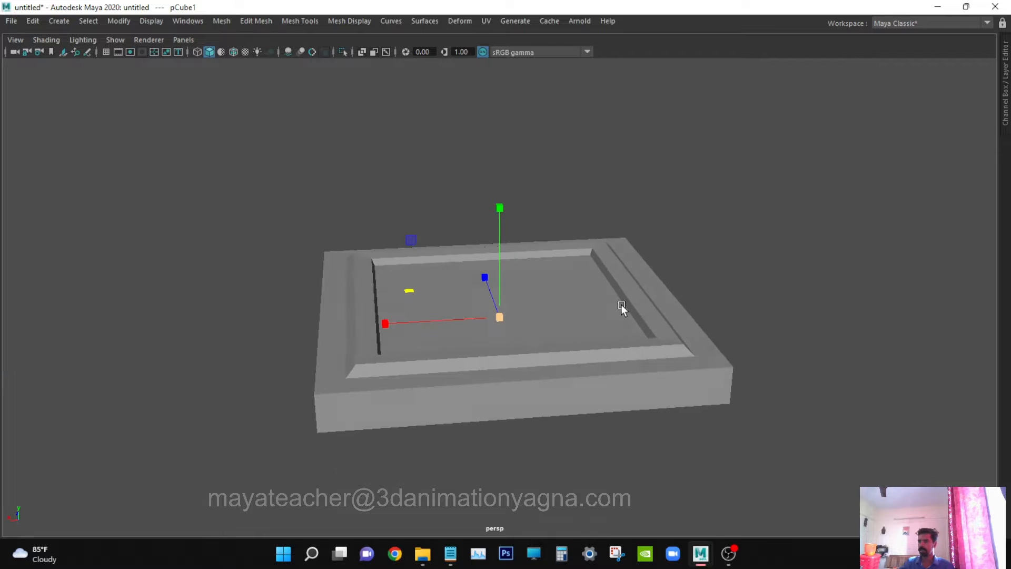
Flatten the cube to about 0.256 in Scale Y and widen it to about 8.104 in X and Z.
{"action": "key", "text": "space"}
{"action": "left_click", "coordinate": [621, 329]}
{"action": "key", "text": "4"}
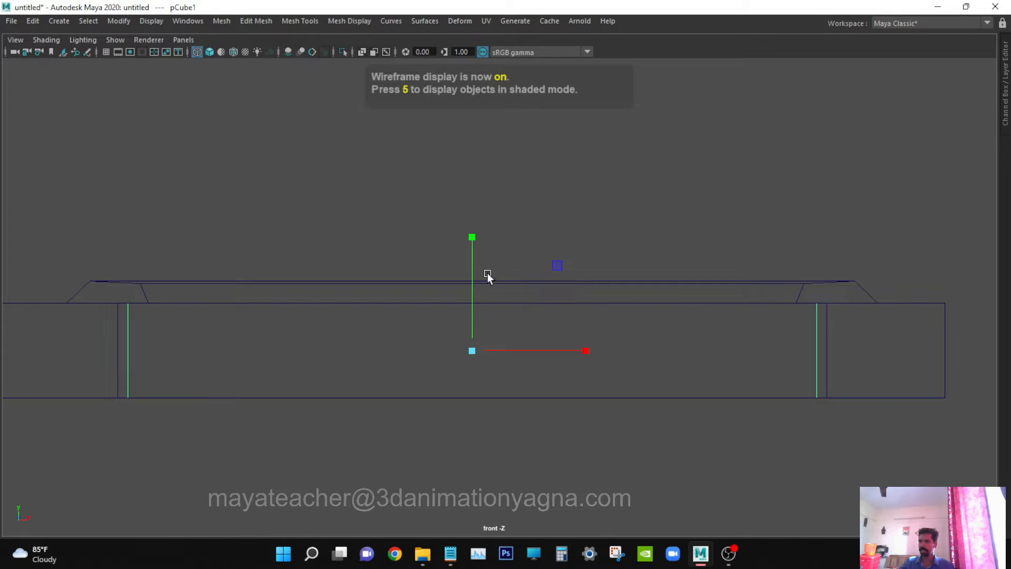
{"action": "left_click_drag", "start_coordinate": [475, 233], "coordinate": [480, 276]}
{"action": "key", "text": "space"}
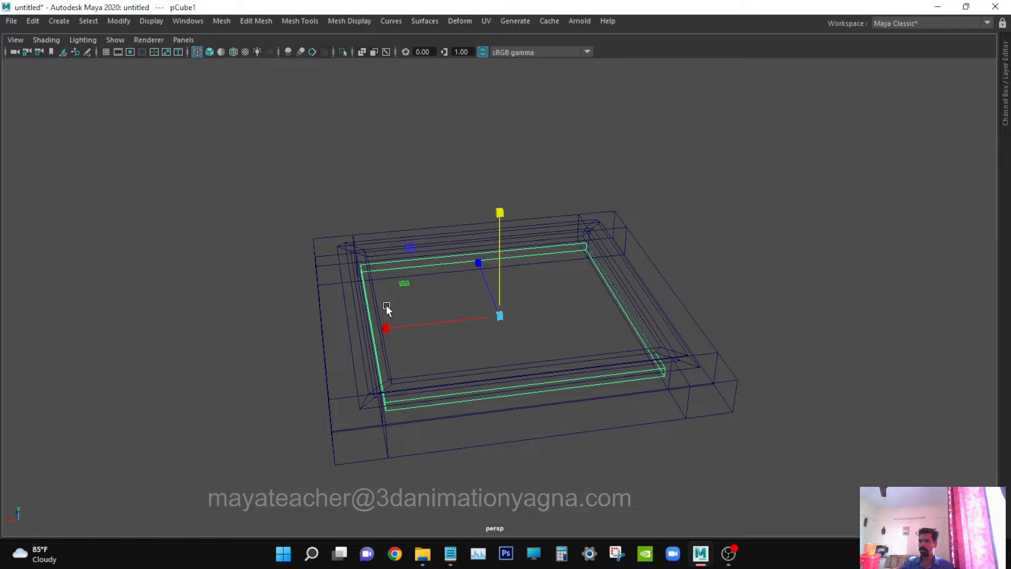
{"action": "left_click_drag", "start_coordinate": [402, 285], "coordinate": [397, 283]}
{"action": "mouse_move", "coordinate": [397, 283]}
{"action": "left_mouse_down", "text": "alt"}
{"action": "mouse_move", "coordinate": [411, 282]}
{"action": "mouse_move", "coordinate": [408, 258]}
{"action": "mouse_move", "coordinate": [423, 293]}
{"action": "mouse_move", "coordinate": [424, 284]}
{"action": "mouse_move", "coordinate": [396, 294]}
{"action": "mouse_move", "coordinate": [405, 314]}
{"action": "mouse_move", "coordinate": [450, 311]}
{"action": "mouse_move", "coordinate": [435, 286]}
{"action": "mouse_move", "coordinate": [373, 283]}
{"action": "mouse_move", "coordinate": [472, 290]}
{"action": "mouse_move", "coordinate": [402, 301]}
{"action": "mouse_move", "coordinate": [385, 288]}
{"action": "mouse_move", "coordinate": [400, 283]}
{"action": "left_mouse_up", "text": "alt"}
Raise the flattened cube inside the frame to about 0.374 in Translate Y.
{"action": "key", "text": "space"}
{"action": "key", "text": "space"}
{"action": "key", "text": "5"}
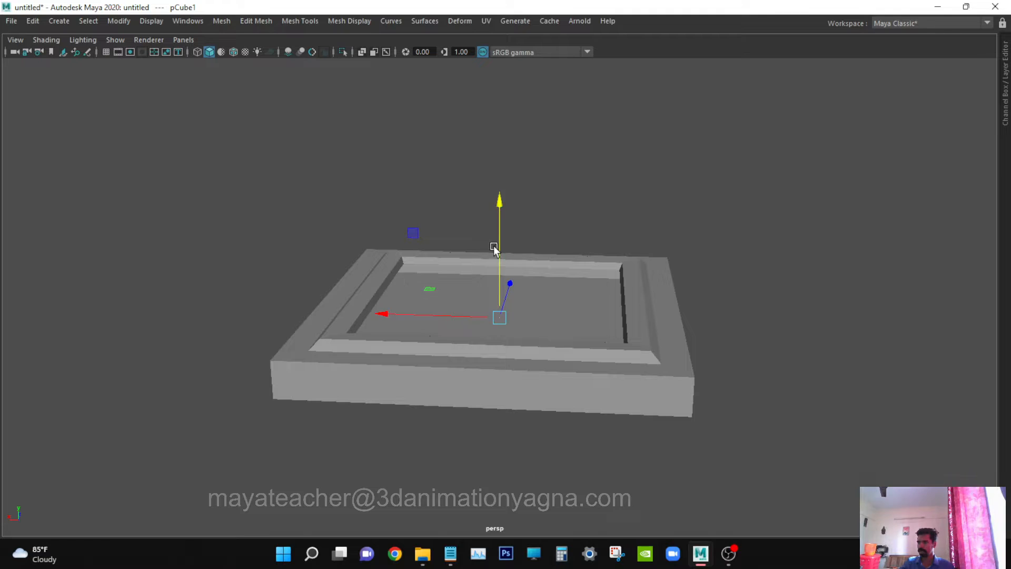
{"action": "key", "text": "space"}
{"action": "mouse_move", "coordinate": [497, 242]}
{"action": "left_mouse_down"}
{"action": "mouse_move", "coordinate": [500, 265]}
{"action": "mouse_move", "coordinate": [474, 226]}
{"action": "mouse_move", "coordinate": [480, 198]}
{"action": "mouse_move", "coordinate": [495, 212]}
{"action": "mouse_move", "coordinate": [512, 289]}
{"action": "mouse_move", "coordinate": [503, 314]}
{"action": "mouse_move", "coordinate": [281, 173]}
{"action": "left_mouse_up"}
{"action": "key", "text": "4"}
{"action": "key", "text": "space"}
{"action": "key", "text": "space"}
{"action": "key", "text": "q"}
{"action": "key", "text": "5"}
Turn on Wireframe on Shaded and inspect the assembled tabletop from several angles in the standard layout.
{"action": "left_click", "coordinate": [54, 41]}
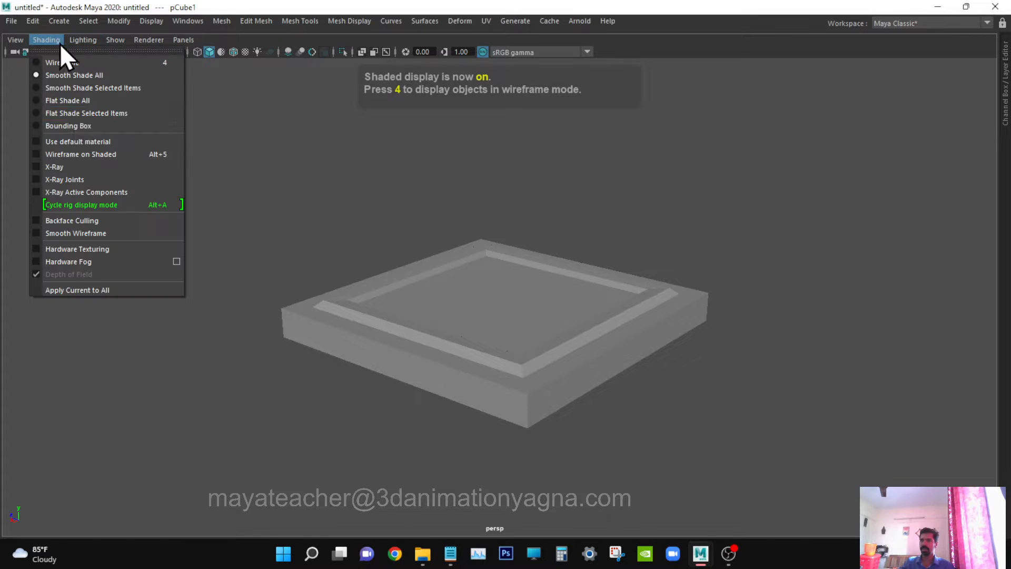
{"action": "left_click", "coordinate": [75, 152]}
{"action": "mouse_move", "coordinate": [643, 315]}
{"action": "left_mouse_down", "text": "alt"}
{"action": "mouse_move", "coordinate": [553, 334]}
{"action": "mouse_move", "coordinate": [643, 305]}
{"action": "mouse_move", "coordinate": [600, 243]}
{"action": "mouse_move", "coordinate": [582, 287]}
{"action": "mouse_move", "coordinate": [607, 326]}
{"action": "left_mouse_up", "text": "alt"}
{"action": "key", "text": "ctrl+space"}
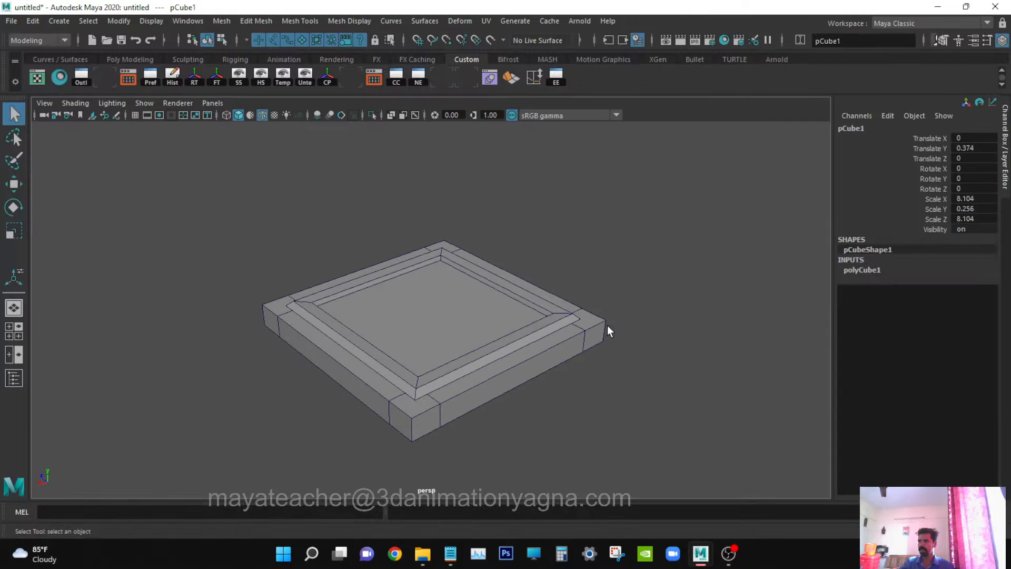
{"action": "key", "text": "space"}
{"action": "left_click_drag", "start_coordinate": [365, 264], "coordinate": [412, 287], "text": "alt"}
{"action": "left_click_drag", "start_coordinate": [515, 376], "coordinate": [331, 315], "text": "alt"}
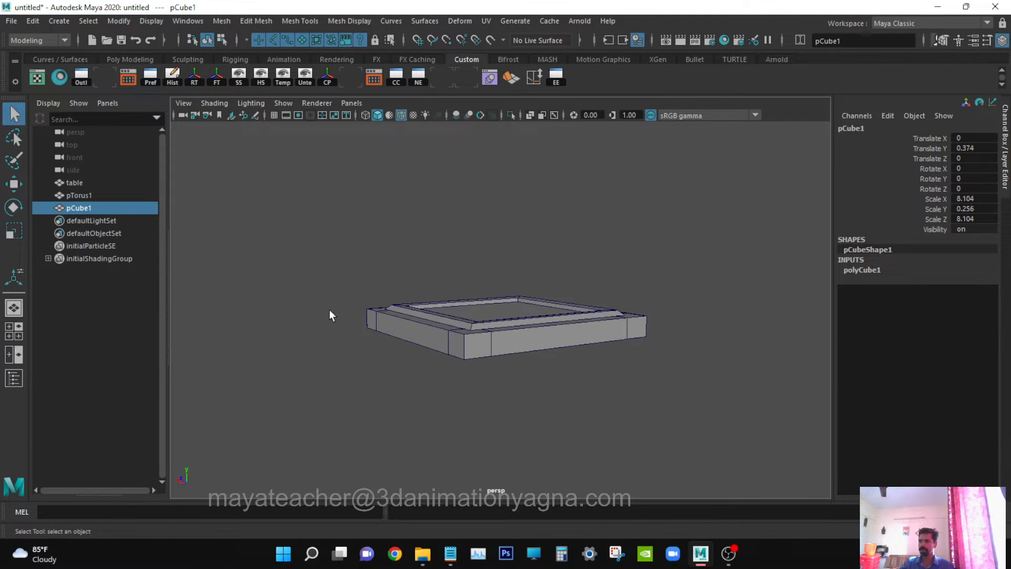
Rename the torus ring as border and the flattened cube as glass.
{"action": "double_click", "coordinate": [94, 194]}
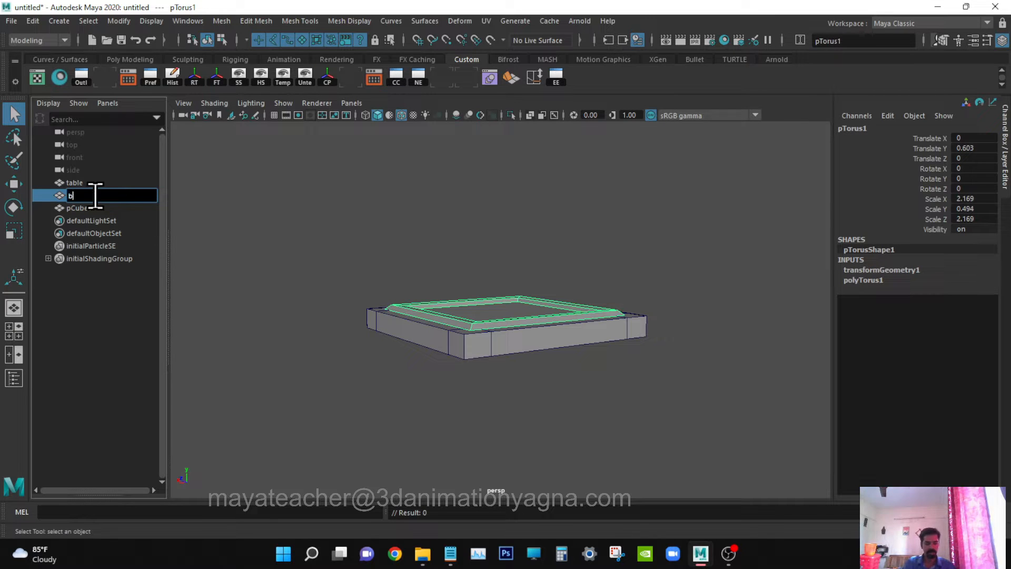
{"action": "type", "text": "border"}
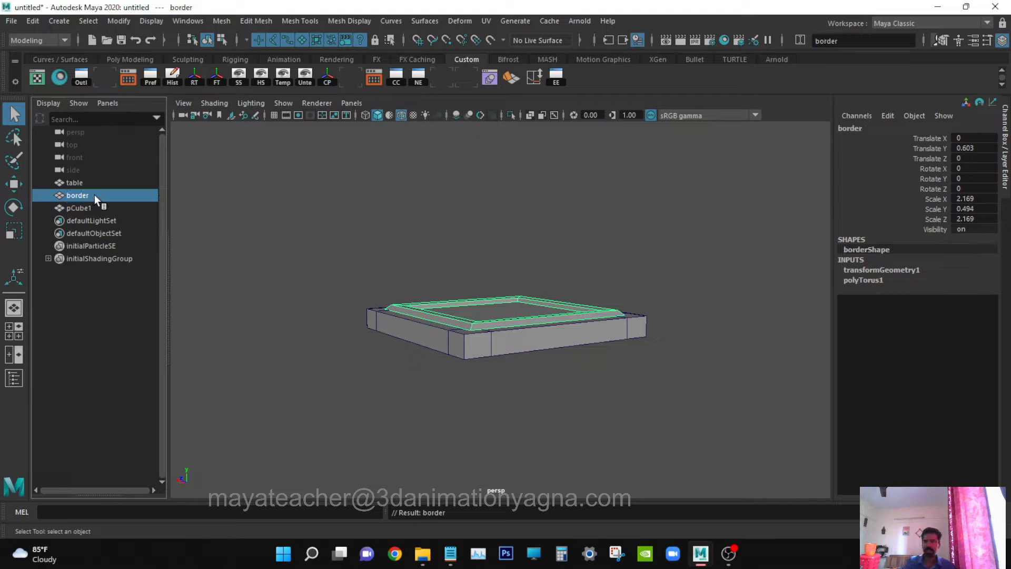
{"action": "double_click", "coordinate": [86, 208]}
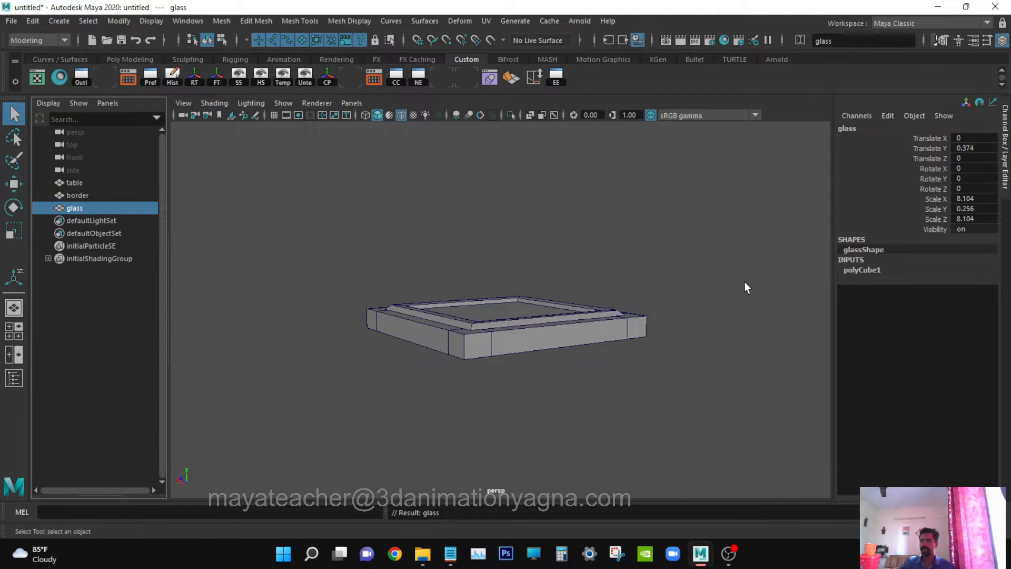
{"action": "left_click_drag", "start_coordinate": [747, 288], "coordinate": [686, 302], "text": "alt"}
{"action": "mouse_move", "coordinate": [421, 277]}
{"action": "left_mouse_down", "text": "alt"}
{"action": "mouse_move", "coordinate": [424, 313]}
{"action": "mouse_move", "coordinate": [425, 292]}
{"action": "left_mouse_up", "text": "alt"}
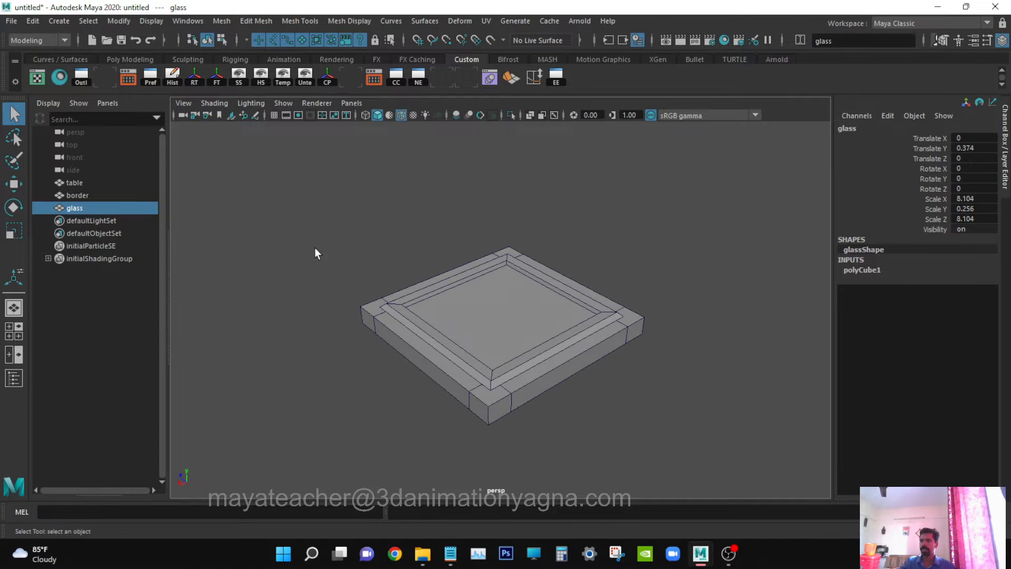
Delete the history of the table, border and glass objects together.
{"action": "left_click_drag", "start_coordinate": [363, 222], "coordinate": [487, 463]}
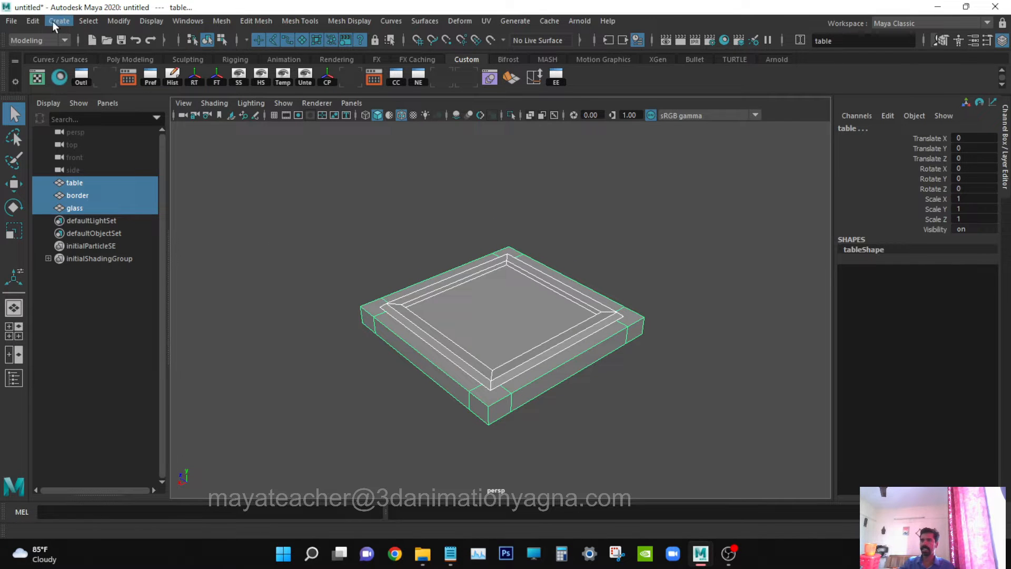
{"action": "left_click", "coordinate": [27, 23]}
{"action": "mouse_move", "coordinate": [103, 172]}
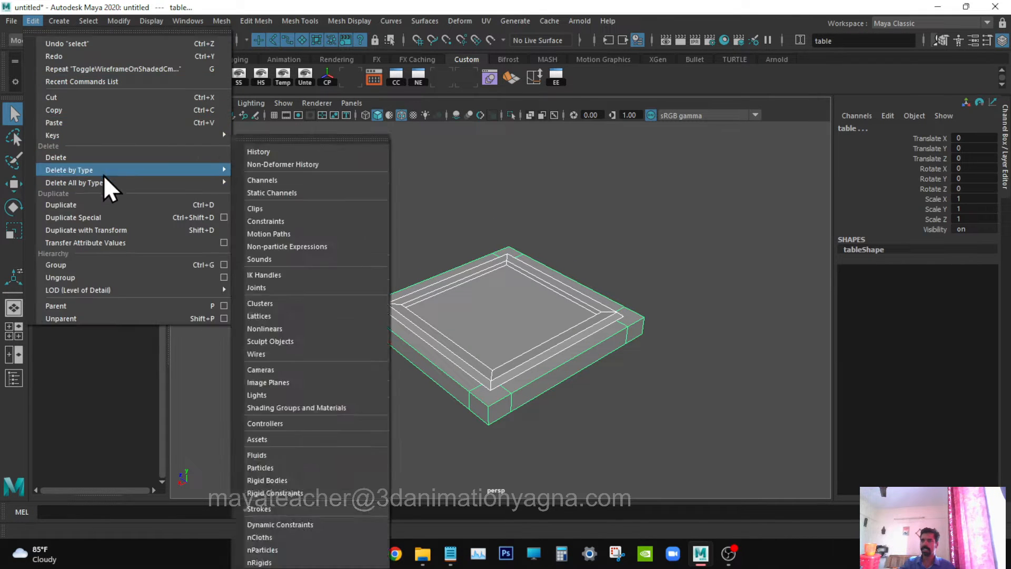
{"action": "left_click", "coordinate": [264, 170]}
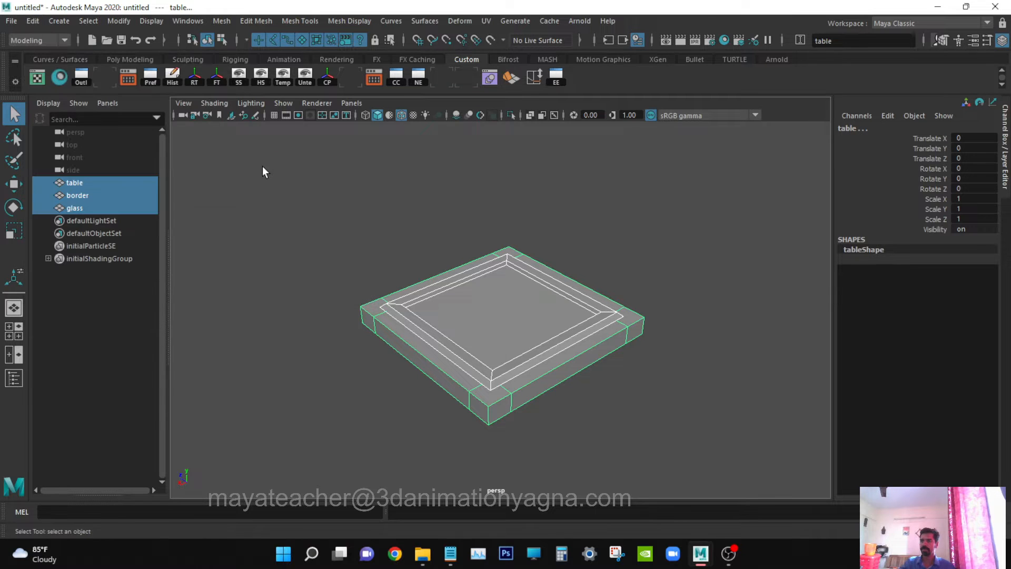
Select the four corner faces on the underside of the table frame.
{"action": "left_click_drag", "start_coordinate": [565, 431], "coordinate": [526, 284], "text": "alt"}
{"action": "left_click", "coordinate": [541, 381]}
{"action": "left_click", "coordinate": [523, 280]}
{"action": "right_click_drag", "start_coordinate": [524, 208], "coordinate": [524, 241]}
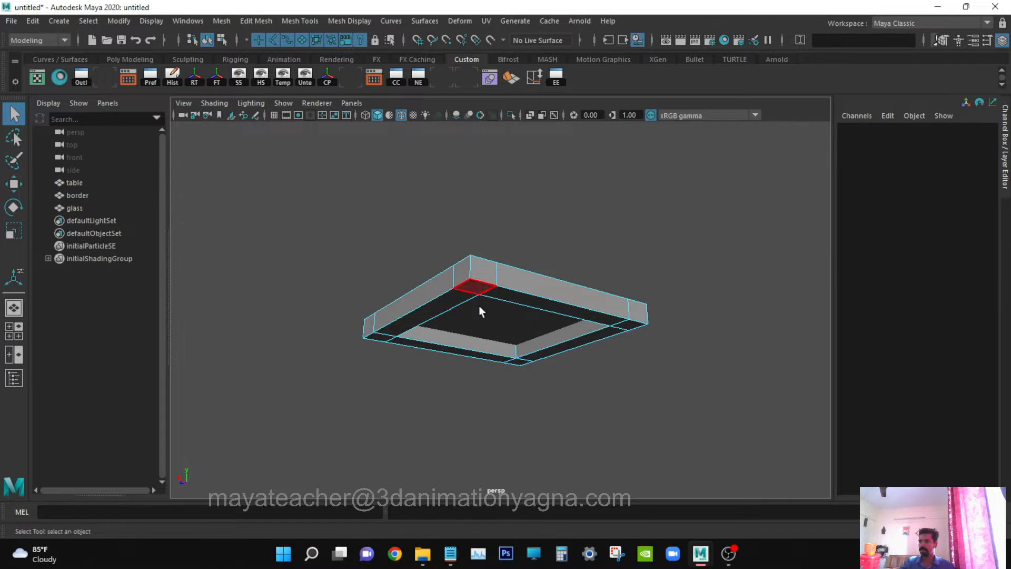
{"action": "left_click_drag", "start_coordinate": [478, 309], "coordinate": [477, 245], "text": "alt"}
{"action": "left_click", "coordinate": [477, 243]}
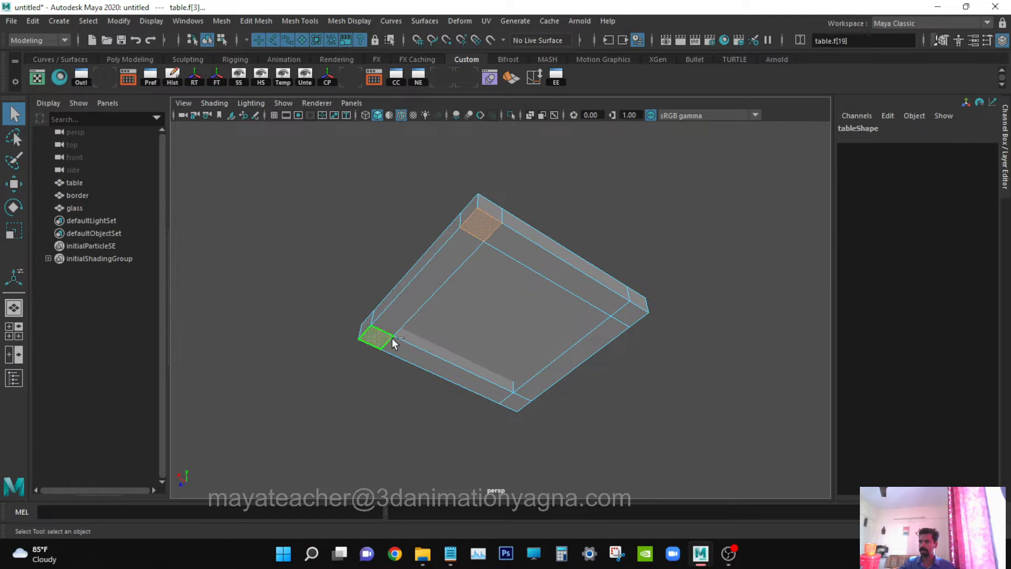
{"action": "left_click", "coordinate": [628, 316], "text": "shift"}
{"action": "left_click_drag", "start_coordinate": [628, 316], "coordinate": [508, 225], "text": "alt"}
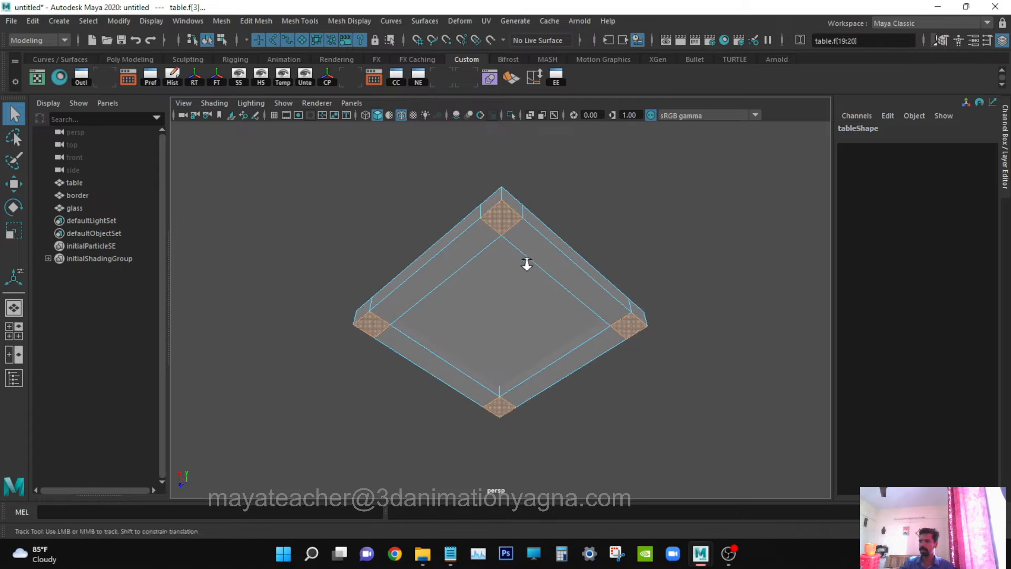
Extrude the four selected corner faces on the frame's underside downward to form the table's legs.
{"action": "left_click", "coordinate": [256, 21]}
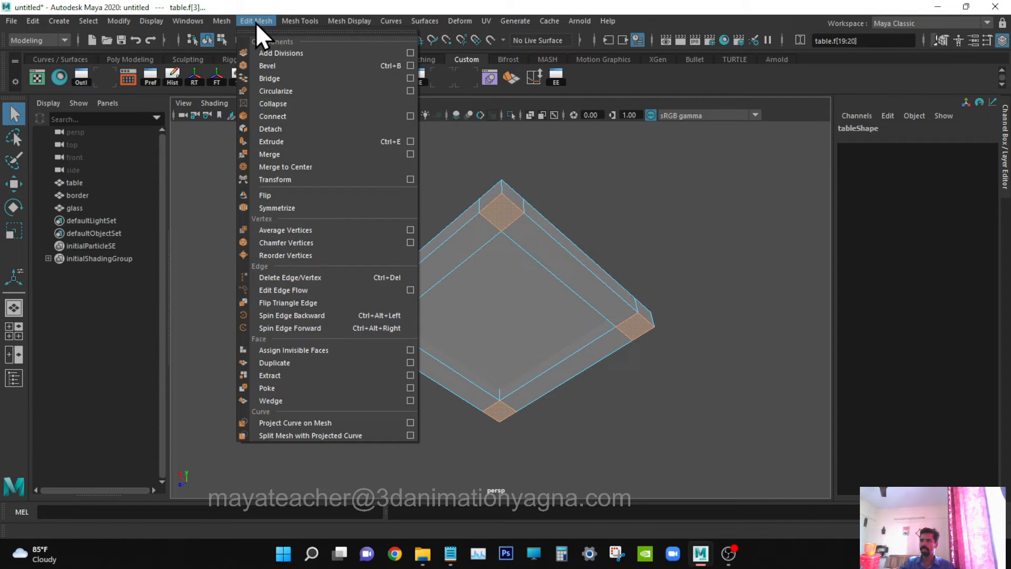
{"action": "left_click", "coordinate": [283, 142]}
{"action": "left_click_drag", "start_coordinate": [516, 286], "coordinate": [491, 363], "text": "alt"}
{"action": "key", "text": "w"}
{"action": "scroll", "coordinate": [497, 364], "scroll_direction": "down", "scroll_amount": 4}
{"action": "middle_click_drag", "start_coordinate": [516, 364], "coordinate": [518, 339], "text": "alt"}
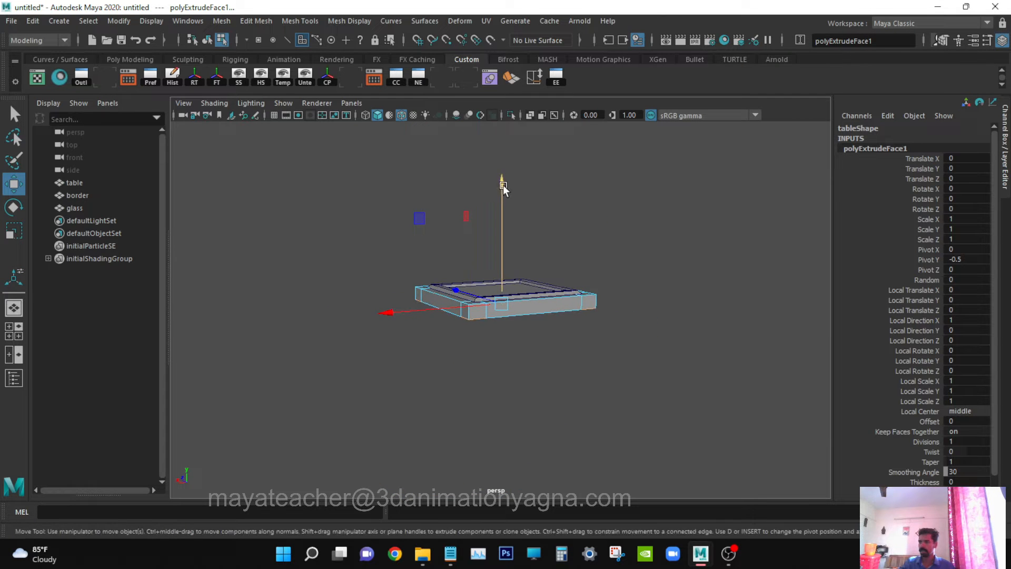
{"action": "left_click_drag", "start_coordinate": [503, 187], "coordinate": [503, 209]}
Lengthen the legs in the front view until their ends sit at about -6.6 on Y, and return to the perspective view.
{"action": "key", "text": "space"}
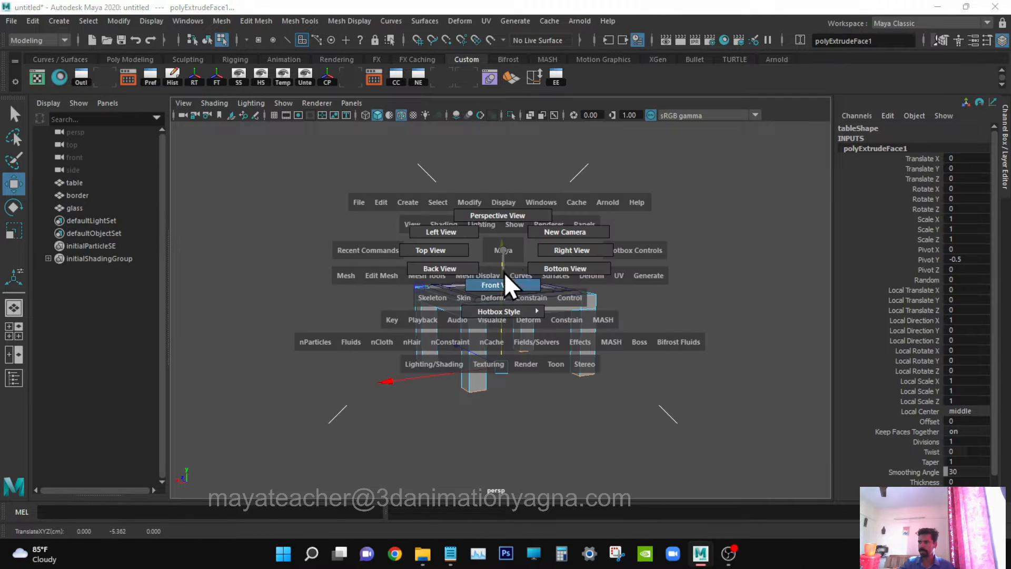
{"action": "left_click", "coordinate": [510, 281]}
{"action": "middle_click_drag", "start_coordinate": [510, 276], "coordinate": [504, 243], "text": "alt"}
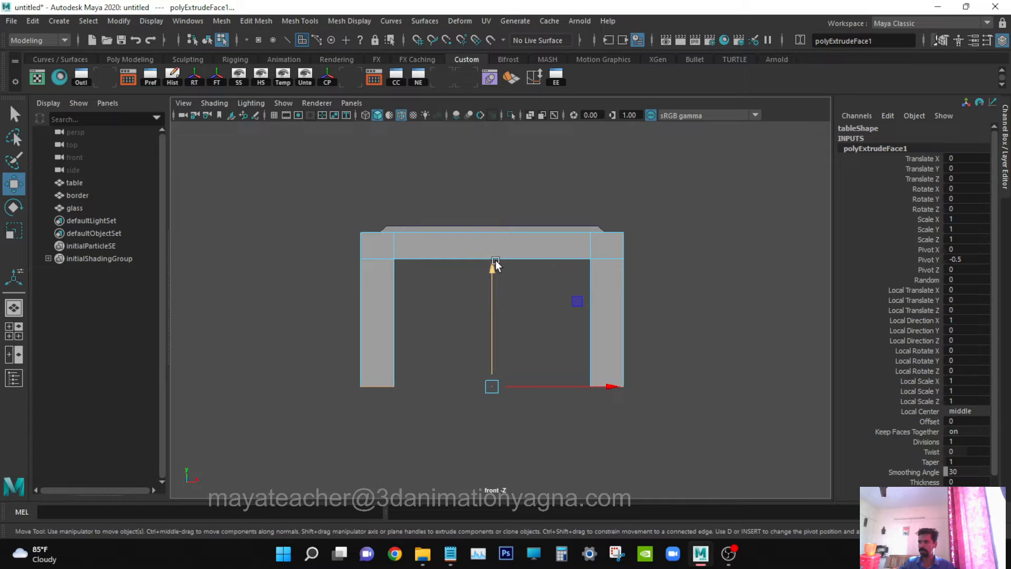
{"action": "left_click_drag", "start_coordinate": [496, 264], "coordinate": [493, 298]}
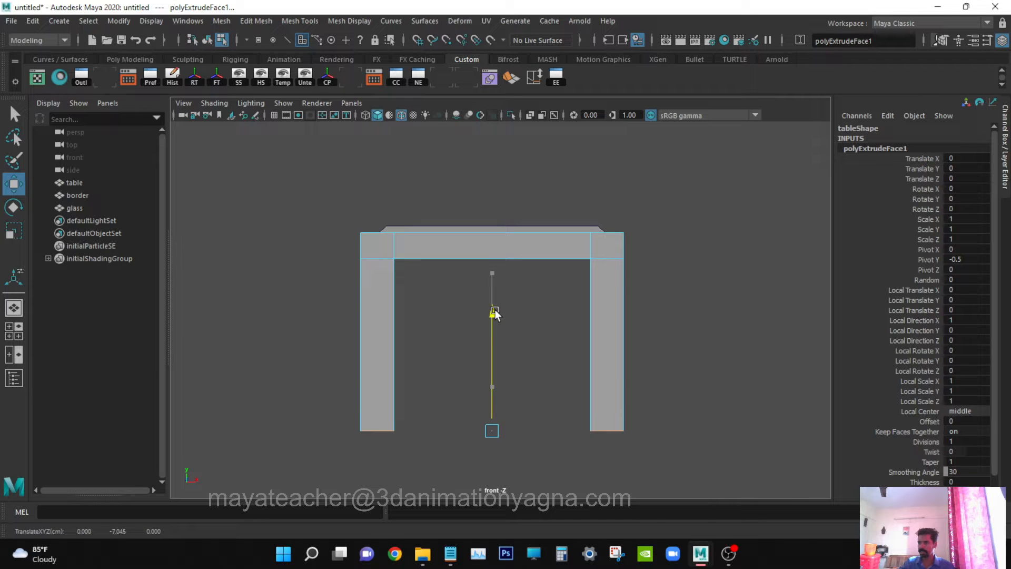
{"action": "key", "text": "space"}
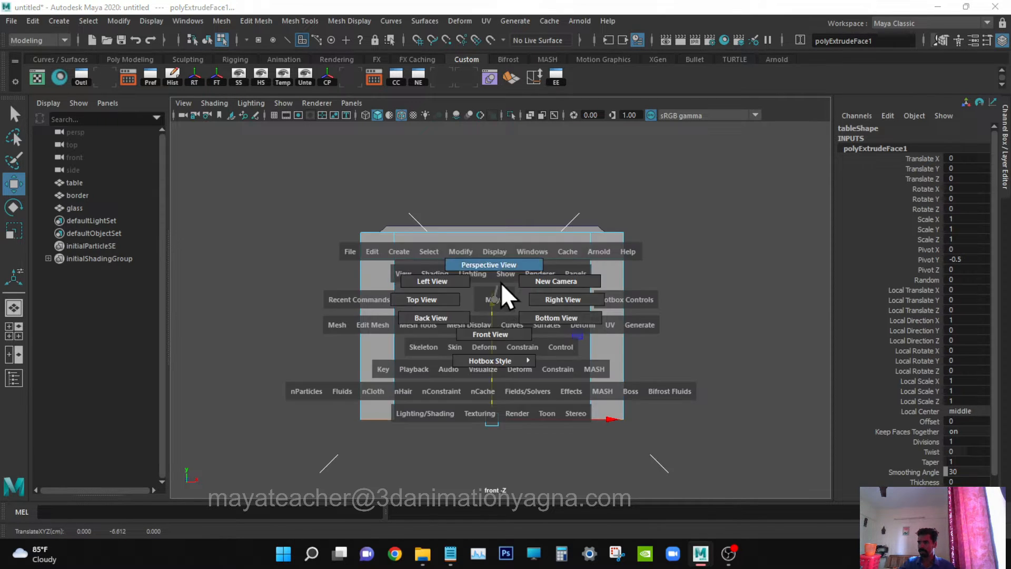
{"action": "left_click", "coordinate": [501, 294]}
Clear the face selection, return to object selection on the table, and look over the new legs.
{"action": "left_click", "coordinate": [637, 257]}
{"action": "scroll", "coordinate": [618, 282], "scroll_direction": "up", "scroll_amount": 5}
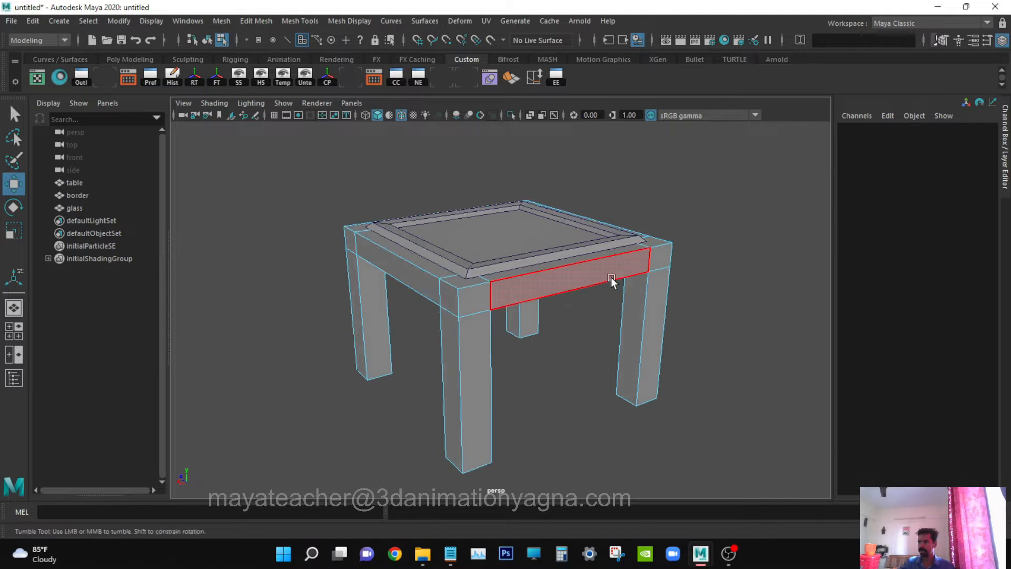
{"action": "left_click", "coordinate": [207, 40]}
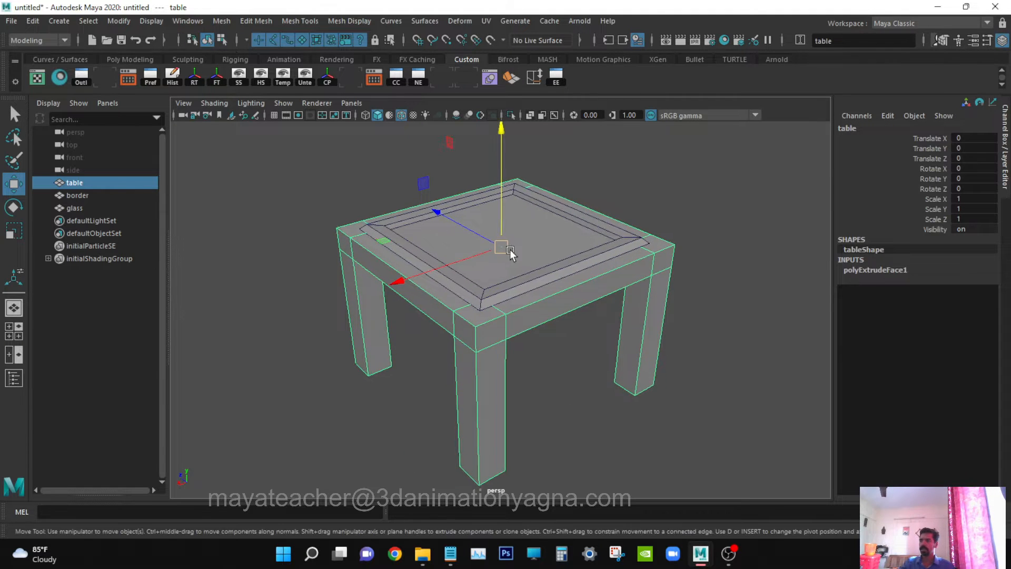
{"action": "scroll", "coordinate": [532, 258], "scroll_direction": "down", "scroll_amount": 2}
{"action": "scroll", "coordinate": [526, 251], "scroll_direction": "down", "scroll_amount": 1}
{"action": "left_click_drag", "start_coordinate": [515, 258], "coordinate": [523, 269], "text": "alt"}
{"action": "key", "text": "q"}
{"action": "left_click_drag", "start_coordinate": [646, 191], "coordinate": [639, 177], "text": "alt"}
{"action": "left_click_drag", "start_coordinate": [643, 257], "coordinate": [647, 322], "text": "alt"}
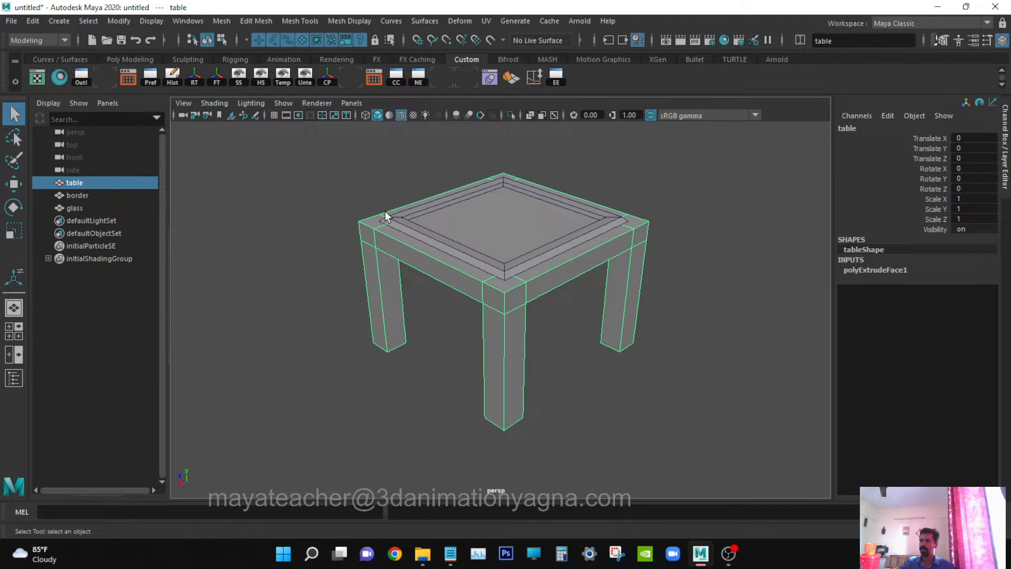
{"action": "left_click_drag", "start_coordinate": [388, 217], "coordinate": [449, 271], "text": "alt"}
{"action": "right_click_drag", "start_coordinate": [404, 208], "coordinate": [409, 251]}
{"action": "right_click_drag", "start_coordinate": [397, 147], "coordinate": [399, 150]}
{"action": "left_click_drag", "start_coordinate": [442, 294], "coordinate": [459, 330], "text": "alt"}
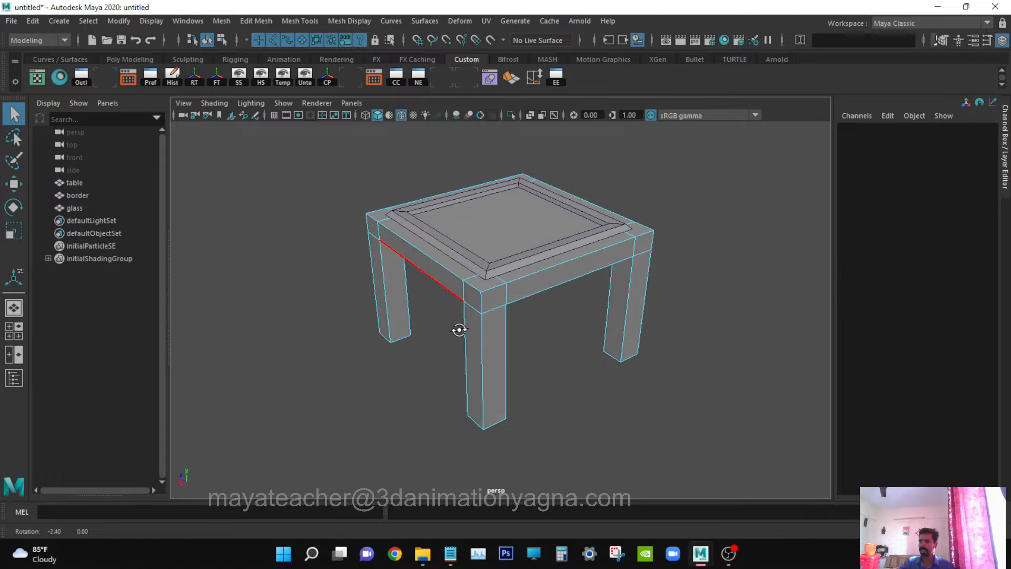
{"action": "key", "text": "F8"}
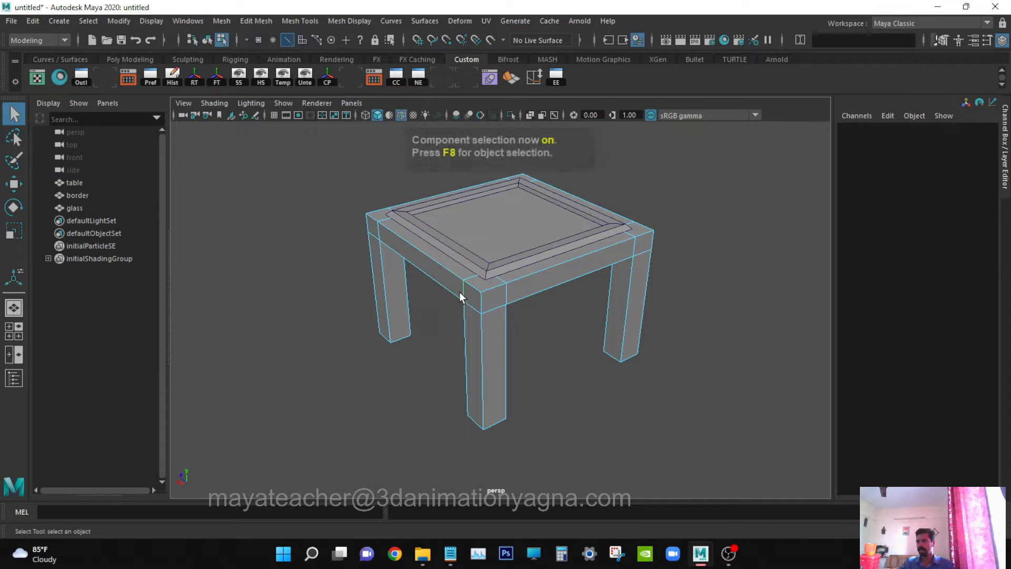
{"action": "key", "text": "F8"}
{"action": "left_click_drag", "start_coordinate": [459, 293], "coordinate": [480, 335], "text": "alt"}
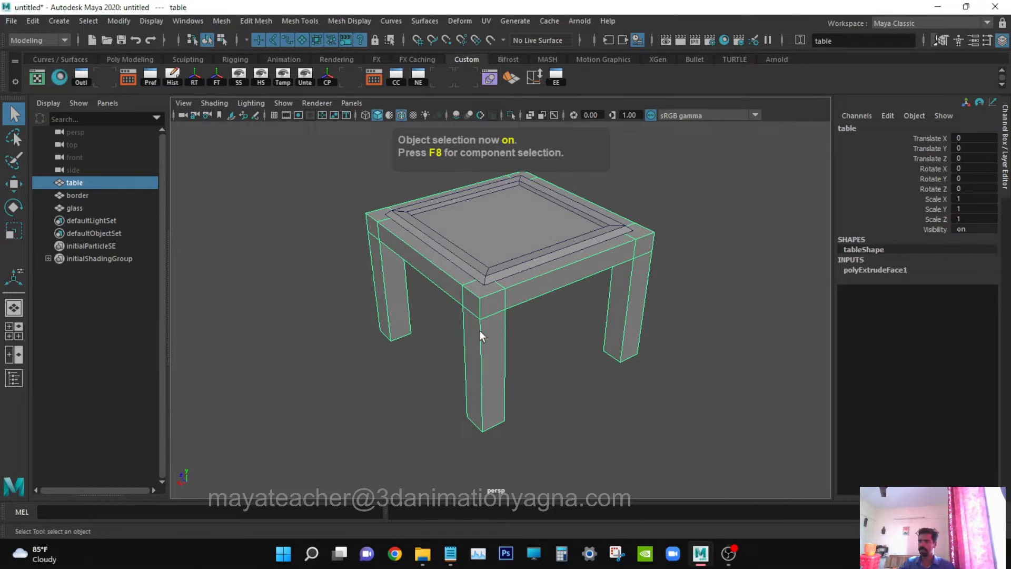
{"action": "left_click", "coordinate": [264, 23]}
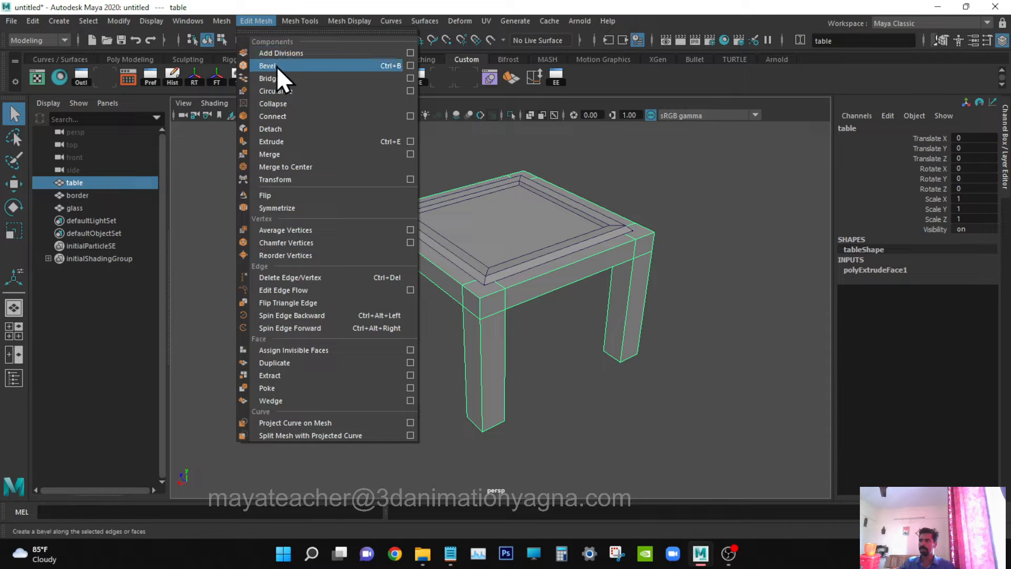
{"action": "left_click", "coordinate": [314, 2]}
{"action": "left_click_drag", "start_coordinate": [472, 329], "coordinate": [497, 320], "text": "alt"}
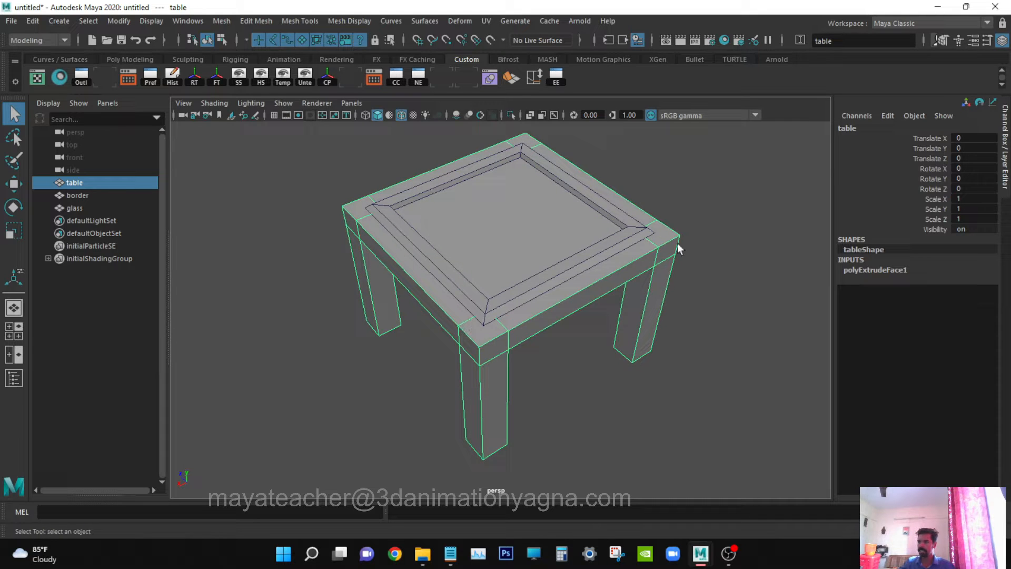
{"action": "left_click_drag", "start_coordinate": [350, 249], "coordinate": [384, 246], "text": "alt"}
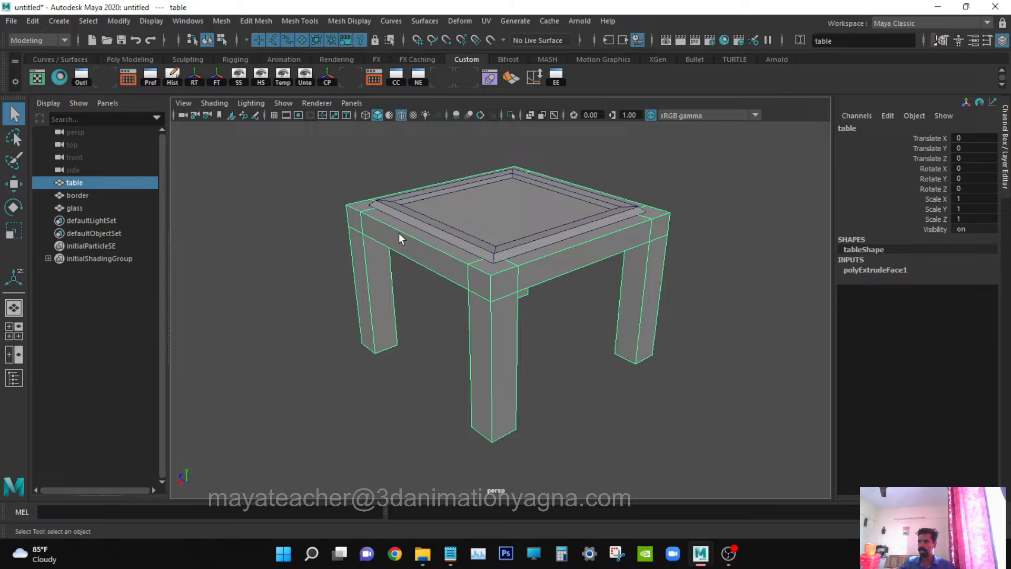
{"action": "mouse_move", "coordinate": [463, 294]}
{"action": "left_mouse_down", "text": "alt"}
{"action": "mouse_move", "coordinate": [442, 253]}
{"action": "mouse_move", "coordinate": [476, 258]}
{"action": "mouse_move", "coordinate": [473, 298]}
{"action": "left_mouse_up", "text": "alt"}
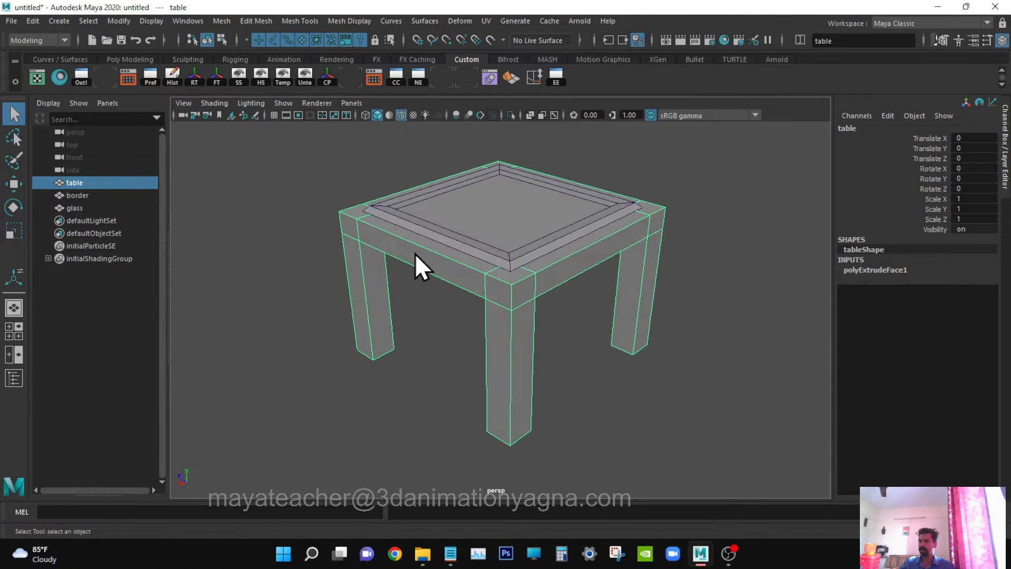
Switch the table to edge selection and select all the edges of the four legs.
{"action": "right_click_drag", "start_coordinate": [415, 254], "coordinate": [403, 164]}
{"action": "left_click_drag", "start_coordinate": [404, 245], "coordinate": [452, 316], "text": "alt"}
{"action": "left_click_drag", "start_coordinate": [821, 320], "coordinate": [821, 320]}
{"action": "mouse_move", "coordinate": [578, 360]}
{"action": "left_mouse_down", "text": "alt"}
{"action": "mouse_move", "coordinate": [560, 313]}
{"action": "mouse_move", "coordinate": [567, 350]}
{"action": "left_mouse_up", "text": "alt"}
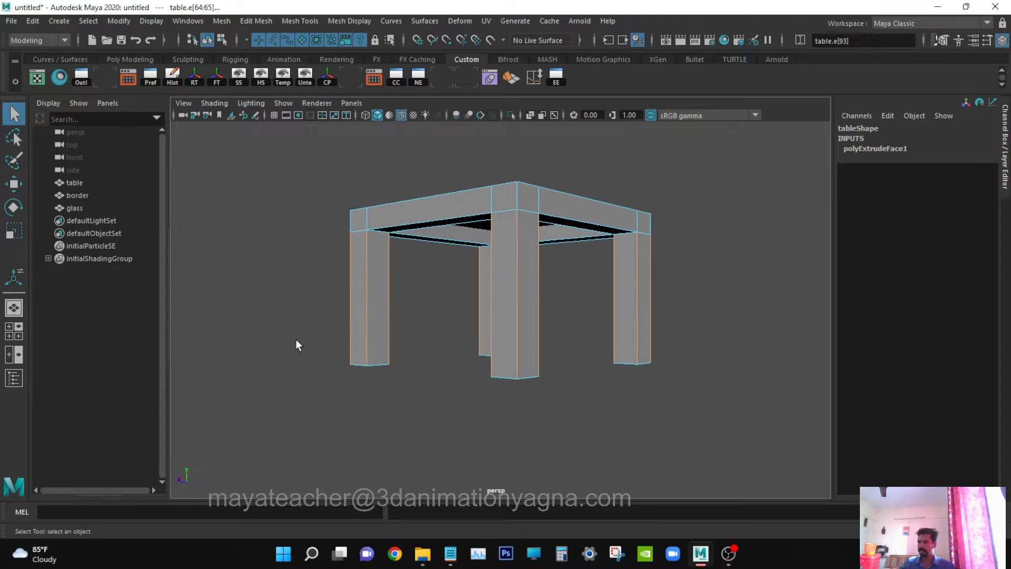
{"action": "left_click_drag", "start_coordinate": [588, 384], "coordinate": [649, 375], "text": "alt"}
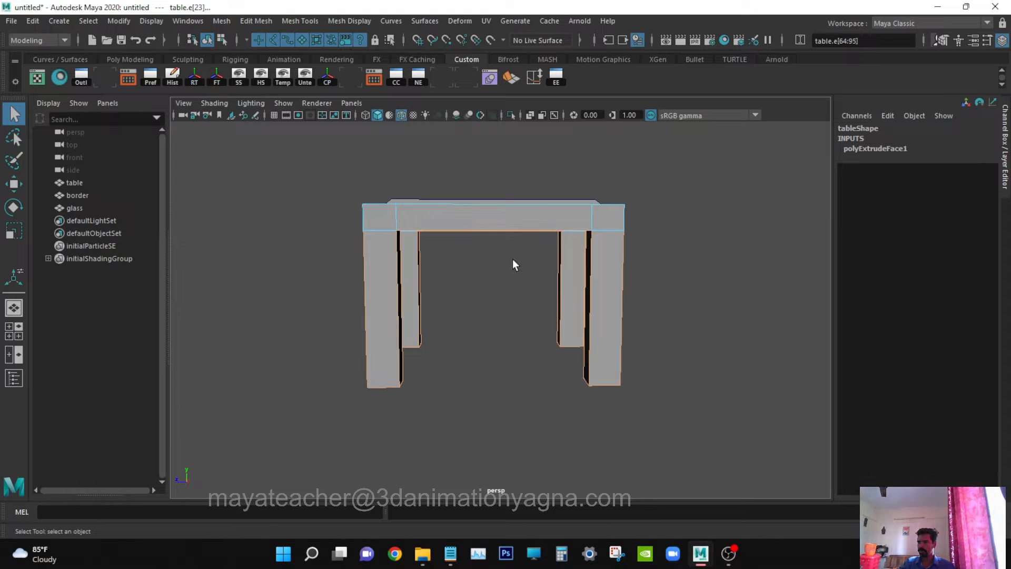
Add the lower edges of the frame between the legs to the edge selection.
{"action": "left_click_drag", "start_coordinate": [514, 264], "coordinate": [393, 311], "text": "alt"}
{"action": "left_click", "coordinate": [509, 229]}
{"action": "left_click_drag", "start_coordinate": [509, 229], "coordinate": [828, 314], "text": "alt"}
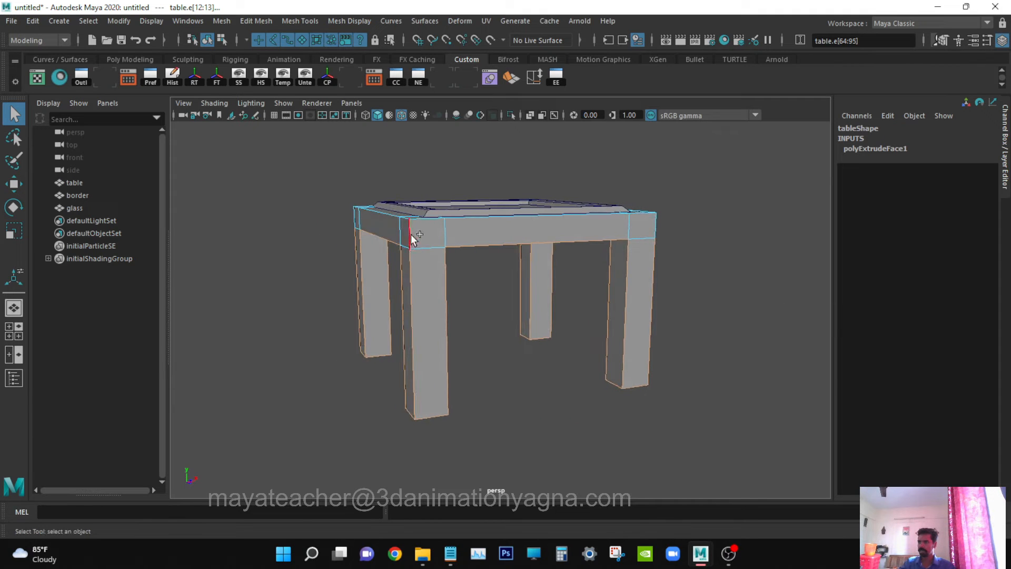
Add the frame's vertical outer corner edges and all the edges along the tabletop's outer perimeter to the selection.
{"action": "left_click_drag", "start_coordinate": [515, 263], "coordinate": [466, 299], "text": "alt"}
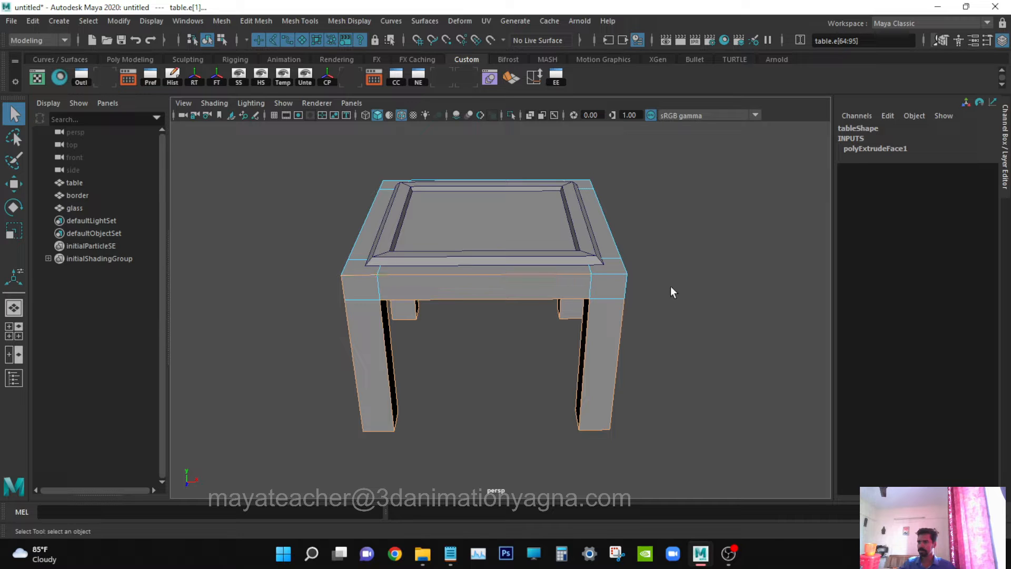
{"action": "left_click_drag", "start_coordinate": [666, 287], "coordinate": [490, 278], "text": "alt"}
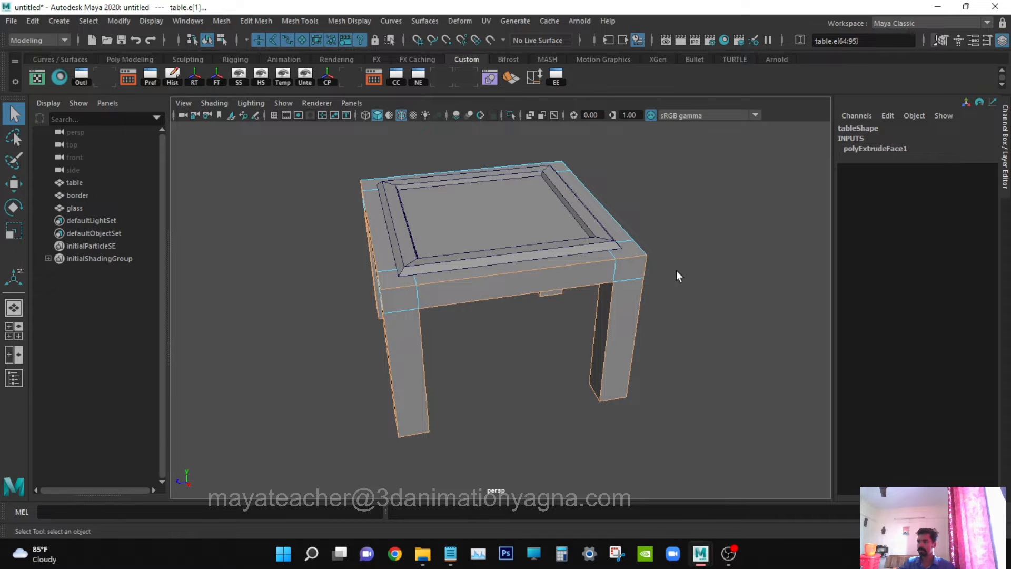
{"action": "left_click_drag", "start_coordinate": [677, 276], "coordinate": [518, 272], "text": "alt"}
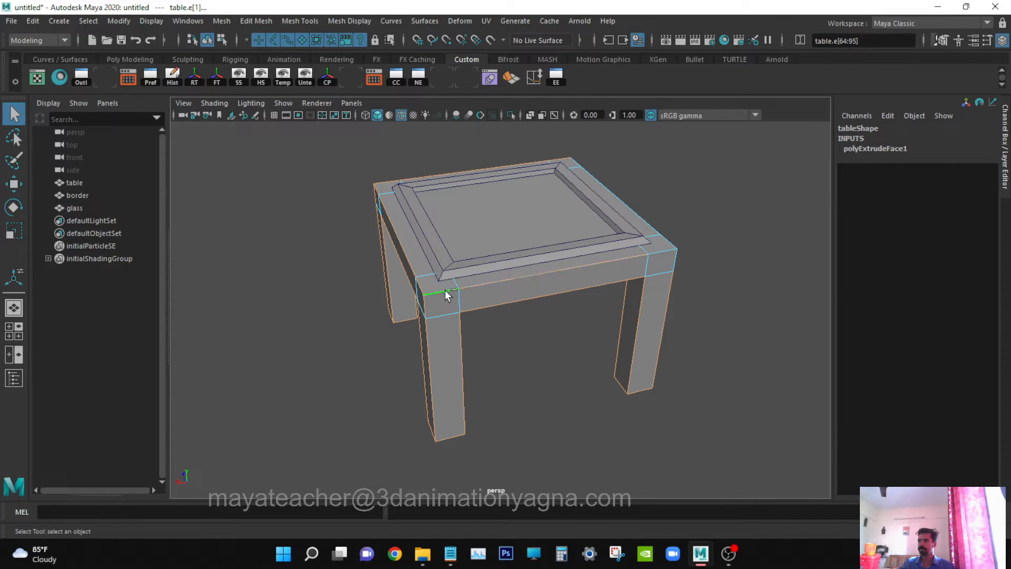
{"action": "left_click", "coordinate": [664, 258], "text": "shift"}
{"action": "left_click_drag", "start_coordinate": [664, 258], "coordinate": [553, 312], "text": "alt"}
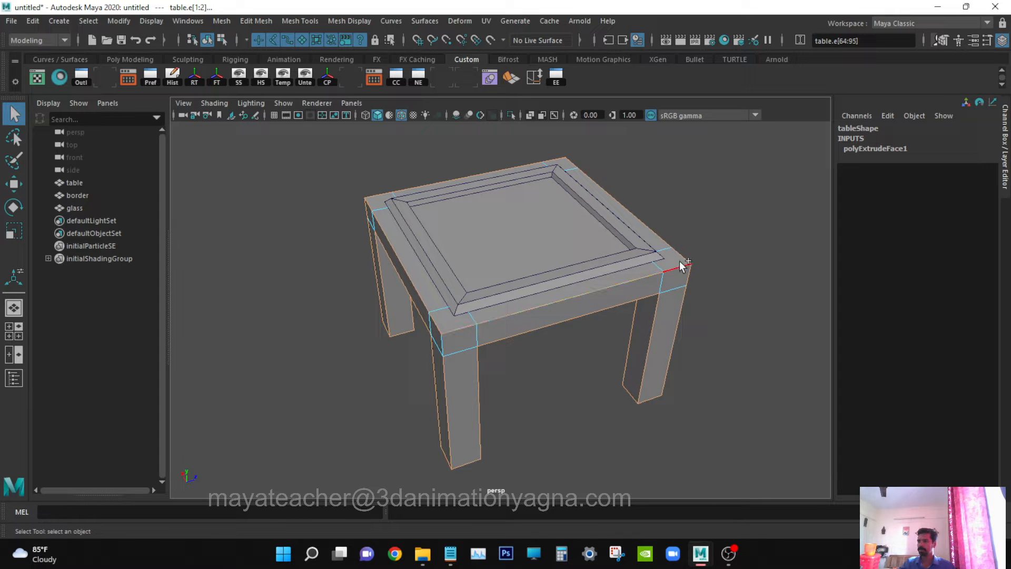
{"action": "left_click_drag", "start_coordinate": [700, 268], "coordinate": [657, 183], "text": "alt"}
{"action": "left_click_drag", "start_coordinate": [615, 240], "coordinate": [611, 283], "text": "alt"}
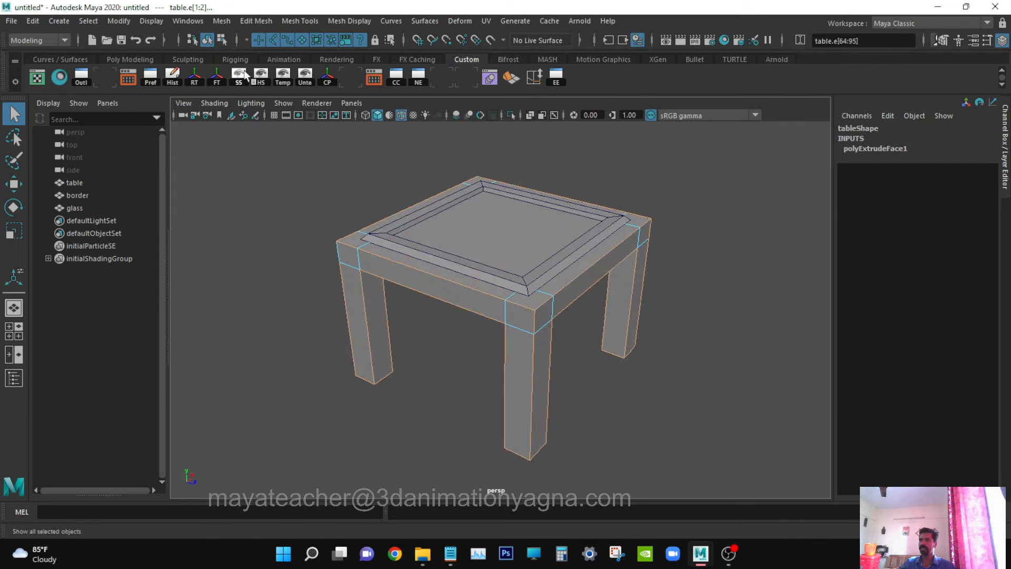
Reset the Bevel options to their defaults and bevel the selected table edges.
{"action": "left_click", "coordinate": [261, 21]}
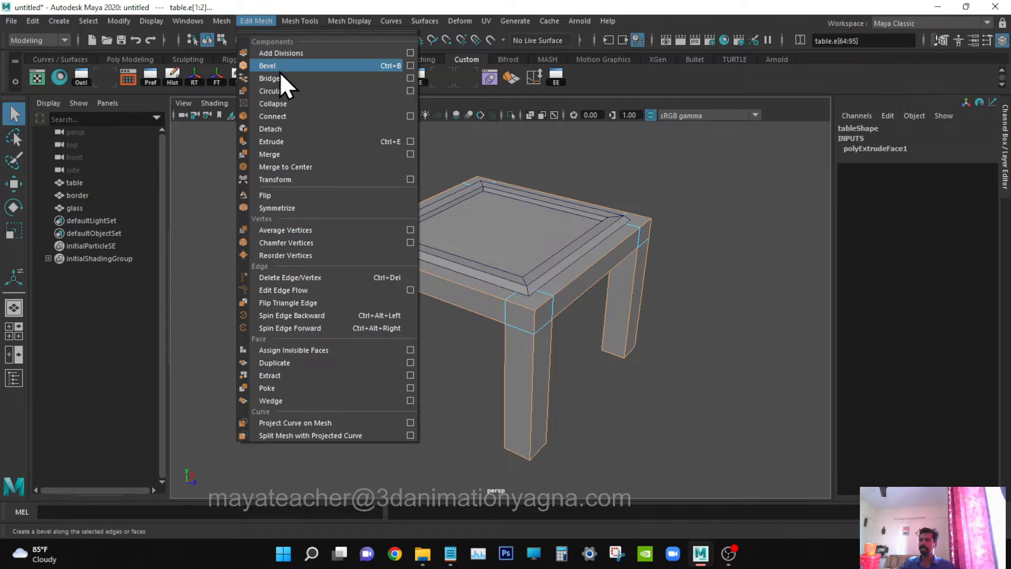
{"action": "left_click", "coordinate": [409, 66]}
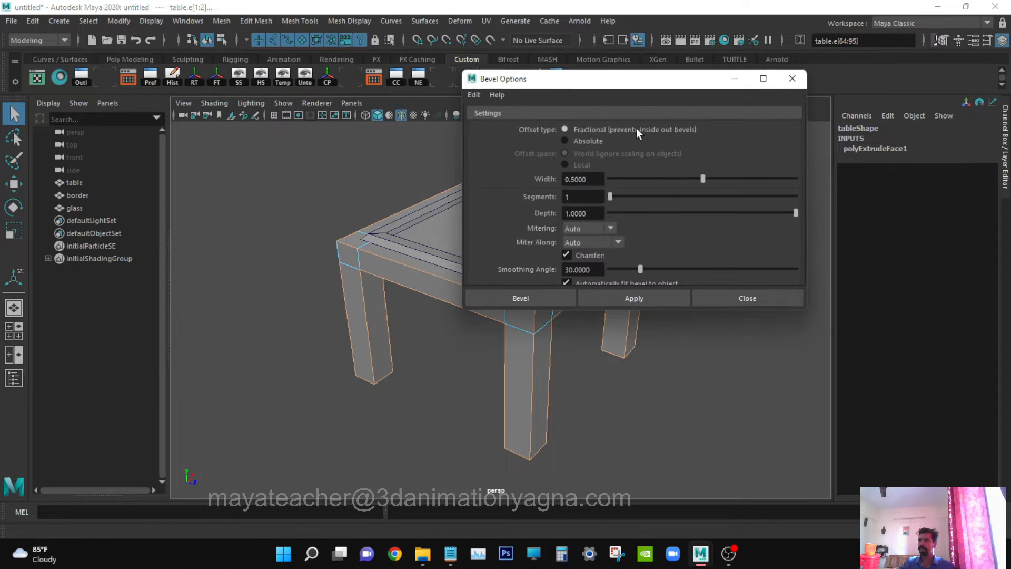
{"action": "left_click", "coordinate": [473, 95]}
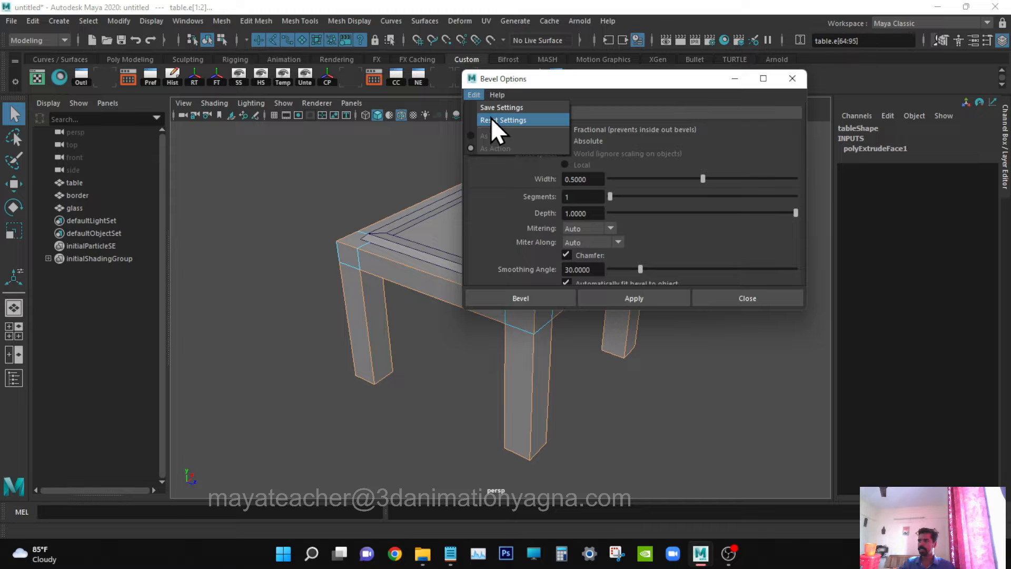
{"action": "left_click", "coordinate": [491, 118]}
{"action": "left_click", "coordinate": [522, 299]}
{"action": "scroll", "coordinate": [522, 299], "scroll_direction": "down", "scroll_amount": 5}
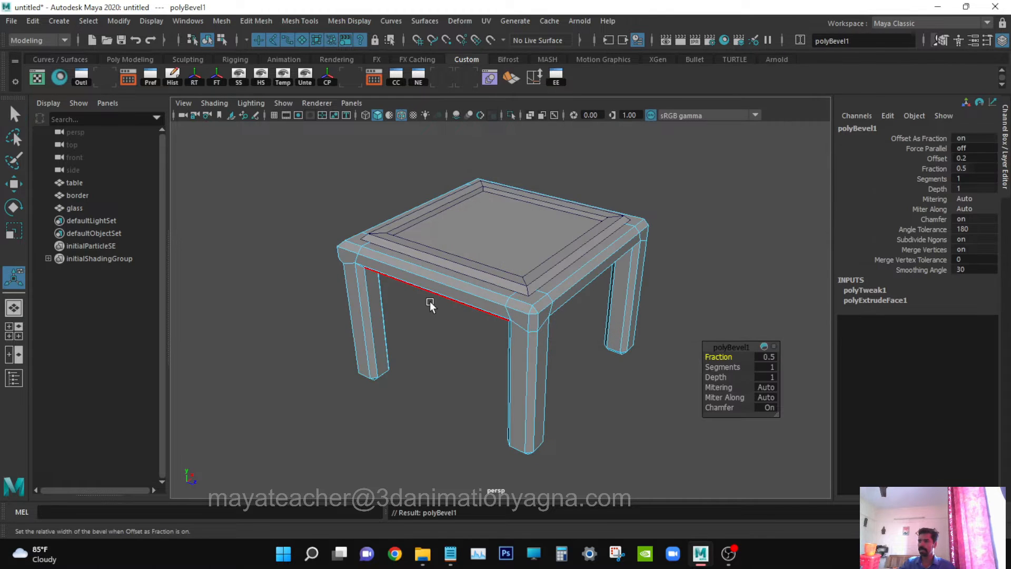
{"action": "left_click_drag", "start_coordinate": [429, 301], "coordinate": [611, 330], "text": "alt"}
Undo the bevel and switch to wireframe display to inspect the selected edges.
{"action": "key", "text": "ctrl+z"}
{"action": "key", "text": "4"}
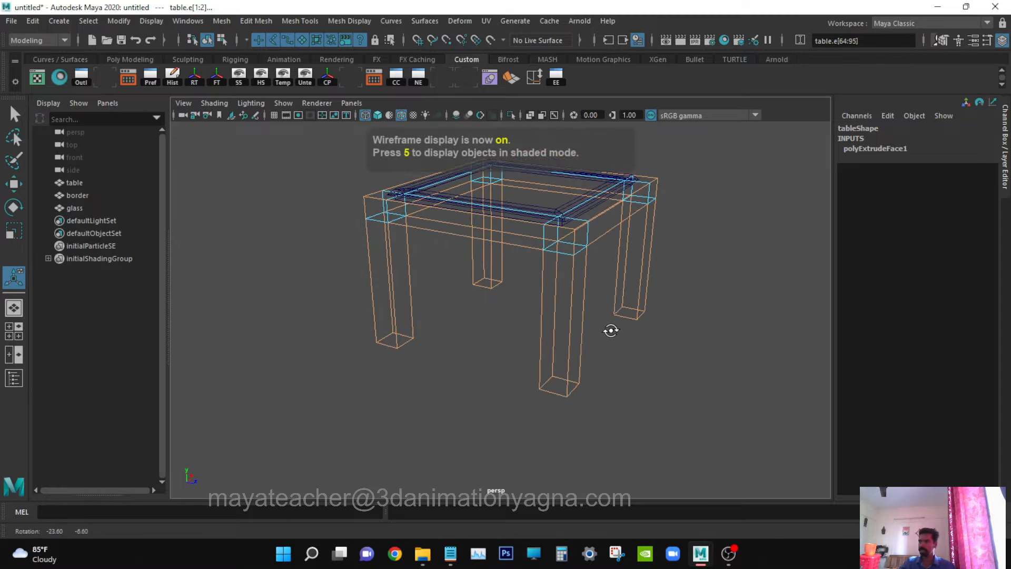
{"action": "left_click_drag", "start_coordinate": [537, 308], "coordinate": [487, 254], "text": "alt"}
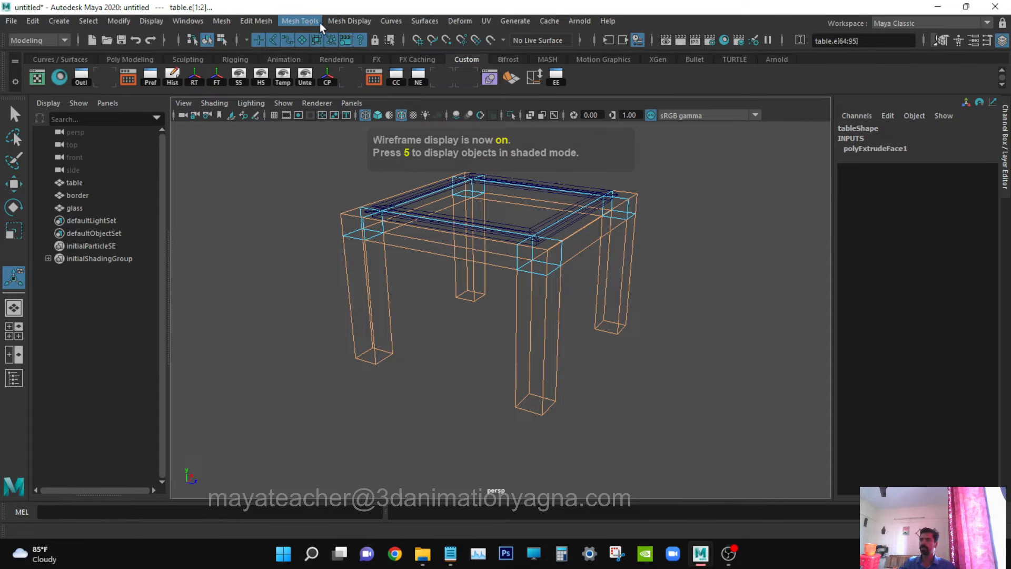
Bevel the selected table edges with a Fraction of 0.25 and return to shaded display.
{"action": "left_click", "coordinate": [258, 21]}
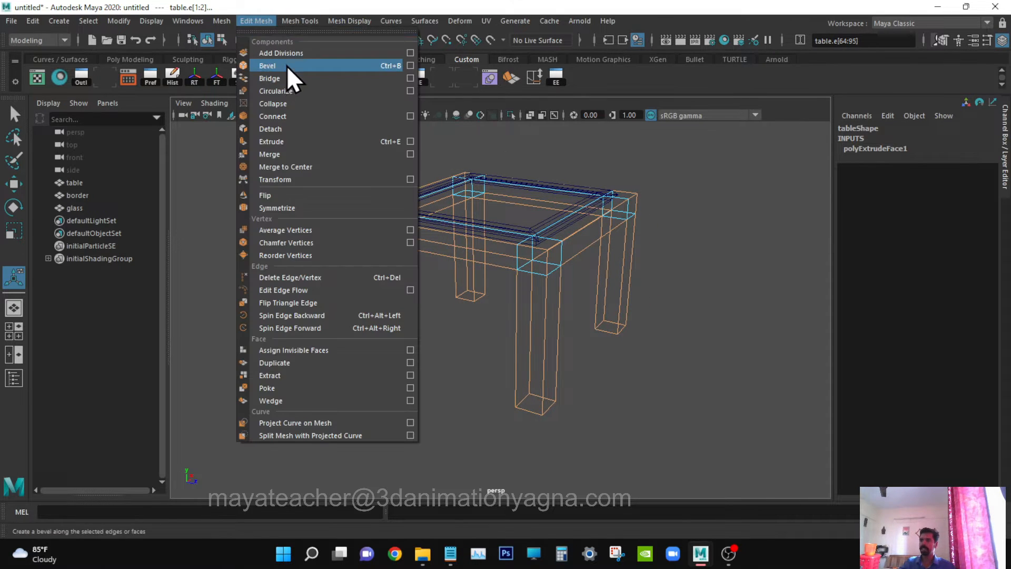
{"action": "left_click", "coordinate": [287, 64]}
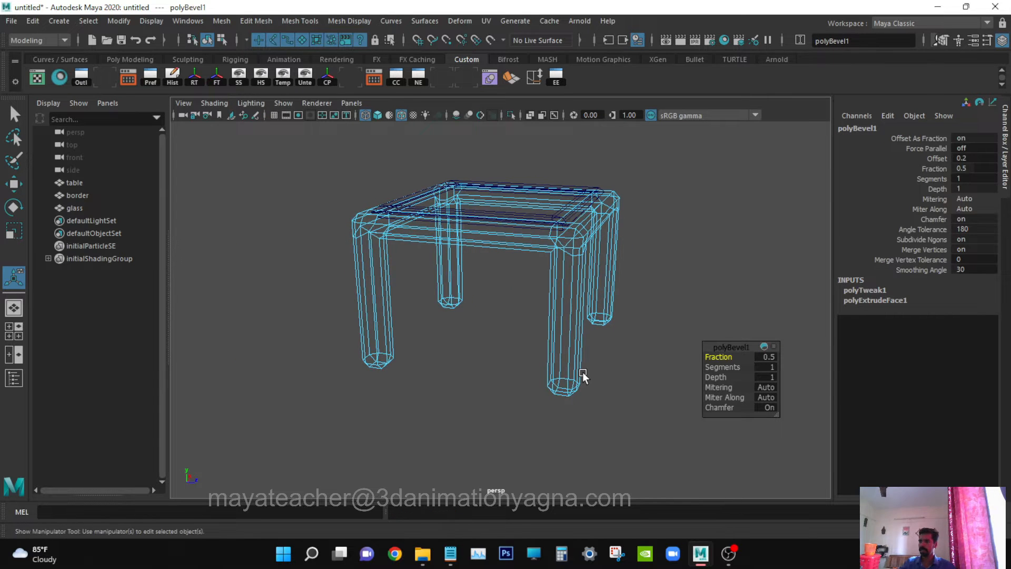
{"action": "key", "text": "5"}
{"action": "mouse_move", "coordinate": [583, 374]}
{"action": "left_mouse_down", "text": "alt"}
{"action": "mouse_move", "coordinate": [505, 366]}
{"action": "mouse_move", "coordinate": [664, 354]}
{"action": "mouse_move", "coordinate": [715, 369]}
{"action": "left_mouse_up", "text": "alt"}
{"action": "left_click", "coordinate": [976, 169]}
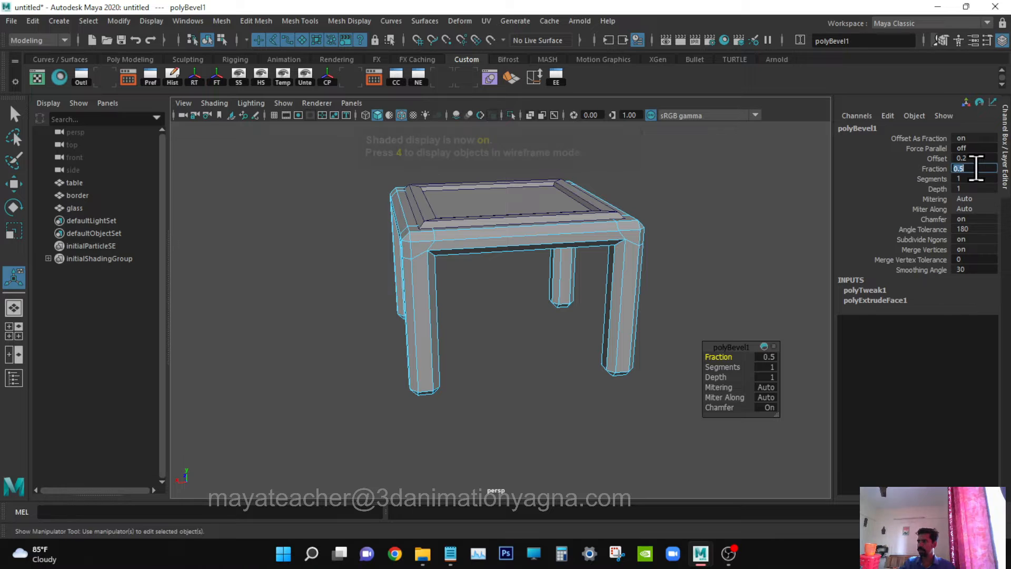
{"action": "type", "text": "0.25"}
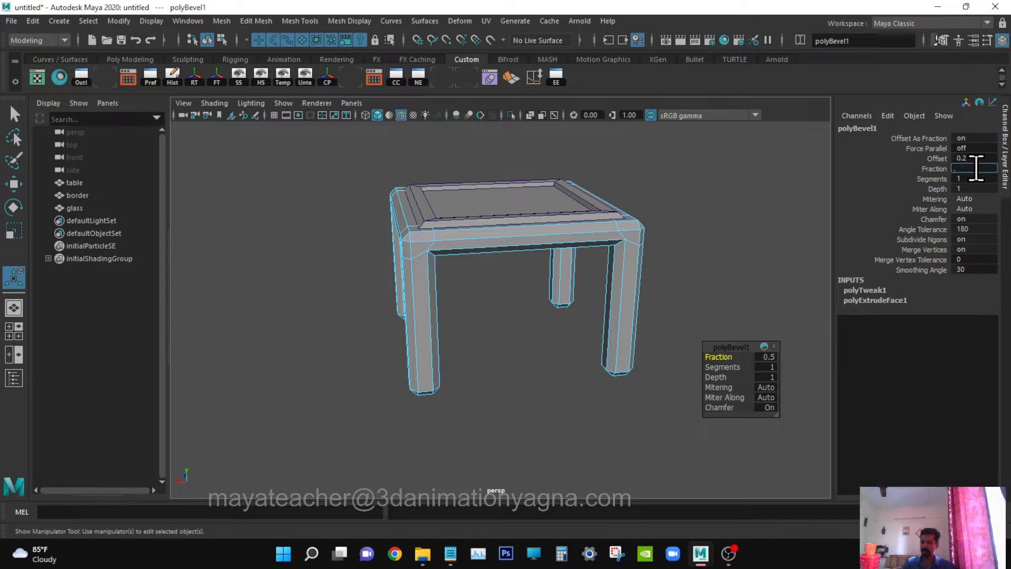
{"action": "key", "text": "Return"}
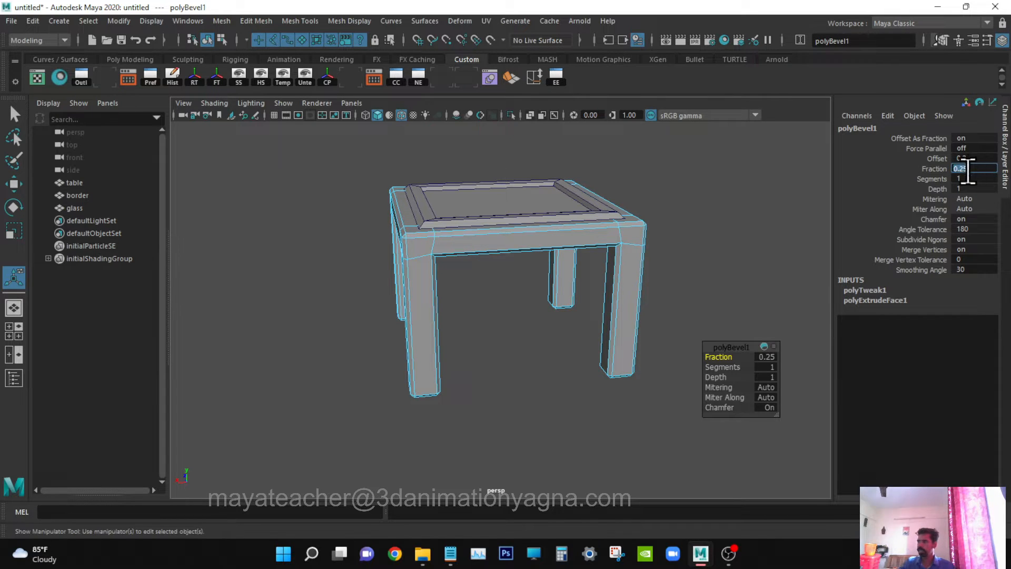
Set the table bevel's Fraction to 0.3 and its Segments to 3.
{"action": "type", "text": ".3"}
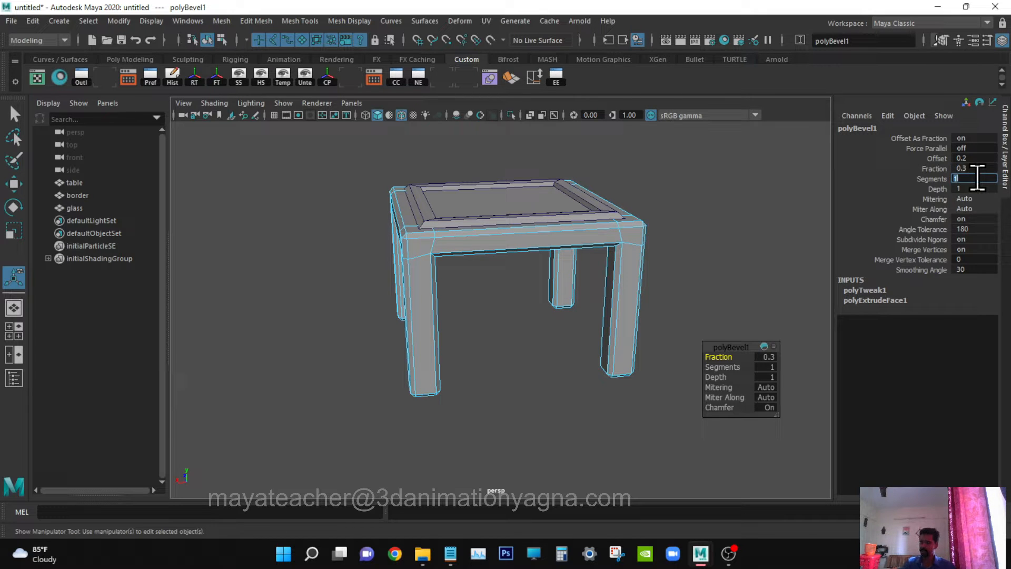
{"action": "left_click", "coordinate": [976, 178]}
{"action": "type", "text": "3"}
{"action": "key", "text": "Return"}
{"action": "left_click_drag", "start_coordinate": [582, 203], "coordinate": [536, 289], "text": "alt"}
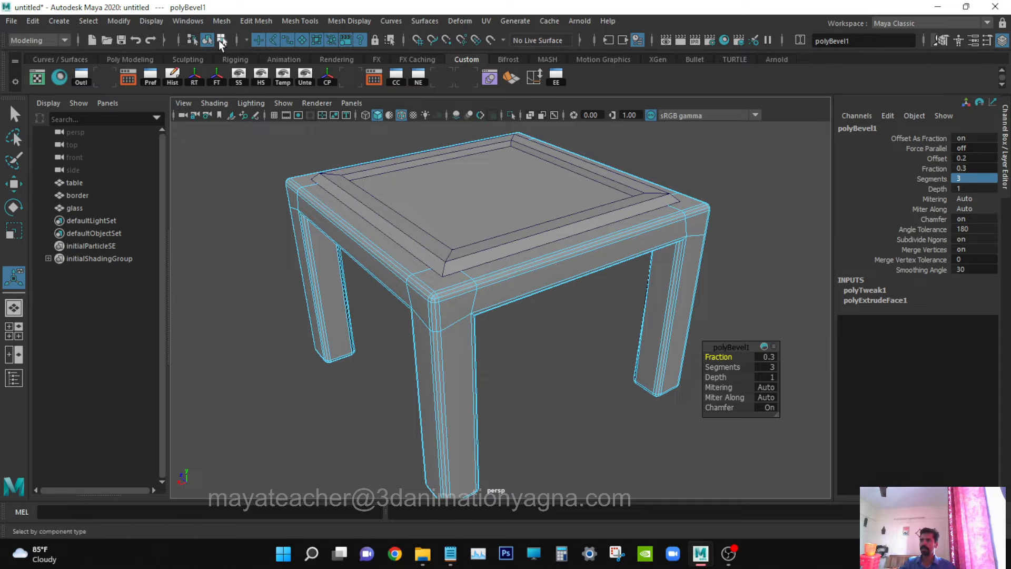
Return to object selection, duplicate the glass panel, and lower the copy between the legs to Translate Y -4.437.
{"action": "left_click", "coordinate": [207, 40]}
{"action": "left_click_drag", "start_coordinate": [517, 254], "coordinate": [588, 342], "text": "alt"}
{"action": "left_click", "coordinate": [536, 209]}
{"action": "left_click_drag", "start_coordinate": [602, 268], "coordinate": [430, 308], "text": "alt"}
{"action": "left_click_drag", "start_coordinate": [702, 325], "coordinate": [583, 322], "text": "alt"}
{"action": "key", "text": "4"}
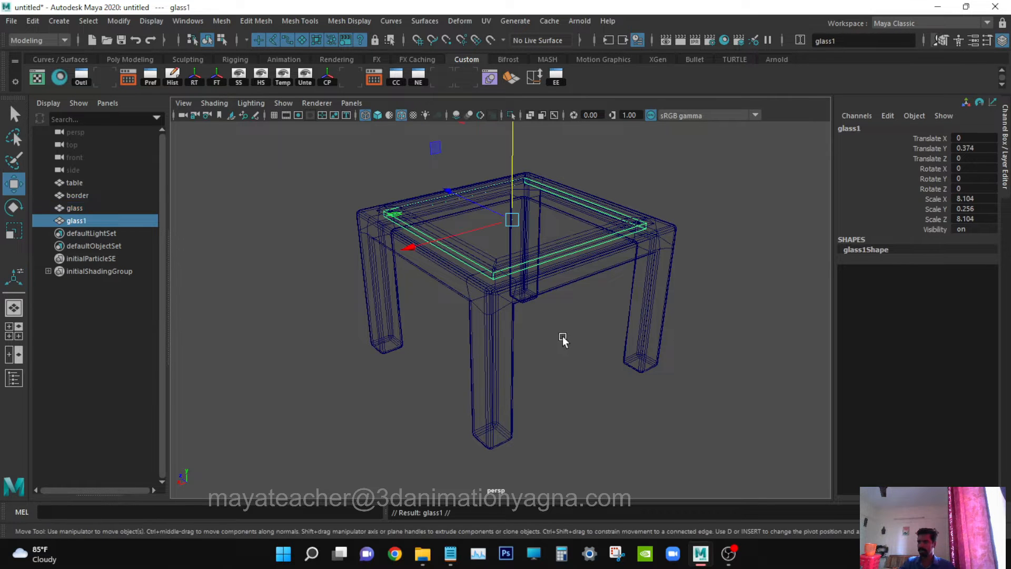
{"action": "left_click_drag", "start_coordinate": [562, 336], "coordinate": [520, 330], "text": "alt"}
{"action": "left_click_drag", "start_coordinate": [511, 166], "coordinate": [526, 338]}
Enlarge the lowered panel copy to 8.415 in Scale X and Scale Z, keeping its thickness.
{"action": "key", "text": "space"}
{"action": "key", "text": "4"}
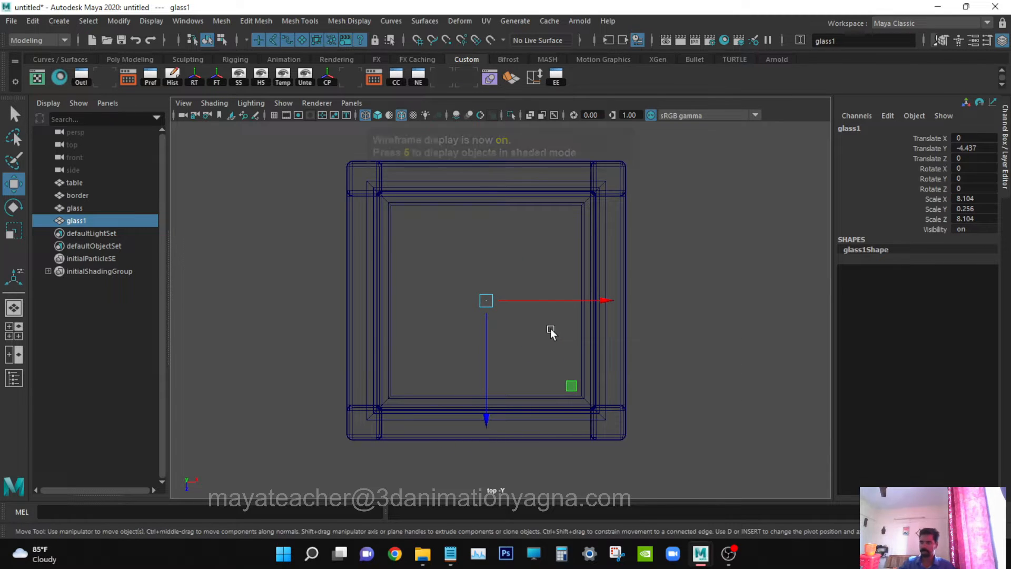
{"action": "key", "text": "space"}
{"action": "mouse_move", "coordinate": [552, 331]}
{"action": "left_mouse_down"}
{"action": "mouse_move", "coordinate": [536, 311]}
{"action": "mouse_move", "coordinate": [491, 292]}
{"action": "mouse_move", "coordinate": [514, 326]}
{"action": "mouse_move", "coordinate": [475, 387]}
{"action": "mouse_move", "coordinate": [450, 397]}
{"action": "mouse_move", "coordinate": [528, 375]}
{"action": "mouse_move", "coordinate": [494, 372]}
{"action": "mouse_move", "coordinate": [511, 328]}
{"action": "mouse_move", "coordinate": [564, 387]}
{"action": "mouse_move", "coordinate": [583, 380]}
{"action": "mouse_move", "coordinate": [545, 380]}
{"action": "left_mouse_up"}
{"action": "scroll", "coordinate": [515, 327], "scroll_direction": "up", "scroll_amount": 5}
{"action": "scroll", "coordinate": [539, 359], "scroll_direction": "up", "scroll_amount": 4}
{"action": "key", "text": "5"}
{"action": "scroll", "coordinate": [554, 364], "scroll_direction": "down", "scroll_amount": 5}
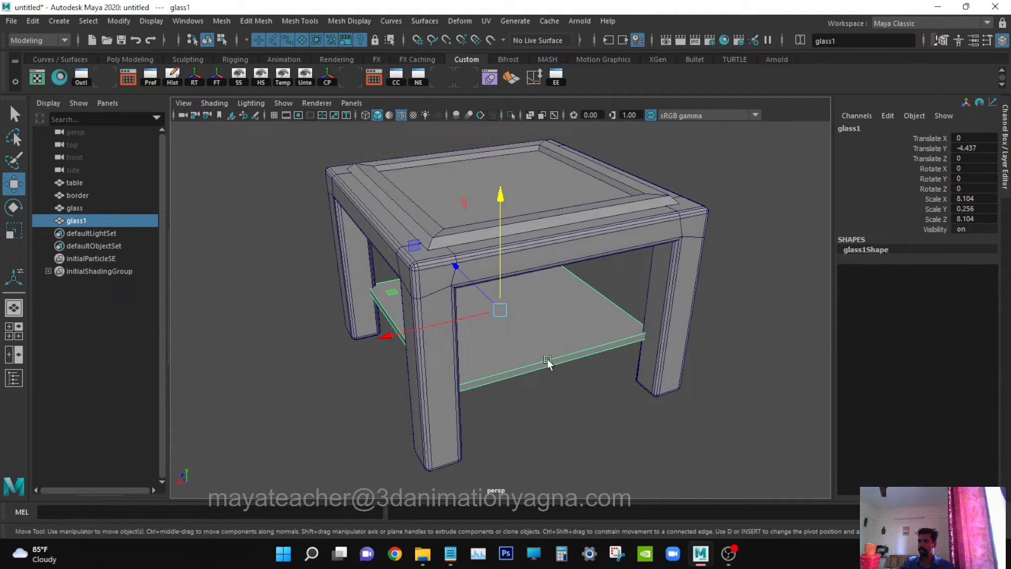
{"action": "left_click_drag", "start_coordinate": [510, 314], "coordinate": [381, 299], "text": "alt"}
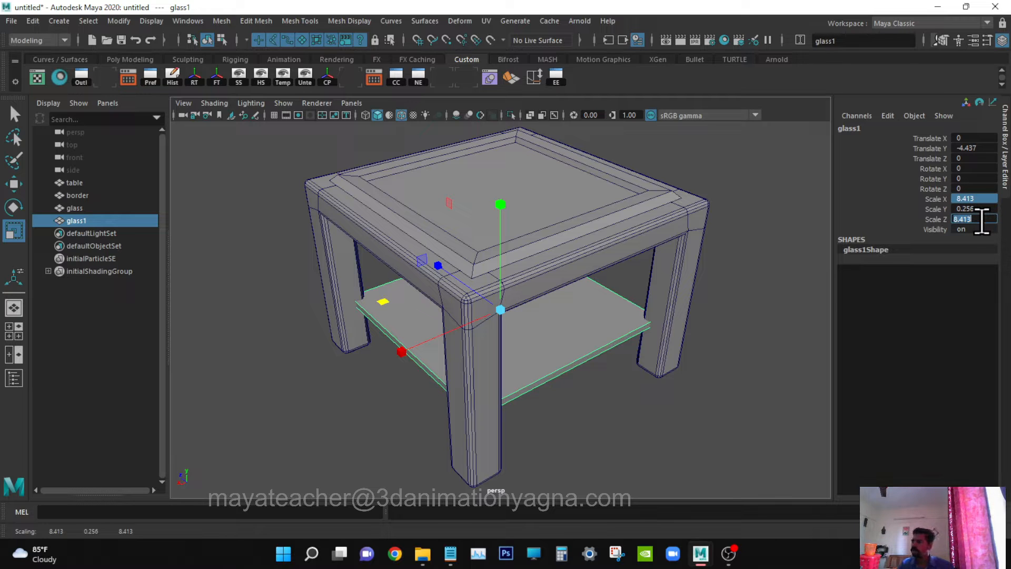
{"action": "type", "text": "415"}
{"action": "key", "text": "Return"}
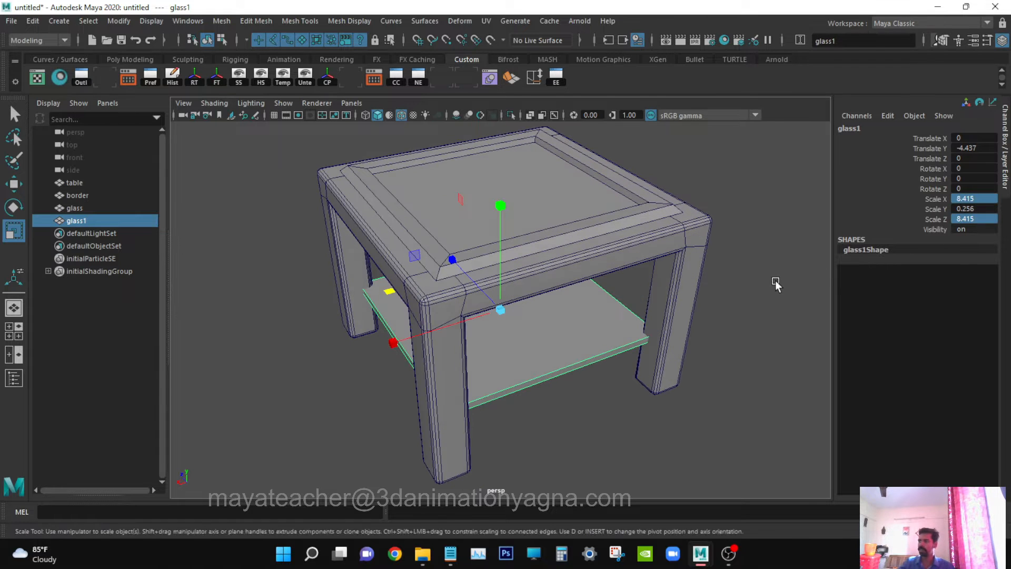
{"action": "key", "text": "w"}
{"action": "key", "text": "q"}
Rename the lowered panel copy as stand.
{"action": "left_click_drag", "start_coordinate": [775, 280], "coordinate": [623, 370], "text": "alt"}
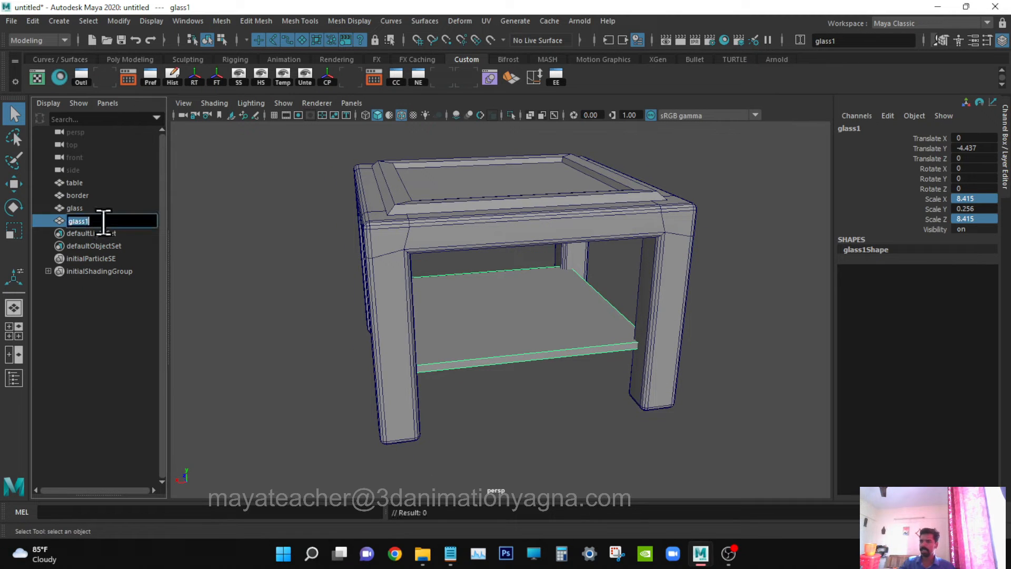
{"action": "double_click", "coordinate": [102, 220]}
{"action": "type", "text": "stan"}
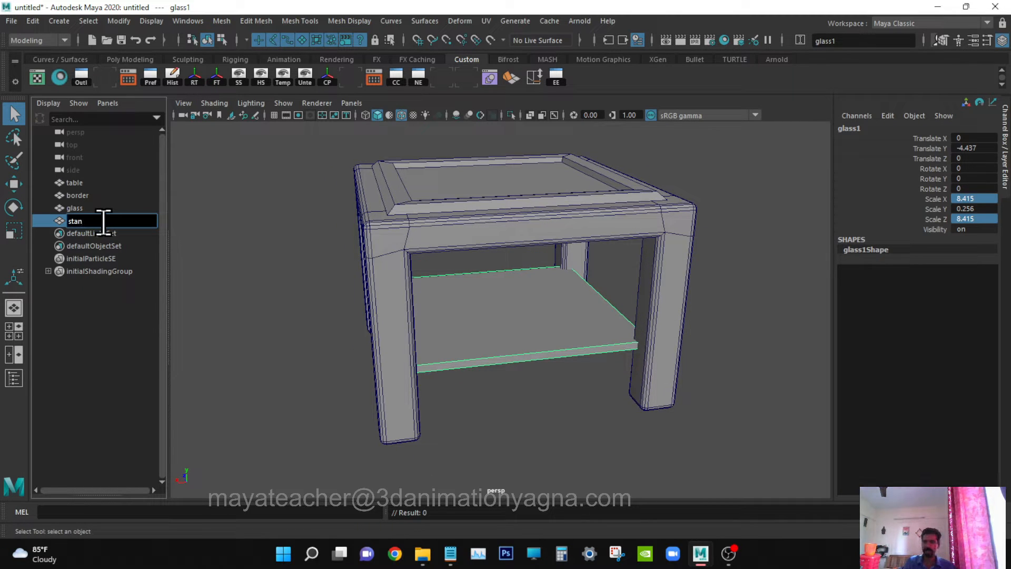
{"action": "type", "text": "d"}
{"action": "key", "text": "Return"}
Examine the table and its lower shelf from several angles and clear the selection.
{"action": "left_click_drag", "start_coordinate": [593, 449], "coordinate": [578, 394], "text": "alt"}
{"action": "left_click_drag", "start_coordinate": [522, 343], "coordinate": [555, 343], "text": "alt"}
{"action": "right_click_drag", "start_coordinate": [555, 342], "coordinate": [595, 344], "text": "alt"}
{"action": "middle_click_drag", "start_coordinate": [600, 390], "coordinate": [601, 352], "text": "alt"}
{"action": "left_click_drag", "start_coordinate": [609, 384], "coordinate": [610, 394], "text": "alt"}
{"action": "right_click_drag", "start_coordinate": [610, 394], "coordinate": [552, 382], "text": "alt"}
{"action": "left_click_drag", "start_coordinate": [571, 419], "coordinate": [589, 425], "text": "alt"}
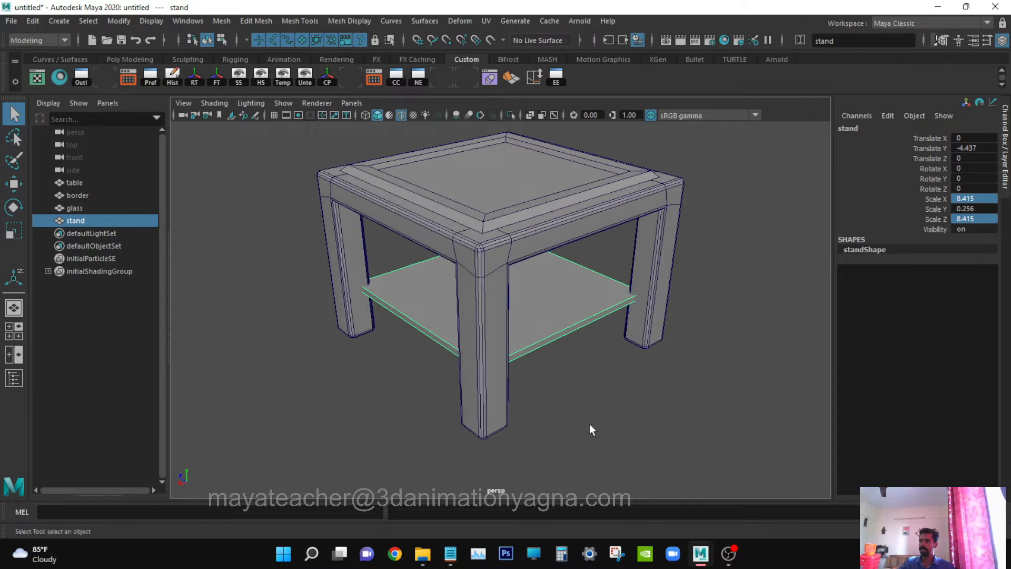
{"action": "right_click_drag", "start_coordinate": [589, 424], "coordinate": [604, 418], "text": "alt"}
{"action": "middle_click_drag", "start_coordinate": [604, 418], "coordinate": [602, 429], "text": "alt"}
{"action": "left_click", "coordinate": [602, 430]}
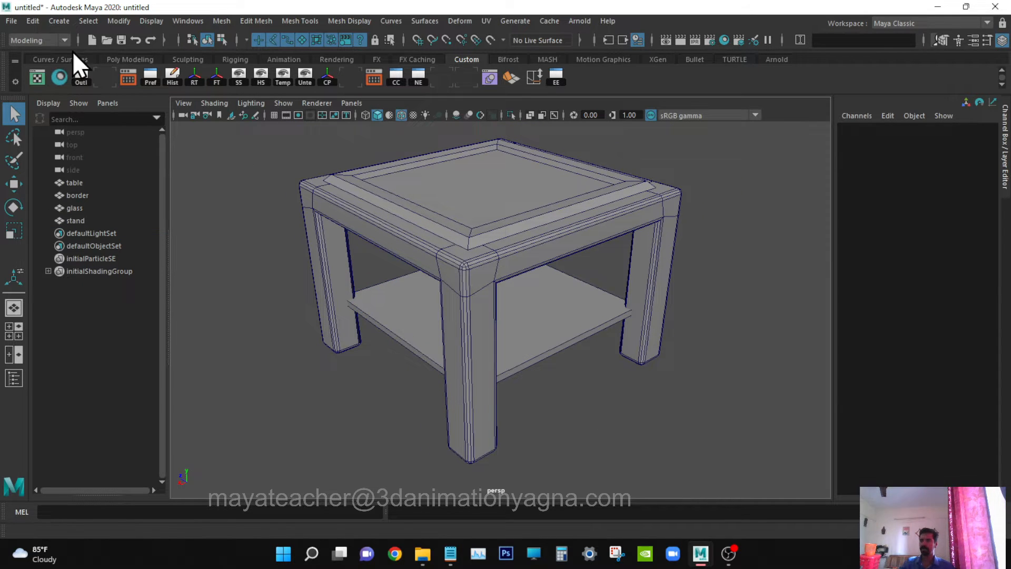
Create a polygon cube and lower it to the shelf's level at Translate Y -4.479.
{"action": "left_click", "coordinate": [60, 24]}
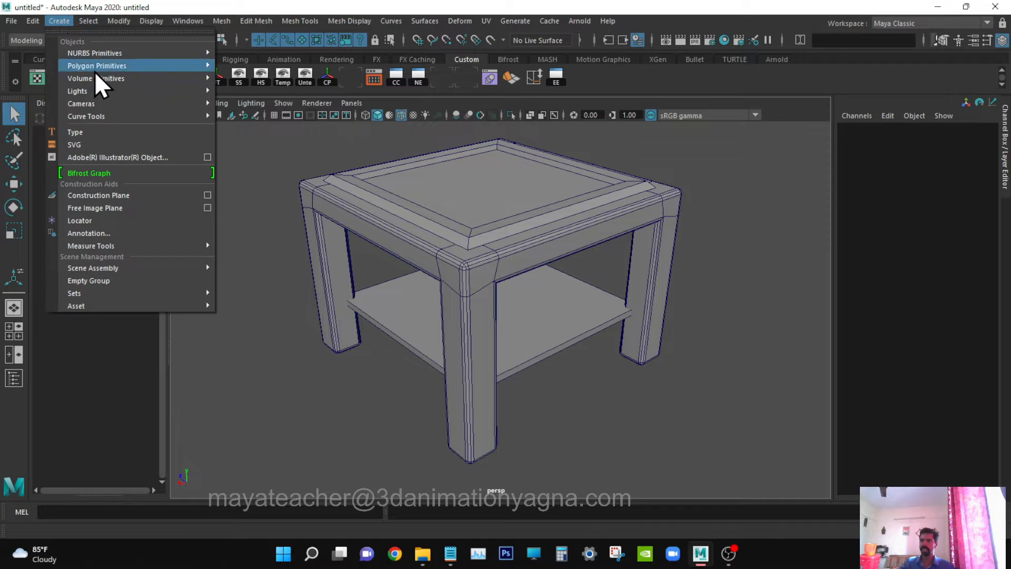
{"action": "mouse_move", "coordinate": [113, 66]}
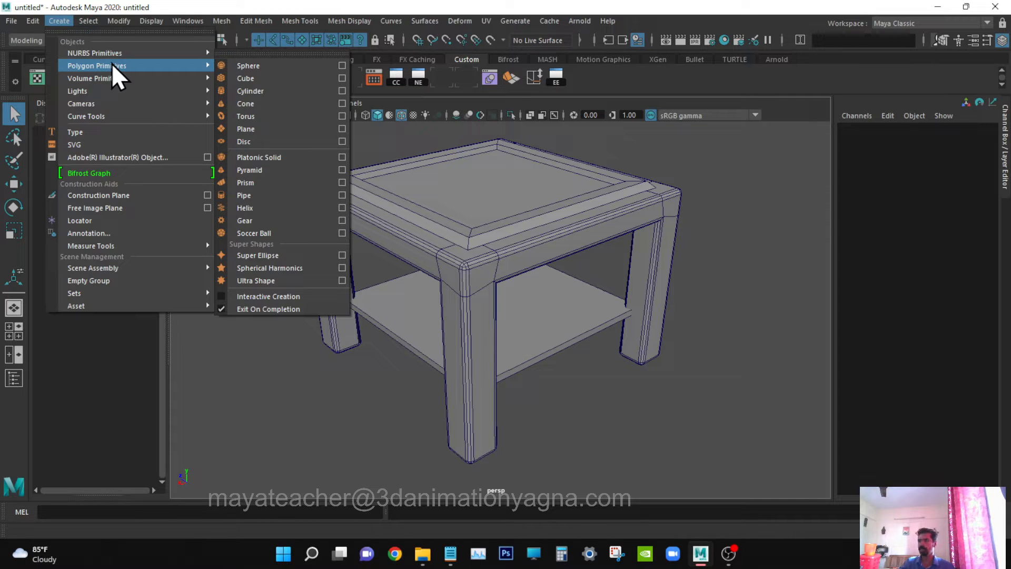
{"action": "left_click", "coordinate": [273, 78]}
{"action": "left_click_drag", "start_coordinate": [505, 295], "coordinate": [507, 163], "text": "alt"}
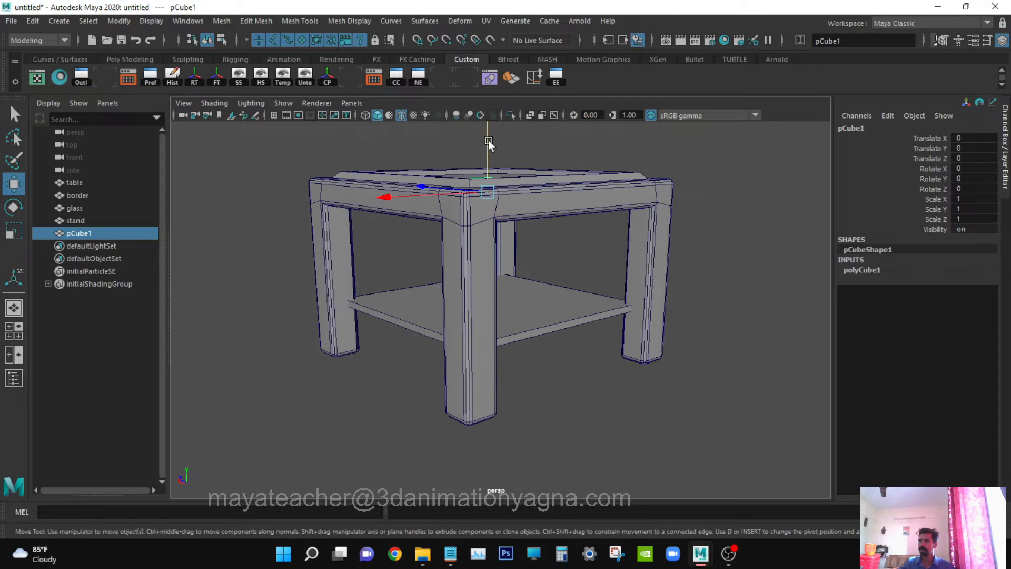
{"action": "left_click_drag", "start_coordinate": [497, 229], "coordinate": [501, 251]}
{"action": "left_click_drag", "start_coordinate": [637, 289], "coordinate": [574, 272], "text": "alt"}
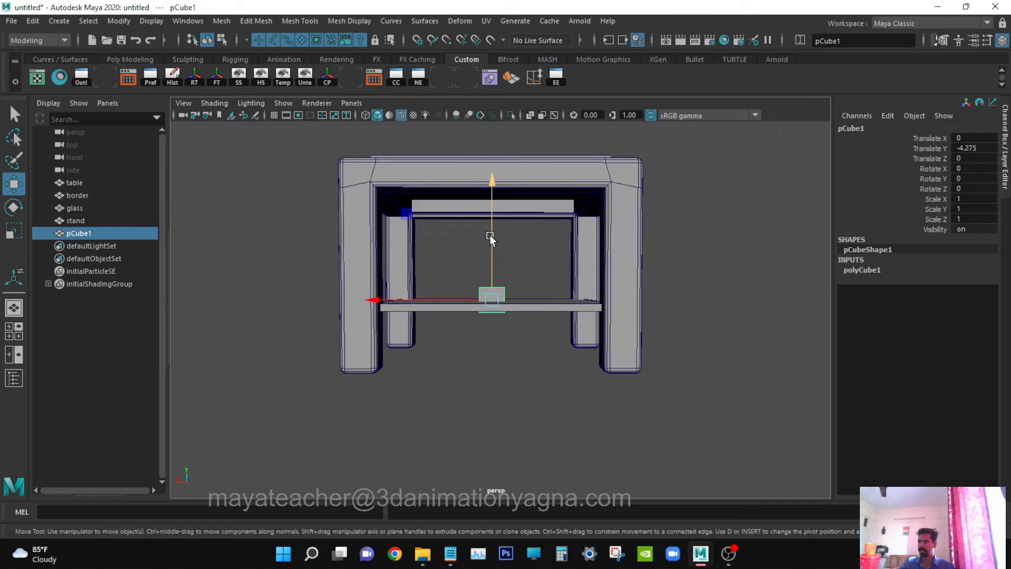
{"action": "left_click_drag", "start_coordinate": [490, 234], "coordinate": [488, 239]}
{"action": "left_click_drag", "start_coordinate": [493, 248], "coordinate": [695, 342], "text": "alt"}
{"action": "key", "text": "r"}
Shape the cube into a thin bar with Depth 6.8 and Width 0.3.
{"action": "left_click", "coordinate": [883, 268]}
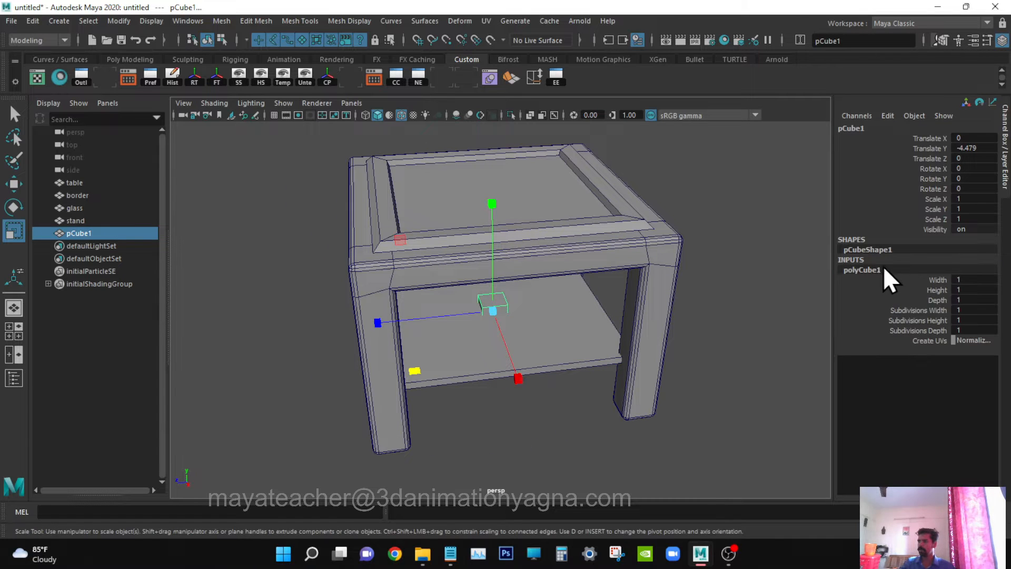
{"action": "left_click", "coordinate": [938, 300]}
{"action": "middle_click_drag", "start_coordinate": [479, 295], "coordinate": [497, 295]}
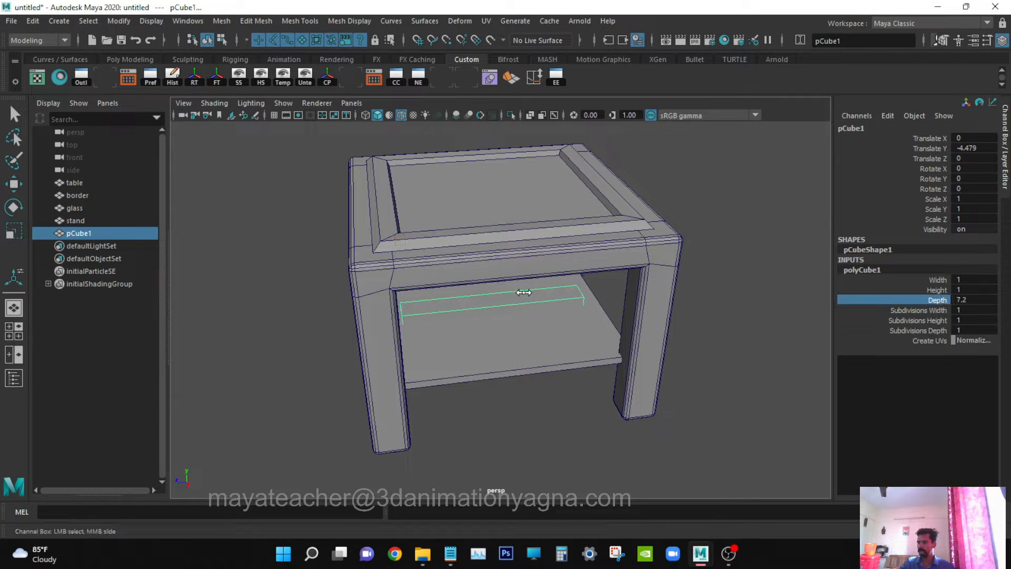
{"action": "left_click_drag", "start_coordinate": [569, 360], "coordinate": [521, 360], "text": "alt"}
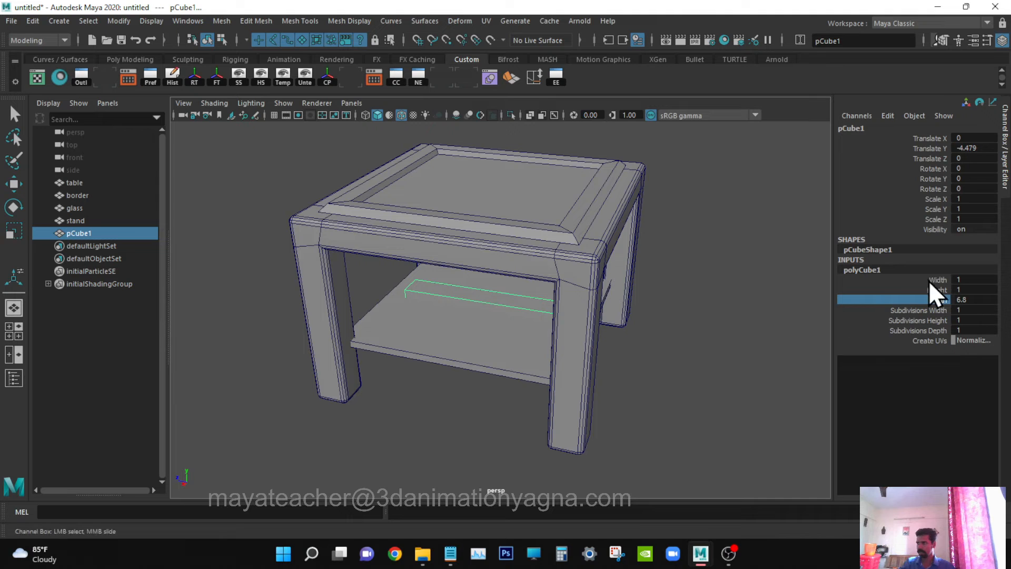
{"action": "left_click_drag", "start_coordinate": [602, 325], "coordinate": [598, 365], "text": "alt"}
{"action": "middle_click_drag", "start_coordinate": [598, 366], "coordinate": [590, 362]}
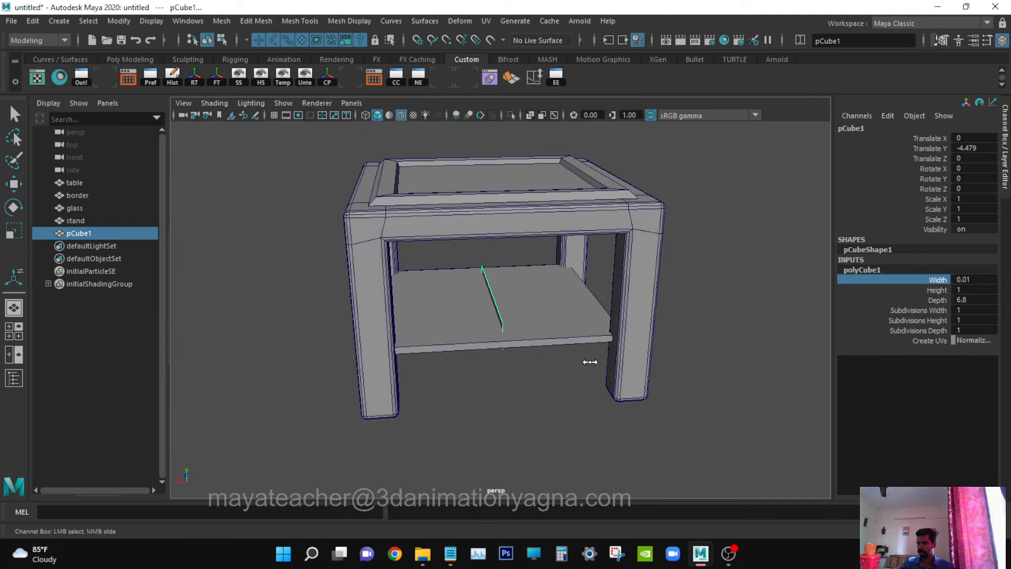
{"action": "left_click_drag", "start_coordinate": [593, 362], "coordinate": [581, 327], "text": "alt"}
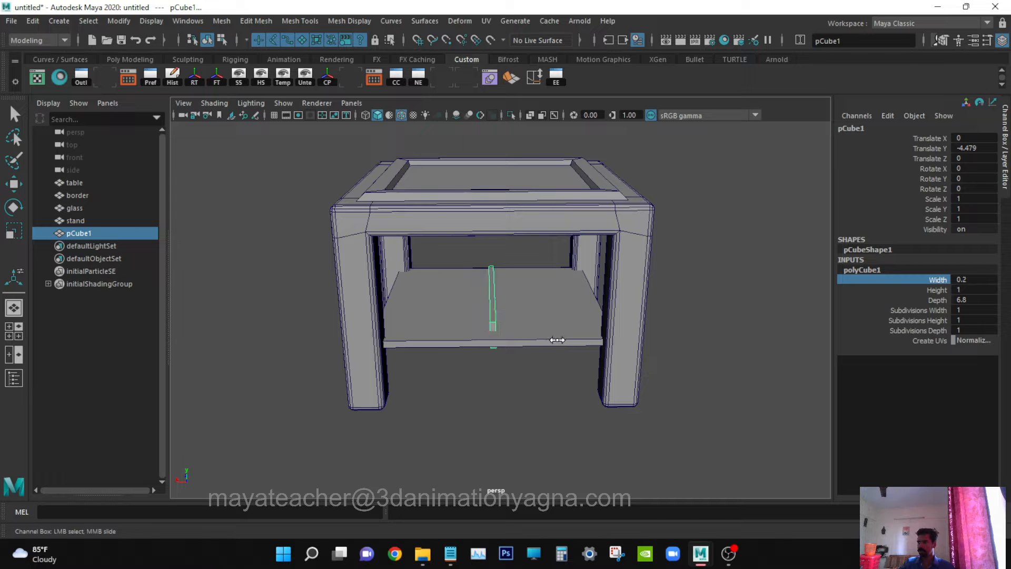
{"action": "left_click_drag", "start_coordinate": [557, 339], "coordinate": [549, 377], "text": "alt"}
Try a duplicate of the thin bar offset to Translate X of about 1.04, and delete the duplicate.
{"action": "key", "text": "w"}
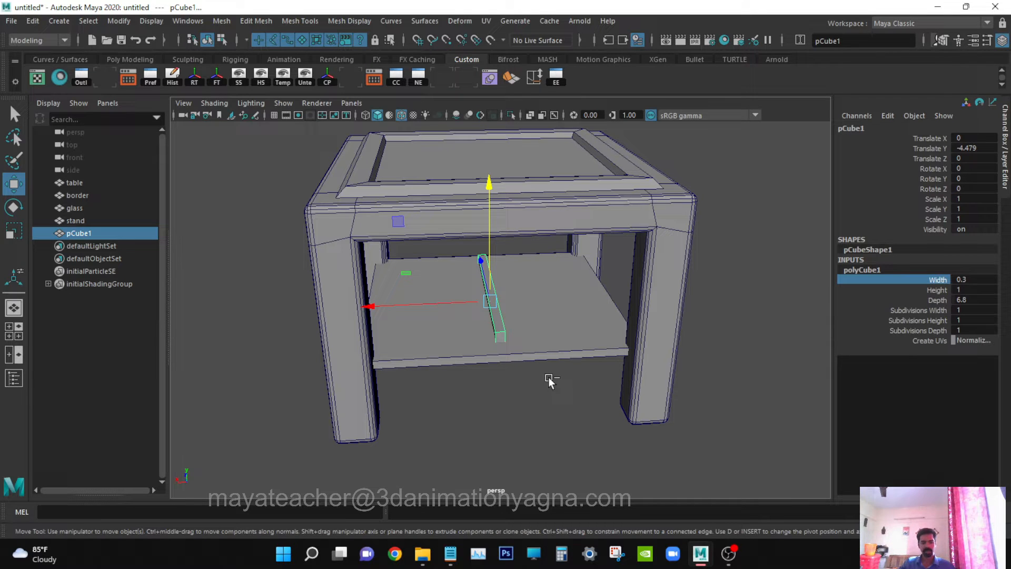
{"action": "key", "text": "ctrl+d"}
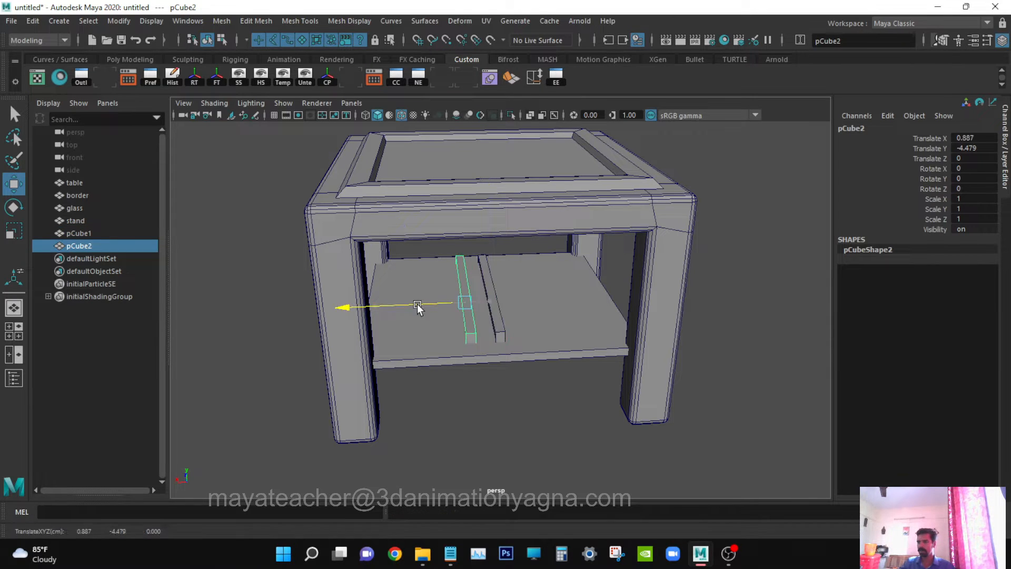
{"action": "left_click_drag", "start_coordinate": [417, 304], "coordinate": [412, 307]}
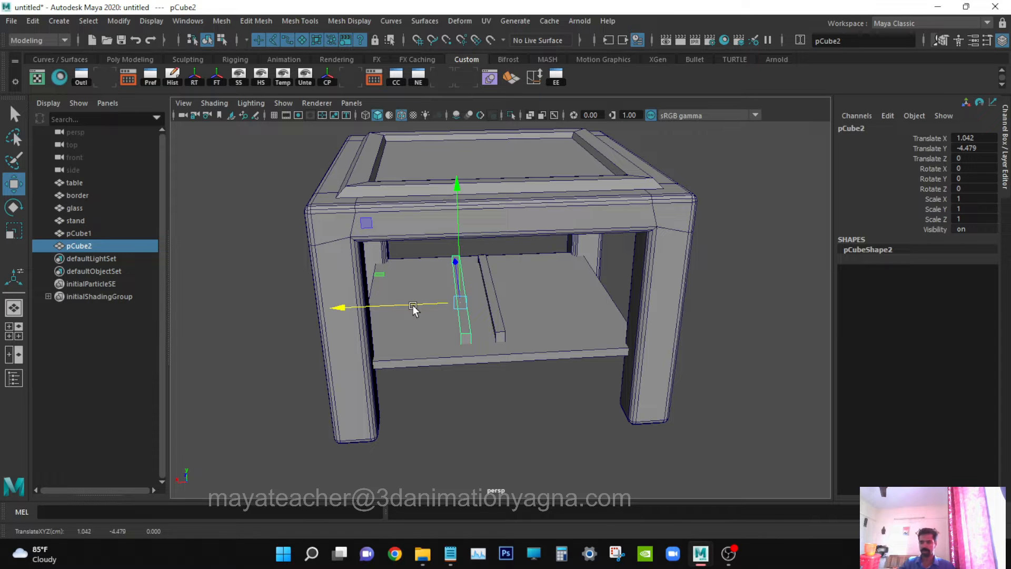
{"action": "key", "text": "Delete"}
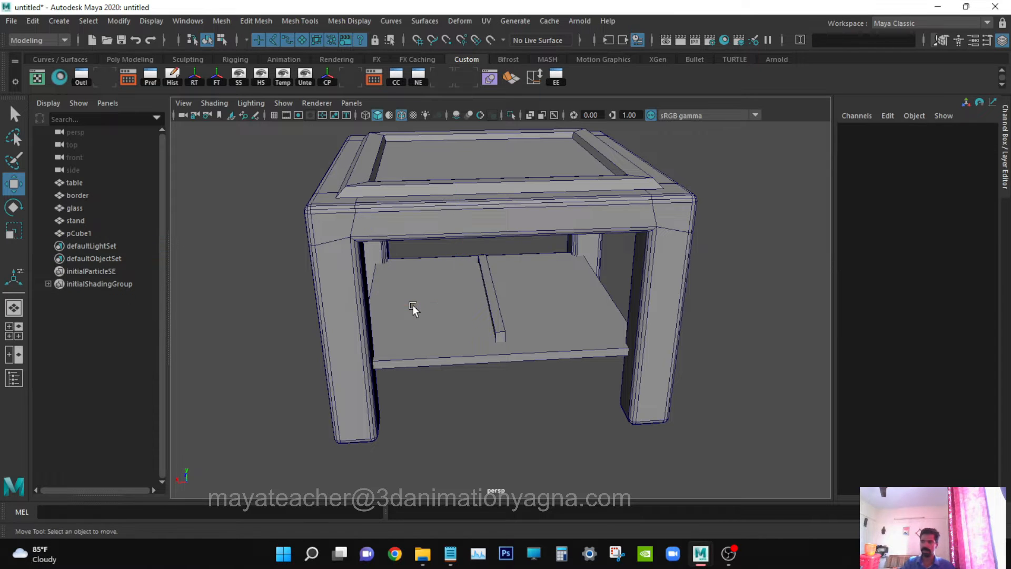
Select the thin bar and set the Duplicate Special options to 4 copies with a Translate X of 0.5.
{"action": "left_click", "coordinate": [495, 298]}
{"action": "left_click", "coordinate": [33, 21]}
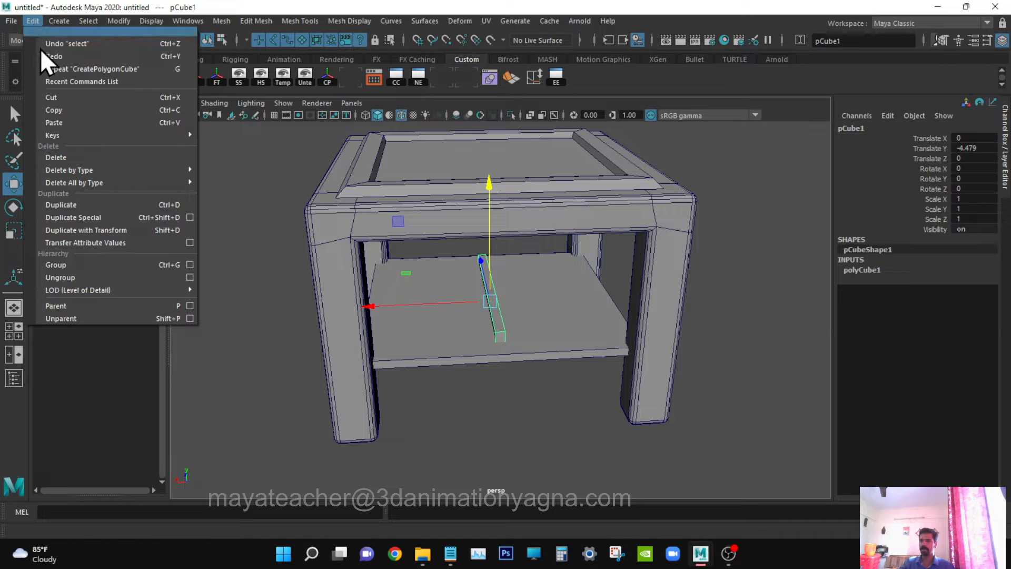
{"action": "left_click", "coordinate": [189, 217]}
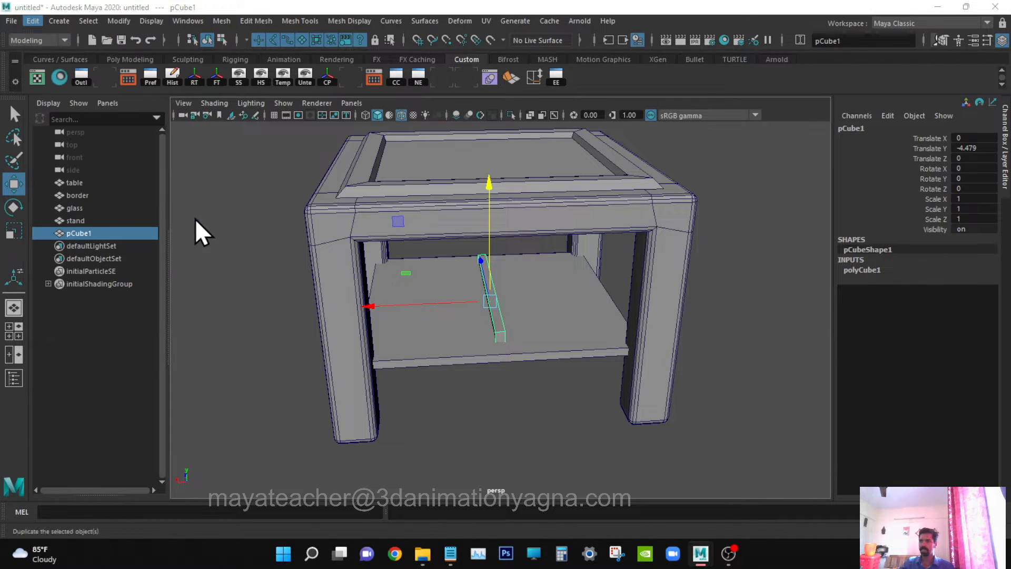
{"action": "scroll", "coordinate": [239, 273], "scroll_direction": "up", "scroll_amount": 5}
{"action": "left_click_drag", "start_coordinate": [277, 333], "coordinate": [341, 331], "text": "alt"}
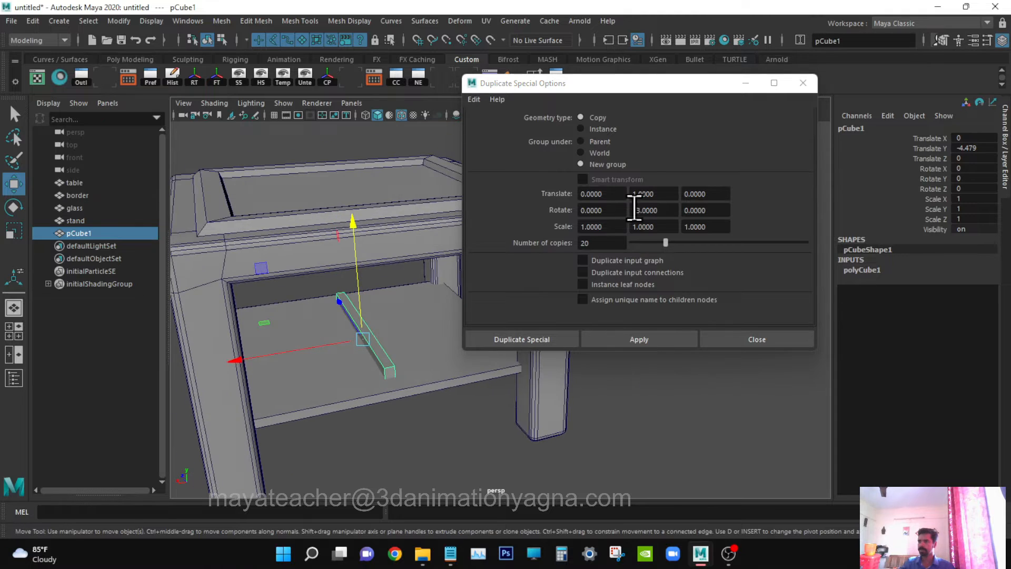
{"action": "double_click", "coordinate": [614, 243]}
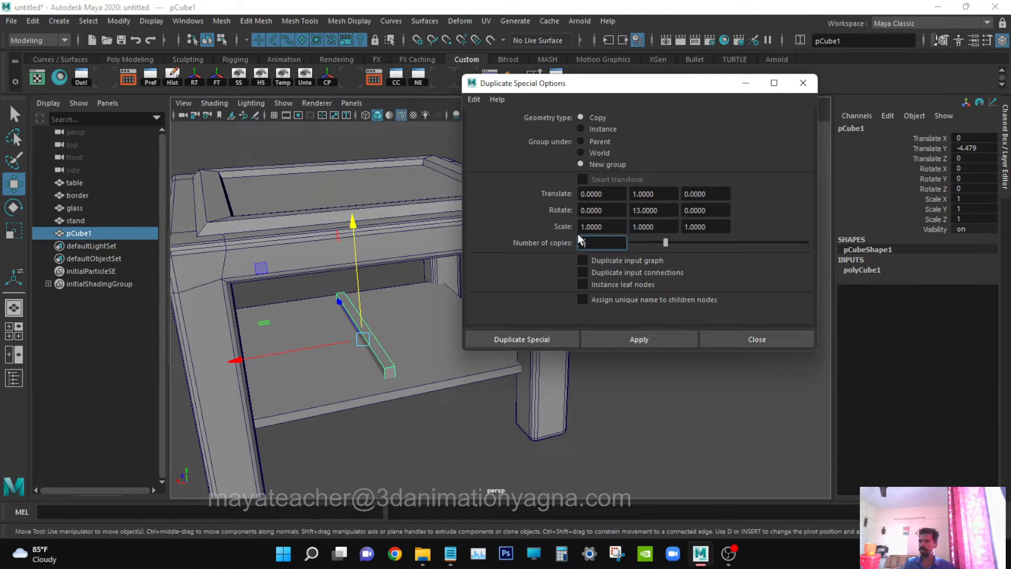
{"action": "type", "text": "4"}
{"action": "key", "text": "Return"}
{"action": "double_click", "coordinate": [611, 195]}
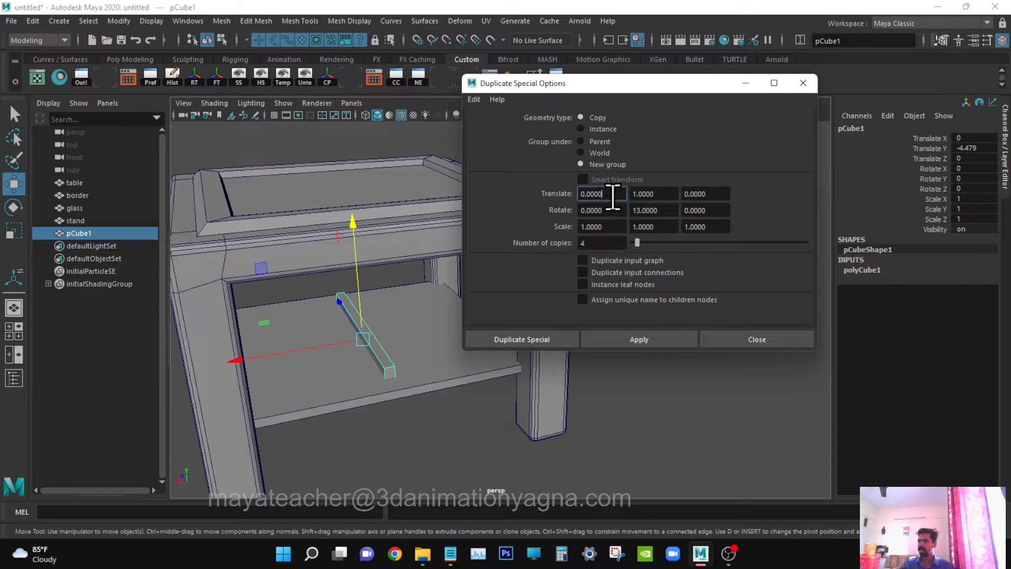
{"action": "key", "text": "BackSpace"}
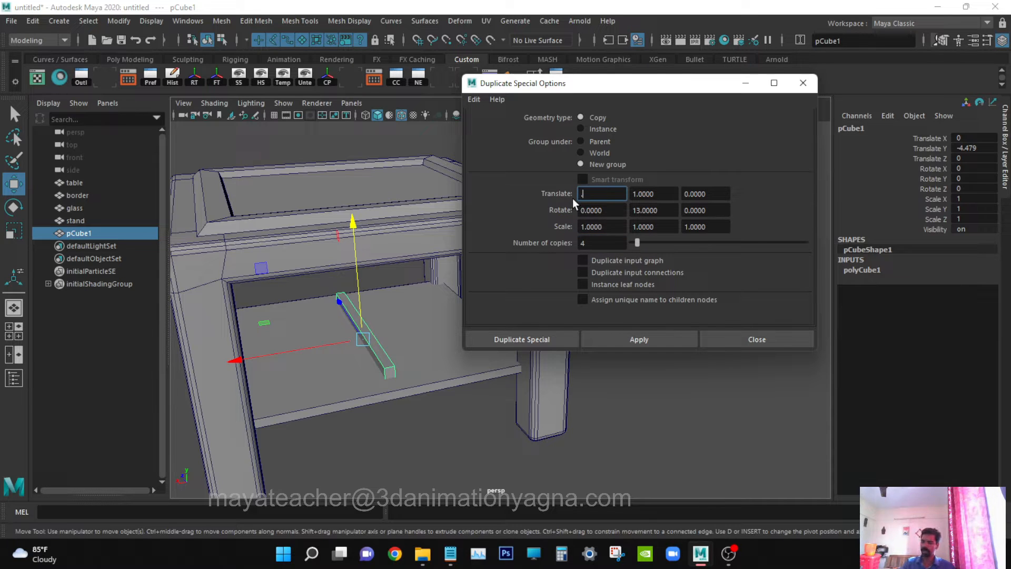
{"action": "key", "text": "Return"}
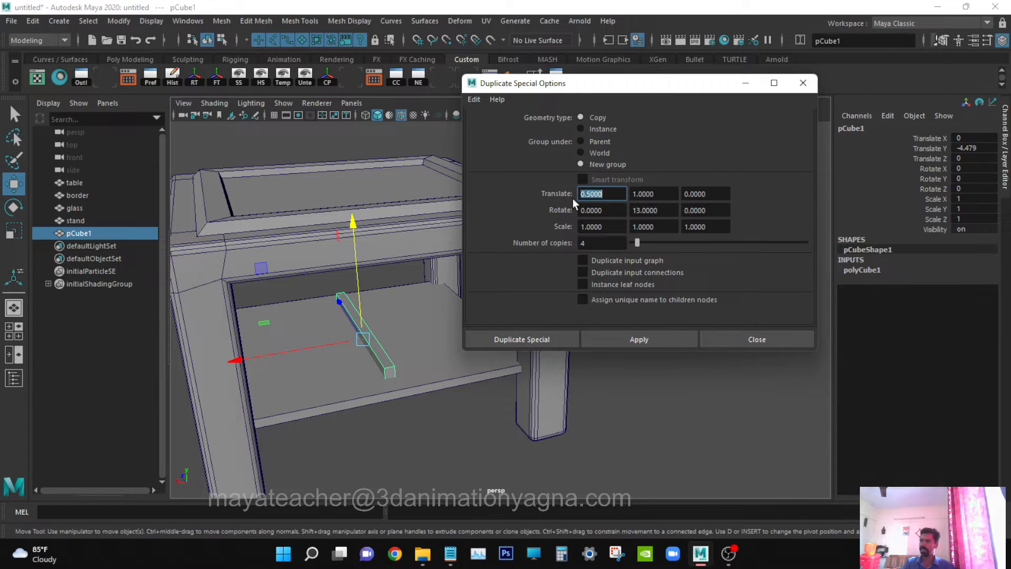
Try Duplicate Special on the bar with these options and undo the copies.
{"action": "left_click", "coordinate": [531, 339]}
{"action": "left_click_drag", "start_coordinate": [474, 373], "coordinate": [442, 347], "text": "alt"}
{"action": "key", "text": "ctrl+z"}
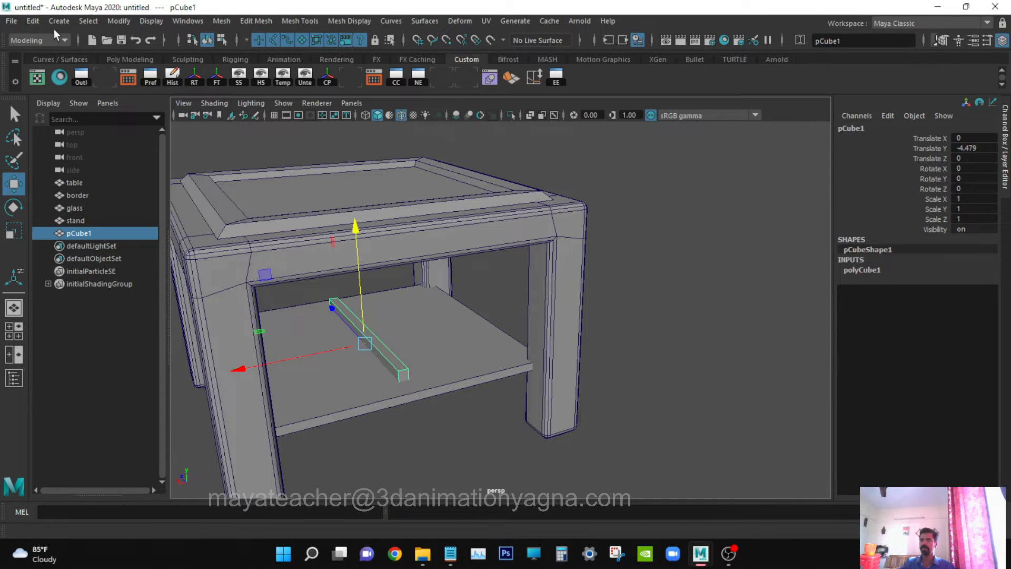
Set the Duplicate Special options for the thin bar to Translate Y 0 and Rotate Y 0.
{"action": "left_click", "coordinate": [36, 23]}
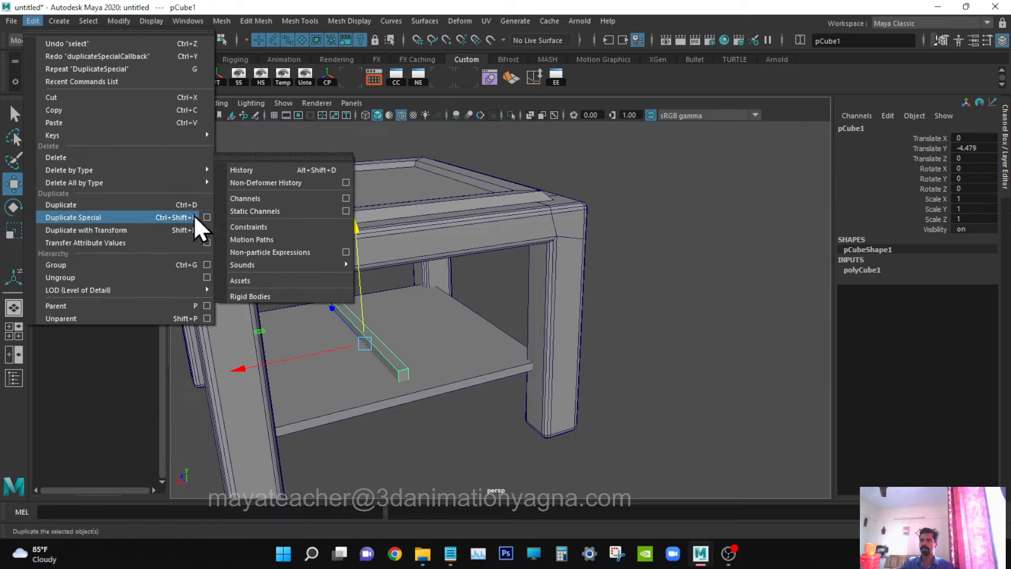
{"action": "left_click", "coordinate": [209, 217]}
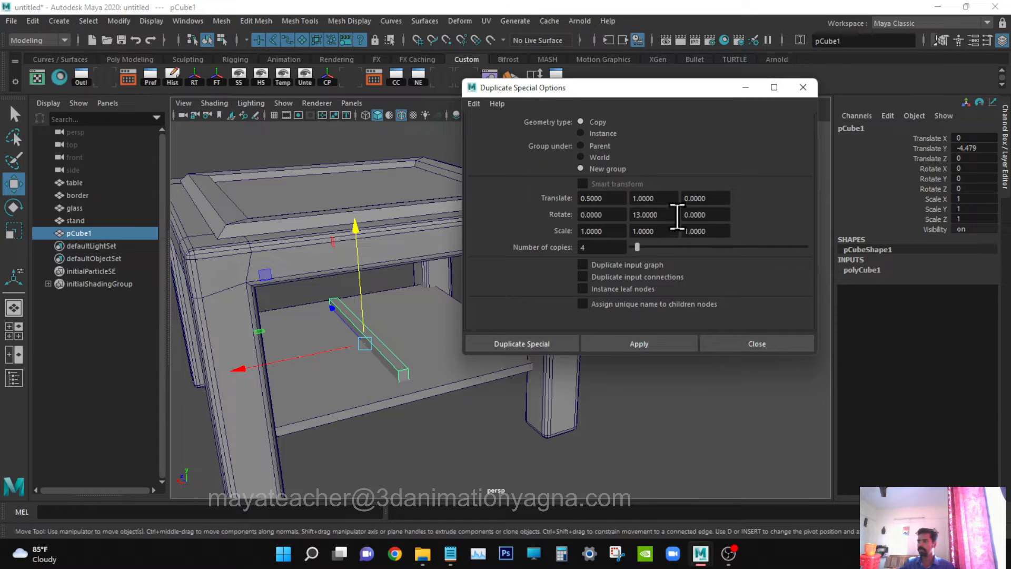
{"action": "double_click", "coordinate": [630, 198]}
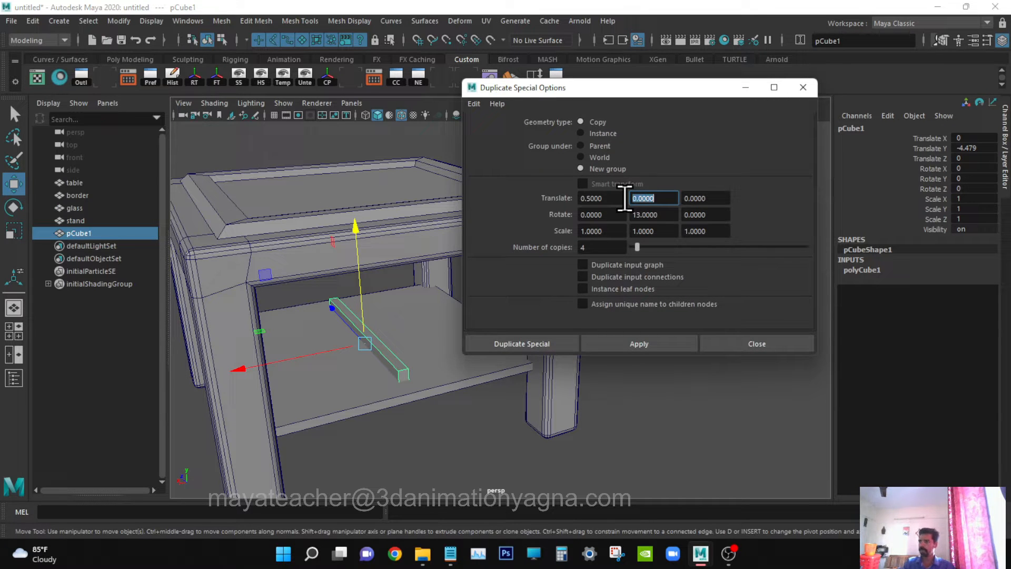
{"action": "double_click", "coordinate": [658, 214]}
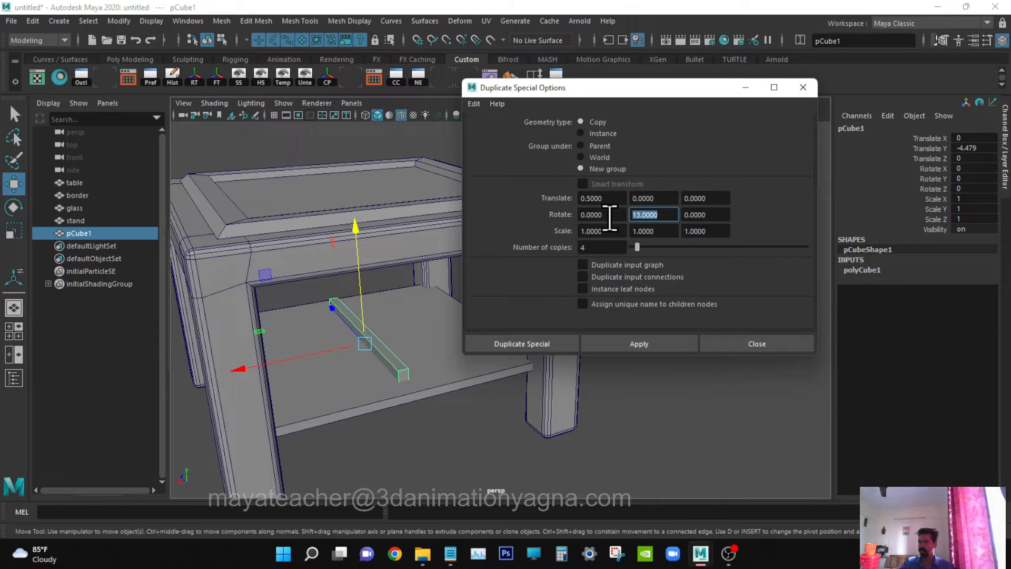
{"action": "type", "text": "0"}
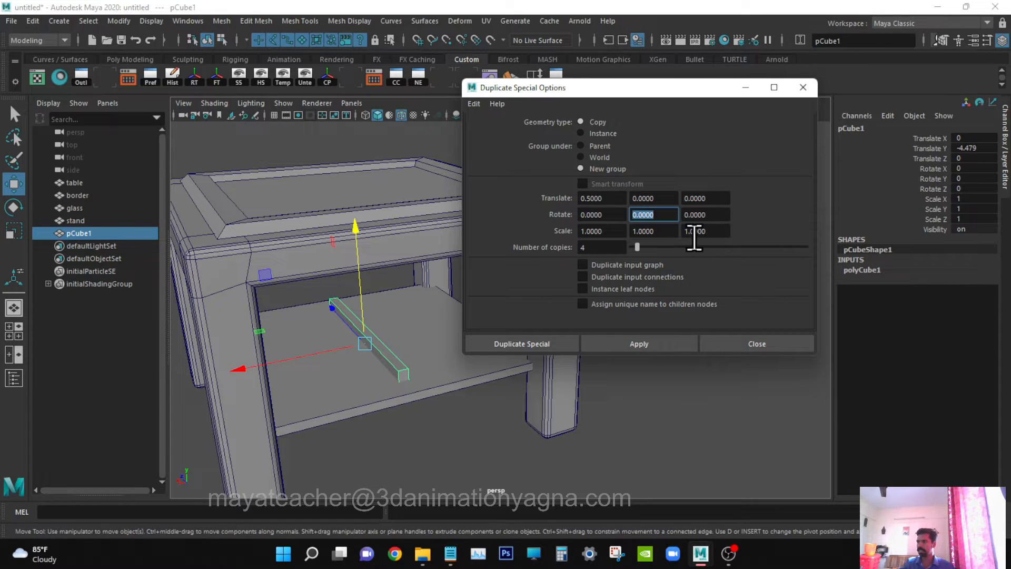
Try duplicating the bar four times at a Translate X offset of 0.5, and undo the copies.
{"action": "left_click", "coordinate": [541, 341]}
{"action": "left_click_drag", "start_coordinate": [409, 375], "coordinate": [447, 381], "text": "alt"}
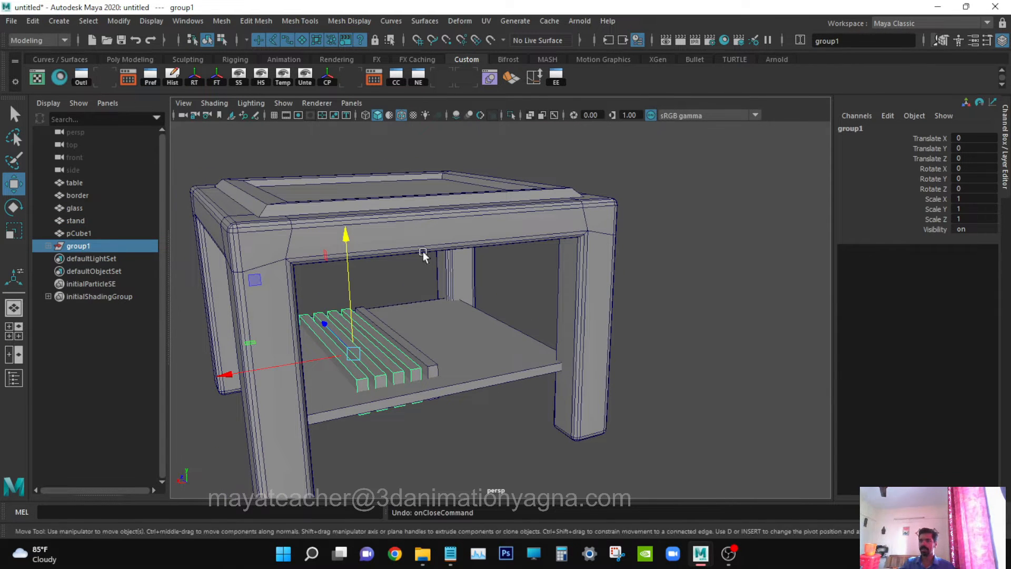
{"action": "left_click_drag", "start_coordinate": [422, 252], "coordinate": [446, 274], "text": "alt"}
{"action": "key", "text": "ctrl+z"}
Try Duplicate Special on the bar with a Translate X of 2, and undo the copies.
{"action": "left_click", "coordinate": [33, 20]}
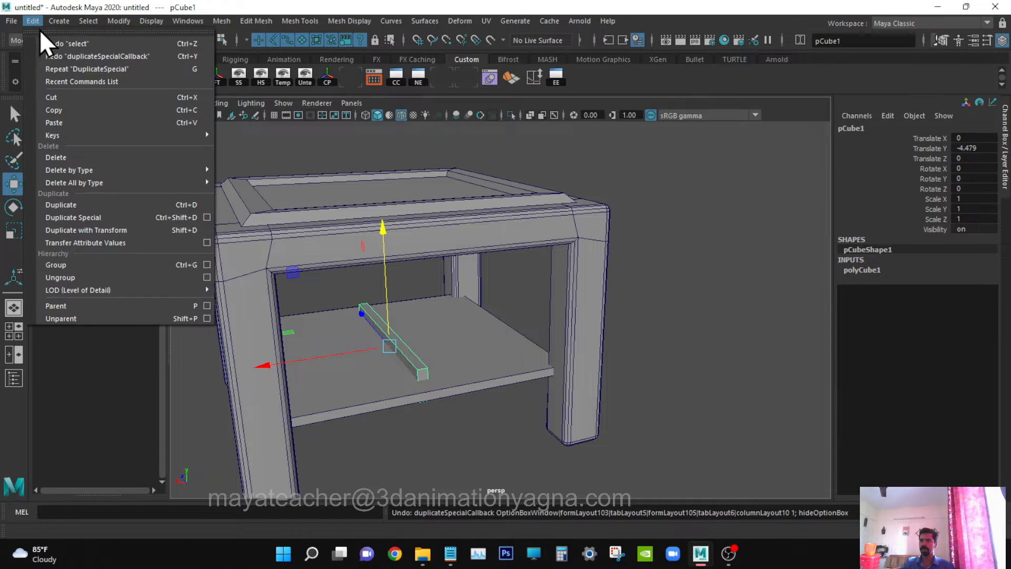
{"action": "left_click", "coordinate": [208, 219]}
{"action": "left_click_drag", "start_coordinate": [454, 361], "coordinate": [392, 400], "text": "alt"}
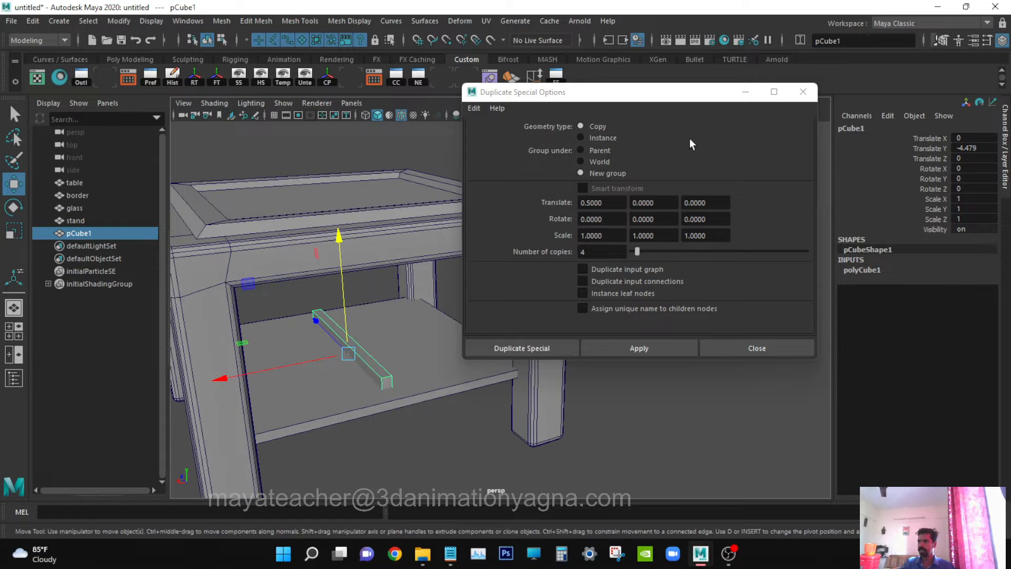
{"action": "left_click_drag", "start_coordinate": [644, 96], "coordinate": [747, 87]}
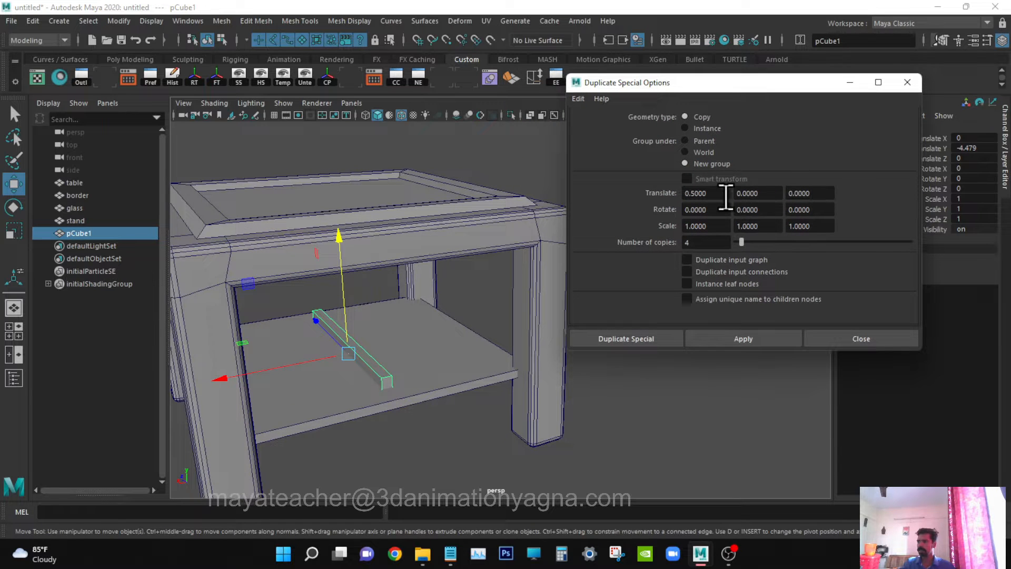
{"action": "left_click_drag", "start_coordinate": [724, 193], "coordinate": [683, 193]}
{"action": "type", "text": "2"}
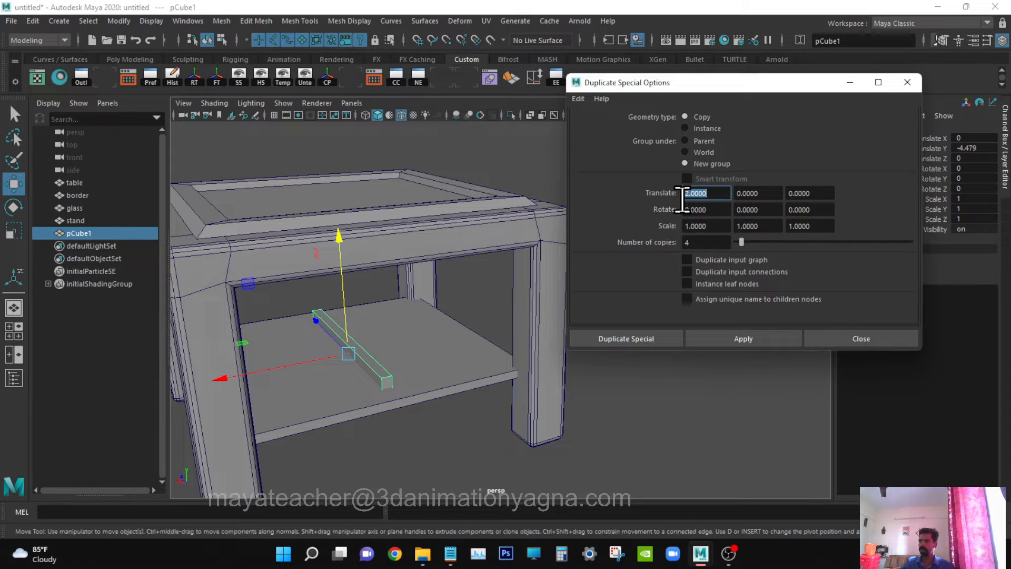
{"action": "left_click", "coordinate": [633, 337]}
{"action": "left_click_drag", "start_coordinate": [633, 338], "coordinate": [722, 319], "text": "alt"}
{"action": "left_click_drag", "start_coordinate": [421, 252], "coordinate": [483, 314], "text": "alt"}
{"action": "key", "text": "ctrl+z"}
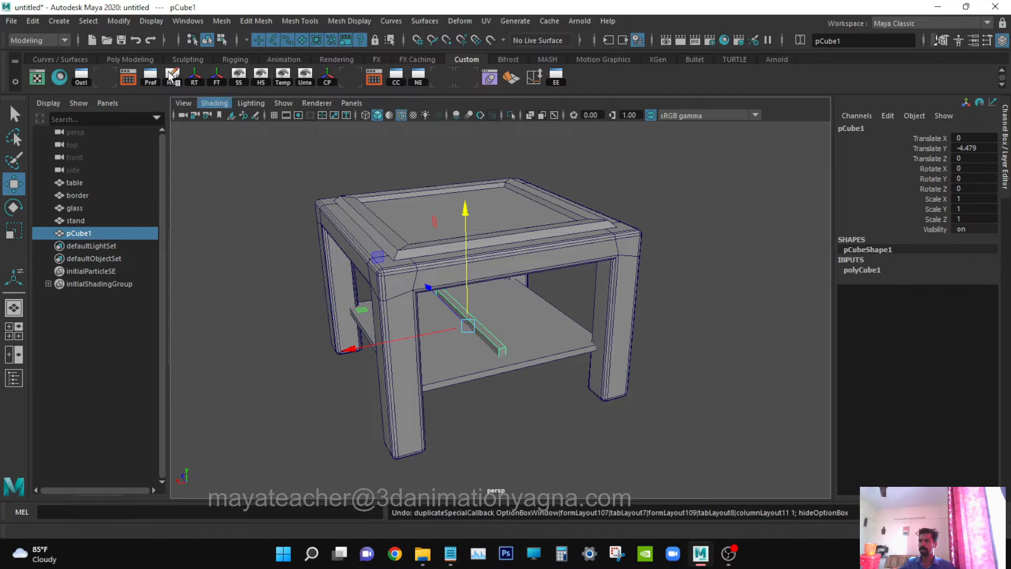
Make 4 copies of the thin bar in a new group with a Translate X offset of 1.5.
{"action": "left_click", "coordinate": [32, 21]}
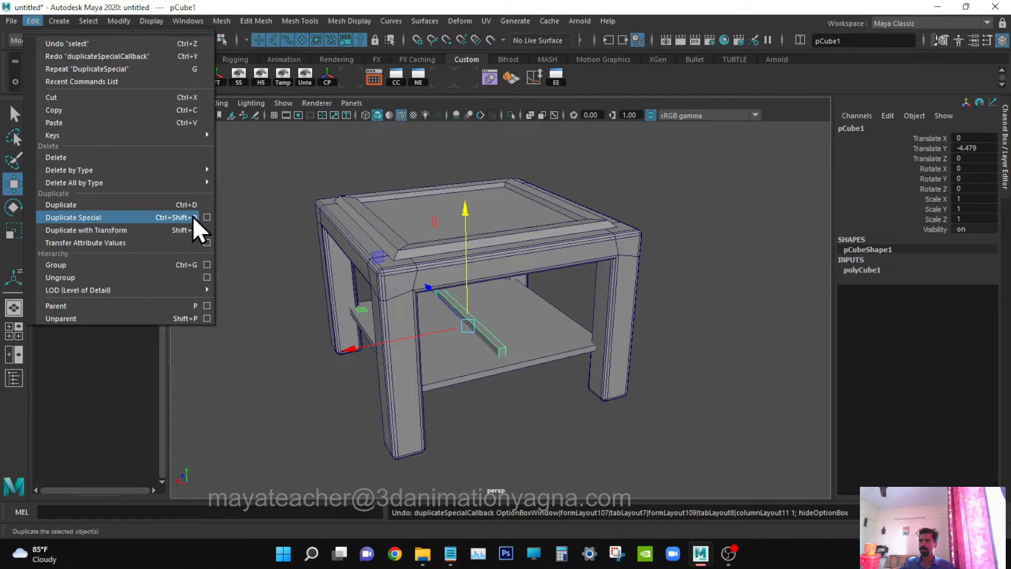
{"action": "left_click", "coordinate": [207, 217]}
{"action": "left_click_drag", "start_coordinate": [454, 240], "coordinate": [368, 243], "text": "alt"}
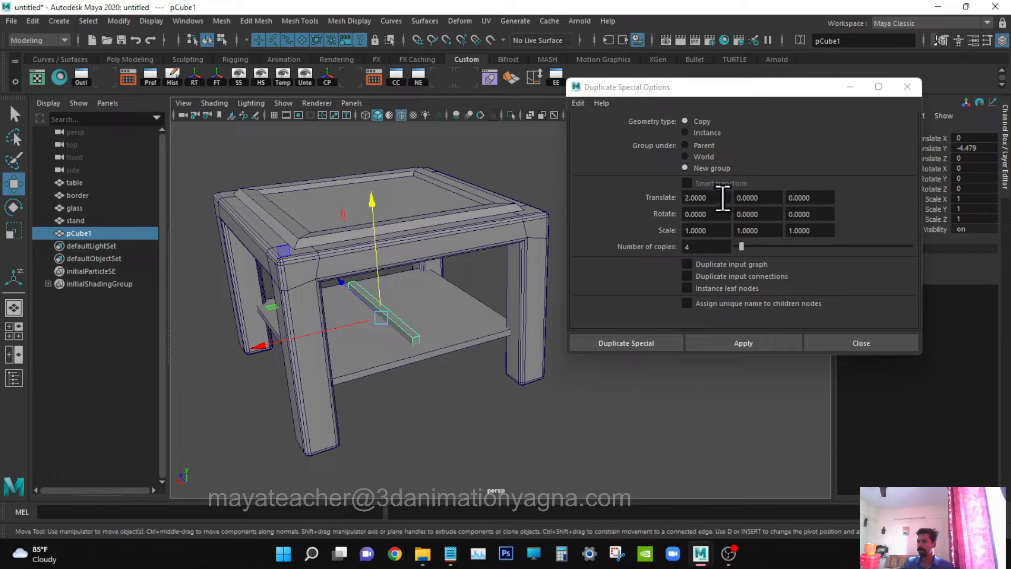
{"action": "double_click", "coordinate": [723, 198]}
{"action": "type", "text": "1.5"}
{"action": "key", "text": "Return"}
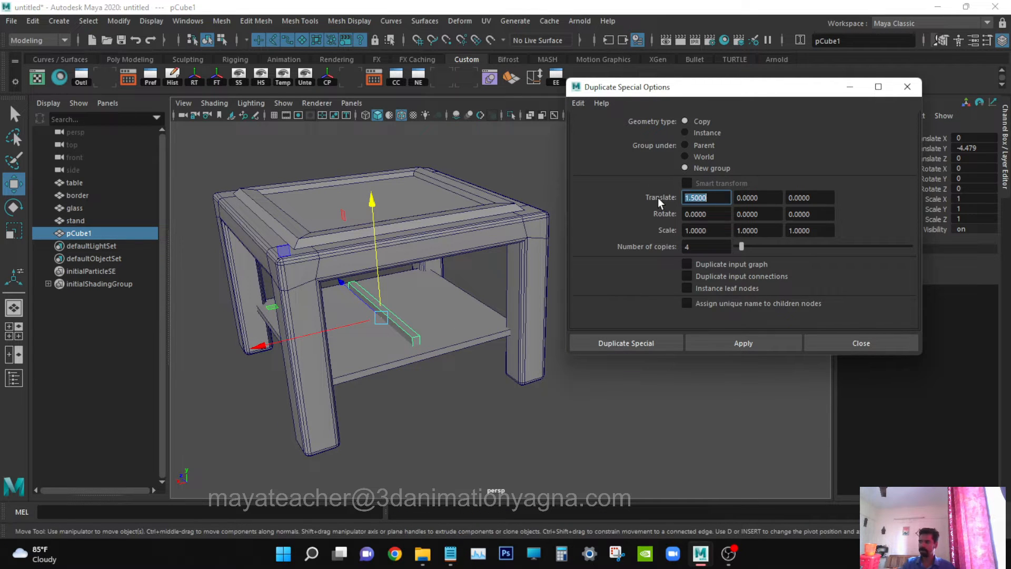
{"action": "left_click", "coordinate": [723, 348]}
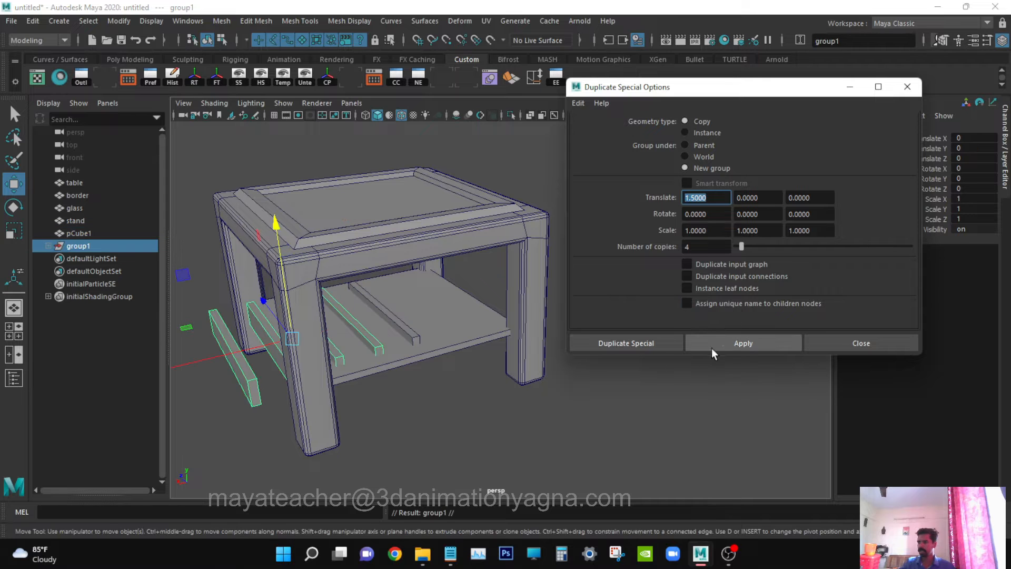
Parent the original bar, pCube1, into group1 with its copies and select the group.
{"action": "left_click_drag", "start_coordinate": [358, 352], "coordinate": [337, 349], "text": "alt"}
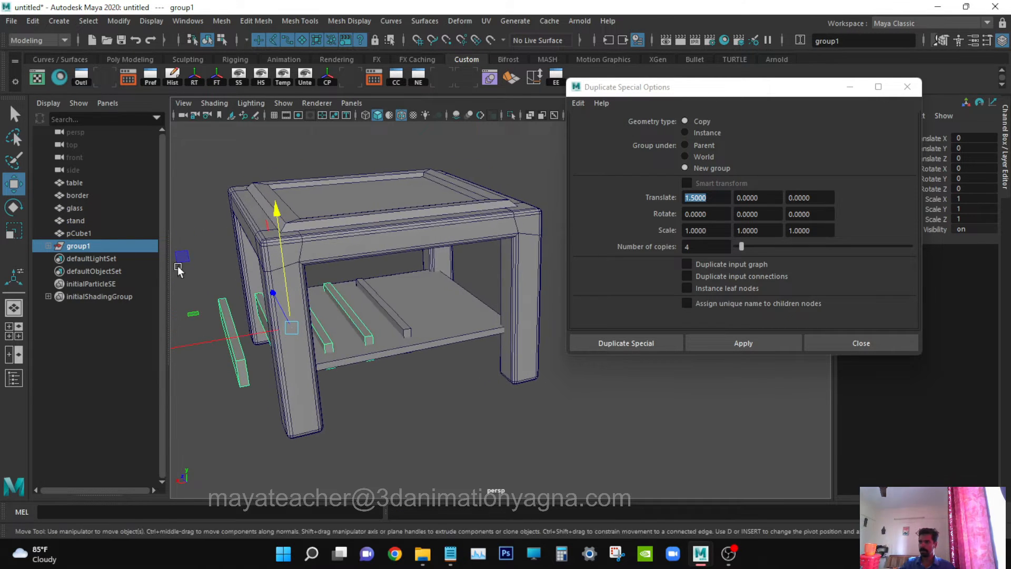
{"action": "left_click", "coordinate": [48, 246]}
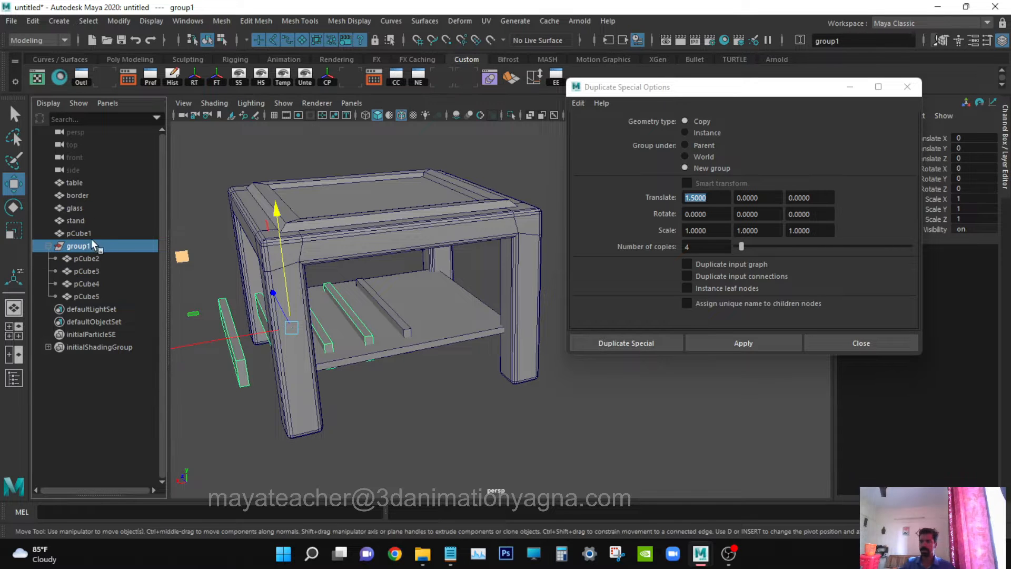
{"action": "left_click", "coordinate": [90, 233]}
{"action": "left_click_drag", "start_coordinate": [97, 235], "coordinate": [93, 245]}
{"action": "left_click", "coordinate": [87, 233]}
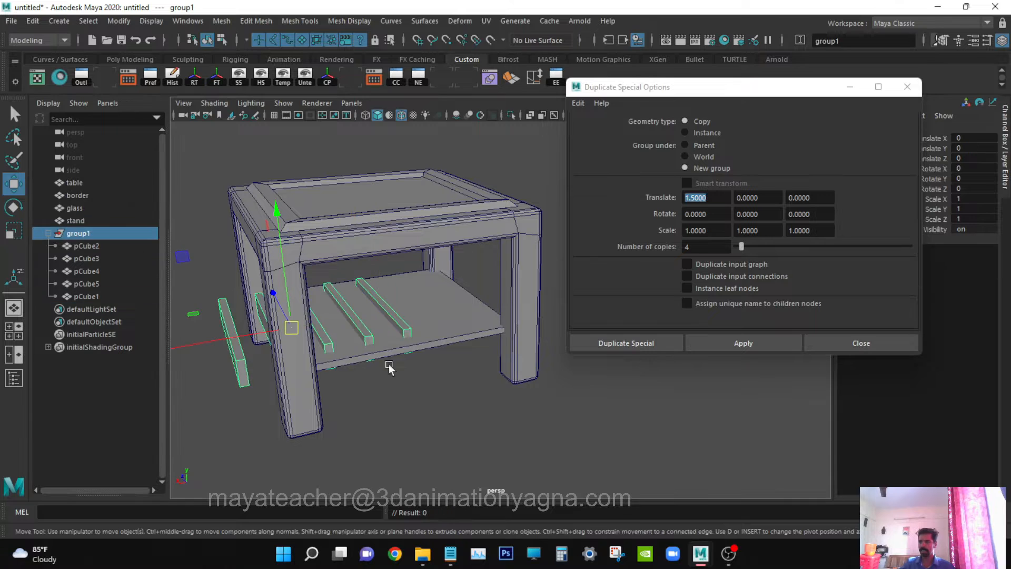
Move the bar group to a Translate X of about -3, centred on the shelf in the wireframe top view, and close the duplicate options.
{"action": "left_click_drag", "start_coordinate": [191, 344], "coordinate": [349, 366]}
{"action": "key", "text": "space"}
{"action": "middle_click_drag", "start_coordinate": [381, 358], "coordinate": [321, 385], "text": "alt"}
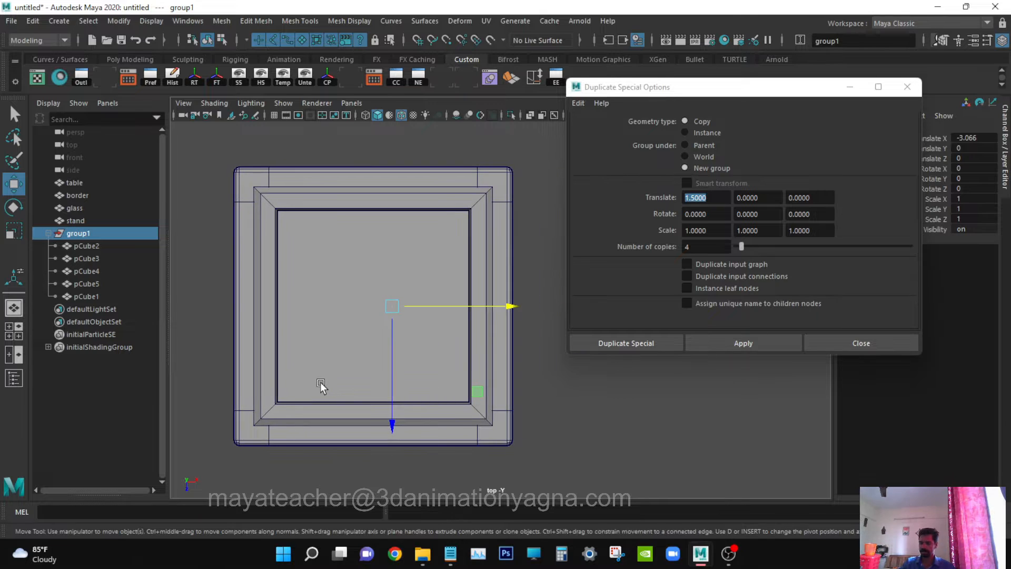
{"action": "key", "text": "4"}
{"action": "left_click_drag", "start_coordinate": [501, 305], "coordinate": [509, 307]}
{"action": "key", "text": "space"}
{"action": "left_click_drag", "start_coordinate": [435, 311], "coordinate": [489, 337]}
{"action": "left_click", "coordinate": [853, 346]}
Cut the five bars out of the stand shelf with a Boolean Difference, and display the model shaded.
{"action": "left_click_drag", "start_coordinate": [596, 340], "coordinate": [651, 366], "text": "alt"}
{"action": "key", "text": "q"}
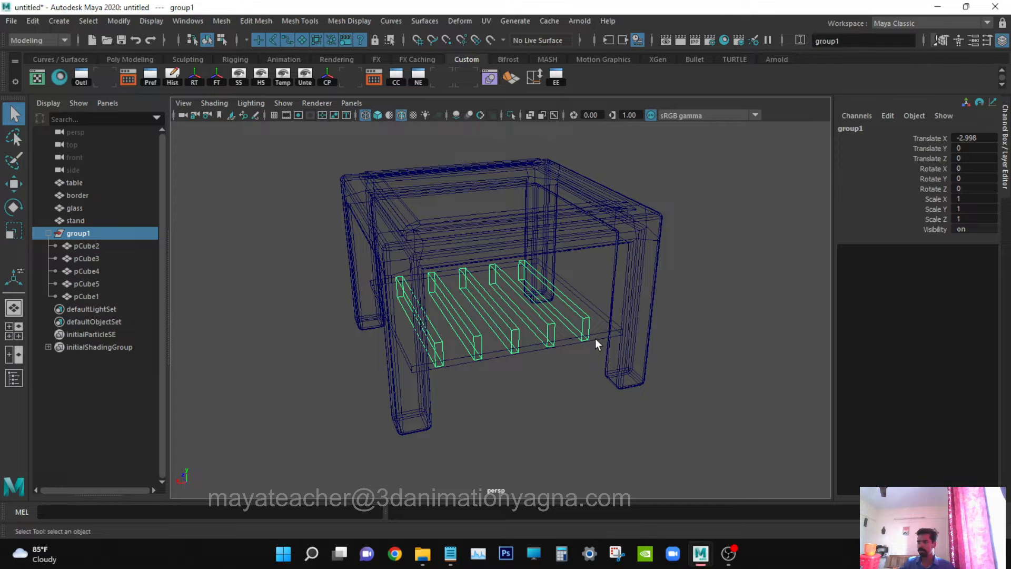
{"action": "left_click", "coordinate": [595, 342]}
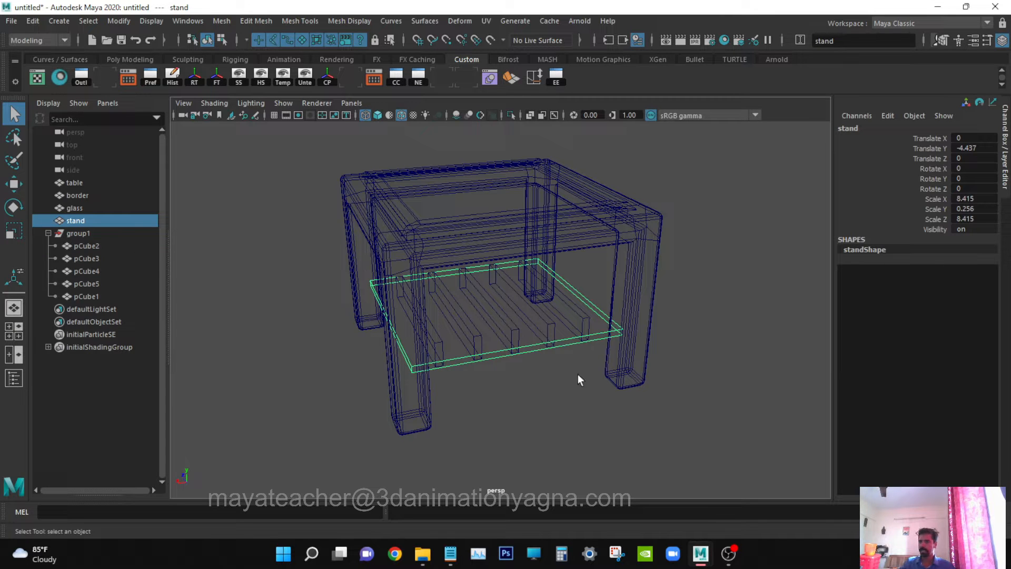
{"action": "left_click_drag", "start_coordinate": [579, 380], "coordinate": [598, 371], "text": "alt"}
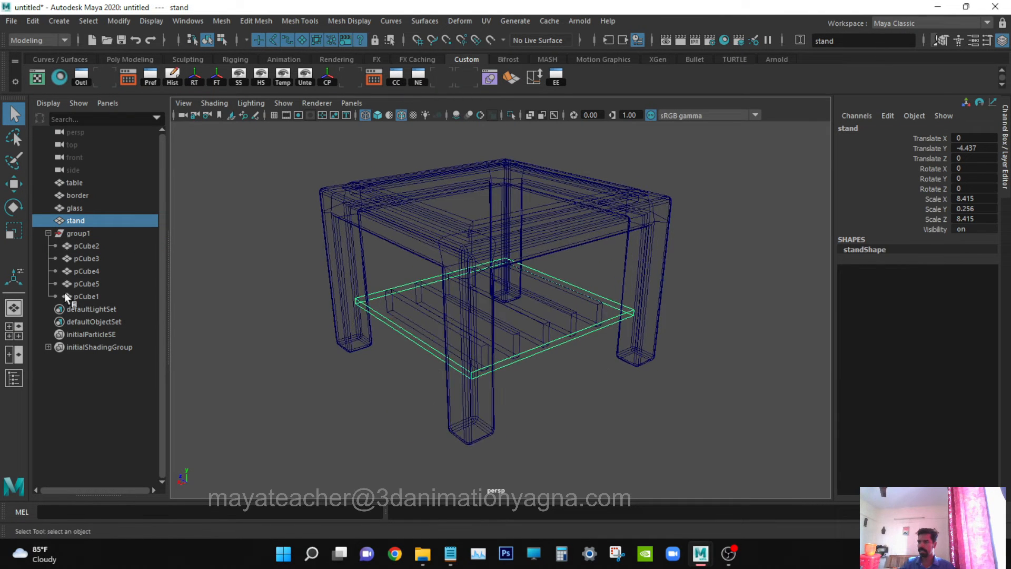
{"action": "left_click_drag", "start_coordinate": [91, 247], "coordinate": [97, 296], "text": "ctrl"}
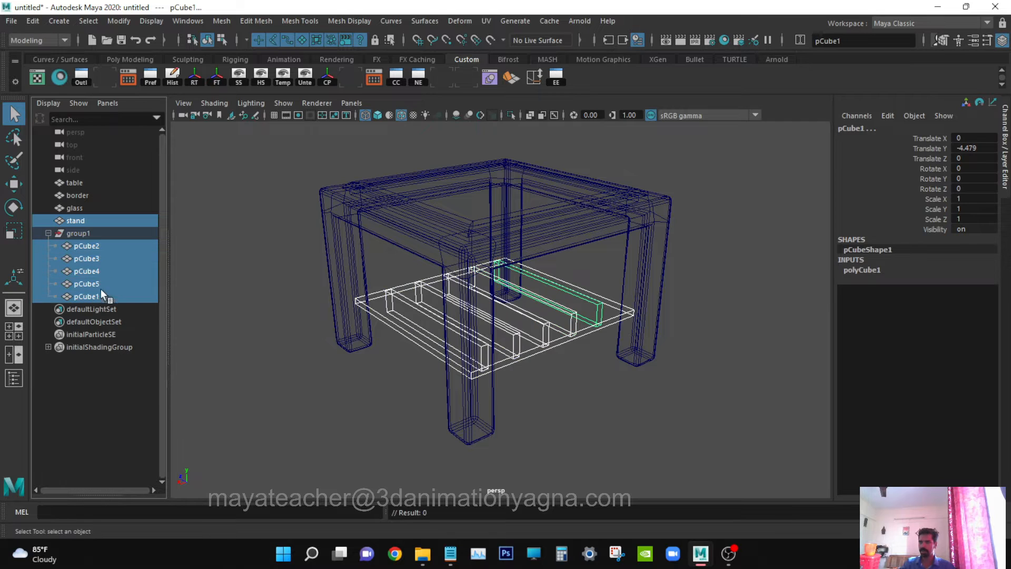
{"action": "left_click", "coordinate": [227, 23]}
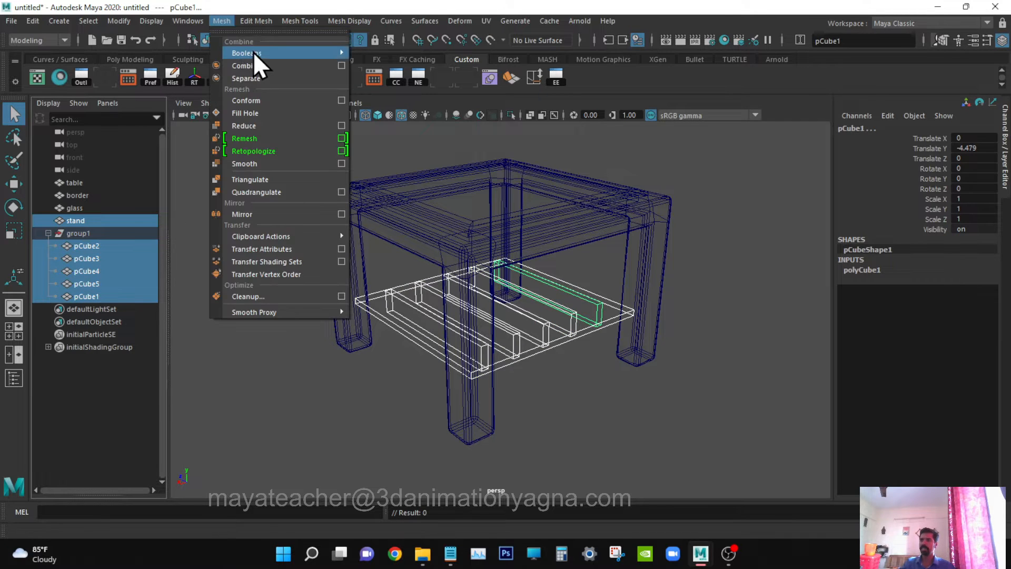
{"action": "mouse_move", "coordinate": [254, 52]}
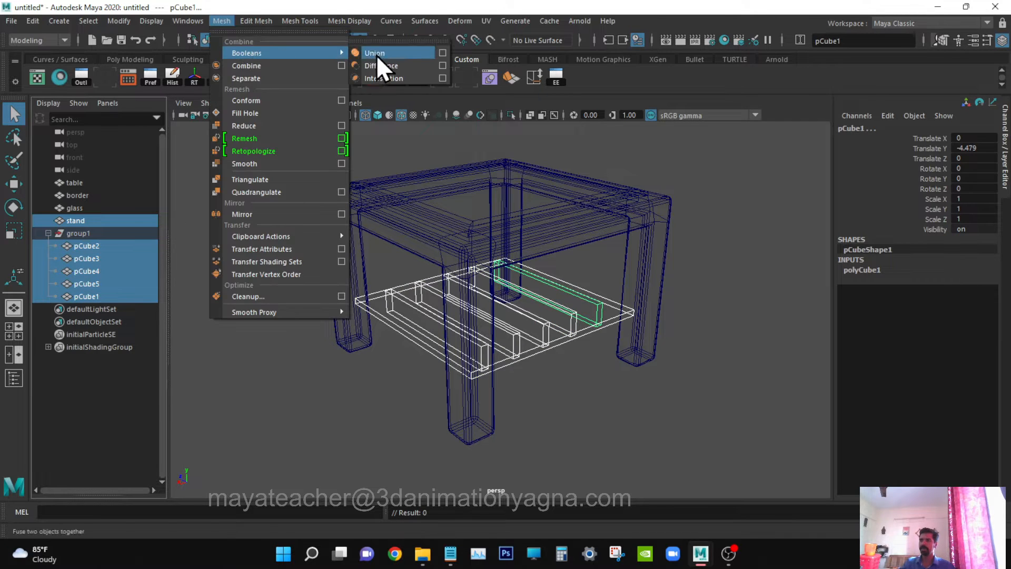
{"action": "left_click", "coordinate": [409, 65]}
{"action": "mouse_move", "coordinate": [619, 356]}
{"action": "left_mouse_down", "text": "alt"}
{"action": "mouse_move", "coordinate": [533, 366]}
{"action": "mouse_move", "coordinate": [567, 368]}
{"action": "left_mouse_up", "text": "alt"}
{"action": "key", "text": "5"}
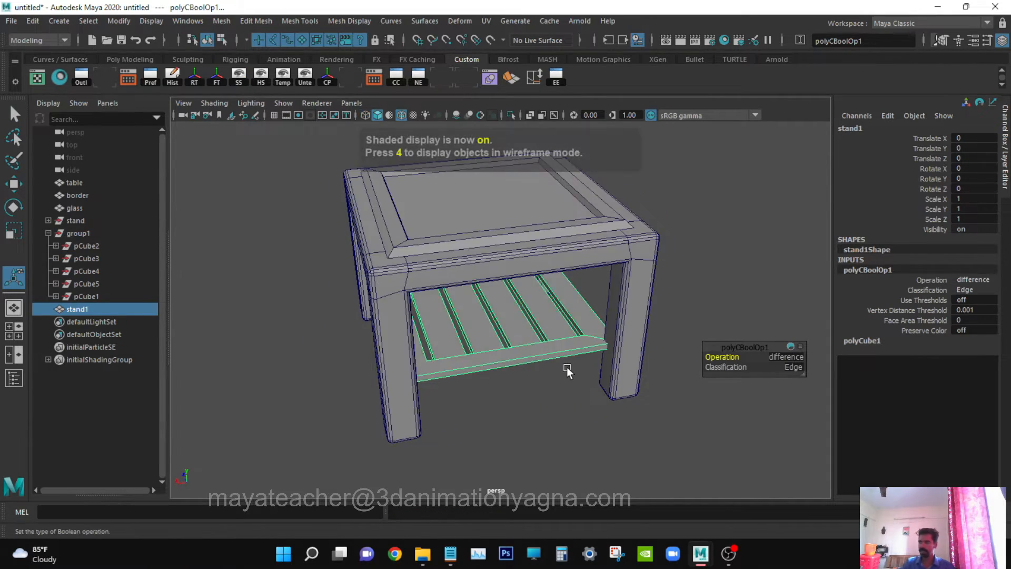
{"action": "left_click_drag", "start_coordinate": [440, 352], "coordinate": [443, 262], "text": "alt"}
Try remeshing the slotted shelf with the default Remesh settings, and undo it.
{"action": "key", "text": "w"}
{"action": "left_click", "coordinate": [224, 21]}
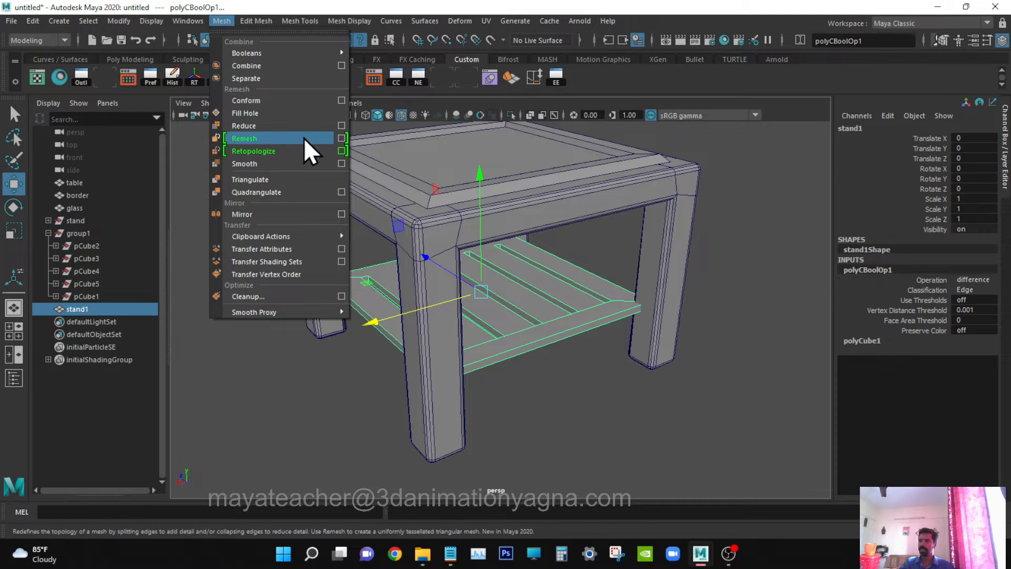
{"action": "left_click", "coordinate": [342, 138]}
{"action": "middle_click_drag", "start_coordinate": [528, 349], "coordinate": [480, 342], "text": "alt"}
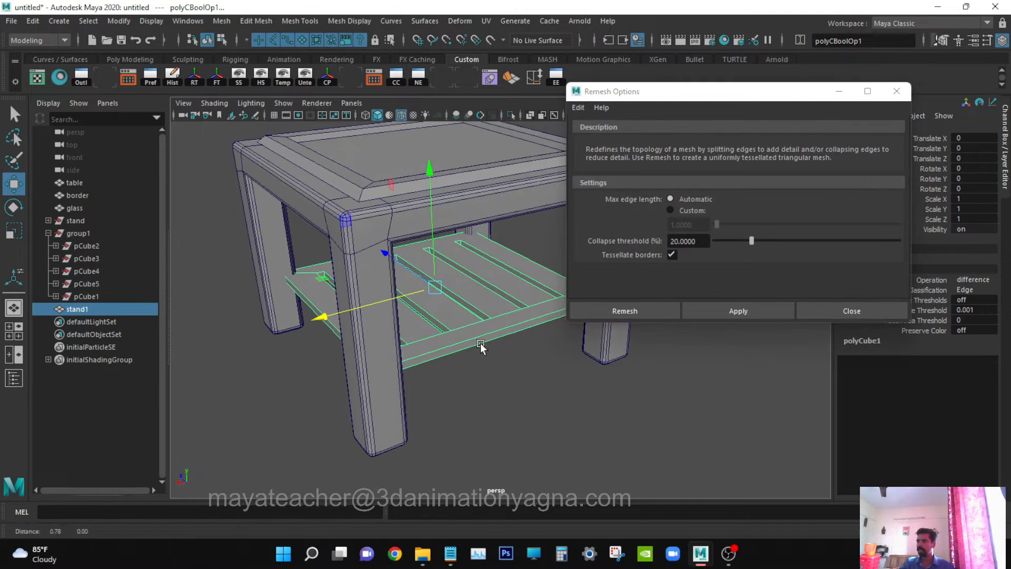
{"action": "left_click", "coordinate": [579, 108]}
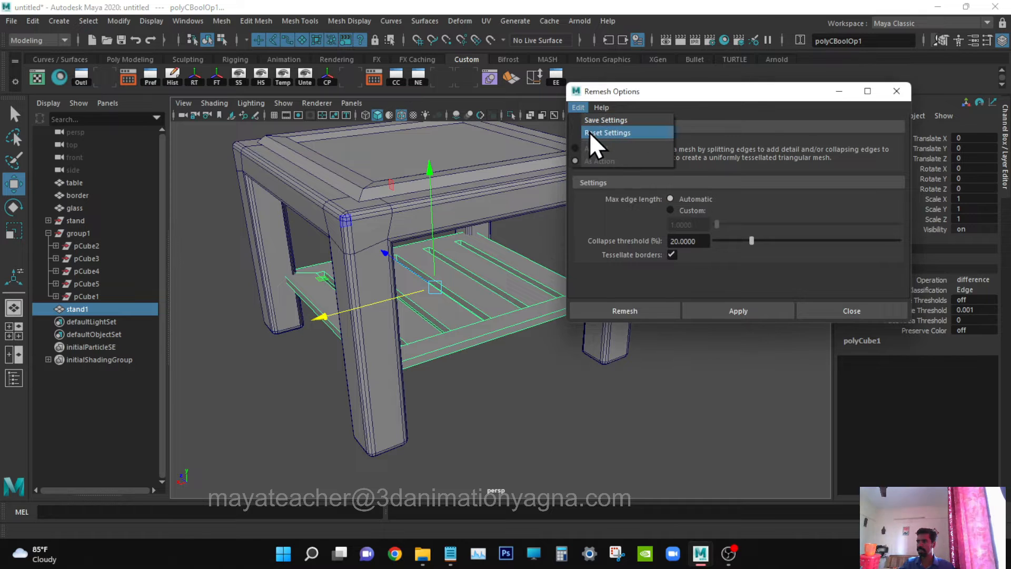
{"action": "left_click", "coordinate": [589, 131]}
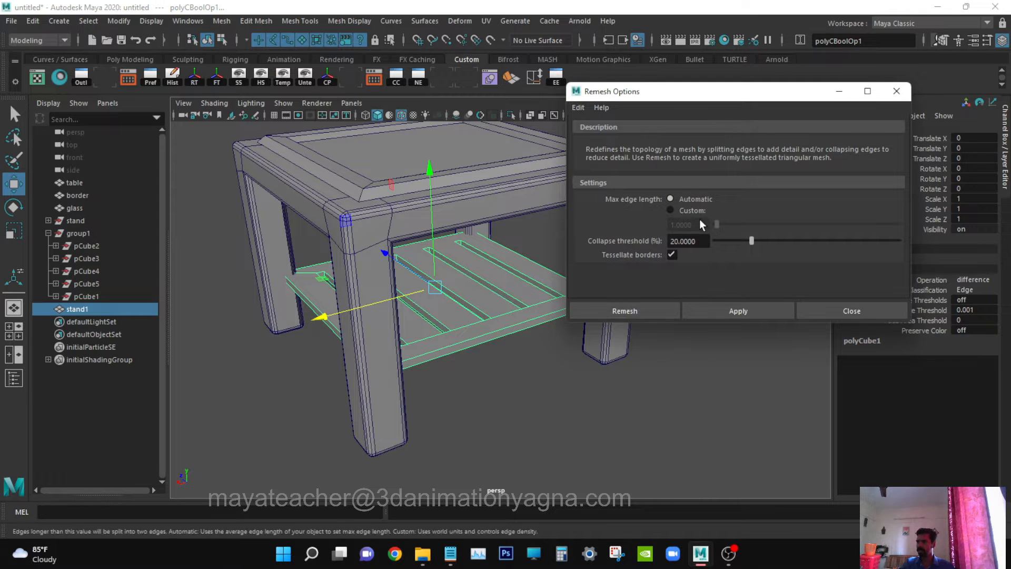
{"action": "left_click", "coordinate": [624, 311]}
{"action": "left_click_drag", "start_coordinate": [576, 333], "coordinate": [552, 332], "text": "alt"}
{"action": "key", "text": "ctrl+z"}
Retopologize the slotted shelf with Preserve hard edges enabled and a target face count of 1000.
{"action": "left_click", "coordinate": [222, 21]}
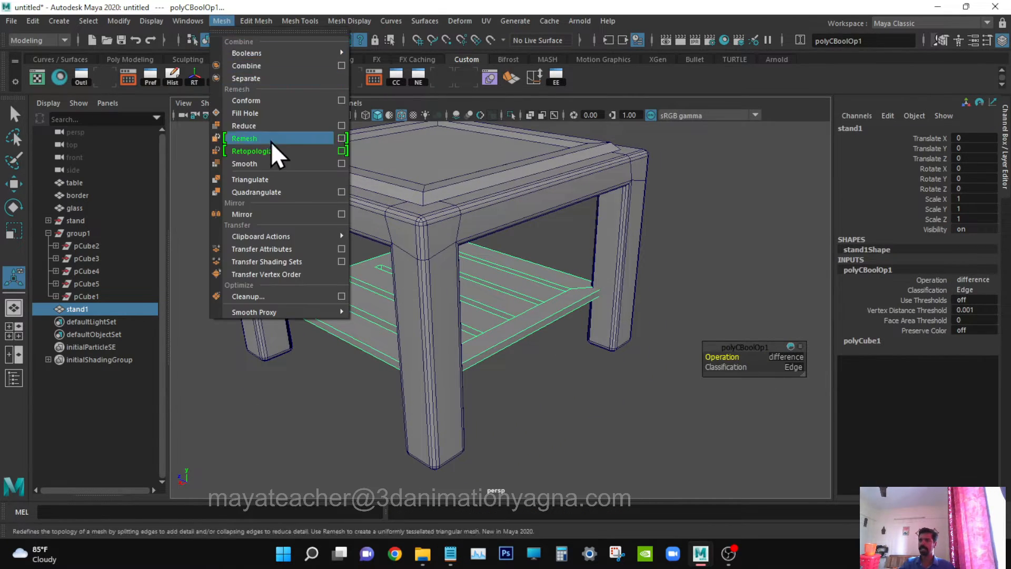
{"action": "left_click", "coordinate": [341, 151]}
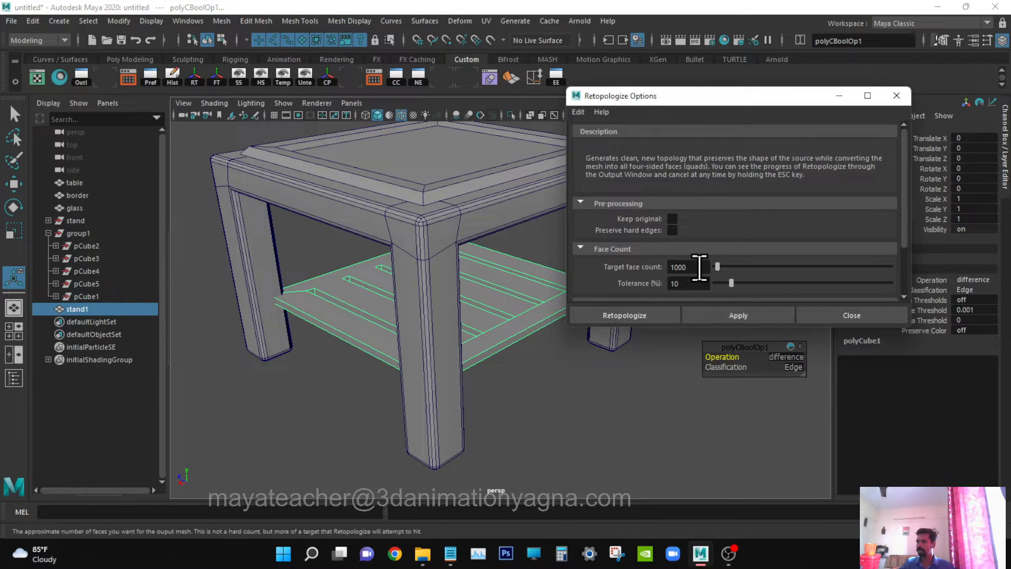
{"action": "left_click", "coordinate": [673, 230]}
{"action": "left_click_drag", "start_coordinate": [488, 356], "coordinate": [455, 364], "text": "alt"}
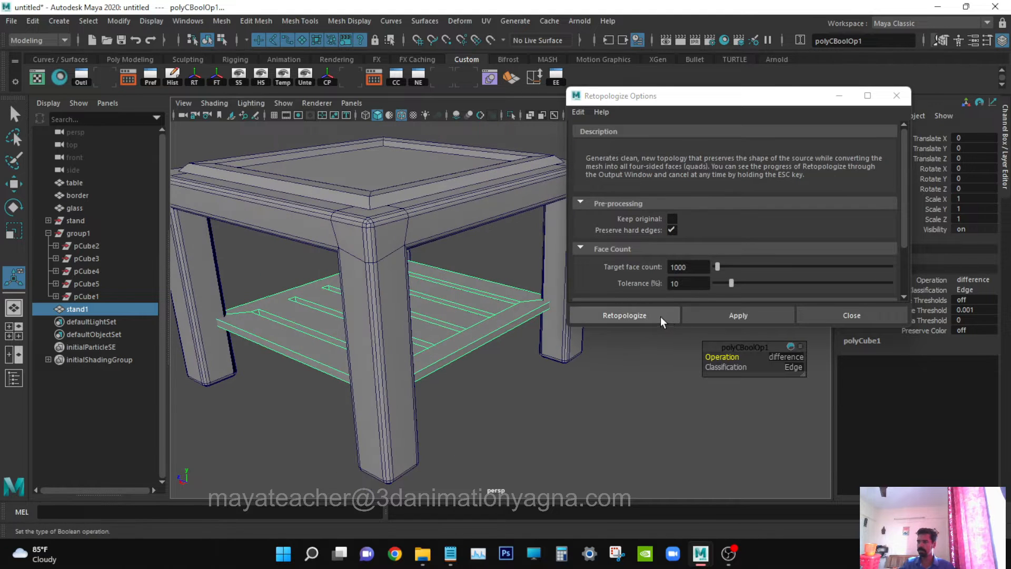
{"action": "left_click", "coordinate": [659, 316]}
{"action": "mouse_move", "coordinate": [493, 412]}
{"action": "left_mouse_down", "text": "alt"}
{"action": "mouse_move", "coordinate": [428, 429]}
{"action": "mouse_move", "coordinate": [488, 412]}
{"action": "left_mouse_up", "text": "alt"}
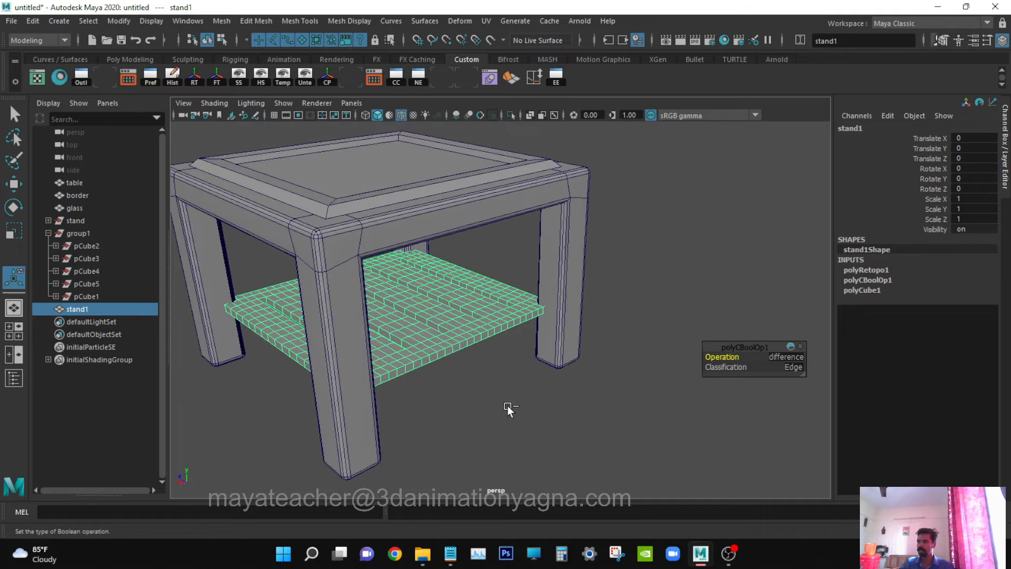
Set the retopology Target Face Count of the slotted shelf to 100.
{"action": "left_click", "coordinate": [892, 270]}
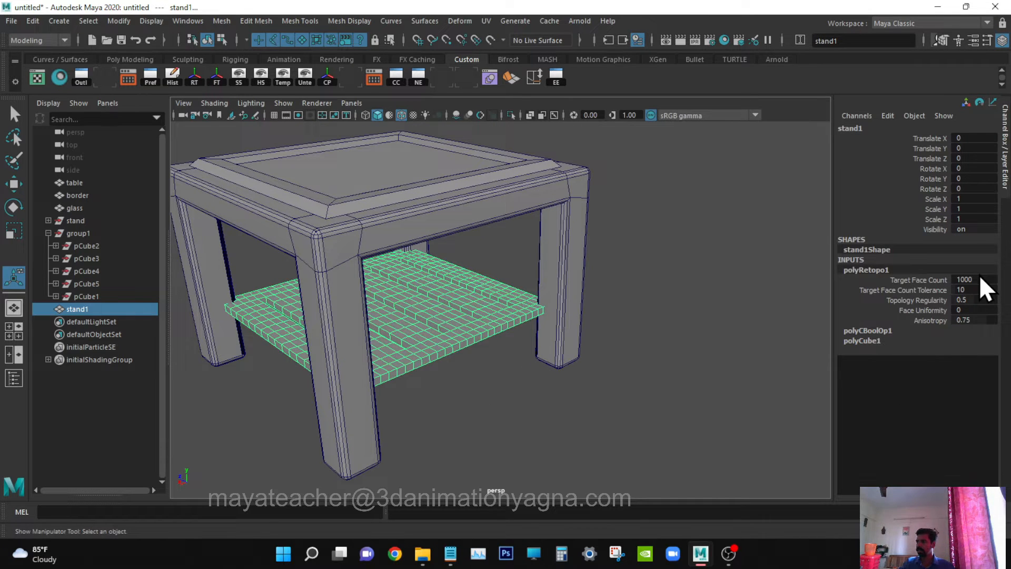
{"action": "double_click", "coordinate": [980, 279]}
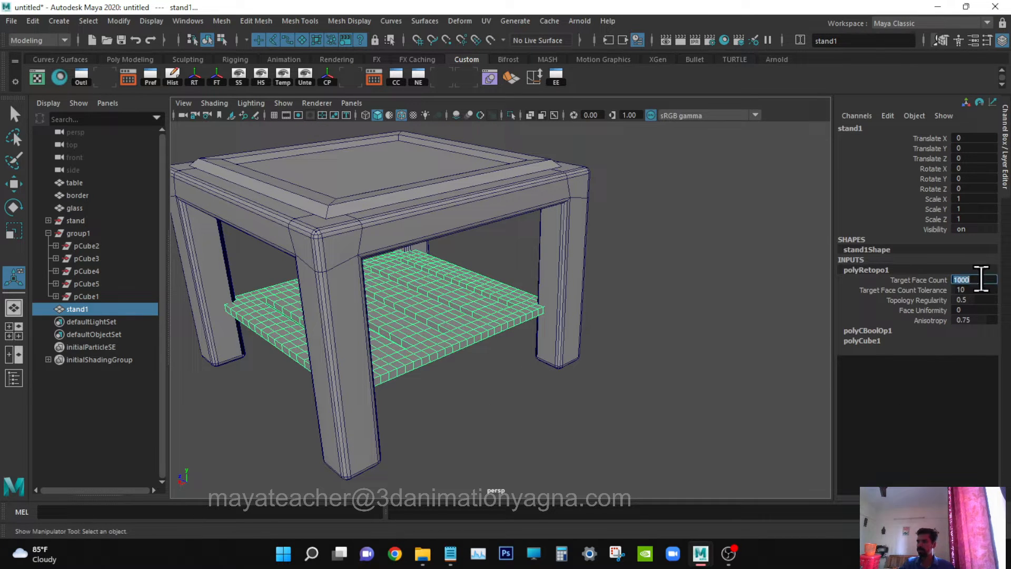
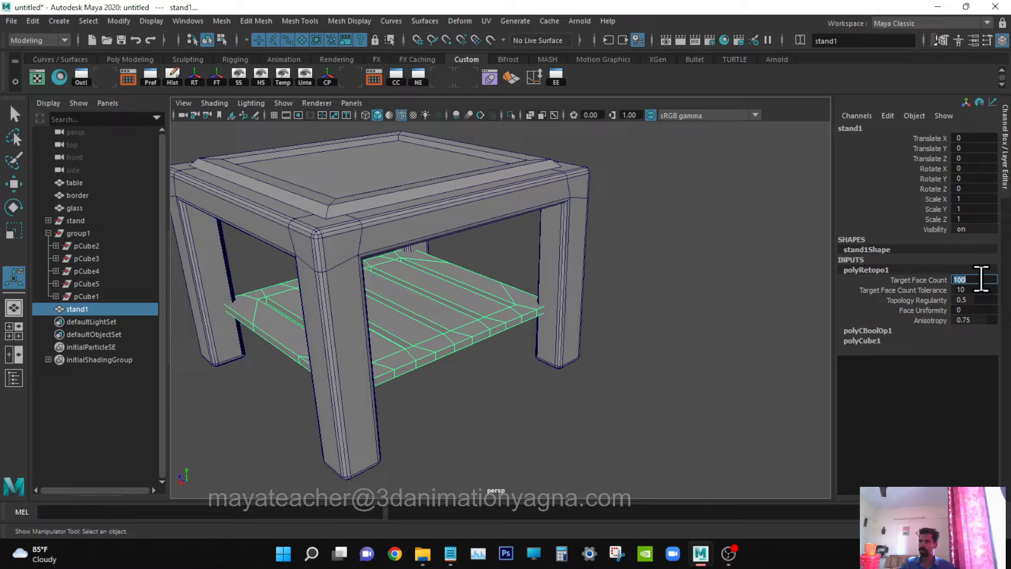
{"action": "mouse_move", "coordinate": [543, 387]}
{"action": "left_mouse_down", "text": "alt"}
{"action": "mouse_move", "coordinate": [476, 397]}
{"action": "mouse_move", "coordinate": [508, 375]}
{"action": "mouse_move", "coordinate": [561, 367]}
{"action": "mouse_move", "coordinate": [590, 384]}
{"action": "mouse_move", "coordinate": [497, 389]}
{"action": "mouse_move", "coordinate": [542, 384]}
{"action": "mouse_move", "coordinate": [532, 375]}
{"action": "left_mouse_up", "text": "alt"}
{"action": "mouse_move", "coordinate": [437, 247]}
{"action": "left_mouse_down", "text": "alt"}
{"action": "mouse_move", "coordinate": [511, 292]}
{"action": "mouse_move", "coordinate": [453, 293]}
{"action": "left_mouse_up", "text": "alt"}
Show the shelf in a full-screen wireframe top view and turn off the in-view messages.
{"action": "key", "text": "space"}
{"action": "key", "text": "f"}
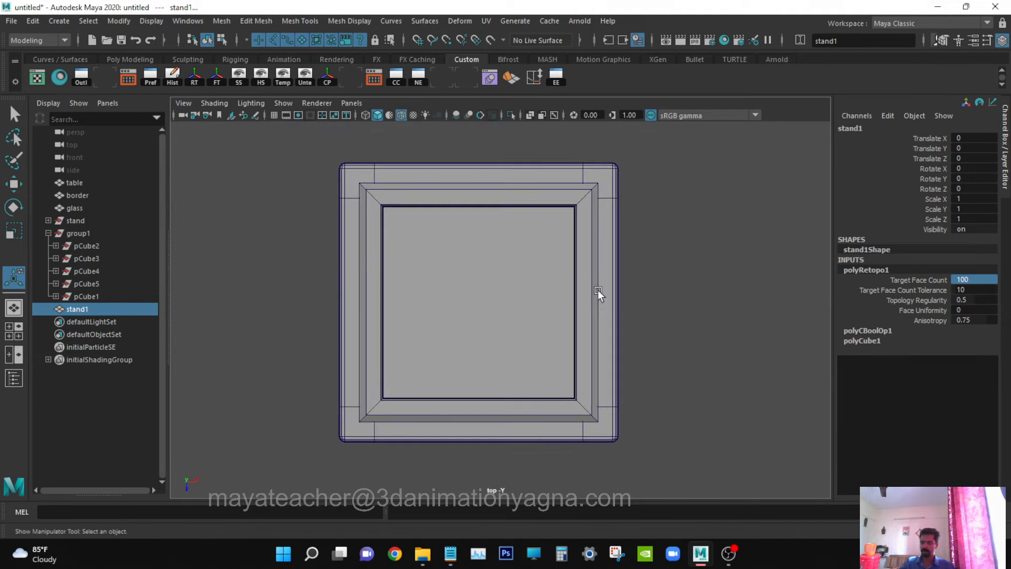
{"action": "key", "text": "4"}
{"action": "scroll", "coordinate": [632, 292], "scroll_direction": "up", "scroll_amount": 3}
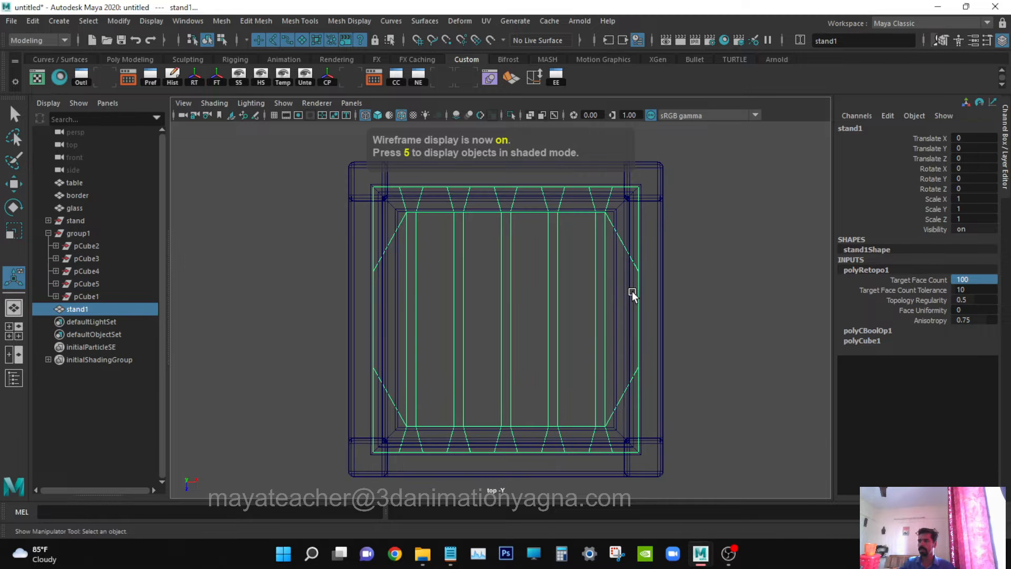
{"action": "key", "text": "ctrl+space"}
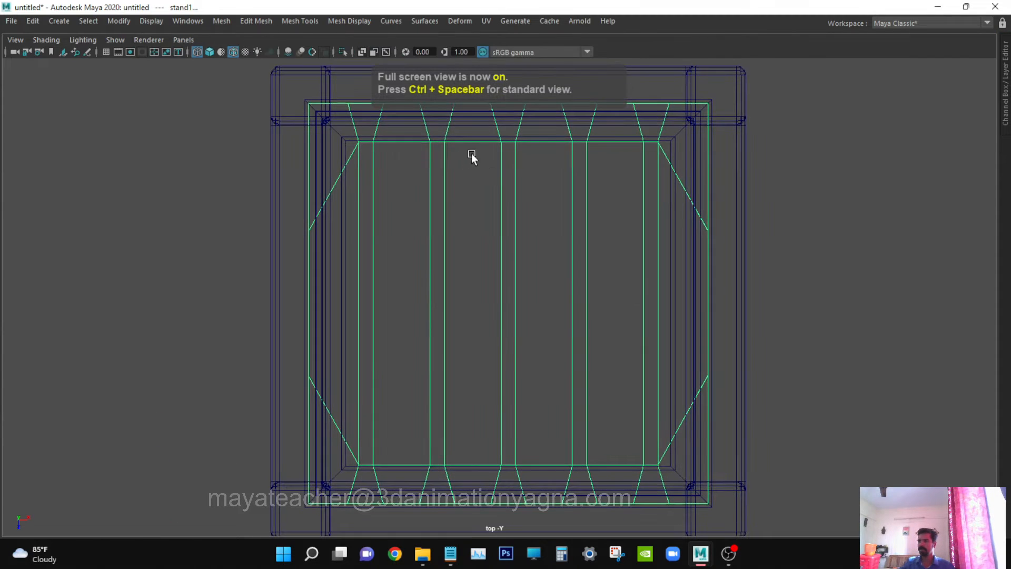
{"action": "key", "text": "space"}
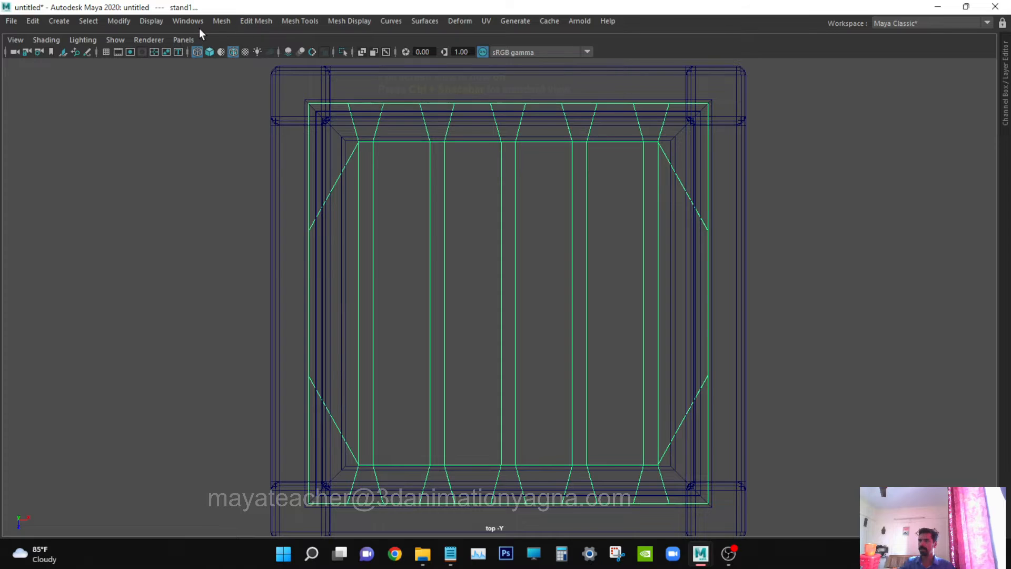
{"action": "left_click", "coordinate": [152, 21]}
{"action": "mouse_move", "coordinate": [198, 64]}
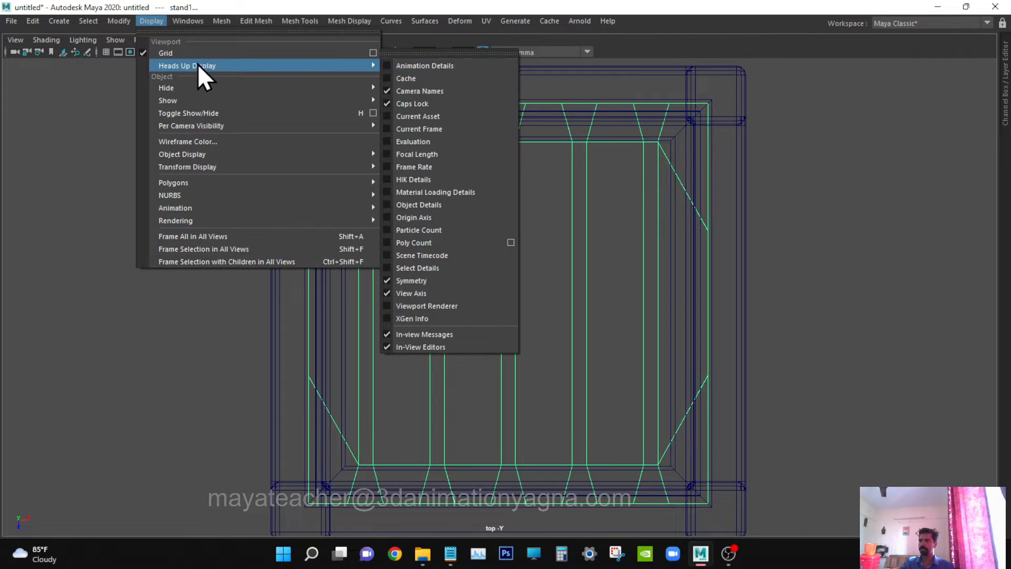
{"action": "left_click", "coordinate": [419, 329]}
Move the shelf's upper side-edge vertices up level with the slots' upper ends and flatten that vertex row into a straight line.
{"action": "right_click_drag", "start_coordinate": [445, 166], "coordinate": [385, 161]}
{"action": "left_click_drag", "start_coordinate": [283, 206], "coordinate": [312, 447]}
{"action": "left_click_drag", "start_coordinate": [697, 214], "coordinate": [758, 396], "text": "shift"}
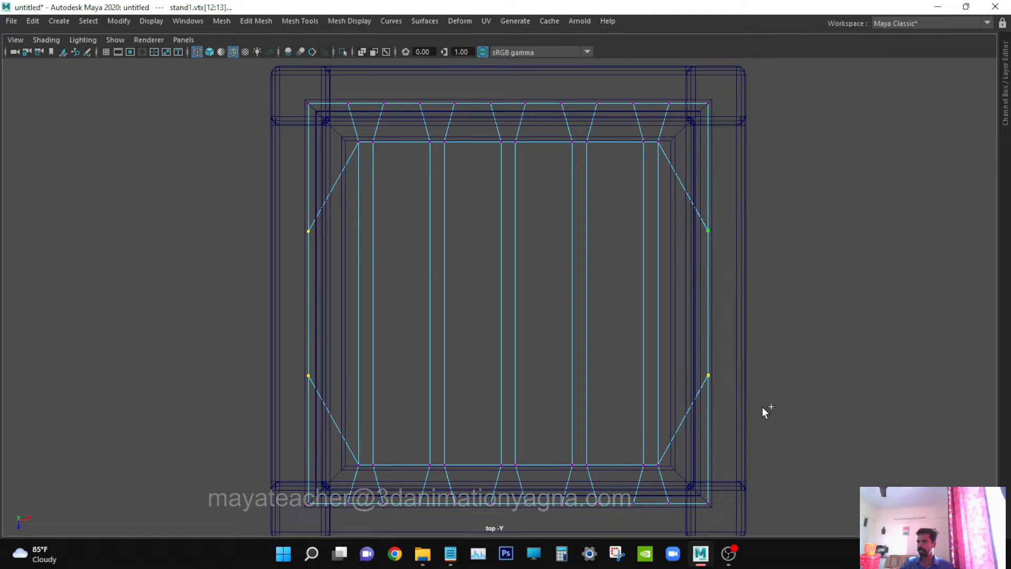
{"action": "left_click_drag", "start_coordinate": [274, 199], "coordinate": [826, 248]}
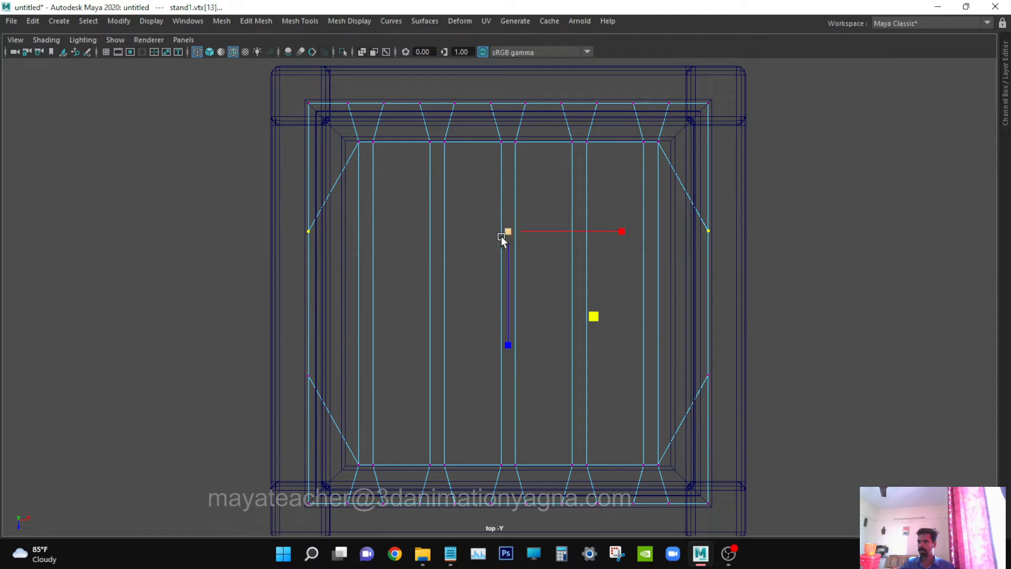
{"action": "key", "text": "w"}
{"action": "left_click_drag", "start_coordinate": [510, 312], "coordinate": [518, 217]}
{"action": "left_click_drag", "start_coordinate": [244, 123], "coordinate": [806, 167]}
{"action": "left_click_drag", "start_coordinate": [516, 97], "coordinate": [529, 40]}
Move the shelf's lower side-edge vertices down level with the slots' lower ends and flatten that vertex row into a straight line.
{"action": "left_click_drag", "start_coordinate": [294, 352], "coordinate": [703, 461]}
{"action": "left_click_drag", "start_coordinate": [507, 529], "coordinate": [437, 399]}
{"action": "left_click_drag", "start_coordinate": [270, 351], "coordinate": [874, 419]}
{"action": "left_click_drag", "start_coordinate": [511, 515], "coordinate": [500, 536]}
{"action": "left_click_drag", "start_coordinate": [274, 425], "coordinate": [853, 477]}
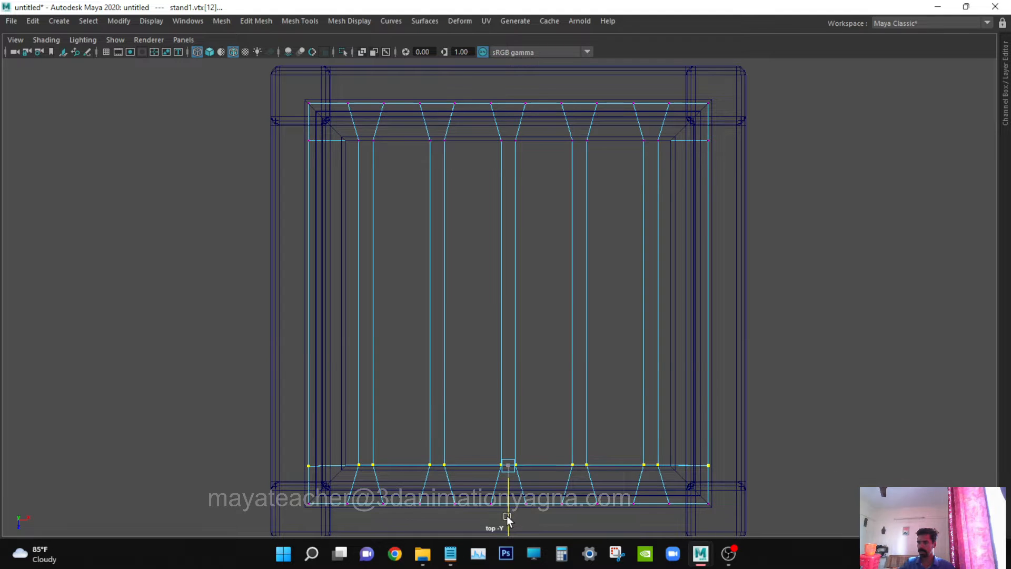
{"action": "left_click_drag", "start_coordinate": [507, 523], "coordinate": [522, 384]}
{"action": "key", "text": "ctrl+z"}
{"action": "key", "text": "r"}
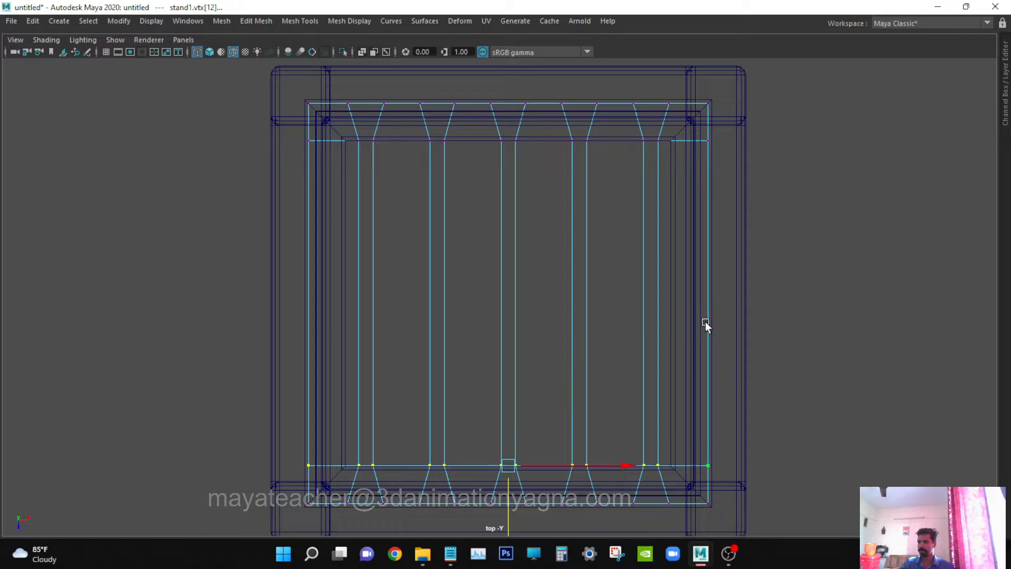
Straighten the two vertex columns along the leftmost slot by scaling each one flat in X.
{"action": "key", "text": "q"}
{"action": "left_click_drag", "start_coordinate": [343, 93], "coordinate": [364, 524]}
{"action": "key", "text": "r"}
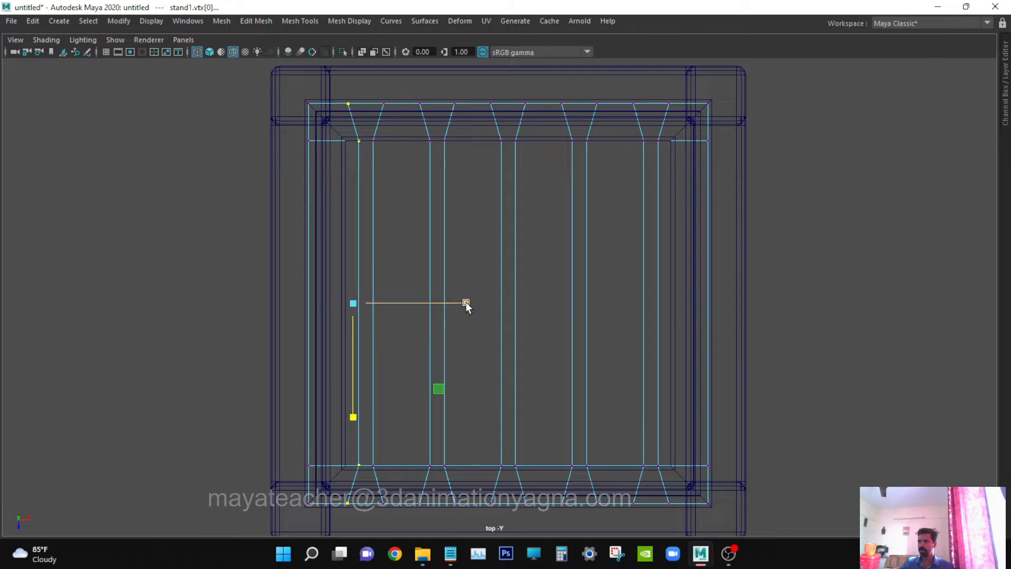
{"action": "left_click_drag", "start_coordinate": [466, 301], "coordinate": [354, 303]}
{"action": "left_click_drag", "start_coordinate": [371, 84], "coordinate": [404, 528]}
{"action": "key", "text": "ctrl+z"}
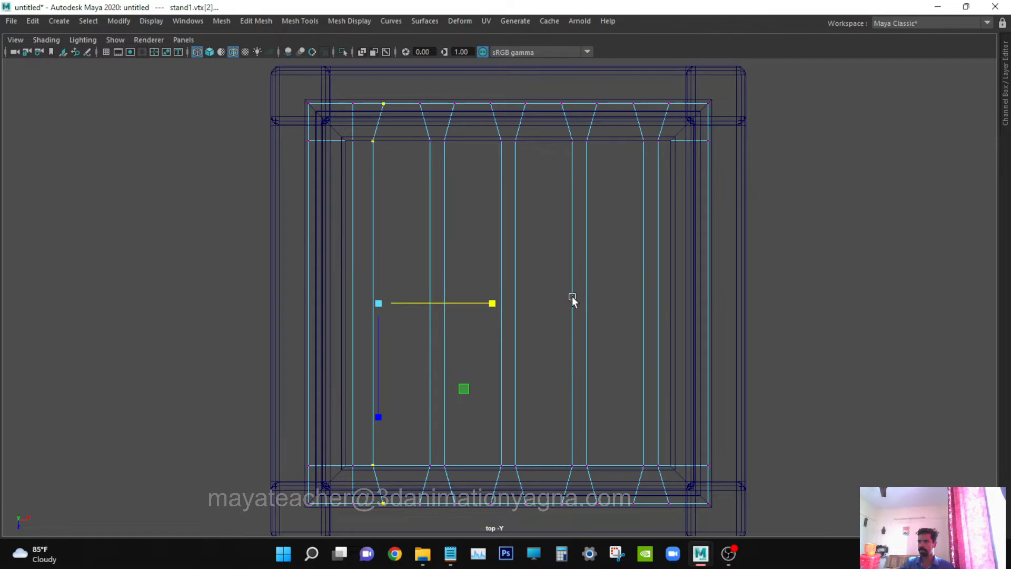
{"action": "left_click_drag", "start_coordinate": [493, 303], "coordinate": [163, 303]}
{"action": "key", "text": "q"}
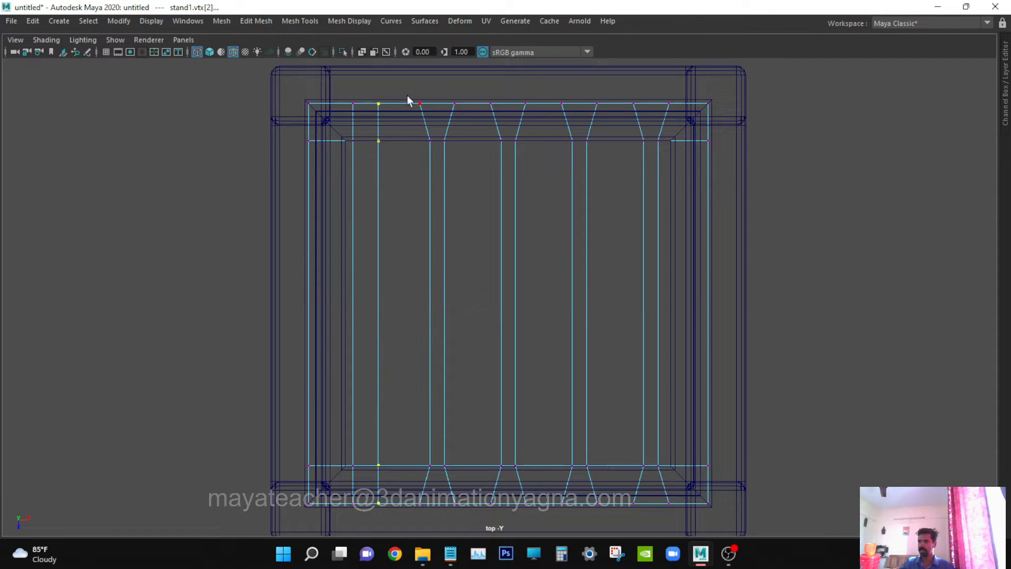
Flatten both vertex columns bordering the second slot from the left in X so their edges run straight.
{"action": "left_click_drag", "start_coordinate": [395, 85], "coordinate": [434, 510]}
{"action": "key", "text": "r"}
{"action": "left_click_drag", "start_coordinate": [537, 303], "coordinate": [232, 309]}
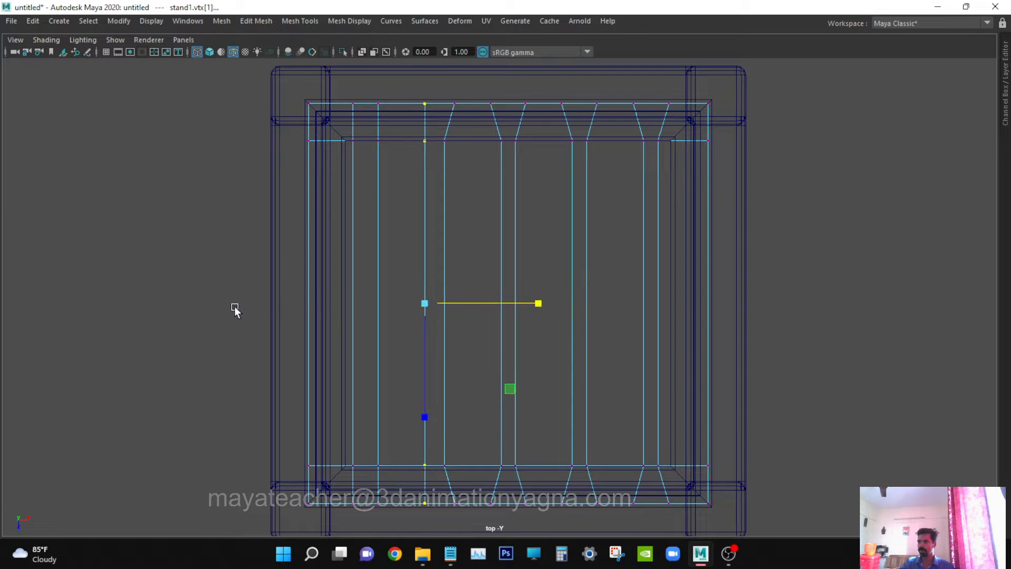
{"action": "key", "text": "q"}
{"action": "left_click_drag", "start_coordinate": [433, 82], "coordinate": [472, 558]}
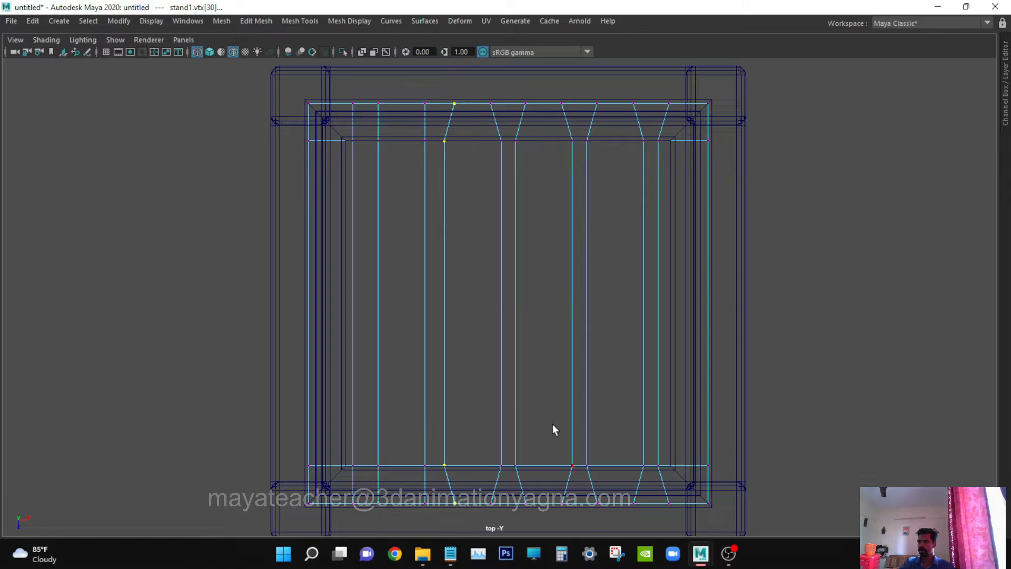
{"action": "key", "text": "r"}
{"action": "left_click_drag", "start_coordinate": [564, 303], "coordinate": [551, 305]}
{"action": "key", "text": "q"}
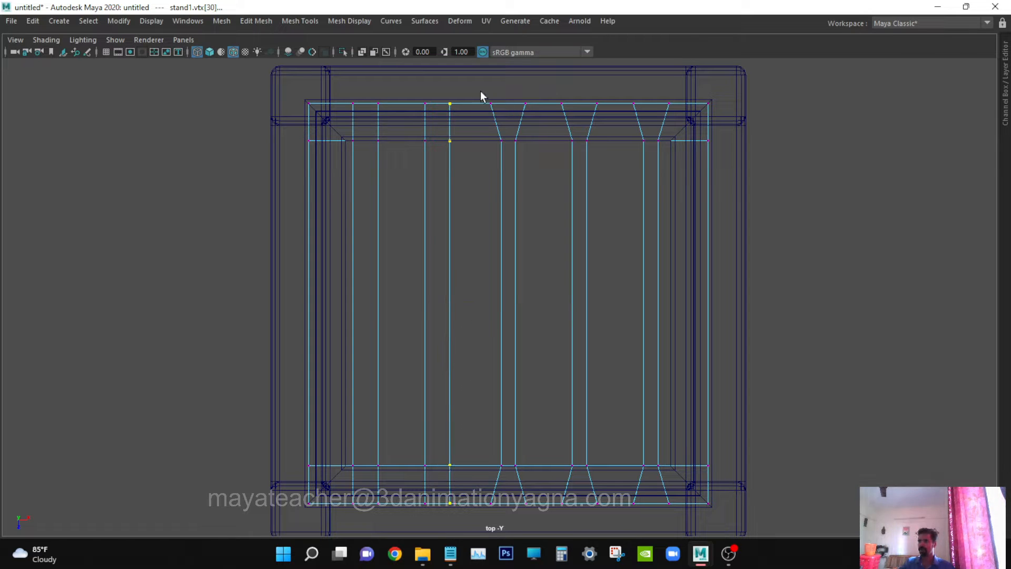
Scale the two vertex columns of the middle slot flat in X to straighten its side edges.
{"action": "left_click_drag", "start_coordinate": [473, 89], "coordinate": [513, 559]}
{"action": "key", "text": "r"}
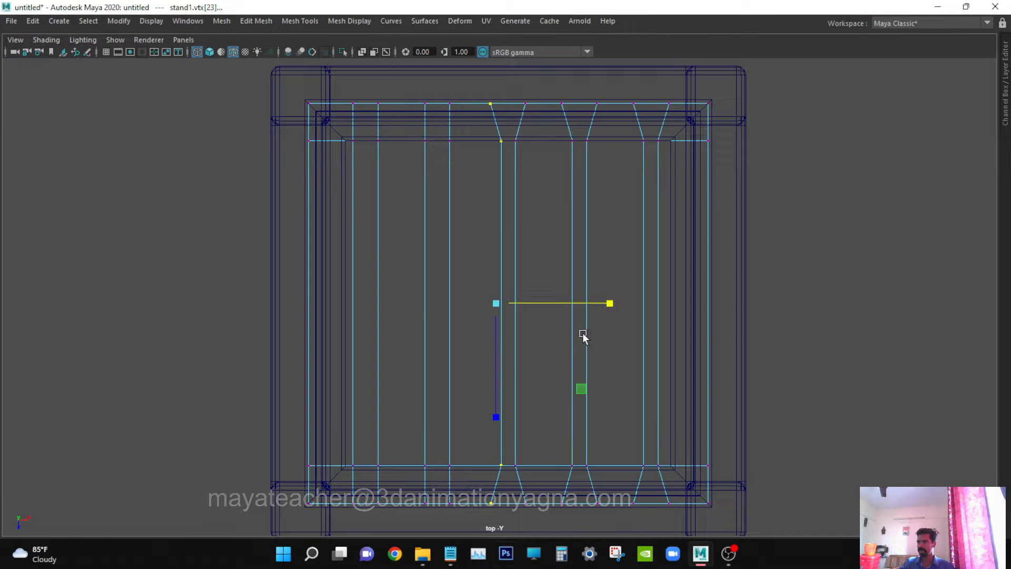
{"action": "left_click_drag", "start_coordinate": [610, 302], "coordinate": [548, 305]}
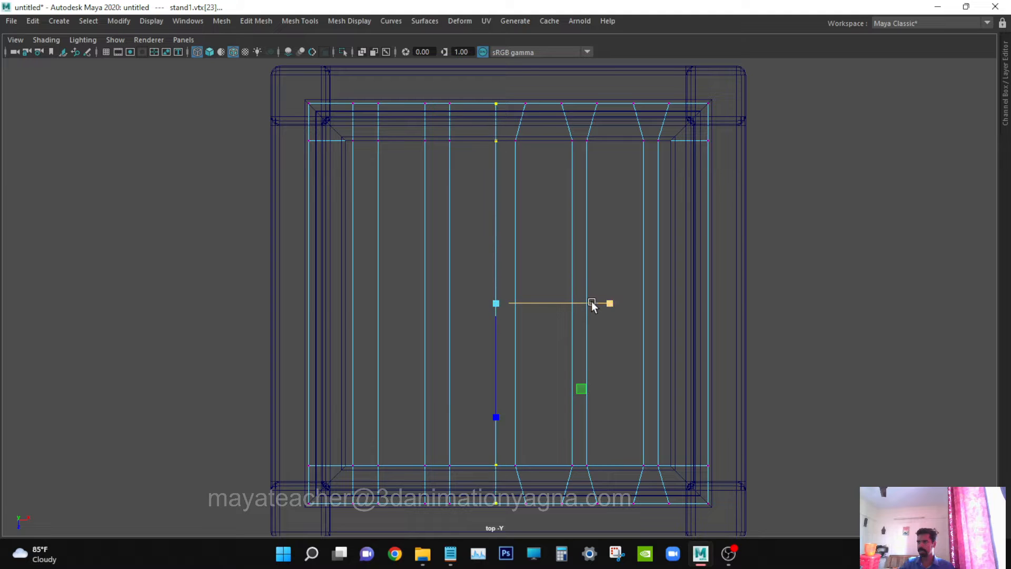
{"action": "key", "text": "w"}
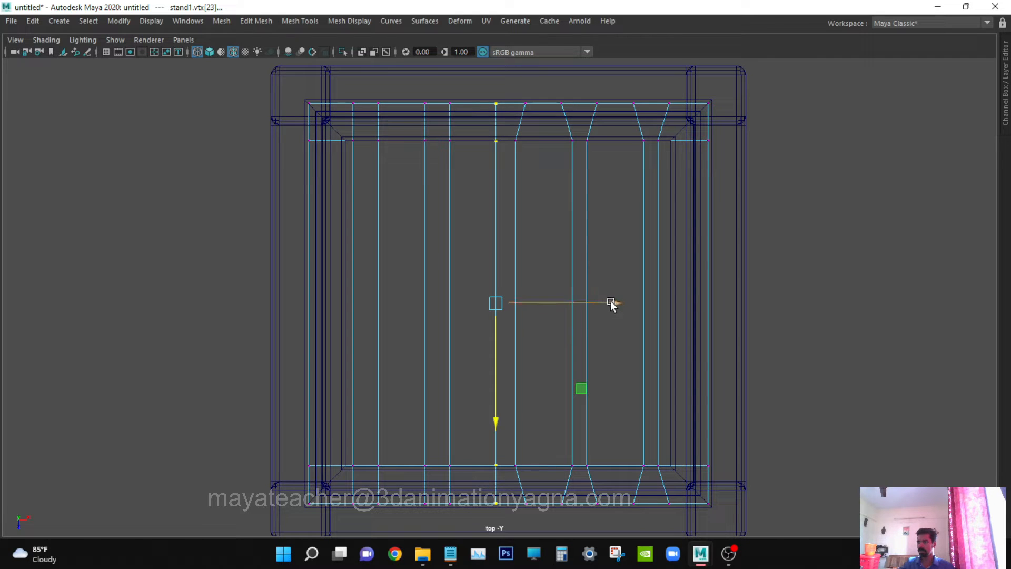
{"action": "key", "text": "q"}
{"action": "left_click_drag", "start_coordinate": [533, 182], "coordinate": [548, 524]}
{"action": "key", "text": "w"}
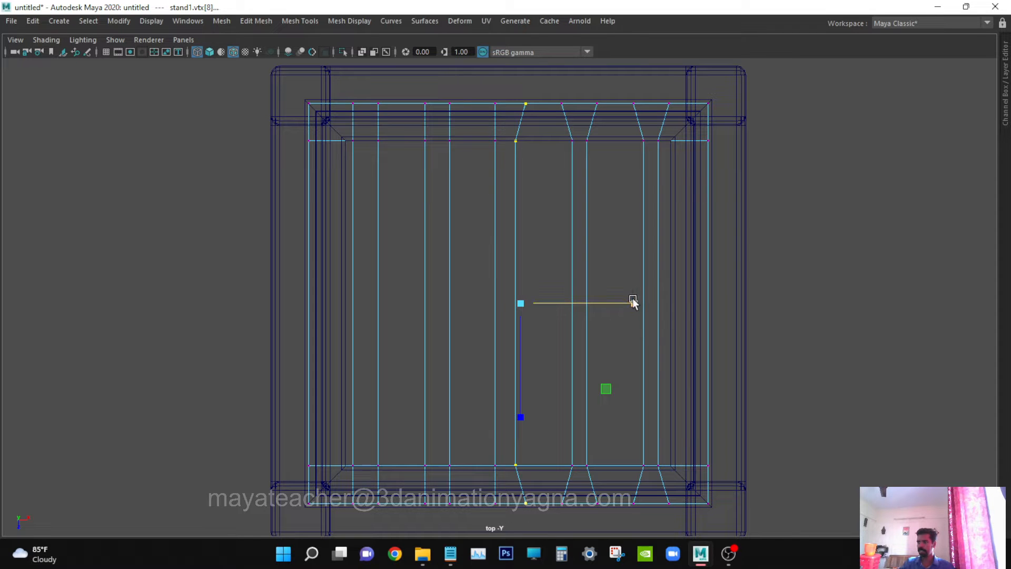
{"action": "left_click_drag", "start_coordinate": [633, 302], "coordinate": [524, 303]}
{"action": "key", "text": "q"}
Straighten both vertex columns of the fourth slot from the left by scaling each flat in X.
{"action": "left_click_drag", "start_coordinate": [546, 86], "coordinate": [581, 536]}
{"action": "key", "text": "w"}
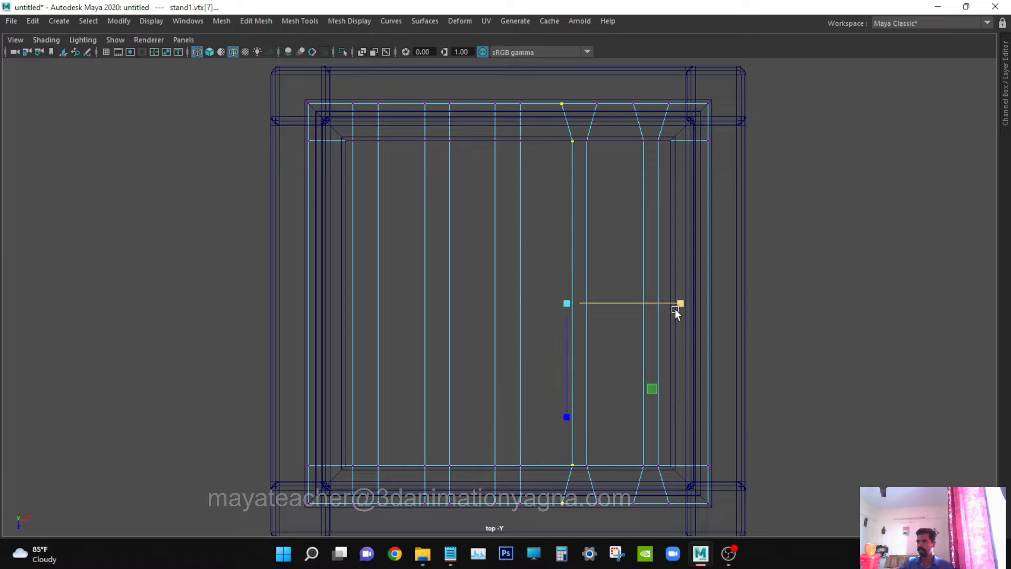
{"action": "left_click_drag", "start_coordinate": [675, 304], "coordinate": [669, 304]}
{"action": "key", "text": "q"}
{"action": "left_click_drag", "start_coordinate": [576, 92], "coordinate": [608, 533]}
{"action": "key", "text": "w"}
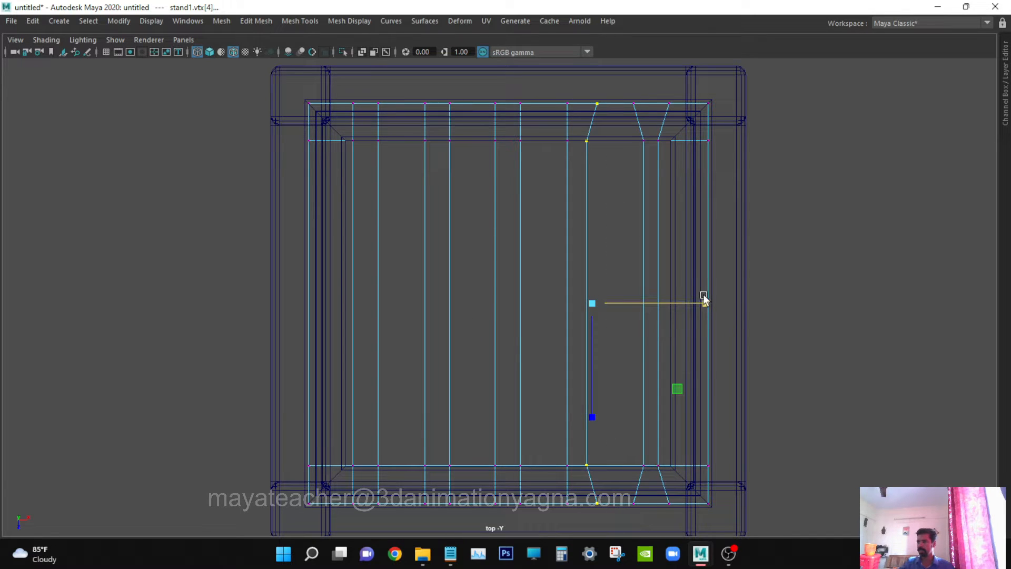
{"action": "left_click_drag", "start_coordinate": [704, 301], "coordinate": [535, 346]}
{"action": "key", "text": "q"}
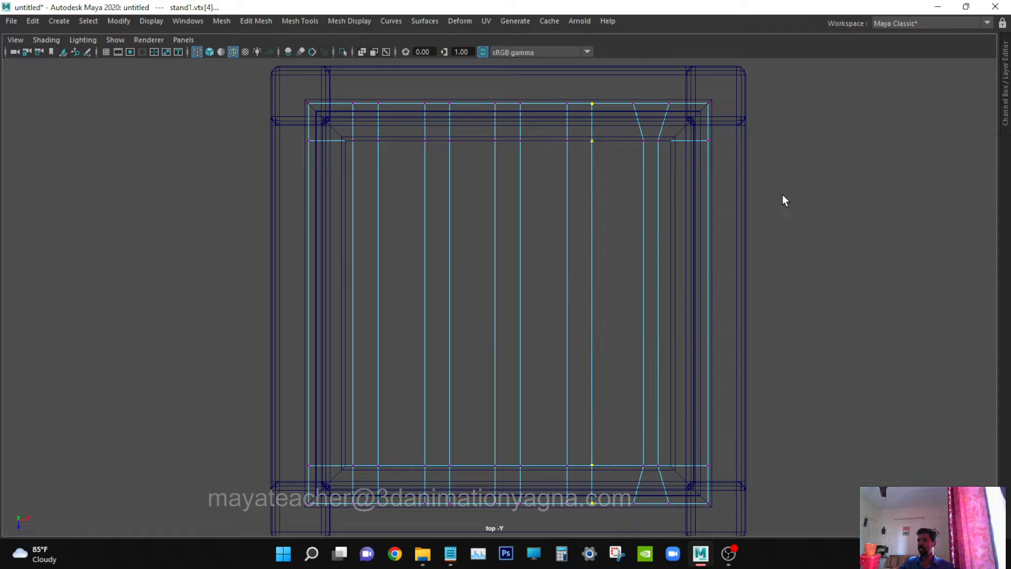
Flatten the two vertex columns along the rightmost slot in X so their edges run straight.
{"action": "left_click_drag", "start_coordinate": [625, 99], "coordinate": [651, 505]}
{"action": "key", "text": "r"}
{"action": "left_click_drag", "start_coordinate": [747, 293], "coordinate": [647, 322]}
{"action": "key", "text": "q"}
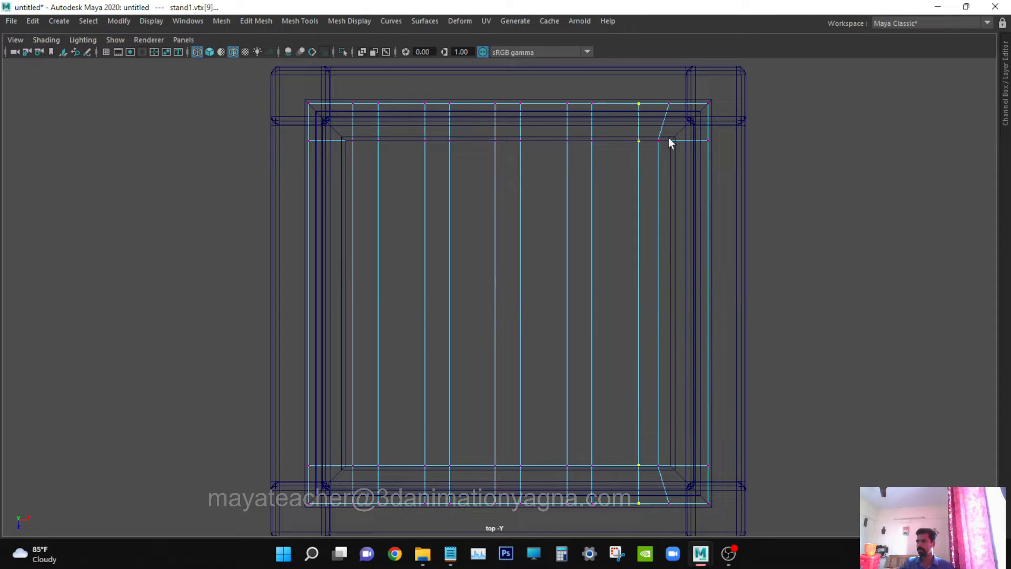
{"action": "left_click_drag", "start_coordinate": [644, 86], "coordinate": [671, 514]}
{"action": "key", "text": "r"}
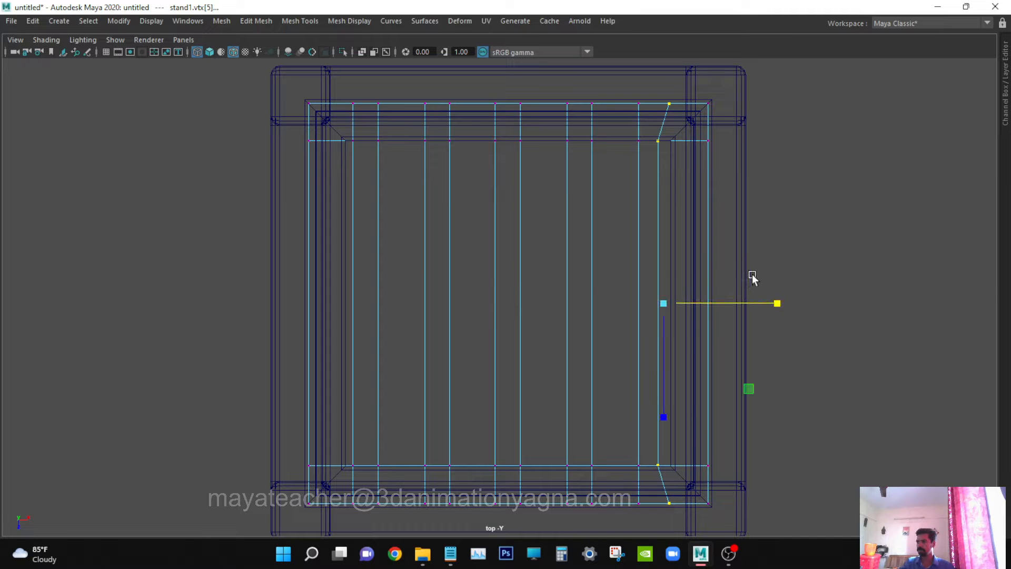
{"action": "left_click_drag", "start_coordinate": [776, 304], "coordinate": [645, 315]}
{"action": "key", "text": "q"}
Show the model shaded in the perspective view and return the shelf to object mode.
{"action": "key", "text": "space"}
{"action": "left_click_drag", "start_coordinate": [489, 267], "coordinate": [487, 235]}
{"action": "left_click_drag", "start_coordinate": [505, 248], "coordinate": [576, 273], "text": "alt"}
{"action": "left_click", "coordinate": [817, 384]}
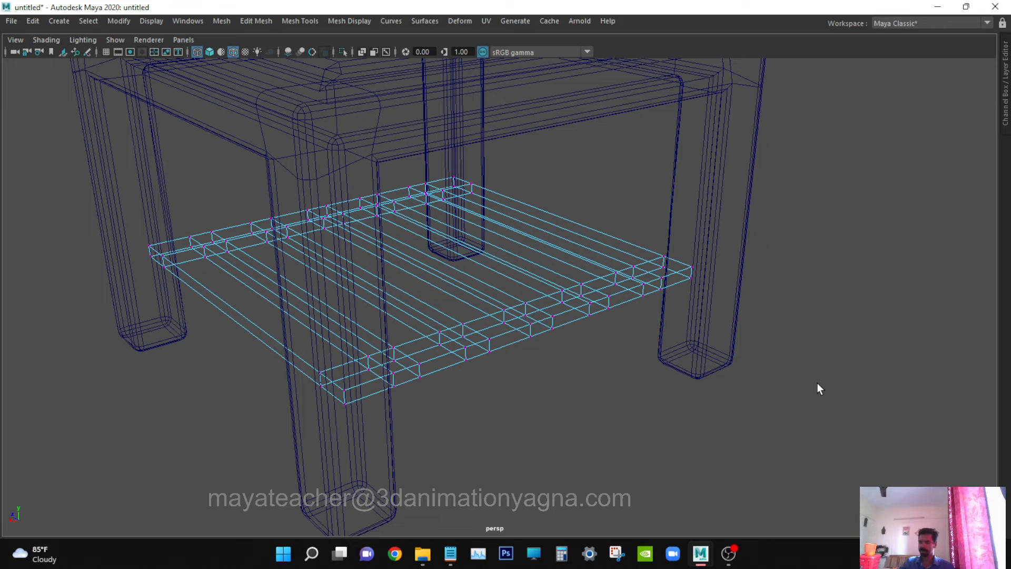
{"action": "key", "text": "5"}
{"action": "left_click_drag", "start_coordinate": [822, 388], "coordinate": [753, 397], "text": "alt"}
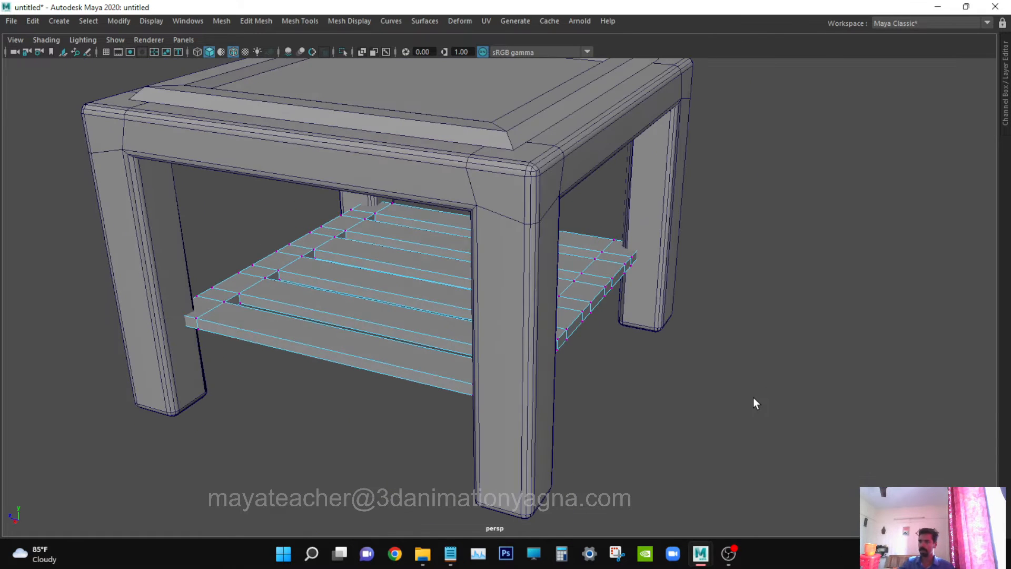
{"action": "key", "text": "F8"}
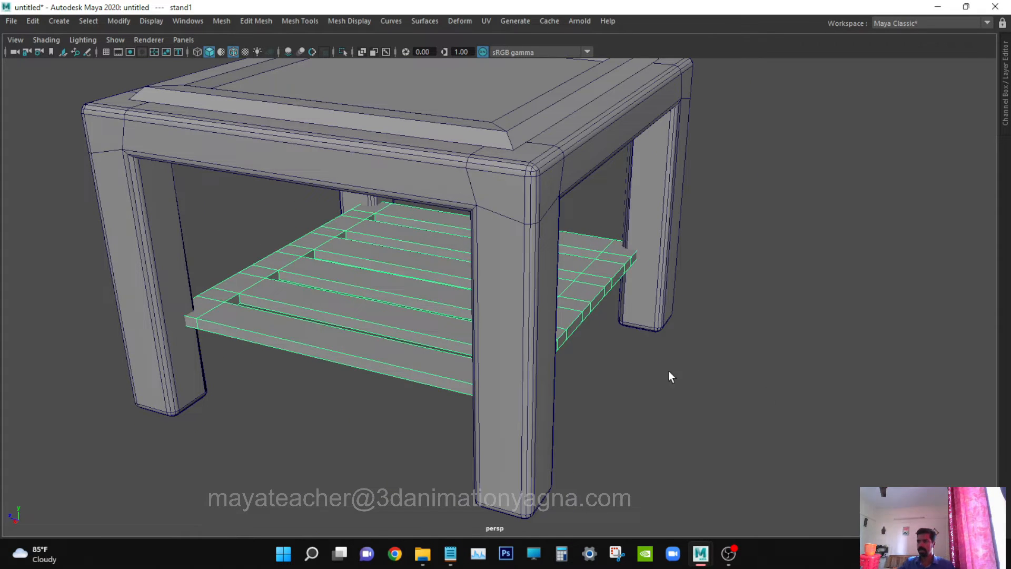
{"action": "left_click_drag", "start_coordinate": [669, 377], "coordinate": [698, 405], "text": "alt"}
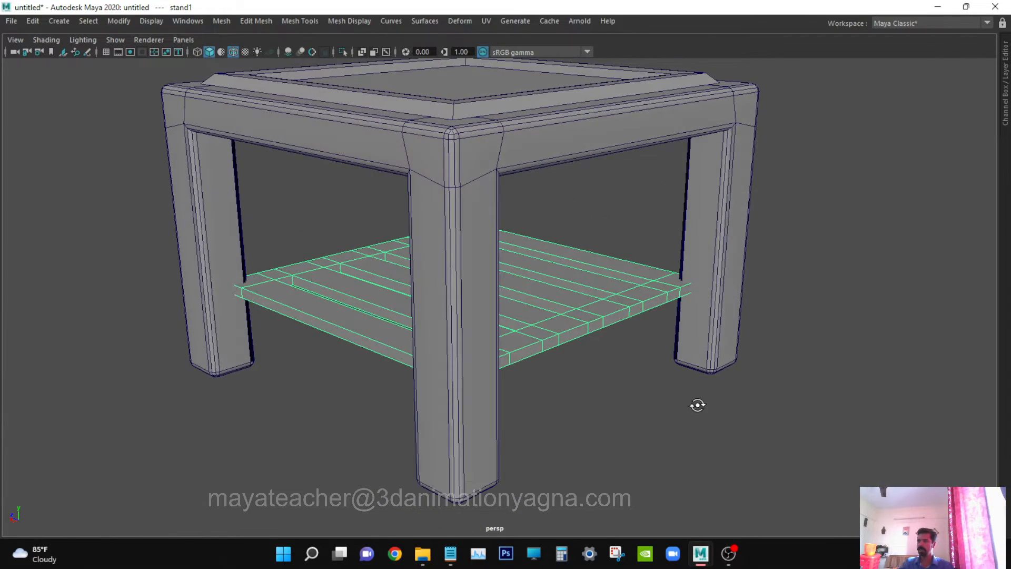
Restore the standard screen layout and delete the construction history of the slotted shelf.
{"action": "key", "text": "w"}
{"action": "left_click_drag", "start_coordinate": [397, 286], "coordinate": [412, 287], "text": "alt"}
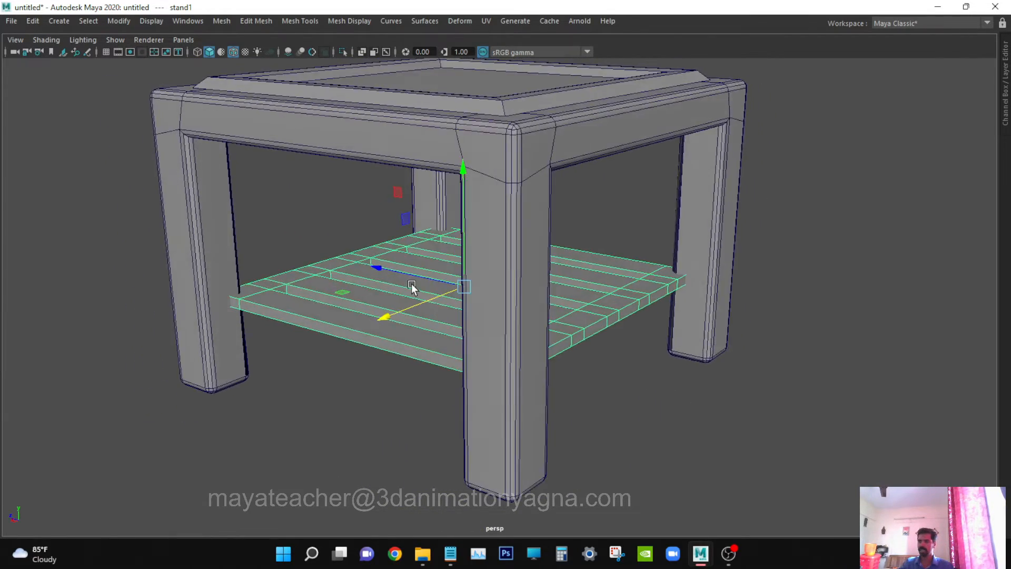
{"action": "key", "text": "ctrl+space"}
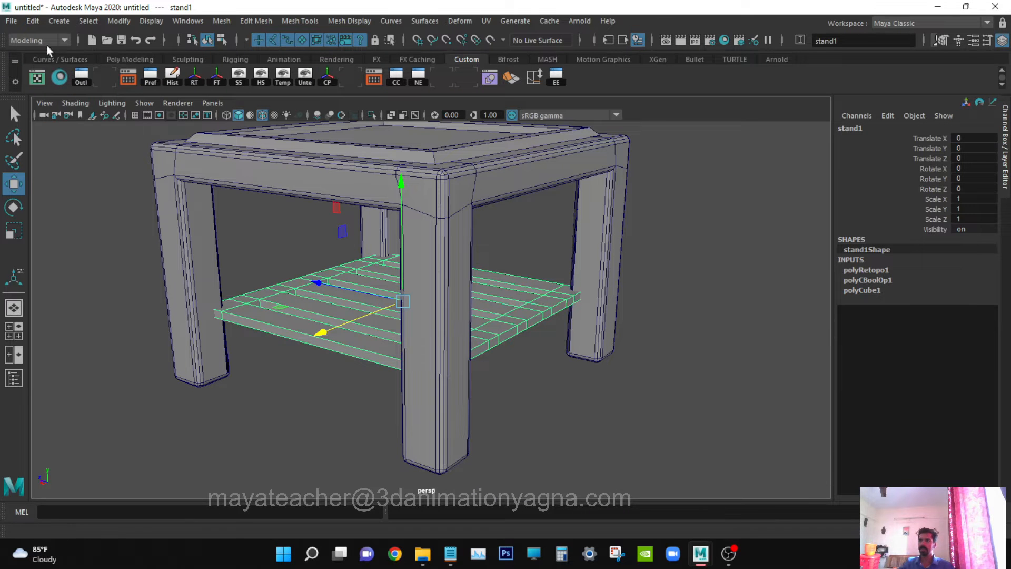
{"action": "left_click", "coordinate": [33, 21]}
{"action": "mouse_move", "coordinate": [104, 184]}
{"action": "mouse_move", "coordinate": [121, 170]}
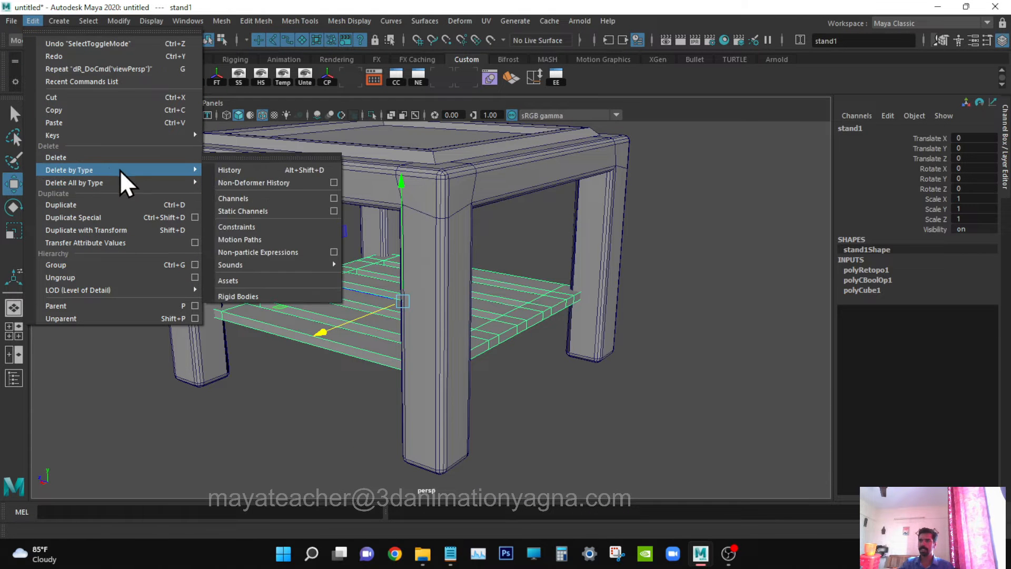
{"action": "left_click", "coordinate": [269, 170]}
{"action": "left_click_drag", "start_coordinate": [481, 290], "coordinate": [648, 350], "text": "alt"}
{"action": "key", "text": "space"}
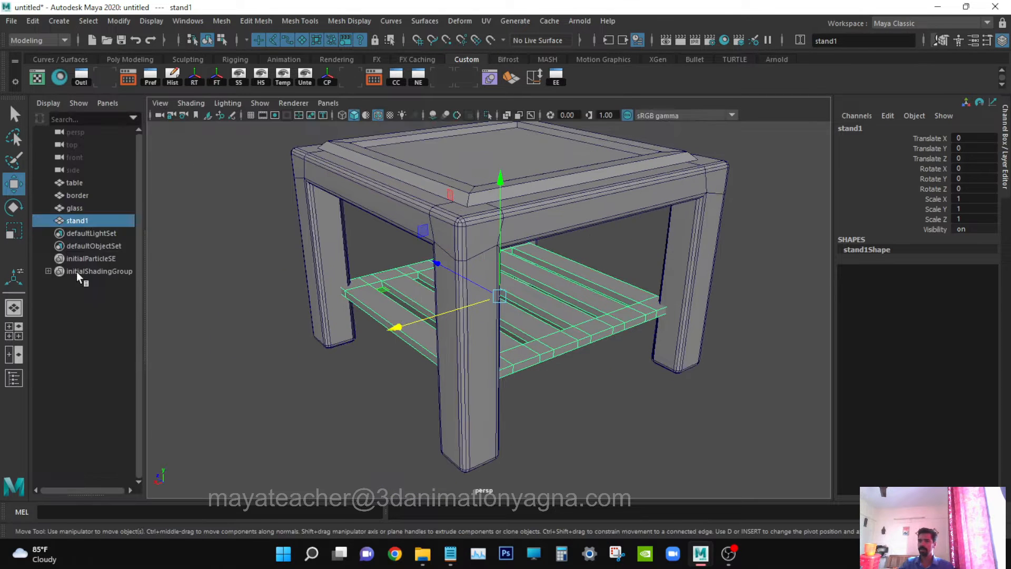
Rename the slotted shelf object from stand1 to stand.
{"action": "double_click", "coordinate": [100, 221]}
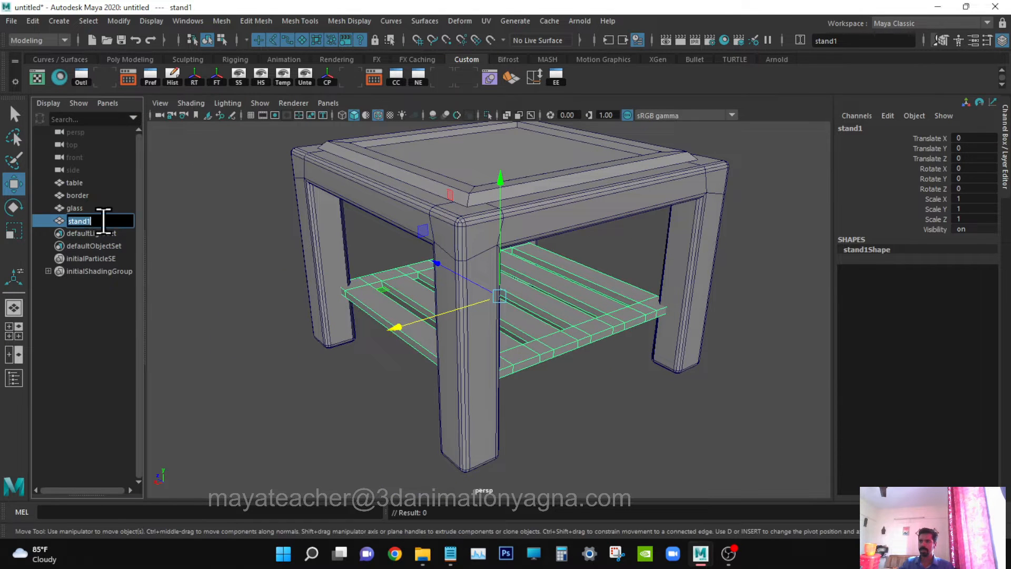
{"action": "key", "text": "BackSpace"}
{"action": "key", "text": "Return"}
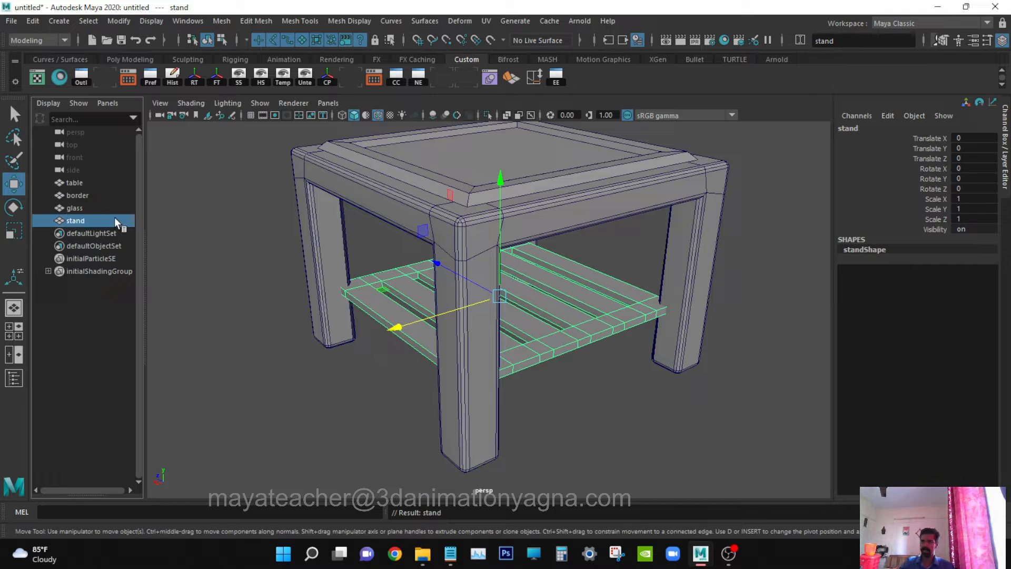
Examine from several angles how the slotted shelf's corners intersect the table legs.
{"action": "scroll", "coordinate": [498, 337], "scroll_direction": "up", "scroll_amount": 3}
{"action": "left_click_drag", "start_coordinate": [498, 337], "coordinate": [509, 308], "text": "alt"}
{"action": "key", "text": "q"}
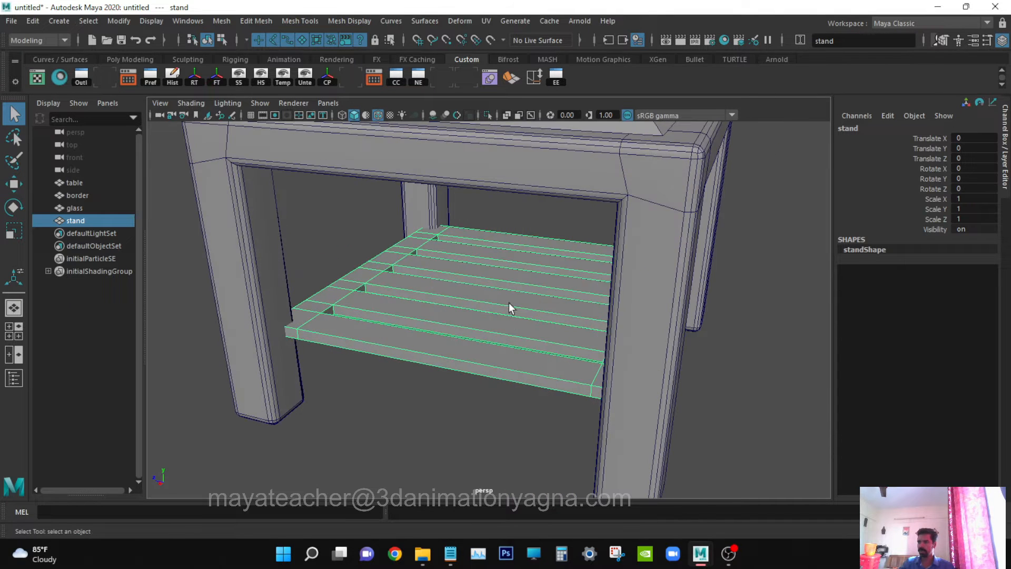
{"action": "right_click_drag", "start_coordinate": [463, 305], "coordinate": [456, 356], "text": "alt"}
{"action": "middle_click_drag", "start_coordinate": [456, 357], "coordinate": [504, 378], "text": "alt"}
{"action": "scroll", "coordinate": [339, 372], "scroll_direction": "up", "scroll_amount": 5}
{"action": "middle_click_drag", "start_coordinate": [339, 372], "coordinate": [451, 368], "text": "alt"}
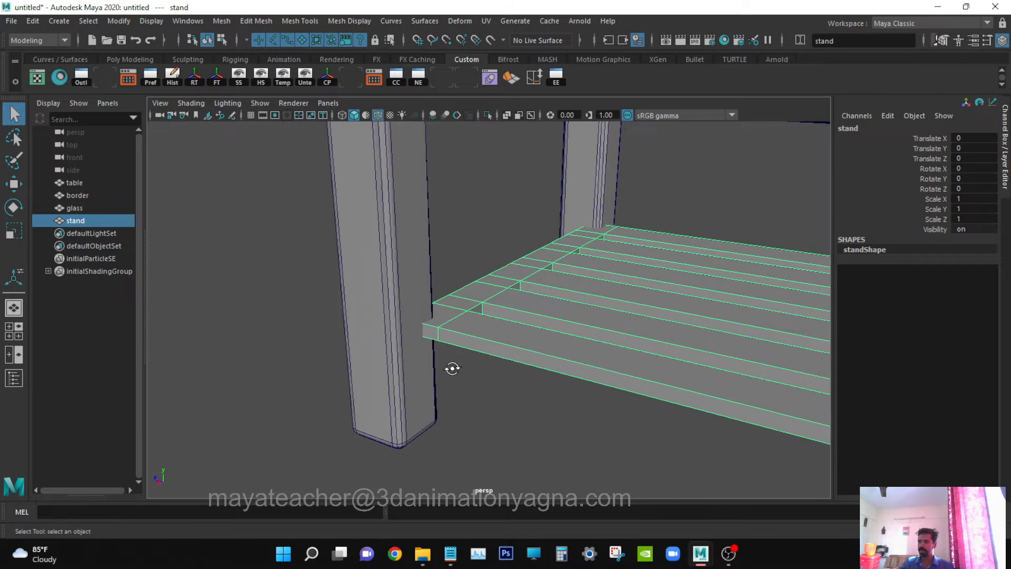
{"action": "left_click_drag", "start_coordinate": [452, 368], "coordinate": [548, 332], "text": "alt"}
{"action": "right_click_drag", "start_coordinate": [548, 332], "coordinate": [521, 363], "text": "alt"}
{"action": "middle_click_drag", "start_coordinate": [574, 353], "coordinate": [532, 365], "text": "alt"}
{"action": "right_click_drag", "start_coordinate": [532, 366], "coordinate": [518, 364], "text": "alt"}
{"action": "left_click_drag", "start_coordinate": [519, 365], "coordinate": [538, 379], "text": "alt"}
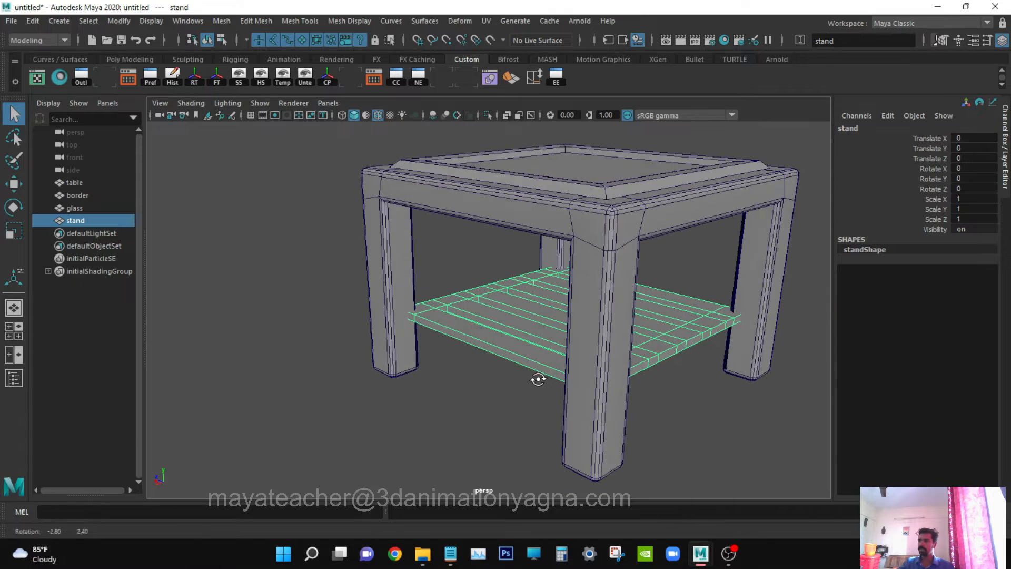
{"action": "middle_click_drag", "start_coordinate": [636, 365], "coordinate": [579, 366], "text": "alt"}
{"action": "right_click_drag", "start_coordinate": [599, 380], "coordinate": [573, 375], "text": "alt"}
{"action": "left_click_drag", "start_coordinate": [573, 375], "coordinate": [541, 381], "text": "alt"}
{"action": "right_click_drag", "start_coordinate": [481, 364], "coordinate": [661, 376], "text": "alt"}
{"action": "middle_click_drag", "start_coordinate": [479, 378], "coordinate": [575, 361], "text": "alt"}
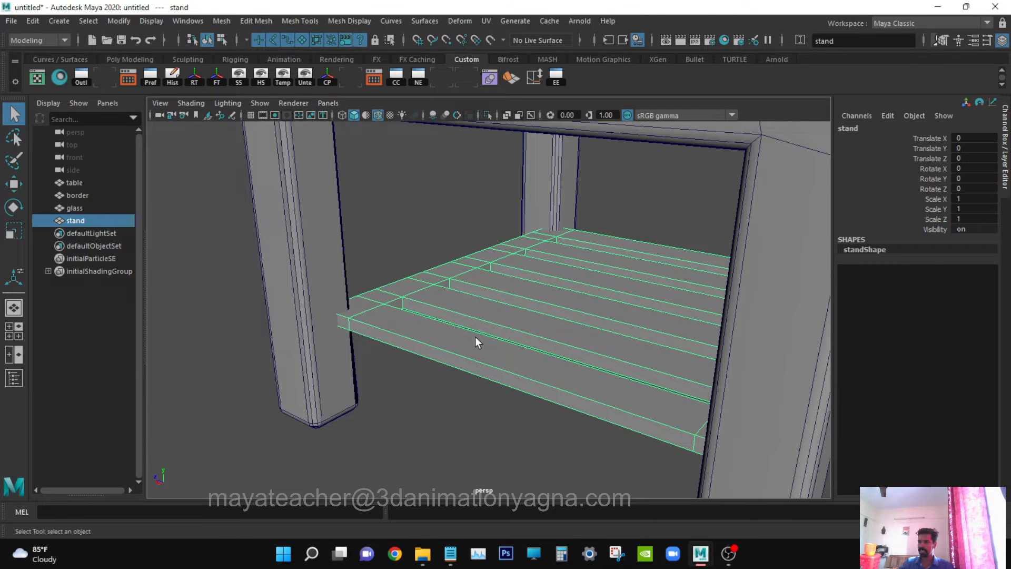
{"action": "right_click_drag", "start_coordinate": [478, 342], "coordinate": [421, 345], "text": "alt"}
{"action": "left_click_drag", "start_coordinate": [546, 362], "coordinate": [541, 374], "text": "alt"}
{"action": "mouse_move", "coordinate": [545, 370]}
{"action": "middle_mouse_down", "text": "alt"}
{"action": "mouse_move", "coordinate": [546, 361]}
{"action": "mouse_move", "coordinate": [551, 370]}
{"action": "middle_mouse_up", "text": "alt"}
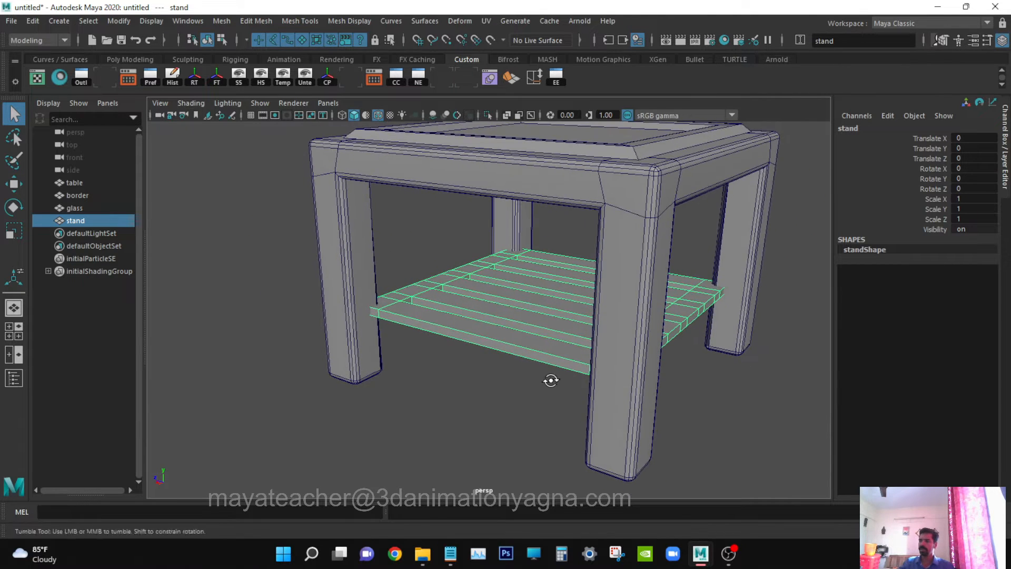
{"action": "scroll", "coordinate": [546, 349], "scroll_direction": "up", "scroll_amount": 5}
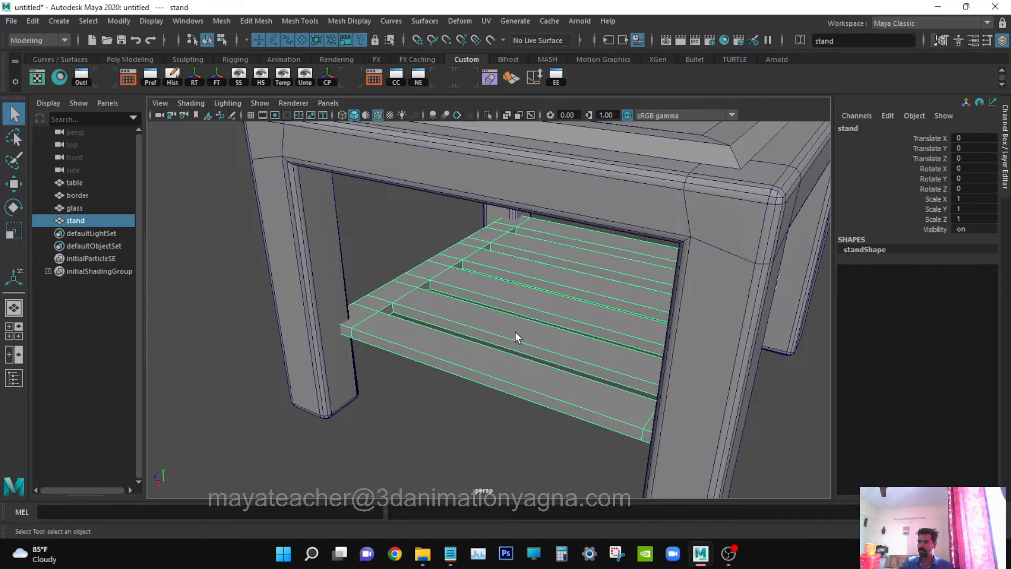
{"action": "right_click_drag", "start_coordinate": [515, 331], "coordinate": [487, 280], "text": "alt"}
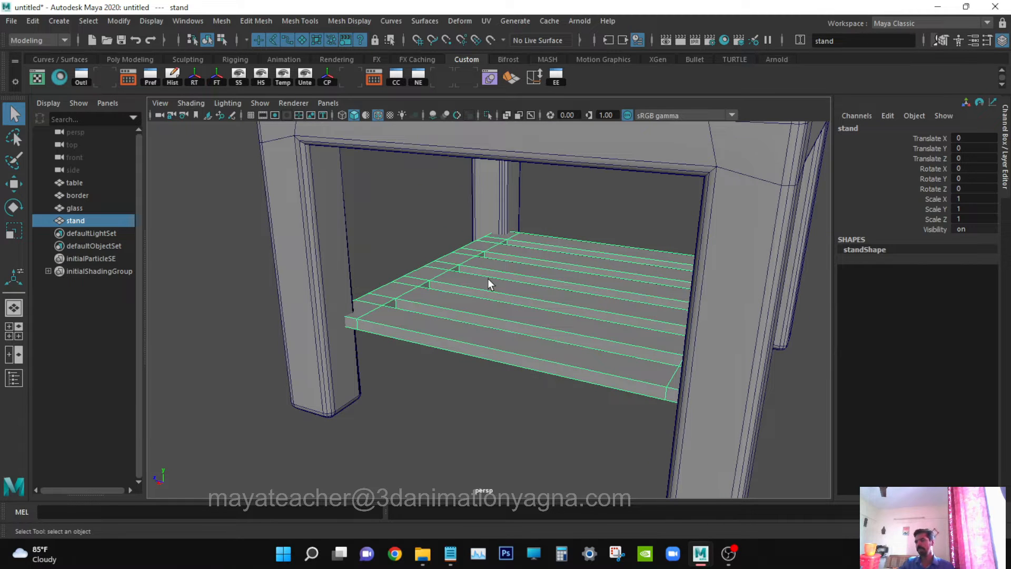
{"action": "middle_click_drag", "start_coordinate": [488, 279], "coordinate": [494, 309], "text": "alt"}
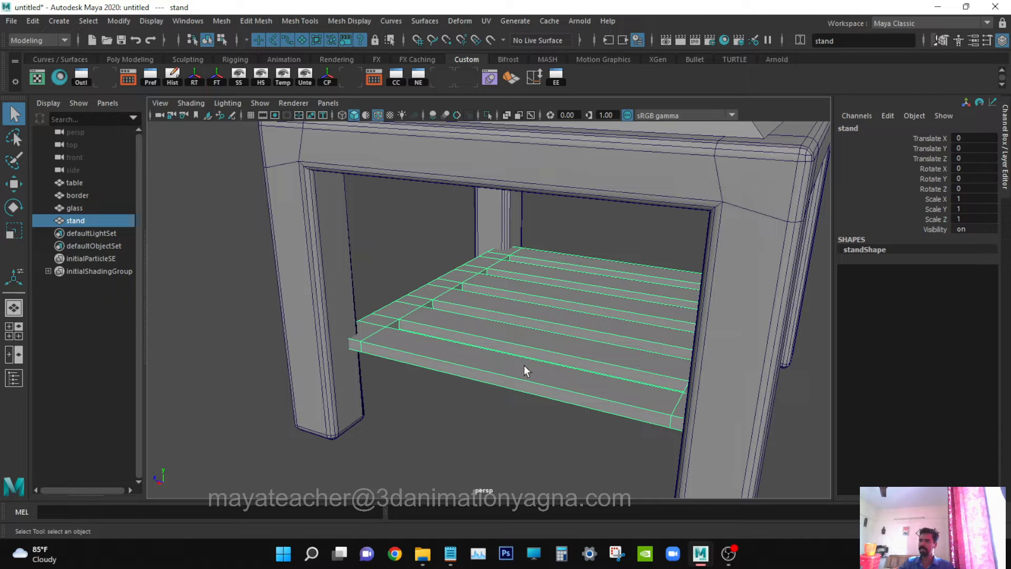
{"action": "right_click_drag", "start_coordinate": [530, 372], "coordinate": [515, 383], "text": "alt"}
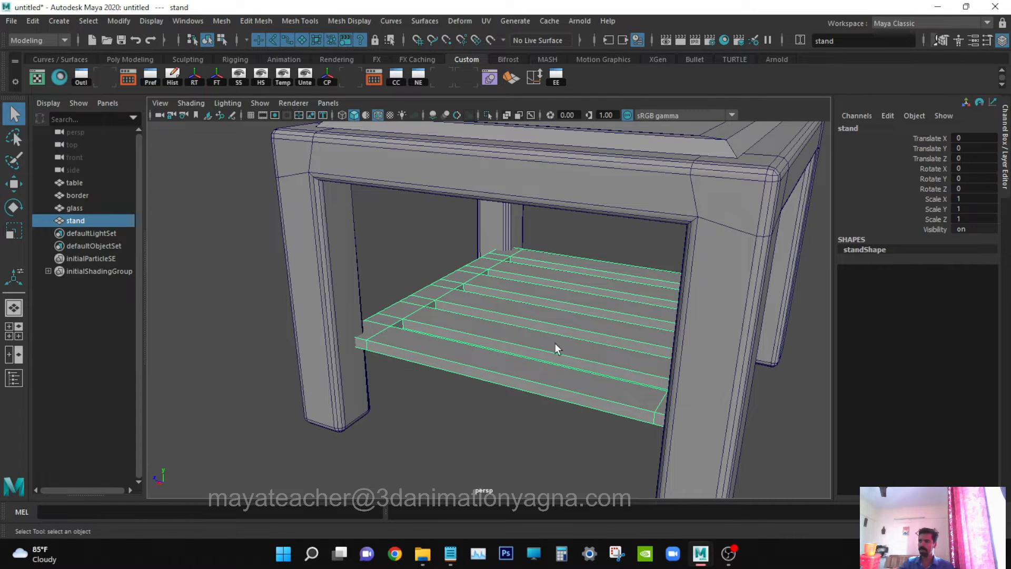
{"action": "left_click_drag", "start_coordinate": [478, 361], "coordinate": [482, 346], "text": "alt"}
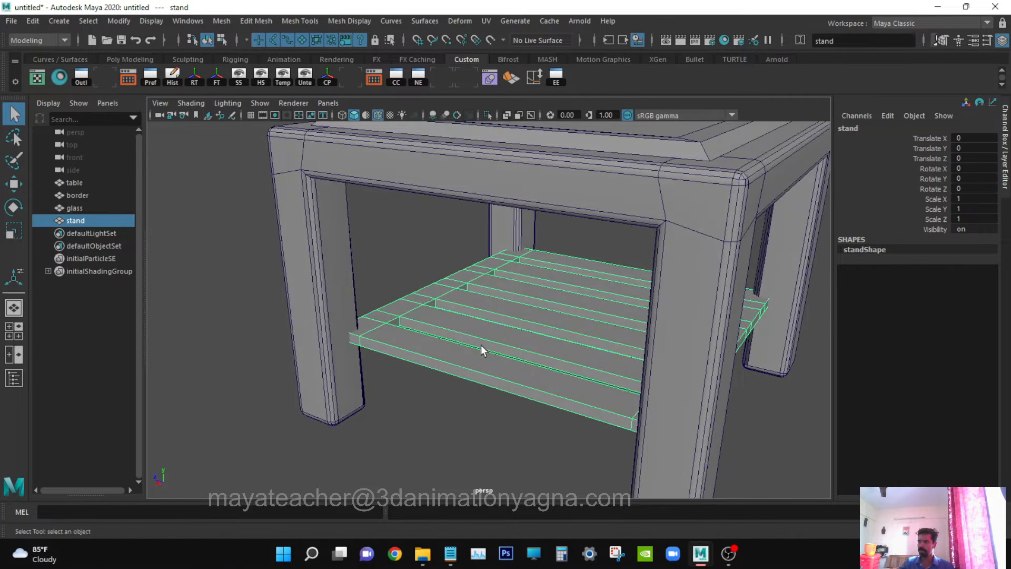
{"action": "left_click_drag", "start_coordinate": [545, 374], "coordinate": [501, 400], "text": "alt"}
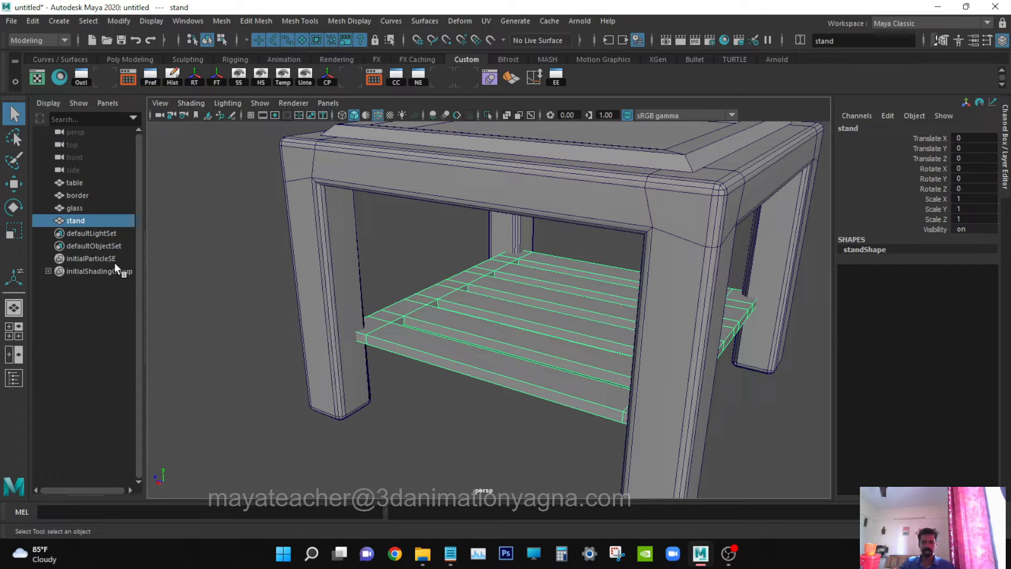
Duplicate the slotted shelf in place and hide the original stand object.
{"action": "key", "text": "ctrl+d"}
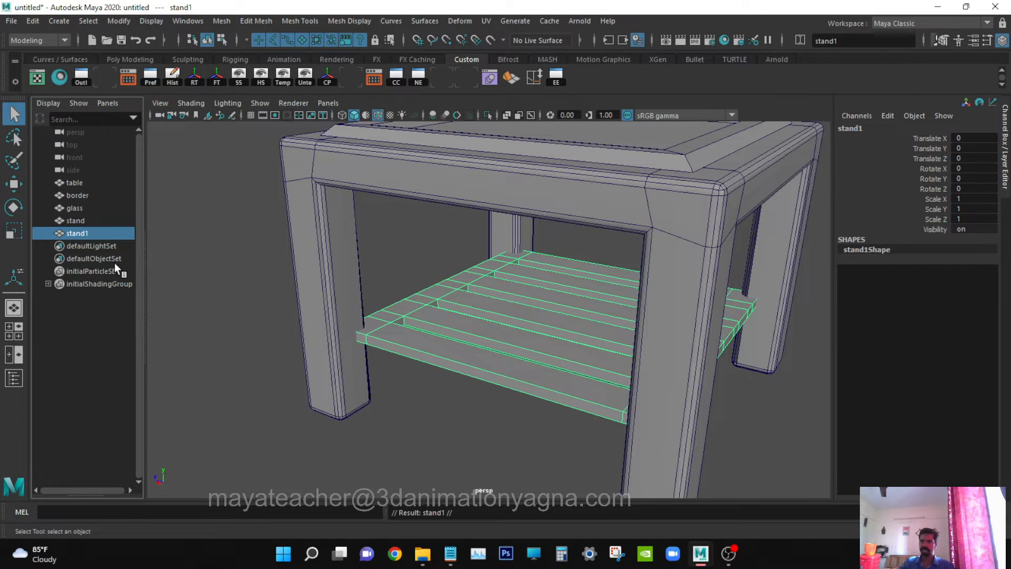
{"action": "left_click", "coordinate": [106, 221]}
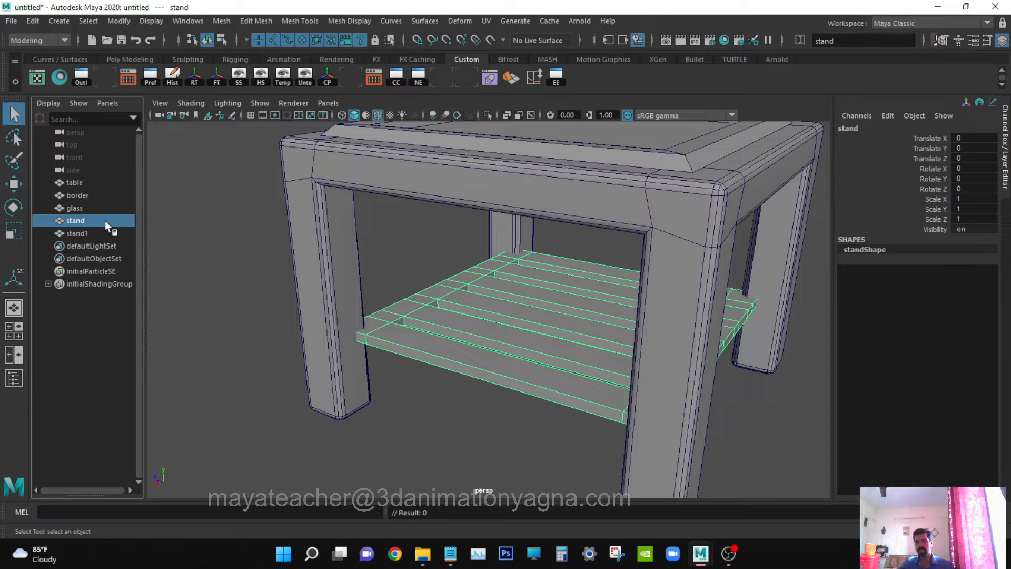
{"action": "key", "text": "ctrl+h"}
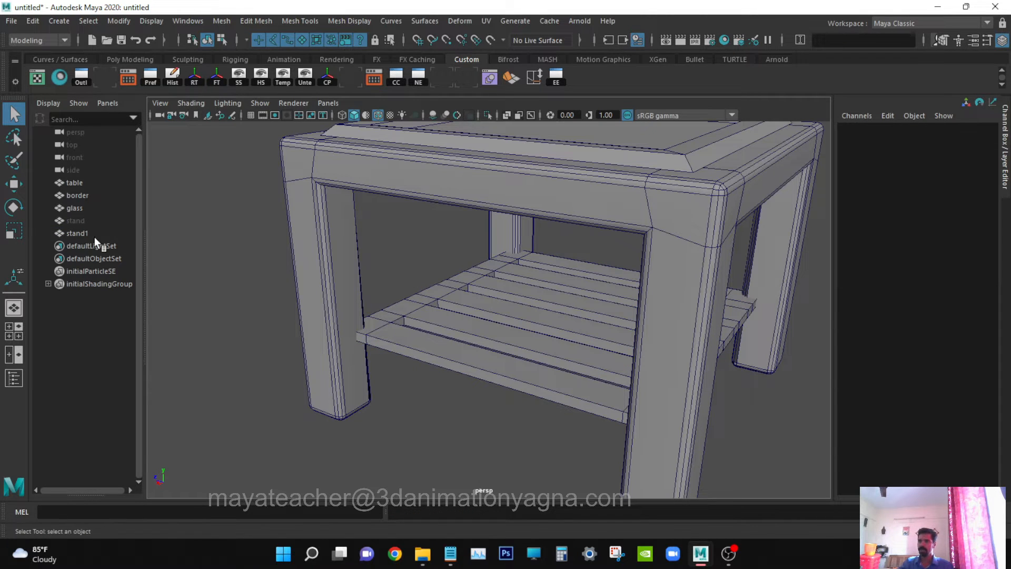
Rename the visible shelf duplicate as stand boolean.
{"action": "left_click", "coordinate": [93, 235]}
{"action": "left_click_drag", "start_coordinate": [488, 322], "coordinate": [494, 318], "text": "alt"}
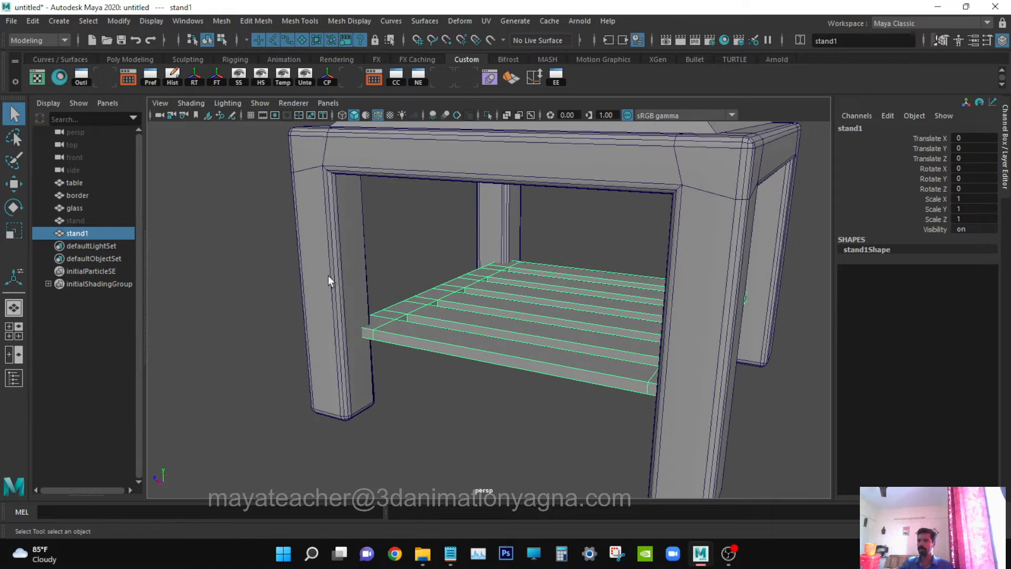
{"action": "double_click", "coordinate": [95, 233]}
{"action": "left_click", "coordinate": [116, 231]}
{"action": "key", "text": "BackSpace"}
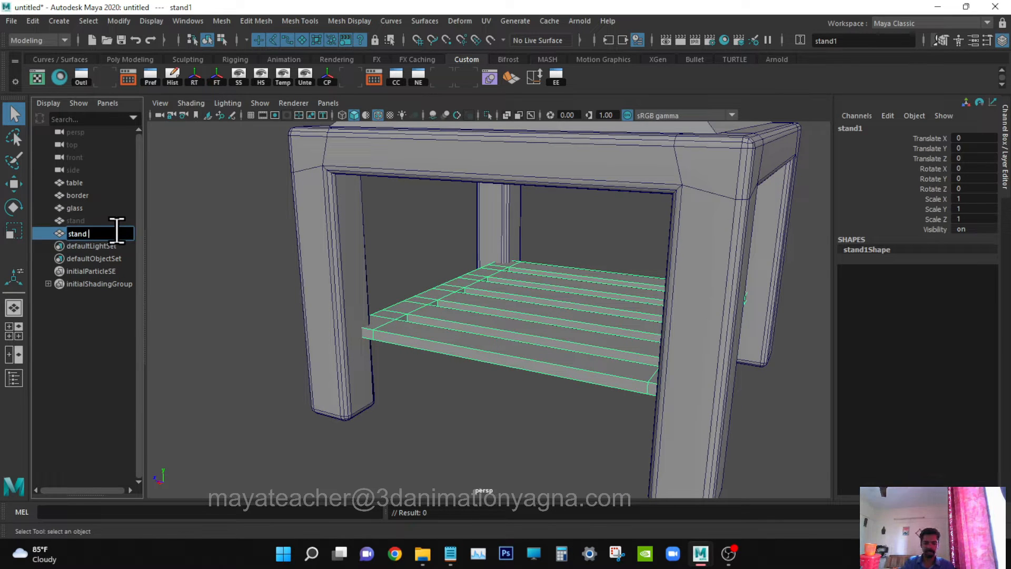
{"action": "type", "text": "b"}
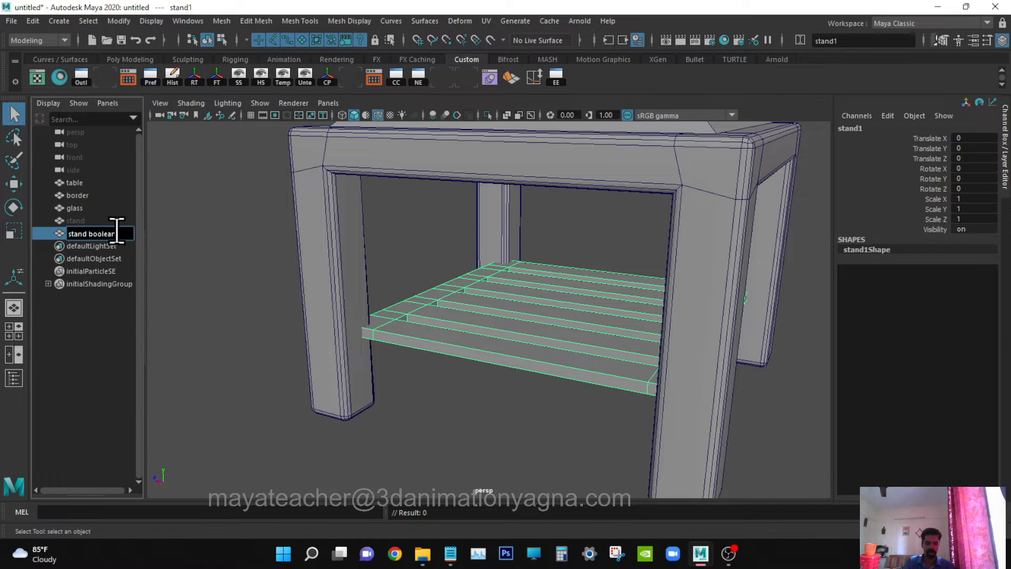
{"action": "type", "text": "oolean"}
{"action": "key", "text": "Return"}
{"action": "mouse_move", "coordinate": [513, 416]}
{"action": "left_mouse_down", "text": "alt"}
{"action": "mouse_move", "coordinate": [522, 422]}
{"action": "mouse_move", "coordinate": [518, 405]}
{"action": "left_mouse_up", "text": "alt"}
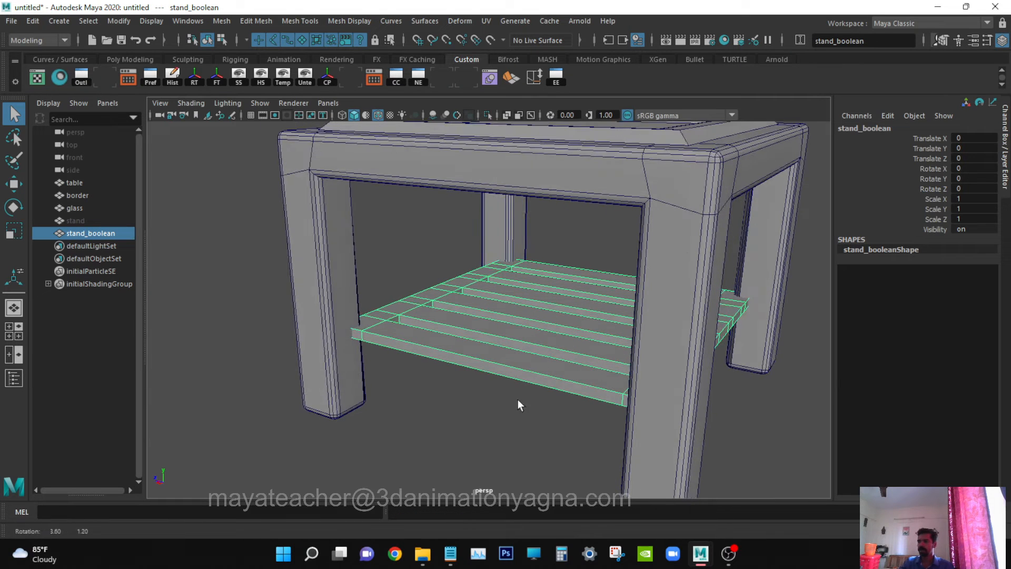
Subtract the shelf duplicate from the table with a Boolean Difference using Edge intersection classification.
{"action": "left_click", "coordinate": [672, 255]}
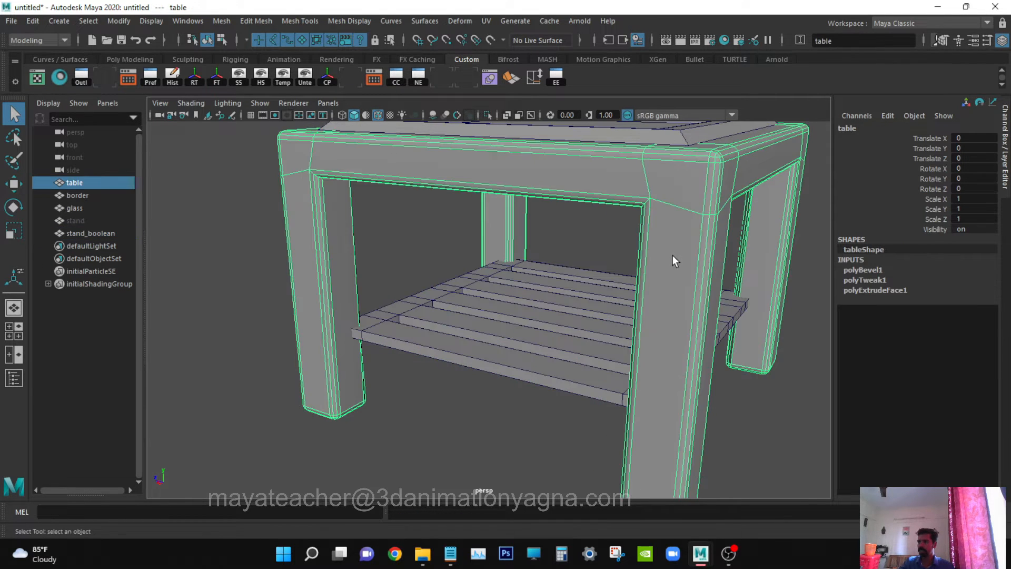
{"action": "left_click", "coordinate": [562, 292], "text": "shift"}
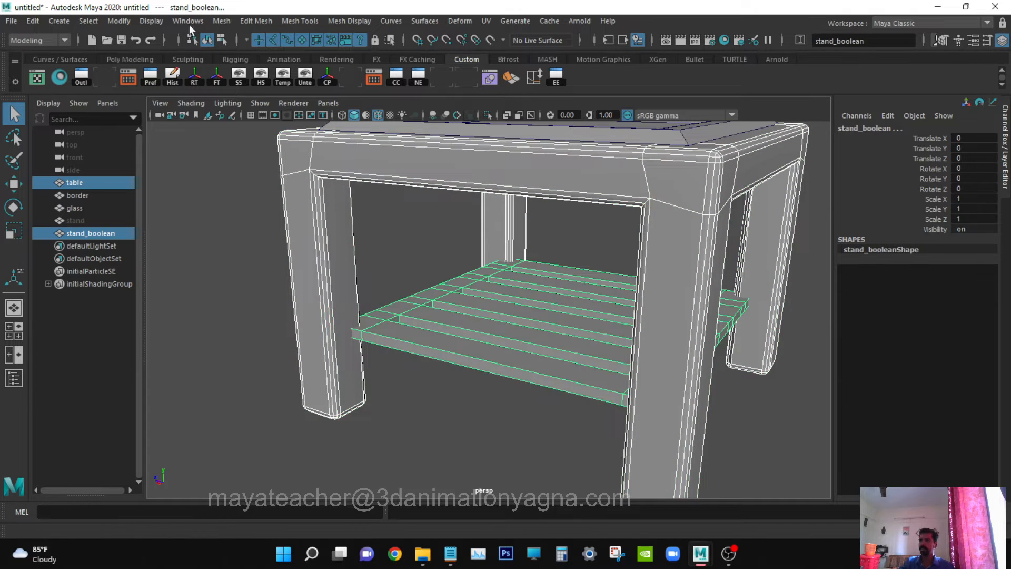
{"action": "left_click", "coordinate": [228, 24]}
{"action": "mouse_move", "coordinate": [250, 54]}
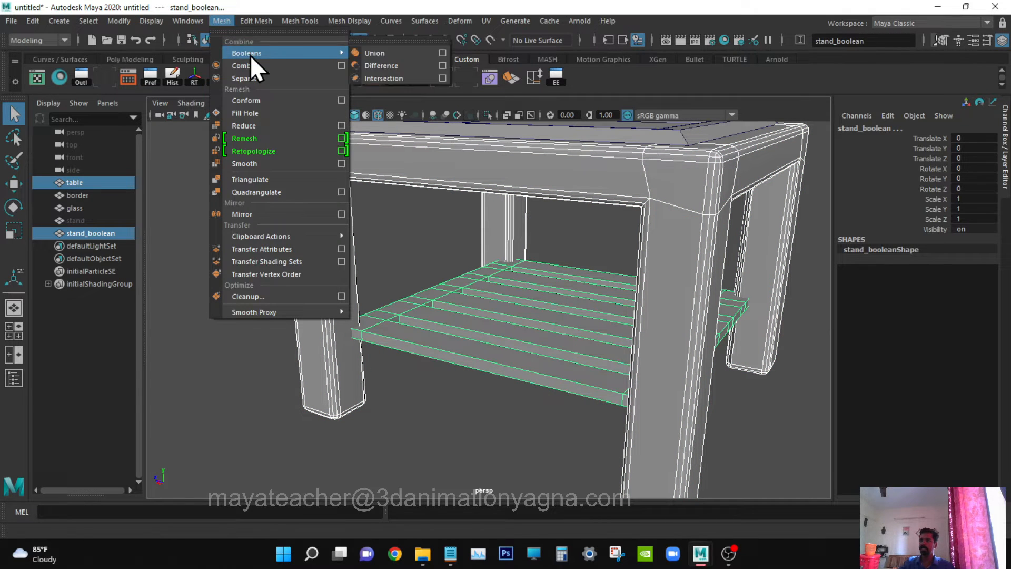
{"action": "left_click", "coordinate": [446, 65]}
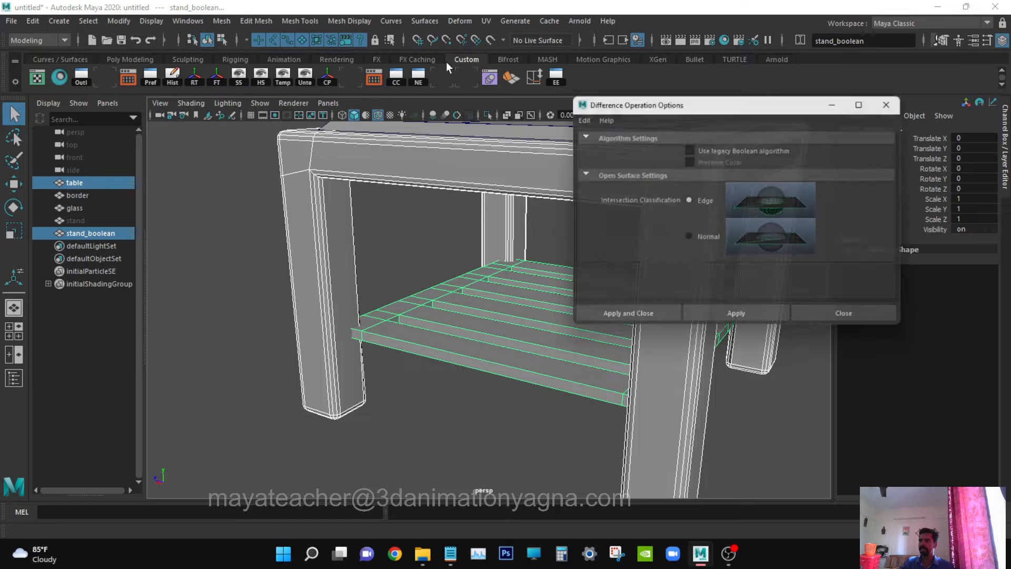
{"action": "left_click", "coordinate": [579, 116]}
{"action": "left_click", "coordinate": [606, 141]}
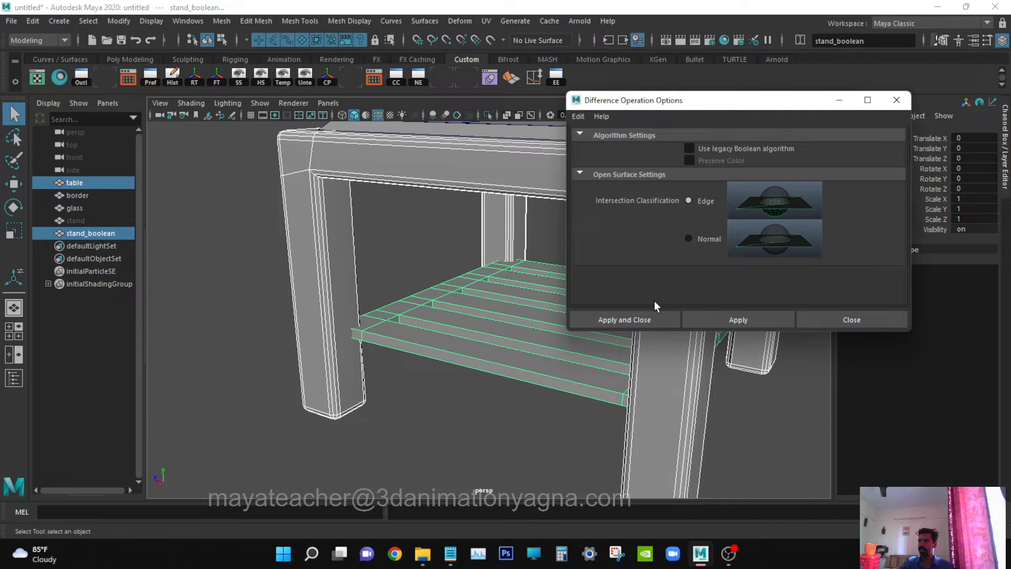
{"action": "left_click", "coordinate": [631, 317]}
Inspect the notches cut into the inner corners of the table legs from different angles.
{"action": "left_click_drag", "start_coordinate": [505, 391], "coordinate": [482, 376], "text": "alt"}
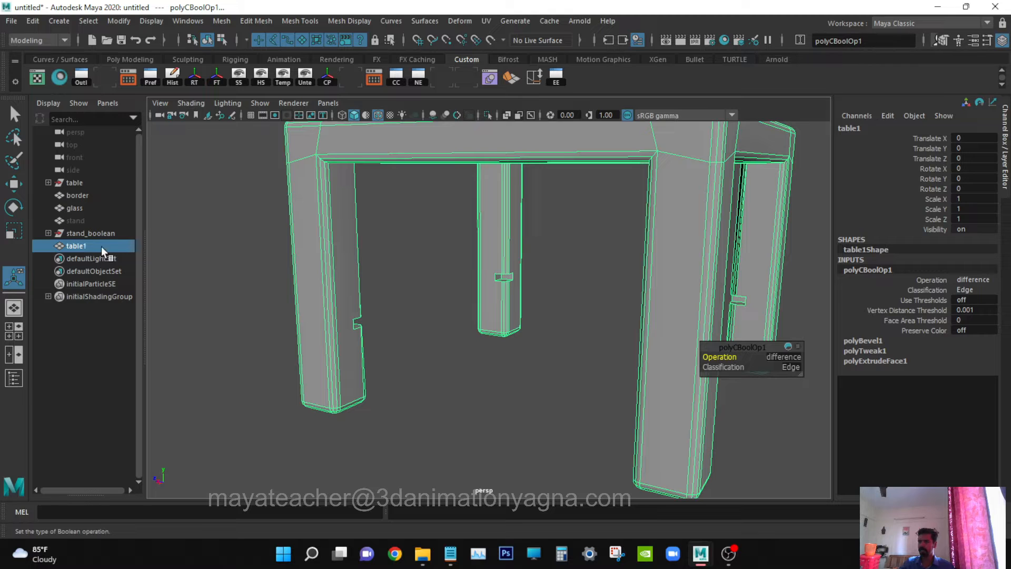
{"action": "left_click_drag", "start_coordinate": [445, 354], "coordinate": [208, 305], "text": "alt"}
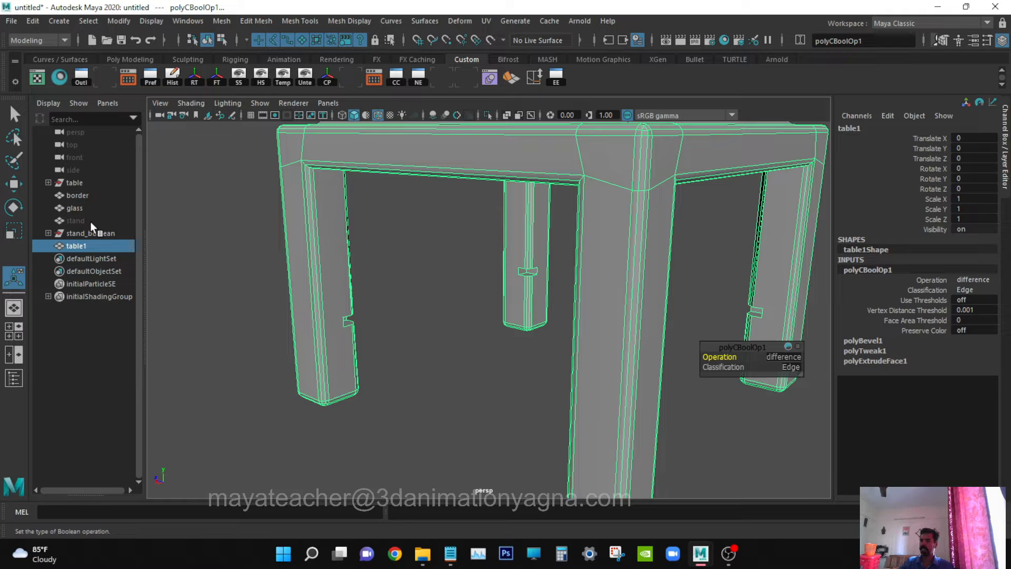
{"action": "left_click_drag", "start_coordinate": [384, 297], "coordinate": [390, 304], "text": "alt"}
{"action": "right_click_drag", "start_coordinate": [546, 347], "coordinate": [508, 345], "text": "alt"}
{"action": "left_click_drag", "start_coordinate": [359, 343], "coordinate": [277, 320], "text": "alt"}
{"action": "left_click_drag", "start_coordinate": [405, 275], "coordinate": [402, 309], "text": "alt"}
{"action": "left_click_drag", "start_coordinate": [385, 396], "coordinate": [505, 340], "text": "alt"}
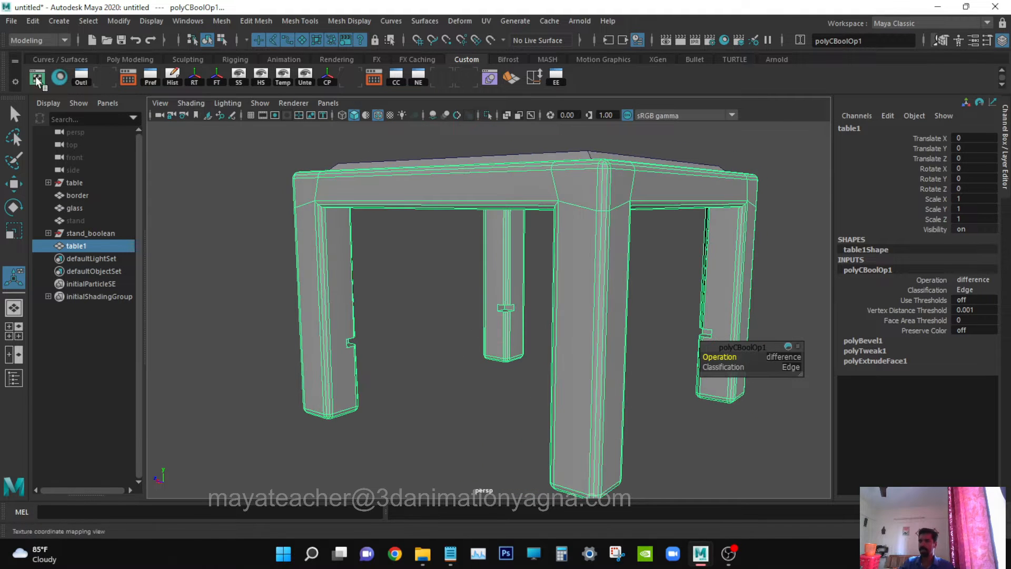
Delete the notched table's construction history and rename the object to table.
{"action": "left_click", "coordinate": [33, 21]}
{"action": "mouse_move", "coordinate": [100, 170]}
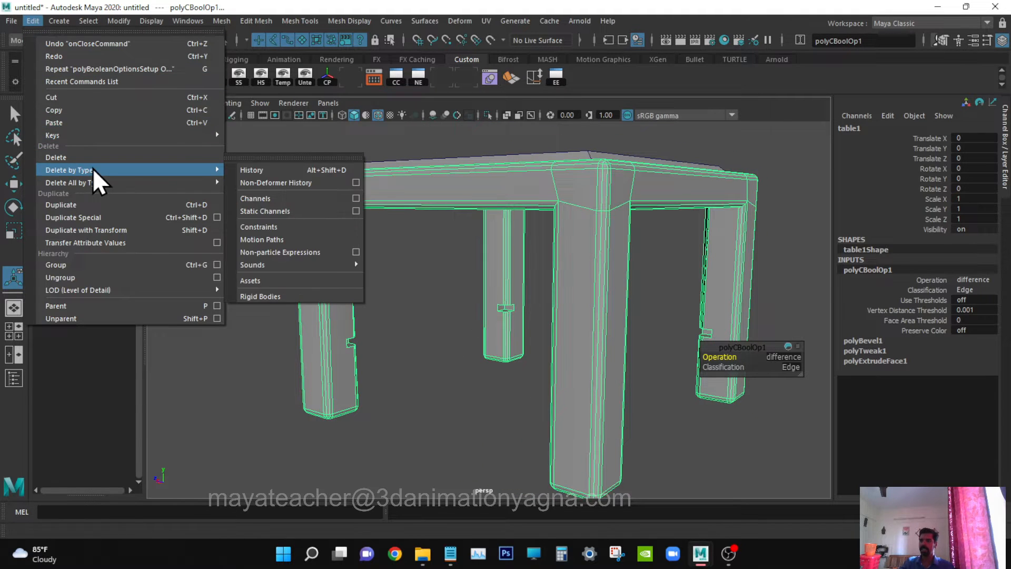
{"action": "left_click", "coordinate": [271, 169]}
{"action": "left_click_drag", "start_coordinate": [570, 320], "coordinate": [578, 318], "text": "alt"}
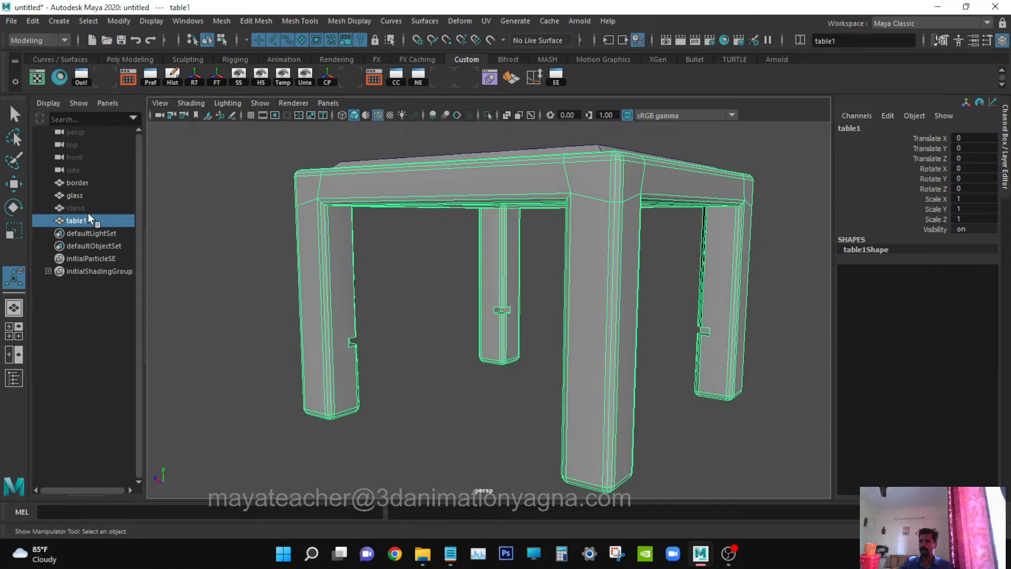
{"action": "double_click", "coordinate": [104, 221]}
{"action": "left_click", "coordinate": [113, 220]}
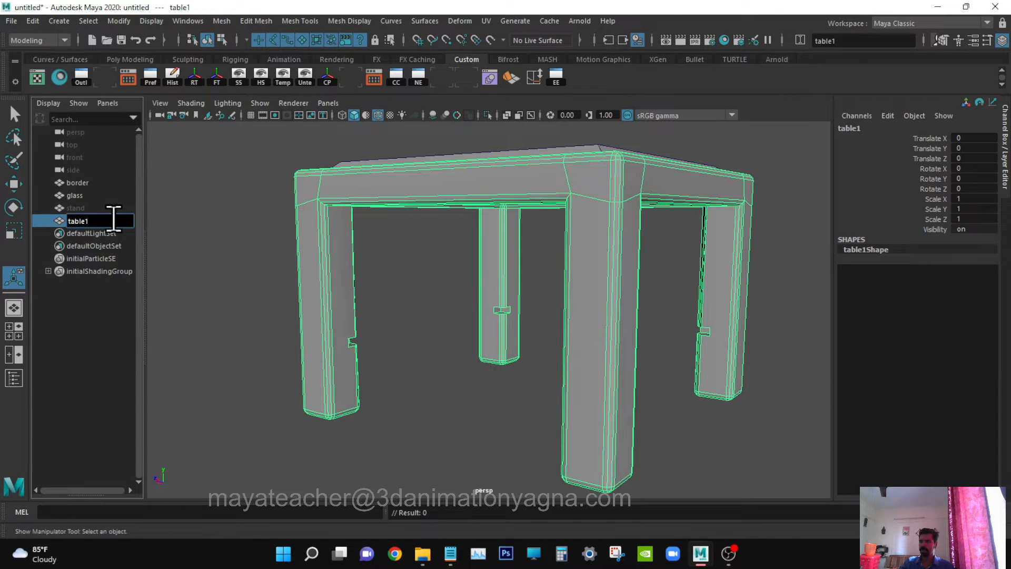
{"action": "key", "text": "BackSpace"}
{"action": "key", "text": "Return"}
In the front wireframe view, select all the leg notch vertices and scale them up slightly in Y to make the notches taller.
{"action": "left_click_drag", "start_coordinate": [372, 305], "coordinate": [379, 346], "text": "alt"}
{"action": "key", "text": "space"}
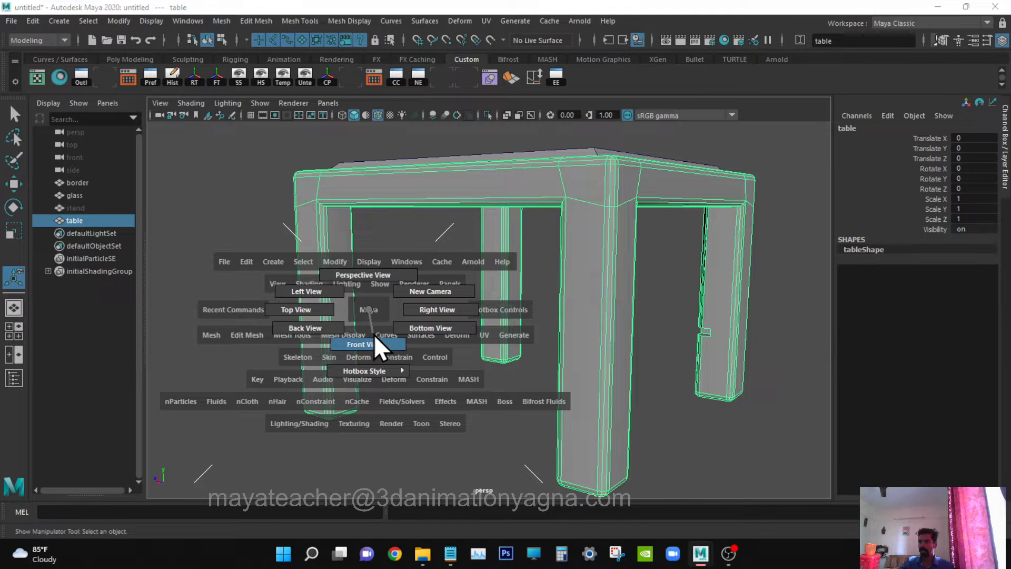
{"action": "key", "text": "f"}
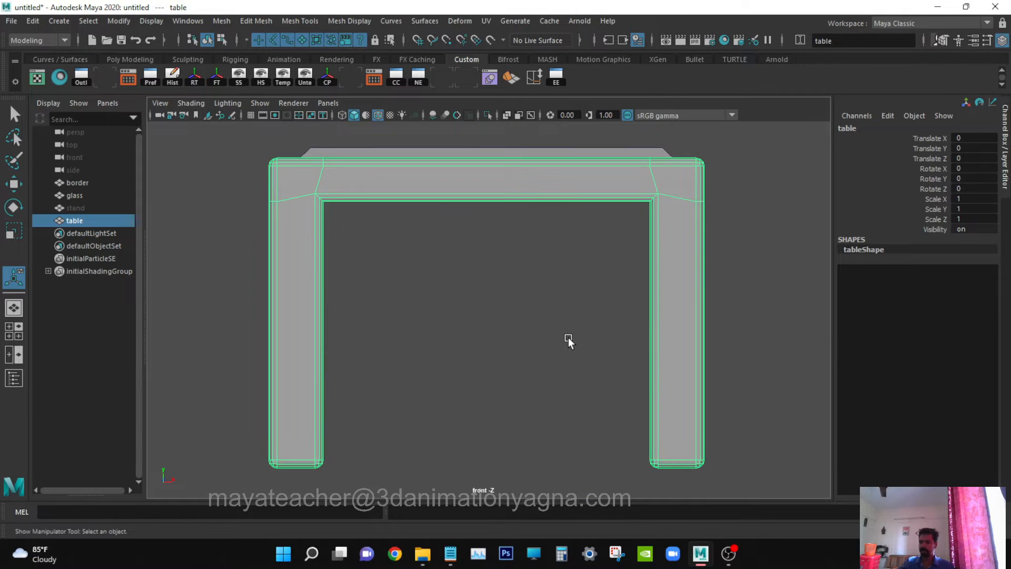
{"action": "key", "text": "4"}
{"action": "key", "text": "q"}
{"action": "right_click_drag", "start_coordinate": [269, 231], "coordinate": [207, 198]}
{"action": "left_click_drag", "start_coordinate": [257, 349], "coordinate": [770, 395]}
{"action": "key", "text": "r"}
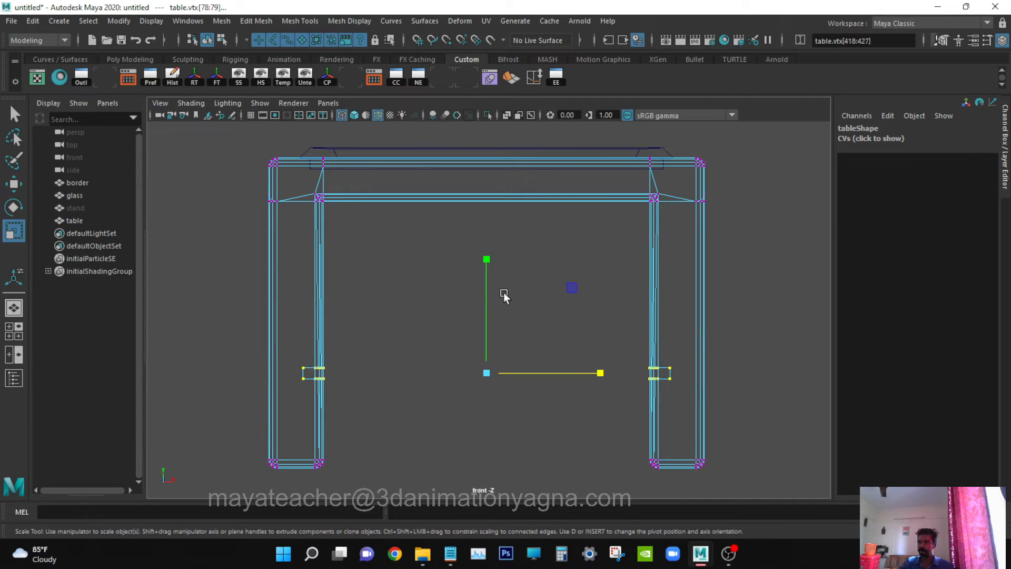
{"action": "left_click_drag", "start_coordinate": [486, 260], "coordinate": [489, 218]}
{"action": "key", "text": "w"}
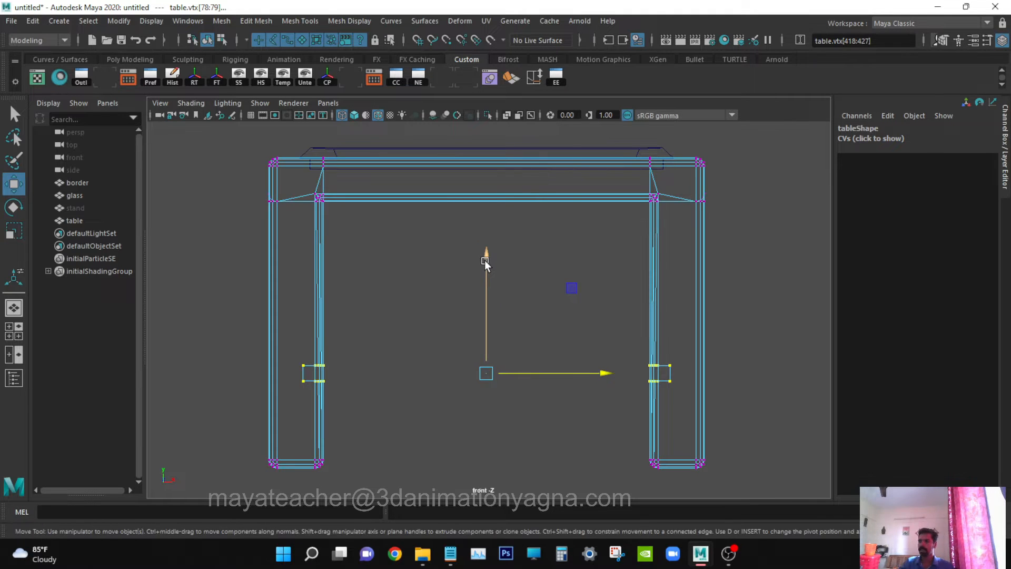
Move the selected leg notch vertices down along Y in the front view and clear the selection.
{"action": "key", "text": "q"}
{"action": "key", "text": "w"}
{"action": "left_click_drag", "start_coordinate": [486, 255], "coordinate": [487, 270]}
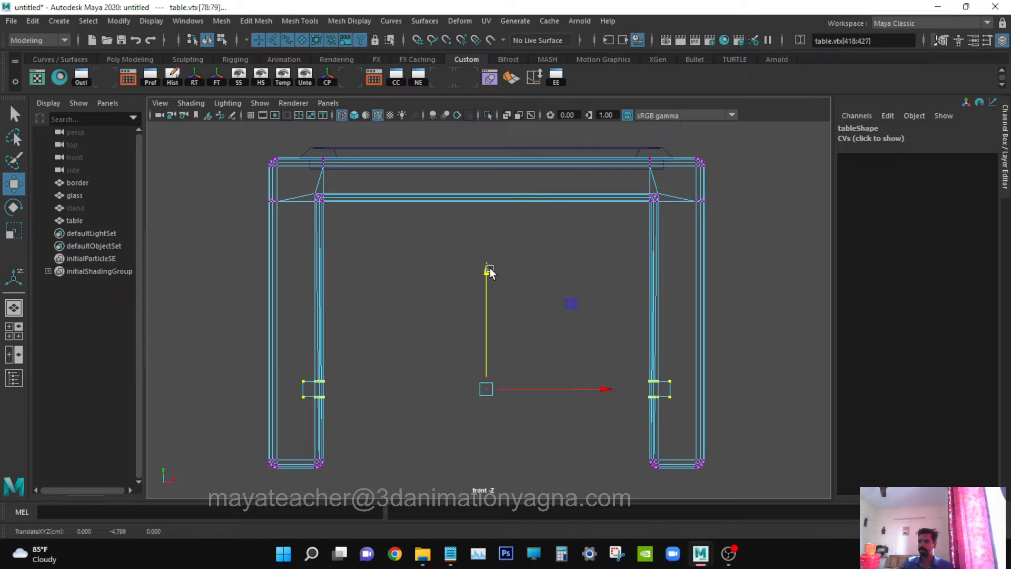
{"action": "key", "text": "q"}
{"action": "left_click", "coordinate": [545, 278]}
Unhide the stand and lower it into the leg notches, to a Translate Y of about -0.362.
{"action": "left_click", "coordinate": [75, 208]}
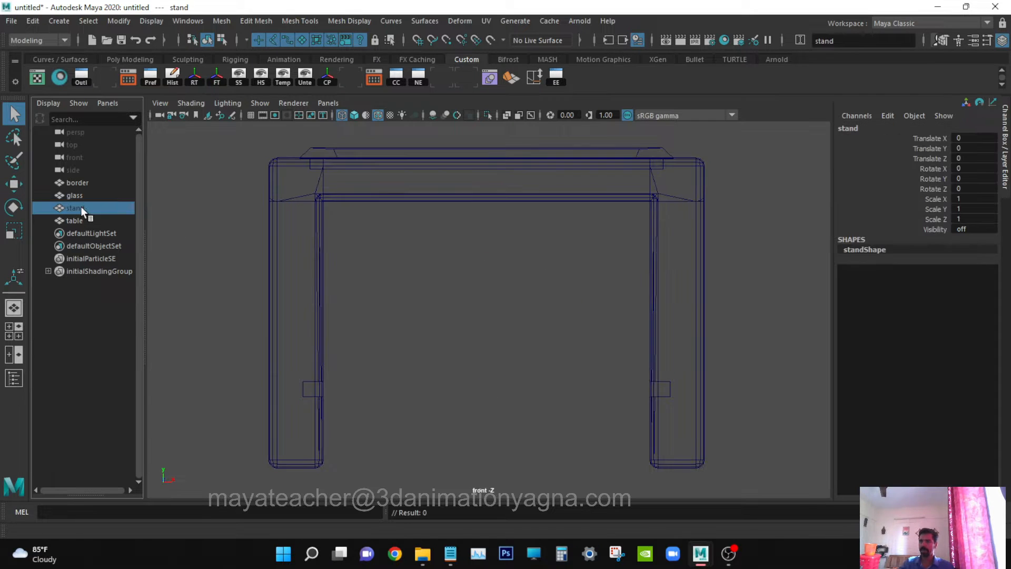
{"action": "left_click", "coordinate": [141, 23]}
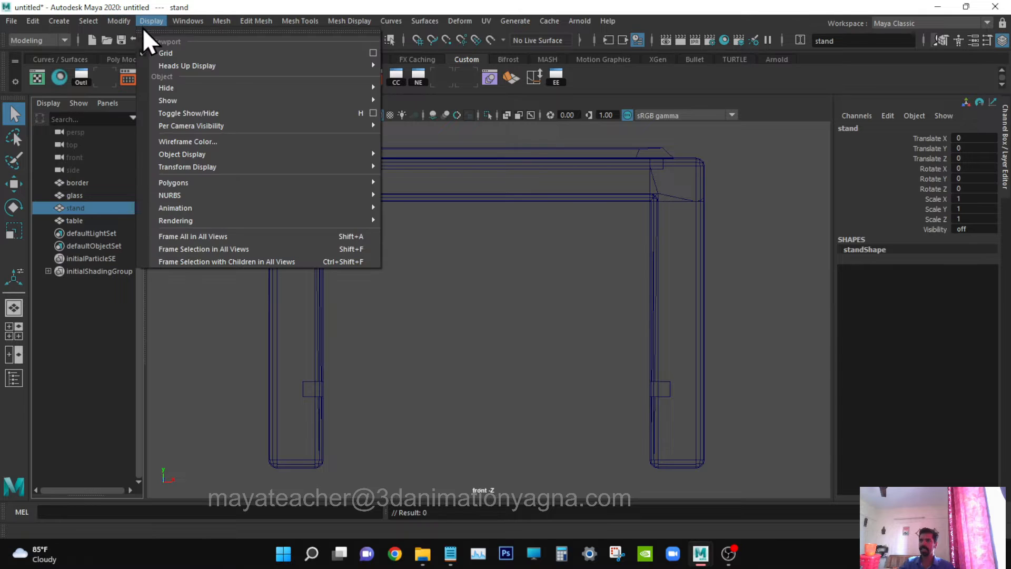
{"action": "mouse_move", "coordinate": [181, 96]}
{"action": "left_click", "coordinate": [453, 112]}
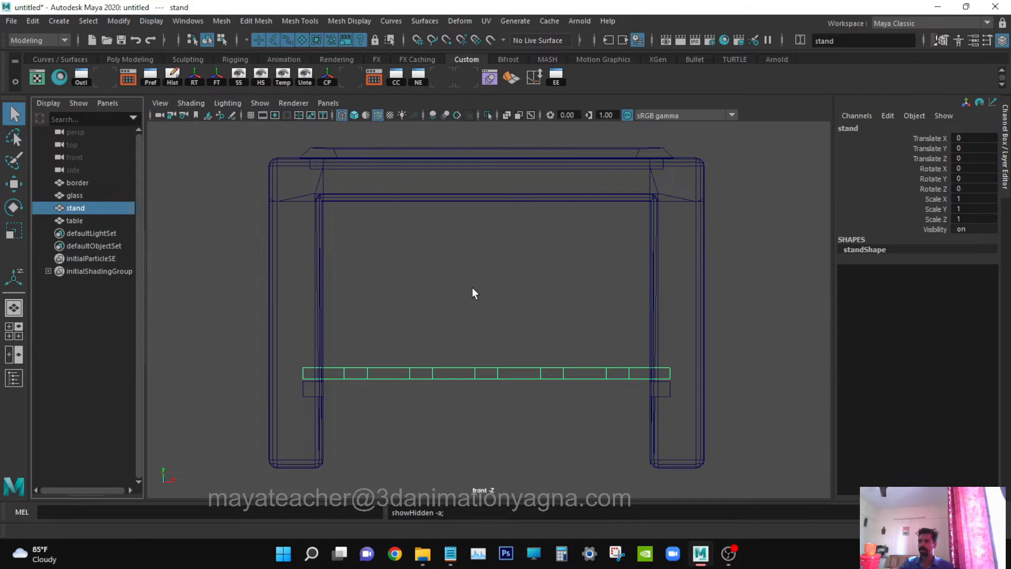
{"action": "key", "text": "w"}
{"action": "left_click_drag", "start_coordinate": [485, 286], "coordinate": [495, 302]}
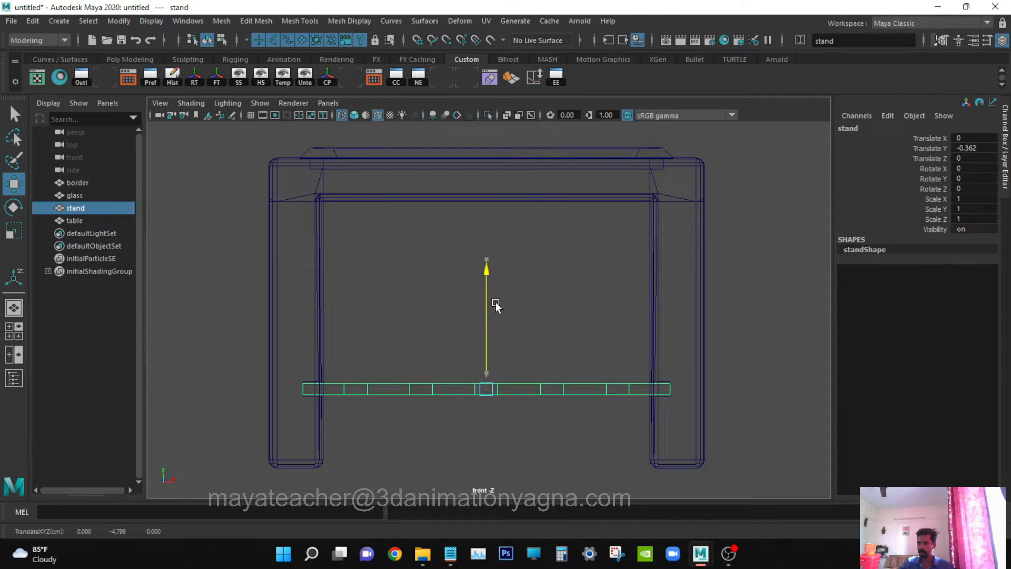
Zoom in on a leg notch in the front view and nudge the stand slightly down inside it.
{"action": "left_click_drag", "start_coordinate": [290, 357], "coordinate": [546, 415]}
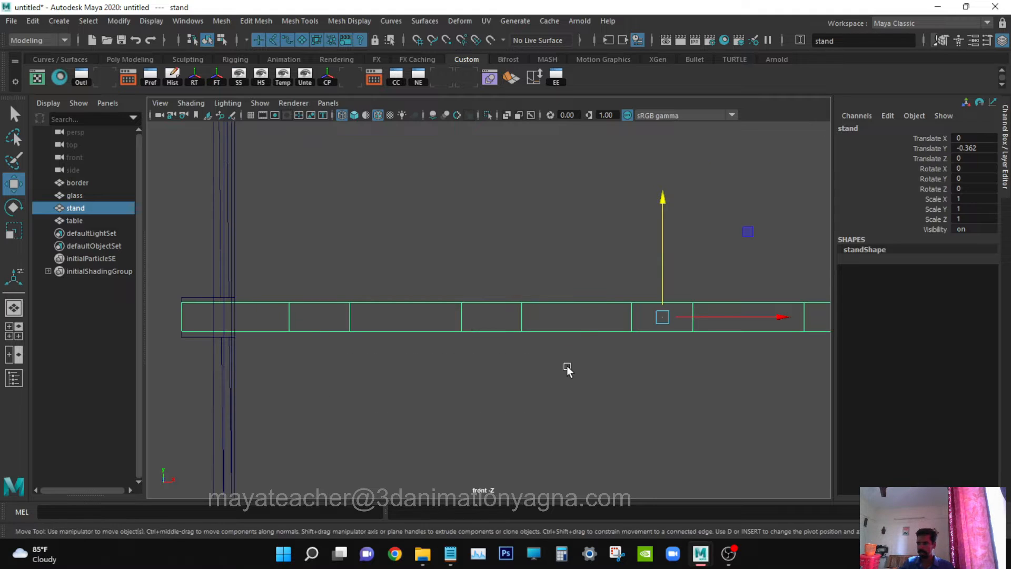
{"action": "key", "text": "ctrl+space"}
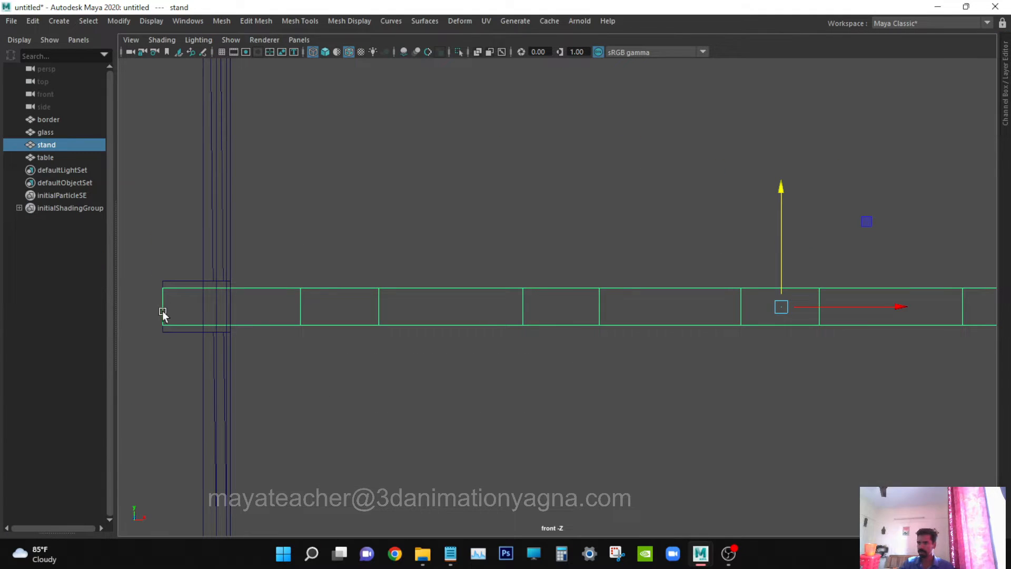
{"action": "left_click_drag", "start_coordinate": [781, 189], "coordinate": [782, 193]}
In the perspective view, scale the stand down slightly in X and Z together to leave a small gap in the notches.
{"action": "left_click_drag", "start_coordinate": [770, 249], "coordinate": [785, 232]}
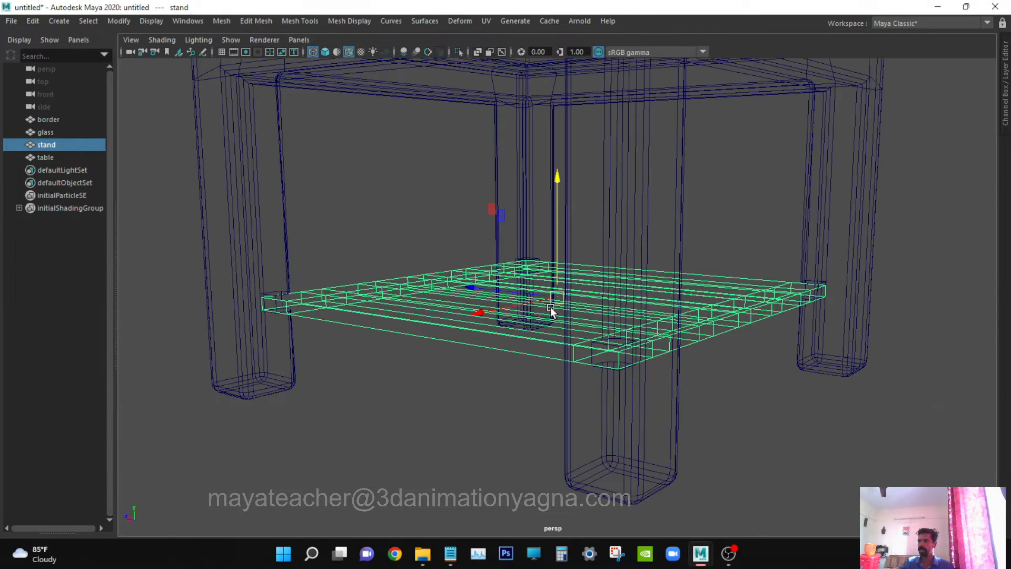
{"action": "left_click_drag", "start_coordinate": [551, 320], "coordinate": [567, 327], "text": "alt"}
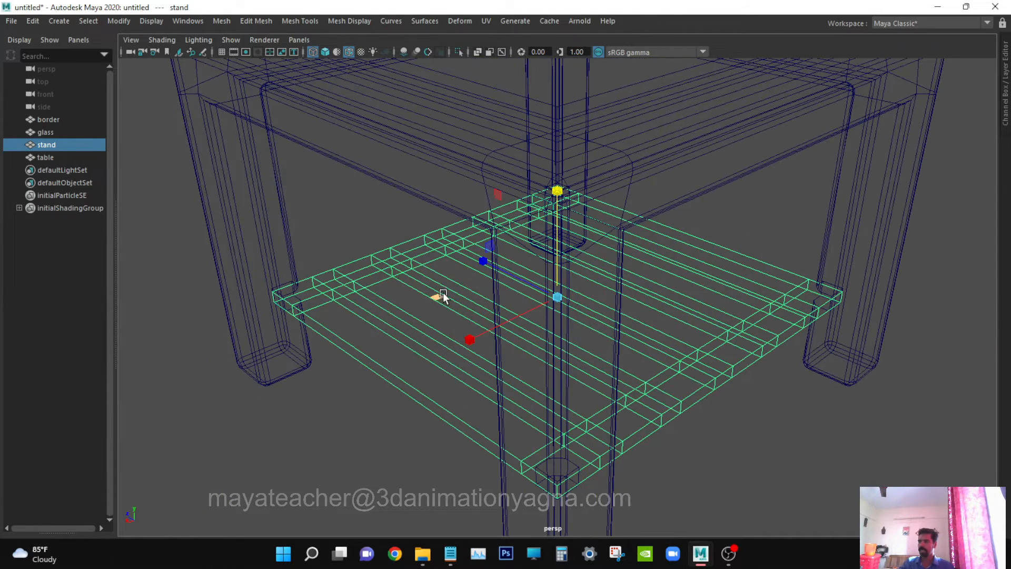
{"action": "left_click_drag", "start_coordinate": [434, 293], "coordinate": [437, 295]}
{"action": "left_click_drag", "start_coordinate": [437, 295], "coordinate": [636, 358], "text": "alt"}
{"action": "middle_click_drag", "start_coordinate": [637, 358], "coordinate": [700, 355], "text": "alt"}
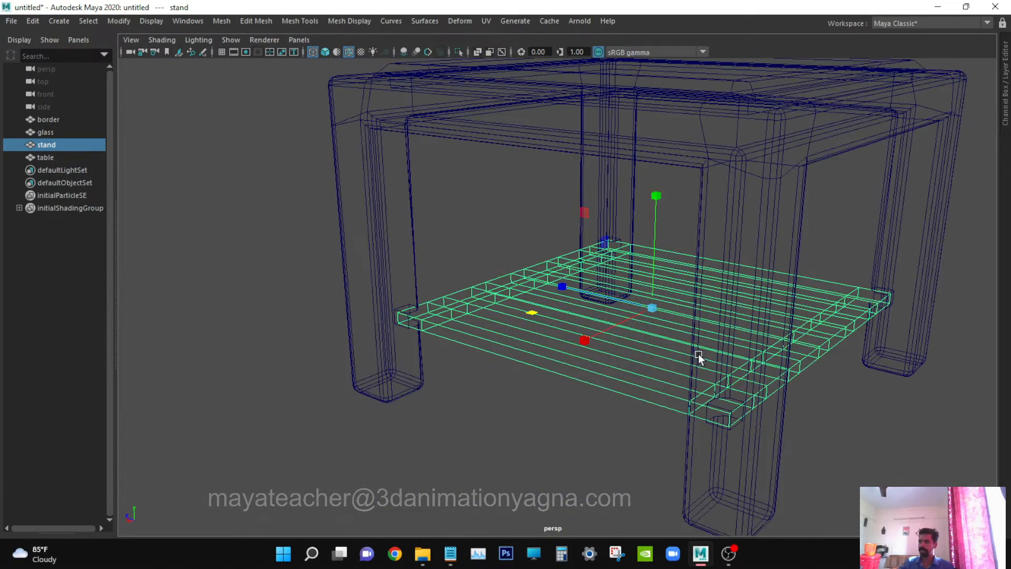
{"action": "key", "text": "q"}
{"action": "left_click_drag", "start_coordinate": [467, 366], "coordinate": [440, 366], "text": "alt"}
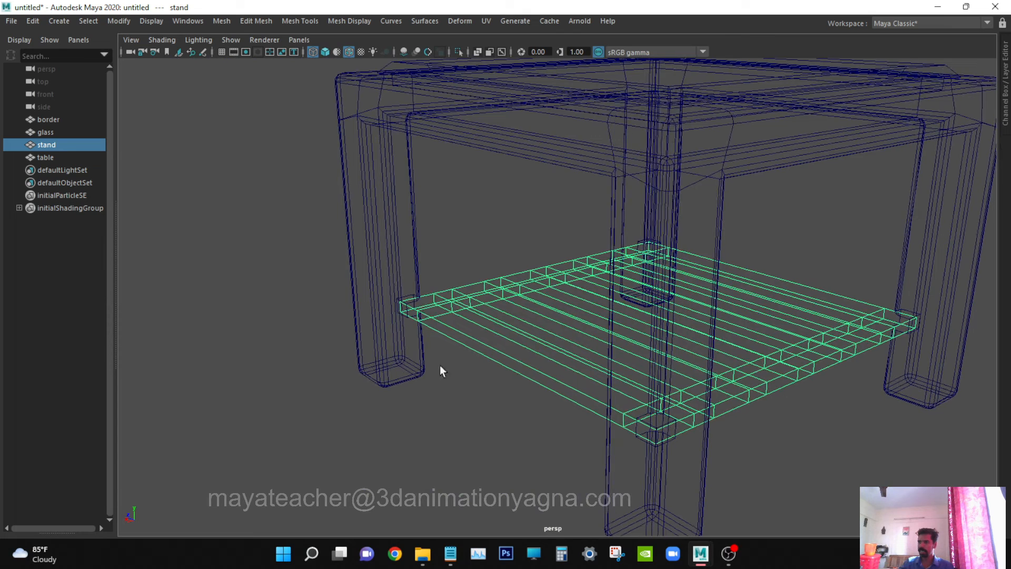
Examine in shaded display how the slatted stand sits in the leg notches, from close up and different angles.
{"action": "left_click", "coordinate": [469, 255]}
{"action": "key", "text": "5"}
{"action": "mouse_move", "coordinate": [469, 254]}
{"action": "left_mouse_down", "text": "alt"}
{"action": "mouse_move", "coordinate": [433, 300]}
{"action": "mouse_move", "coordinate": [437, 283]}
{"action": "mouse_move", "coordinate": [456, 289]}
{"action": "mouse_move", "coordinate": [602, 268]}
{"action": "mouse_move", "coordinate": [577, 316]}
{"action": "mouse_move", "coordinate": [588, 304]}
{"action": "mouse_move", "coordinate": [576, 287]}
{"action": "mouse_move", "coordinate": [693, 283]}
{"action": "mouse_move", "coordinate": [752, 311]}
{"action": "left_mouse_up", "text": "alt"}
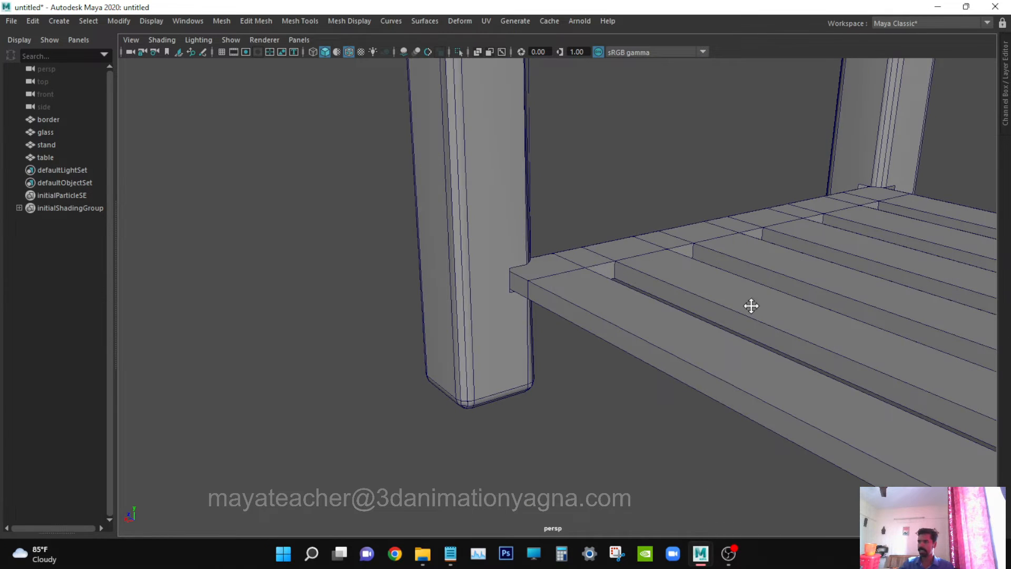
{"action": "right_click_drag", "start_coordinate": [752, 306], "coordinate": [628, 311], "text": "alt"}
{"action": "middle_click_drag", "start_coordinate": [658, 313], "coordinate": [620, 350], "text": "alt"}
{"action": "right_click_drag", "start_coordinate": [665, 350], "coordinate": [613, 342], "text": "alt"}
{"action": "left_click_drag", "start_coordinate": [612, 342], "coordinate": [623, 344], "text": "alt"}
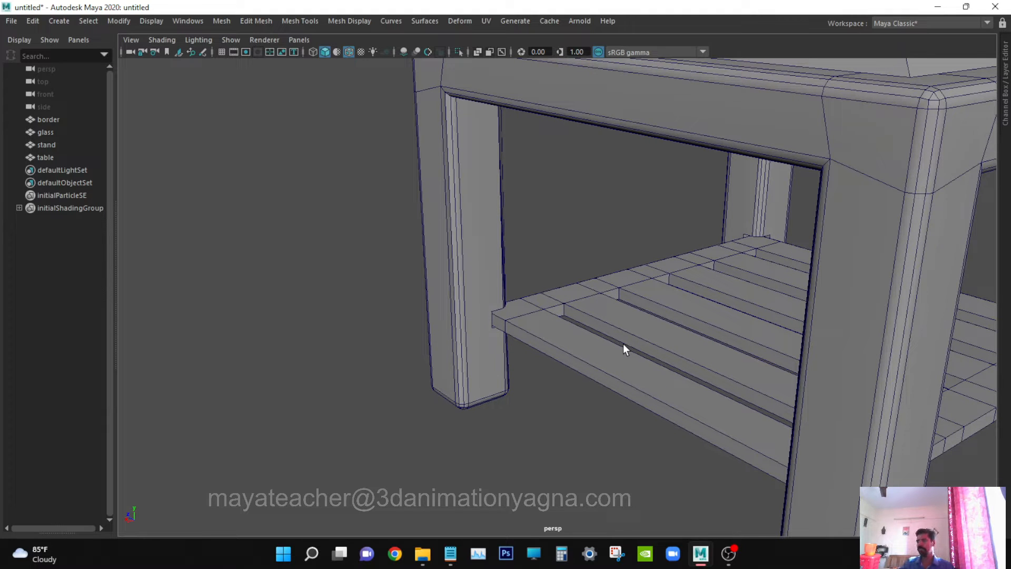
{"action": "right_click_drag", "start_coordinate": [624, 343], "coordinate": [645, 363], "text": "alt"}
{"action": "left_click_drag", "start_coordinate": [646, 363], "coordinate": [591, 361], "text": "alt"}
Bevel the whole stand with the Bevel options reset to their defaults.
{"action": "left_click", "coordinate": [560, 343]}
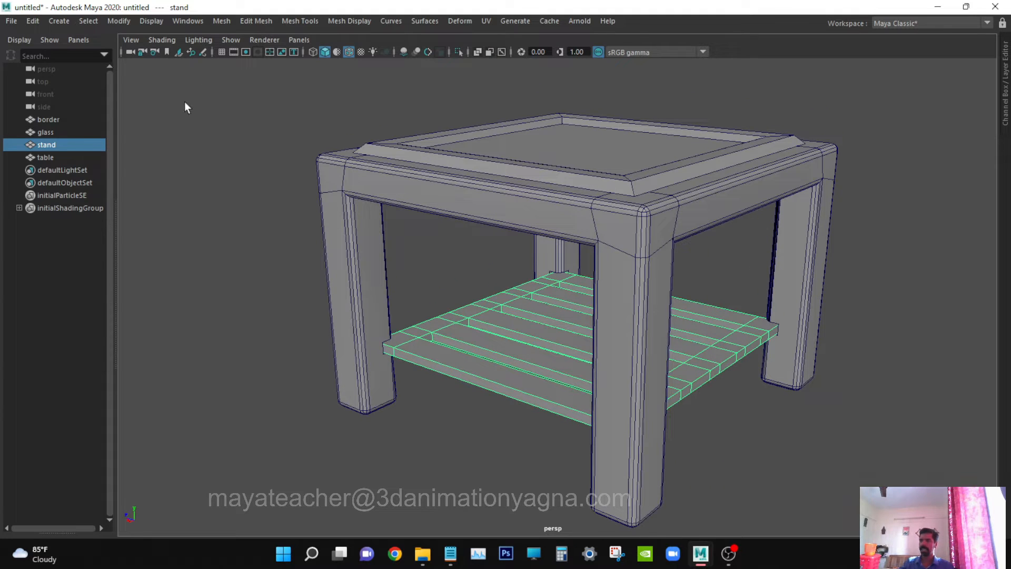
{"action": "left_click", "coordinate": [223, 21]}
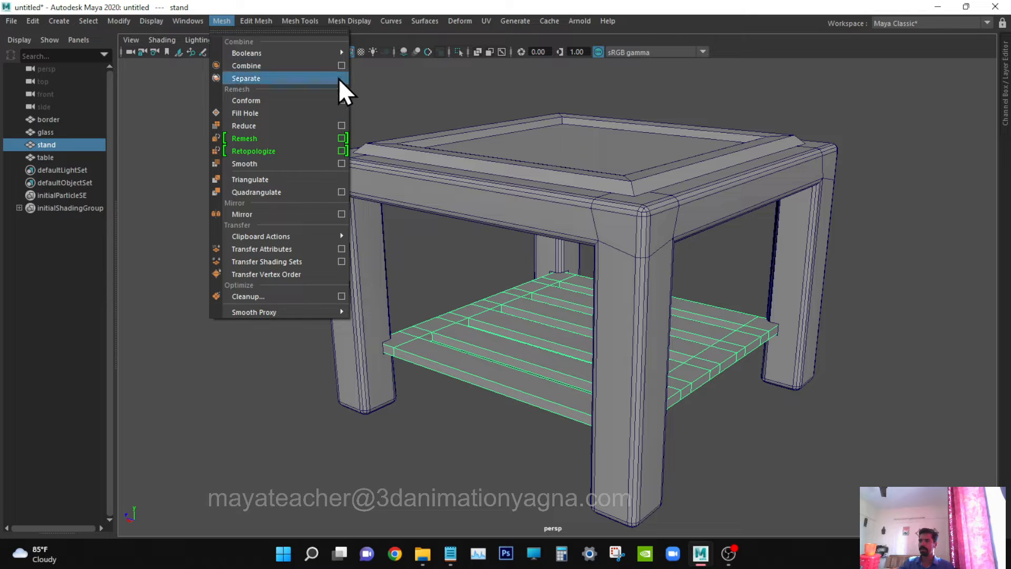
{"action": "mouse_move", "coordinate": [261, 24]}
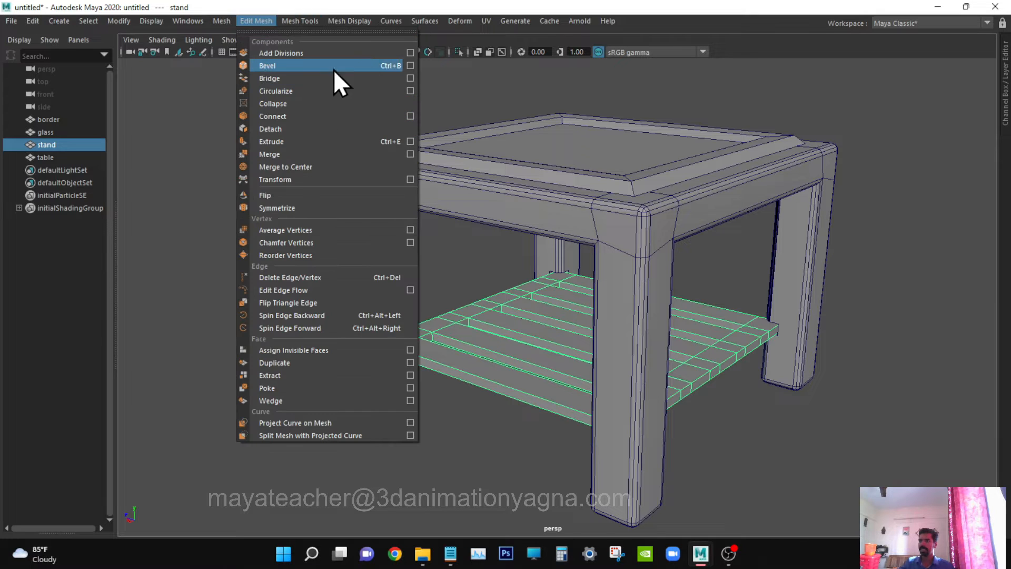
{"action": "left_click", "coordinate": [410, 66]}
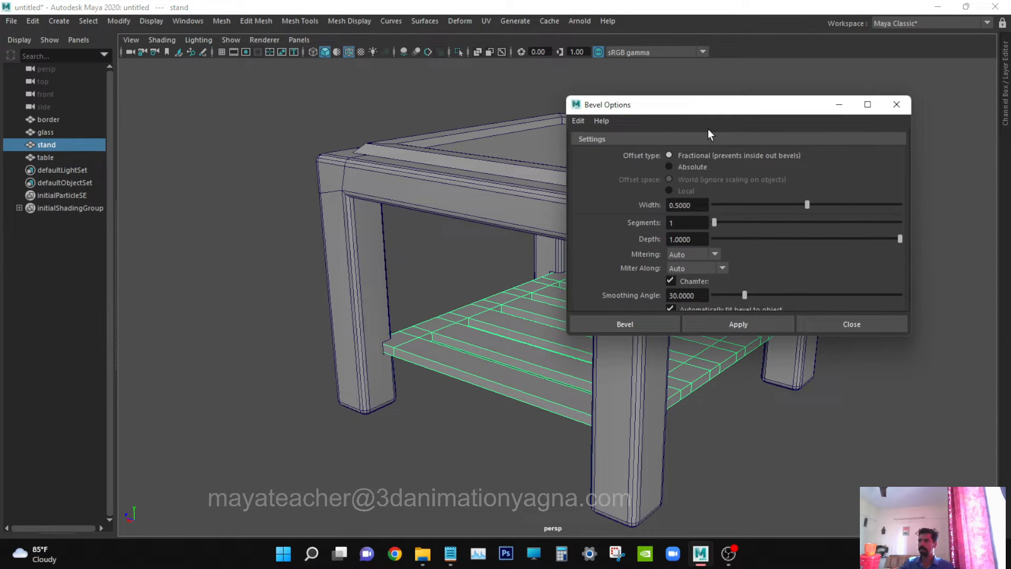
{"action": "left_click", "coordinate": [588, 125]}
{"action": "left_click", "coordinate": [590, 147]}
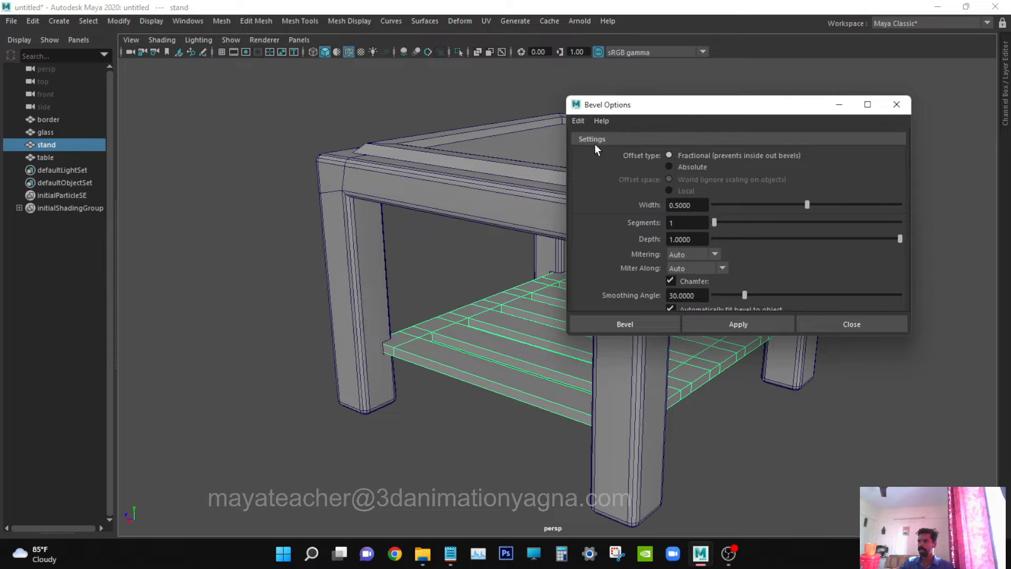
{"action": "left_click", "coordinate": [627, 324]}
{"action": "left_click_drag", "start_coordinate": [669, 296], "coordinate": [529, 314], "text": "alt"}
{"action": "key", "text": "ctrl+space"}
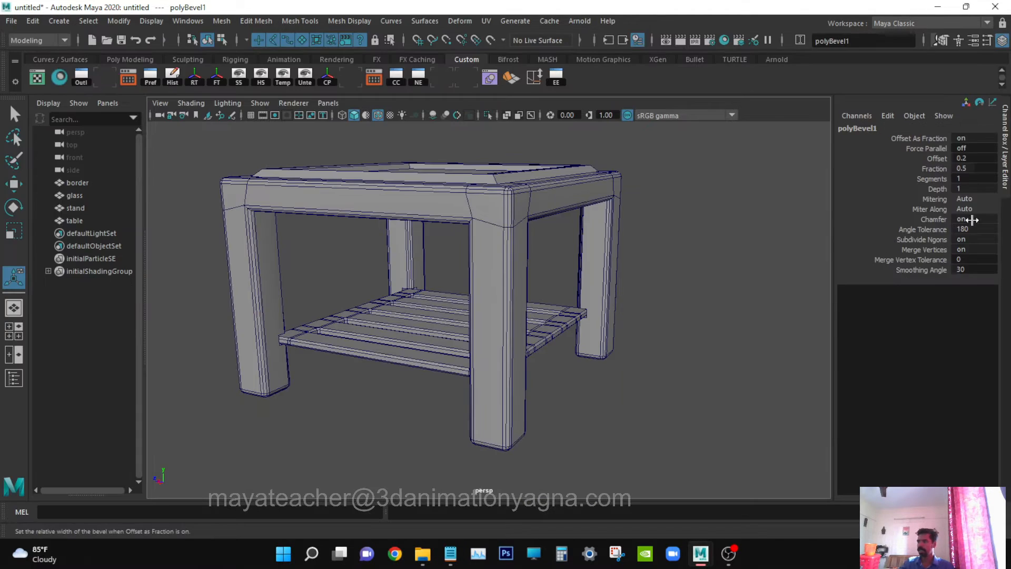
Set the stand's bevel to 2 segments.
{"action": "double_click", "coordinate": [969, 169]}
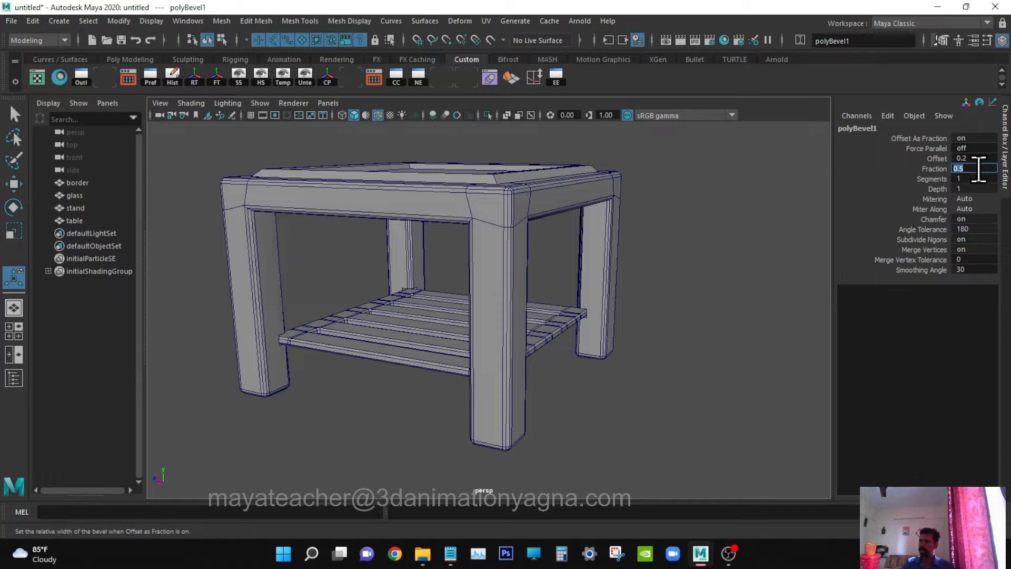
{"action": "scroll", "coordinate": [667, 244], "scroll_direction": "up", "scroll_amount": 5}
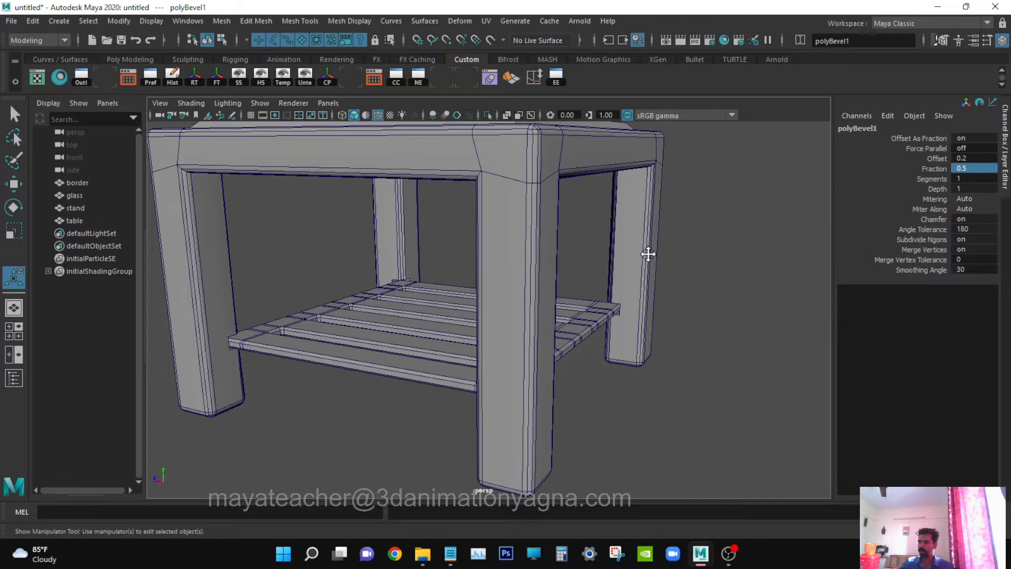
{"action": "scroll", "coordinate": [648, 254], "scroll_direction": "up", "scroll_amount": 3}
{"action": "double_click", "coordinate": [970, 178]}
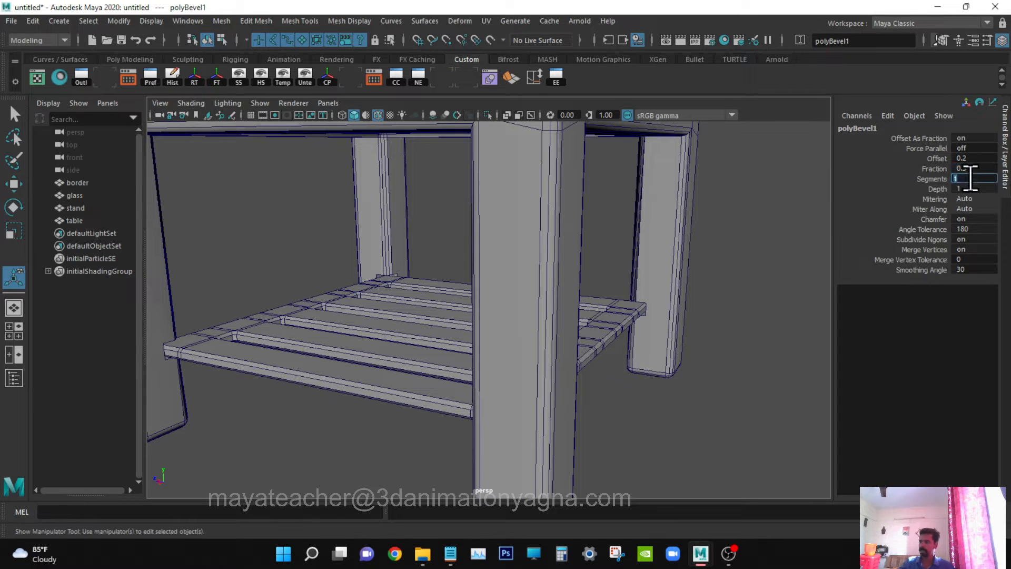
{"action": "type", "text": "2"}
{"action": "key", "text": "Return"}
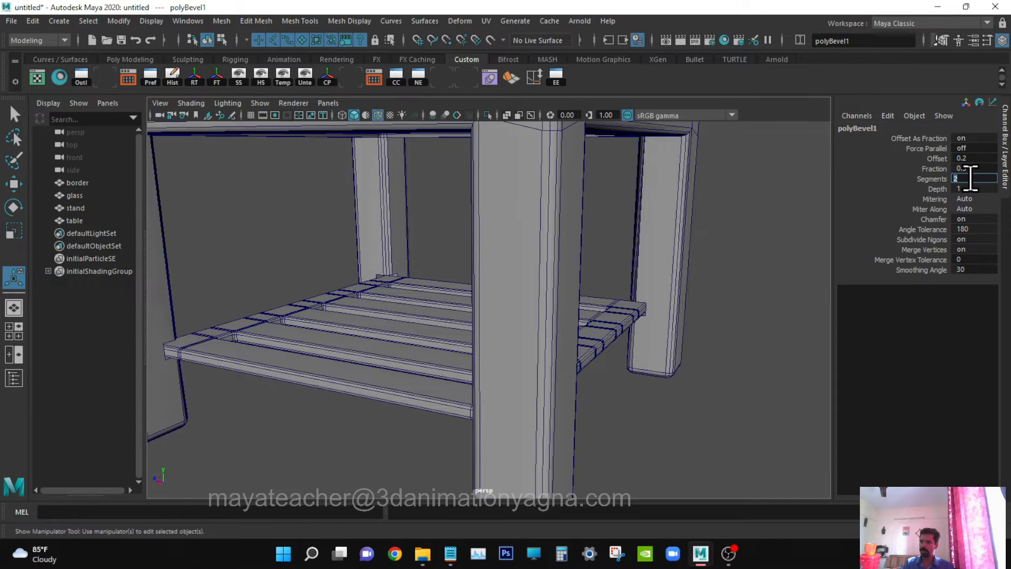
{"action": "left_click_drag", "start_coordinate": [663, 351], "coordinate": [627, 352], "text": "alt"}
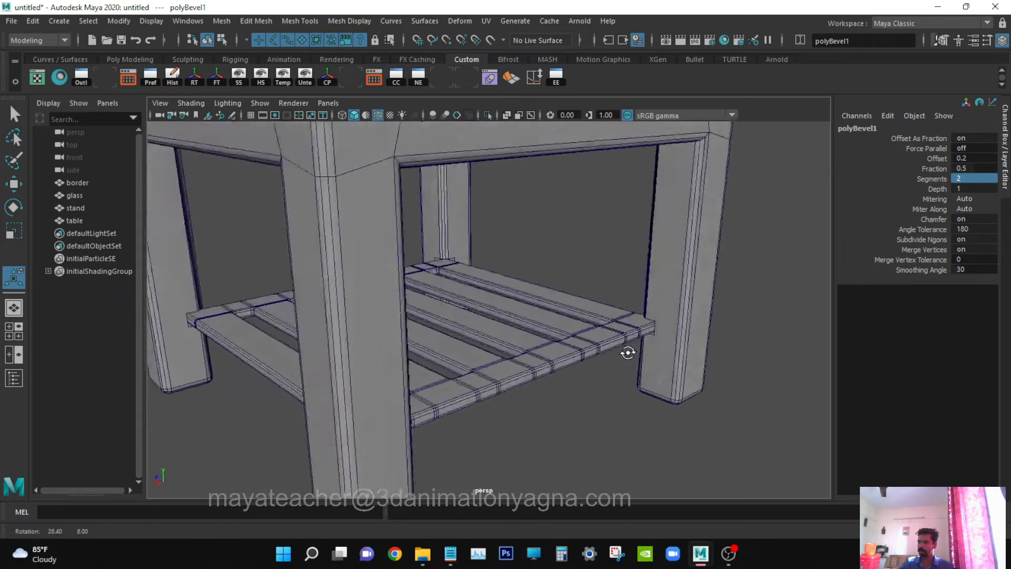
Frame the whole table, clear the selection and examine the model from different angles.
{"action": "key", "text": "a"}
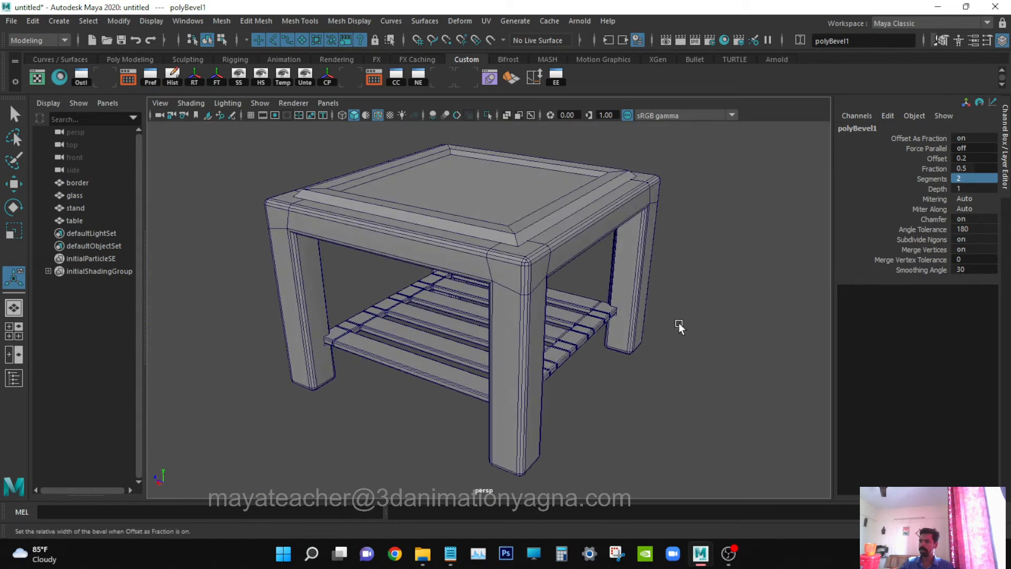
{"action": "key", "text": "q"}
{"action": "left_click", "coordinate": [679, 327]}
{"action": "left_click_drag", "start_coordinate": [621, 277], "coordinate": [573, 367], "text": "alt"}
{"action": "left_click_drag", "start_coordinate": [463, 307], "coordinate": [477, 300], "text": "alt"}
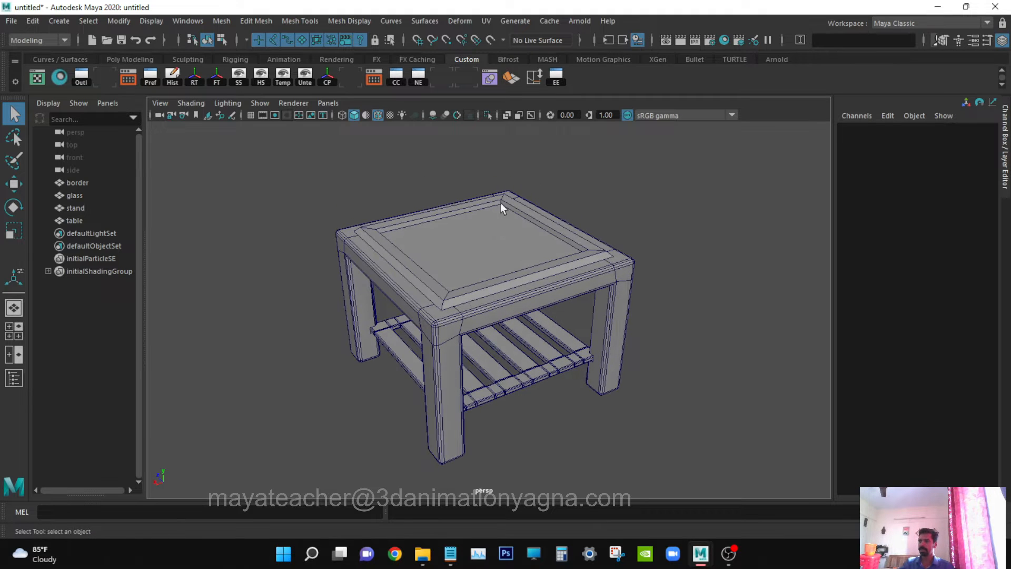
{"action": "scroll", "coordinate": [489, 294], "scroll_direction": "up", "scroll_amount": 2}
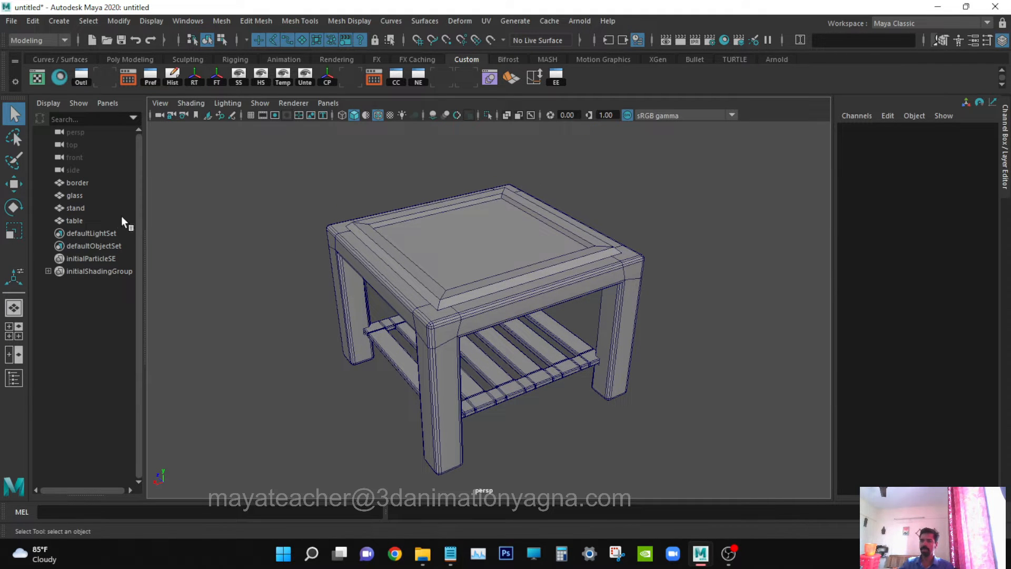
{"action": "mouse_move", "coordinate": [500, 319]}
{"action": "left_mouse_down", "text": "alt"}
{"action": "mouse_move", "coordinate": [509, 317]}
{"action": "mouse_move", "coordinate": [500, 329]}
{"action": "left_mouse_up", "text": "alt"}
Frame the table in the front wireframe view and turn on the grid display.
{"action": "key", "text": "4"}
{"action": "key", "text": "space"}
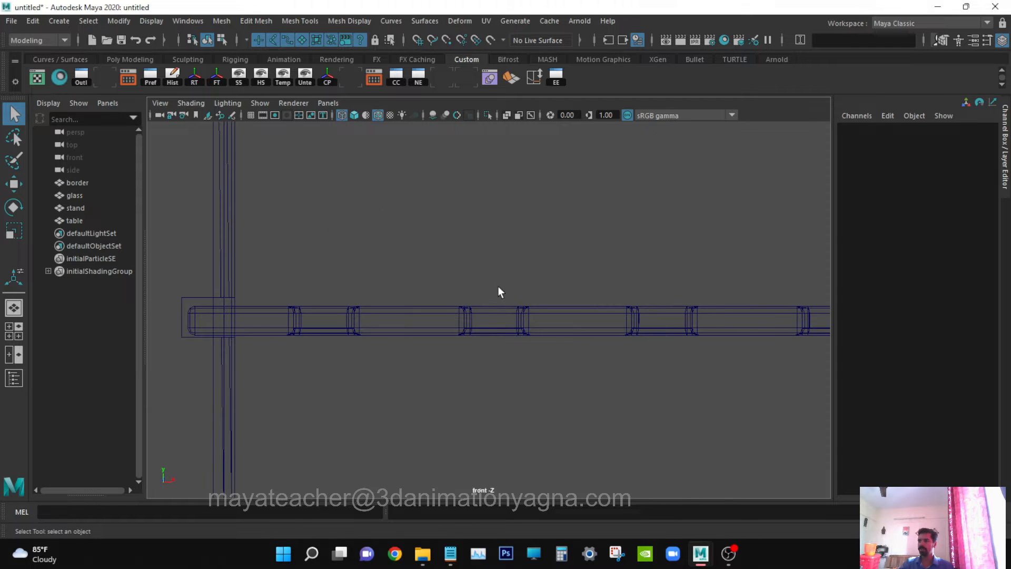
{"action": "middle_click_drag", "start_coordinate": [498, 286], "coordinate": [455, 415], "text": "alt"}
{"action": "scroll", "coordinate": [507, 311], "scroll_direction": "down", "scroll_amount": 8}
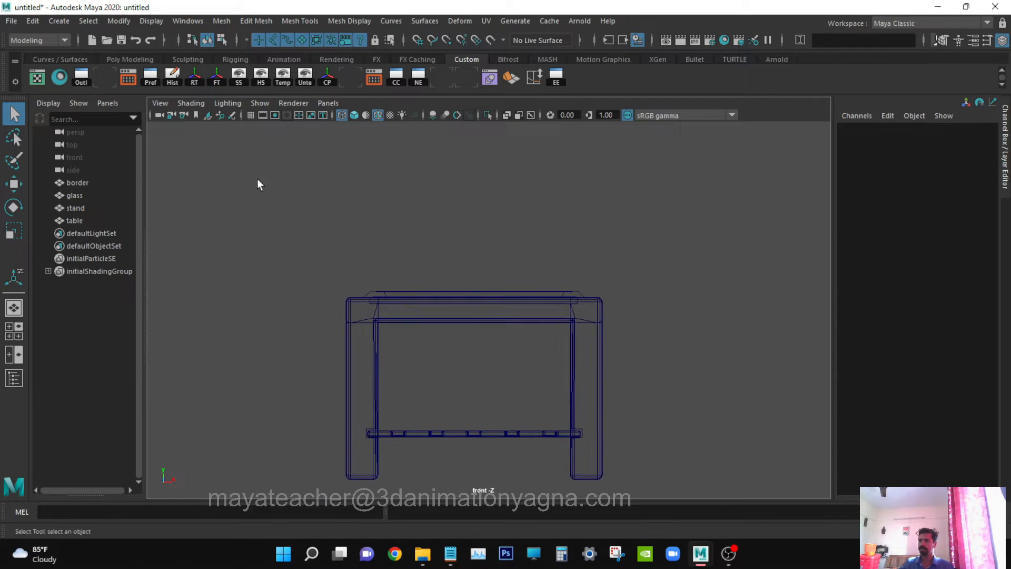
{"action": "left_click", "coordinate": [260, 103]}
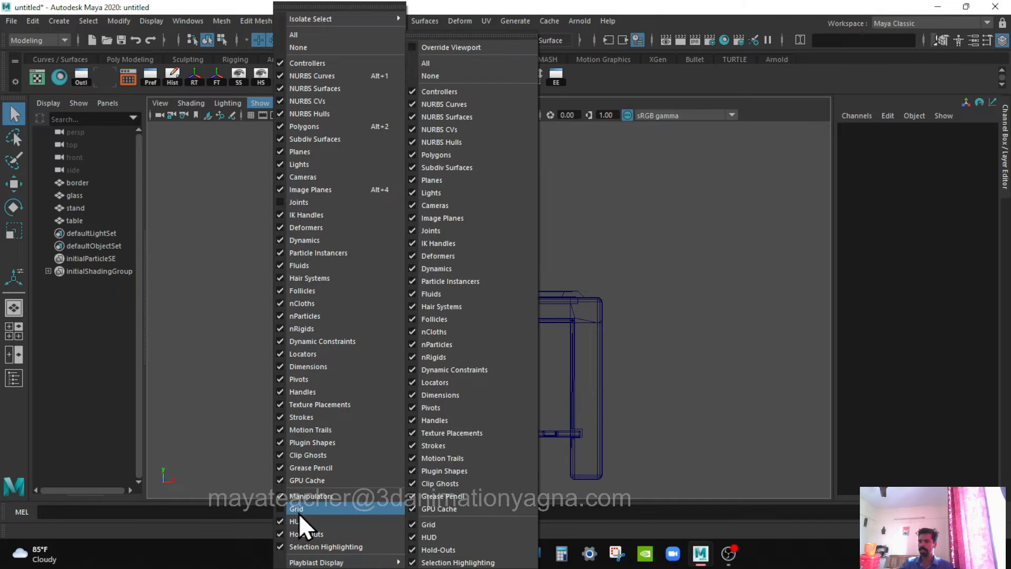
{"action": "left_click", "coordinate": [298, 514]}
{"action": "middle_click_drag", "start_coordinate": [462, 367], "coordinate": [464, 376], "text": "alt"}
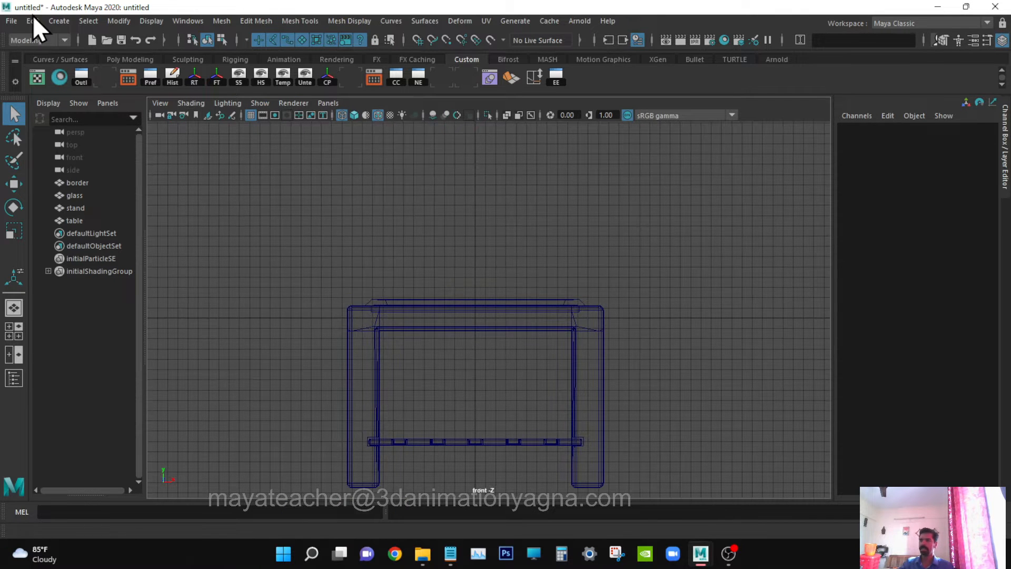
Start a grid-snapped CV curve above the tabletop and place its flat base from the centre axis out to X 1.6 at Y 1.2.
{"action": "left_click", "coordinate": [53, 20]}
{"action": "mouse_move", "coordinate": [158, 116]}
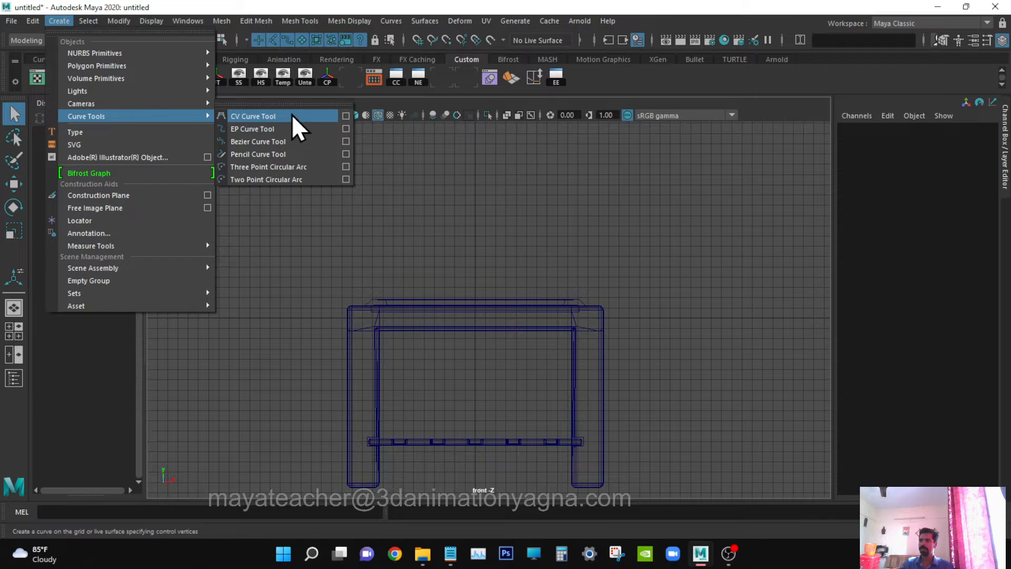
{"action": "left_click", "coordinate": [292, 115]}
{"action": "scroll", "coordinate": [618, 317], "scroll_direction": "up", "scroll_amount": 3}
{"action": "middle_click_drag", "start_coordinate": [555, 244], "coordinate": [547, 351], "text": "alt"}
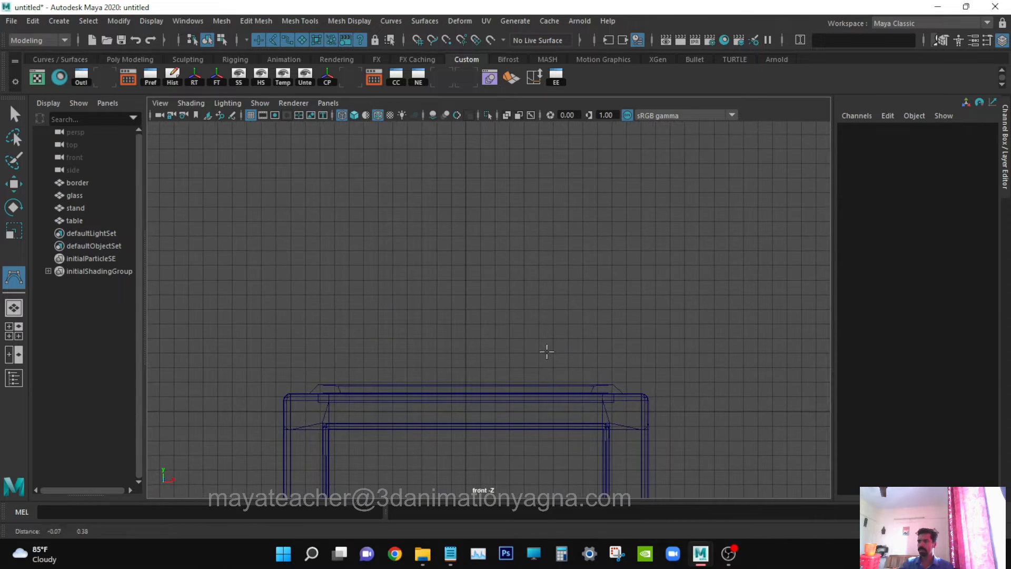
{"action": "right_click_drag", "start_coordinate": [553, 357], "coordinate": [559, 359], "text": "alt"}
{"action": "middle_click_drag", "start_coordinate": [501, 368], "coordinate": [502, 362], "text": "alt"}
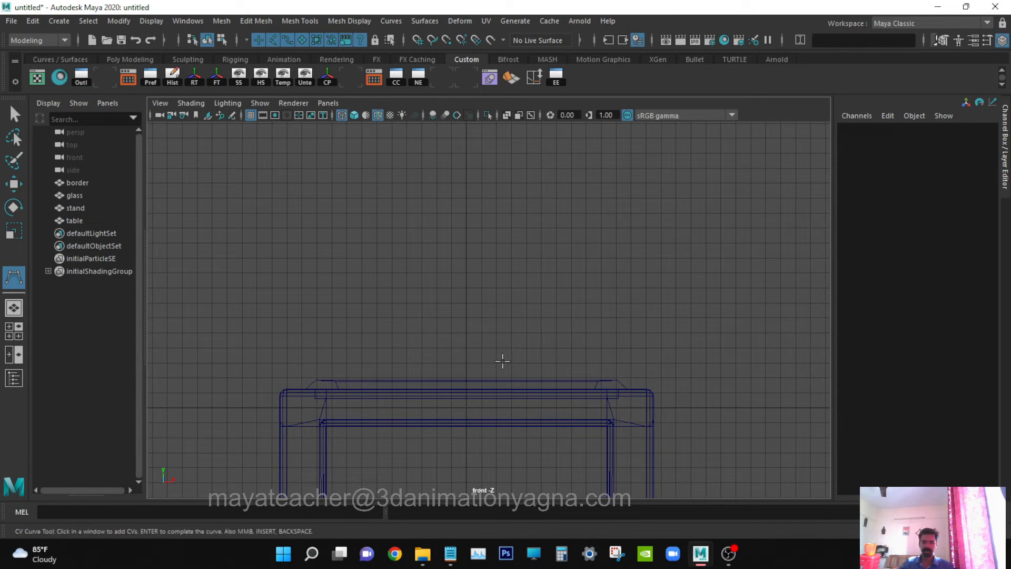
{"action": "key", "text": "x"}
{"action": "left_click", "coordinate": [466, 363]}
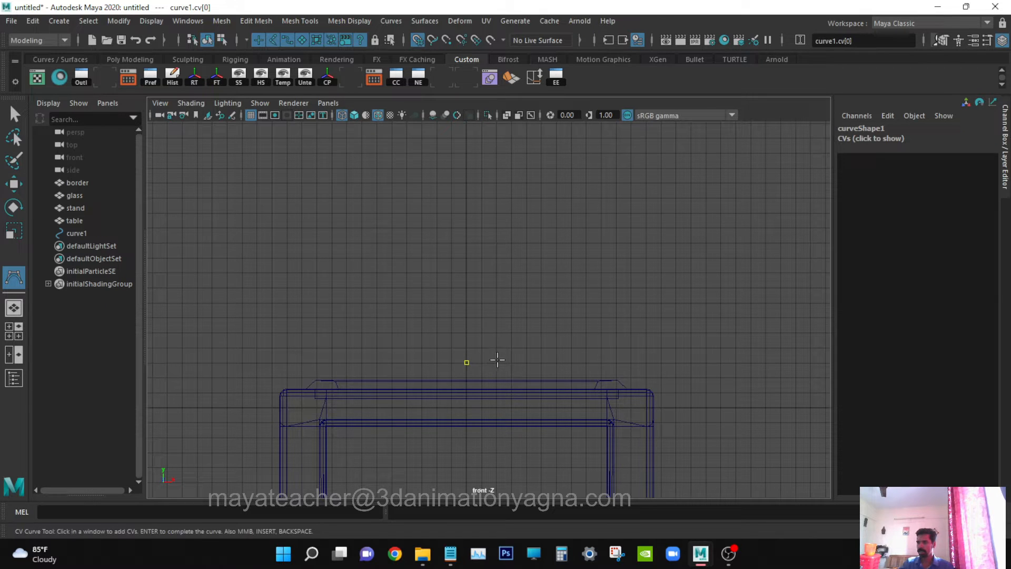
{"action": "left_click", "coordinate": [497, 361]}
{"action": "left_click", "coordinate": [526, 362]}
{"action": "left_click_drag", "start_coordinate": [528, 349], "coordinate": [530, 363]}
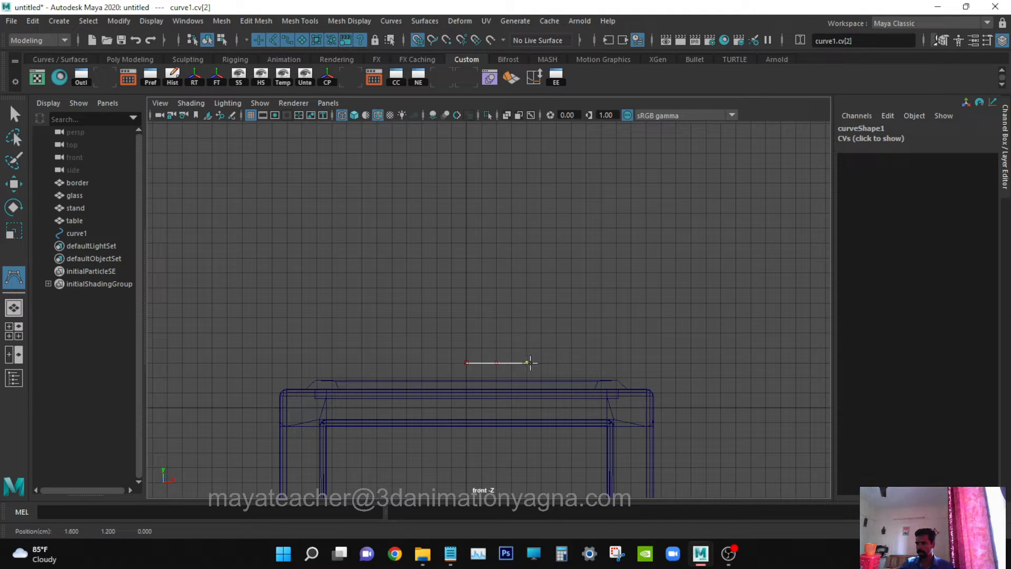
Continue the curve up the outer side with a bulge at X 2.4, Y 3.6, a narrow neck and an outward-flaring rim.
{"action": "left_click", "coordinate": [525, 335]}
{"action": "left_click", "coordinate": [554, 275]}
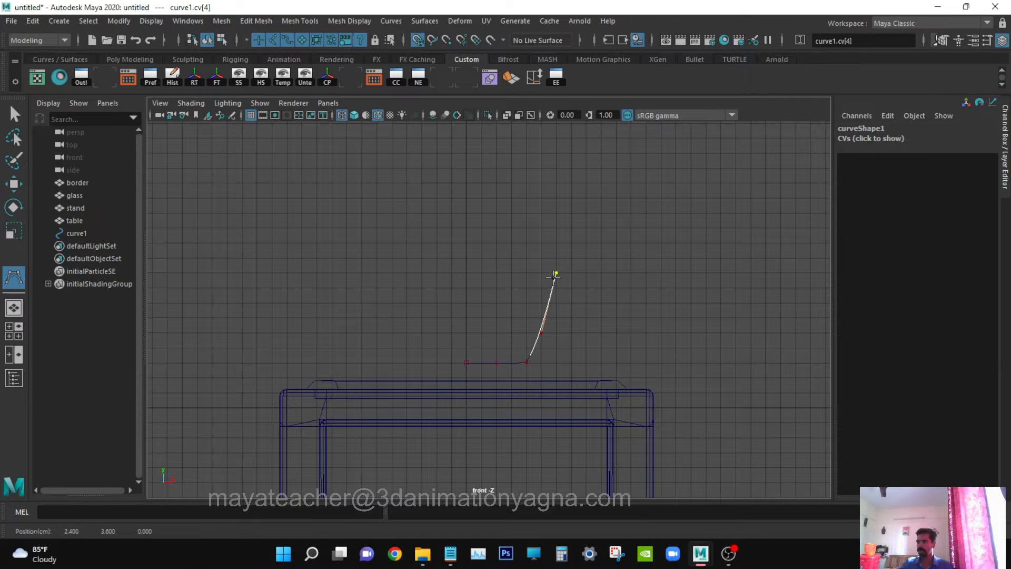
{"action": "left_click", "coordinate": [526, 242]}
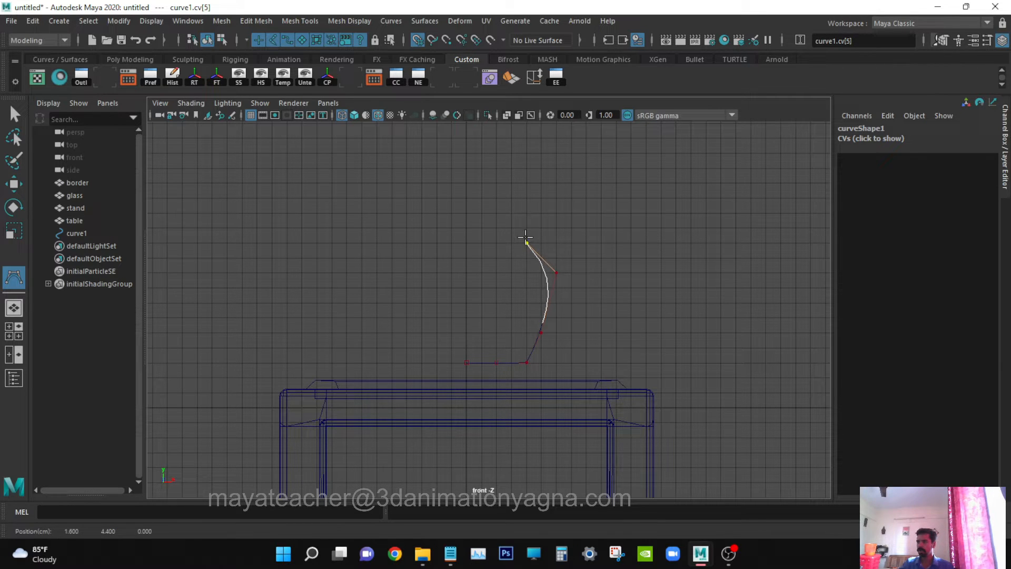
{"action": "left_click", "coordinate": [525, 237]}
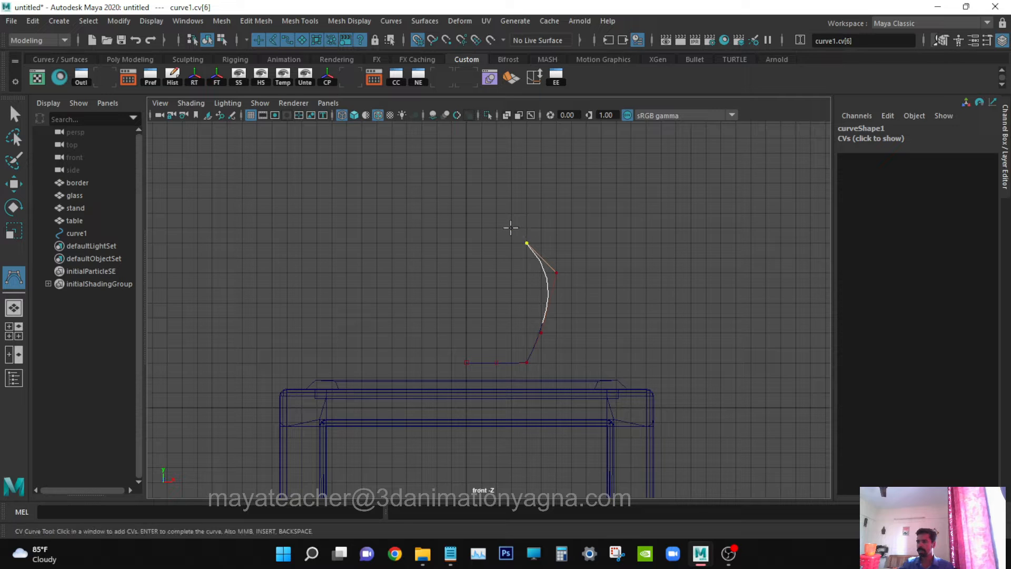
{"action": "left_click", "coordinate": [497, 214]}
{"action": "left_click", "coordinate": [510, 198]}
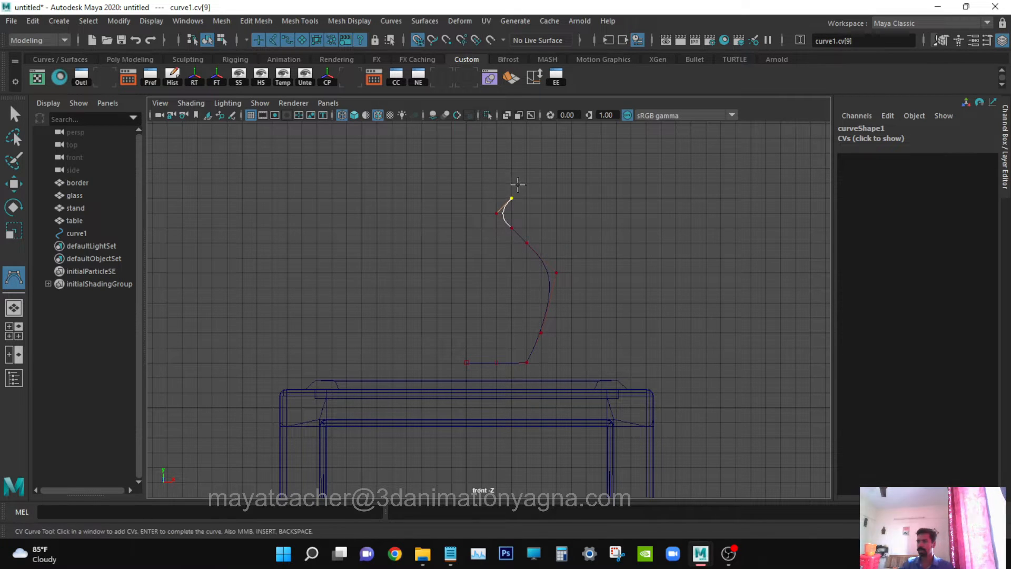
{"action": "left_click", "coordinate": [521, 184]}
{"action": "left_click", "coordinate": [519, 184]}
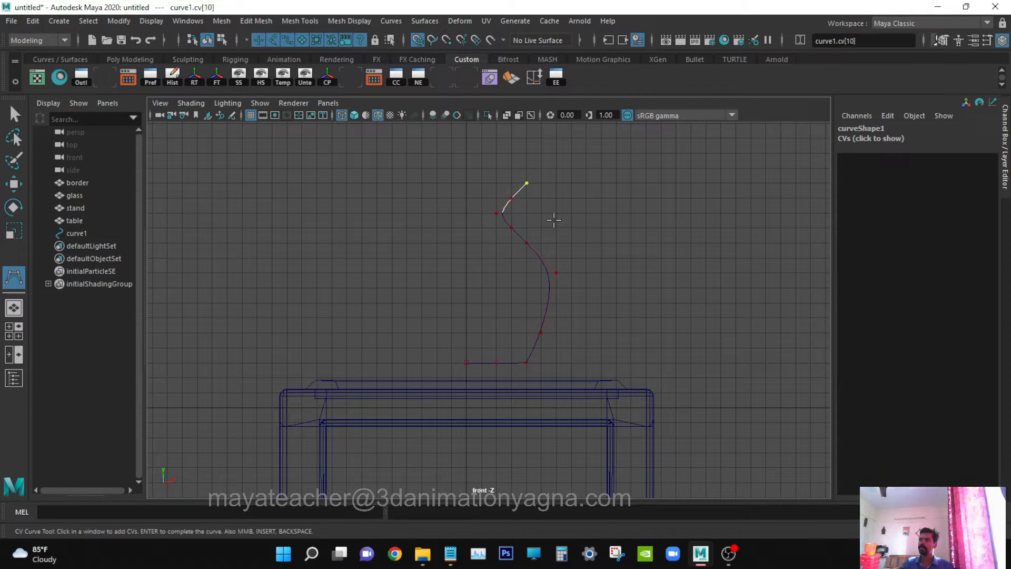
Add closely spaced free CVs at the rim to turn the curve inward and give the lip its thickness.
{"action": "scroll", "coordinate": [538, 227], "scroll_direction": "up", "scroll_amount": 1}
{"action": "middle_click_drag", "start_coordinate": [539, 230], "coordinate": [551, 300], "text": "alt"}
{"action": "scroll", "coordinate": [553, 300], "scroll_direction": "up", "scroll_amount": 3}
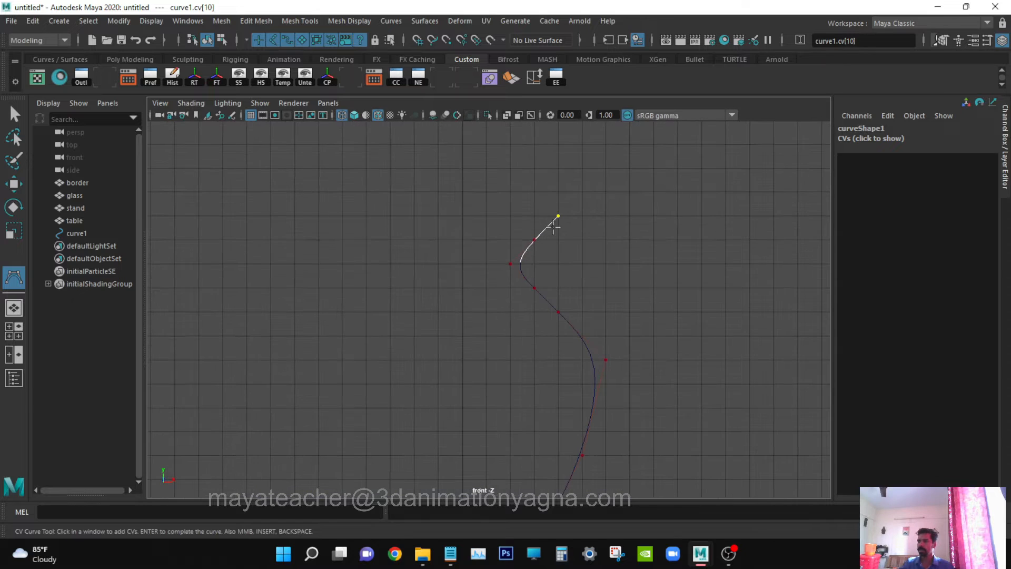
{"action": "left_click", "coordinate": [553, 210]}
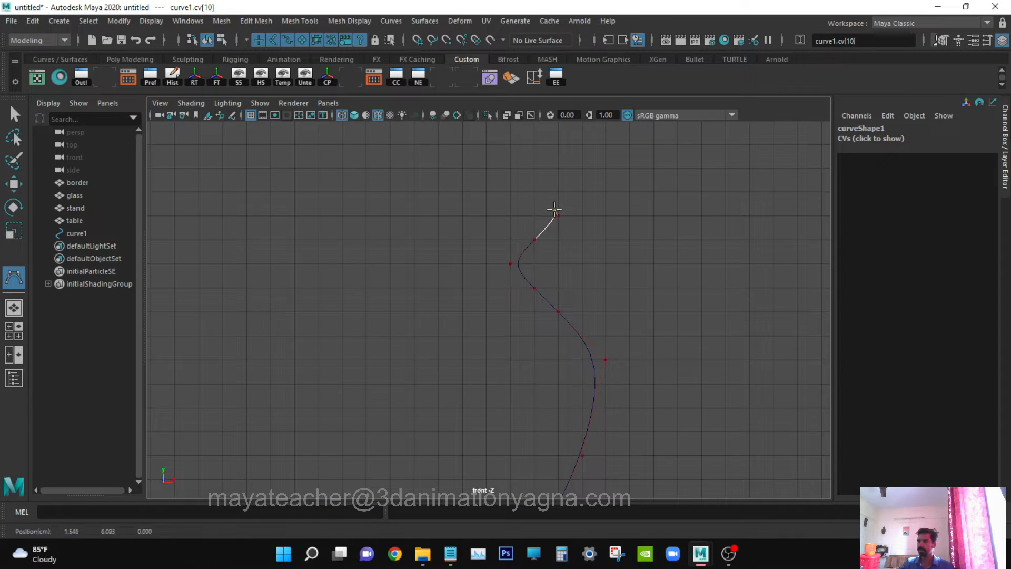
{"action": "left_click", "coordinate": [544, 210]}
{"action": "left_click", "coordinate": [546, 211]}
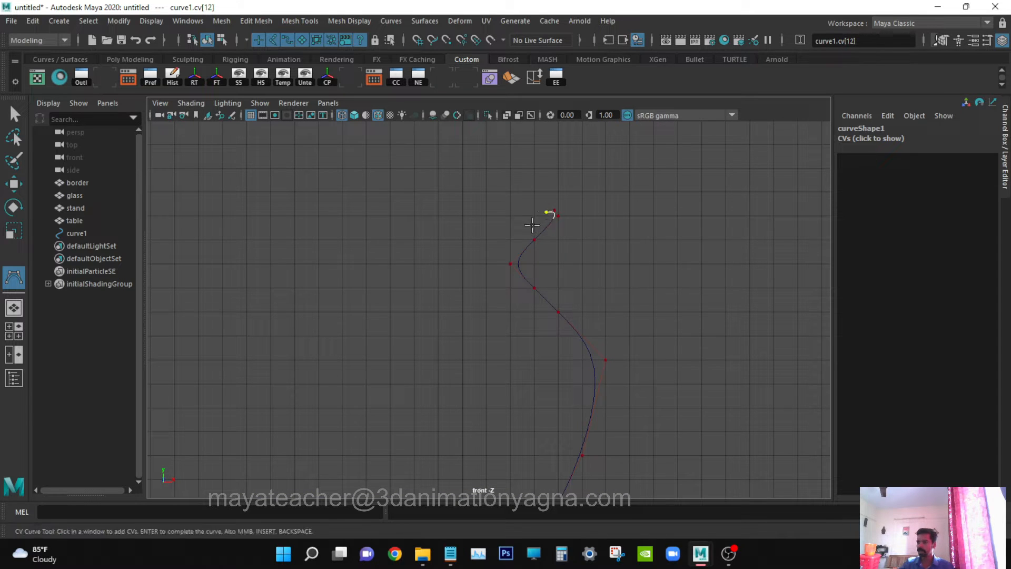
Trace the inner side of the flare and neck downward with CVs just inside the outer profile.
{"action": "left_click", "coordinate": [504, 260]}
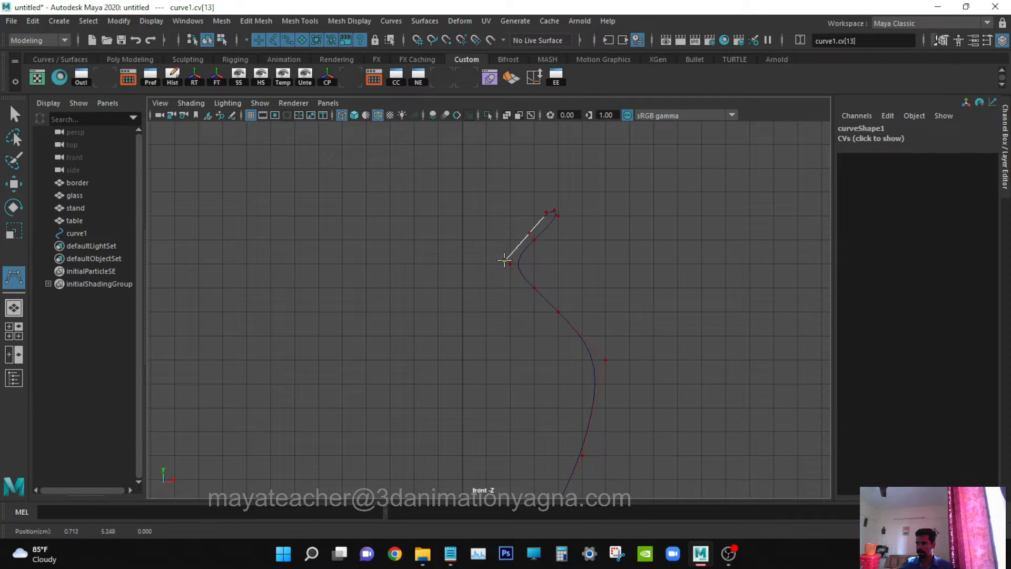
{"action": "left_click", "coordinate": [518, 284]}
{"action": "left_click", "coordinate": [510, 267]}
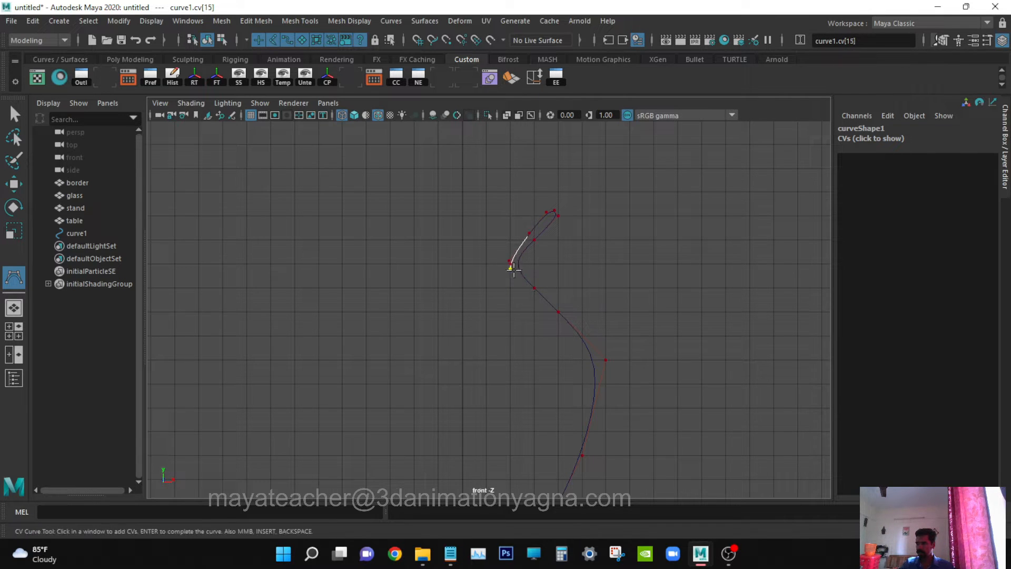
{"action": "left_click", "coordinate": [525, 291]}
{"action": "left_click", "coordinate": [557, 319]}
{"action": "middle_click_drag", "start_coordinate": [586, 387], "coordinate": [528, 336], "text": "alt"}
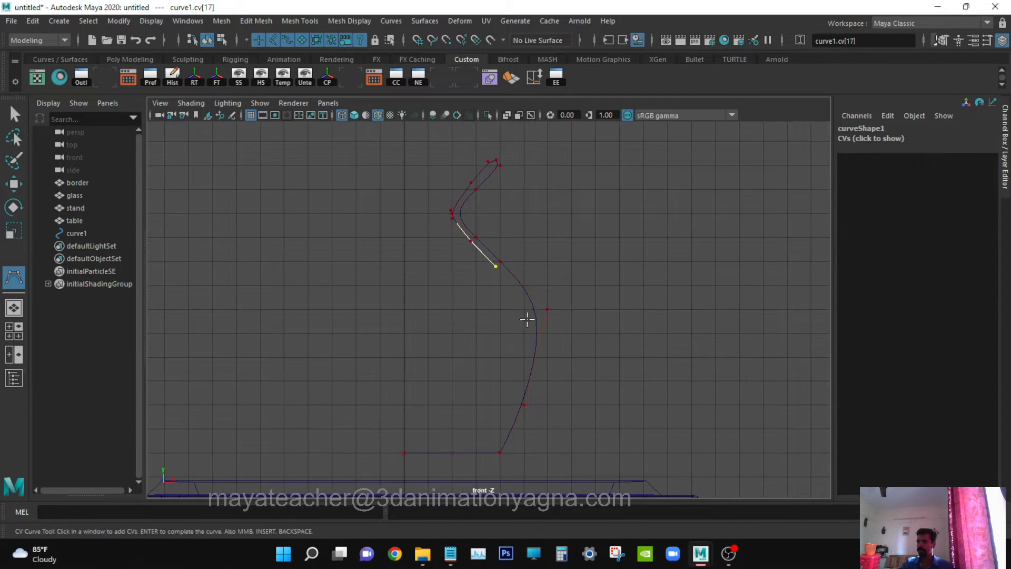
{"action": "left_click_drag", "start_coordinate": [531, 320], "coordinate": [528, 311]}
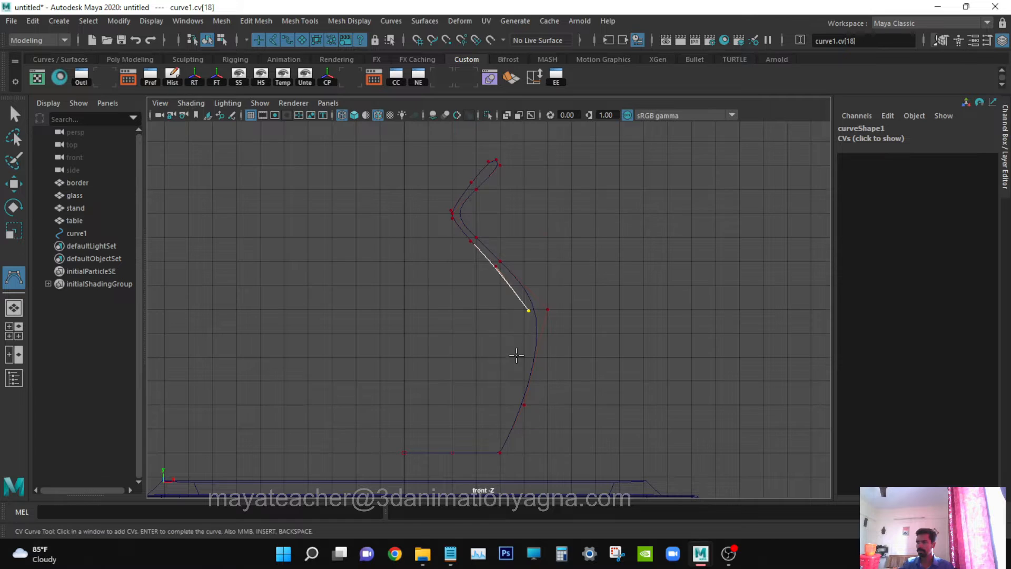
{"action": "middle_click_drag", "start_coordinate": [516, 390], "coordinate": [529, 333], "text": "alt"}
{"action": "left_click_drag", "start_coordinate": [527, 336], "coordinate": [530, 342]}
{"action": "key", "text": "ctrl+z"}
{"action": "key", "text": "ctrl+z"}
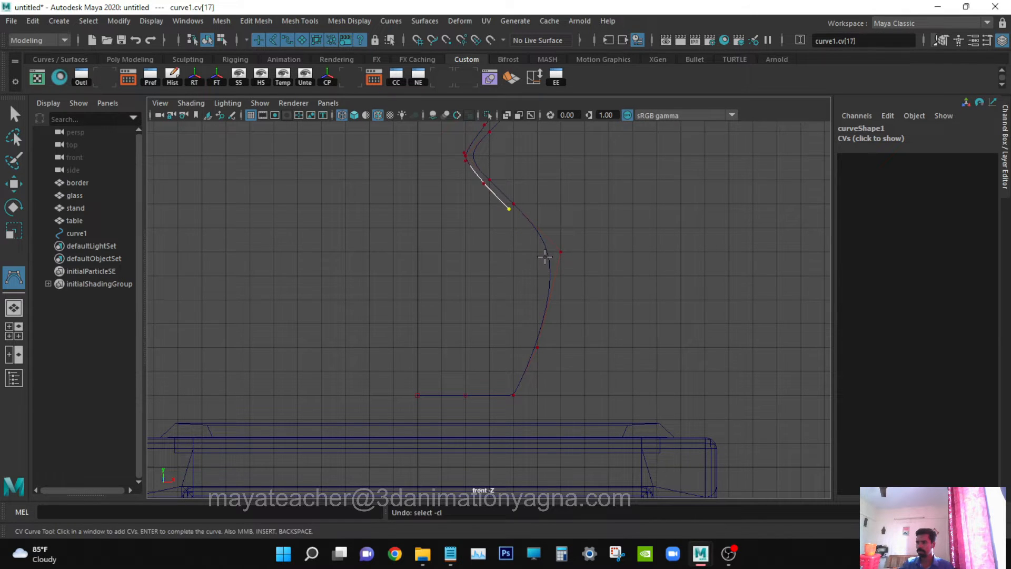
Continue the inner wall down the bulging body and place two close CVs at the inner base corner.
{"action": "left_click_drag", "start_coordinate": [545, 258], "coordinate": [543, 259]}
{"action": "left_click_drag", "start_coordinate": [531, 339], "coordinate": [530, 342]}
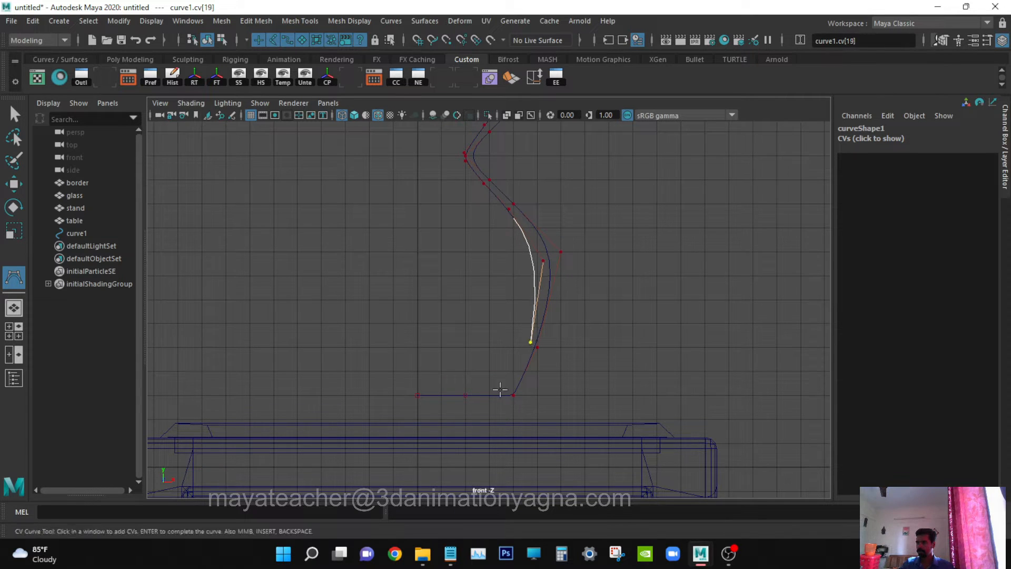
{"action": "left_click_drag", "start_coordinate": [506, 386], "coordinate": [465, 387]}
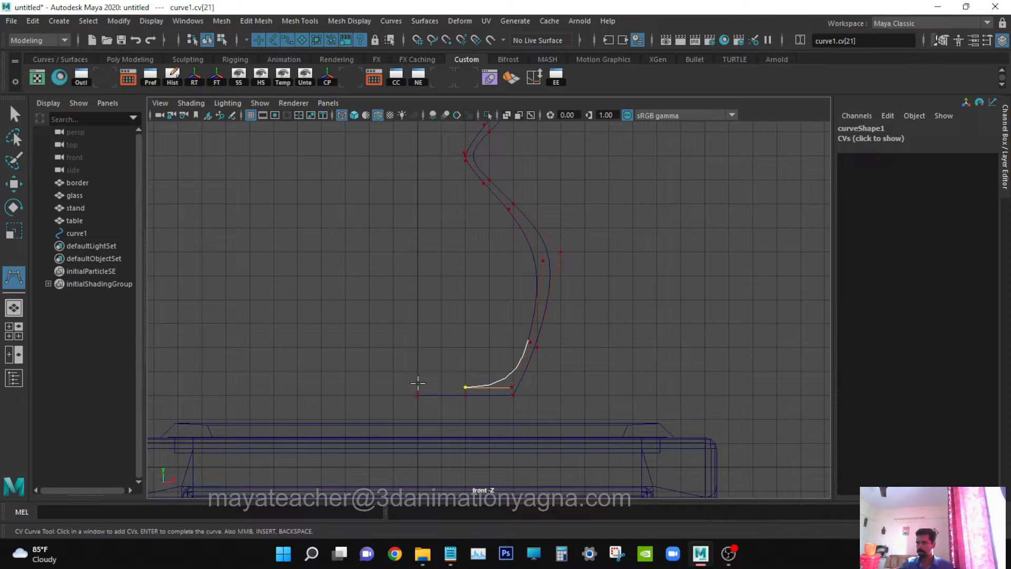
{"action": "key", "text": "ctrl+z"}
{"action": "left_click_drag", "start_coordinate": [510, 388], "coordinate": [507, 387]}
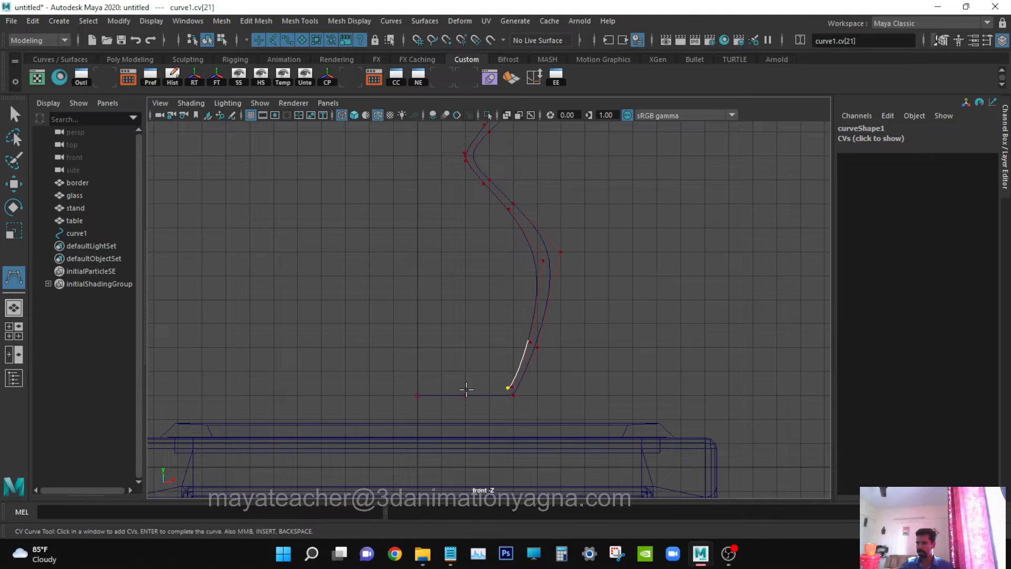
Run the inner base line back to the centre axis just above the outer base and finish the curve.
{"action": "left_click", "coordinate": [466, 390]}
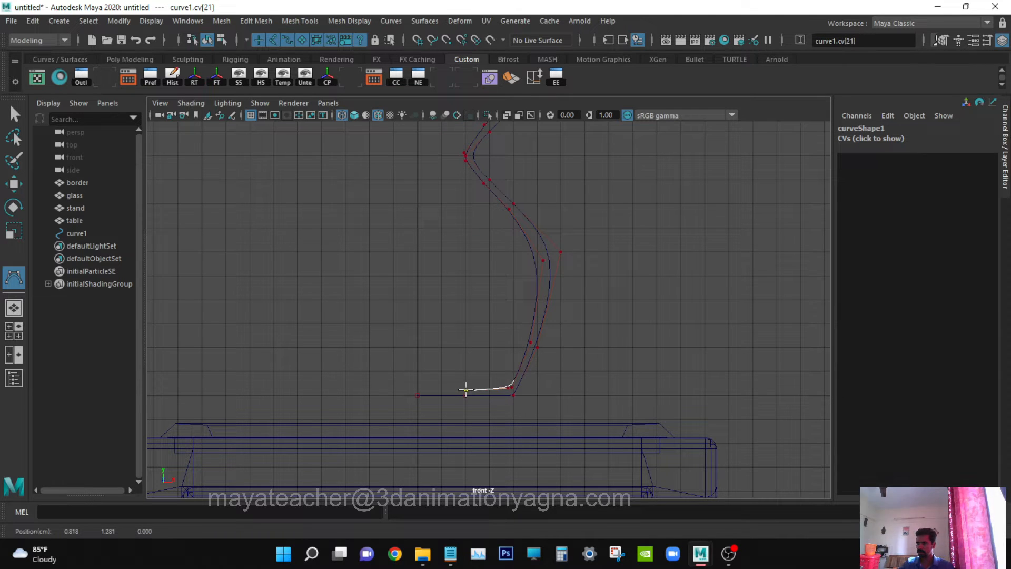
{"action": "key", "text": "ctrl+z"}
{"action": "middle_click_drag", "start_coordinate": [515, 386], "coordinate": [546, 309], "text": "alt"}
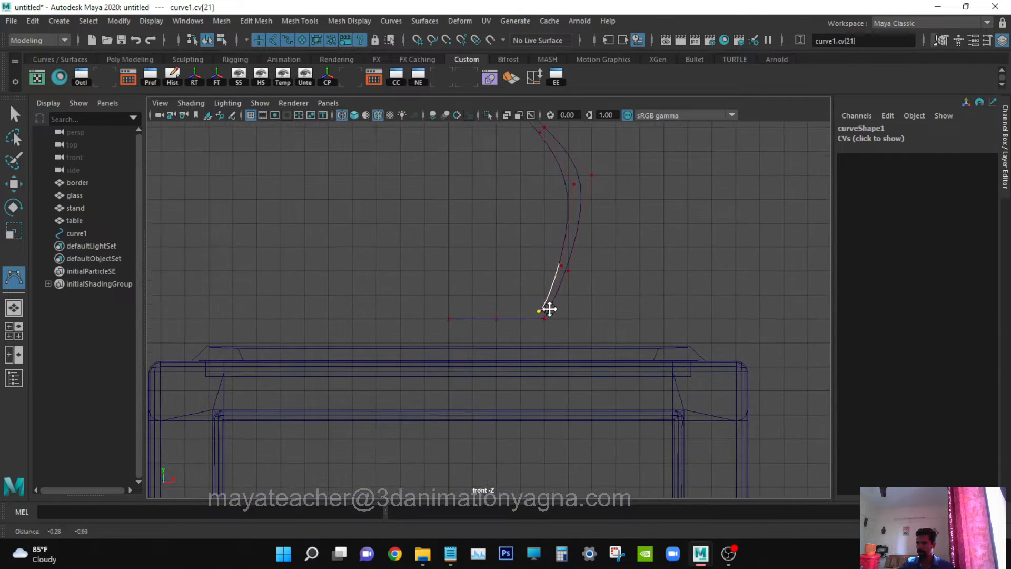
{"action": "scroll", "coordinate": [547, 313], "scroll_direction": "up", "scroll_amount": 3}
{"action": "left_click", "coordinate": [501, 314]}
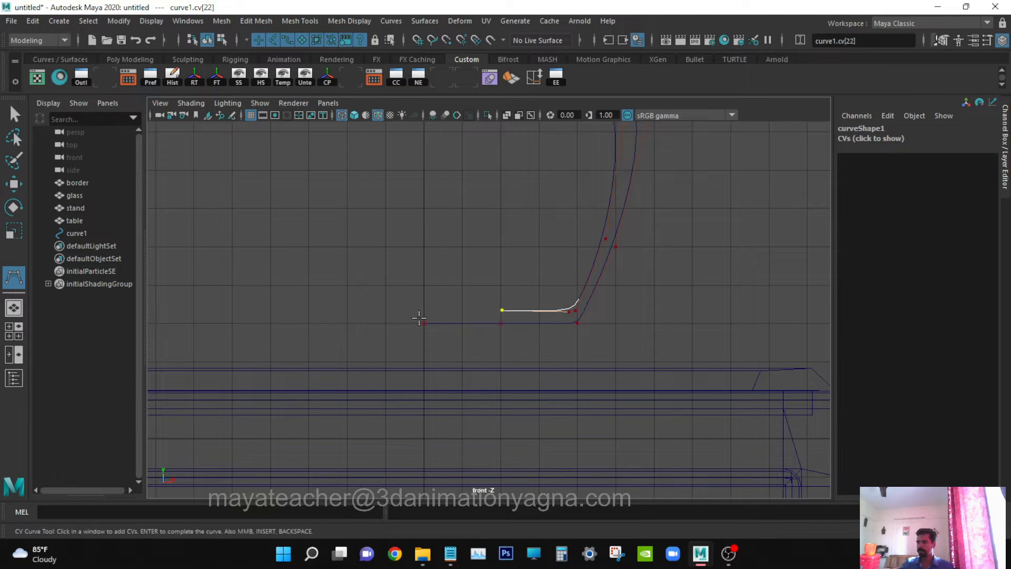
{"action": "left_click", "coordinate": [426, 311]}
{"action": "left_click_drag", "start_coordinate": [423, 311], "coordinate": [423, 310]}
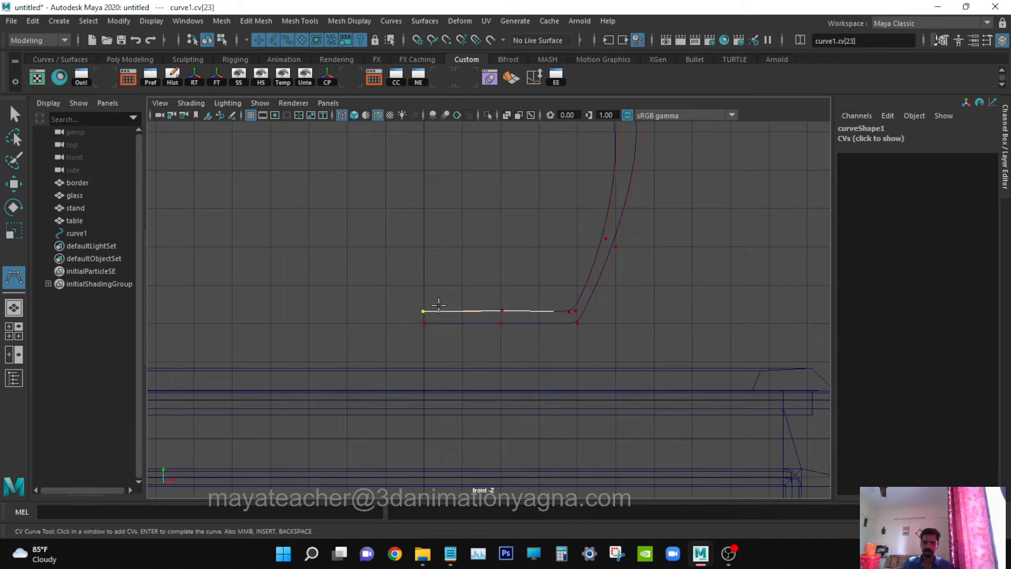
{"action": "key", "text": "BackSpace"}
{"action": "left_click", "coordinate": [424, 311]}
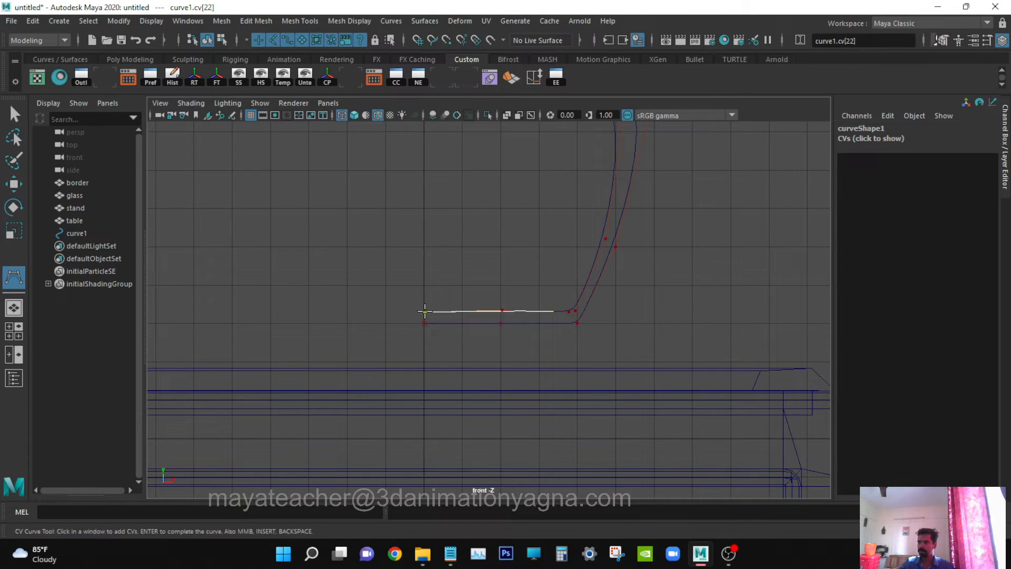
{"action": "key", "text": "Return"}
{"action": "key", "text": "q"}
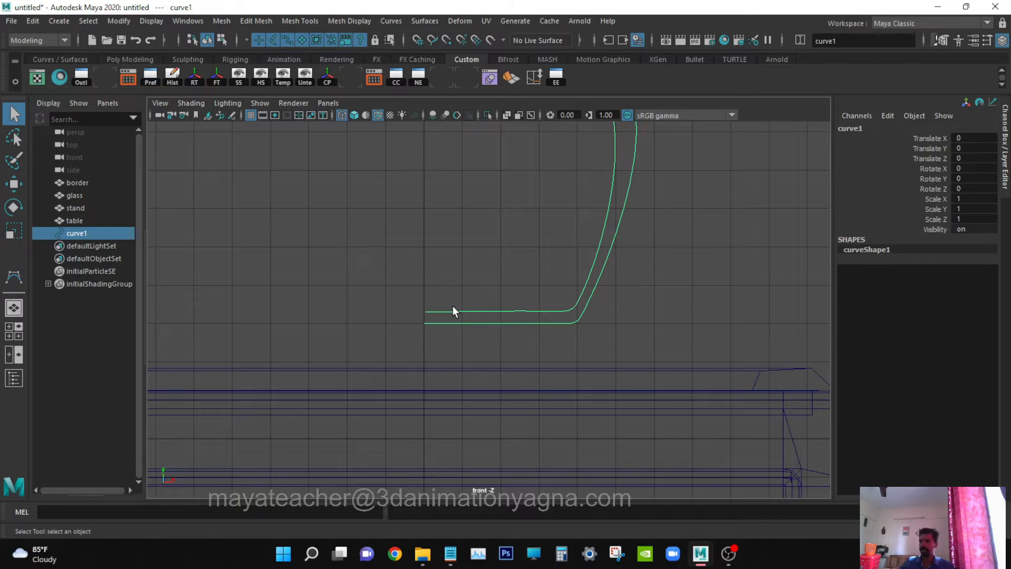
Show the curve's control vertices and move the inner base corner vertex inward to about X 1.47, Y 1.32.
{"action": "right_click_drag", "start_coordinate": [585, 279], "coordinate": [506, 245]}
{"action": "middle_click_drag", "start_coordinate": [564, 293], "coordinate": [530, 312], "text": "alt"}
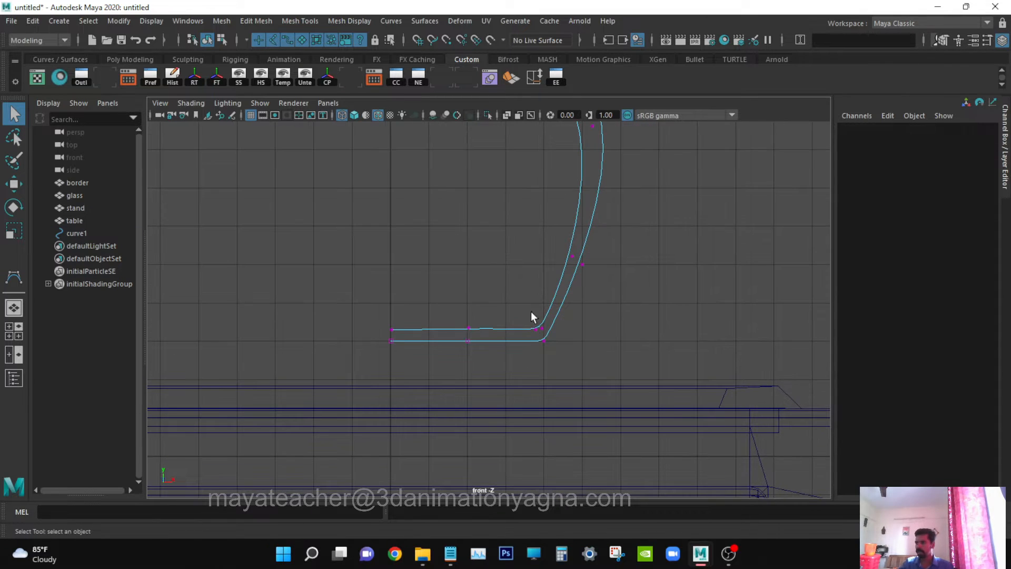
{"action": "key", "text": "w"}
{"action": "left_click_drag", "start_coordinate": [456, 315], "coordinate": [544, 345]}
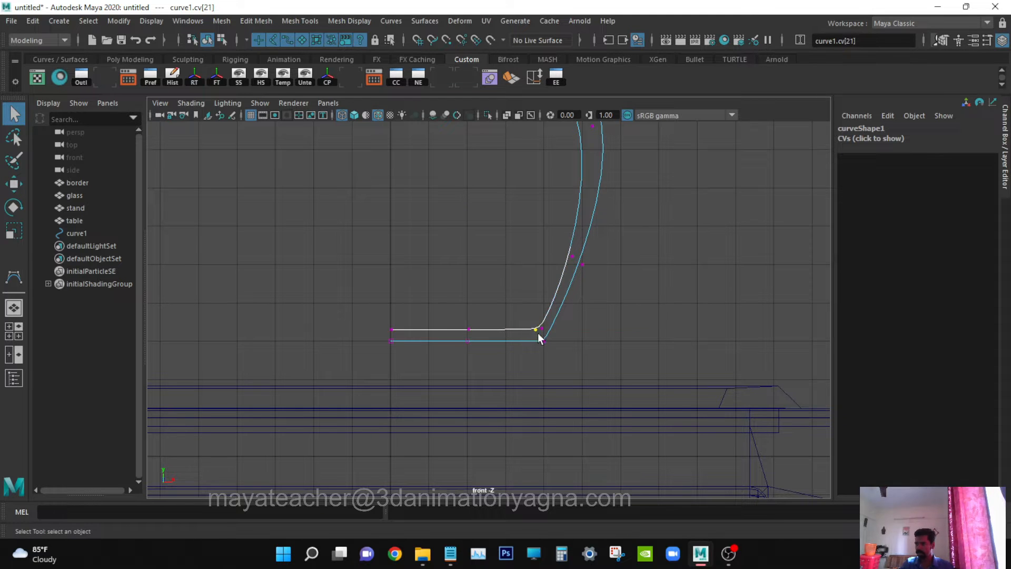
{"action": "left_click", "coordinate": [532, 290]}
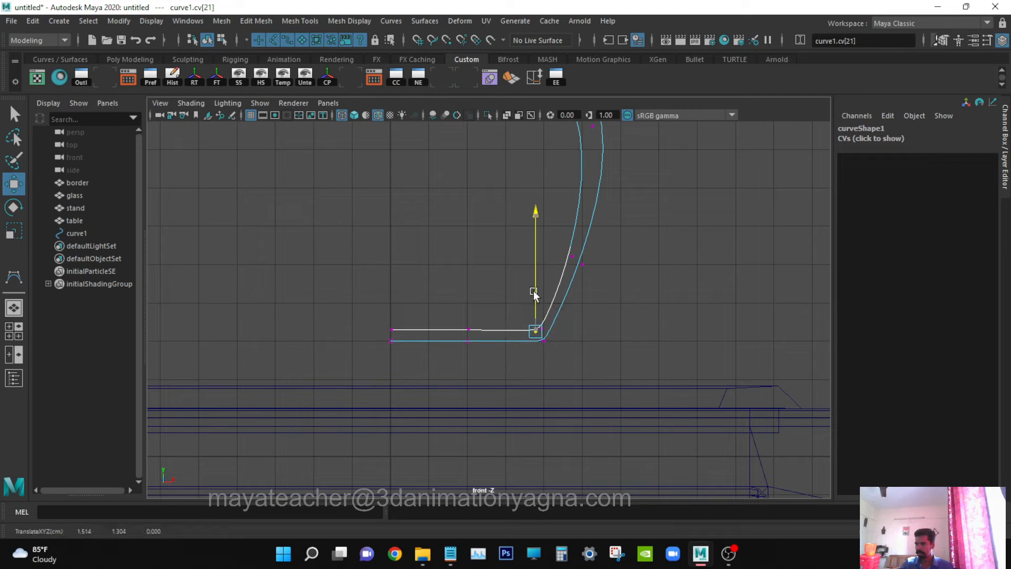
{"action": "left_click", "coordinate": [567, 331]}
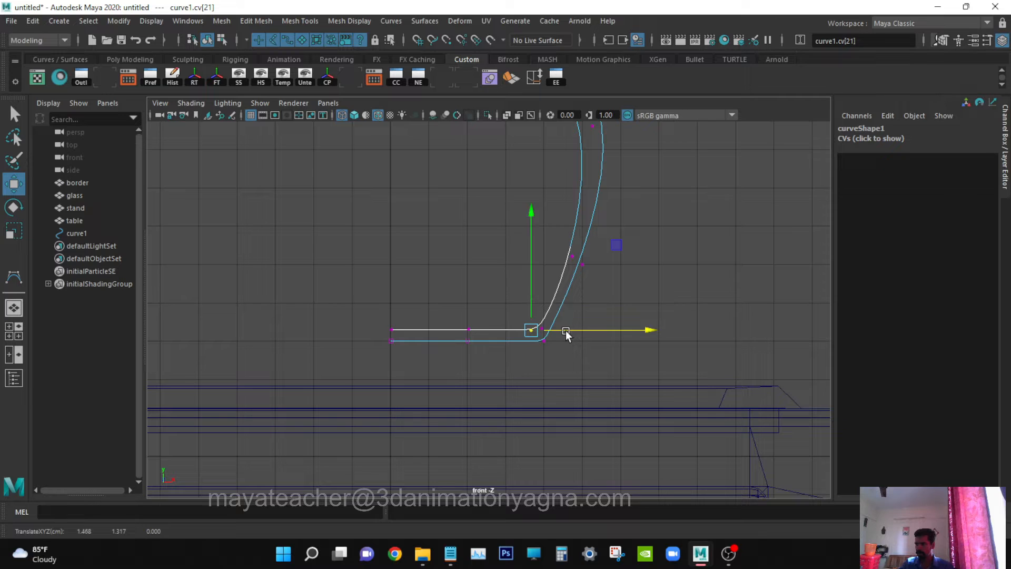
Slide one of the outer base corner's control vertices inward along the base line to about X 1.44 to round the corner.
{"action": "key", "text": "q"}
{"action": "left_click", "coordinate": [547, 345]}
{"action": "left_click", "coordinate": [545, 342]}
{"action": "key", "text": "w"}
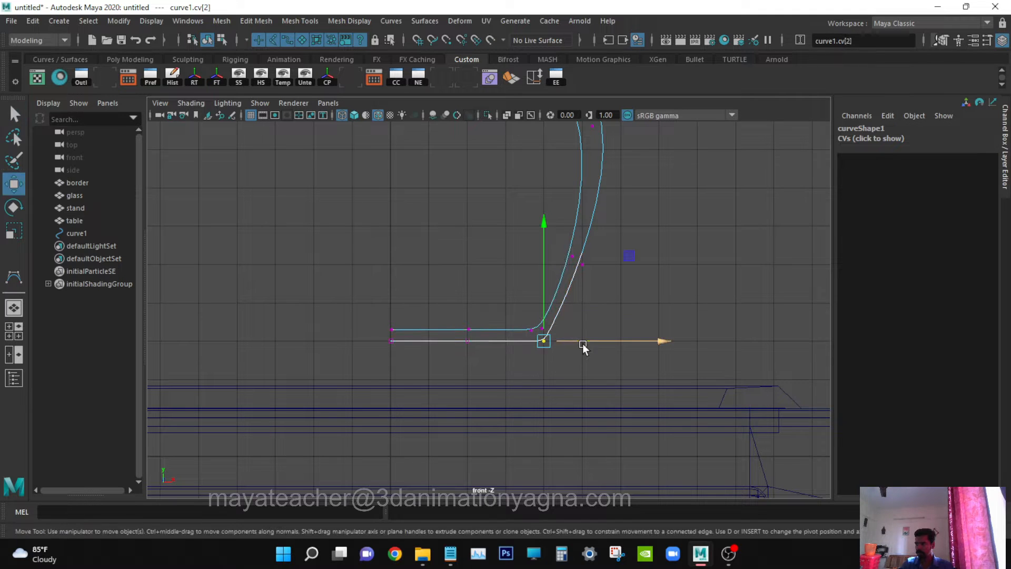
{"action": "left_click", "coordinate": [573, 342]}
{"action": "left_click_drag", "start_coordinate": [571, 342], "coordinate": [553, 359]}
{"action": "key", "text": "q"}
{"action": "left_click", "coordinate": [527, 349]}
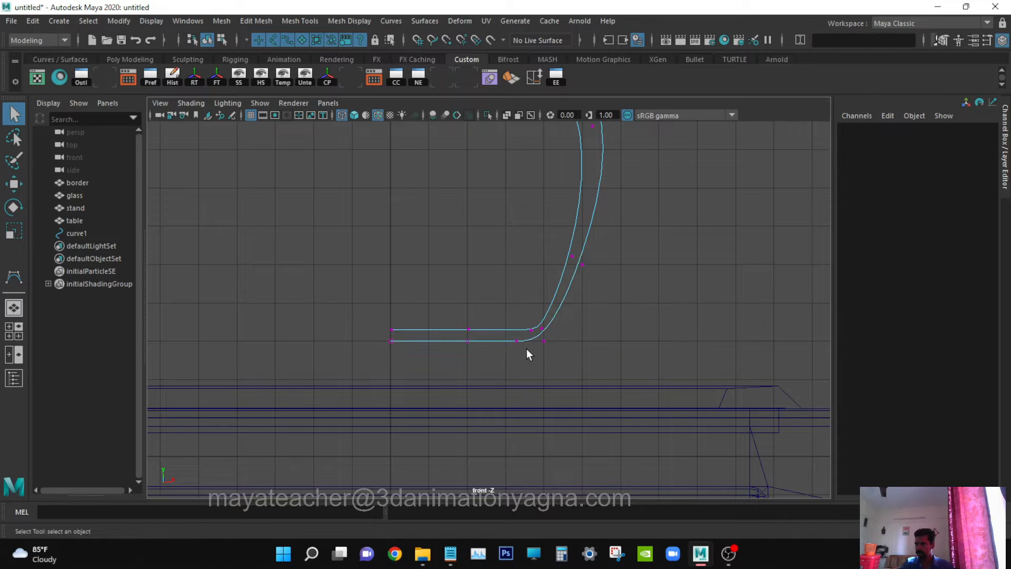
{"action": "left_click", "coordinate": [543, 340]}
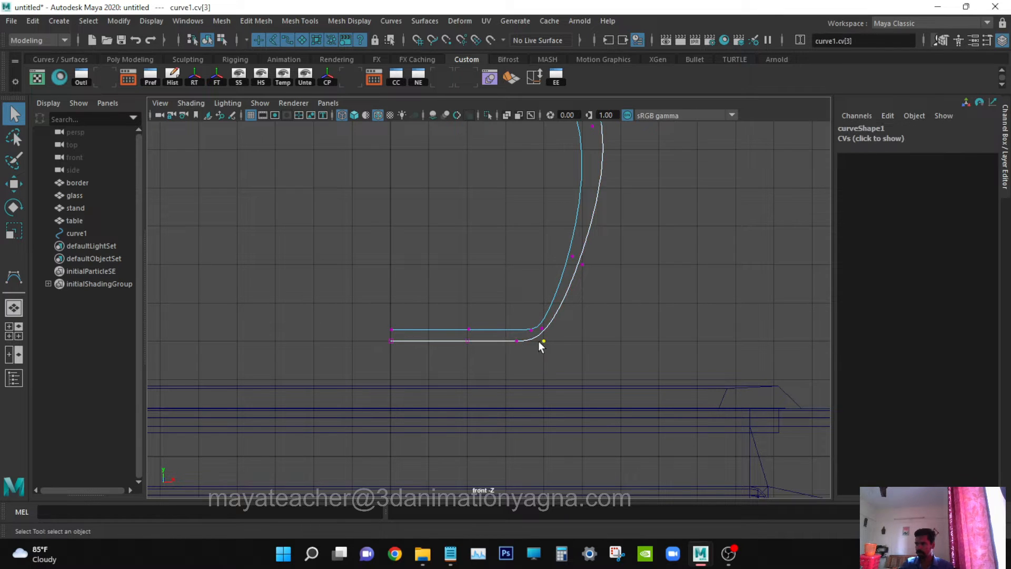
{"action": "key", "text": "w"}
{"action": "left_click_drag", "start_coordinate": [542, 342], "coordinate": [554, 343]}
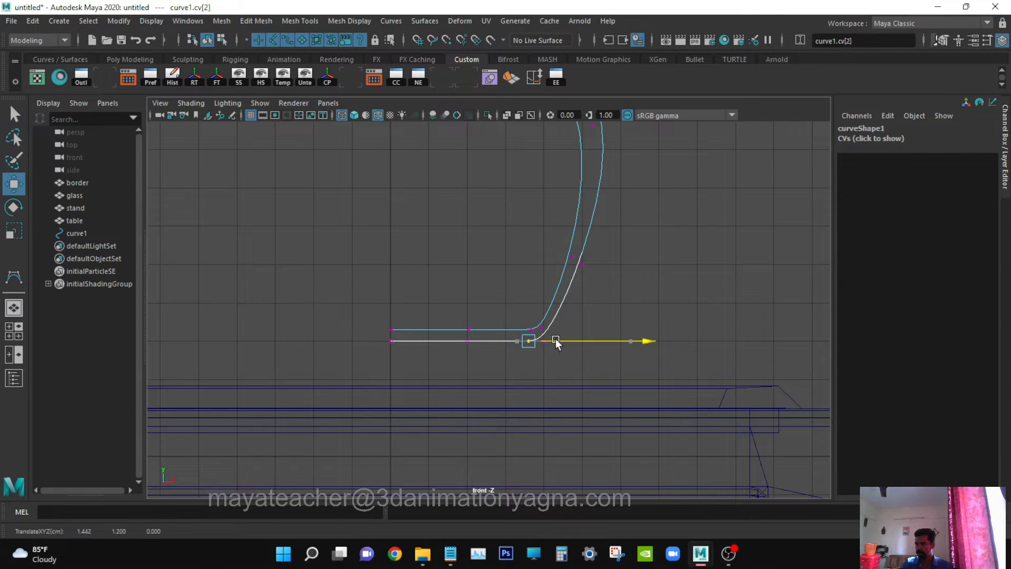
Move the inner wall's control vertex at the vase's bulge outward, close to the outer wall's bulge vertex, to even the wall thickness.
{"action": "left_click", "coordinate": [604, 296]}
{"action": "middle_click_drag", "start_coordinate": [573, 255], "coordinate": [531, 361], "text": "alt"}
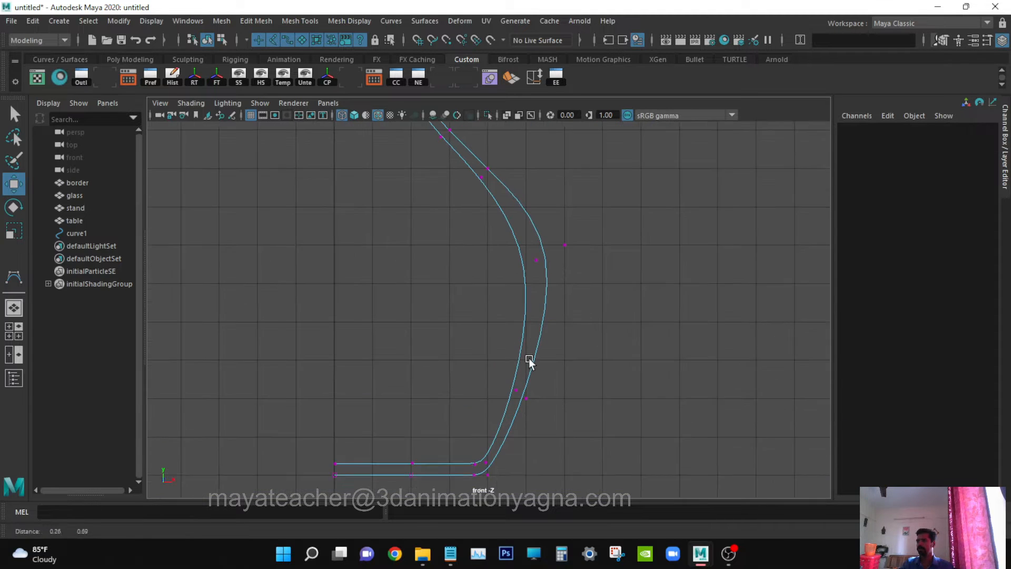
{"action": "left_click", "coordinate": [534, 264]}
{"action": "left_click_drag", "start_coordinate": [533, 264], "coordinate": [560, 248]}
{"action": "middle_click_drag", "start_coordinate": [559, 248], "coordinate": [604, 414], "text": "alt"}
Reposition the inner wall's three neck control vertices to about X 1.22, Y 5.73; X 0.86, Y 5.39; and X 0.82, Y 5.09.
{"action": "left_click", "coordinate": [515, 238]}
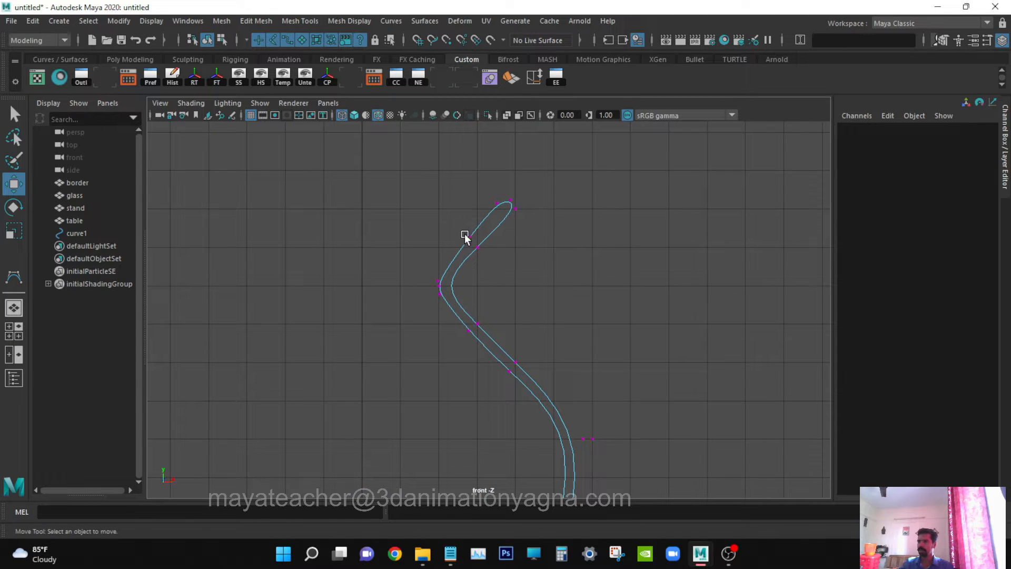
{"action": "left_click_drag", "start_coordinate": [475, 243], "coordinate": [479, 236]}
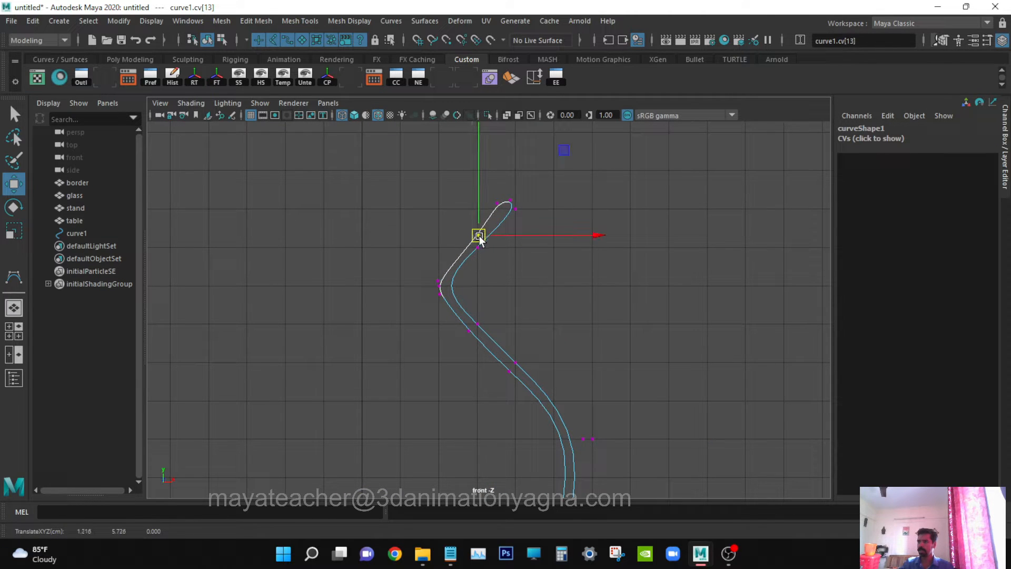
{"action": "mouse_move", "coordinate": [433, 278]}
{"action": "left_mouse_down"}
{"action": "mouse_move", "coordinate": [443, 287]}
{"action": "mouse_move", "coordinate": [443, 267]}
{"action": "left_mouse_up"}
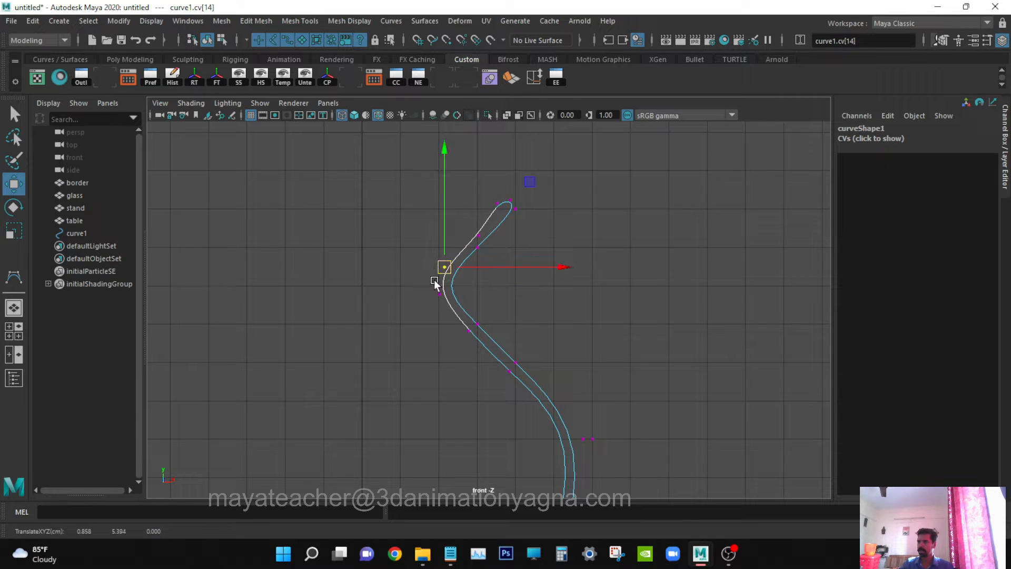
{"action": "left_click", "coordinate": [437, 296]}
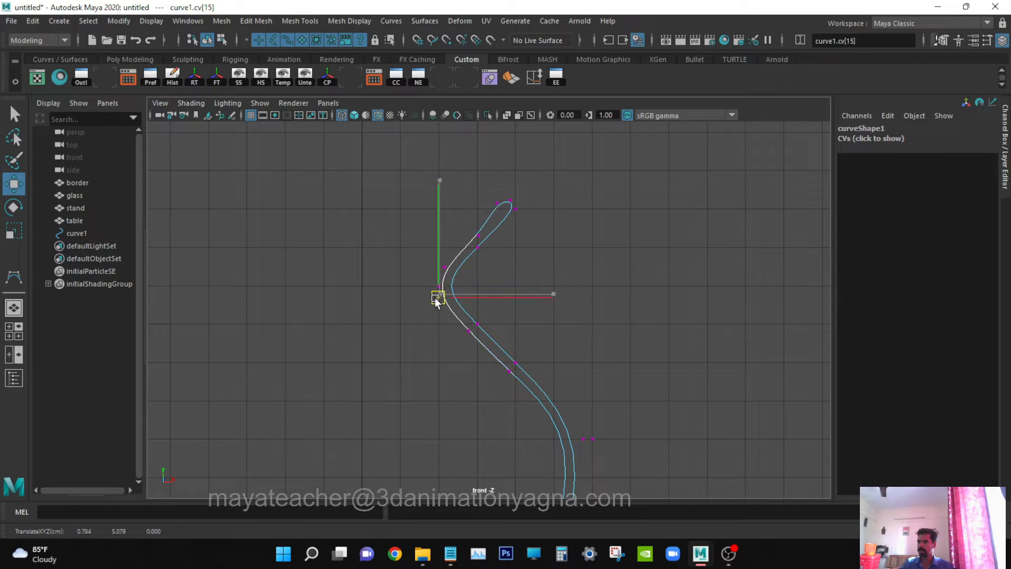
{"action": "left_click_drag", "start_coordinate": [438, 298], "coordinate": [438, 299]}
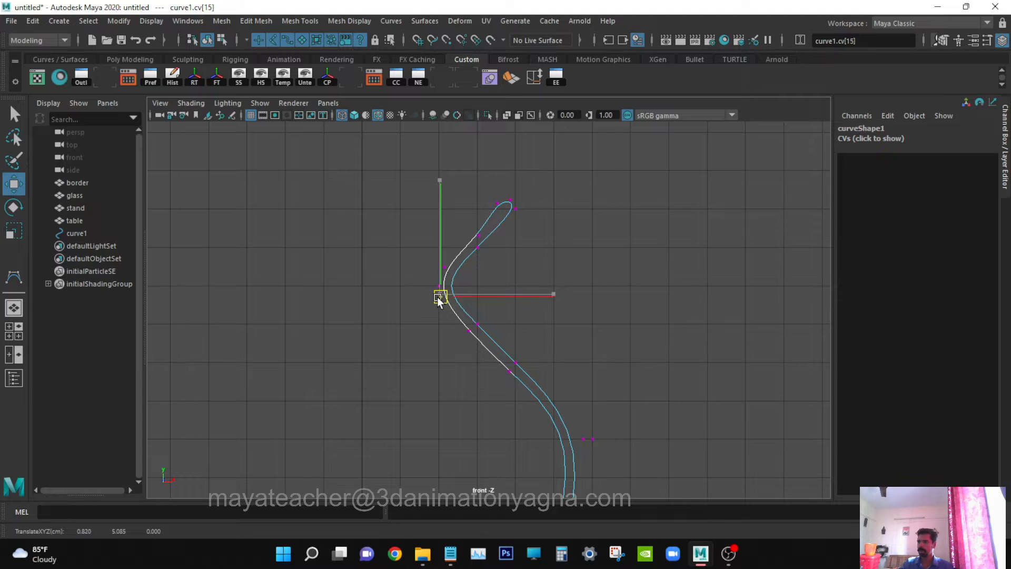
Nudge the inner lip vertex, and move the three rim control vertices together outward and down to about X 1.73, Y 5.82.
{"action": "left_click", "coordinate": [499, 204]}
{"action": "key", "text": "q"}
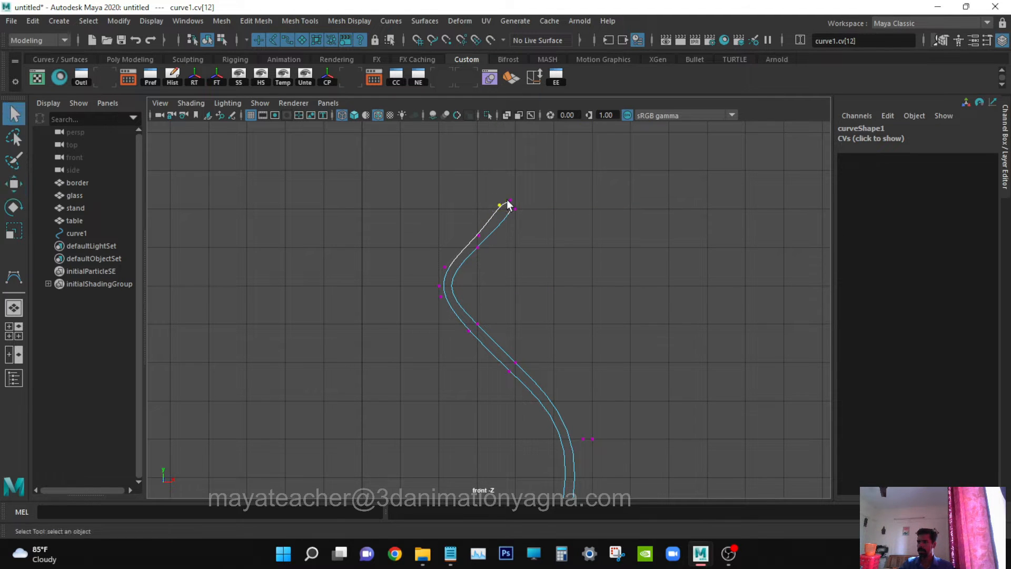
{"action": "key", "text": "w"}
{"action": "left_click_drag", "start_coordinate": [501, 208], "coordinate": [497, 209]}
{"action": "key", "text": "q"}
{"action": "left_click_drag", "start_coordinate": [478, 175], "coordinate": [527, 226]}
{"action": "key", "text": "w"}
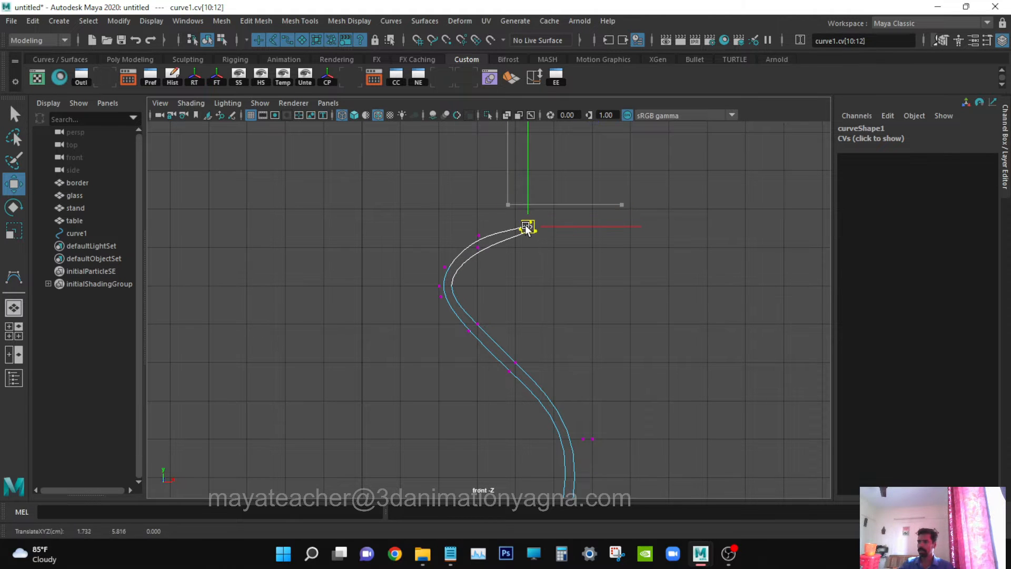
Adjust the inner and outer control vertices just below the rim to smooth the flared lip and keep its wall thickness even.
{"action": "left_click_drag", "start_coordinate": [461, 237], "coordinate": [510, 261]}
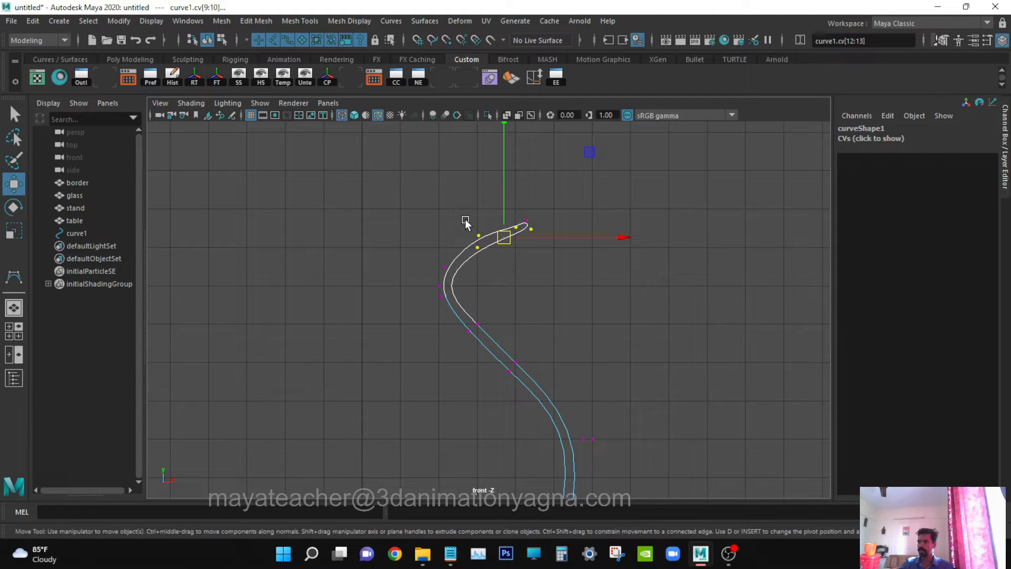
{"action": "mouse_move", "coordinate": [465, 221]}
{"action": "left_mouse_down"}
{"action": "mouse_move", "coordinate": [484, 253]}
{"action": "mouse_move", "coordinate": [475, 231]}
{"action": "mouse_move", "coordinate": [523, 237]}
{"action": "mouse_move", "coordinate": [527, 218]}
{"action": "mouse_move", "coordinate": [470, 239]}
{"action": "left_mouse_up"}
{"action": "key", "text": "q"}
{"action": "key", "text": "w"}
{"action": "key", "text": "q"}
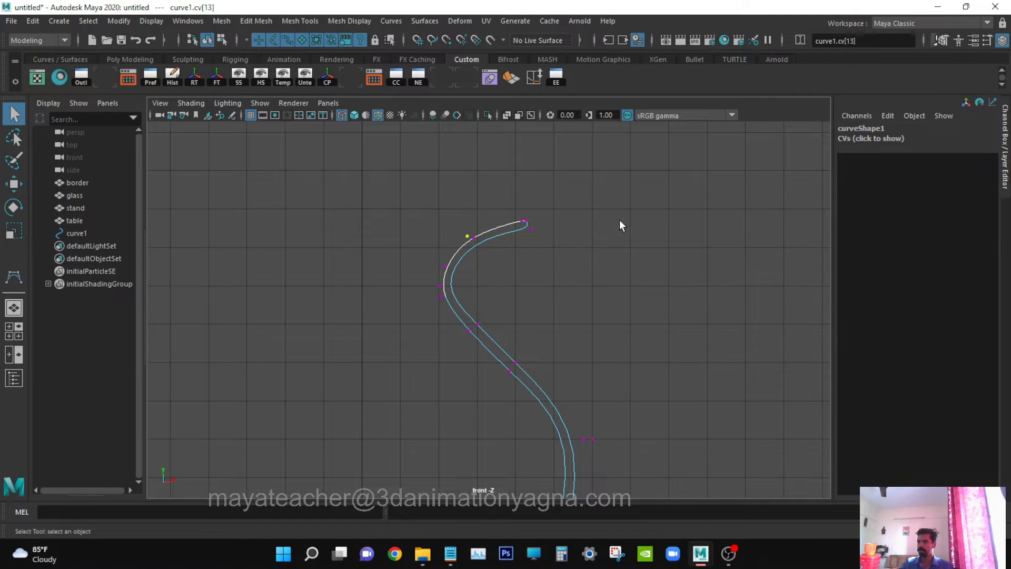
Return the vase profile curve to object mode and show it selected in the perspective view.
{"action": "left_click", "coordinate": [592, 257]}
{"action": "scroll", "coordinate": [583, 261], "scroll_direction": "down", "scroll_amount": 3}
{"action": "middle_click_drag", "start_coordinate": [583, 261], "coordinate": [585, 232], "text": "alt"}
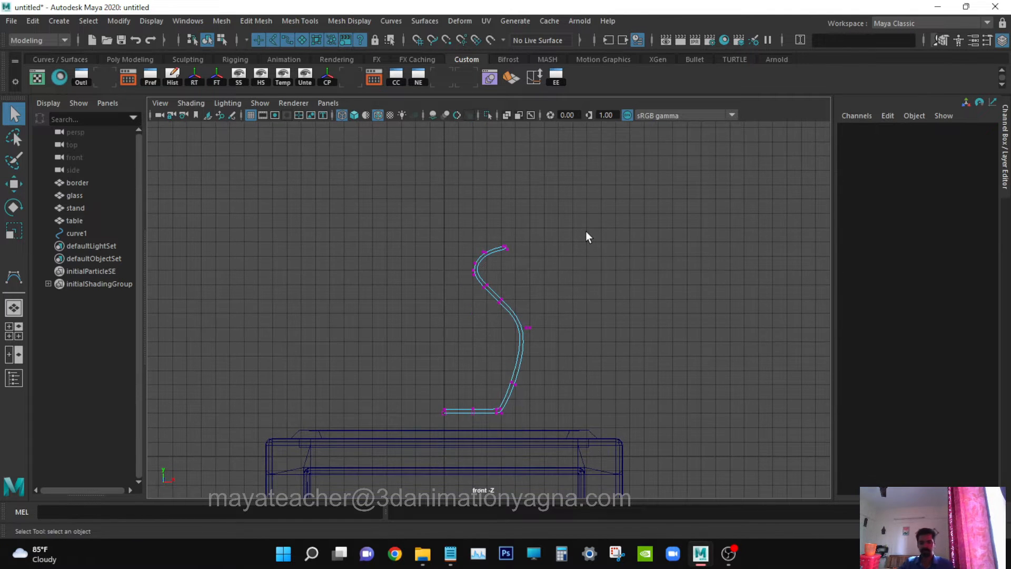
{"action": "key", "text": "F8"}
{"action": "key", "text": "space"}
{"action": "left_click_drag", "start_coordinate": [586, 234], "coordinate": [542, 363]}
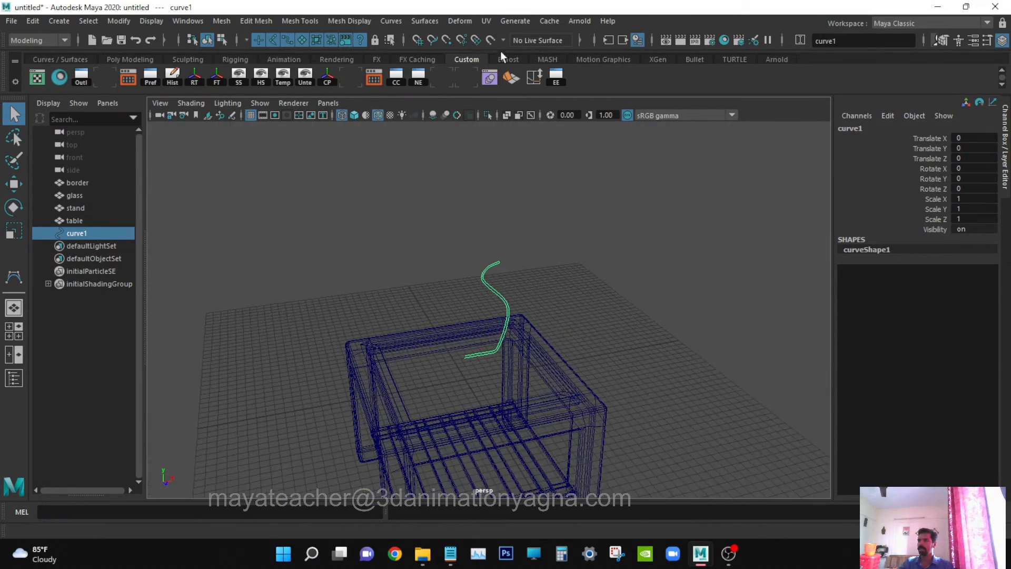
Revolve the profile curve around the Y axis over 360 degrees with 16 segments and polygon output.
{"action": "left_click", "coordinate": [30, 42]}
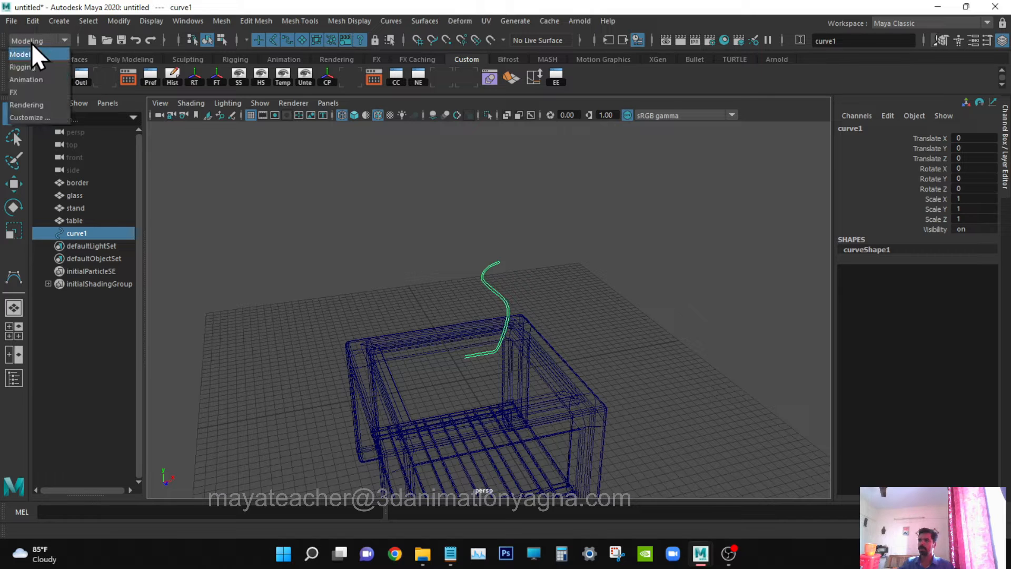
{"action": "left_click", "coordinate": [23, 54]}
{"action": "left_click", "coordinate": [424, 21]}
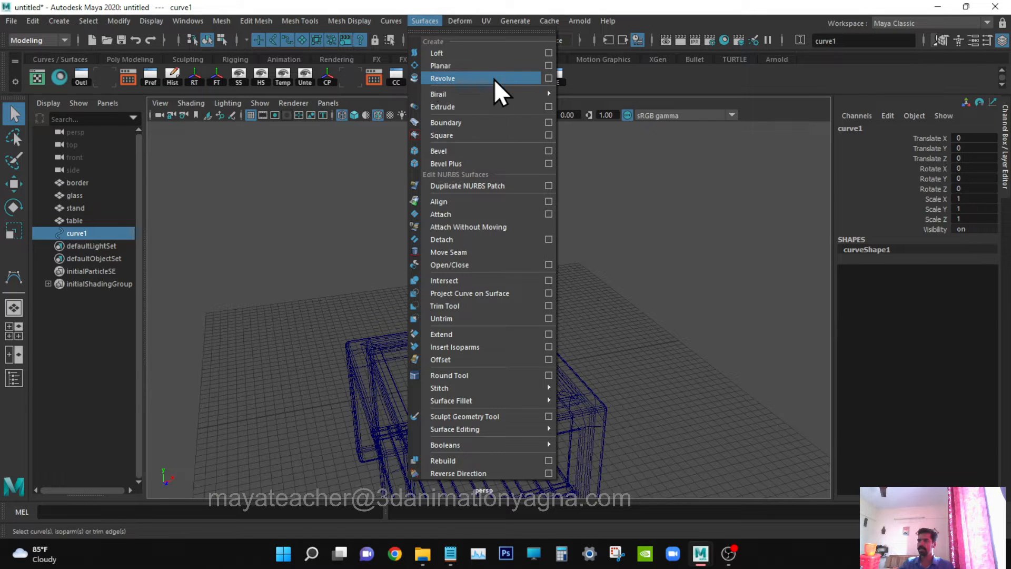
{"action": "left_click", "coordinate": [548, 78]}
{"action": "middle_click_drag", "start_coordinate": [484, 316], "coordinate": [401, 229], "text": "alt"}
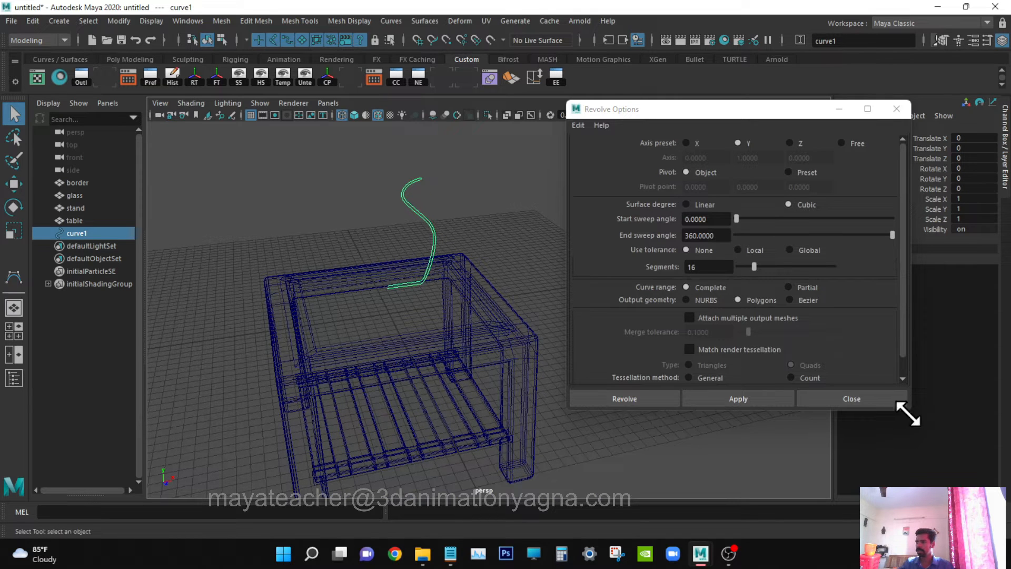
{"action": "left_click_drag", "start_coordinate": [909, 413], "coordinate": [942, 477]}
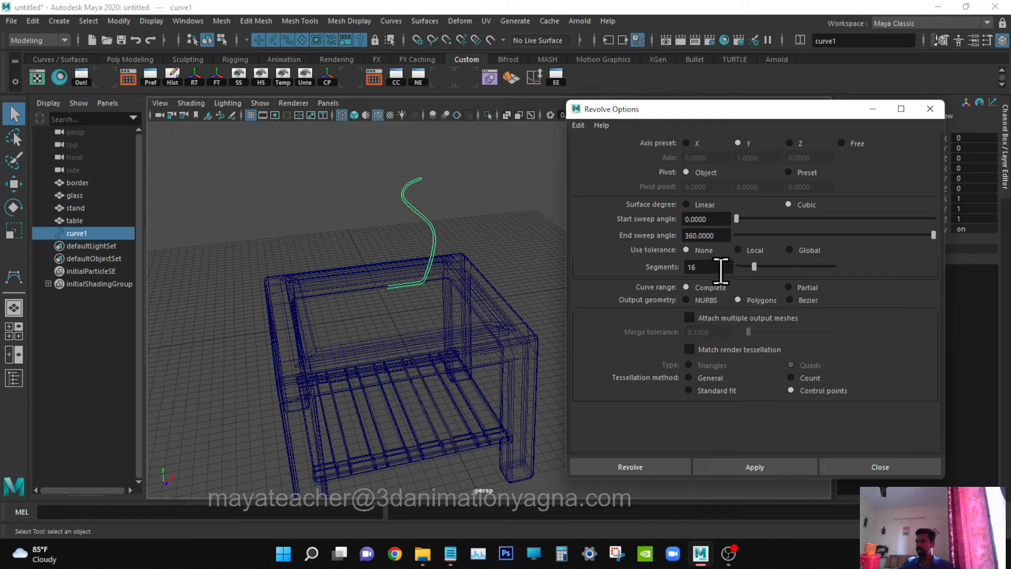
{"action": "left_click", "coordinate": [721, 268]}
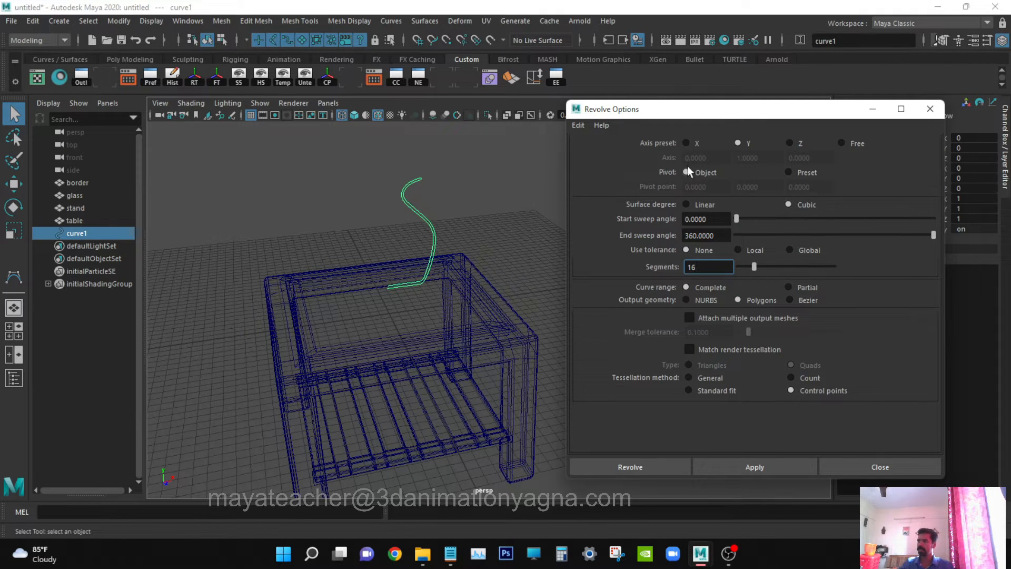
{"action": "left_click_drag", "start_coordinate": [727, 110], "coordinate": [735, 71]}
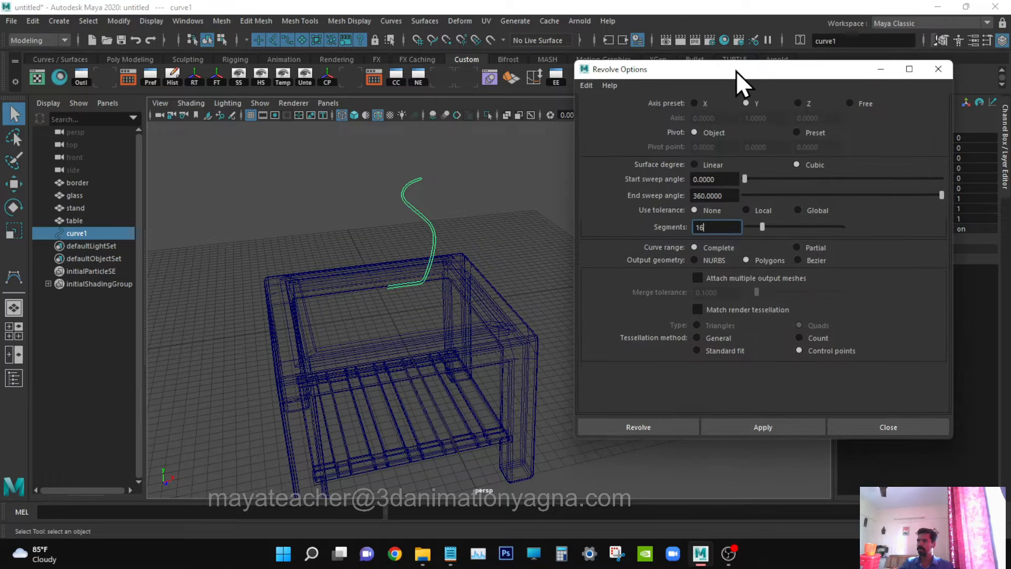
{"action": "left_click", "coordinate": [653, 424]}
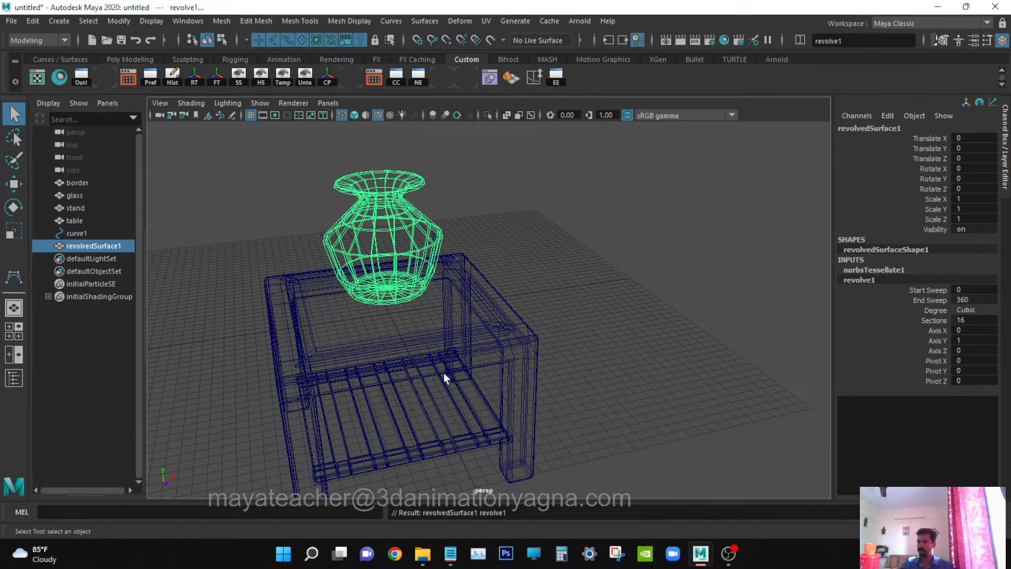
In the front view, move the profile curve's widest control vertices inward to slim the vase's belly.
{"action": "left_click_drag", "start_coordinate": [443, 371], "coordinate": [429, 346], "text": "alt"}
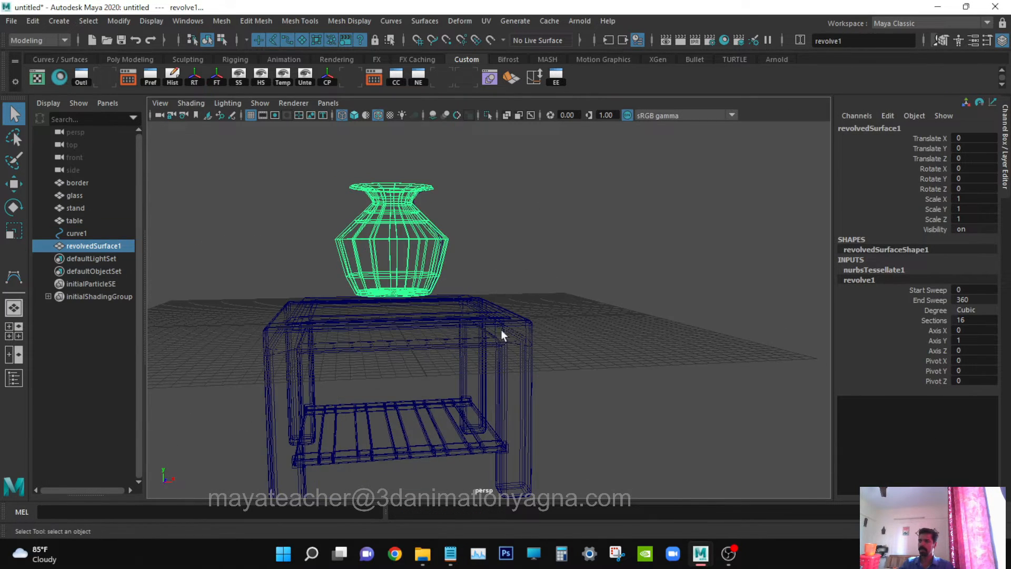
{"action": "right_click_drag", "start_coordinate": [501, 329], "coordinate": [542, 326], "text": "alt"}
{"action": "key", "text": "space"}
{"action": "left_click_drag", "start_coordinate": [543, 325], "coordinate": [548, 352]}
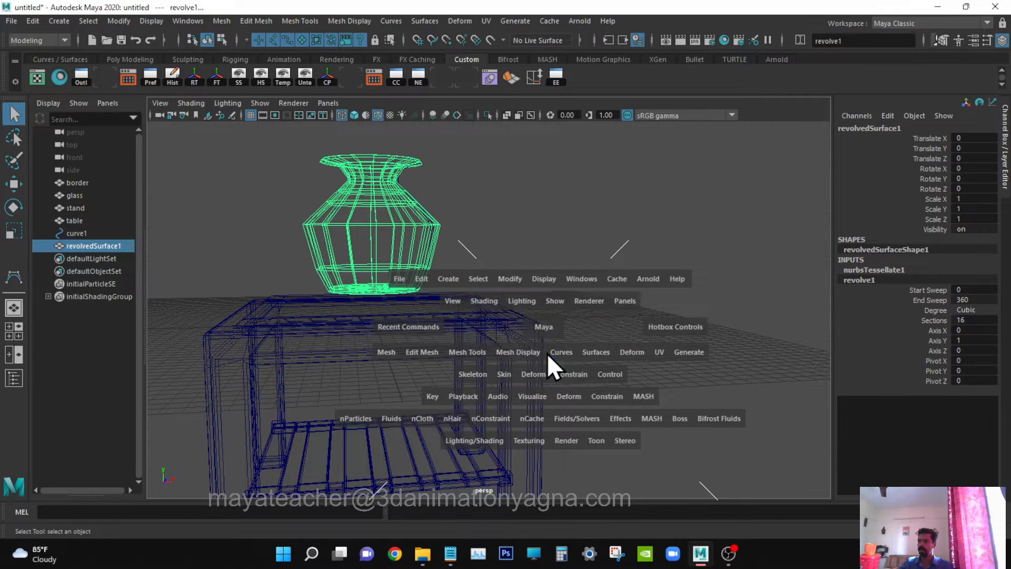
{"action": "middle_click_drag", "start_coordinate": [532, 323], "coordinate": [548, 323], "text": "alt"}
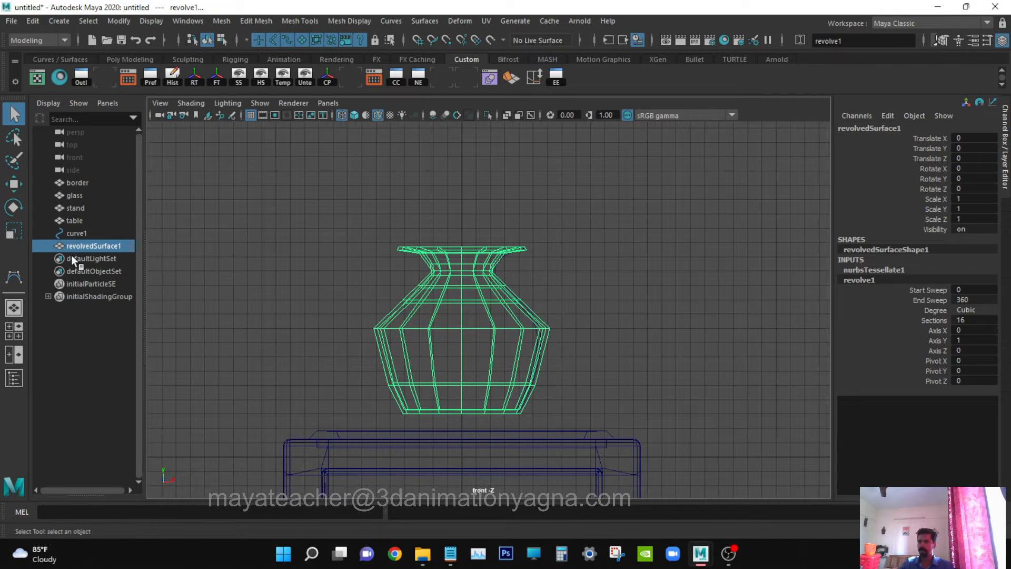
{"action": "left_click", "coordinate": [77, 234]}
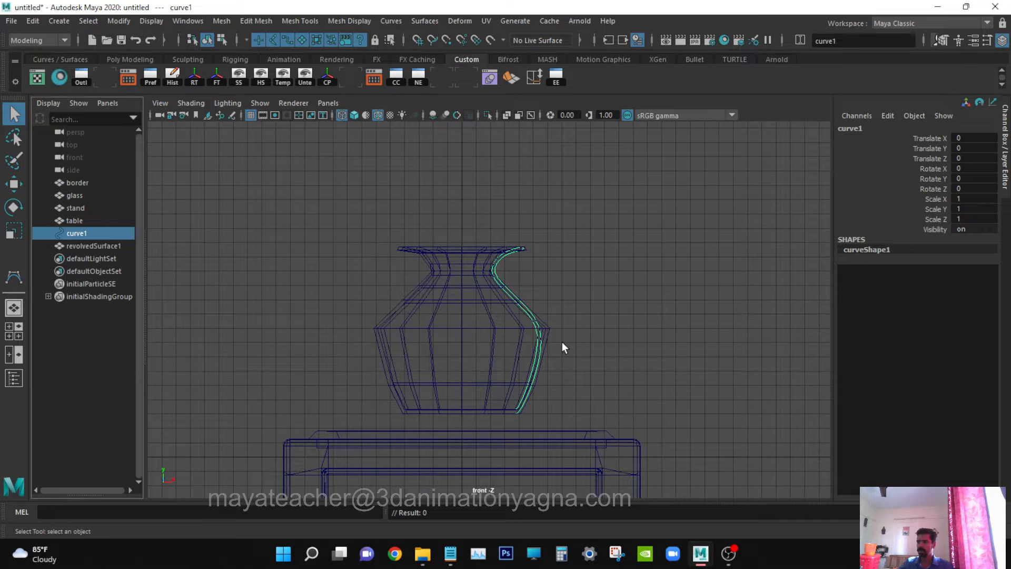
{"action": "scroll", "coordinate": [555, 345], "scroll_direction": "up", "scroll_amount": 2}
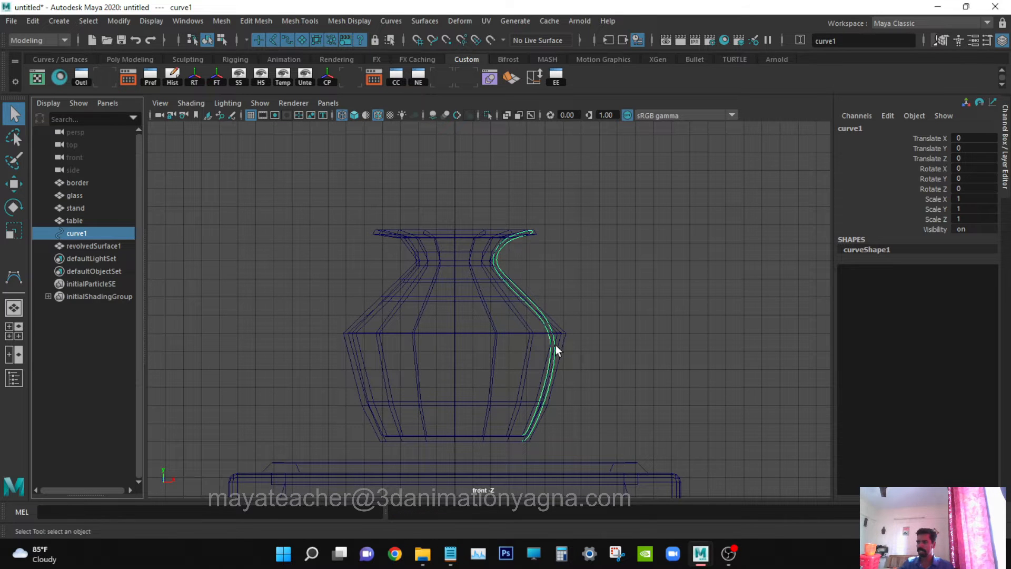
{"action": "left_click", "coordinate": [222, 41]}
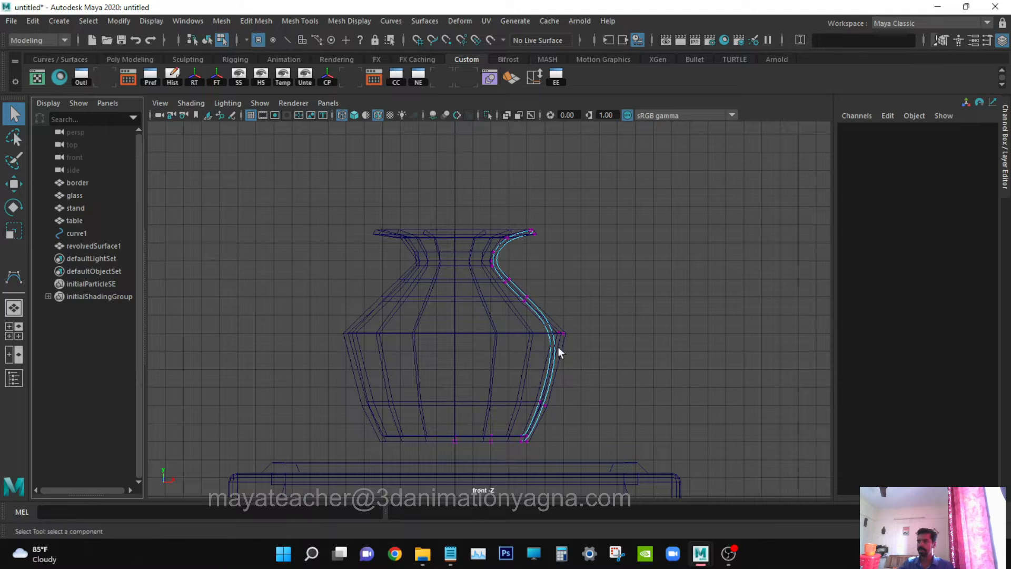
{"action": "left_click", "coordinate": [563, 333]}
{"action": "key", "text": "w"}
{"action": "left_click_drag", "start_coordinate": [608, 340], "coordinate": [589, 338]}
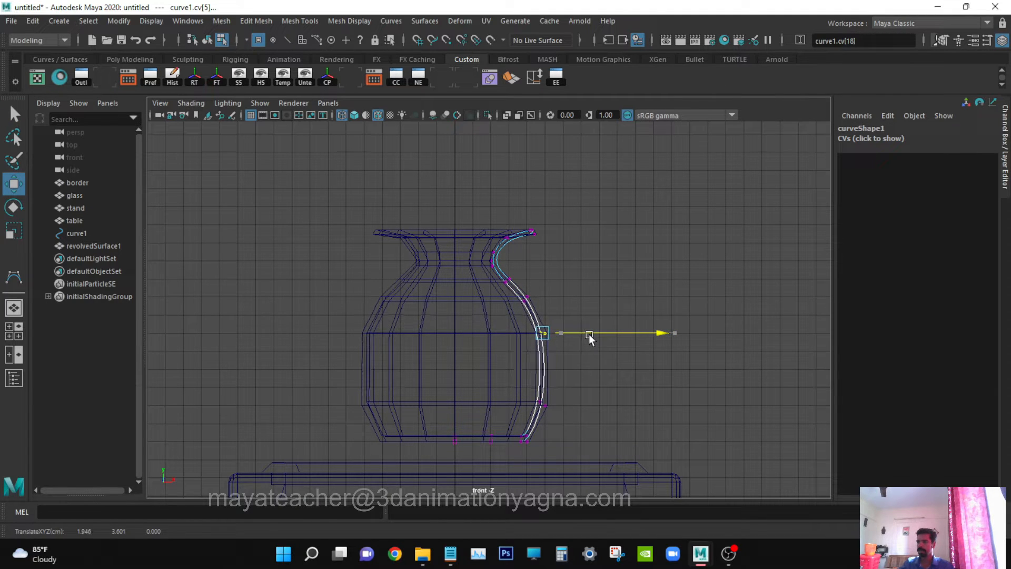
Move the control vertices at the curve's upper end inward to narrow the vase's rim.
{"action": "left_click_drag", "start_coordinate": [342, 183], "coordinate": [552, 393], "text": "ctrl+alt"}
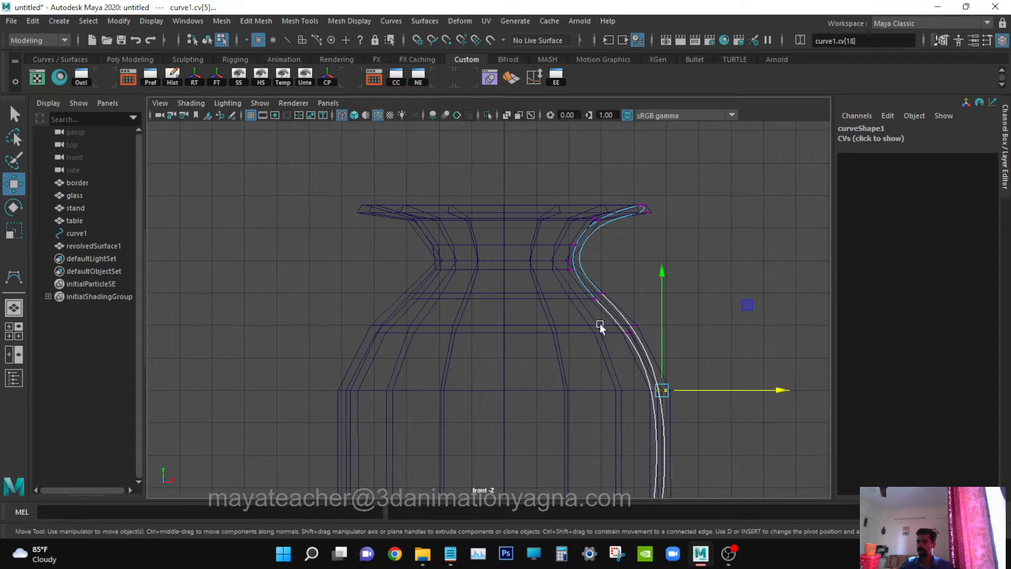
{"action": "left_click_drag", "start_coordinate": [641, 202], "coordinate": [643, 169]}
{"action": "left_click_drag", "start_coordinate": [686, 209], "coordinate": [605, 163]}
{"action": "scroll", "coordinate": [595, 305], "scroll_direction": "down", "scroll_amount": 3}
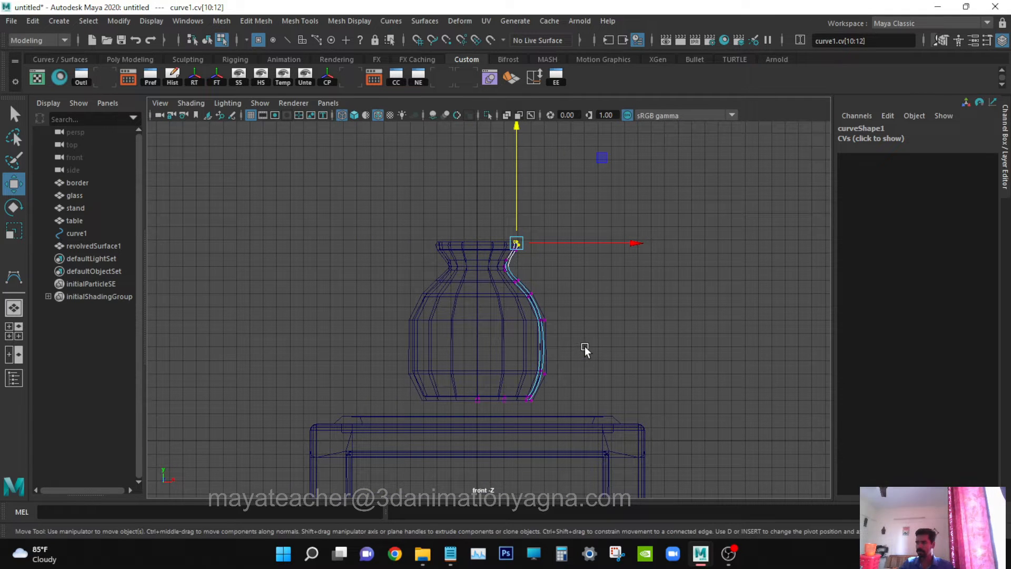
Insert knots at two facing curve points on the inner and outer lines of the profile, halfway up the belly.
{"action": "key", "text": "q"}
{"action": "left_click_drag", "start_coordinate": [485, 294], "coordinate": [585, 423]}
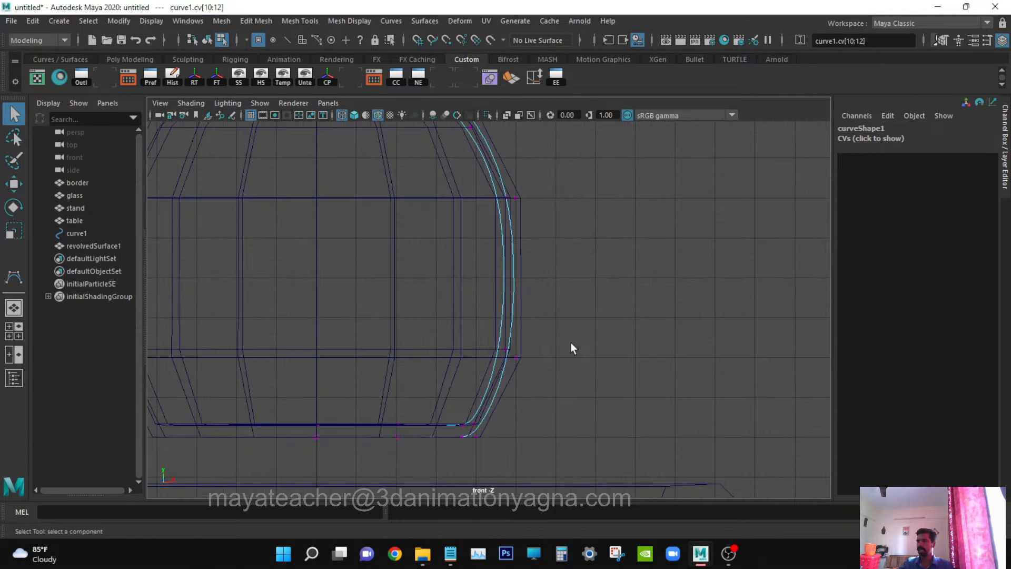
{"action": "middle_click_drag", "start_coordinate": [570, 338], "coordinate": [609, 377], "text": "alt"}
{"action": "scroll", "coordinate": [569, 366], "scroll_direction": "up", "scroll_amount": 1}
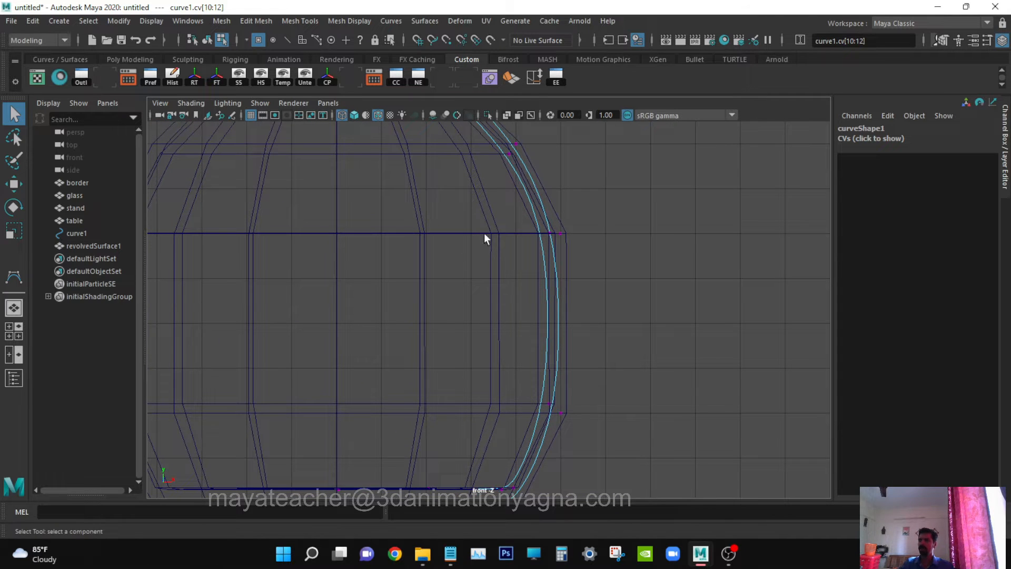
{"action": "left_click", "coordinate": [305, 20]}
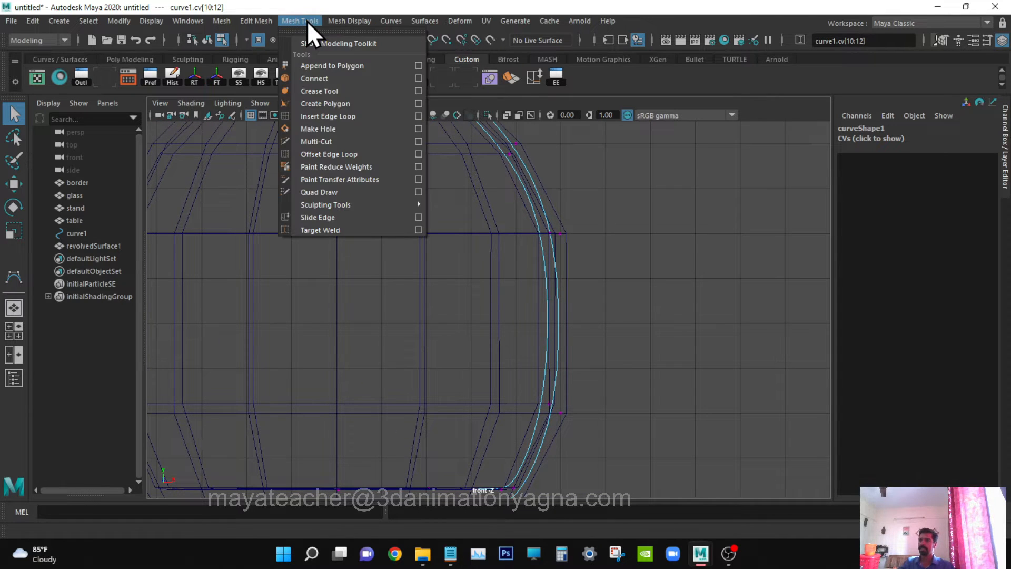
{"action": "left_click", "coordinate": [315, 11]}
{"action": "left_click", "coordinate": [396, 21]}
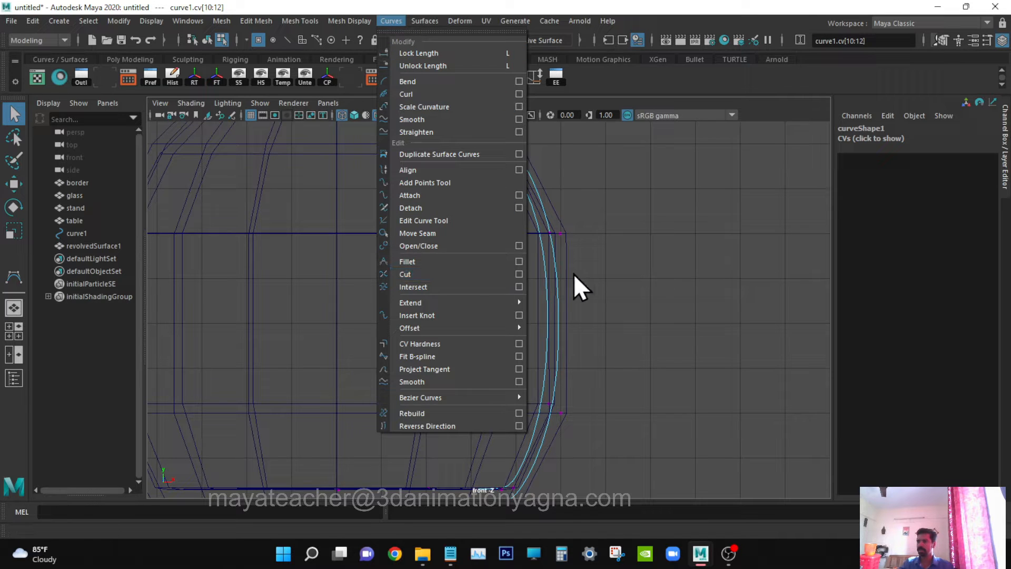
{"action": "left_click", "coordinate": [558, 273]}
{"action": "right_click", "coordinate": [557, 272]}
{"action": "right_click_drag", "start_coordinate": [557, 273], "coordinate": [556, 212]}
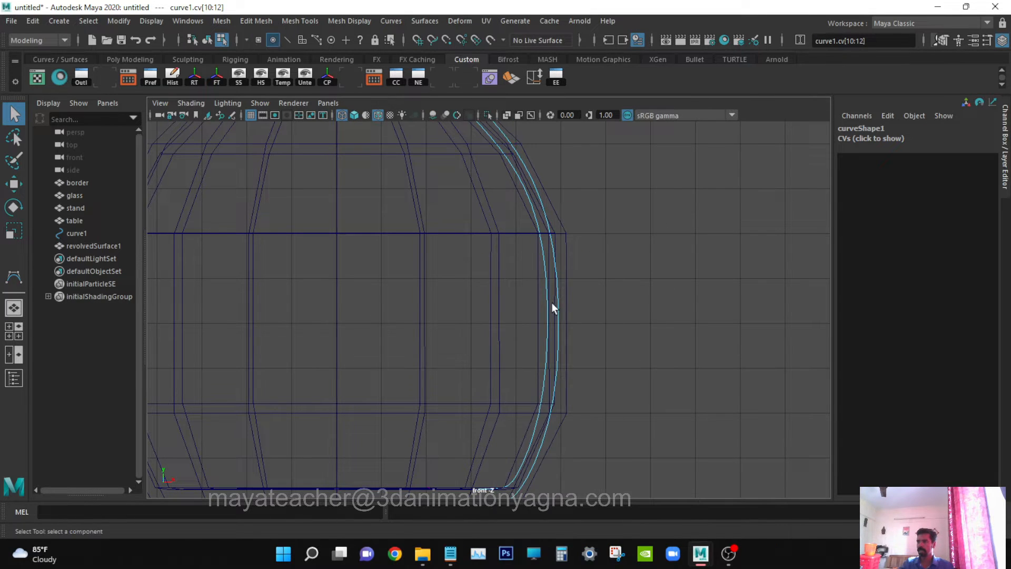
{"action": "left_click", "coordinate": [548, 322]}
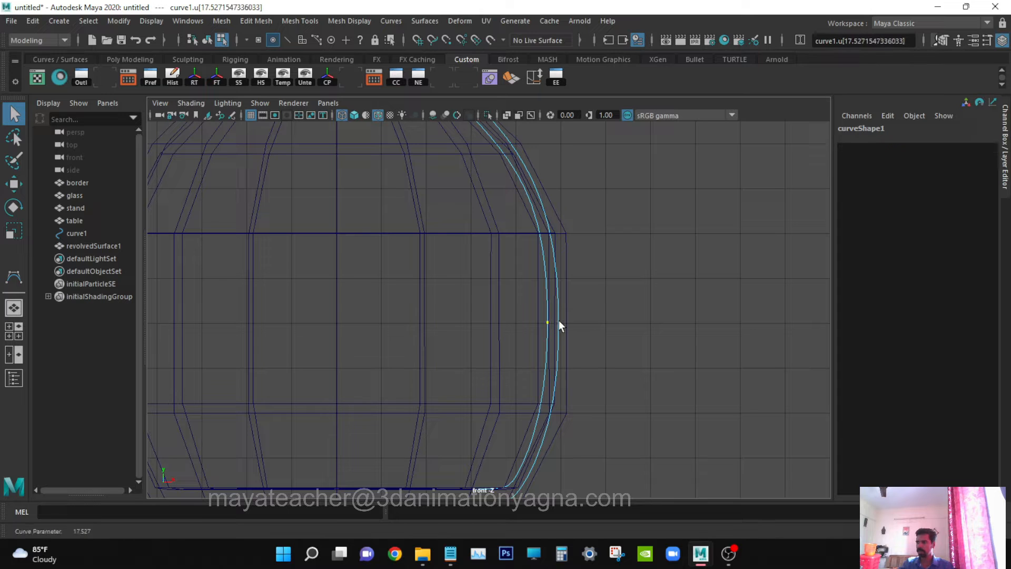
{"action": "left_click", "coordinate": [558, 321], "text": "shift"}
{"action": "left_click", "coordinate": [392, 20]}
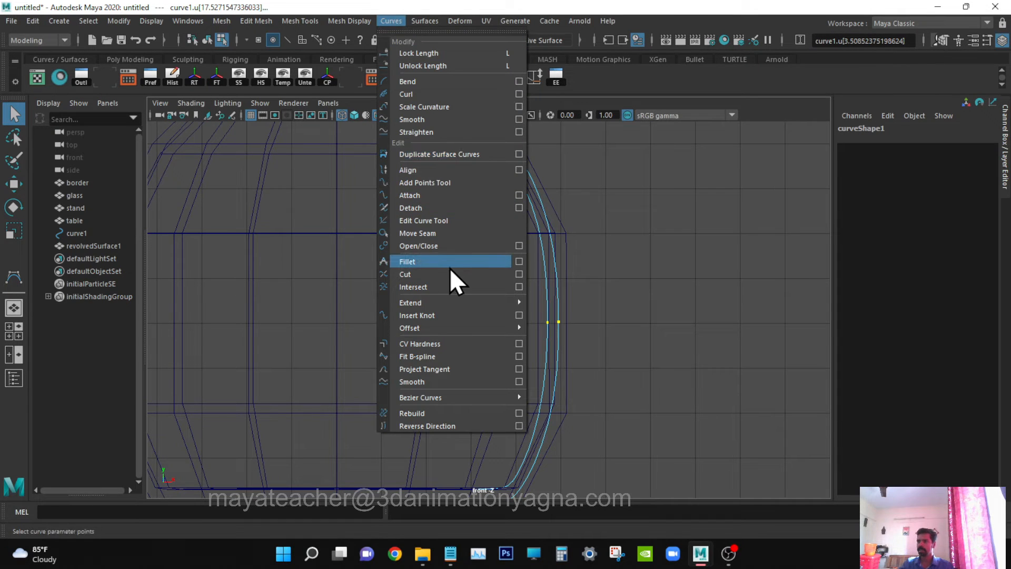
{"action": "left_click", "coordinate": [441, 314]}
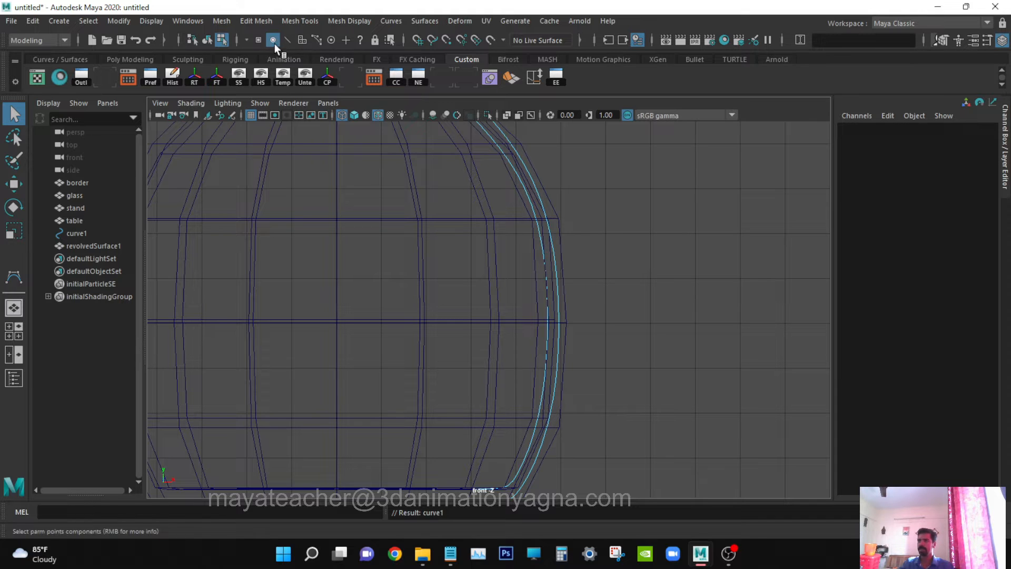
Move the profile curve's mid-belly control vertices slightly outward to round the vase's body.
{"action": "left_click", "coordinate": [207, 41]}
{"action": "scroll", "coordinate": [614, 250], "scroll_direction": "down", "scroll_amount": 5}
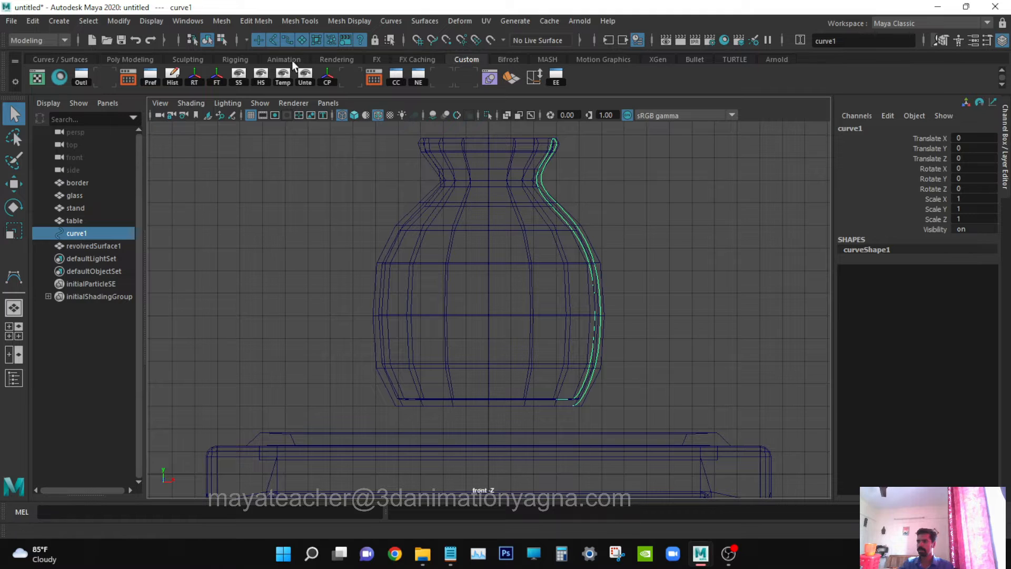
{"action": "left_click", "coordinate": [223, 41]}
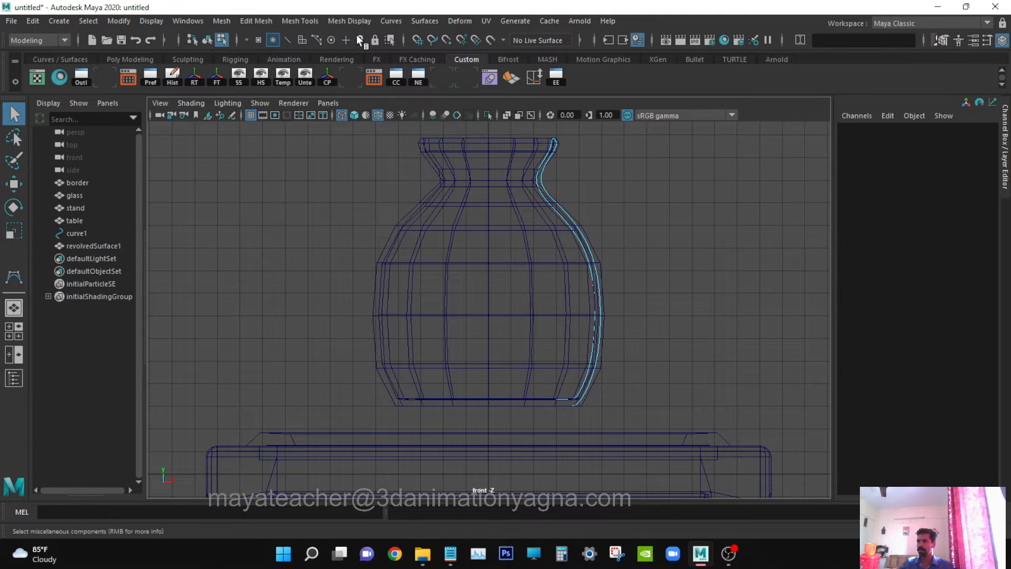
{"action": "left_click", "coordinate": [258, 40]}
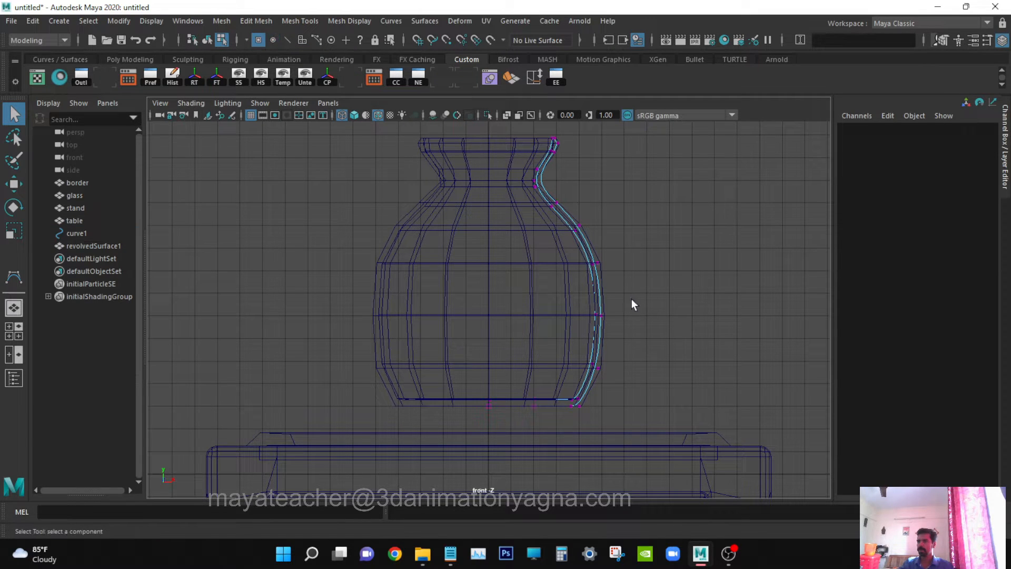
{"action": "left_click_drag", "start_coordinate": [643, 348], "coordinate": [643, 347]}
{"action": "key", "text": "w"}
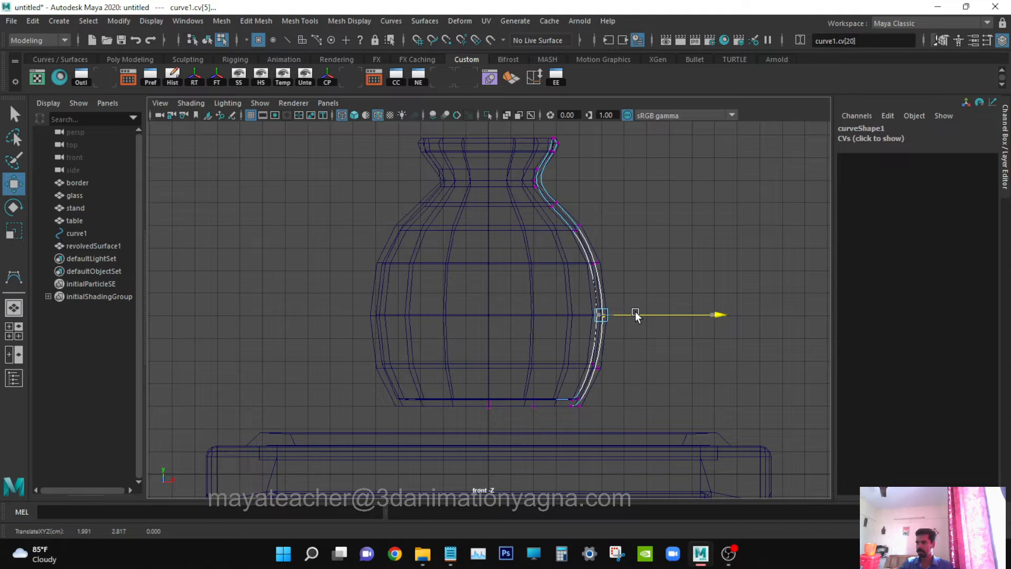
{"action": "key", "text": "q"}
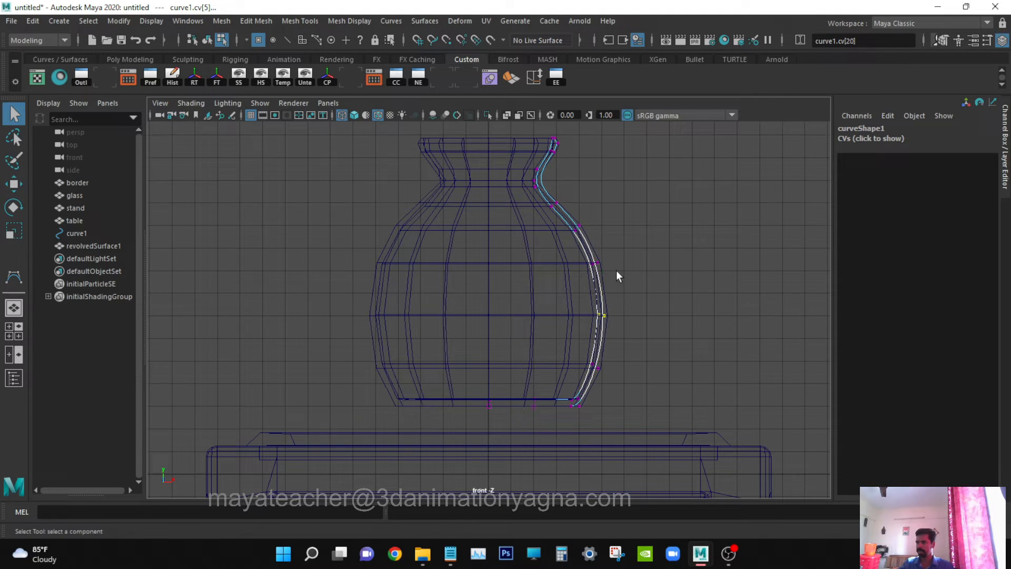
Nudge the control vertices just below the neck slightly outward and up to smooth the vase's shoulder.
{"action": "left_click", "coordinate": [553, 202]}
{"action": "key", "text": "w"}
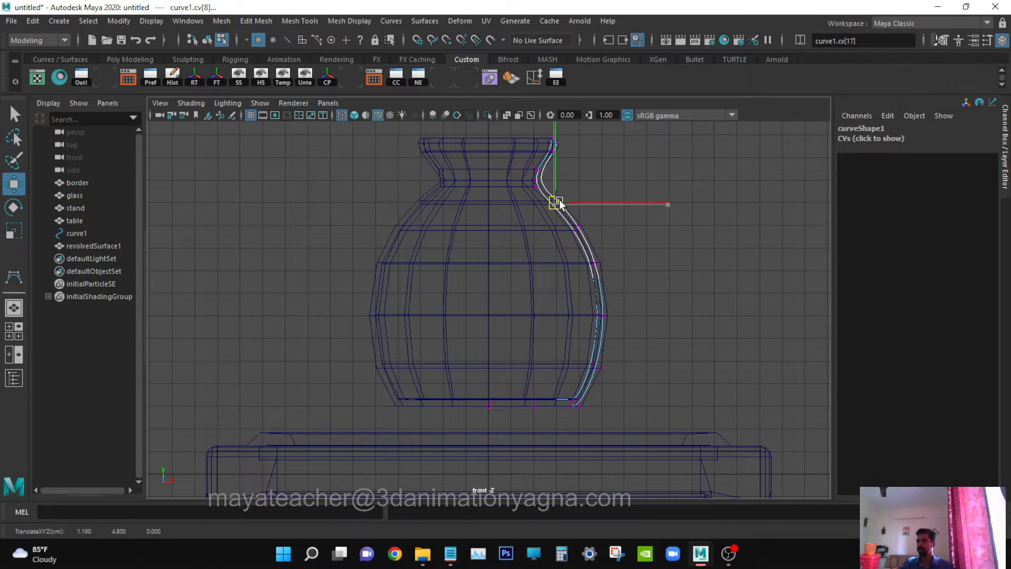
{"action": "left_click_drag", "start_coordinate": [560, 205], "coordinate": [561, 204]}
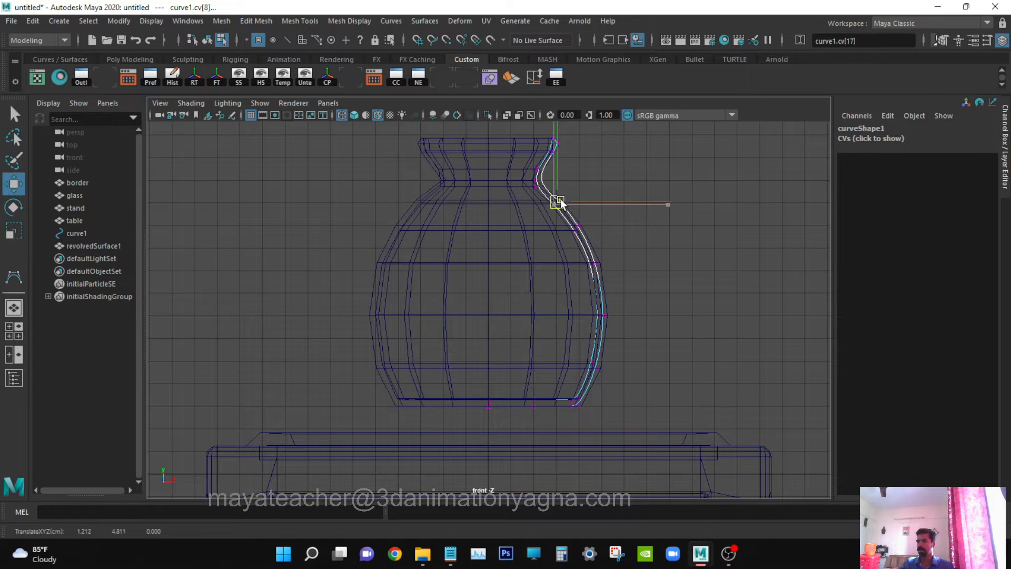
{"action": "key", "text": "q"}
{"action": "left_click", "coordinate": [648, 174]}
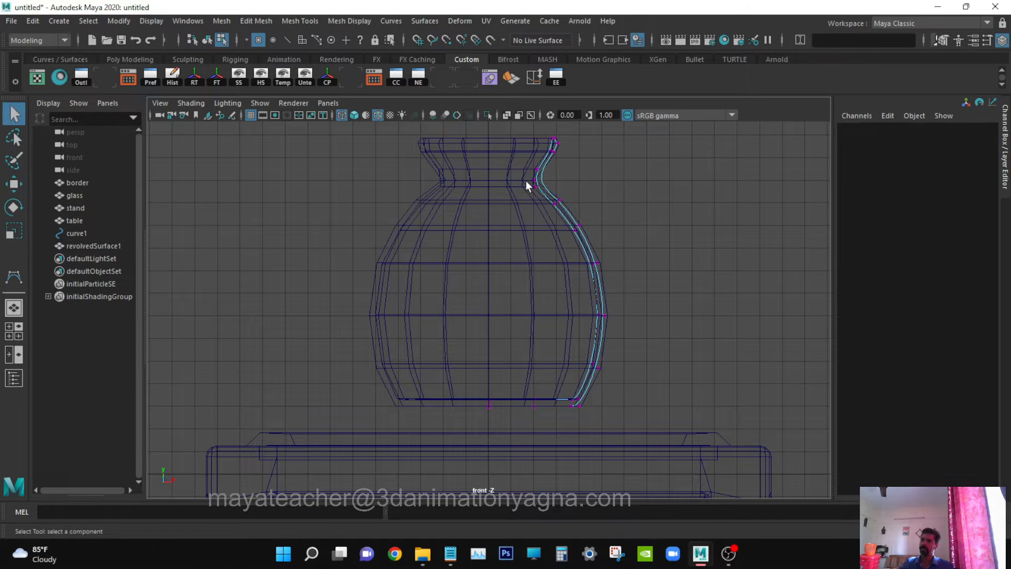
Return to the perspective view and select the revolved vase surface on the table.
{"action": "key", "text": "space"}
{"action": "key", "text": "space"}
{"action": "left_click_drag", "start_coordinate": [589, 181], "coordinate": [577, 239], "text": "alt"}
{"action": "scroll", "coordinate": [598, 216], "scroll_direction": "down", "scroll_amount": 4}
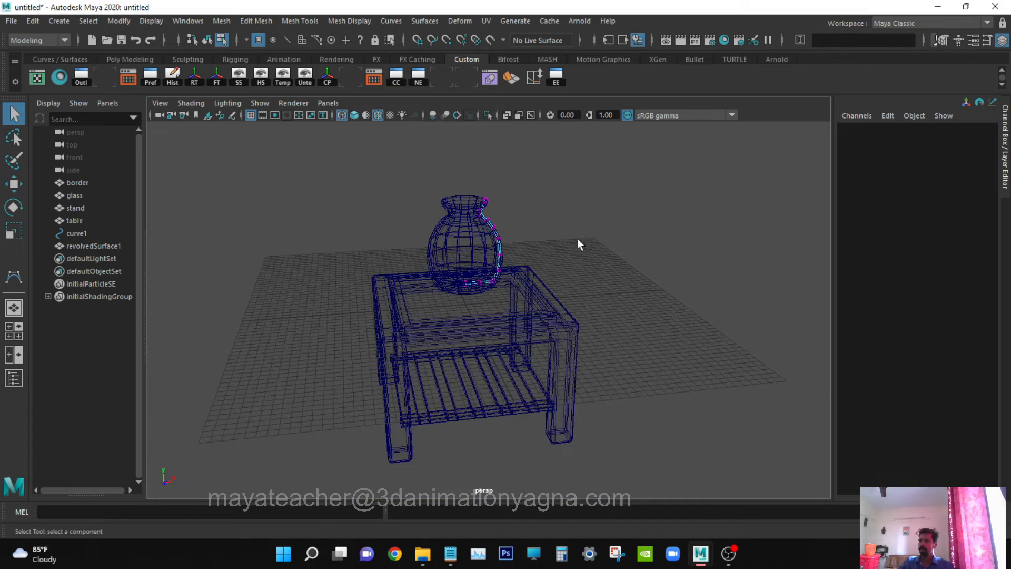
{"action": "left_click", "coordinate": [92, 257]}
{"action": "left_click", "coordinate": [94, 245]}
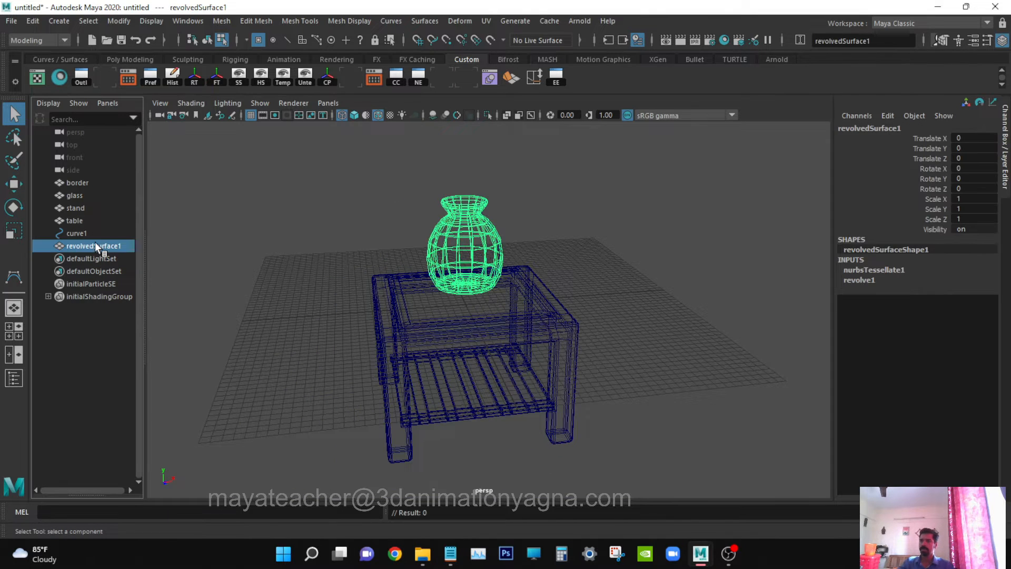
{"action": "left_click_drag", "start_coordinate": [453, 305], "coordinate": [478, 295], "text": "alt"}
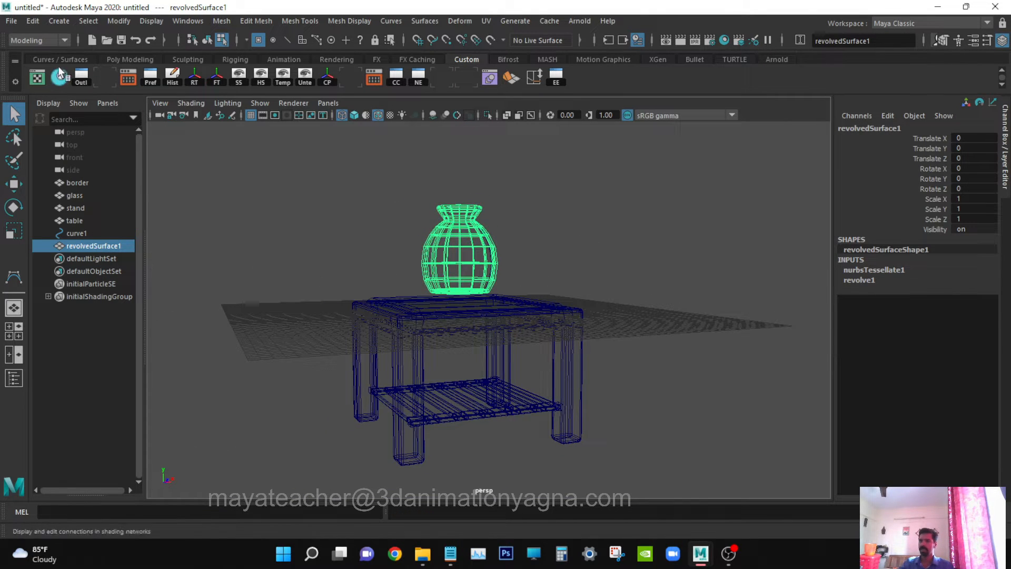
Delete the construction history of the revolved vase surface and remove its profile curve, curve1.
{"action": "left_click", "coordinate": [37, 20]}
{"action": "mouse_move", "coordinate": [90, 170]}
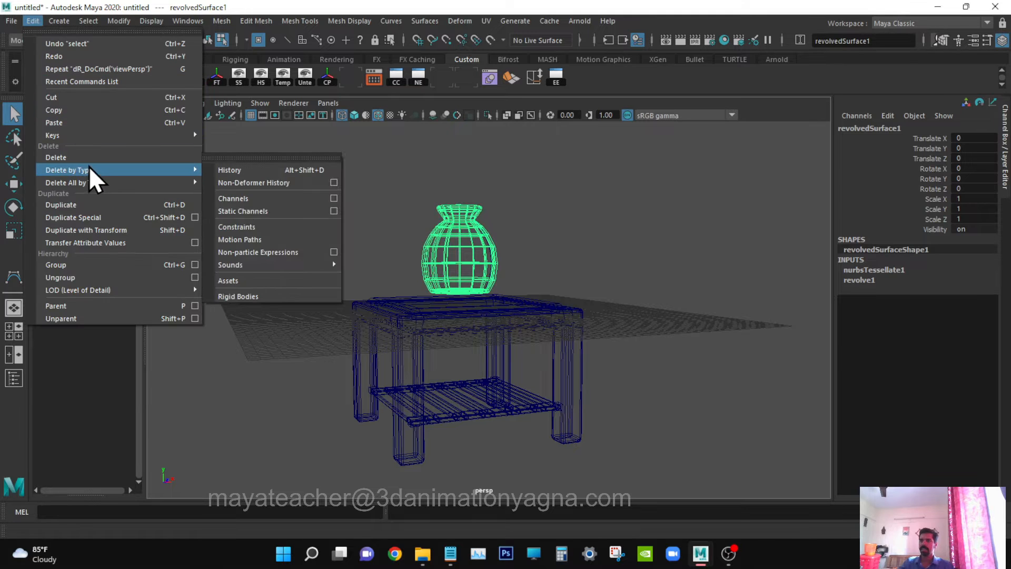
{"action": "left_click", "coordinate": [223, 169]}
{"action": "left_click", "coordinate": [76, 233]}
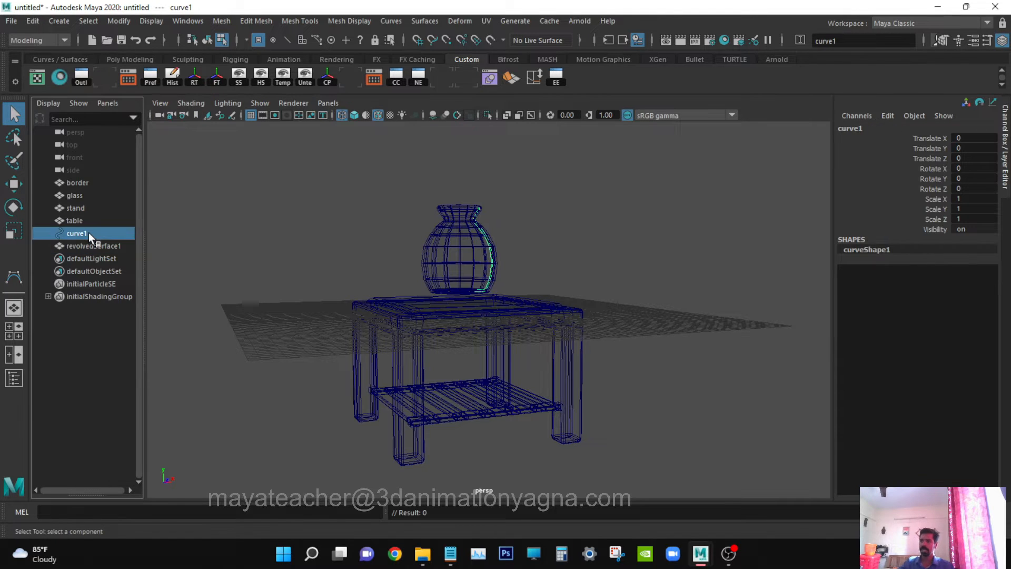
{"action": "key", "text": "Delete"}
Select the vase and raise its pivot in the front view from the origin to near the vase's base.
{"action": "left_click", "coordinate": [426, 249]}
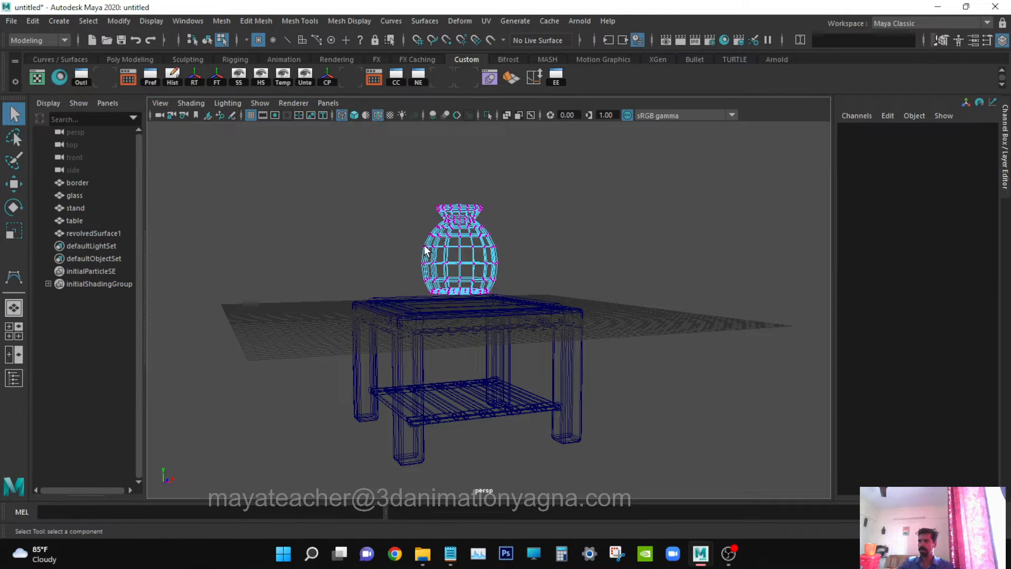
{"action": "key", "text": "w"}
{"action": "left_click", "coordinate": [426, 249]}
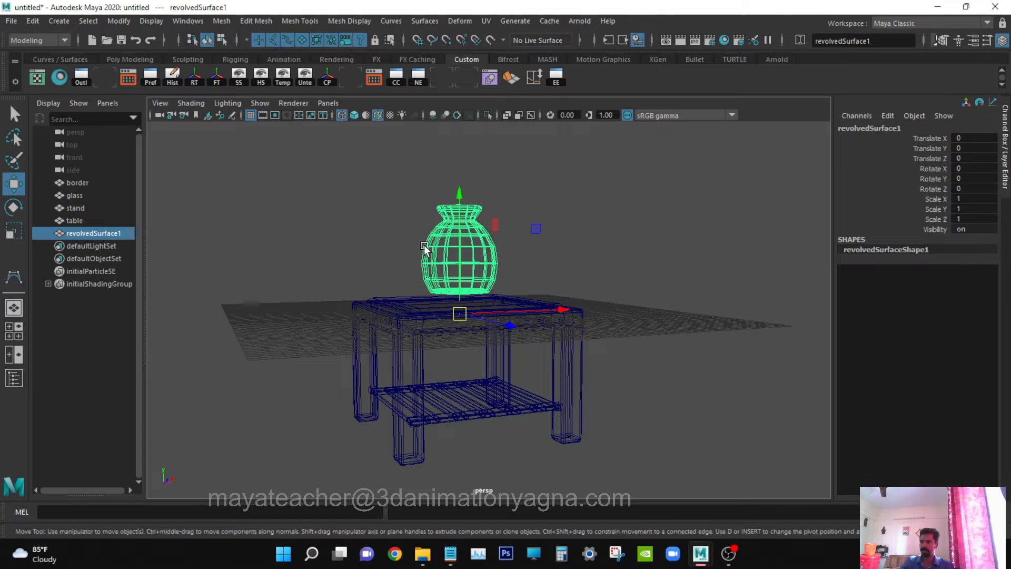
{"action": "key", "text": "space"}
{"action": "left_click", "coordinate": [427, 271]}
{"action": "scroll", "coordinate": [416, 269], "scroll_direction": "up", "scroll_amount": 5}
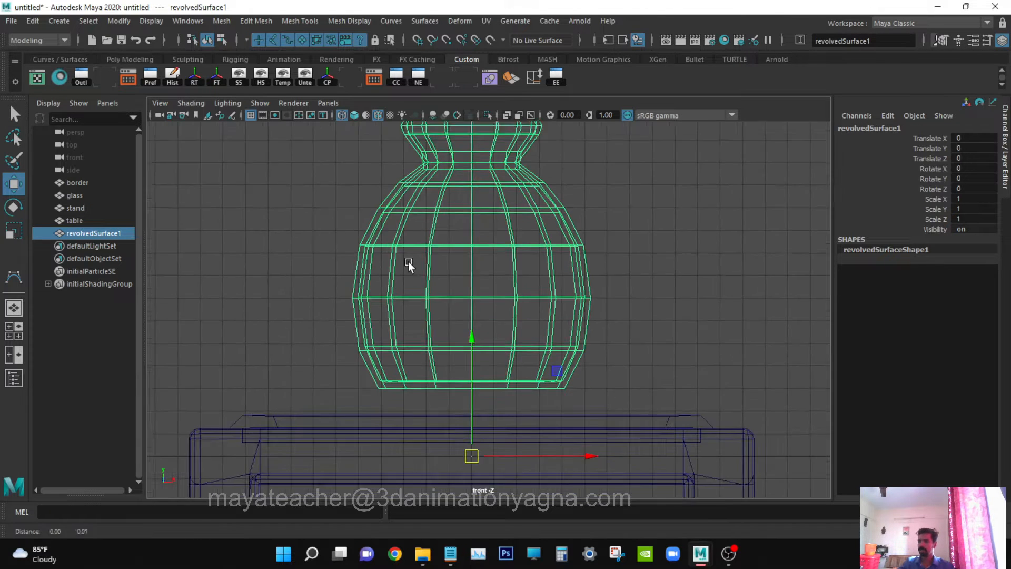
{"action": "middle_click_drag", "start_coordinate": [480, 352], "coordinate": [498, 327], "text": "alt"}
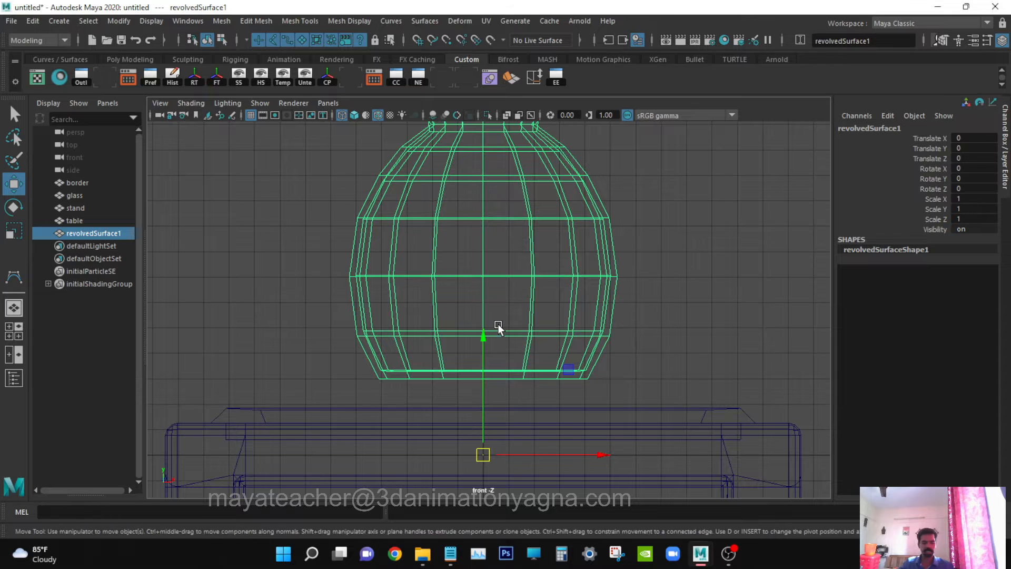
{"action": "key", "text": "d"}
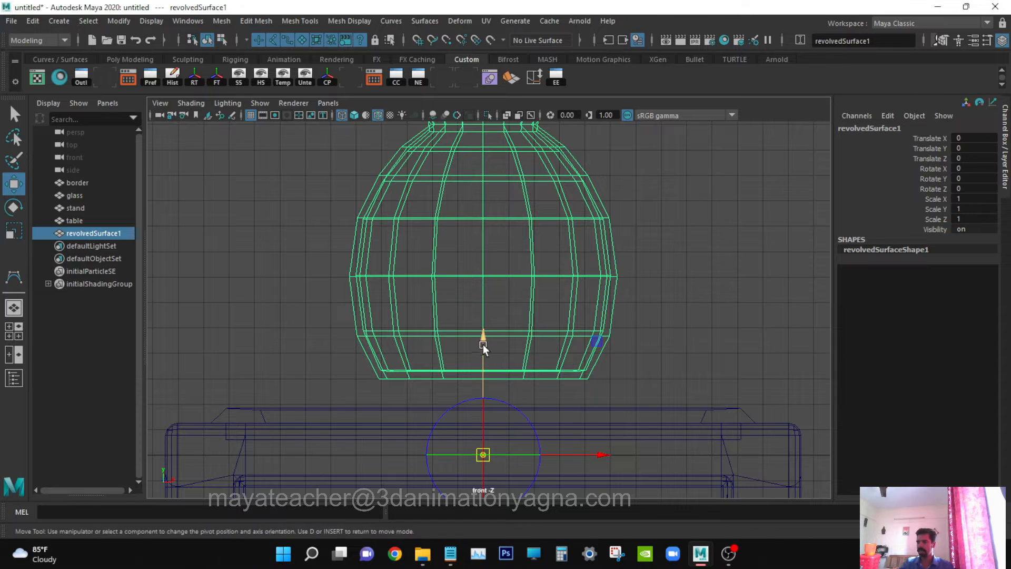
{"action": "left_click_drag", "start_coordinate": [480, 342], "coordinate": [485, 273]}
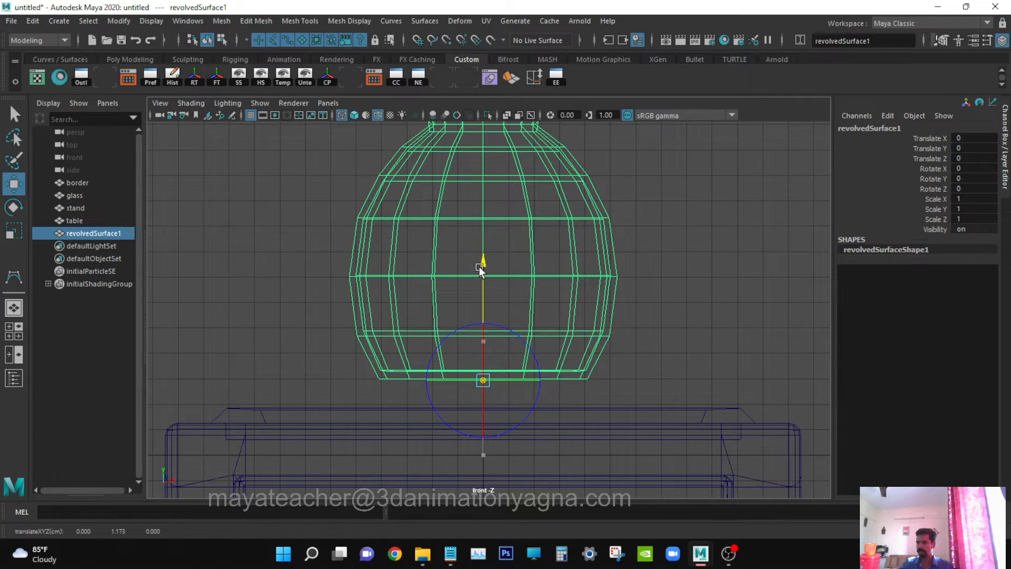
Fine-tune the vase's pivot so it sits exactly on the bottom edge of the vase.
{"action": "scroll", "coordinate": [553, 411], "scroll_direction": "up", "scroll_amount": 5}
{"action": "middle_click_drag", "start_coordinate": [561, 400], "coordinate": [512, 422], "text": "alt"}
{"action": "key", "text": "ctrl+space"}
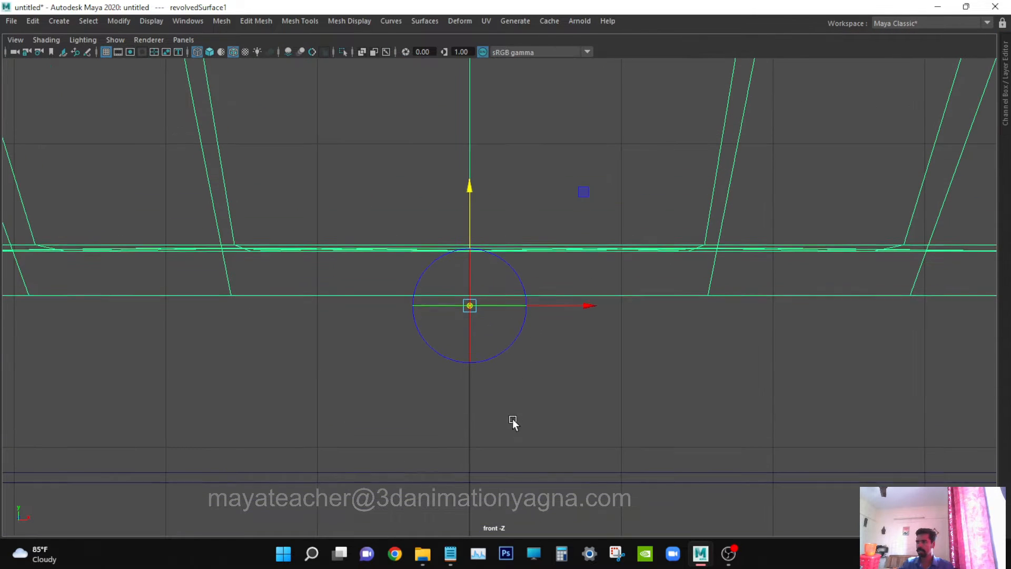
{"action": "left_click_drag", "start_coordinate": [459, 185], "coordinate": [456, 140]}
{"action": "key", "text": "space"}
{"action": "key", "text": "f"}
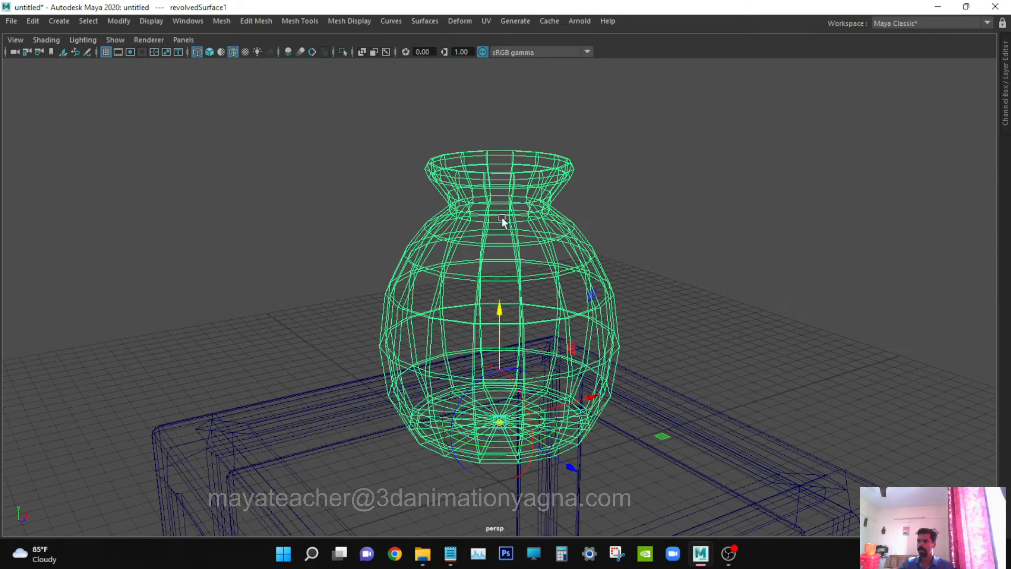
{"action": "key", "text": "space"}
{"action": "left_click_drag", "start_coordinate": [501, 217], "coordinate": [513, 261]}
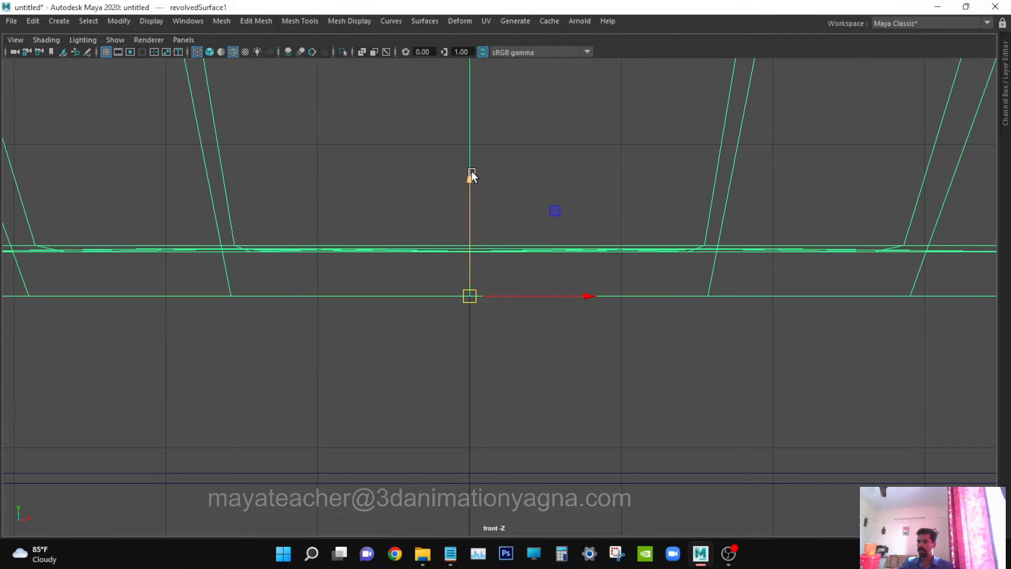
Lower the vase until its base rests on the glass tabletop, using the glass as reference, and show it shaded in perspective.
{"action": "key", "text": "f"}
{"action": "left_click_drag", "start_coordinate": [494, 181], "coordinate": [510, 226]}
{"action": "key", "text": "space"}
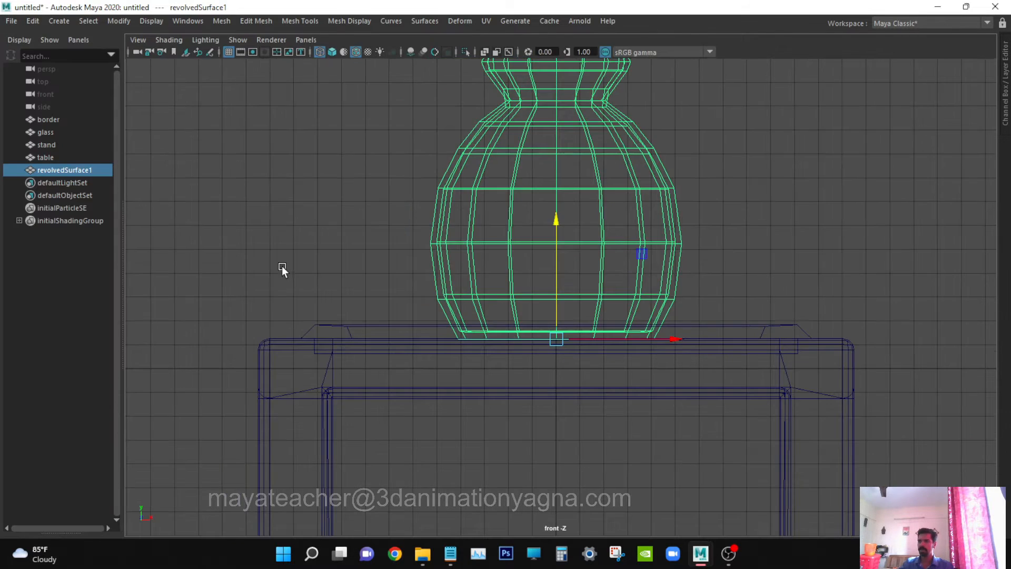
{"action": "left_click", "coordinate": [53, 132]}
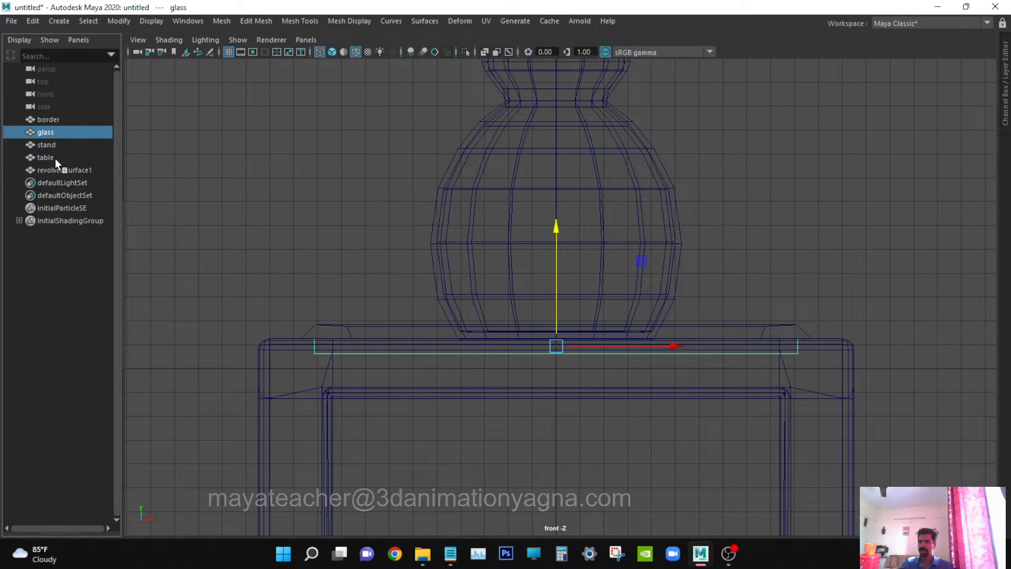
{"action": "left_click", "coordinate": [63, 171]}
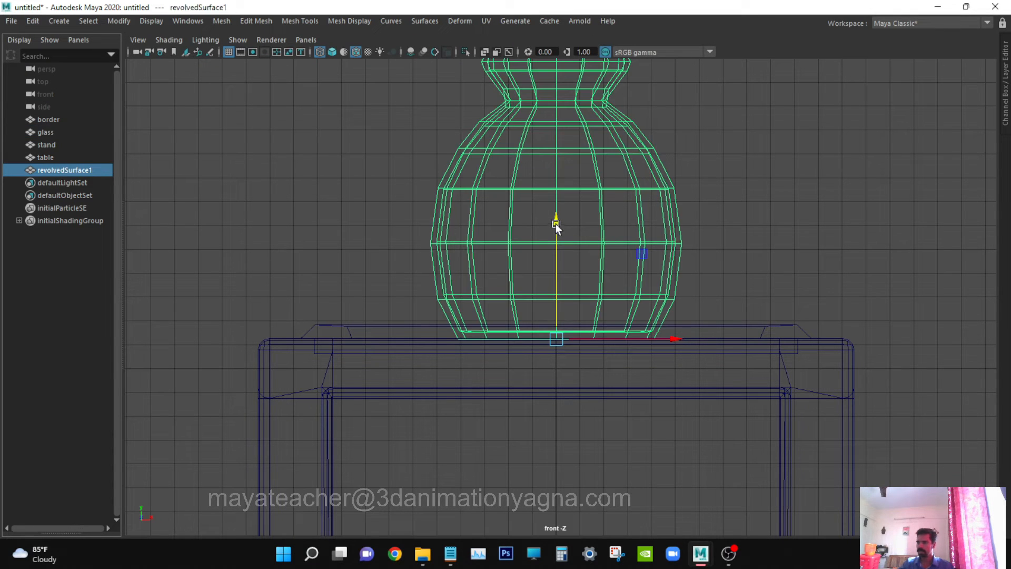
{"action": "left_click_drag", "start_coordinate": [555, 225], "coordinate": [658, 267]}
{"action": "key", "text": "space"}
{"action": "key", "text": "space"}
{"action": "left_click_drag", "start_coordinate": [626, 359], "coordinate": [637, 350], "text": "alt"}
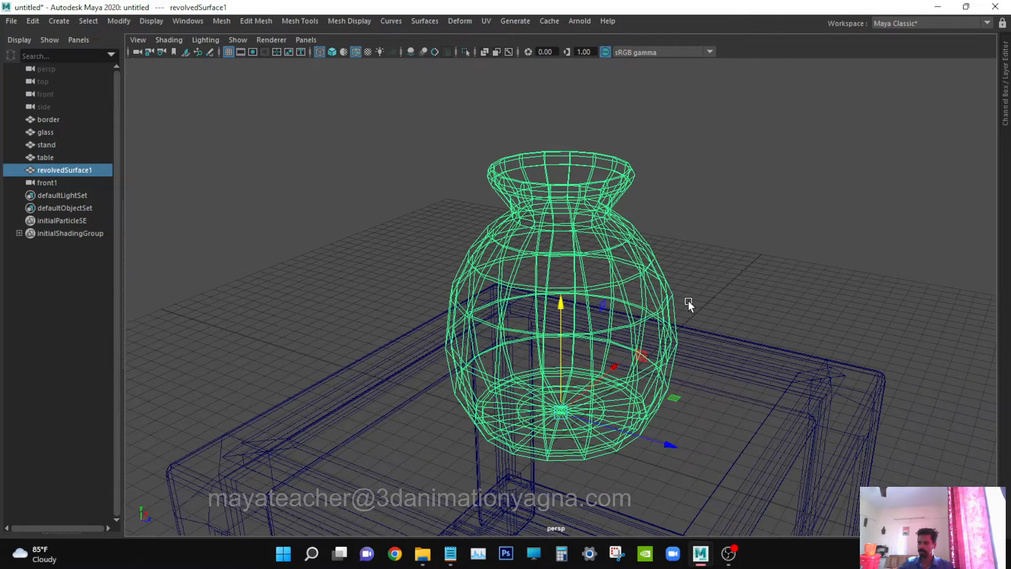
{"action": "key", "text": "5"}
{"action": "left_click_drag", "start_coordinate": [688, 304], "coordinate": [633, 391], "text": "alt"}
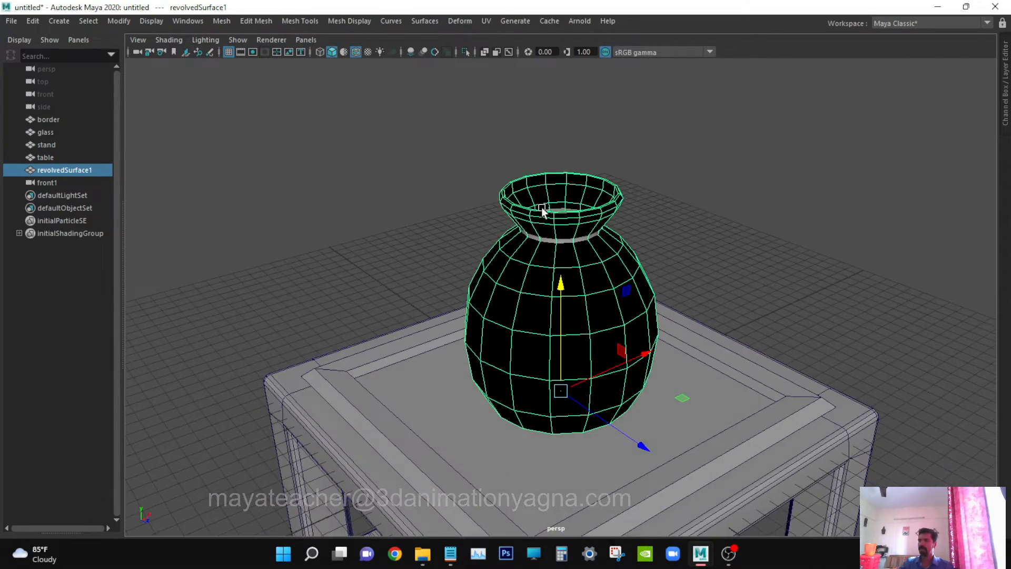
Try to turn the vase's black faces outward with the surface Reverse Direction command.
{"action": "left_click", "coordinate": [419, 23]}
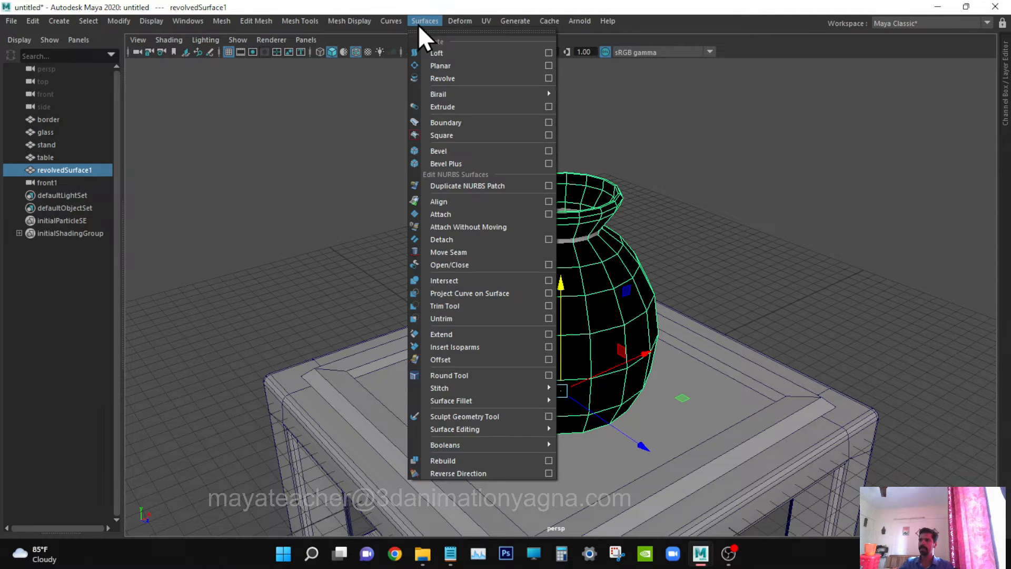
{"action": "left_click", "coordinate": [476, 472]}
{"action": "left_click_drag", "start_coordinate": [562, 362], "coordinate": [566, 363], "text": "alt"}
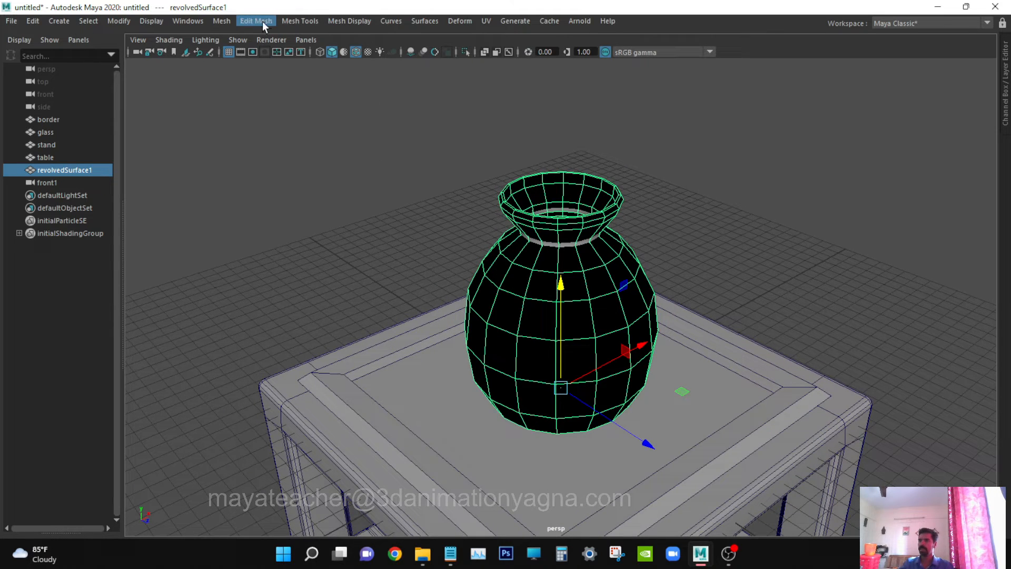
Reverse the vase mesh's normals, clear the selection and check the shading around the neck.
{"action": "left_click", "coordinate": [344, 22]}
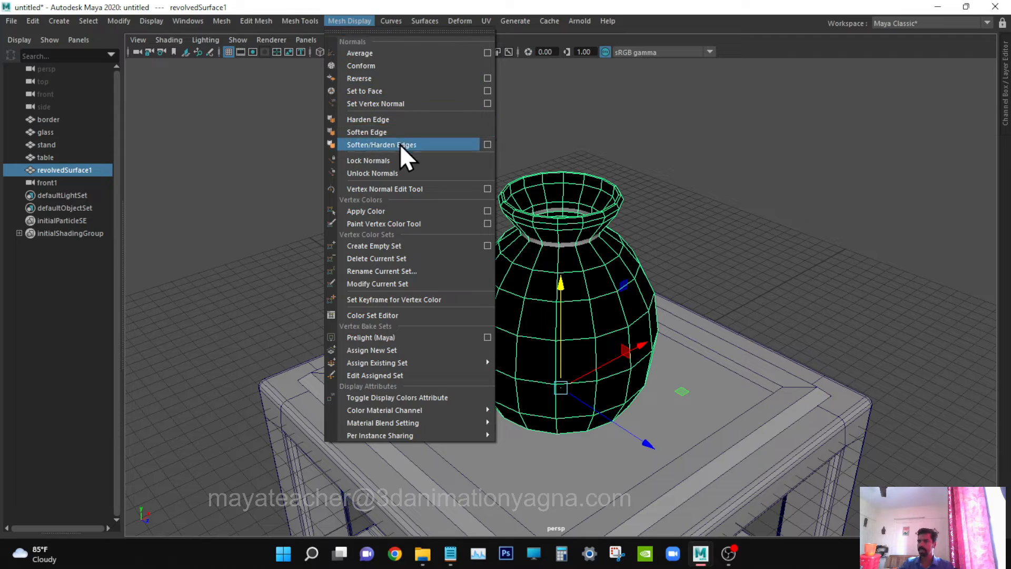
{"action": "left_click", "coordinate": [377, 77]}
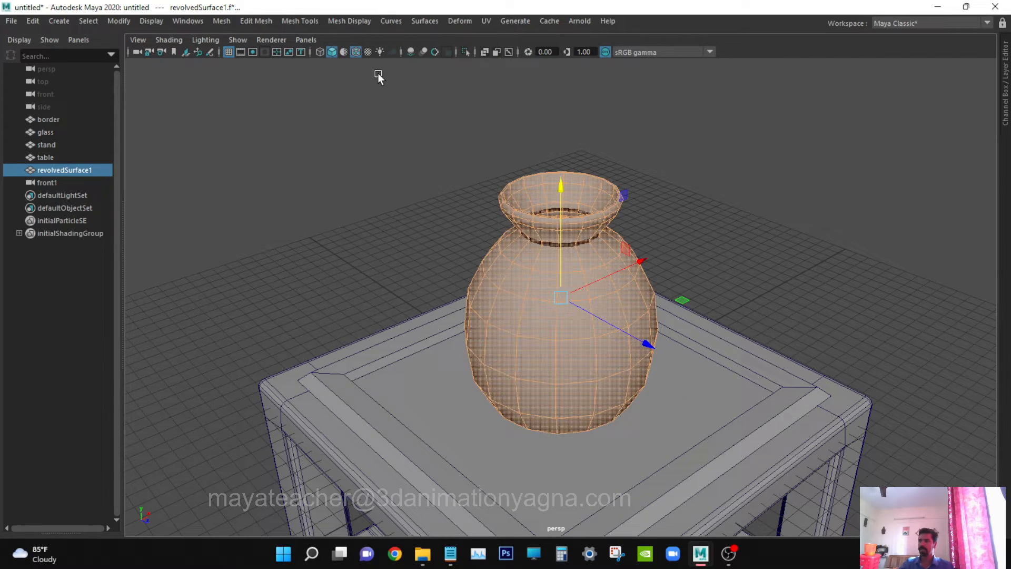
{"action": "left_click", "coordinate": [738, 208]}
{"action": "left_click_drag", "start_coordinate": [634, 327], "coordinate": [557, 309], "text": "alt"}
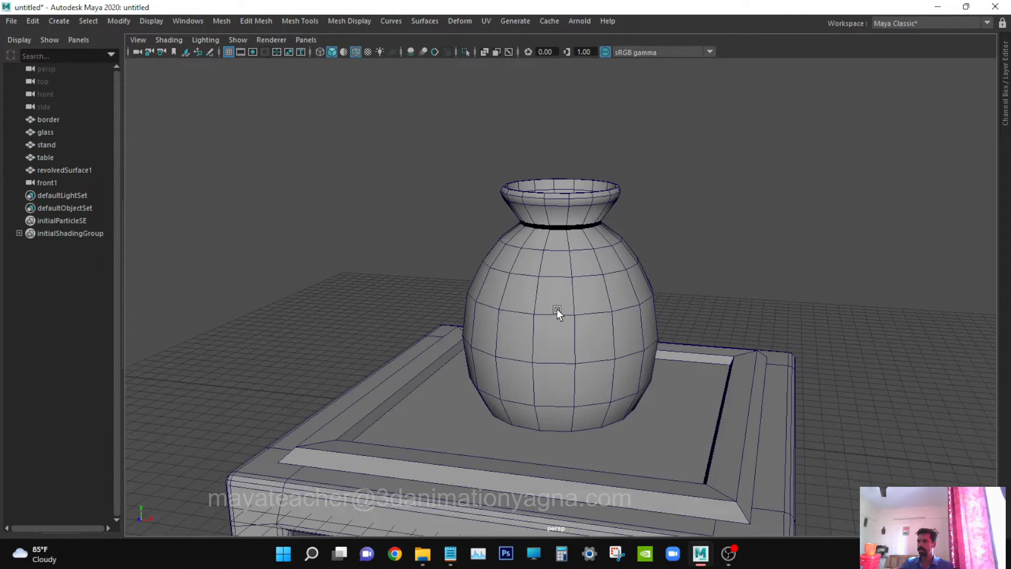
{"action": "scroll", "coordinate": [557, 309], "scroll_direction": "up", "scroll_amount": 3}
{"action": "middle_click_drag", "start_coordinate": [559, 309], "coordinate": [562, 374], "text": "alt"}
{"action": "left_click_drag", "start_coordinate": [561, 374], "coordinate": [511, 420], "text": "alt"}
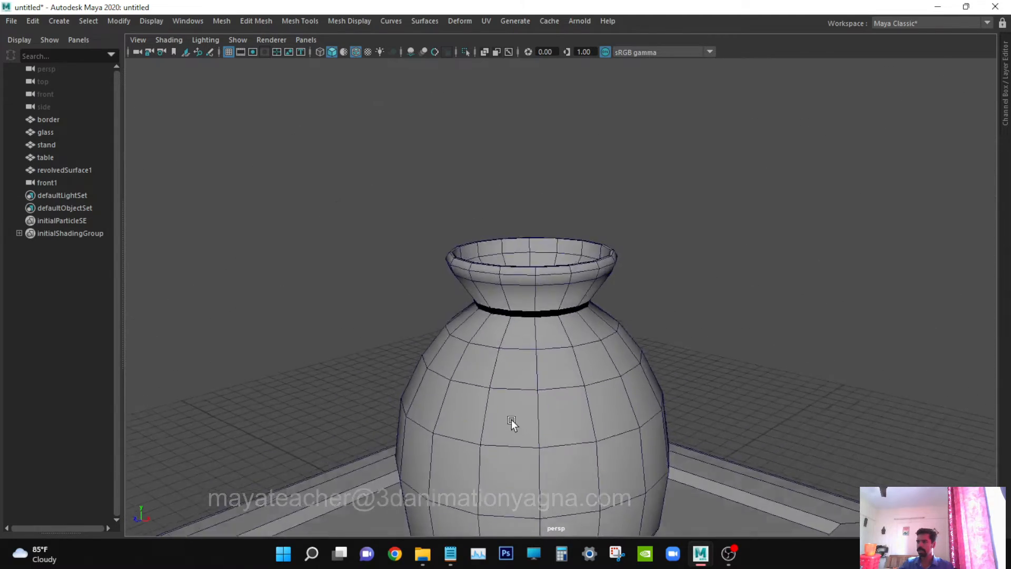
{"action": "right_click_drag", "start_coordinate": [511, 419], "coordinate": [571, 399], "text": "alt"}
In wireframe front view, select the outer vertex ring at the vase's narrowest neck level and scale it outward.
{"action": "key", "text": "4"}
{"action": "mouse_move", "coordinate": [570, 400]}
{"action": "left_mouse_down", "text": "alt"}
{"action": "mouse_move", "coordinate": [577, 369]}
{"action": "mouse_move", "coordinate": [555, 371]}
{"action": "mouse_move", "coordinate": [557, 380]}
{"action": "mouse_move", "coordinate": [639, 276]}
{"action": "left_mouse_up", "text": "alt"}
{"action": "right_click_drag", "start_coordinate": [647, 207], "coordinate": [582, 211]}
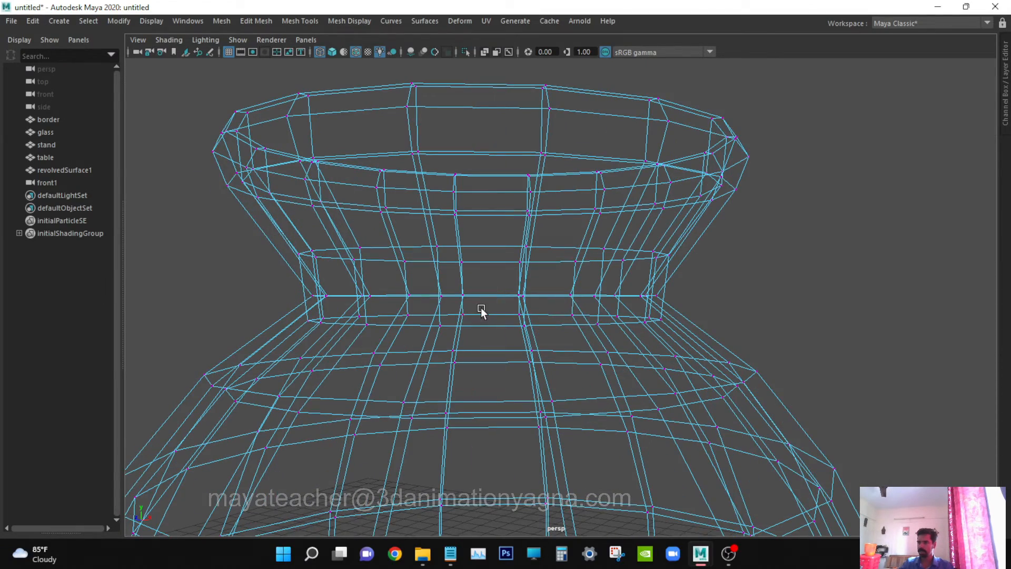
{"action": "key", "text": "space"}
{"action": "left_click_drag", "start_coordinate": [446, 301], "coordinate": [446, 327]}
{"action": "left_click_drag", "start_coordinate": [490, 83], "coordinate": [715, 153], "text": "ctrl+alt"}
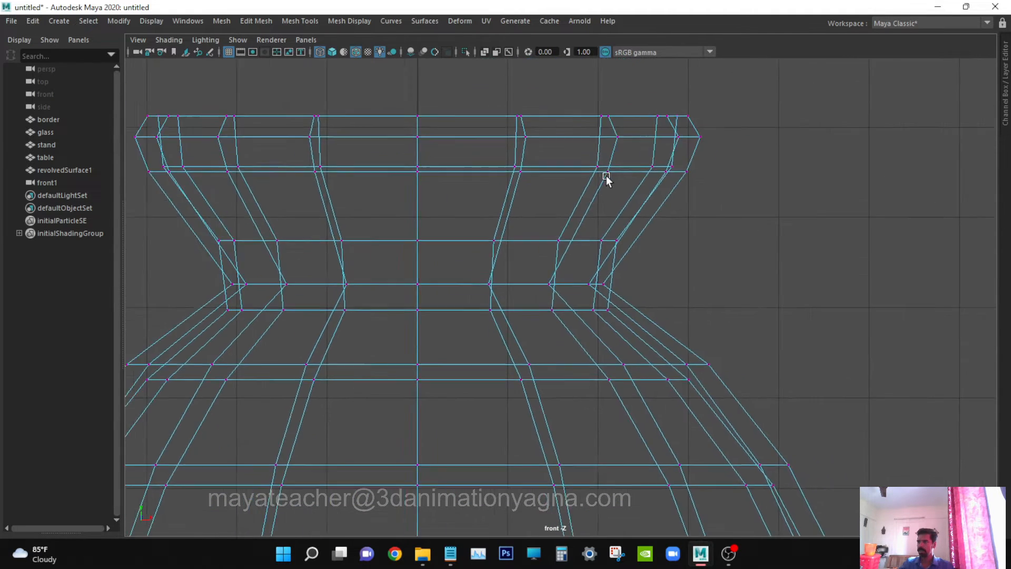
{"action": "middle_click_drag", "start_coordinate": [606, 175], "coordinate": [800, 194], "text": "alt"}
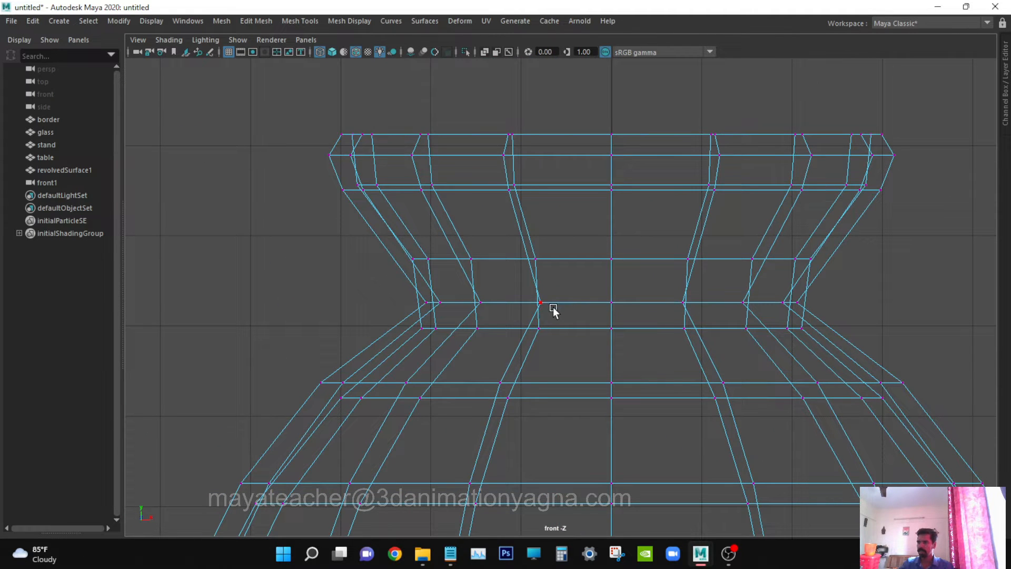
{"action": "left_click_drag", "start_coordinate": [407, 291], "coordinate": [827, 311]}
{"action": "key", "text": "r"}
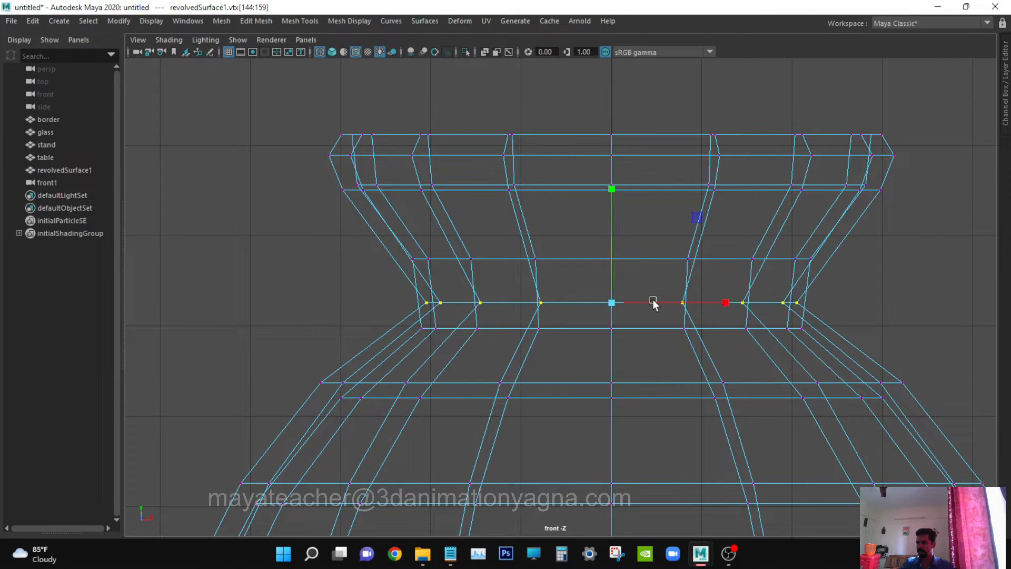
{"action": "left_click_drag", "start_coordinate": [611, 304], "coordinate": [662, 298]}
{"action": "key", "text": "q"}
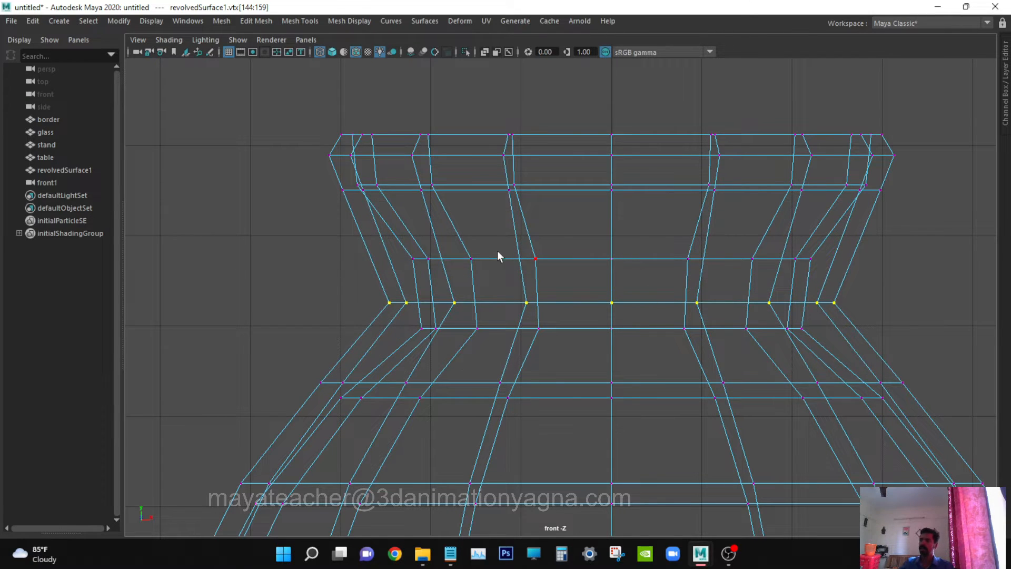
Select the inner-wall vertex ring just above the narrowest neck level and scale it outward, keeping it inside the outer wall.
{"action": "left_click_drag", "start_coordinate": [392, 241], "coordinate": [837, 286]}
{"action": "key", "text": "w"}
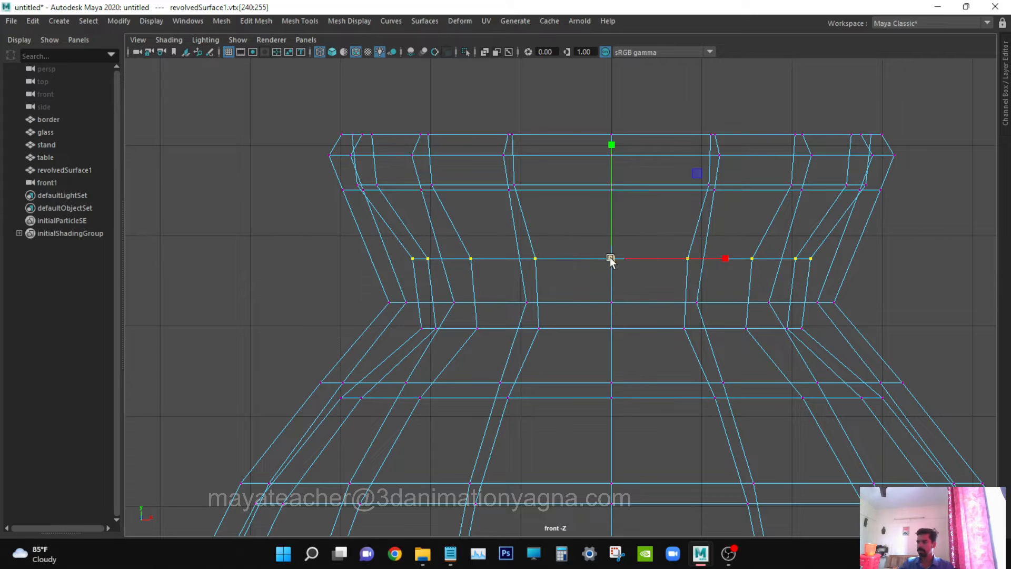
{"action": "left_click_drag", "start_coordinate": [610, 259], "coordinate": [643, 256]}
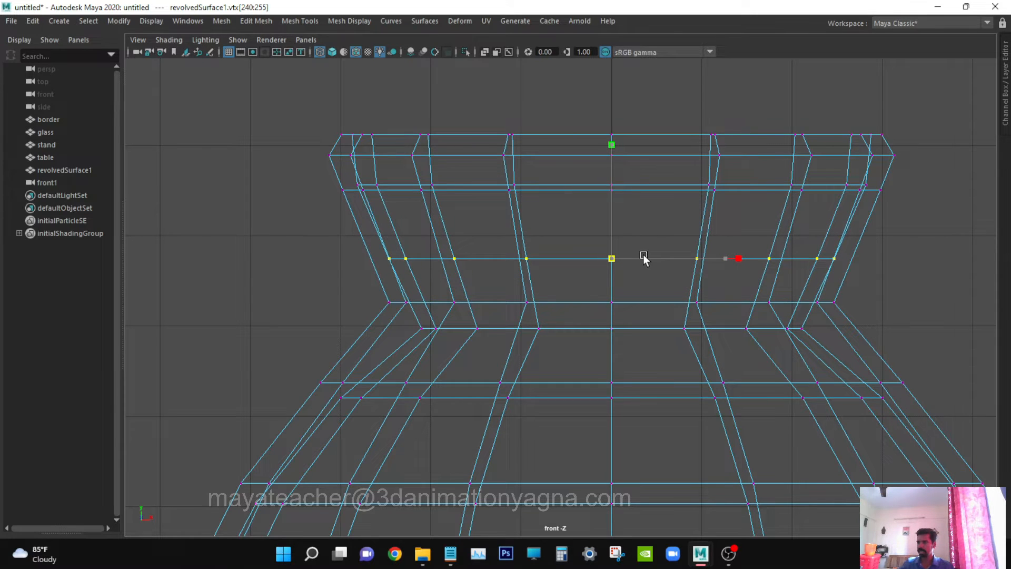
Raise the inner-wall vertex ring below the neck level with the outer neck ring and scale it slightly outward.
{"action": "left_click_drag", "start_coordinate": [413, 317], "coordinate": [842, 348]}
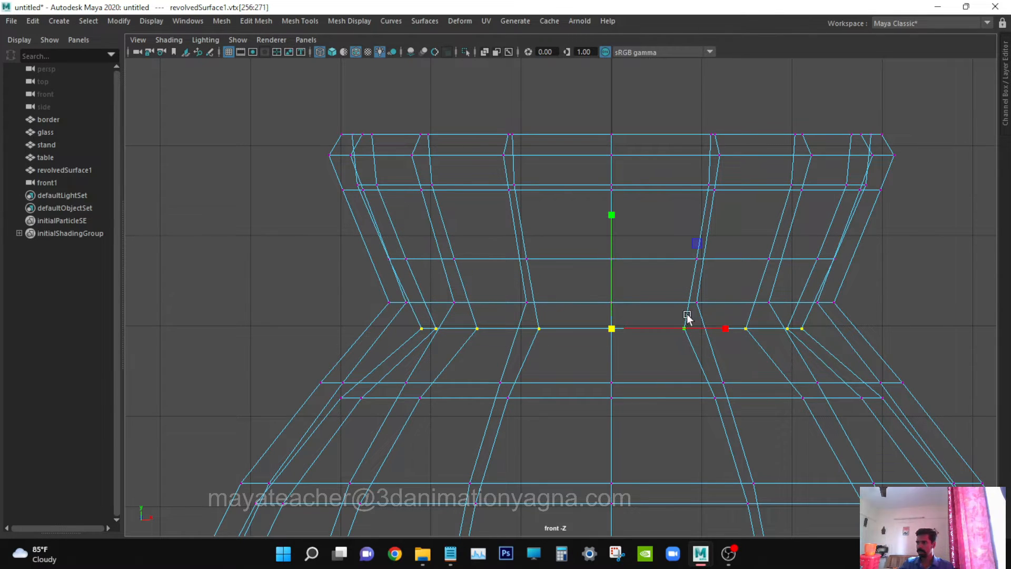
{"action": "key", "text": "w"}
{"action": "left_click_drag", "start_coordinate": [616, 283], "coordinate": [616, 256]}
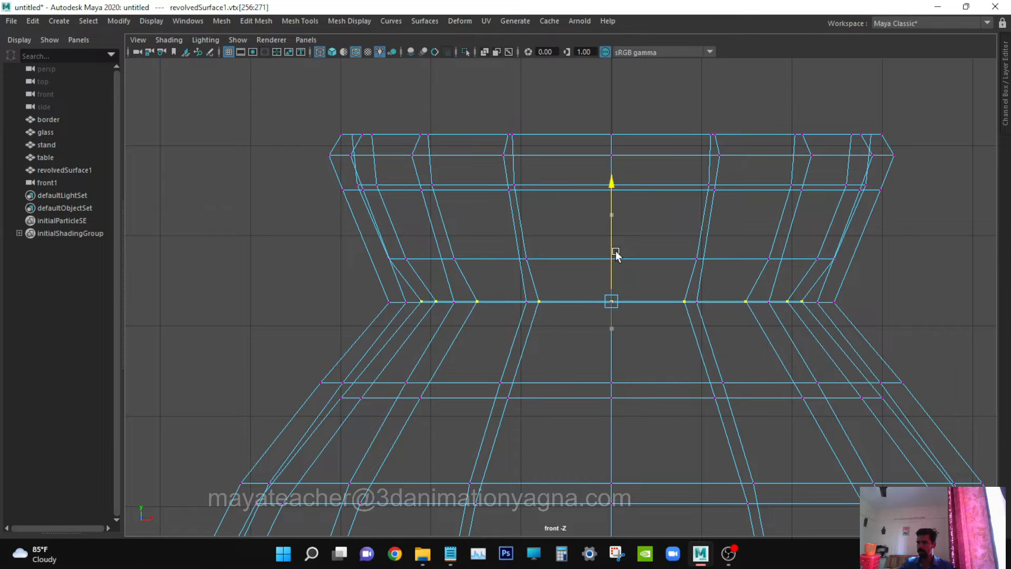
{"action": "left_click_drag", "start_coordinate": [608, 314], "coordinate": [639, 300]}
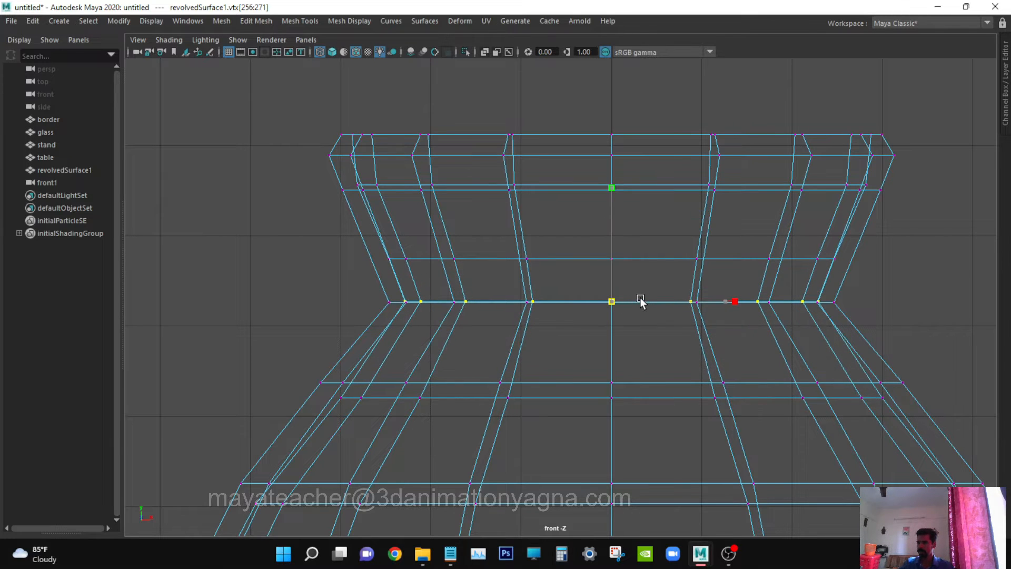
{"action": "key", "text": "w"}
{"action": "left_click_drag", "start_coordinate": [612, 246], "coordinate": [609, 247]}
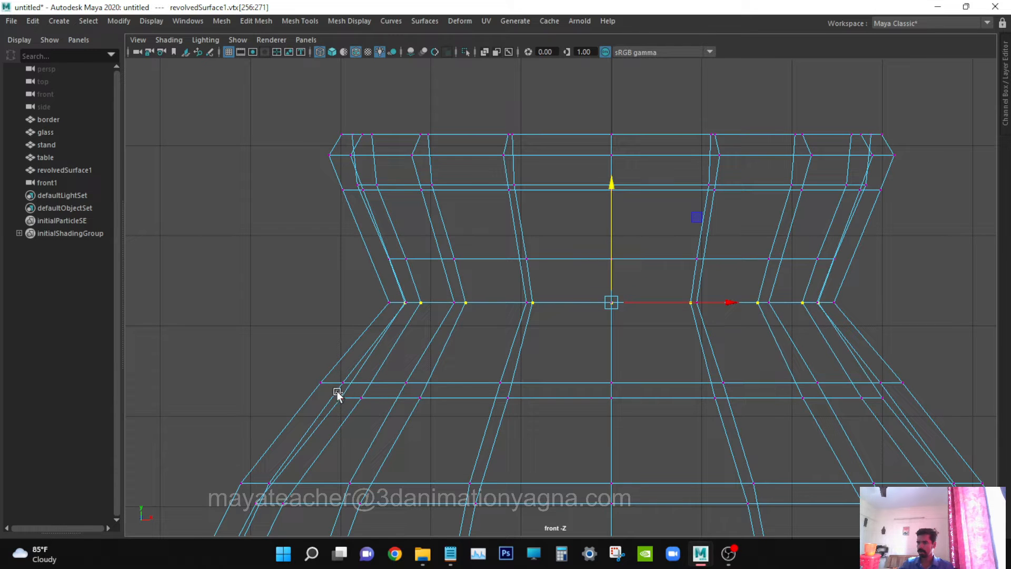
Raise the inner-wall vertex ring at the upper shoulder level with the neighbouring outer shoulder ring.
{"action": "left_click_drag", "start_coordinate": [337, 394], "coordinate": [891, 414]}
{"action": "key", "text": "e"}
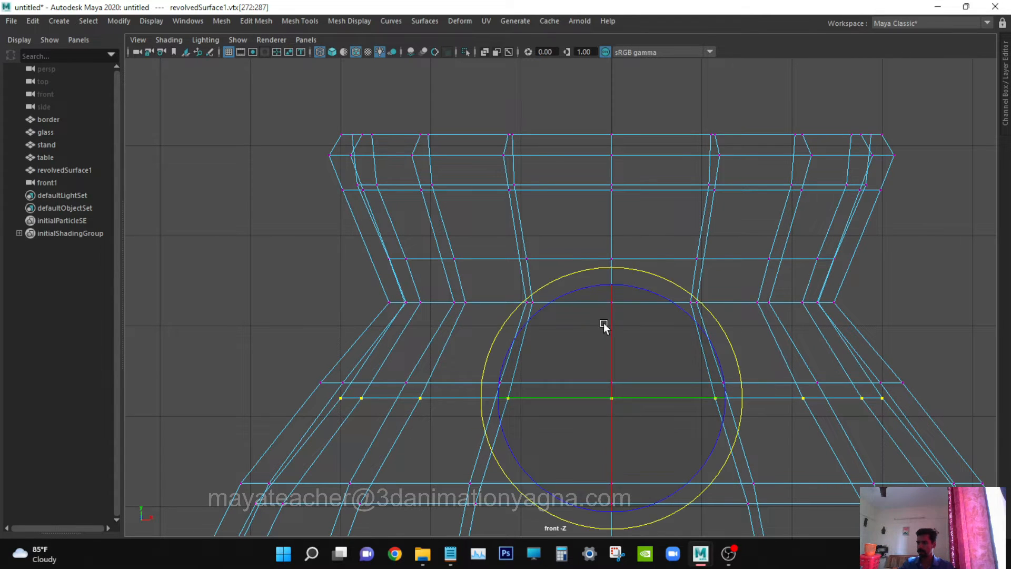
{"action": "key", "text": "w"}
{"action": "left_click_drag", "start_coordinate": [608, 327], "coordinate": [610, 308]}
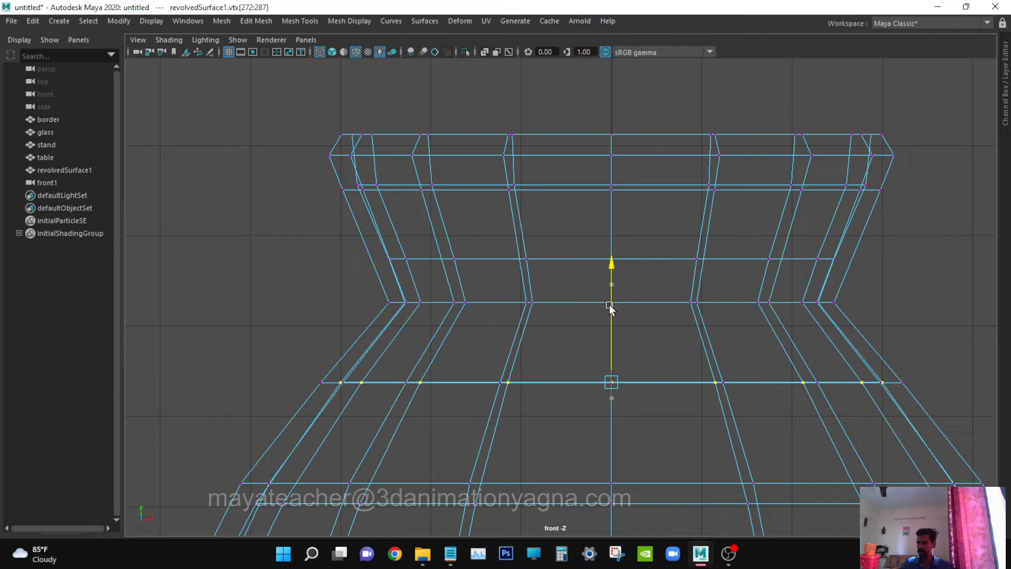
Return to the shaded perspective view and select the whole vase as an object.
{"action": "left_click", "coordinate": [883, 277]}
{"action": "key", "text": "space"}
{"action": "mouse_move", "coordinate": [883, 287]}
{"action": "left_mouse_down"}
{"action": "mouse_move", "coordinate": [671, 377]}
{"action": "mouse_move", "coordinate": [647, 417]}
{"action": "left_mouse_up"}
{"action": "scroll", "coordinate": [682, 382], "scroll_direction": "down", "scroll_amount": 2}
{"action": "key", "text": "5"}
{"action": "scroll", "coordinate": [683, 375], "scroll_direction": "down", "scroll_amount": 3}
{"action": "scroll", "coordinate": [670, 398], "scroll_direction": "up", "scroll_amount": 1}
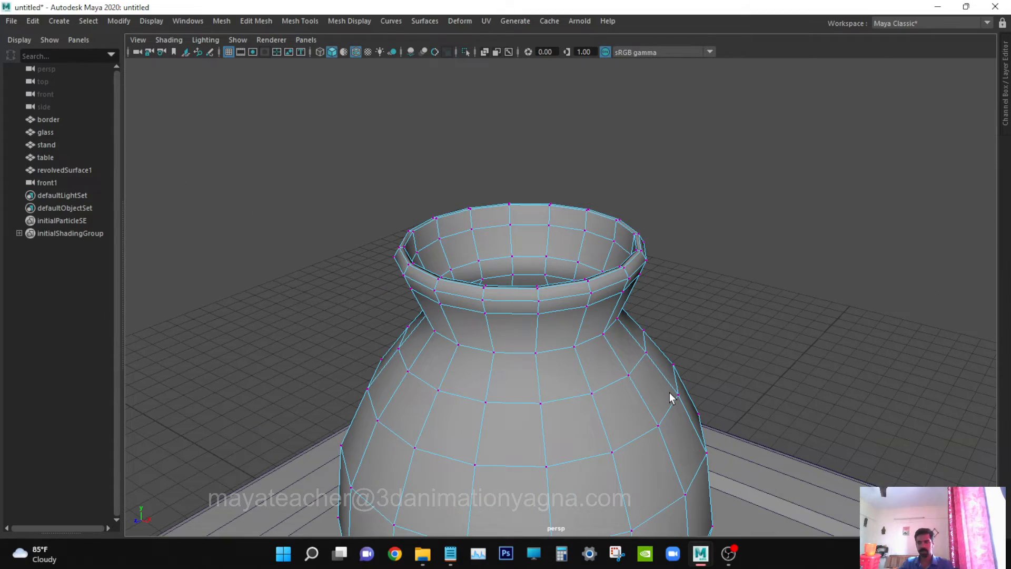
{"action": "left_click", "coordinate": [671, 399]}
{"action": "scroll", "coordinate": [671, 400], "scroll_direction": "down", "scroll_amount": 3}
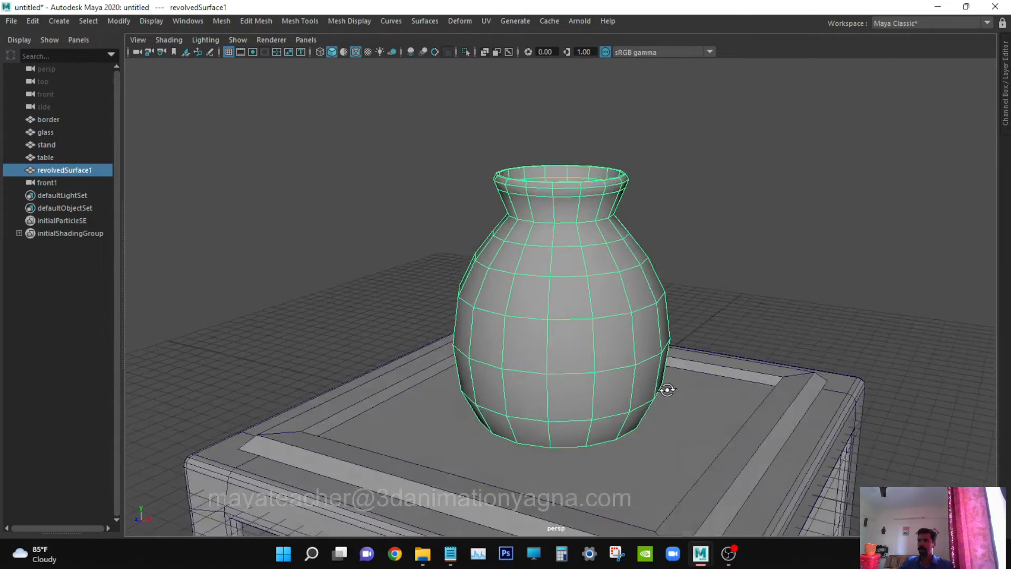
{"action": "left_click_drag", "start_coordinate": [667, 390], "coordinate": [671, 410], "text": "alt"}
{"action": "scroll", "coordinate": [669, 381], "scroll_direction": "down", "scroll_amount": 2}
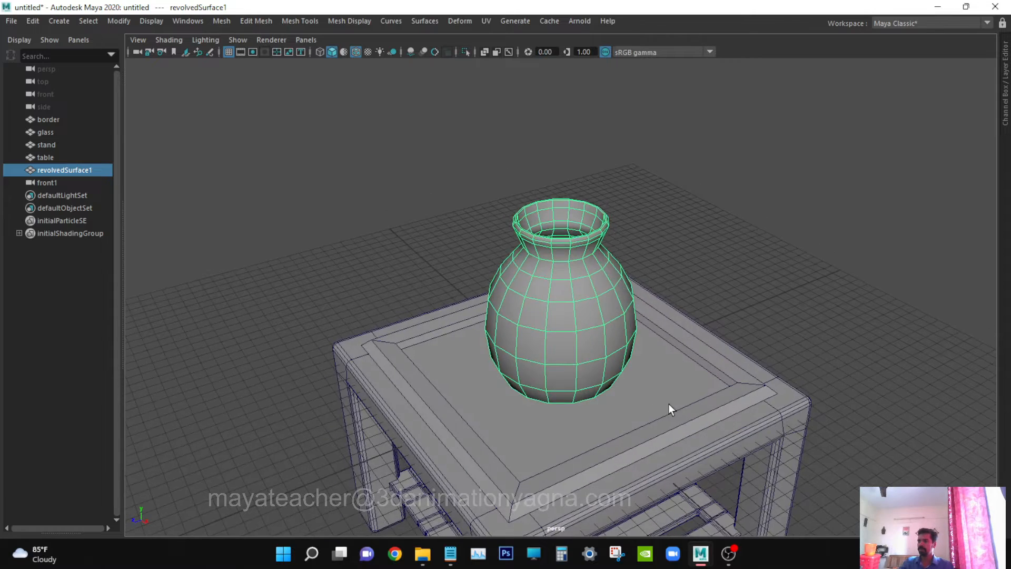
{"action": "scroll", "coordinate": [658, 407], "scroll_direction": "down", "scroll_amount": 3}
Smooth the vase mesh with one division and restore the full interface around the viewport.
{"action": "key", "text": "r"}
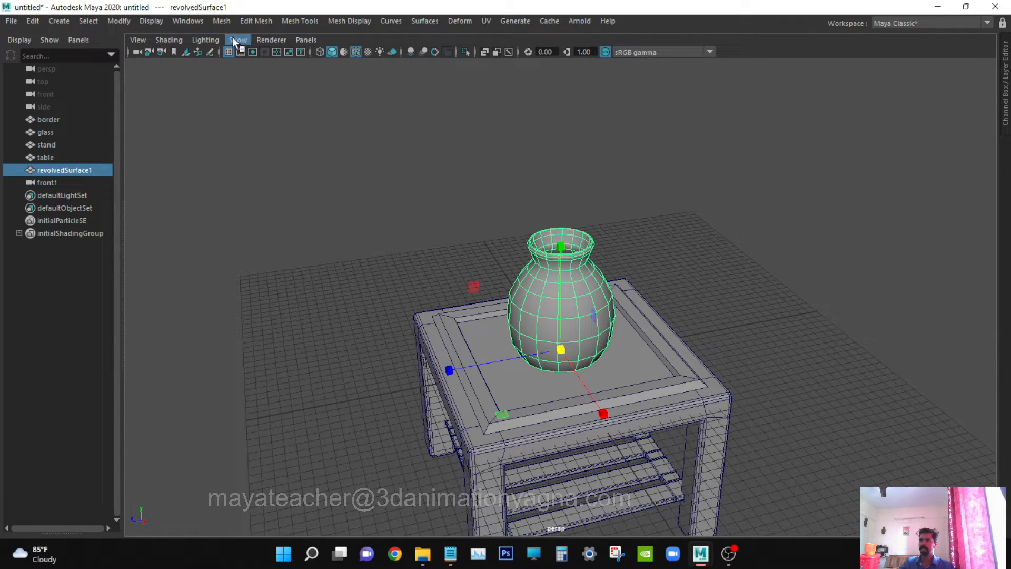
{"action": "left_click", "coordinate": [222, 21]}
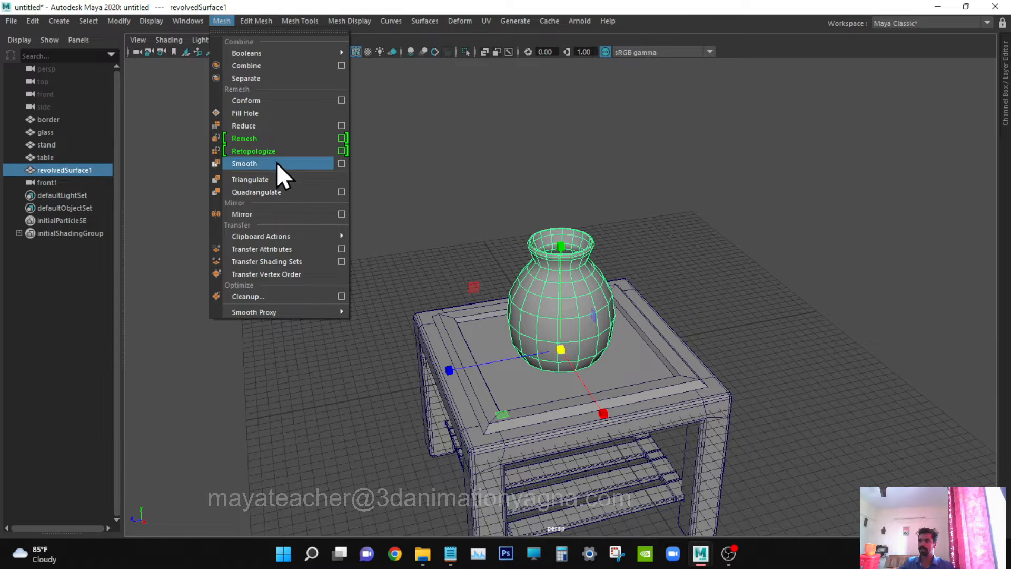
{"action": "left_click", "coordinate": [276, 163]}
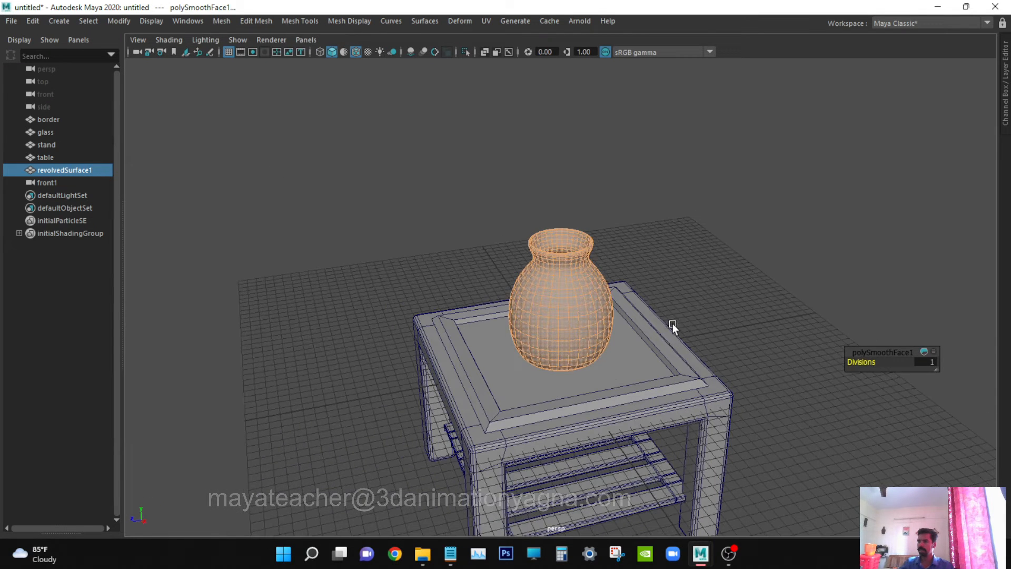
{"action": "key", "text": "w"}
{"action": "left_click", "coordinate": [669, 206]}
{"action": "left_click", "coordinate": [595, 268]}
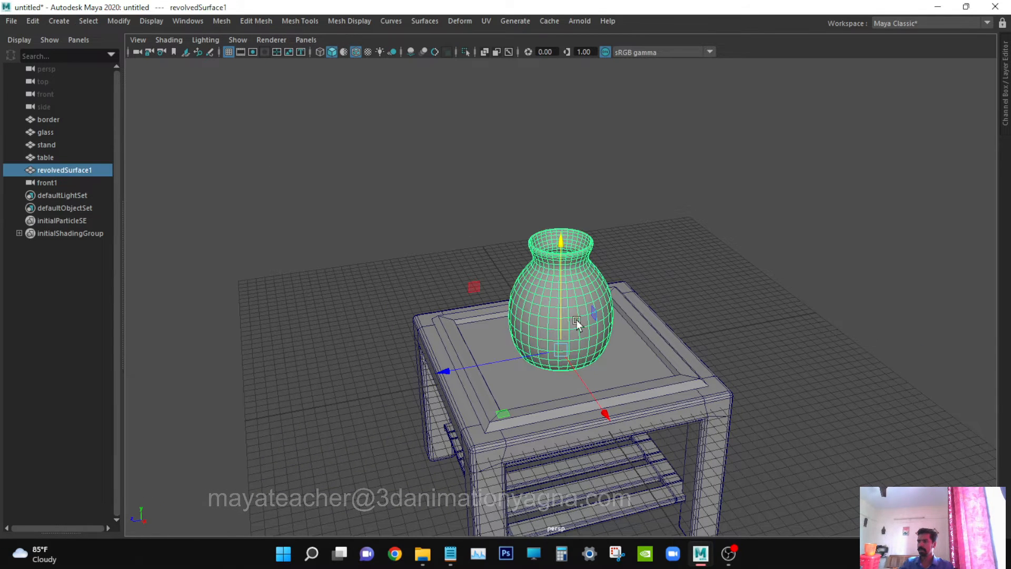
{"action": "left_click_drag", "start_coordinate": [562, 355], "coordinate": [615, 340]}
{"action": "key", "text": "ctrl+space"}
Examine the smoothed vase and its proportions on the table from several angles.
{"action": "scroll", "coordinate": [614, 334], "scroll_direction": "up", "scroll_amount": 2}
{"action": "middle_click_drag", "start_coordinate": [615, 334], "coordinate": [621, 308], "text": "alt"}
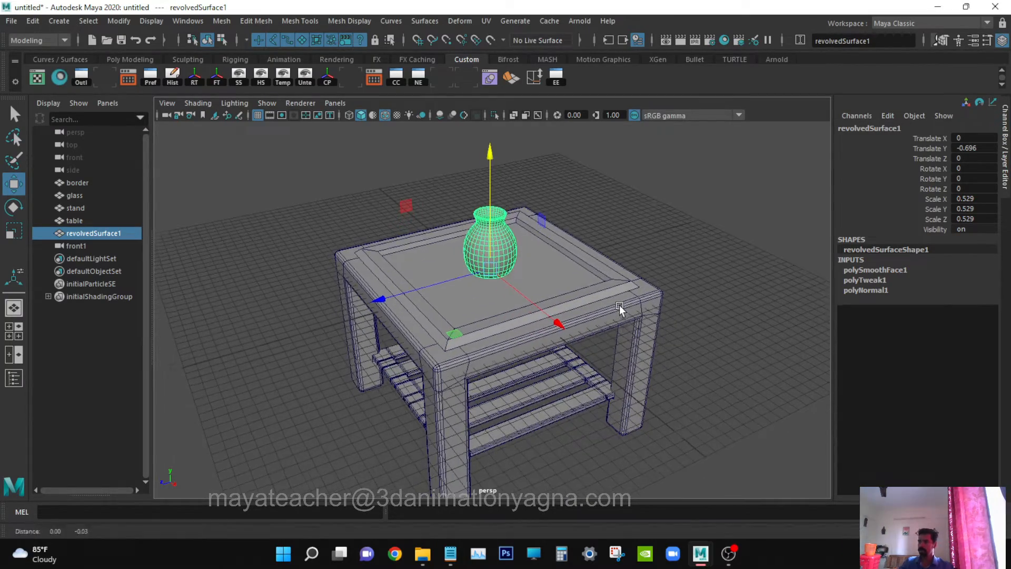
{"action": "left_click_drag", "start_coordinate": [620, 309], "coordinate": [609, 332], "text": "alt"}
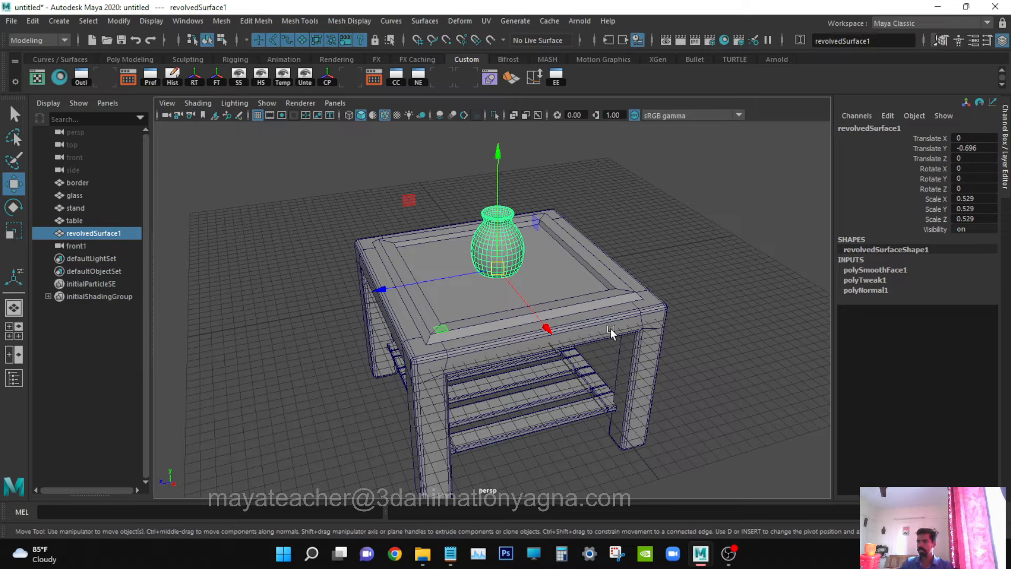
{"action": "left_click_drag", "start_coordinate": [429, 340], "coordinate": [445, 343], "text": "alt"}
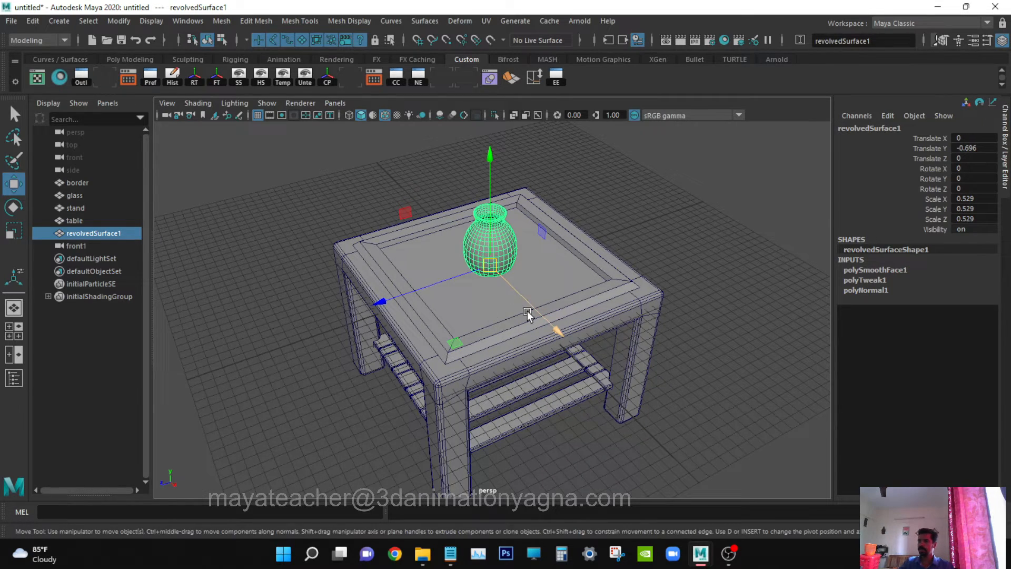
{"action": "right_click_drag", "start_coordinate": [526, 316], "coordinate": [584, 308], "text": "alt"}
{"action": "left_click_drag", "start_coordinate": [584, 309], "coordinate": [614, 298], "text": "alt"}
{"action": "right_click_drag", "start_coordinate": [614, 299], "coordinate": [641, 294], "text": "alt"}
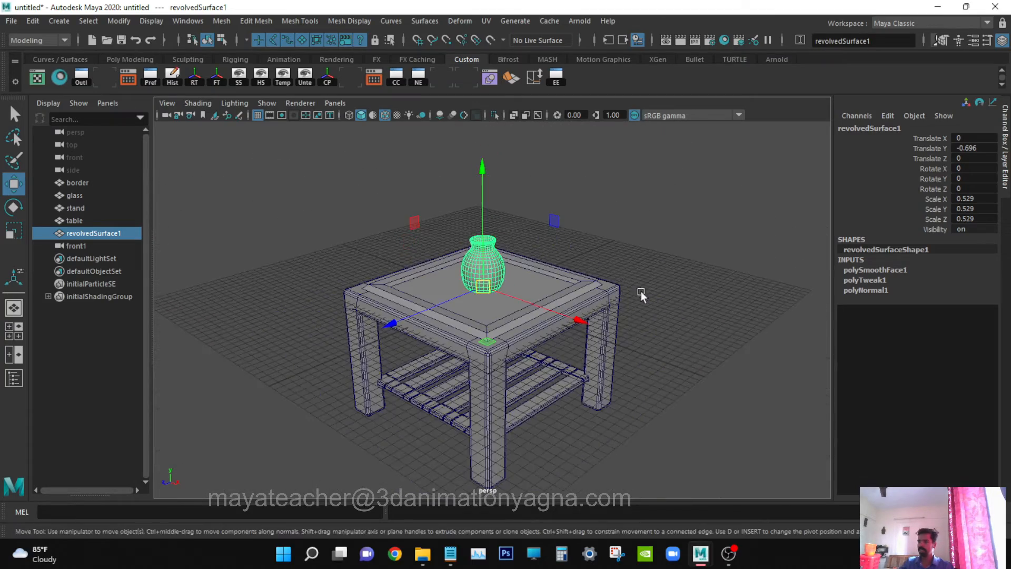
{"action": "left_click_drag", "start_coordinate": [641, 293], "coordinate": [547, 330], "text": "alt"}
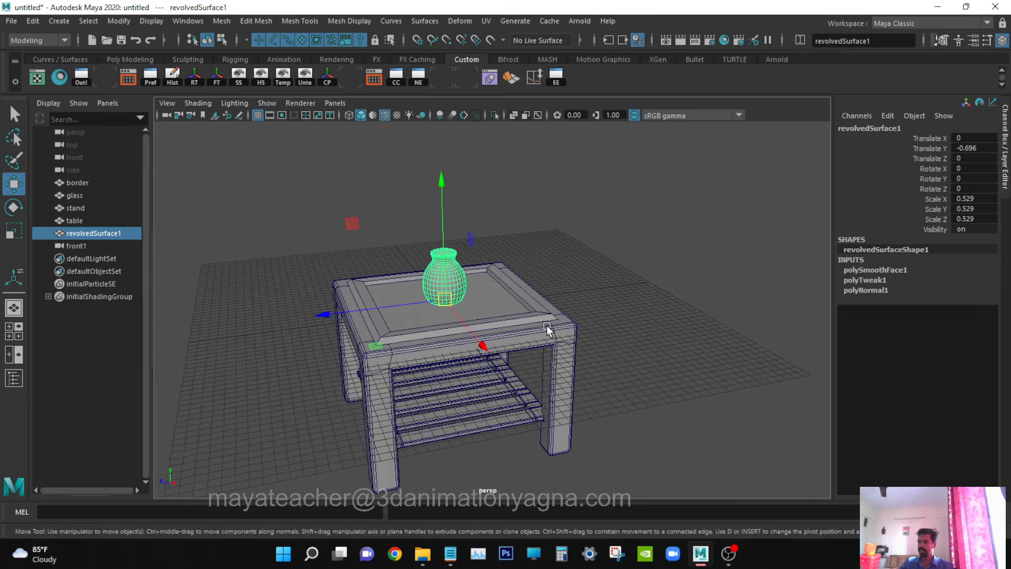
{"action": "left_click_drag", "start_coordinate": [481, 341], "coordinate": [523, 354], "text": "alt"}
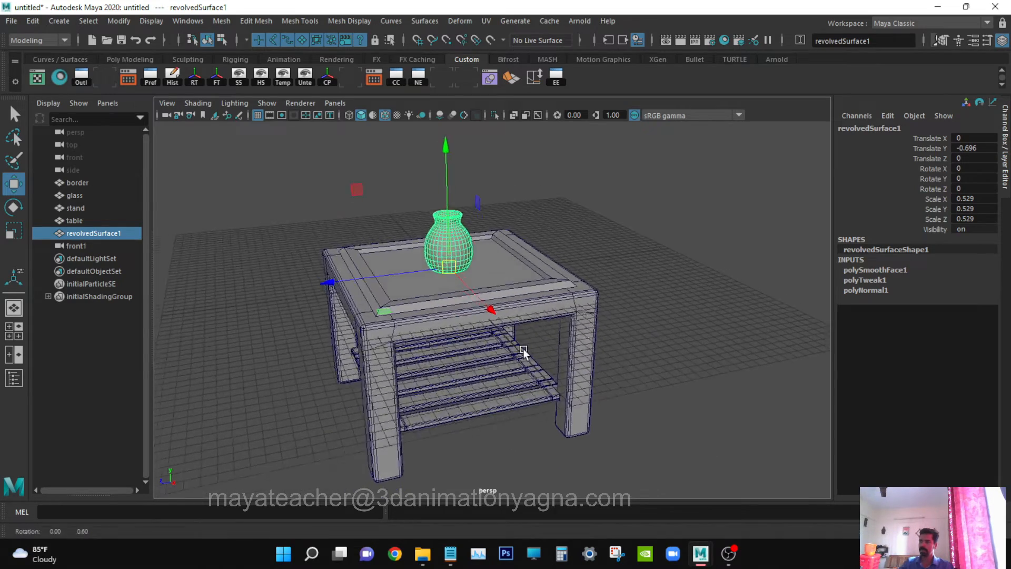
{"action": "mouse_move", "coordinate": [523, 355]}
{"action": "right_mouse_down", "text": "alt"}
{"action": "mouse_move", "coordinate": [540, 353]}
{"action": "mouse_move", "coordinate": [523, 352]}
{"action": "right_mouse_up", "text": "alt"}
{"action": "left_click_drag", "start_coordinate": [523, 351], "coordinate": [519, 335], "text": "alt"}
{"action": "middle_click_drag", "start_coordinate": [474, 275], "coordinate": [502, 282], "text": "alt"}
{"action": "left_click_drag", "start_coordinate": [503, 293], "coordinate": [557, 305], "text": "alt"}
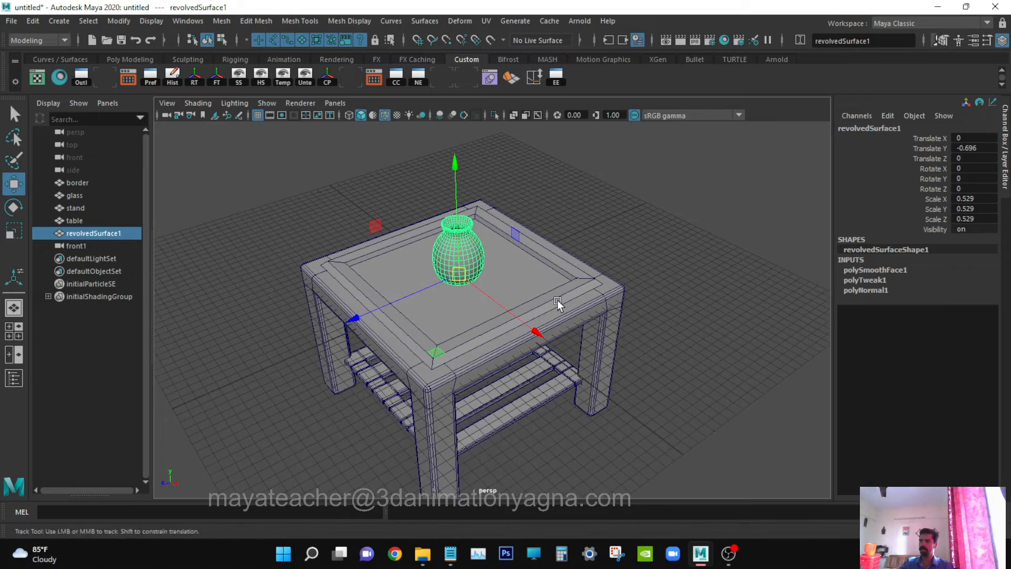
{"action": "right_click_drag", "start_coordinate": [558, 305], "coordinate": [574, 343], "text": "alt"}
{"action": "left_click_drag", "start_coordinate": [574, 342], "coordinate": [571, 334], "text": "alt"}
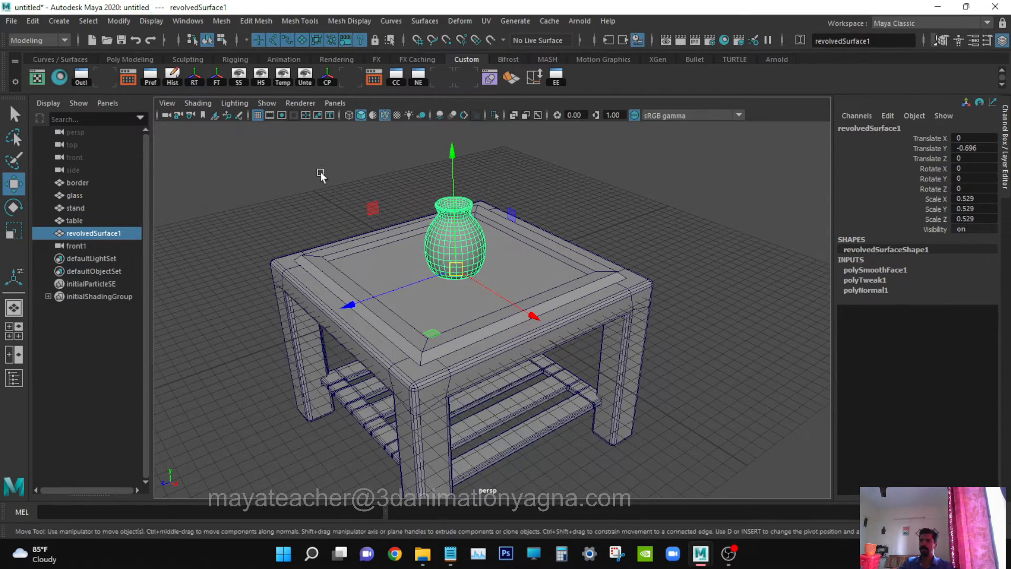
{"action": "mouse_move", "coordinate": [465, 316]}
{"action": "left_mouse_down", "text": "alt"}
{"action": "mouse_move", "coordinate": [442, 300]}
{"action": "mouse_move", "coordinate": [451, 304]}
{"action": "left_mouse_up", "text": "alt"}
Rename the revolvedSurface1 object as jar.
{"action": "double_click", "coordinate": [130, 235]}
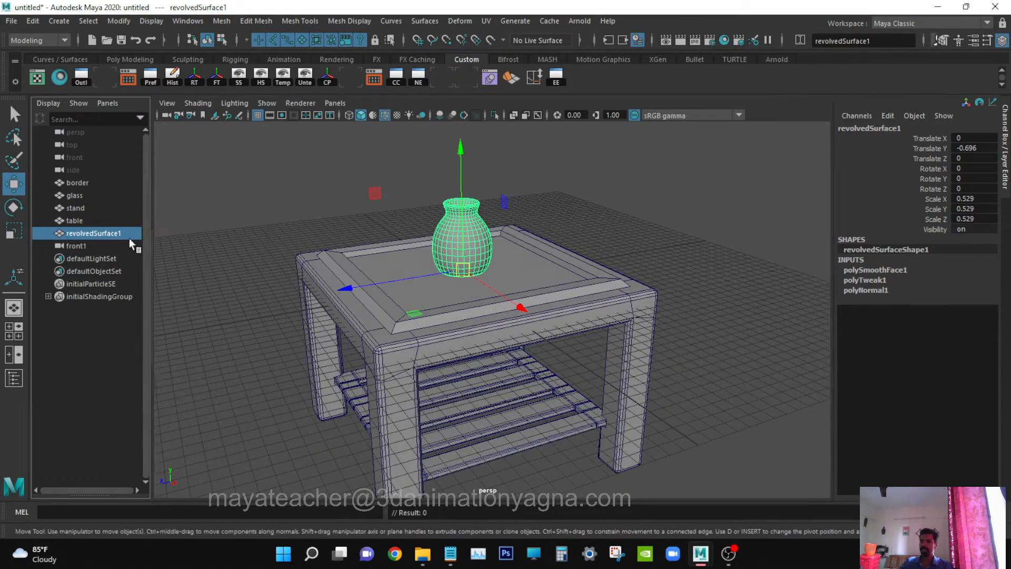
{"action": "type", "text": "jar"}
{"action": "key", "text": "Return"}
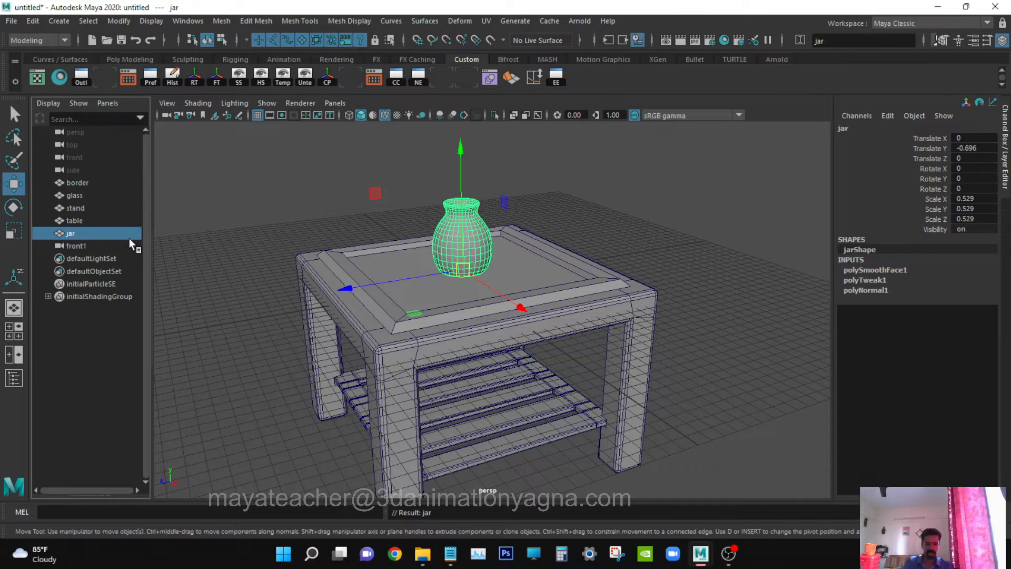
Delete the construction history of the jar.
{"action": "left_click", "coordinate": [33, 22]}
{"action": "mouse_move", "coordinate": [101, 171]}
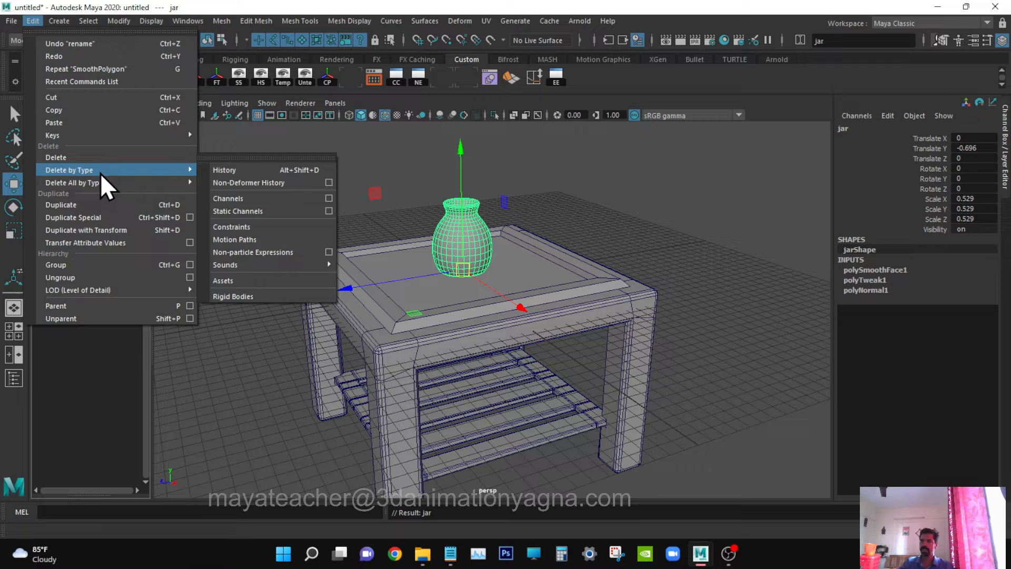
{"action": "left_click", "coordinate": [277, 172]}
{"action": "left_click_drag", "start_coordinate": [457, 287], "coordinate": [474, 308], "text": "alt"}
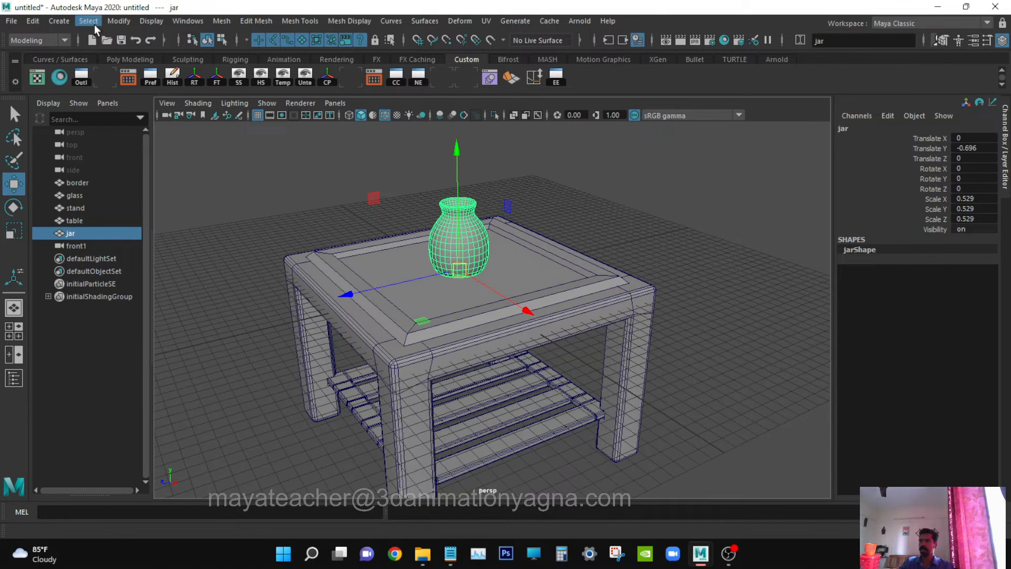
Freeze the jar's transformations and clear the selection.
{"action": "left_click", "coordinate": [120, 21]}
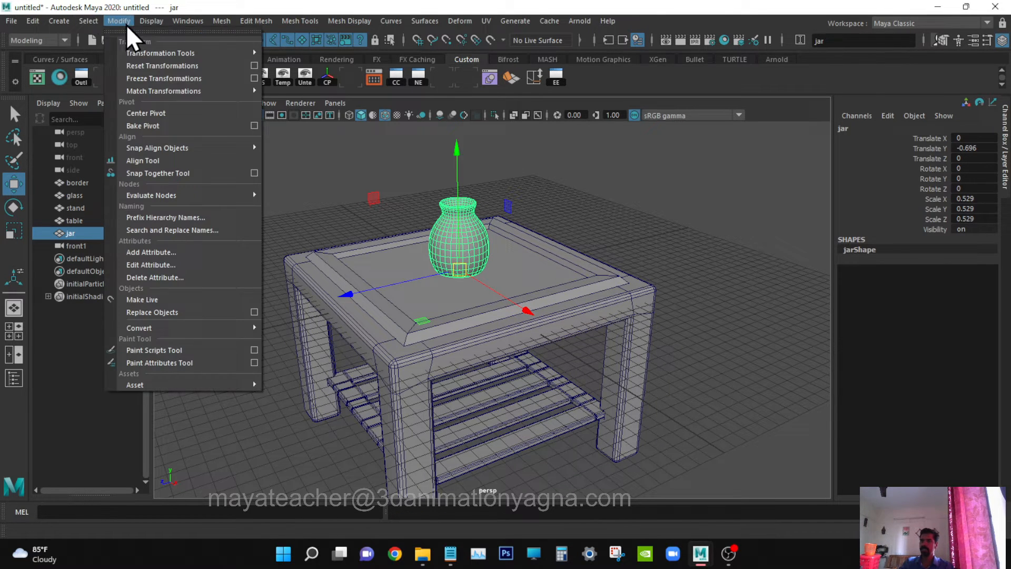
{"action": "left_click", "coordinate": [160, 76]}
{"action": "mouse_move", "coordinate": [479, 365]}
{"action": "left_mouse_down", "text": "alt"}
{"action": "mouse_move", "coordinate": [469, 338]}
{"action": "mouse_move", "coordinate": [490, 350]}
{"action": "mouse_move", "coordinate": [468, 367]}
{"action": "mouse_move", "coordinate": [467, 356]}
{"action": "left_mouse_up", "text": "alt"}
{"action": "key", "text": "q"}
{"action": "left_click_drag", "start_coordinate": [479, 290], "coordinate": [485, 321], "text": "alt"}
{"action": "left_click", "coordinate": [612, 204]}
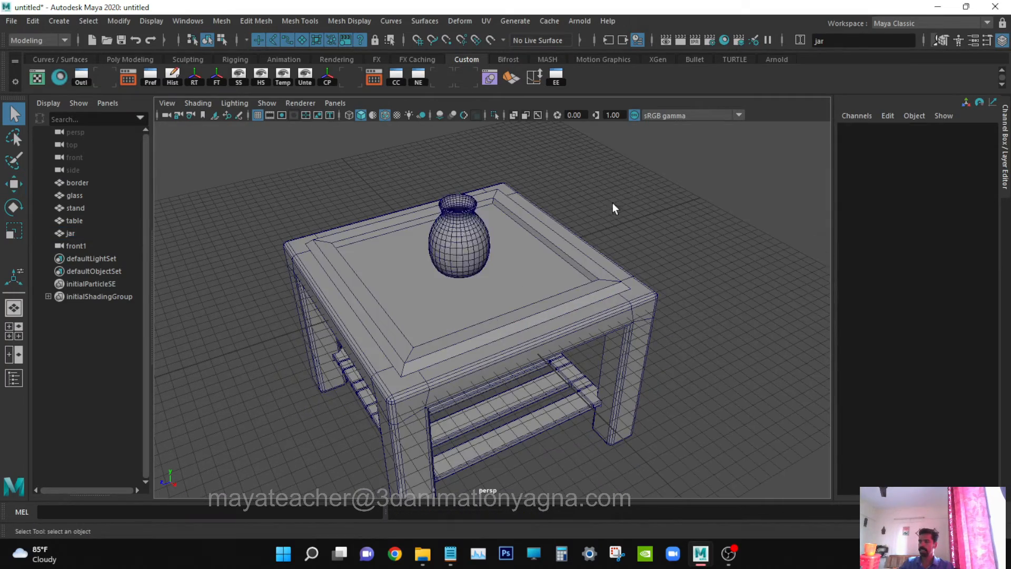
Delete the extra front1 camera from the scene.
{"action": "scroll", "coordinate": [569, 256], "scroll_direction": "up", "scroll_amount": 4}
{"action": "middle_click_drag", "start_coordinate": [566, 252], "coordinate": [587, 354], "text": "alt"}
{"action": "right_click_drag", "start_coordinate": [564, 355], "coordinate": [643, 362], "text": "alt"}
{"action": "middle_click_drag", "start_coordinate": [583, 344], "coordinate": [586, 364], "text": "alt"}
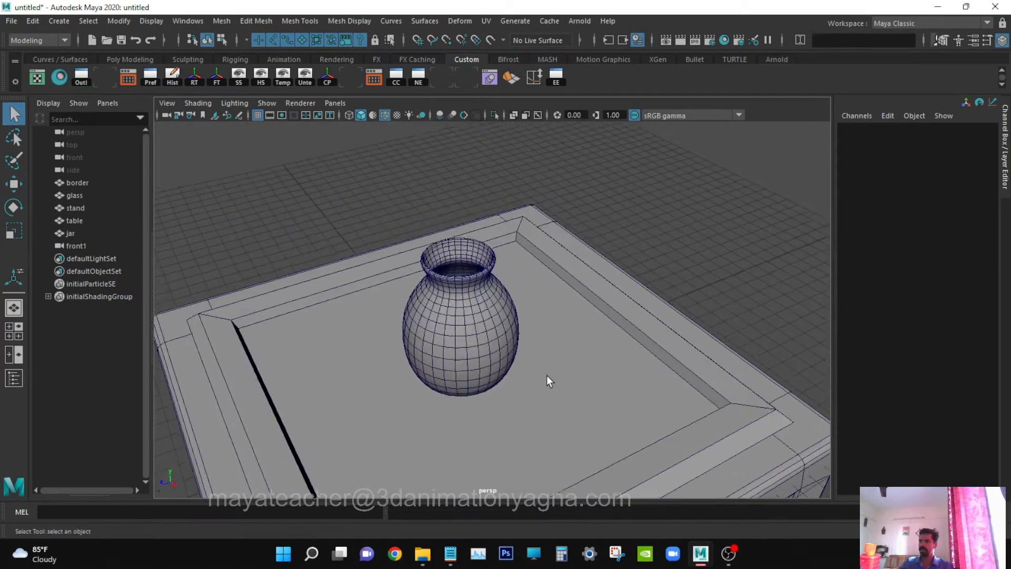
{"action": "left_click_drag", "start_coordinate": [548, 381], "coordinate": [496, 299], "text": "alt"}
{"action": "left_click_drag", "start_coordinate": [491, 335], "coordinate": [473, 340], "text": "alt"}
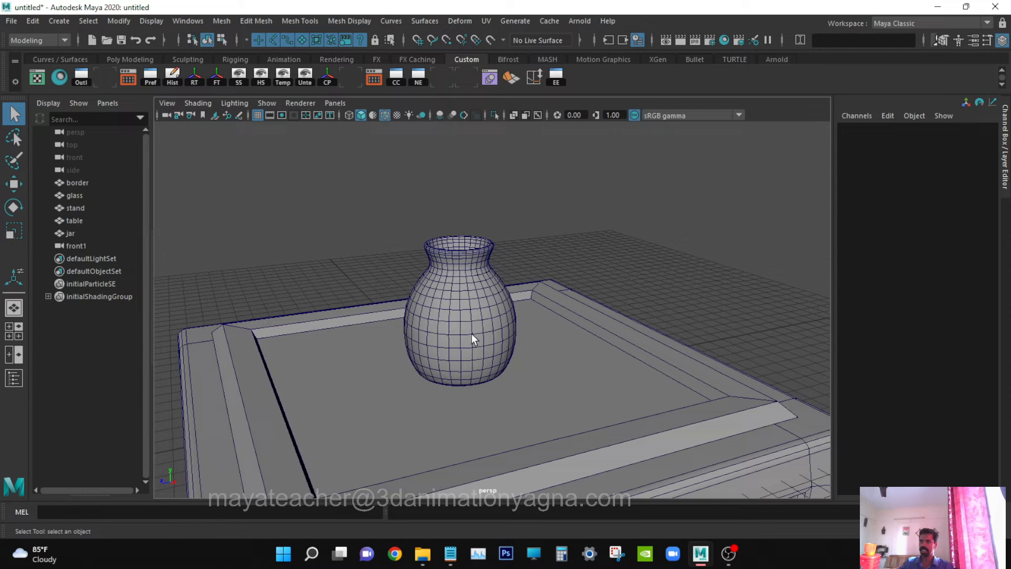
{"action": "left_click", "coordinate": [98, 245]}
{"action": "key", "text": "Delete"}
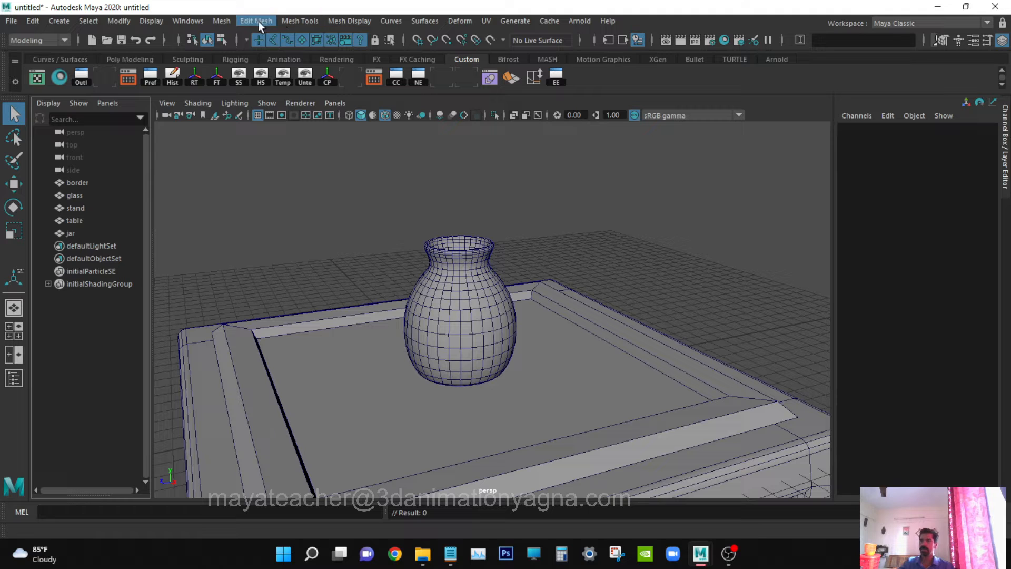
Open the Content Browser and look through the FlowersMesh brushes in the Paint Effects examples.
{"action": "left_click", "coordinate": [189, 22]}
{"action": "mouse_move", "coordinate": [270, 63]}
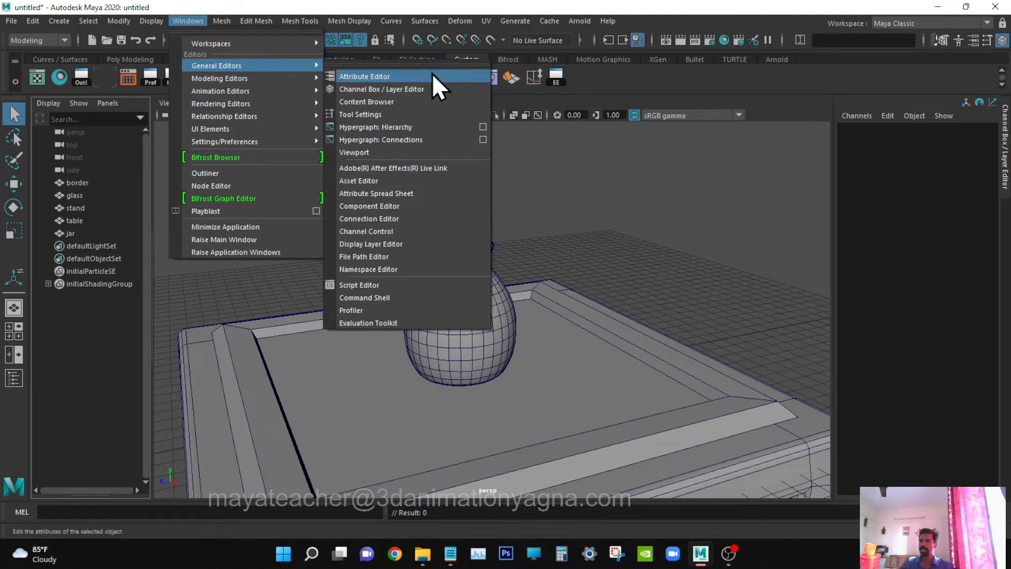
{"action": "left_click", "coordinate": [404, 103]}
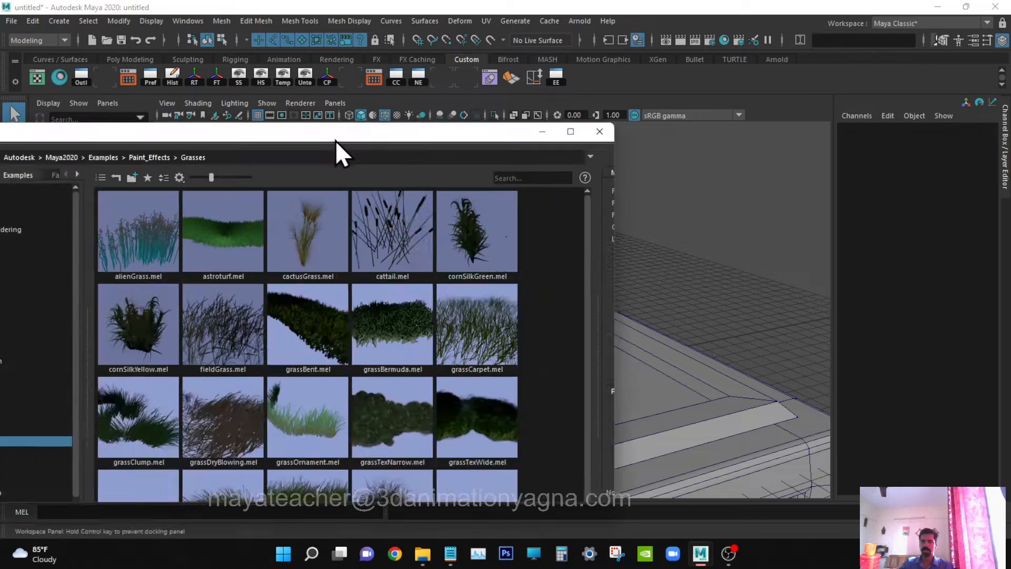
{"action": "left_click_drag", "start_coordinate": [336, 140], "coordinate": [570, 68]}
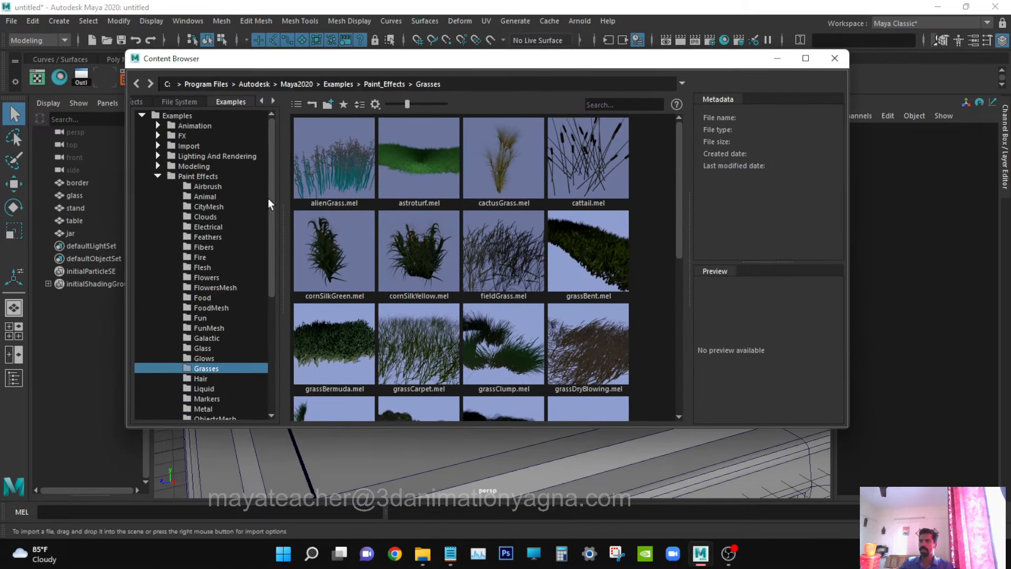
{"action": "scroll", "coordinate": [205, 271], "scroll_direction": "down", "scroll_amount": 1}
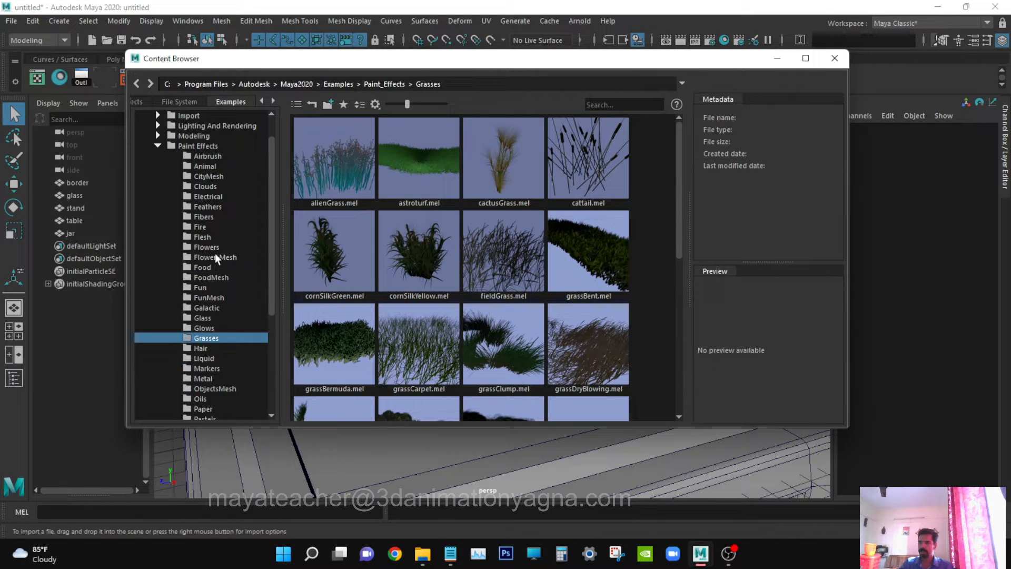
{"action": "left_click", "coordinate": [216, 256]}
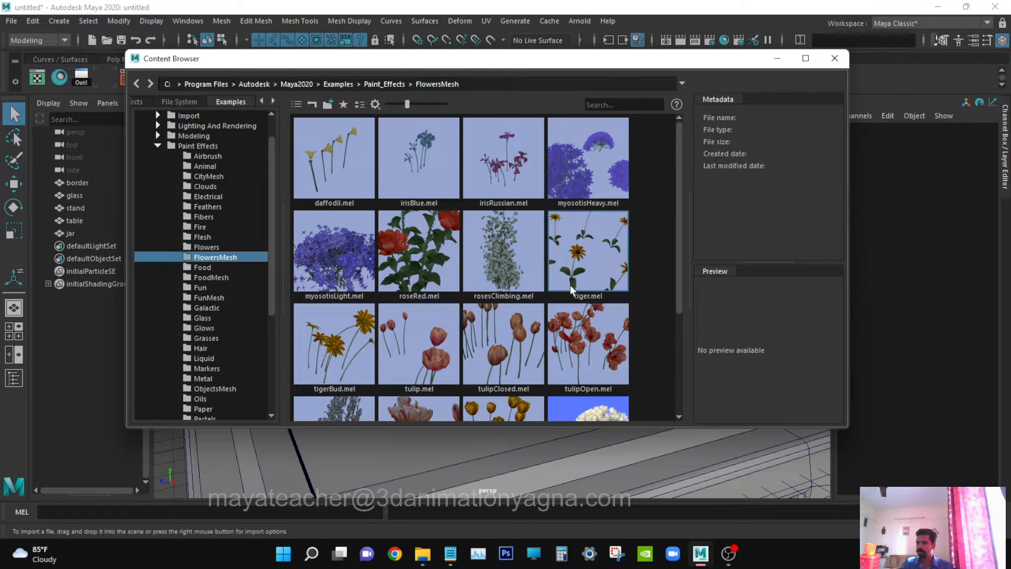
{"action": "scroll", "coordinate": [526, 288], "scroll_direction": "down", "scroll_amount": 3}
{"action": "scroll", "coordinate": [516, 288], "scroll_direction": "up", "scroll_amount": 3}
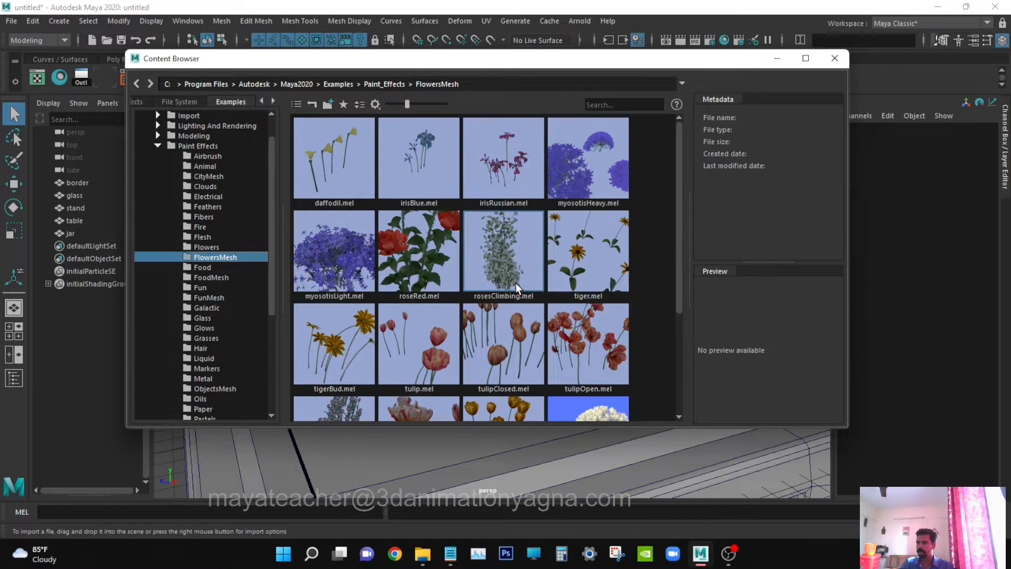
Choose the dahliaRed.mel brush from the Paint Effects Flowers folder and close the Content Browser.
{"action": "left_click", "coordinate": [217, 246]}
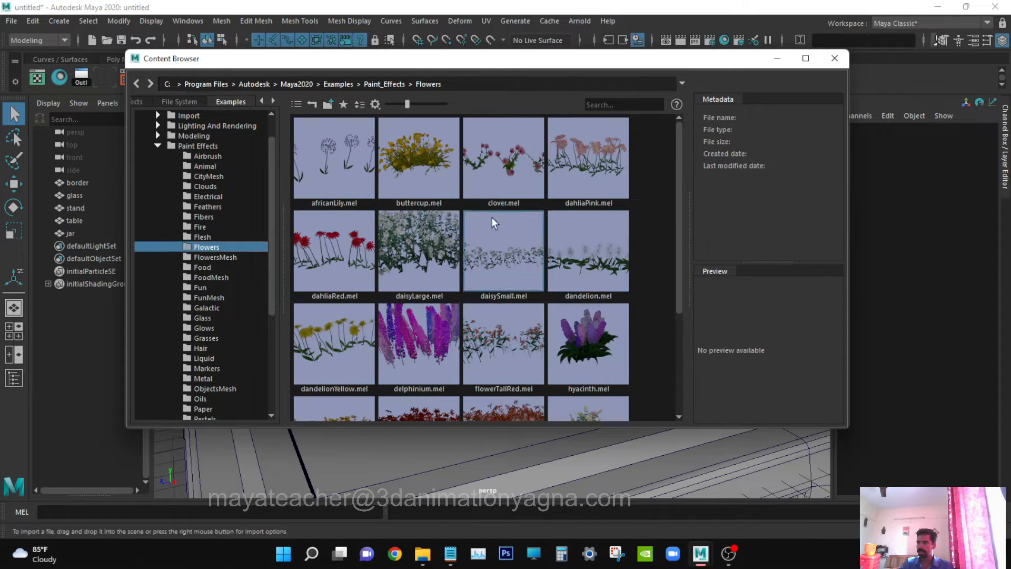
{"action": "left_click", "coordinate": [585, 163]}
{"action": "scroll", "coordinate": [579, 286], "scroll_direction": "down", "scroll_amount": 3}
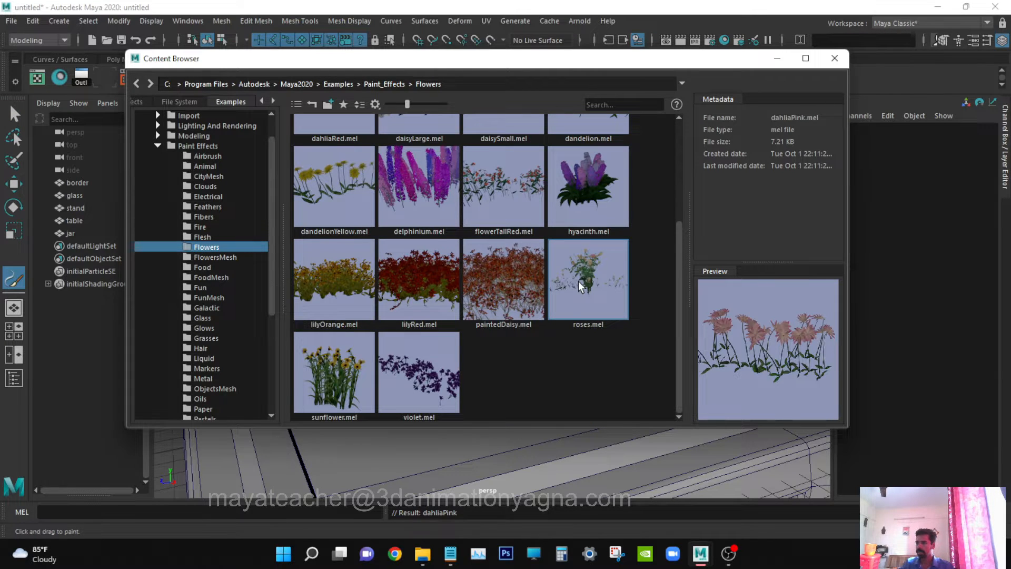
{"action": "scroll", "coordinate": [580, 286], "scroll_direction": "up", "scroll_amount": 3}
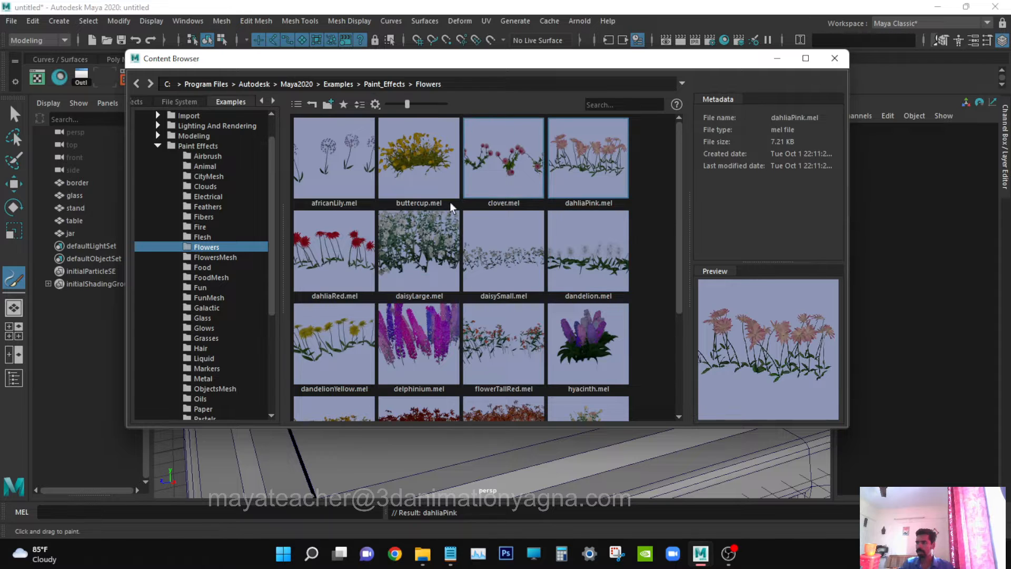
{"action": "left_click", "coordinate": [311, 245]}
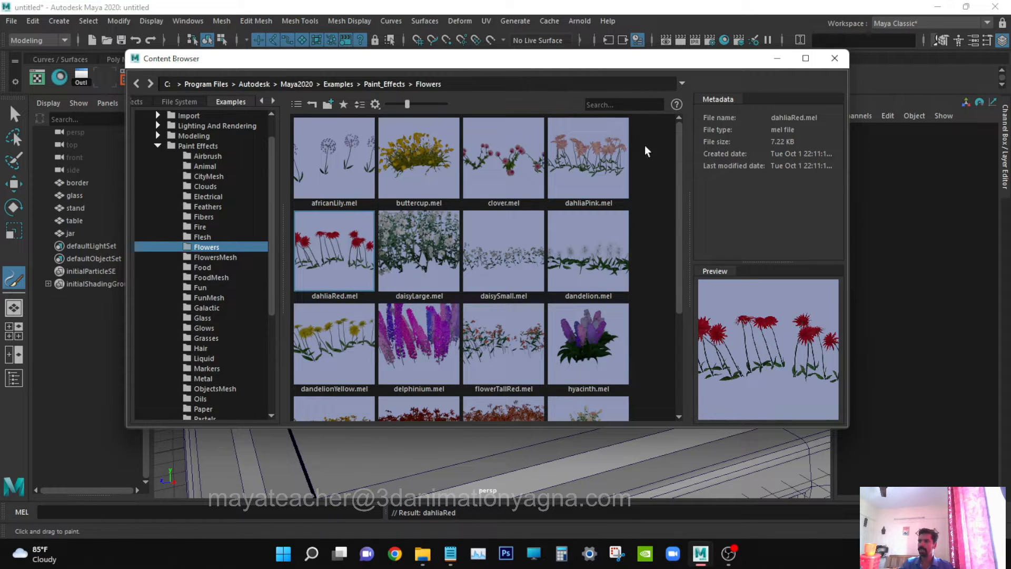
{"action": "left_click", "coordinate": [834, 58]}
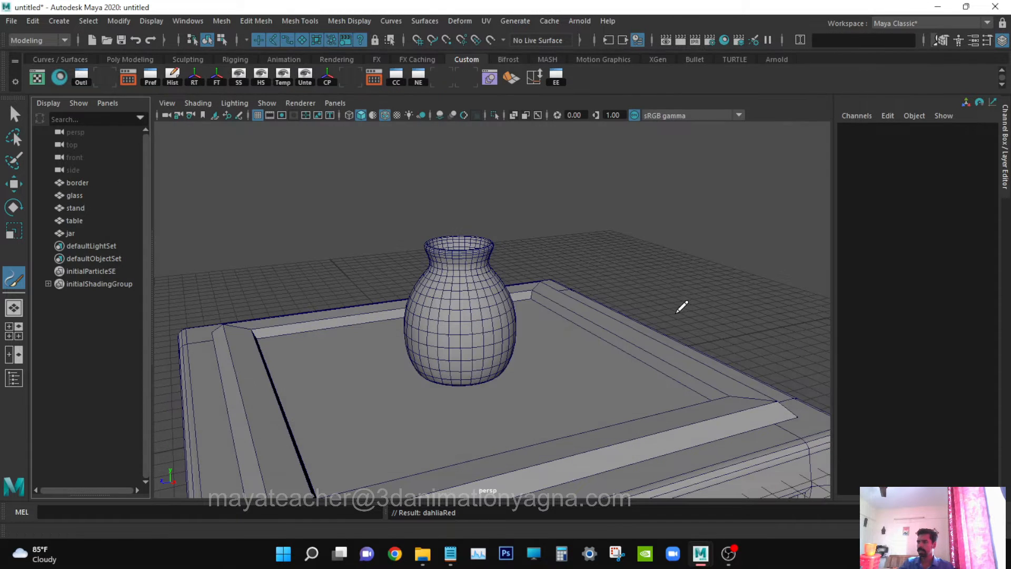
Paint a single short dahliaRed stroke on the ground grid beside the table.
{"action": "left_click_drag", "start_coordinate": [677, 313], "coordinate": [594, 327], "text": "alt"}
{"action": "middle_click_drag", "start_coordinate": [657, 373], "coordinate": [656, 275], "text": "alt"}
{"action": "right_click_drag", "start_coordinate": [697, 344], "coordinate": [600, 337], "text": "alt"}
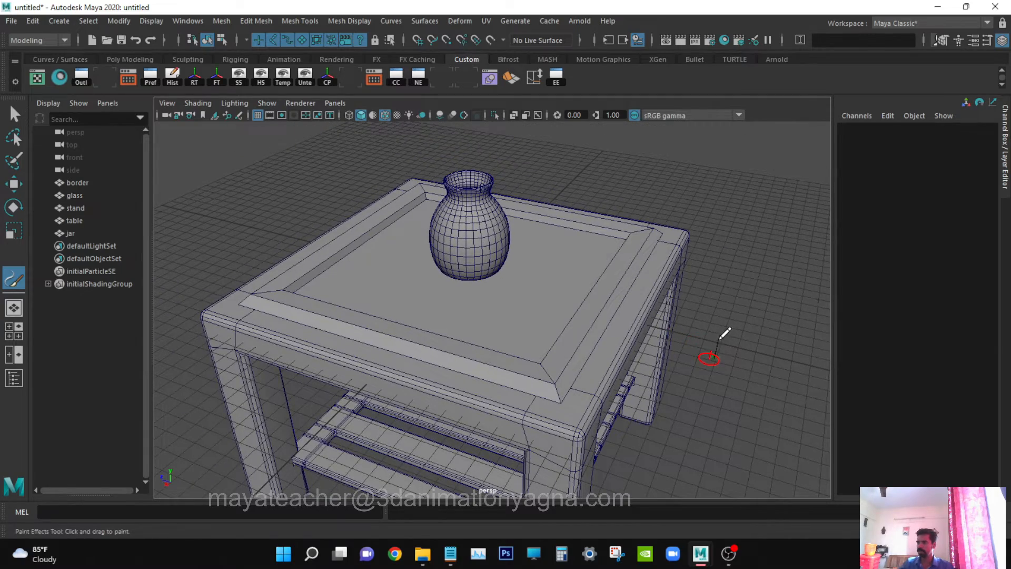
{"action": "mouse_move", "coordinate": [723, 335]}
{"action": "left_mouse_down"}
{"action": "mouse_move", "coordinate": [716, 343]}
{"action": "mouse_move", "coordinate": [753, 352]}
{"action": "left_mouse_up"}
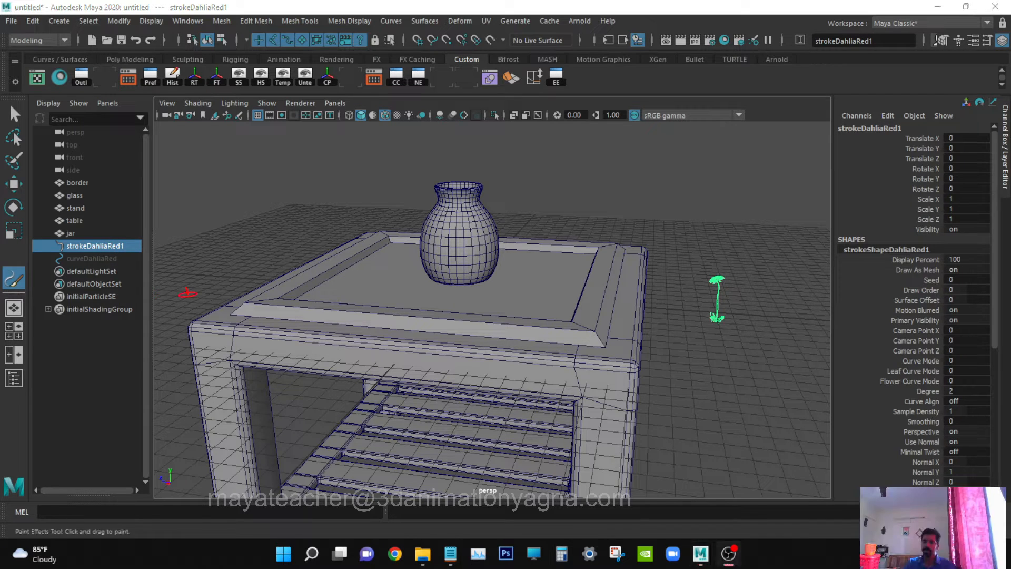
Convert the painted dahlia stroke from Paint Effects to NURBS with Hide strokes enabled.
{"action": "left_click_drag", "start_coordinate": [579, 334], "coordinate": [774, 305], "text": "alt"}
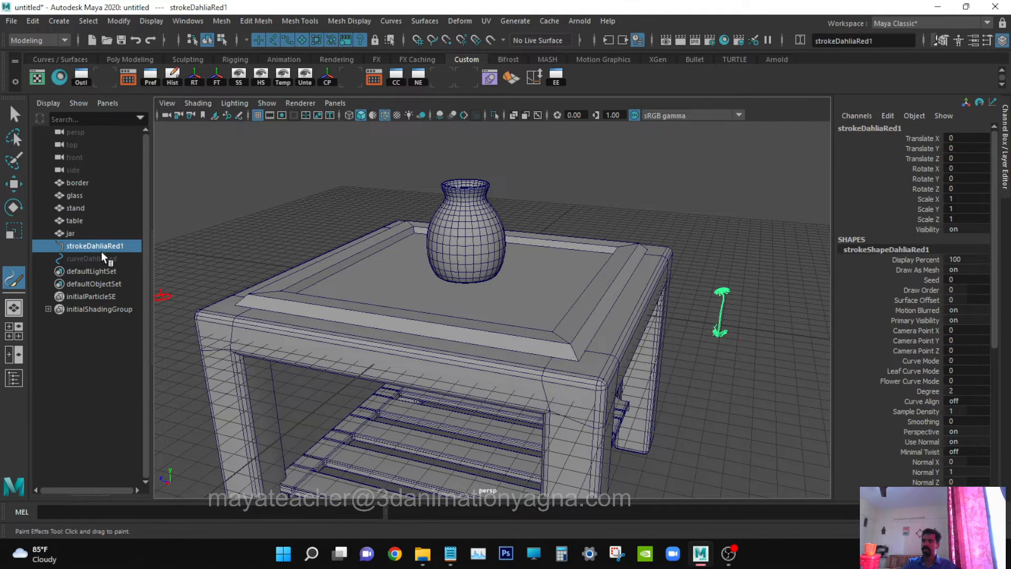
{"action": "left_click", "coordinate": [118, 21]}
{"action": "mouse_move", "coordinate": [182, 329]}
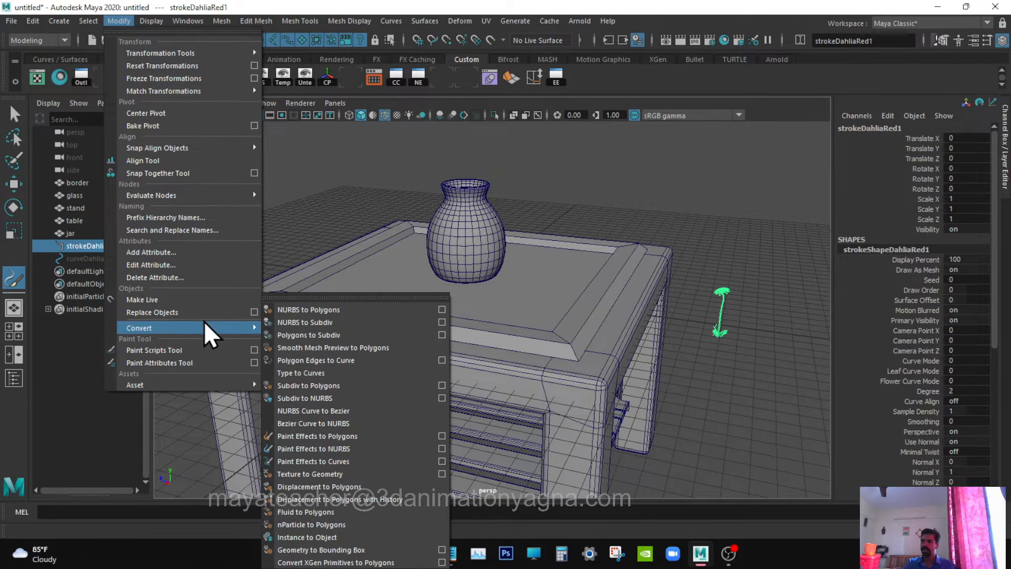
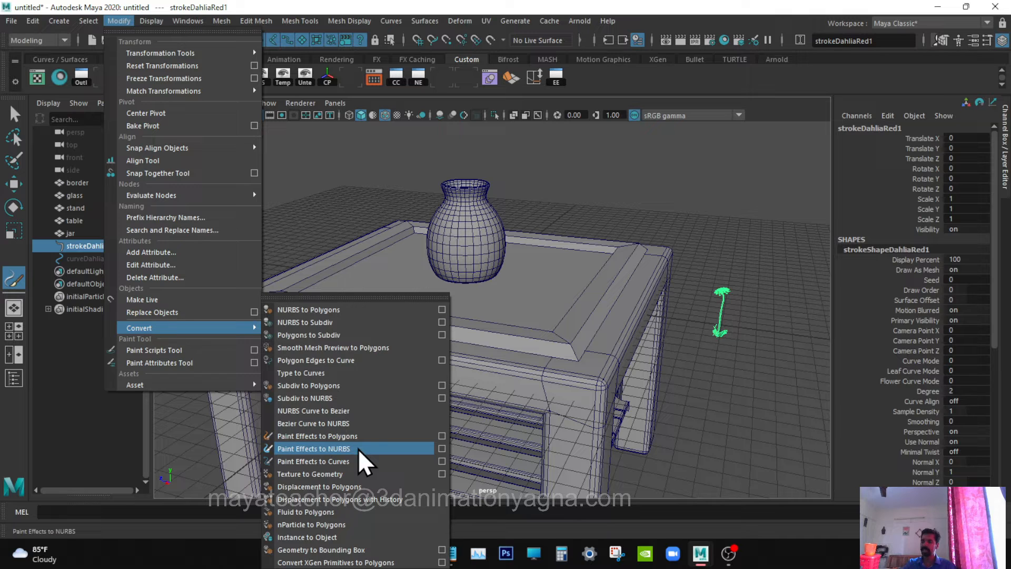
{"action": "left_click", "coordinate": [442, 449]}
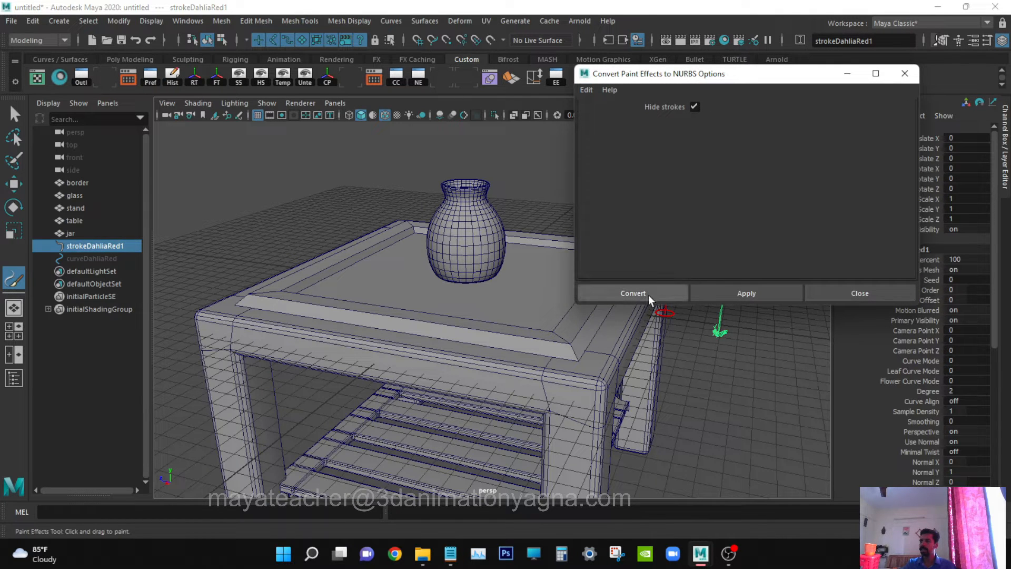
{"action": "left_click", "coordinate": [633, 294]}
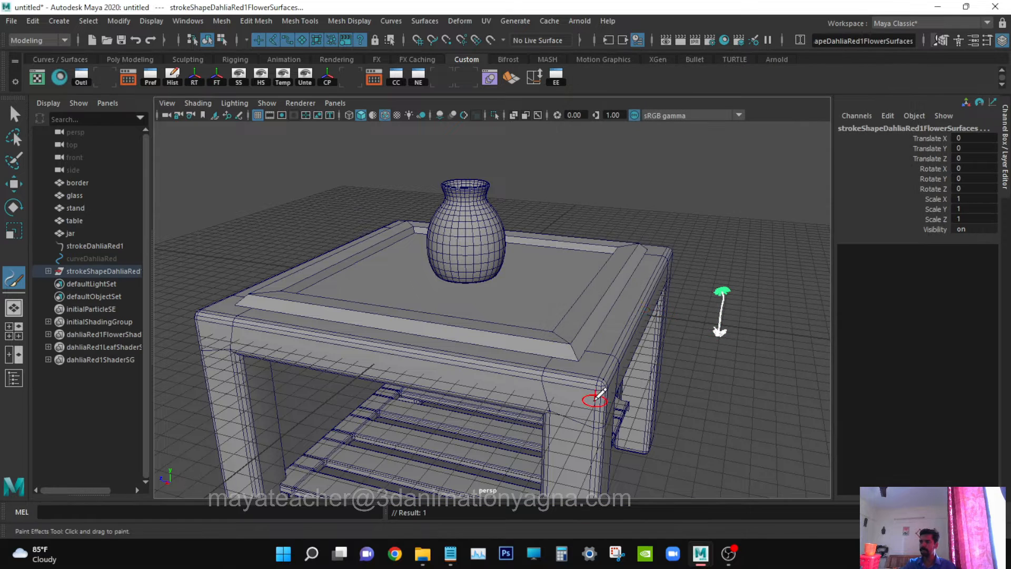
{"action": "left_click_drag", "start_coordinate": [595, 399], "coordinate": [605, 399], "text": "alt"}
Expand the converted dahlia group and check which flower parts its main, leaf and flower surface subgroups contain.
{"action": "left_click", "coordinate": [48, 270]}
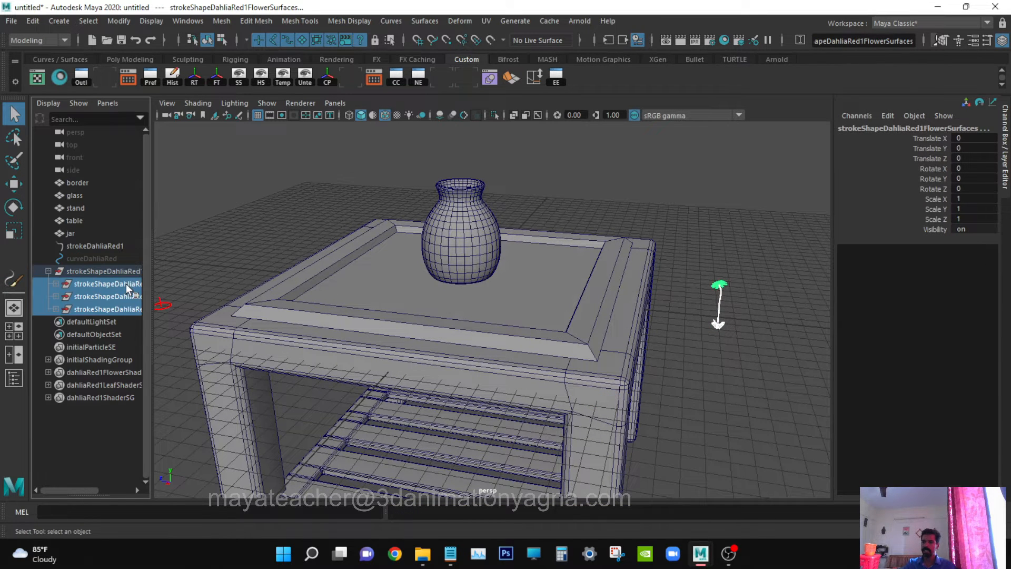
{"action": "left_click", "coordinate": [125, 283]}
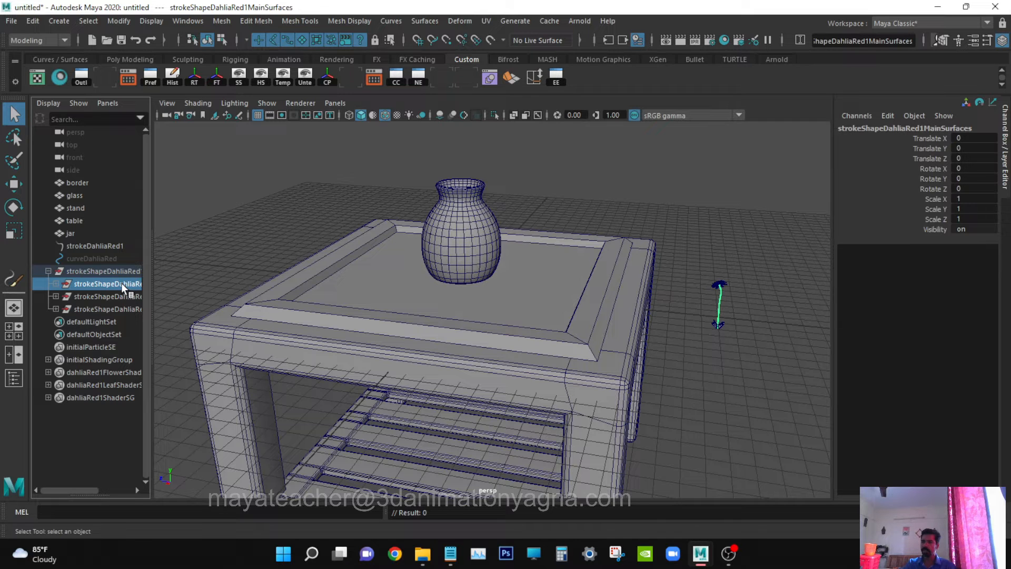
{"action": "left_click", "coordinate": [116, 296]}
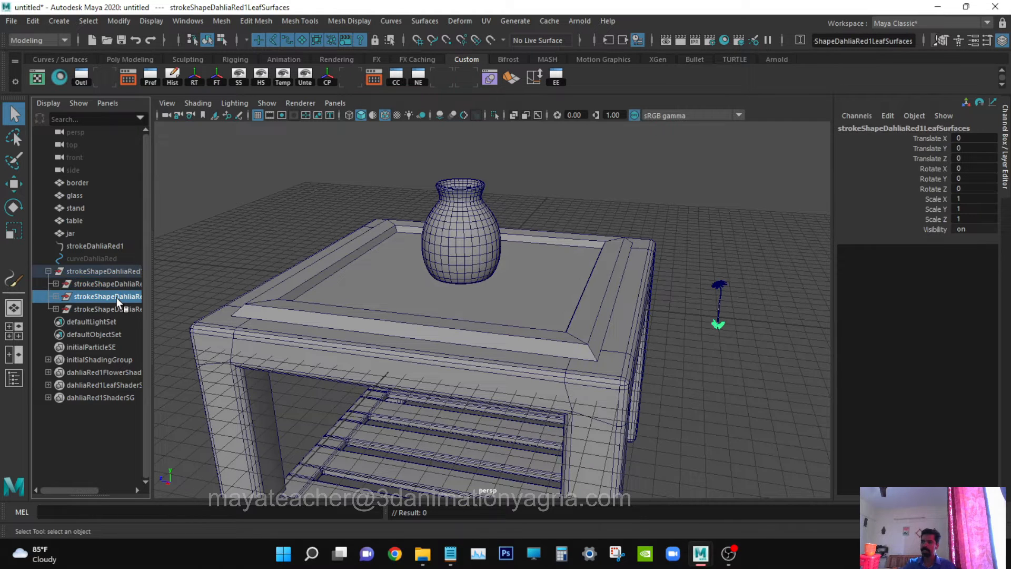
{"action": "left_click", "coordinate": [113, 310]}
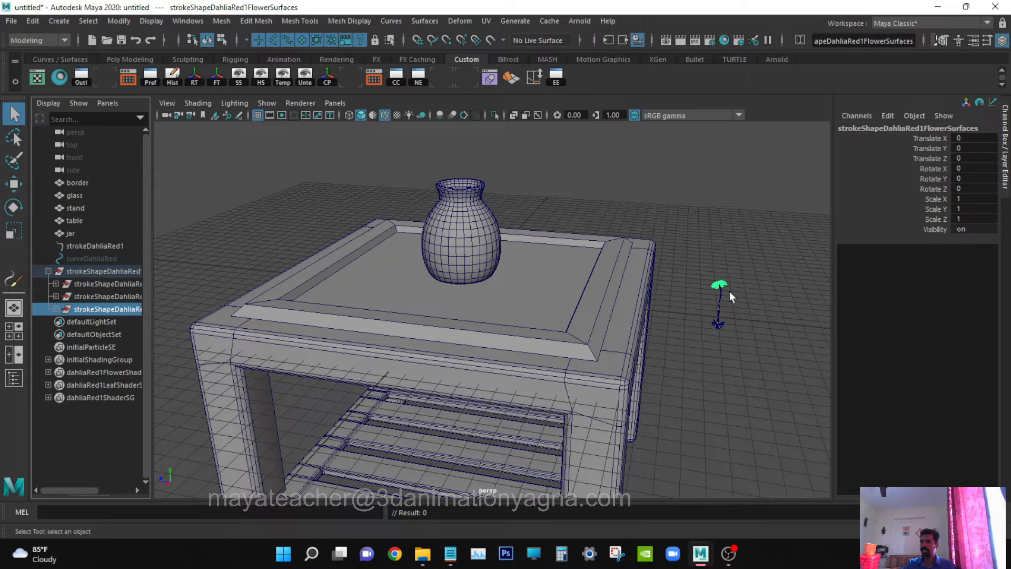
{"action": "key", "text": "f"}
{"action": "mouse_move", "coordinate": [543, 335]}
{"action": "left_mouse_down", "text": "alt"}
{"action": "mouse_move", "coordinate": [695, 352]}
{"action": "mouse_move", "coordinate": [562, 384]}
{"action": "mouse_move", "coordinate": [641, 366]}
{"action": "left_mouse_up", "text": "alt"}
{"action": "middle_click_drag", "start_coordinate": [641, 365], "coordinate": [639, 301], "text": "alt"}
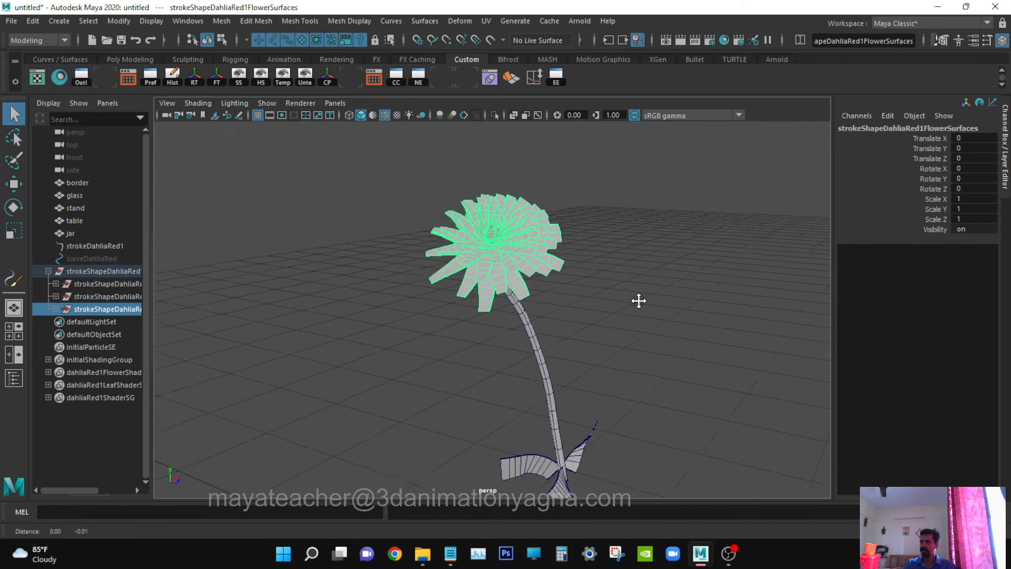
{"action": "left_click_drag", "start_coordinate": [639, 301], "coordinate": [626, 321], "text": "alt"}
Expand the flower surfaces subgroup, widen the Outliner and examine the individual petal surfaces.
{"action": "left_click", "coordinate": [55, 308]}
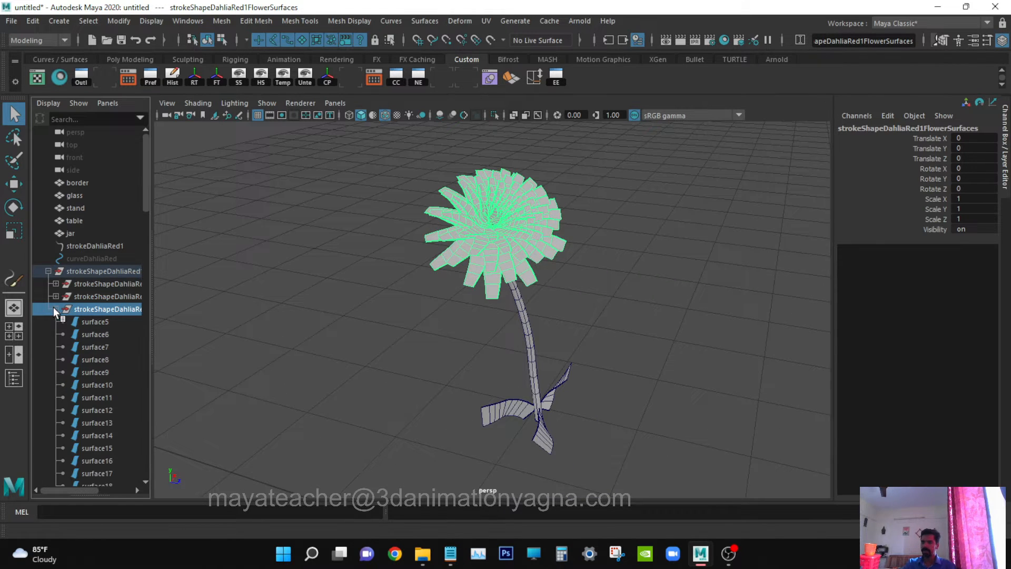
{"action": "left_click_drag", "start_coordinate": [154, 313], "coordinate": [268, 322]}
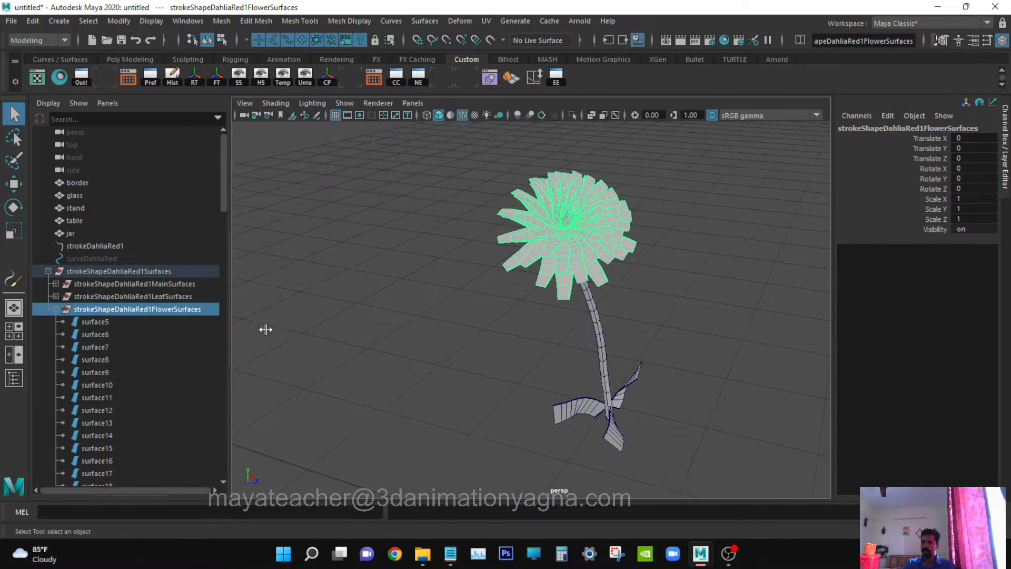
{"action": "left_click", "coordinate": [111, 320]}
{"action": "left_click_drag", "start_coordinate": [532, 328], "coordinate": [488, 311], "text": "alt"}
{"action": "middle_click_drag", "start_coordinate": [489, 312], "coordinate": [504, 366], "text": "alt"}
{"action": "mouse_move", "coordinate": [504, 366]}
{"action": "left_mouse_down", "text": "alt"}
{"action": "mouse_move", "coordinate": [534, 338]}
{"action": "mouse_move", "coordinate": [538, 349]}
{"action": "mouse_move", "coordinate": [520, 357]}
{"action": "left_mouse_up", "text": "alt"}
{"action": "left_click", "coordinate": [108, 335]}
{"action": "left_click", "coordinate": [105, 372]}
{"action": "left_click", "coordinate": [130, 421]}
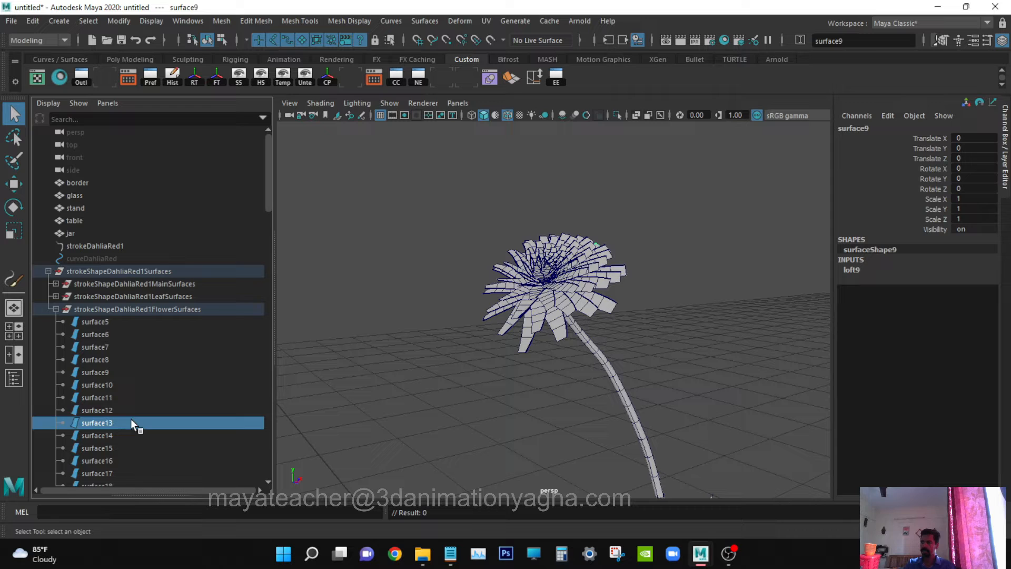
{"action": "left_click", "coordinate": [480, 279]}
{"action": "left_click", "coordinate": [604, 262]}
{"action": "left_click", "coordinate": [585, 289]}
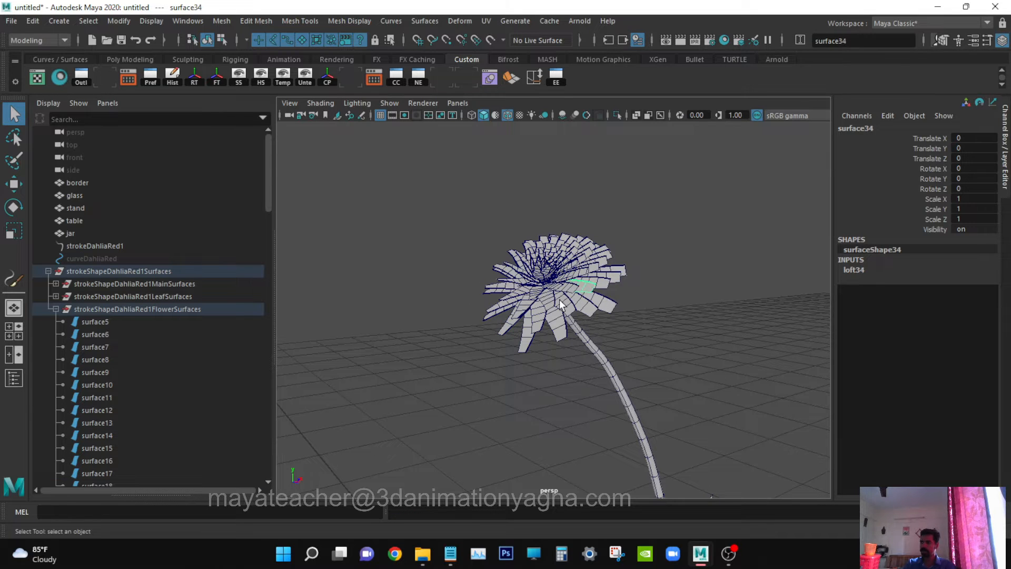
Examine the dahlia's stem and individual leaf surfaces, compare them with the petals, and clear the selection.
{"action": "middle_click_drag", "start_coordinate": [617, 378], "coordinate": [590, 368], "text": "alt"}
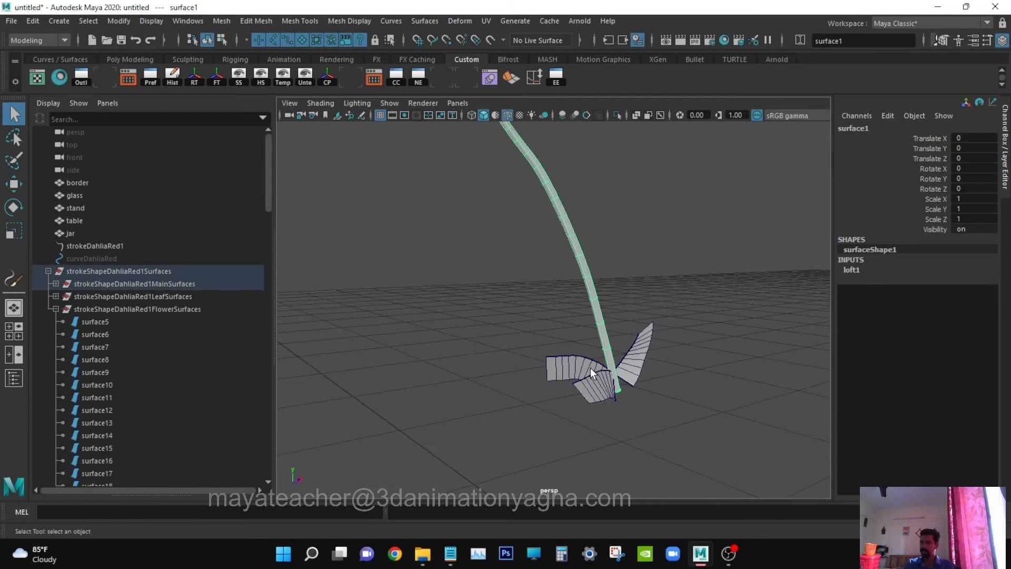
{"action": "left_click", "coordinate": [573, 350]}
{"action": "left_click", "coordinate": [574, 368]}
{"action": "left_click", "coordinate": [603, 391]}
{"action": "left_click", "coordinate": [645, 362]}
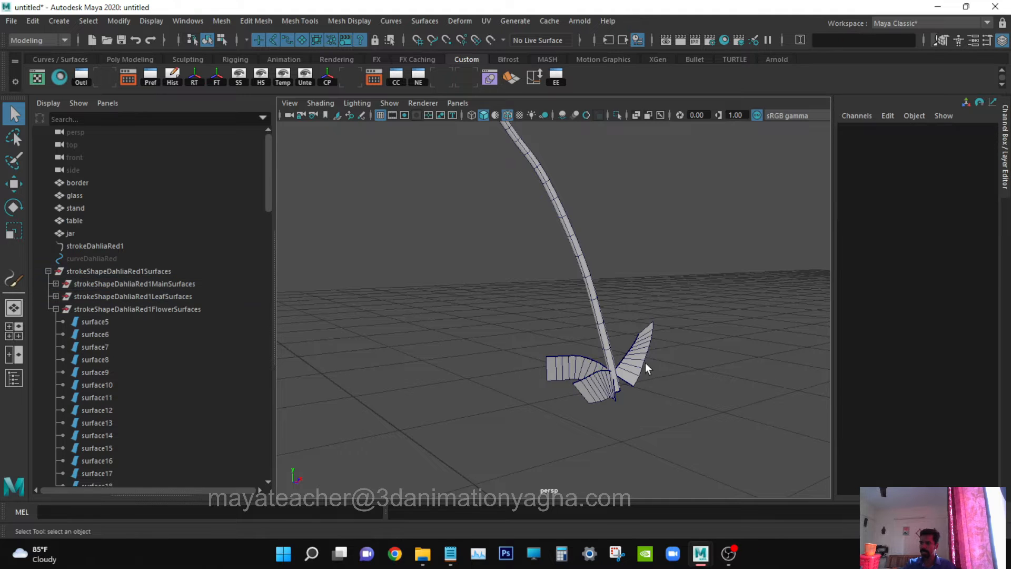
{"action": "left_click", "coordinate": [639, 355]}
{"action": "scroll", "coordinate": [640, 329], "scroll_direction": "down", "scroll_amount": 5}
{"action": "left_click_drag", "start_coordinate": [641, 332], "coordinate": [598, 352], "text": "alt"}
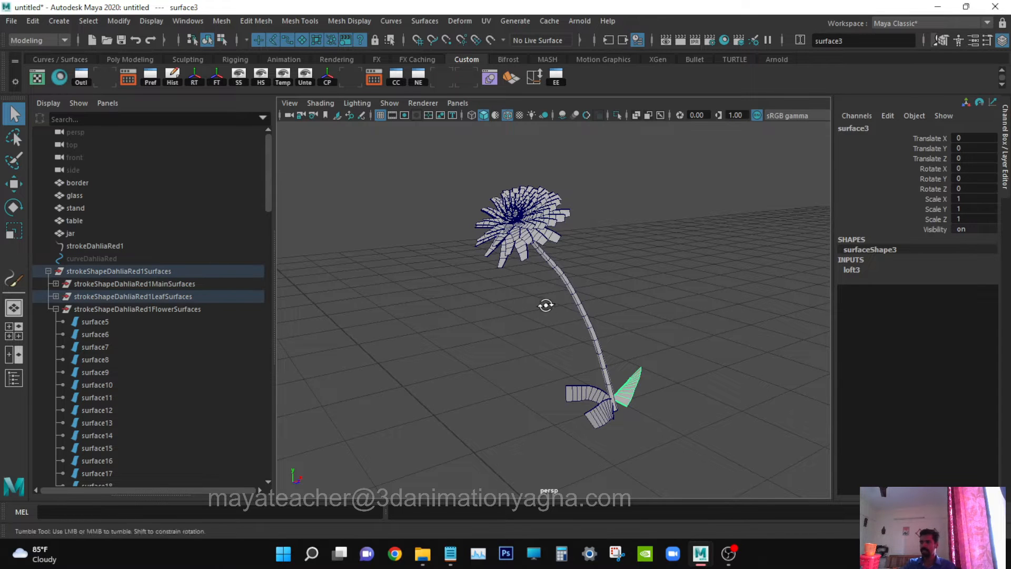
{"action": "left_click_drag", "start_coordinate": [544, 302], "coordinate": [537, 311], "text": "alt"}
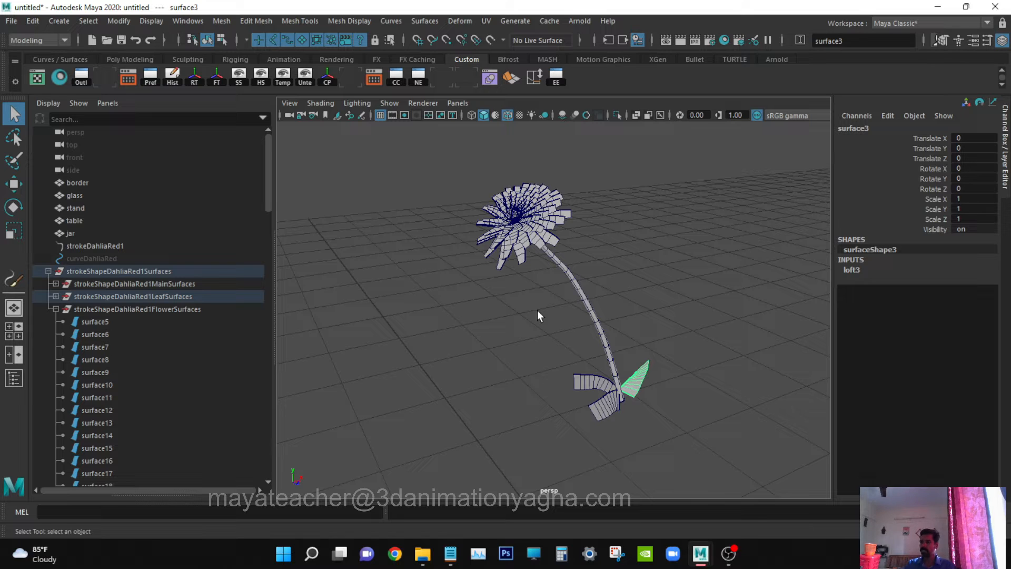
{"action": "left_click", "coordinate": [552, 204]}
{"action": "left_click", "coordinate": [582, 310]}
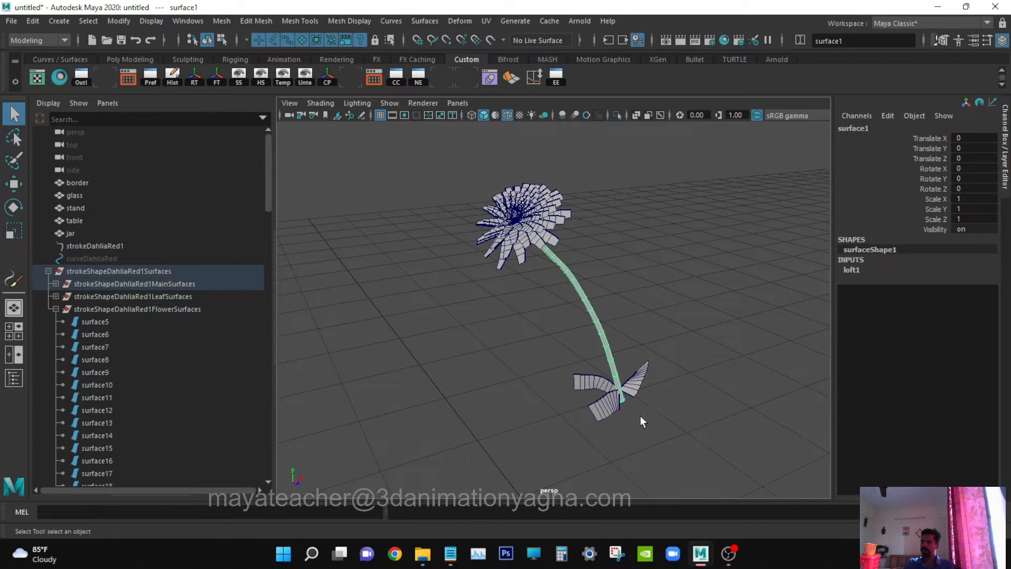
{"action": "left_click", "coordinate": [639, 382]}
{"action": "left_click_drag", "start_coordinate": [595, 312], "coordinate": [548, 320], "text": "alt"}
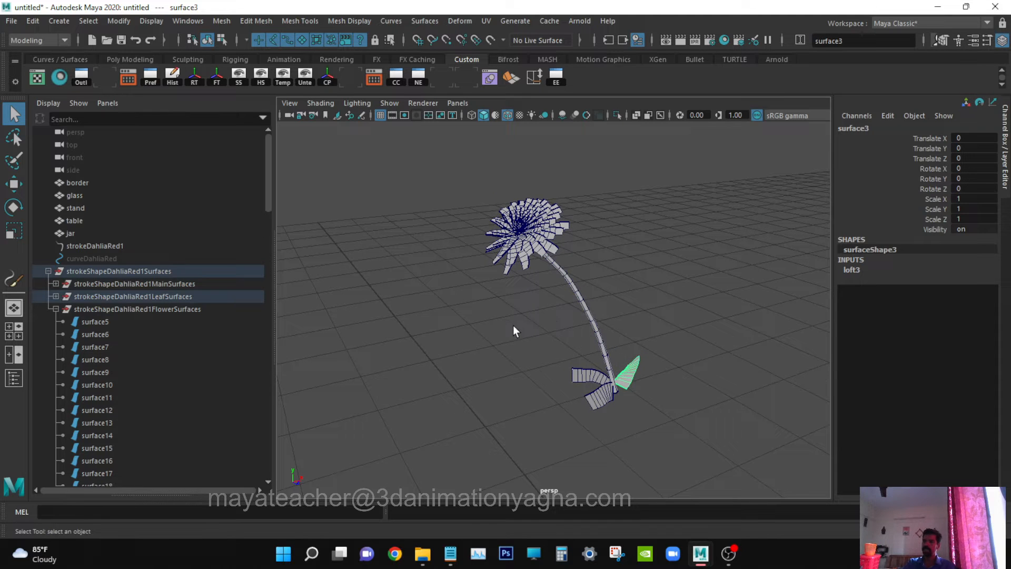
{"action": "left_click", "coordinate": [413, 298]}
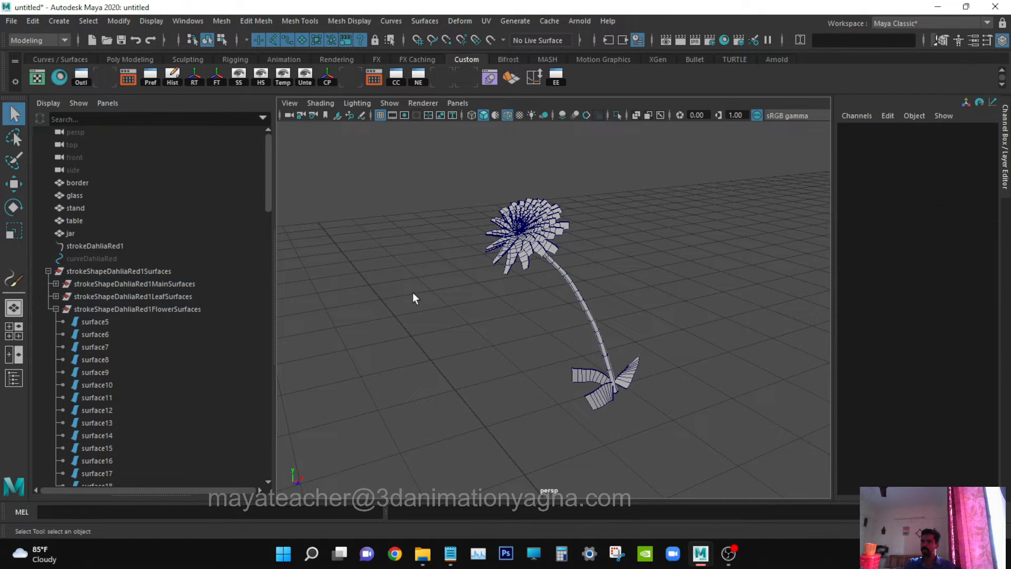
Collapse the dahlia's flower surfaces group and rename it grp_petals.
{"action": "left_click", "coordinate": [56, 308]}
{"action": "double_click", "coordinate": [117, 309]}
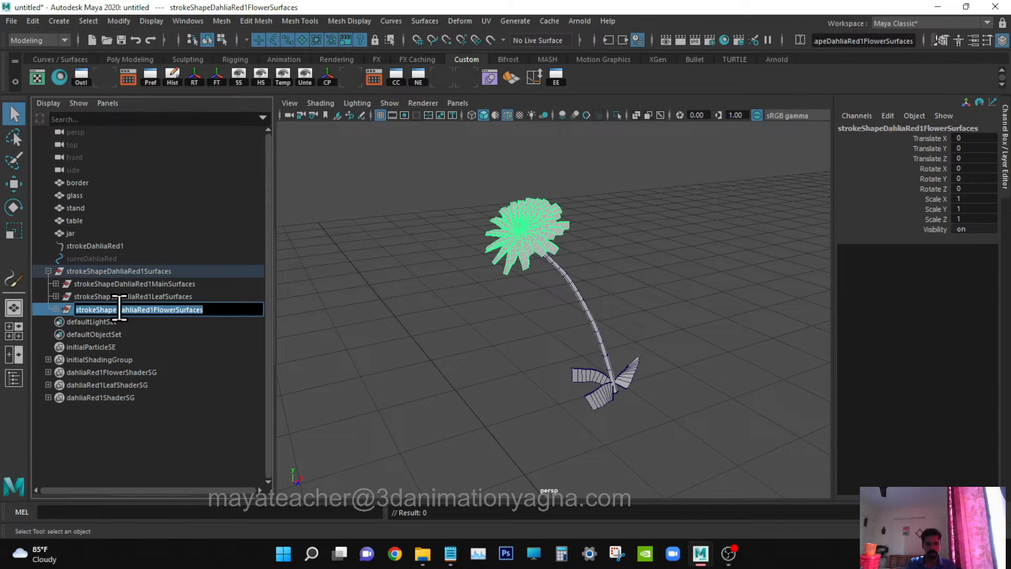
{"action": "type", "text": "grp_petals"}
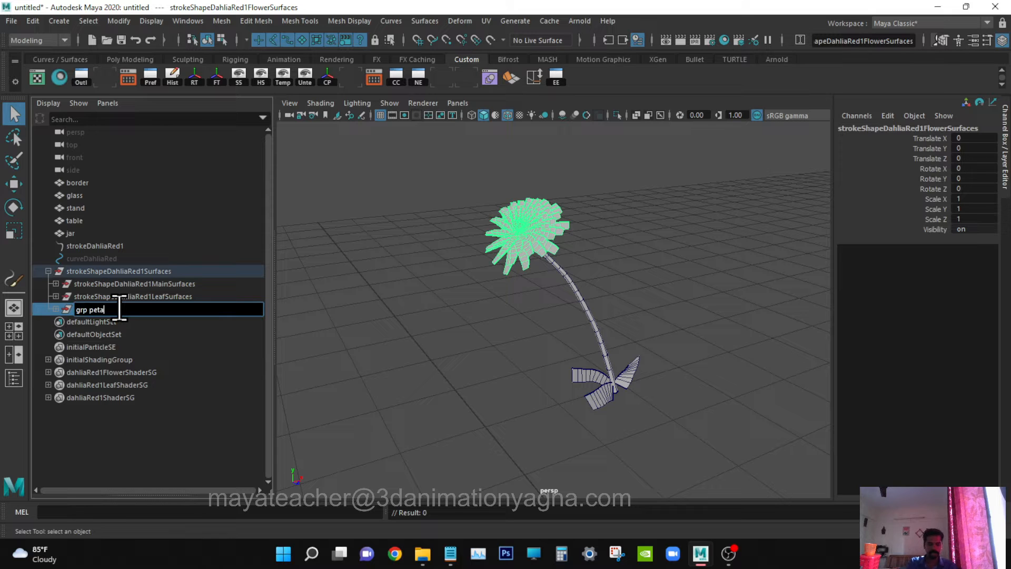
{"action": "key", "text": "Return"}
Rename the dahlia's leaf surfaces group to grp_leaves.
{"action": "double_click", "coordinate": [137, 296]}
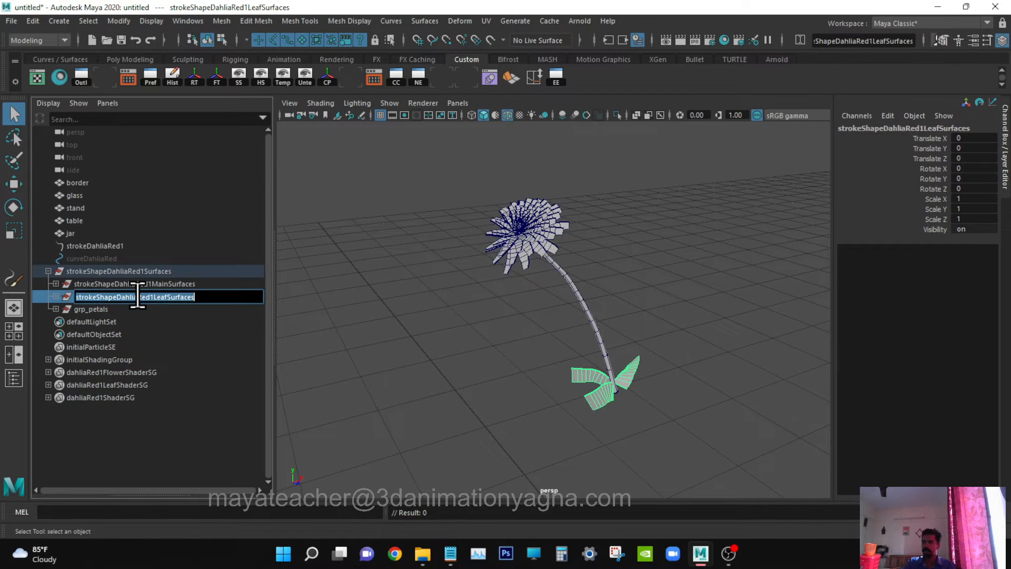
{"action": "type", "text": "gr"}
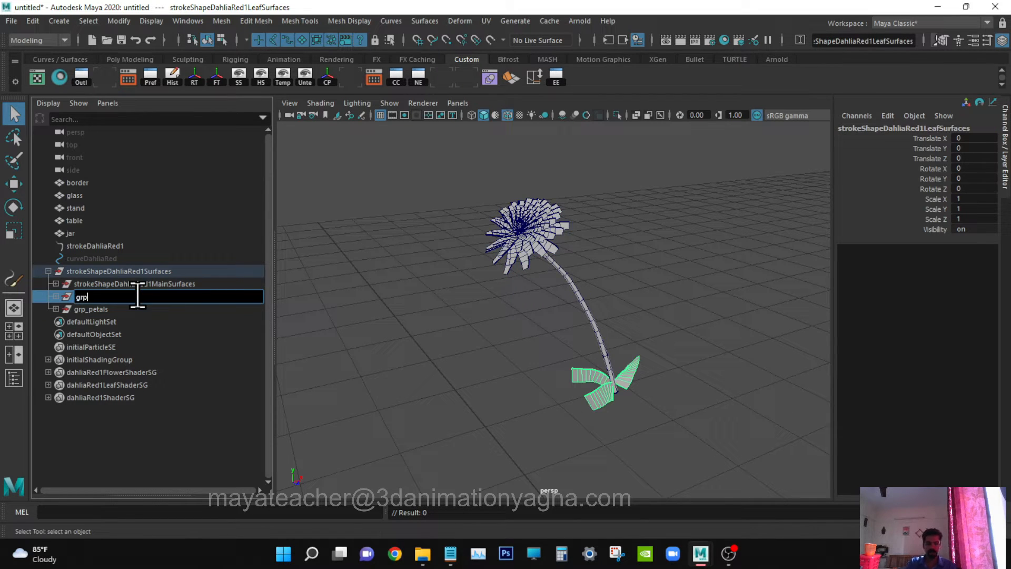
{"action": "type", "text": "p leaves"}
{"action": "key", "text": "Return"}
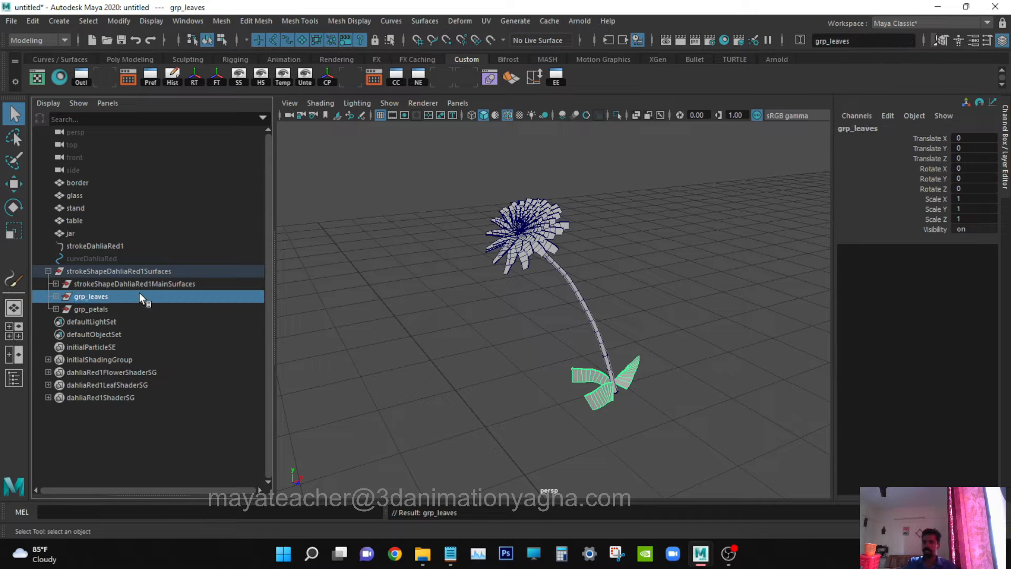
Rename the dahlia's main surfaces group to grp_stem.
{"action": "left_click", "coordinate": [151, 284]}
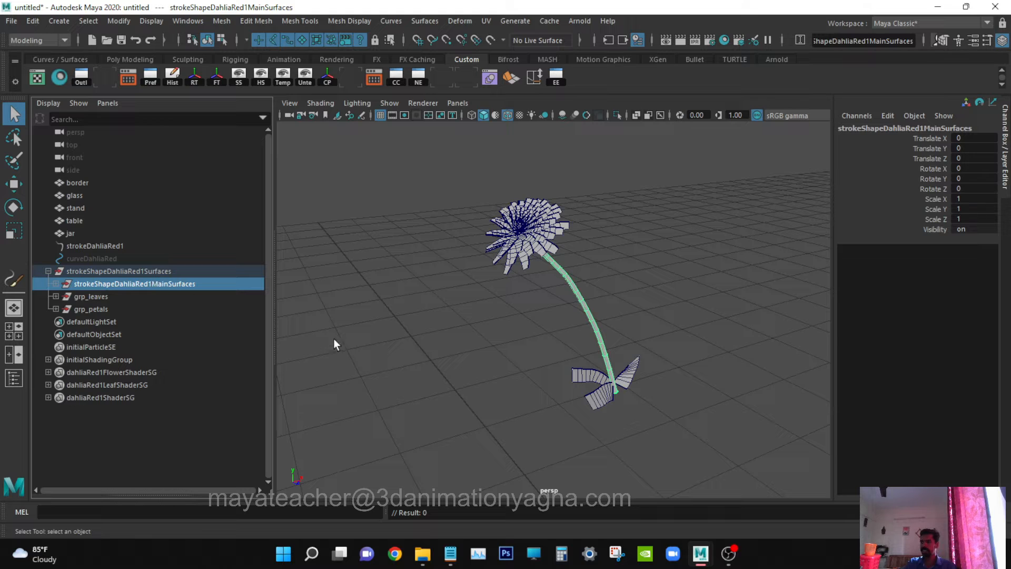
{"action": "double_click", "coordinate": [169, 284]}
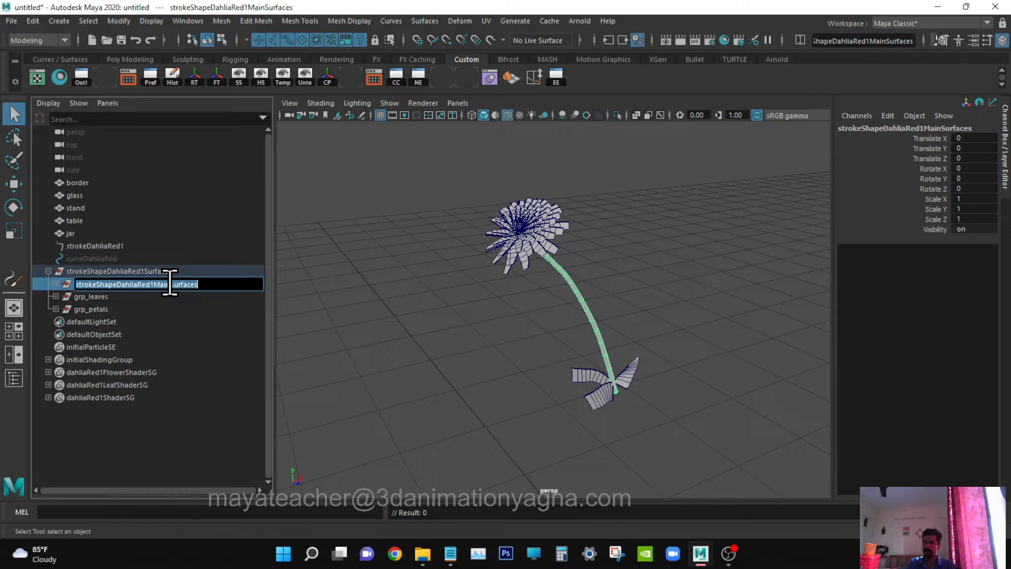
{"action": "type", "text": "gr"}
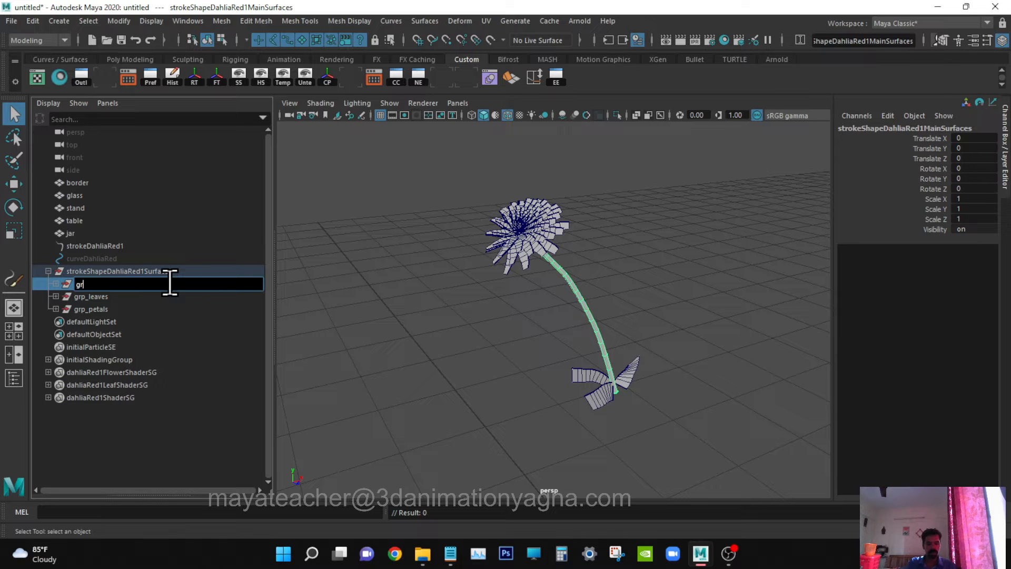
{"action": "type", "text": "p stem"}
{"action": "key", "text": "Return"}
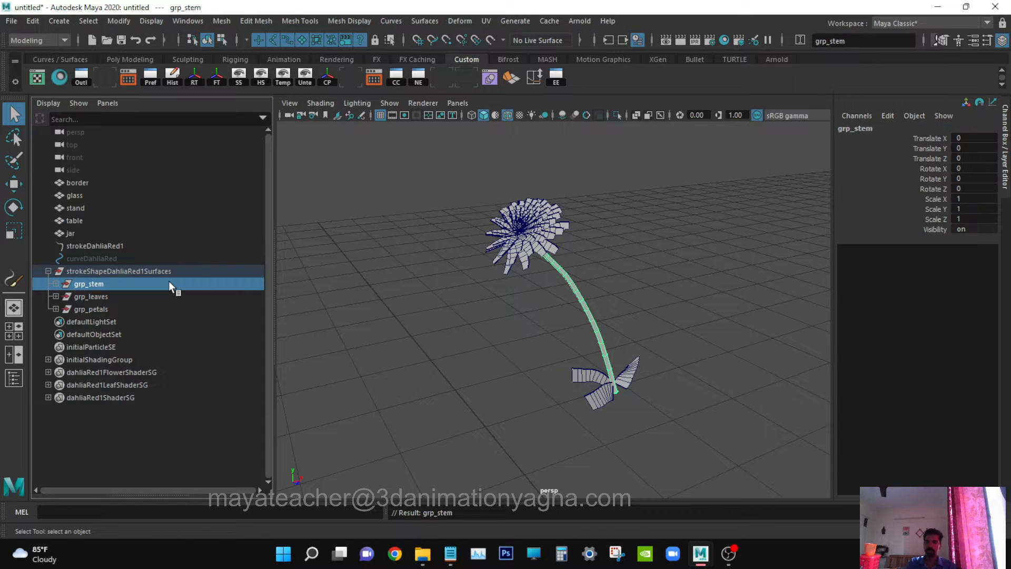
Rename the parent group holding all the dahlia surfaces to grp_flower.
{"action": "left_click", "coordinate": [138, 271]}
{"action": "double_click", "coordinate": [138, 270]}
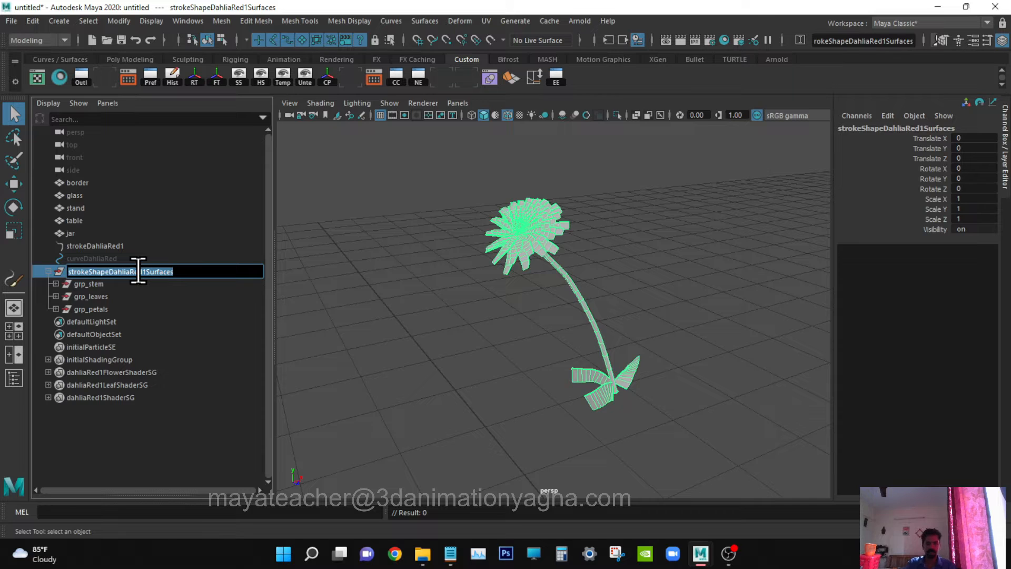
{"action": "type", "text": "grp fl"}
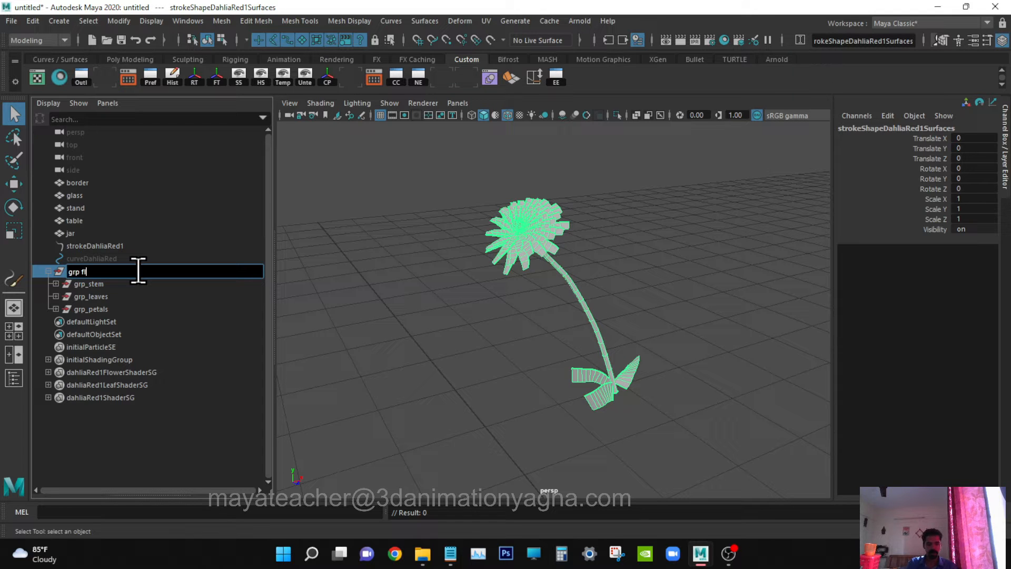
{"action": "type", "text": "ower"}
{"action": "key", "text": "Return"}
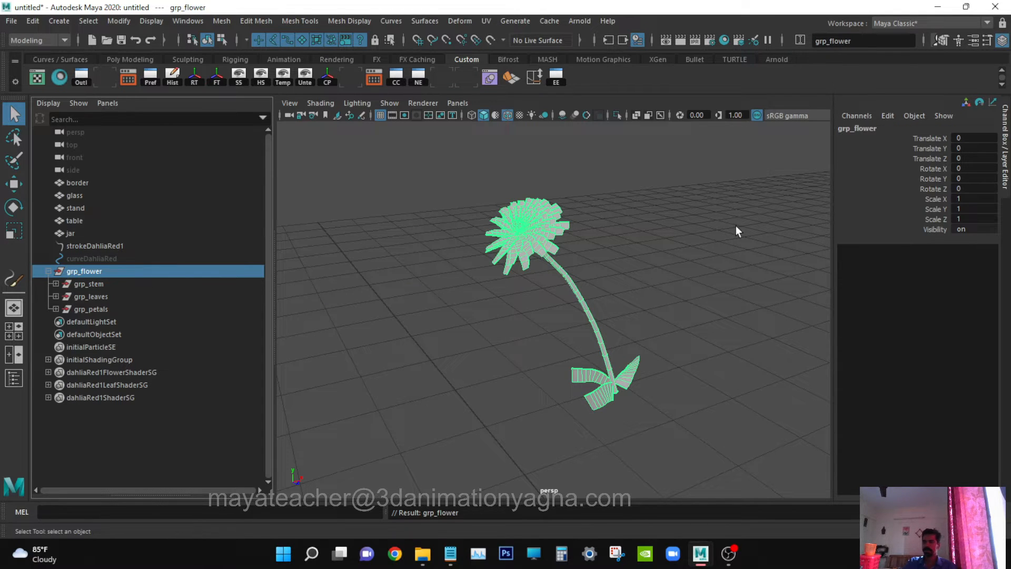
Switch grp_flower to pivot editing and try to snap its pivot to the base of the dahlia's stem.
{"action": "key", "text": "w"}
{"action": "left_click_drag", "start_coordinate": [672, 333], "coordinate": [601, 266], "text": "alt"}
{"action": "scroll", "coordinate": [635, 334], "scroll_direction": "down", "scroll_amount": 5}
{"action": "scroll", "coordinate": [653, 297], "scroll_direction": "down", "scroll_amount": 5}
{"action": "scroll", "coordinate": [600, 362], "scroll_direction": "up", "scroll_amount": 3}
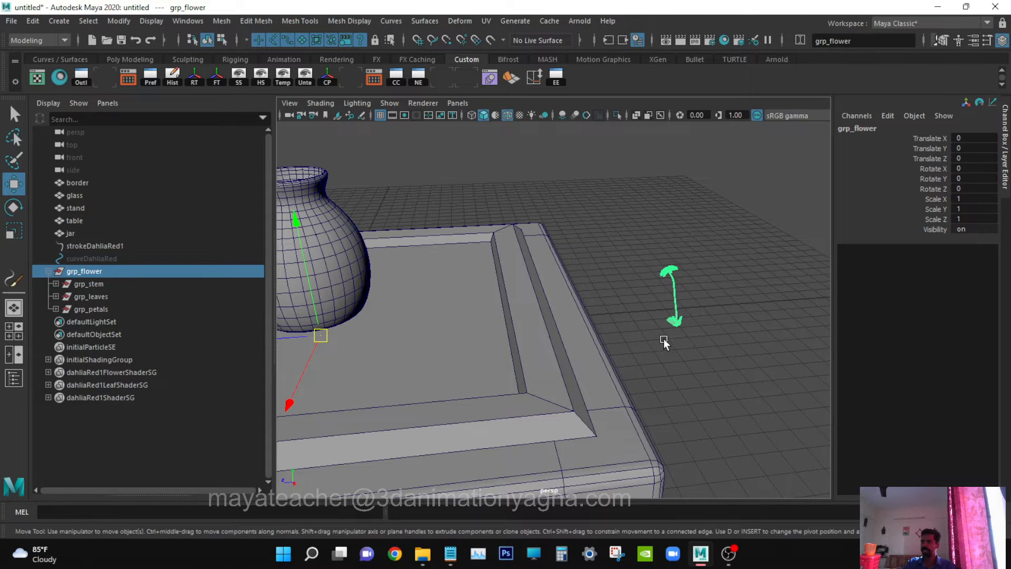
{"action": "middle_click_drag", "start_coordinate": [666, 339], "coordinate": [570, 355], "text": "alt"}
{"action": "scroll", "coordinate": [577, 348], "scroll_direction": "up", "scroll_amount": 6}
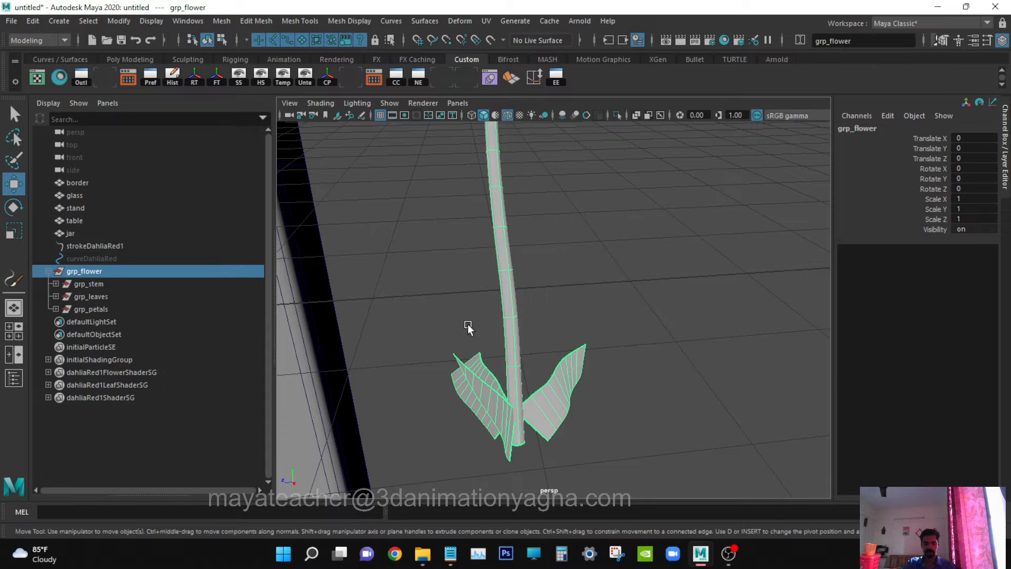
{"action": "key", "text": "d"}
{"action": "left_click_drag", "start_coordinate": [530, 343], "coordinate": [556, 292], "text": "alt"}
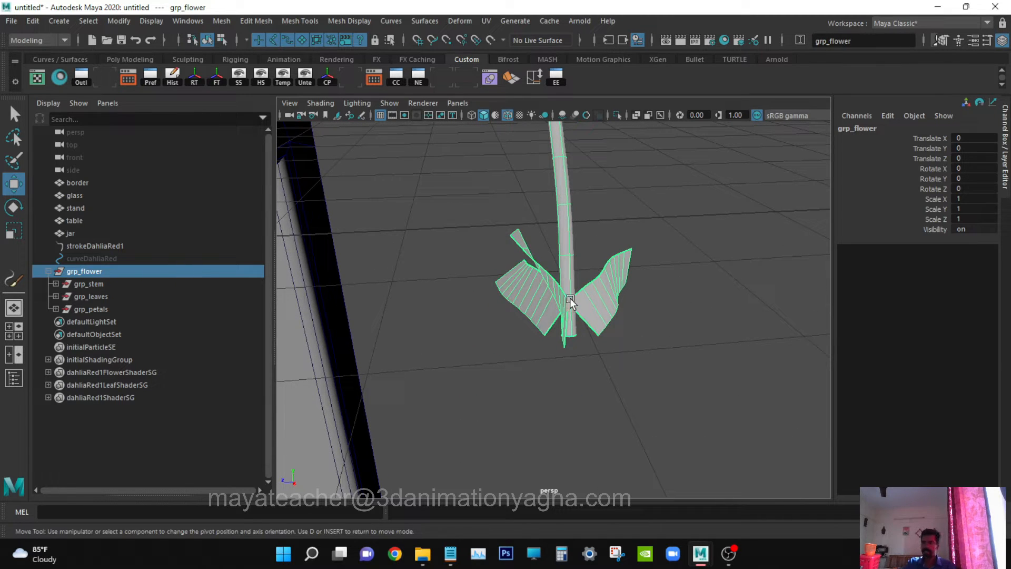
{"action": "key", "text": "v"}
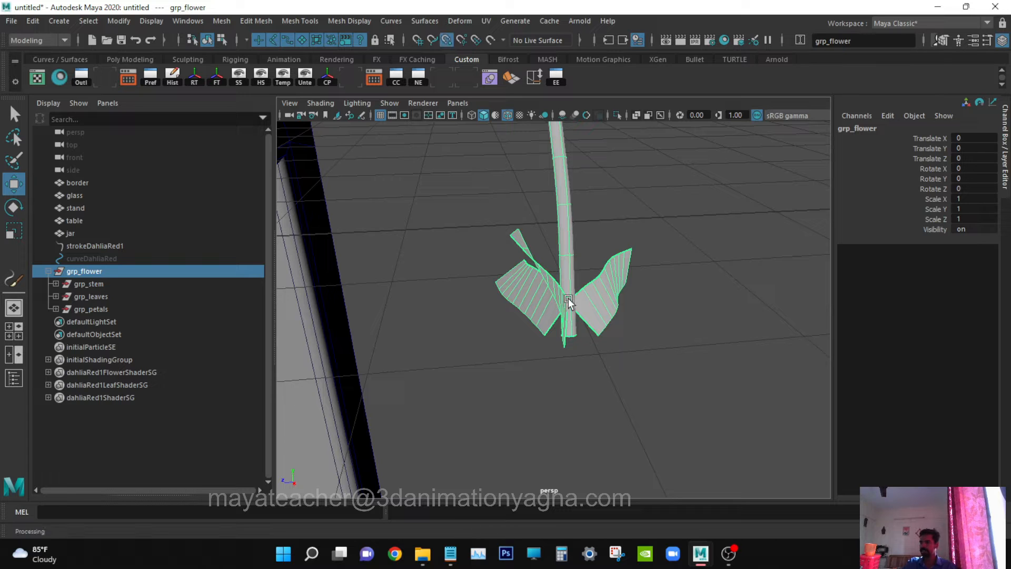
{"action": "left_click_drag", "start_coordinate": [568, 298], "coordinate": [575, 340]}
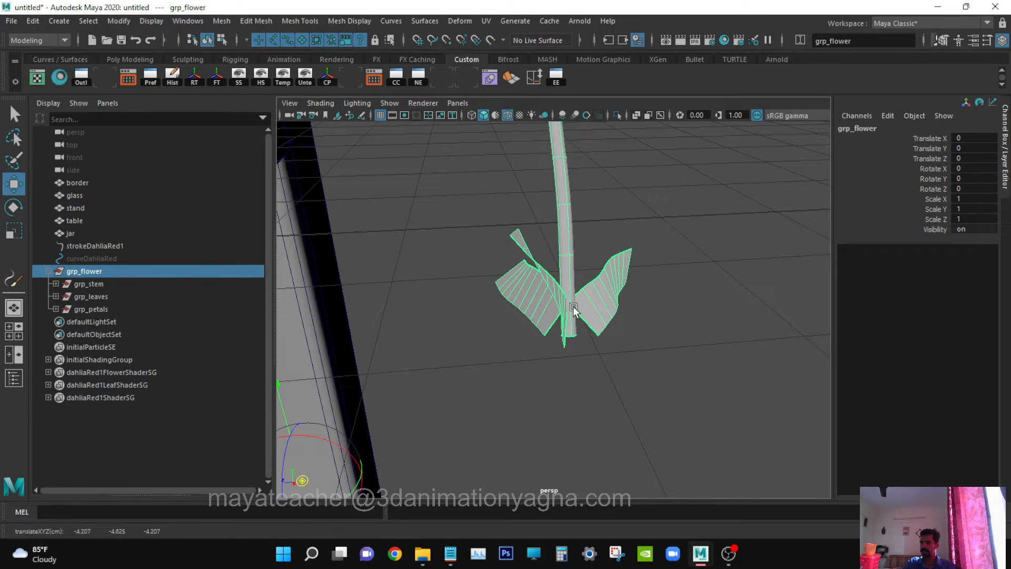
{"action": "left_click_drag", "start_coordinate": [573, 307], "coordinate": [573, 240]}
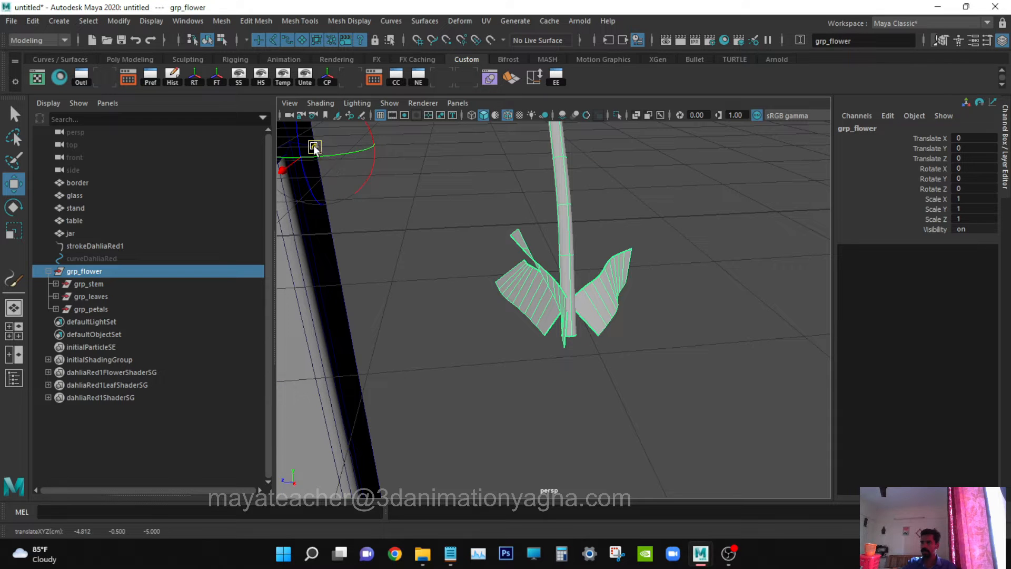
Try again to point-snap grp_flower's pivot to the stem base, and undo the pivot move.
{"action": "key", "text": "v"}
{"action": "left_click_drag", "start_coordinate": [508, 229], "coordinate": [538, 264], "text": "alt"}
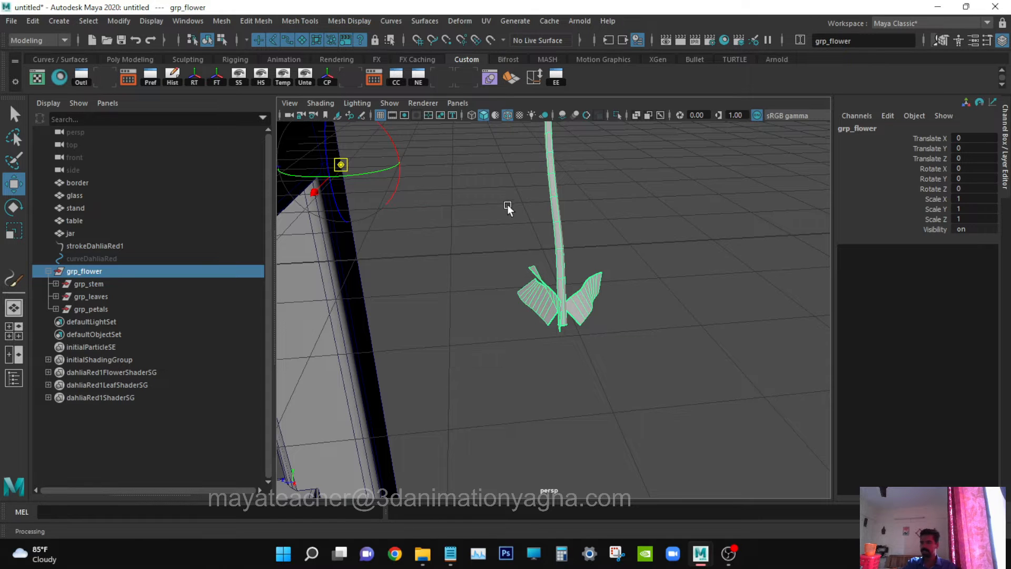
{"action": "key", "text": "v"}
{"action": "mouse_move", "coordinate": [355, 170]}
{"action": "left_mouse_down"}
{"action": "mouse_move", "coordinate": [510, 245]}
{"action": "mouse_move", "coordinate": [530, 288]}
{"action": "mouse_move", "coordinate": [338, 163]}
{"action": "left_mouse_up"}
{"action": "key", "text": "v"}
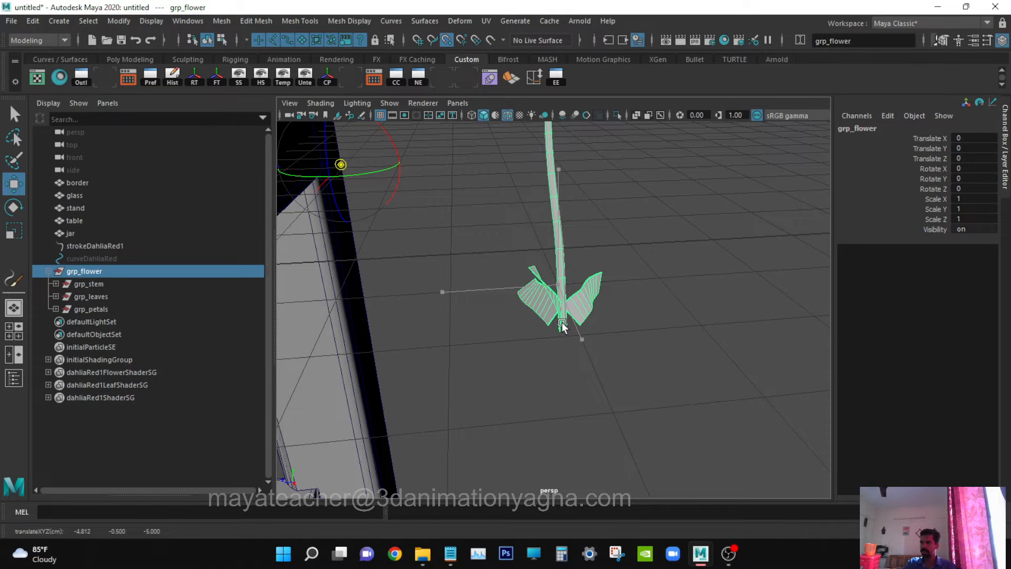
{"action": "key", "text": "ctrl+z"}
Move grp_flower's pivot to the bottom of the stem between the leaves and leave pivot editing.
{"action": "left_click_drag", "start_coordinate": [563, 309], "coordinate": [436, 346], "text": "alt"}
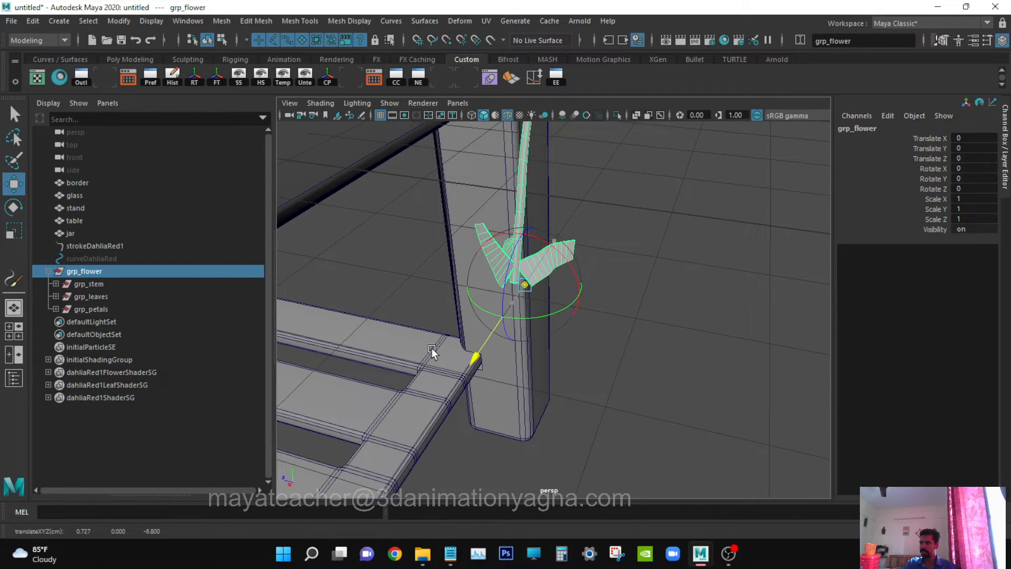
{"action": "left_click_drag", "start_coordinate": [599, 271], "coordinate": [585, 315], "text": "alt"}
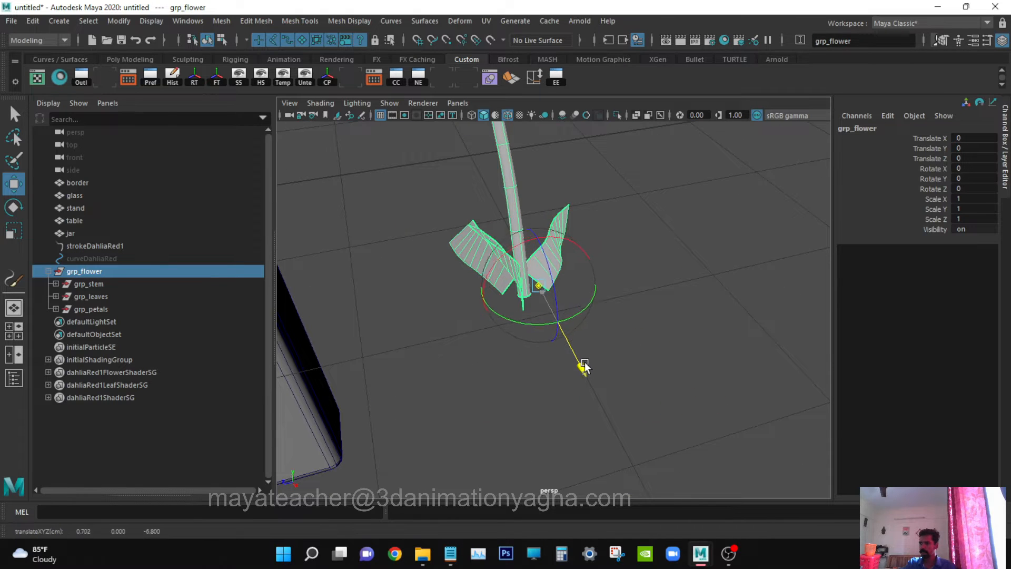
{"action": "left_click_drag", "start_coordinate": [584, 367], "coordinate": [538, 312], "text": "alt"}
{"action": "left_click_drag", "start_coordinate": [410, 333], "coordinate": [390, 339]}
{"action": "key", "text": "Insert"}
{"action": "key", "text": "f"}
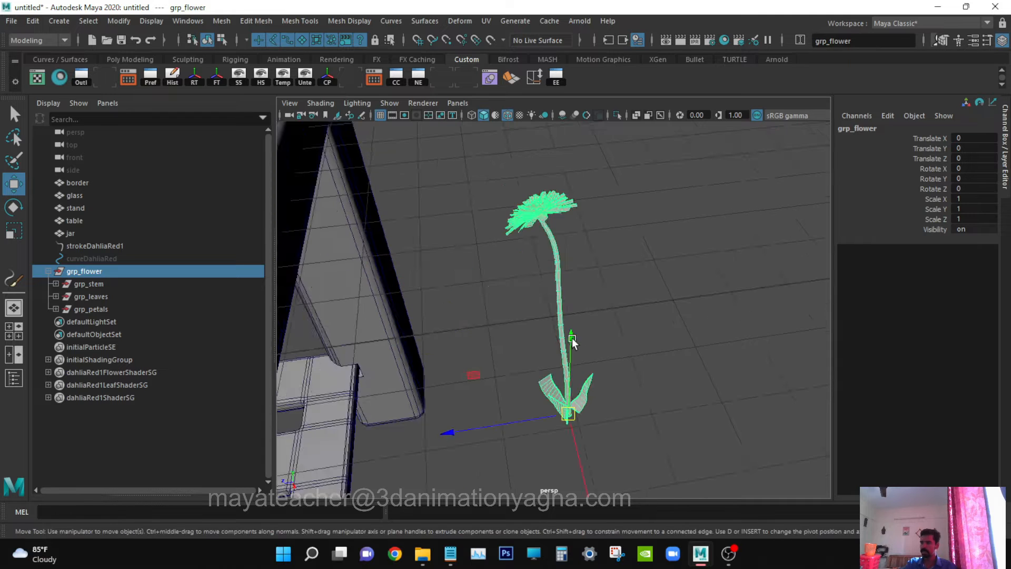
Fine-tune grp_flower's pivot along Z and X so it is centred in the stem when viewed from below.
{"action": "left_click_drag", "start_coordinate": [571, 338], "coordinate": [599, 349], "text": "alt"}
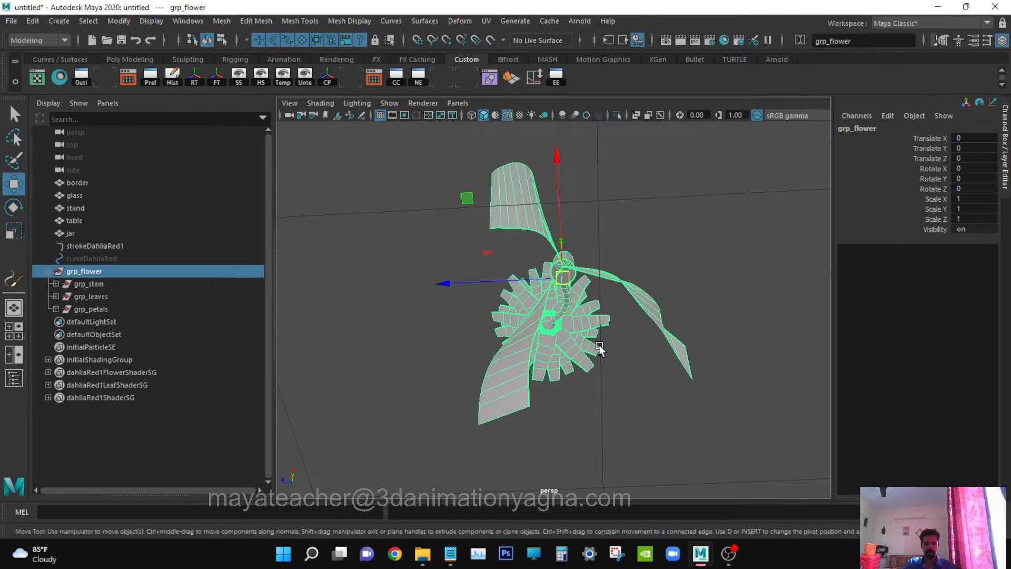
{"action": "key", "text": "Insert"}
{"action": "left_click_drag", "start_coordinate": [559, 196], "coordinate": [555, 188]}
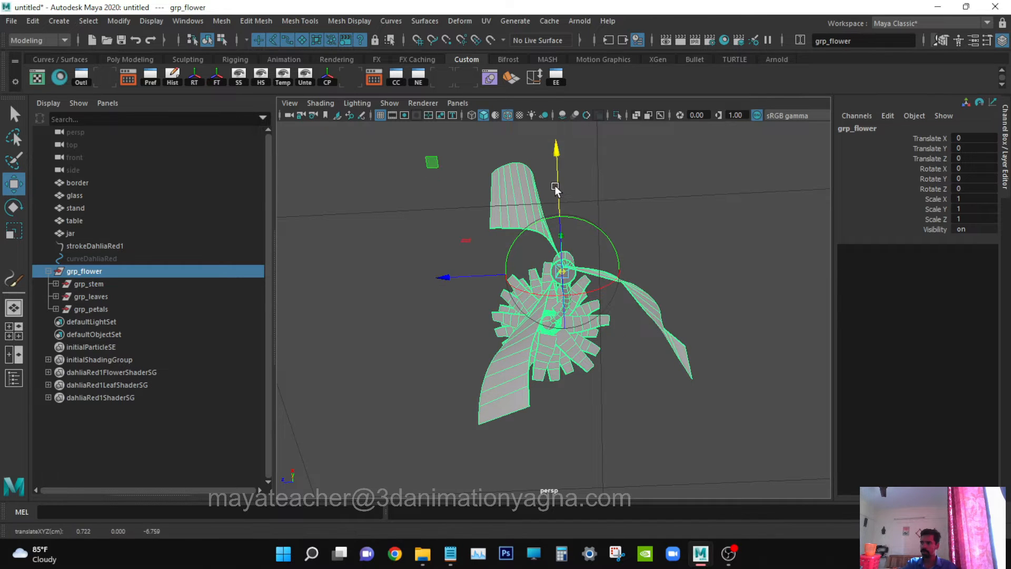
{"action": "key", "text": "Insert"}
Display the dahlia textured, select one petal, and open the attributes of its dahliaRed1FlowerShader material.
{"action": "scroll", "coordinate": [562, 254], "scroll_direction": "down", "scroll_amount": 10}
{"action": "left_click_drag", "start_coordinate": [580, 238], "coordinate": [616, 224], "text": "alt"}
{"action": "key", "text": "q"}
{"action": "left_click", "coordinate": [542, 195]}
{"action": "left_click", "coordinate": [538, 194]}
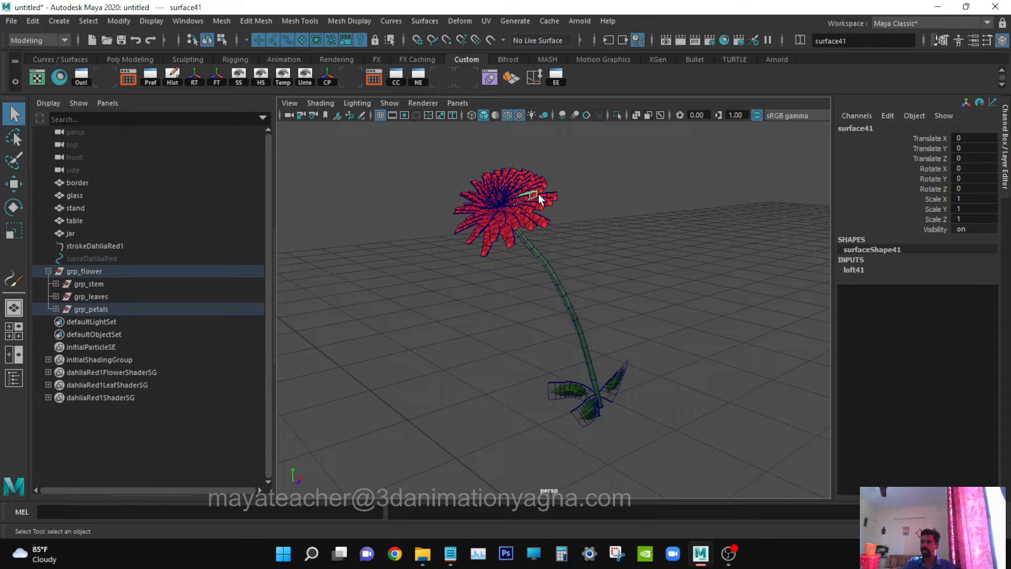
{"action": "key", "text": "ctrl+a"}
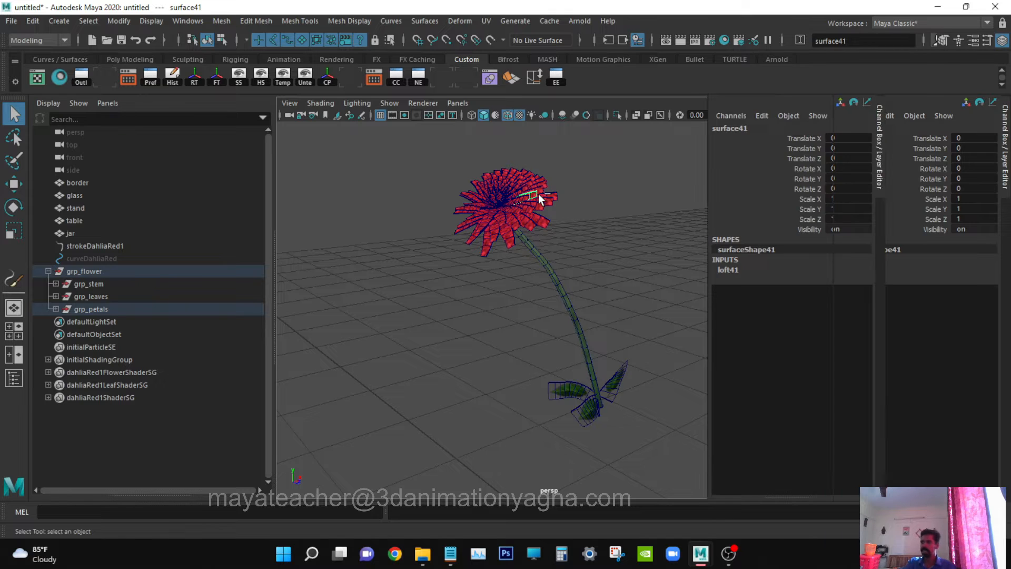
{"action": "left_click", "coordinate": [931, 125]}
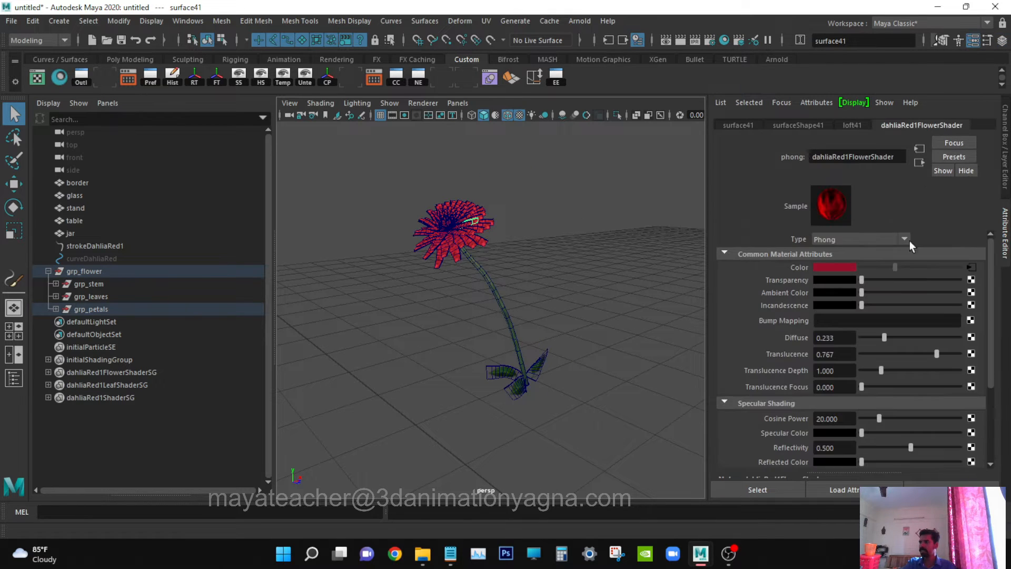
{"action": "scroll", "coordinate": [899, 293], "scroll_direction": "down", "scroll_amount": 3}
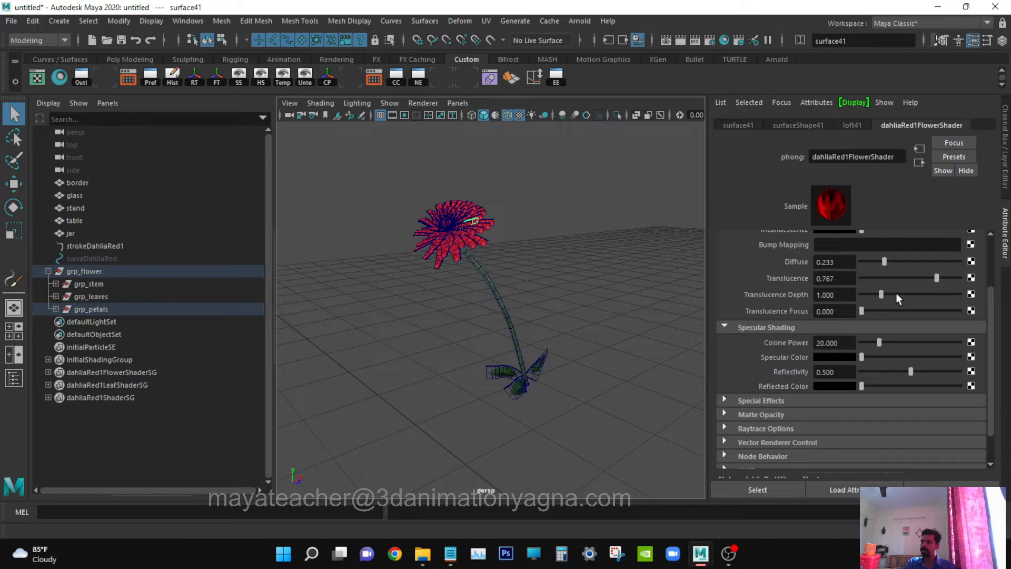
{"action": "scroll", "coordinate": [896, 293], "scroll_direction": "up", "scroll_amount": 3}
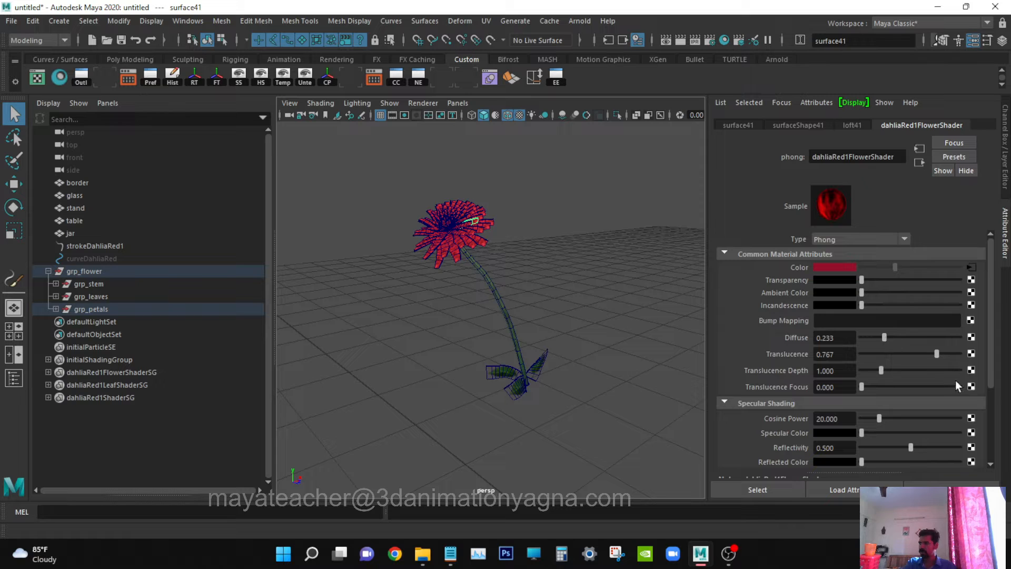
On the petal shader, set Diffuse to 1, Translucence, Translucence Depth and Reflectivity to 0, Cosine Power to 2, and Ambient Color to near white.
{"action": "left_click_drag", "start_coordinate": [936, 354], "coordinate": [795, 374]}
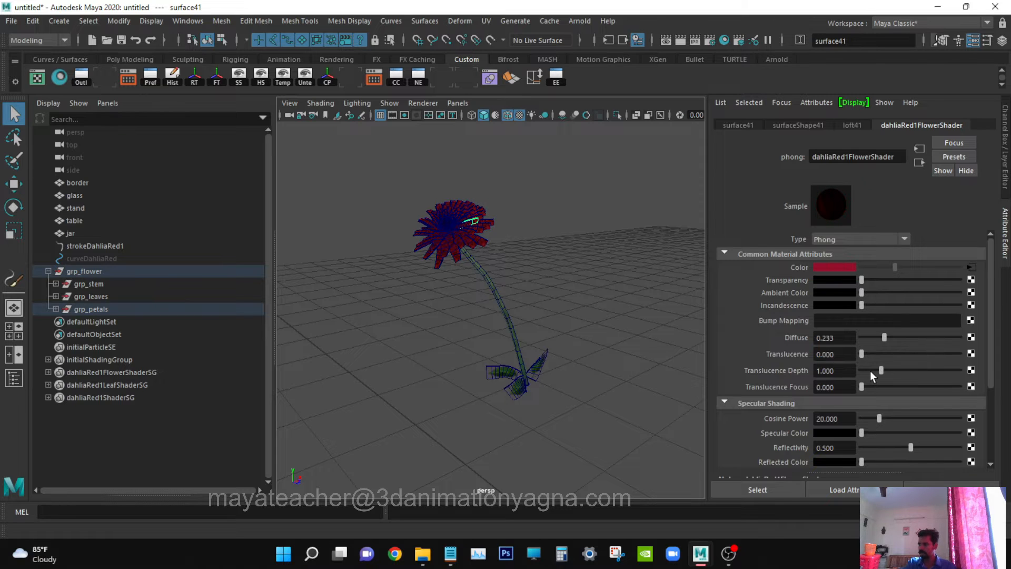
{"action": "left_click_drag", "start_coordinate": [881, 370], "coordinate": [866, 372]}
{"action": "left_click_drag", "start_coordinate": [884, 337], "coordinate": [1009, 345]}
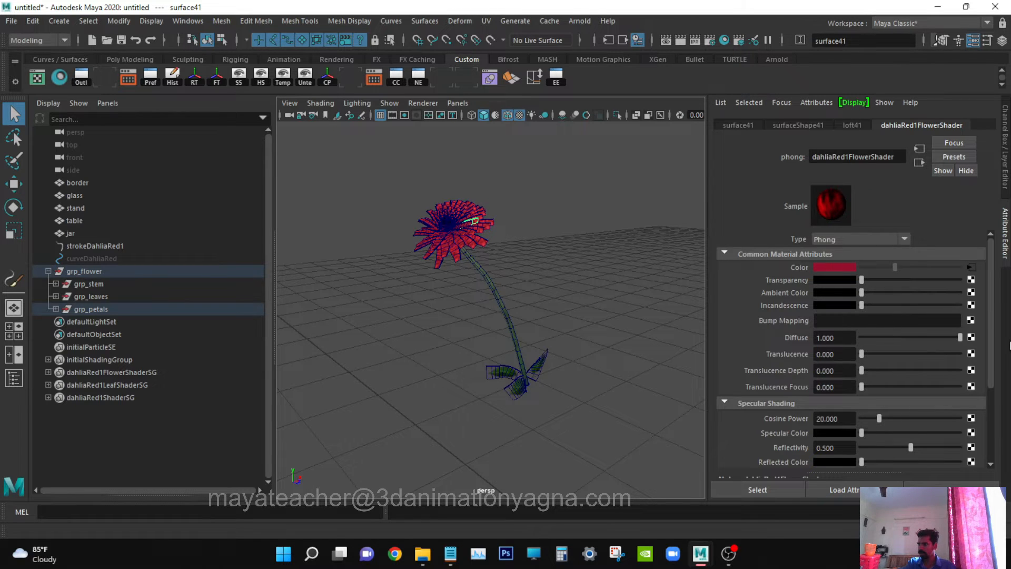
{"action": "left_click_drag", "start_coordinate": [870, 290], "coordinate": [941, 296]}
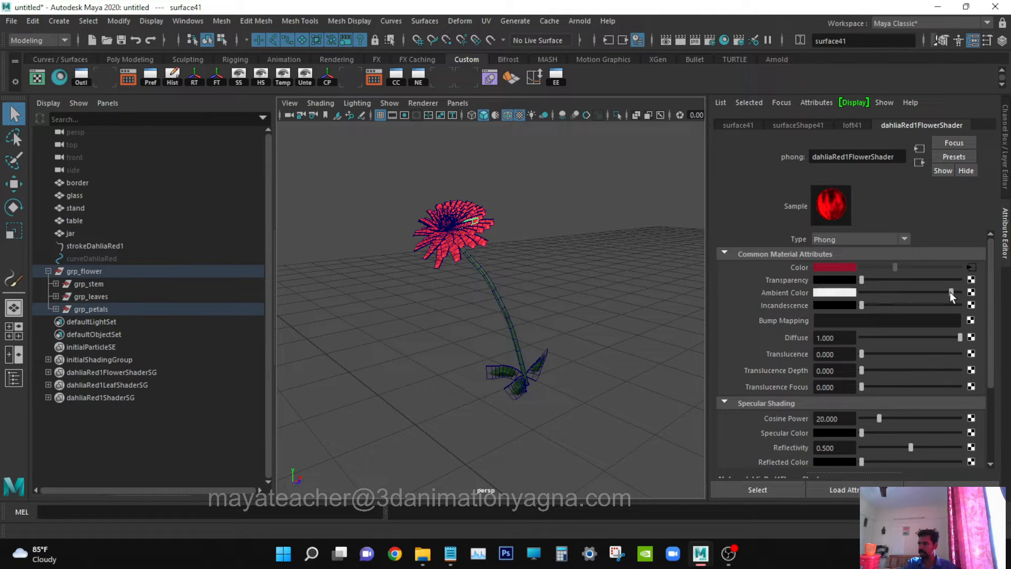
{"action": "scroll", "coordinate": [930, 379], "scroll_direction": "down", "scroll_amount": 3}
{"action": "left_click_drag", "start_coordinate": [929, 384], "coordinate": [787, 412]}
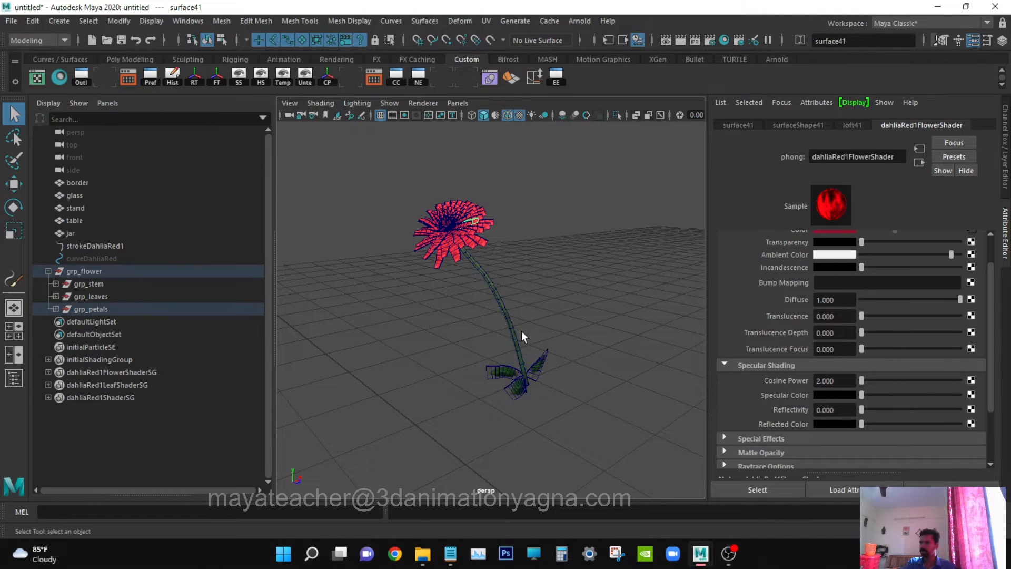
On the stem's dahliaRed1Shader, set Diffuse to 1, Translucence, Translucence Depth and Reflectivity to 0, Cosine Power to 2, and Ambient Color to white.
{"action": "left_click", "coordinate": [499, 304]}
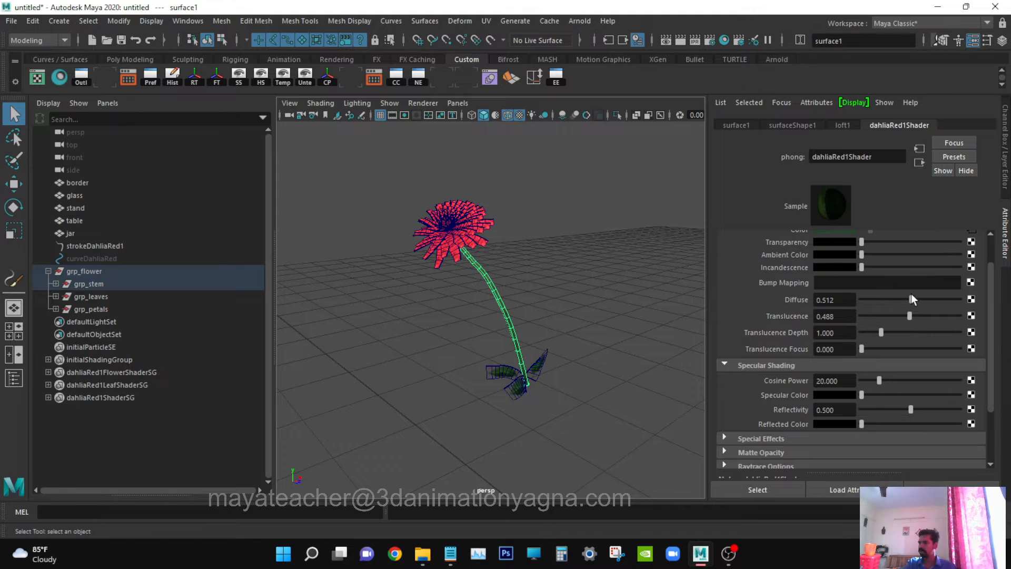
{"action": "left_click_drag", "start_coordinate": [914, 299], "coordinate": [972, 299]}
{"action": "left_click_drag", "start_coordinate": [910, 316], "coordinate": [837, 323]}
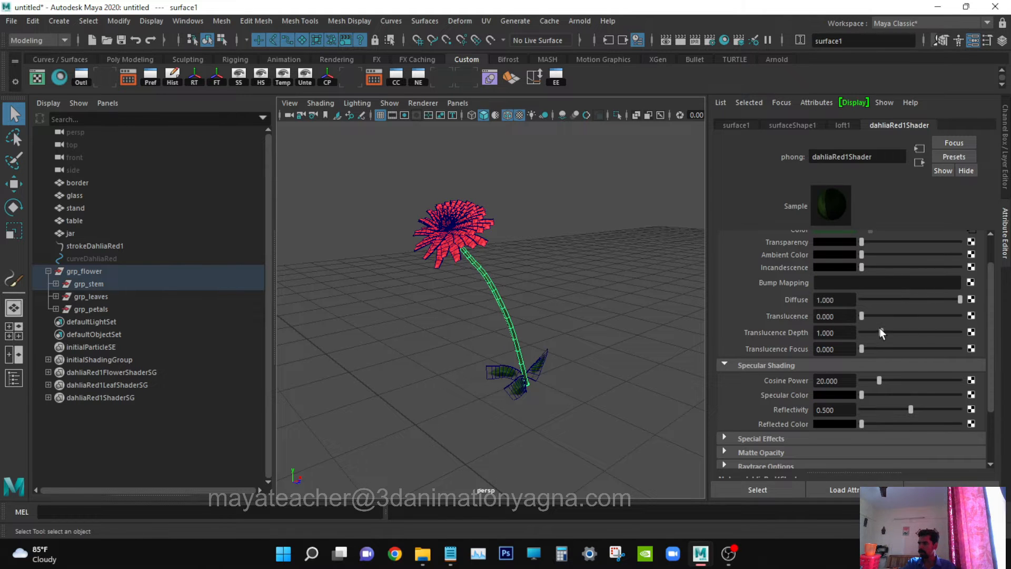
{"action": "left_click_drag", "start_coordinate": [872, 383], "coordinate": [807, 390]}
{"action": "scroll", "coordinate": [882, 285], "scroll_direction": "up", "scroll_amount": 2}
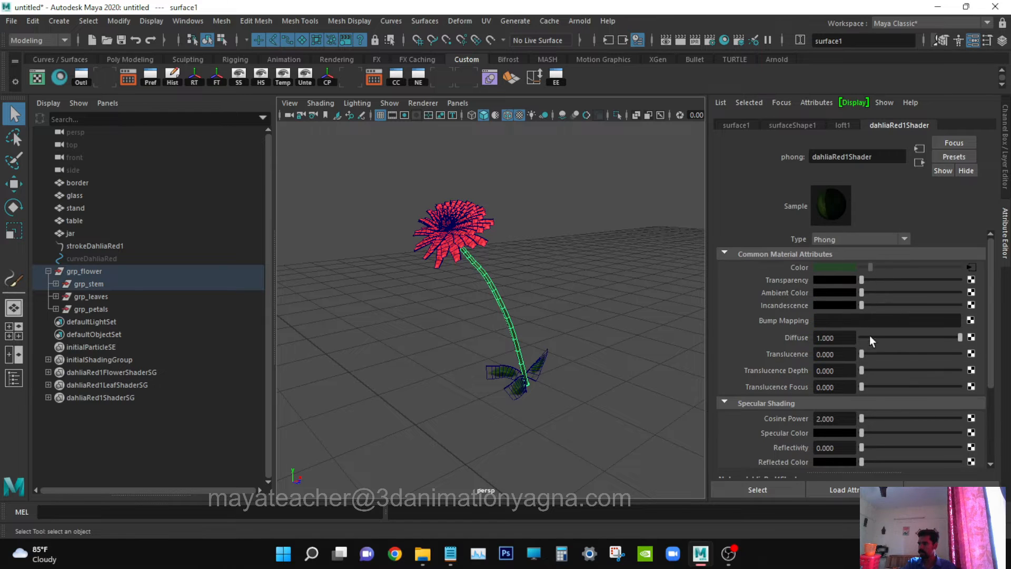
{"action": "left_click_drag", "start_coordinate": [882, 293], "coordinate": [987, 289]}
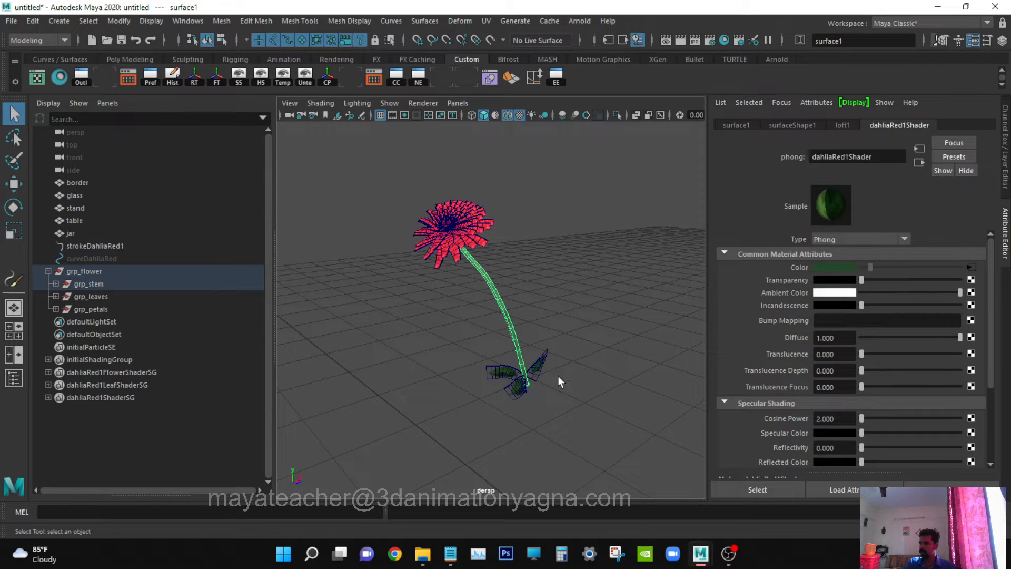
On dahliaRed1LeafShader, set Diffuse to 1, Translucence, Translucence Depth and Reflectivity to 0, Cosine Power to 2, and Ambient Color to white; deselect the leaf.
{"action": "left_click", "coordinate": [545, 362]}
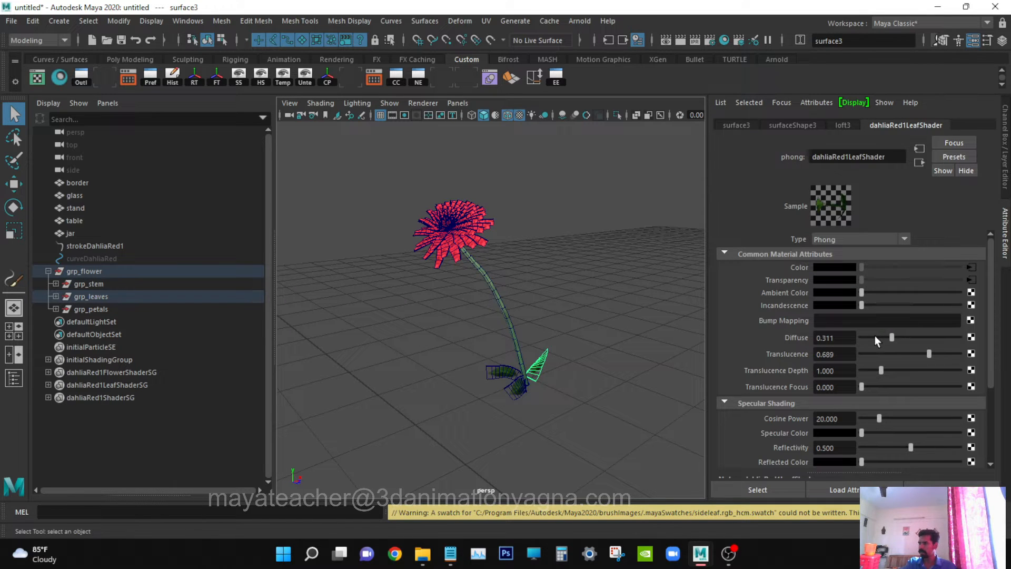
{"action": "left_click_drag", "start_coordinate": [880, 339], "coordinate": [1004, 341]}
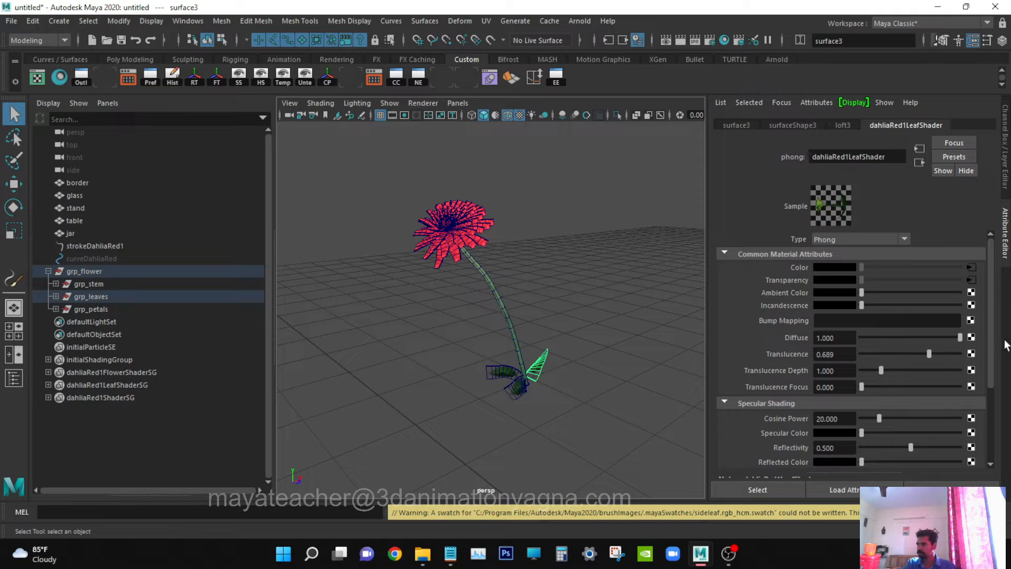
{"action": "left_click_drag", "start_coordinate": [886, 352], "coordinate": [833, 359]}
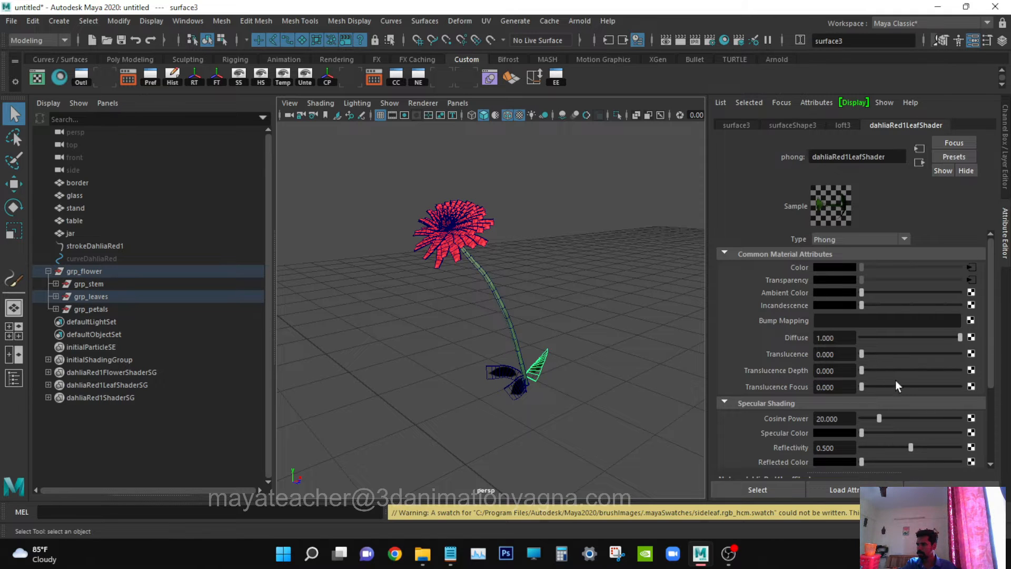
{"action": "left_click", "coordinate": [892, 447]}
{"action": "left_click_drag", "start_coordinate": [880, 292], "coordinate": [988, 293]}
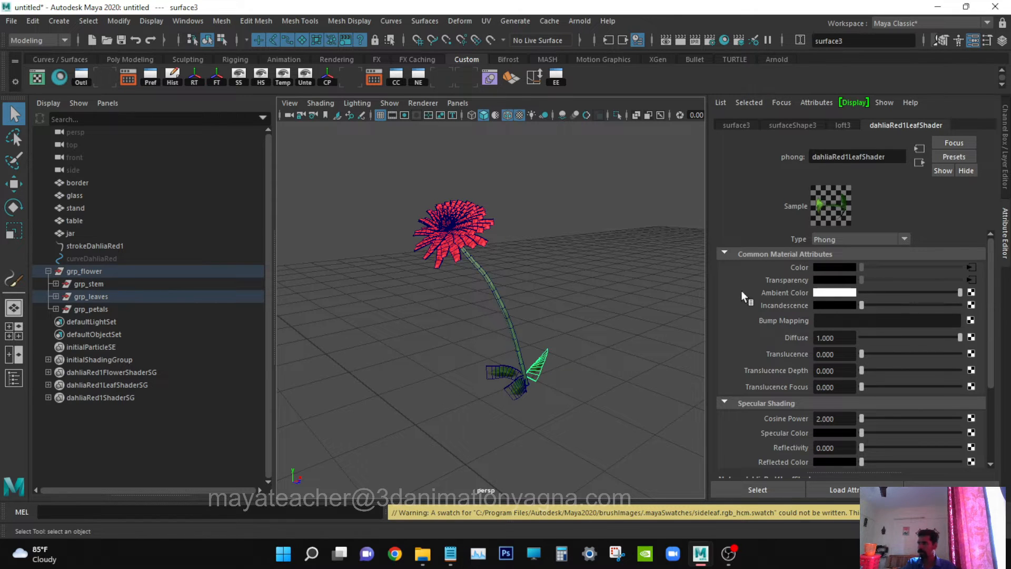
{"action": "left_click_drag", "start_coordinate": [495, 311], "coordinate": [551, 330], "text": "alt"}
{"action": "left_click", "coordinate": [589, 295]}
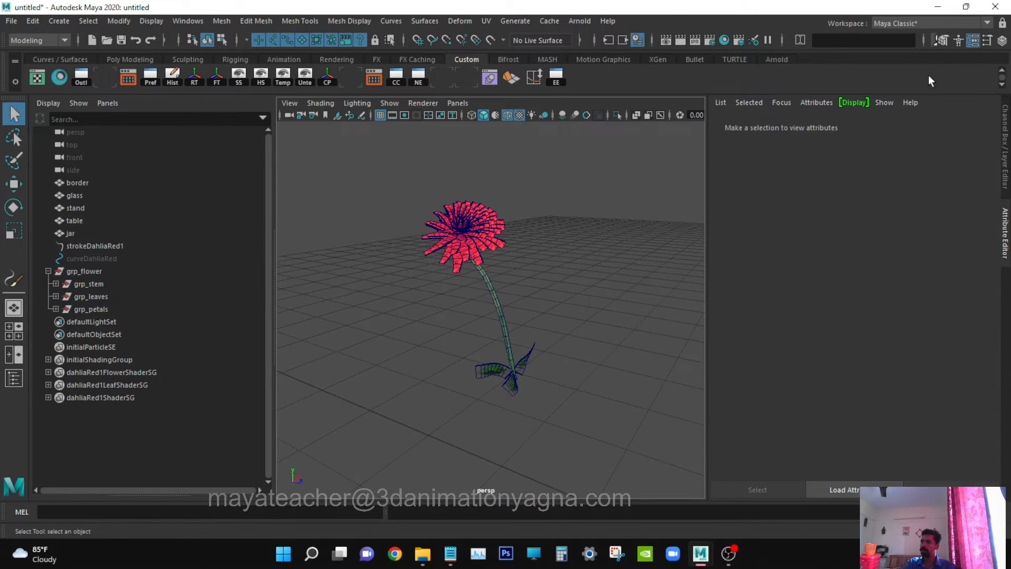
Return to the object's transform channels and select grp_flower with the Move tool, with the vase in view.
{"action": "left_click", "coordinate": [979, 42]}
{"action": "scroll", "coordinate": [655, 275], "scroll_direction": "down", "scroll_amount": 5}
{"action": "middle_click_drag", "start_coordinate": [599, 350], "coordinate": [627, 309], "text": "alt"}
{"action": "left_click_drag", "start_coordinate": [627, 309], "coordinate": [634, 400], "text": "alt"}
{"action": "left_click", "coordinate": [109, 272]}
{"action": "key", "text": "w"}
{"action": "scroll", "coordinate": [603, 283], "scroll_direction": "down", "scroll_amount": 5}
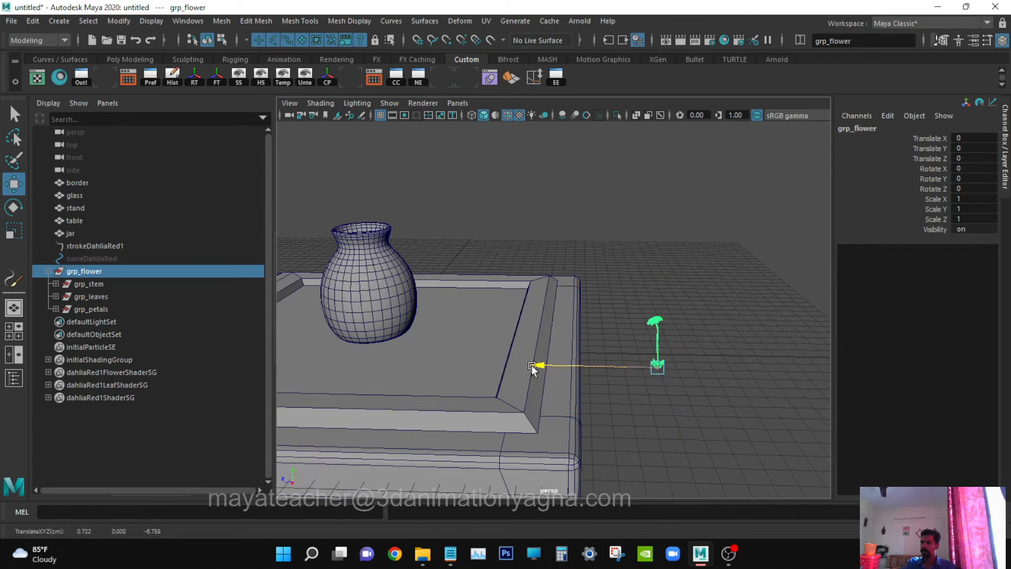
Try moving grp_flower along Z and then freely, and undo both moves.
{"action": "left_click_drag", "start_coordinate": [427, 368], "coordinate": [524, 374]}
{"action": "key", "text": "ctrl+z"}
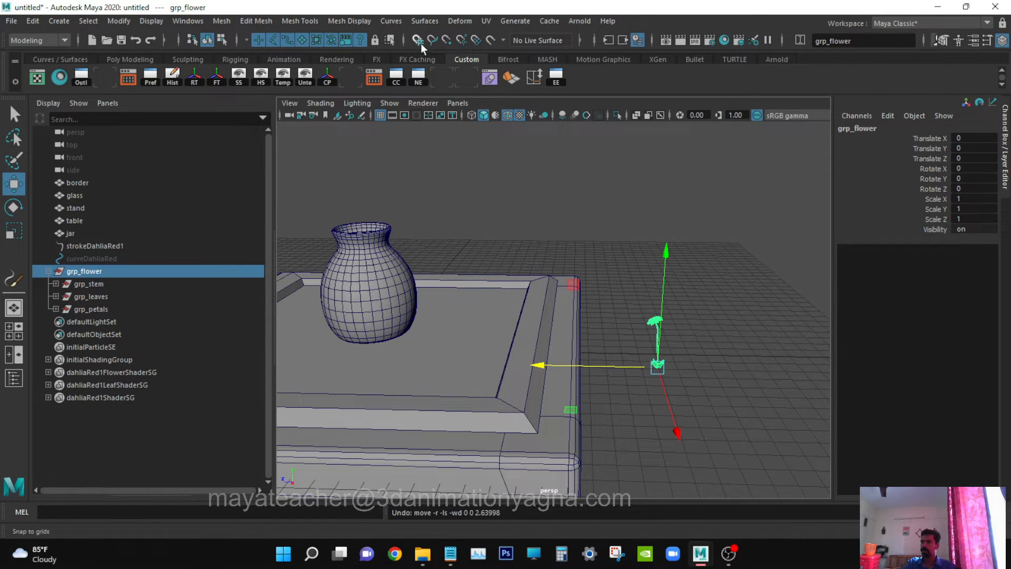
{"action": "left_click_drag", "start_coordinate": [640, 342], "coordinate": [688, 364], "text": "alt"}
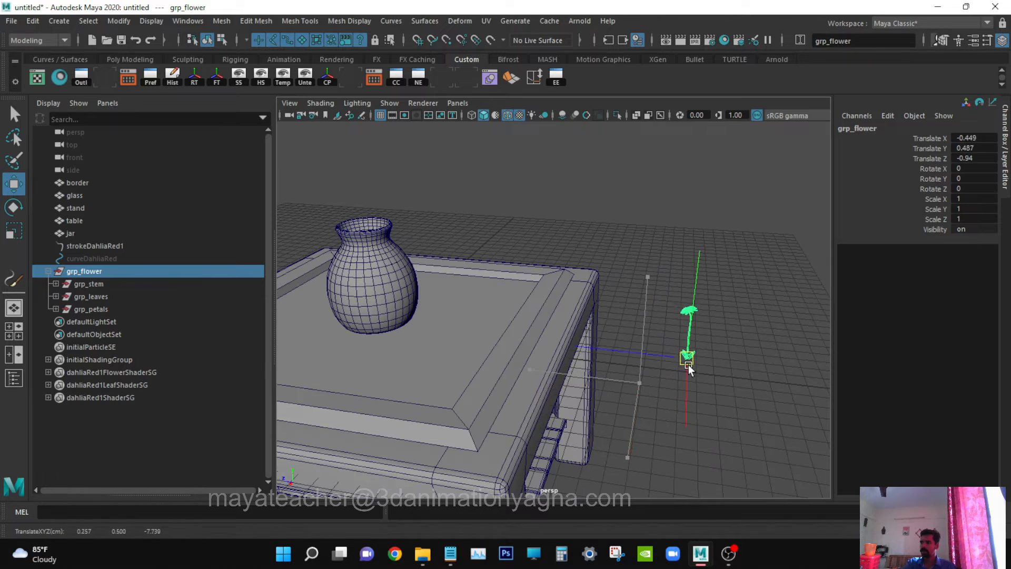
{"action": "key", "text": "ctrl+z"}
Try moving grp_flower along Z to the base of the vase and undo the move.
{"action": "left_click_drag", "start_coordinate": [608, 381], "coordinate": [400, 291]}
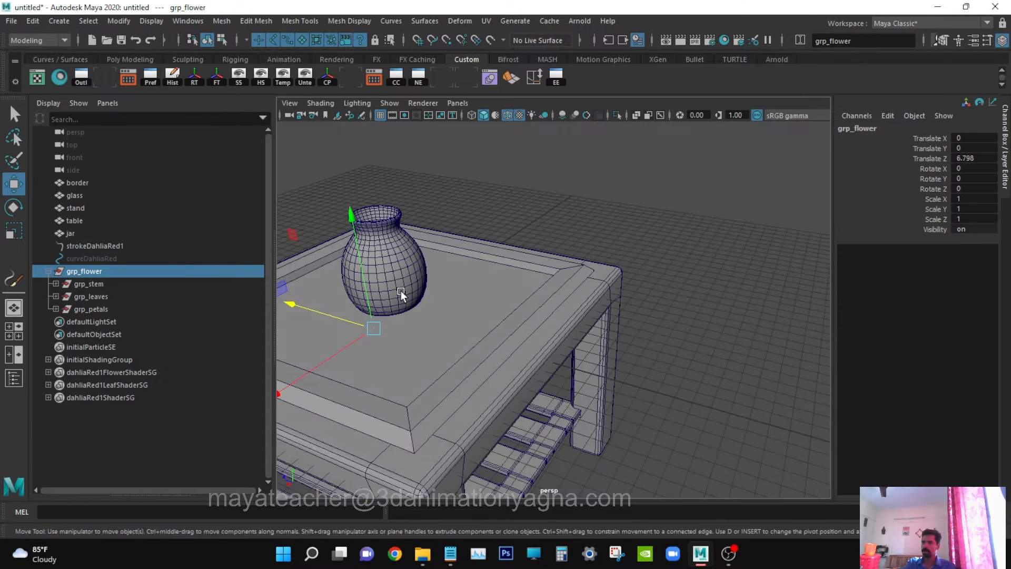
{"action": "key", "text": "ctrl+z"}
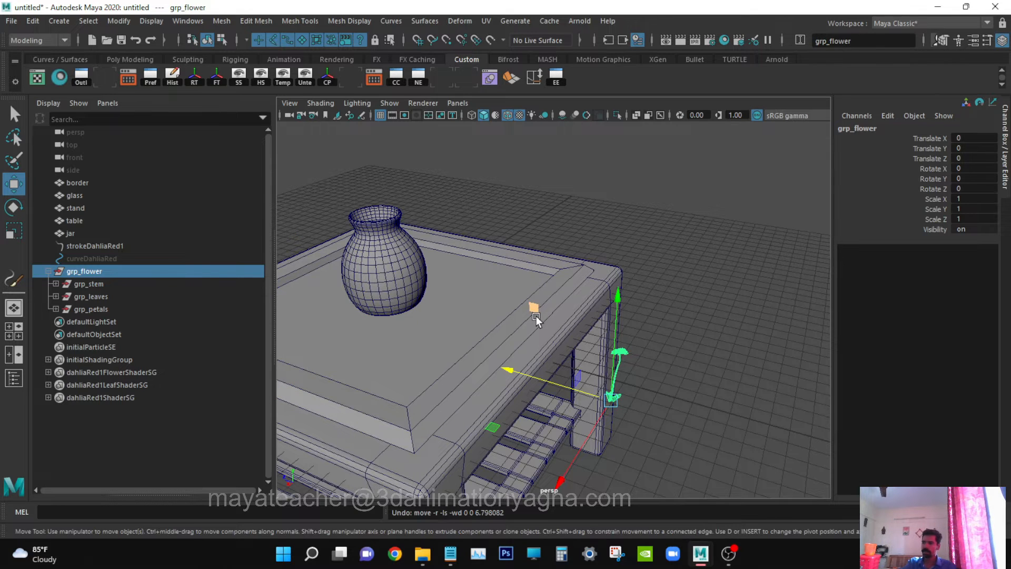
{"action": "key", "text": "ctrl+z"}
{"action": "key", "text": "ctrl+z"}
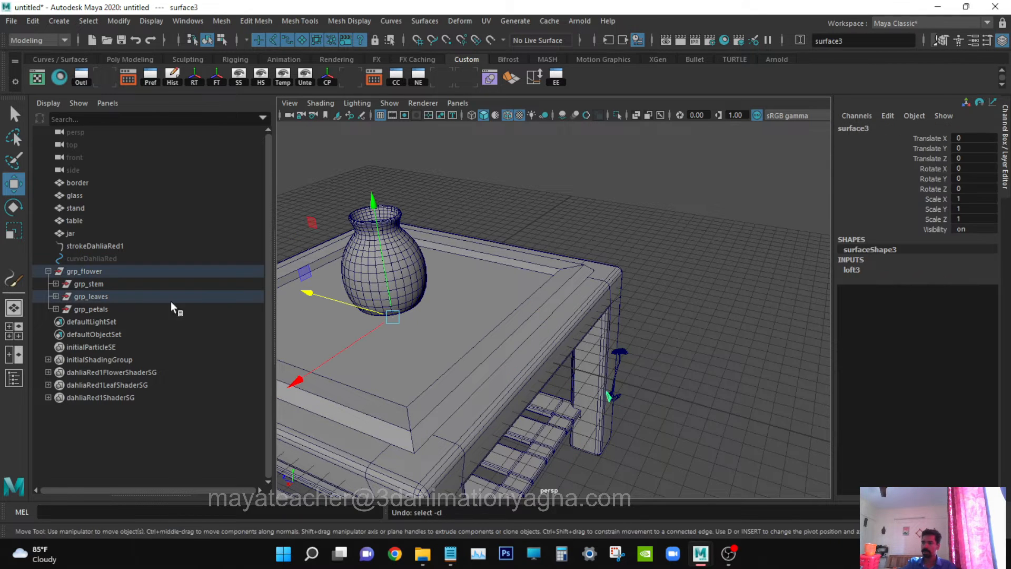
Move grp_flower to the vase at about X -0.31, Y 1.353, Z 6.698 and scale it uniformly to about 3.516.
{"action": "left_click", "coordinate": [109, 269]}
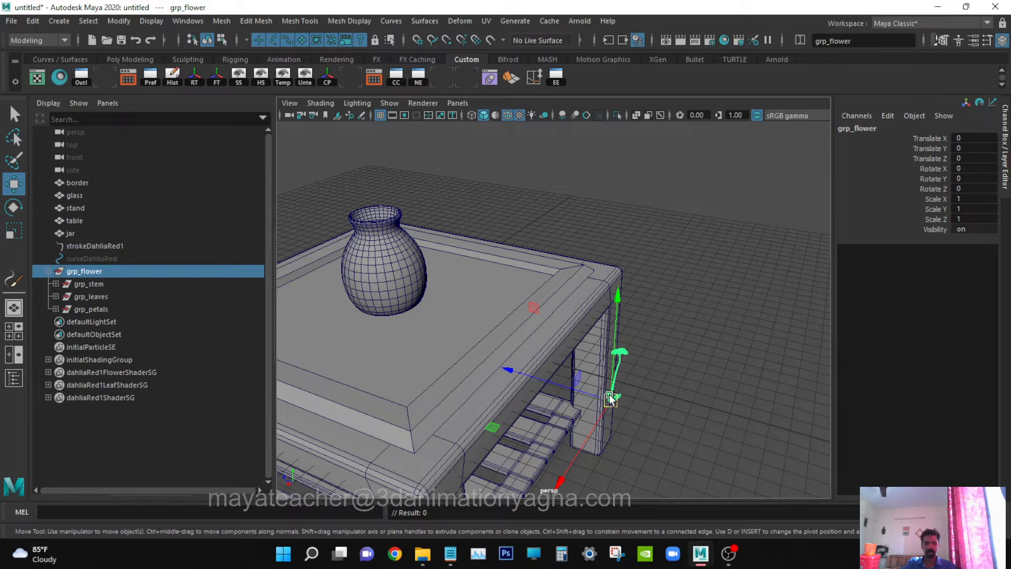
{"action": "left_click_drag", "start_coordinate": [611, 399], "coordinate": [677, 277]}
{"action": "key", "text": "r"}
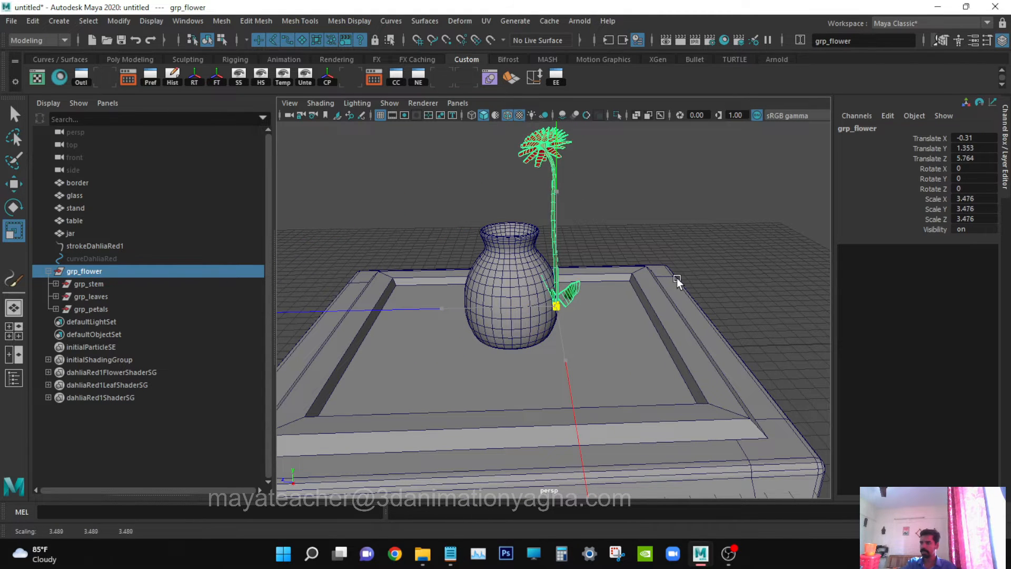
{"action": "key", "text": "w"}
{"action": "left_click_drag", "start_coordinate": [494, 306], "coordinate": [619, 309]}
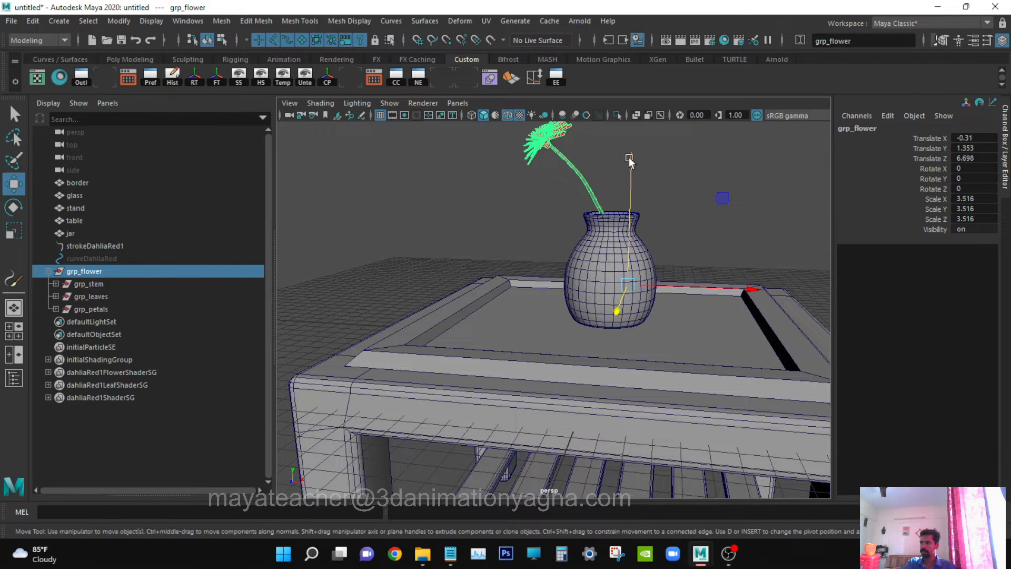
Tilt grp_flower to about -7.5 in Rotate Z and lower it inside the vase to about Y 0.607, using wireframe display.
{"action": "mouse_move", "coordinate": [629, 158]}
{"action": "left_mouse_down"}
{"action": "mouse_move", "coordinate": [632, 178]}
{"action": "mouse_move", "coordinate": [673, 188]}
{"action": "left_mouse_up"}
{"action": "key", "text": "e"}
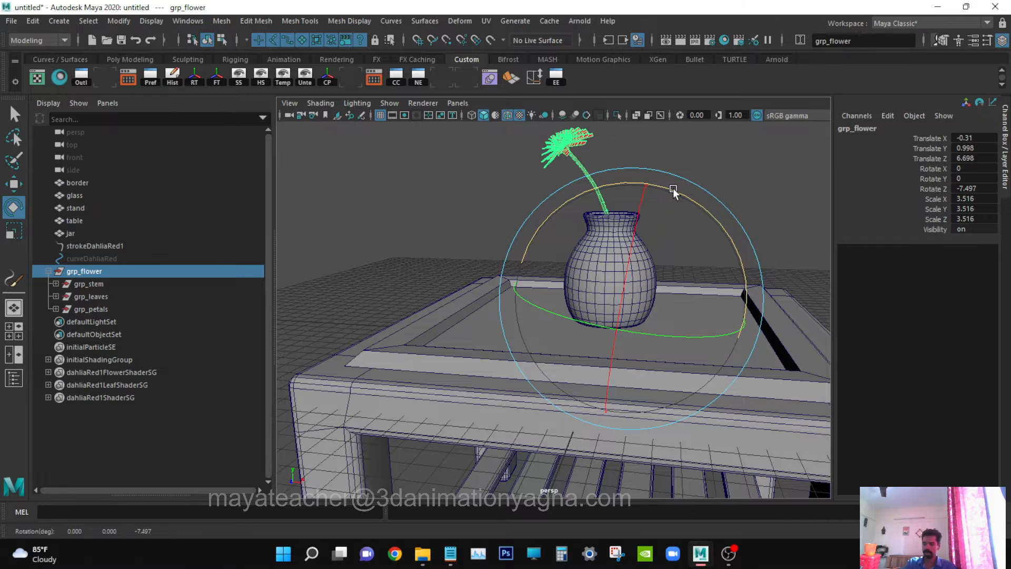
{"action": "key", "text": "4"}
{"action": "key", "text": "w"}
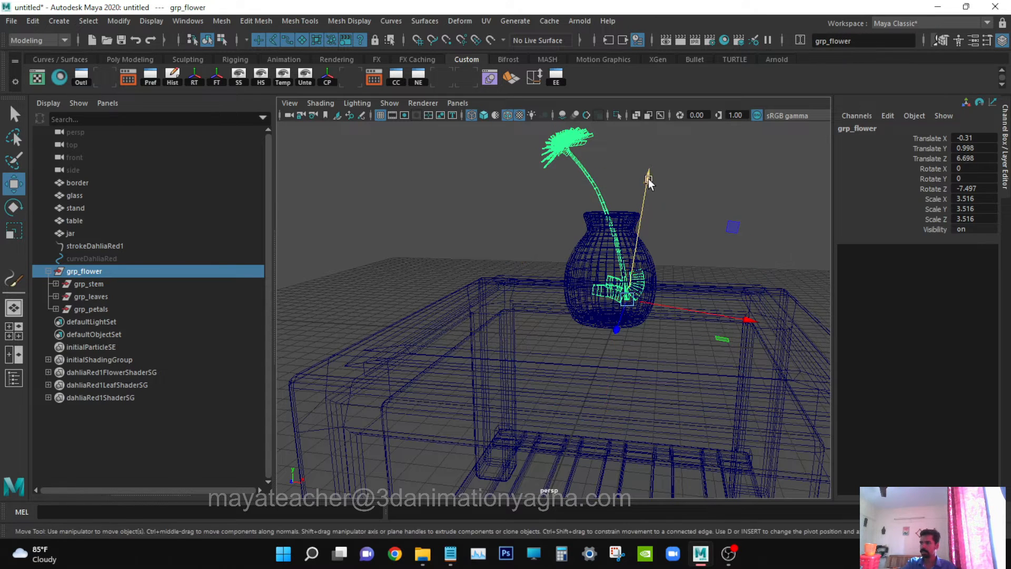
{"action": "left_click_drag", "start_coordinate": [649, 178], "coordinate": [645, 191]}
{"action": "key", "text": "f"}
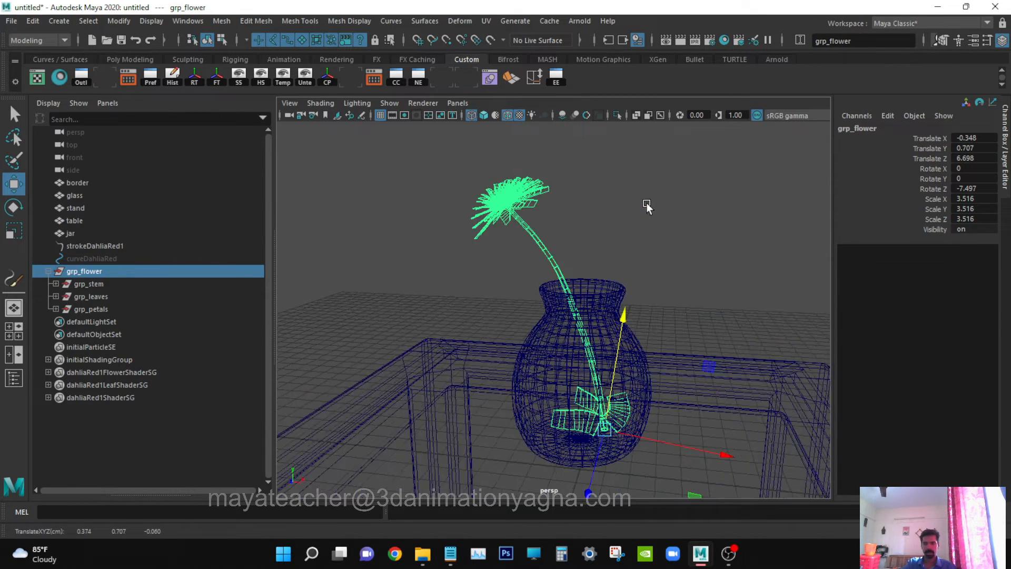
{"action": "left_click_drag", "start_coordinate": [622, 321], "coordinate": [637, 341]}
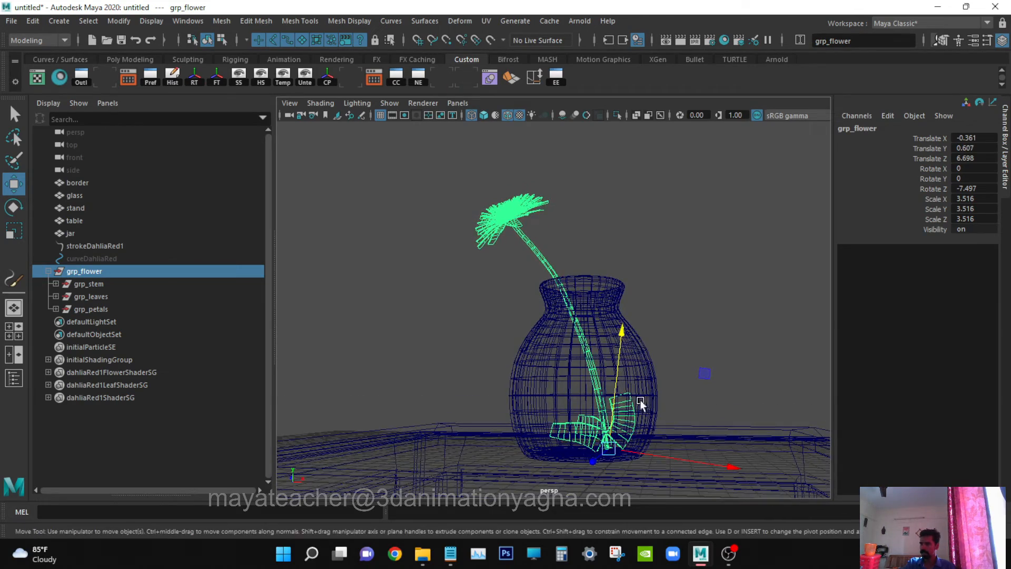
{"action": "left_click_drag", "start_coordinate": [640, 399], "coordinate": [604, 410], "text": "alt"}
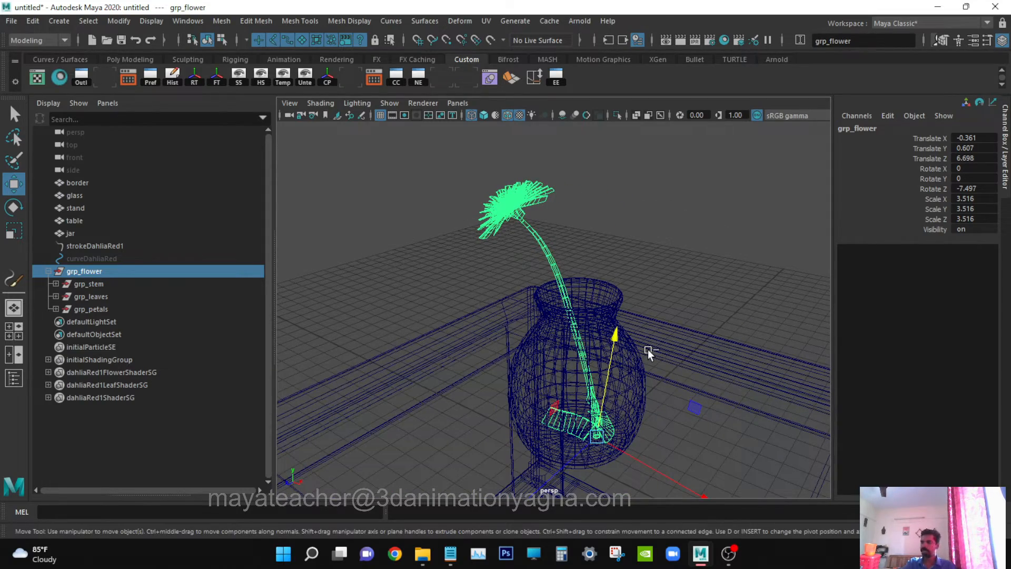
Duplicate grp_flower, shift the copy to about Z 7.073, rotate it to about -3.329, -0.082, -8.77 and scale it to about 2.827.
{"action": "key", "text": "q"}
{"action": "key", "text": "w"}
{"action": "key", "text": "ctrl+d"}
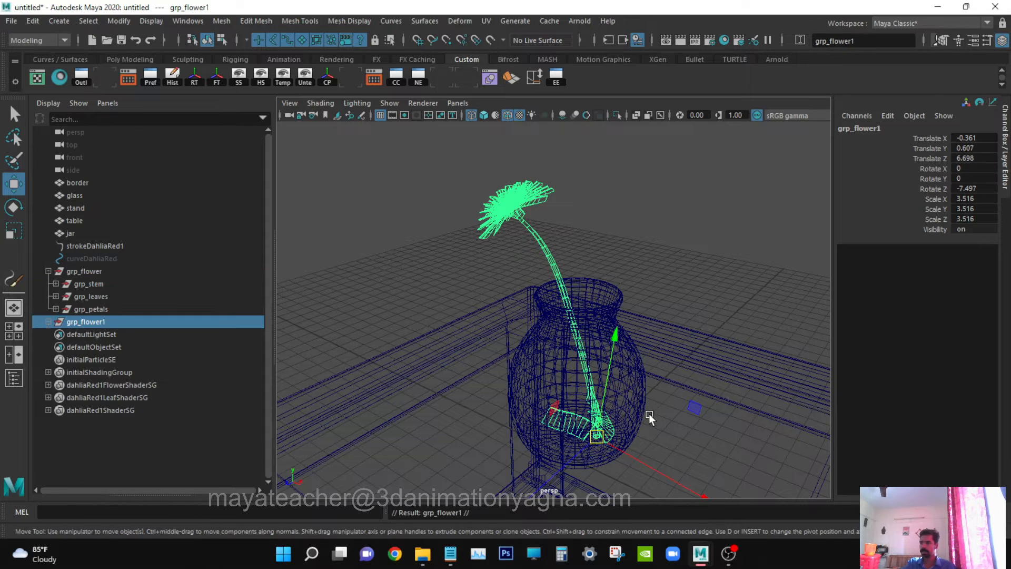
{"action": "left_click_drag", "start_coordinate": [638, 415], "coordinate": [637, 393], "text": "alt"}
{"action": "key", "text": "e"}
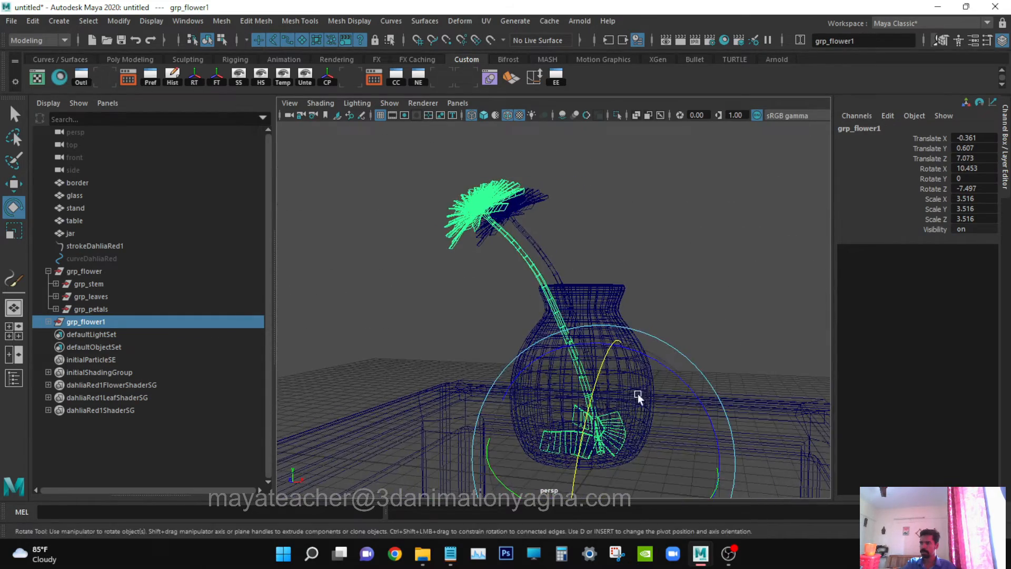
{"action": "key", "text": "r"}
{"action": "left_click_drag", "start_coordinate": [598, 454], "coordinate": [539, 447]}
{"action": "left_click_drag", "start_coordinate": [636, 417], "coordinate": [567, 405], "text": "alt"}
{"action": "key", "text": "e"}
{"action": "key", "text": "w"}
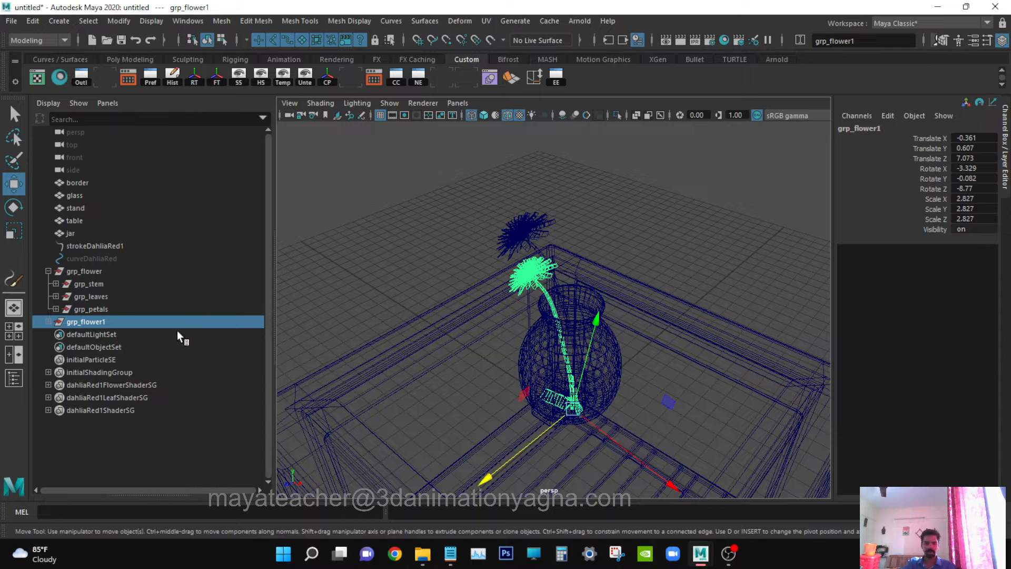
Duplicate grp_flower1, rotate the copy to about -19.231, -0.143, -19.313 and scale it uniformly to about 3.408.
{"action": "key", "text": "ctrl+d"}
{"action": "key", "text": "e"}
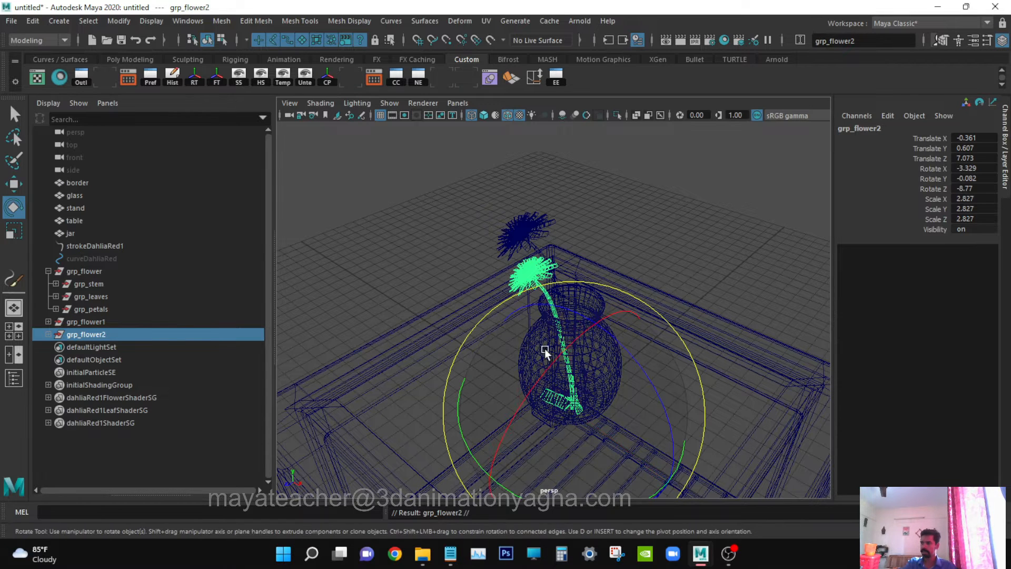
{"action": "left_click_drag", "start_coordinate": [545, 350], "coordinate": [583, 335]}
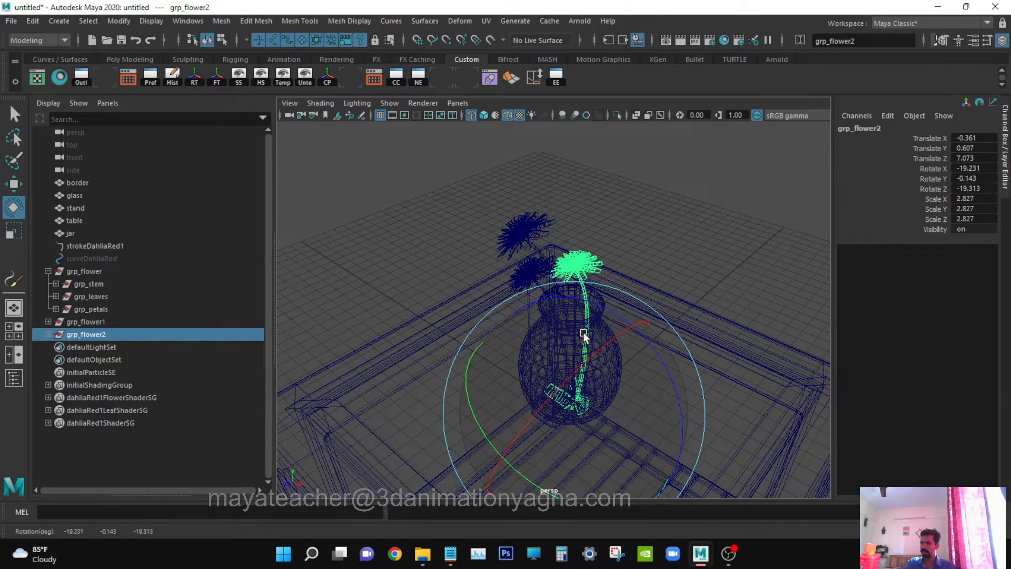
{"action": "key", "text": "r"}
{"action": "left_click_drag", "start_coordinate": [574, 409], "coordinate": [605, 413]}
{"action": "left_click_drag", "start_coordinate": [614, 345], "coordinate": [617, 358], "text": "alt"}
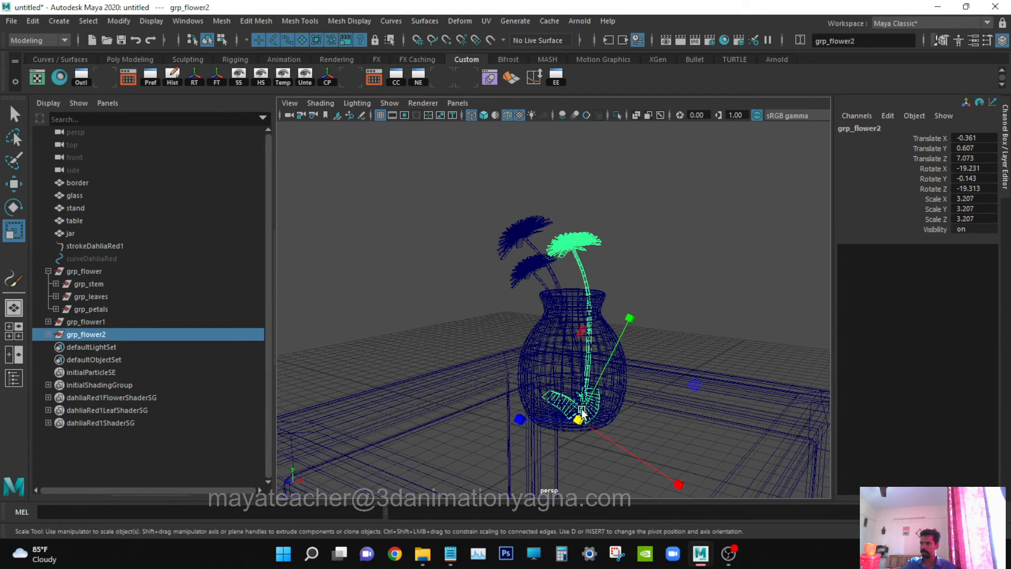
{"action": "left_click_drag", "start_coordinate": [576, 414], "coordinate": [547, 431]}
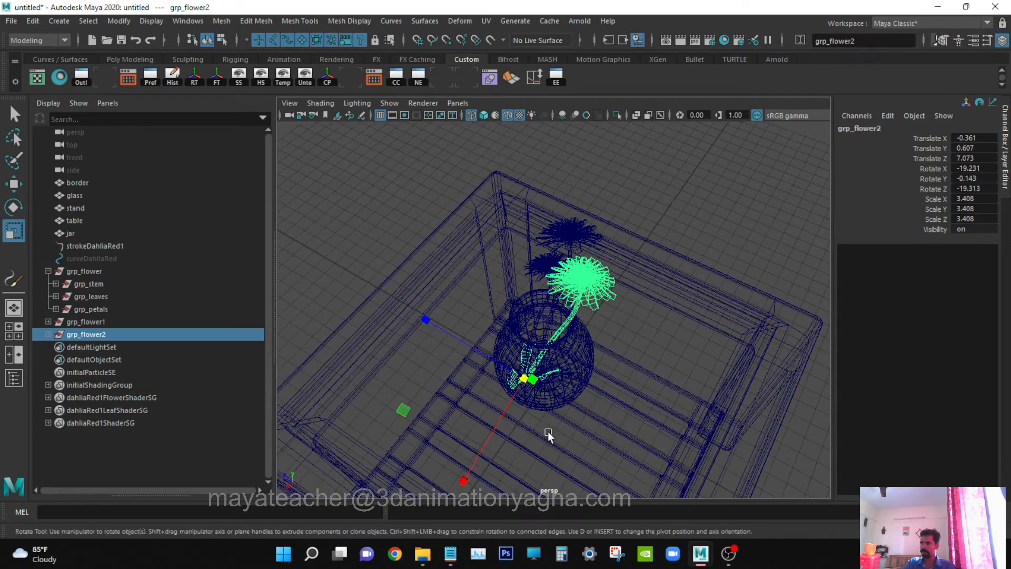
In shaded display, rotate grp_flower2 to about -16.067, -2.746, -23.139 so it leans away from the other flowers, and deselect it.
{"action": "key", "text": "e"}
{"action": "key", "text": "5"}
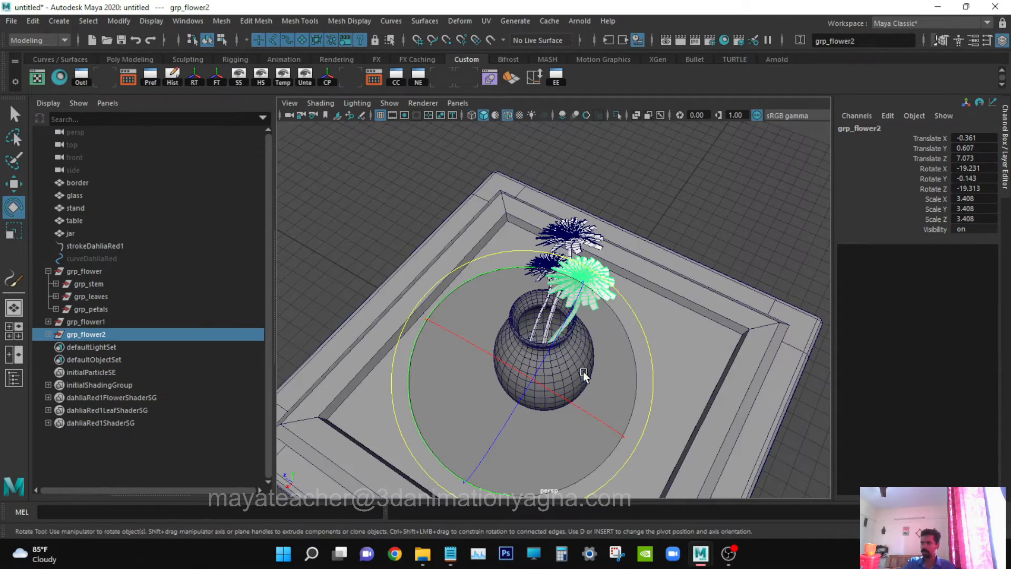
{"action": "left_click_drag", "start_coordinate": [583, 372], "coordinate": [548, 382], "text": "alt"}
{"action": "right_click_drag", "start_coordinate": [548, 381], "coordinate": [576, 377], "text": "alt"}
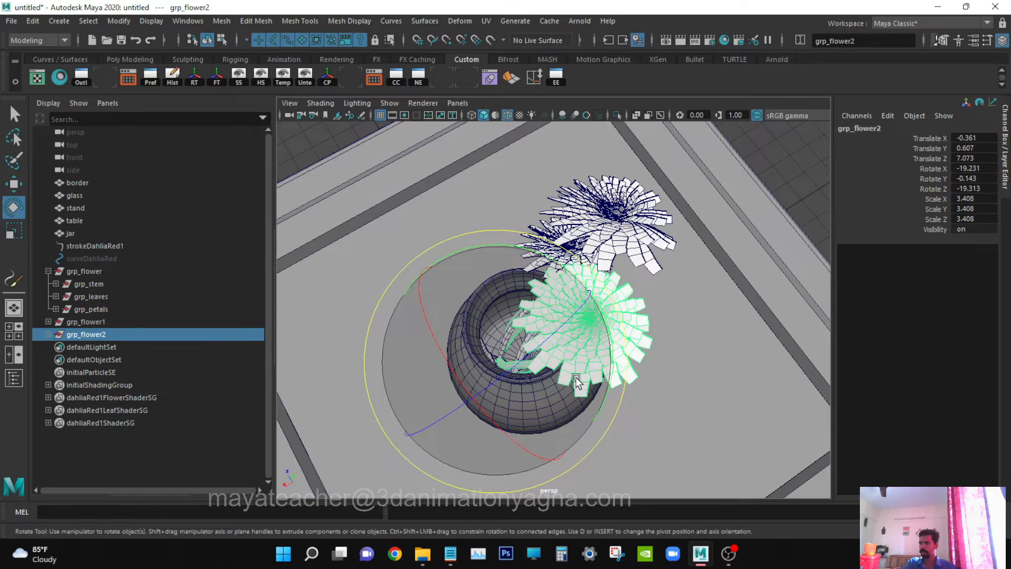
{"action": "left_click_drag", "start_coordinate": [575, 378], "coordinate": [469, 362]}
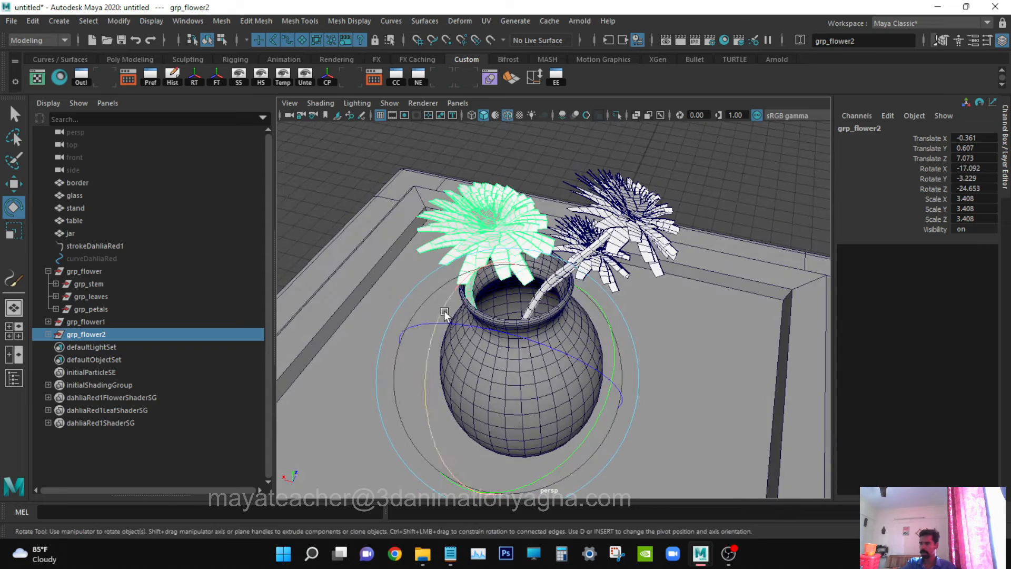
{"action": "left_click_drag", "start_coordinate": [472, 303], "coordinate": [493, 299]}
{"action": "key", "text": "q"}
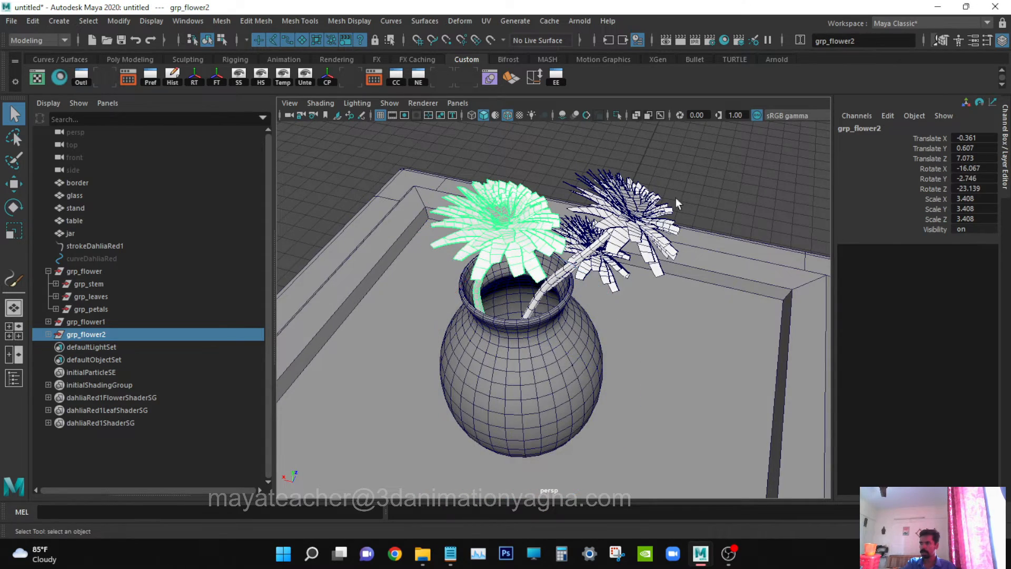
{"action": "left_click", "coordinate": [676, 195]}
Examine the three-flower arrangement in the vase and the whole table from several angles.
{"action": "left_click_drag", "start_coordinate": [669, 323], "coordinate": [666, 301], "text": "alt"}
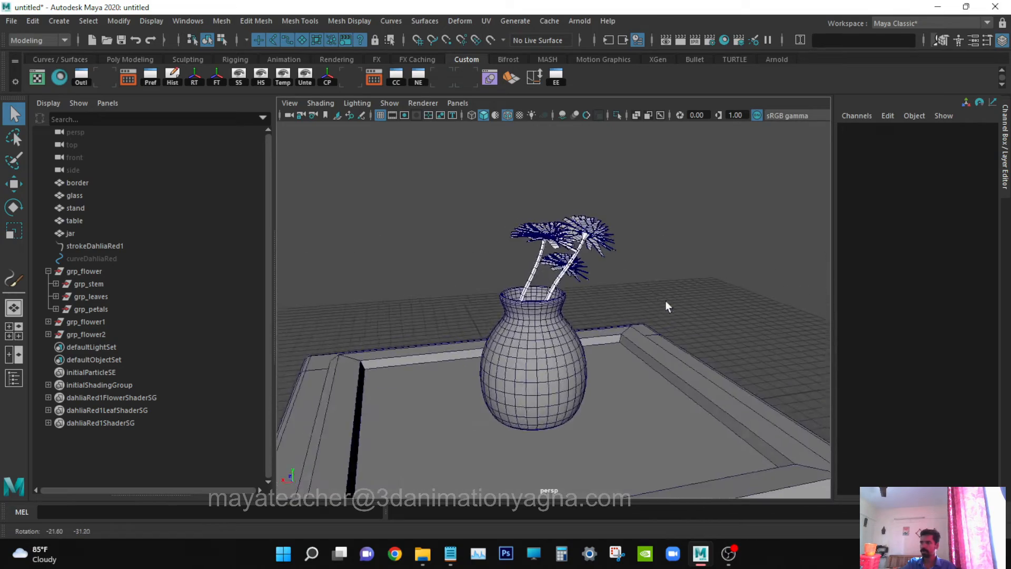
{"action": "scroll", "coordinate": [666, 301], "scroll_direction": "down", "scroll_amount": 5}
{"action": "left_click_drag", "start_coordinate": [595, 346], "coordinate": [674, 397], "text": "alt"}
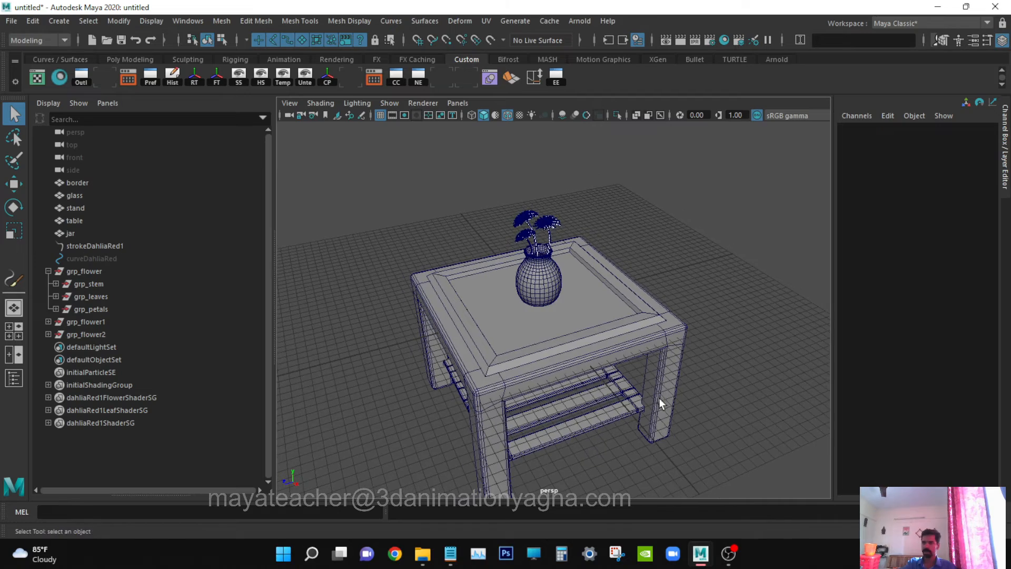
{"action": "middle_click_drag", "start_coordinate": [659, 397], "coordinate": [654, 338], "text": "alt"}
{"action": "left_click_drag", "start_coordinate": [605, 383], "coordinate": [636, 384], "text": "alt"}
{"action": "scroll", "coordinate": [636, 384], "scroll_direction": "up", "scroll_amount": 3}
{"action": "right_click_drag", "start_coordinate": [636, 384], "coordinate": [556, 393], "text": "alt"}
{"action": "left_click_drag", "start_coordinate": [556, 393], "coordinate": [570, 388], "text": "alt"}
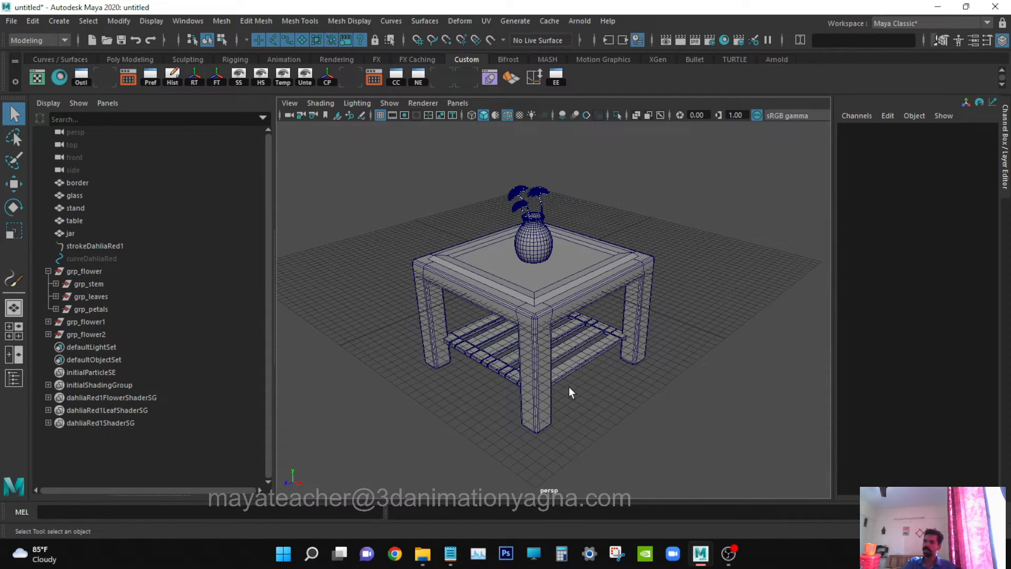
{"action": "left_click_drag", "start_coordinate": [576, 393], "coordinate": [595, 412], "text": "alt"}
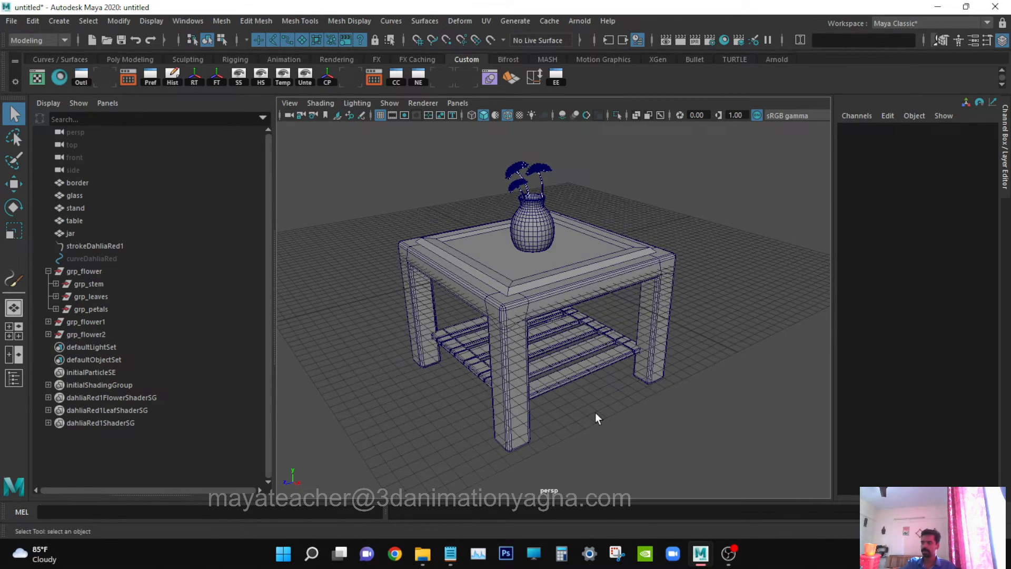
Switch to wireframe display and save the scene as ex013.mb in the project's scenes folder, replacing the existing file.
{"action": "key", "text": "4"}
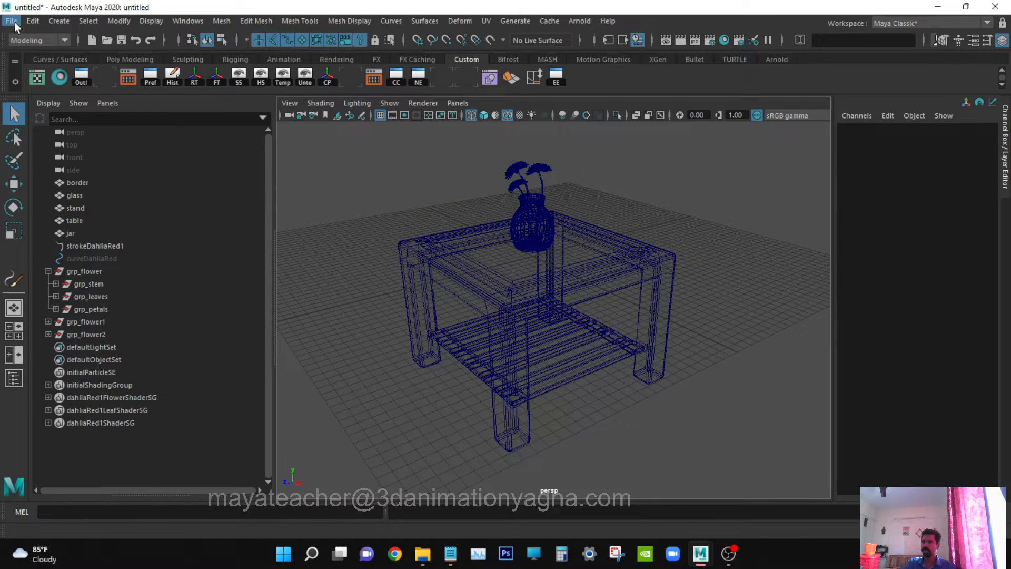
{"action": "left_click", "coordinate": [14, 22]}
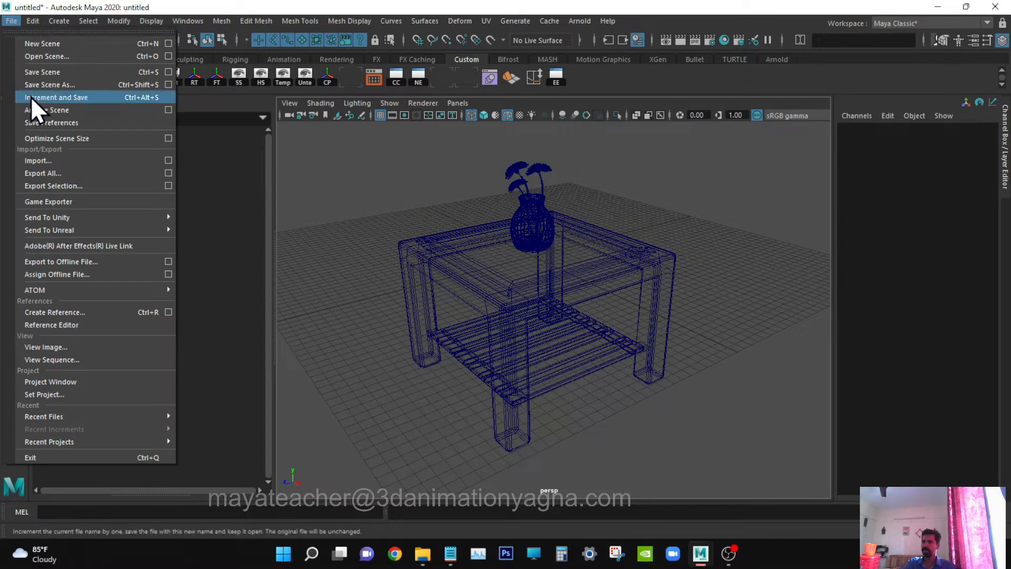
{"action": "left_click", "coordinate": [71, 72]}
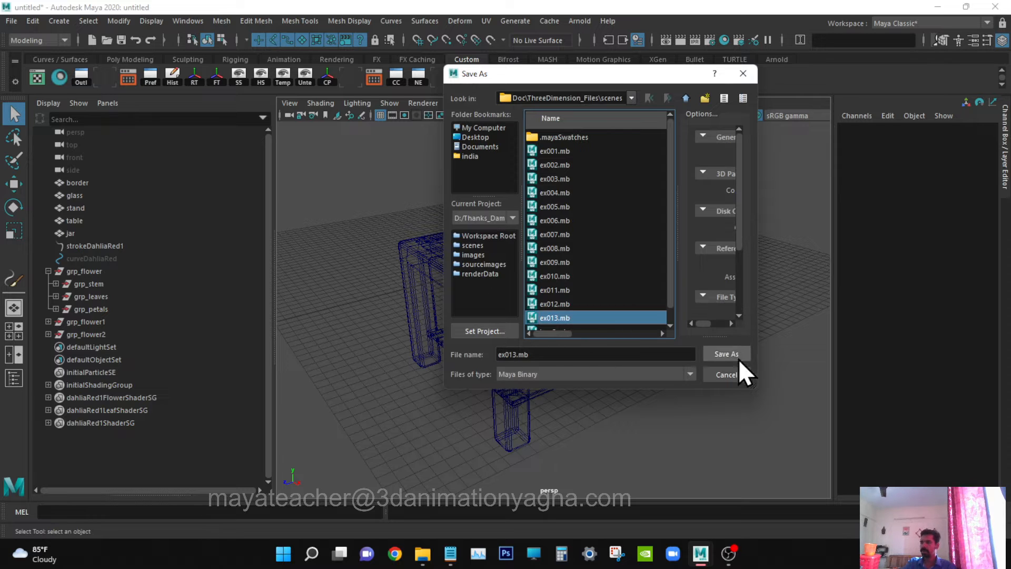
{"action": "left_click", "coordinate": [728, 355]}
{"action": "left_click", "coordinate": [580, 252]}
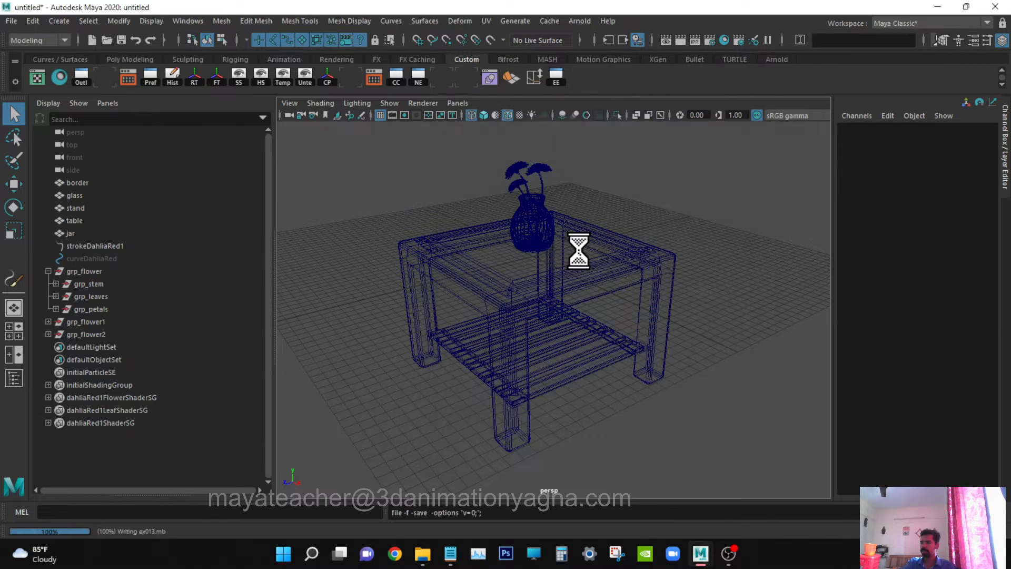
Delete the leftover Paint Effects stroke strokeDahliaRed1 together with its curve curveDahliaRed.
{"action": "left_click_drag", "start_coordinate": [576, 337], "coordinate": [569, 352], "text": "alt"}
{"action": "right_click_drag", "start_coordinate": [569, 352], "coordinate": [582, 353], "text": "alt"}
{"action": "left_click_drag", "start_coordinate": [583, 353], "coordinate": [616, 347], "text": "alt"}
{"action": "left_click_drag", "start_coordinate": [106, 246], "coordinate": [112, 257]}
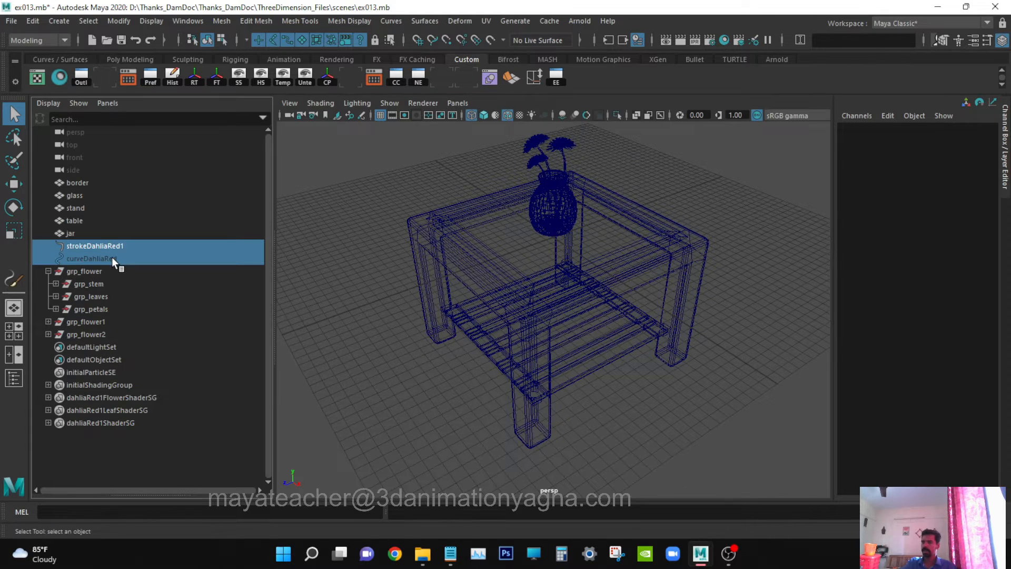
{"action": "left_click_drag", "start_coordinate": [567, 343], "coordinate": [580, 342], "text": "alt"}
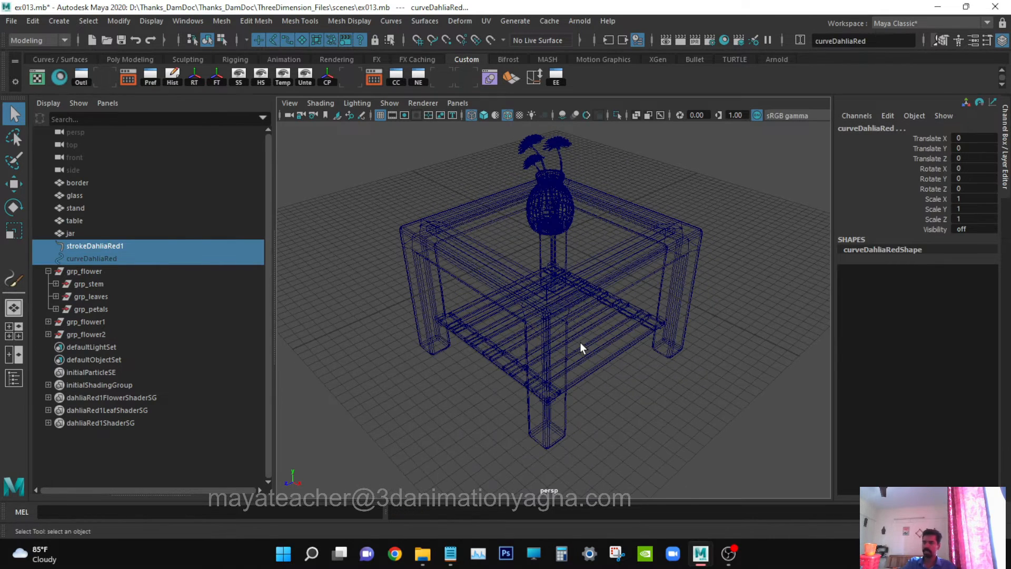
{"action": "key", "text": "Delete"}
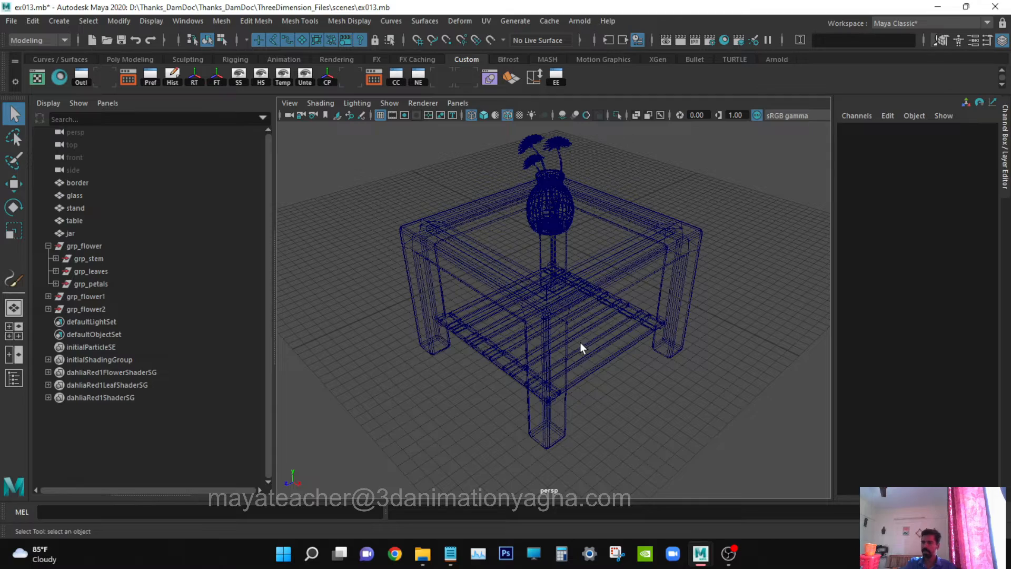
{"action": "left_click_drag", "start_coordinate": [580, 342], "coordinate": [555, 355], "text": "alt"}
{"action": "right_click_drag", "start_coordinate": [555, 354], "coordinate": [612, 352], "text": "alt"}
{"action": "middle_click_drag", "start_coordinate": [612, 350], "coordinate": [618, 365], "text": "alt"}
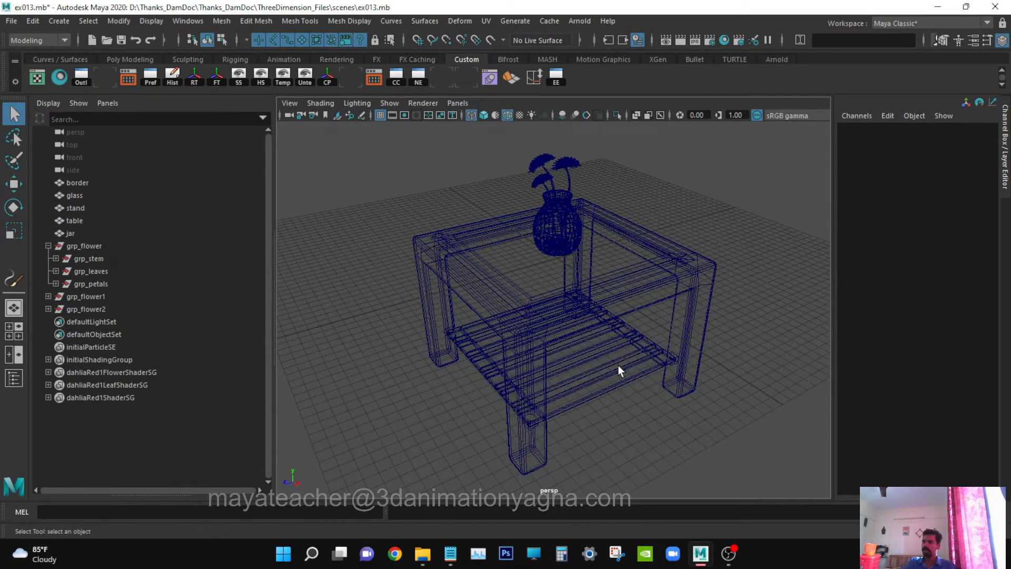
{"action": "left_click_drag", "start_coordinate": [618, 364], "coordinate": [613, 362], "text": "alt"}
{"action": "right_click_drag", "start_coordinate": [613, 362], "coordinate": [575, 364], "text": "alt"}
{"action": "left_click_drag", "start_coordinate": [573, 365], "coordinate": [618, 396], "text": "alt"}
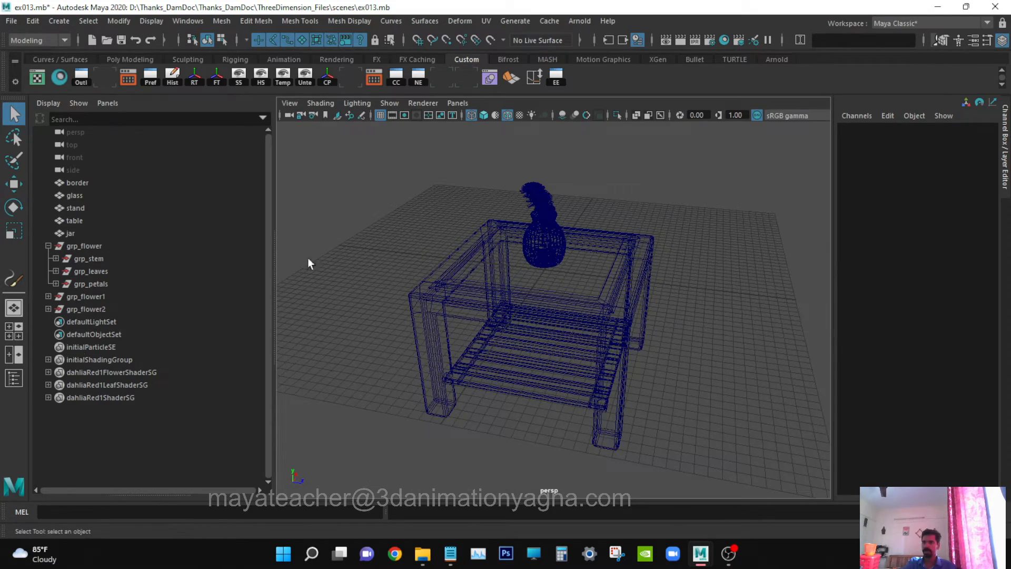
Add an Arnold area light to the scene and scale it uniformly to about 21.039.
{"action": "mouse_move", "coordinate": [451, 361]}
{"action": "left_mouse_down", "text": "alt"}
{"action": "mouse_move", "coordinate": [438, 349]}
{"action": "mouse_move", "coordinate": [476, 349]}
{"action": "mouse_move", "coordinate": [442, 355]}
{"action": "left_mouse_up", "text": "alt"}
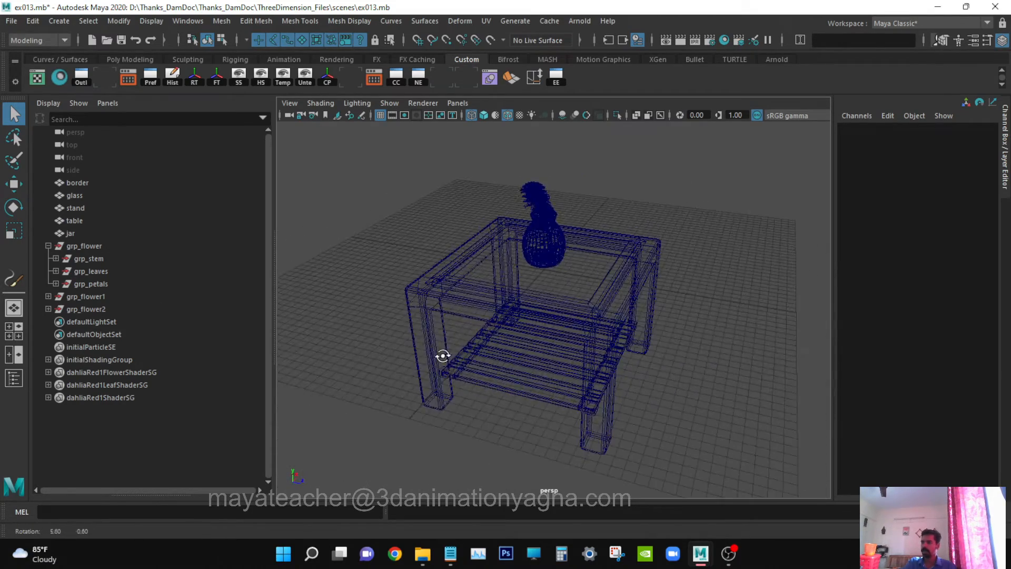
{"action": "right_click_drag", "start_coordinate": [442, 354], "coordinate": [548, 351], "text": "alt"}
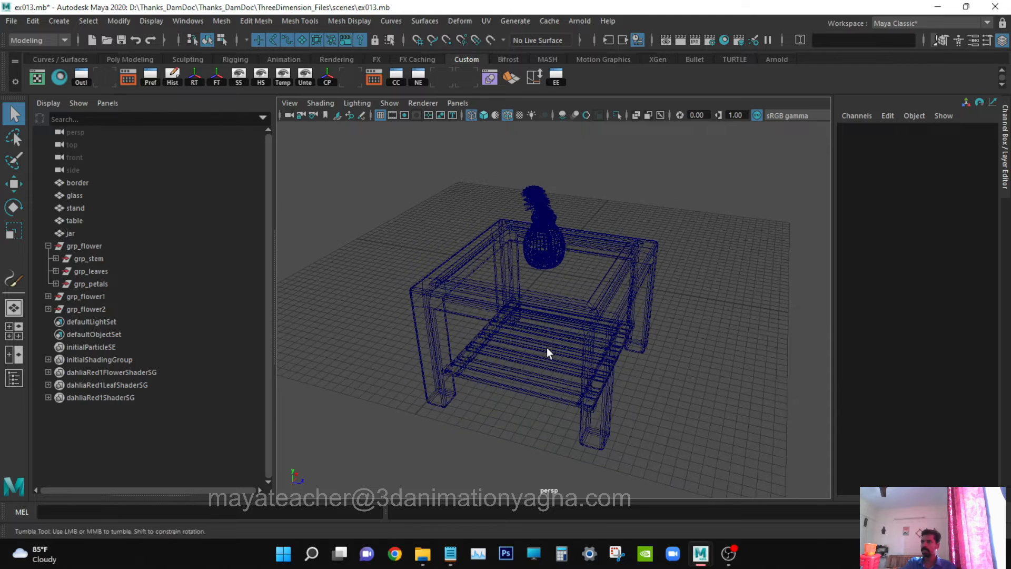
{"action": "left_click", "coordinate": [582, 22]}
{"action": "mouse_move", "coordinate": [604, 86]}
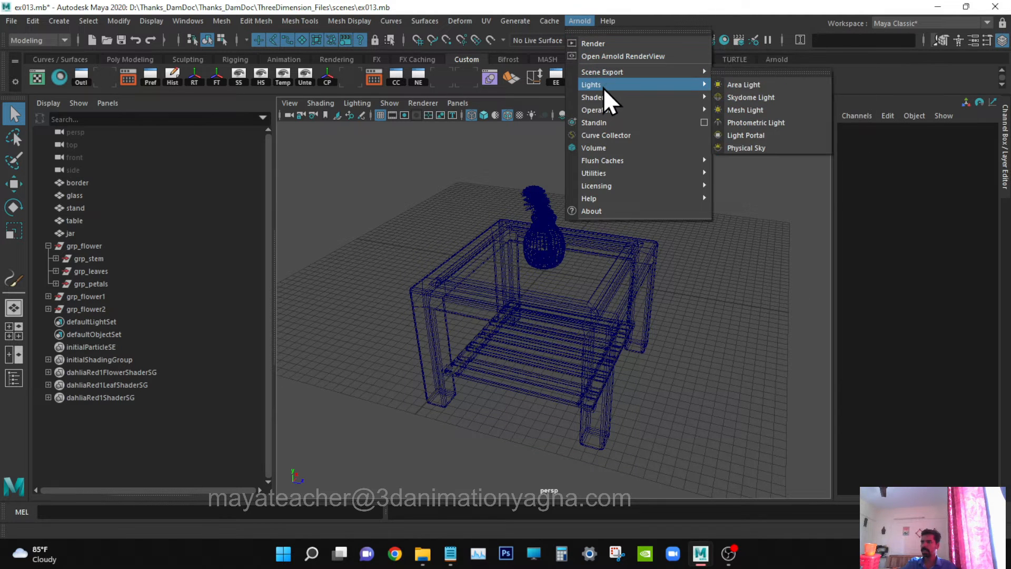
{"action": "left_click", "coordinate": [789, 87]}
{"action": "key", "text": "r"}
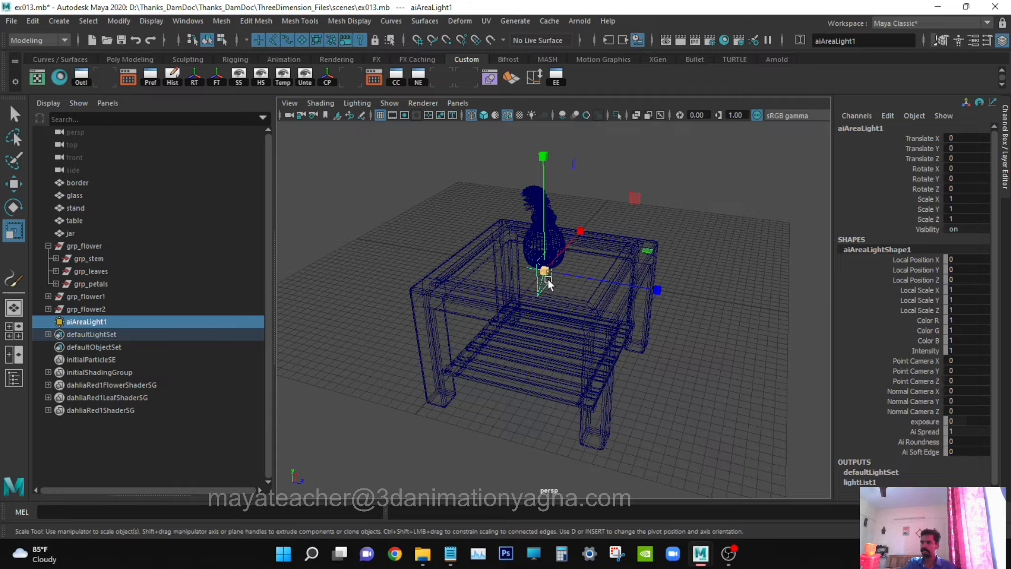
{"action": "left_click_drag", "start_coordinate": [547, 279], "coordinate": [797, 264]}
{"action": "right_click_drag", "start_coordinate": [796, 264], "coordinate": [637, 291], "text": "alt"}
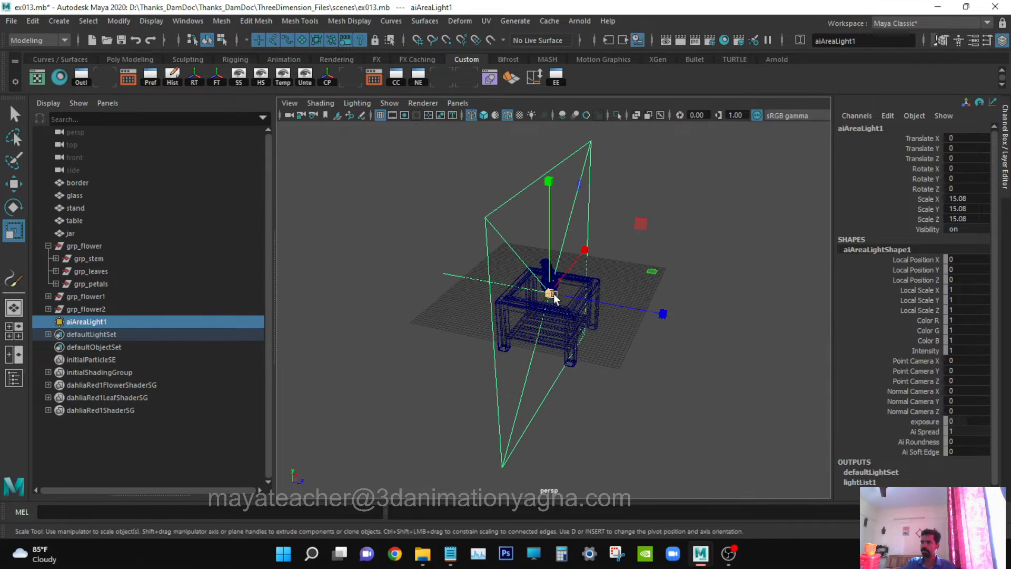
{"action": "left_click_drag", "start_coordinate": [553, 298], "coordinate": [636, 279]}
Set the area light's X rotation to -90 so it points straight down at the table.
{"action": "key", "text": "e"}
{"action": "left_click_drag", "start_coordinate": [611, 206], "coordinate": [489, 178]}
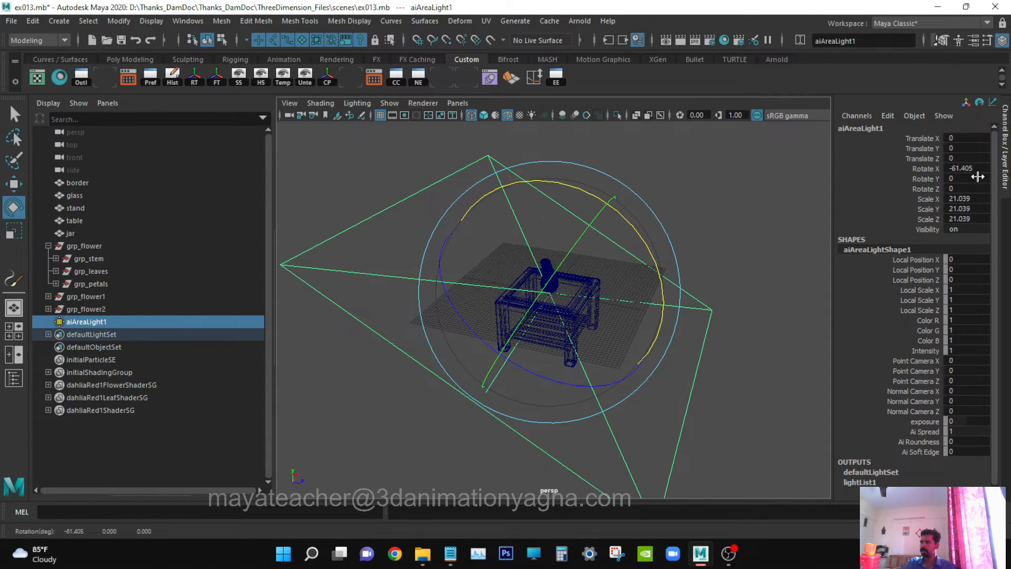
{"action": "double_click", "coordinate": [971, 169]}
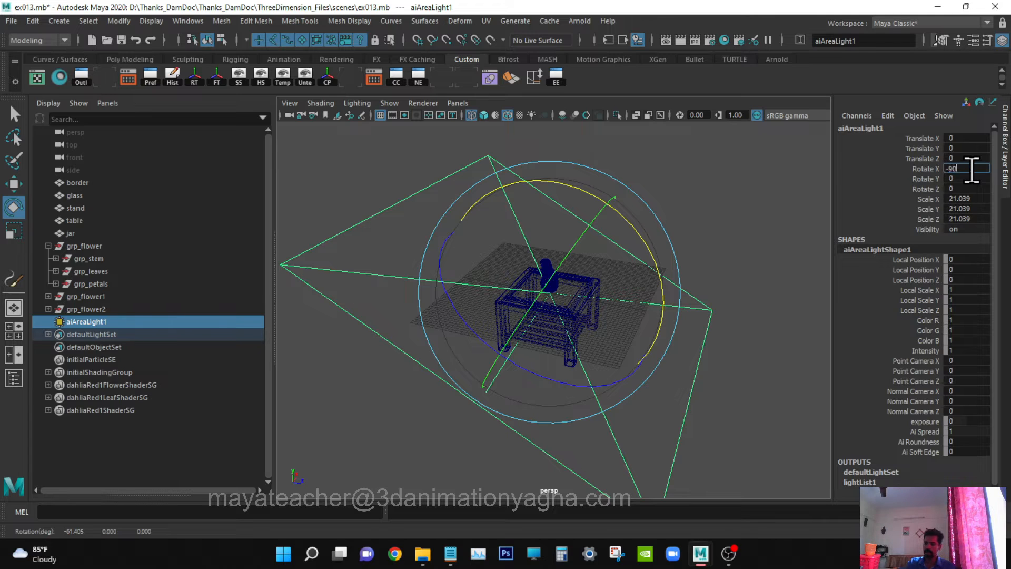
{"action": "key", "text": "Return"}
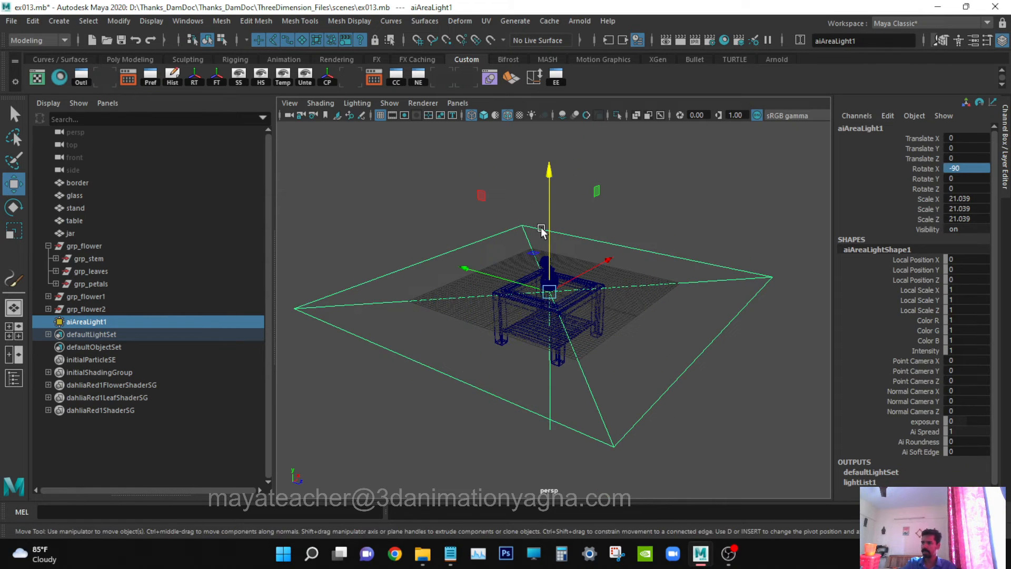
Raise the area light above the table to about 21.803 in Y and scale it uniformly to about 34.892.
{"action": "left_click_drag", "start_coordinate": [541, 230], "coordinate": [675, 180]}
{"action": "key", "text": "r"}
{"action": "scroll", "coordinate": [569, 191], "scroll_direction": "down", "scroll_amount": 3}
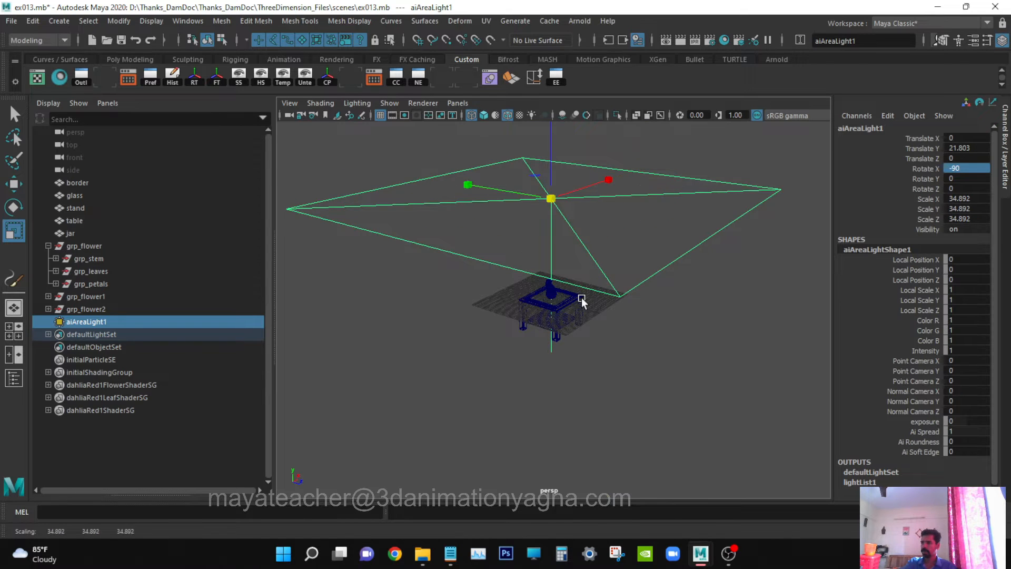
Test-render the table and flower vase from a raised perspective angle in Arnold RenderView, and close the render window.
{"action": "scroll", "coordinate": [581, 300], "scroll_direction": "up", "scroll_amount": 4}
{"action": "left_click_drag", "start_coordinate": [579, 299], "coordinate": [585, 323], "text": "alt"}
{"action": "scroll", "coordinate": [616, 280], "scroll_direction": "up", "scroll_amount": 5}
{"action": "scroll", "coordinate": [586, 325], "scroll_direction": "down", "scroll_amount": 2}
{"action": "scroll", "coordinate": [587, 321], "scroll_direction": "down", "scroll_amount": 4}
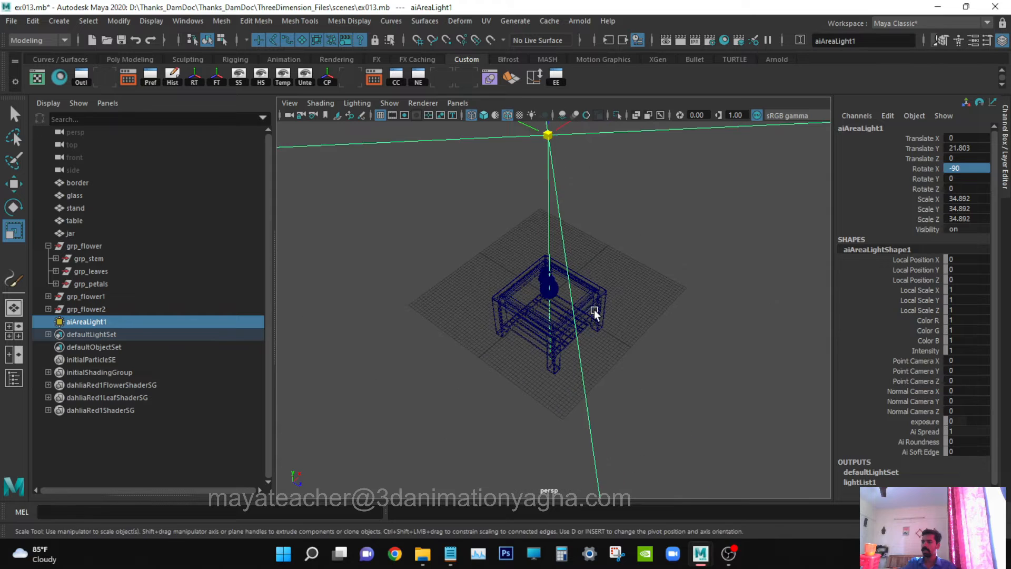
{"action": "scroll", "coordinate": [586, 323], "scroll_direction": "up", "scroll_amount": 3}
{"action": "left_click_drag", "start_coordinate": [586, 324], "coordinate": [616, 384], "text": "alt"}
{"action": "scroll", "coordinate": [645, 389], "scroll_direction": "up", "scroll_amount": 2}
{"action": "scroll", "coordinate": [645, 390], "scroll_direction": "up", "scroll_amount": 2}
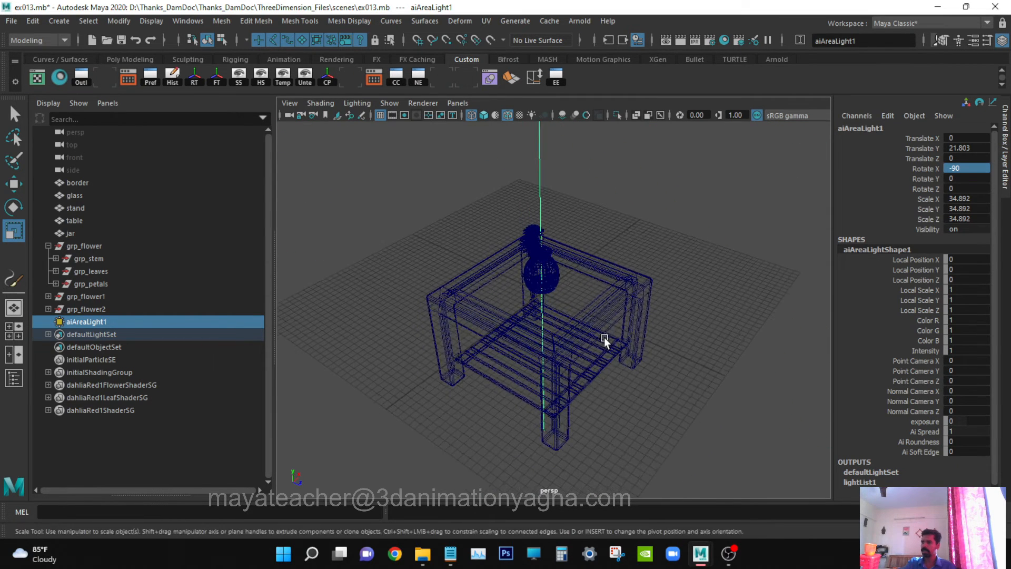
{"action": "left_click", "coordinate": [579, 21]}
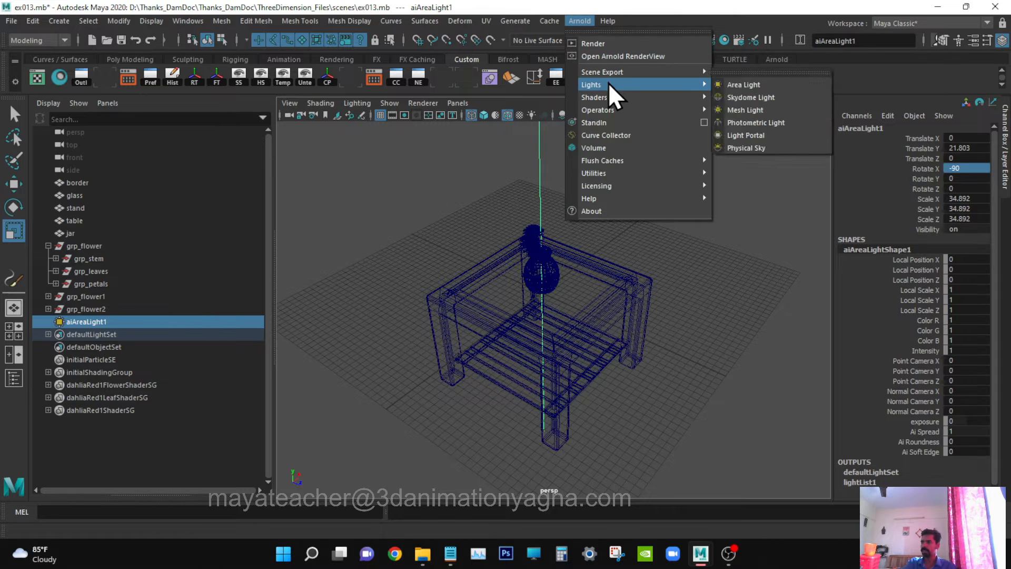
{"action": "left_click_drag", "start_coordinate": [606, 358], "coordinate": [648, 343], "text": "alt"}
{"action": "left_click", "coordinate": [580, 21]}
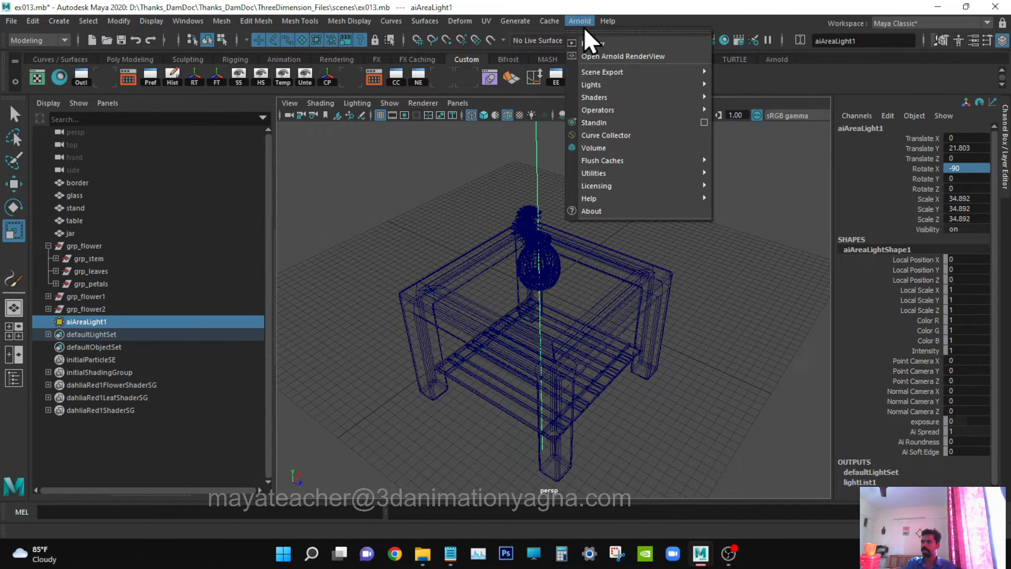
{"action": "left_click", "coordinate": [638, 69]}
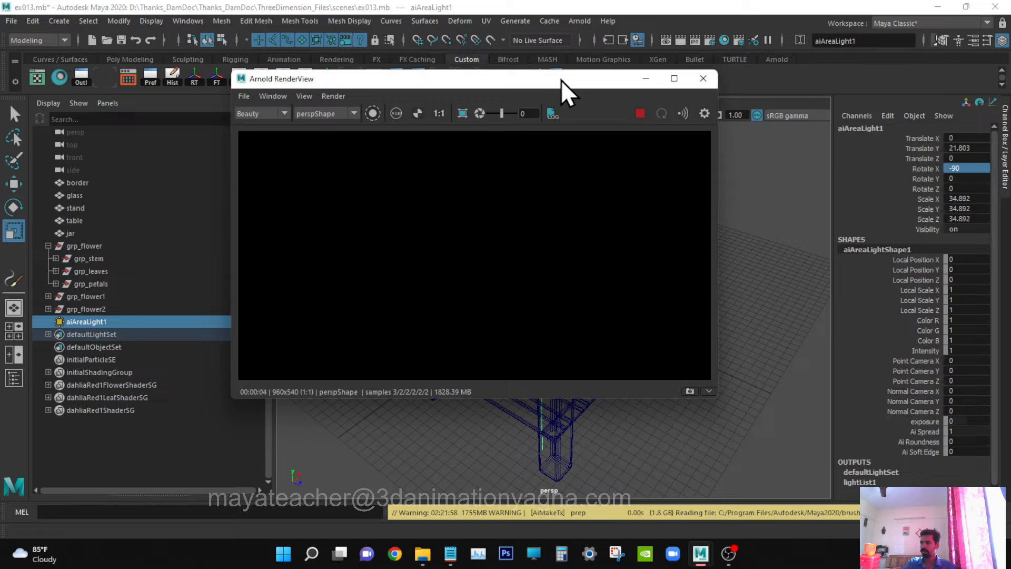
{"action": "left_click_drag", "start_coordinate": [560, 79], "coordinate": [533, 81]}
{"action": "left_click", "coordinate": [674, 80]}
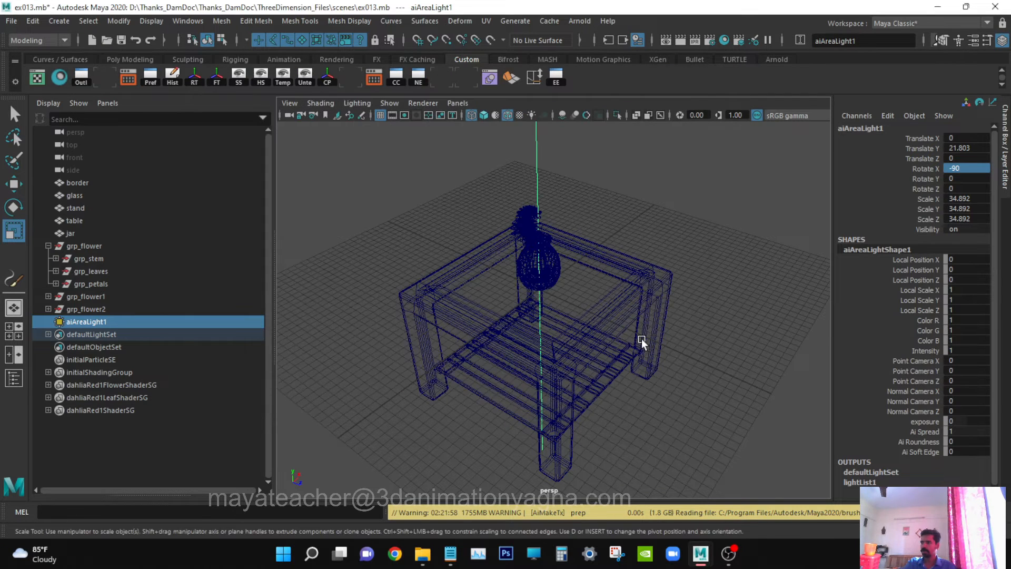
Show the area light's detailed attributes, rerun the Arnold render in an enlarged window to inspect the lit table, and close it.
{"action": "key", "text": "ctrl+a"}
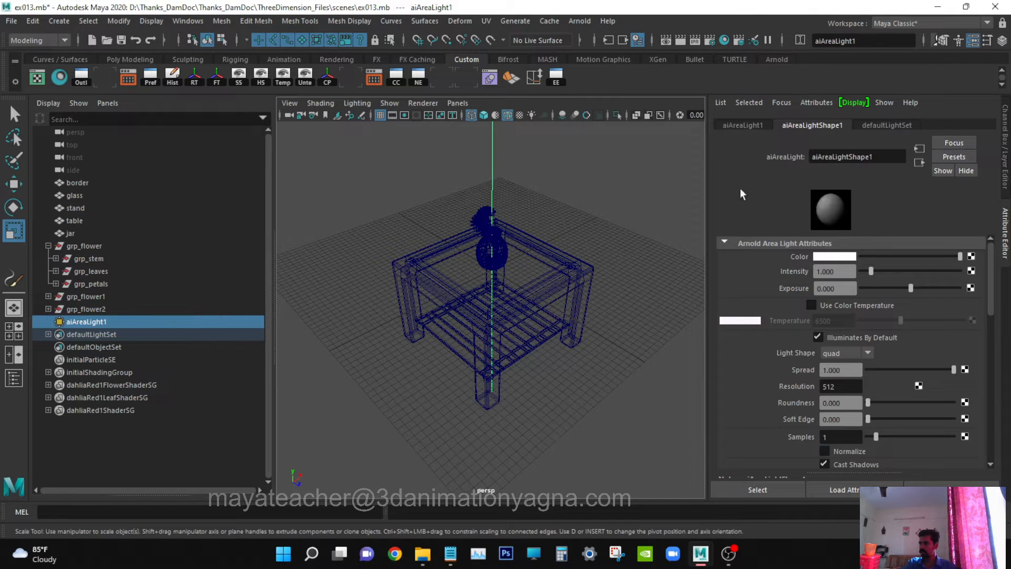
{"action": "left_click", "coordinate": [580, 21]}
{"action": "left_click", "coordinate": [627, 60]}
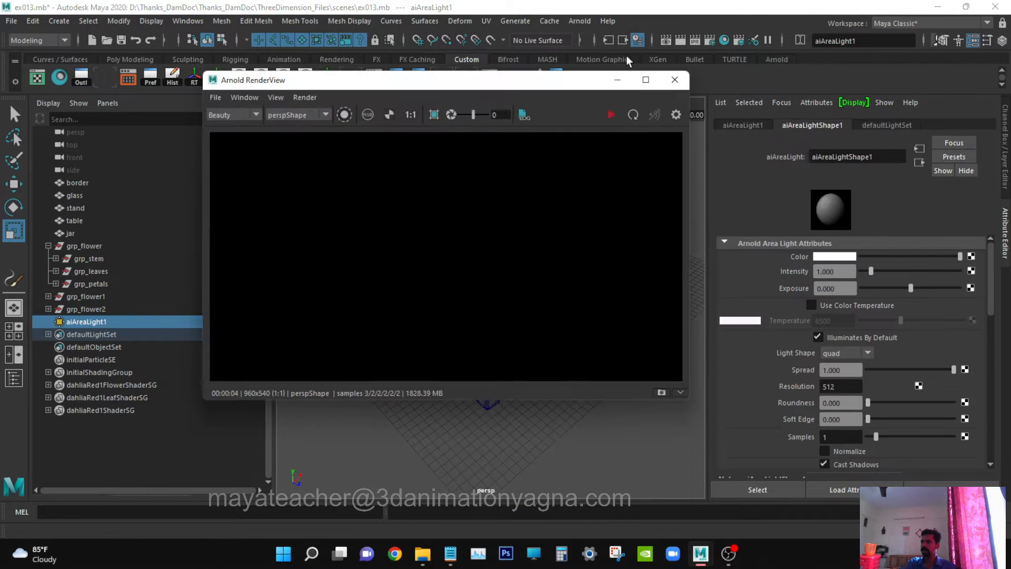
{"action": "left_click", "coordinate": [612, 115]}
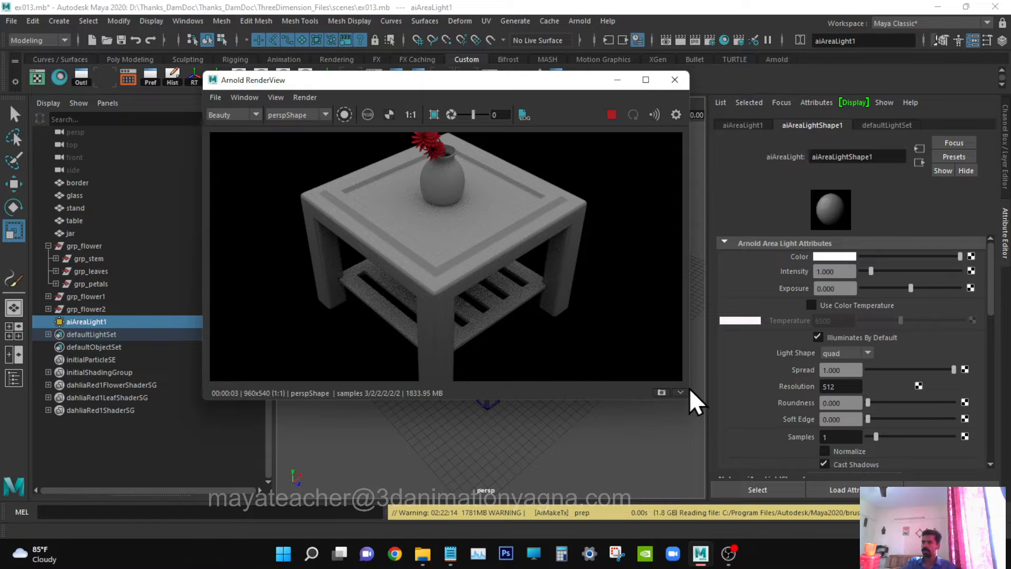
{"action": "left_click_drag", "start_coordinate": [687, 402], "coordinate": [862, 522]}
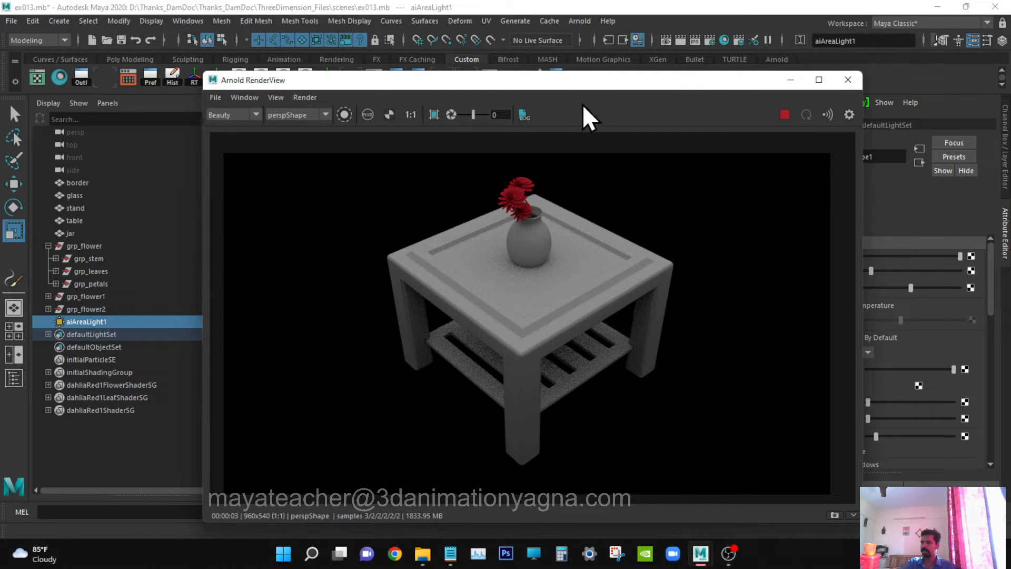
{"action": "left_click_drag", "start_coordinate": [587, 79], "coordinate": [603, 56]}
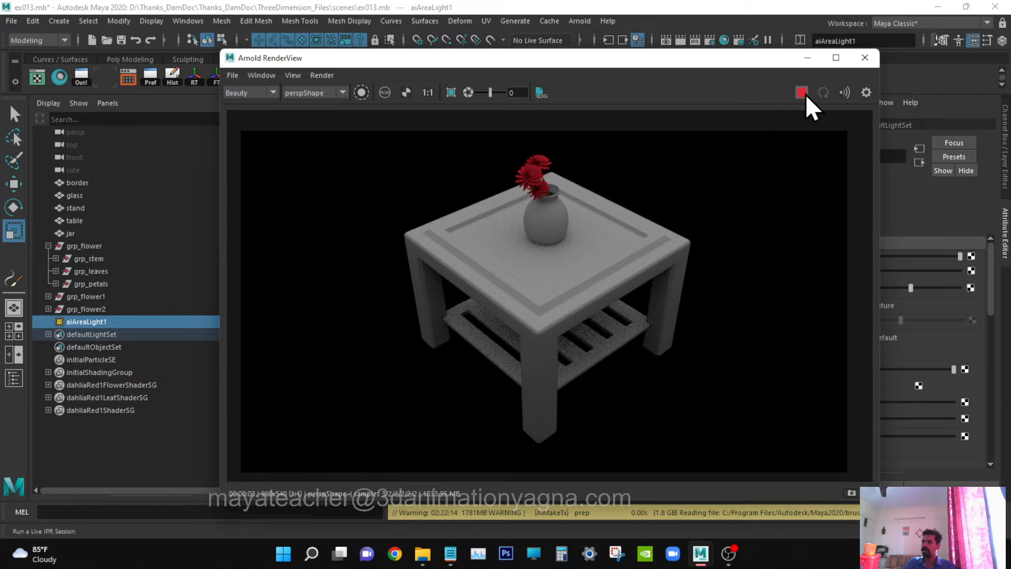
{"action": "left_click", "coordinate": [866, 59]}
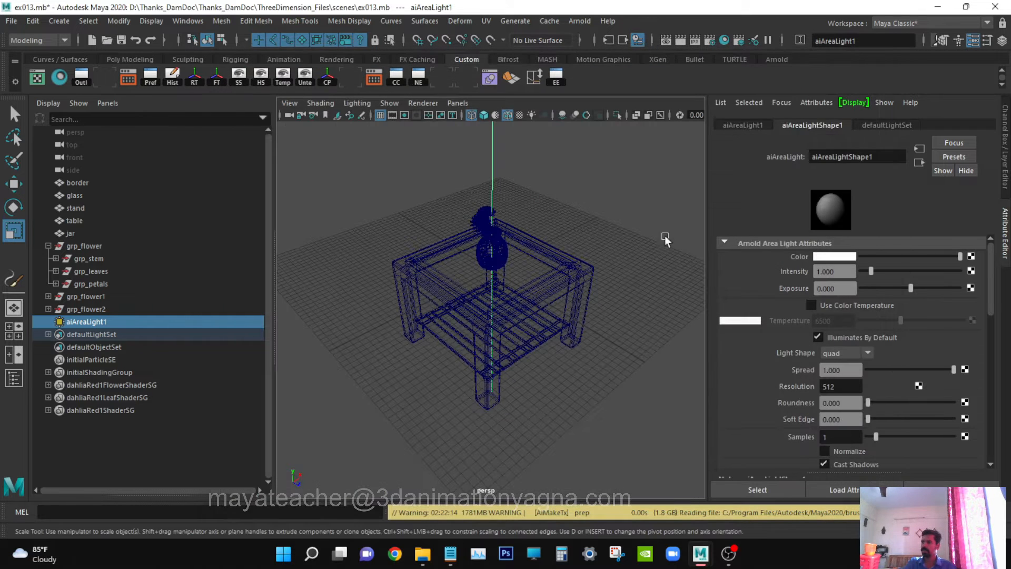
Return to the compact channel values, deselect the area light and select the table mesh.
{"action": "left_click", "coordinate": [973, 42]}
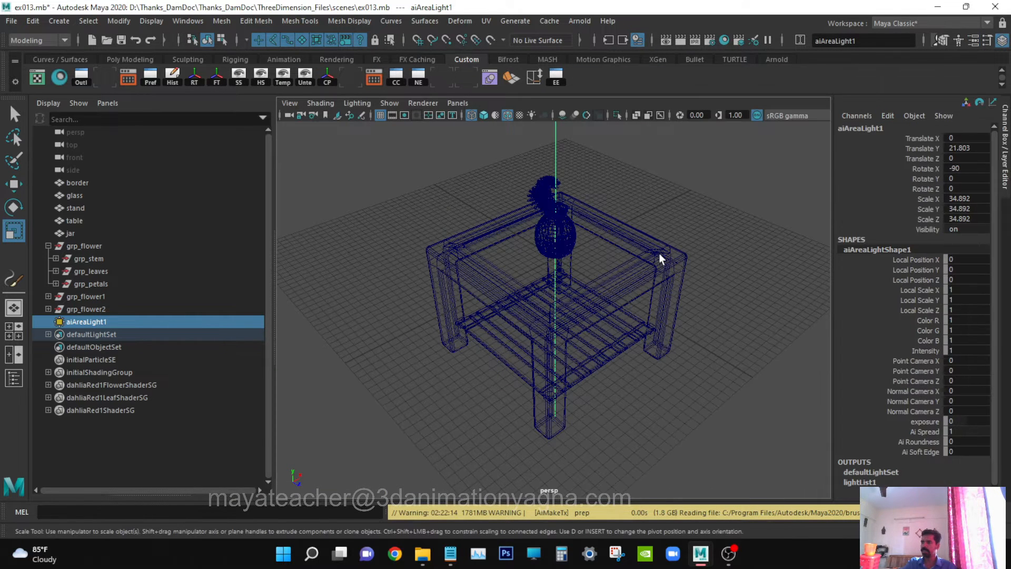
{"action": "left_click_drag", "start_coordinate": [661, 256], "coordinate": [693, 232], "text": "alt"}
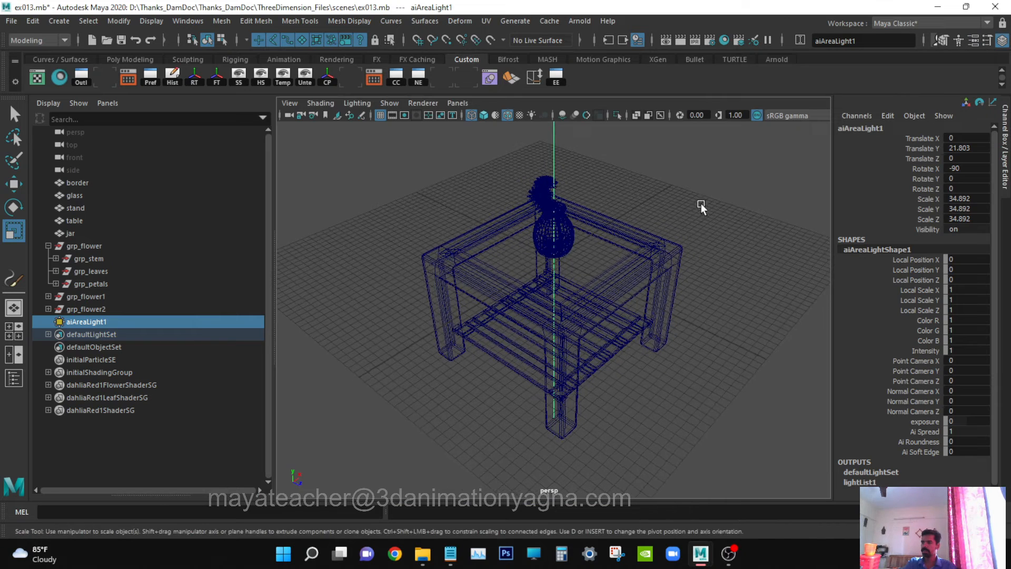
{"action": "left_click", "coordinate": [702, 199]}
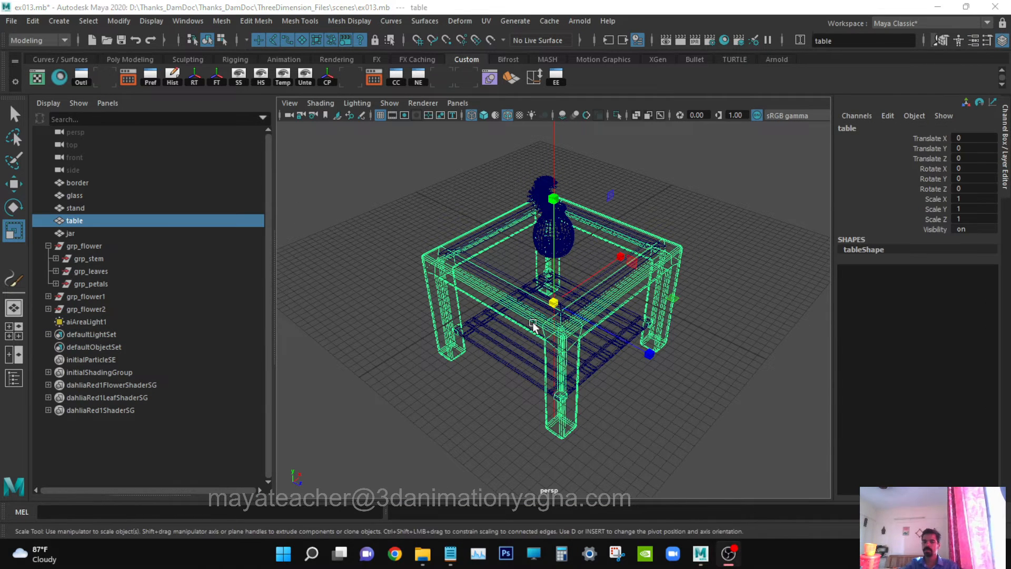
{"action": "left_click", "coordinate": [442, 181]}
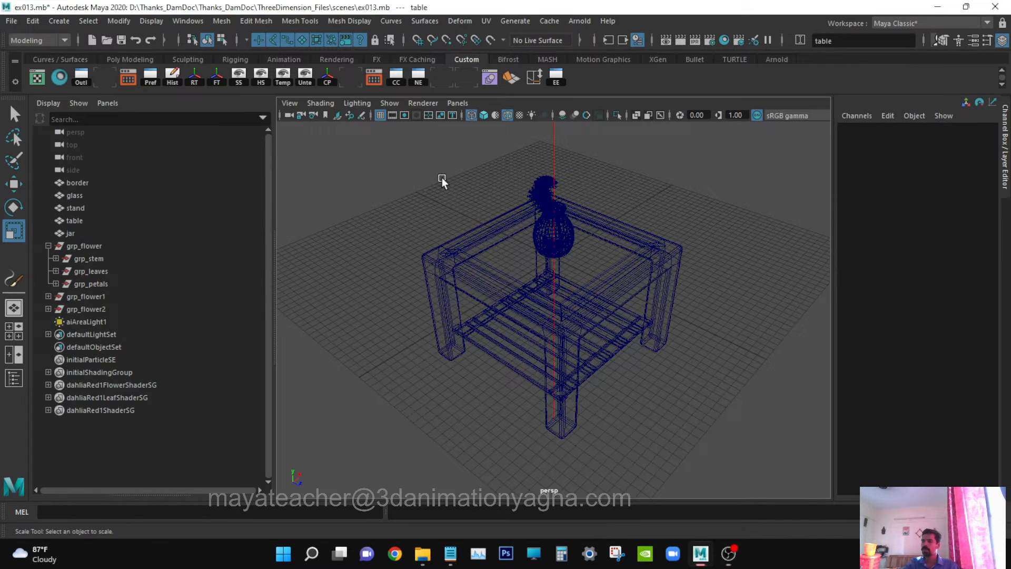
{"action": "left_click_drag", "start_coordinate": [556, 456], "coordinate": [537, 447], "text": "alt"}
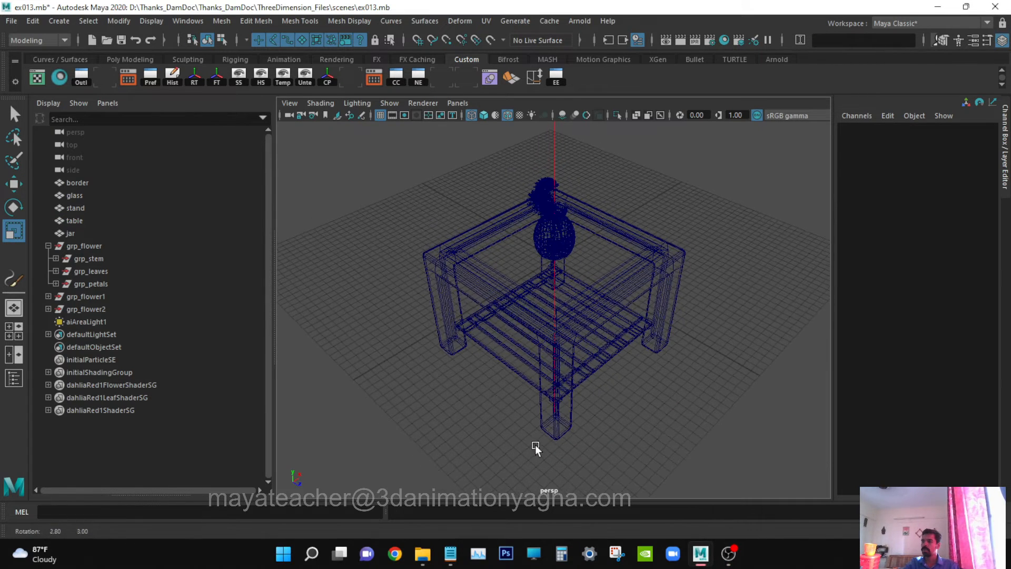
{"action": "key", "text": "q"}
{"action": "left_click", "coordinate": [431, 262]}
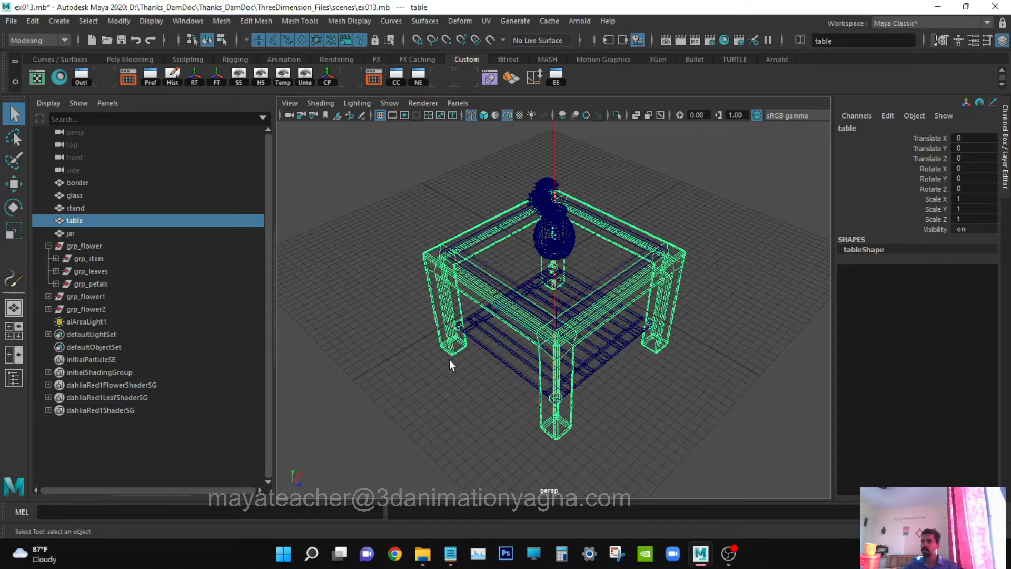
{"action": "left_click_drag", "start_coordinate": [451, 352], "coordinate": [501, 369], "text": "alt"}
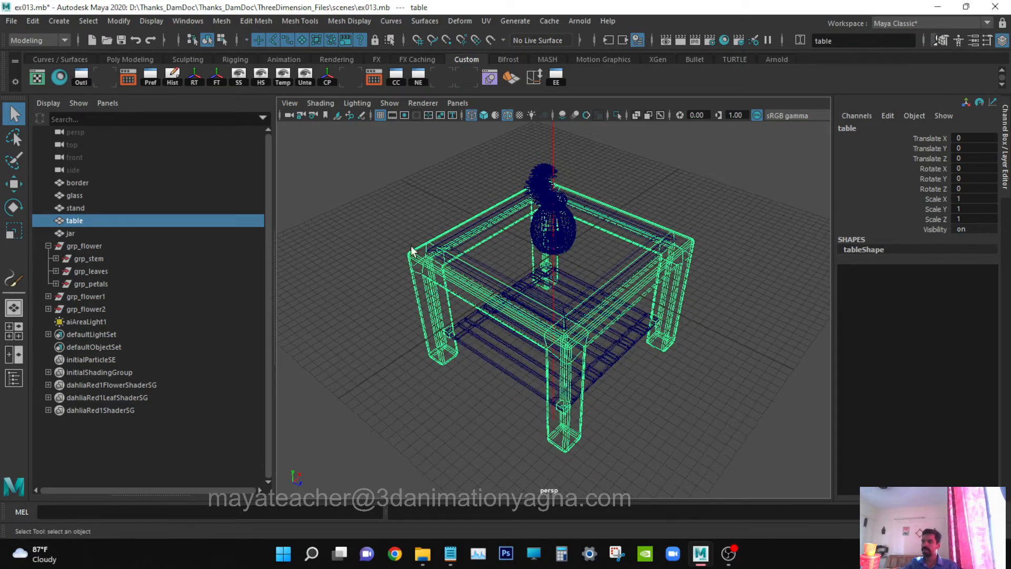
{"action": "left_click_drag", "start_coordinate": [423, 304], "coordinate": [428, 317], "text": "alt"}
{"action": "right_click_drag", "start_coordinate": [428, 317], "coordinate": [501, 328], "text": "alt"}
{"action": "left_click_drag", "start_coordinate": [501, 328], "coordinate": [503, 333], "text": "alt"}
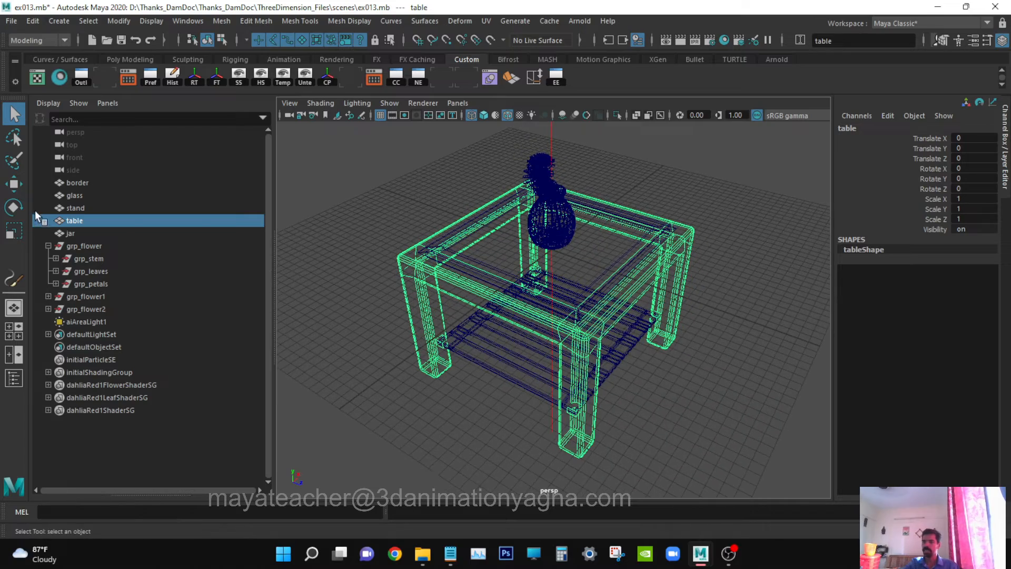
{"action": "left_click_drag", "start_coordinate": [463, 305], "coordinate": [585, 301], "text": "alt"}
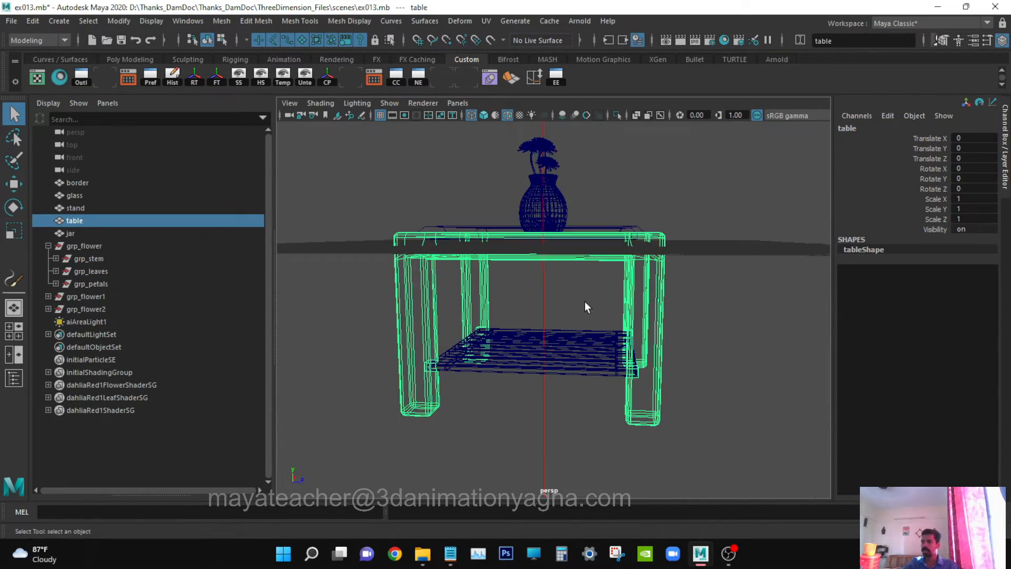
Hide the grid in the perspective view and frame the selected table in the front view.
{"action": "left_click", "coordinate": [388, 104]}
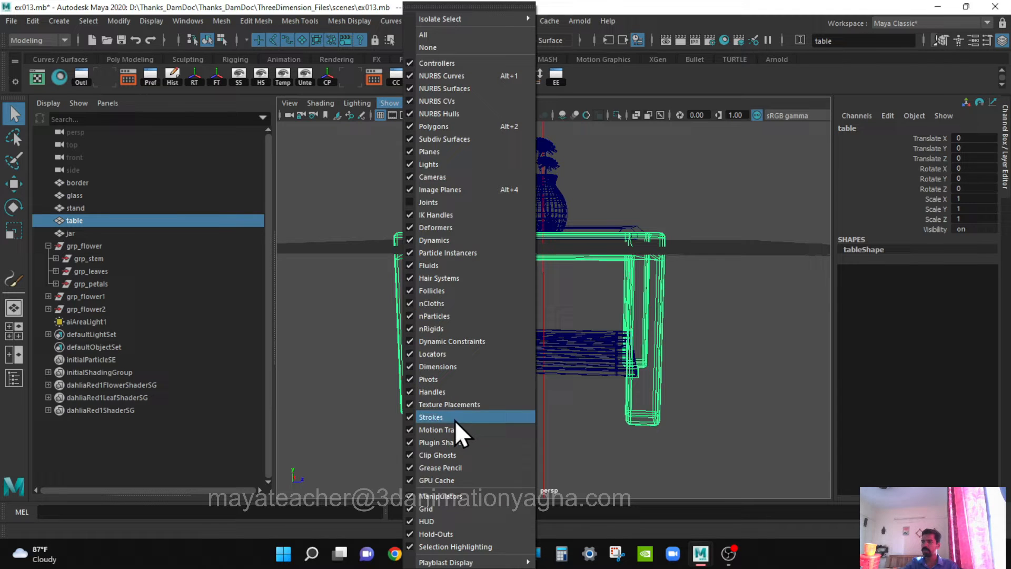
{"action": "left_click", "coordinate": [441, 506]}
{"action": "mouse_move", "coordinate": [639, 343]}
{"action": "left_mouse_down", "text": "alt"}
{"action": "mouse_move", "coordinate": [640, 334]}
{"action": "mouse_move", "coordinate": [647, 370]}
{"action": "mouse_move", "coordinate": [642, 363]}
{"action": "left_mouse_up", "text": "alt"}
{"action": "key", "text": "space"}
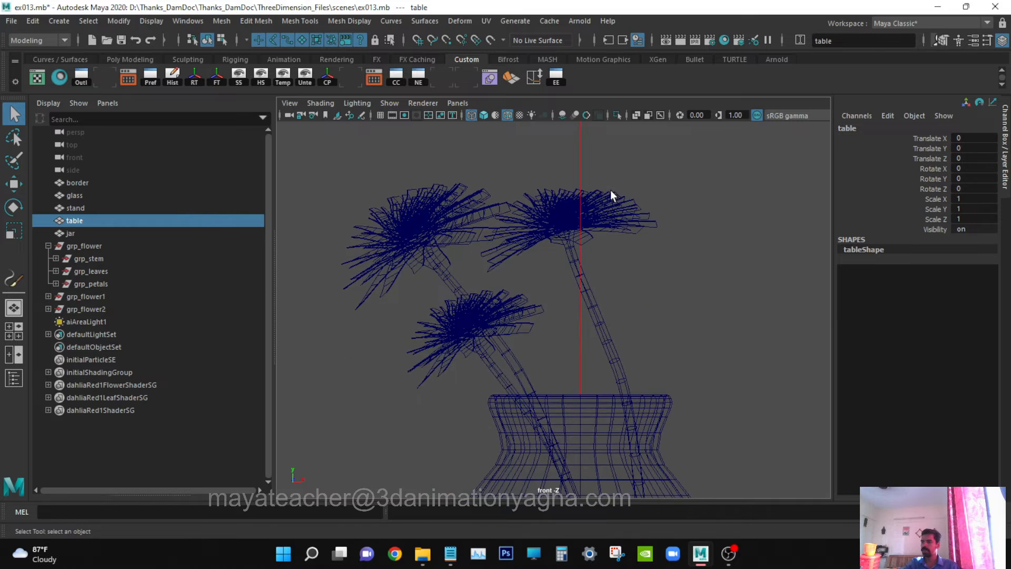
{"action": "key", "text": "f"}
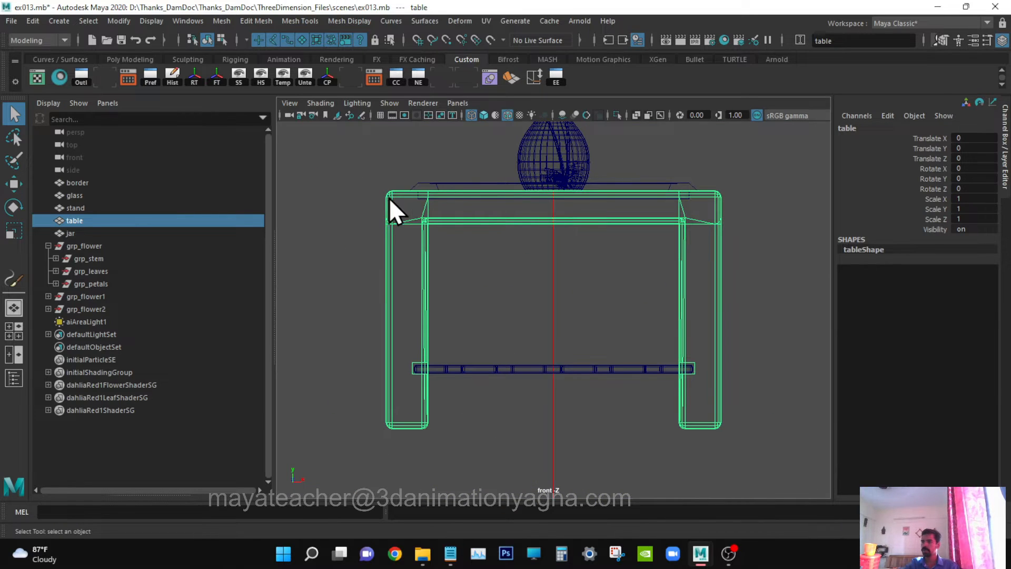
In face mode, select the faces of the table's upper frame, excluding the lower leg faces, and check the selection in perspective.
{"action": "right_click_drag", "start_coordinate": [389, 197], "coordinate": [388, 198]}
{"action": "left_click", "coordinate": [348, 159]}
{"action": "left_click_drag", "start_coordinate": [343, 161], "coordinate": [892, 201]}
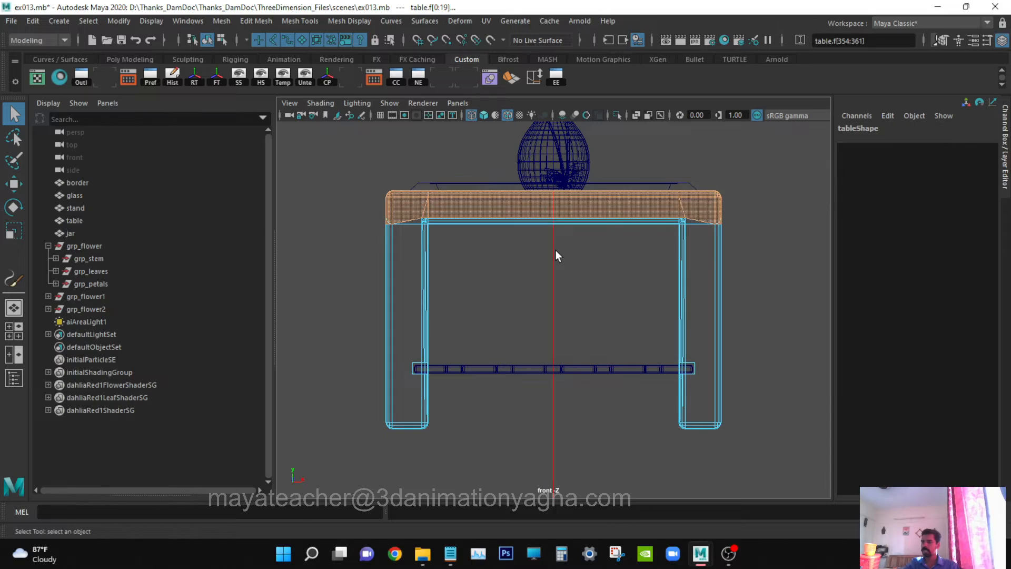
{"action": "left_click_drag", "start_coordinate": [369, 219], "coordinate": [427, 236], "text": "ctrl"}
{"action": "key", "text": "space"}
{"action": "left_click_drag", "start_coordinate": [569, 260], "coordinate": [571, 237]}
{"action": "left_click_drag", "start_coordinate": [572, 276], "coordinate": [584, 308], "text": "alt"}
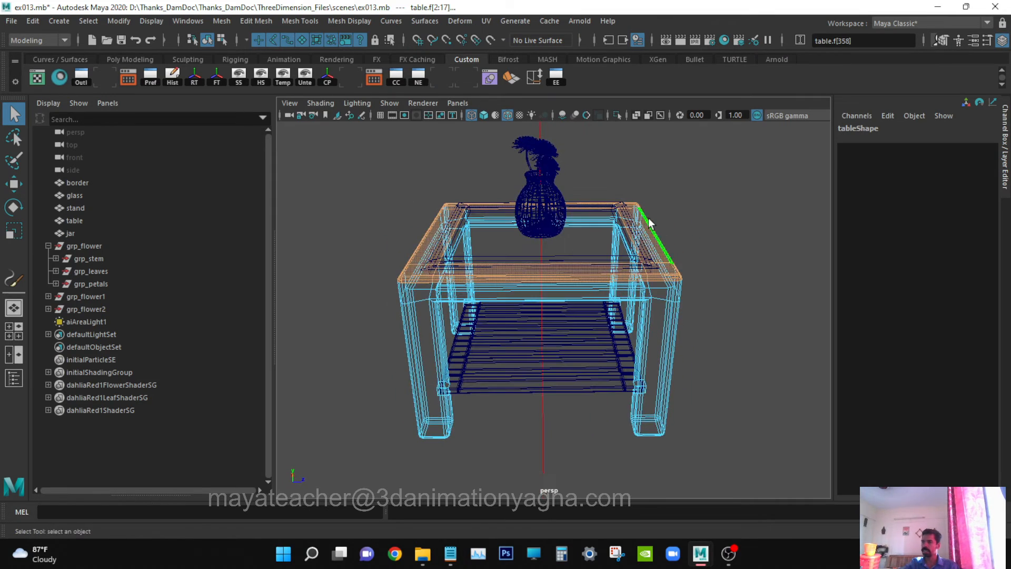
Add the bottom faces of the table legs to the upper frame selection, leaving out the leg sides, using the perspective and front views.
{"action": "left_click_drag", "start_coordinate": [522, 286], "coordinate": [536, 249], "text": "alt"}
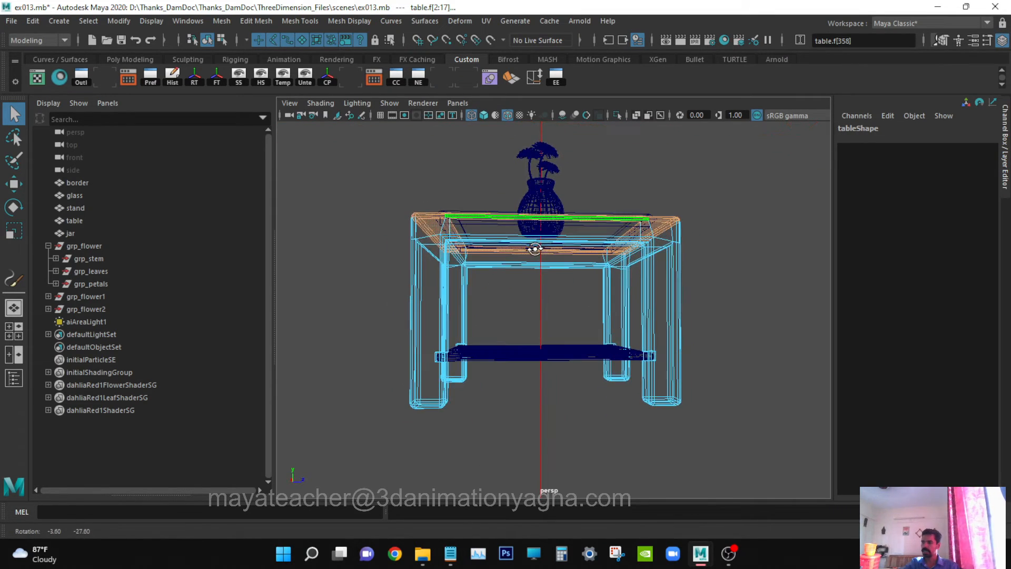
{"action": "left_click_drag", "start_coordinate": [398, 392], "coordinate": [458, 433], "text": "shift"}
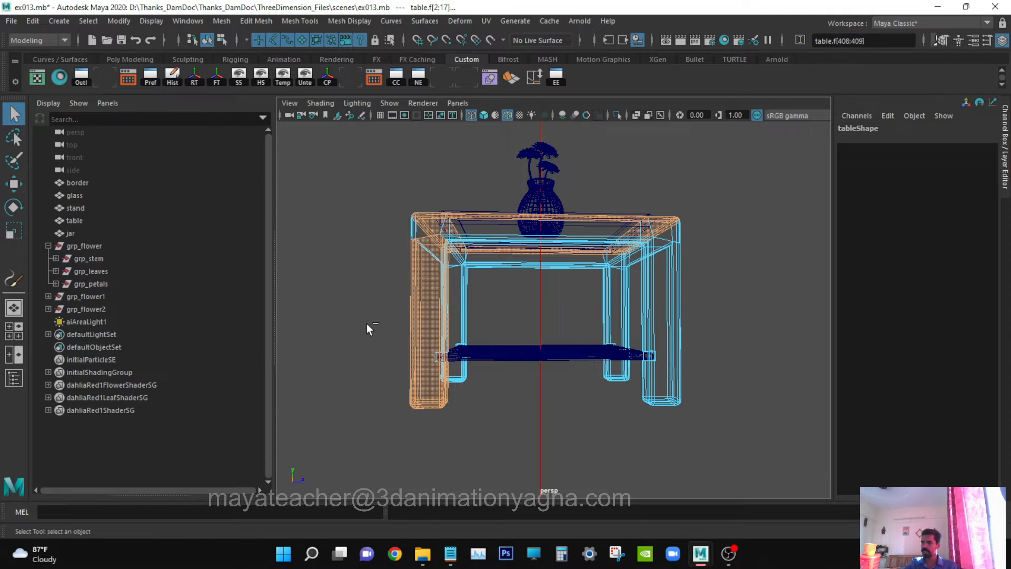
{"action": "left_click_drag", "start_coordinate": [367, 324], "coordinate": [526, 327], "text": "ctrl"}
{"action": "key", "text": "space"}
{"action": "left_click_drag", "start_coordinate": [634, 393], "coordinate": [633, 416]}
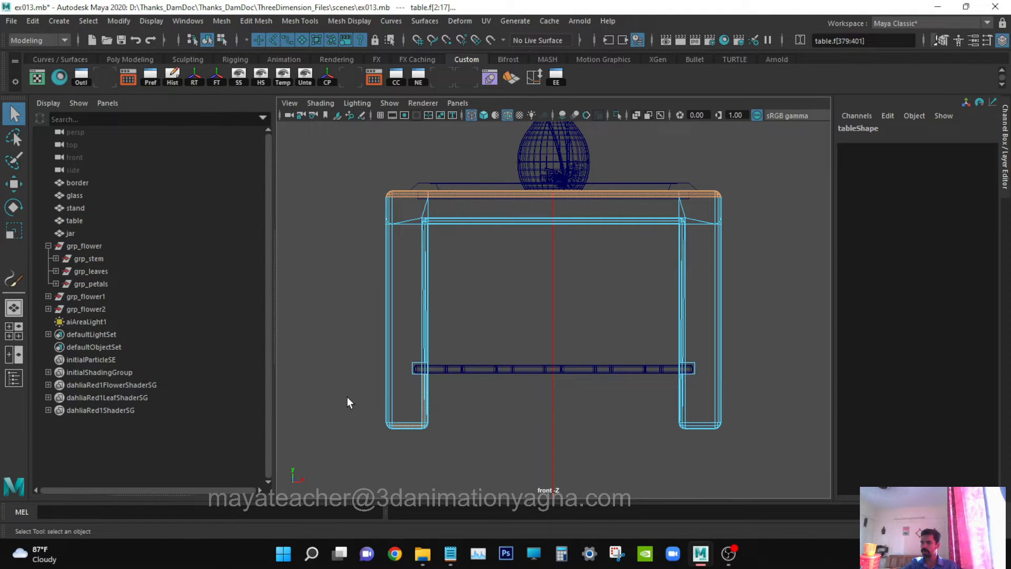
{"action": "left_click_drag", "start_coordinate": [347, 398], "coordinate": [834, 499], "text": "shift"}
{"action": "left_click_drag", "start_coordinate": [349, 292], "coordinate": [792, 303], "text": "ctrl"}
{"action": "key", "text": "space"}
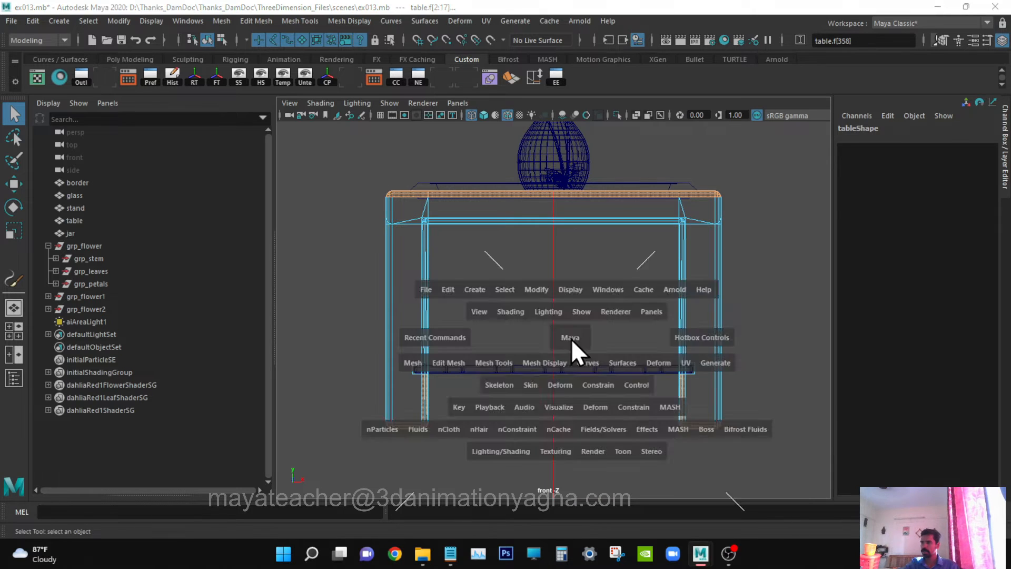
{"action": "left_click_drag", "start_coordinate": [570, 339], "coordinate": [571, 317]}
{"action": "left_click_drag", "start_coordinate": [611, 343], "coordinate": [573, 408], "text": "alt"}
Deselect the remaining vertical leg faces so only the upper frame and leg undersides stay selected, and check them from below.
{"action": "key", "text": "space"}
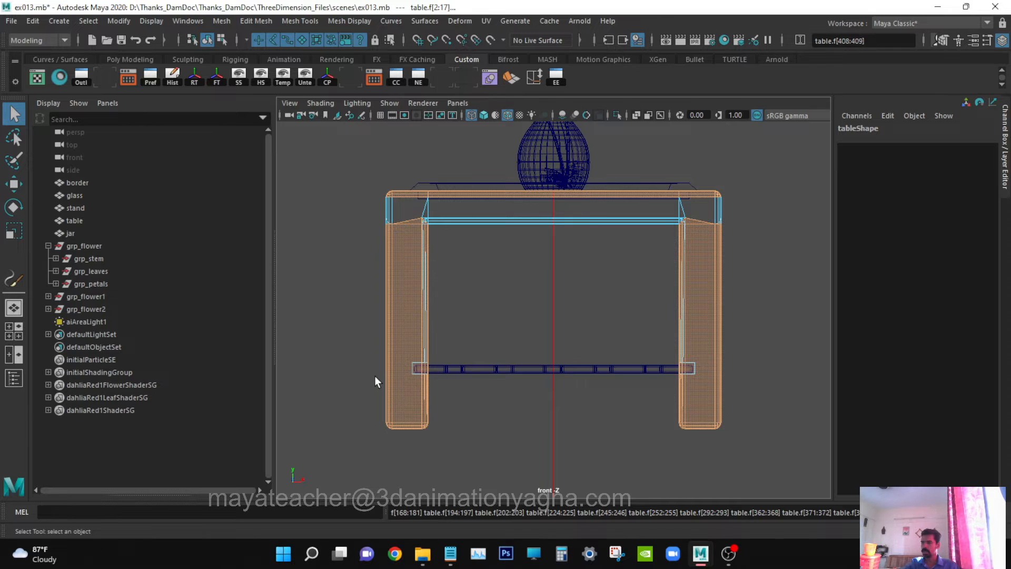
{"action": "key", "text": "space"}
{"action": "left_click_drag", "start_coordinate": [542, 363], "coordinate": [542, 319]}
{"action": "left_click_drag", "start_coordinate": [547, 337], "coordinate": [522, 378], "text": "alt"}
{"action": "left_click_drag", "start_coordinate": [456, 351], "coordinate": [457, 353], "text": "ctrl"}
{"action": "left_click_drag", "start_coordinate": [374, 373], "coordinate": [431, 409], "text": "shift"}
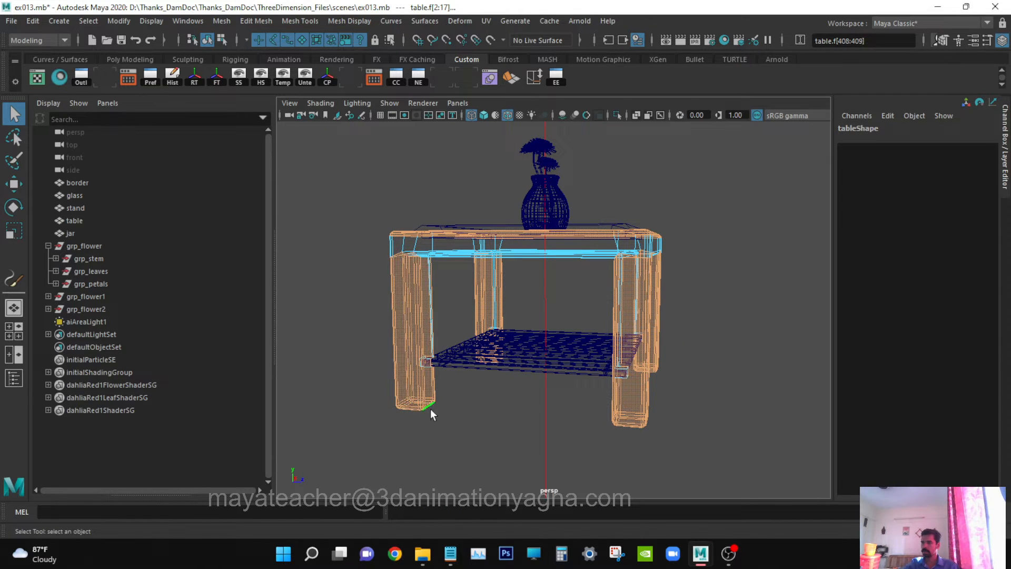
{"action": "left_click_drag", "start_coordinate": [370, 345], "coordinate": [516, 347], "text": "ctrl"}
{"action": "left_click_drag", "start_coordinate": [478, 292], "coordinate": [833, 319], "text": "ctrl"}
{"action": "left_click_drag", "start_coordinate": [638, 368], "coordinate": [548, 371], "text": "alt"}
{"action": "scroll", "coordinate": [549, 370], "scroll_direction": "up", "scroll_amount": 3}
{"action": "scroll", "coordinate": [561, 410], "scroll_direction": "up", "scroll_amount": 5}
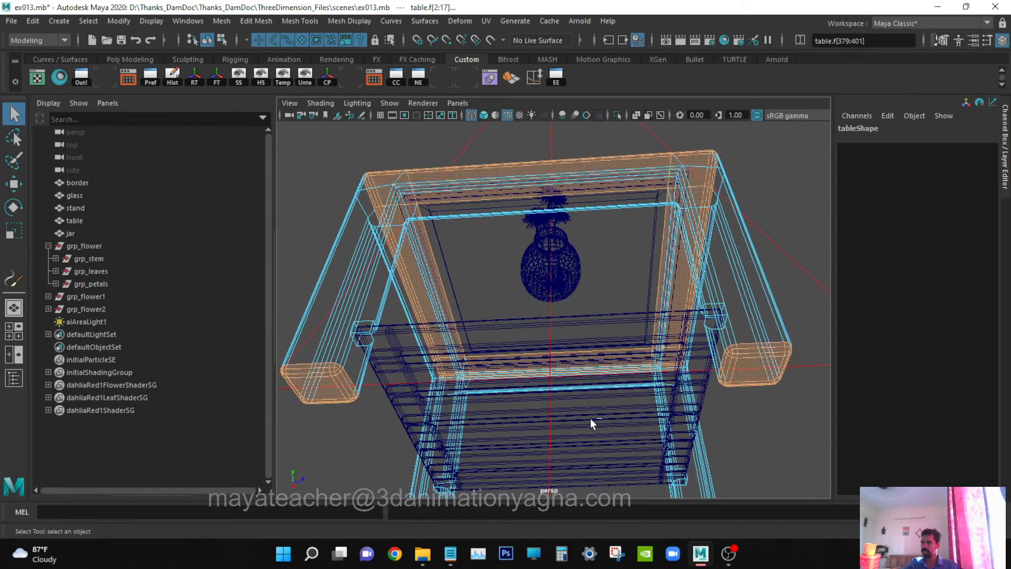
Enlarge the view in shaded display and add the underside and adjoining bevel faces of the first frame rails to the selection.
{"action": "key", "text": "ctrl+space"}
{"action": "right_click_drag", "start_coordinate": [589, 418], "coordinate": [515, 417], "text": "alt"}
{"action": "key", "text": "5"}
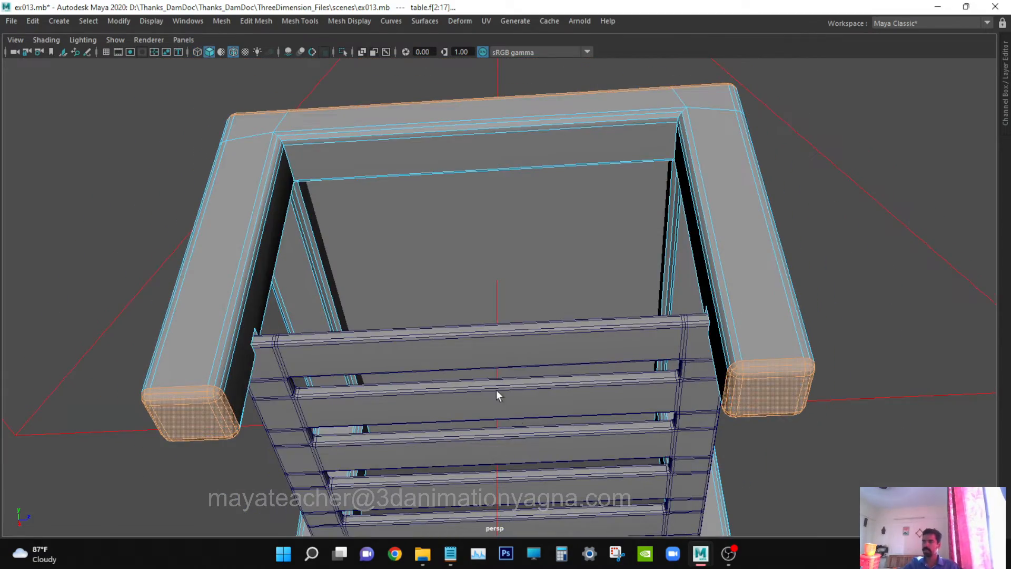
{"action": "mouse_move", "coordinate": [496, 392]}
{"action": "left_mouse_down", "text": "alt"}
{"action": "mouse_move", "coordinate": [470, 345]}
{"action": "mouse_move", "coordinate": [471, 376]}
{"action": "mouse_move", "coordinate": [492, 368]}
{"action": "mouse_move", "coordinate": [453, 118]}
{"action": "left_mouse_up", "text": "alt"}
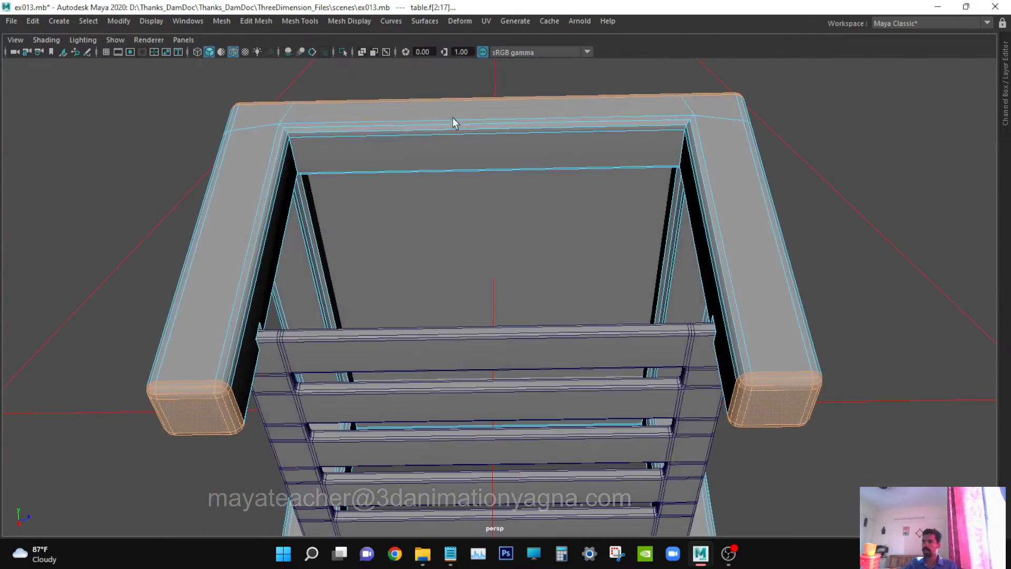
{"action": "left_click", "coordinate": [453, 159], "text": "shift"}
{"action": "left_click_drag", "start_coordinate": [475, 190], "coordinate": [632, 318], "text": "alt"}
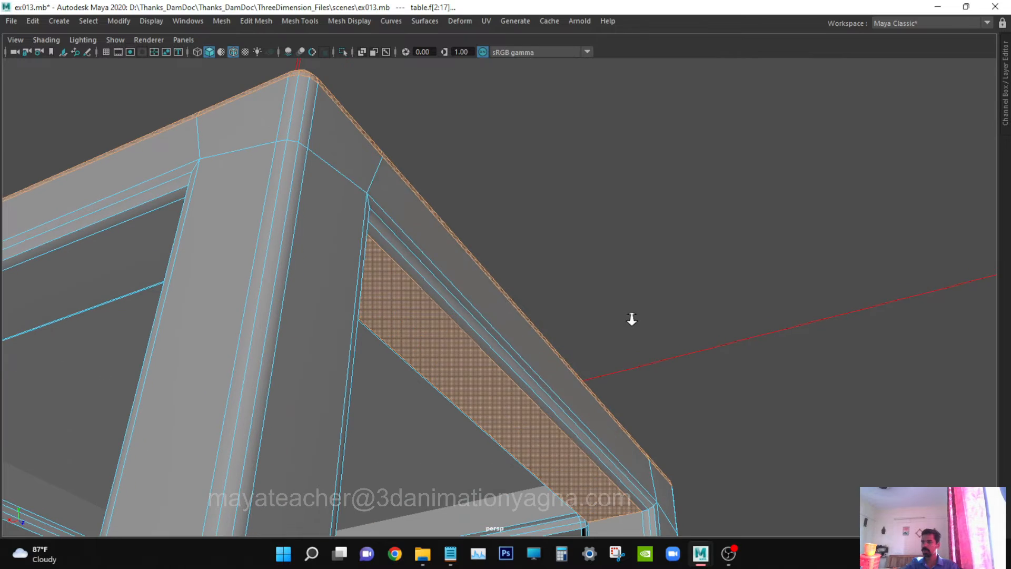
{"action": "left_click", "coordinate": [428, 295], "text": "shift"}
{"action": "left_click", "coordinate": [431, 293], "text": "shift"}
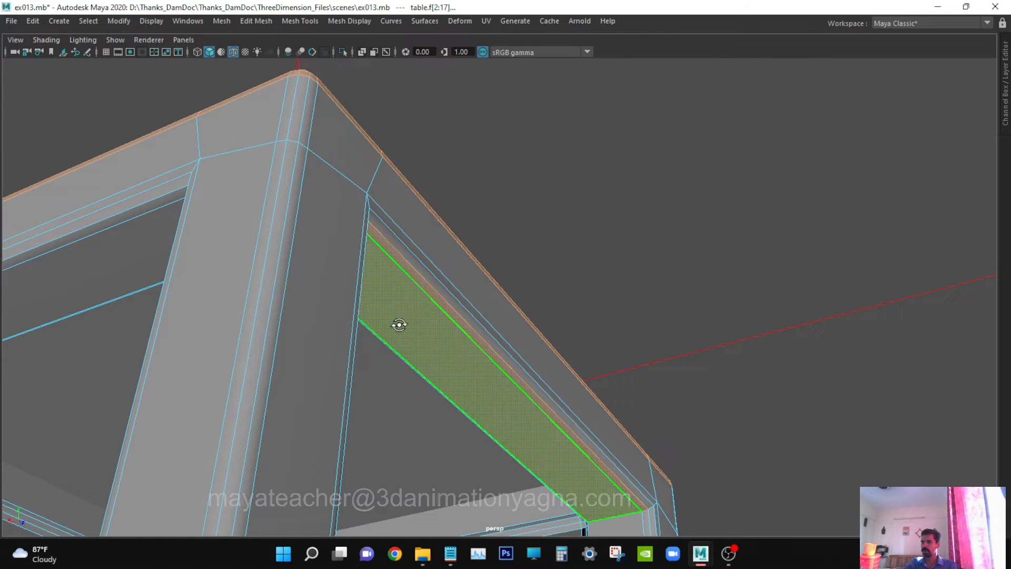
Continue adding the downward-facing faces and inner bevel strips of the neighbouring frame rails to the face selection.
{"action": "left_click_drag", "start_coordinate": [399, 324], "coordinate": [421, 337], "text": "alt"}
{"action": "left_click", "coordinate": [409, 278], "text": "shift"}
{"action": "left_click", "coordinate": [336, 178], "text": "shift"}
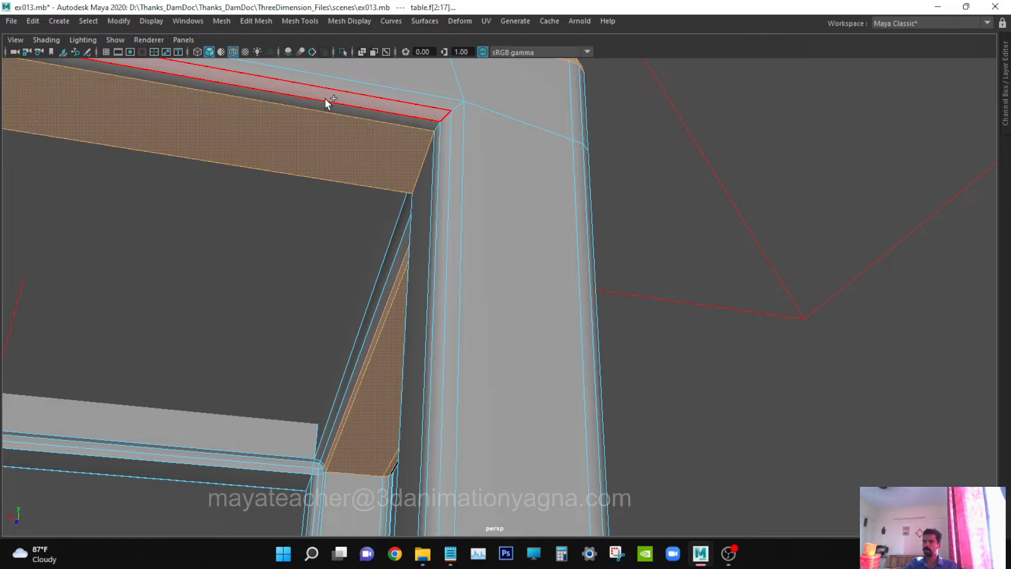
{"action": "left_click", "coordinate": [322, 105], "text": "shift"}
{"action": "left_click_drag", "start_coordinate": [320, 106], "coordinate": [425, 169], "text": "alt"}
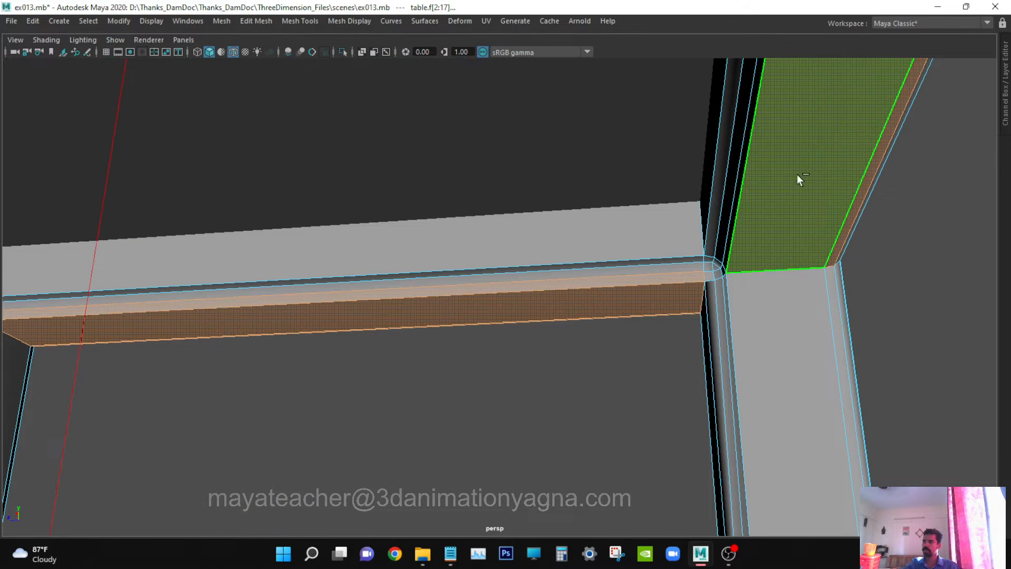
{"action": "left_click", "coordinate": [741, 164], "text": "shift"}
{"action": "left_click_drag", "start_coordinate": [742, 167], "coordinate": [625, 264], "text": "alt"}
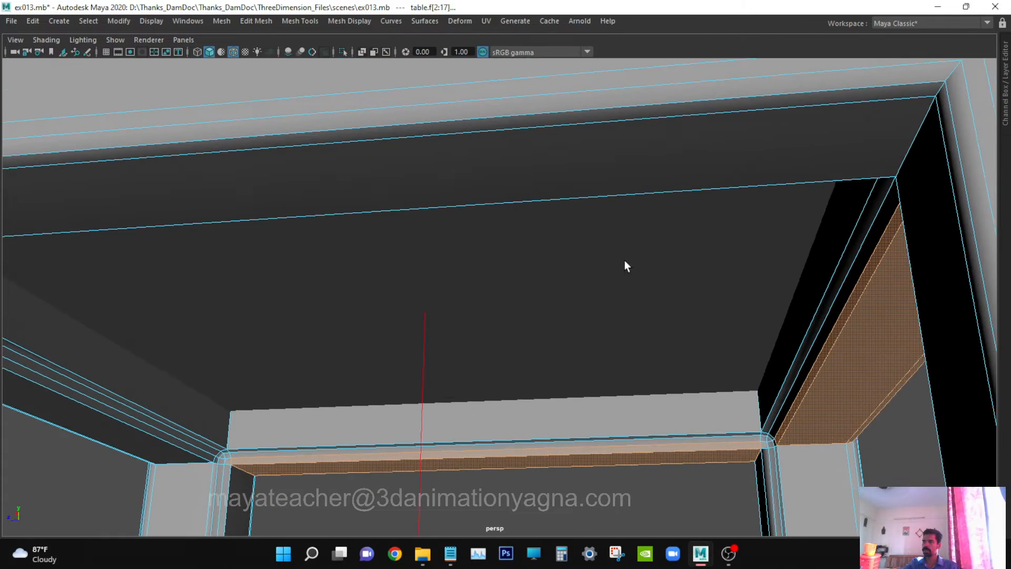
{"action": "left_click", "coordinate": [361, 79], "text": "shift"}
{"action": "left_click", "coordinate": [347, 68], "text": "shift"}
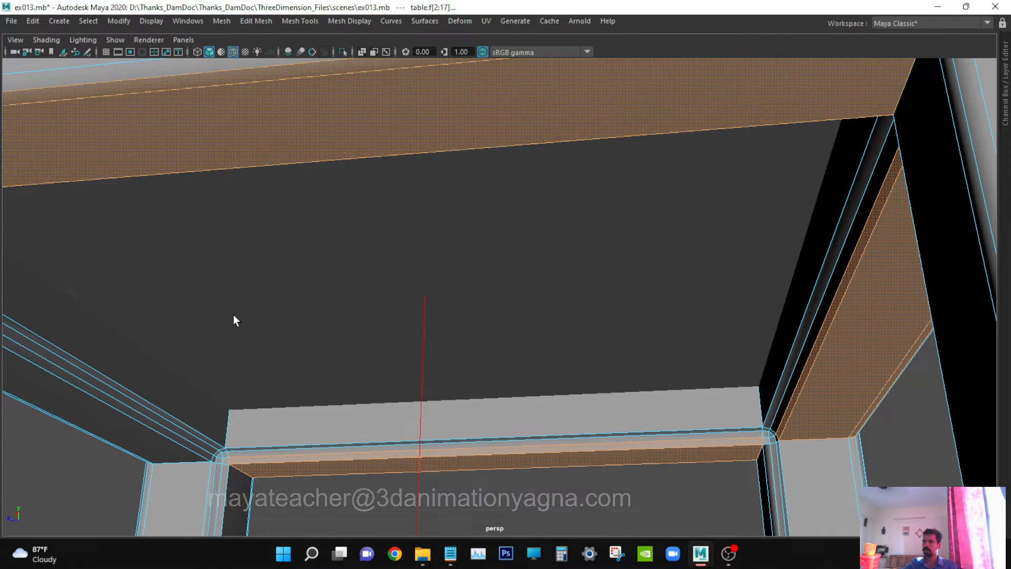
Complete the selection with the inner and outer bevel strips along the underside of the last frame rail.
{"action": "middle_click_drag", "start_coordinate": [233, 316], "coordinate": [323, 295], "text": "alt"}
{"action": "left_click", "coordinate": [146, 343], "text": "shift"}
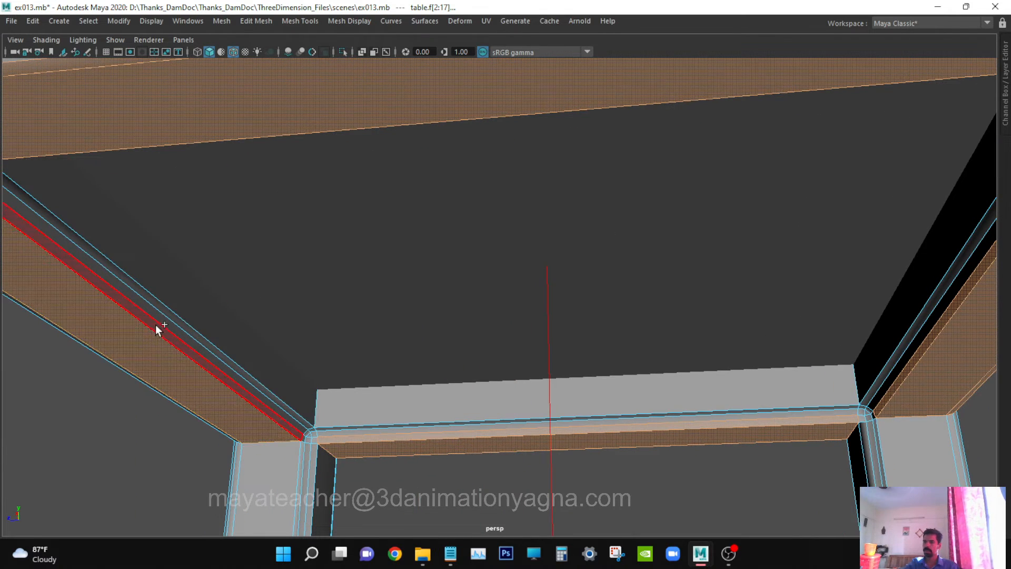
{"action": "left_click", "coordinate": [156, 328], "text": "shift"}
{"action": "left_click", "coordinate": [105, 356], "text": "shift"}
{"action": "left_click_drag", "start_coordinate": [105, 356], "coordinate": [206, 349], "text": "alt"}
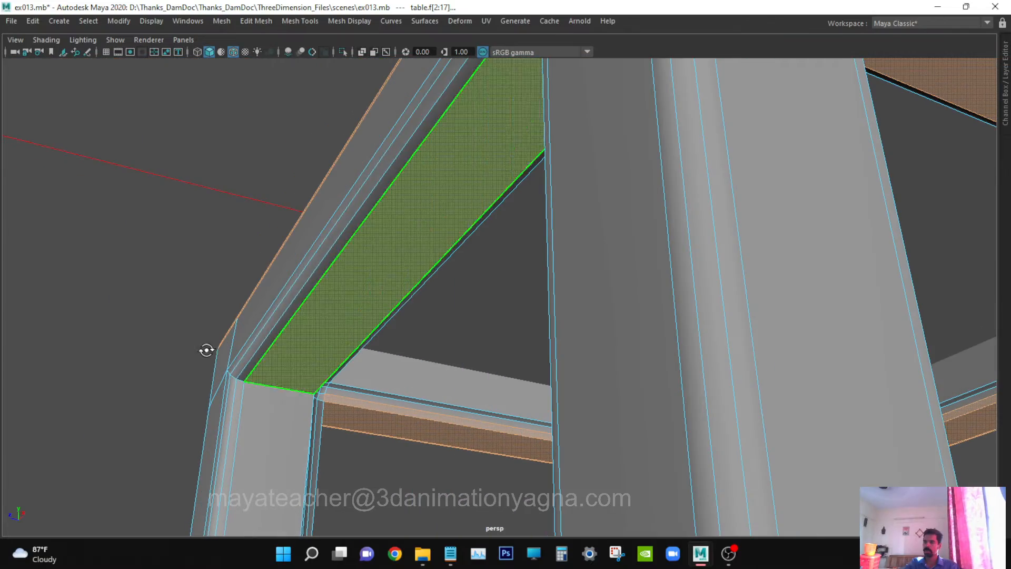
{"action": "left_click", "coordinate": [359, 211], "text": "shift"}
{"action": "left_click_drag", "start_coordinate": [359, 210], "coordinate": [619, 250], "text": "alt"}
{"action": "scroll", "coordinate": [617, 250], "scroll_direction": "up", "scroll_amount": 5}
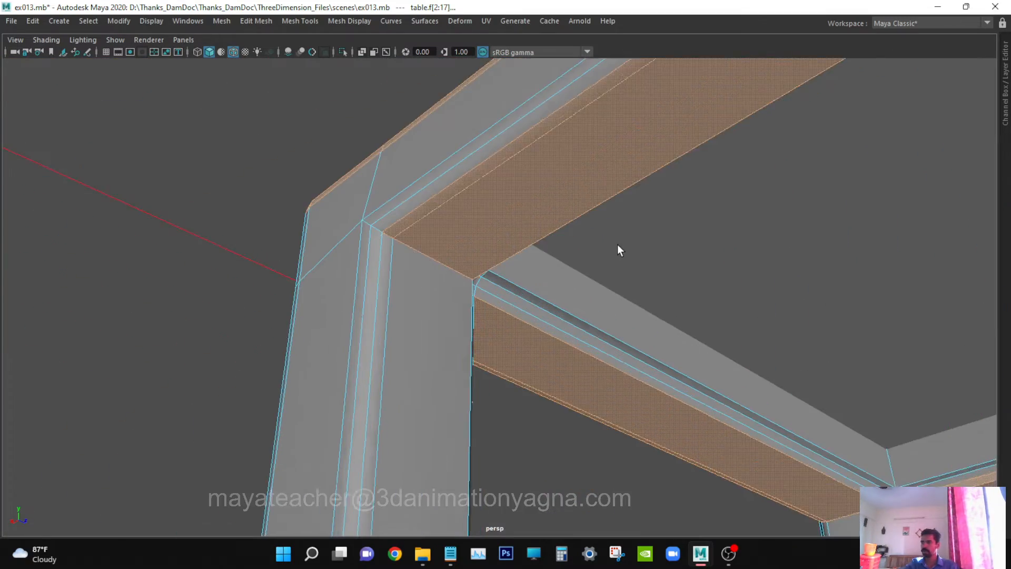
Inspect the selected faces from below and around the table, and return to the wireframe display.
{"action": "scroll", "coordinate": [620, 342], "scroll_direction": "down", "scroll_amount": 4}
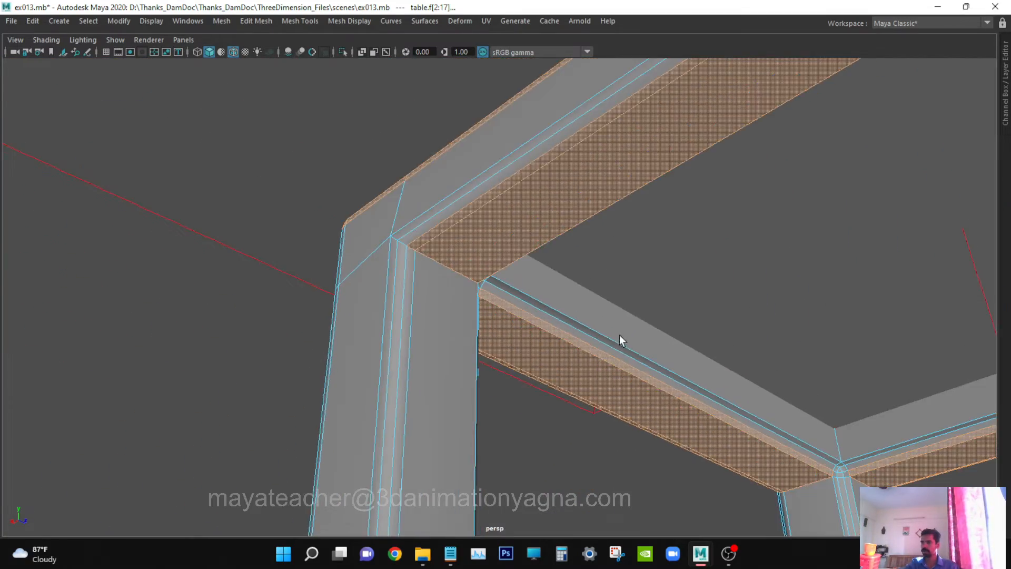
{"action": "left_click_drag", "start_coordinate": [620, 336], "coordinate": [530, 345], "text": "alt"}
{"action": "mouse_move", "coordinate": [549, 353]}
{"action": "right_mouse_down", "text": "alt"}
{"action": "mouse_move", "coordinate": [525, 339]}
{"action": "mouse_move", "coordinate": [485, 374]}
{"action": "mouse_move", "coordinate": [558, 383]}
{"action": "mouse_move", "coordinate": [512, 370]}
{"action": "mouse_move", "coordinate": [553, 356]}
{"action": "right_mouse_up", "text": "alt"}
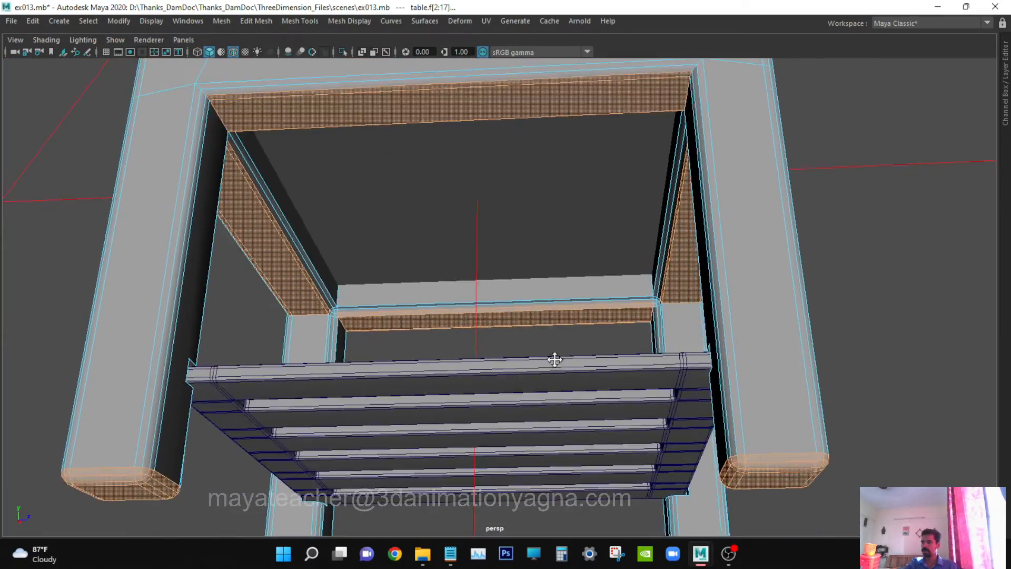
{"action": "left_click_drag", "start_coordinate": [553, 356], "coordinate": [452, 367], "text": "alt"}
{"action": "mouse_move", "coordinate": [462, 360]}
{"action": "left_mouse_down", "text": "alt"}
{"action": "mouse_move", "coordinate": [573, 413]}
{"action": "mouse_move", "coordinate": [568, 348]}
{"action": "mouse_move", "coordinate": [594, 379]}
{"action": "mouse_move", "coordinate": [485, 350]}
{"action": "mouse_move", "coordinate": [500, 359]}
{"action": "mouse_move", "coordinate": [558, 345]}
{"action": "mouse_move", "coordinate": [663, 255]}
{"action": "mouse_move", "coordinate": [618, 331]}
{"action": "mouse_move", "coordinate": [594, 336]}
{"action": "mouse_move", "coordinate": [623, 338]}
{"action": "mouse_move", "coordinate": [589, 337]}
{"action": "left_mouse_up", "text": "alt"}
{"action": "key", "text": "4"}
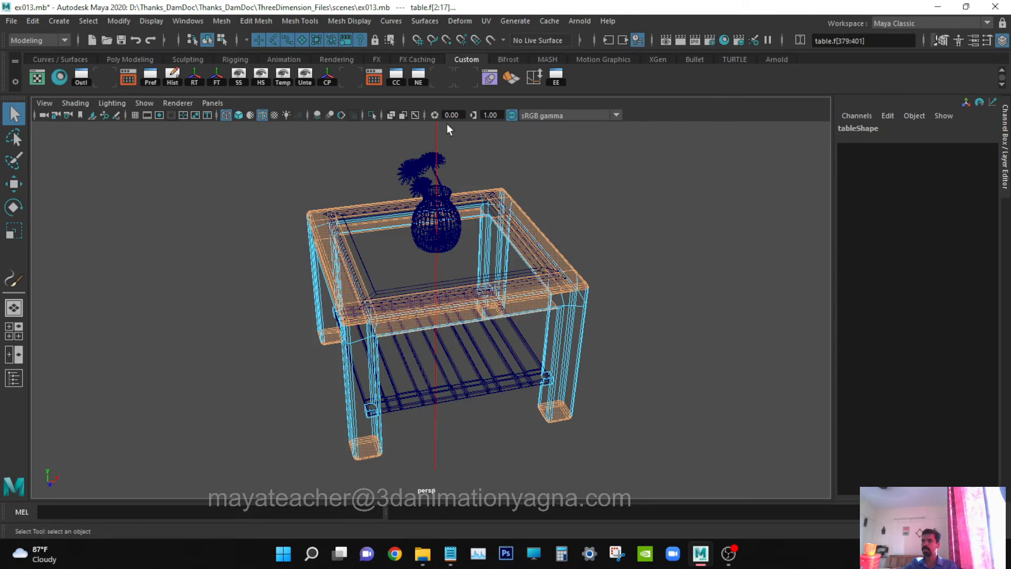
Apply a planar UV projection from the Y axis to the selected faces, fitted to the bounding box with the image ratio kept.
{"action": "left_click", "coordinate": [486, 21]}
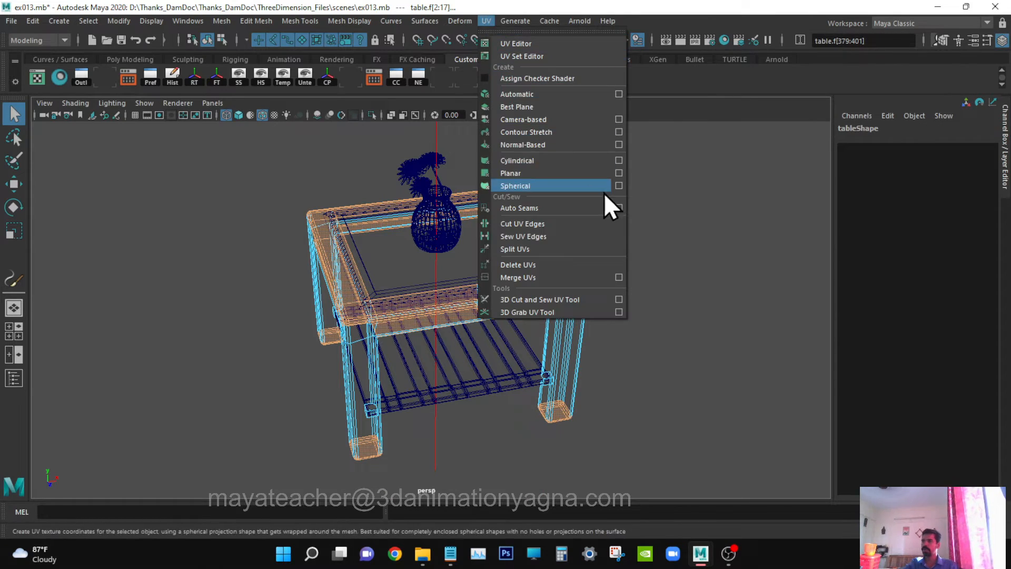
{"action": "left_click", "coordinate": [620, 175]}
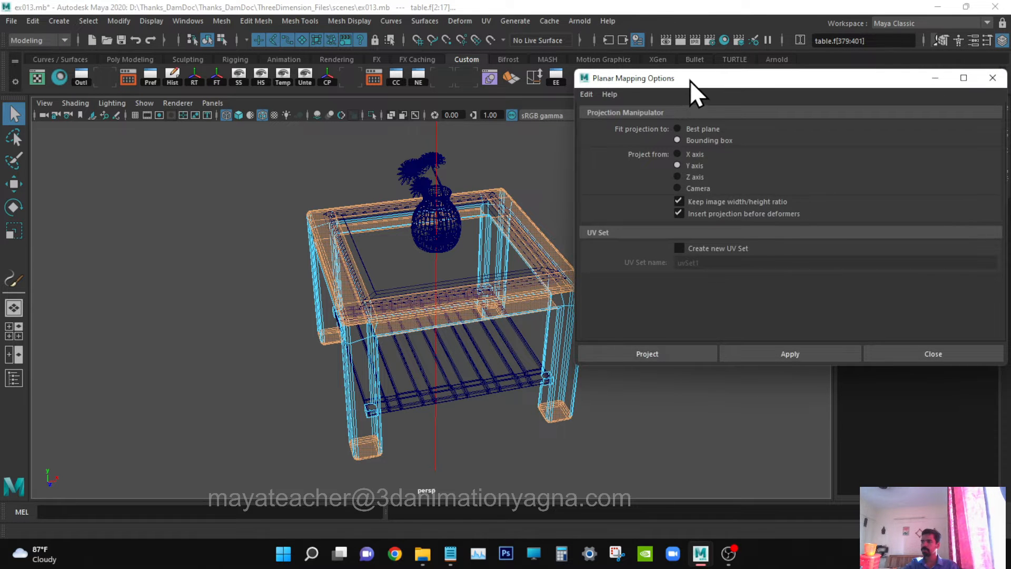
{"action": "left_click_drag", "start_coordinate": [690, 80], "coordinate": [718, 73]}
{"action": "left_click_drag", "start_coordinate": [484, 261], "coordinate": [454, 277], "text": "alt"}
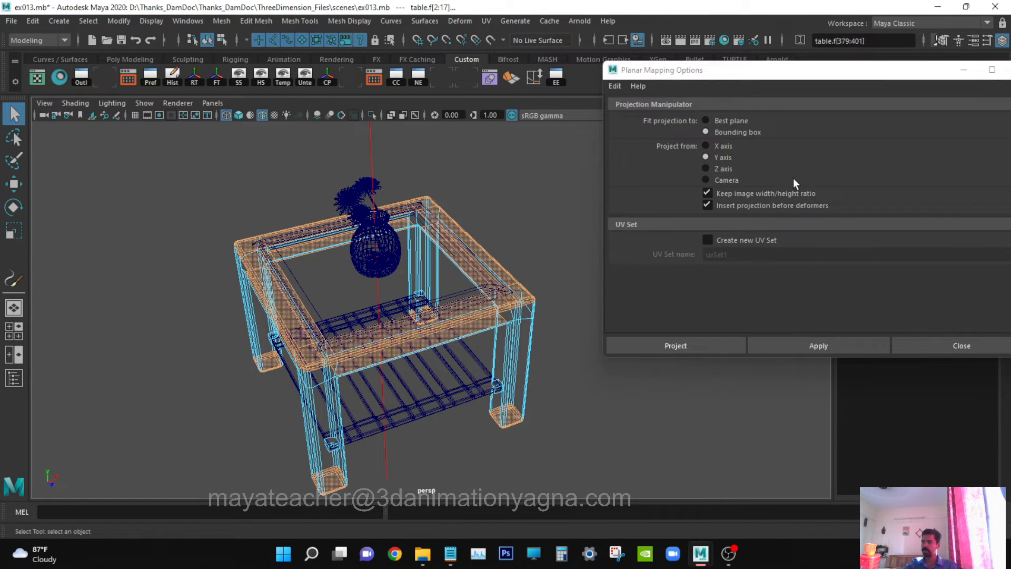
{"action": "left_click", "coordinate": [700, 348]}
{"action": "left_click_drag", "start_coordinate": [688, 345], "coordinate": [400, 248], "text": "alt"}
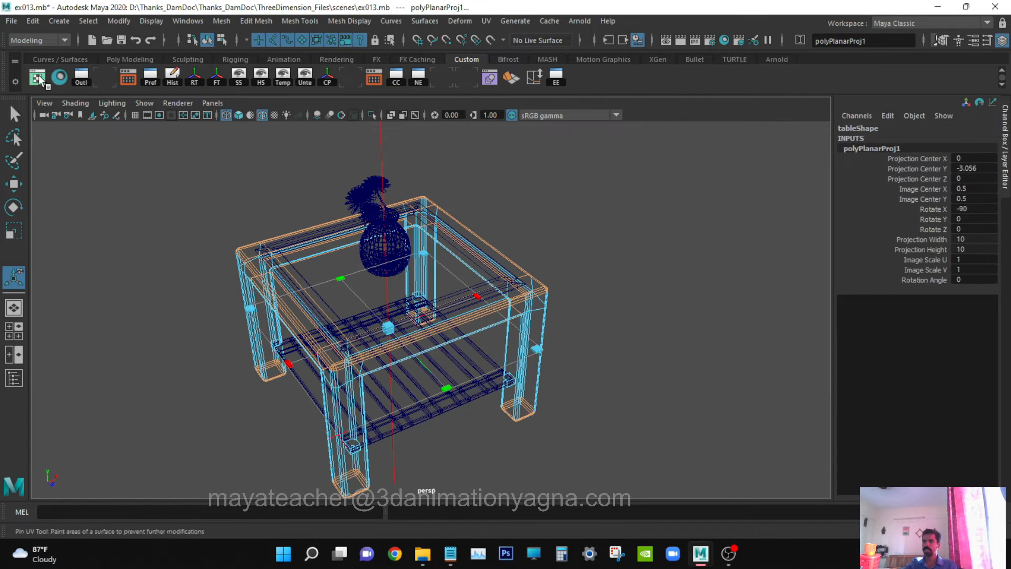
Open the UV Editor for the projected faces and close its UV Toolkit.
{"action": "left_click", "coordinate": [38, 78]}
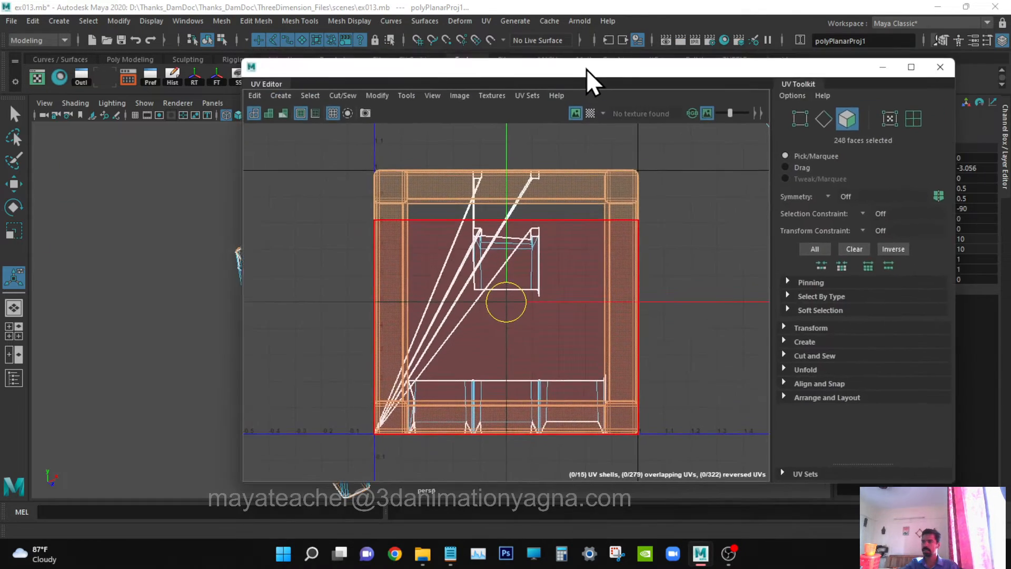
{"action": "left_click_drag", "start_coordinate": [587, 68], "coordinate": [535, 82]}
{"action": "left_click", "coordinate": [744, 97]}
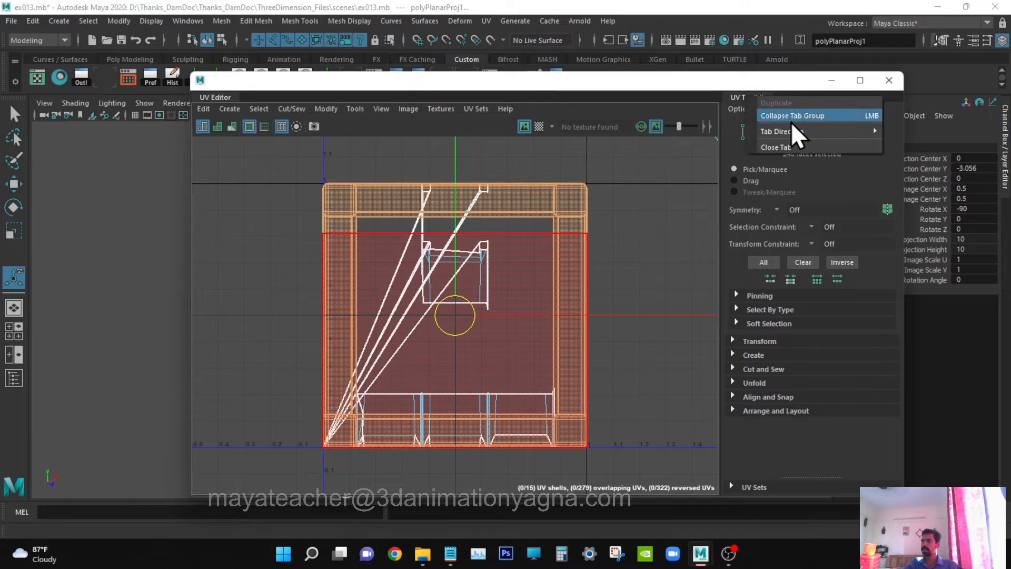
{"action": "left_click", "coordinate": [782, 141]}
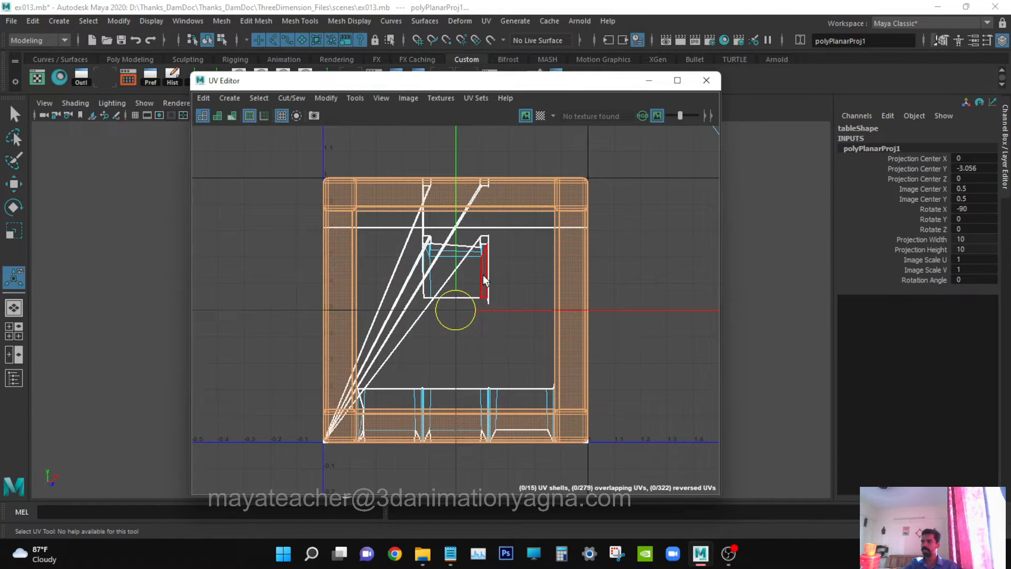
Move the projected frame UVs horizontally out of the 0–1 tile, clear of the remaining table UVs.
{"action": "key", "text": "w"}
{"action": "scroll", "coordinate": [482, 275], "scroll_direction": "down", "scroll_amount": 5}
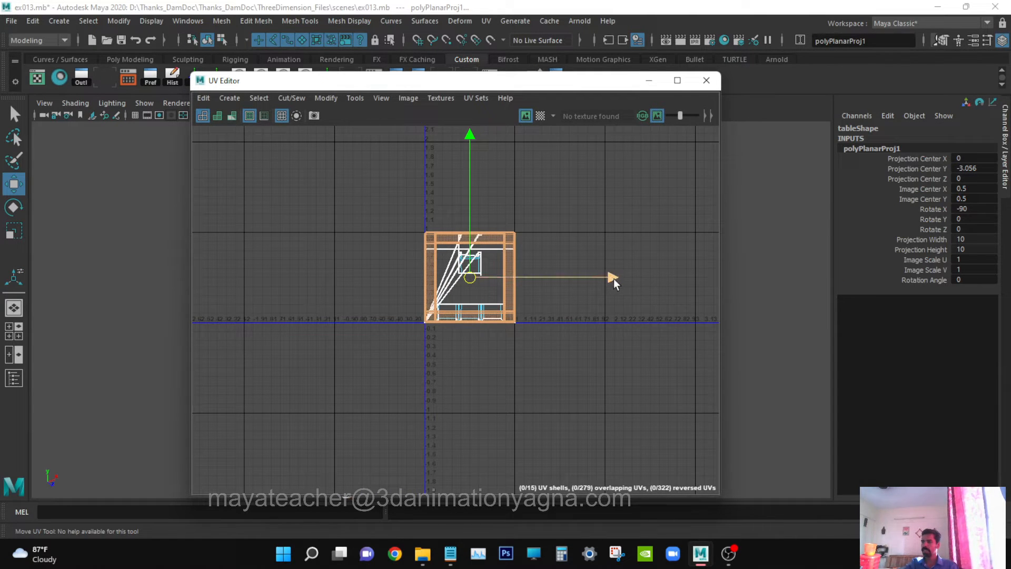
{"action": "left_click_drag", "start_coordinate": [614, 279], "coordinate": [479, 285]}
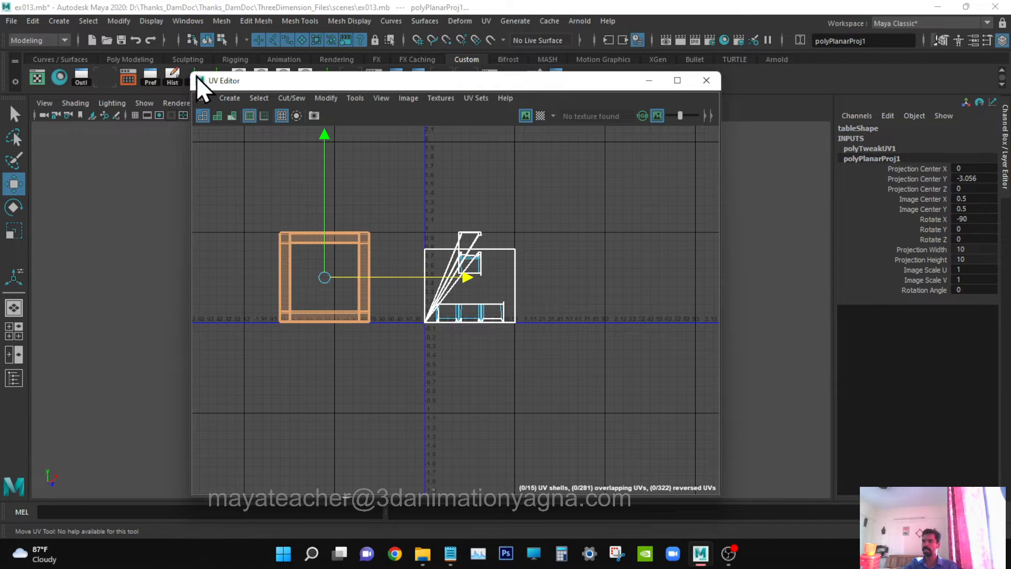
Shrink the UV Editor and place it beside the table, switching the perspective view to shaded display.
{"action": "left_click_drag", "start_coordinate": [191, 73], "coordinate": [388, 177]}
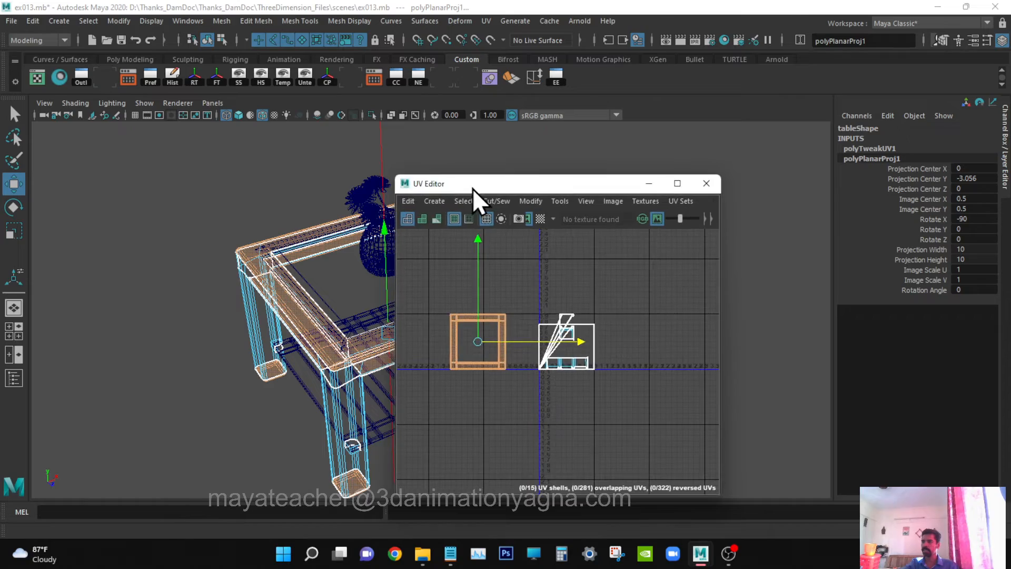
{"action": "left_click_drag", "start_coordinate": [473, 189], "coordinate": [623, 85]}
{"action": "middle_click_drag", "start_coordinate": [413, 366], "coordinate": [292, 332], "text": "alt"}
{"action": "left_click_drag", "start_coordinate": [292, 332], "coordinate": [319, 311], "text": "alt"}
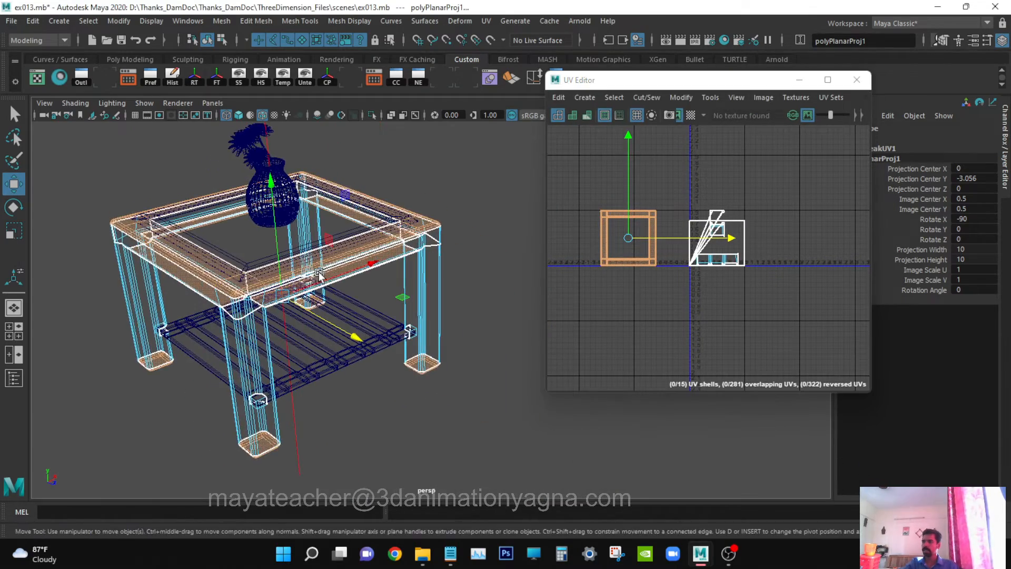
{"action": "middle_click_drag", "start_coordinate": [319, 310], "coordinate": [371, 299], "text": "alt"}
{"action": "left_click_drag", "start_coordinate": [371, 299], "coordinate": [311, 278], "text": "alt"}
{"action": "middle_click_drag", "start_coordinate": [358, 296], "coordinate": [416, 318], "text": "alt"}
{"action": "mouse_move", "coordinate": [415, 318]}
{"action": "left_mouse_down", "text": "alt"}
{"action": "mouse_move", "coordinate": [428, 313]}
{"action": "mouse_move", "coordinate": [420, 354]}
{"action": "left_mouse_up", "text": "alt"}
{"action": "key", "text": "5"}
Clear the face selection and select the table faces along one outer side in the top view.
{"action": "left_click", "coordinate": [327, 411]}
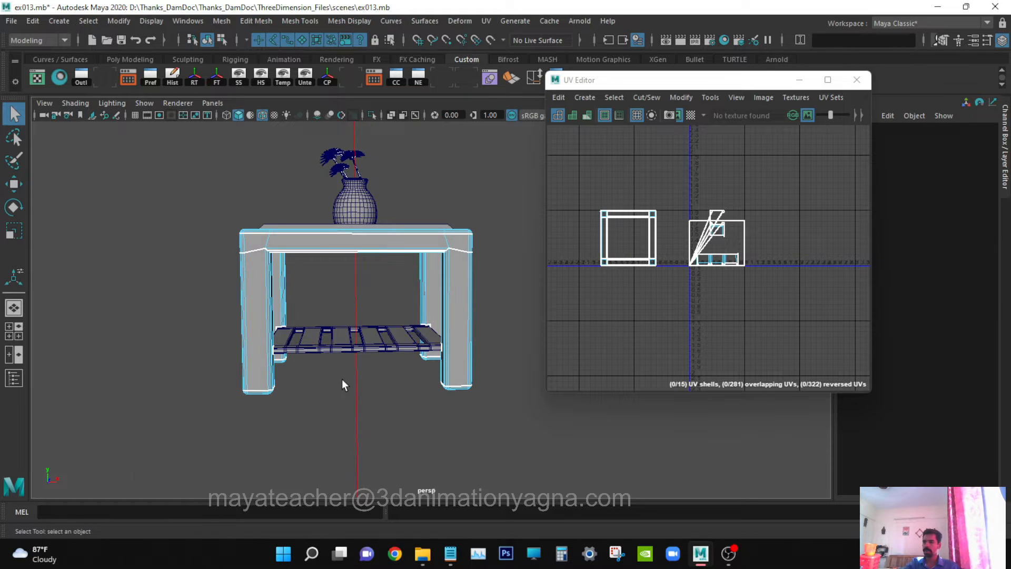
{"action": "key", "text": "space"}
{"action": "left_click_drag", "start_coordinate": [342, 378], "coordinate": [278, 384]}
{"action": "middle_click_drag", "start_coordinate": [390, 351], "coordinate": [295, 320], "text": "alt"}
{"action": "scroll", "coordinate": [295, 320], "scroll_direction": "down", "scroll_amount": 2}
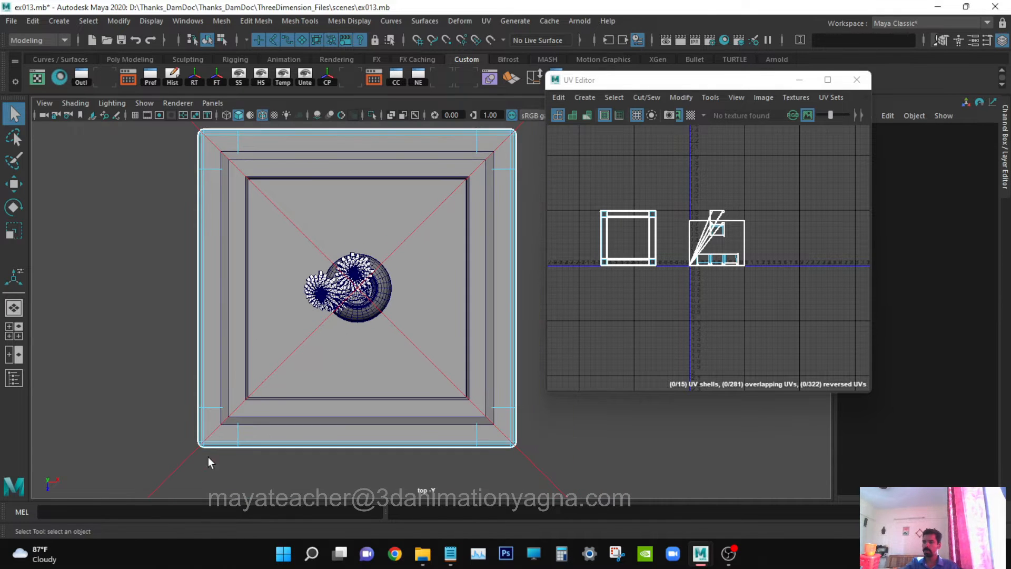
{"action": "left_click_drag", "start_coordinate": [132, 434], "coordinate": [686, 489]}
{"action": "middle_click_drag", "start_coordinate": [273, 198], "coordinate": [244, 242], "text": "alt"}
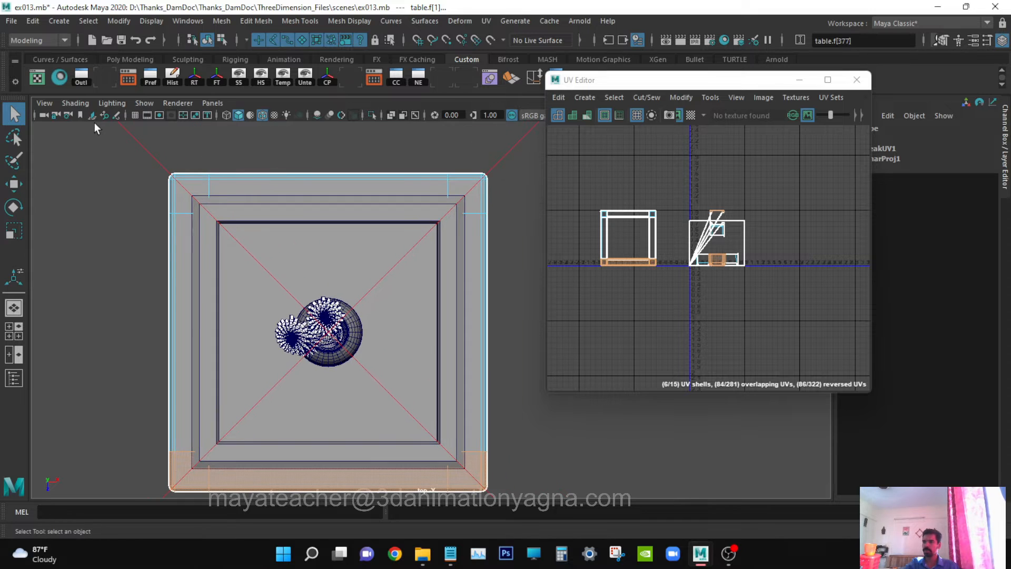
Add the table faces along the opposite outer side, and deselect the faces between the two outer bands.
{"action": "left_click_drag", "start_coordinate": [510, 185], "coordinate": [509, 188], "text": "shift"}
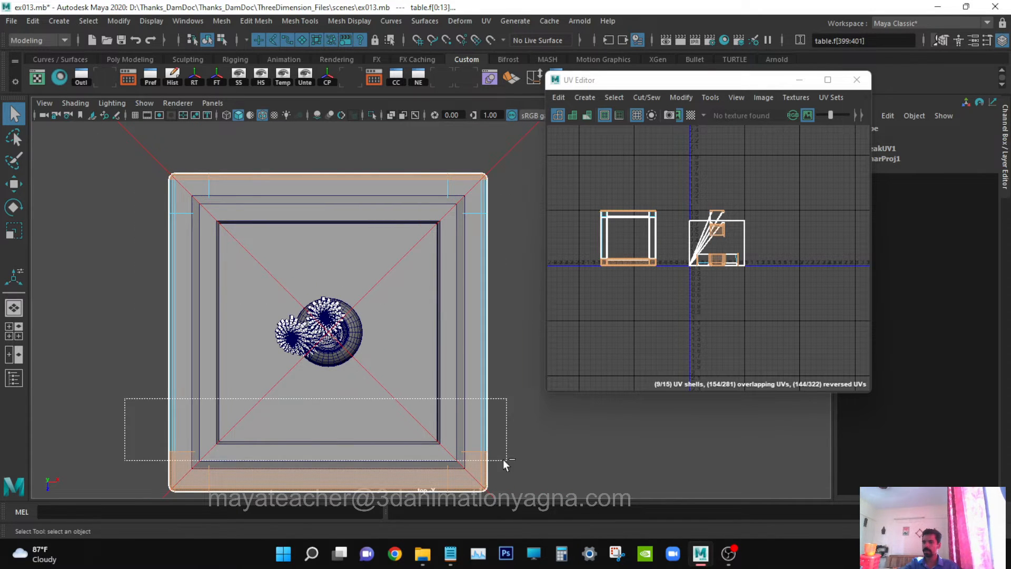
{"action": "left_click_drag", "start_coordinate": [503, 460], "coordinate": [558, 465], "text": "ctrl"}
{"action": "key", "text": "space"}
{"action": "left_click_drag", "start_coordinate": [225, 298], "coordinate": [352, 331]}
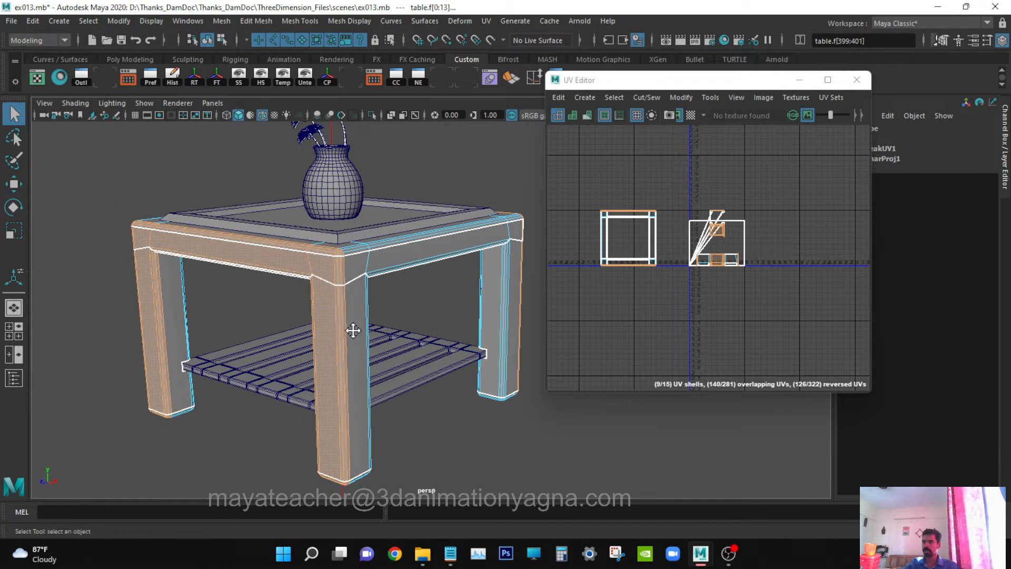
Deselect the stray bevel faces around the near top corner of the table.
{"action": "right_click_drag", "start_coordinate": [353, 330], "coordinate": [402, 333], "text": "alt"}
{"action": "middle_click_drag", "start_coordinate": [352, 324], "coordinate": [368, 302], "text": "alt"}
{"action": "scroll", "coordinate": [368, 302], "scroll_direction": "up", "scroll_amount": 3}
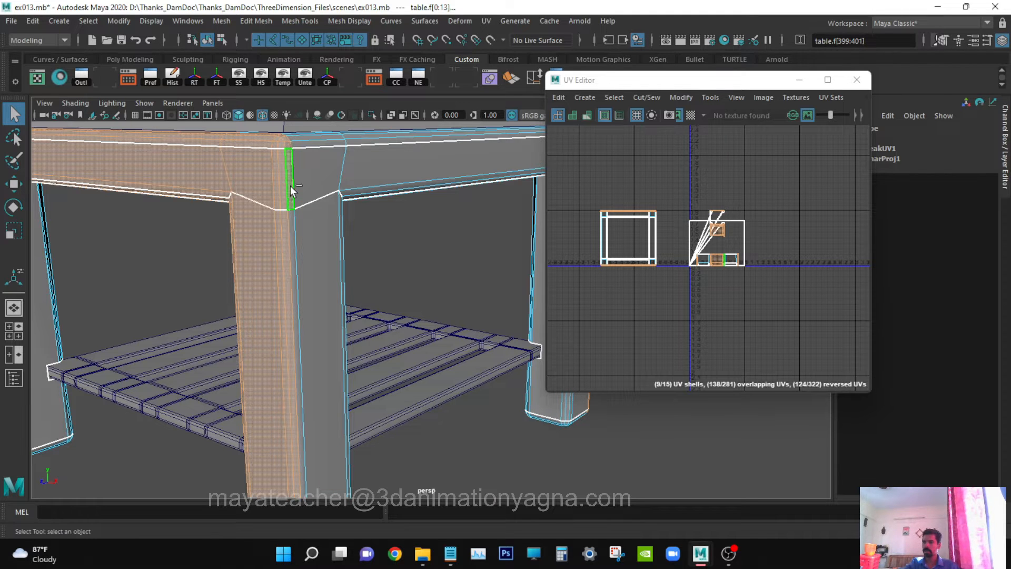
{"action": "left_click_drag", "start_coordinate": [290, 184], "coordinate": [306, 290], "text": "alt"}
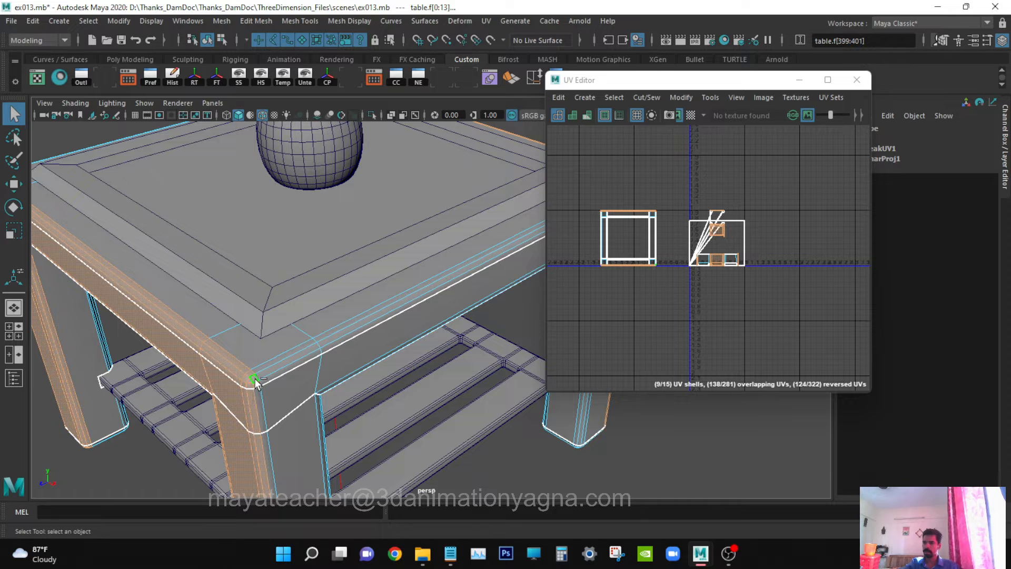
{"action": "left_click", "coordinate": [236, 360], "text": "ctrl"}
{"action": "middle_click_drag", "start_coordinate": [348, 338], "coordinate": [401, 322], "text": "alt"}
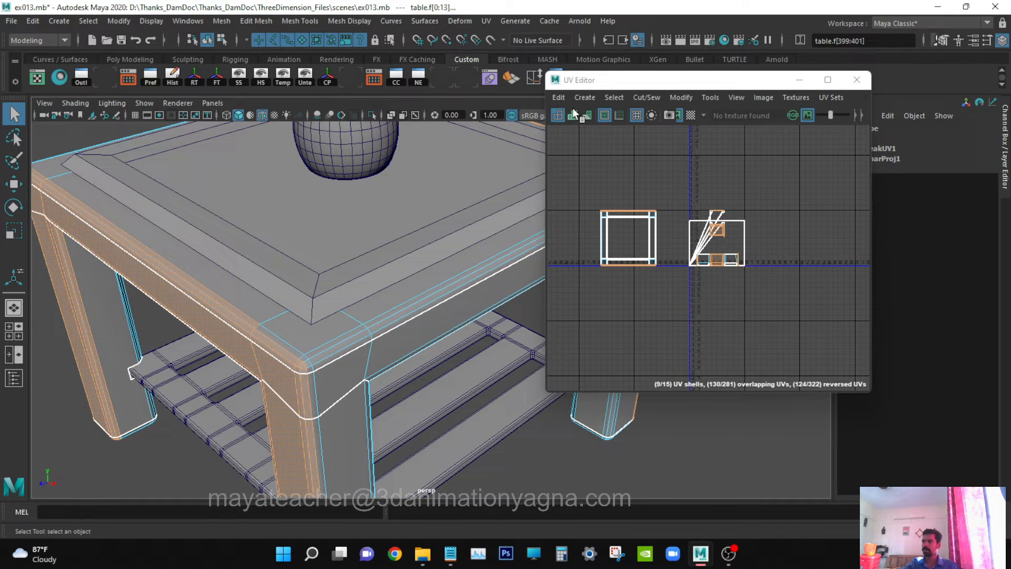
Put the UV Editor away and deselect the stray narrow faces along the outer rail's top edge.
{"action": "double_click", "coordinate": [605, 85]}
{"action": "left_click_drag", "start_coordinate": [282, 264], "coordinate": [349, 289], "text": "alt"}
{"action": "middle_click_drag", "start_coordinate": [349, 289], "coordinate": [575, 210], "text": "alt"}
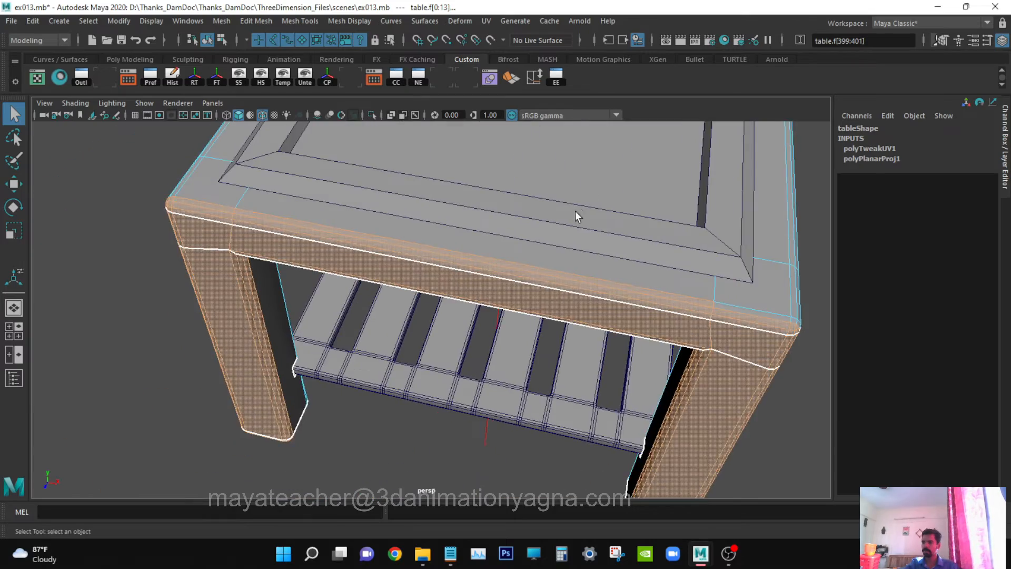
{"action": "right_click_drag", "start_coordinate": [575, 211], "coordinate": [545, 293], "text": "alt"}
{"action": "left_click", "coordinate": [536, 221], "text": "ctrl"}
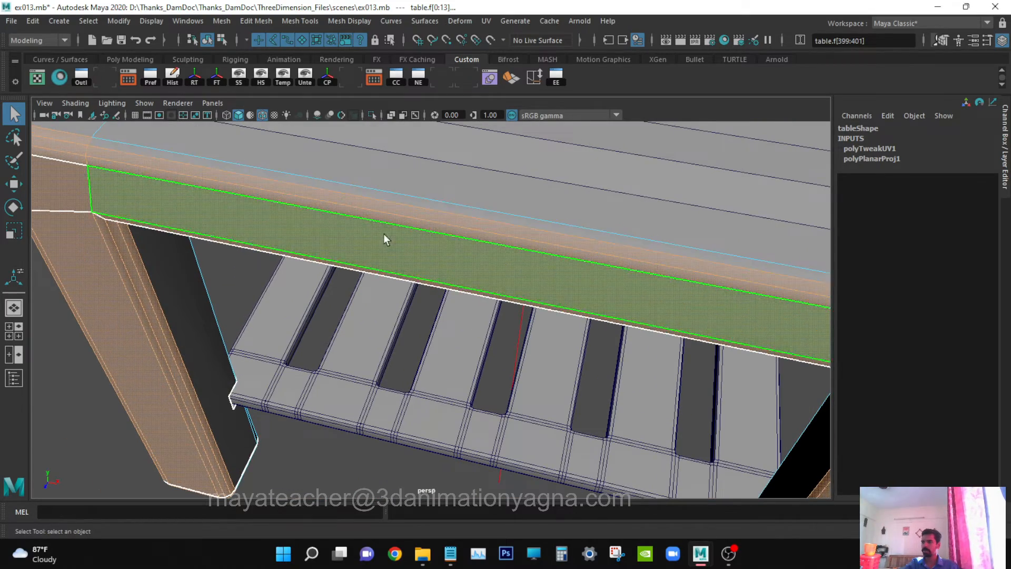
{"action": "middle_click_drag", "start_coordinate": [384, 234], "coordinate": [674, 316], "text": "alt"}
{"action": "left_click", "coordinate": [503, 252], "text": "ctrl"}
Deselect the corner bevel faces where the selected rail meets the adjacent side at the tabletop corner.
{"action": "left_click_drag", "start_coordinate": [453, 253], "coordinate": [560, 248], "text": "alt"}
{"action": "middle_click_drag", "start_coordinate": [560, 248], "coordinate": [541, 322], "text": "alt"}
{"action": "left_click", "coordinate": [516, 273], "text": "ctrl"}
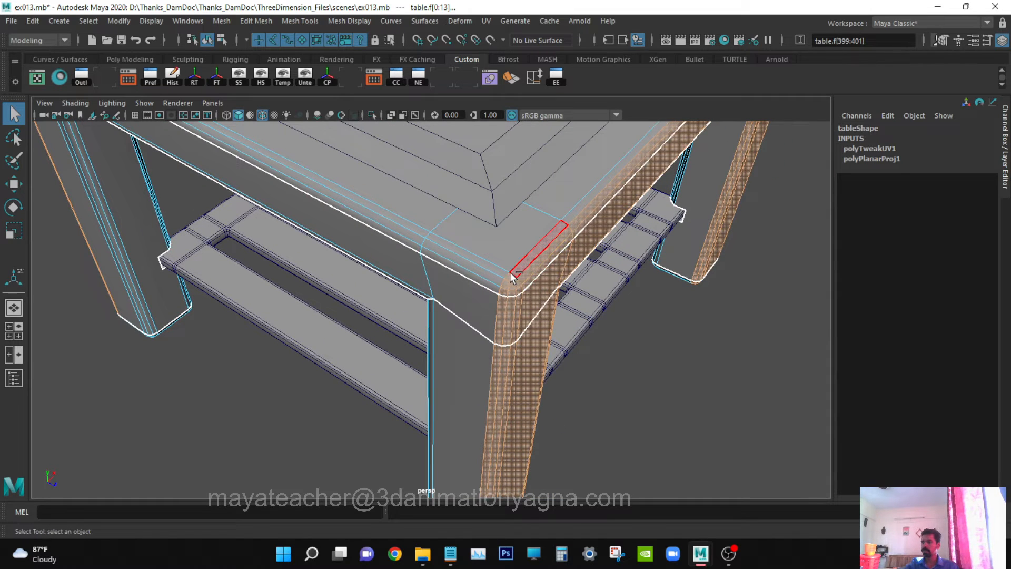
{"action": "left_click", "coordinate": [504, 305], "text": "ctrl"}
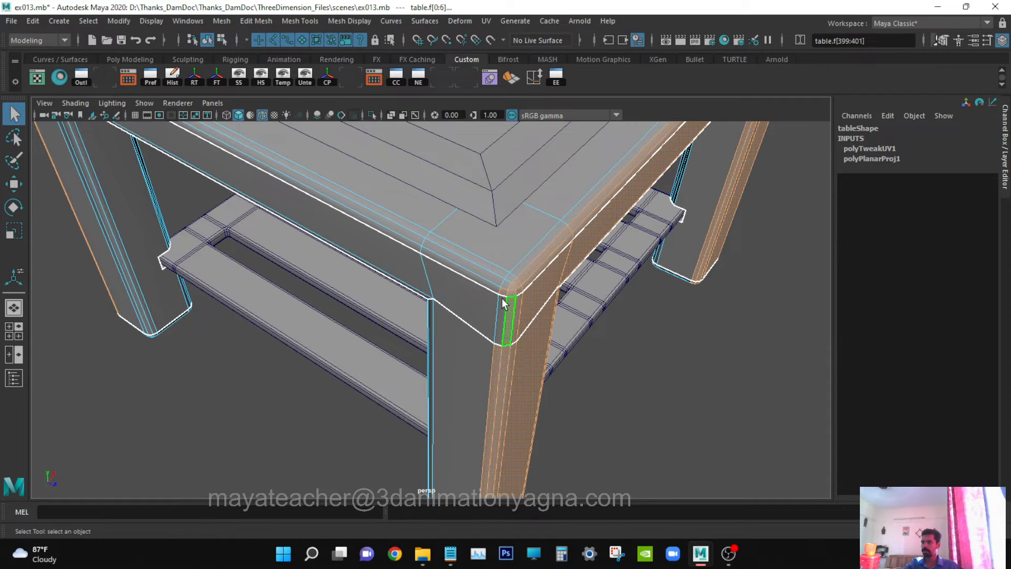
{"action": "left_click", "coordinate": [535, 340], "text": "ctrl"}
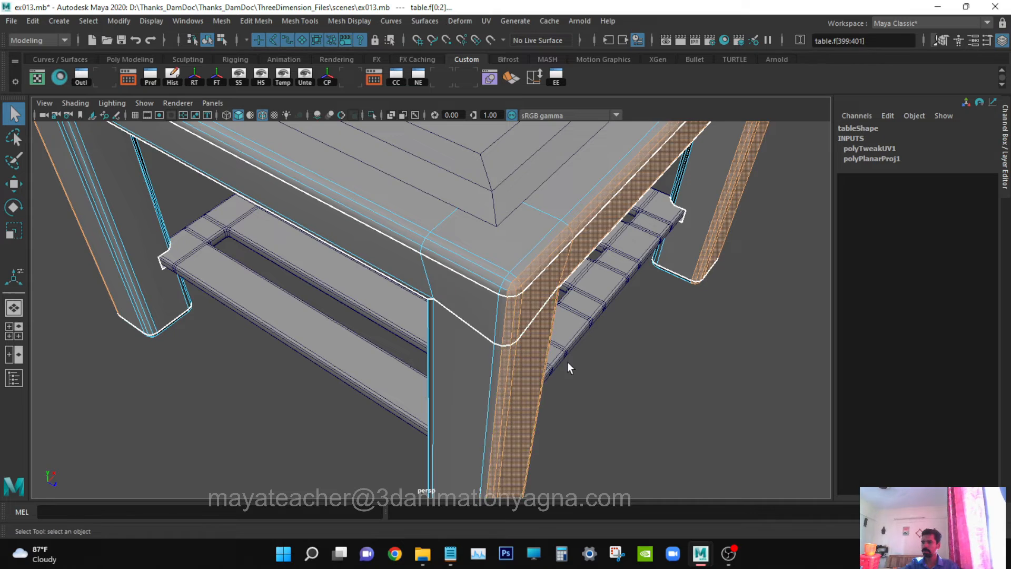
Remove the stray leg-underside and corner bevel faces from the selection around the table's legs.
{"action": "left_click_drag", "start_coordinate": [567, 362], "coordinate": [523, 248], "text": "alt"}
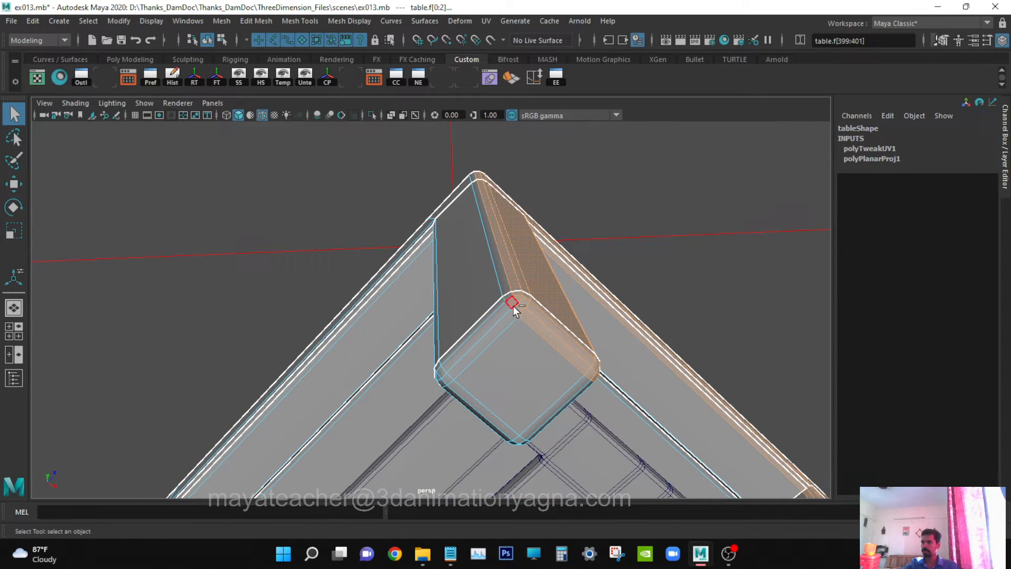
{"action": "left_click_drag", "start_coordinate": [549, 337], "coordinate": [388, 397], "text": "alt"}
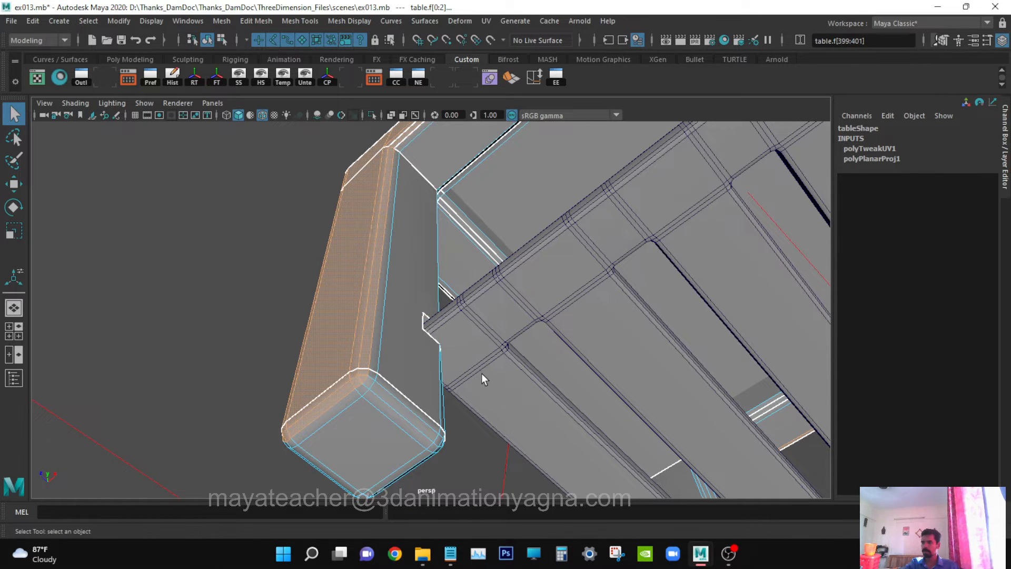
{"action": "middle_click_drag", "start_coordinate": [482, 373], "coordinate": [446, 437], "text": "alt"}
{"action": "right_click_drag", "start_coordinate": [446, 437], "coordinate": [704, 366], "text": "alt"}
{"action": "middle_click_drag", "start_coordinate": [484, 274], "coordinate": [490, 339], "text": "alt"}
{"action": "left_click_drag", "start_coordinate": [489, 338], "coordinate": [537, 348], "text": "alt"}
{"action": "middle_click_drag", "start_coordinate": [537, 348], "coordinate": [310, 335], "text": "alt"}
{"action": "scroll", "coordinate": [491, 310], "scroll_direction": "down", "scroll_amount": 4}
{"action": "left_click_drag", "start_coordinate": [490, 305], "coordinate": [503, 132], "text": "alt"}
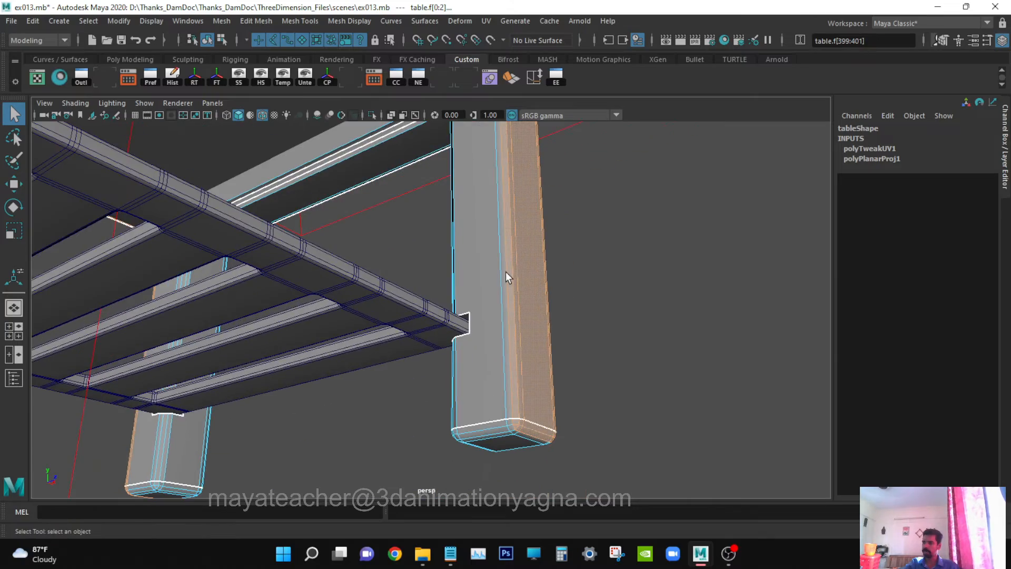
{"action": "left_click_drag", "start_coordinate": [507, 274], "coordinate": [407, 367], "text": "alt"}
{"action": "scroll", "coordinate": [415, 342], "scroll_direction": "up", "scroll_amount": 3}
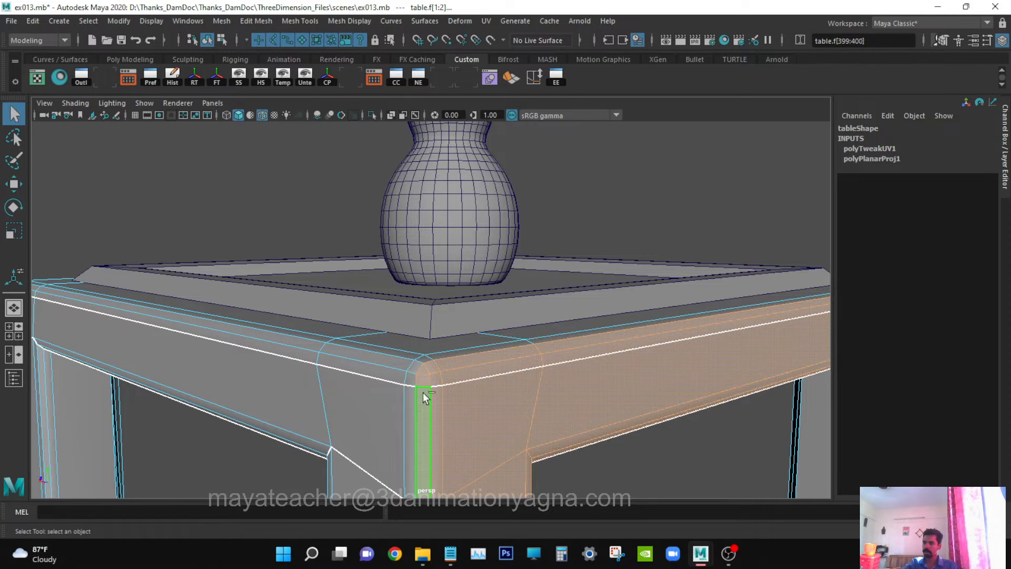
Add the inner rail faces beneath the tabletop, including their narrow bevel strips, to the selection on one side.
{"action": "scroll", "coordinate": [443, 390], "scroll_direction": "down", "scroll_amount": 3}
{"action": "left_click_drag", "start_coordinate": [463, 389], "coordinate": [301, 349], "text": "alt"}
{"action": "scroll", "coordinate": [385, 375], "scroll_direction": "up", "scroll_amount": 3}
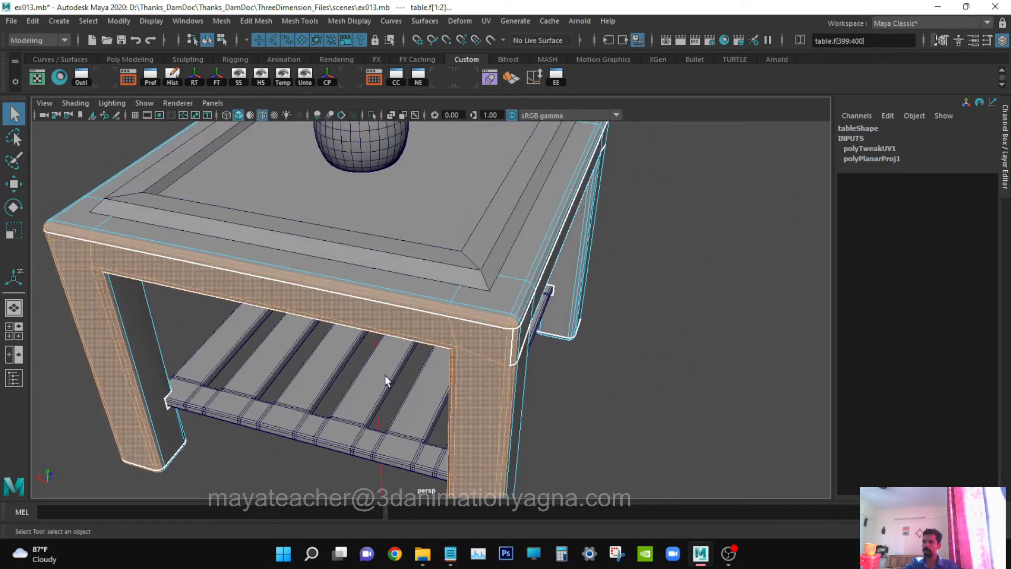
{"action": "scroll", "coordinate": [384, 375], "scroll_direction": "down", "scroll_amount": 3}
{"action": "left_click_drag", "start_coordinate": [384, 375], "coordinate": [204, 316], "text": "alt"}
{"action": "scroll", "coordinate": [355, 290], "scroll_direction": "up", "scroll_amount": 3}
{"action": "middle_click_drag", "start_coordinate": [355, 289], "coordinate": [522, 372], "text": "alt"}
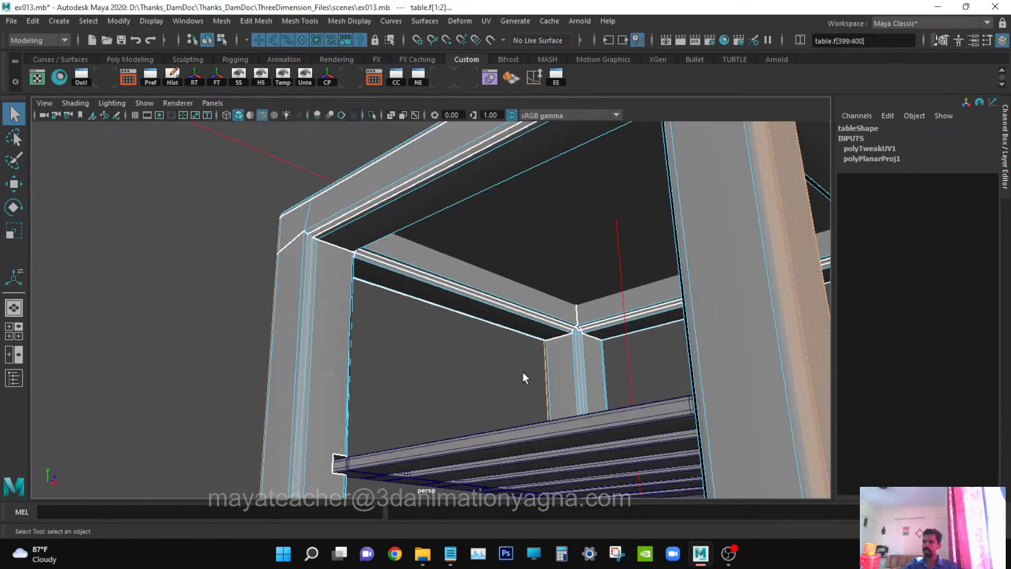
{"action": "left_click_drag", "start_coordinate": [523, 372], "coordinate": [576, 242], "text": "alt"}
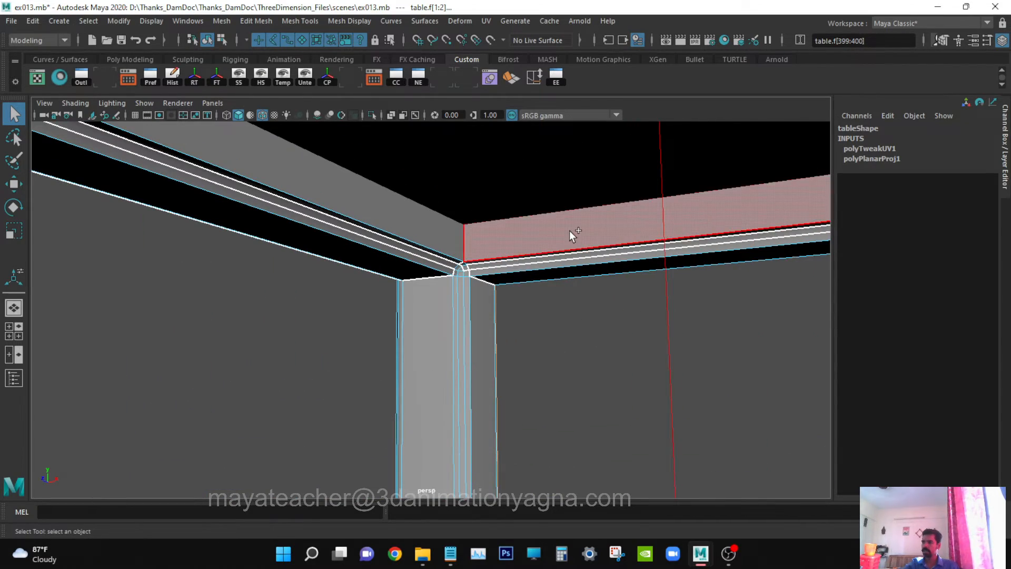
{"action": "left_click_drag", "start_coordinate": [599, 289], "coordinate": [685, 279], "text": "alt"}
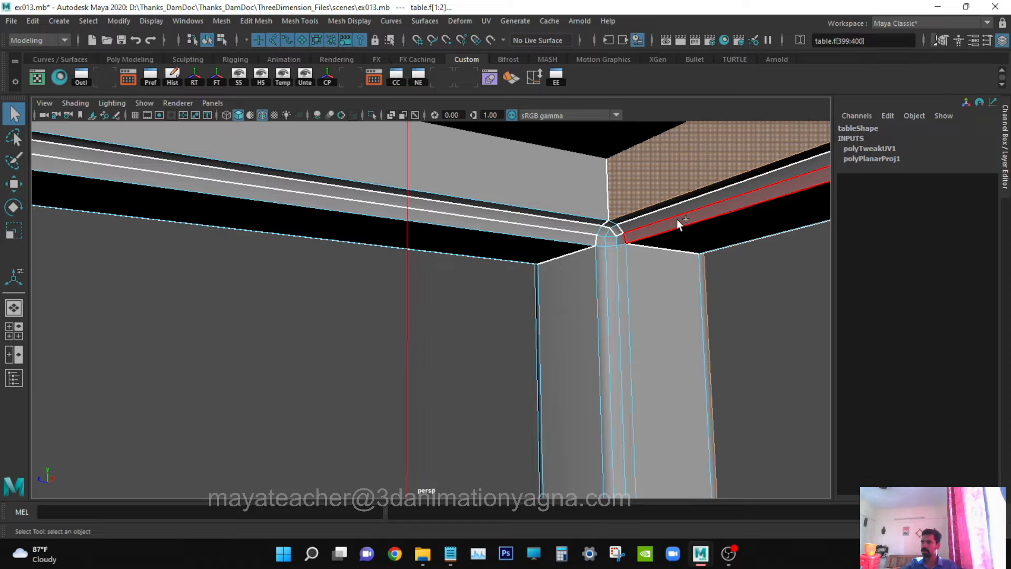
{"action": "left_click_drag", "start_coordinate": [677, 219], "coordinate": [681, 194], "text": "alt"}
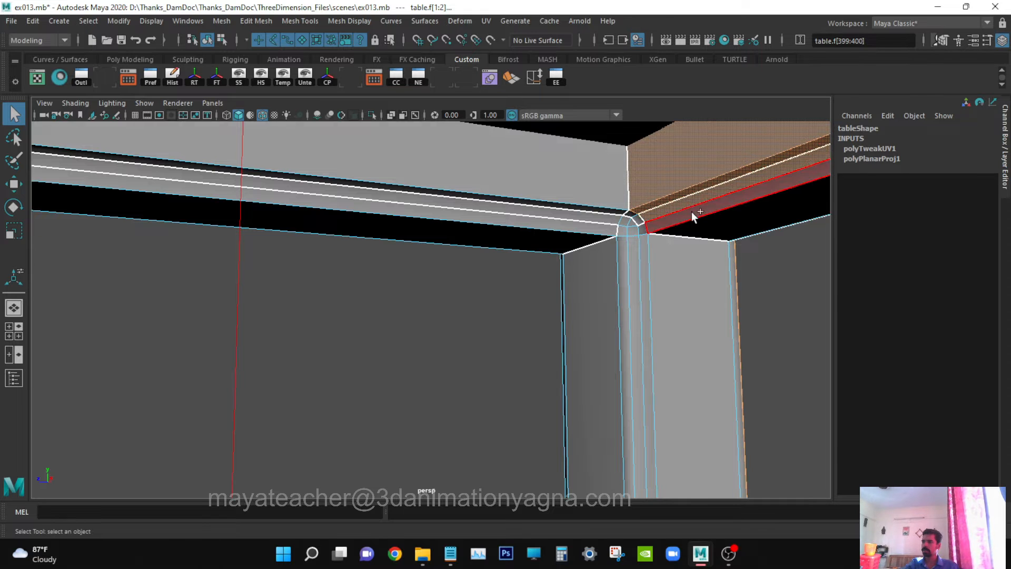
{"action": "scroll", "coordinate": [662, 265], "scroll_direction": "down", "scroll_amount": 2}
{"action": "left_click_drag", "start_coordinate": [658, 265], "coordinate": [634, 264], "text": "alt"}
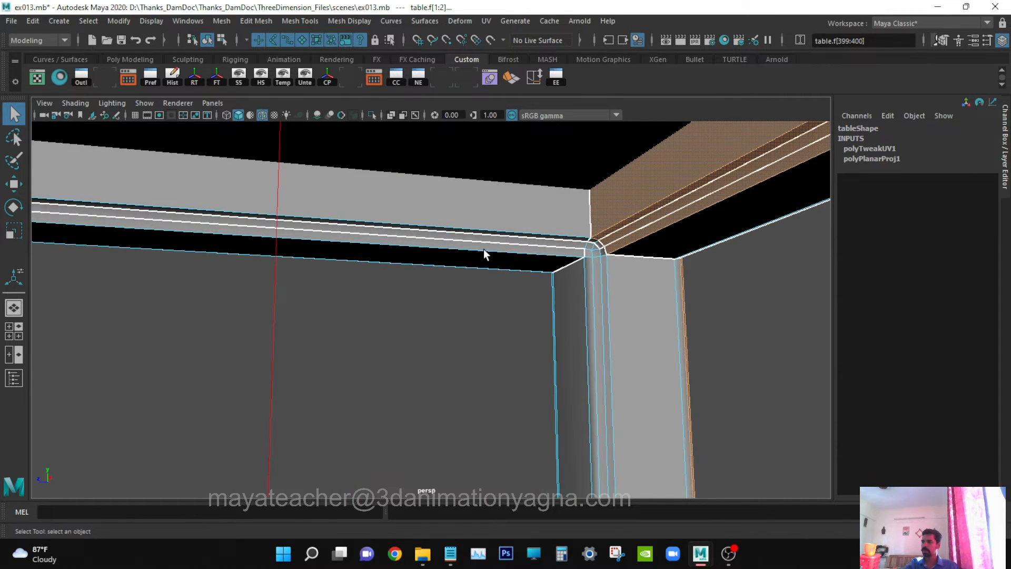
Add the matching inner rail faces and bevel strips on the opposite side to the selection.
{"action": "left_click_drag", "start_coordinate": [521, 252], "coordinate": [563, 303], "text": "alt"}
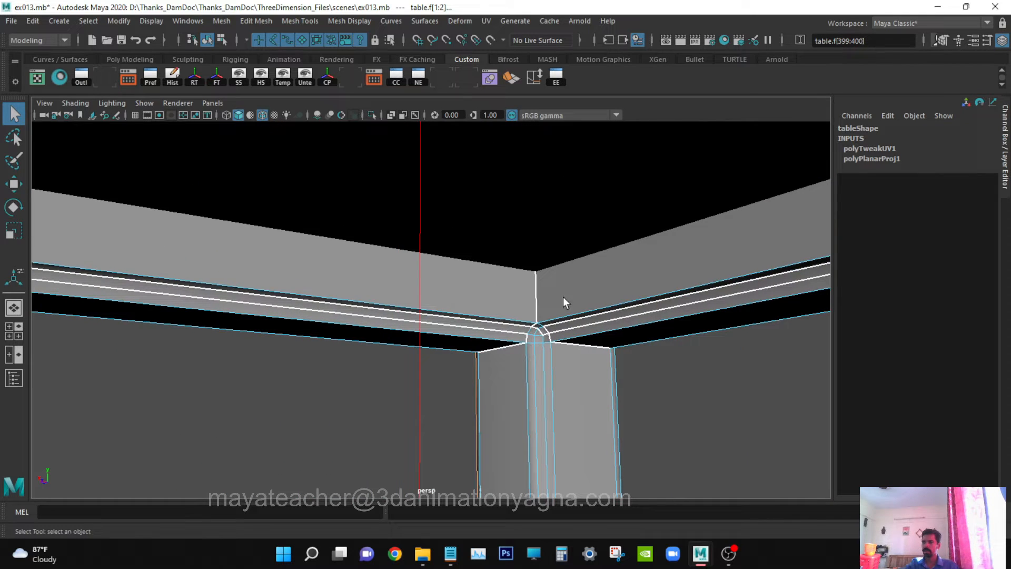
{"action": "left_click", "coordinate": [344, 260]}
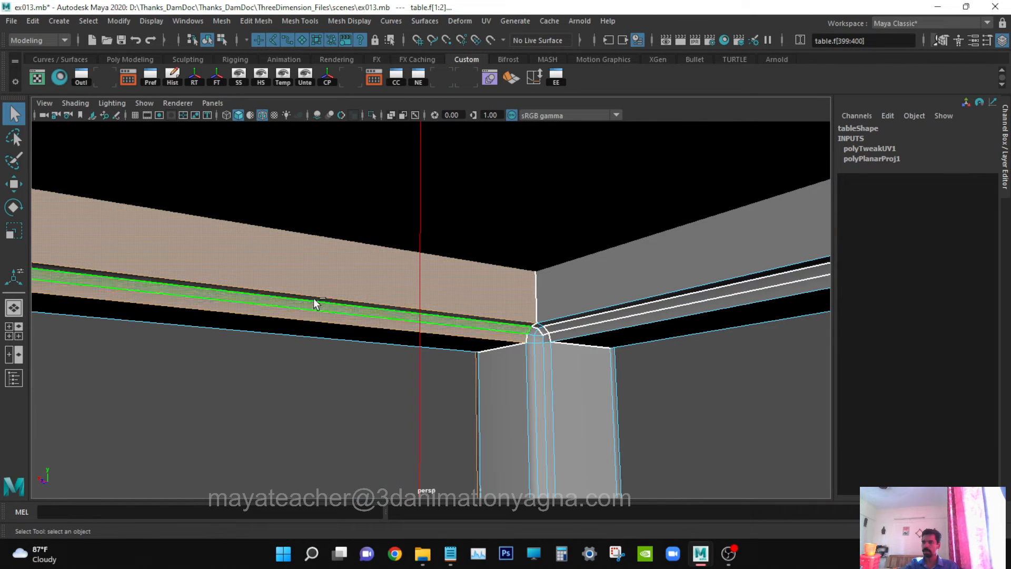
{"action": "left_click", "coordinate": [314, 298], "text": "shift"}
Check the selected side faces in wireframe and apply a planar UV projection to them from the Z axis.
{"action": "left_click_drag", "start_coordinate": [314, 296], "coordinate": [609, 358], "text": "alt"}
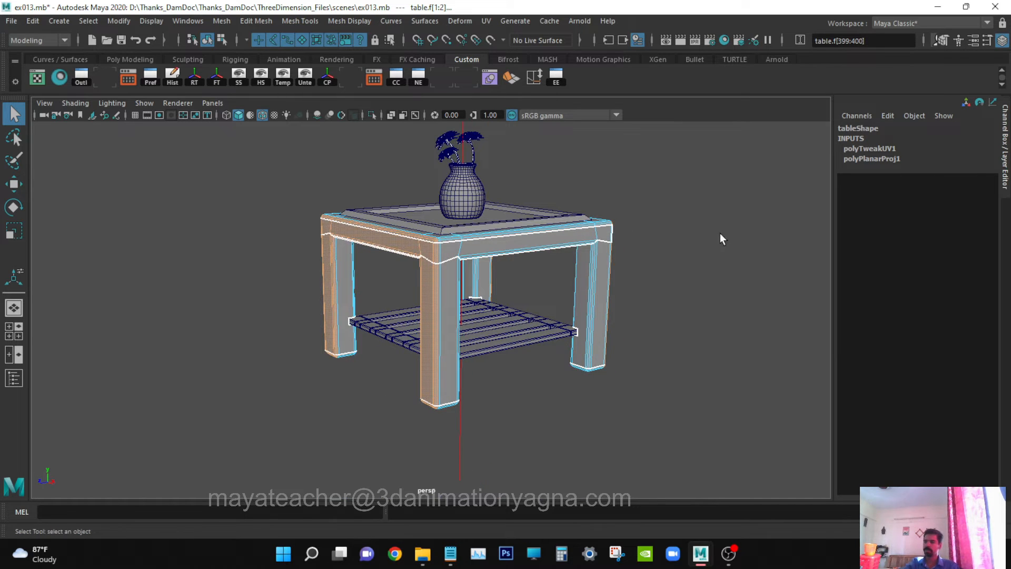
{"action": "left_click_drag", "start_coordinate": [721, 239], "coordinate": [627, 302], "text": "alt"}
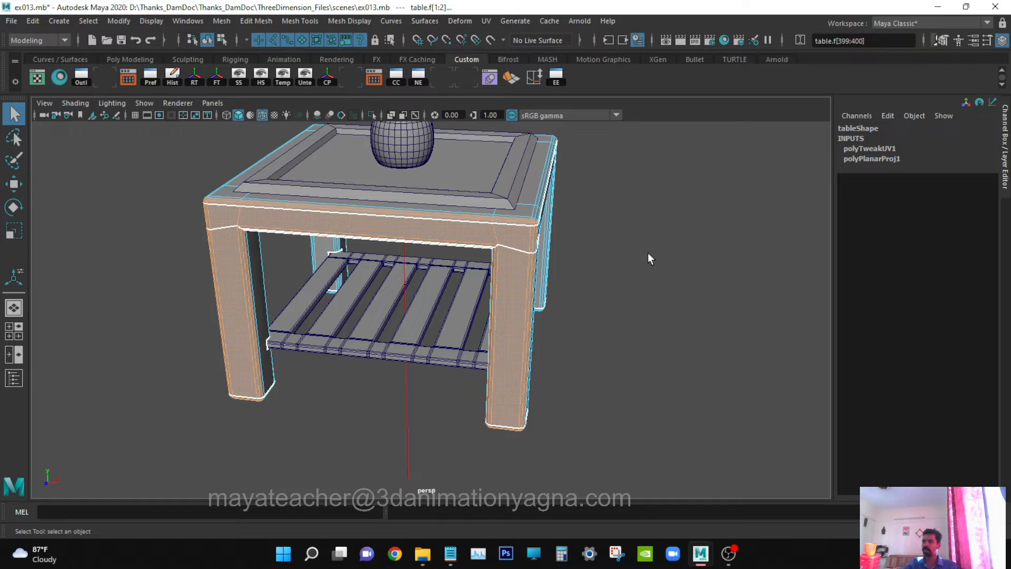
{"action": "mouse_move", "coordinate": [650, 258]}
{"action": "left_mouse_down", "text": "alt"}
{"action": "mouse_move", "coordinate": [688, 316]}
{"action": "mouse_move", "coordinate": [594, 328]}
{"action": "mouse_move", "coordinate": [595, 314]}
{"action": "mouse_move", "coordinate": [492, 305]}
{"action": "mouse_move", "coordinate": [369, 323]}
{"action": "mouse_move", "coordinate": [527, 300]}
{"action": "mouse_move", "coordinate": [582, 268]}
{"action": "mouse_move", "coordinate": [551, 248]}
{"action": "mouse_move", "coordinate": [574, 238]}
{"action": "mouse_move", "coordinate": [471, 255]}
{"action": "mouse_move", "coordinate": [542, 255]}
{"action": "mouse_move", "coordinate": [538, 272]}
{"action": "mouse_move", "coordinate": [564, 280]}
{"action": "mouse_move", "coordinate": [531, 277]}
{"action": "left_mouse_up", "text": "alt"}
{"action": "key", "text": "4"}
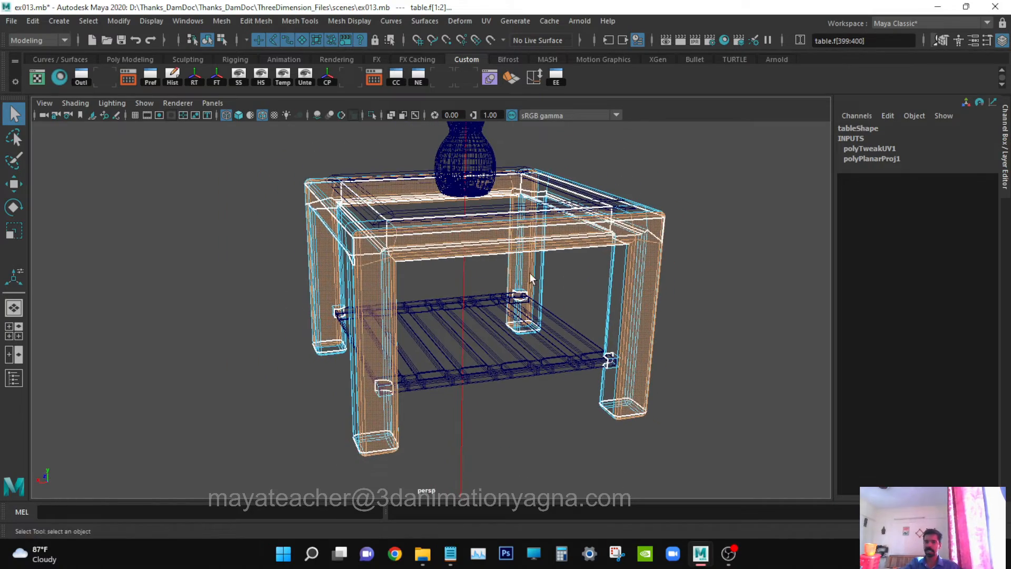
{"action": "left_click", "coordinate": [488, 21]}
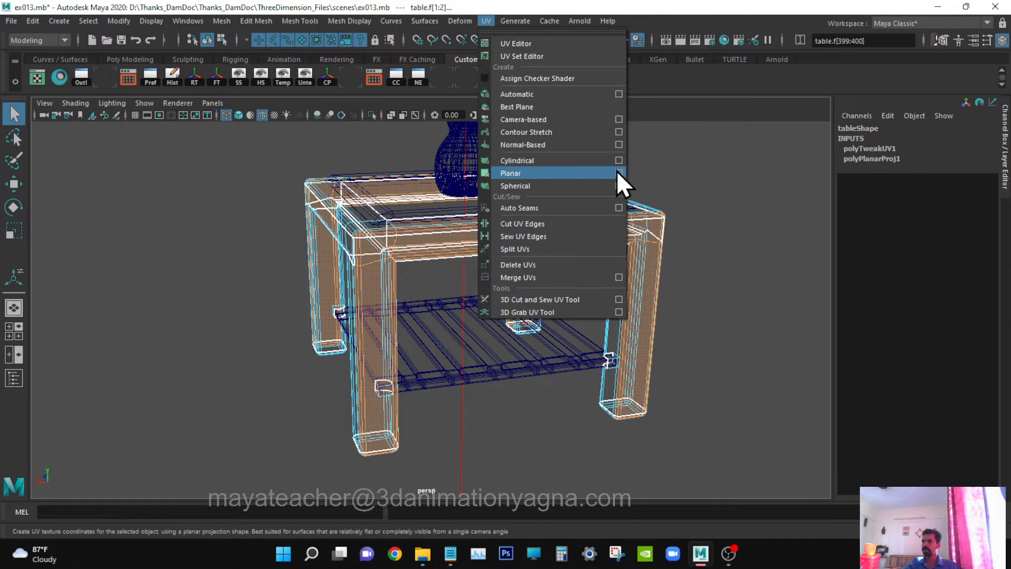
{"action": "left_click", "coordinate": [619, 173]}
{"action": "left_click_drag", "start_coordinate": [423, 308], "coordinate": [390, 303], "text": "alt"}
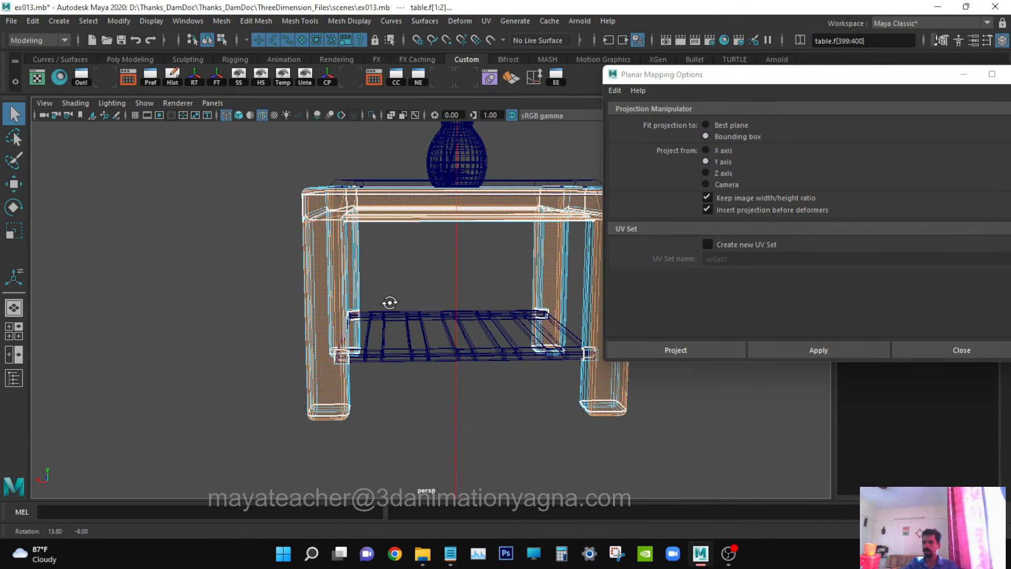
{"action": "left_click", "coordinate": [680, 350]}
{"action": "left_click_drag", "start_coordinate": [488, 333], "coordinate": [505, 332], "text": "alt"}
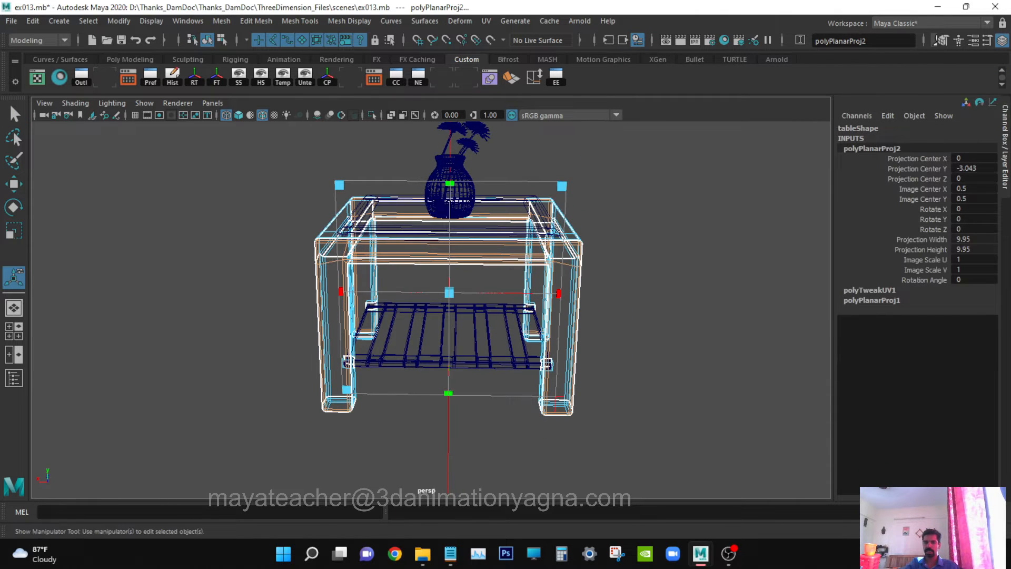
Maximize the UV Editor and move the projected side UVs horizontally out of the 0–1 tile, clear of the remaining UVs.
{"action": "key", "text": "alt+Tab"}
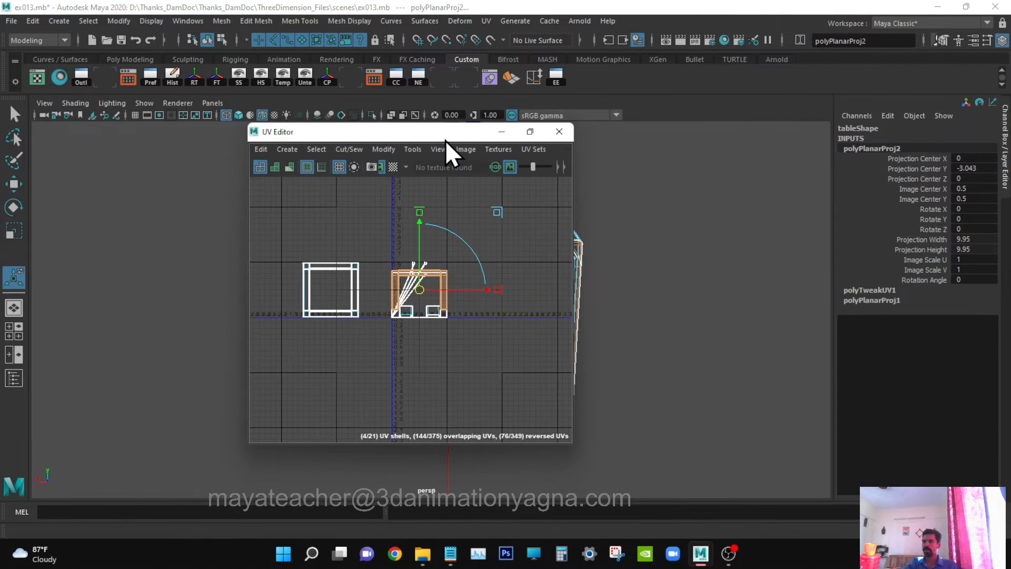
{"action": "double_click", "coordinate": [446, 139]}
{"action": "key", "text": "a"}
{"action": "key", "text": "w"}
{"action": "scroll", "coordinate": [522, 235], "scroll_direction": "down", "scroll_amount": 3}
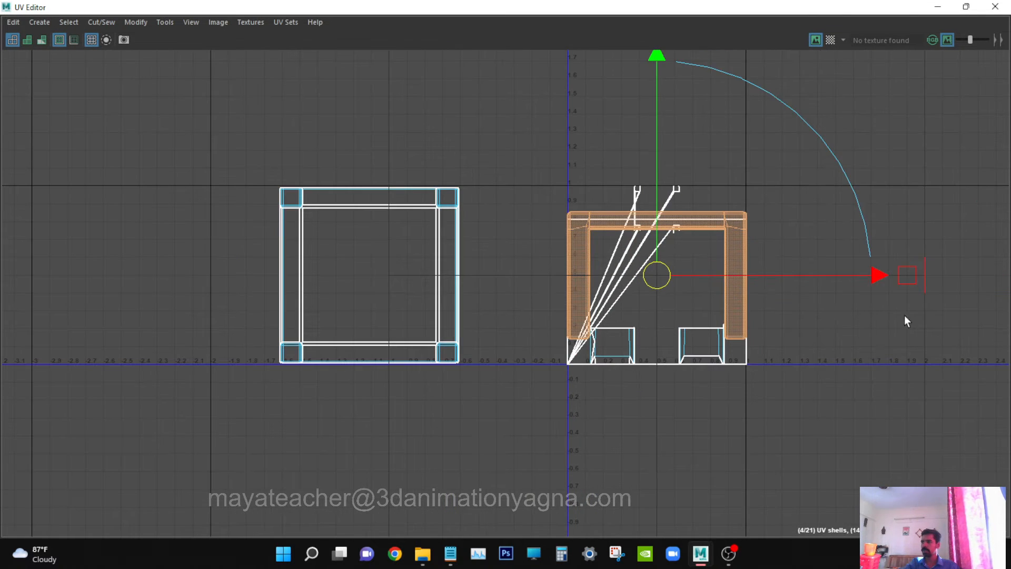
{"action": "left_click_drag", "start_coordinate": [847, 278], "coordinate": [1002, 278]}
{"action": "scroll", "coordinate": [931, 273], "scroll_direction": "down", "scroll_amount": 1}
{"action": "scroll", "coordinate": [932, 276], "scroll_direction": "down", "scroll_amount": 1}
{"action": "left_click_drag", "start_coordinate": [933, 278], "coordinate": [1010, 275]}
{"action": "middle_click_drag", "start_coordinate": [723, 281], "coordinate": [583, 288], "text": "alt"}
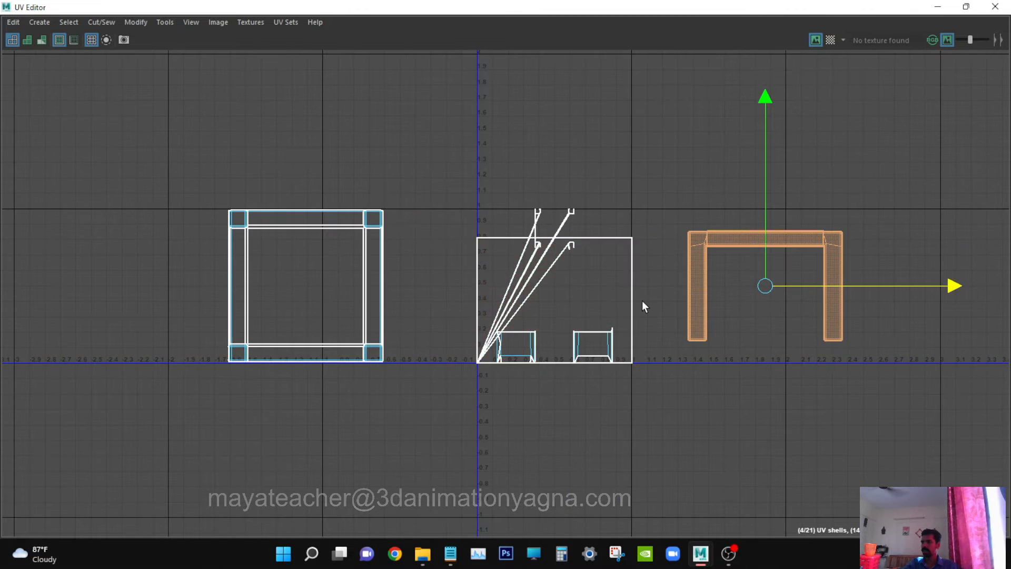
Select all remaining table UV faces inside the 0–1 tile and close the UV Editor.
{"action": "key", "text": "space"}
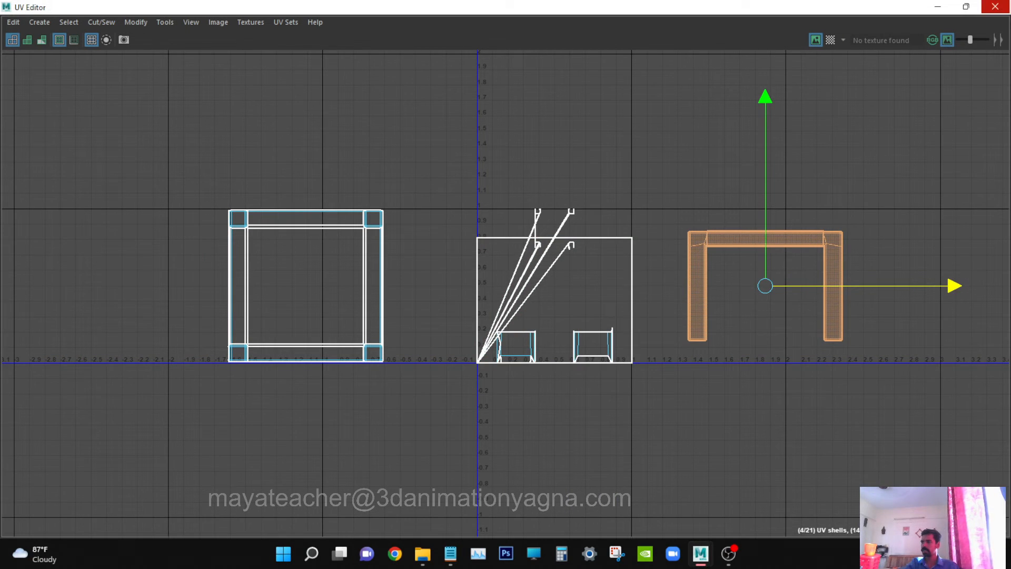
{"action": "left_click_drag", "start_coordinate": [447, 192], "coordinate": [656, 460]}
{"action": "left_click", "coordinate": [1001, 8]}
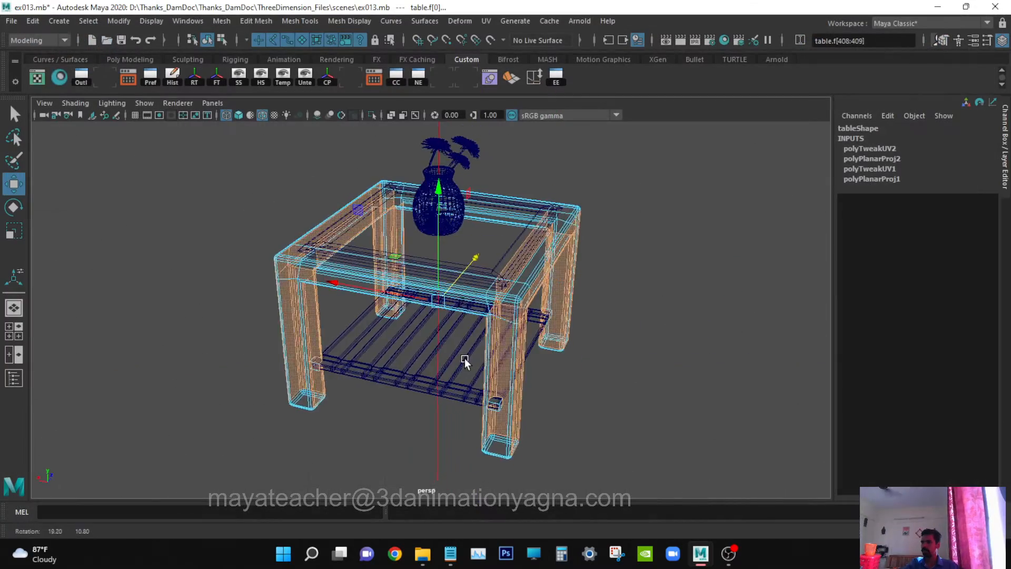
Switch the perspective view to shaded display and examine the selected remaining faces around the table with the Select tool.
{"action": "mouse_move", "coordinate": [464, 358]}
{"action": "left_mouse_down", "text": "alt"}
{"action": "mouse_move", "coordinate": [360, 339]}
{"action": "mouse_move", "coordinate": [375, 322]}
{"action": "mouse_move", "coordinate": [650, 353]}
{"action": "mouse_move", "coordinate": [603, 345]}
{"action": "mouse_move", "coordinate": [665, 340]}
{"action": "mouse_move", "coordinate": [501, 342]}
{"action": "mouse_move", "coordinate": [520, 352]}
{"action": "mouse_move", "coordinate": [636, 325]}
{"action": "mouse_move", "coordinate": [639, 339]}
{"action": "mouse_move", "coordinate": [674, 343]}
{"action": "left_mouse_up", "text": "alt"}
{"action": "key", "text": "5"}
{"action": "scroll", "coordinate": [536, 352], "scroll_direction": "up", "scroll_amount": 2}
{"action": "scroll", "coordinate": [679, 332], "scroll_direction": "up", "scroll_amount": 5}
{"action": "scroll", "coordinate": [680, 358], "scroll_direction": "down", "scroll_amount": 2}
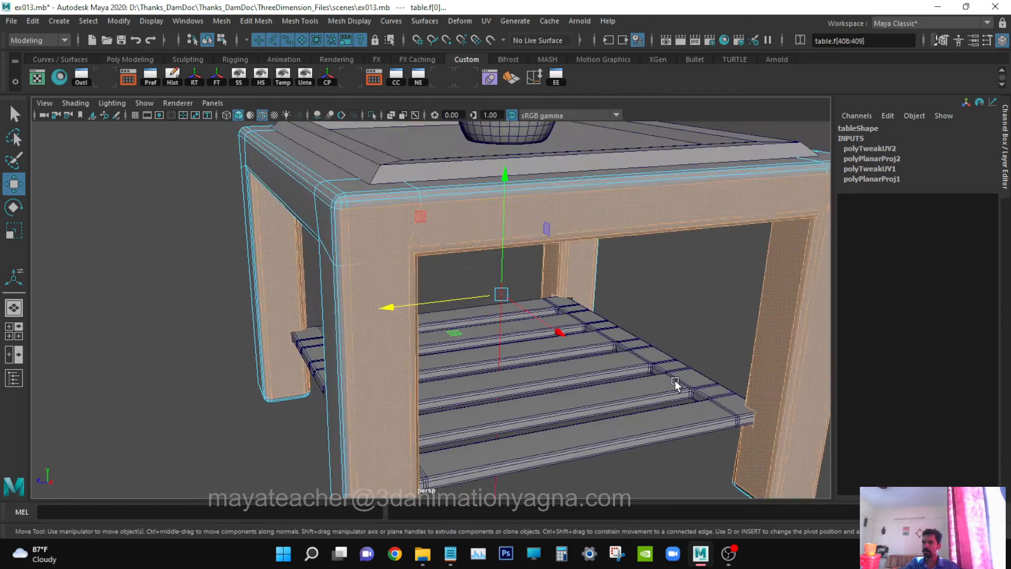
{"action": "left_click_drag", "start_coordinate": [676, 384], "coordinate": [514, 368], "text": "alt"}
{"action": "key", "text": "q"}
{"action": "left_click_drag", "start_coordinate": [435, 341], "coordinate": [463, 363], "text": "alt"}
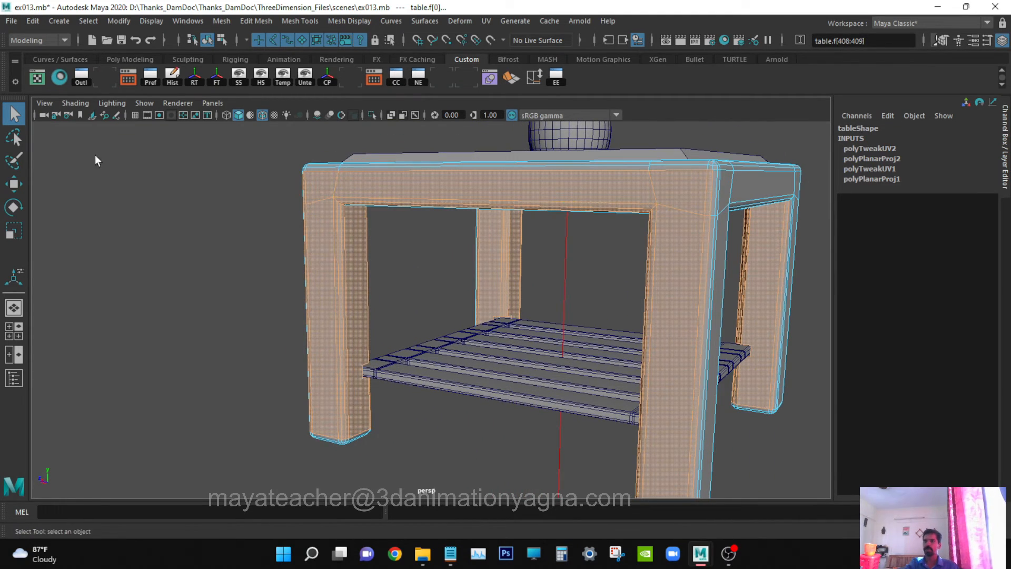
Select all faces of the separated table-side UV shell beyond the 0–1 tile in the UV Editor and put the editor away.
{"action": "left_click", "coordinate": [37, 79]}
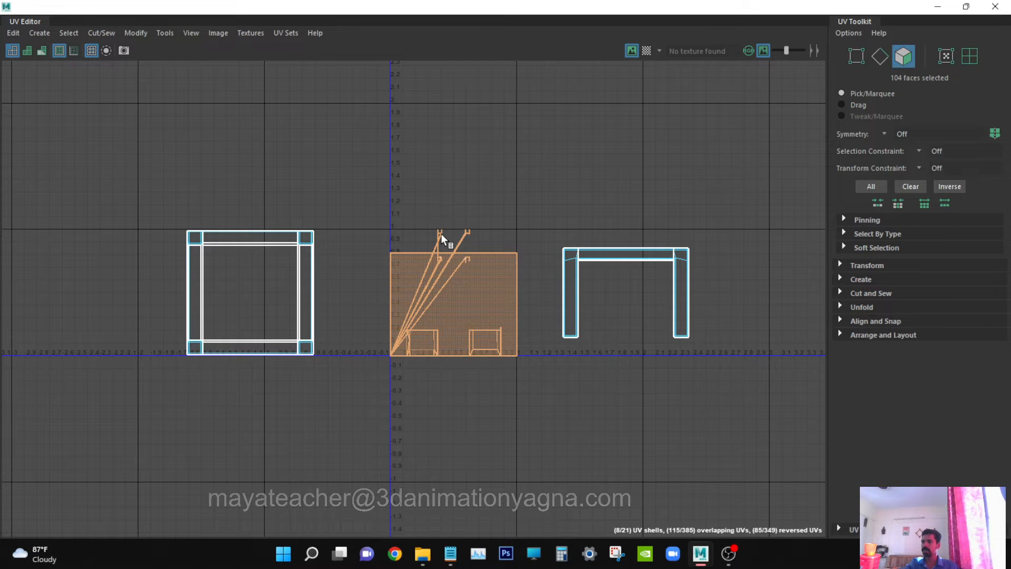
{"action": "left_click_drag", "start_coordinate": [546, 213], "coordinate": [784, 437]}
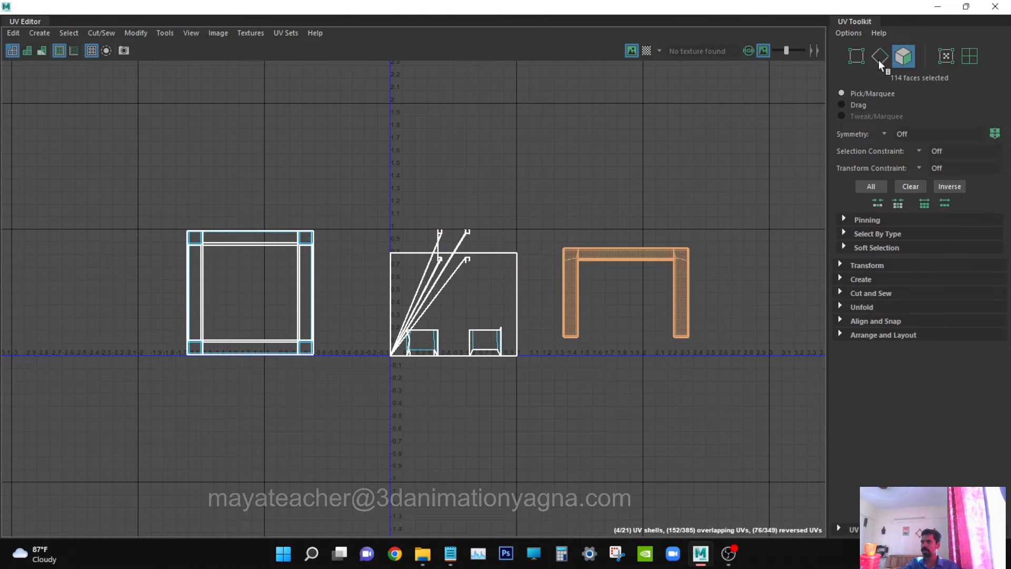
{"action": "left_click", "coordinate": [944, 7]}
Add the wide inner face of the table leg beside the lower shelf to the face selection.
{"action": "left_click_drag", "start_coordinate": [527, 313], "coordinate": [491, 289], "text": "alt"}
{"action": "right_click_drag", "start_coordinate": [491, 289], "coordinate": [469, 338], "text": "alt"}
{"action": "left_click", "coordinate": [345, 269]}
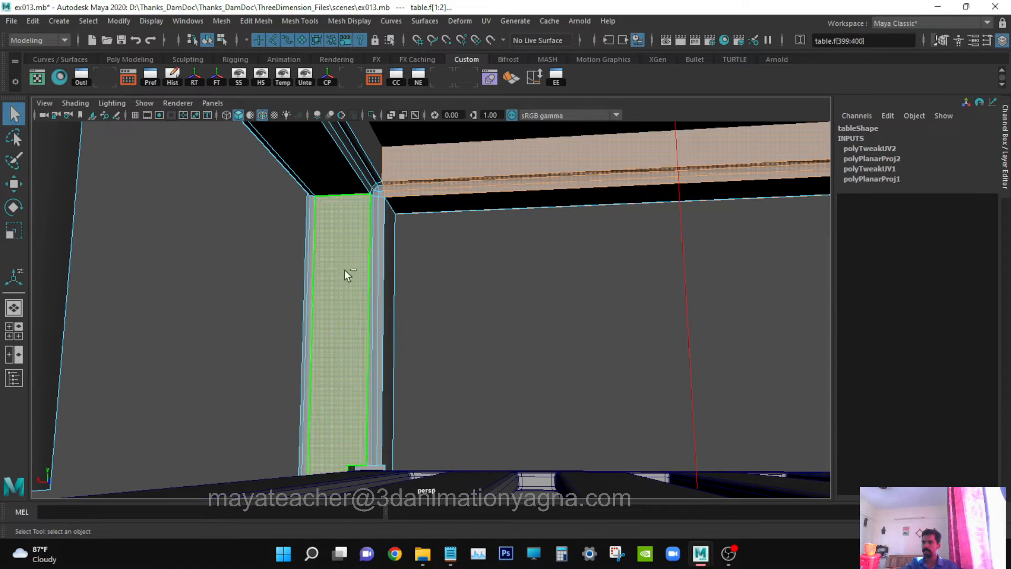
{"action": "left_click_drag", "start_coordinate": [344, 269], "coordinate": [424, 282], "text": "alt"}
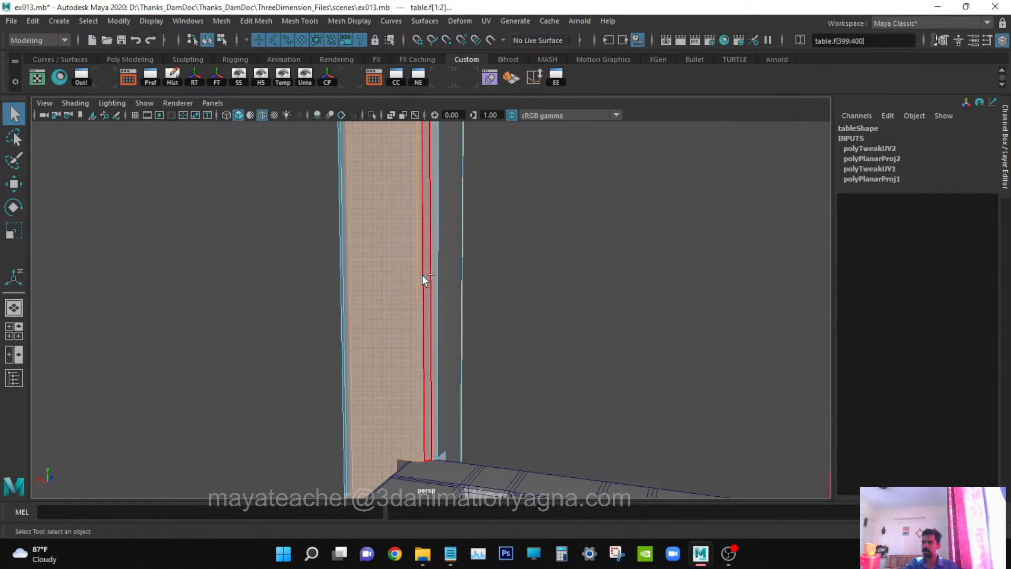
{"action": "left_click_drag", "start_coordinate": [377, 323], "coordinate": [423, 321], "text": "alt"}
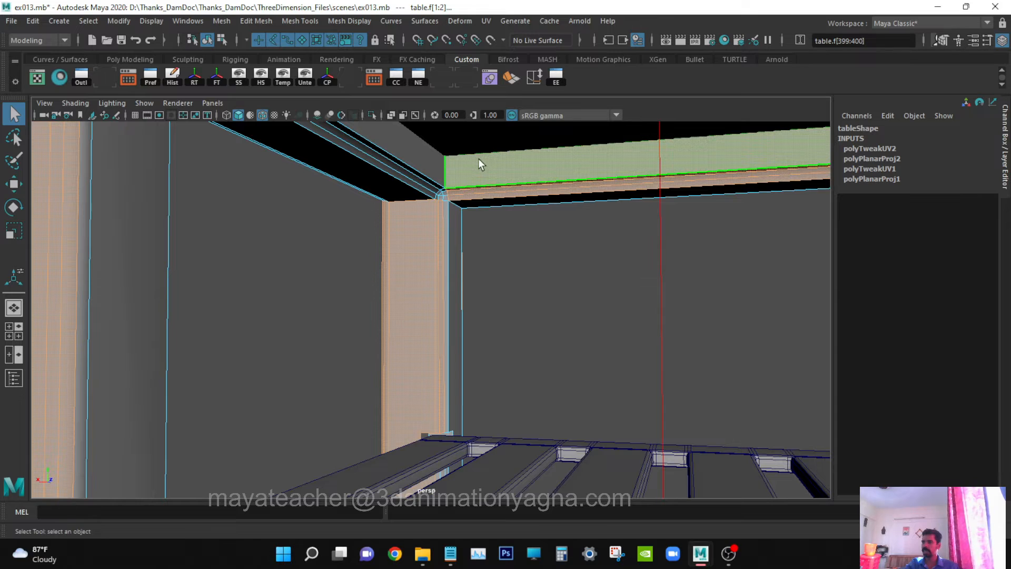
Add the wide inner face and adjoining bevel strips of the leg at the other end of the inner apron to the selection.
{"action": "left_click_drag", "start_coordinate": [530, 330], "coordinate": [420, 374], "text": "alt"}
{"action": "right_click_drag", "start_coordinate": [420, 374], "coordinate": [508, 364], "text": "alt"}
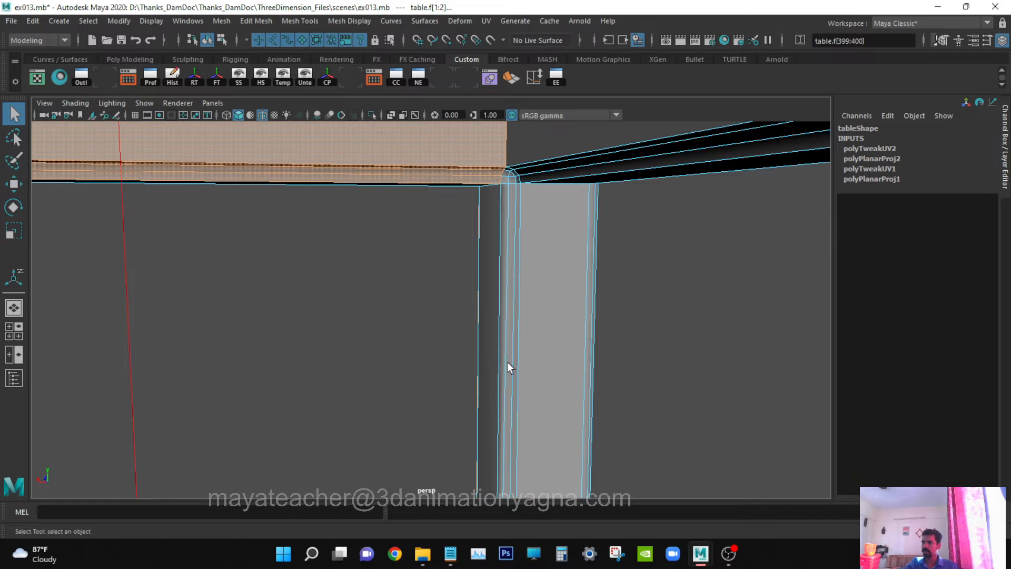
{"action": "left_click", "coordinate": [508, 295], "text": "shift"}
{"action": "left_click", "coordinate": [515, 292], "text": "shift"}
{"action": "left_click", "coordinate": [550, 305], "text": "shift"}
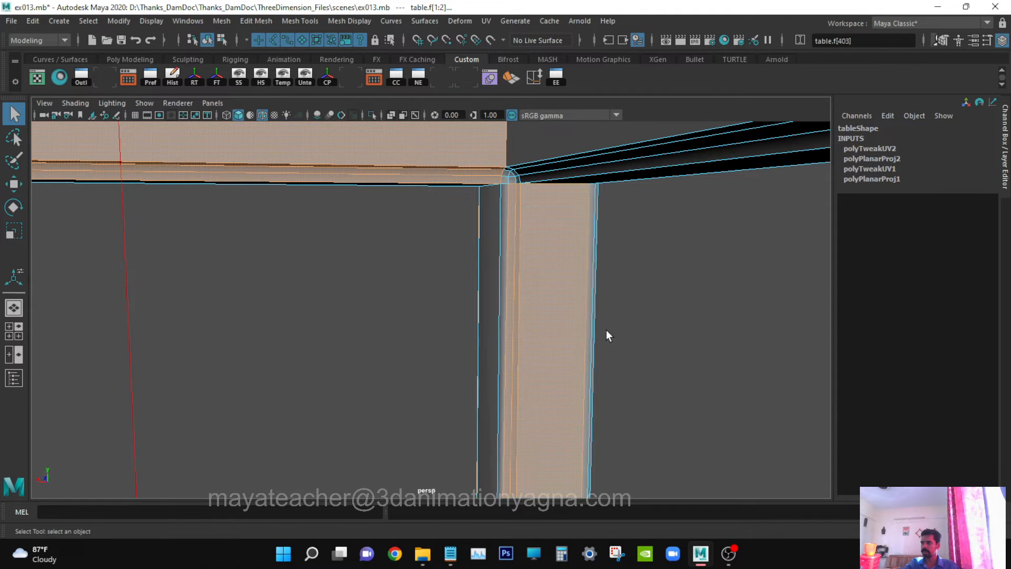
Examine the selected leg faces from the feet up to the apron for missed or wrongly included bevel strips.
{"action": "left_click_drag", "start_coordinate": [607, 336], "coordinate": [477, 308], "text": "alt"}
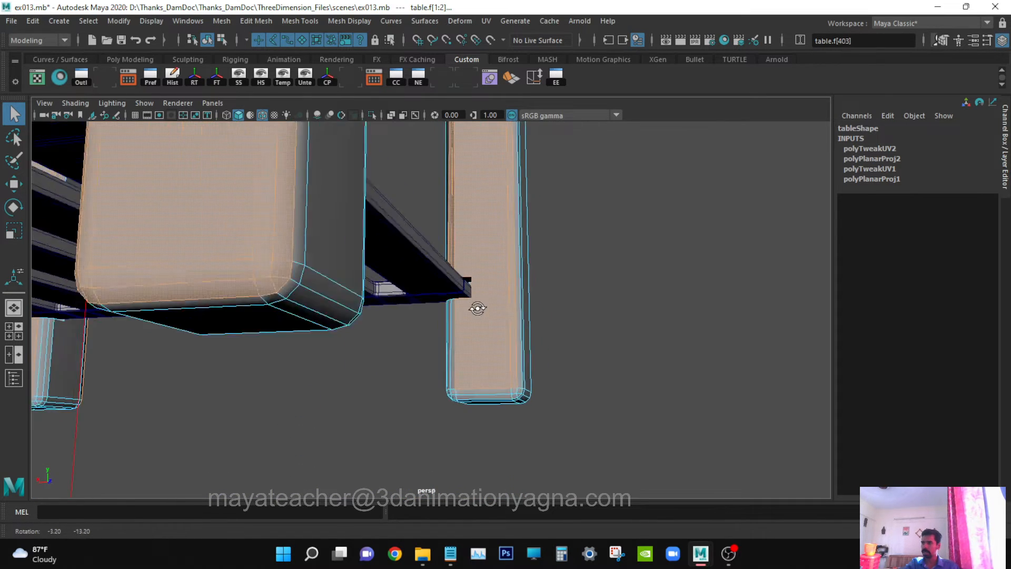
{"action": "scroll", "coordinate": [477, 308], "scroll_direction": "up", "scroll_amount": 5}
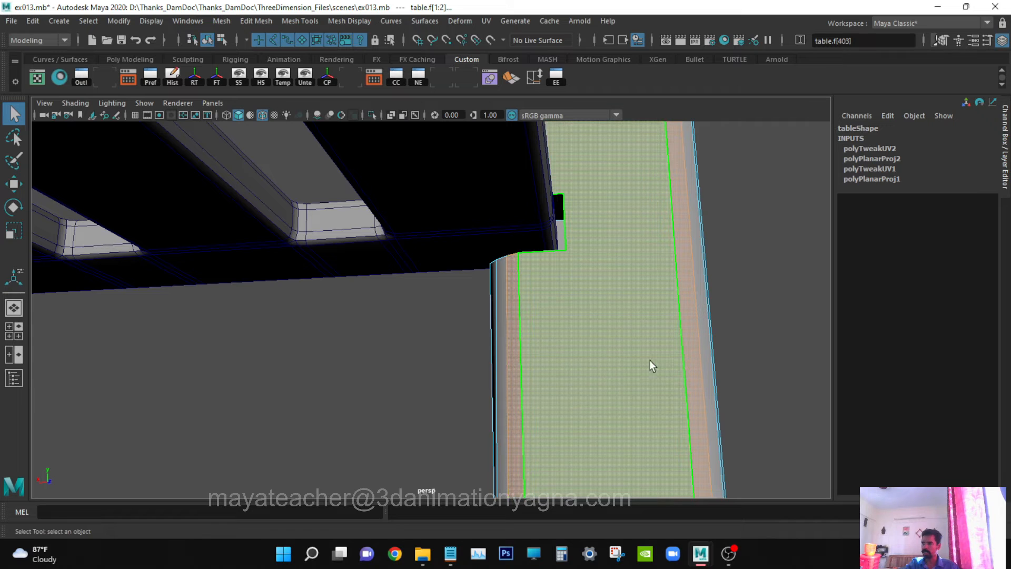
{"action": "scroll", "coordinate": [675, 347], "scroll_direction": "down", "scroll_amount": 2}
{"action": "left_click_drag", "start_coordinate": [675, 346], "coordinate": [619, 361], "text": "alt"}
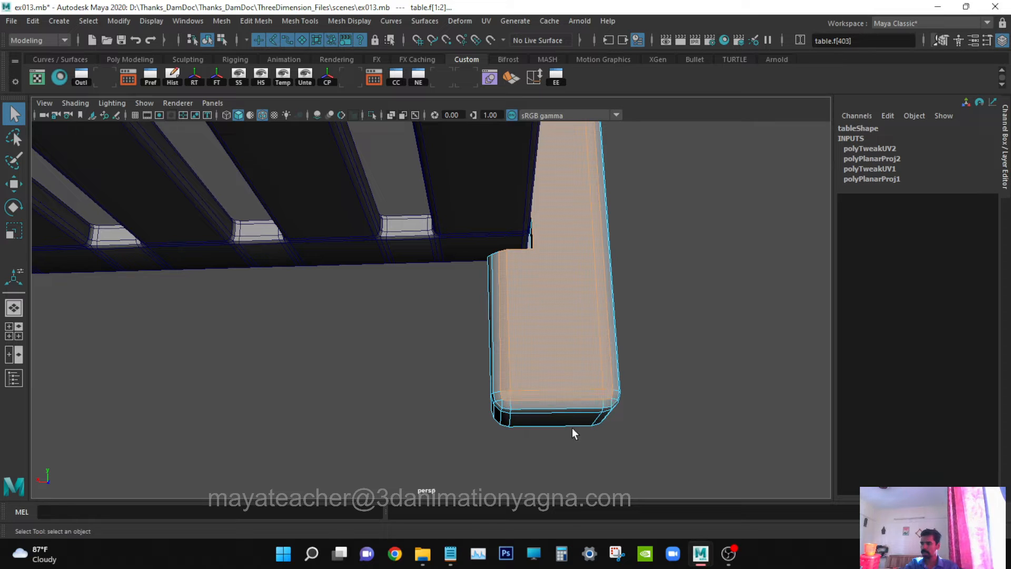
{"action": "left_click_drag", "start_coordinate": [572, 428], "coordinate": [417, 378], "text": "alt"}
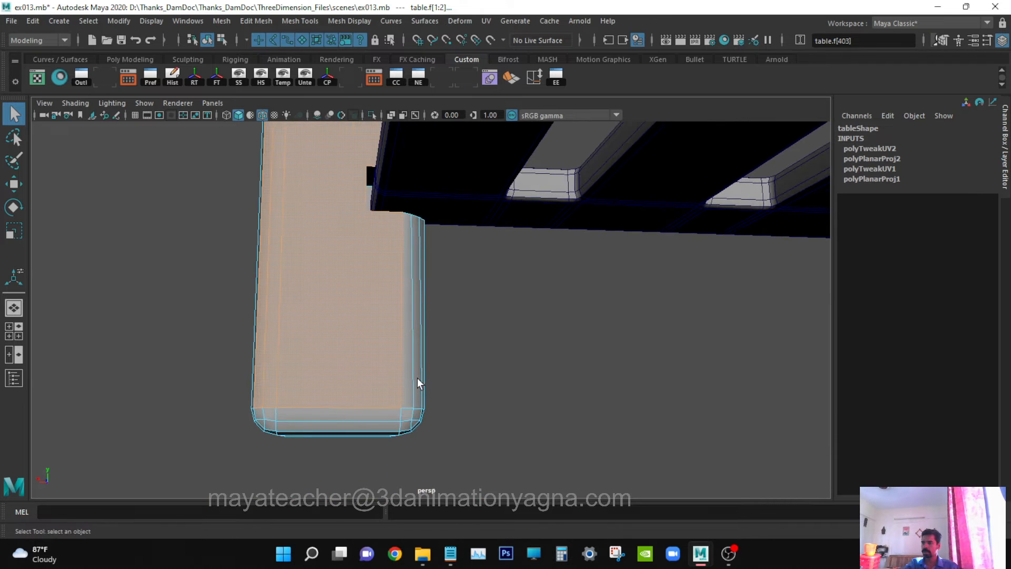
{"action": "left_click_drag", "start_coordinate": [446, 334], "coordinate": [458, 366], "text": "alt"}
{"action": "middle_click_drag", "start_coordinate": [458, 366], "coordinate": [445, 420], "text": "alt"}
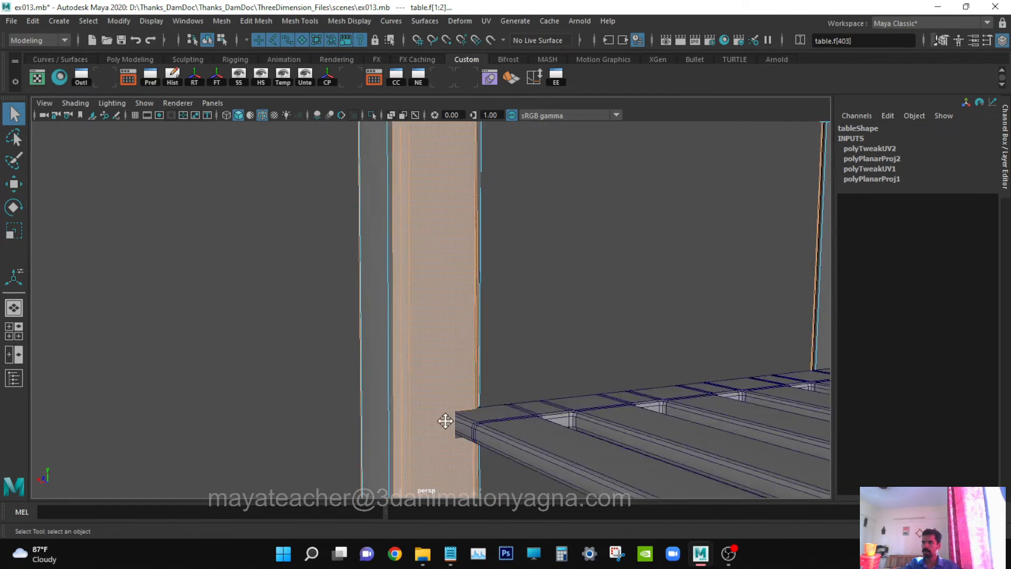
{"action": "left_click_drag", "start_coordinate": [445, 421], "coordinate": [454, 349], "text": "alt"}
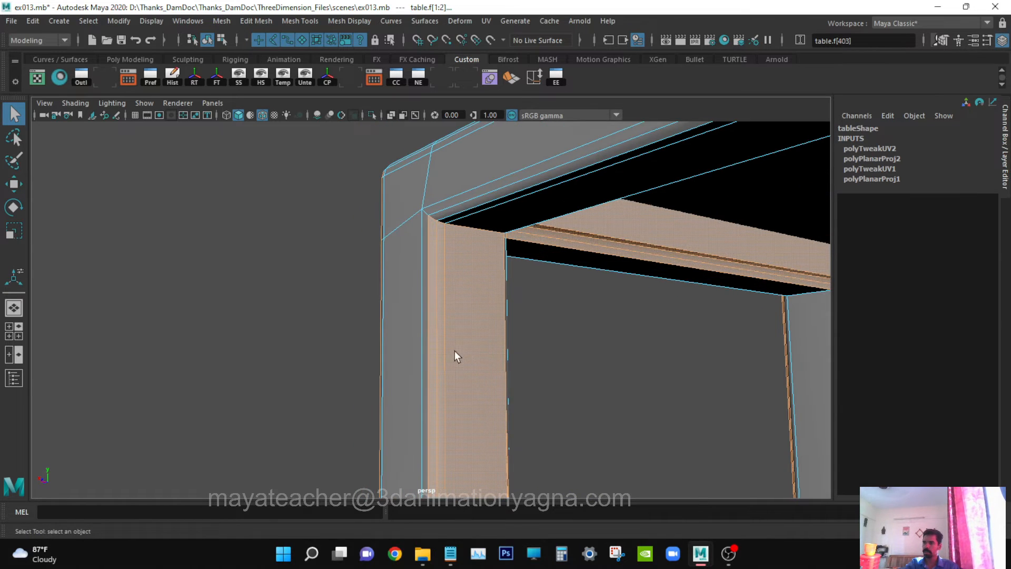
Undo the last selection change, deselect the narrow bevel strip on the leg's edge and check the leg up to the apron corner.
{"action": "key", "text": "ctrl+z"}
{"action": "left_click", "coordinate": [430, 333], "text": "ctrl"}
{"action": "middle_click_drag", "start_coordinate": [481, 458], "coordinate": [447, 293], "text": "alt"}
{"action": "middle_click_drag", "start_coordinate": [393, 408], "coordinate": [394, 372], "text": "alt"}
{"action": "scroll", "coordinate": [394, 372], "scroll_direction": "down", "scroll_amount": 3}
{"action": "middle_click_drag", "start_coordinate": [430, 321], "coordinate": [431, 381], "text": "alt"}
{"action": "left_click_drag", "start_coordinate": [431, 381], "coordinate": [454, 350], "text": "alt"}
{"action": "scroll", "coordinate": [453, 374], "scroll_direction": "down", "scroll_amount": 5}
{"action": "scroll", "coordinate": [454, 330], "scroll_direction": "up", "scroll_amount": 6}
{"action": "middle_click_drag", "start_coordinate": [454, 330], "coordinate": [542, 450], "text": "alt"}
{"action": "scroll", "coordinate": [454, 385], "scroll_direction": "up", "scroll_amount": 3}
{"action": "left_click_drag", "start_coordinate": [454, 385], "coordinate": [445, 379], "text": "alt"}
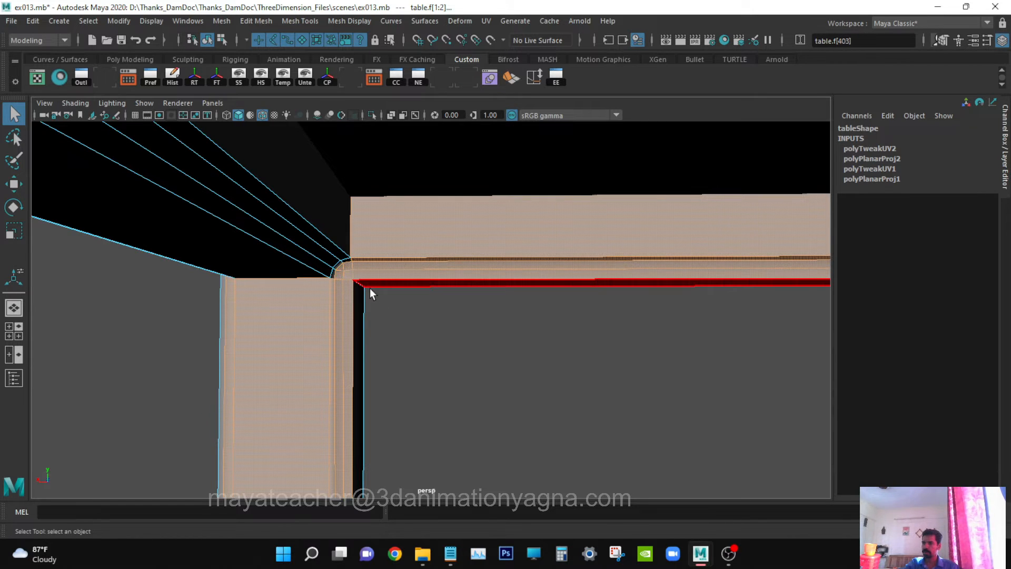
Add the small rounded corner faces where the inner apron meets the leg to the selection.
{"action": "left_click_drag", "start_coordinate": [370, 289], "coordinate": [151, 262], "text": "alt"}
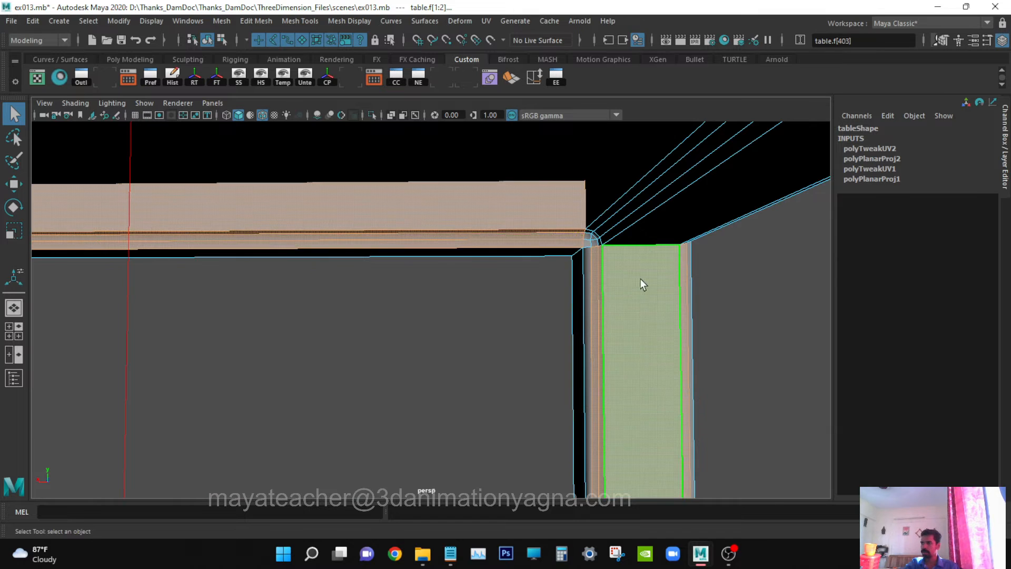
{"action": "right_click_drag", "start_coordinate": [641, 279], "coordinate": [684, 259], "text": "alt"}
{"action": "middle_click_drag", "start_coordinate": [685, 259], "coordinate": [544, 345], "text": "alt"}
{"action": "left_click", "coordinate": [555, 302], "text": "shift"}
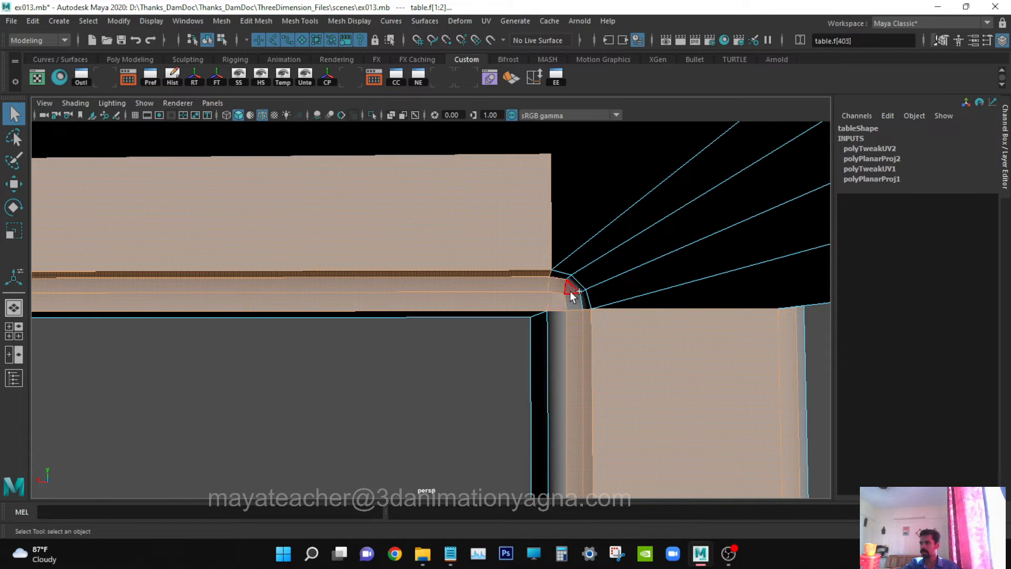
{"action": "left_click", "coordinate": [570, 292], "text": "shift"}
{"action": "left_click", "coordinate": [574, 302], "text": "shift"}
Add the wide inner face and narrow bevel strips of the next table leg to the selection.
{"action": "right_click_drag", "start_coordinate": [631, 314], "coordinate": [422, 375], "text": "alt"}
{"action": "middle_click_drag", "start_coordinate": [422, 375], "coordinate": [443, 191], "text": "alt"}
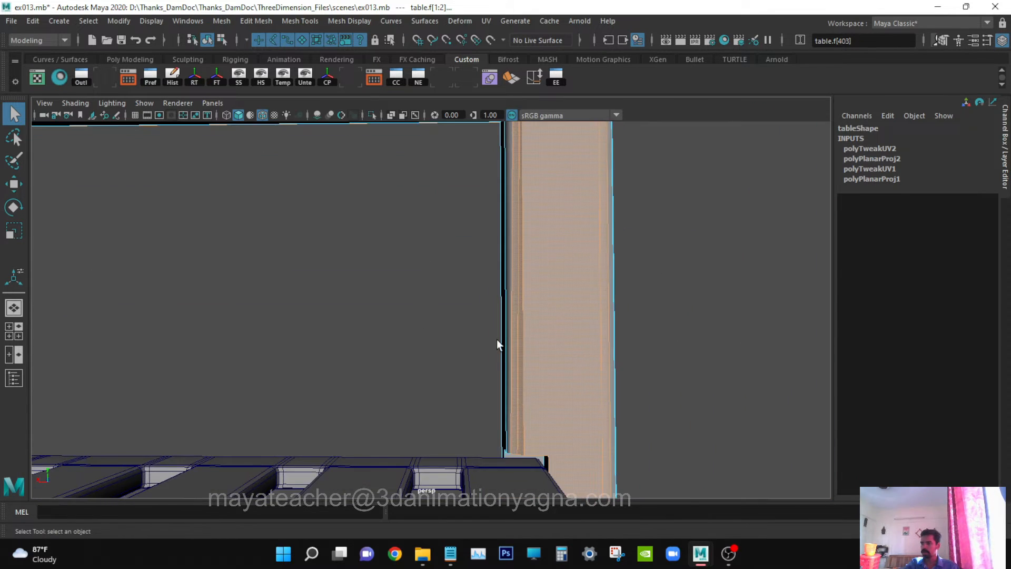
{"action": "left_click_drag", "start_coordinate": [497, 342], "coordinate": [573, 267], "text": "alt"}
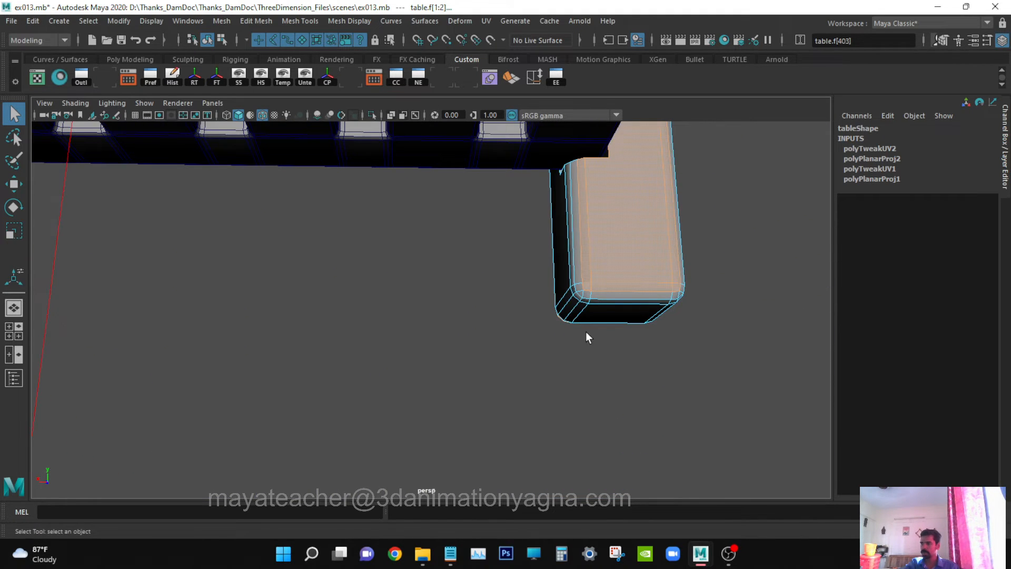
{"action": "left_click_drag", "start_coordinate": [587, 332], "coordinate": [379, 336], "text": "alt"}
{"action": "scroll", "coordinate": [544, 342], "scroll_direction": "up", "scroll_amount": 8}
{"action": "left_click", "coordinate": [289, 274], "text": "shift"}
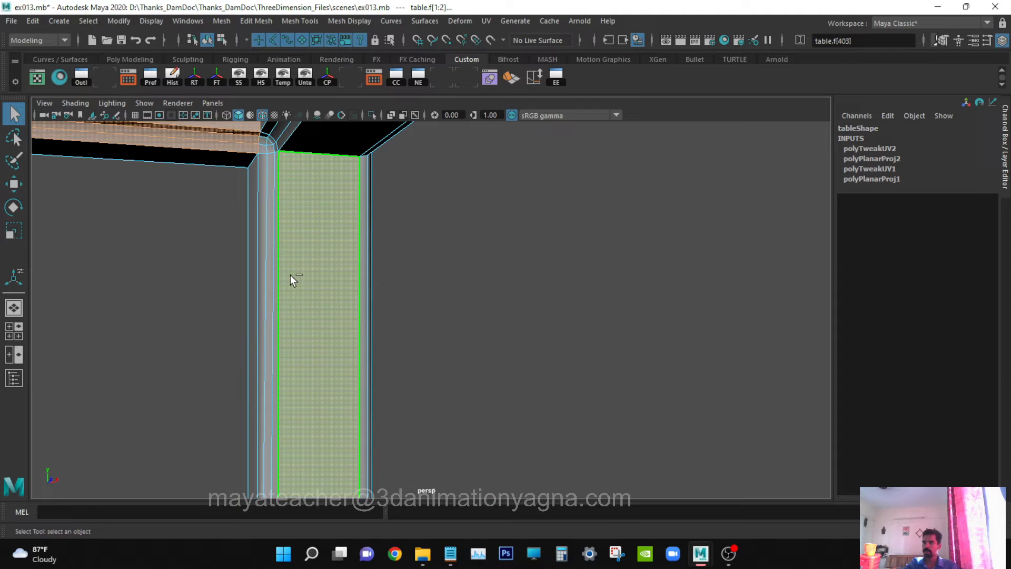
{"action": "left_click", "coordinate": [276, 216], "text": "shift"}
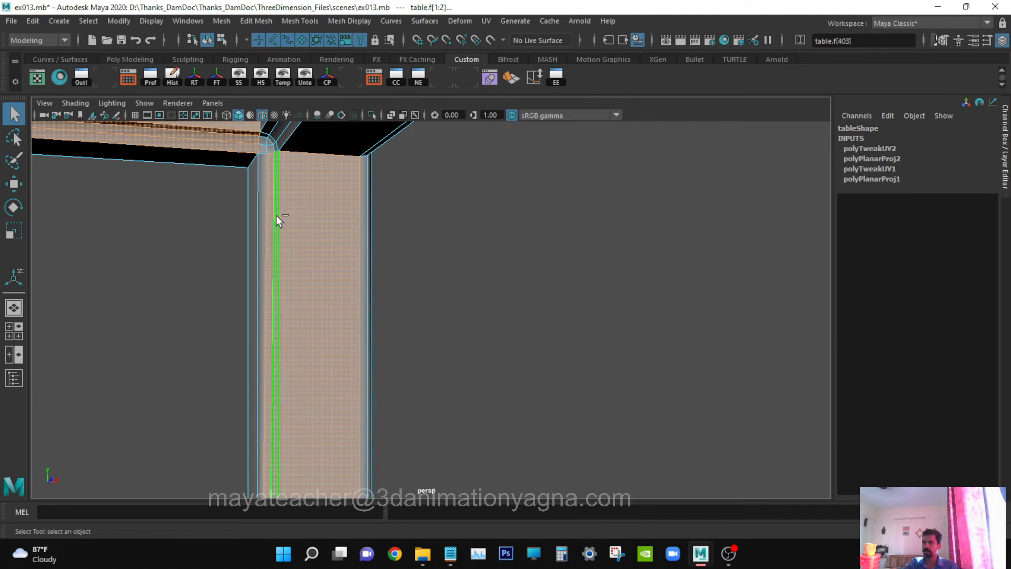
{"action": "left_click", "coordinate": [371, 232], "text": "shift"}
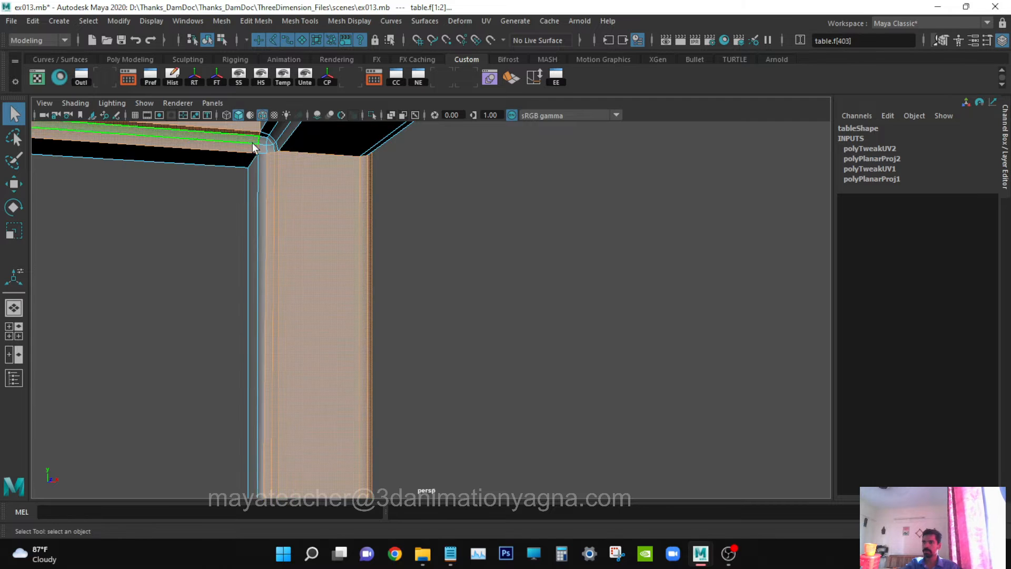
Add the small corner bevel faces joining the inner apron to this leg to the selection.
{"action": "middle_click_drag", "start_coordinate": [264, 153], "coordinate": [394, 317], "text": "alt"}
{"action": "scroll", "coordinate": [387, 329], "scroll_direction": "up", "scroll_amount": 4}
{"action": "left_click", "coordinate": [293, 291], "text": "shift"}
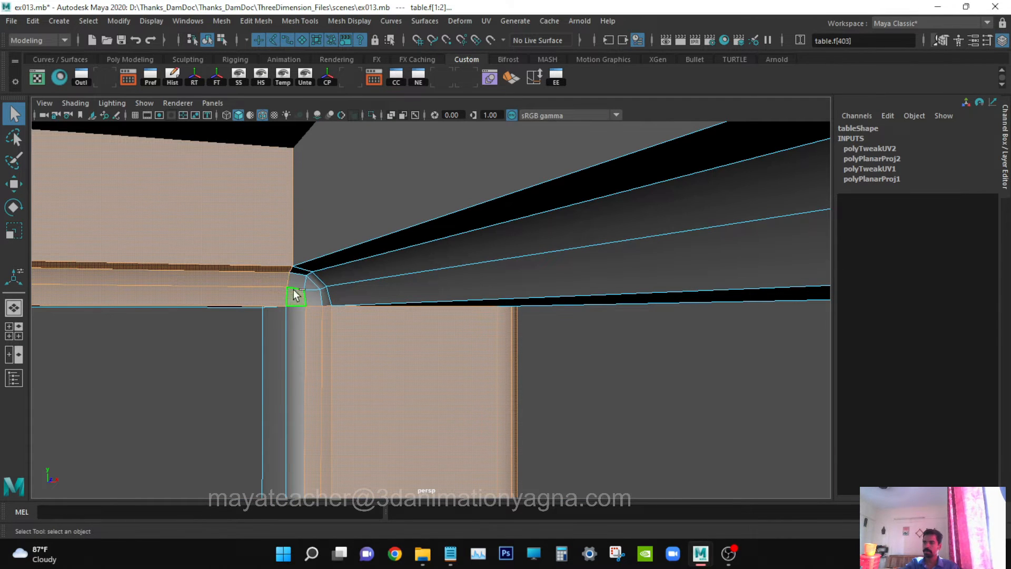
{"action": "left_click", "coordinate": [302, 283], "text": "shift"}
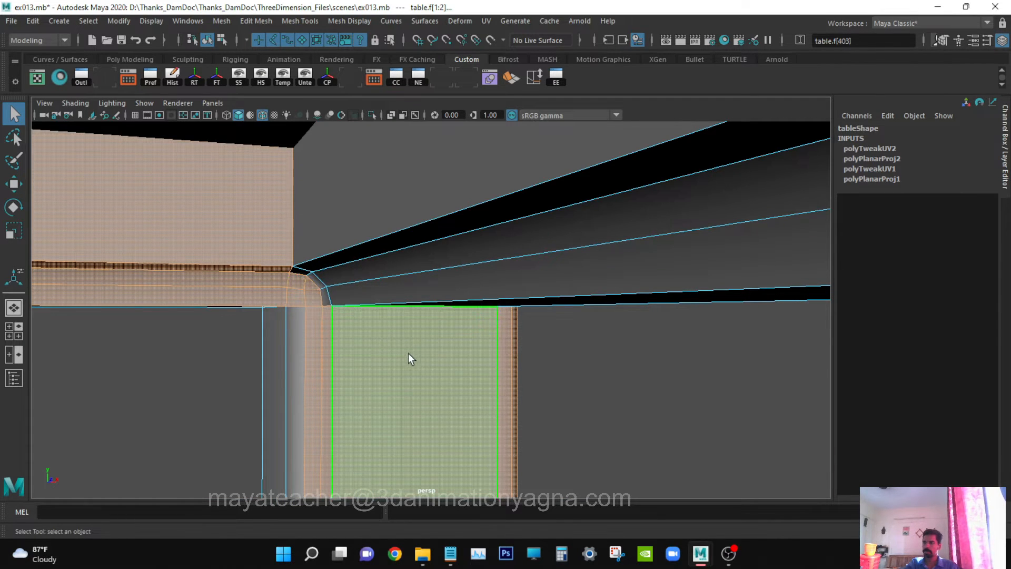
Examine the leg down to its rounded foot and the surrounding table legs for side faces missing from the selection.
{"action": "middle_click_drag", "start_coordinate": [406, 349], "coordinate": [441, 322], "text": "alt"}
{"action": "left_click_drag", "start_coordinate": [441, 322], "coordinate": [494, 375], "text": "alt"}
{"action": "scroll", "coordinate": [494, 375], "scroll_direction": "down", "scroll_amount": 3}
{"action": "middle_click_drag", "start_coordinate": [461, 408], "coordinate": [469, 200], "text": "alt"}
{"action": "middle_click_drag", "start_coordinate": [504, 405], "coordinate": [505, 163], "text": "alt"}
{"action": "middle_click_drag", "start_coordinate": [513, 294], "coordinate": [484, 400], "text": "alt"}
{"action": "left_click_drag", "start_coordinate": [485, 400], "coordinate": [514, 367], "text": "alt"}
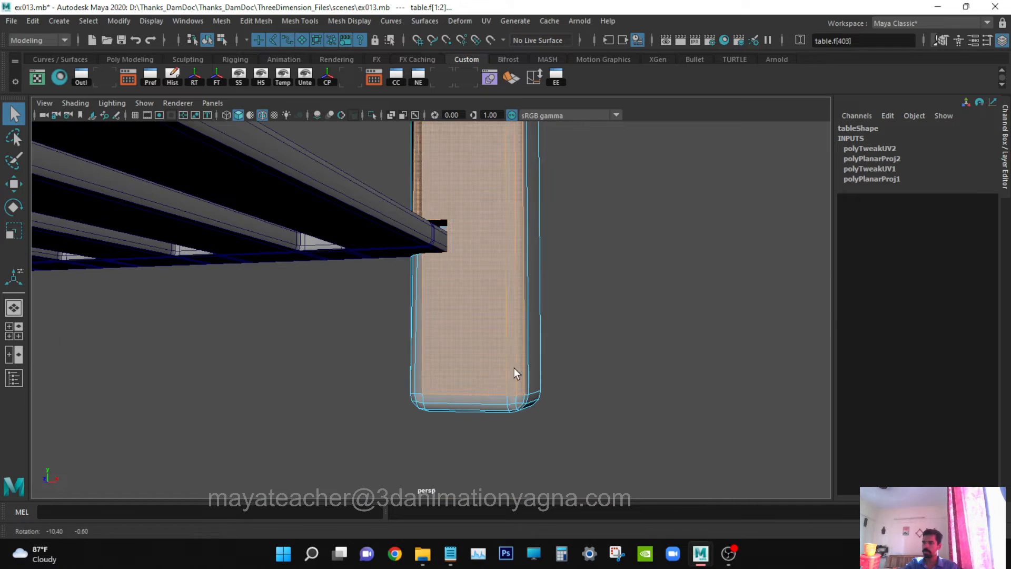
{"action": "left_click_drag", "start_coordinate": [420, 326], "coordinate": [482, 315], "text": "alt"}
{"action": "scroll", "coordinate": [449, 390], "scroll_direction": "up", "scroll_amount": 3}
{"action": "middle_click_drag", "start_coordinate": [480, 395], "coordinate": [487, 290], "text": "alt"}
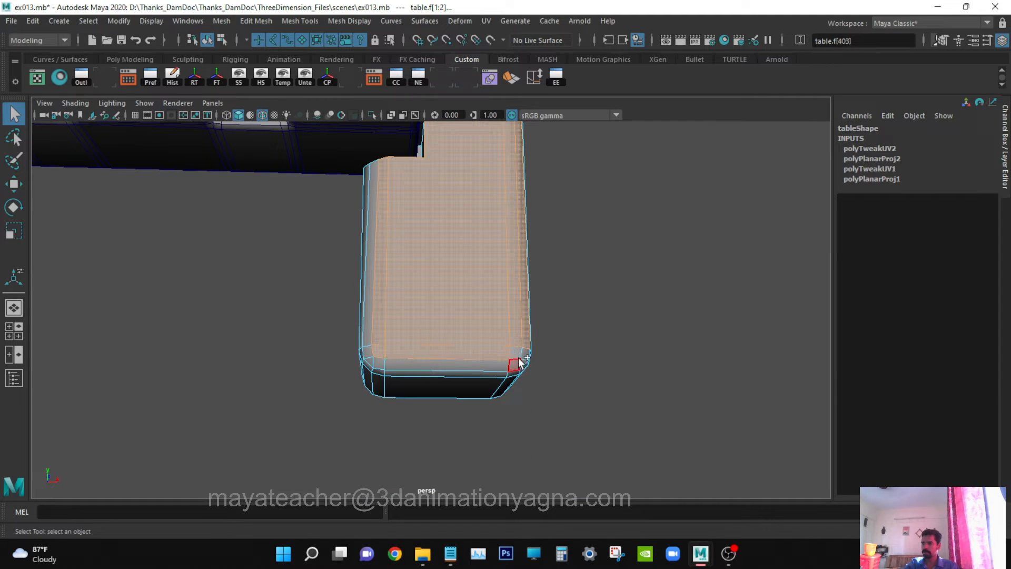
{"action": "scroll", "coordinate": [554, 354], "scroll_direction": "down", "scroll_amount": 4}
{"action": "middle_click_drag", "start_coordinate": [554, 353], "coordinate": [582, 446], "text": "alt"}
{"action": "left_click_drag", "start_coordinate": [559, 413], "coordinate": [474, 428], "text": "alt"}
{"action": "middle_click_drag", "start_coordinate": [541, 376], "coordinate": [580, 481], "text": "alt"}
{"action": "scroll", "coordinate": [371, 322], "scroll_direction": "down", "scroll_amount": 4}
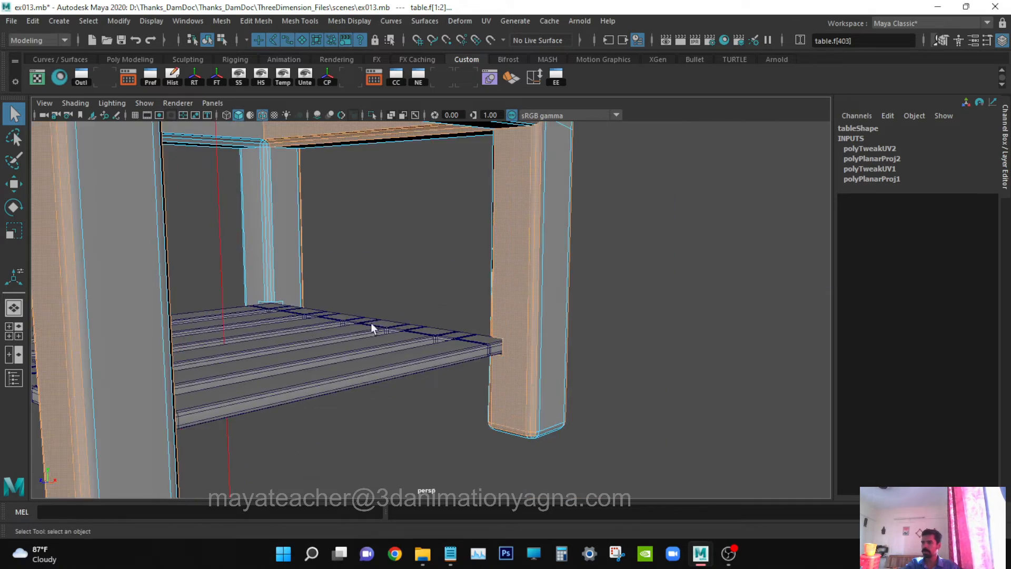
{"action": "left_click_drag", "start_coordinate": [371, 324], "coordinate": [539, 339], "text": "alt"}
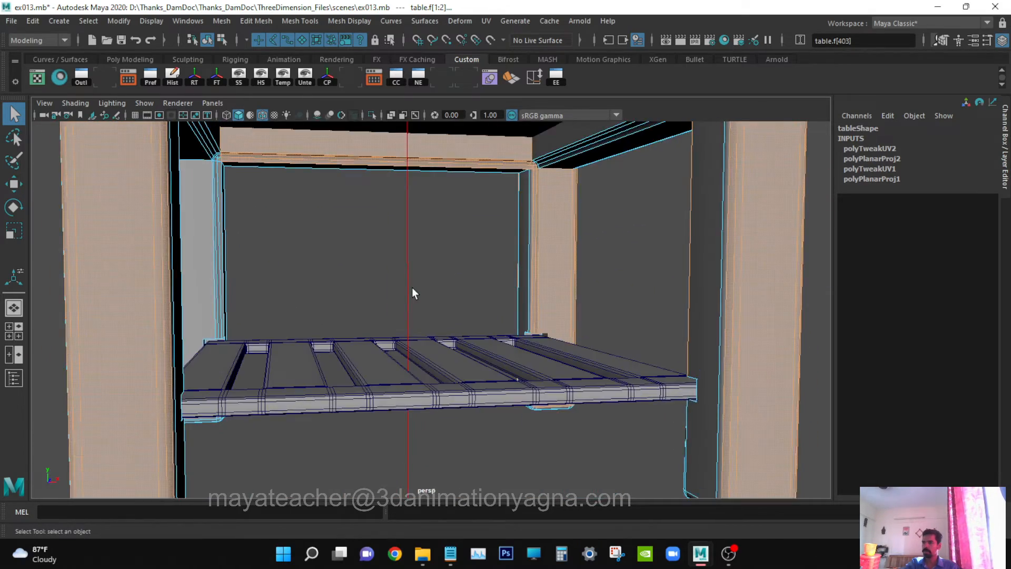
Add the wide inner face of the remaining unselected leg above the slatted shelf to the selection.
{"action": "left_click_drag", "start_coordinate": [411, 289], "coordinate": [474, 297], "text": "alt"}
{"action": "middle_click_drag", "start_coordinate": [474, 297], "coordinate": [815, 445], "text": "alt"}
{"action": "left_click_drag", "start_coordinate": [411, 316], "coordinate": [520, 336], "text": "alt"}
{"action": "left_click", "coordinate": [323, 271], "text": "shift"}
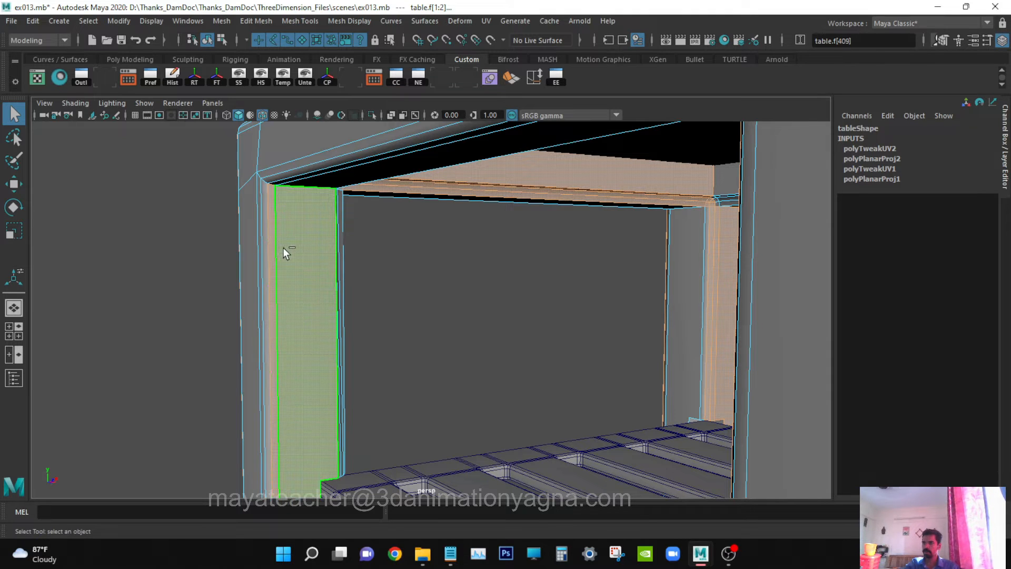
{"action": "left_click_drag", "start_coordinate": [312, 268], "coordinate": [258, 288], "text": "alt"}
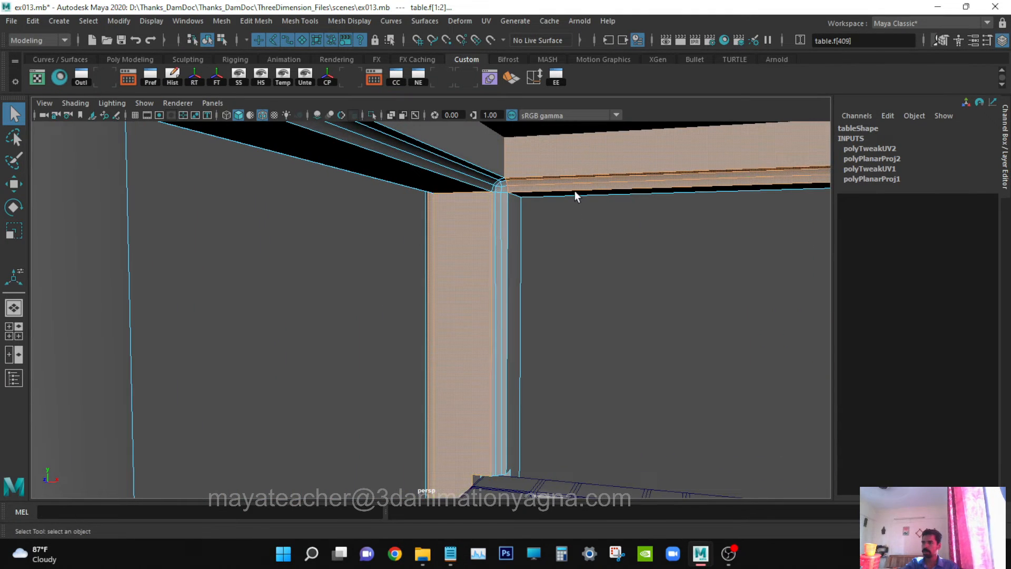
Add this leg's inner bevel strips and the rounded corner faces at the apron joint to the selection.
{"action": "scroll", "coordinate": [514, 266], "scroll_direction": "up", "scroll_amount": 5}
{"action": "middle_click_drag", "start_coordinate": [567, 352], "coordinate": [530, 402], "text": "alt"}
{"action": "left_click_drag", "start_coordinate": [530, 402], "coordinate": [586, 213], "text": "alt"}
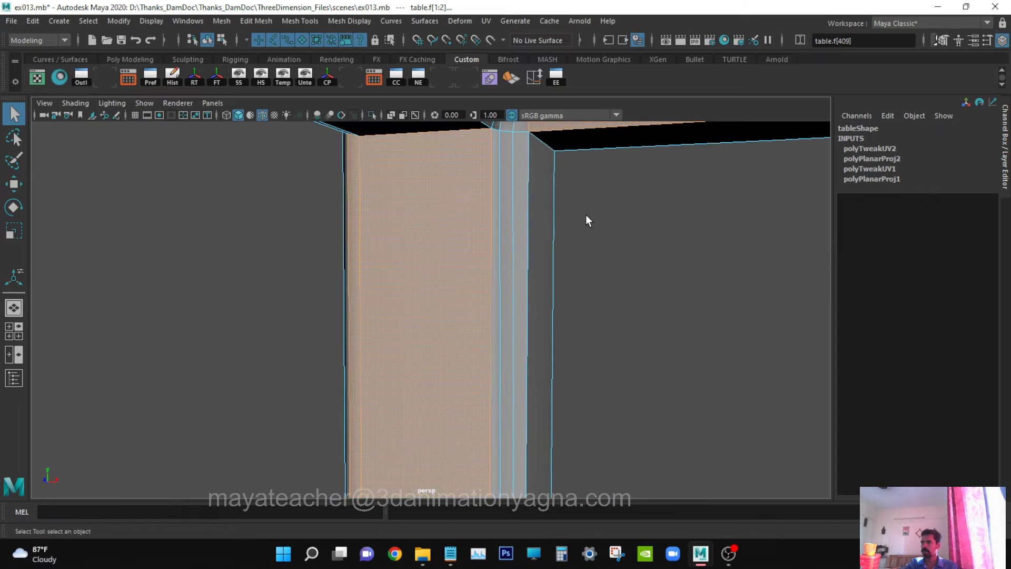
{"action": "middle_click_drag", "start_coordinate": [514, 206], "coordinate": [504, 261], "text": "alt"}
{"action": "left_click", "coordinate": [484, 182], "text": "shift"}
{"action": "left_click", "coordinate": [491, 168], "text": "shift"}
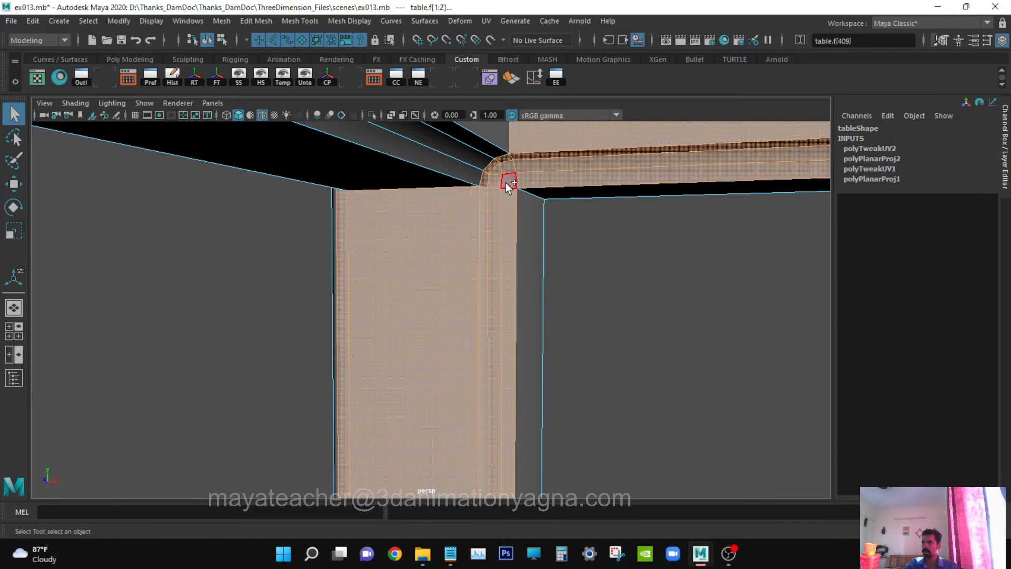
Add the narrow bevel strip on the inner edge of the leg at the apron's other end and check the adjacent leg.
{"action": "left_click_drag", "start_coordinate": [505, 182], "coordinate": [657, 287], "text": "alt"}
{"action": "scroll", "coordinate": [730, 283], "scroll_direction": "down", "scroll_amount": 3}
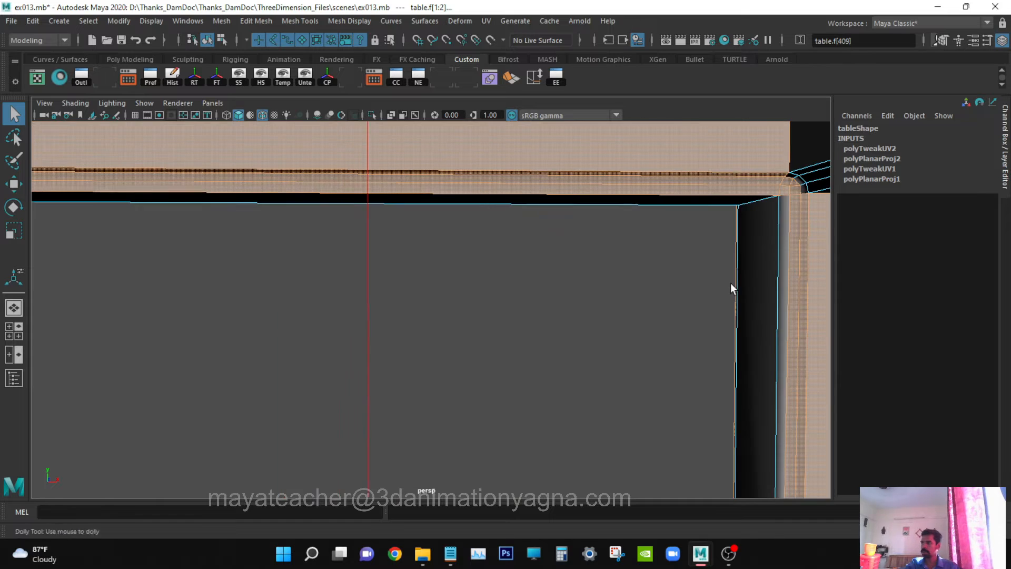
{"action": "middle_click_drag", "start_coordinate": [729, 283], "coordinate": [571, 285], "text": "alt"}
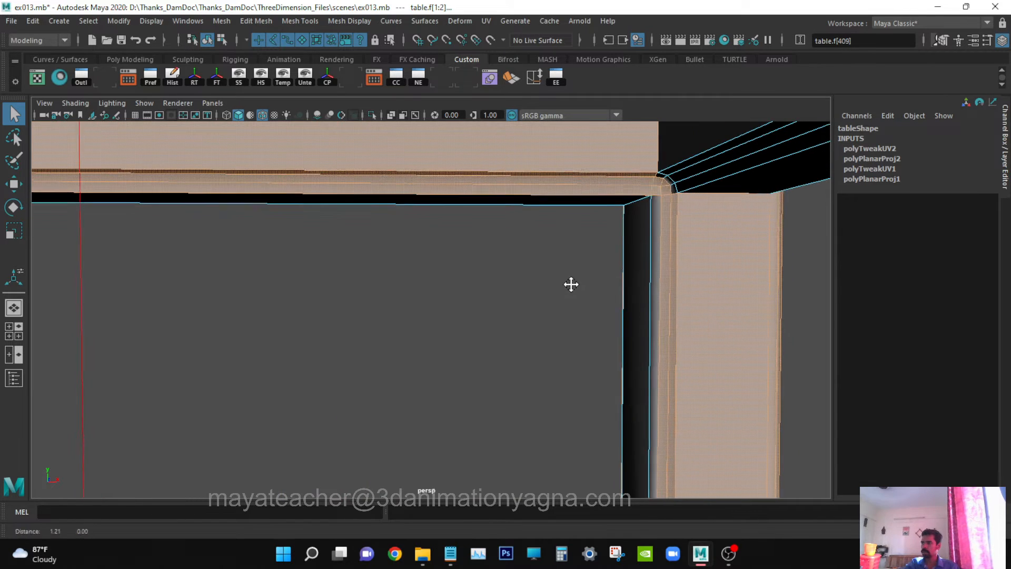
{"action": "left_click", "coordinate": [653, 263], "text": "shift"}
{"action": "middle_click_drag", "start_coordinate": [169, 317], "coordinate": [876, 275], "text": "alt"}
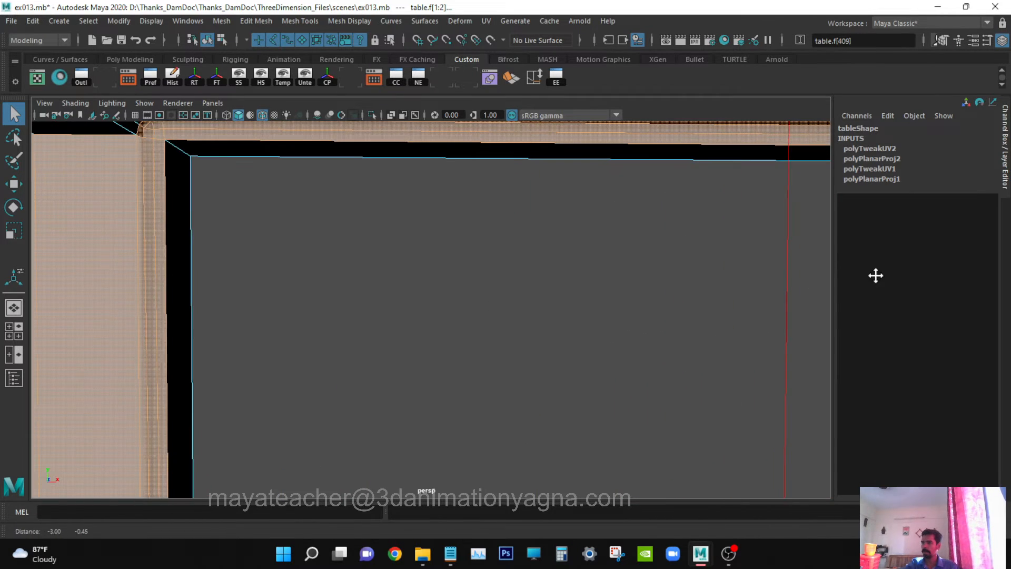
{"action": "left_click_drag", "start_coordinate": [295, 309], "coordinate": [269, 311], "text": "alt"}
{"action": "middle_click_drag", "start_coordinate": [269, 311], "coordinate": [553, 314], "text": "alt"}
{"action": "left_click_drag", "start_coordinate": [553, 314], "coordinate": [622, 313], "text": "alt"}
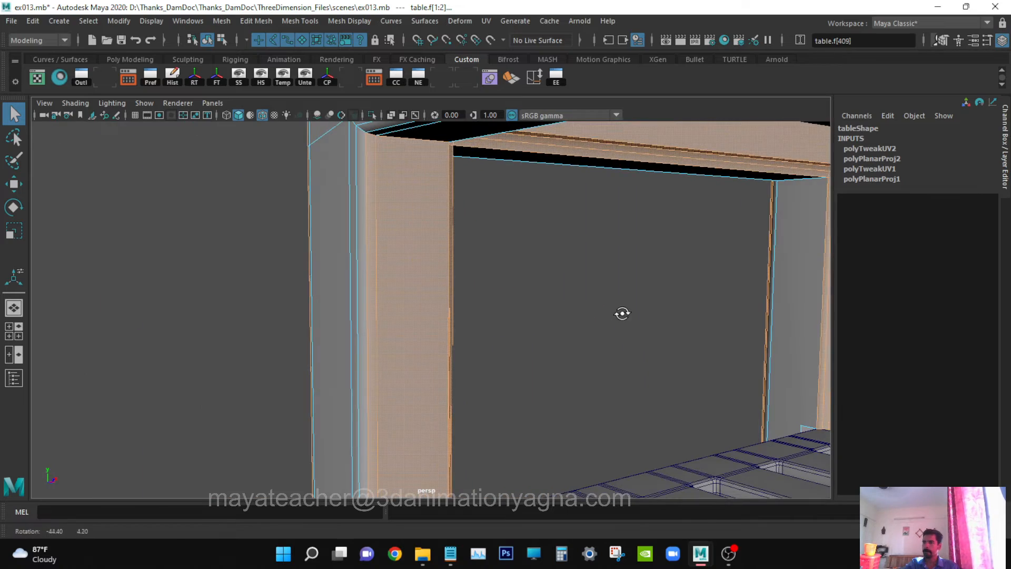
Examine the apron-to-leg corner up close and the whole table from the front for gaps in the side-face selection.
{"action": "left_click_drag", "start_coordinate": [480, 270], "coordinate": [454, 300], "text": "alt"}
{"action": "left_click_drag", "start_coordinate": [584, 282], "coordinate": [415, 298], "text": "alt"}
{"action": "scroll", "coordinate": [507, 363], "scroll_direction": "up", "scroll_amount": 2}
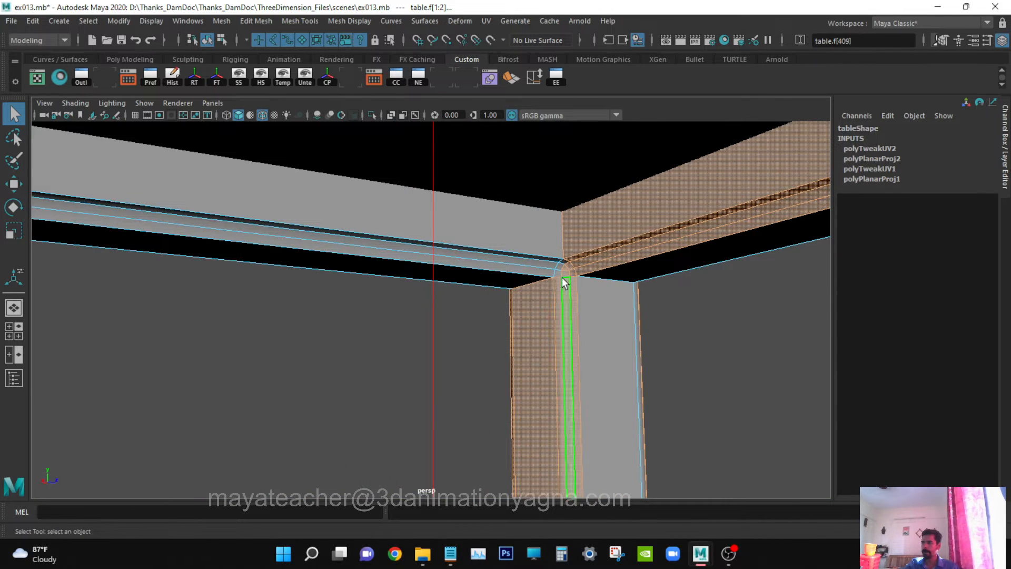
{"action": "scroll", "coordinate": [584, 280], "scroll_direction": "up", "scroll_amount": 2}
{"action": "left_click_drag", "start_coordinate": [600, 303], "coordinate": [573, 329], "text": "alt"}
{"action": "scroll", "coordinate": [573, 330], "scroll_direction": "down", "scroll_amount": 5}
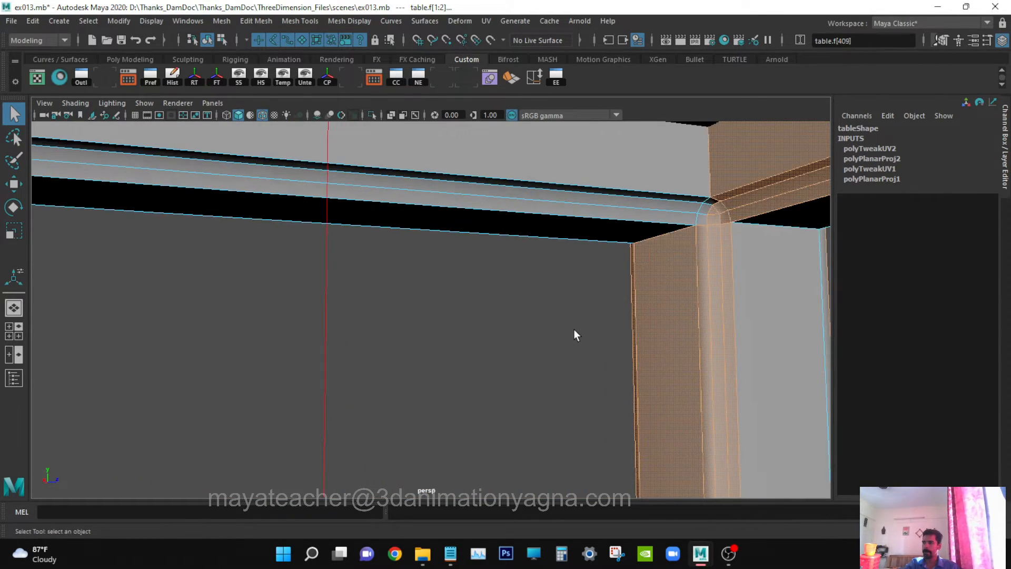
{"action": "scroll", "coordinate": [570, 312], "scroll_direction": "down", "scroll_amount": 10}
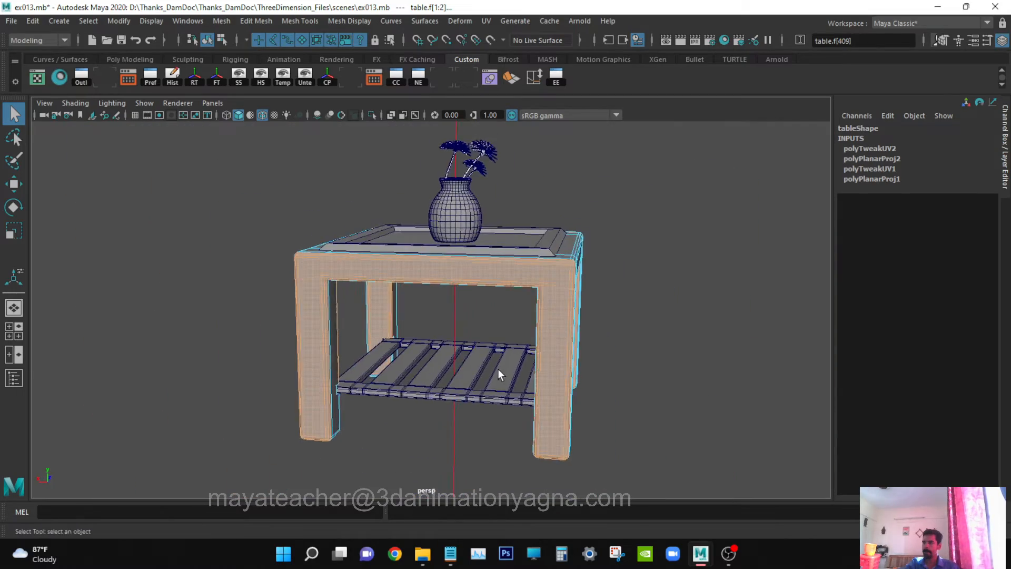
{"action": "left_click_drag", "start_coordinate": [498, 368], "coordinate": [521, 356], "text": "alt"}
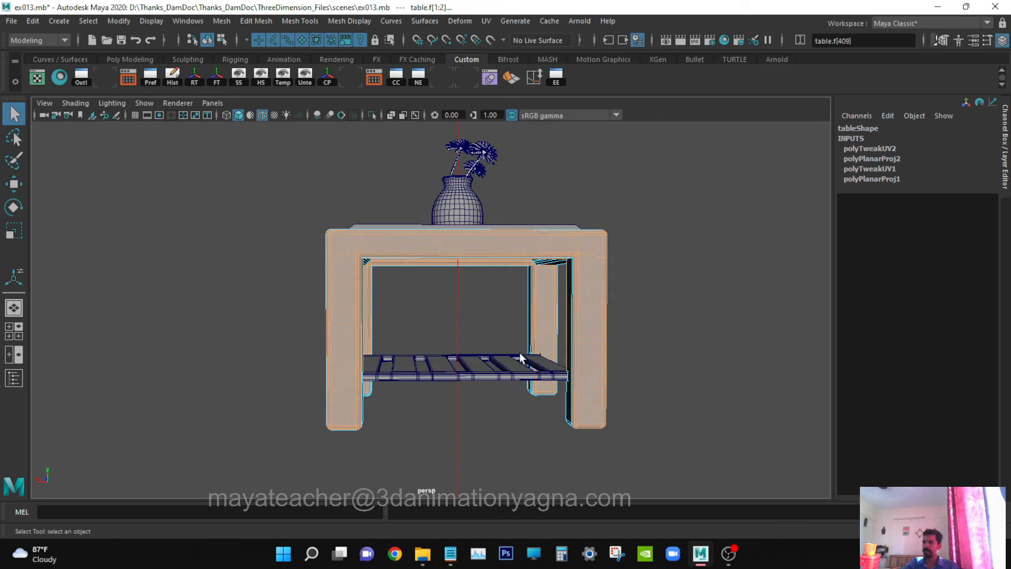
Apply a planar UV projection from the Z axis, fitted to the bounding box, to the selected side faces.
{"action": "left_click", "coordinate": [41, 75]}
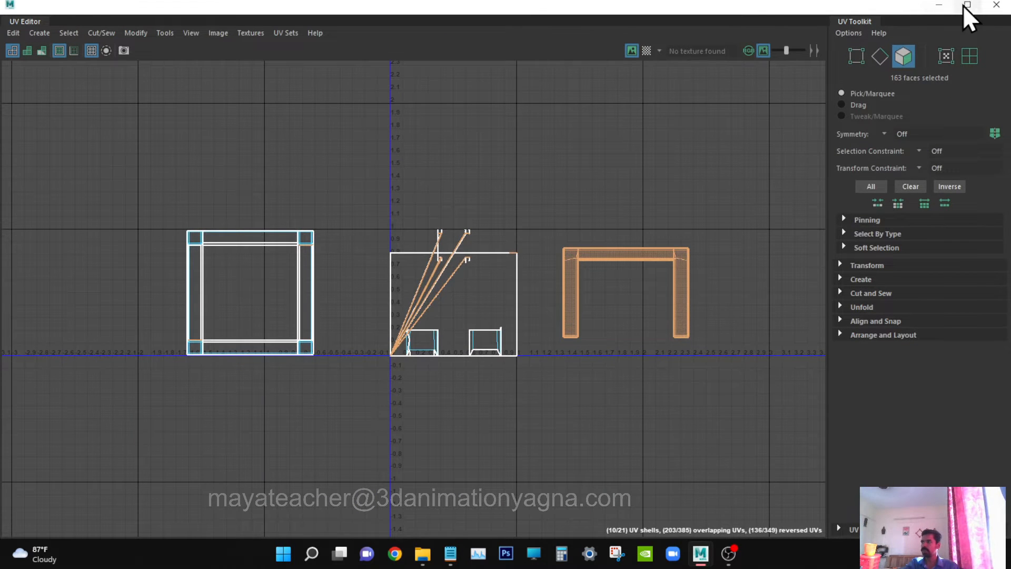
{"action": "left_click", "coordinate": [938, 4]}
{"action": "left_click", "coordinate": [486, 21]}
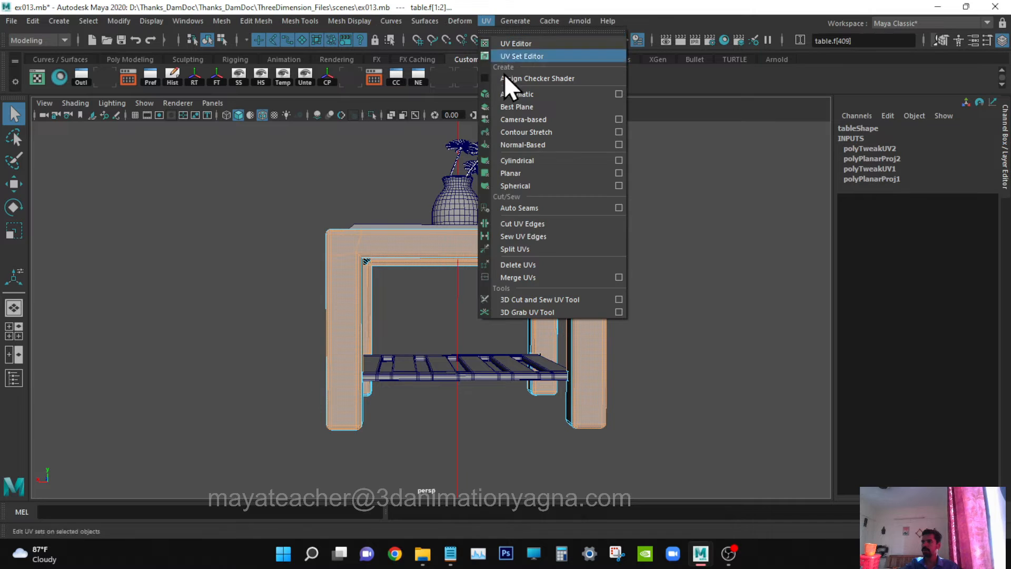
{"action": "left_click", "coordinate": [618, 173]}
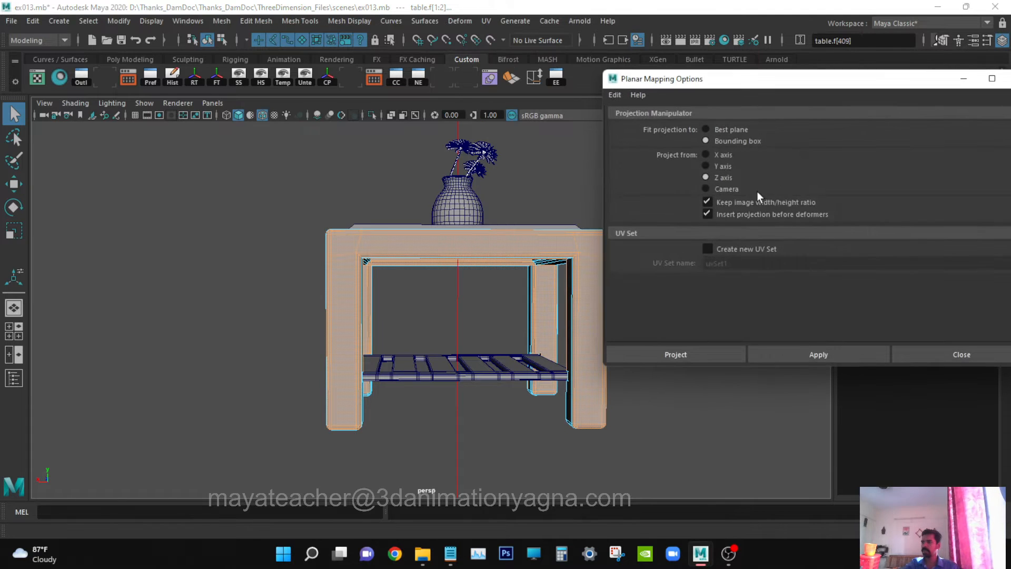
{"action": "left_click_drag", "start_coordinate": [365, 301], "coordinate": [359, 303], "text": "alt"}
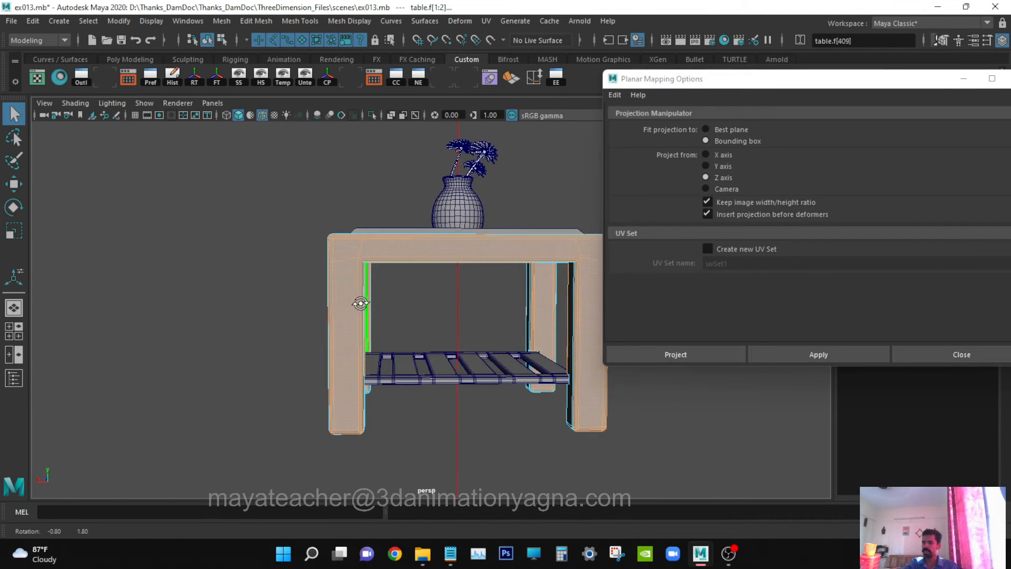
{"action": "left_click", "coordinate": [685, 354]}
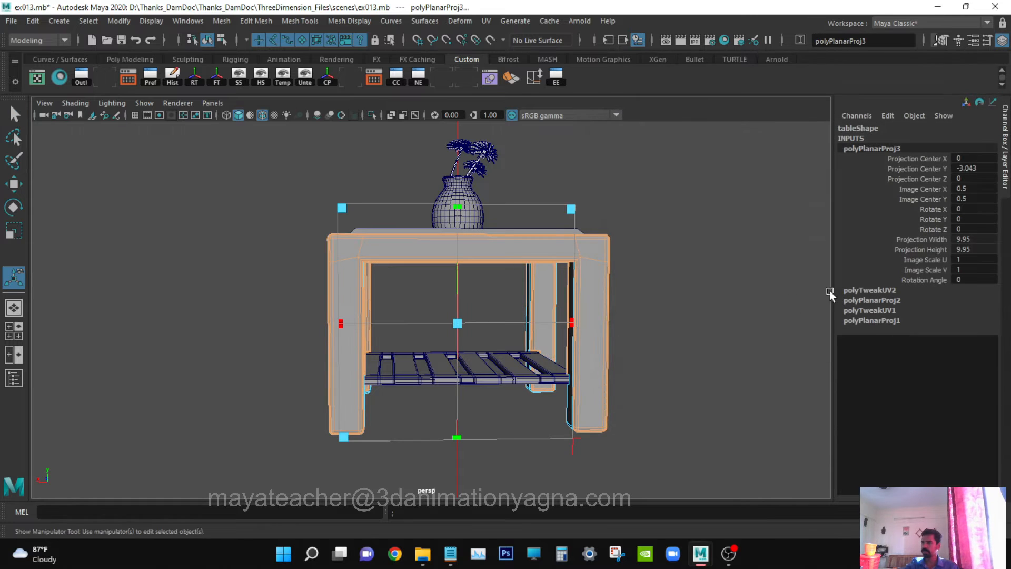
Move the newly projected side shells in the UV Editor along U, clear of the 0–1 tile.
{"action": "left_click", "coordinate": [31, 77]}
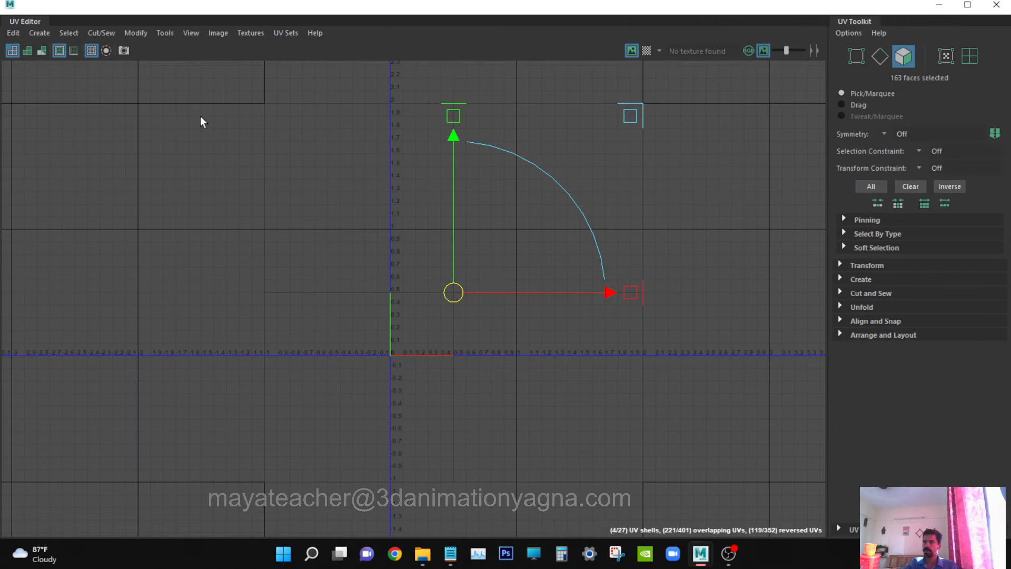
{"action": "scroll", "coordinate": [595, 269], "scroll_direction": "down", "scroll_amount": 10}
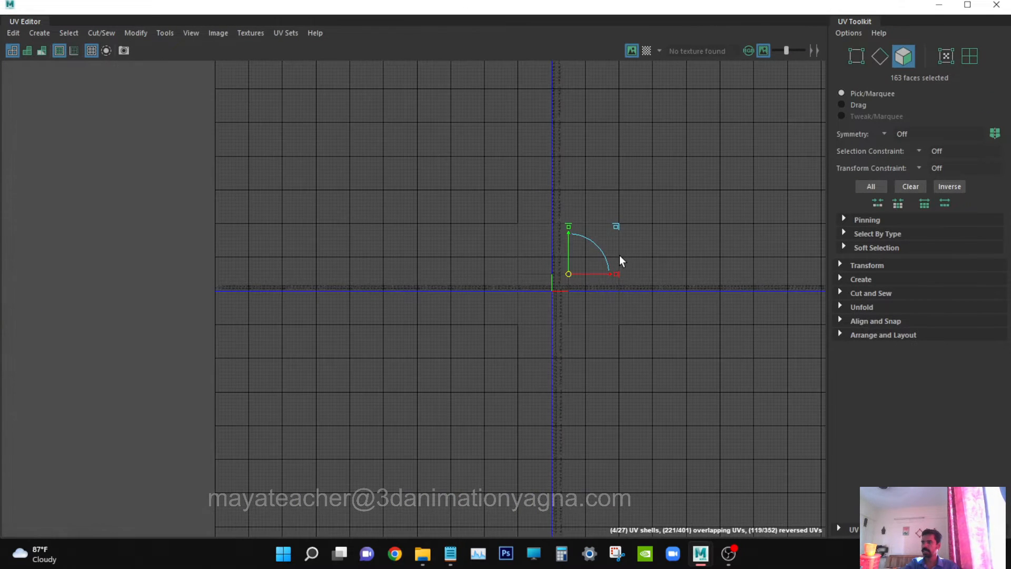
{"action": "key", "text": "a"}
{"action": "key", "text": "w"}
{"action": "scroll", "coordinate": [620, 255], "scroll_direction": "down", "scroll_amount": 8}
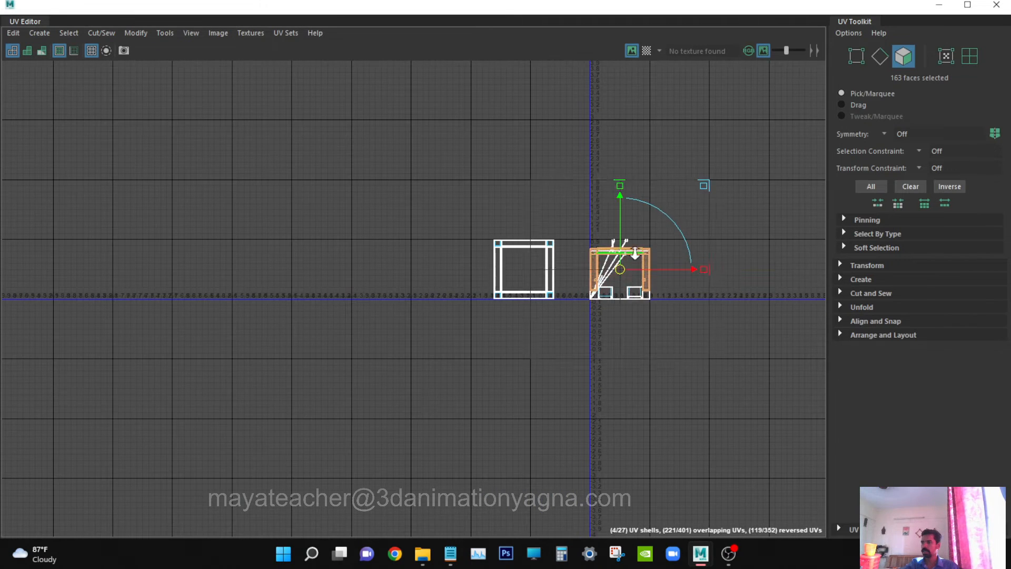
{"action": "left_click_drag", "start_coordinate": [690, 270], "coordinate": [772, 262]}
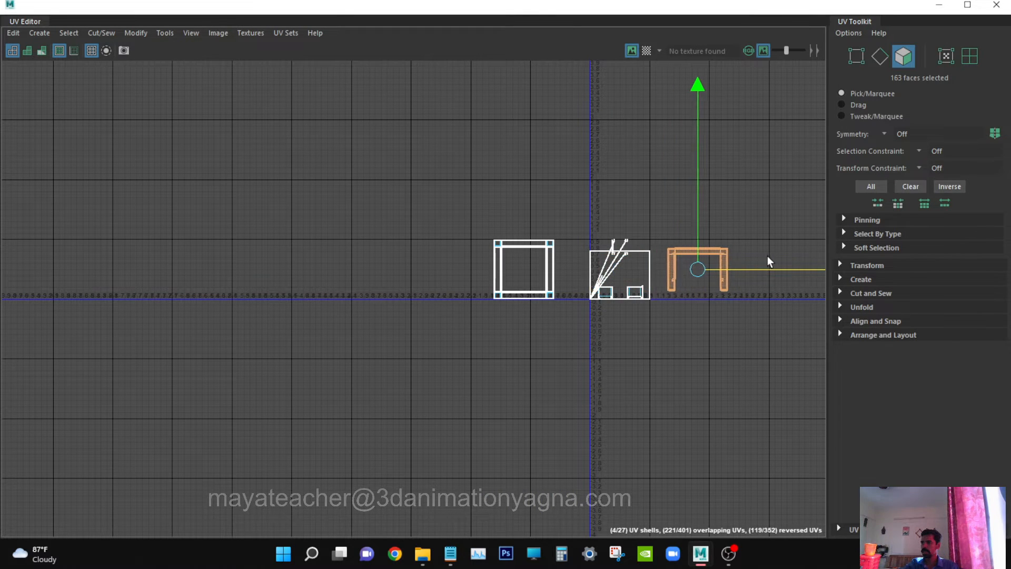
Select the remaining faces in the 0–1 UV tile and apply a planar projection to them from the X axis.
{"action": "left_click_drag", "start_coordinate": [651, 328], "coordinate": [652, 328]}
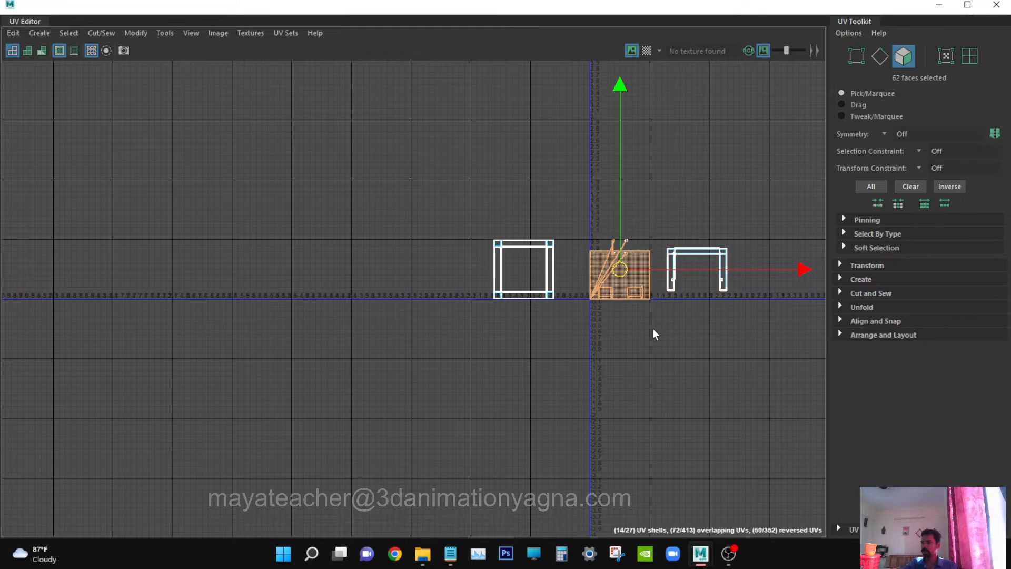
{"action": "left_click_drag", "start_coordinate": [746, 5], "coordinate": [737, 438]}
{"action": "left_click_drag", "start_coordinate": [591, 341], "coordinate": [694, 323], "text": "alt"}
{"action": "left_click_drag", "start_coordinate": [439, 439], "coordinate": [0, 363]}
{"action": "left_click_drag", "start_coordinate": [316, 298], "coordinate": [208, 343], "text": "alt"}
{"action": "left_click_drag", "start_coordinate": [472, 331], "coordinate": [603, 343], "text": "alt"}
{"action": "left_click", "coordinate": [487, 21]}
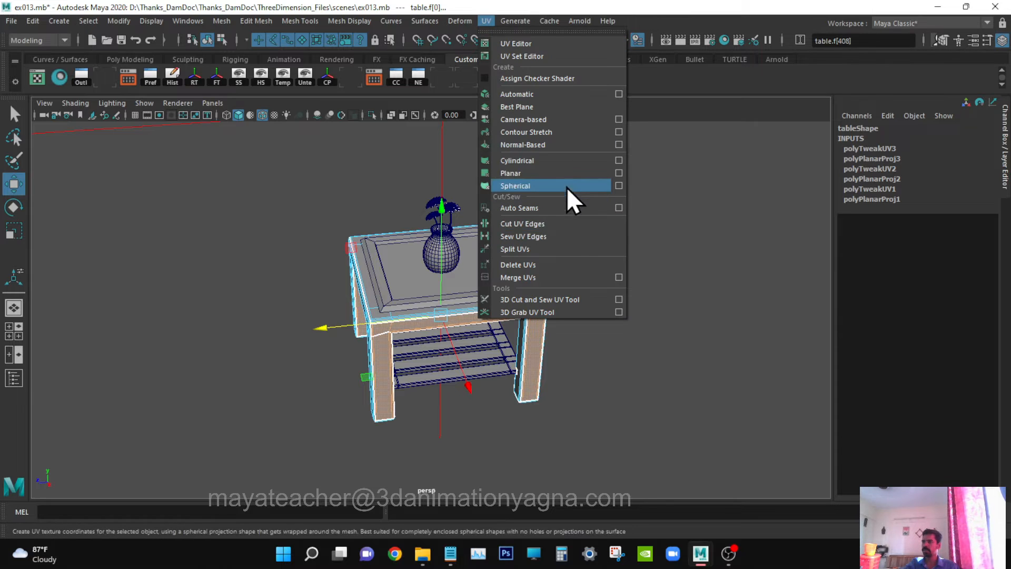
{"action": "left_click", "coordinate": [619, 173]}
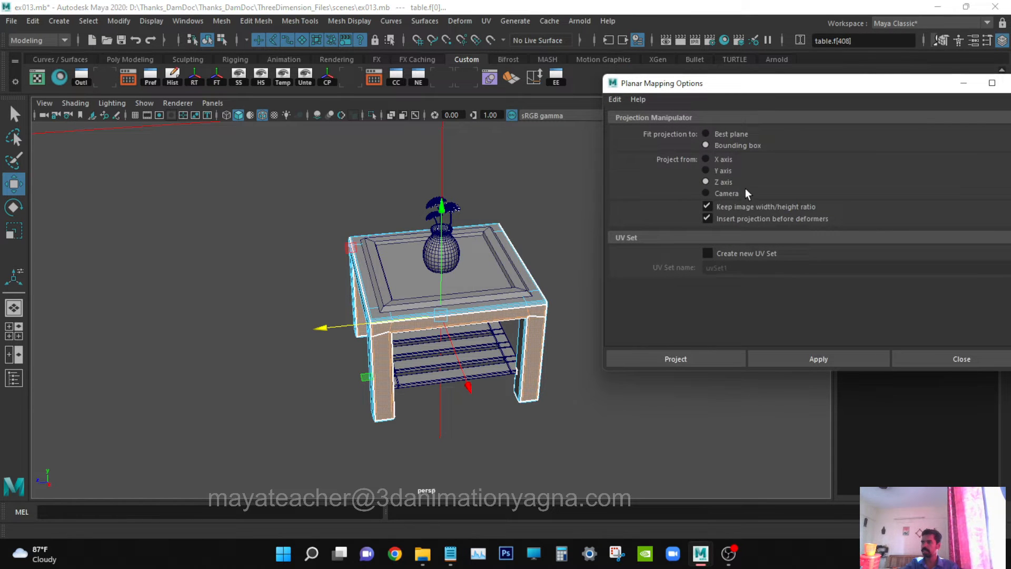
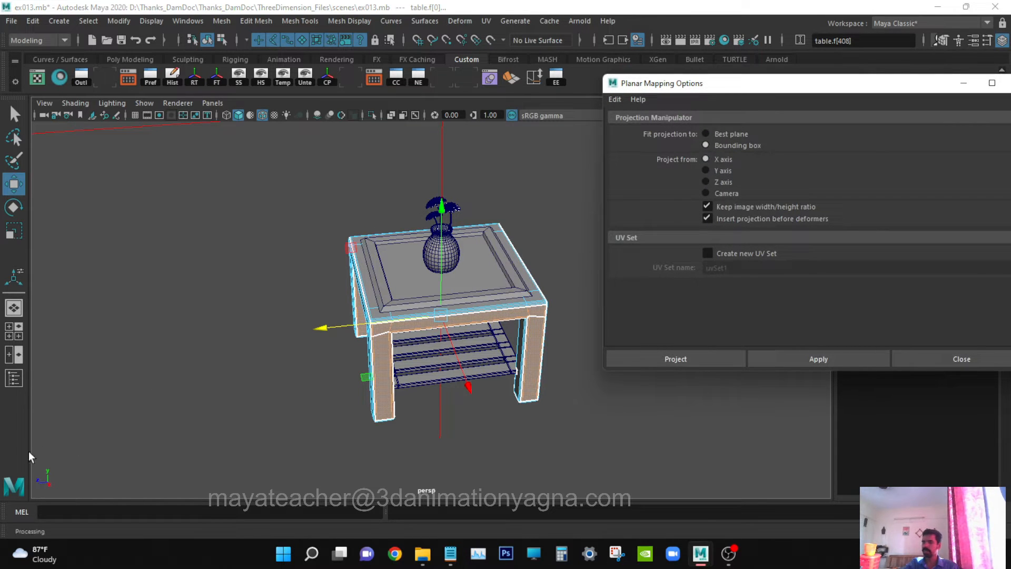
{"action": "left_click", "coordinate": [694, 358]}
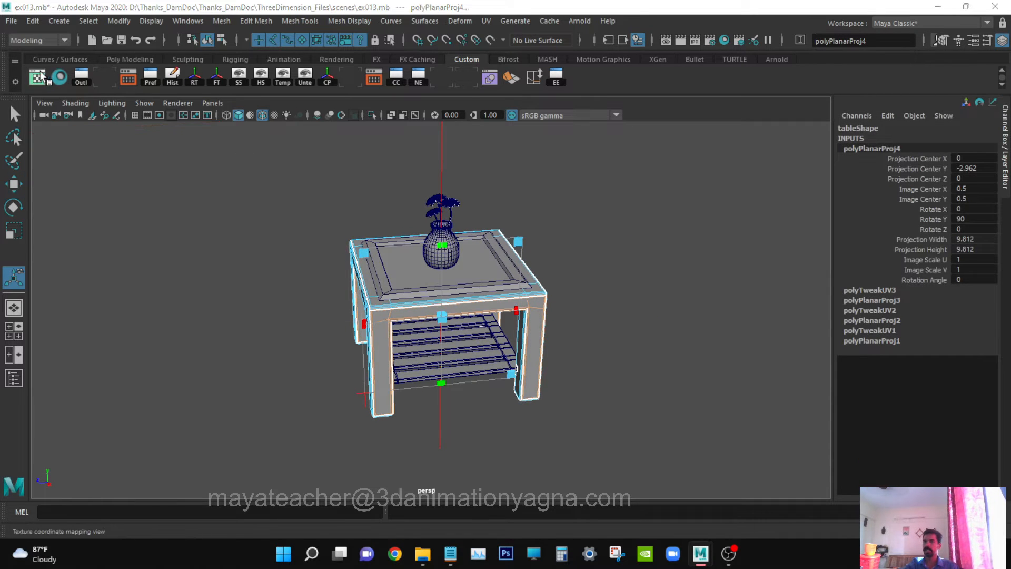
Move the X-axis side shells along U in the UV Editor to stack them over the Z-axis side shells.
{"action": "left_click", "coordinate": [41, 76]}
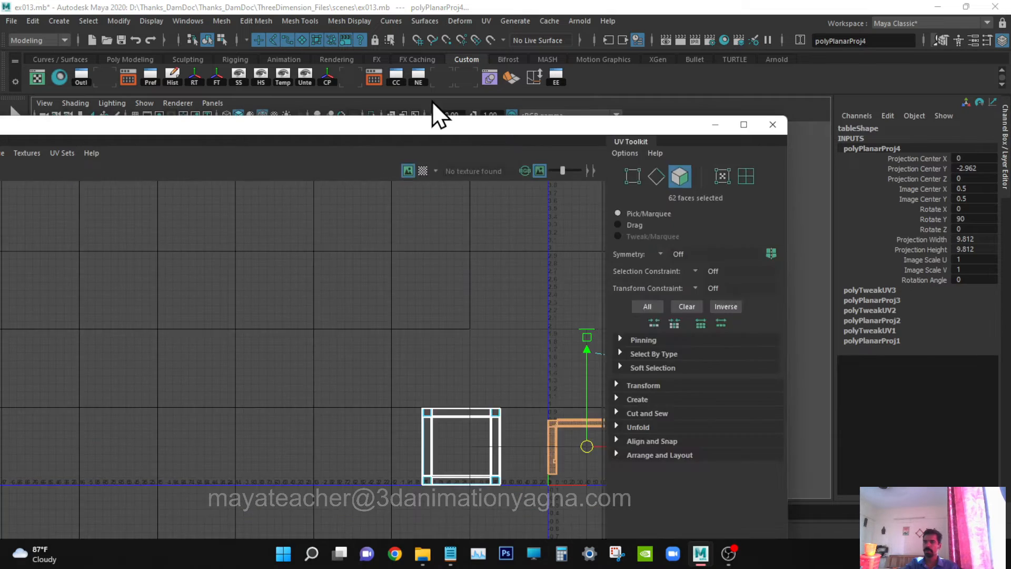
{"action": "left_click_drag", "start_coordinate": [432, 101], "coordinate": [529, 17]}
{"action": "key", "text": "w"}
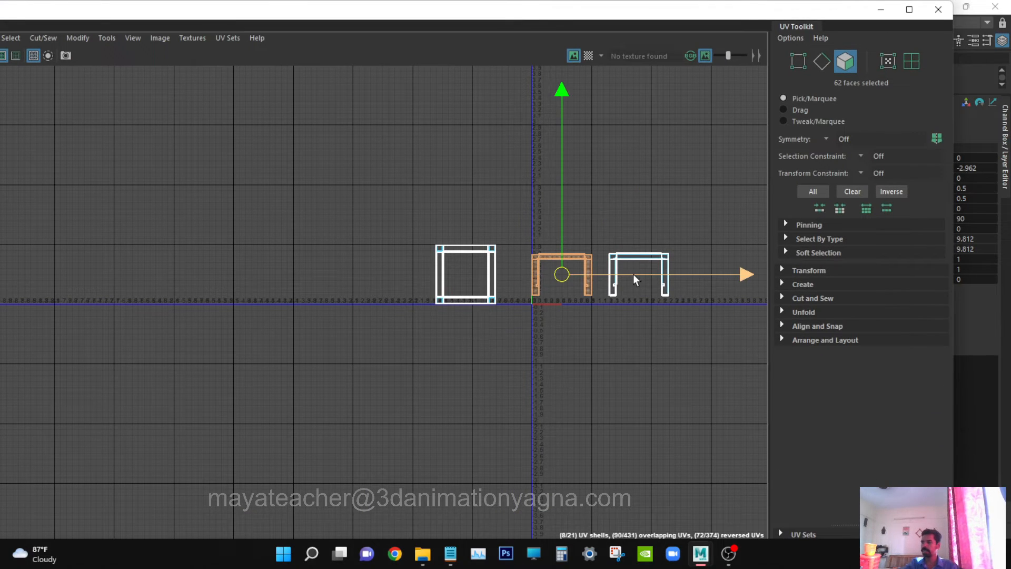
{"action": "key", "text": "f"}
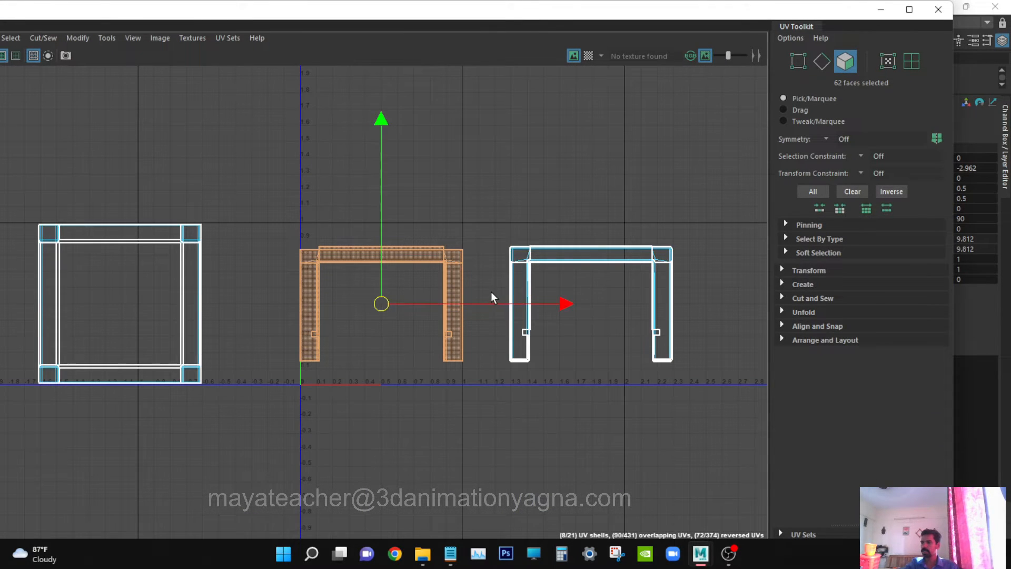
{"action": "left_click_drag", "start_coordinate": [483, 301], "coordinate": [693, 299]}
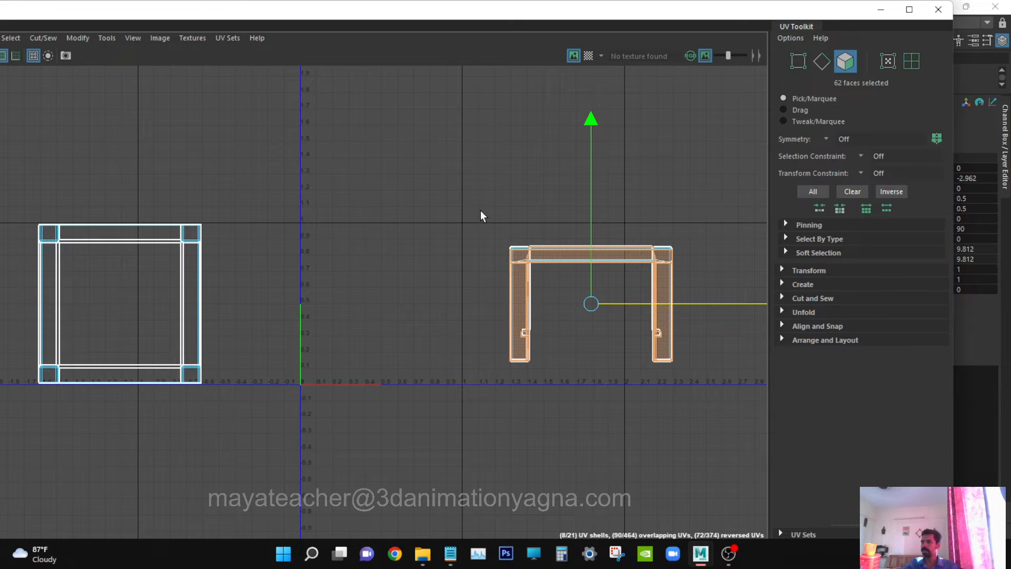
Select both stacked sets of side shells, scale them down evenly and place them in the upper part of the 0–1 tile.
{"action": "left_click_drag", "start_coordinate": [481, 215], "coordinate": [764, 437]}
{"action": "key", "text": "e"}
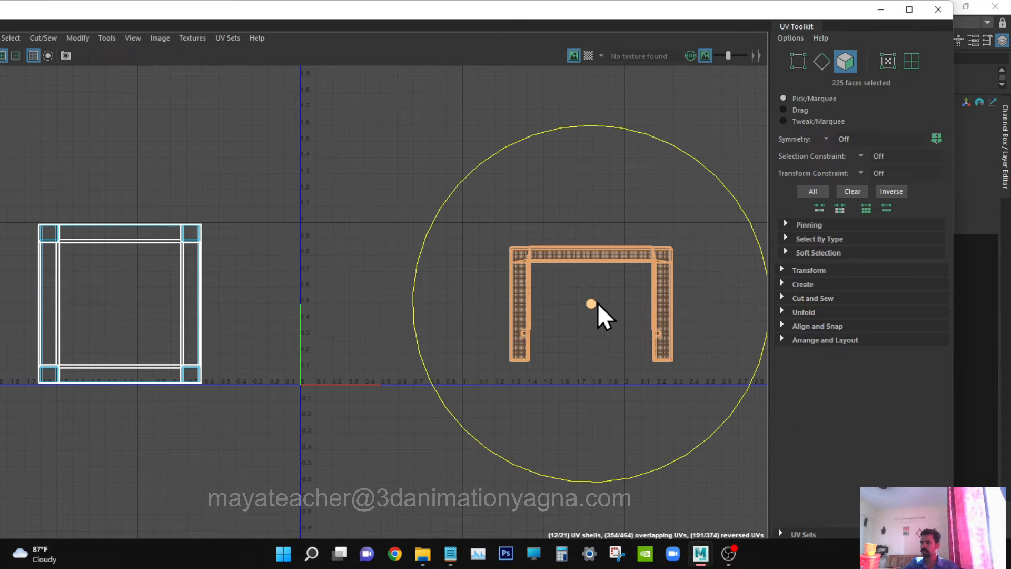
{"action": "key", "text": "r"}
{"action": "left_click_drag", "start_coordinate": [595, 303], "coordinate": [375, 260]}
{"action": "key", "text": "w"}
Select the square frame shell, scale it down and move it into the 0–1 tile.
{"action": "left_click_drag", "start_coordinate": [15, 181], "coordinate": [193, 391]}
{"action": "key", "text": "e"}
{"action": "key", "text": "r"}
{"action": "left_click_drag", "start_coordinate": [119, 302], "coordinate": [375, 329]}
{"action": "key", "text": "w"}
{"action": "key", "text": "a"}
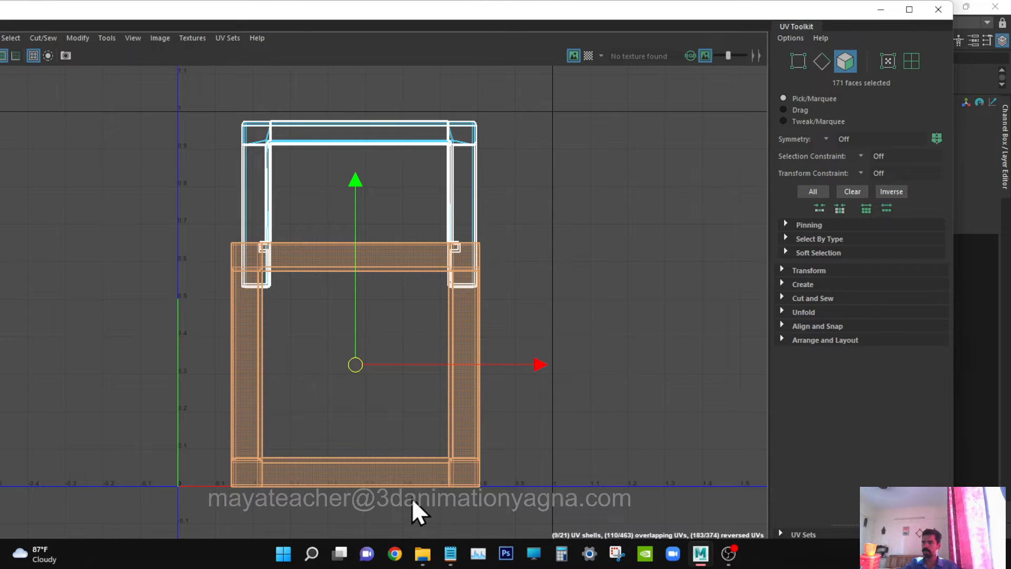
Resize and reposition the square frame shell to fit below the side shells without overlap, inside the lower half of the tile.
{"action": "middle_click_drag", "start_coordinate": [398, 389], "coordinate": [442, 394], "text": "alt"}
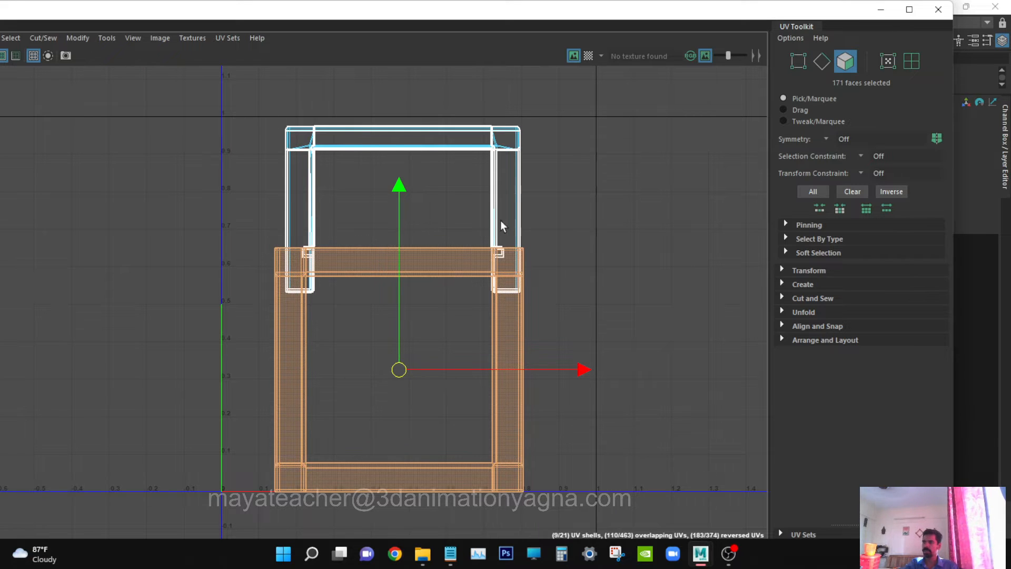
{"action": "left_click_drag", "start_coordinate": [399, 375], "coordinate": [334, 368]}
{"action": "key", "text": "w"}
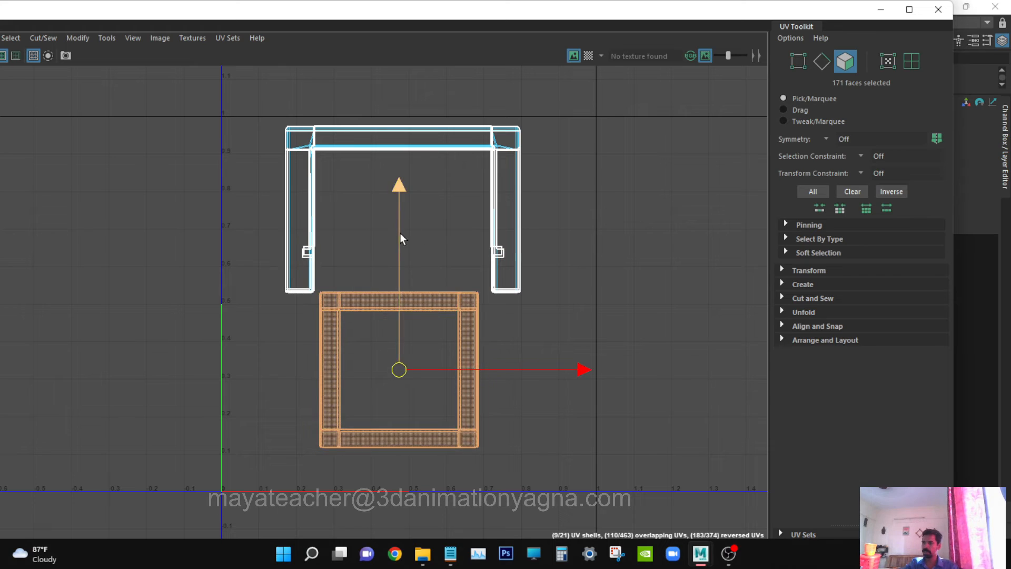
{"action": "left_click_drag", "start_coordinate": [401, 235], "coordinate": [401, 255]}
{"action": "key", "text": "r"}
{"action": "left_click_drag", "start_coordinate": [401, 389], "coordinate": [440, 392]}
{"action": "key", "text": "w"}
{"action": "left_click_drag", "start_coordinate": [398, 328], "coordinate": [396, 330]}
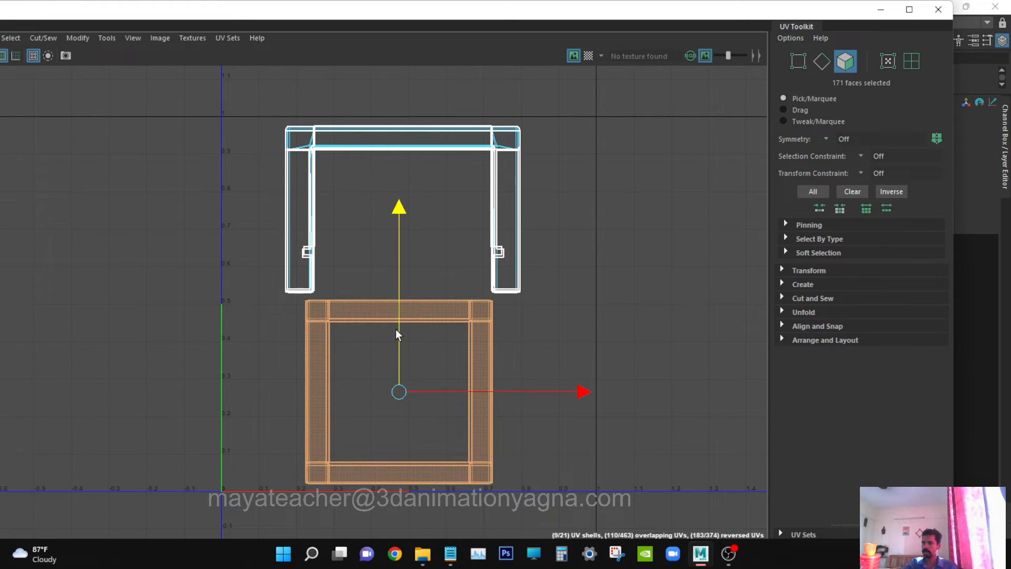
{"action": "key", "text": "r"}
{"action": "mouse_move", "coordinate": [407, 389]}
{"action": "left_mouse_down"}
{"action": "mouse_move", "coordinate": [422, 390]}
{"action": "mouse_move", "coordinate": [409, 389]}
{"action": "left_mouse_up"}
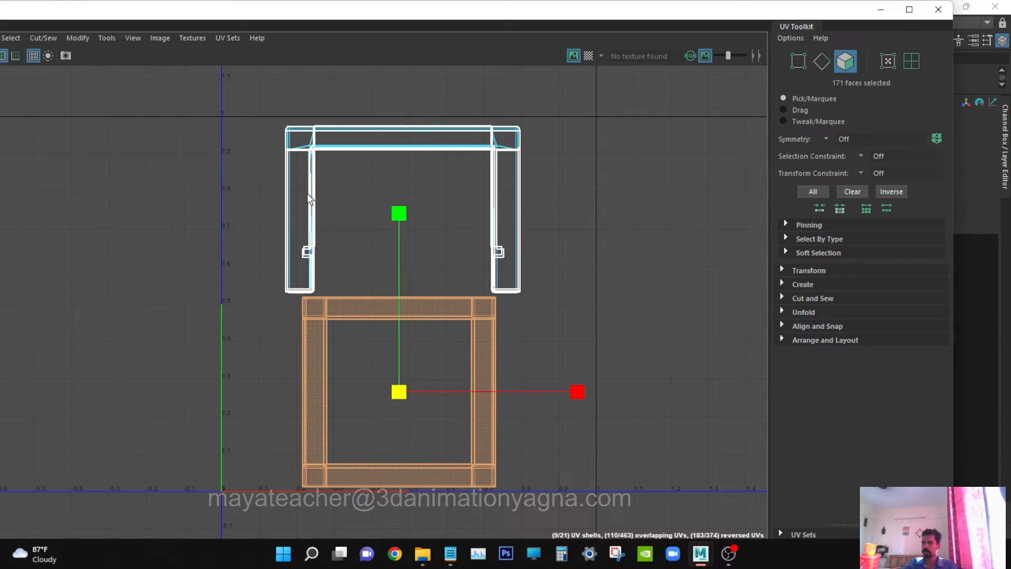
Nudge the stacked side shells slightly up to widen the gap above the square frame shell, and return to object mode.
{"action": "left_click_drag", "start_coordinate": [230, 87], "coordinate": [624, 293]}
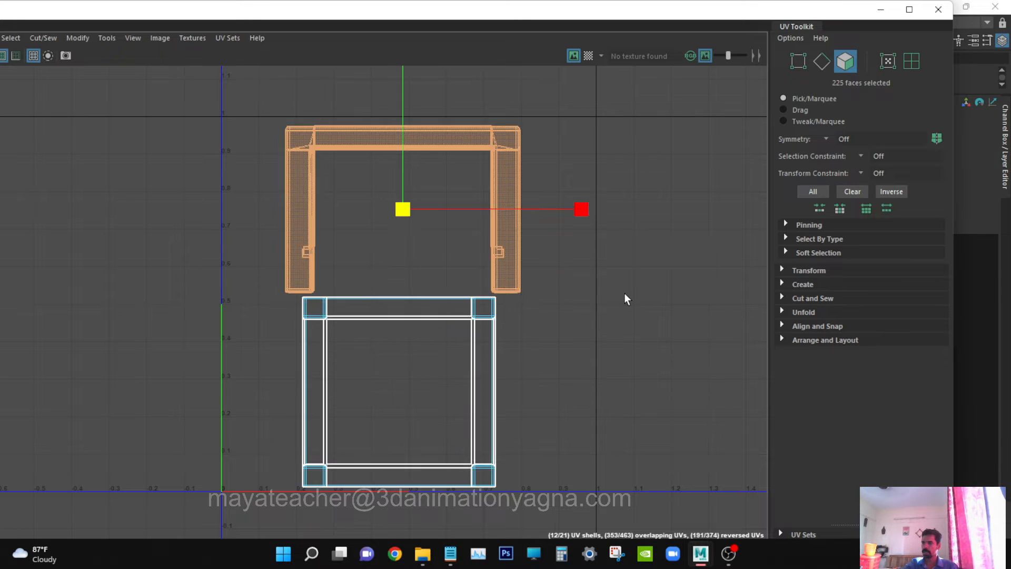
{"action": "key", "text": "w"}
{"action": "left_click_drag", "start_coordinate": [401, 163], "coordinate": [406, 160]}
{"action": "left_click", "coordinate": [604, 304]}
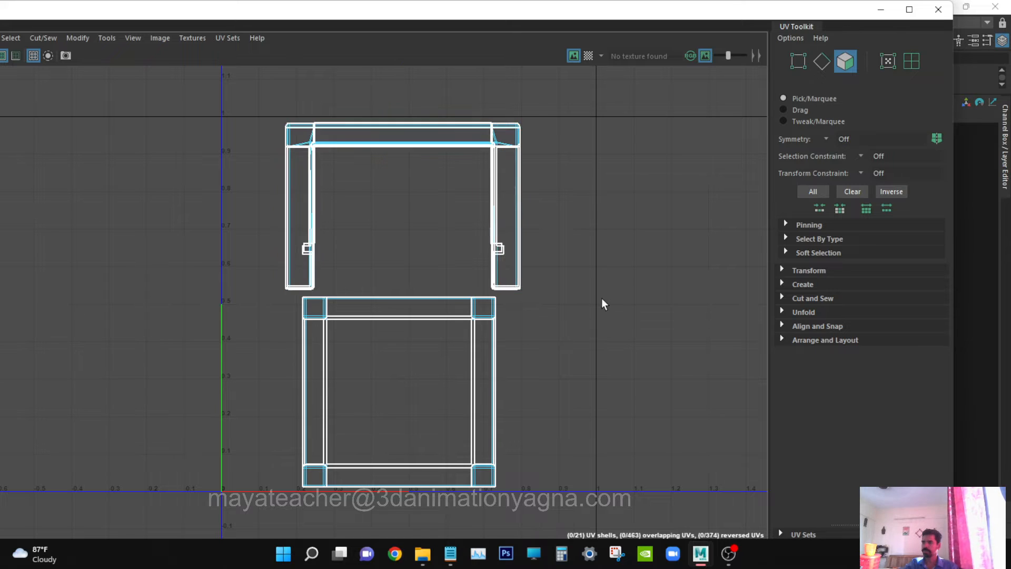
{"action": "key", "text": "F8"}
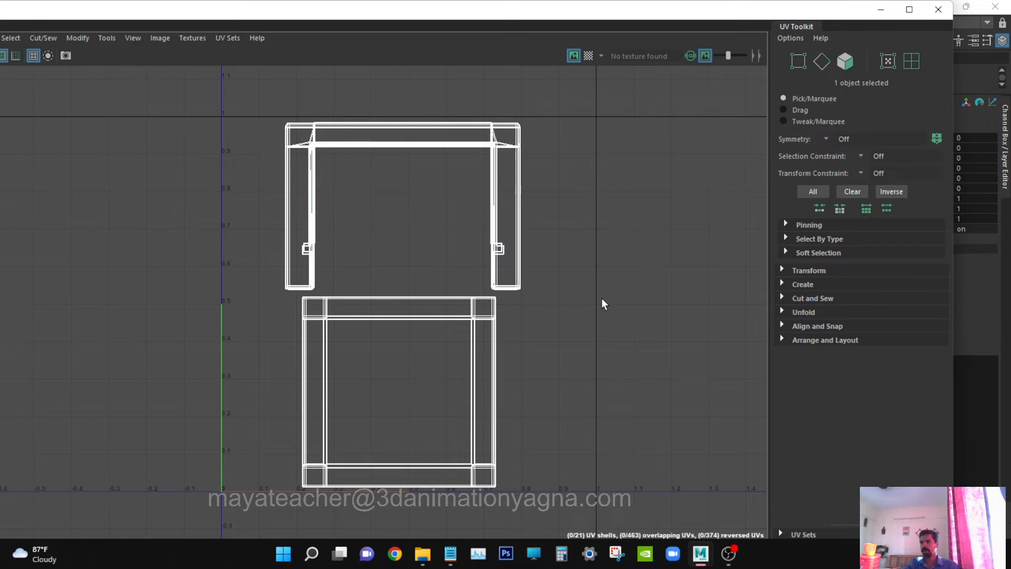
Close the UV Toolkit and shrink the UV Editor window to sit beside the table in the perspective view.
{"action": "right_click", "coordinate": [817, 26]}
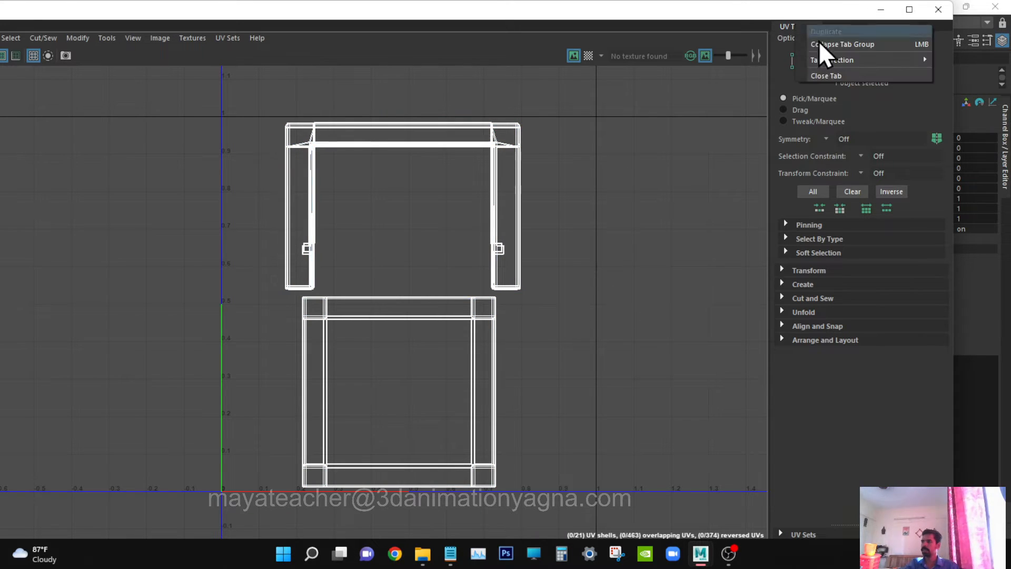
{"action": "left_click", "coordinate": [836, 78]}
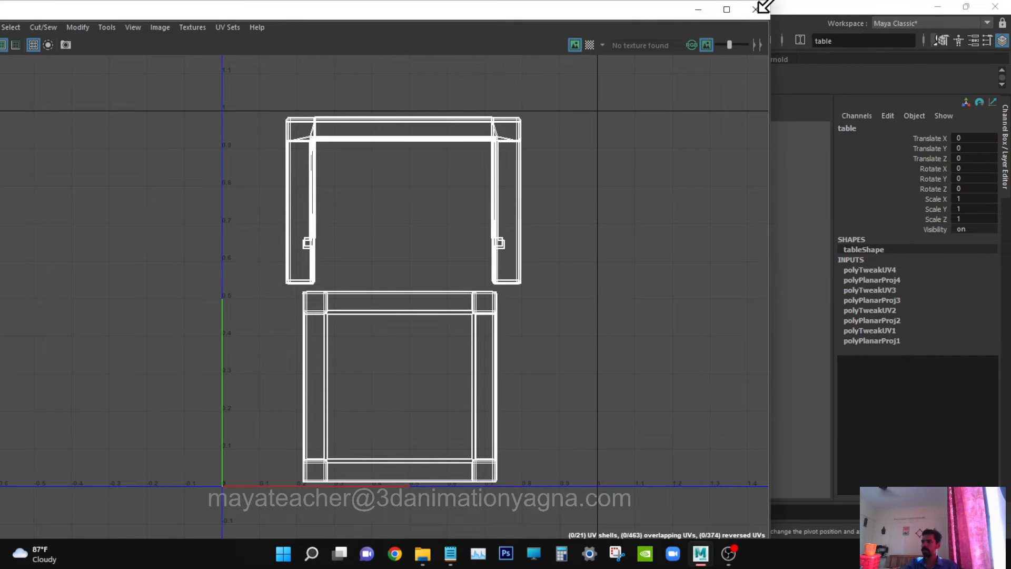
{"action": "left_click_drag", "start_coordinate": [770, 1], "coordinate": [343, 218]}
{"action": "left_click_drag", "start_coordinate": [198, 231], "coordinate": [790, 91]}
Examine the table in perspective from several angles alongside its packed UV layout.
{"action": "middle_click_drag", "start_coordinate": [444, 287], "coordinate": [293, 298], "text": "alt"}
{"action": "left_click_drag", "start_coordinate": [293, 298], "coordinate": [394, 287], "text": "alt"}
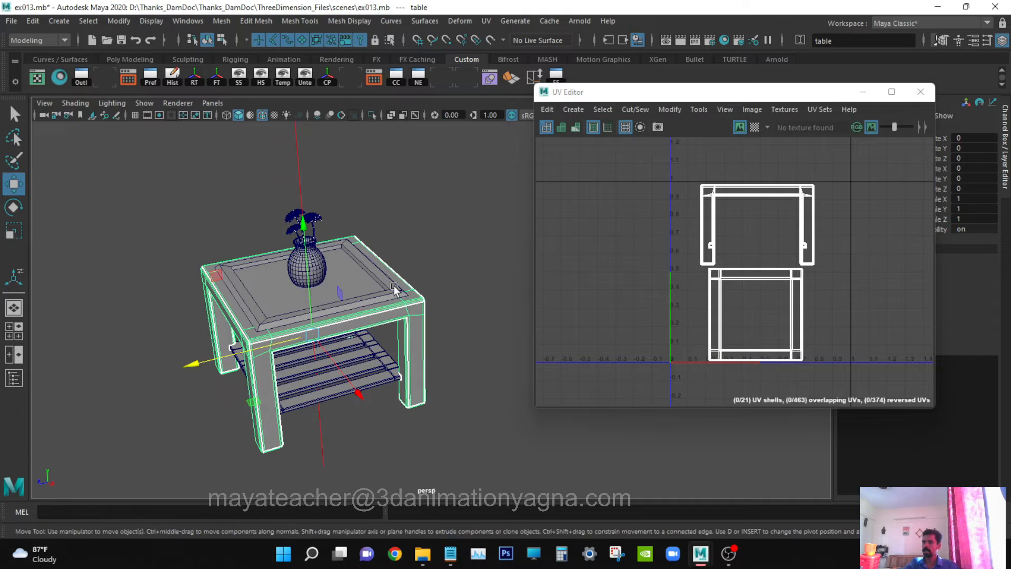
{"action": "key", "text": "q"}
{"action": "scroll", "coordinate": [749, 257], "scroll_direction": "up", "scroll_amount": 1}
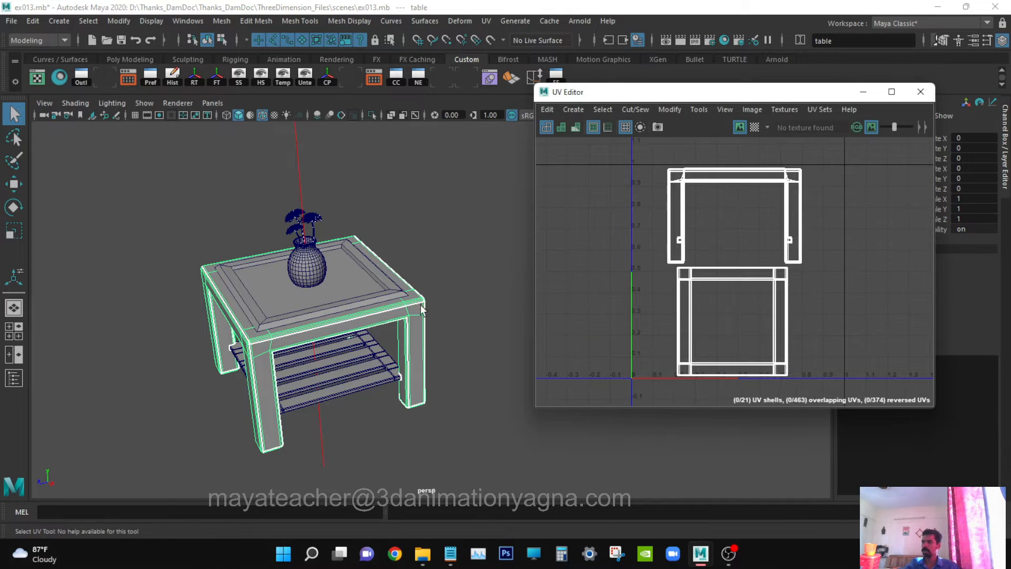
{"action": "mouse_move", "coordinate": [368, 337]}
{"action": "left_mouse_down", "text": "alt"}
{"action": "mouse_move", "coordinate": [395, 287]}
{"action": "mouse_move", "coordinate": [375, 324]}
{"action": "left_mouse_up", "text": "alt"}
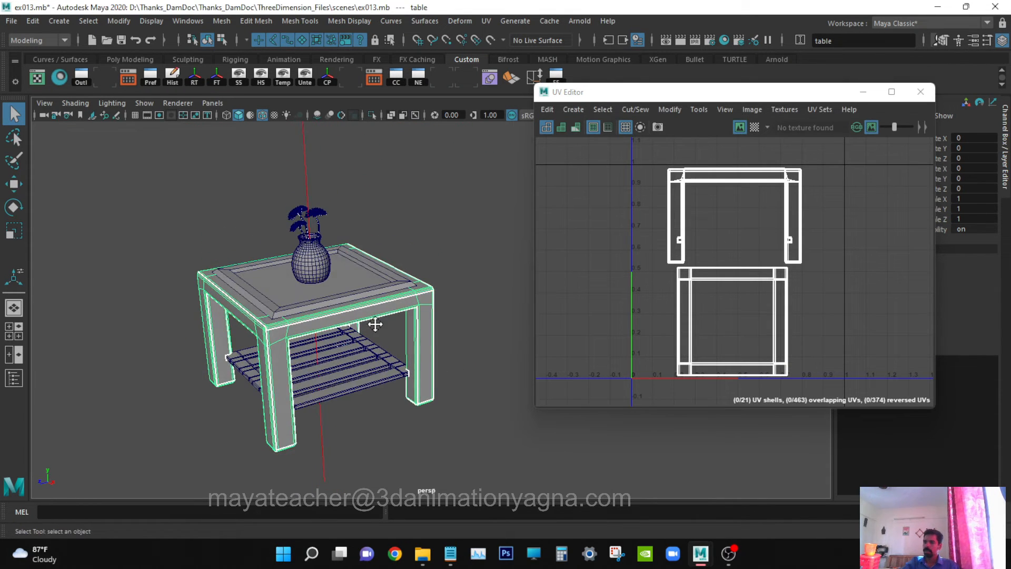
{"action": "right_click_drag", "start_coordinate": [375, 325], "coordinate": [419, 330], "text": "alt"}
{"action": "middle_click_drag", "start_coordinate": [419, 330], "coordinate": [421, 302], "text": "alt"}
{"action": "left_click_drag", "start_coordinate": [421, 303], "coordinate": [431, 304], "text": "alt"}
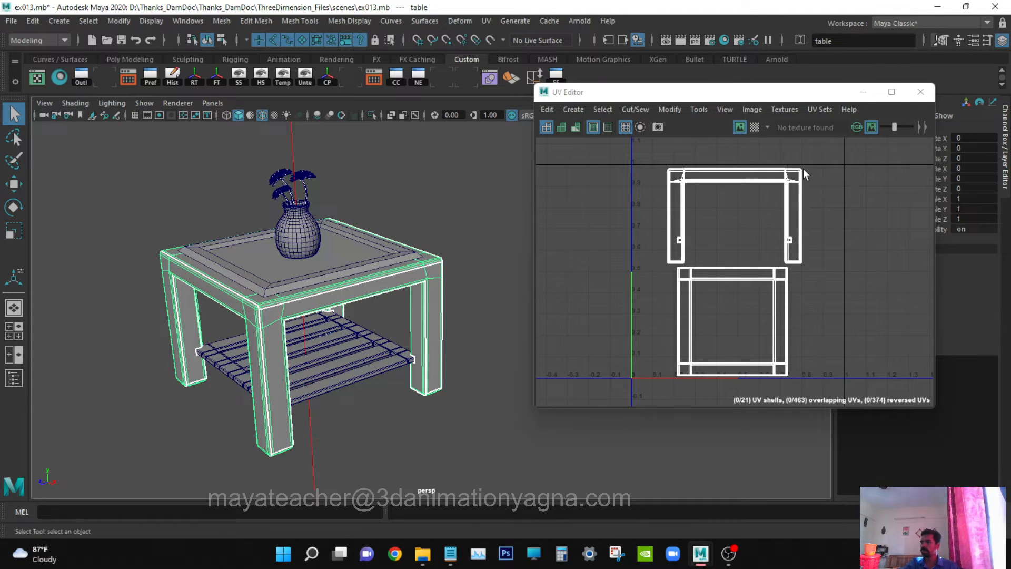
Close the UV Editor and select the raised border object on the tabletop.
{"action": "left_click", "coordinate": [920, 93]}
{"action": "left_click_drag", "start_coordinate": [445, 321], "coordinate": [495, 327], "text": "alt"}
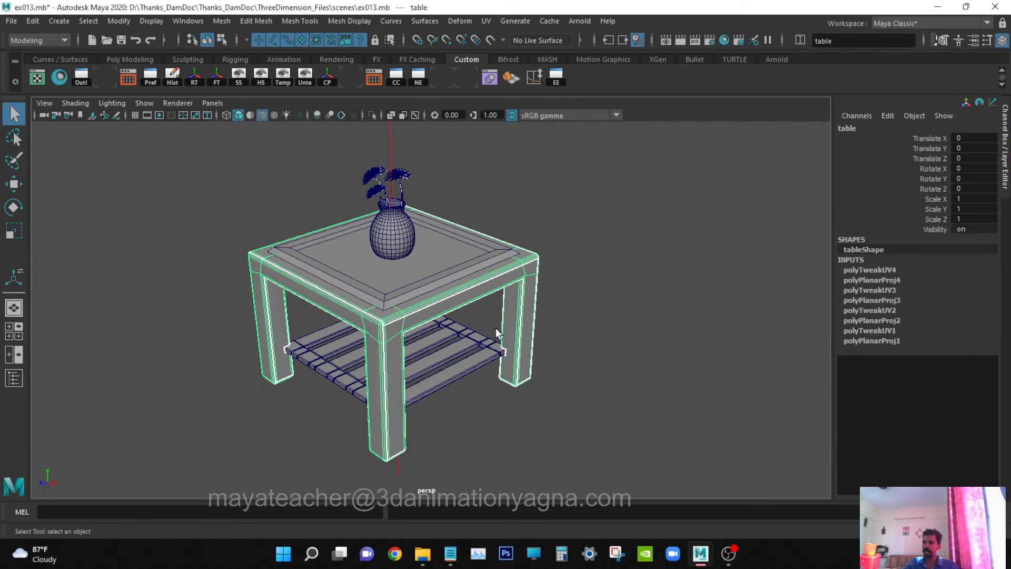
{"action": "left_click", "coordinate": [364, 291]}
{"action": "left_click_drag", "start_coordinate": [364, 291], "coordinate": [440, 339], "text": "alt"}
{"action": "right_click_drag", "start_coordinate": [440, 339], "coordinate": [520, 305], "text": "alt"}
{"action": "middle_click_drag", "start_coordinate": [521, 305], "coordinate": [532, 340], "text": "alt"}
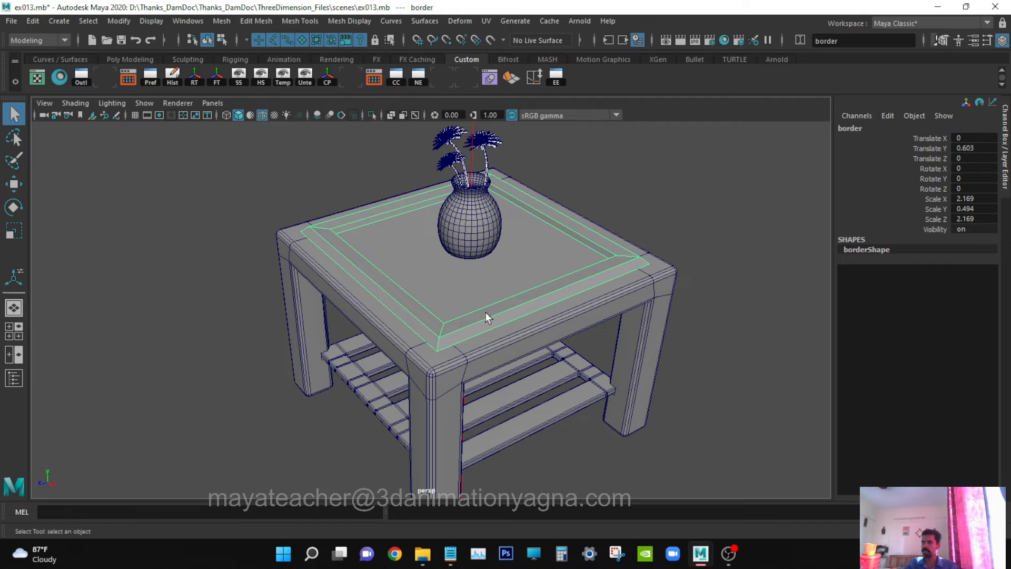
{"action": "left_click_drag", "start_coordinate": [485, 313], "coordinate": [488, 340], "text": "alt"}
Switch to the front view in wireframe display and check the border from the front and the top.
{"action": "key", "text": "space"}
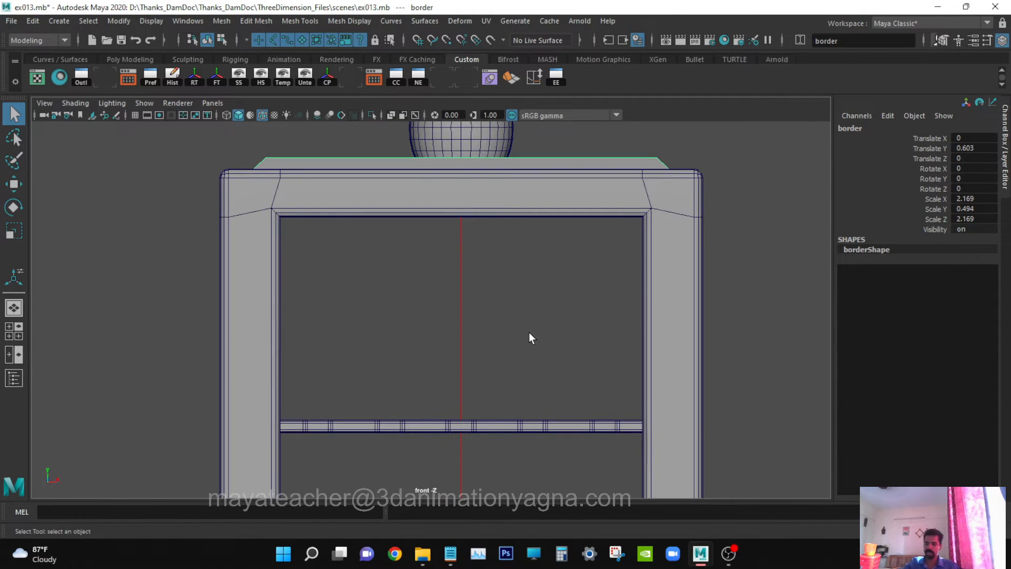
{"action": "key", "text": "4"}
{"action": "scroll", "coordinate": [537, 337], "scroll_direction": "down", "scroll_amount": 3}
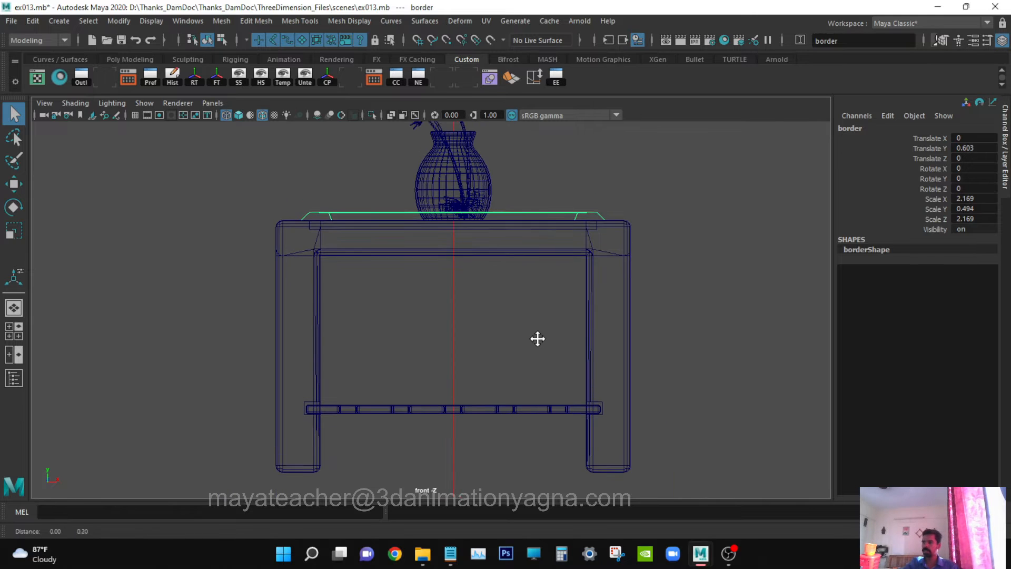
{"action": "middle_click_drag", "start_coordinate": [538, 338], "coordinate": [537, 348], "text": "alt"}
{"action": "scroll", "coordinate": [503, 247], "scroll_direction": "up", "scroll_amount": 2}
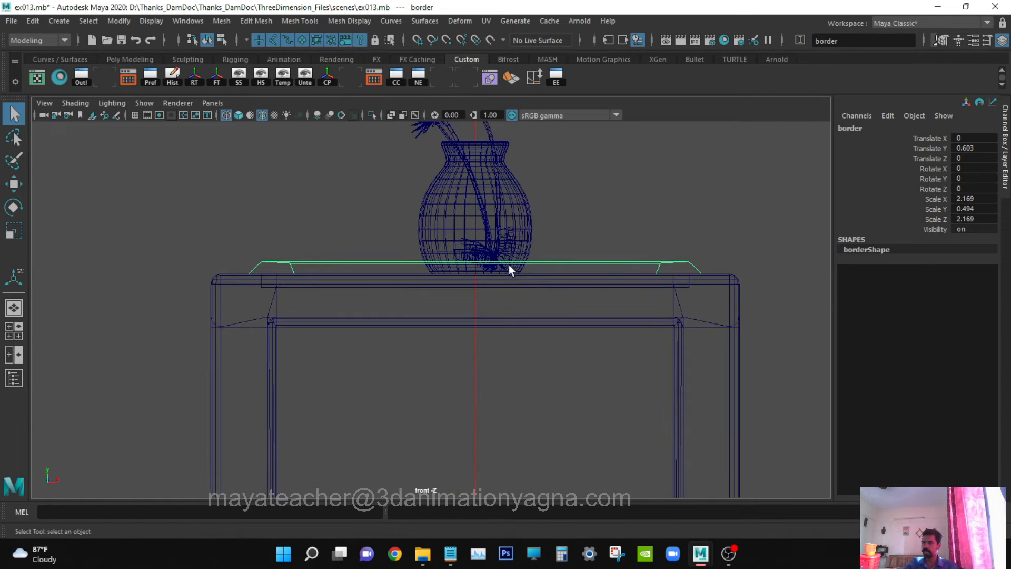
{"action": "key", "text": "space"}
{"action": "left_click_drag", "start_coordinate": [531, 258], "coordinate": [478, 264]}
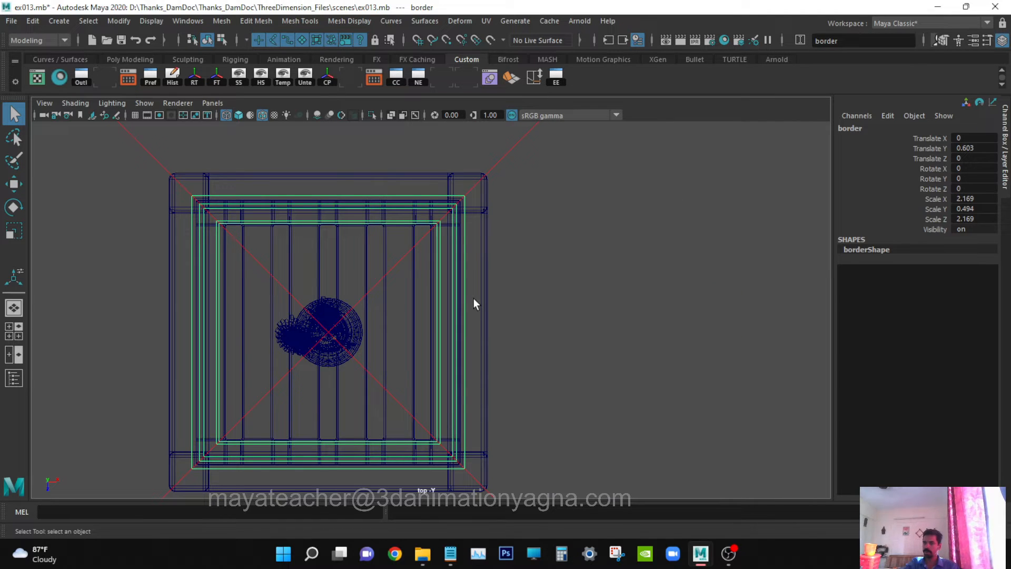
{"action": "key", "text": "space"}
{"action": "left_click_drag", "start_coordinate": [475, 301], "coordinate": [476, 322]}
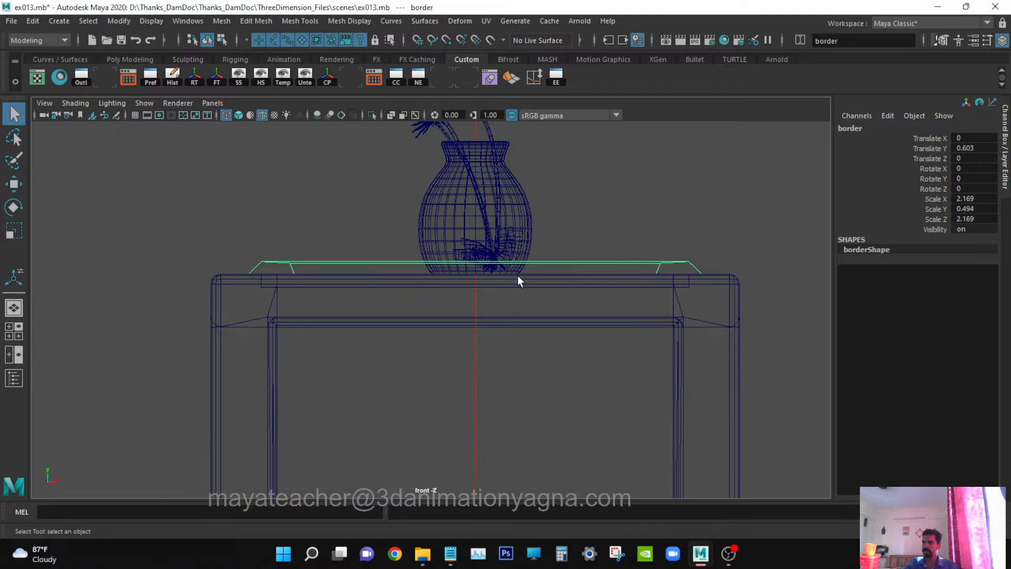
In face mode, select only the border's flat upper faces, excluding the sloped outer and inner side faces.
{"action": "right_click", "coordinate": [542, 261]}
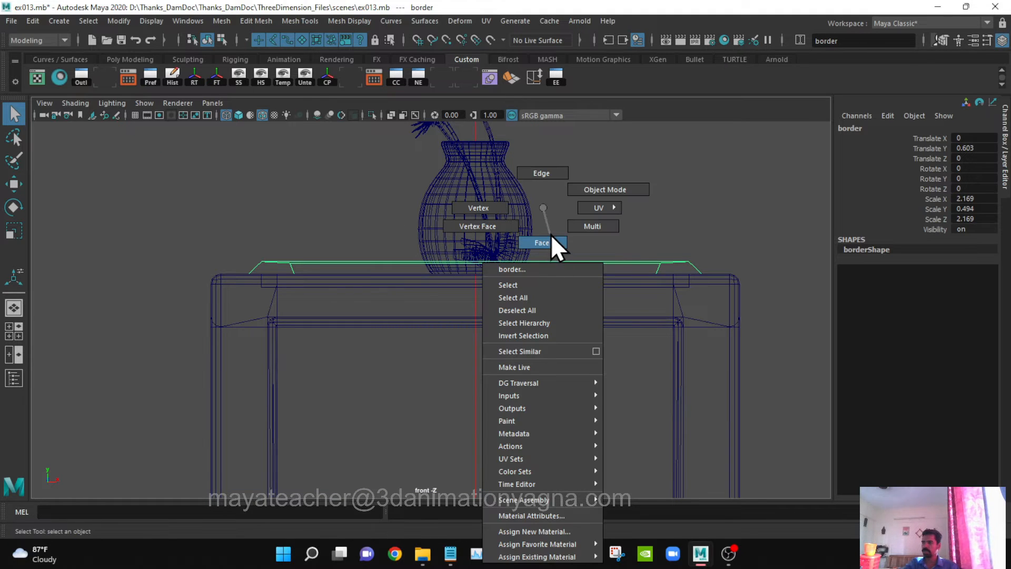
{"action": "right_click_drag", "start_coordinate": [551, 235], "coordinate": [551, 235]}
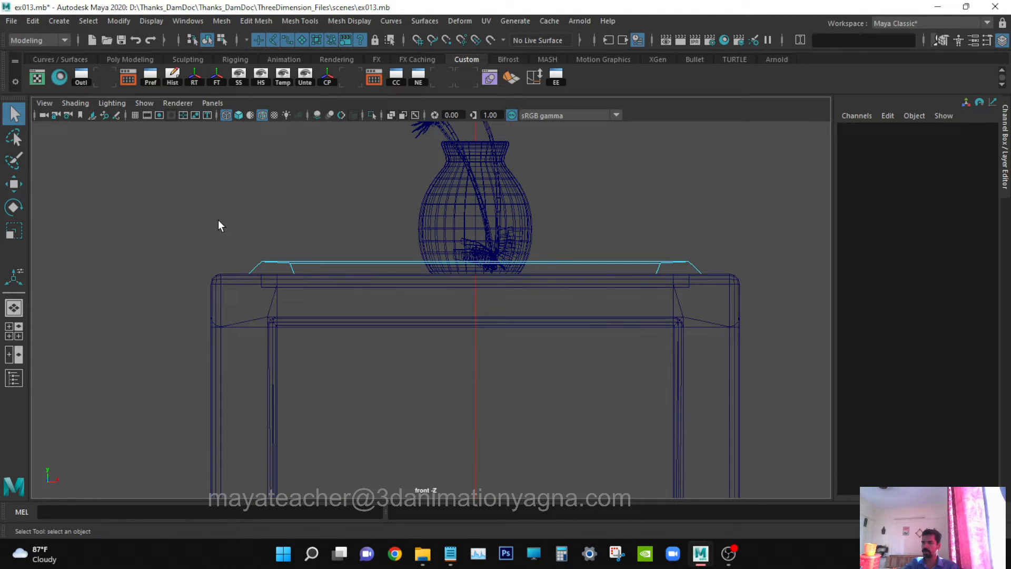
{"action": "left_click_drag", "start_coordinate": [220, 221], "coordinate": [823, 270]}
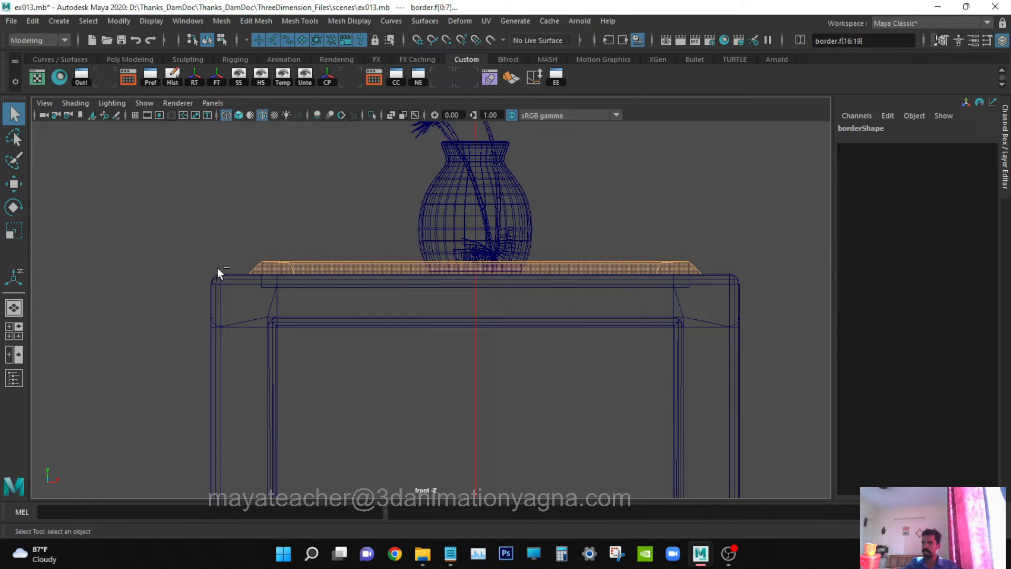
{"action": "left_click_drag", "start_coordinate": [220, 271], "coordinate": [811, 326]}
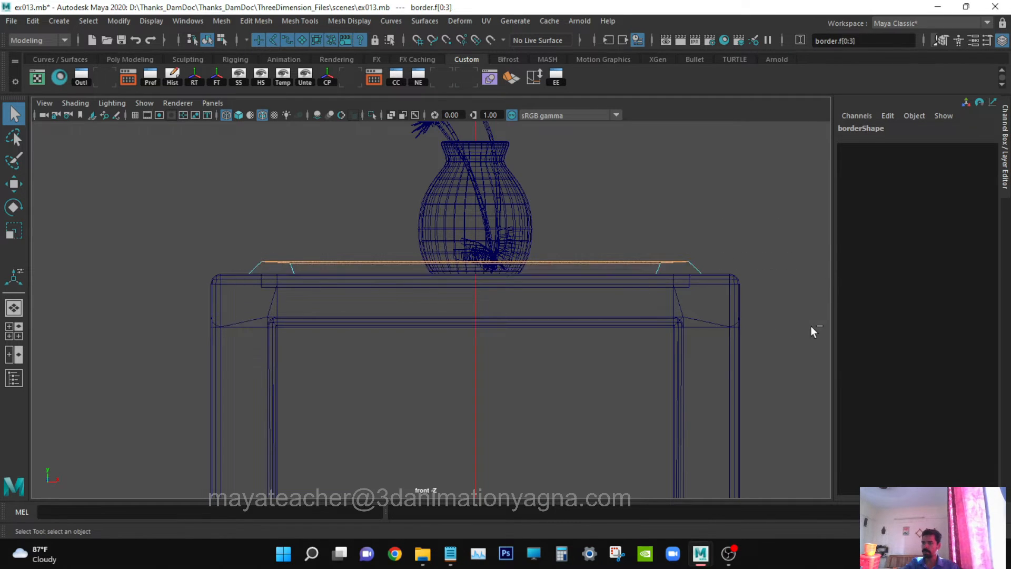
{"action": "left_click_drag", "start_coordinate": [449, 282], "coordinate": [424, 301], "text": "alt"}
{"action": "key", "text": "space"}
{"action": "left_click_drag", "start_coordinate": [308, 337], "coordinate": [406, 336]}
{"action": "left_click_drag", "start_coordinate": [230, 270], "coordinate": [997, 393]}
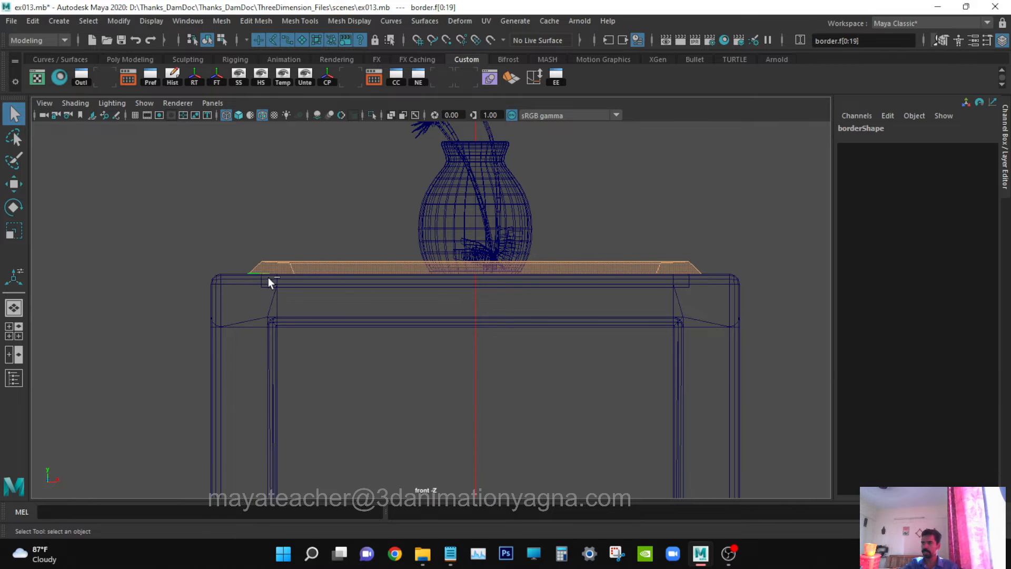
{"action": "left_click_drag", "start_coordinate": [377, 272], "coordinate": [797, 266]}
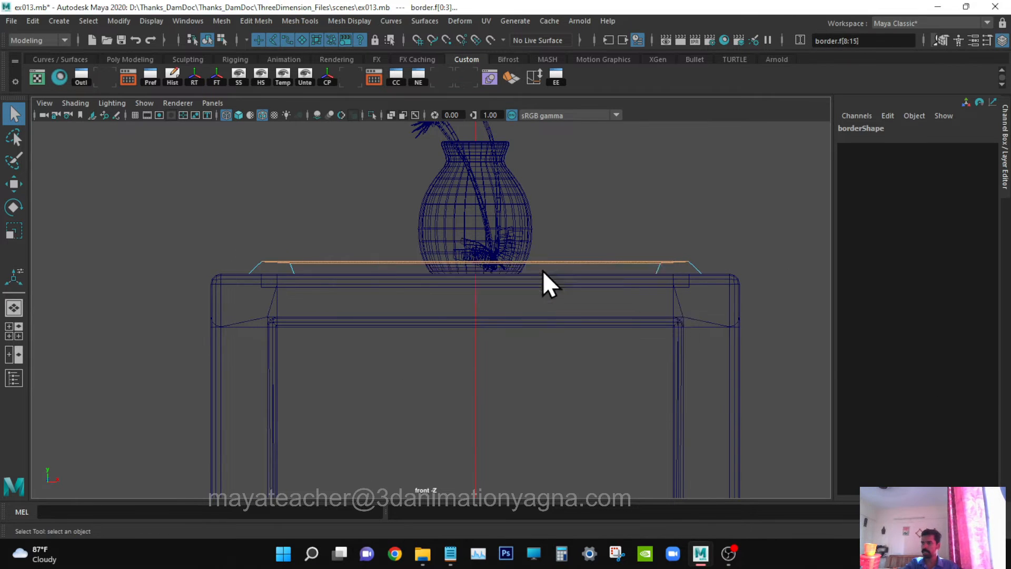
Apply a planar UV projection from the Y axis to the selected upper faces of the border.
{"action": "left_click_drag", "start_coordinate": [542, 285], "coordinate": [620, 347], "text": "alt"}
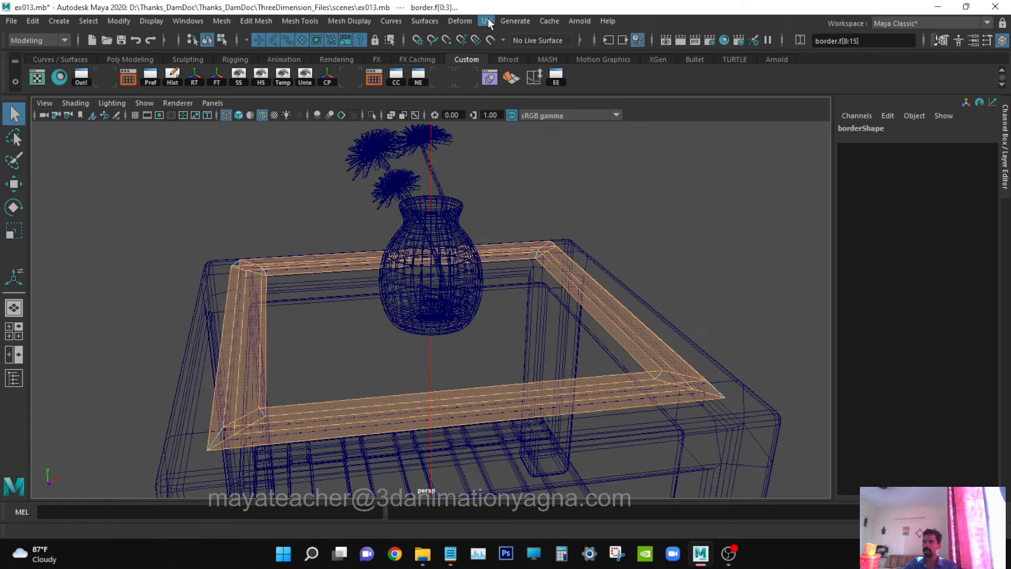
{"action": "left_click", "coordinate": [489, 19]}
{"action": "left_click", "coordinate": [616, 173]}
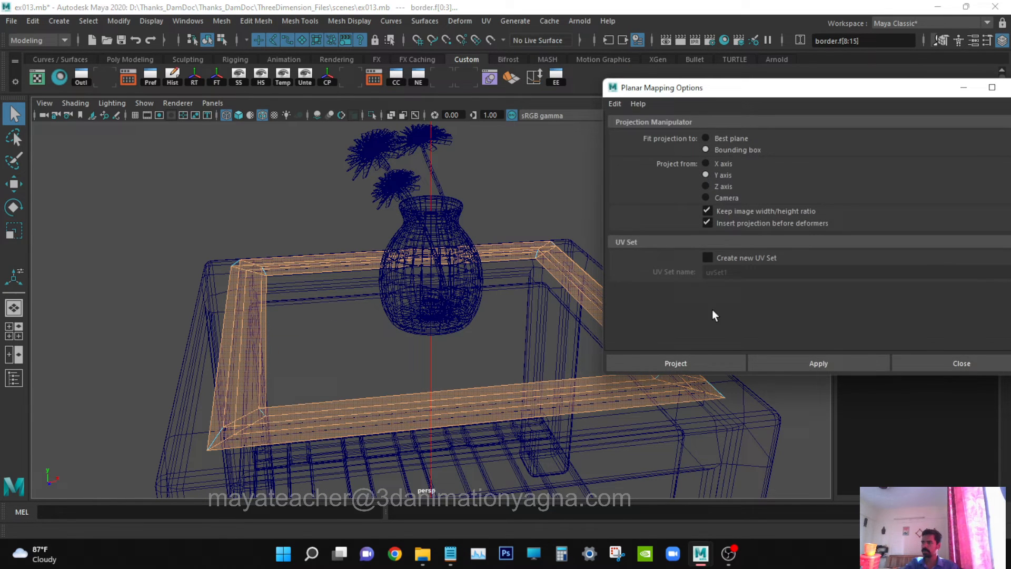
{"action": "left_click", "coordinate": [663, 358]}
{"action": "left_click_drag", "start_coordinate": [662, 356], "coordinate": [555, 306], "text": "alt"}
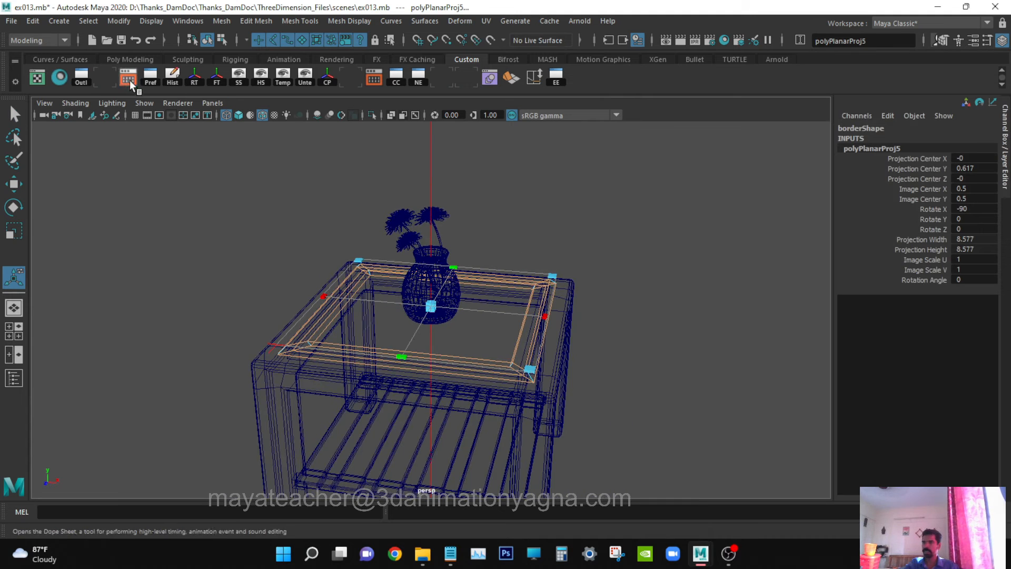
In the UV Editor, move the projected upper-face shell out of the 0–1 tile toward negative U.
{"action": "left_click", "coordinate": [38, 79]}
{"action": "scroll", "coordinate": [789, 261], "scroll_direction": "down", "scroll_amount": 6}
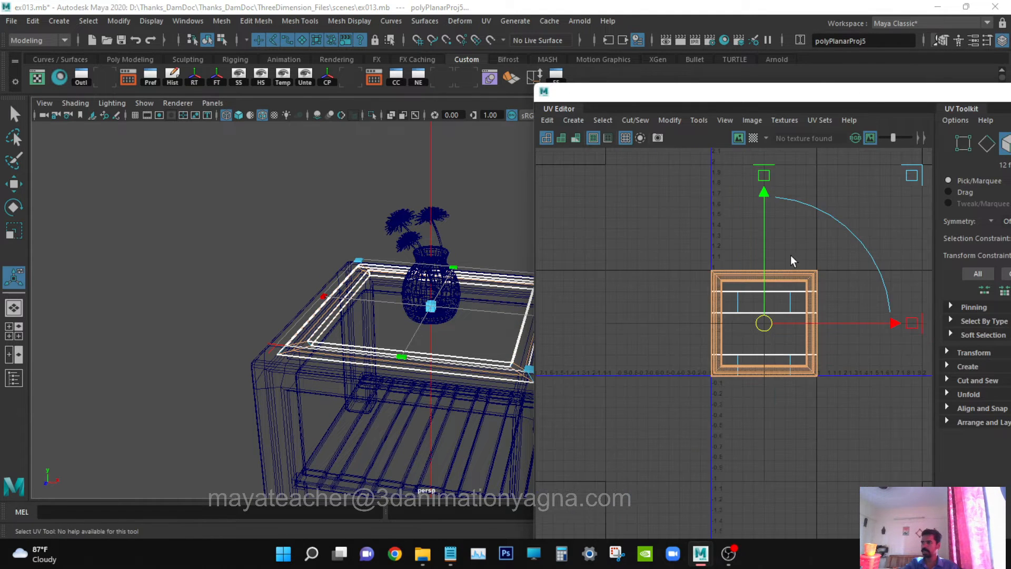
{"action": "key", "text": "w"}
{"action": "left_click_drag", "start_coordinate": [847, 296], "coordinate": [762, 298]}
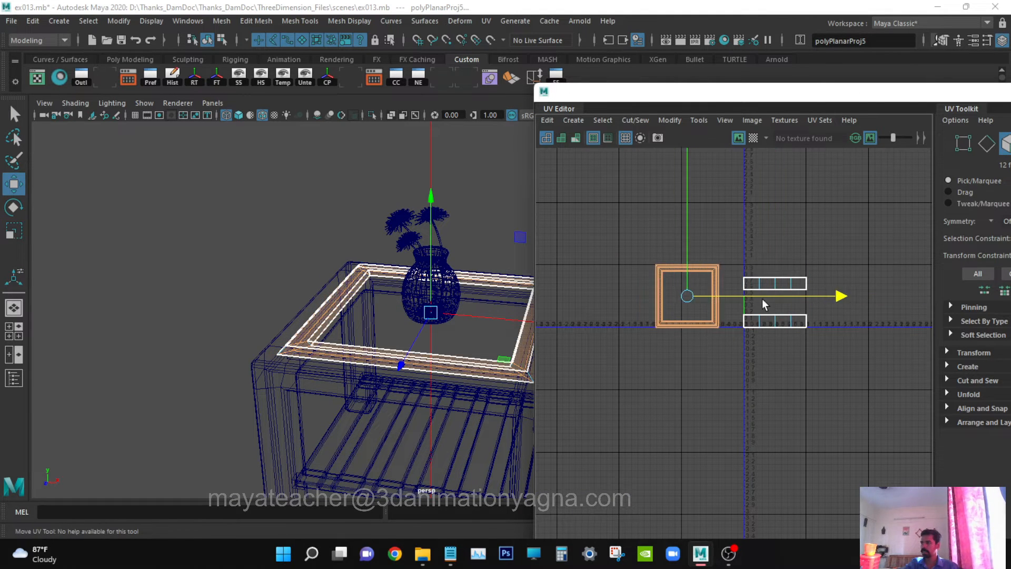
{"action": "key", "text": "q"}
Select the border's outer sloped faces and reduce the selection to the front and back ones.
{"action": "left_click_drag", "start_coordinate": [401, 320], "coordinate": [344, 313], "text": "alt"}
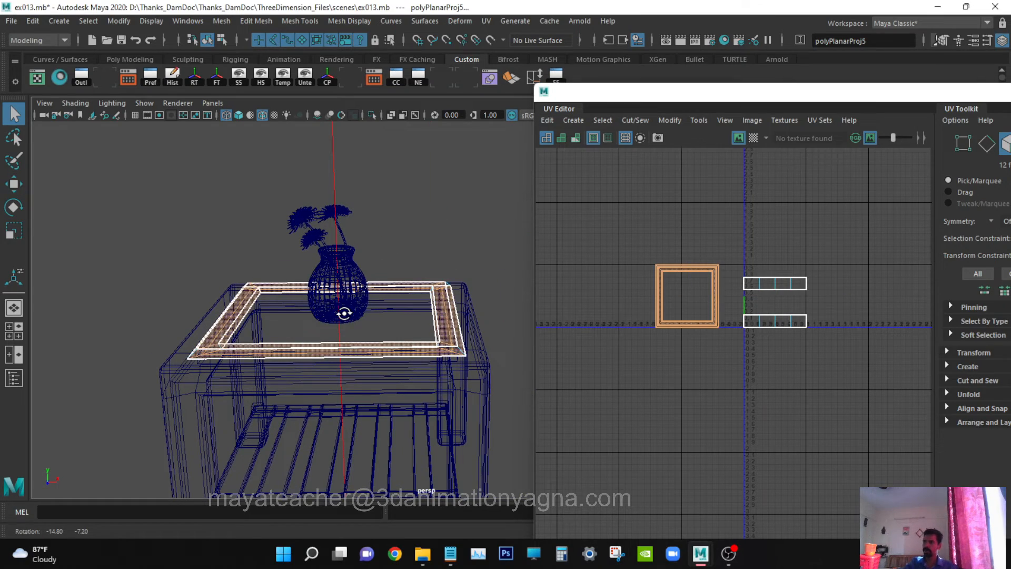
{"action": "left_click_drag", "start_coordinate": [731, 264], "coordinate": [848, 289]}
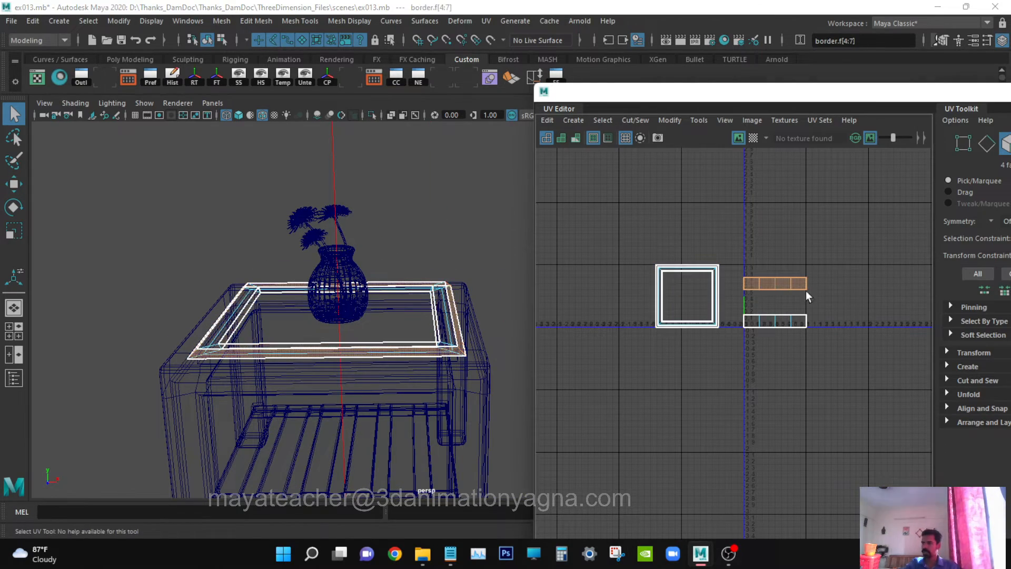
{"action": "left_click_drag", "start_coordinate": [345, 322], "coordinate": [381, 352], "text": "alt"}
{"action": "key", "text": "space"}
{"action": "middle_click_drag", "start_coordinate": [382, 353], "coordinate": [325, 346], "text": "alt"}
{"action": "key", "text": "space"}
{"action": "left_click_drag", "start_coordinate": [317, 274], "coordinate": [274, 282]}
{"action": "left_click_drag", "start_coordinate": [158, 287], "coordinate": [675, 335], "text": "ctrl"}
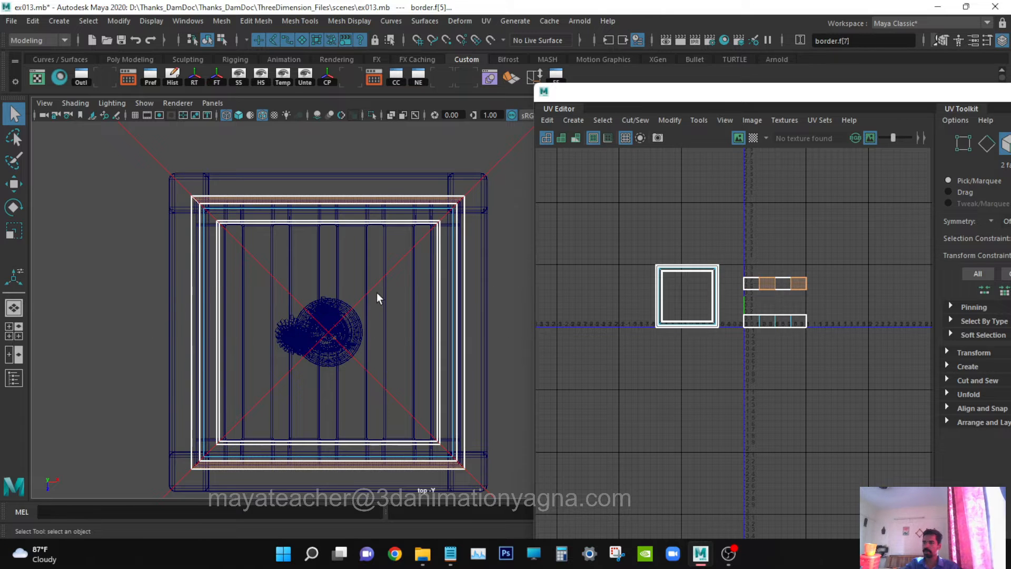
{"action": "key", "text": "space"}
{"action": "left_click_drag", "start_coordinate": [378, 295], "coordinate": [400, 326]}
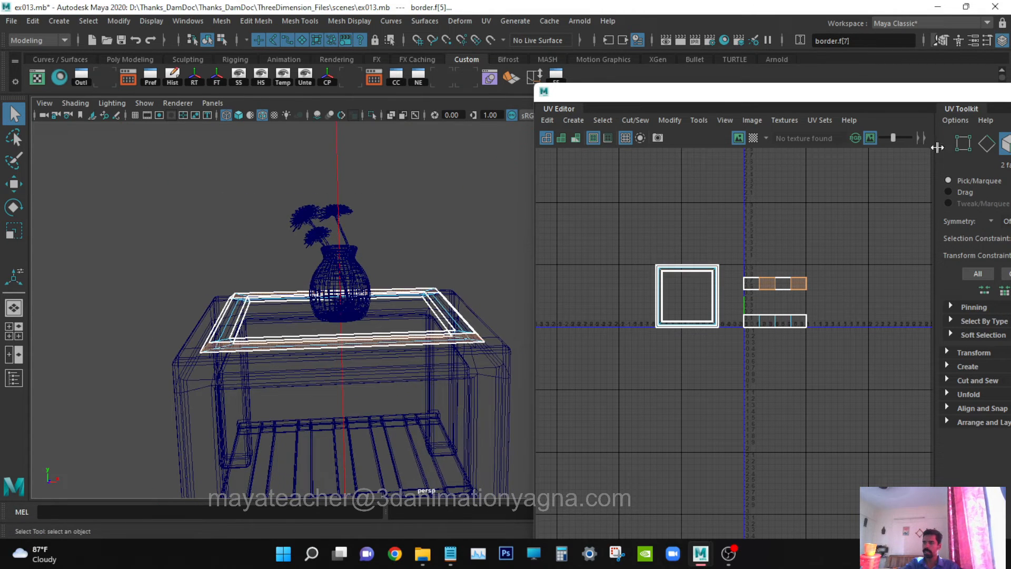
Close the UV Editor and apply a planar UV projection from the Z axis to the front and back outer faces.
{"action": "left_click_drag", "start_coordinate": [995, 101], "coordinate": [885, 112]}
{"action": "left_click", "coordinate": [932, 111]}
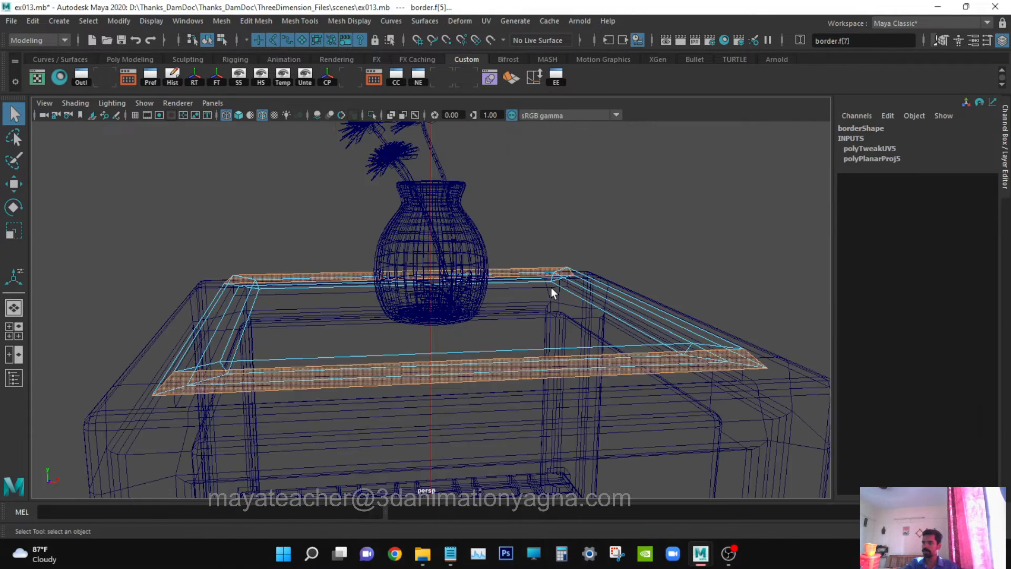
{"action": "left_click_drag", "start_coordinate": [551, 288], "coordinate": [615, 217], "text": "alt"}
{"action": "left_click", "coordinate": [486, 20]}
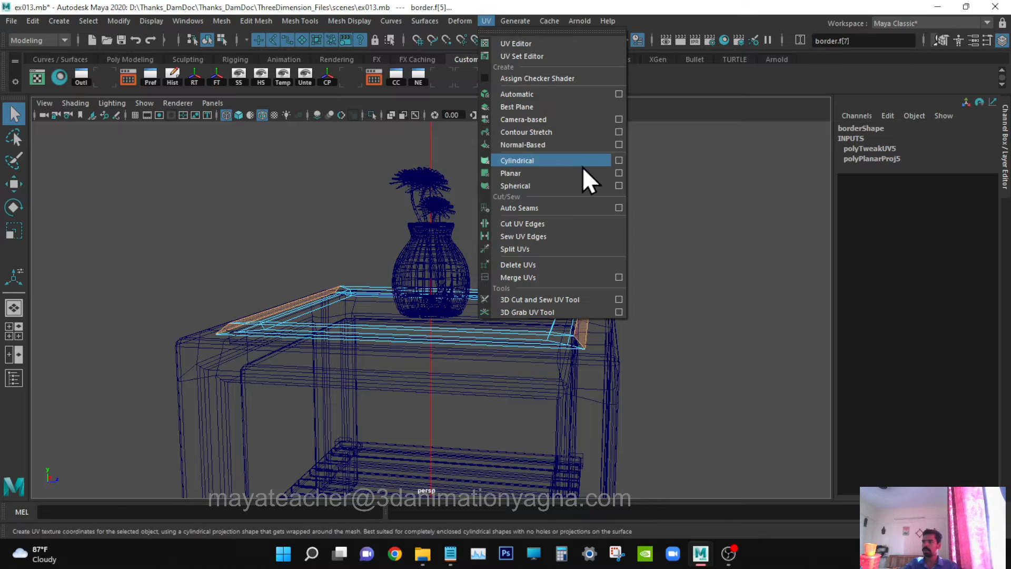
{"action": "left_click", "coordinate": [619, 172]}
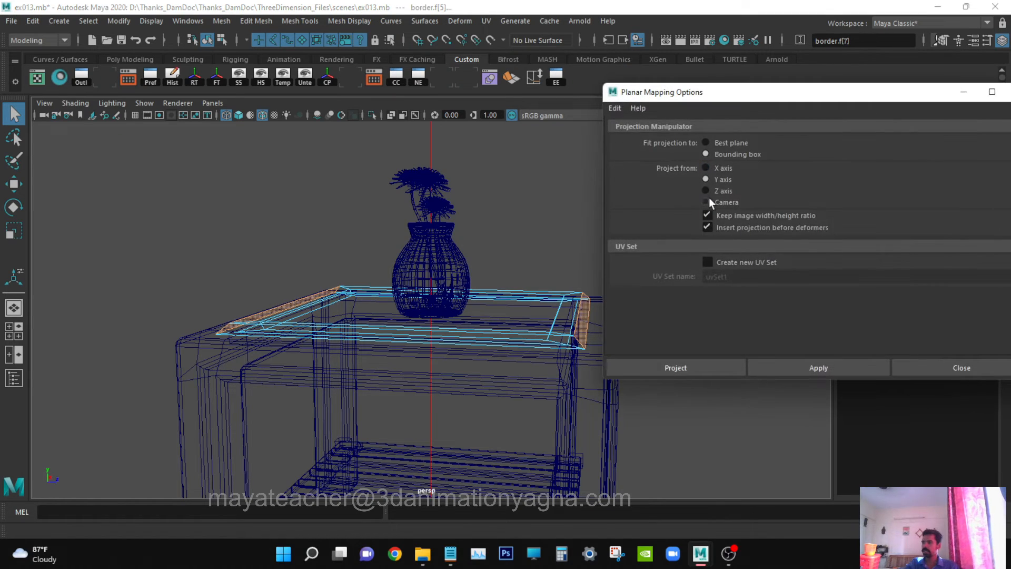
{"action": "left_click_drag", "start_coordinate": [473, 344], "coordinate": [435, 330], "text": "alt"}
{"action": "left_click", "coordinate": [722, 191]}
{"action": "left_click", "coordinate": [665, 365]}
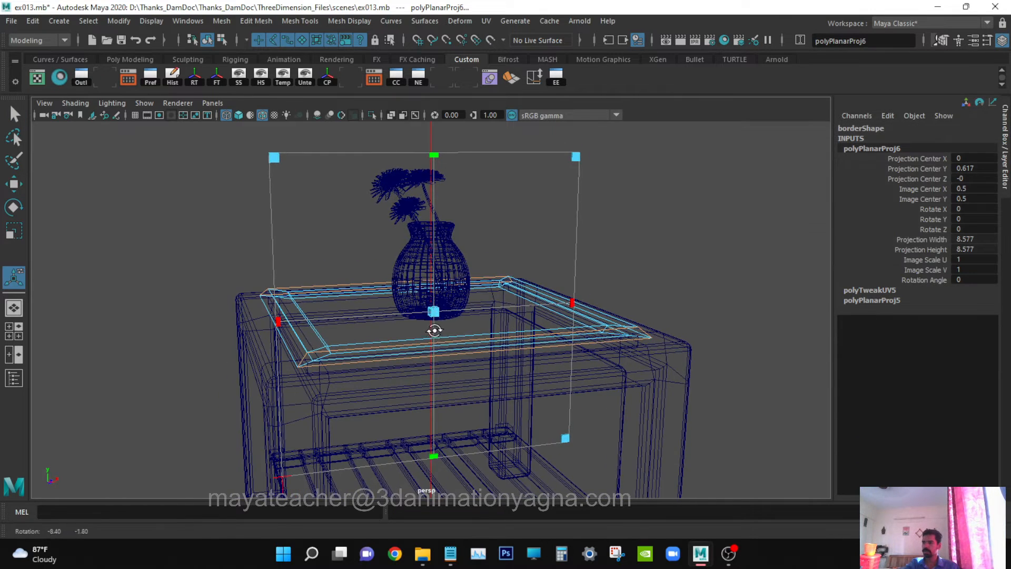
In the UV Editor, move the Z-projected faces' UVs out of the 0–1 tile onto the upper-face shell.
{"action": "left_click", "coordinate": [36, 80]}
{"action": "key", "text": "w"}
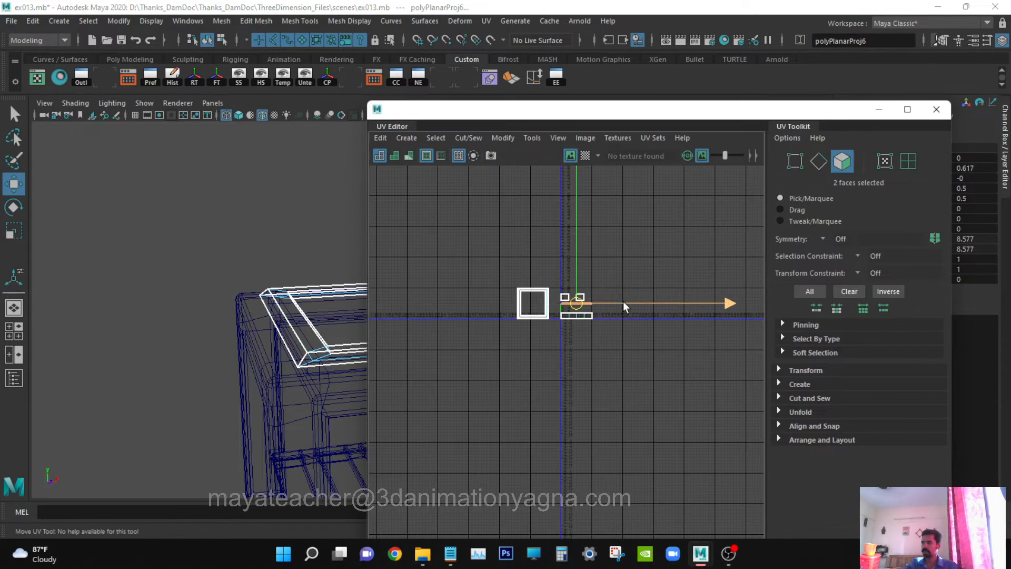
{"action": "key", "text": "a"}
{"action": "key", "text": "q"}
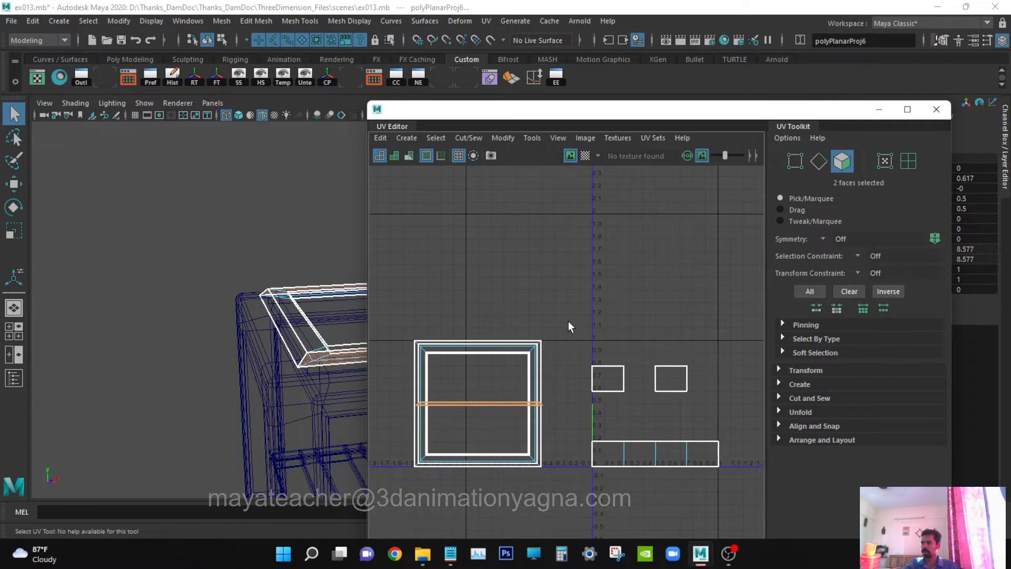
Select the border faces not yet projected and apply a planar UV projection to them from the X axis.
{"action": "left_click", "coordinate": [810, 291]}
{"action": "left_click", "coordinate": [938, 110]}
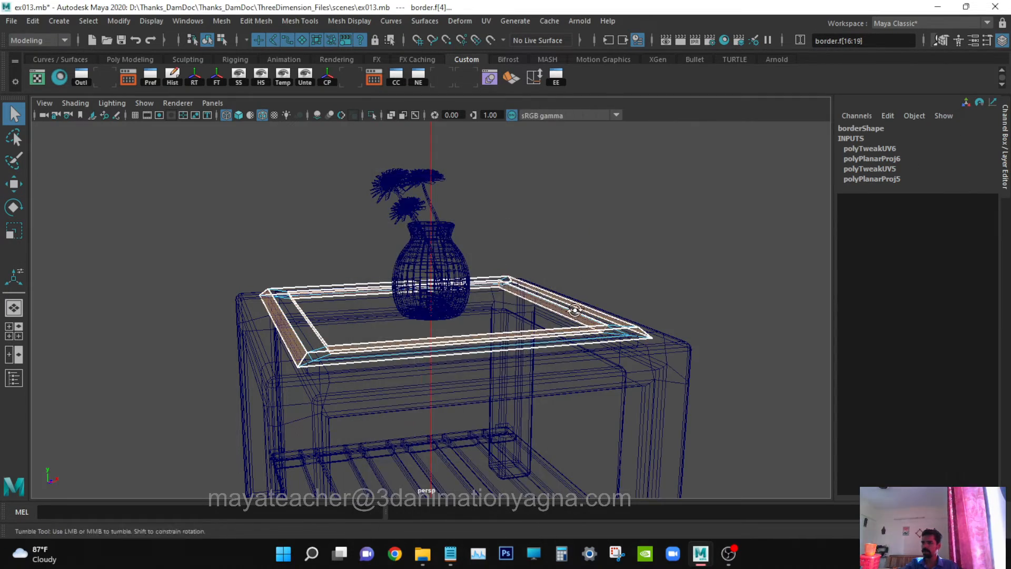
{"action": "left_click_drag", "start_coordinate": [575, 309], "coordinate": [700, 311], "text": "alt"}
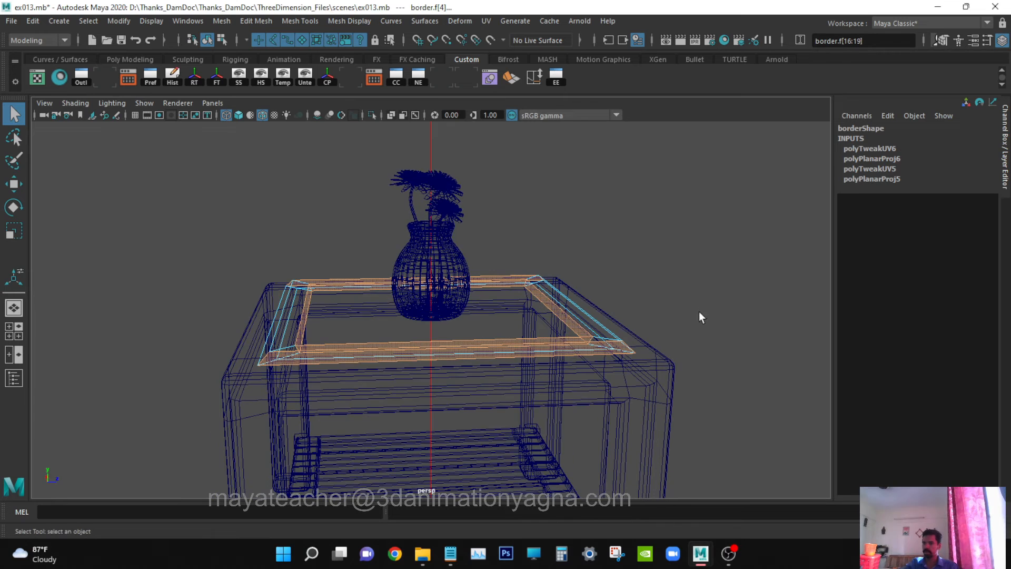
{"action": "left_click", "coordinate": [486, 21]}
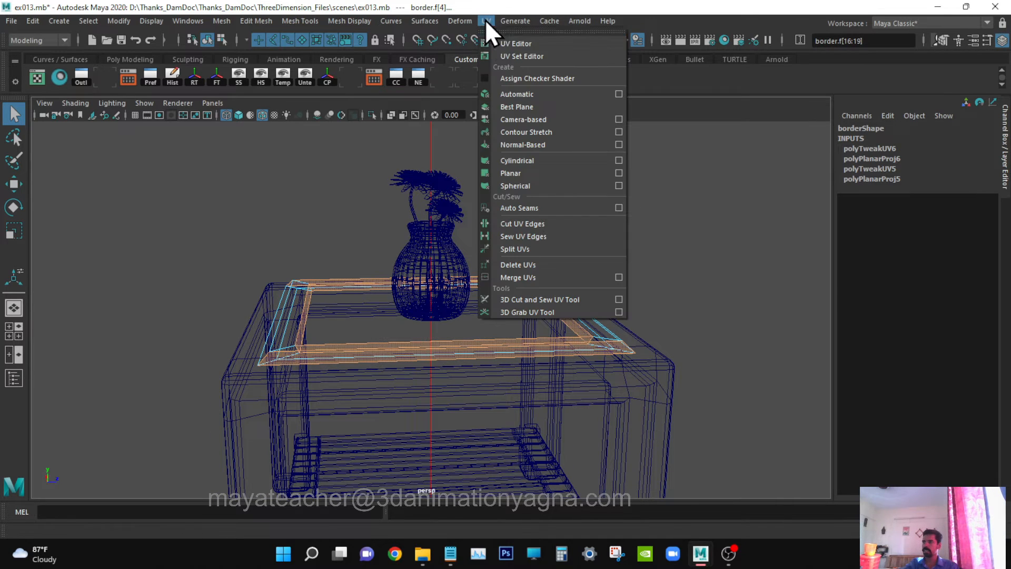
{"action": "left_click", "coordinate": [619, 173]}
{"action": "mouse_move", "coordinate": [428, 295]}
{"action": "left_mouse_down", "text": "alt"}
{"action": "mouse_move", "coordinate": [416, 299]}
{"action": "mouse_move", "coordinate": [419, 288]}
{"action": "left_mouse_up", "text": "alt"}
{"action": "left_click", "coordinate": [723, 173]}
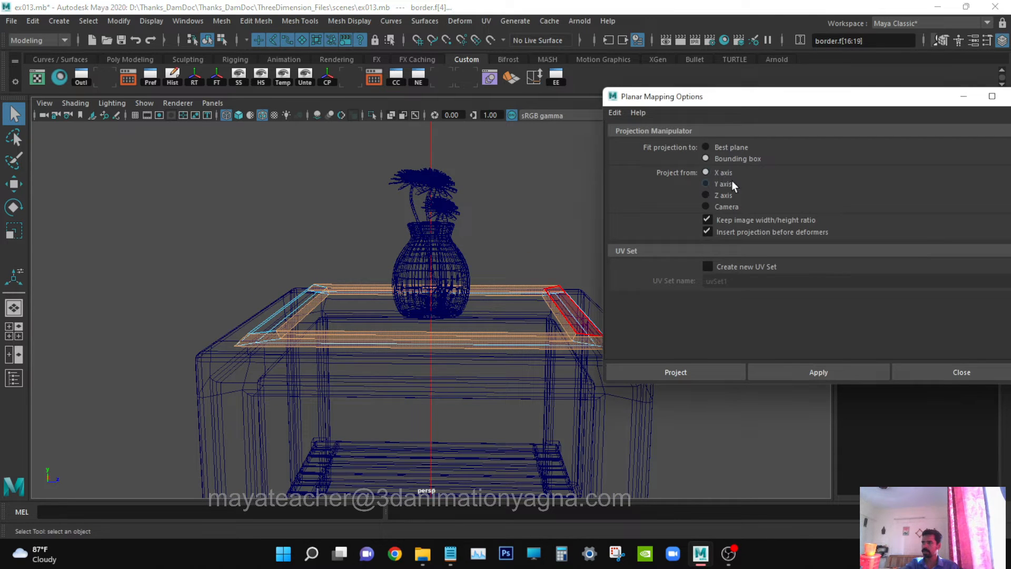
{"action": "left_click", "coordinate": [688, 372]}
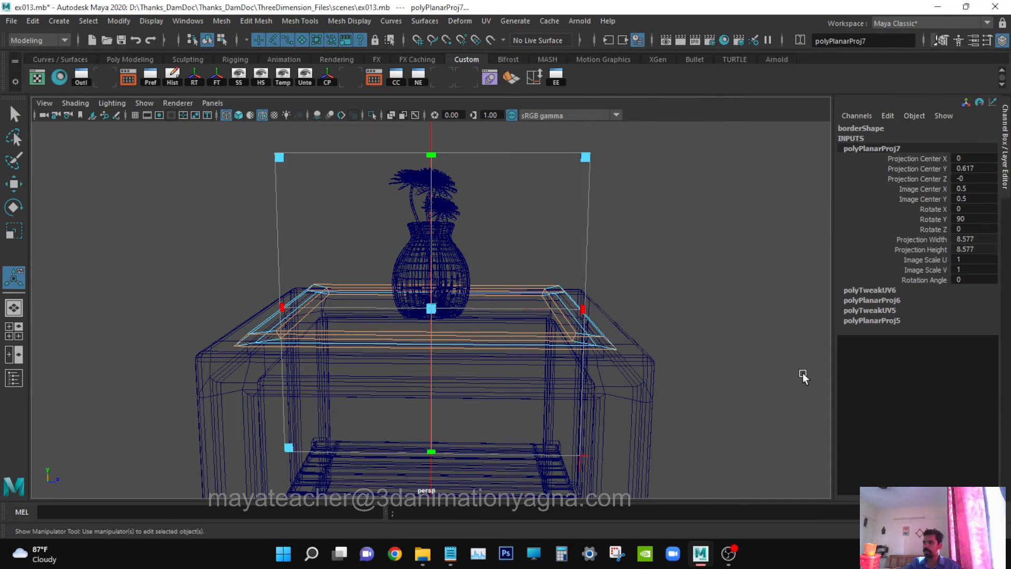
In the UV Editor, move the X-projected faces' UVs out of the 0–1 tile onto the border's frame-shaped shell.
{"action": "left_click_drag", "start_coordinate": [803, 376], "coordinate": [474, 343], "text": "alt"}
{"action": "key", "text": "q"}
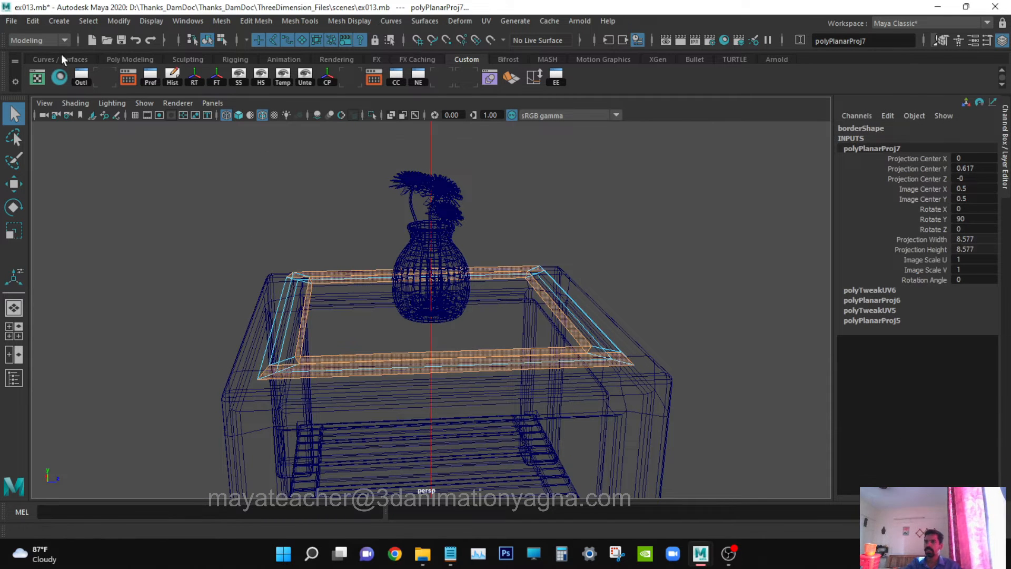
{"action": "left_click", "coordinate": [37, 78]}
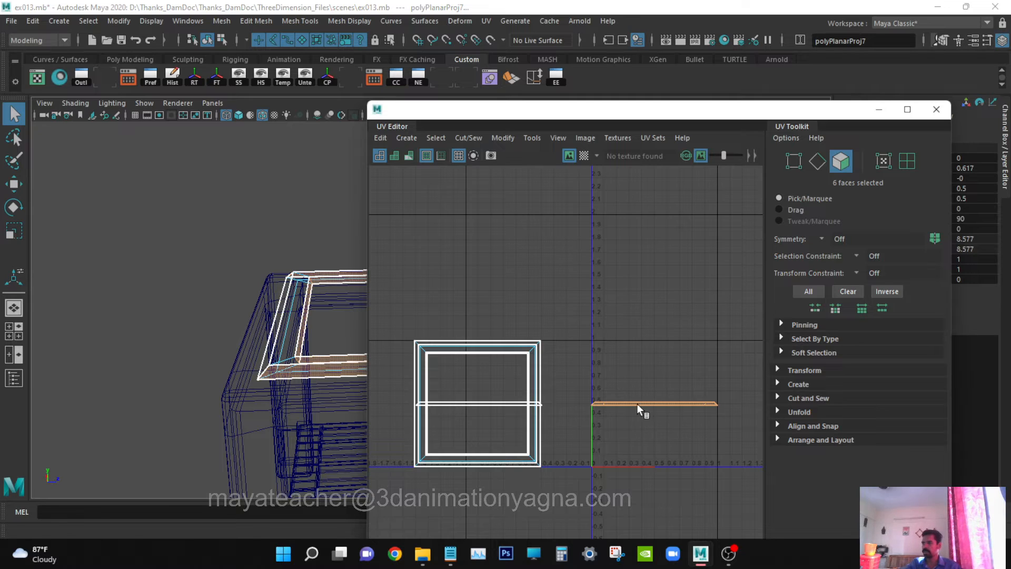
{"action": "key", "text": "w"}
{"action": "left_click_drag", "start_coordinate": [605, 415], "coordinate": [480, 416]}
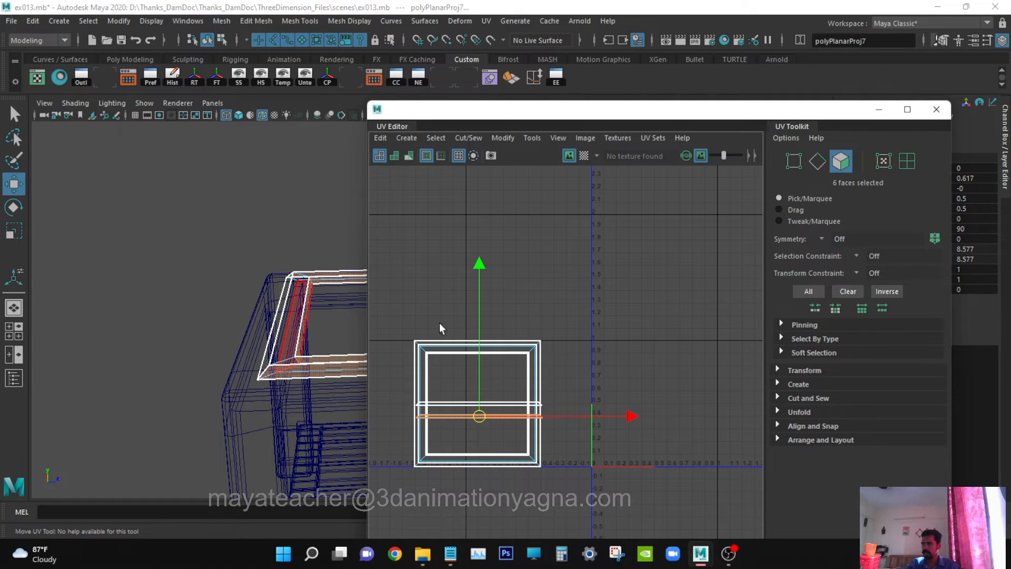
Move all of the border's UV shells together into the 0–1 tile and scale them down slightly to fit inside it.
{"action": "left_click_drag", "start_coordinate": [439, 324], "coordinate": [614, 527]}
{"action": "left_click_drag", "start_coordinate": [576, 403], "coordinate": [755, 401]}
{"action": "scroll", "coordinate": [755, 399], "scroll_direction": "up", "scroll_amount": 4}
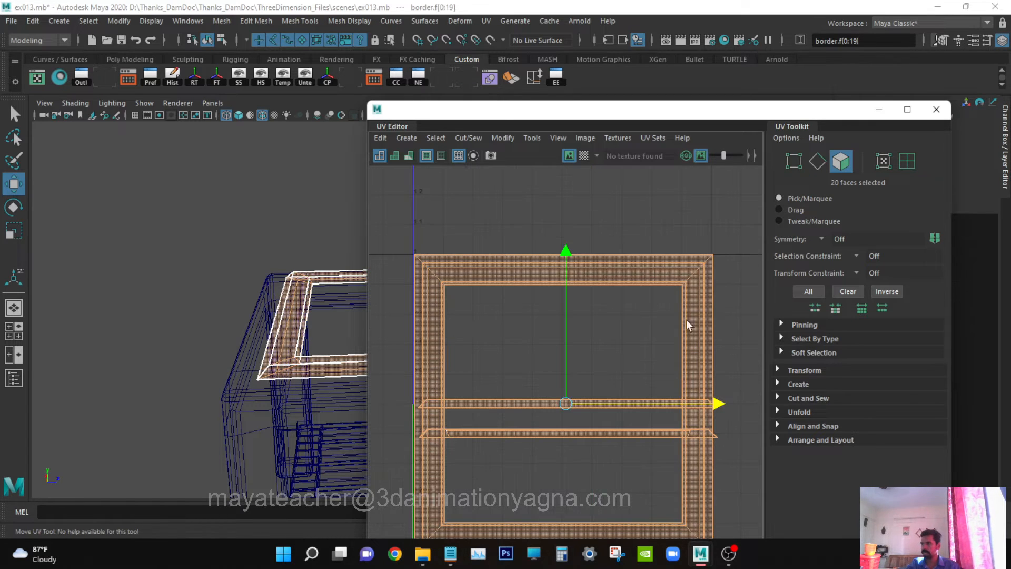
{"action": "middle_click_drag", "start_coordinate": [641, 353], "coordinate": [643, 298], "text": "alt"}
{"action": "key", "text": "r"}
{"action": "left_click_drag", "start_coordinate": [568, 356], "coordinate": [556, 356]}
Rotate the two side-strip UV shells 90 degrees clockwise and scale them down to fit inside the frame shell's opening.
{"action": "key", "text": "q"}
{"action": "left_click_drag", "start_coordinate": [557, 315], "coordinate": [590, 387]}
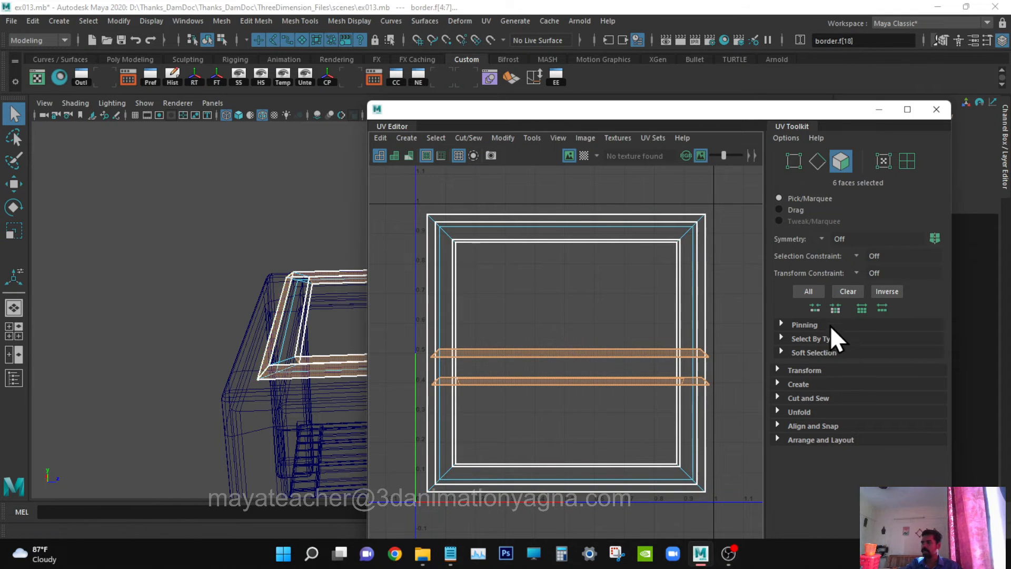
{"action": "left_click", "coordinate": [824, 369]}
{"action": "scroll", "coordinate": [907, 393], "scroll_direction": "down", "scroll_amount": 3}
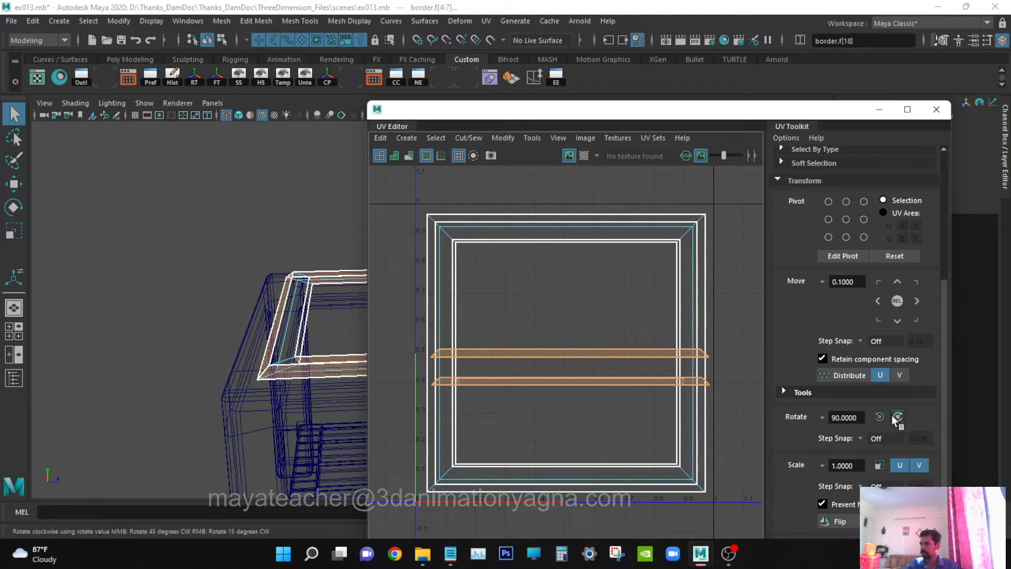
{"action": "left_click", "coordinate": [898, 416]}
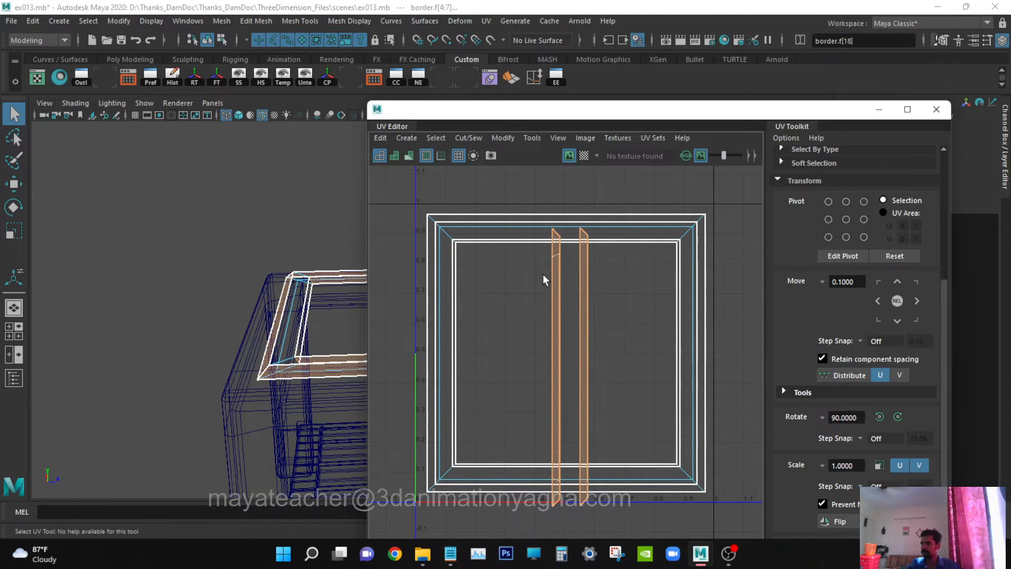
{"action": "key", "text": "r"}
{"action": "mouse_move", "coordinate": [567, 364]}
{"action": "left_mouse_down"}
{"action": "mouse_move", "coordinate": [525, 365]}
{"action": "mouse_move", "coordinate": [564, 355]}
{"action": "left_mouse_up"}
{"action": "key", "text": "w"}
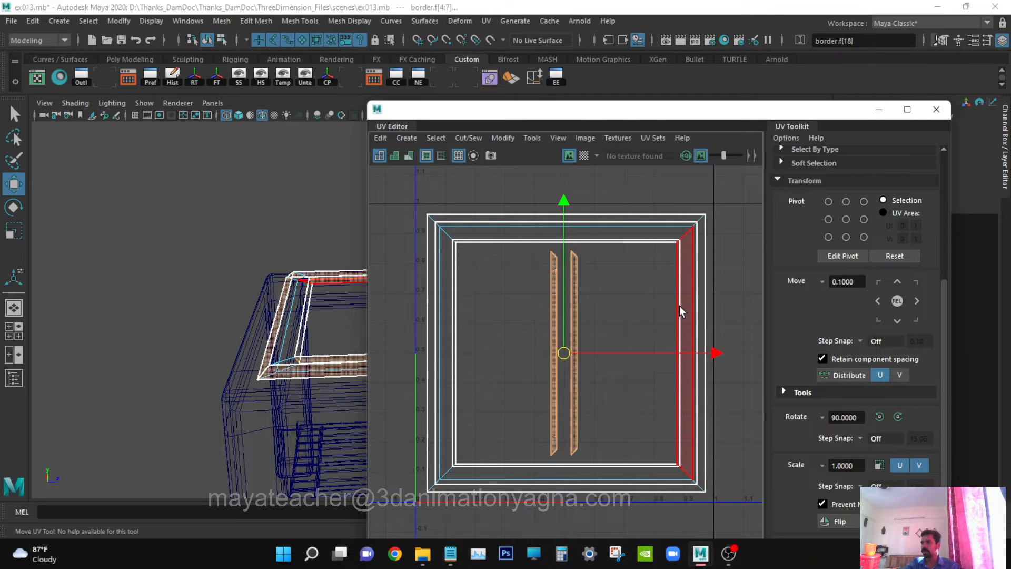
Close the UV Editor, return the border to object mode and select the slatted stand under the table.
{"action": "left_click", "coordinate": [950, 105]}
{"action": "key", "text": "q"}
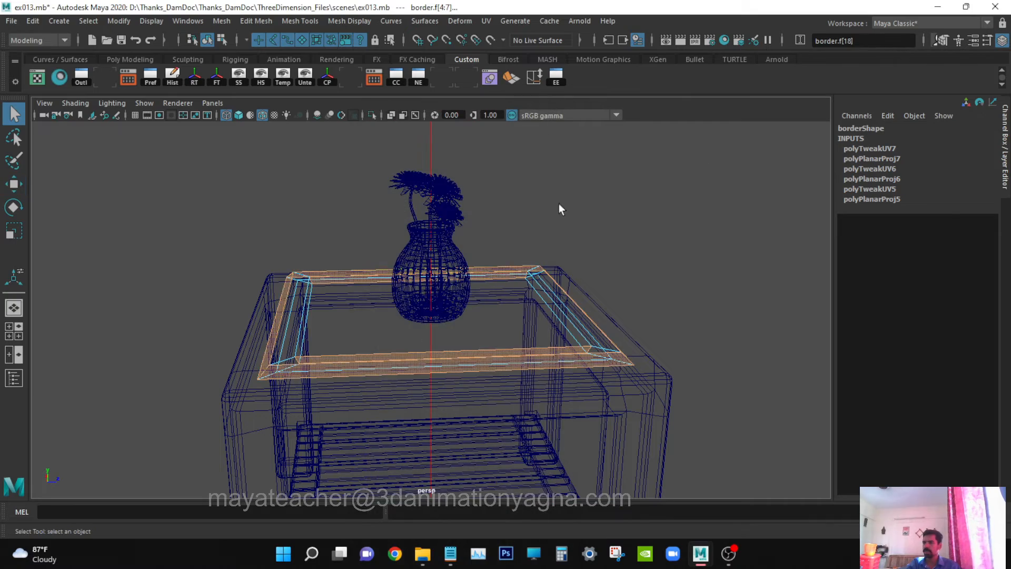
{"action": "left_click", "coordinate": [623, 199]}
{"action": "key", "text": "F8"}
{"action": "key", "text": "F8"}
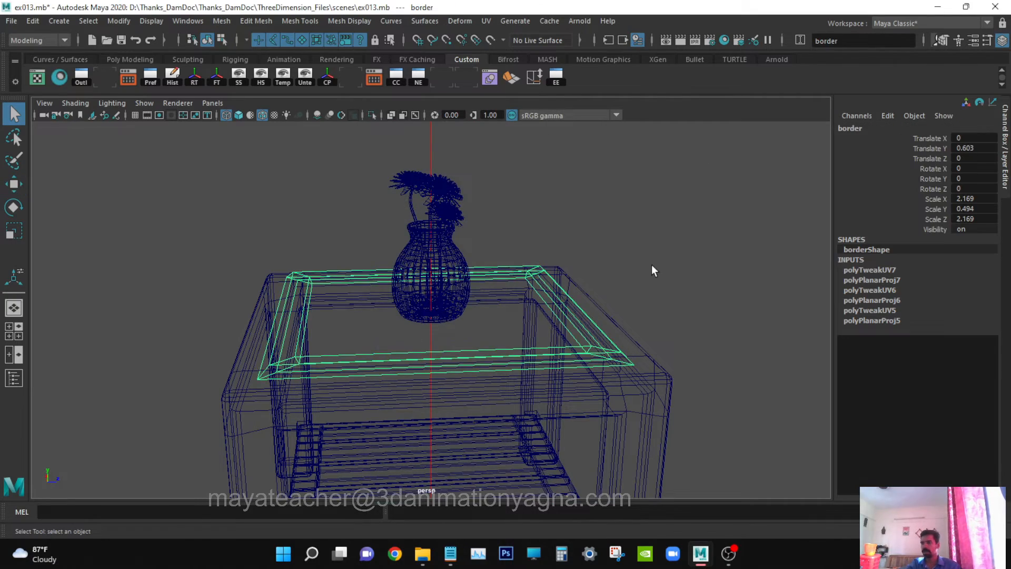
{"action": "scroll", "coordinate": [619, 301], "scroll_direction": "down", "scroll_amount": 4}
{"action": "left_click_drag", "start_coordinate": [620, 302], "coordinate": [576, 327], "text": "alt"}
{"action": "left_click", "coordinate": [502, 424]}
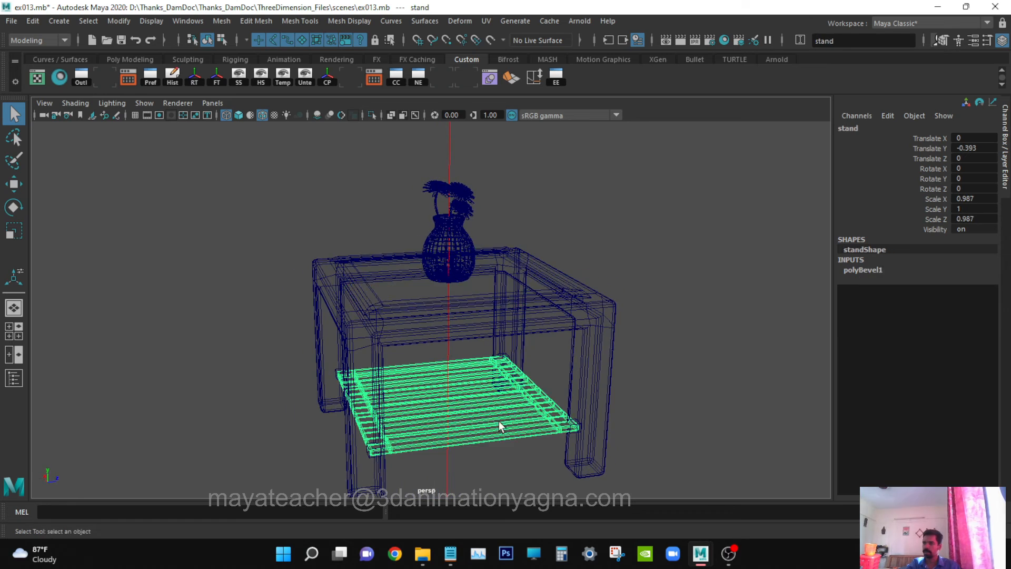
In the front view, select all the stand's faces and deselect the side-wall faces, keeping the upper and lower ones.
{"action": "left_click_drag", "start_coordinate": [542, 405], "coordinate": [587, 362], "text": "alt"}
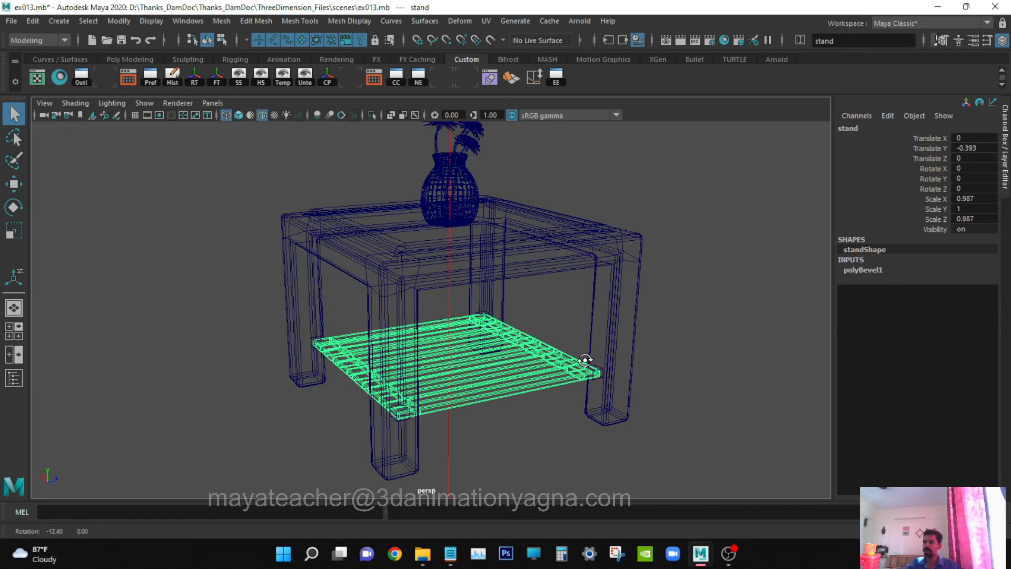
{"action": "left_click_drag", "start_coordinate": [518, 310], "coordinate": [466, 285], "text": "alt"}
{"action": "key", "text": "space"}
{"action": "middle_click_drag", "start_coordinate": [457, 349], "coordinate": [478, 140], "text": "alt"}
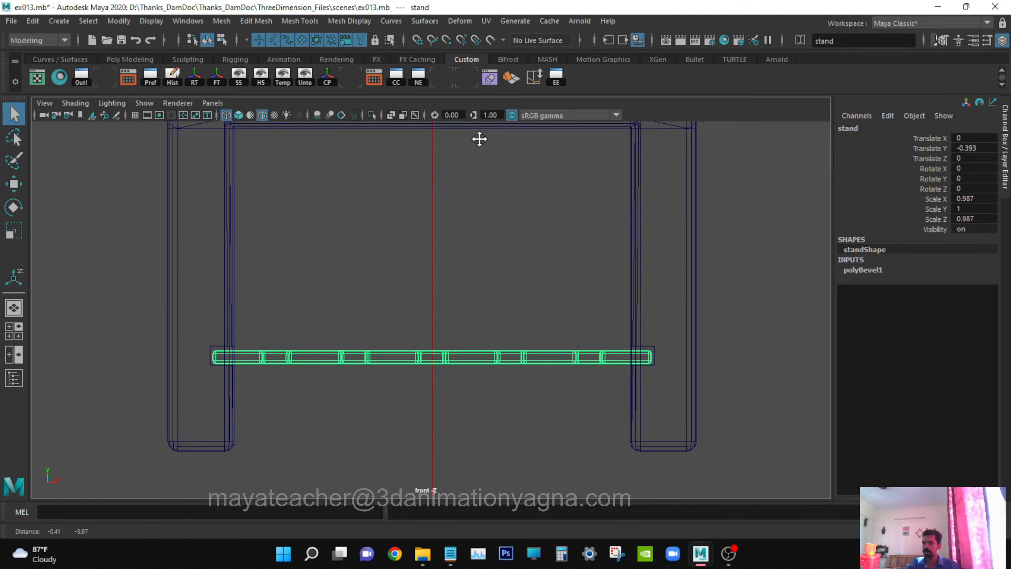
{"action": "scroll", "coordinate": [410, 279], "scroll_direction": "up", "scroll_amount": 2}
{"action": "right_click_drag", "start_coordinate": [372, 329], "coordinate": [381, 245]}
{"action": "left_click_drag", "start_coordinate": [227, 297], "coordinate": [865, 327]}
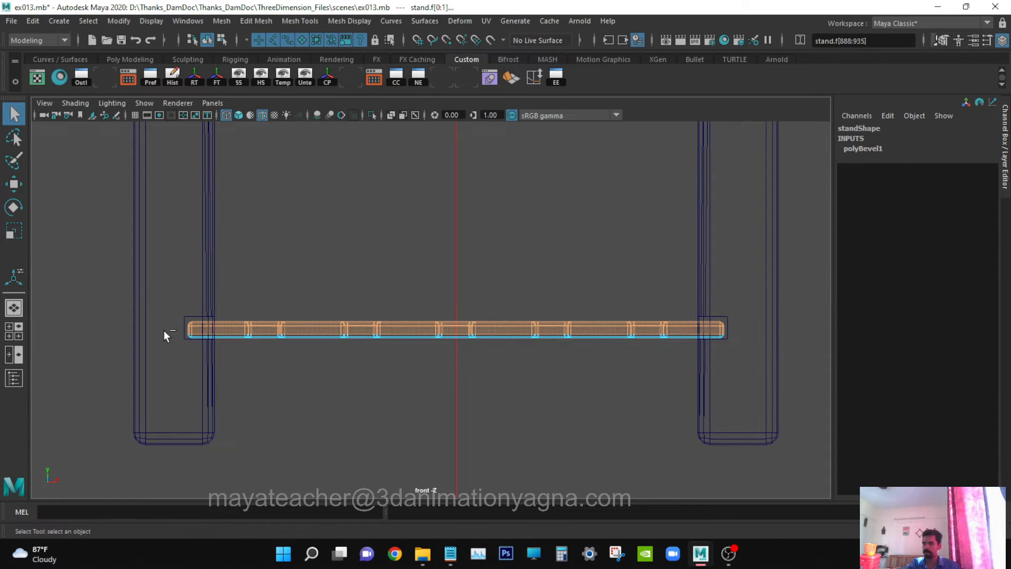
{"action": "left_click_drag", "start_coordinate": [178, 307], "coordinate": [831, 390]}
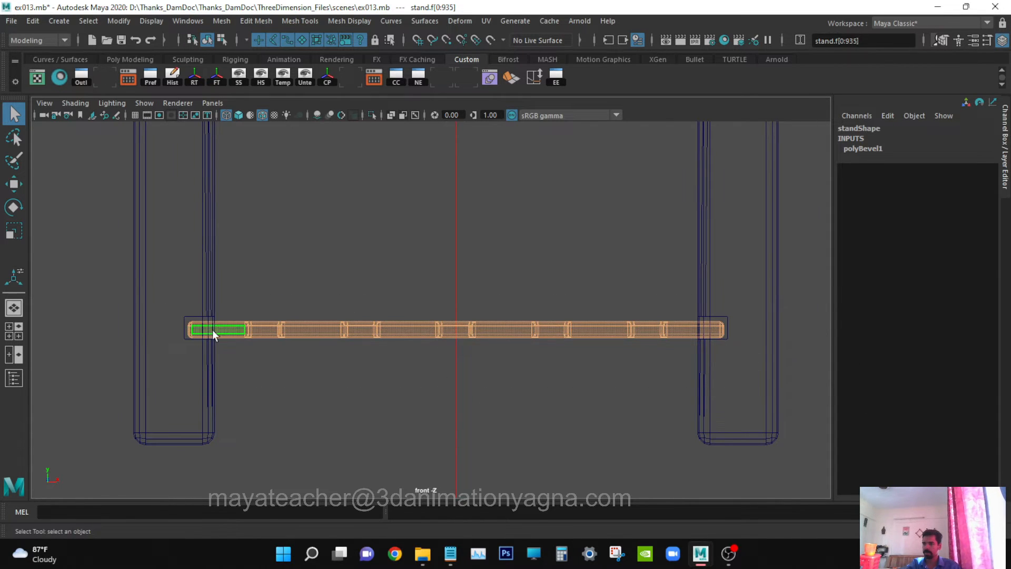
{"action": "key", "text": "ctrl+space"}
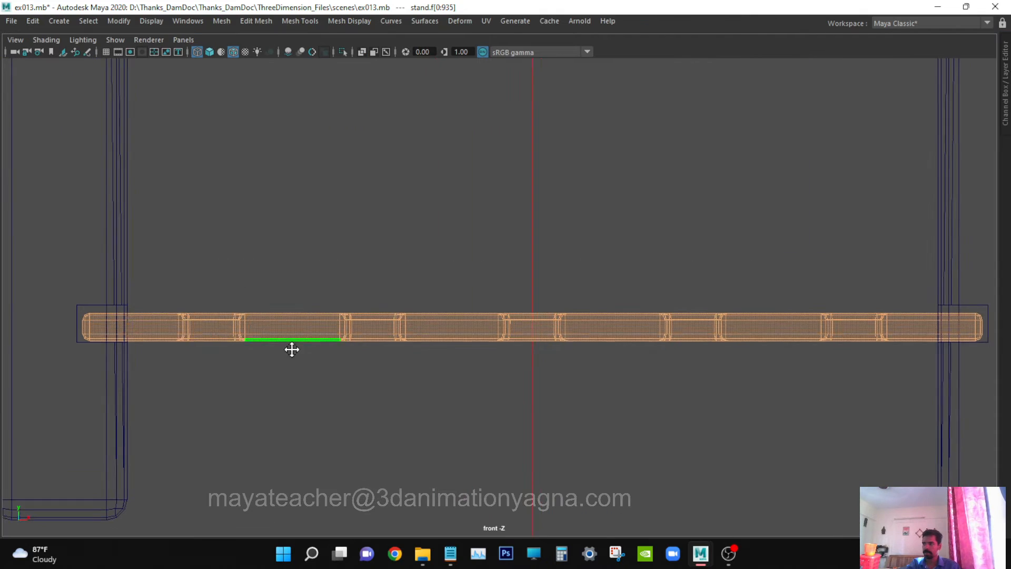
{"action": "left_click_drag", "start_coordinate": [48, 322], "coordinate": [988, 324]}
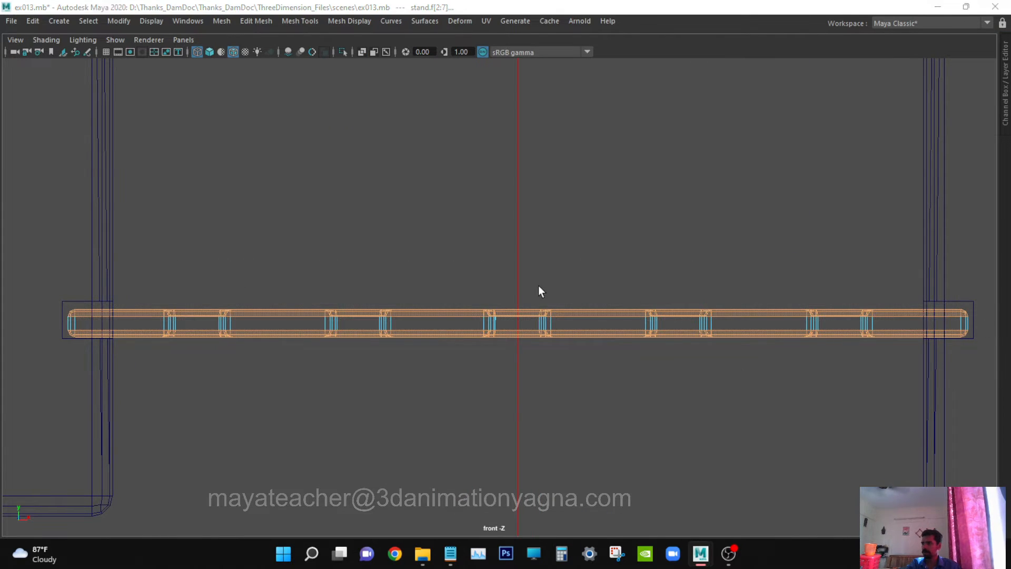
Apply a planar UV projection from the Y axis to the stand's selected upper and lower faces.
{"action": "key", "text": "space"}
{"action": "left_click_drag", "start_coordinate": [537, 345], "coordinate": [545, 201]}
{"action": "left_click", "coordinate": [486, 21]}
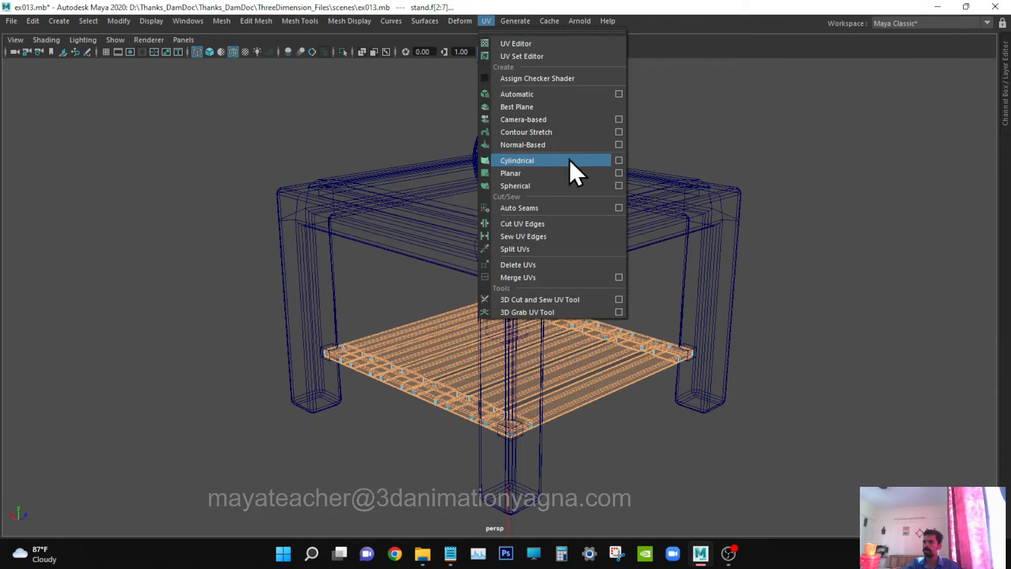
{"action": "left_click", "coordinate": [619, 172]}
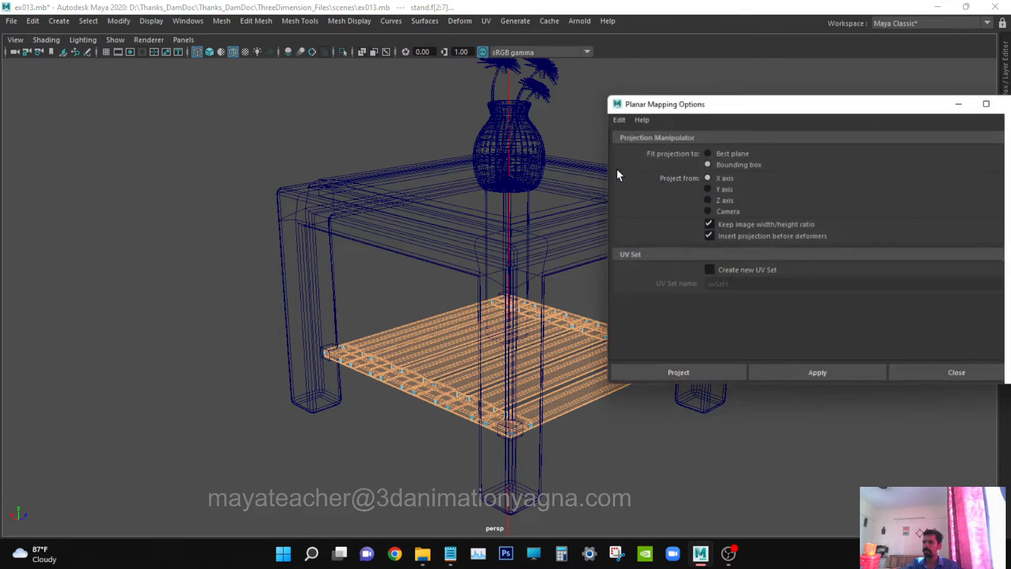
{"action": "left_click", "coordinate": [706, 188]}
{"action": "left_click", "coordinate": [691, 382]}
{"action": "key", "text": "ctrl+space"}
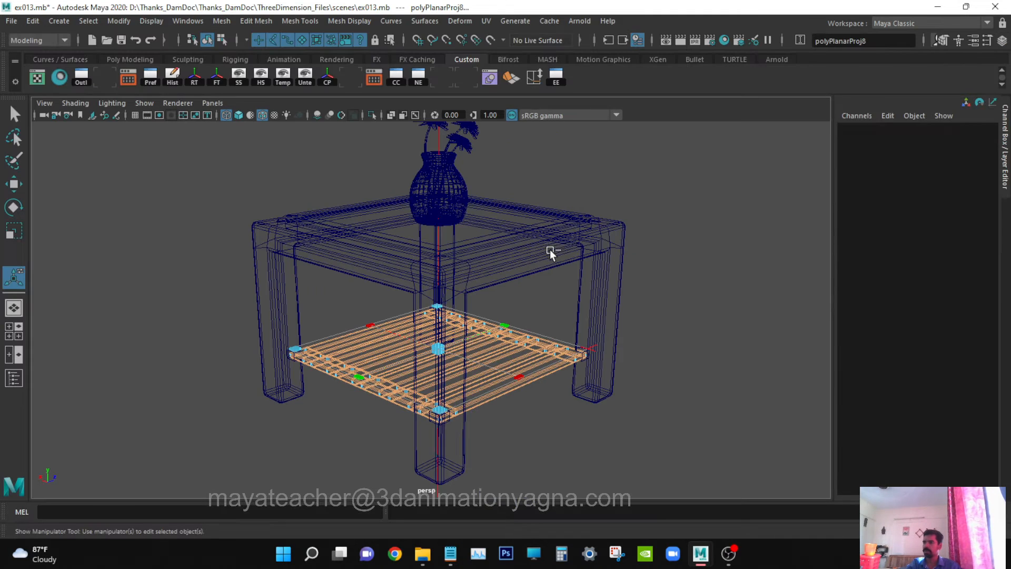
Open the UV Editor, close its docked UV Toolkit and widen the editor window.
{"action": "key", "text": "space"}
{"action": "left_click", "coordinate": [36, 77]}
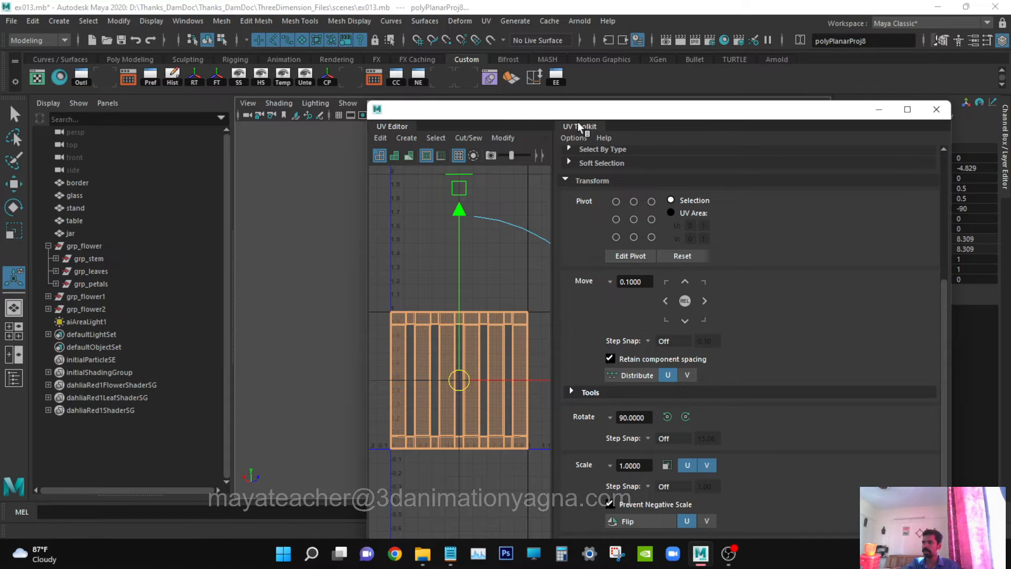
{"action": "right_click", "coordinate": [580, 127]}
{"action": "key", "text": "Escape"}
{"action": "right_click", "coordinate": [587, 130]}
{"action": "key", "text": "Escape"}
{"action": "right_click", "coordinate": [582, 127]}
{"action": "left_click", "coordinate": [610, 177]}
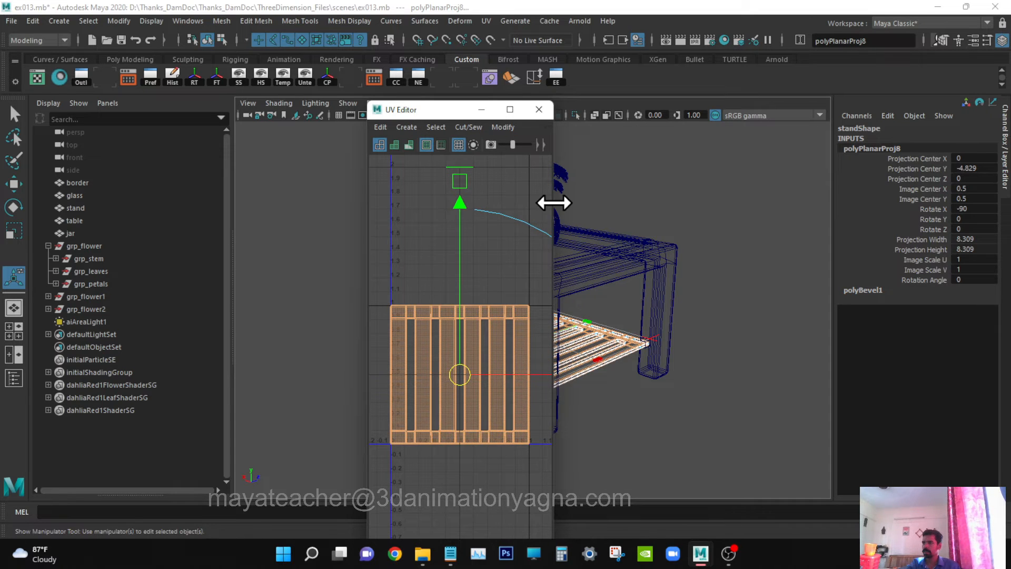
{"action": "left_click_drag", "start_coordinate": [554, 202], "coordinate": [960, 241]}
{"action": "scroll", "coordinate": [765, 286], "scroll_direction": "down", "scroll_amount": 5}
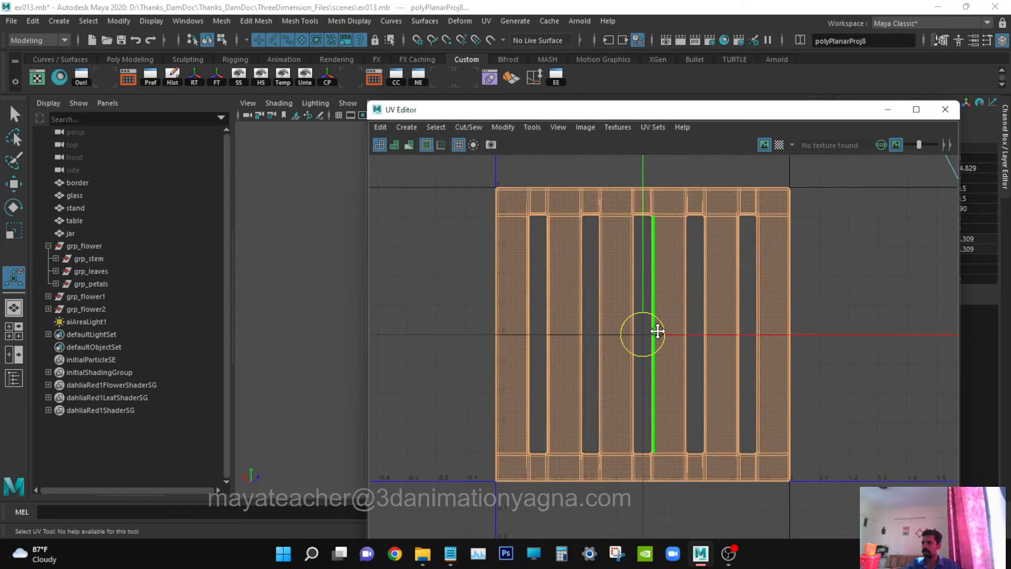
{"action": "scroll", "coordinate": [668, 332], "scroll_direction": "down", "scroll_amount": 6}
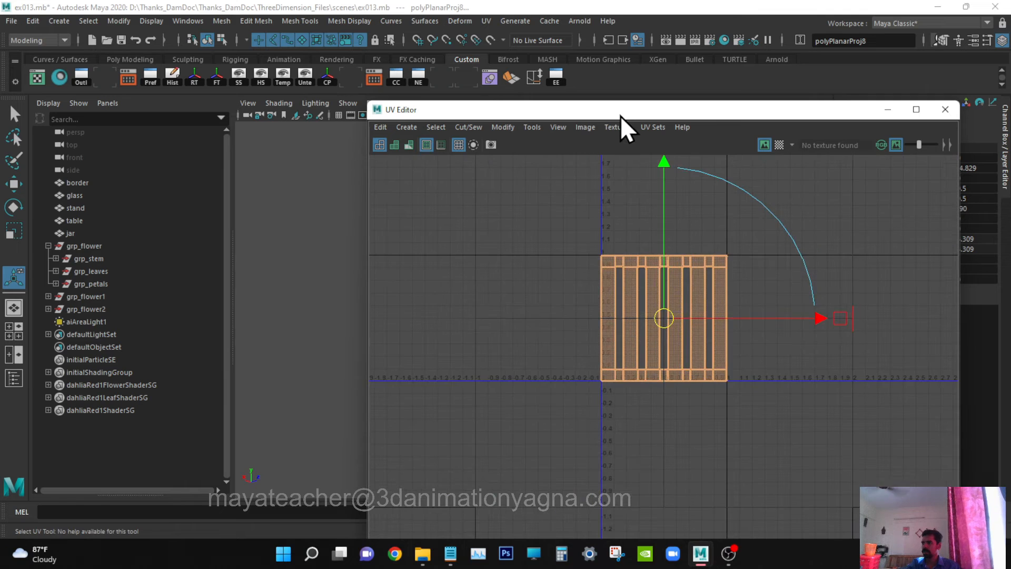
Reposition the UV Editor window and move the stand's Y-projected UV shell out of the 0–1 tile into the neighbouring negative-U area.
{"action": "left_click_drag", "start_coordinate": [620, 113], "coordinate": [876, 108]}
{"action": "left_click_drag", "start_coordinate": [363, 337], "coordinate": [504, 332], "text": "alt"}
{"action": "key", "text": "w"}
{"action": "left_click_drag", "start_coordinate": [1002, 314], "coordinate": [839, 331]}
In the top view, select all the stand's faces and deselect the middle area, keeping only the front and back outer faces.
{"action": "key", "text": "q"}
{"action": "left_click_drag", "start_coordinate": [467, 389], "coordinate": [499, 427], "text": "alt"}
{"action": "key", "text": "space"}
{"action": "double_click", "coordinate": [763, 104]}
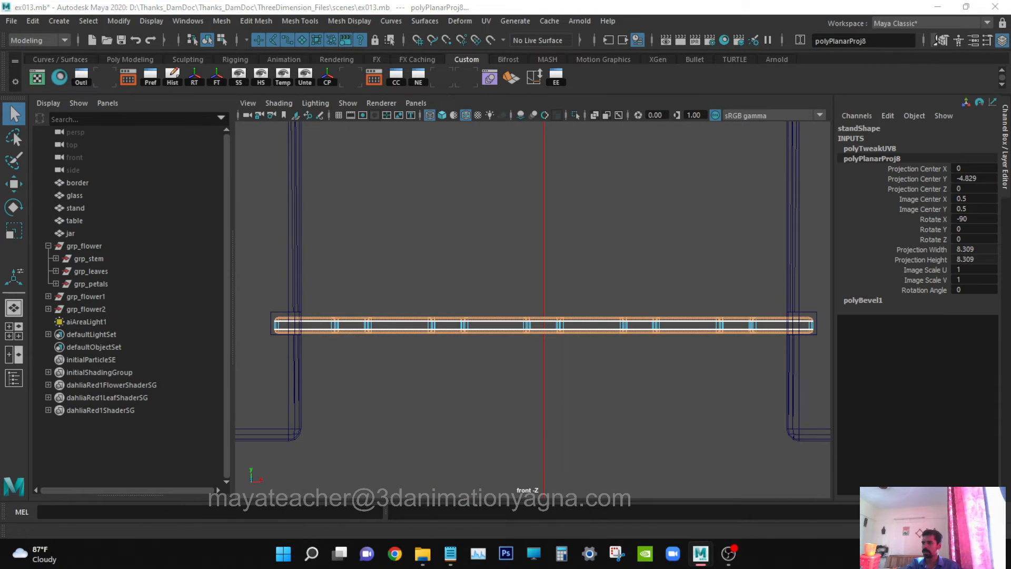
{"action": "key", "text": "ctrl+space"}
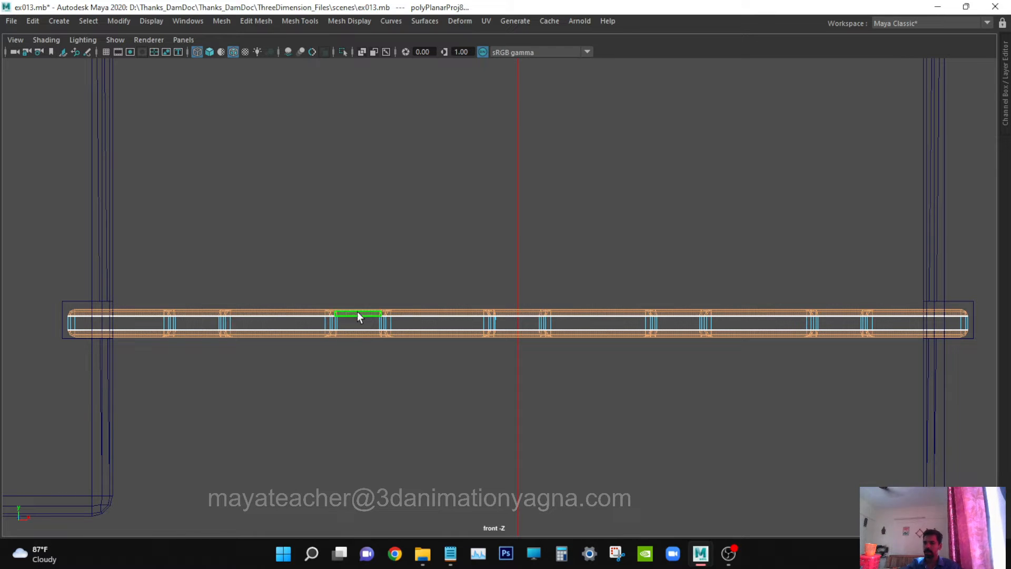
{"action": "key", "text": "space"}
{"action": "left_click_drag", "start_coordinate": [378, 280], "coordinate": [315, 269]}
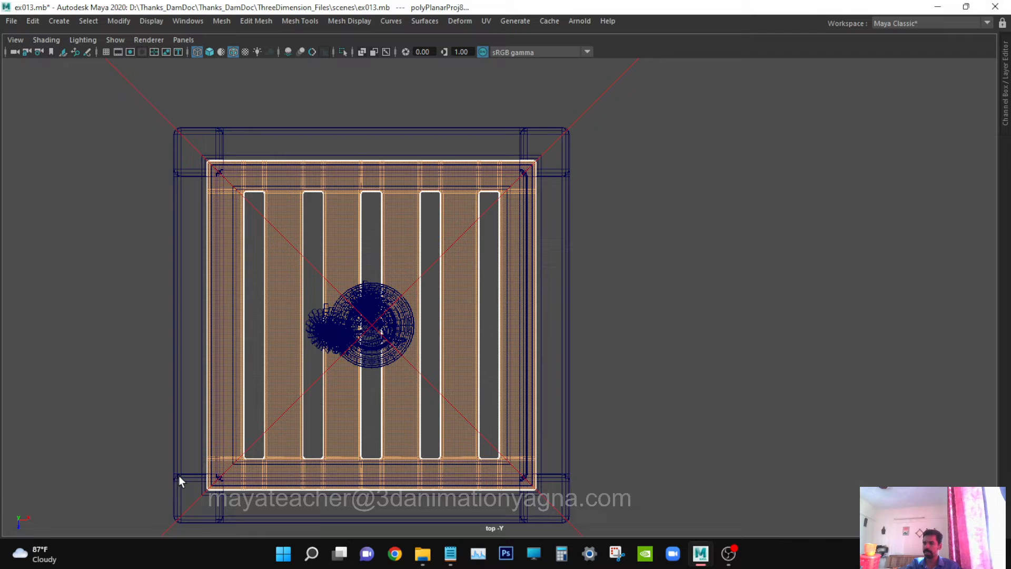
{"action": "left_click_drag", "start_coordinate": [162, 253], "coordinate": [745, 321]}
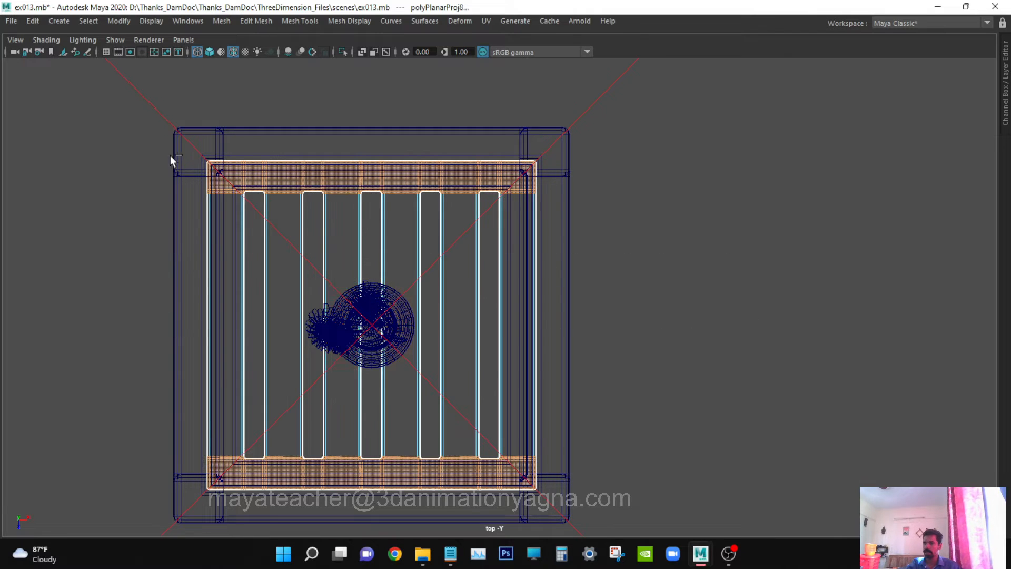
{"action": "left_click_drag", "start_coordinate": [161, 173], "coordinate": [639, 226]}
{"action": "left_click_drag", "start_coordinate": [142, 117], "coordinate": [474, 469]}
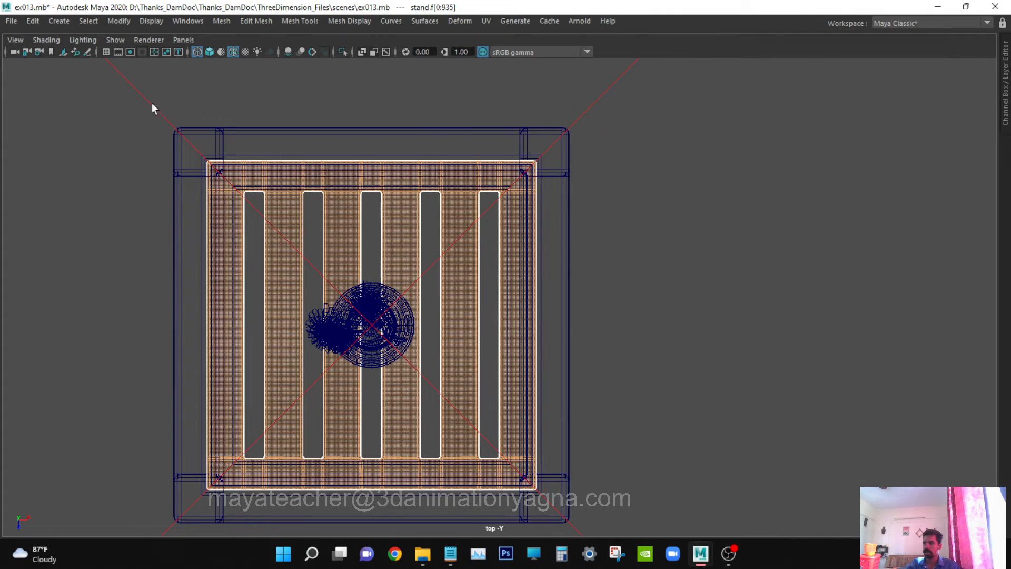
{"action": "left_click_drag", "start_coordinate": [178, 177], "coordinate": [671, 473]}
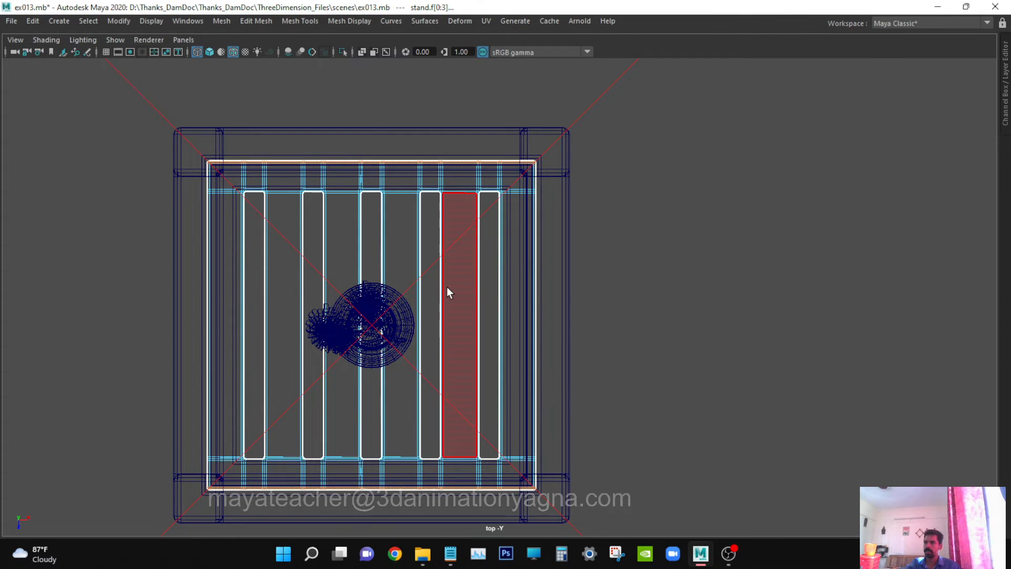
Apply a planar UV projection from the camera to the stand's front and back outer faces and open the UV Editor.
{"action": "key", "text": "space"}
{"action": "left_click_drag", "start_coordinate": [447, 289], "coordinate": [462, 247]}
{"action": "left_click_drag", "start_coordinate": [475, 308], "coordinate": [505, 263], "text": "alt"}
{"action": "left_click", "coordinate": [486, 21]}
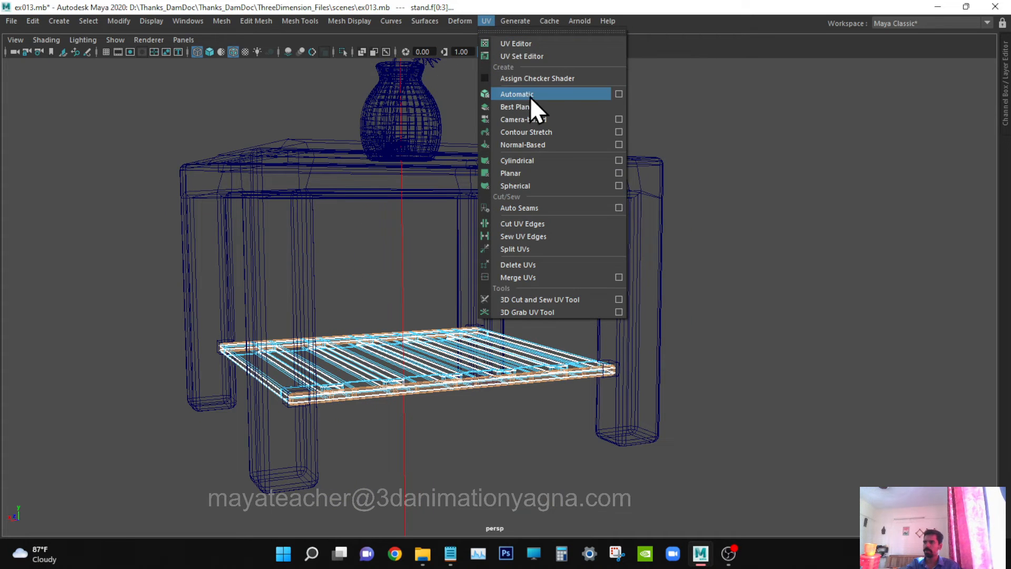
{"action": "left_click", "coordinate": [618, 173]}
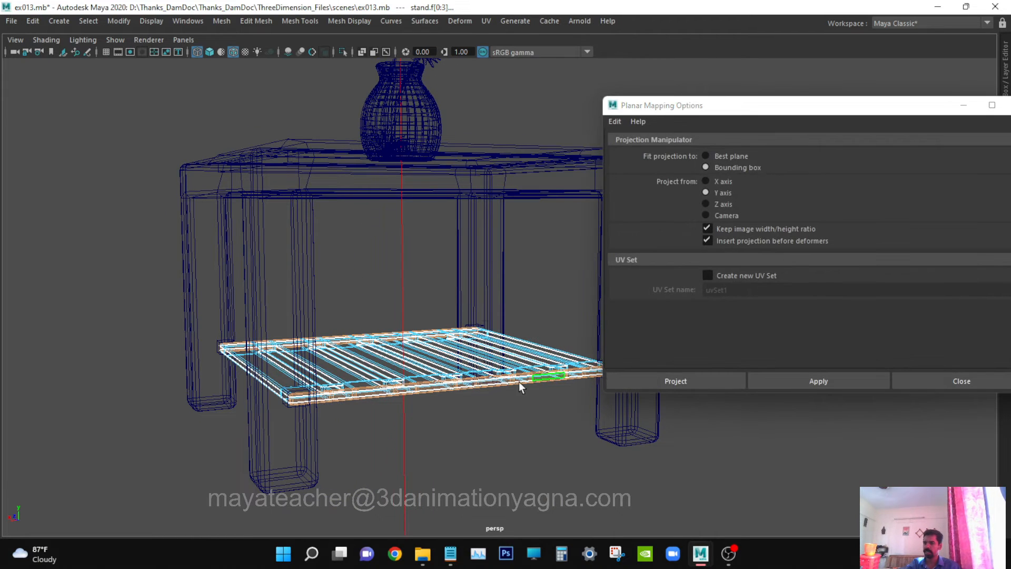
{"action": "left_click_drag", "start_coordinate": [519, 382], "coordinate": [485, 371], "text": "alt"}
{"action": "left_click", "coordinate": [727, 215]}
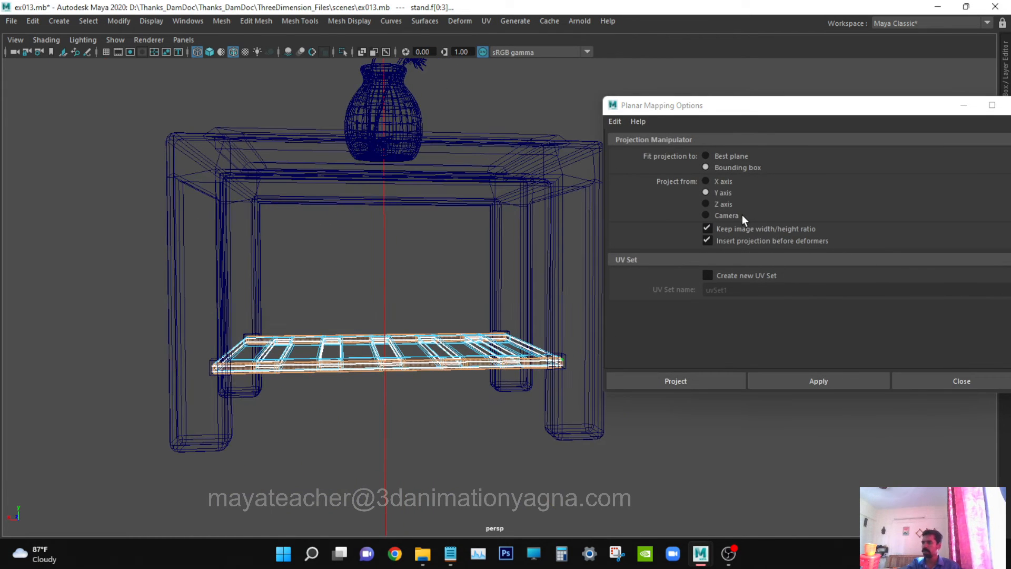
{"action": "left_click", "coordinate": [699, 384]}
{"action": "key", "text": "ctrl+space"}
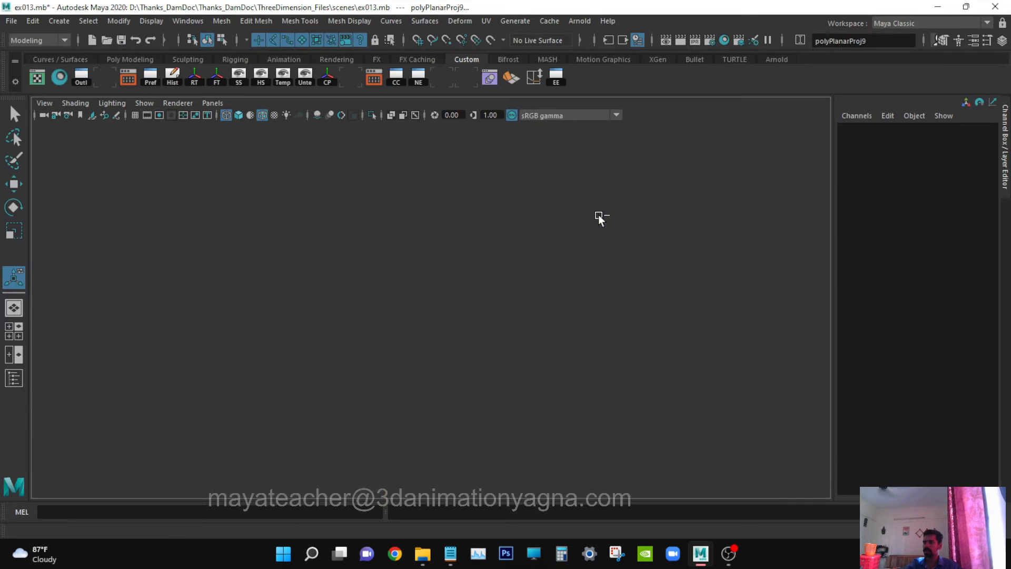
{"action": "left_click", "coordinate": [39, 79]}
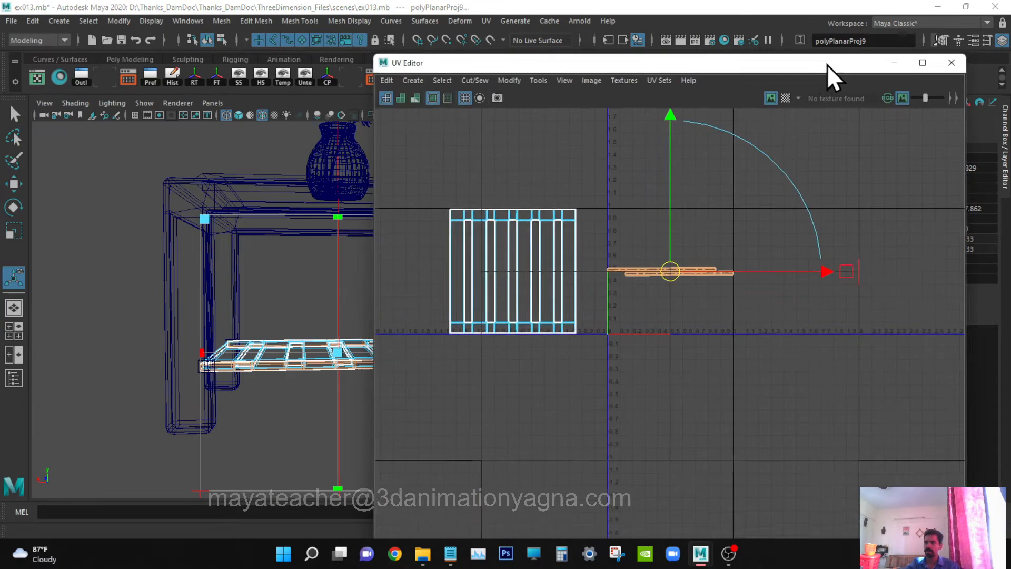
Shift the UV Editor window aside and move the front and back strip UVs out of the 0–1 tile to just below the slatted shell.
{"action": "left_click_drag", "start_coordinate": [827, 65], "coordinate": [883, 41]}
{"action": "key", "text": "w"}
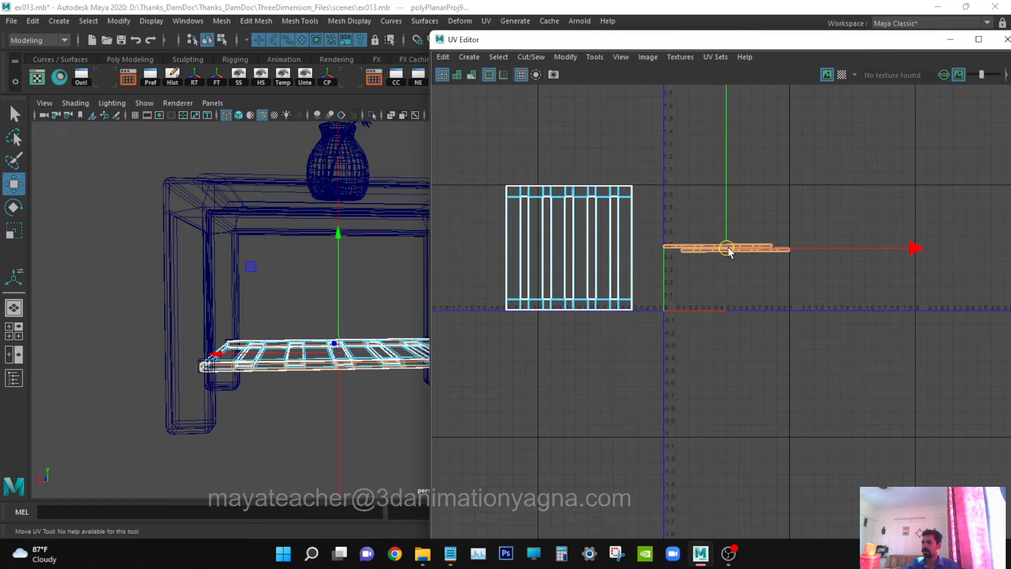
{"action": "left_click_drag", "start_coordinate": [728, 247], "coordinate": [633, 303]}
{"action": "left_click_drag", "start_coordinate": [690, 287], "coordinate": [574, 317]}
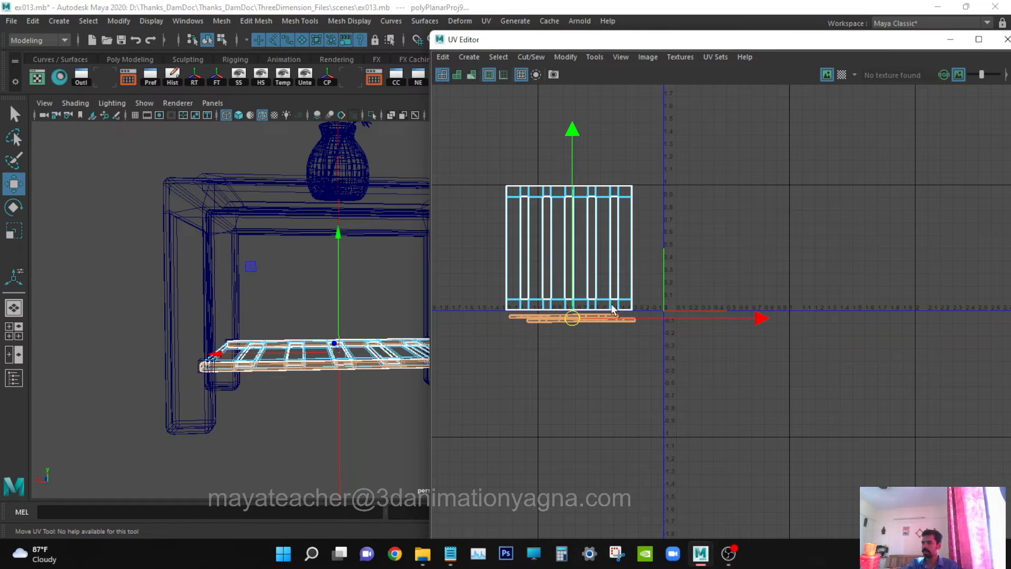
{"action": "key", "text": "f"}
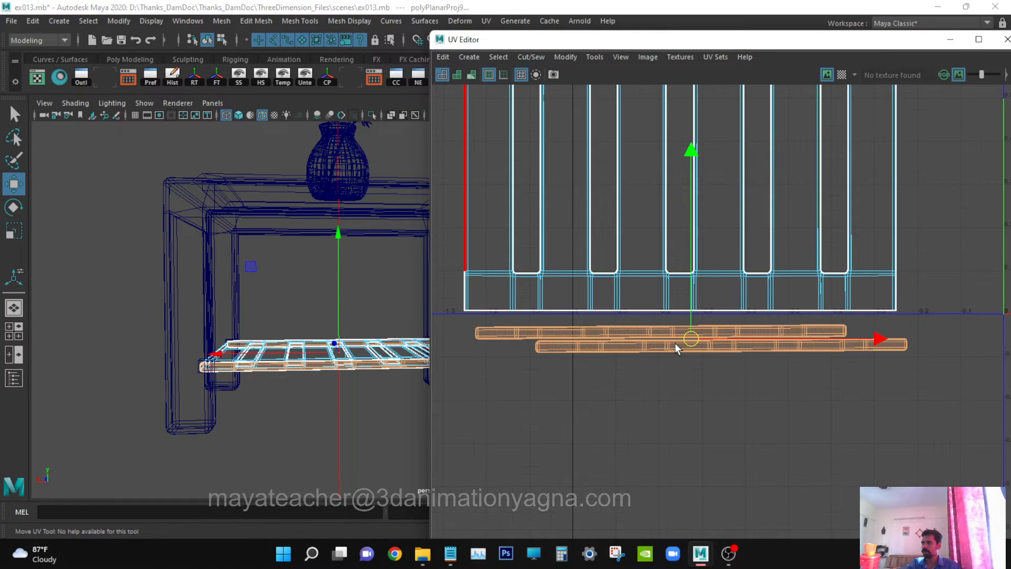
Select the front strip's UV shell and stack it exactly over the back strip's shell.
{"action": "key", "text": "q"}
{"action": "right_click_drag", "start_coordinate": [655, 350], "coordinate": [598, 324]}
{"action": "left_click", "coordinate": [611, 349]}
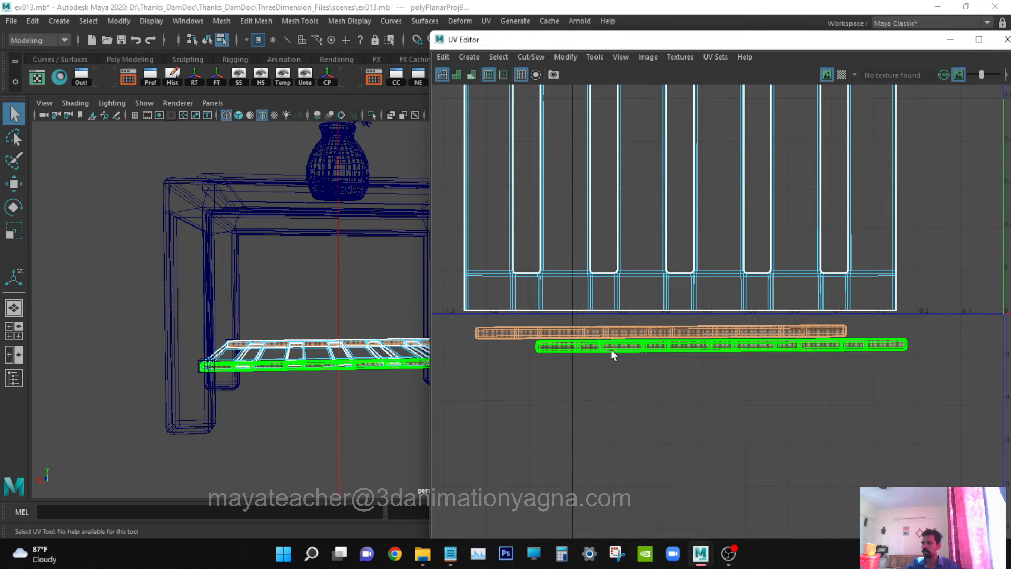
{"action": "key", "text": "w"}
{"action": "left_click_drag", "start_coordinate": [723, 346], "coordinate": [664, 334]}
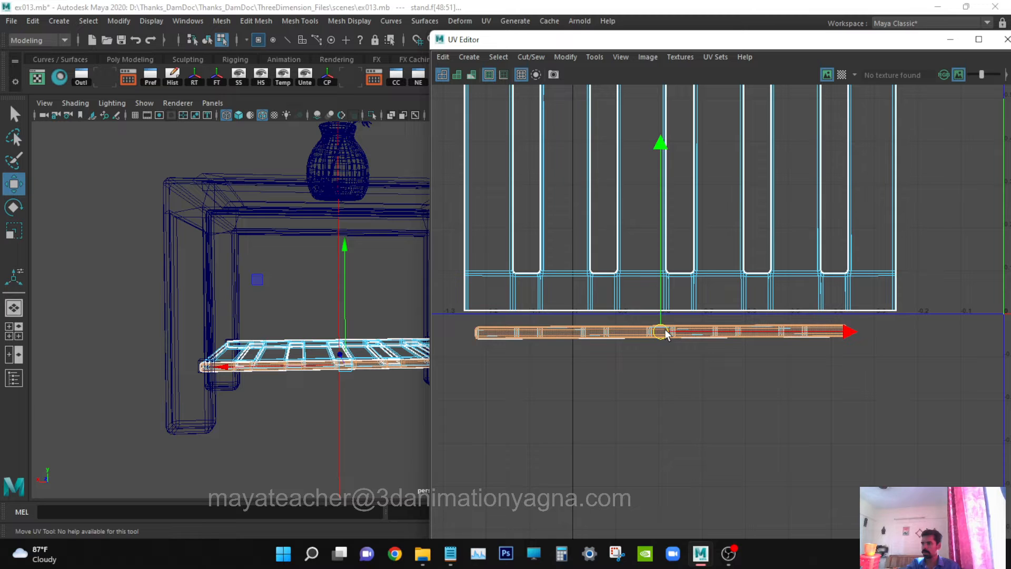
Select both stacked strip shells and move them up onto the lower end rail of the slatted shell.
{"action": "key", "text": "q"}
{"action": "left_click_drag", "start_coordinate": [638, 357], "coordinate": [671, 291]}
{"action": "key", "text": "w"}
{"action": "key", "text": "a"}
{"action": "scroll", "coordinate": [708, 291], "scroll_direction": "down", "scroll_amount": 3}
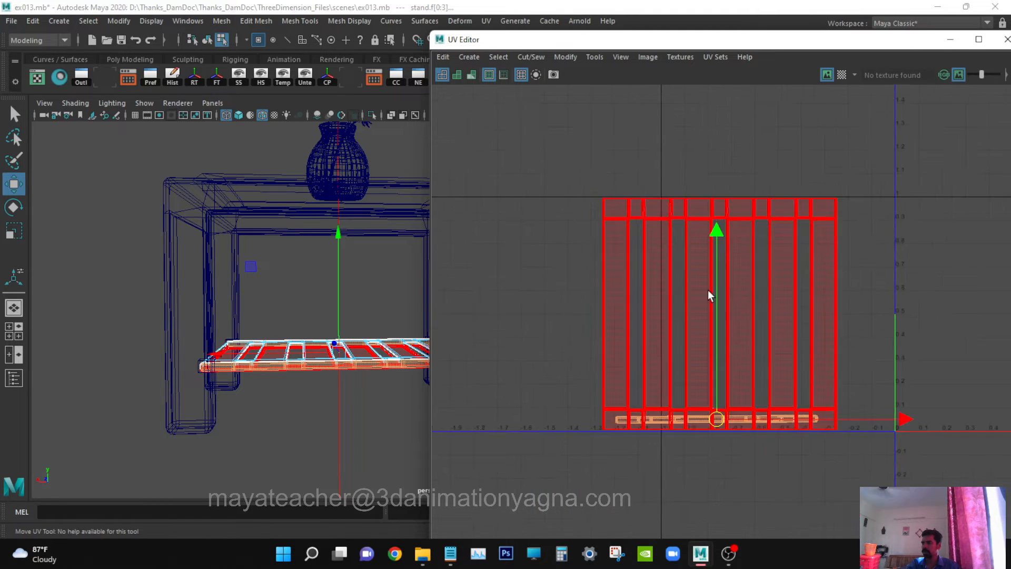
{"action": "left_click", "coordinate": [709, 293]}
Close and reopen the UV Editor, close its docked UV Toolkit and move the editor window clear of the viewport.
{"action": "left_click", "coordinate": [1007, 40]}
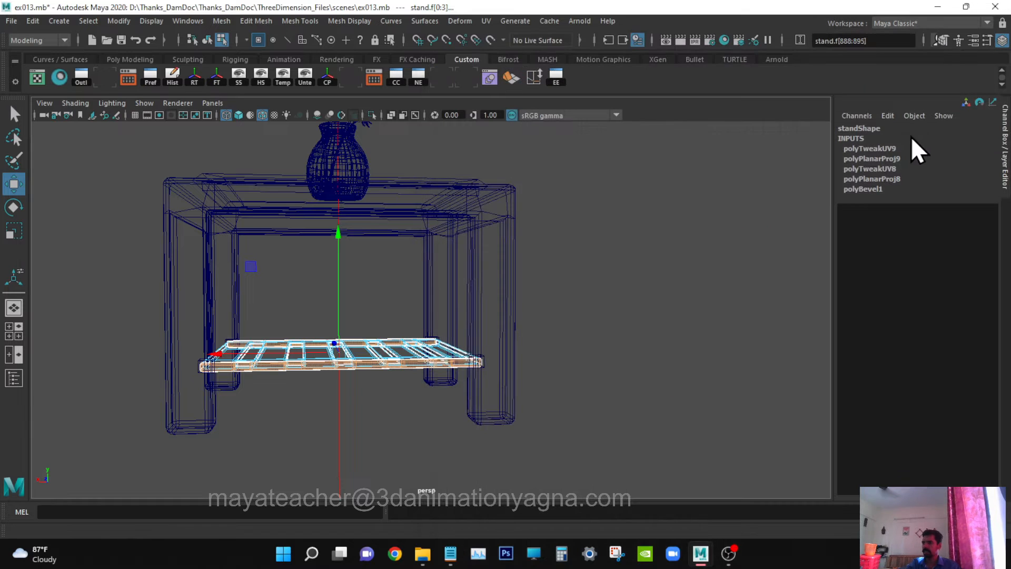
{"action": "left_click", "coordinate": [41, 81]}
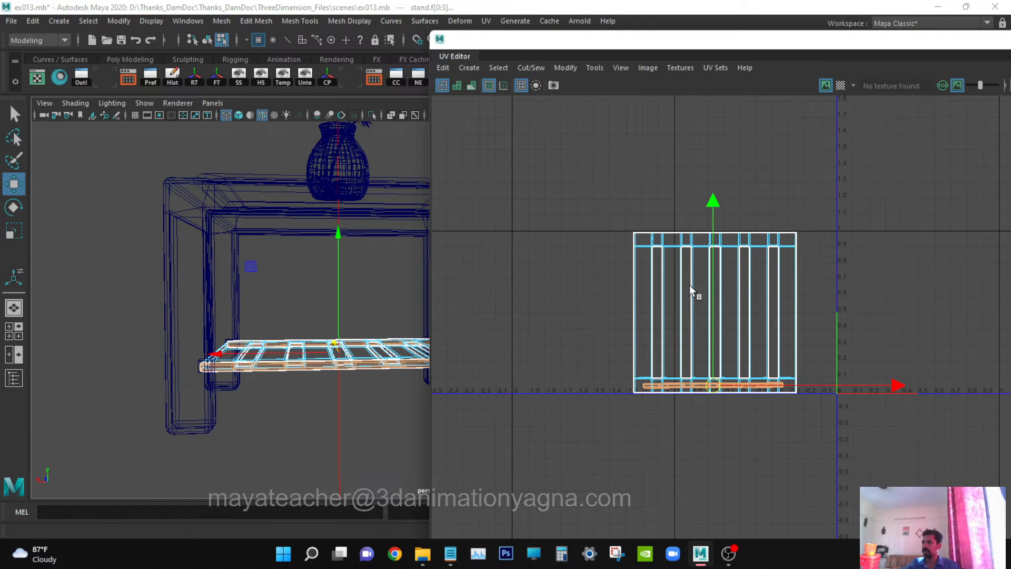
{"action": "middle_click_drag", "start_coordinate": [805, 324], "coordinate": [728, 314], "text": "alt"}
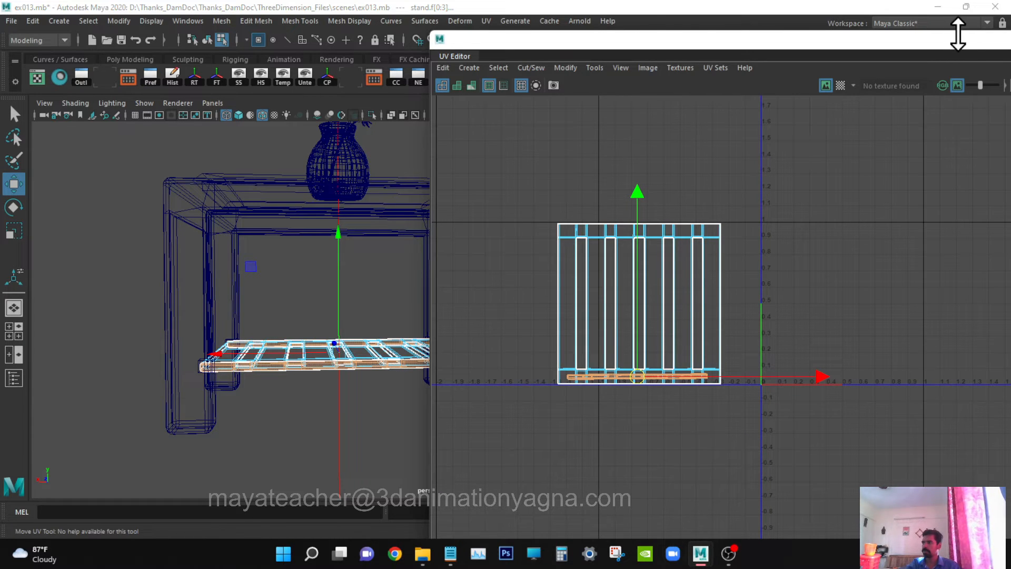
{"action": "left_click_drag", "start_coordinate": [955, 43], "coordinate": [722, 105]}
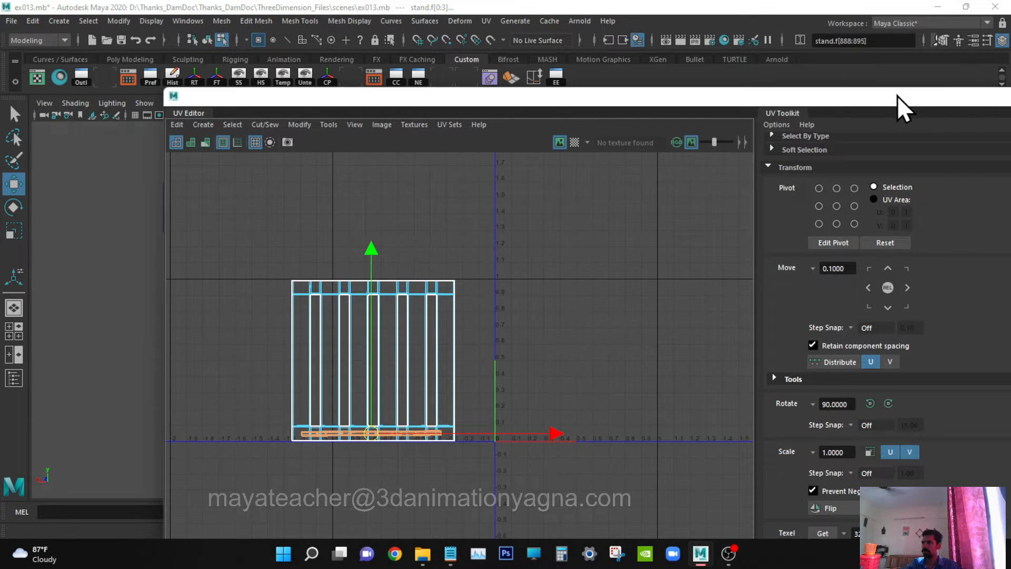
{"action": "left_click_drag", "start_coordinate": [898, 105], "coordinate": [708, 116]}
{"action": "right_click", "coordinate": [580, 134]}
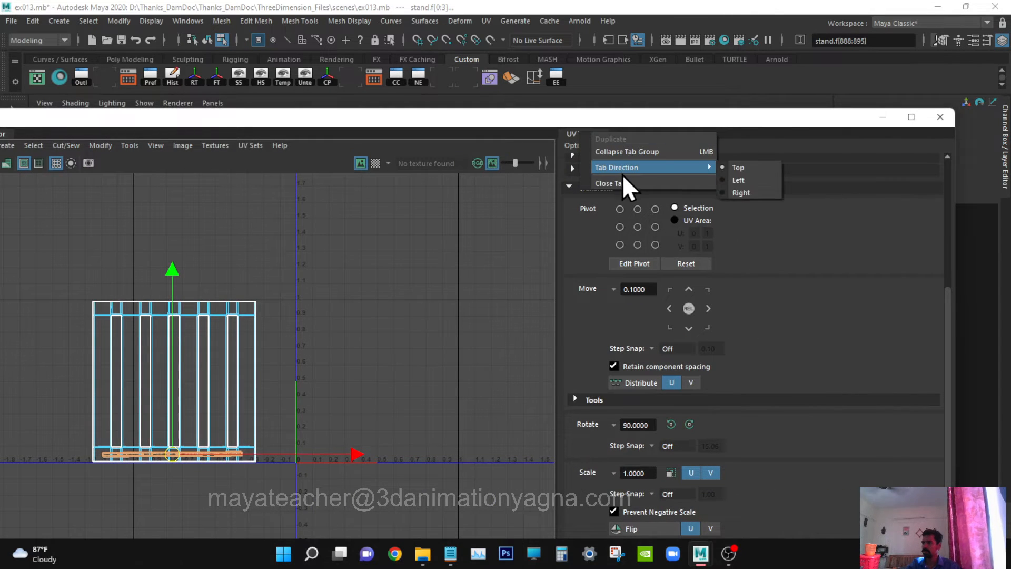
{"action": "key", "text": "Escape"}
{"action": "right_click", "coordinate": [592, 132]}
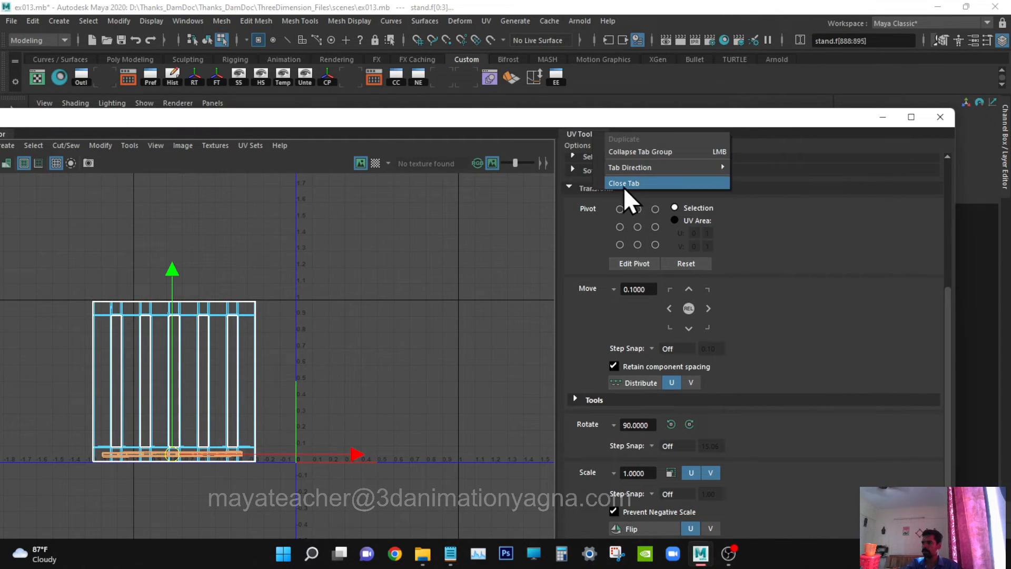
{"action": "left_click", "coordinate": [626, 183]}
{"action": "left_click_drag", "start_coordinate": [422, 123], "coordinate": [0, 190]}
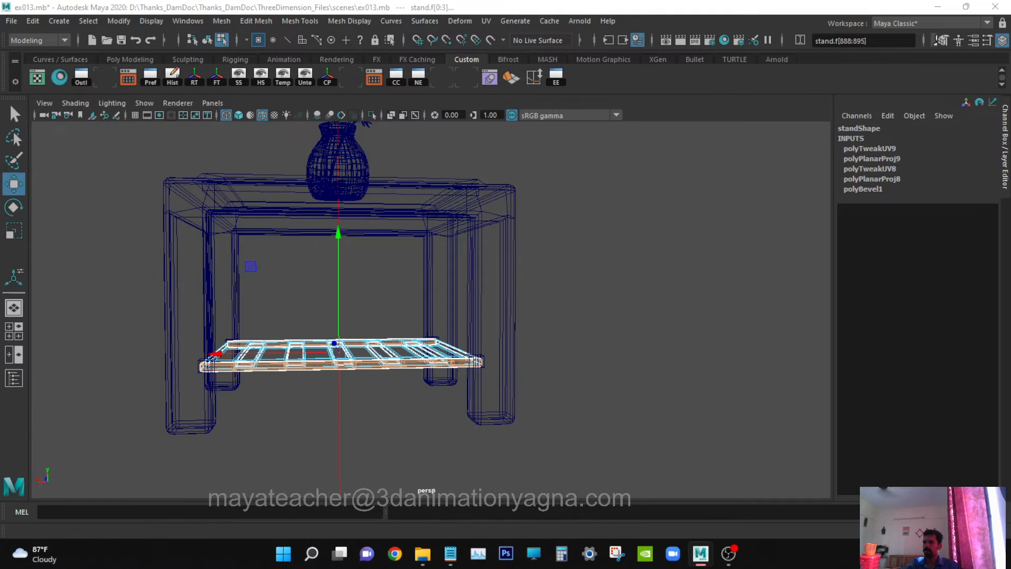
Try to isolate the stand's two remaining outer sides in the top view by selecting all faces and deselecting the middle area.
{"action": "left_click_drag", "start_coordinate": [490, 343], "coordinate": [570, 388], "text": "alt"}
{"action": "scroll", "coordinate": [609, 382], "scroll_direction": "up", "scroll_amount": 2}
{"action": "key", "text": "space"}
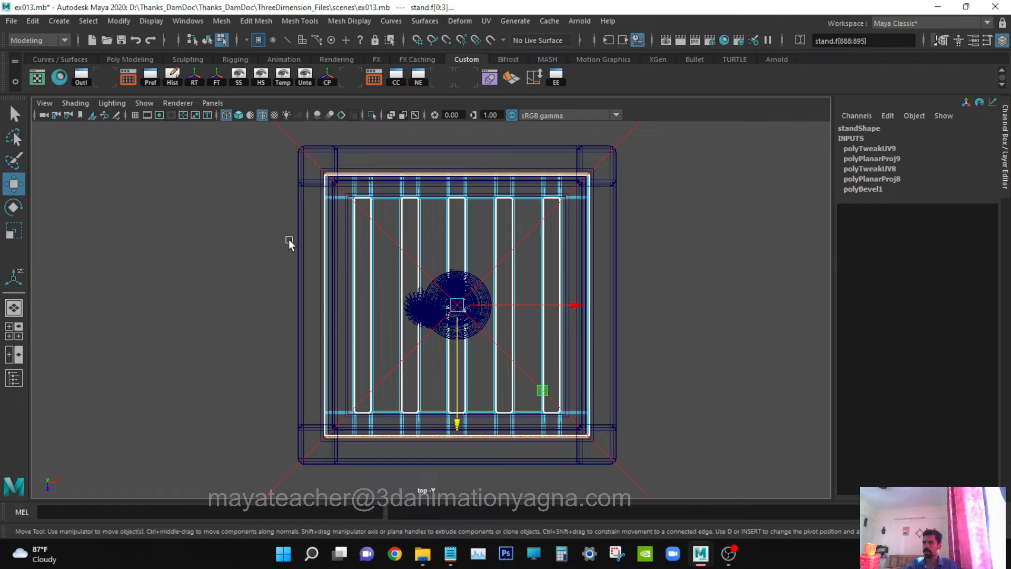
{"action": "left_click_drag", "start_coordinate": [288, 239], "coordinate": [649, 324]}
{"action": "left_click_drag", "start_coordinate": [225, 142], "coordinate": [493, 300]}
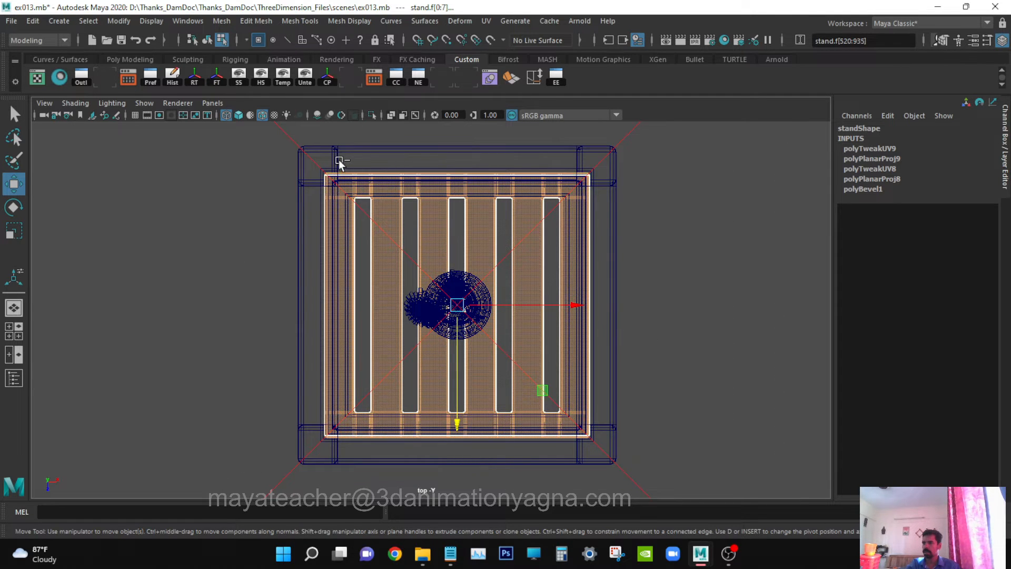
{"action": "left_click_drag", "start_coordinate": [340, 160], "coordinate": [579, 503]}
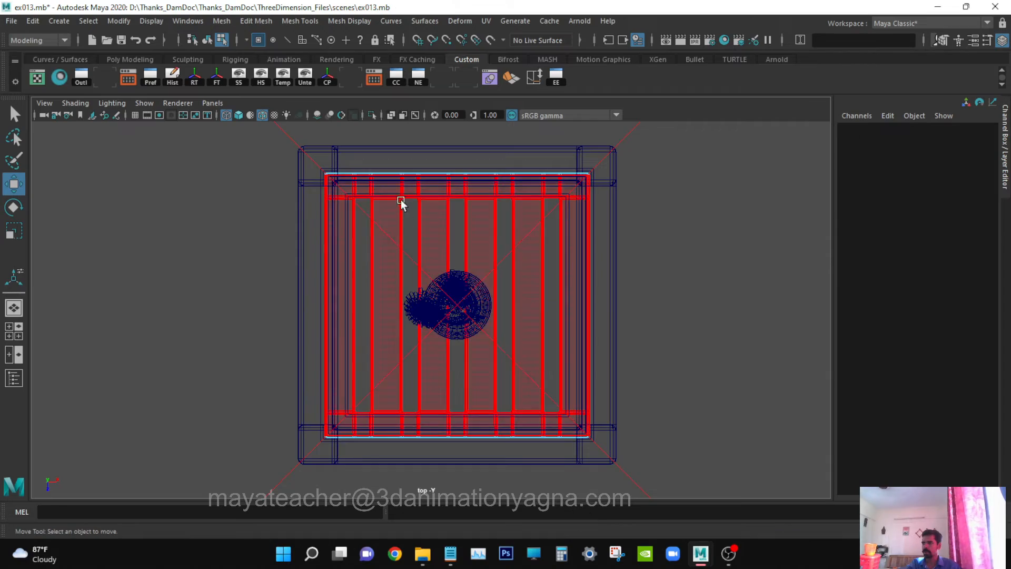
{"action": "key", "text": "space"}
{"action": "left_click_drag", "start_coordinate": [433, 257], "coordinate": [438, 206]}
{"action": "left_click_drag", "start_coordinate": [489, 259], "coordinate": [446, 278], "text": "alt"}
{"action": "key", "text": "space"}
{"action": "left_click_drag", "start_coordinate": [275, 147], "coordinate": [430, 300]}
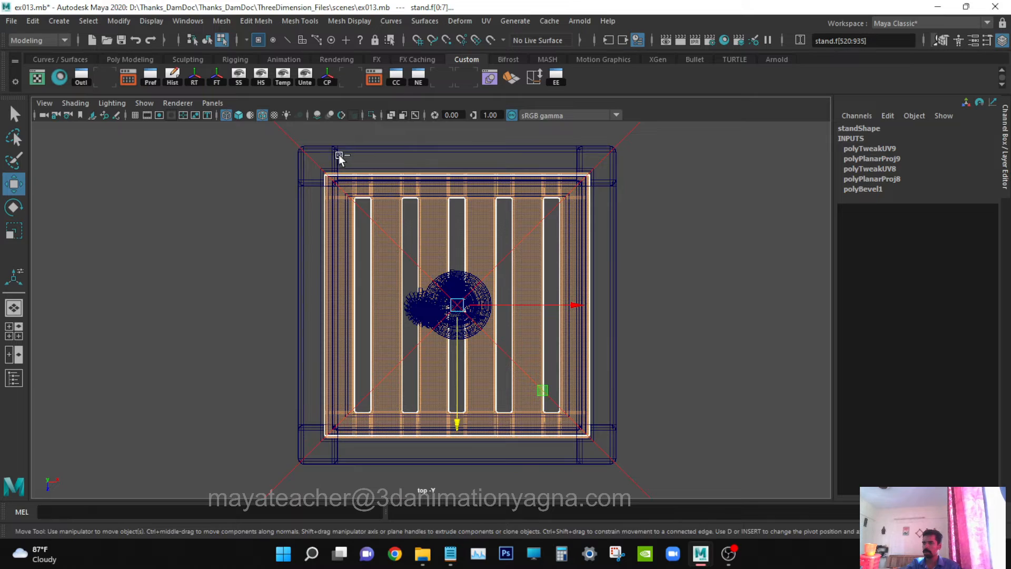
{"action": "left_click", "coordinate": [578, 476]}
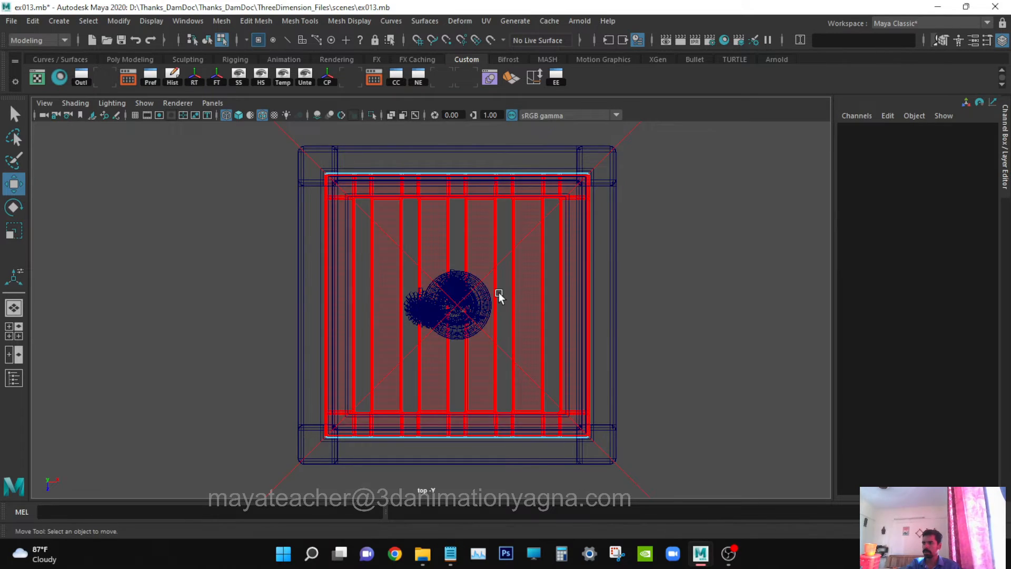
Select the stand's slatted shell and its two strip shells in turn, examining in the perspective view which faces each one covers.
{"action": "key", "text": "space"}
{"action": "left_click_drag", "start_coordinate": [498, 292], "coordinate": [523, 286]}
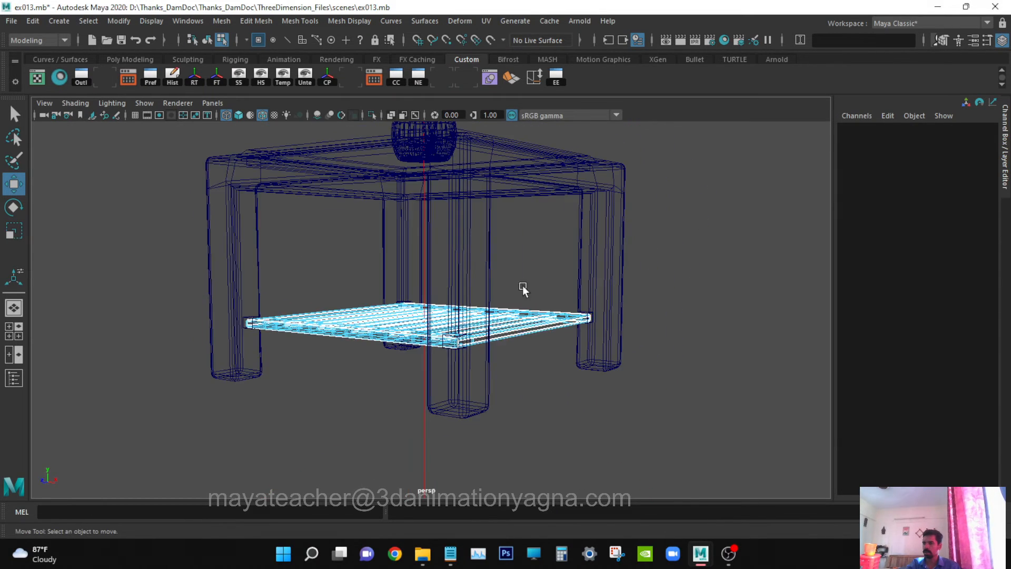
{"action": "scroll", "coordinate": [523, 287], "scroll_direction": "up", "scroll_amount": 3}
{"action": "middle_click_drag", "start_coordinate": [517, 307], "coordinate": [698, 262], "text": "alt"}
{"action": "left_click_drag", "start_coordinate": [568, 282], "coordinate": [558, 308], "text": "alt"}
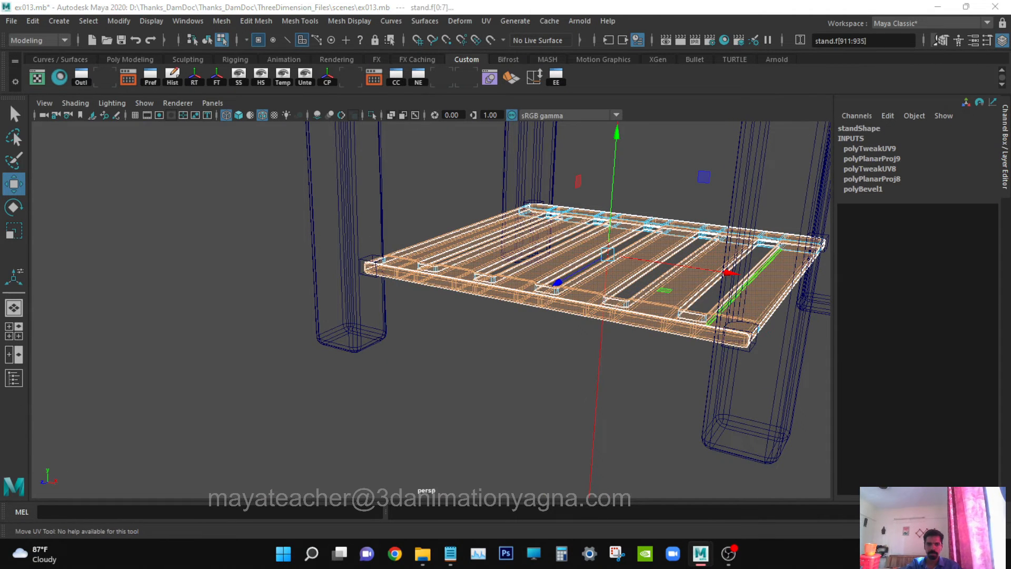
{"action": "left_click_drag", "start_coordinate": [542, 419], "coordinate": [412, 413], "text": "alt"}
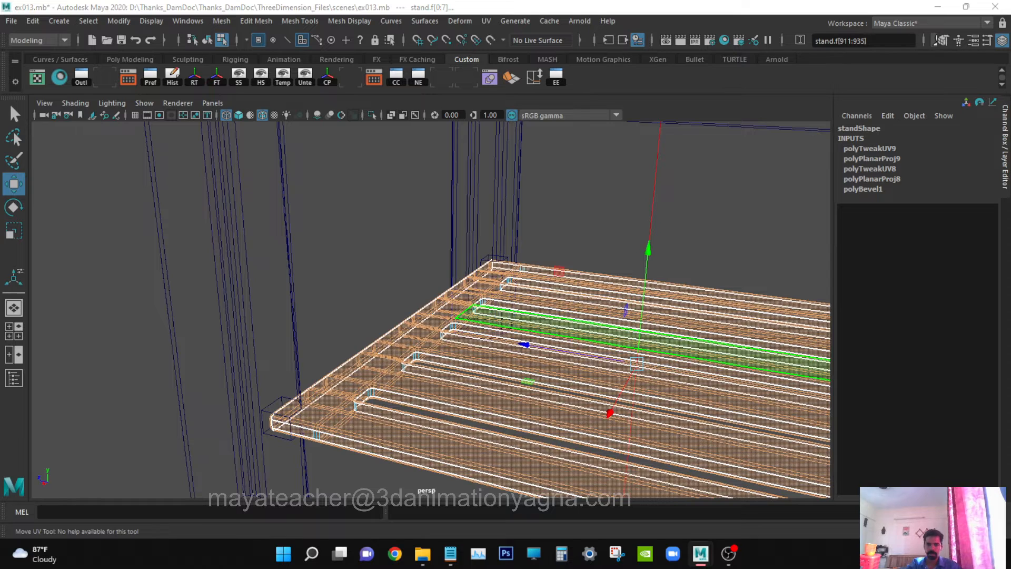
{"action": "key", "text": "q"}
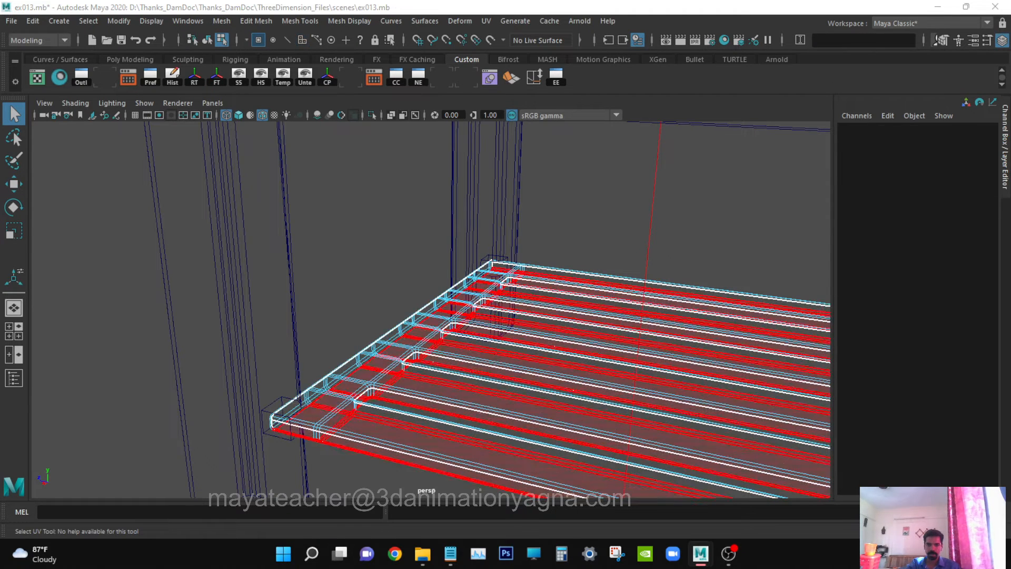
{"action": "left_click", "coordinate": [380, 341]}
{"action": "key", "text": "w"}
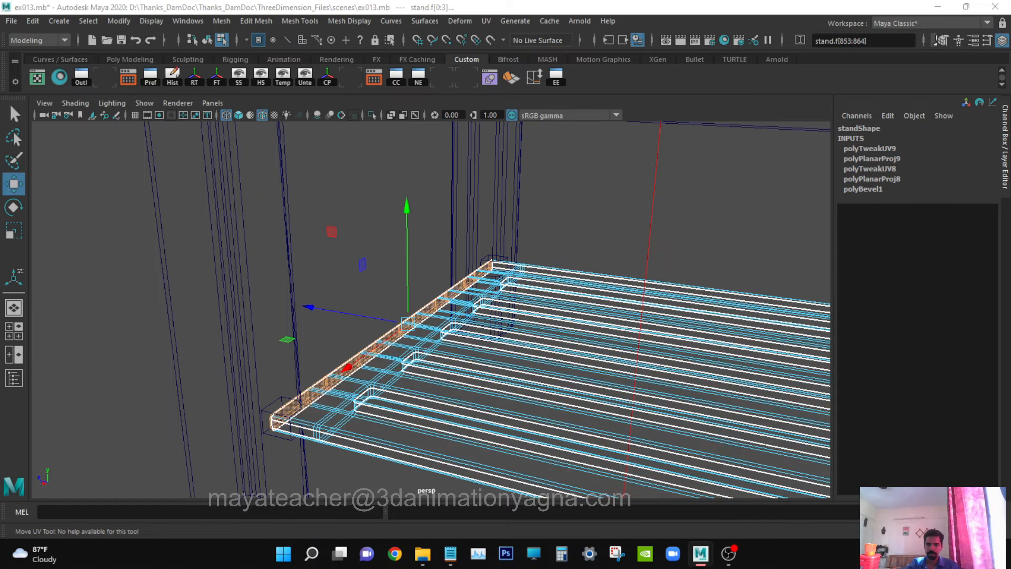
{"action": "left_click", "coordinate": [814, 394]}
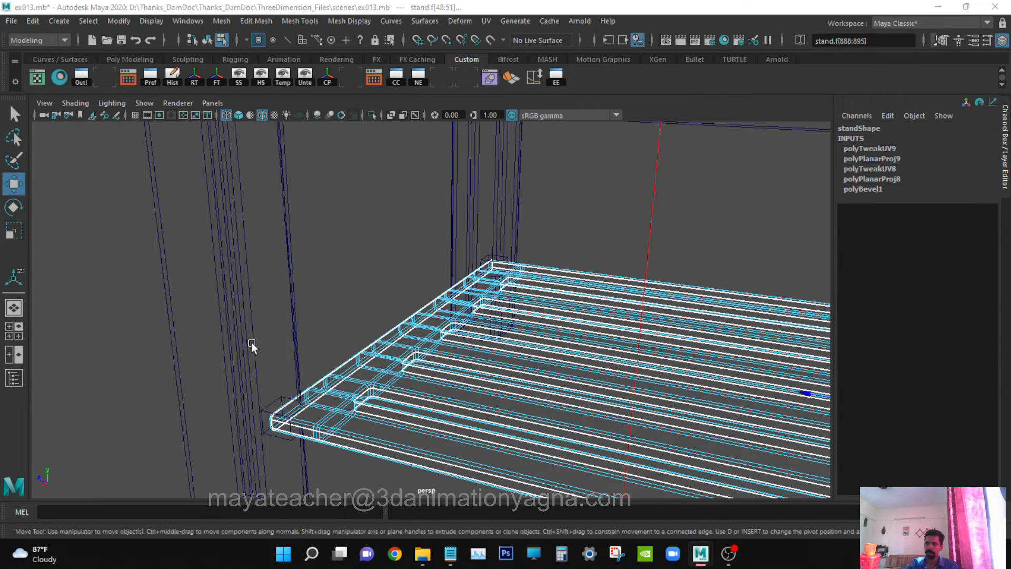
{"action": "key", "text": "a"}
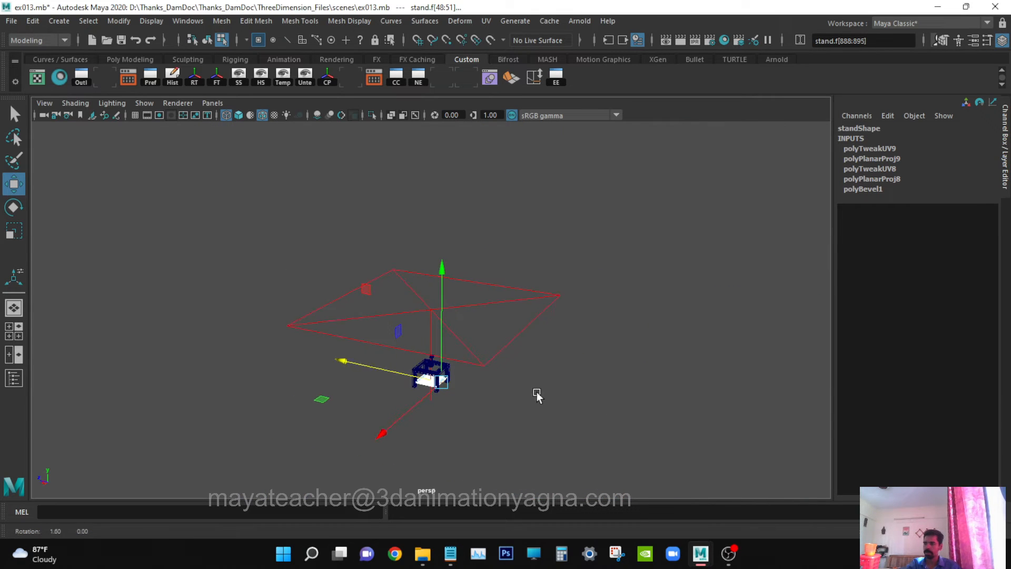
{"action": "key", "text": "f"}
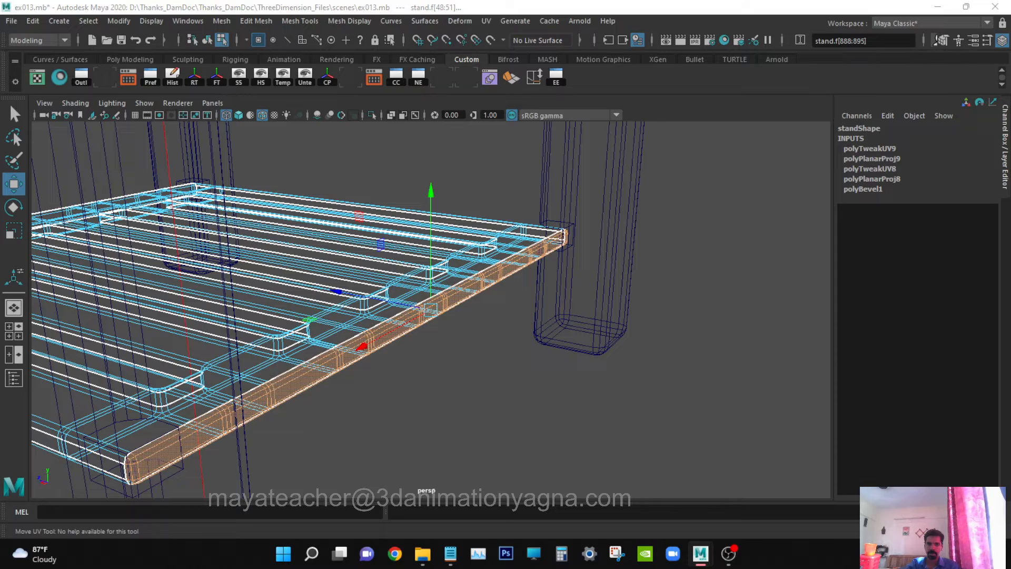
{"action": "left_click_drag", "start_coordinate": [223, 466], "coordinate": [368, 353], "text": "alt"}
Switch the stand to face selection and select the long outer face along its unprojected side.
{"action": "key", "text": "q"}
{"action": "left_click", "coordinate": [364, 344]}
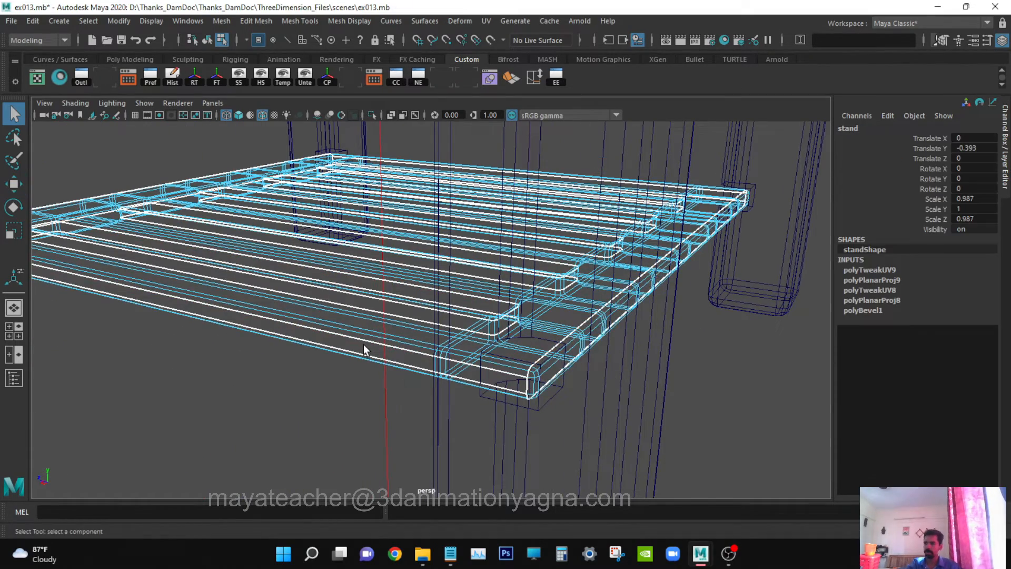
{"action": "right_click_drag", "start_coordinate": [365, 346], "coordinate": [372, 248]}
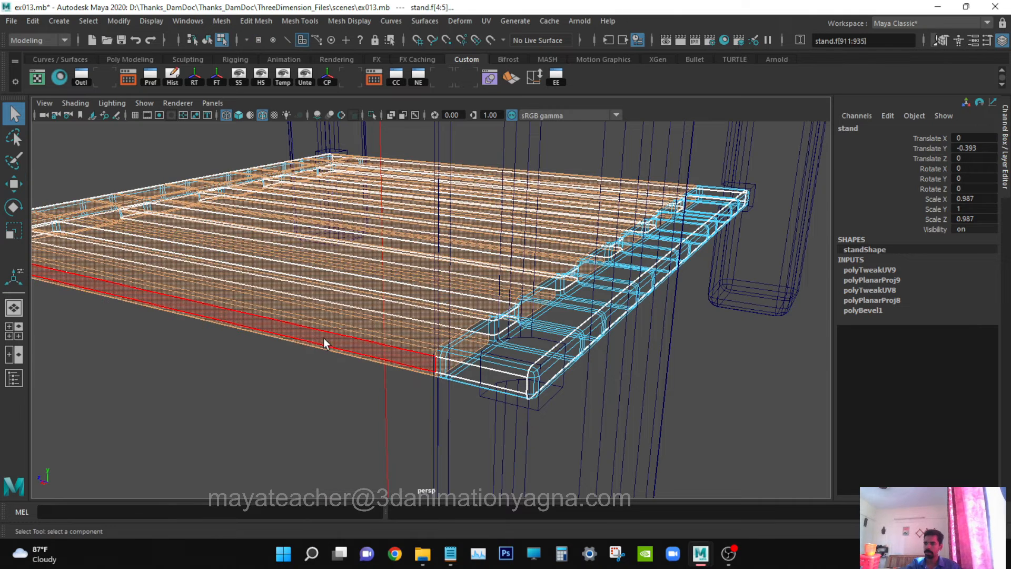
{"action": "left_click", "coordinate": [324, 337]}
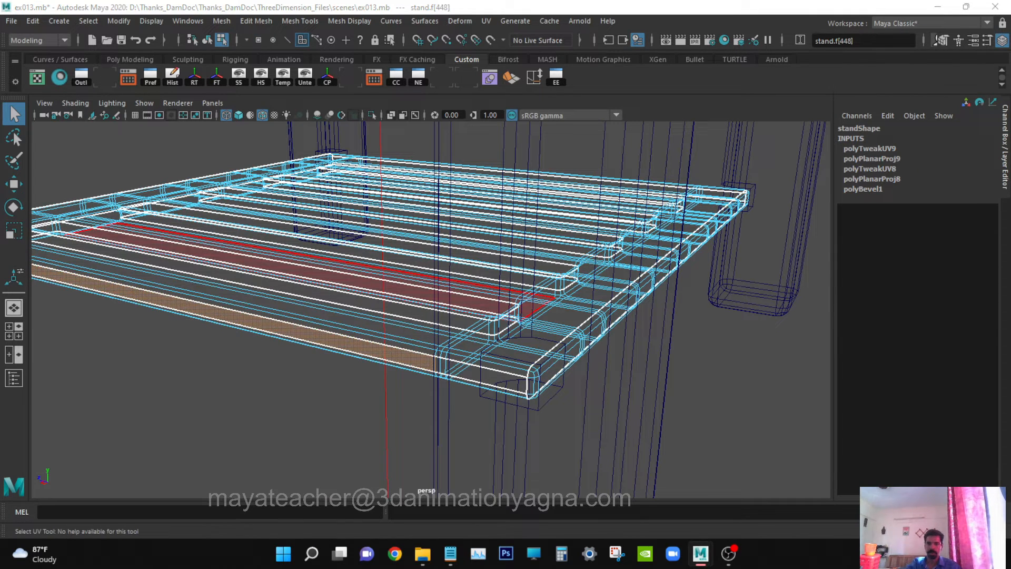
Extend the face selection around one end of the stand's outer side, adding the end face, the slat-joint faces and the rounded corner.
{"action": "left_click_drag", "start_coordinate": [665, 346], "coordinate": [337, 375], "text": "alt"}
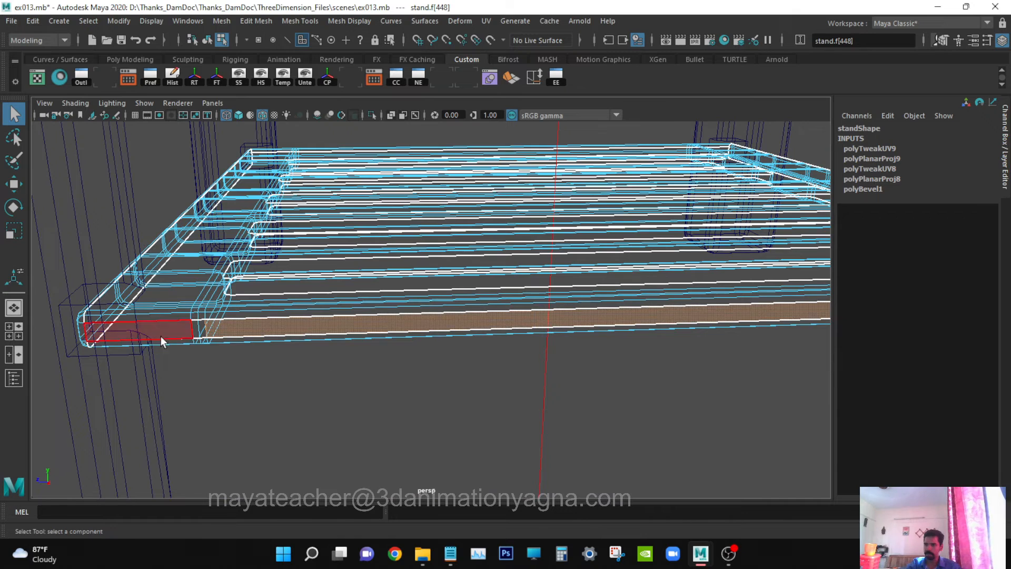
{"action": "left_click_drag", "start_coordinate": [160, 336], "coordinate": [354, 380], "text": "alt"}
{"action": "left_click", "coordinate": [156, 349], "text": "shift"}
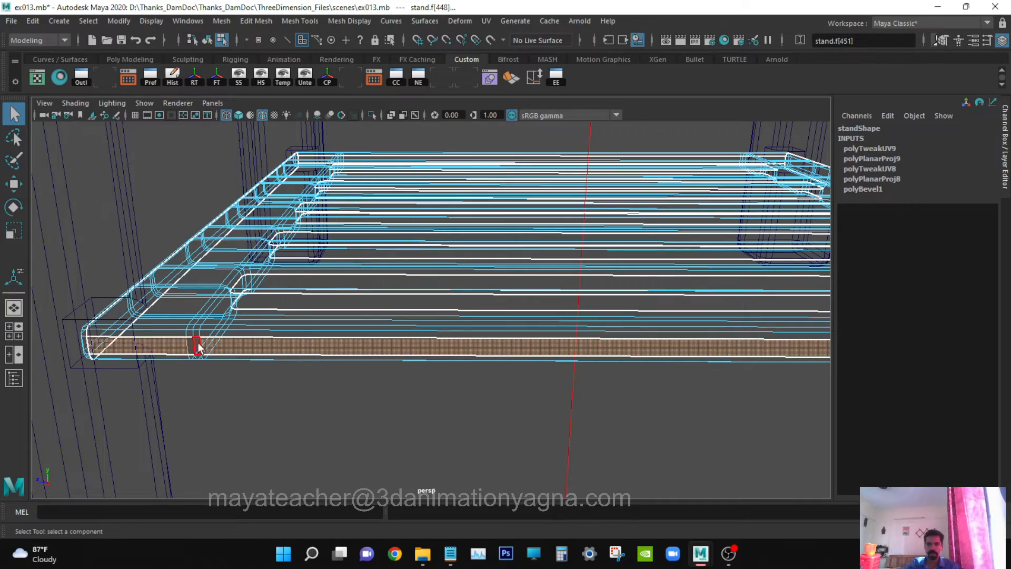
{"action": "mouse_move", "coordinate": [282, 329]}
{"action": "left_mouse_down", "text": "alt"}
{"action": "mouse_move", "coordinate": [294, 321]}
{"action": "mouse_move", "coordinate": [271, 410]}
{"action": "mouse_move", "coordinate": [300, 383]}
{"action": "mouse_move", "coordinate": [316, 319]}
{"action": "mouse_move", "coordinate": [301, 316]}
{"action": "mouse_move", "coordinate": [301, 329]}
{"action": "left_mouse_up", "text": "alt"}
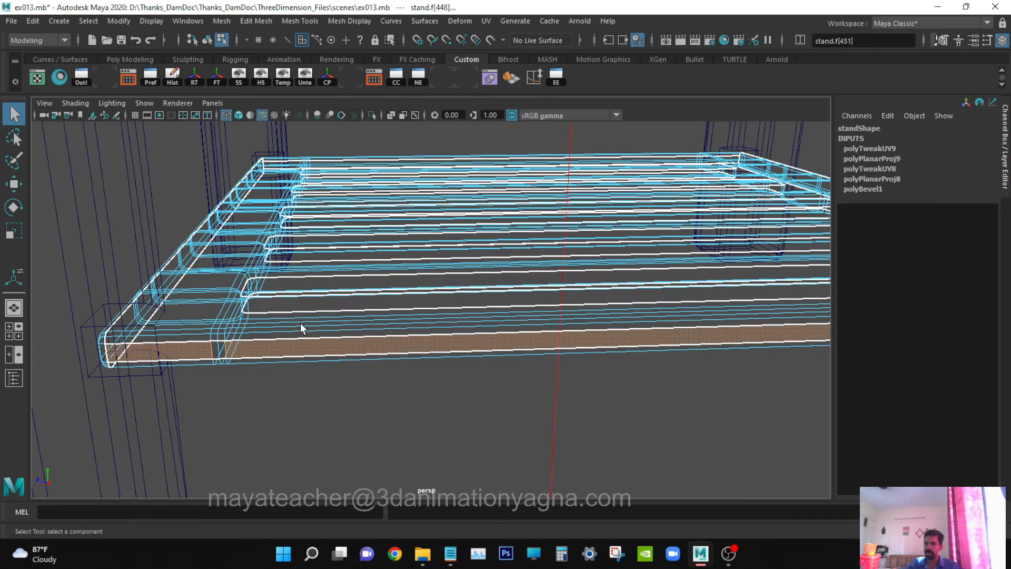
{"action": "left_click", "coordinate": [223, 352], "text": "ctrl"}
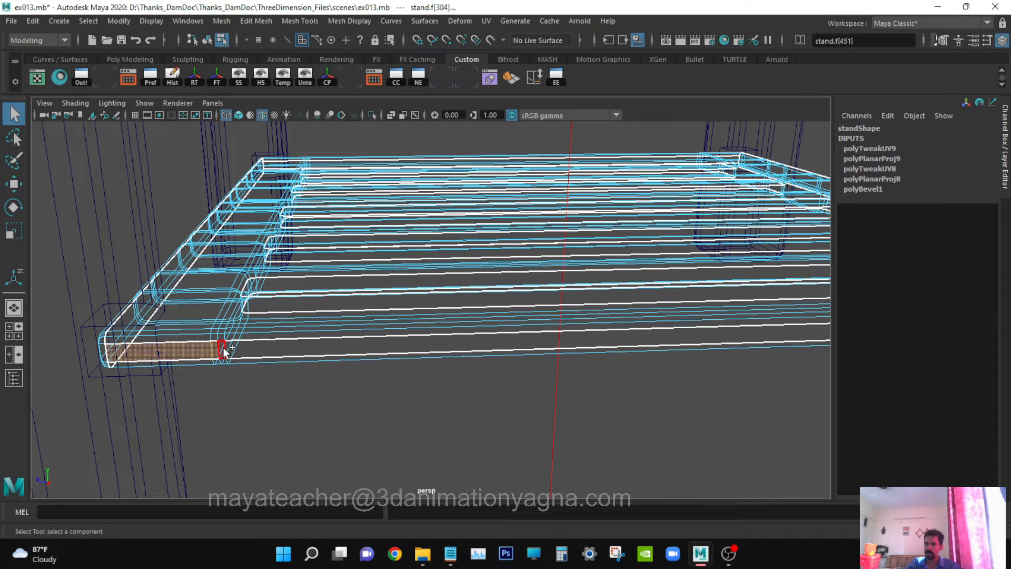
{"action": "left_click", "coordinate": [226, 352], "text": "shift"}
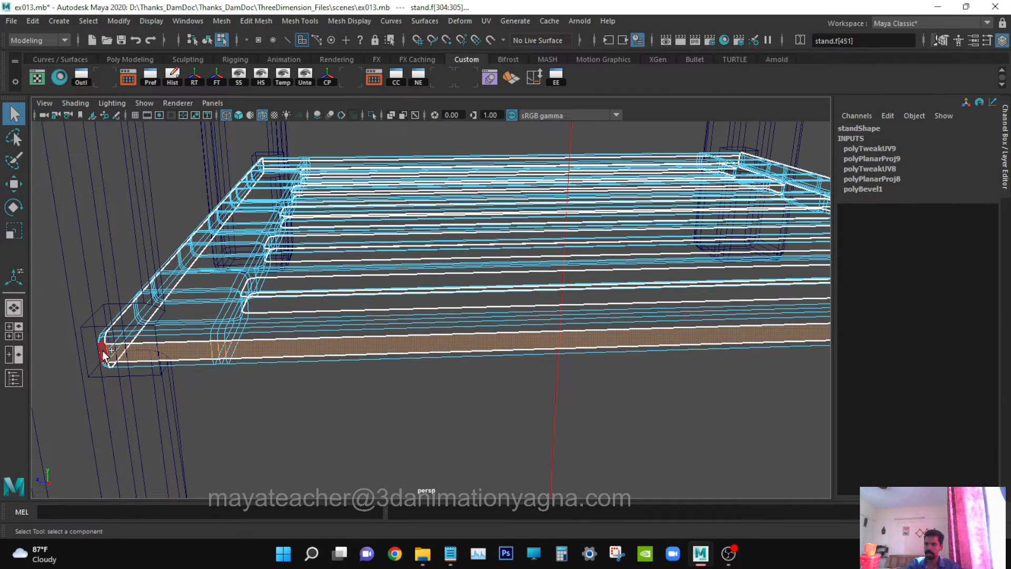
{"action": "left_click_drag", "start_coordinate": [516, 372], "coordinate": [497, 375], "text": "alt"}
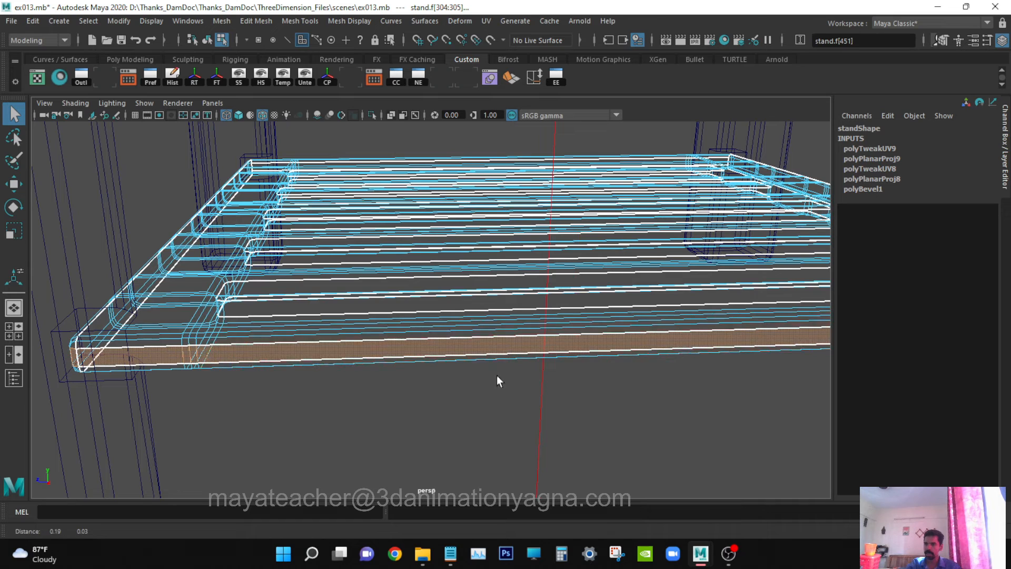
Add the upper and lower bevel faces along the same outer side and its first corner to the selection.
{"action": "left_click", "coordinate": [169, 340], "text": "shift"}
{"action": "left_click", "coordinate": [185, 341], "text": "shift"}
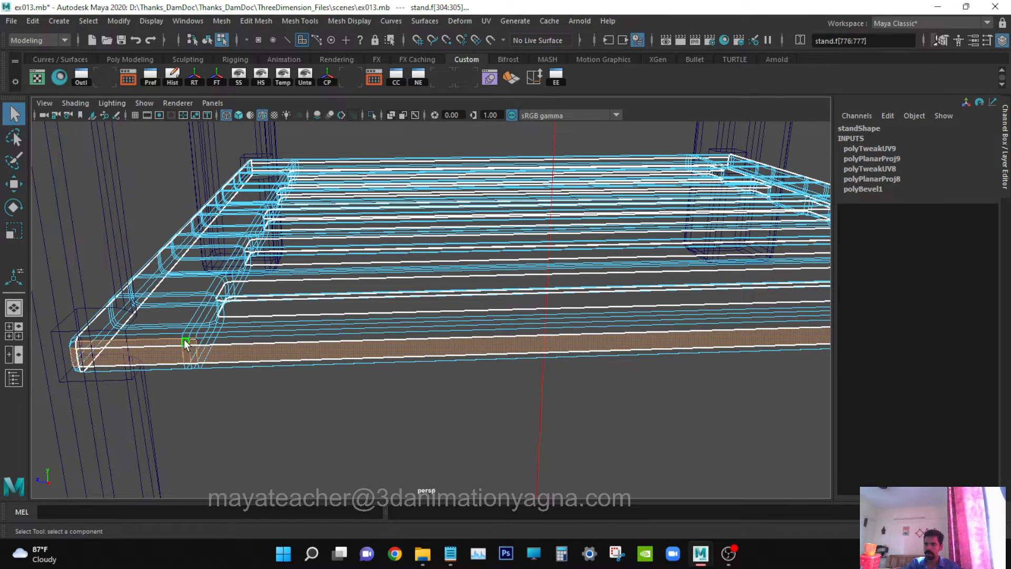
{"action": "left_click", "coordinate": [212, 340], "text": "shift"}
{"action": "left_click", "coordinate": [145, 369], "text": "shift"}
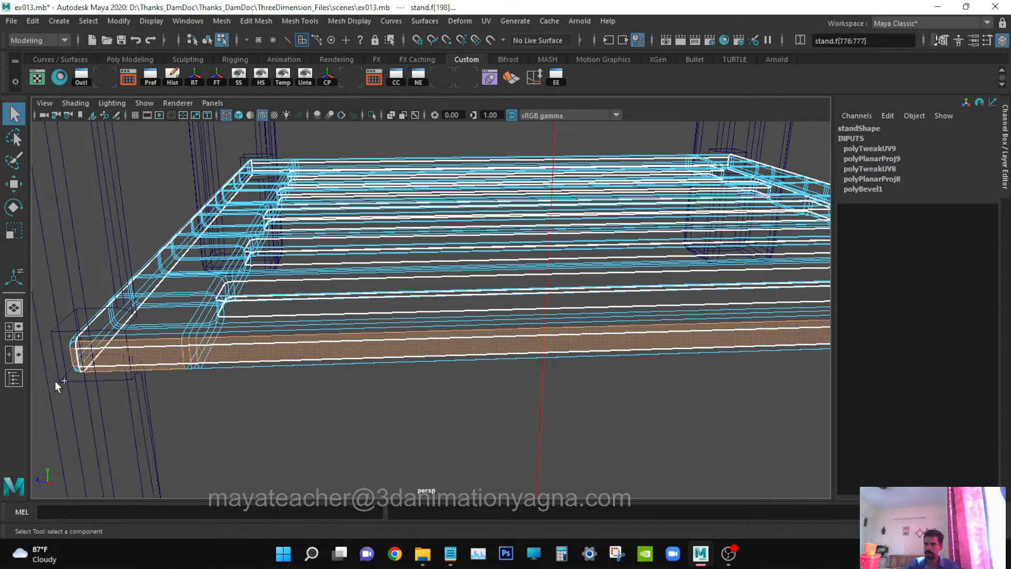
{"action": "left_click", "coordinate": [75, 371], "text": "shift"}
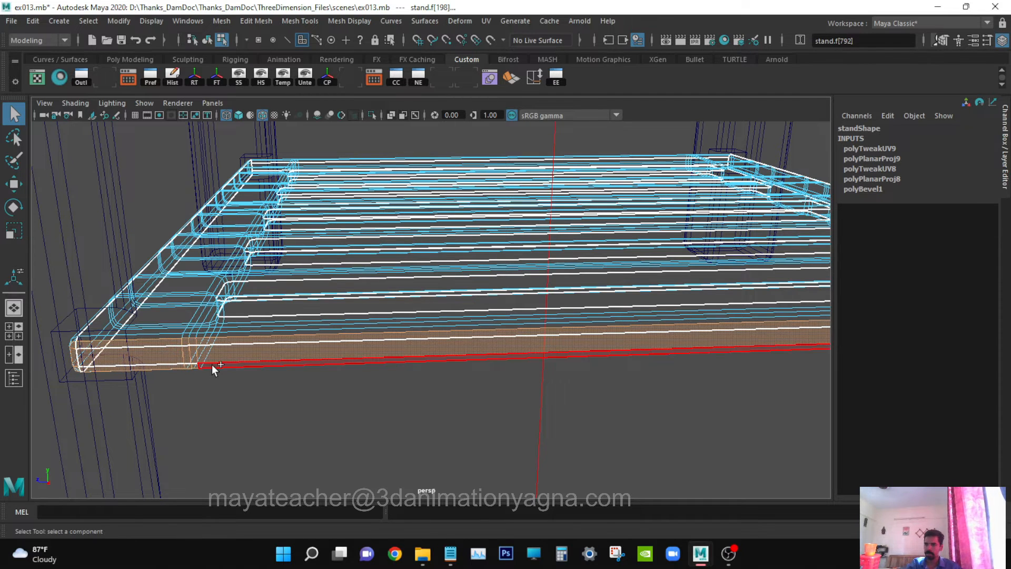
Add the joint, end, bevel and corner faces at the opposite end of this outer side to the selection.
{"action": "middle_click_drag", "start_coordinate": [757, 408], "coordinate": [222, 397], "text": "alt"}
{"action": "scroll", "coordinate": [349, 355], "scroll_direction": "up", "scroll_amount": 4}
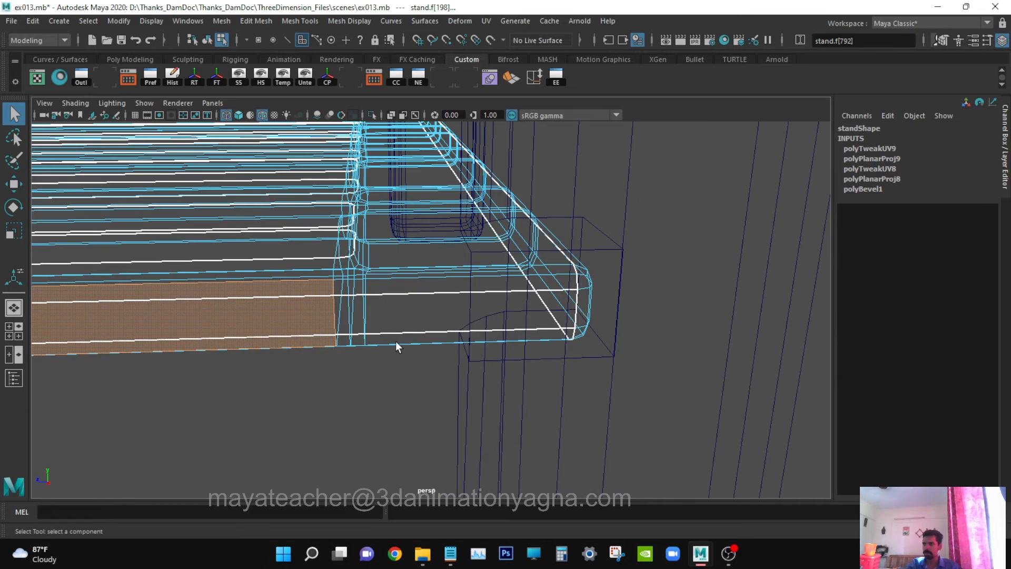
{"action": "left_click", "coordinate": [341, 288], "text": "shift"}
{"action": "left_click", "coordinate": [354, 288], "text": "shift"}
{"action": "left_click", "coordinate": [342, 309], "text": "shift"}
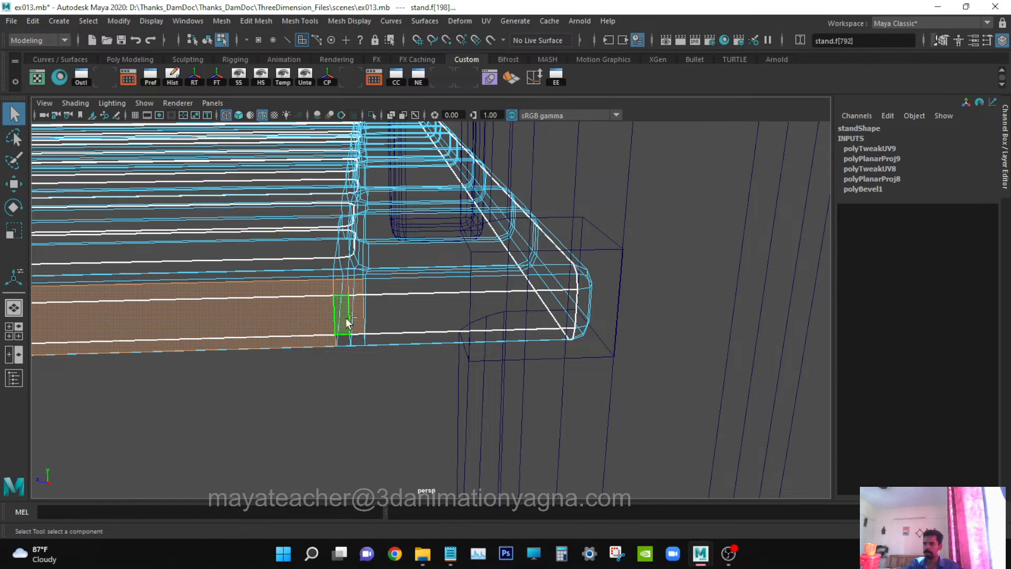
{"action": "left_click", "coordinate": [354, 319], "text": "shift"}
{"action": "left_click", "coordinate": [343, 341], "text": "shift"}
{"action": "left_click", "coordinate": [354, 342], "text": "shift"}
{"action": "left_click", "coordinate": [371, 340], "text": "shift"}
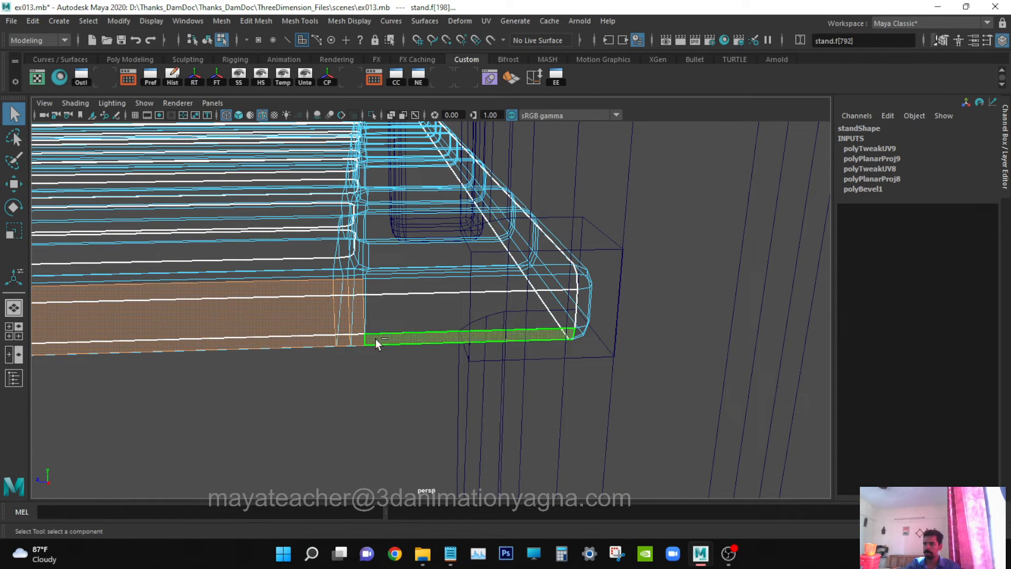
{"action": "left_click", "coordinate": [402, 287], "text": "shift"}
{"action": "left_click", "coordinate": [591, 303], "text": "shift"}
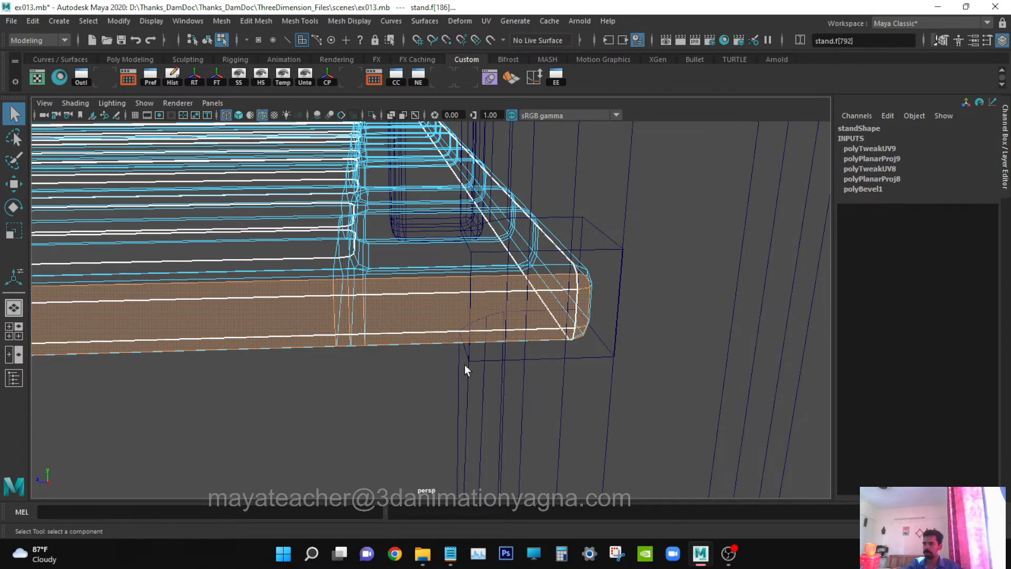
Add the stand's opposite outer side to the selection, covering its long face, bevel strips and the faces at its first end.
{"action": "scroll", "coordinate": [465, 368], "scroll_direction": "down", "scroll_amount": 6}
{"action": "middle_click_drag", "start_coordinate": [454, 349], "coordinate": [684, 373], "text": "alt"}
{"action": "left_click_drag", "start_coordinate": [684, 374], "coordinate": [474, 350], "text": "alt"}
{"action": "key", "text": "5"}
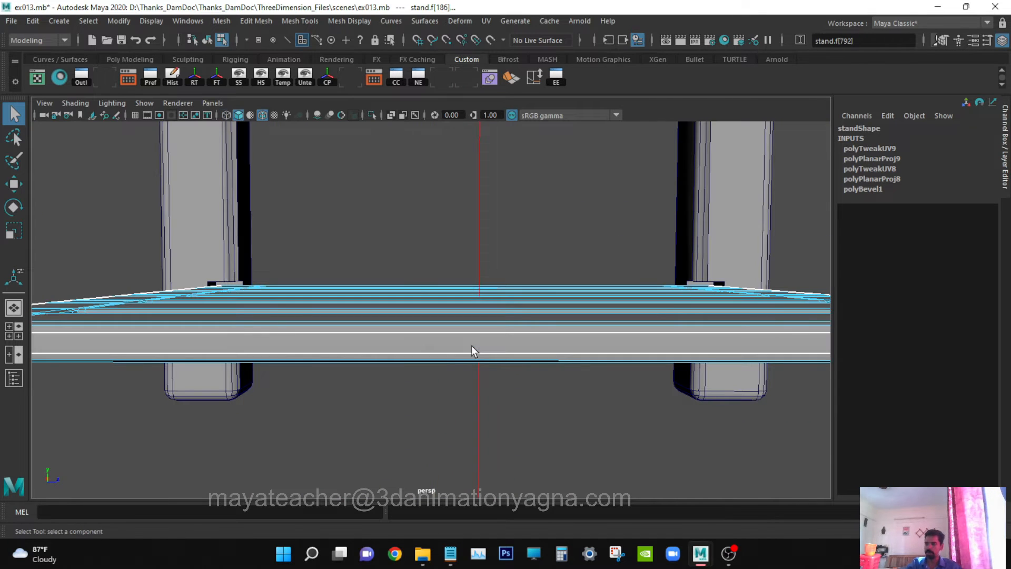
{"action": "left_click", "coordinate": [468, 348]}
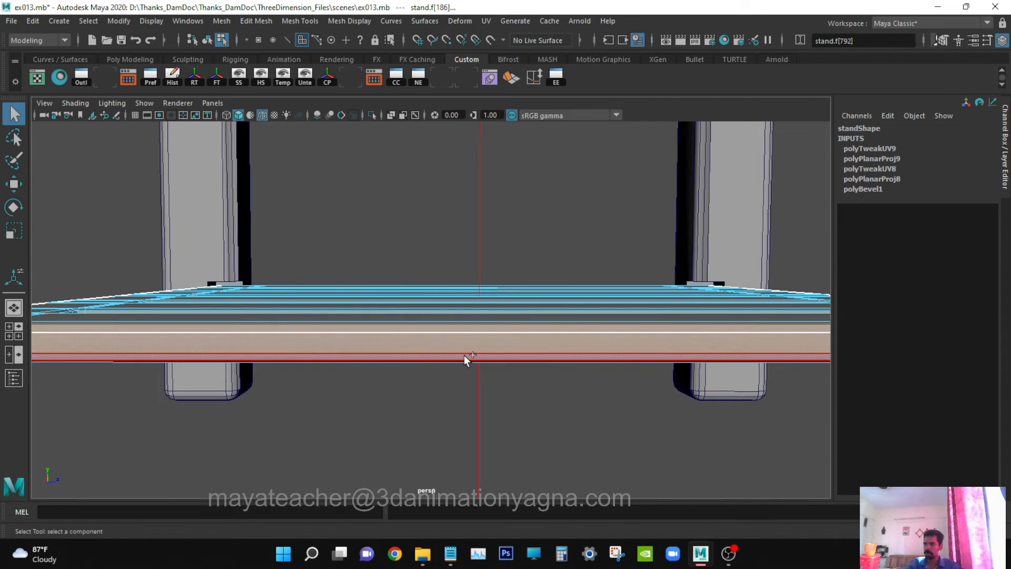
{"action": "left_click_drag", "start_coordinate": [465, 357], "coordinate": [585, 389], "text": "alt"}
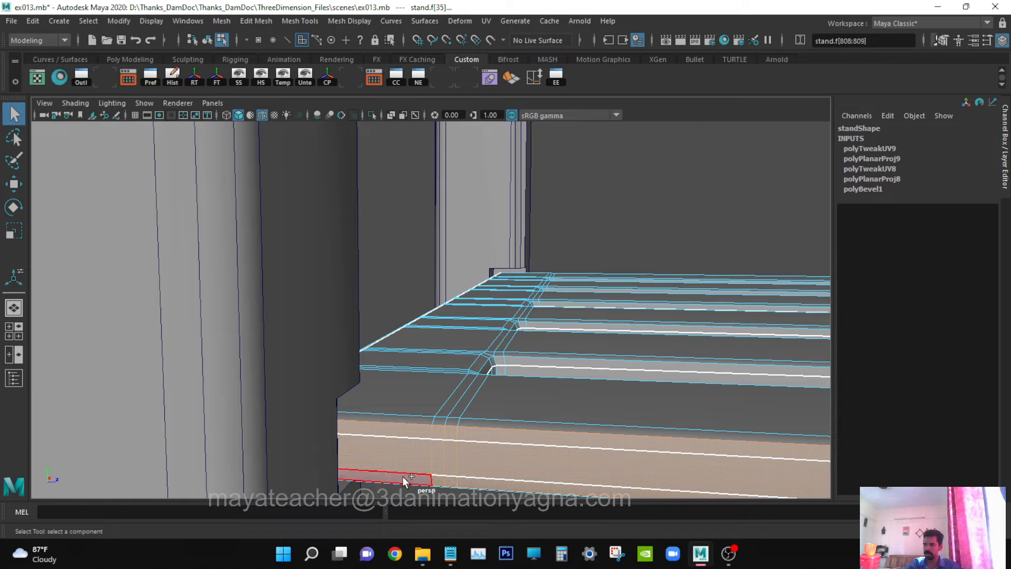
{"action": "left_click_drag", "start_coordinate": [448, 481], "coordinate": [502, 416], "text": "alt"}
{"action": "key", "text": "4"}
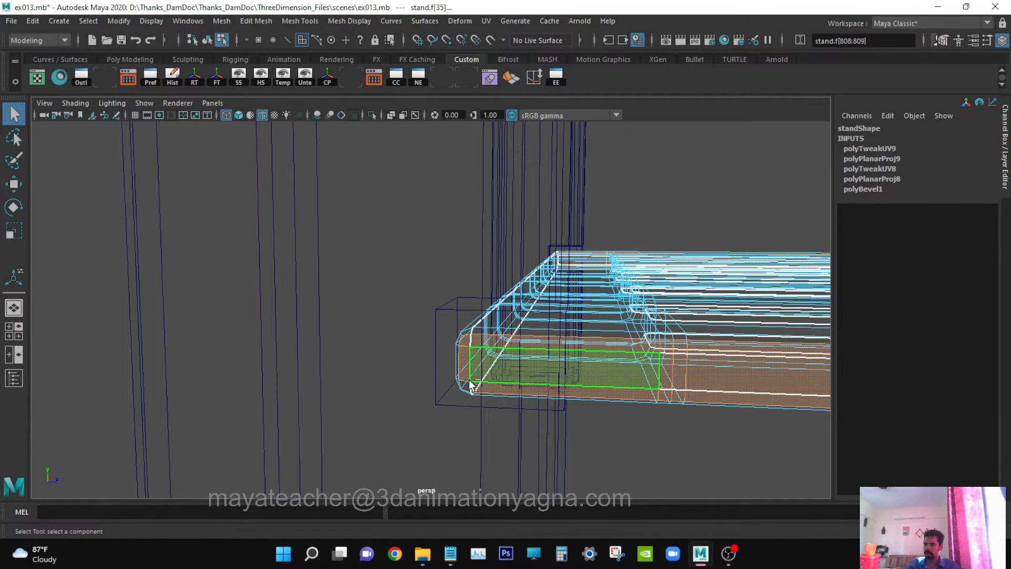
Complete the opposite side's selection by adding the joint, end, bevel and corner faces at its other end.
{"action": "middle_click_drag", "start_coordinate": [633, 356], "coordinate": [215, 360], "text": "alt"}
{"action": "middle_click_drag", "start_coordinate": [490, 362], "coordinate": [316, 295], "text": "alt"}
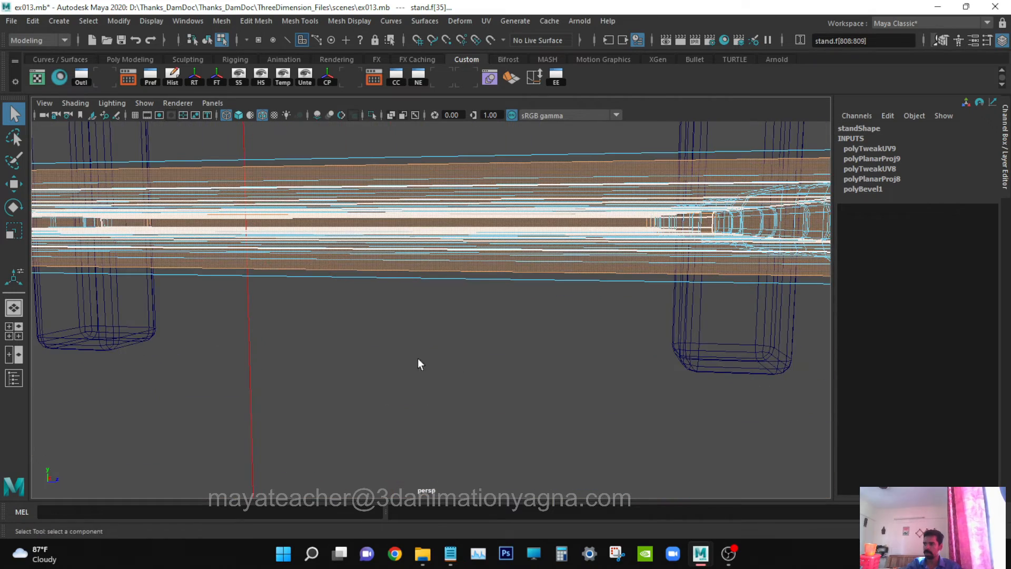
{"action": "scroll", "coordinate": [474, 360], "scroll_direction": "down", "scroll_amount": 3}
{"action": "middle_click_drag", "start_coordinate": [585, 357], "coordinate": [479, 383], "text": "alt"}
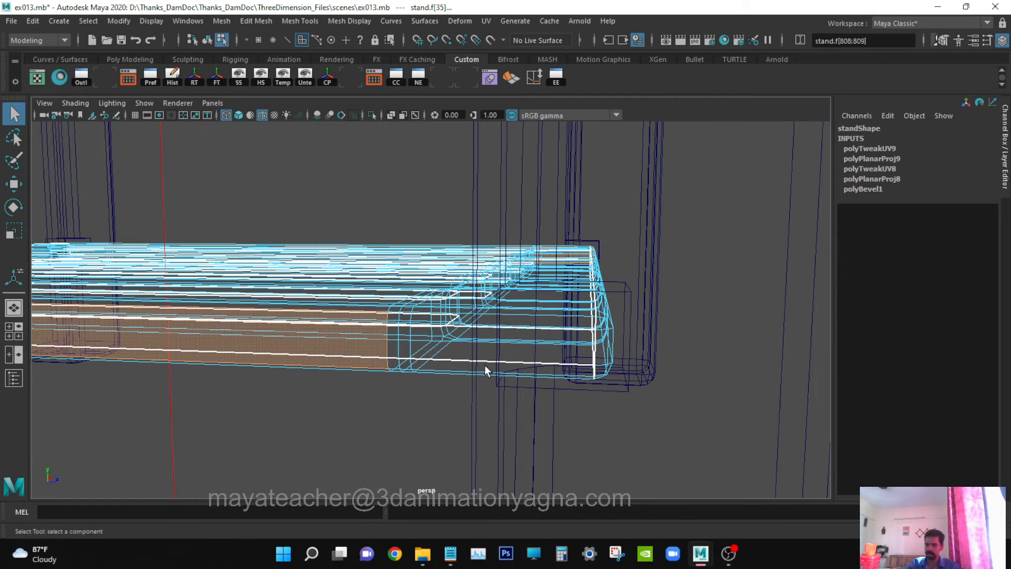
{"action": "key", "text": "5"}
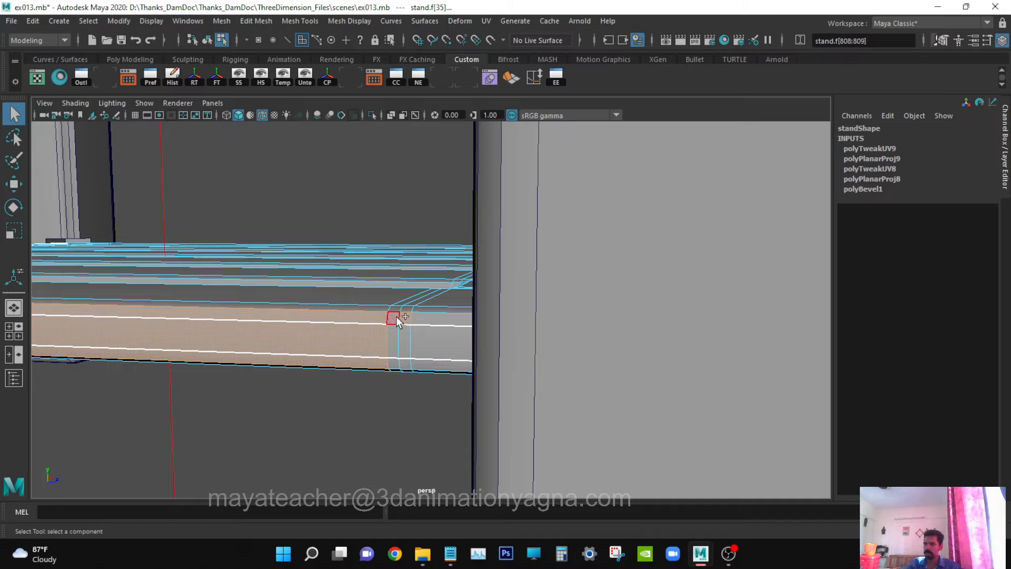
{"action": "left_click", "coordinate": [405, 345], "text": "shift"}
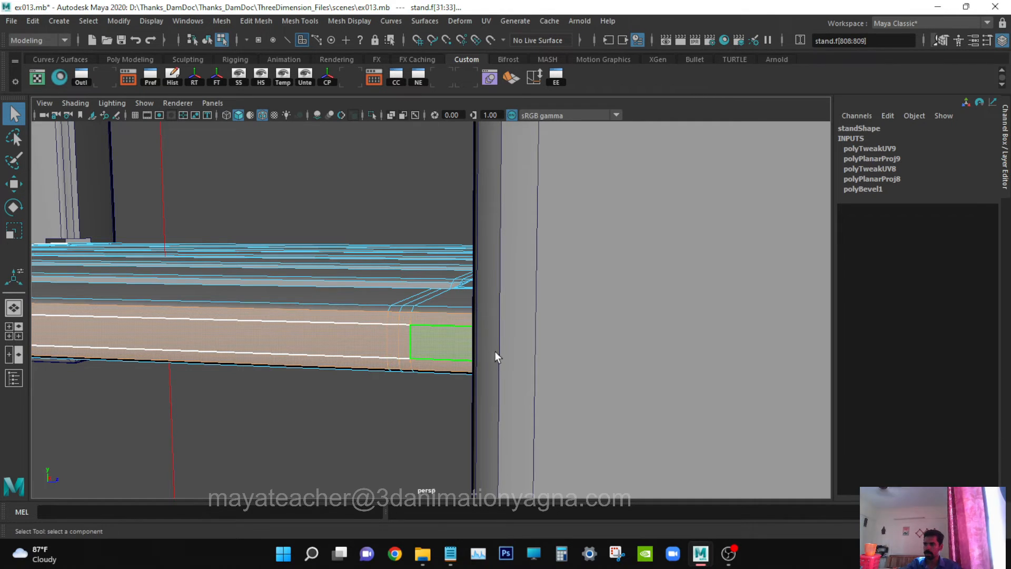
{"action": "left_click_drag", "start_coordinate": [493, 354], "coordinate": [443, 360], "text": "alt"}
{"action": "key", "text": "4"}
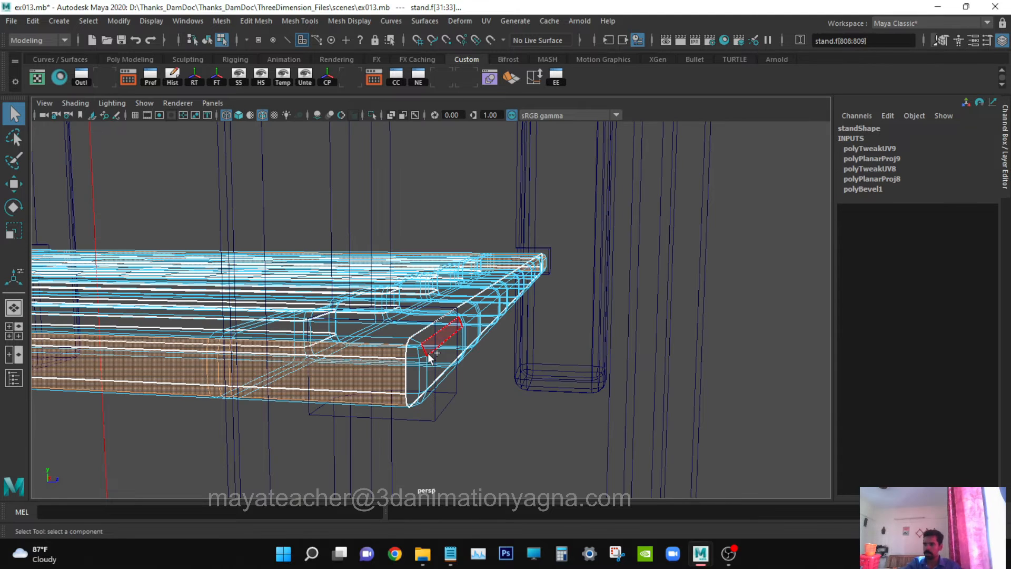
{"action": "left_click", "coordinate": [417, 368], "text": "shift"}
Apply a planar UV projection from the X axis to the selected outer side faces, fitted to the bounding box with image ratio kept.
{"action": "scroll", "coordinate": [452, 349], "scroll_direction": "down", "scroll_amount": 10}
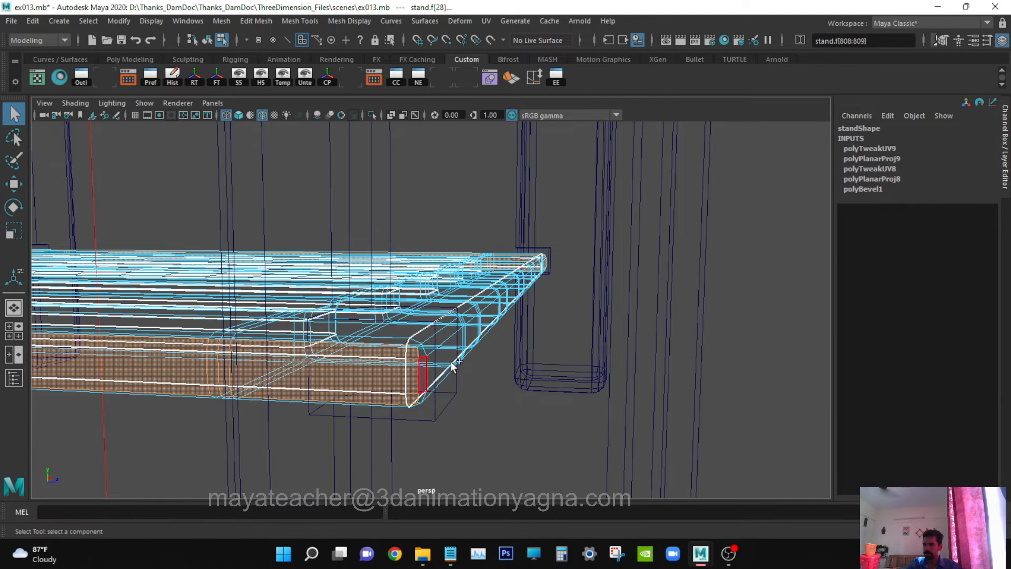
{"action": "left_click_drag", "start_coordinate": [454, 341], "coordinate": [235, 282], "text": "alt"}
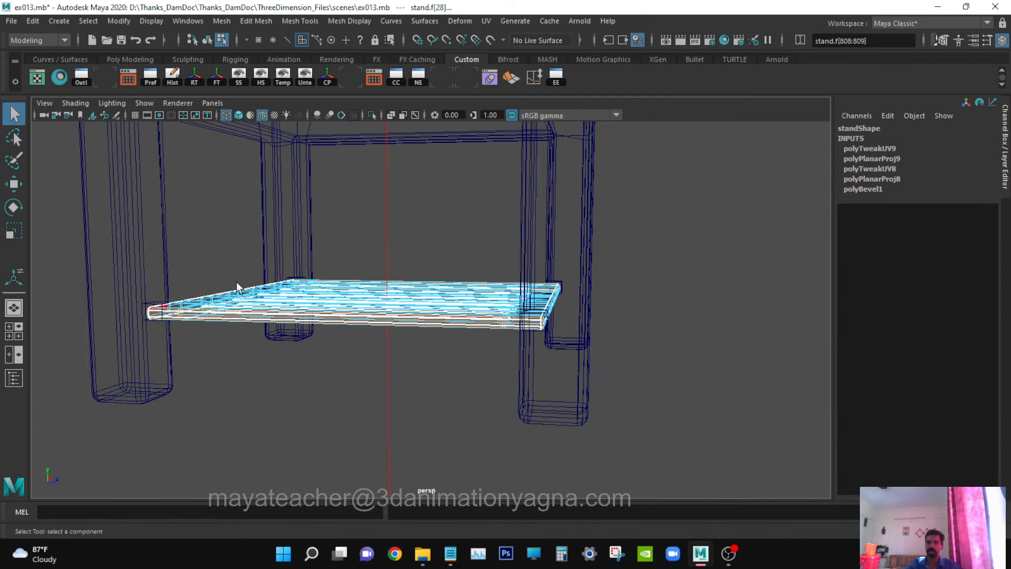
{"action": "left_click", "coordinate": [486, 21]}
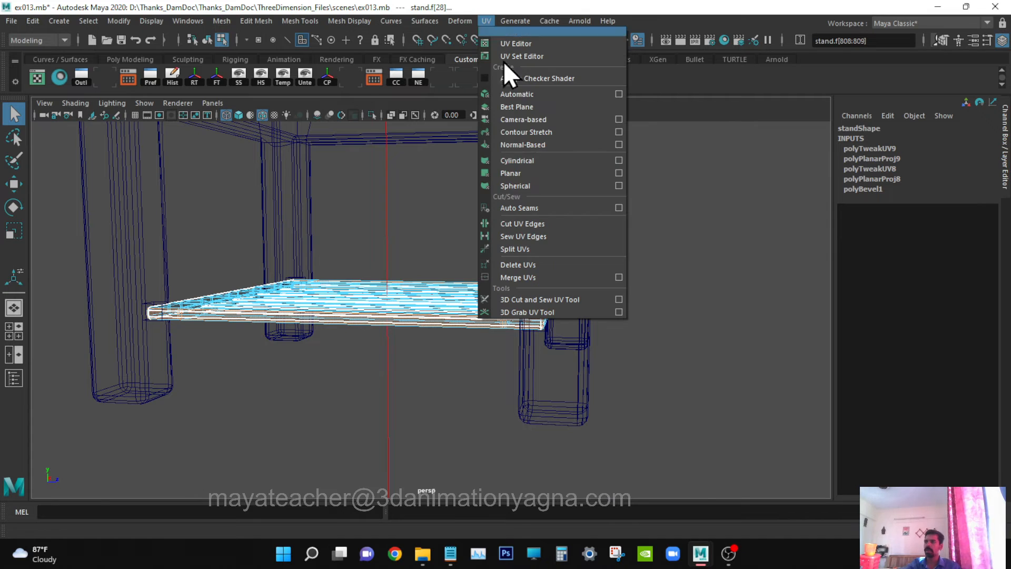
{"action": "left_click", "coordinate": [619, 173]}
{"action": "left_click_drag", "start_coordinate": [399, 372], "coordinate": [391, 371], "text": "alt"}
{"action": "left_click", "coordinate": [706, 195]}
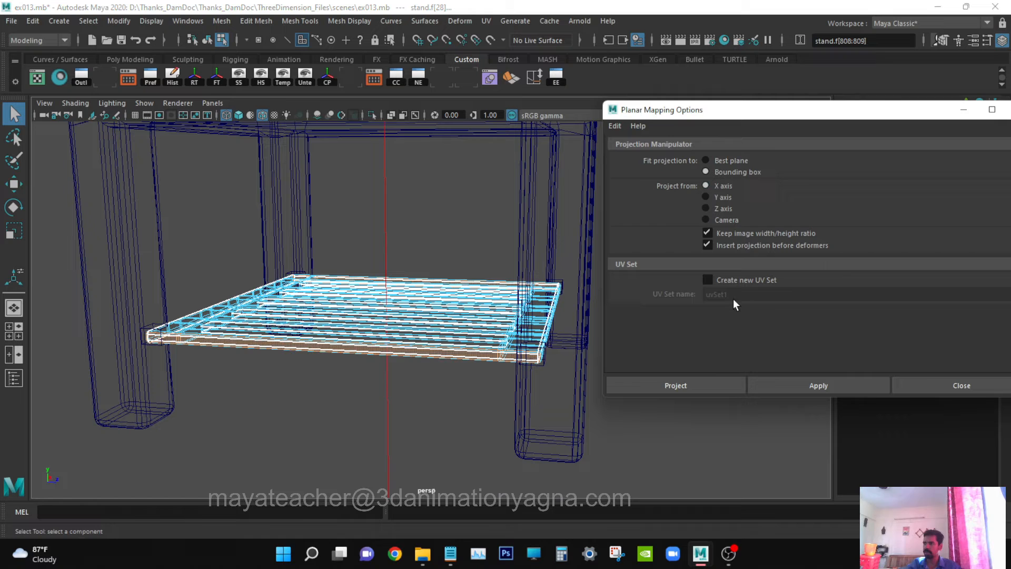
{"action": "left_click", "coordinate": [720, 385]}
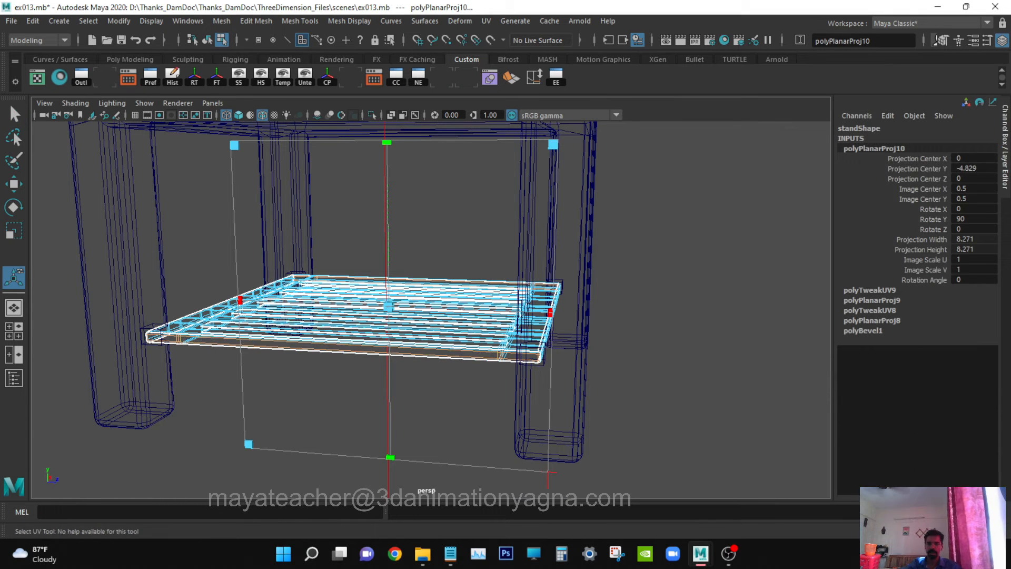
Reposition the newly projected side UVs in the UV Editor and ready the Scale tool for the strip shells.
{"action": "key", "text": "w"}
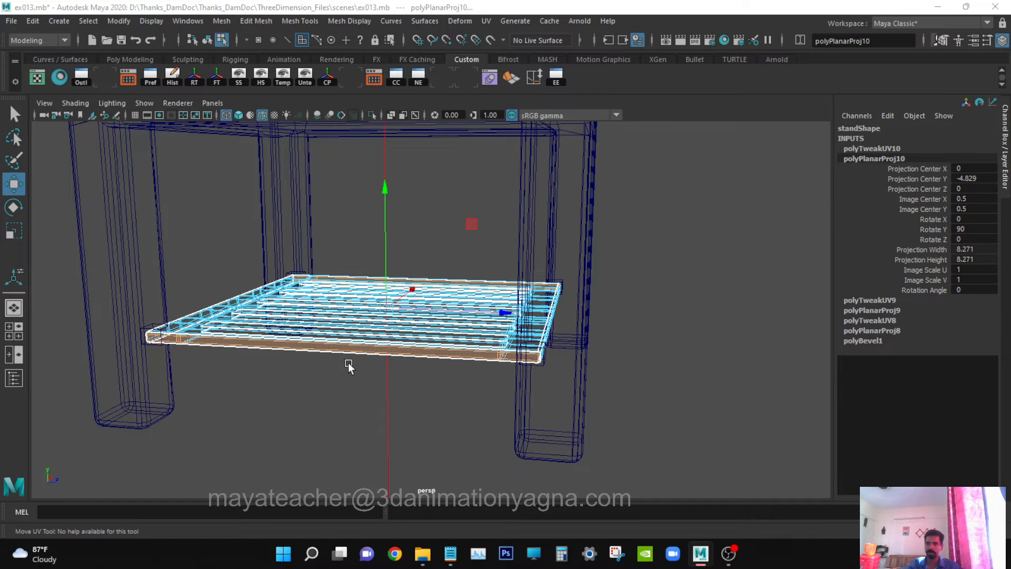
{"action": "scroll", "coordinate": [346, 366], "scroll_direction": "down", "scroll_amount": 4}
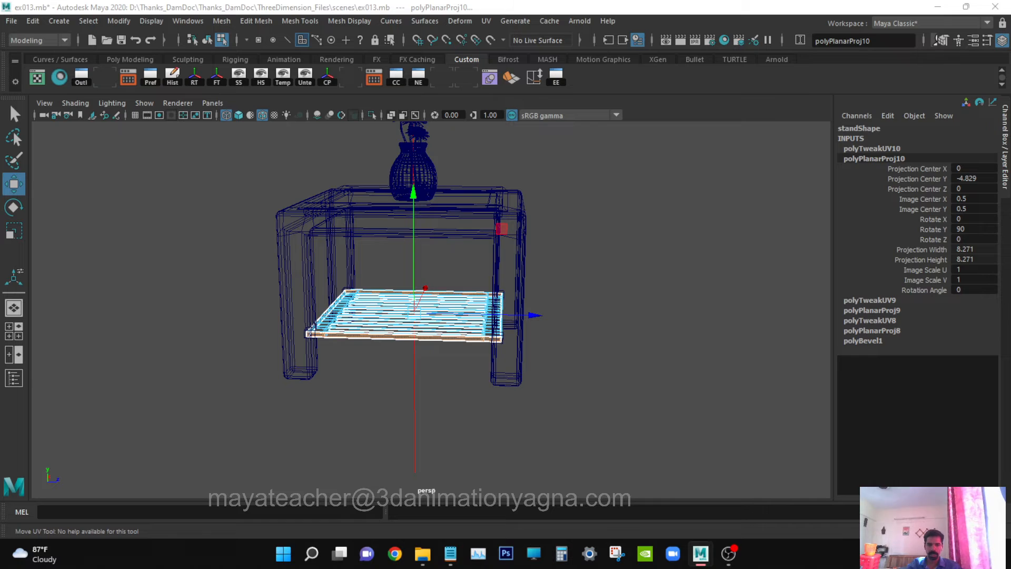
{"action": "key", "text": "w"}
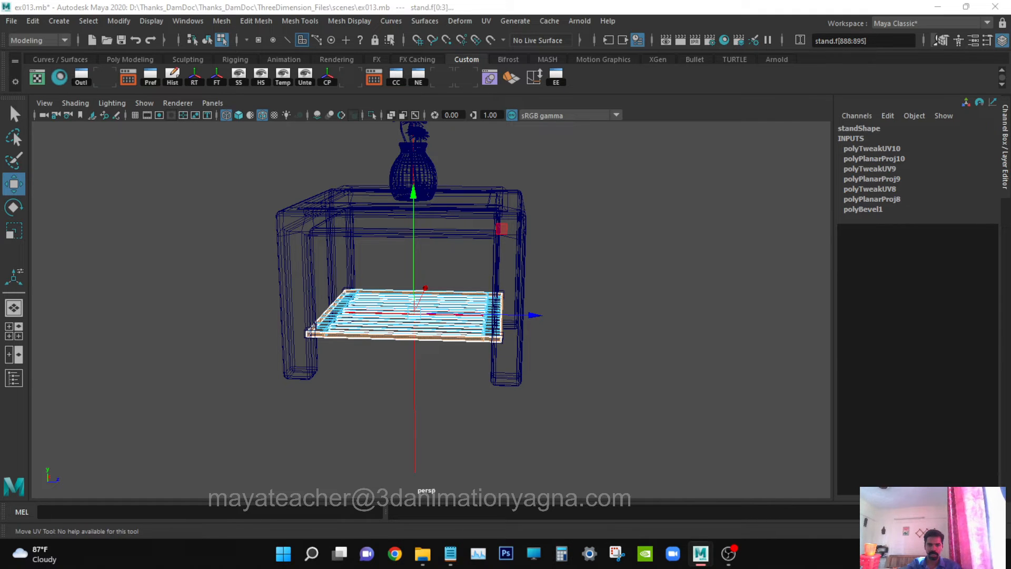
{"action": "key", "text": "r"}
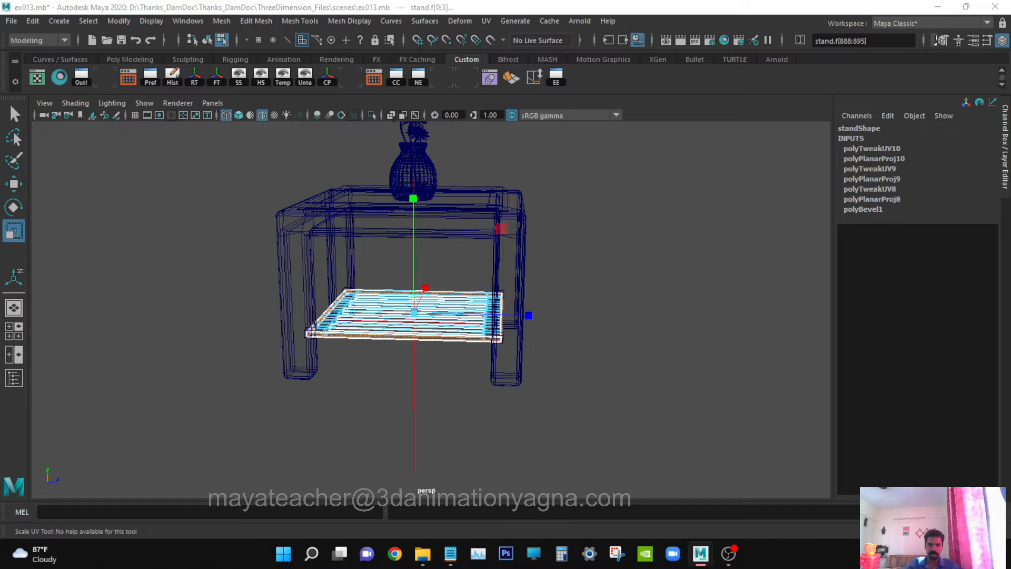
Select all of the stand's UV shells with the Move tool active and bring the UV Editor window over the viewport.
{"action": "key", "text": "q"}
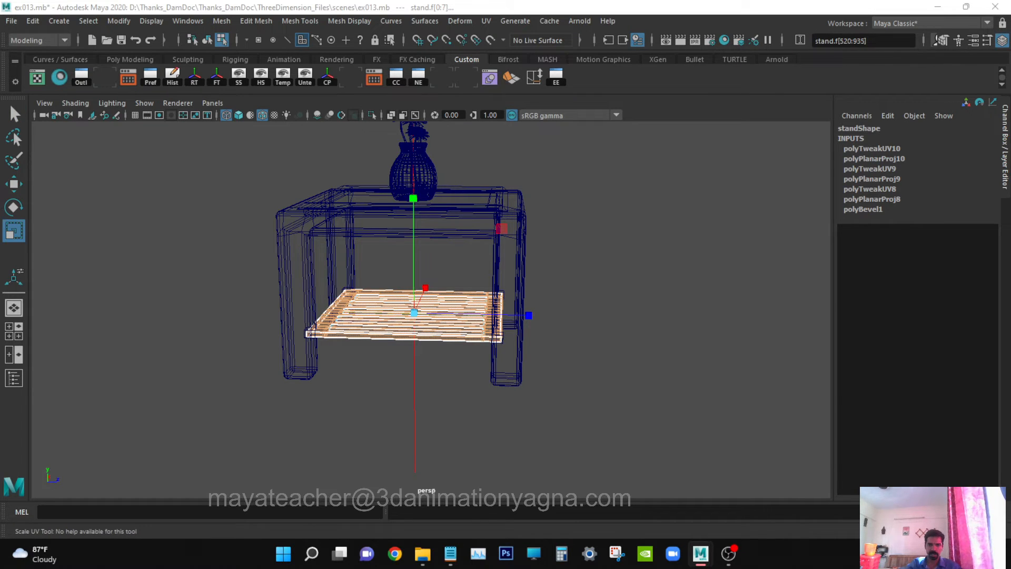
{"action": "key", "text": "w"}
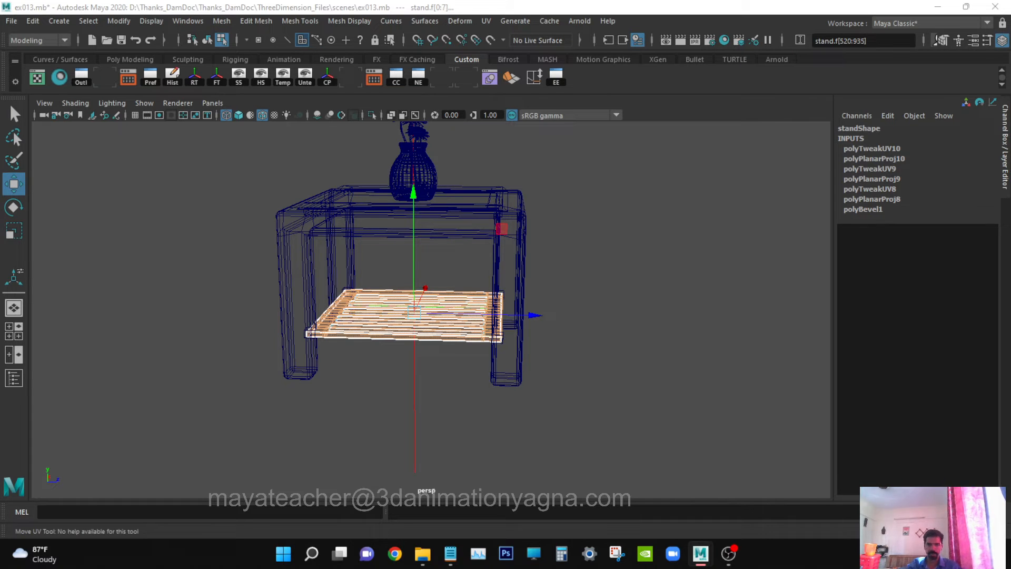
{"action": "left_click_drag", "start_coordinate": [0, 169], "coordinate": [463, 67]}
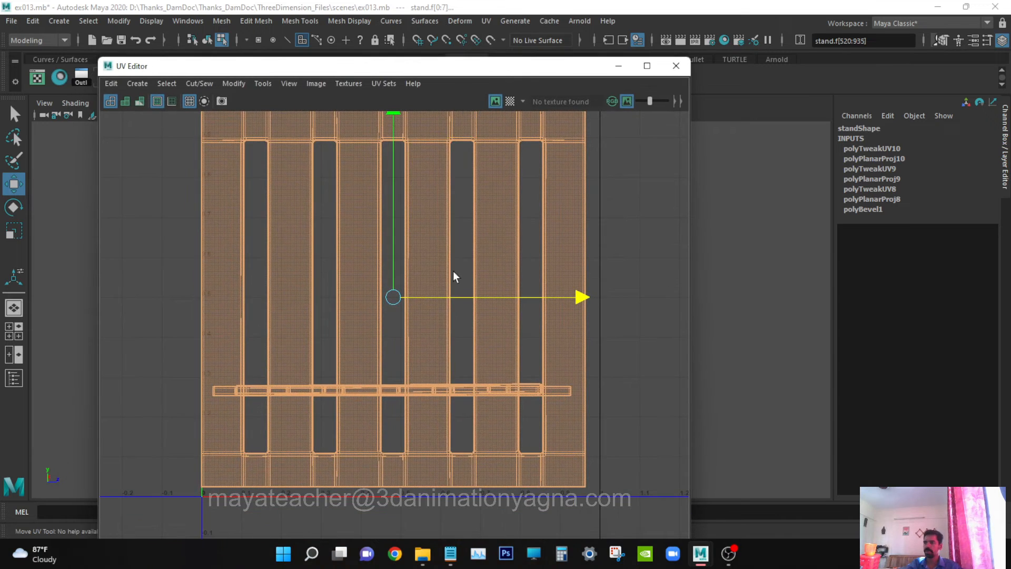
{"action": "scroll", "coordinate": [434, 405], "scroll_direction": "down", "scroll_amount": 2}
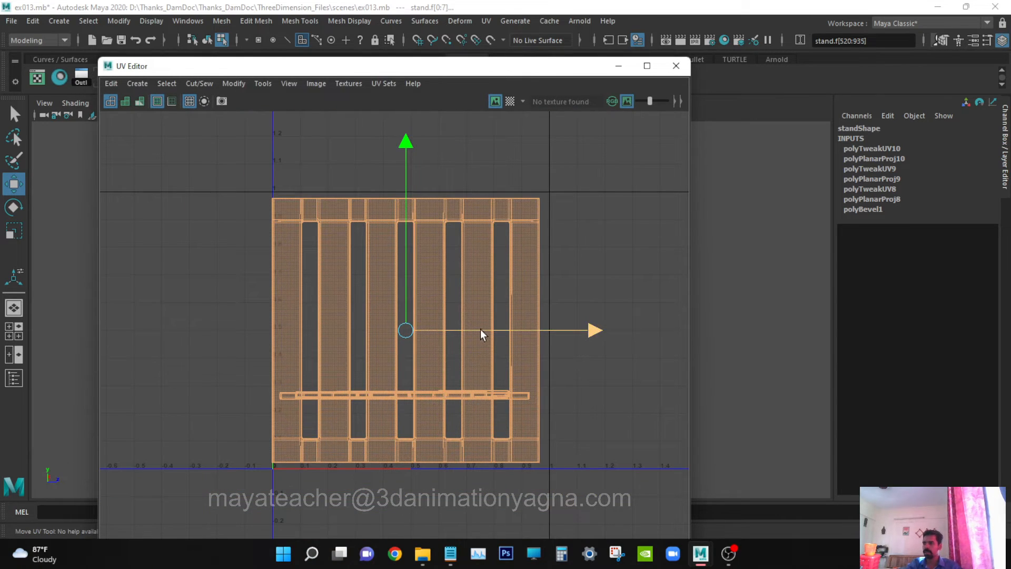
Move the stand's UV shells sideways, scale them up slightly to nearly fill the 0–1 tile, and deselect them.
{"action": "left_click_drag", "start_coordinate": [480, 330], "coordinate": [485, 327]}
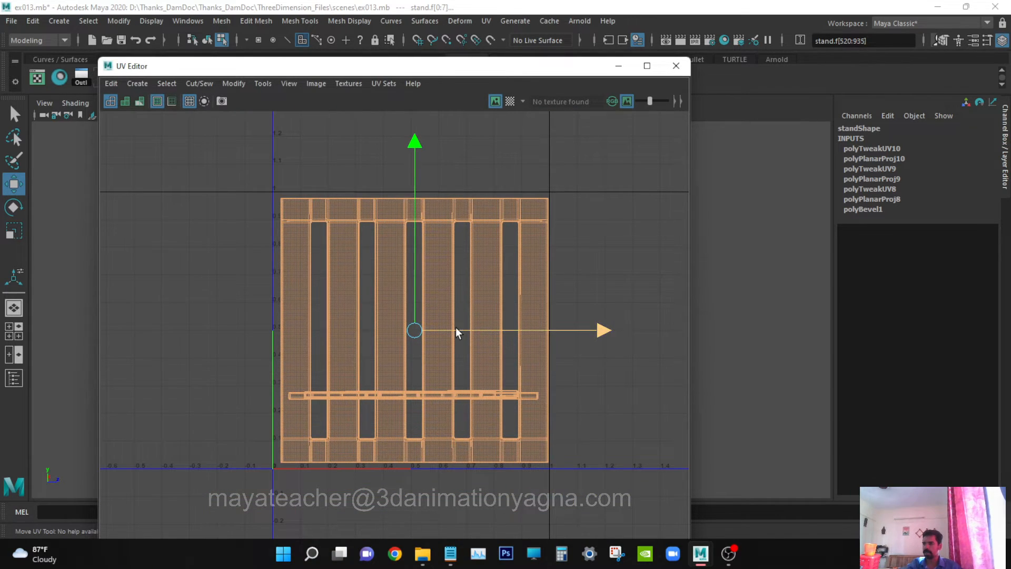
{"action": "key", "text": "r"}
{"action": "left_click_drag", "start_coordinate": [413, 330], "coordinate": [417, 330]}
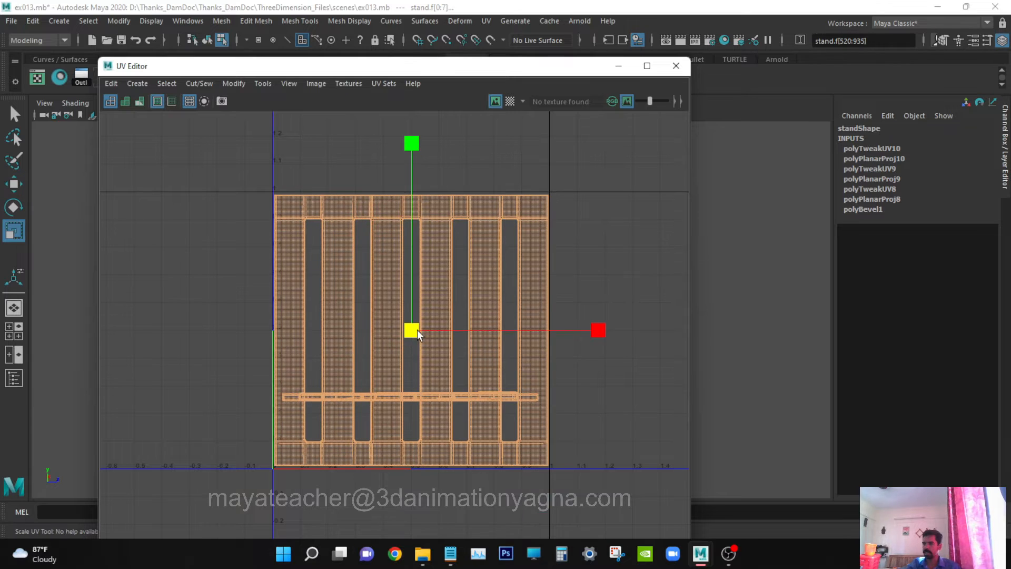
{"action": "key", "text": "q"}
{"action": "left_click", "coordinate": [577, 244]}
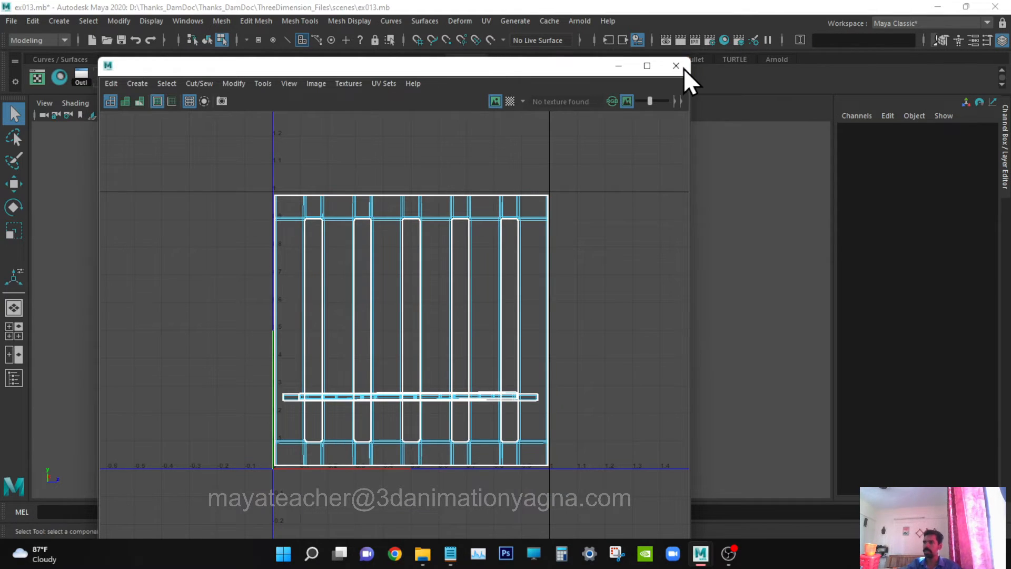
Close the UV Editor, return to object selection with nothing selected, and show the table shaded from above.
{"action": "left_click", "coordinate": [675, 65]}
{"action": "key", "text": "F8"}
{"action": "left_click", "coordinate": [567, 374]}
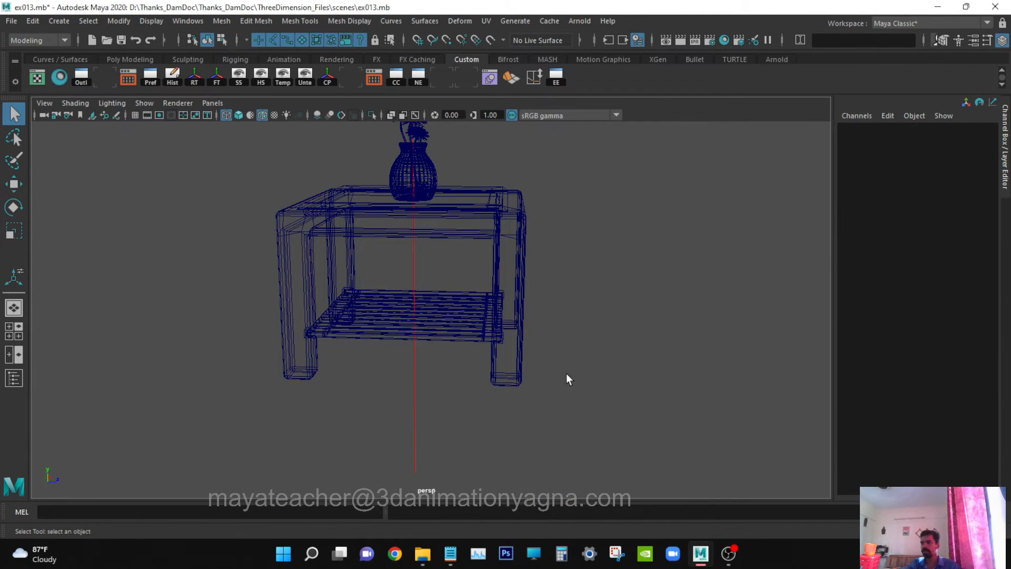
{"action": "mouse_move", "coordinate": [582, 420]}
{"action": "left_mouse_down", "text": "alt"}
{"action": "mouse_move", "coordinate": [524, 420]}
{"action": "mouse_move", "coordinate": [551, 436]}
{"action": "mouse_move", "coordinate": [515, 305]}
{"action": "left_mouse_up", "text": "alt"}
{"action": "key", "text": "5"}
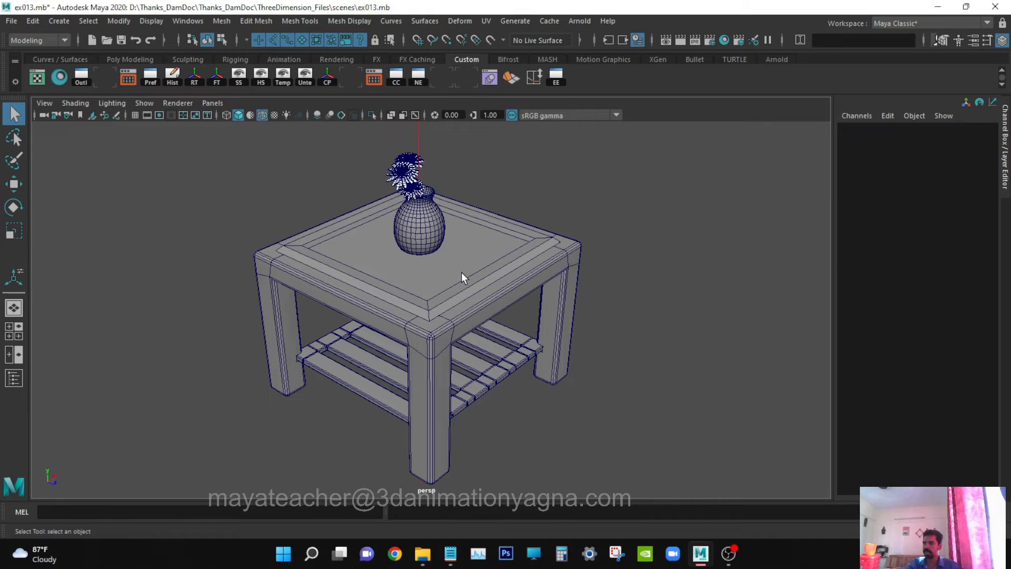
Select the top and bottom faces of the table's glass panel.
{"action": "left_click", "coordinate": [459, 257]}
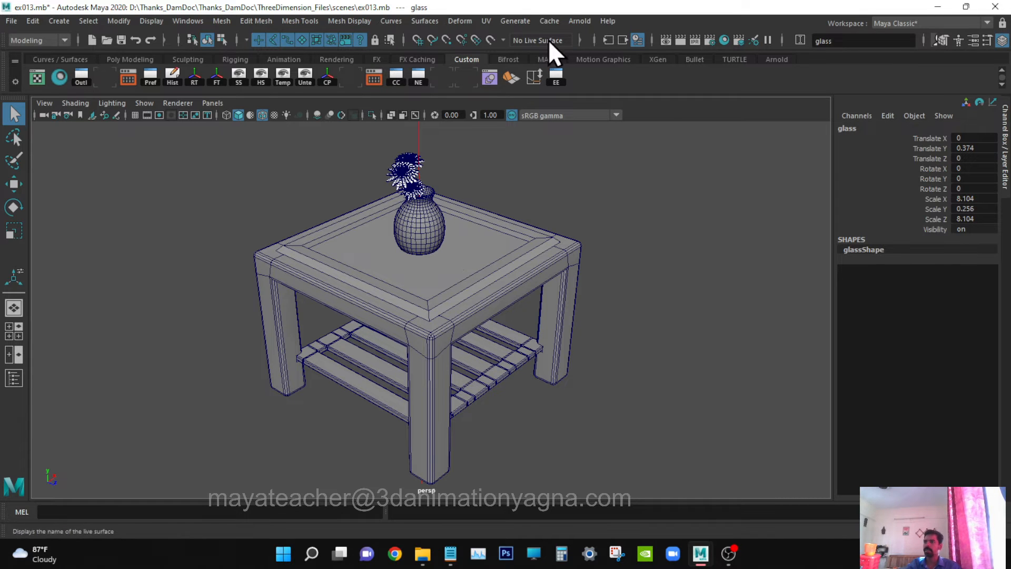
{"action": "left_click_drag", "start_coordinate": [488, 209], "coordinate": [475, 210], "text": "alt"}
{"action": "right_click_drag", "start_coordinate": [450, 246], "coordinate": [451, 236]}
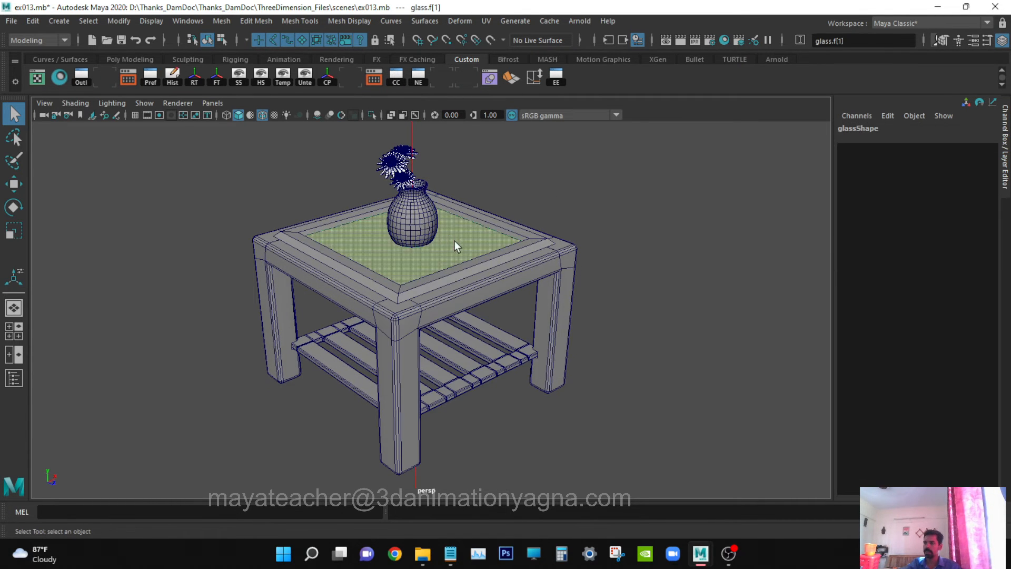
{"action": "left_click_drag", "start_coordinate": [453, 243], "coordinate": [467, 313], "text": "alt"}
{"action": "left_click", "coordinate": [473, 244]}
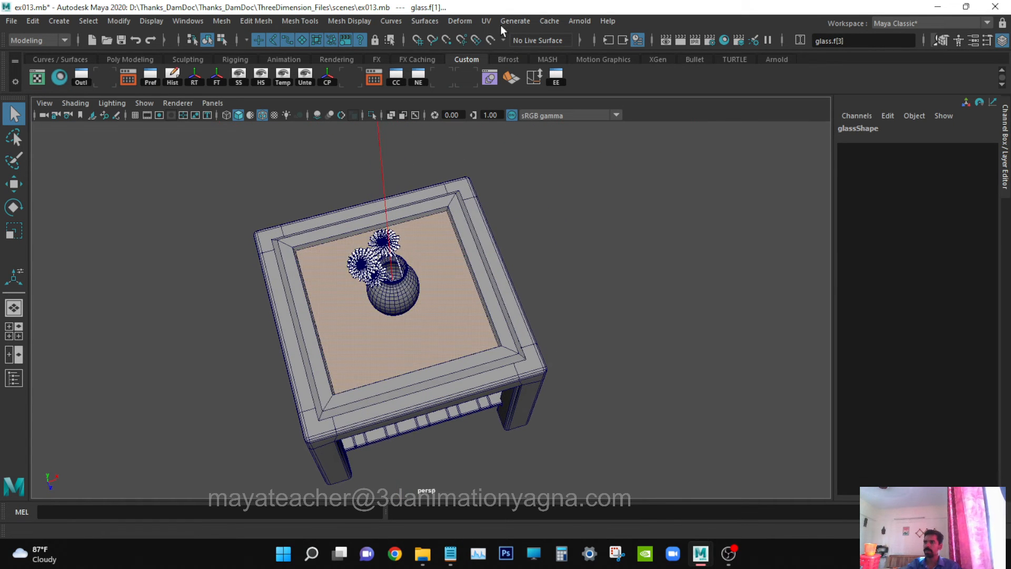
Apply a planar UV projection from the Y axis to the selected glass faces, fitted to the bounding box with image ratio kept.
{"action": "left_click", "coordinate": [485, 21]}
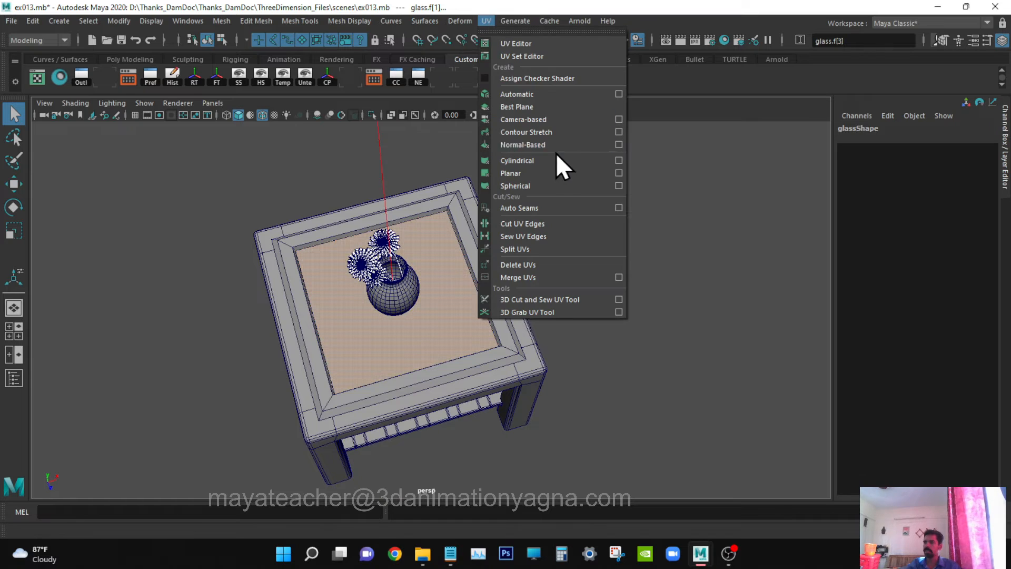
{"action": "left_click", "coordinate": [619, 174]}
{"action": "left_click_drag", "start_coordinate": [436, 316], "coordinate": [467, 305], "text": "alt"}
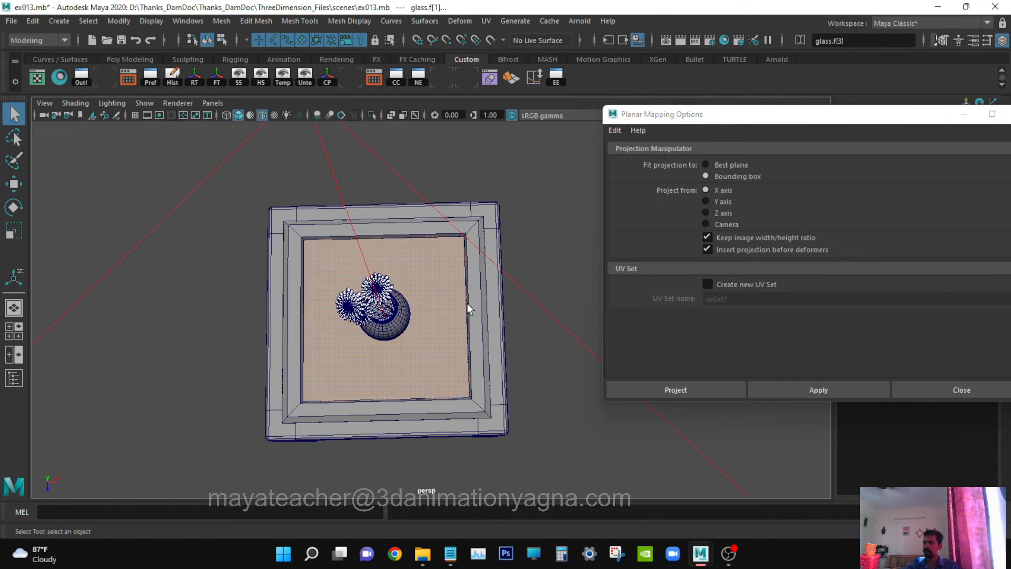
{"action": "left_click", "coordinate": [722, 200]}
{"action": "left_click", "coordinate": [673, 389]}
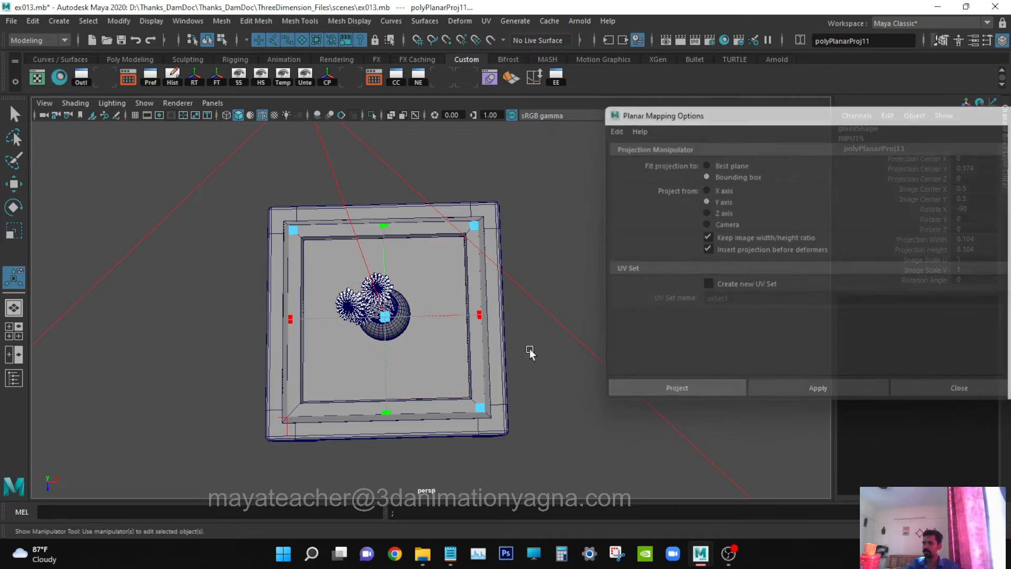
Switch to wireframe display and select the glass panel's two opposite thin side faces that face the Z axis.
{"action": "left_click_drag", "start_coordinate": [529, 348], "coordinate": [501, 243], "text": "alt"}
{"action": "scroll", "coordinate": [501, 242], "scroll_direction": "up", "scroll_amount": 4}
{"action": "left_click_drag", "start_coordinate": [437, 330], "coordinate": [564, 257], "text": "alt"}
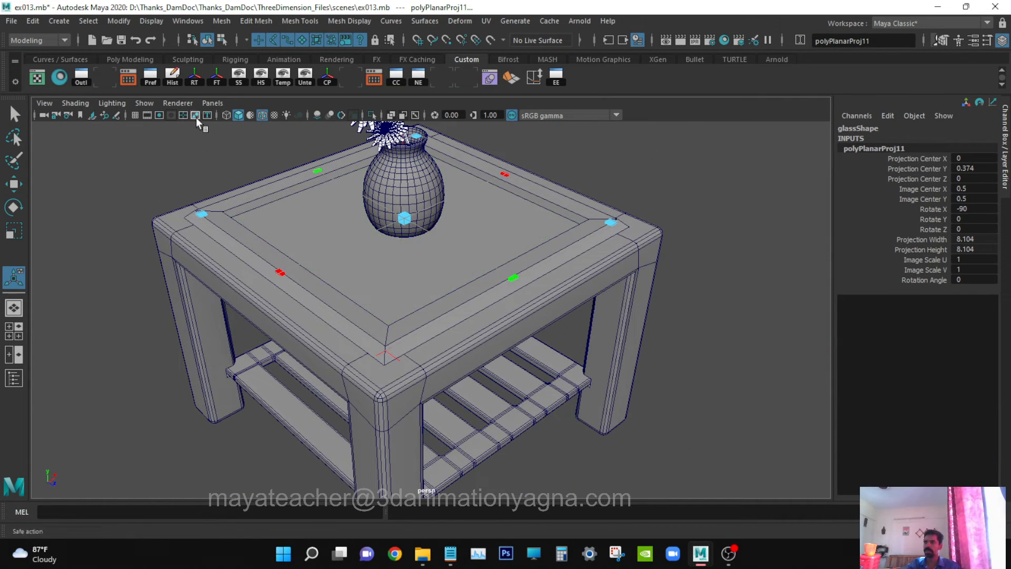
{"action": "mouse_move", "coordinate": [456, 270]}
{"action": "left_mouse_down", "text": "alt"}
{"action": "mouse_move", "coordinate": [533, 266]}
{"action": "mouse_move", "coordinate": [520, 257]}
{"action": "left_mouse_up", "text": "alt"}
{"action": "key", "text": "4"}
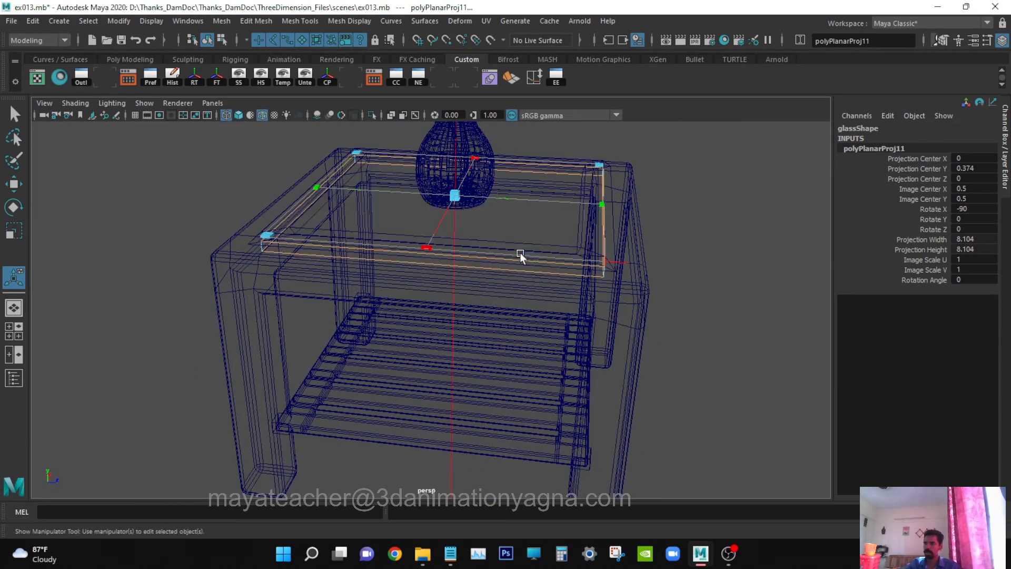
{"action": "left_click_drag", "start_coordinate": [453, 355], "coordinate": [411, 282], "text": "alt"}
{"action": "key", "text": "q"}
{"action": "left_click", "coordinate": [384, 233]}
{"action": "left_click_drag", "start_coordinate": [384, 233], "coordinate": [545, 285], "text": "alt"}
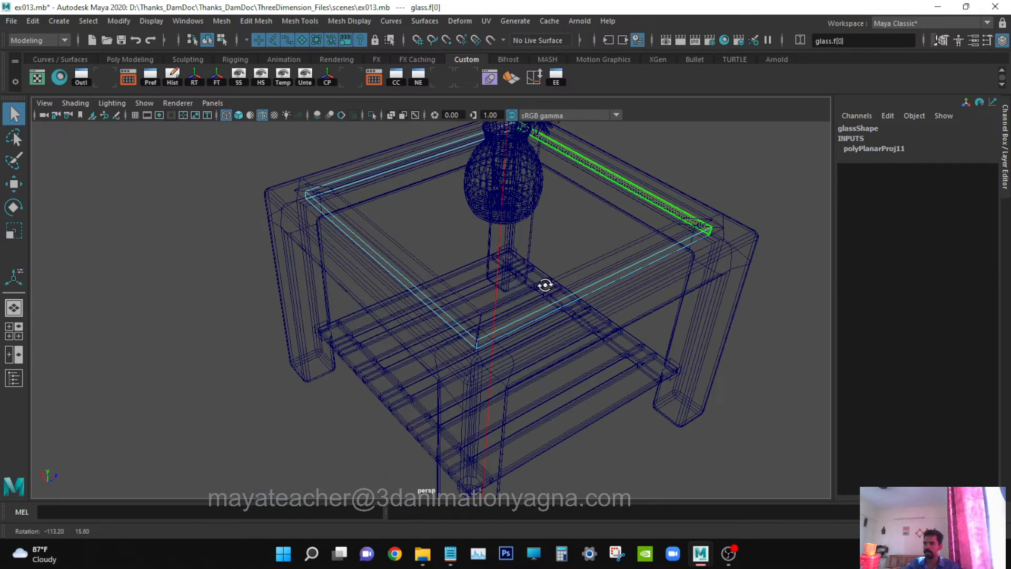
{"action": "left_click", "coordinate": [419, 273], "text": "shift"}
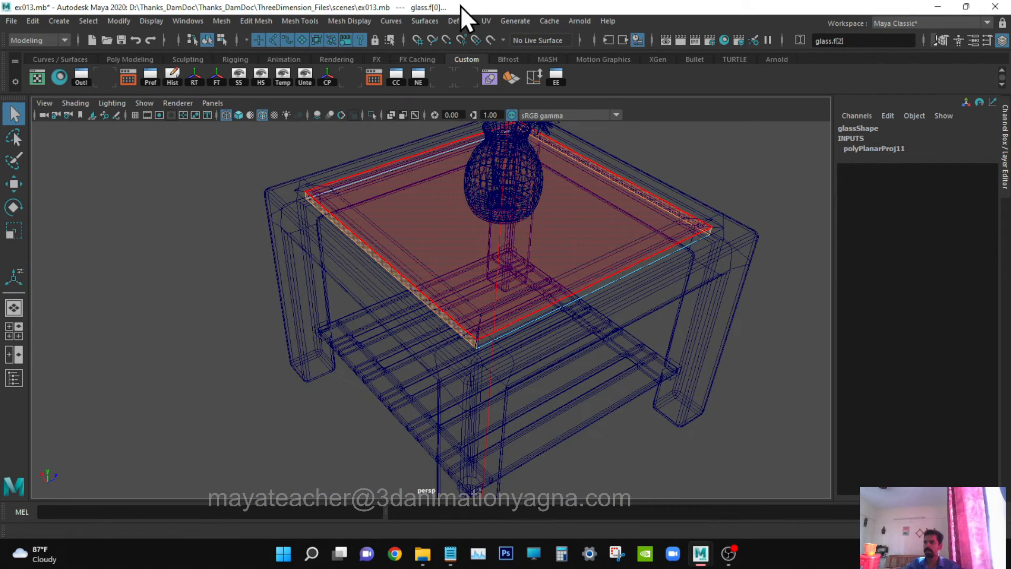
Apply a planar UV projection from the Z axis to the selected glass side faces, fitted to the bounding box with image ratio kept.
{"action": "left_click", "coordinate": [485, 21]}
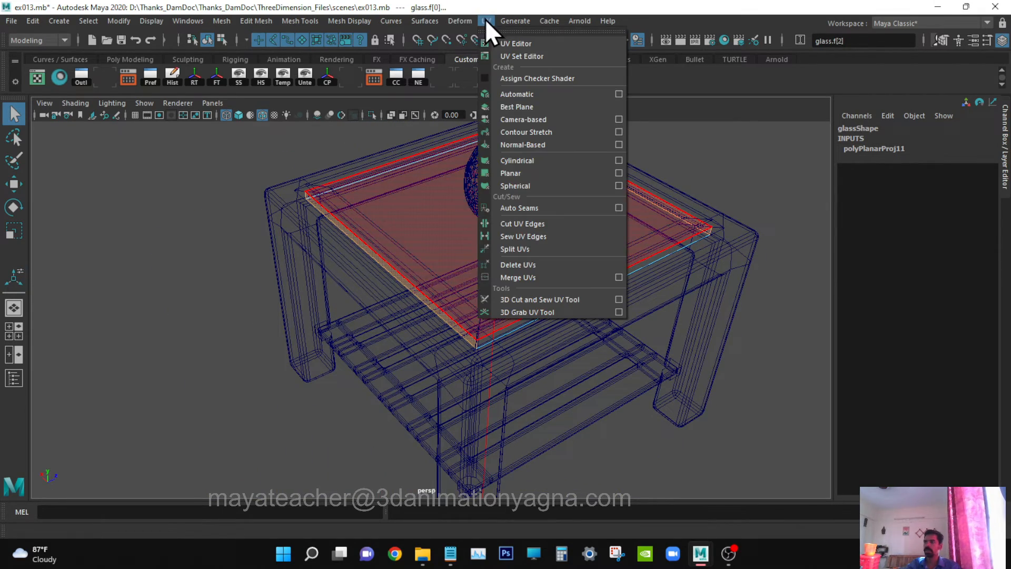
{"action": "left_click", "coordinate": [618, 172]}
{"action": "left_click_drag", "start_coordinate": [467, 283], "coordinate": [295, 299], "text": "alt"}
{"action": "left_click", "coordinate": [724, 218]}
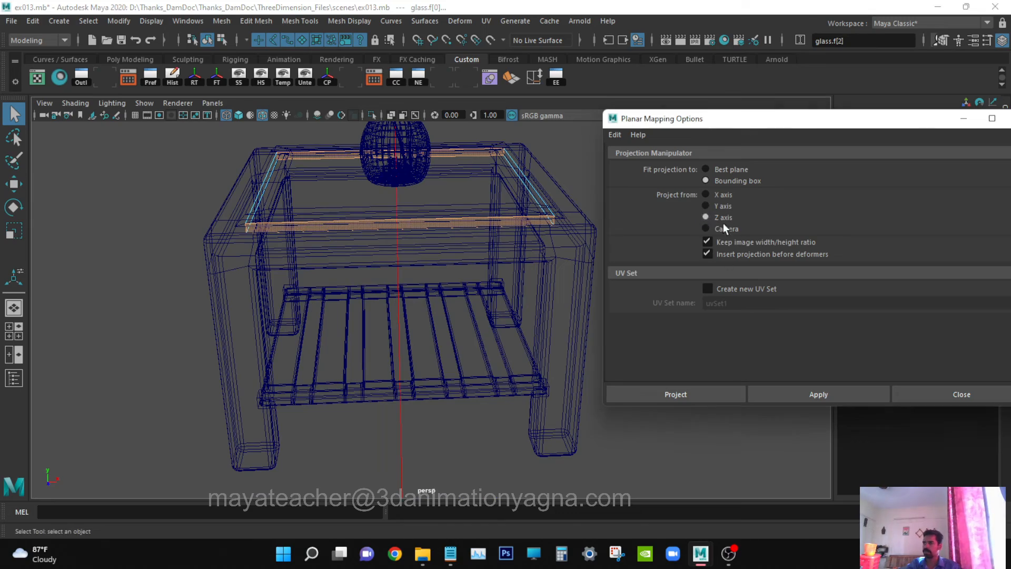
{"action": "left_click", "coordinate": [710, 393]}
Select the glass panel's remaining pair of opposite thin side faces, which face the X axis.
{"action": "left_click_drag", "start_coordinate": [463, 279], "coordinate": [365, 273], "text": "alt"}
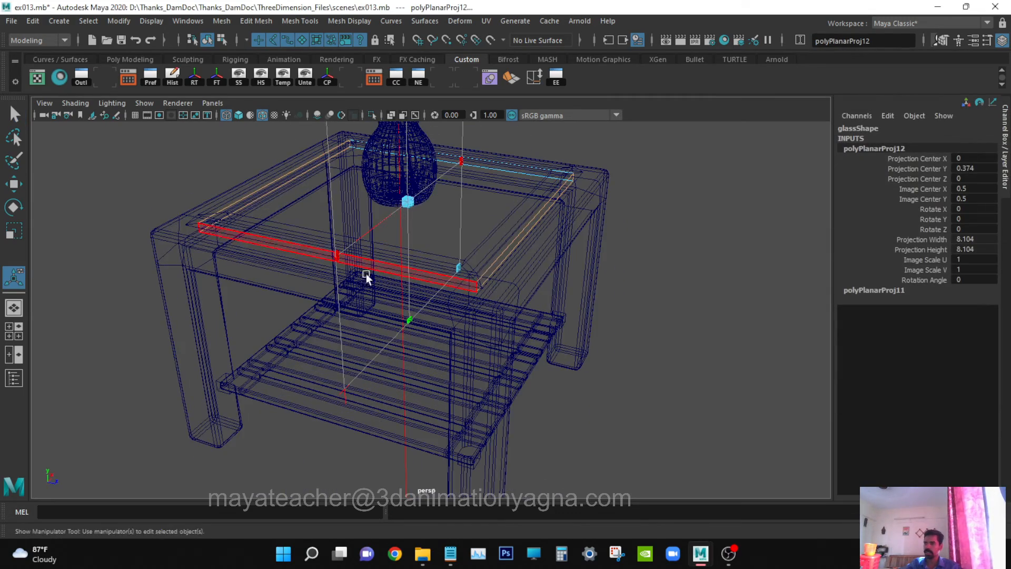
{"action": "key", "text": "q"}
{"action": "left_click", "coordinate": [292, 248]}
{"action": "left_click_drag", "start_coordinate": [575, 270], "coordinate": [404, 277], "text": "alt"}
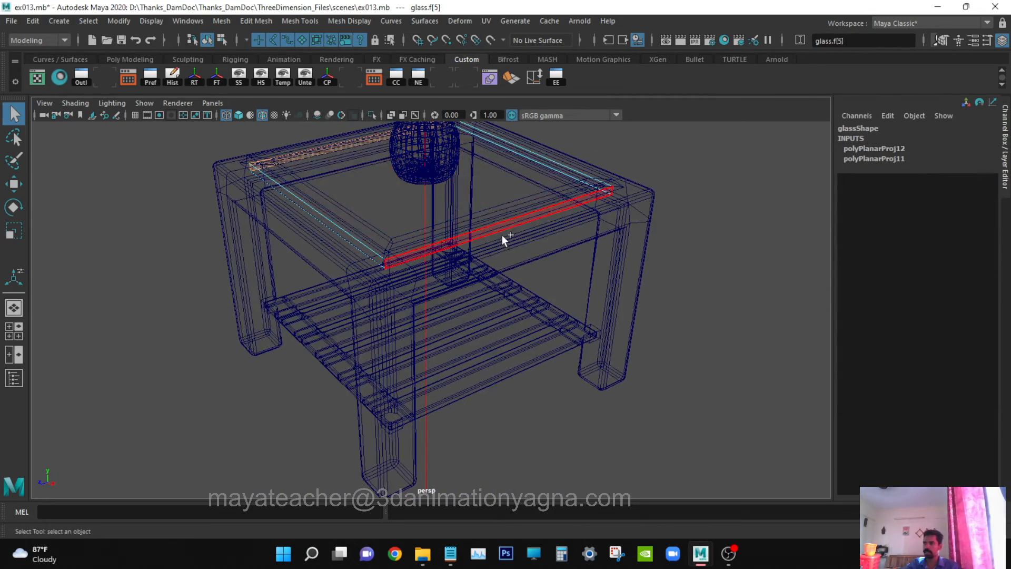
{"action": "left_click", "coordinate": [499, 210], "text": "shift"}
{"action": "left_click", "coordinate": [499, 224]}
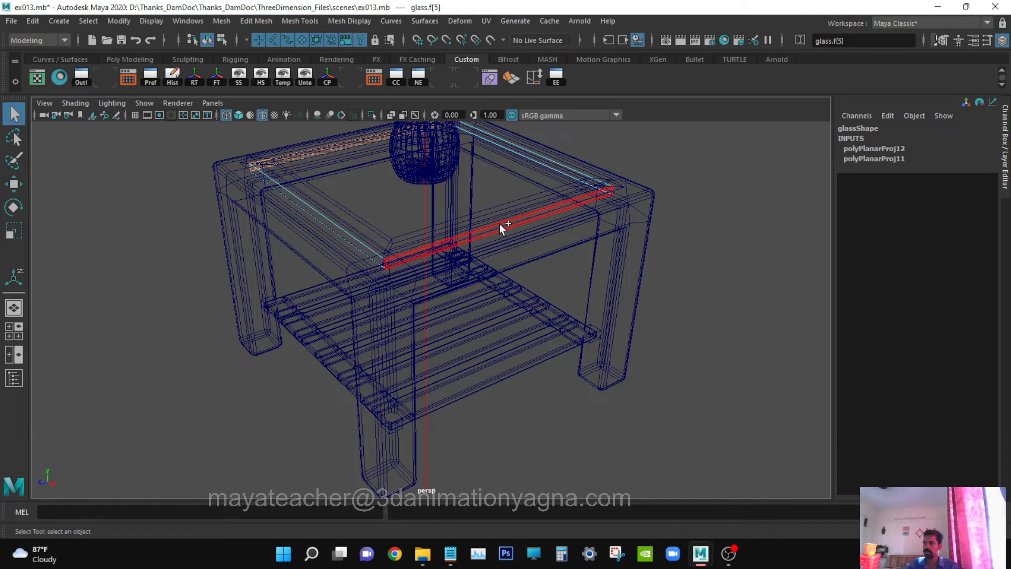
{"action": "left_click", "coordinate": [500, 224], "text": "shift"}
Apply a planar UV projection from the X axis to the remaining glass side faces, fitted to the bounding box with image ratio kept.
{"action": "left_click", "coordinate": [489, 21]}
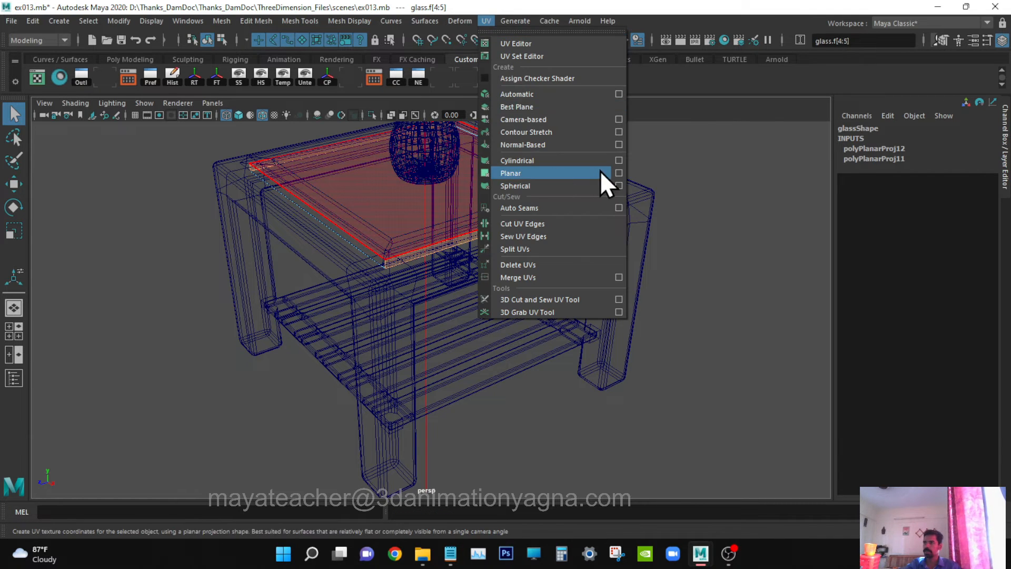
{"action": "left_click", "coordinate": [618, 173]}
{"action": "left_click_drag", "start_coordinate": [460, 324], "coordinate": [431, 306], "text": "alt"}
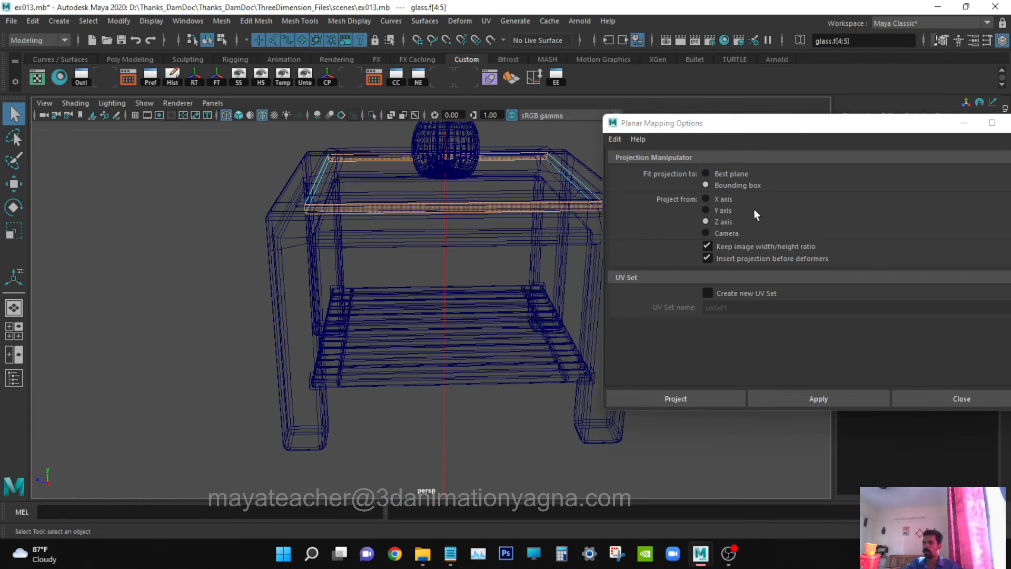
{"action": "left_click", "coordinate": [723, 199]}
{"action": "left_click", "coordinate": [685, 398]}
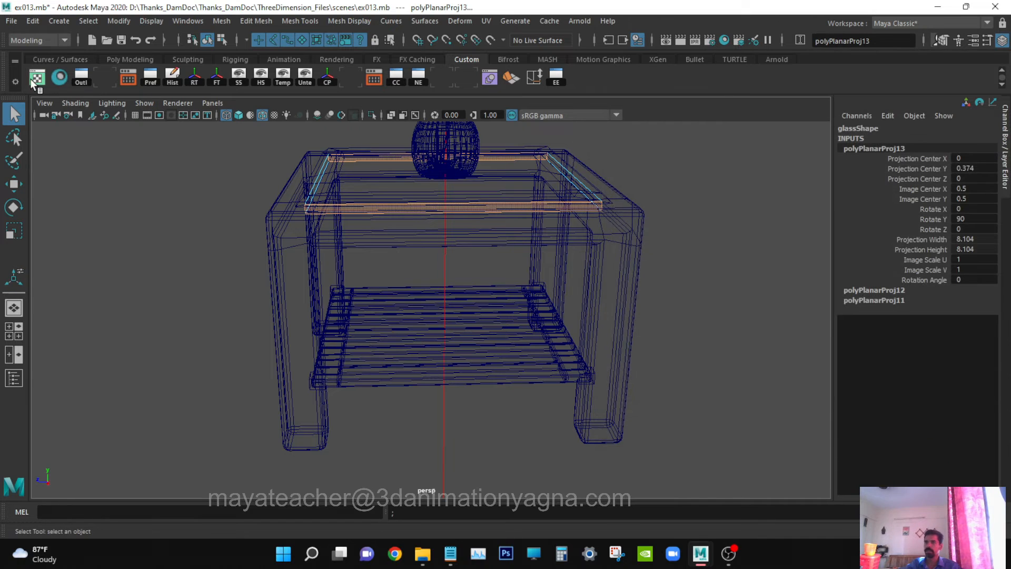
Open the UV Editor without the UV Toolkit and select all of the glass panel's UV faces.
{"action": "left_click", "coordinate": [33, 80]}
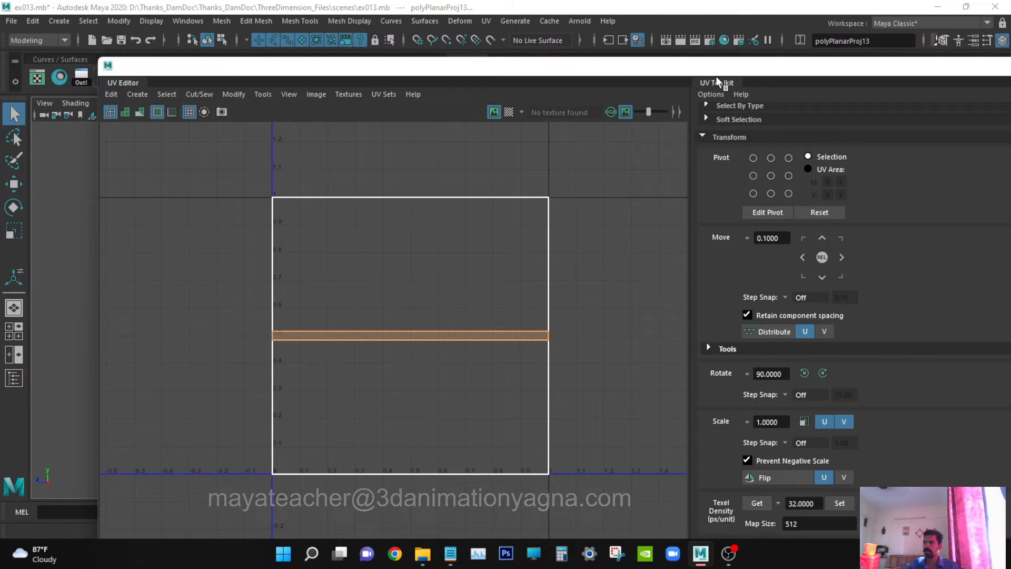
{"action": "right_click", "coordinate": [716, 79]}
{"action": "left_click", "coordinate": [744, 127]}
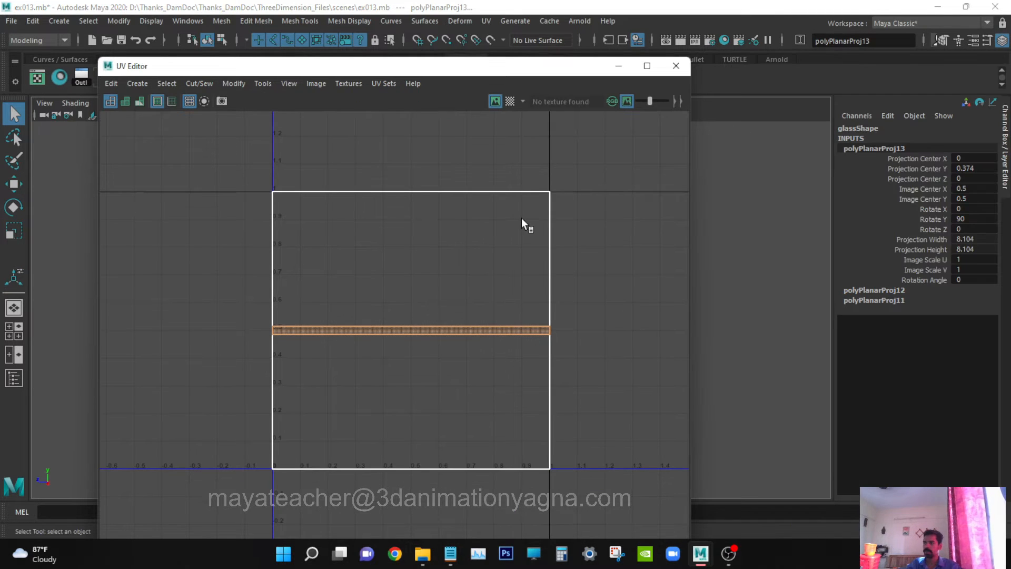
{"action": "scroll", "coordinate": [522, 218], "scroll_direction": "down", "scroll_amount": 3}
{"action": "key", "text": "F11"}
{"action": "left_click_drag", "start_coordinate": [327, 176], "coordinate": [567, 435]}
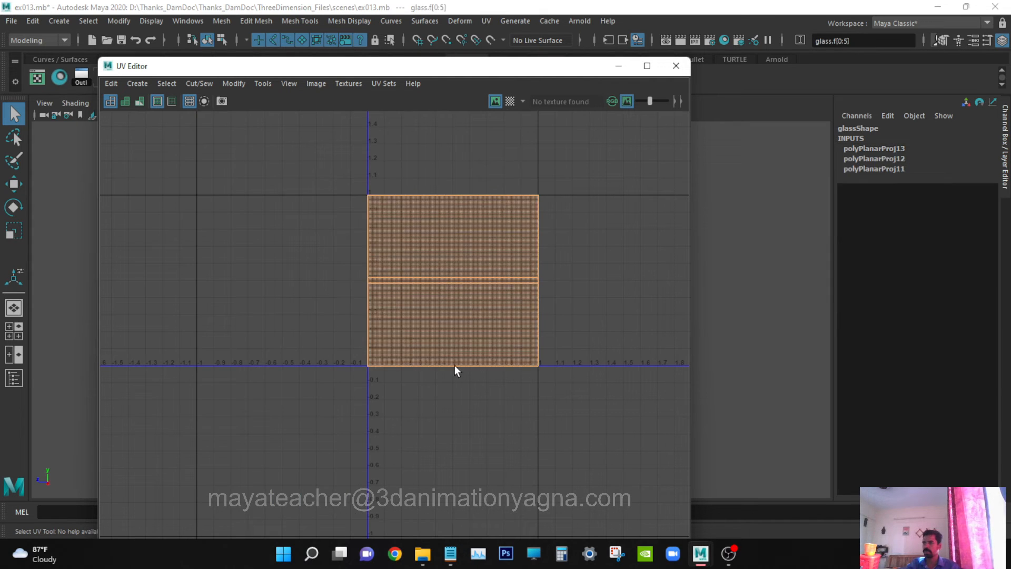
Scale the glass panel's UVs down slightly inside the 0–1 tile, close the UV Editor and return to object selection.
{"action": "key", "text": "r"}
{"action": "left_click_drag", "start_coordinate": [454, 282], "coordinate": [444, 280]}
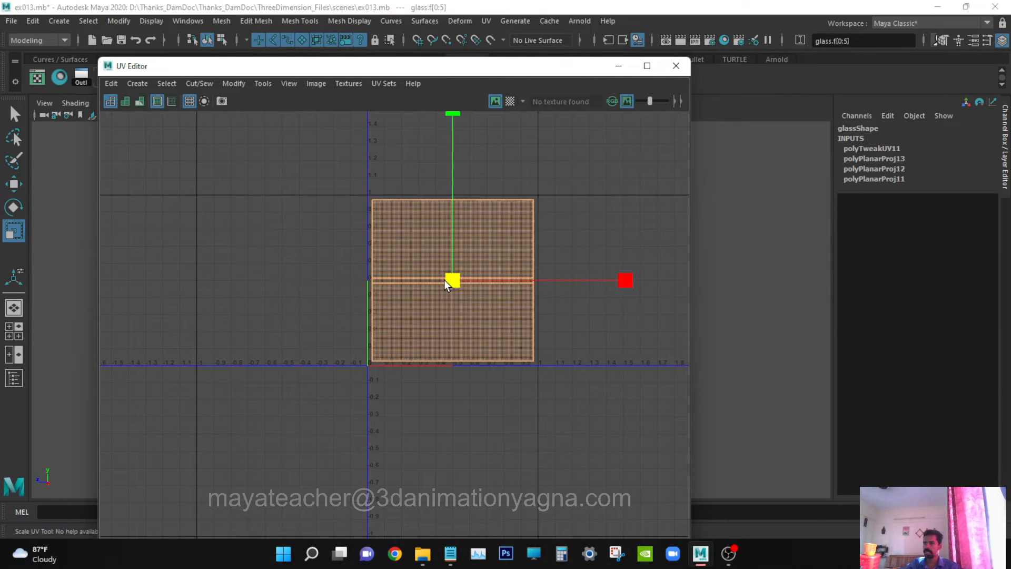
{"action": "key", "text": "q"}
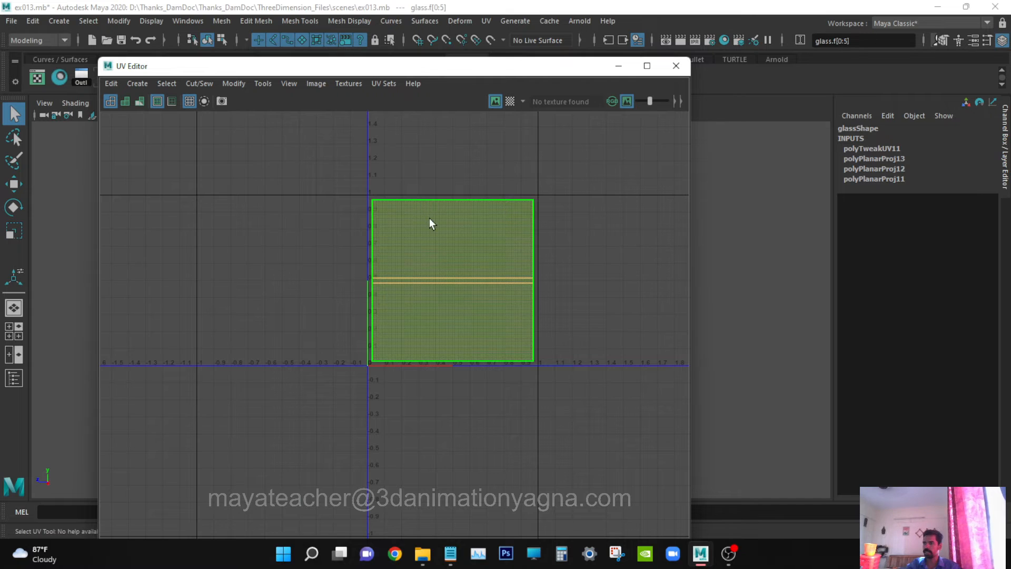
{"action": "scroll", "coordinate": [429, 218], "scroll_direction": "up", "scroll_amount": 5}
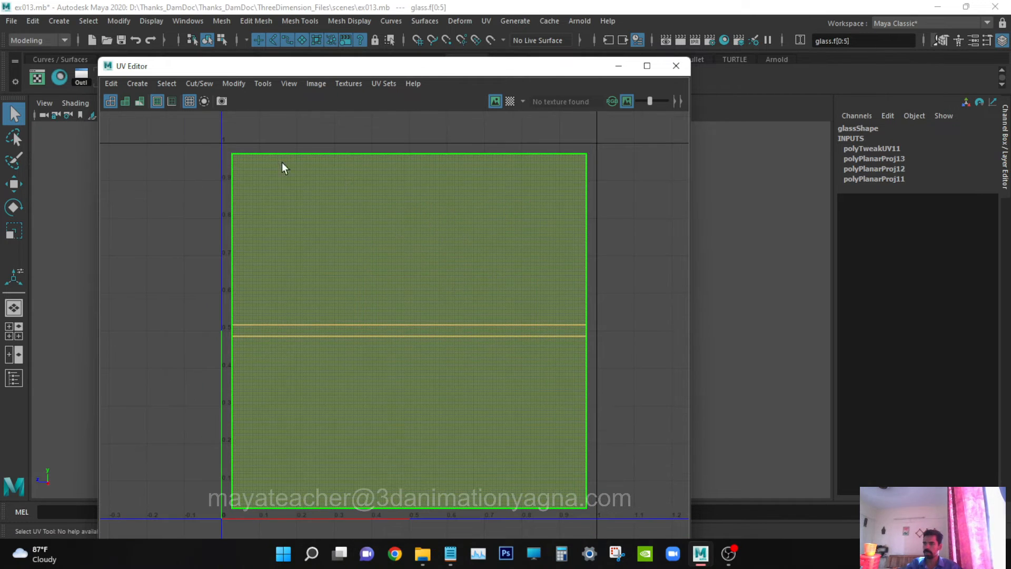
{"action": "left_click", "coordinate": [680, 72]}
{"action": "key", "text": "F8"}
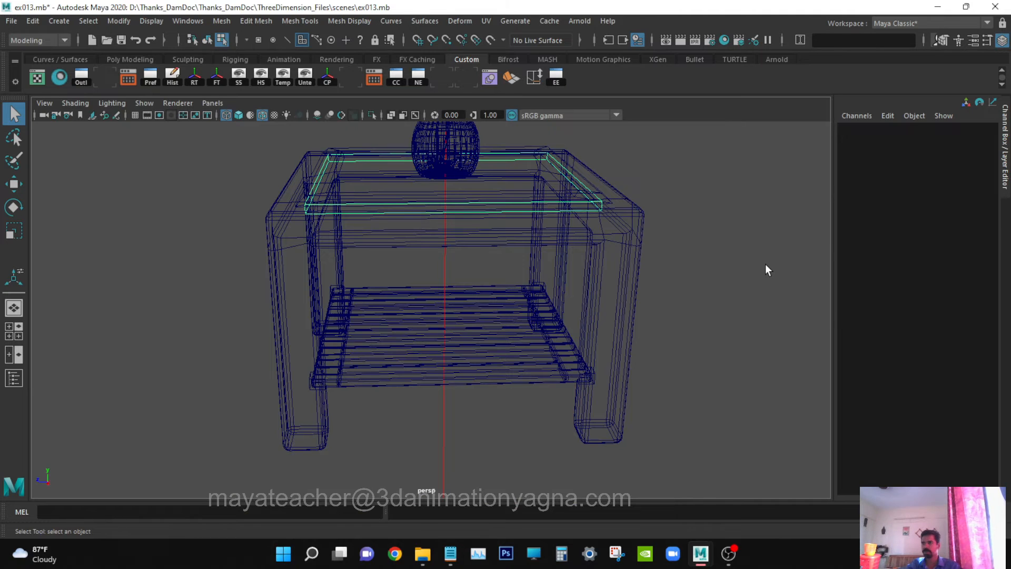
{"action": "right_click_drag", "start_coordinate": [766, 264], "coordinate": [696, 254], "text": "alt"}
{"action": "middle_click_drag", "start_coordinate": [580, 274], "coordinate": [602, 331], "text": "alt"}
{"action": "left_click_drag", "start_coordinate": [526, 289], "coordinate": [557, 305], "text": "alt"}
{"action": "right_click_drag", "start_coordinate": [563, 307], "coordinate": [586, 321], "text": "alt"}
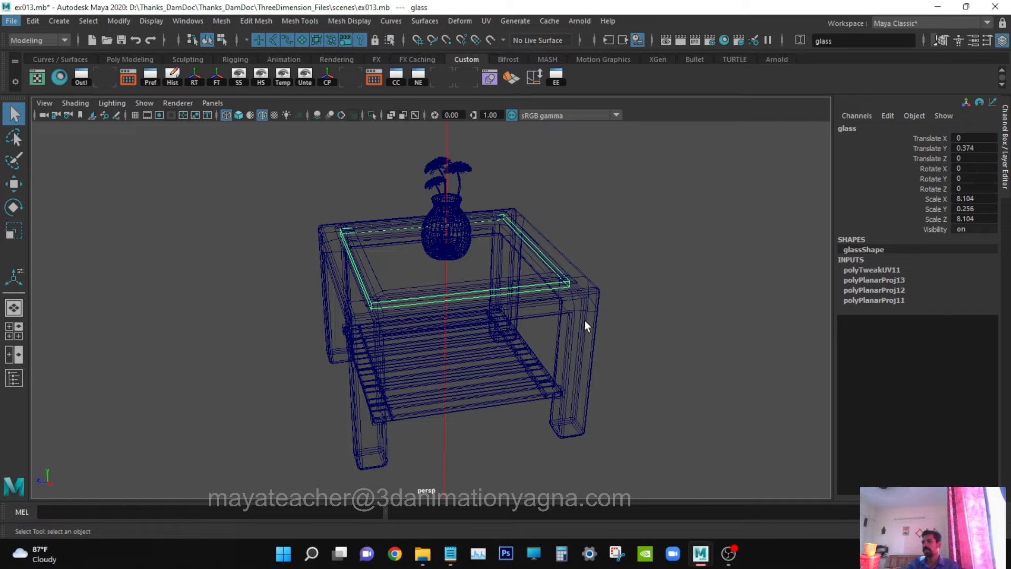
{"action": "left_click_drag", "start_coordinate": [585, 322], "coordinate": [572, 378], "text": "alt"}
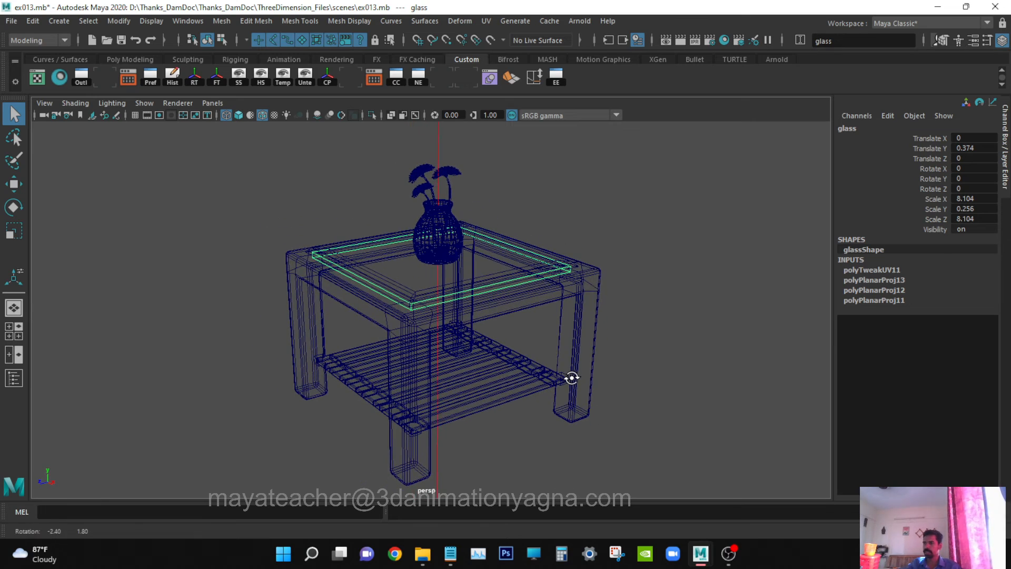
{"action": "left_click_drag", "start_coordinate": [546, 300], "coordinate": [540, 301], "text": "alt"}
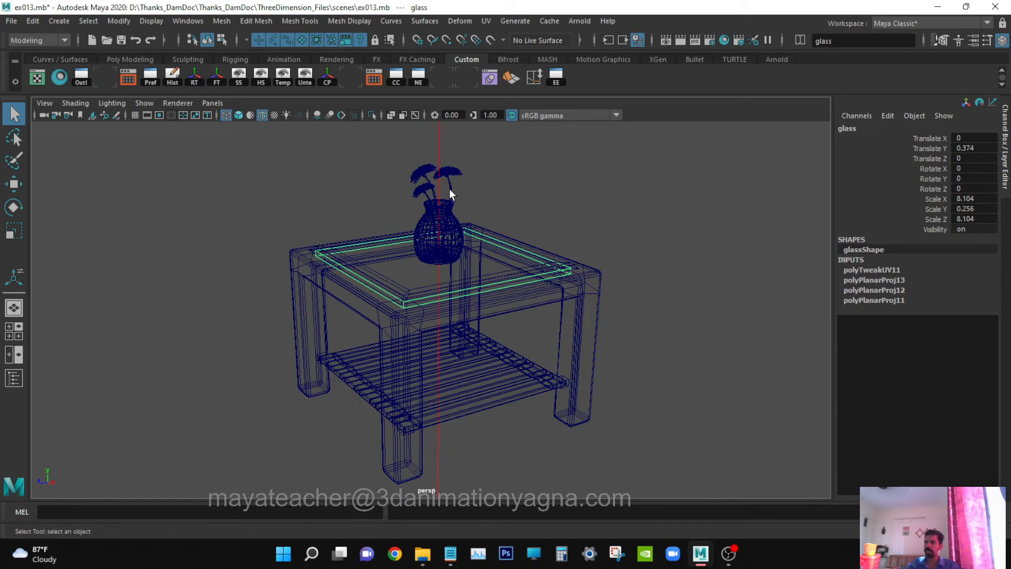
{"action": "mouse_move", "coordinate": [479, 242]}
{"action": "left_mouse_down", "text": "alt"}
{"action": "mouse_move", "coordinate": [490, 251]}
{"action": "mouse_move", "coordinate": [478, 246]}
{"action": "left_mouse_up", "text": "alt"}
{"action": "right_click_drag", "start_coordinate": [478, 246], "coordinate": [524, 314], "text": "alt"}
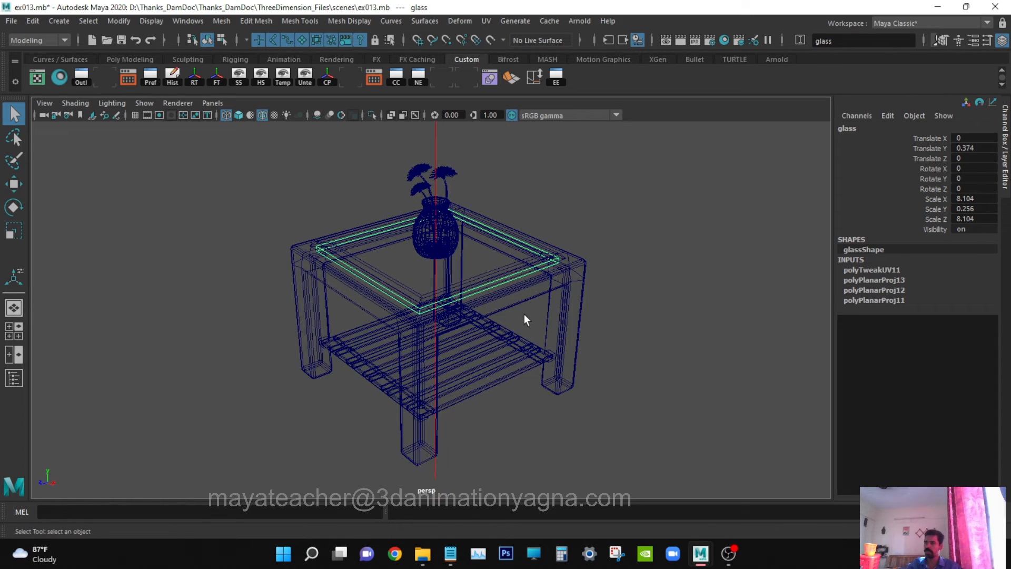
{"action": "left_click_drag", "start_coordinate": [523, 314], "coordinate": [533, 309], "text": "alt"}
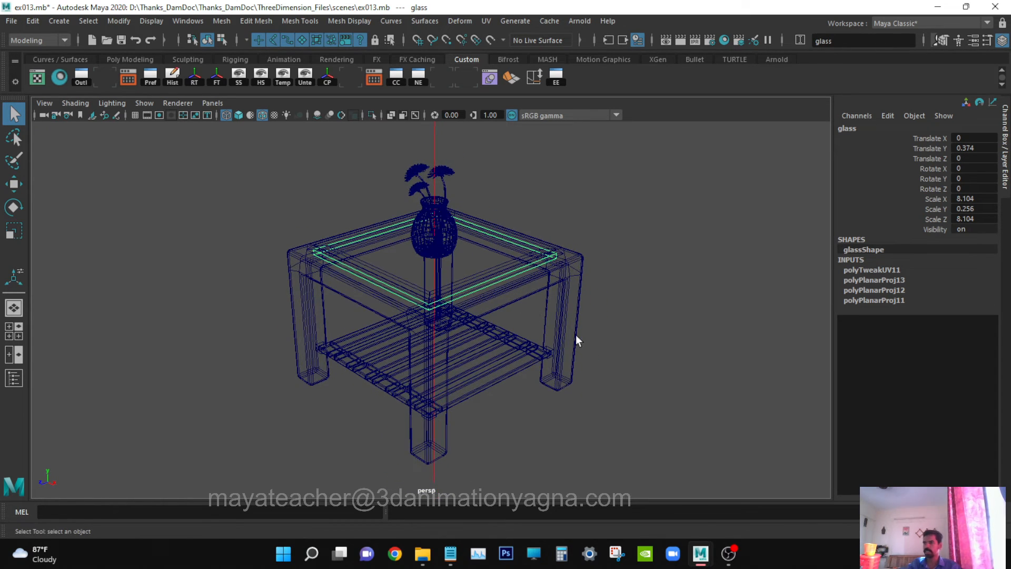
Create a polygon plane at the origin under the table model and scale it uniformly to about 27.333.
{"action": "left_click_drag", "start_coordinate": [576, 335], "coordinate": [539, 327], "text": "alt"}
{"action": "mouse_move", "coordinate": [538, 327]}
{"action": "right_mouse_down", "text": "alt"}
{"action": "mouse_move", "coordinate": [548, 330]}
{"action": "mouse_move", "coordinate": [533, 327]}
{"action": "right_mouse_up", "text": "alt"}
{"action": "left_click", "coordinate": [61, 22]}
{"action": "mouse_move", "coordinate": [110, 66]}
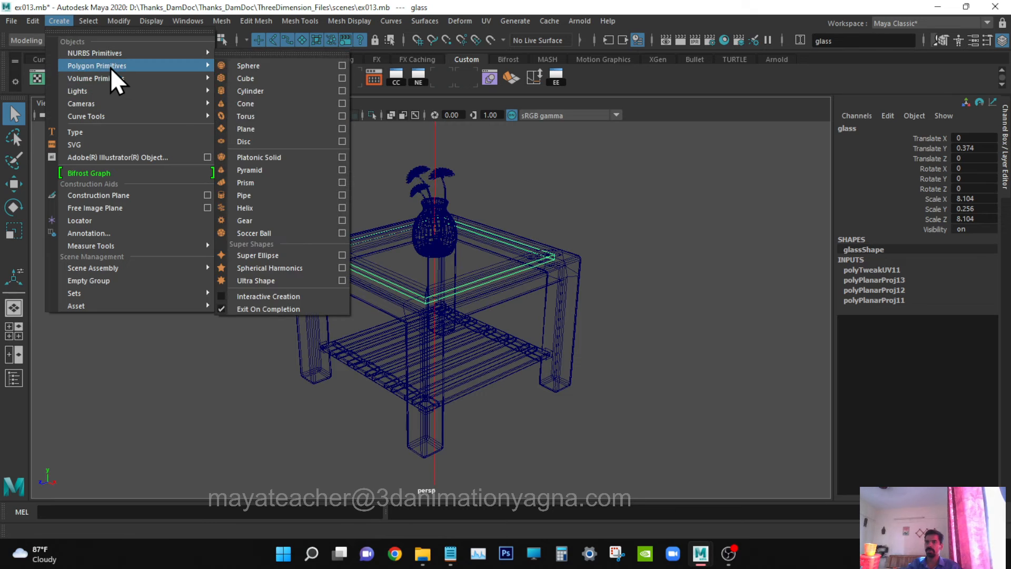
{"action": "left_click", "coordinate": [268, 128]}
{"action": "key", "text": "r"}
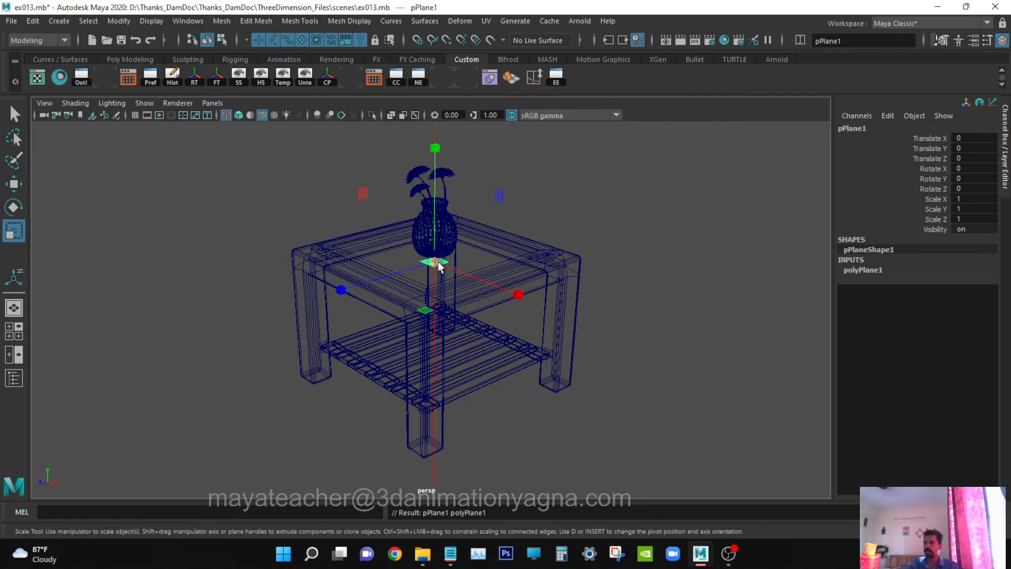
{"action": "left_click_drag", "start_coordinate": [435, 262], "coordinate": [819, 206]}
Switch from perspective to the front view with the Outliner shown beside it, keeping the plane in Move mode.
{"action": "key", "text": "w"}
{"action": "right_click_drag", "start_coordinate": [507, 229], "coordinate": [502, 219], "text": "alt"}
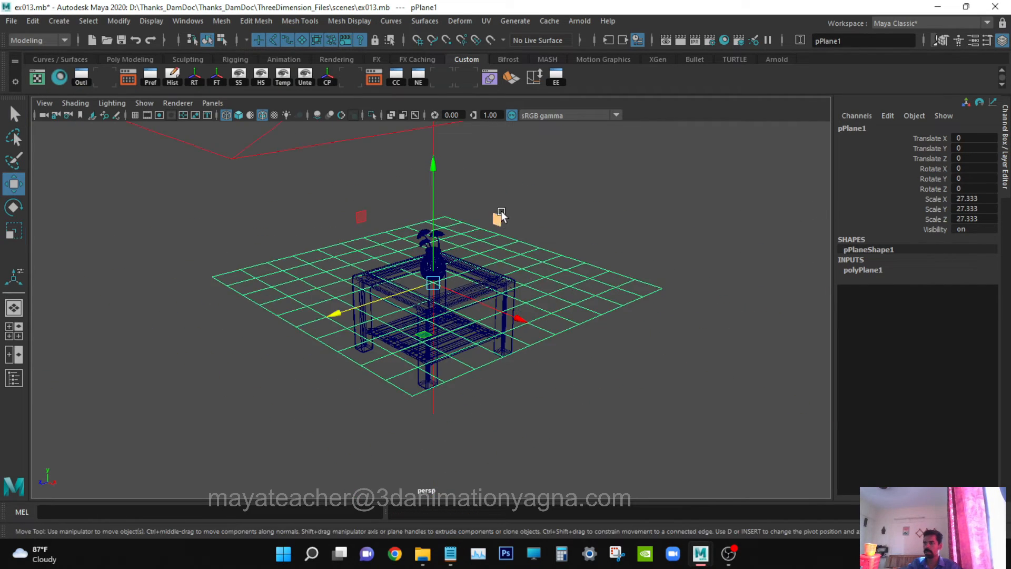
{"action": "left_click_drag", "start_coordinate": [501, 219], "coordinate": [450, 278], "text": "alt"}
{"action": "key", "text": "space"}
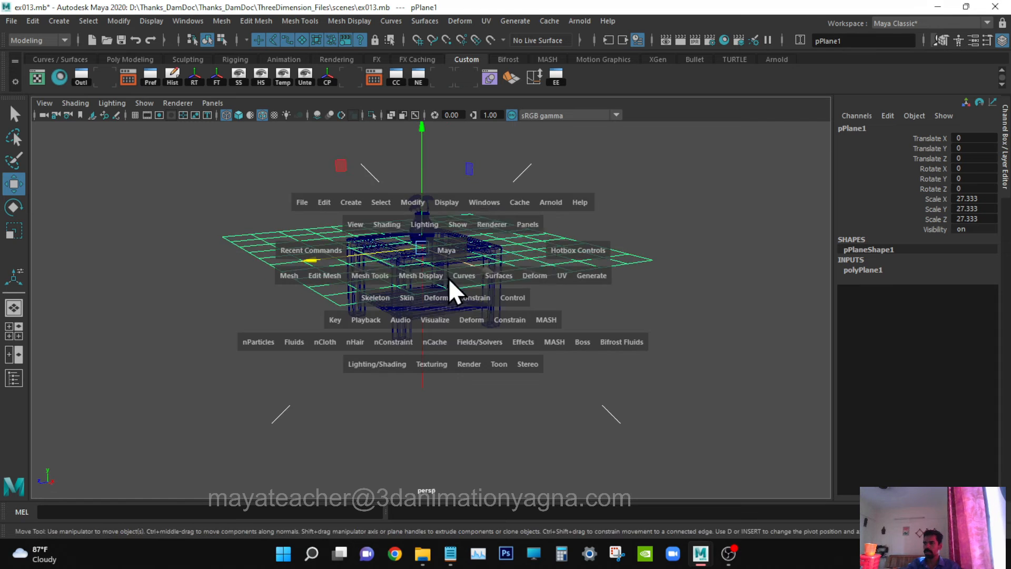
{"action": "scroll", "coordinate": [456, 273], "scroll_direction": "down", "scroll_amount": 6}
{"action": "scroll", "coordinate": [453, 217], "scroll_direction": "down", "scroll_amount": 4}
{"action": "key", "text": "ctrl+space"}
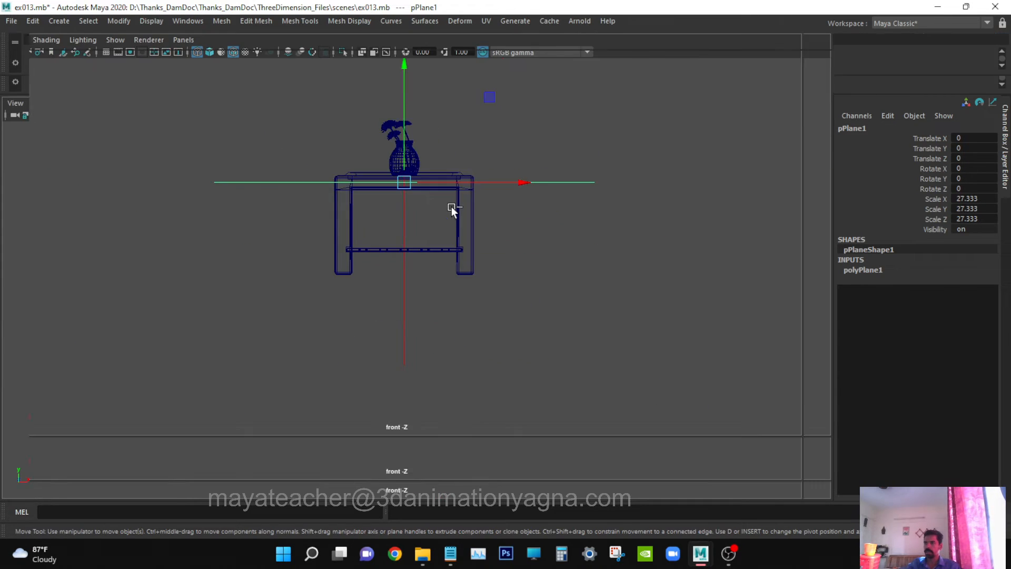
{"action": "key", "text": "ctrl+space"}
{"action": "key", "text": "space"}
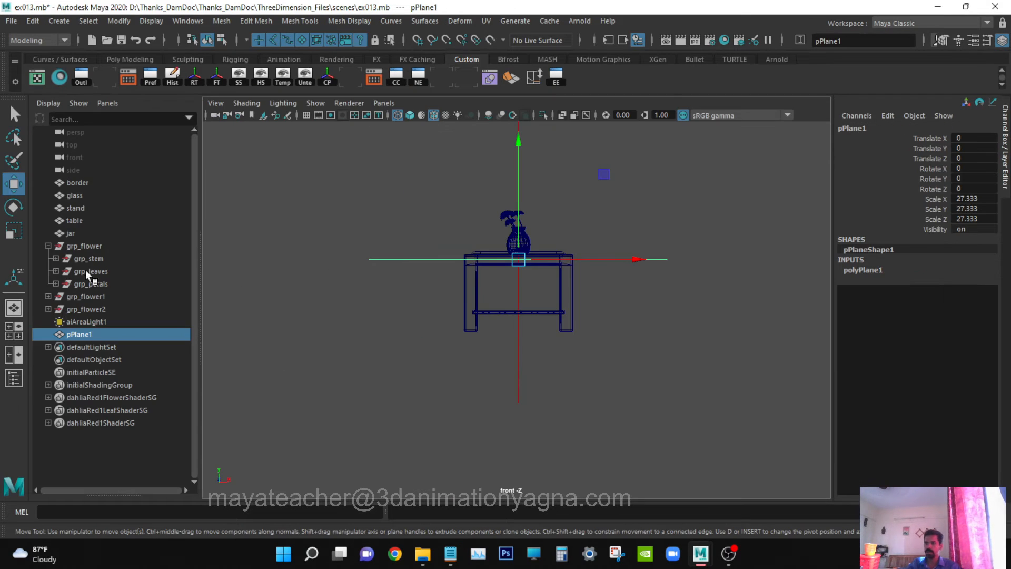
Group border, glass, stand, table, jar and the three flower groups into one parent group.
{"action": "left_click", "coordinate": [87, 246]}
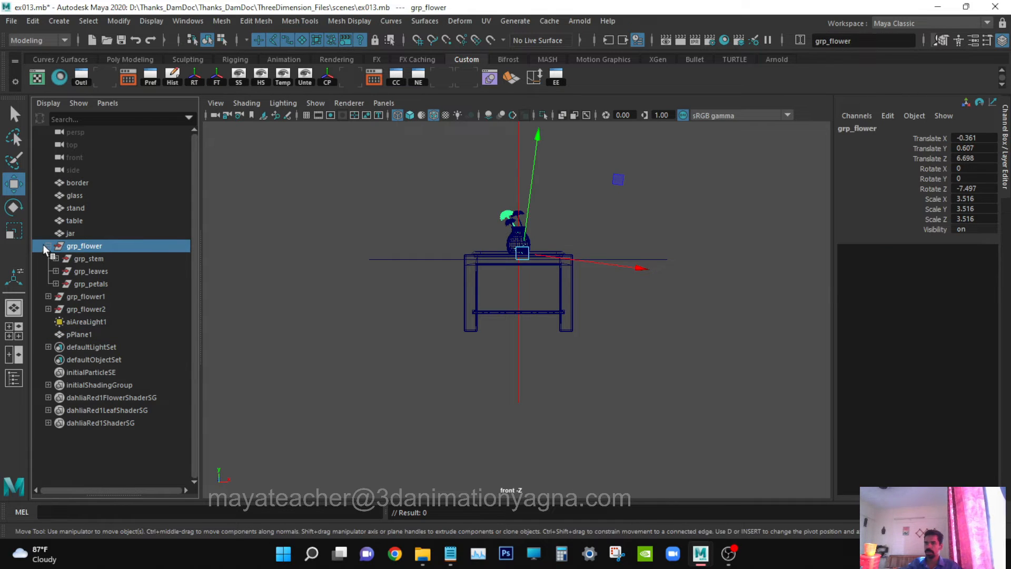
{"action": "left_click", "coordinate": [47, 246]}
{"action": "left_click", "coordinate": [103, 258], "text": "ctrl"}
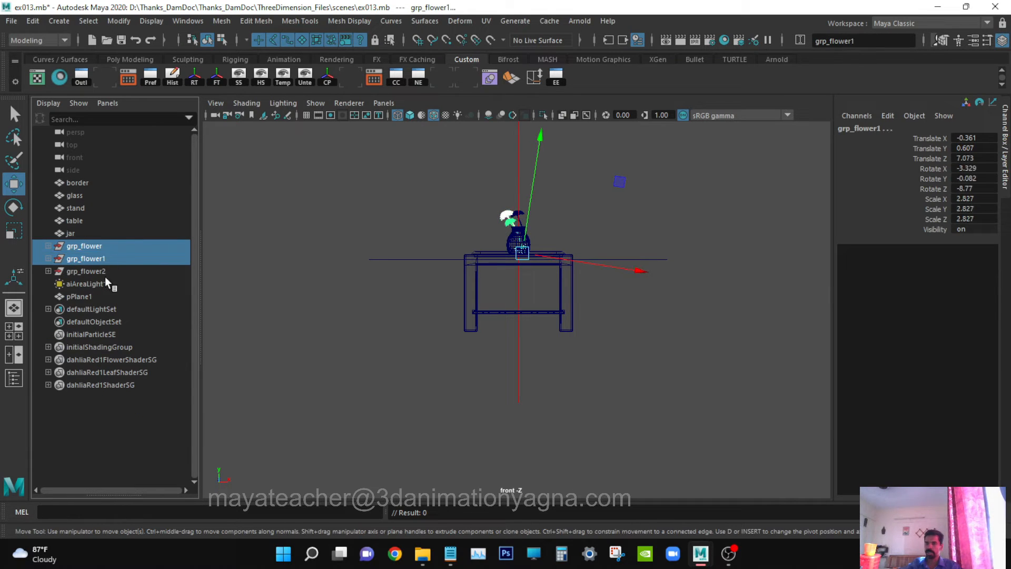
{"action": "left_click", "coordinate": [102, 272], "text": "ctrl"}
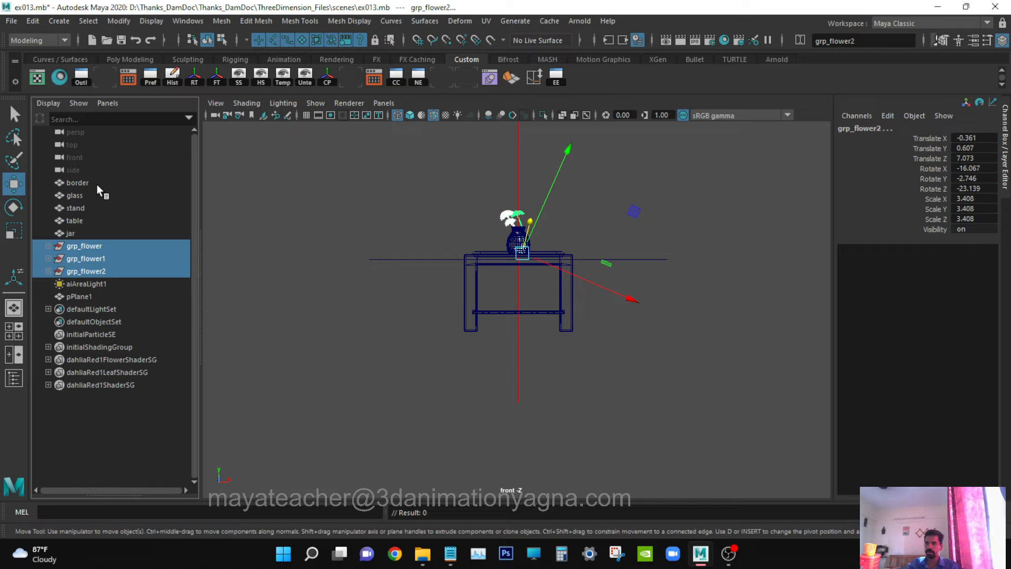
{"action": "left_click_drag", "start_coordinate": [96, 184], "coordinate": [112, 273]}
{"action": "middle_click", "coordinate": [557, 320]}
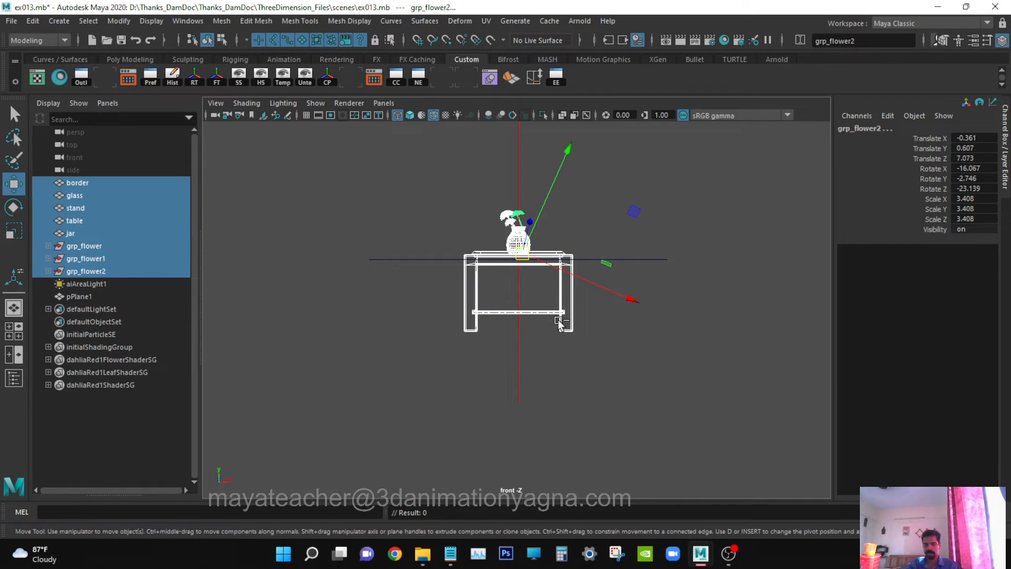
{"action": "key", "text": "ctrl+g"}
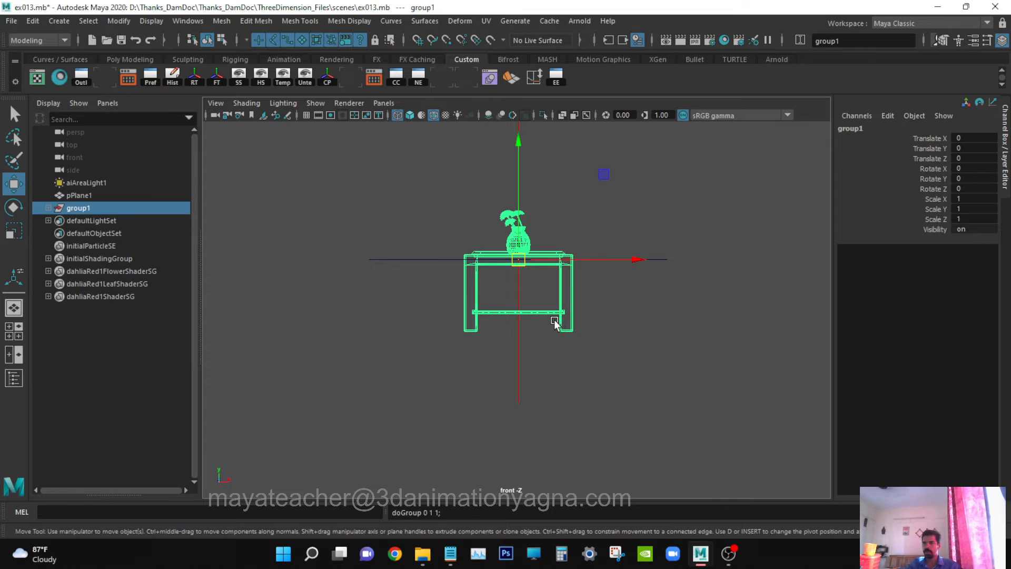
Rename the new parent group to grp_table_set.
{"action": "double_click", "coordinate": [111, 206]}
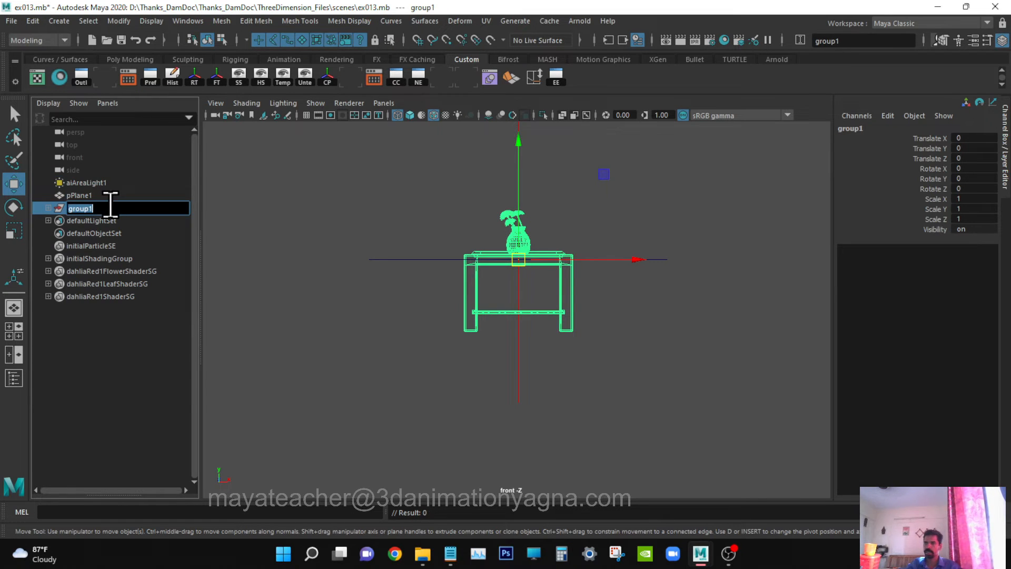
{"action": "type", "text": "grp table"}
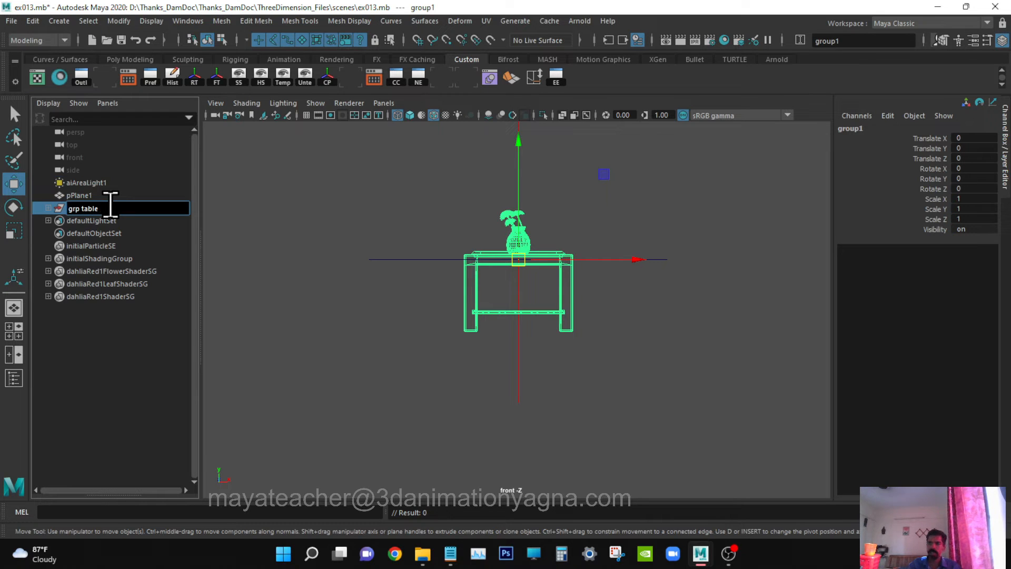
{"action": "type", "text": " set"}
{"action": "key", "text": "Return"}
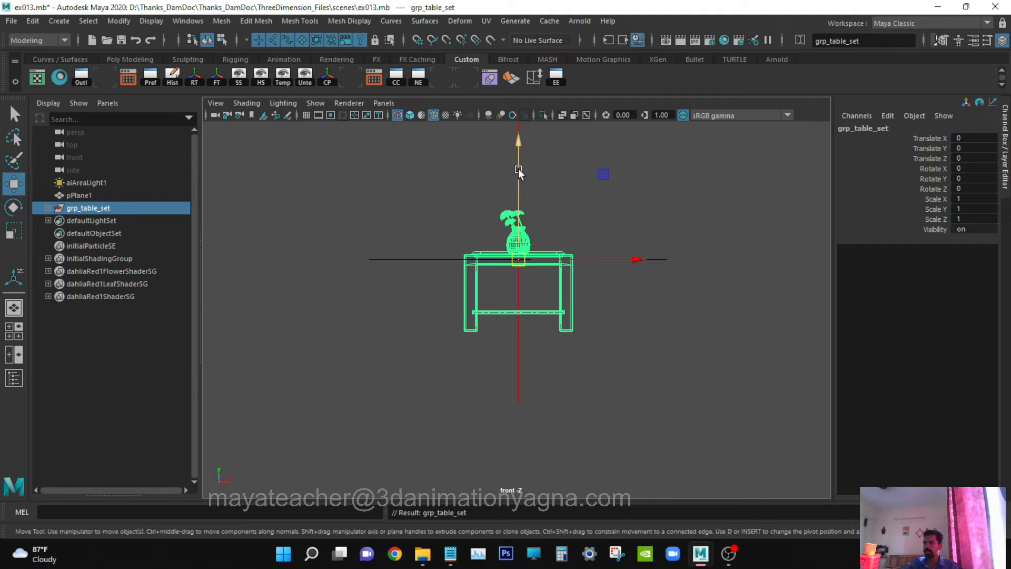
Raise grp_table_set along Y to about 6.614 so the table legs stand on the ground plane.
{"action": "left_click_drag", "start_coordinate": [519, 171], "coordinate": [525, 99]}
{"action": "key", "text": "a"}
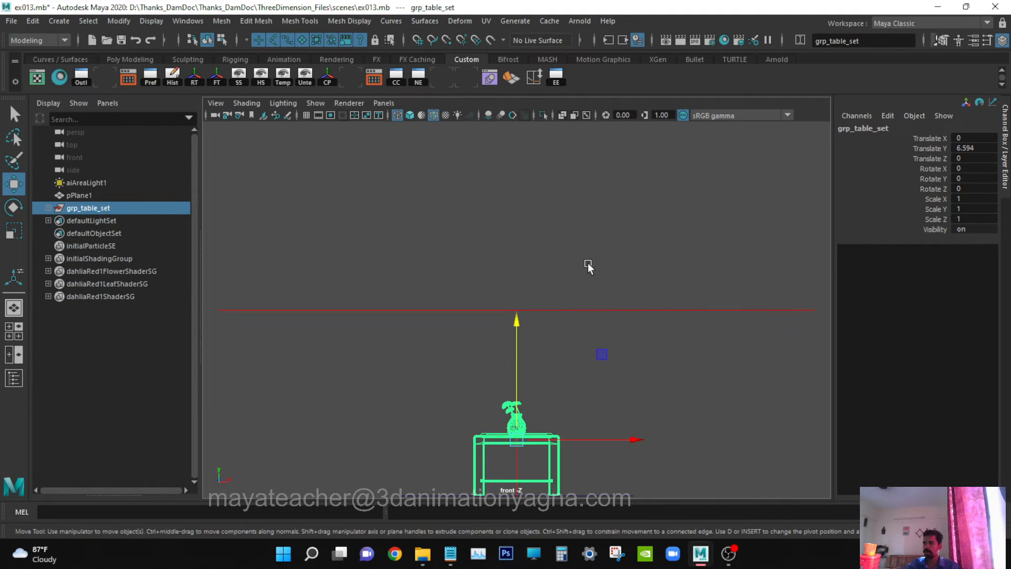
{"action": "middle_click_drag", "start_coordinate": [610, 361], "coordinate": [601, 257], "text": "alt"}
{"action": "scroll", "coordinate": [590, 279], "scroll_direction": "up", "scroll_amount": 2}
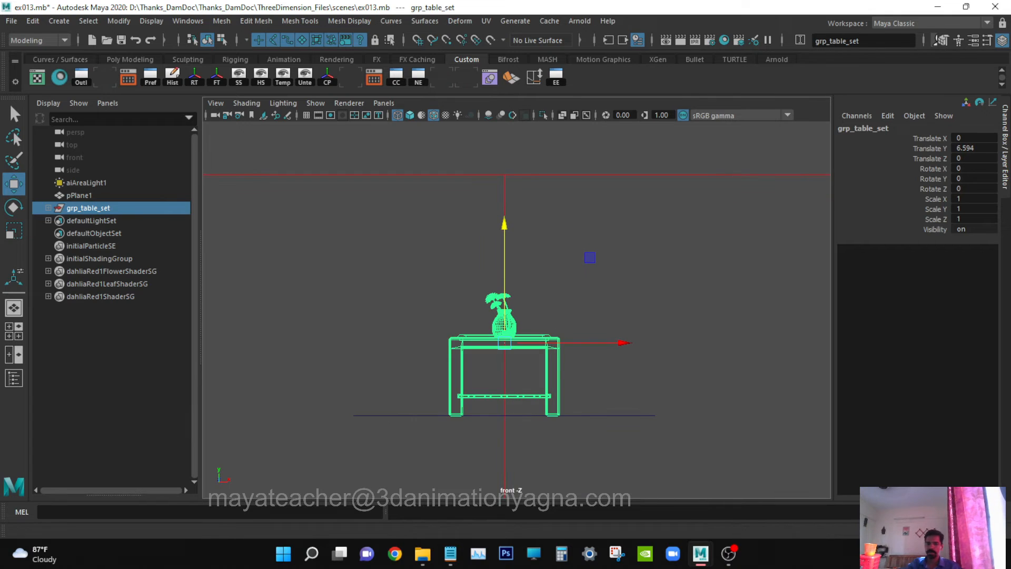
{"action": "scroll", "coordinate": [590, 257], "scroll_direction": "up", "scroll_amount": 6}
{"action": "middle_click_drag", "start_coordinate": [541, 398], "coordinate": [537, 379], "text": "alt"}
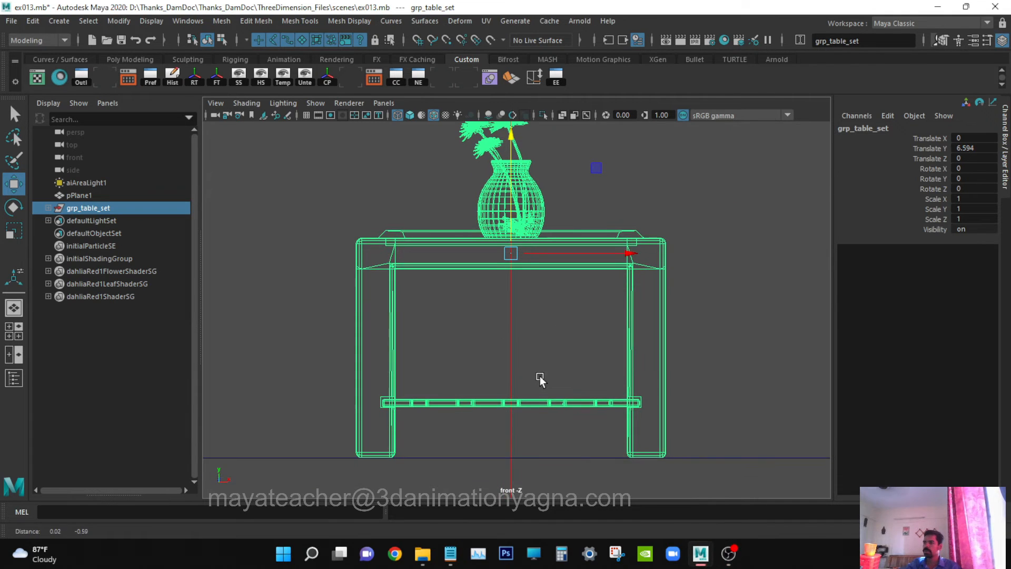
{"action": "left_click_drag", "start_coordinate": [512, 198], "coordinate": [519, 200]}
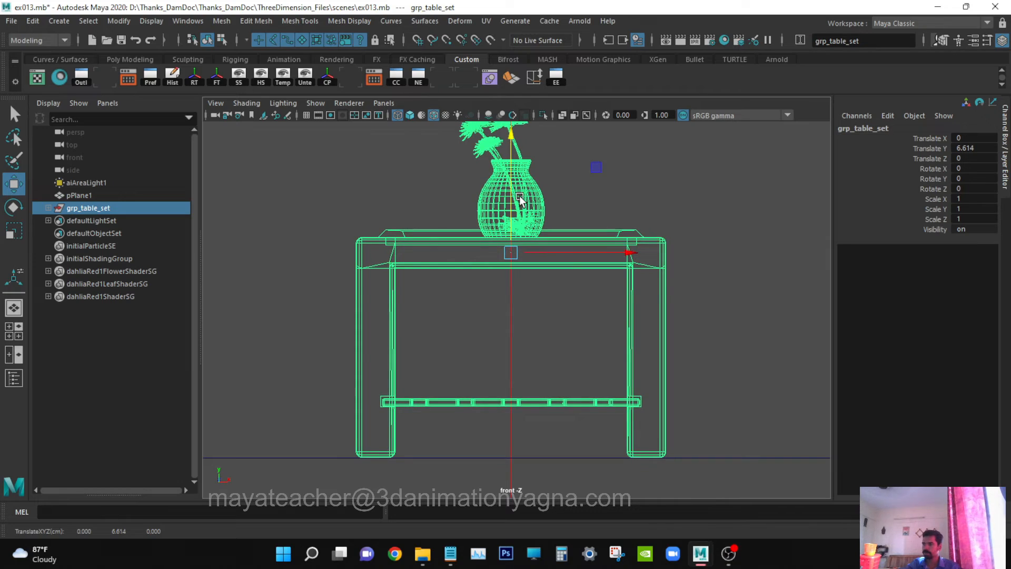
Return to the perspective view, frame the whole table set with the ground plane, and deselect everything.
{"action": "key", "text": "space"}
{"action": "left_click_drag", "start_coordinate": [518, 252], "coordinate": [533, 157]}
{"action": "scroll", "coordinate": [525, 239], "scroll_direction": "up", "scroll_amount": 5}
{"action": "left_click_drag", "start_coordinate": [526, 242], "coordinate": [547, 313], "text": "alt"}
{"action": "scroll", "coordinate": [547, 312], "scroll_direction": "down", "scroll_amount": 1}
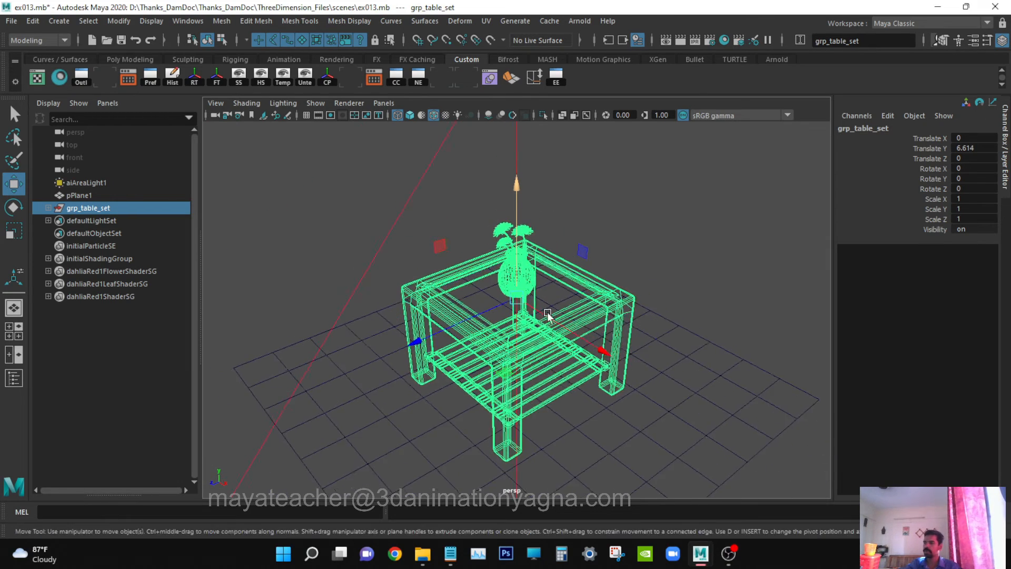
{"action": "middle_click_drag", "start_coordinate": [547, 314], "coordinate": [536, 267], "text": "alt"}
{"action": "left_click_drag", "start_coordinate": [606, 356], "coordinate": [589, 345], "text": "alt"}
{"action": "right_click_drag", "start_coordinate": [589, 345], "coordinate": [661, 341], "text": "alt"}
{"action": "left_click_drag", "start_coordinate": [632, 327], "coordinate": [654, 356], "text": "alt"}
{"action": "right_click_drag", "start_coordinate": [655, 357], "coordinate": [587, 316], "text": "alt"}
{"action": "key", "text": "q"}
{"action": "left_click_drag", "start_coordinate": [586, 354], "coordinate": [555, 332], "text": "alt"}
{"action": "left_click", "coordinate": [677, 171]}
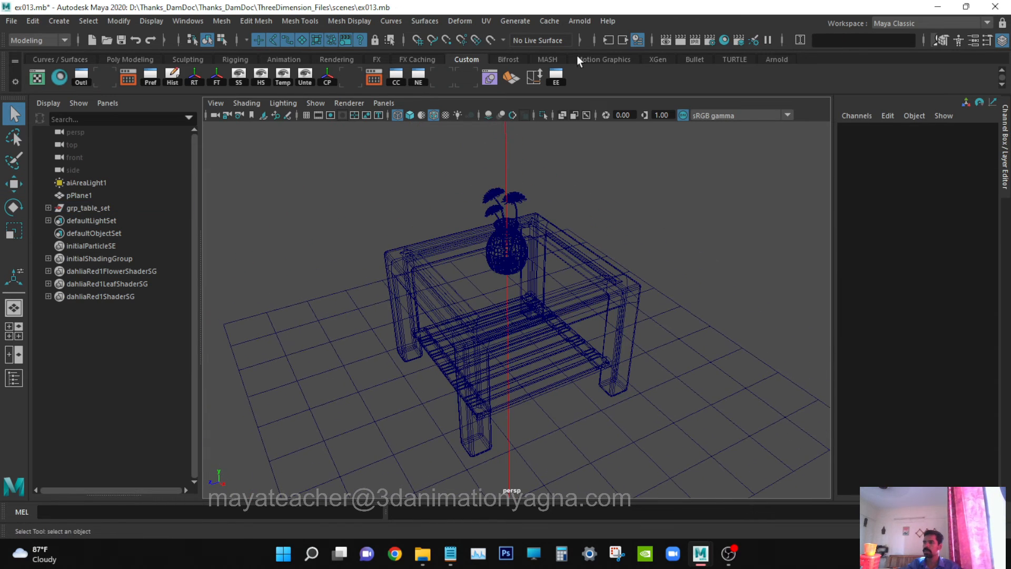
Render the perspective view in Arnold RenderView to check the table on its ground plane, and close the render window.
{"action": "left_click", "coordinate": [579, 21]}
{"action": "left_click", "coordinate": [590, 58]}
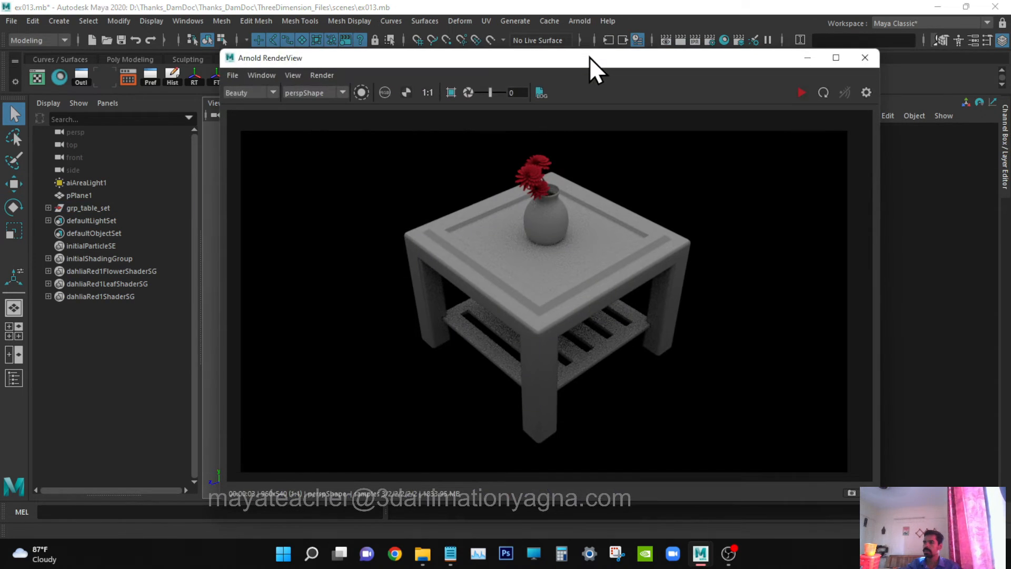
{"action": "left_click", "coordinate": [801, 93]}
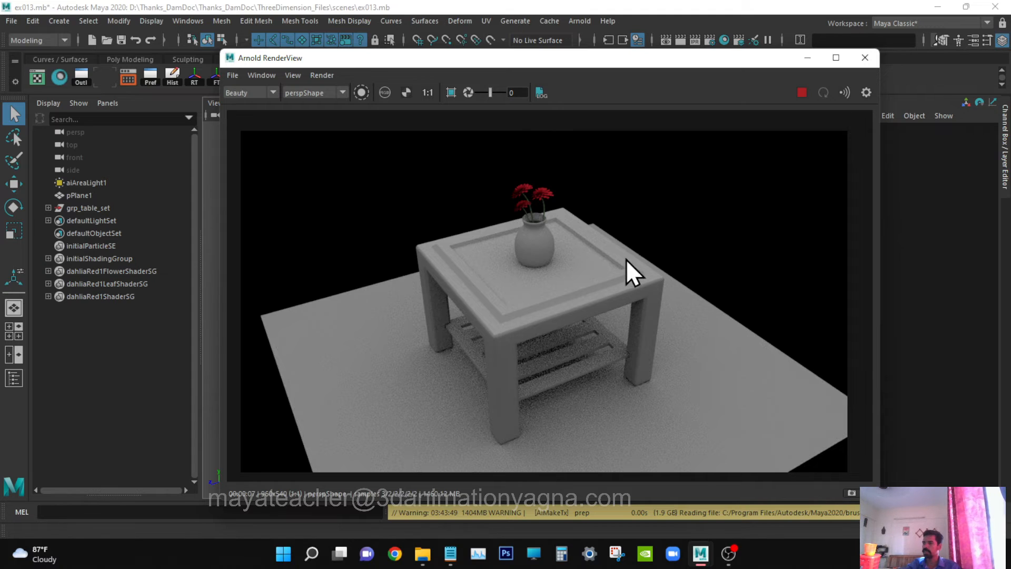
{"action": "left_click", "coordinate": [865, 57]}
Assign a new Arnold aiStandardSurface material to the table frame.
{"action": "middle_click_drag", "start_coordinate": [544, 369], "coordinate": [562, 349], "text": "alt"}
{"action": "right_click_drag", "start_coordinate": [563, 349], "coordinate": [566, 350], "text": "alt"}
{"action": "middle_click_drag", "start_coordinate": [567, 349], "coordinate": [573, 347], "text": "alt"}
{"action": "right_click_drag", "start_coordinate": [573, 348], "coordinate": [582, 352], "text": "alt"}
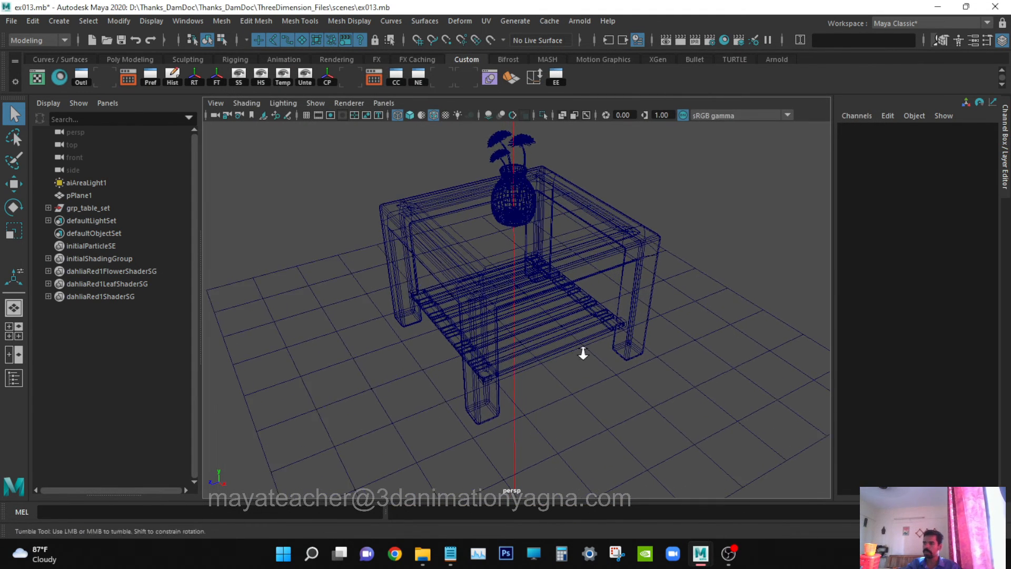
{"action": "middle_click_drag", "start_coordinate": [582, 352], "coordinate": [588, 372], "text": "alt"}
{"action": "right_click_drag", "start_coordinate": [589, 368], "coordinate": [599, 370], "text": "alt"}
{"action": "left_click_drag", "start_coordinate": [599, 369], "coordinate": [594, 365], "text": "alt"}
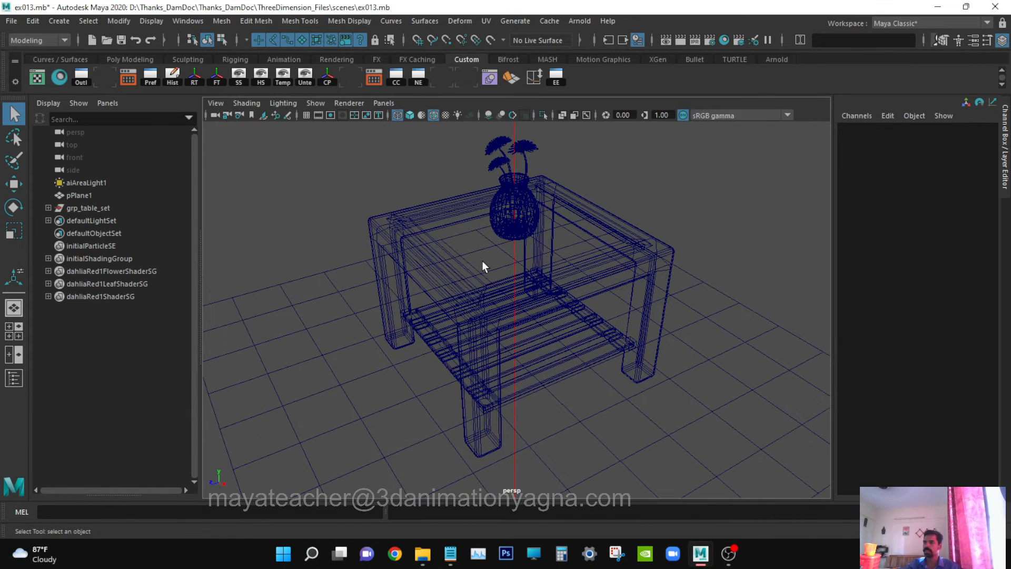
{"action": "left_click", "coordinate": [378, 220]}
{"action": "left_click_drag", "start_coordinate": [378, 219], "coordinate": [453, 288], "text": "alt"}
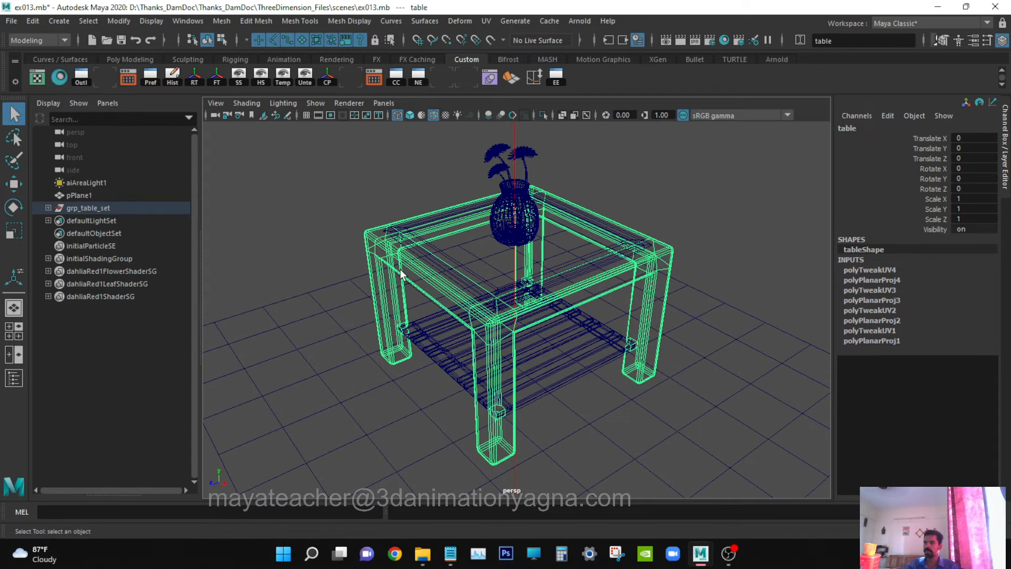
{"action": "right_click", "coordinate": [368, 237]}
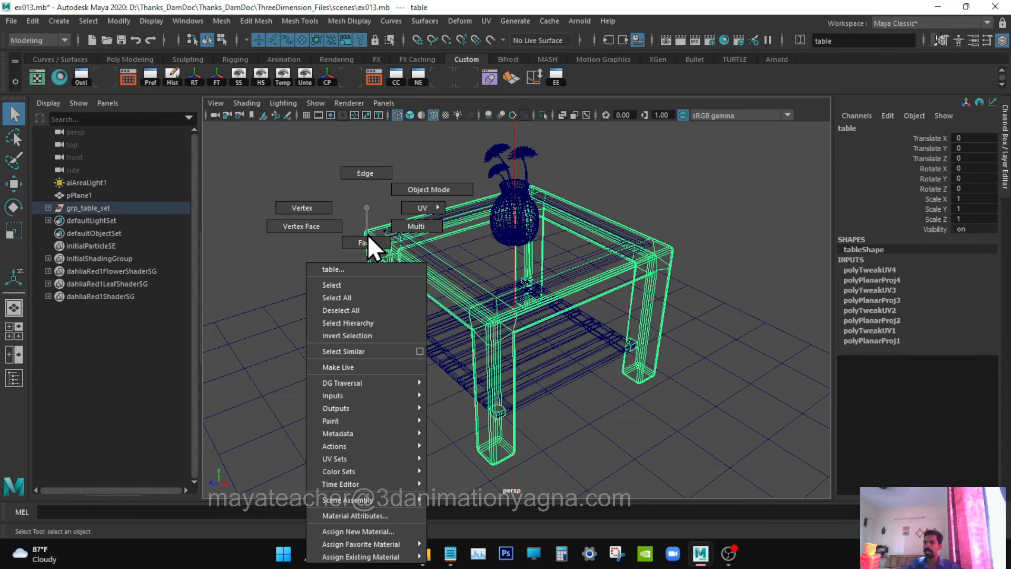
{"action": "left_click", "coordinate": [359, 530]}
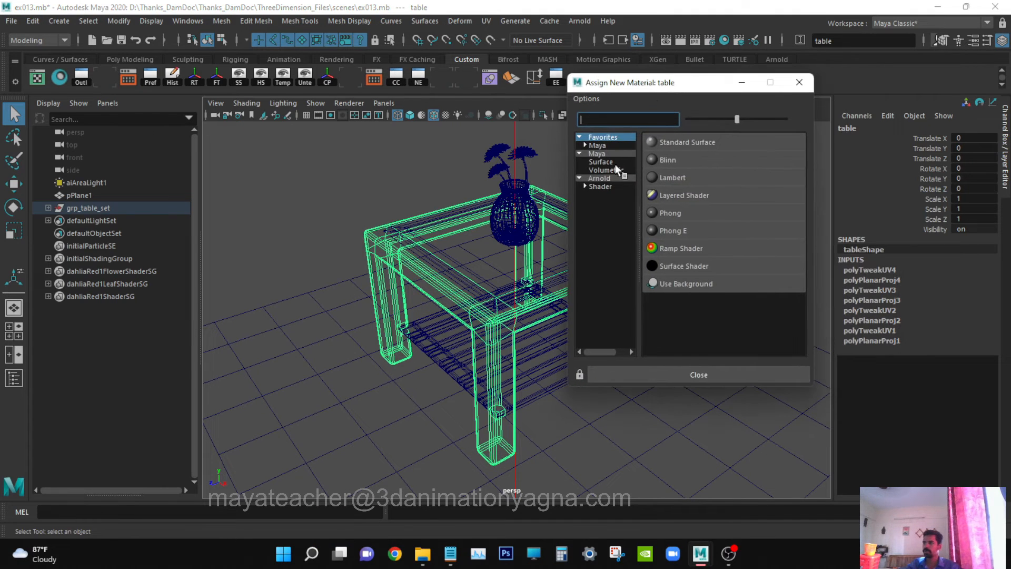
{"action": "left_click", "coordinate": [600, 178]}
{"action": "scroll", "coordinate": [735, 294], "scroll_direction": "down", "scroll_amount": 3}
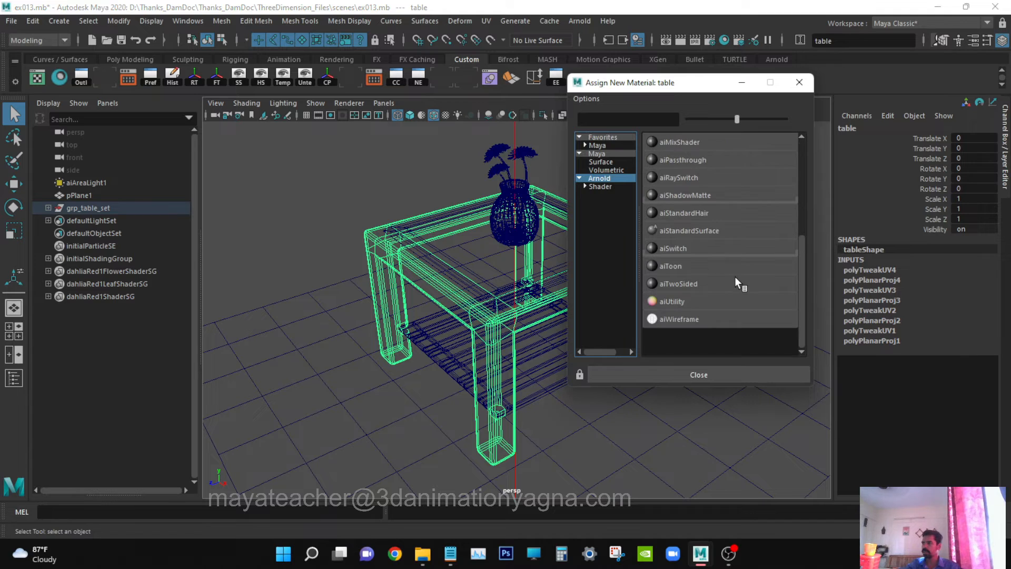
{"action": "left_click", "coordinate": [695, 229]}
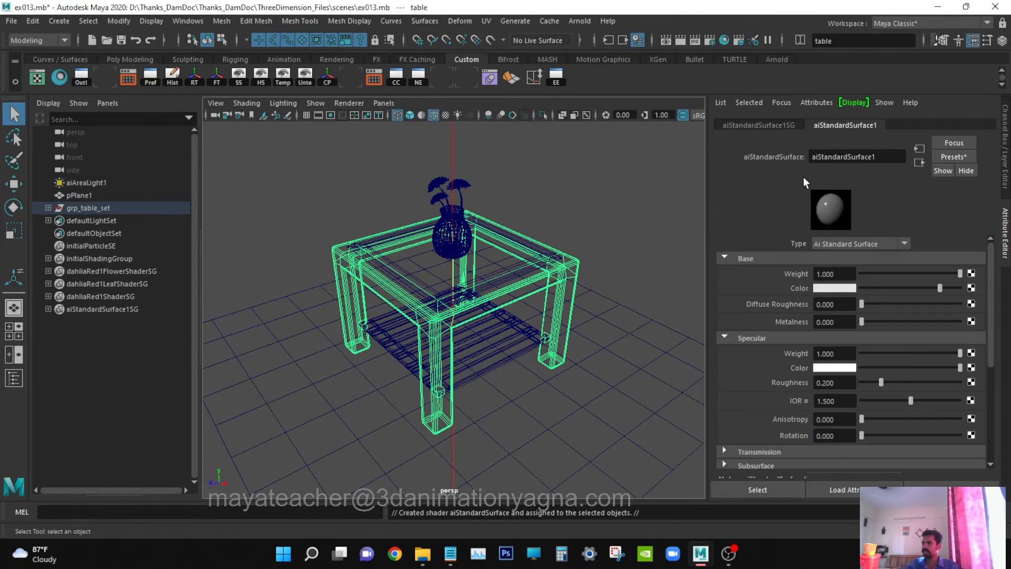
Rename the table frame's new material to table_shdr.
{"action": "left_click_drag", "start_coordinate": [890, 156], "coordinate": [769, 157]}
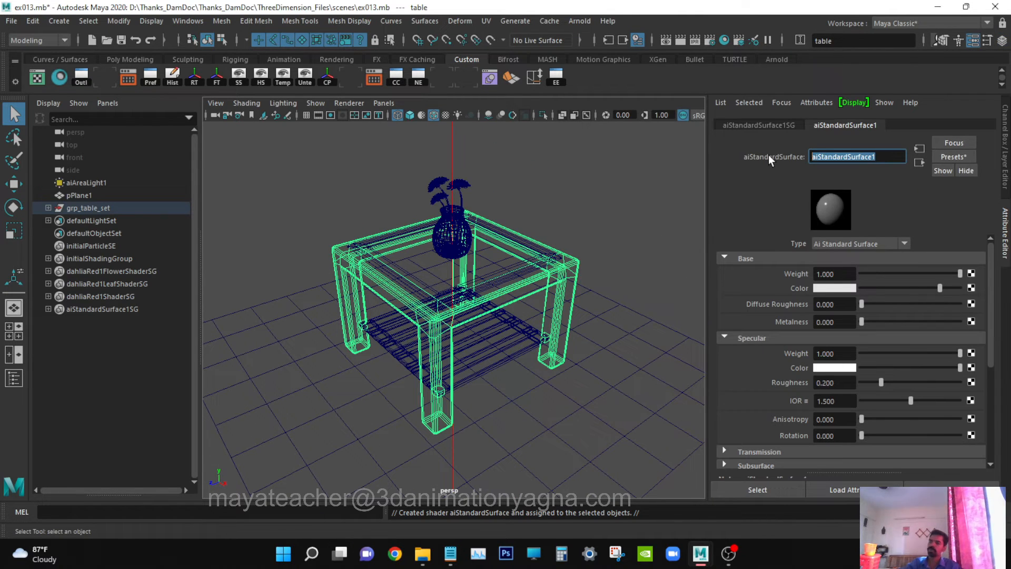
{"action": "type", "text": "table s"}
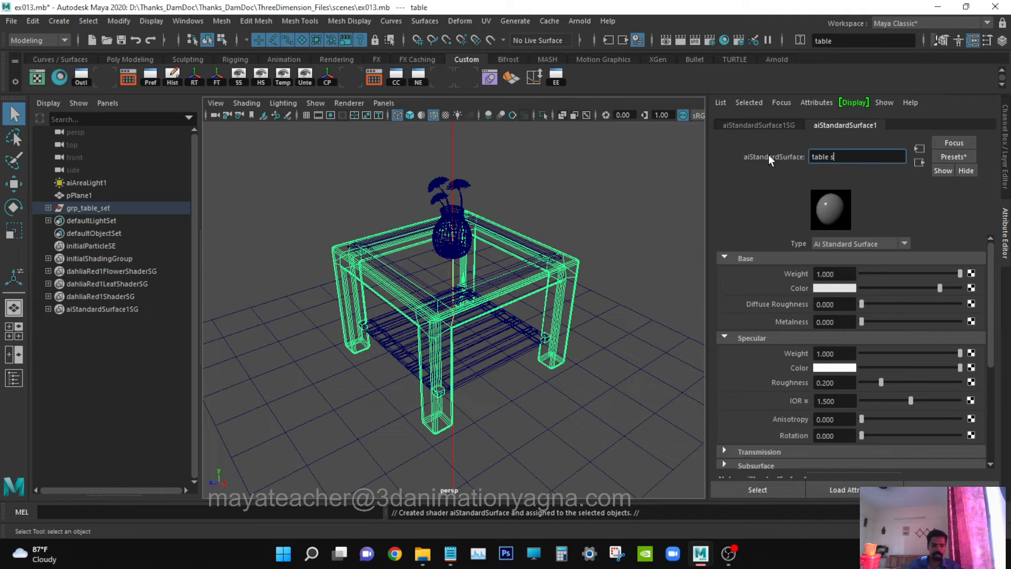
{"action": "type", "text": "hdr"}
{"action": "key", "text": "Return"}
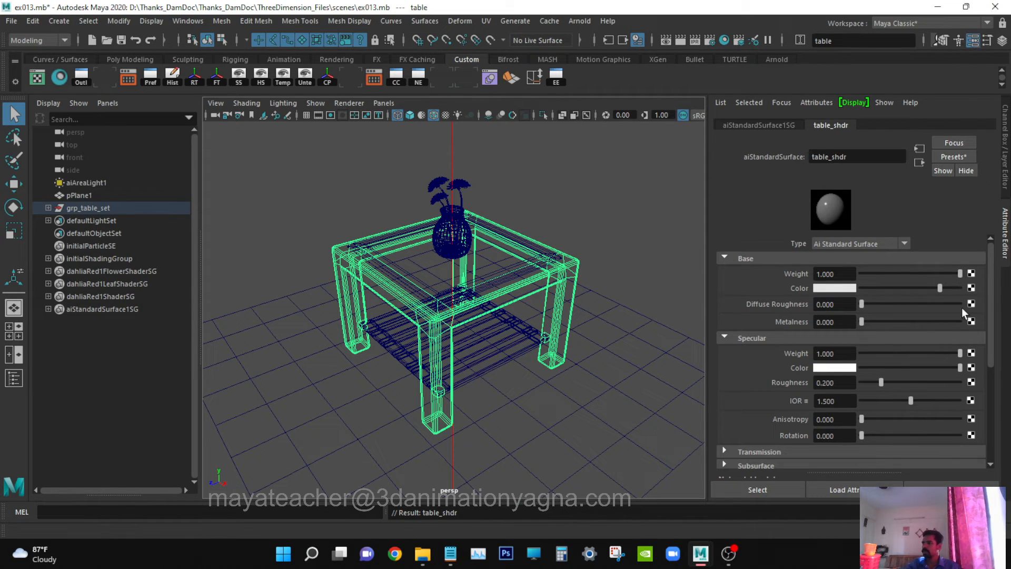
Set table_shdr's base color to full white, specular roughness to about 0.79 and diffuse roughness to about 0.8.
{"action": "left_click_drag", "start_coordinate": [952, 293], "coordinate": [962, 290]}
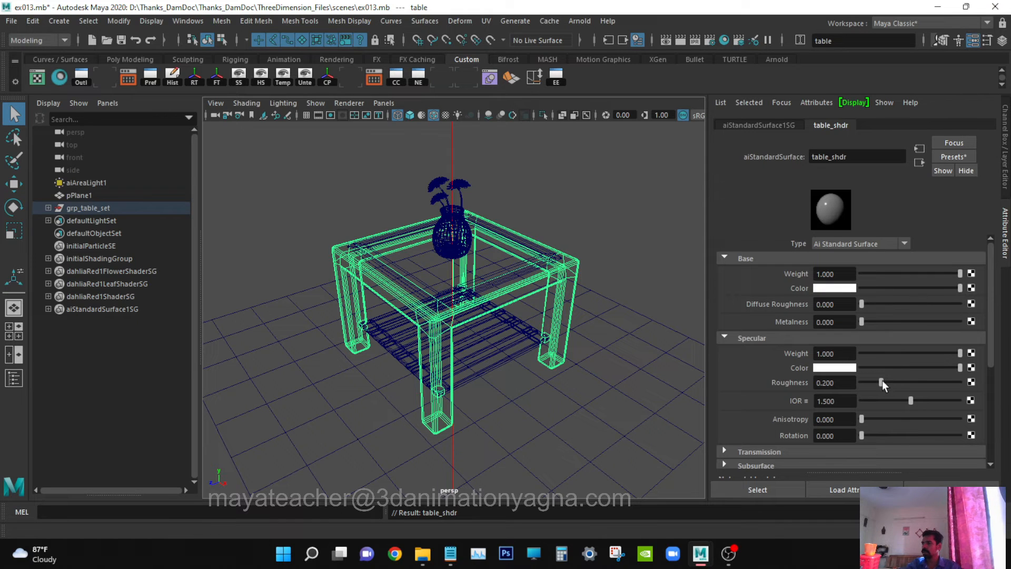
{"action": "left_click_drag", "start_coordinate": [881, 383], "coordinate": [939, 383]}
{"action": "left_click_drag", "start_coordinate": [885, 304], "coordinate": [939, 304]}
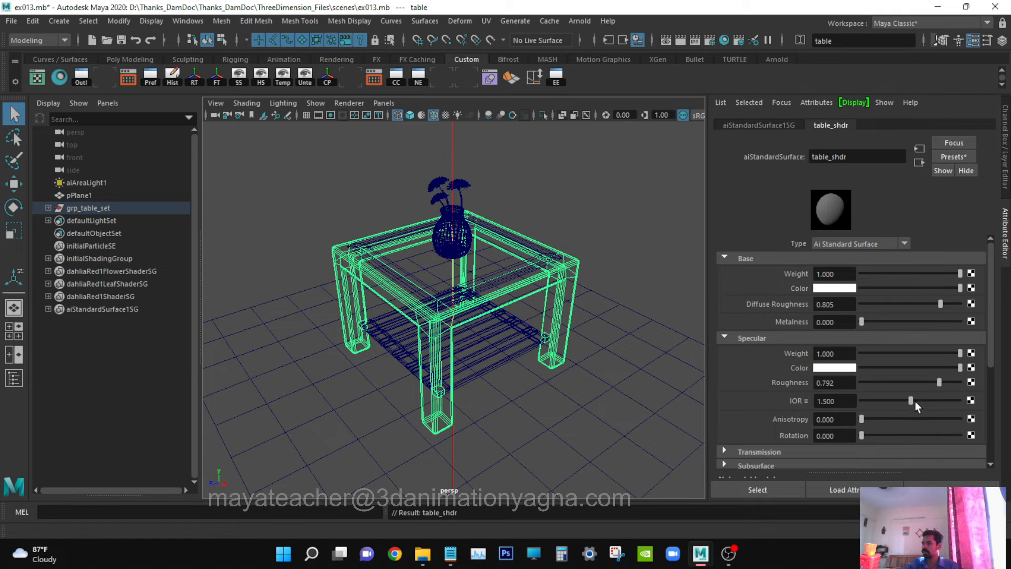
Set the specular IOR of table_shdr to 1.25.
{"action": "left_click", "coordinate": [814, 400]}
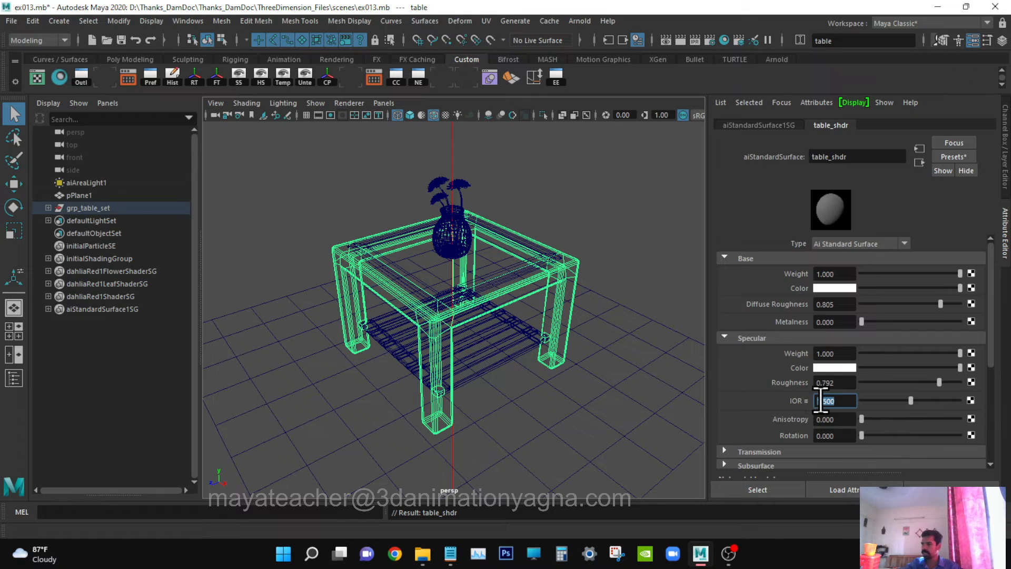
{"action": "type", "text": "1"}
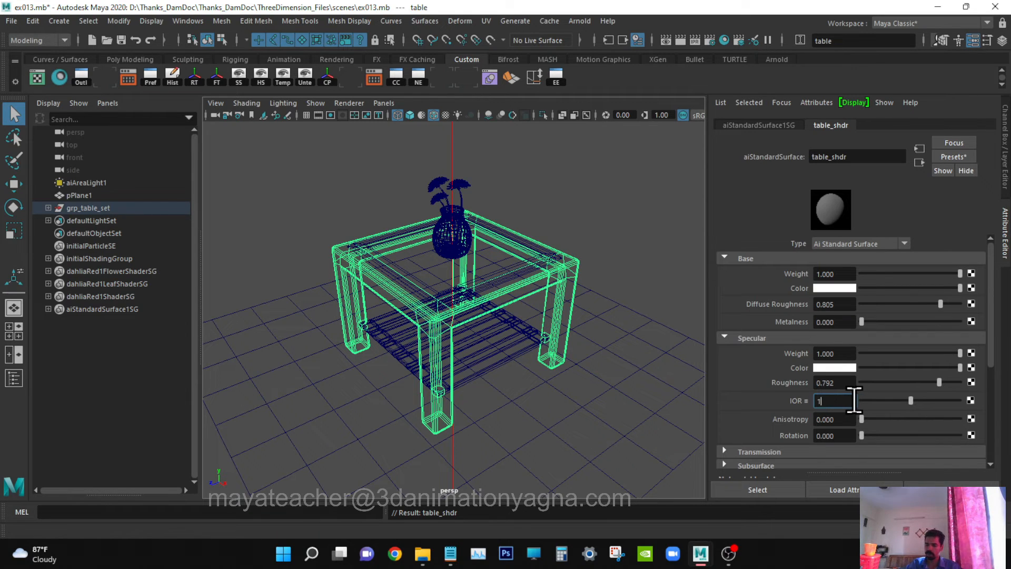
{"action": "type", "text": ".25"}
{"action": "key", "text": "Return"}
{"action": "scroll", "coordinate": [856, 393], "scroll_direction": "down", "scroll_amount": 3}
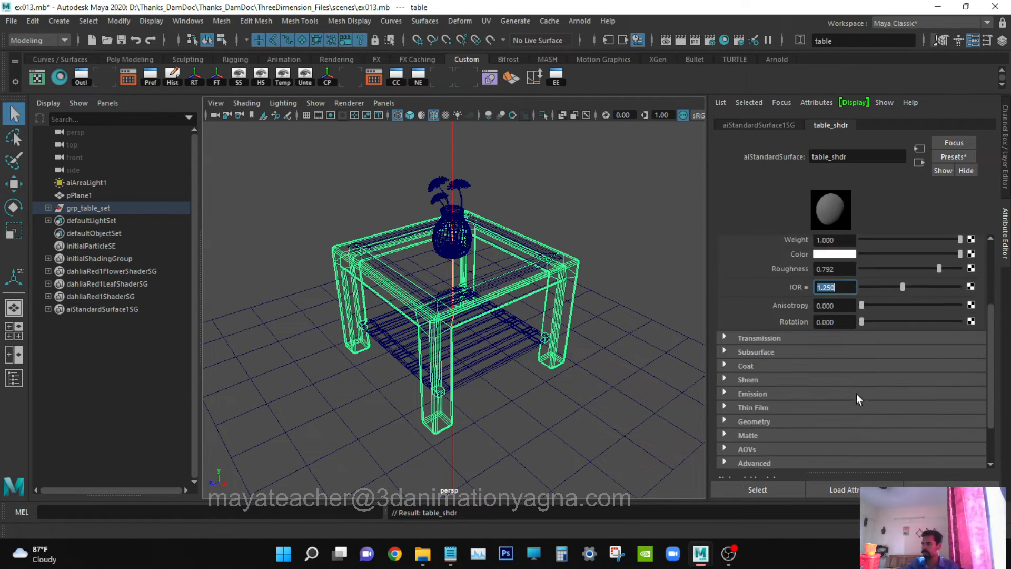
{"action": "scroll", "coordinate": [856, 390], "scroll_direction": "up", "scroll_amount": 3}
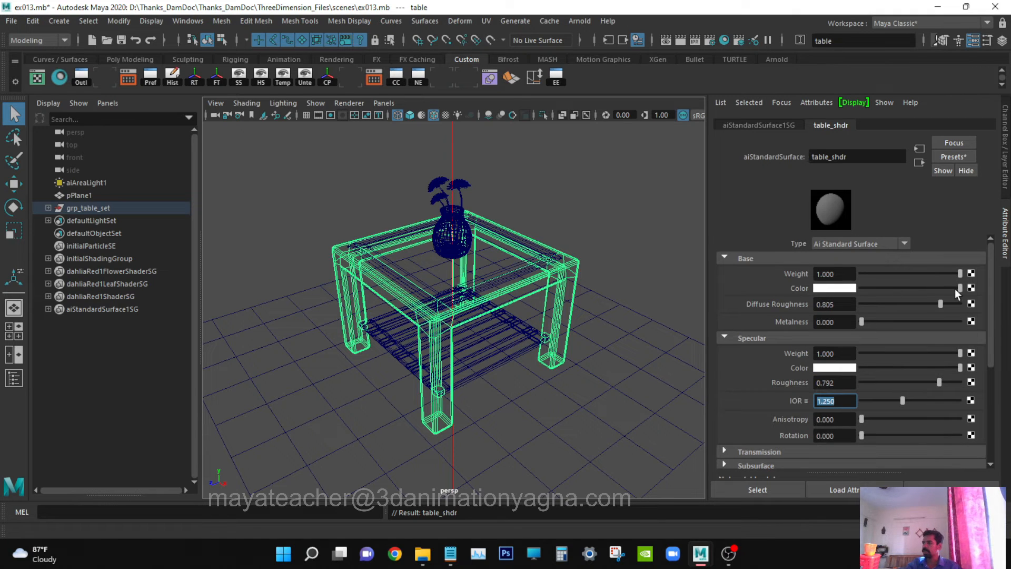
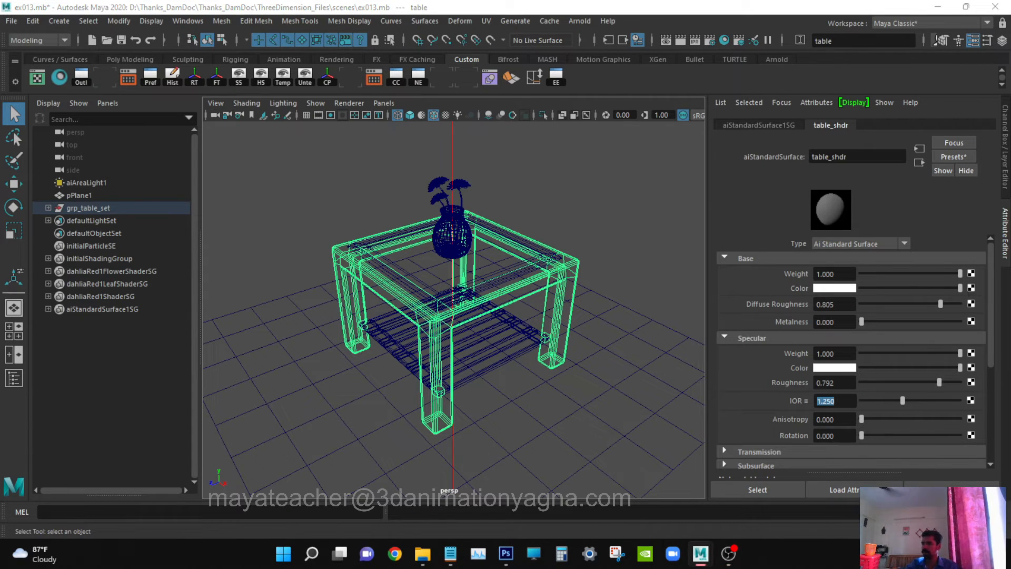
Map a File texture to table_shdr's base color and browse for its image in the ThreeDimension_Files\sourceimages folder.
{"action": "left_click_drag", "start_coordinate": [0, 253], "coordinate": [568, 86]}
{"action": "left_click", "coordinate": [656, 199]}
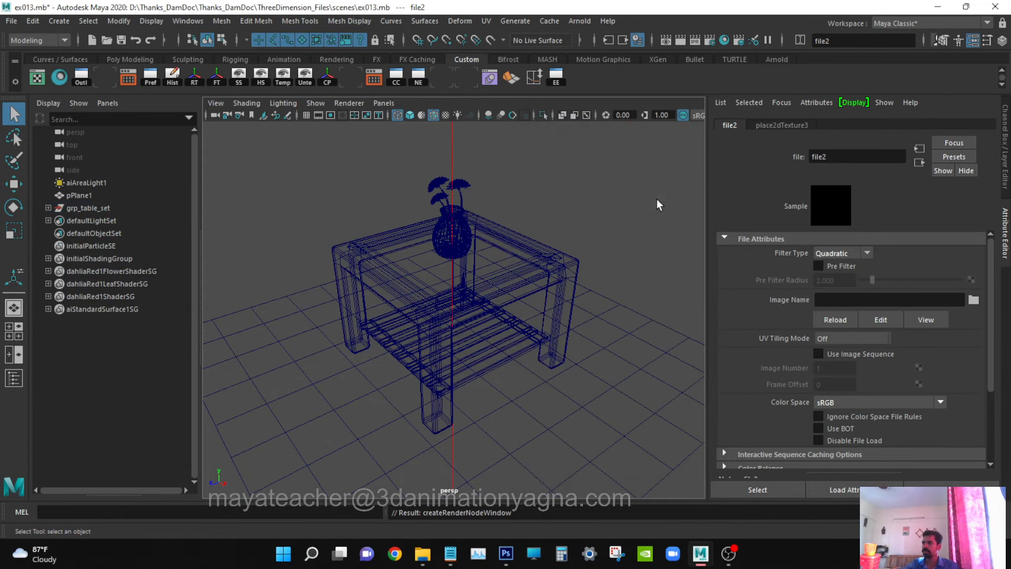
{"action": "left_click", "coordinate": [978, 299]}
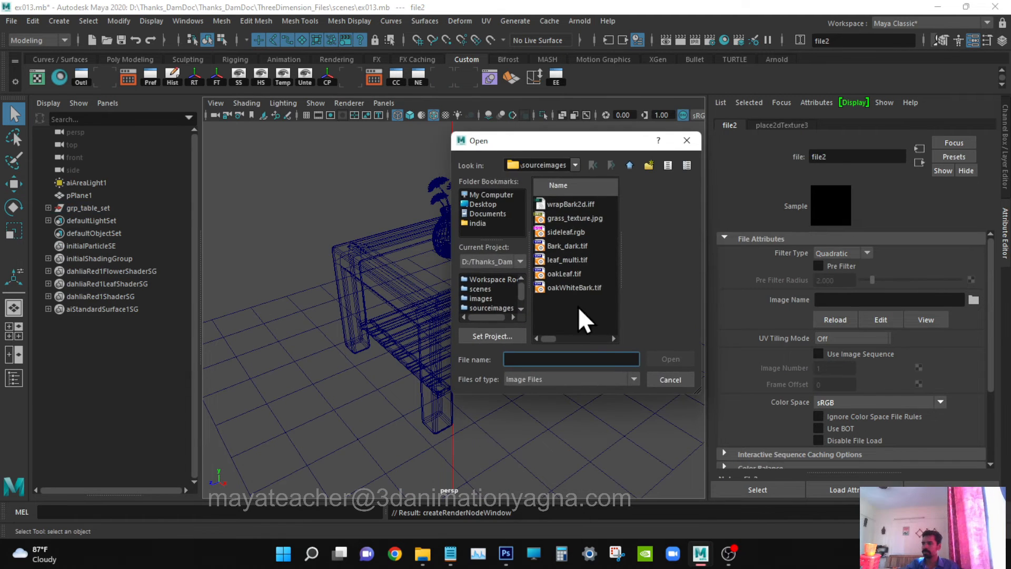
{"action": "left_click", "coordinate": [629, 161]}
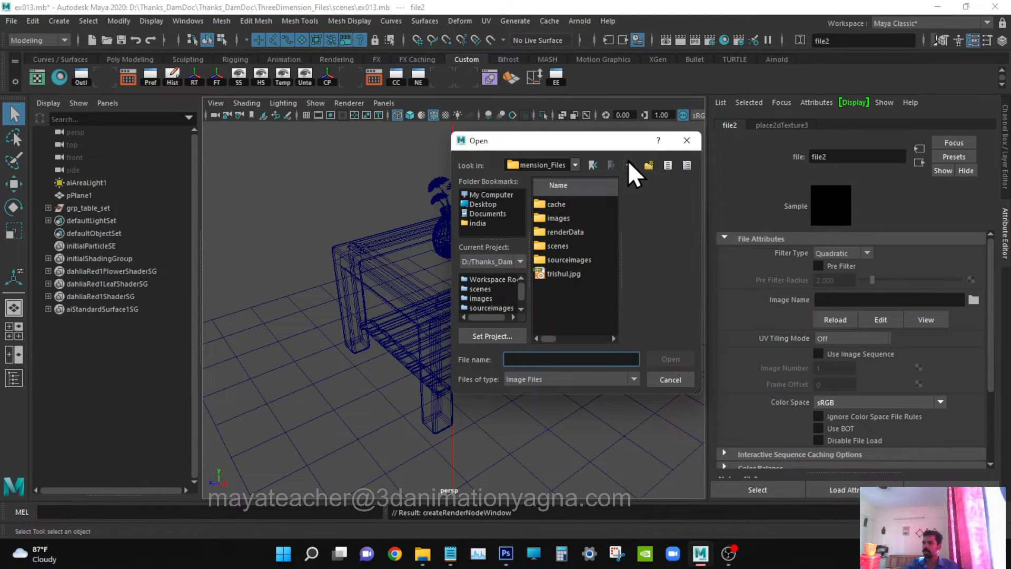
{"action": "left_click", "coordinate": [628, 161]}
{"action": "left_click", "coordinate": [628, 161]}
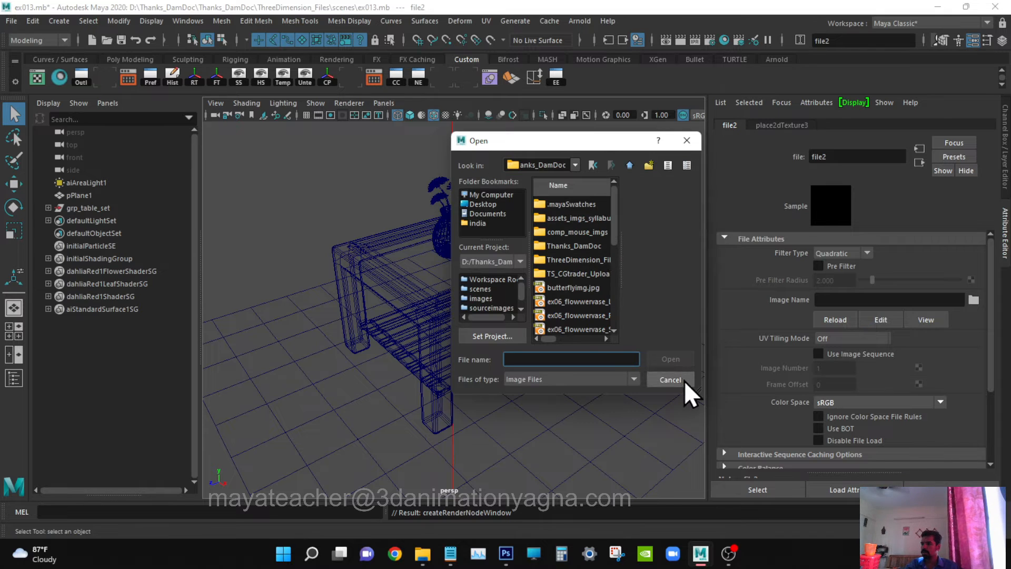
{"action": "left_click_drag", "start_coordinate": [697, 390], "coordinate": [891, 540]}
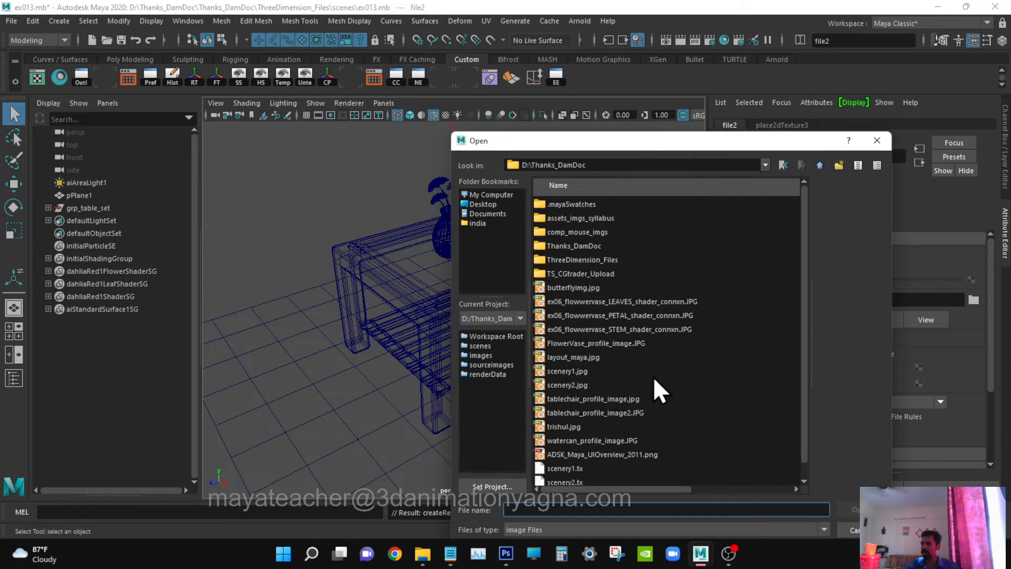
{"action": "double_click", "coordinate": [583, 260]}
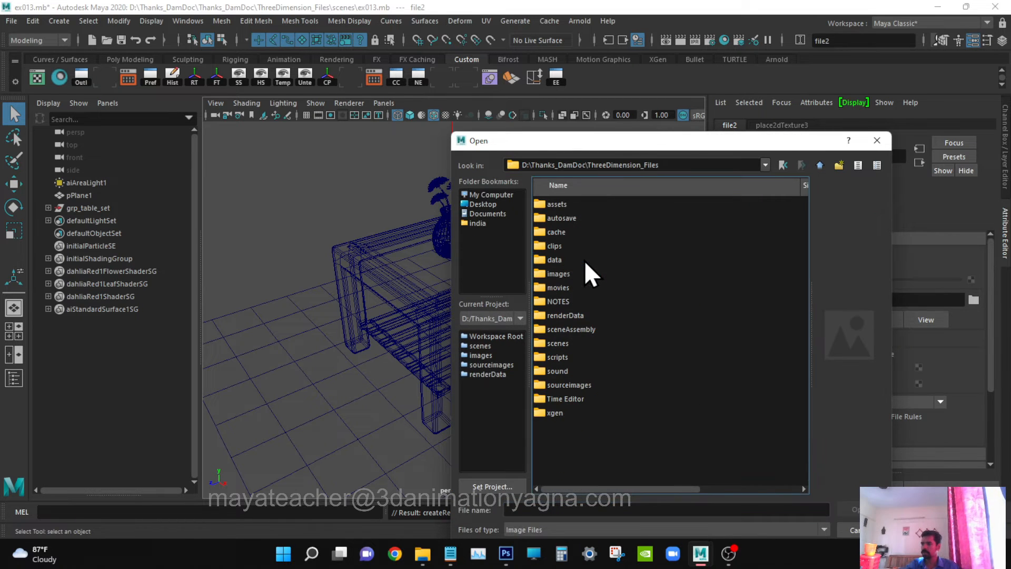
{"action": "double_click", "coordinate": [571, 387]}
Preview ex13_wood.jpg and load it as the image of the table frame's file texture.
{"action": "scroll", "coordinate": [589, 314], "scroll_direction": "down", "scroll_amount": 15}
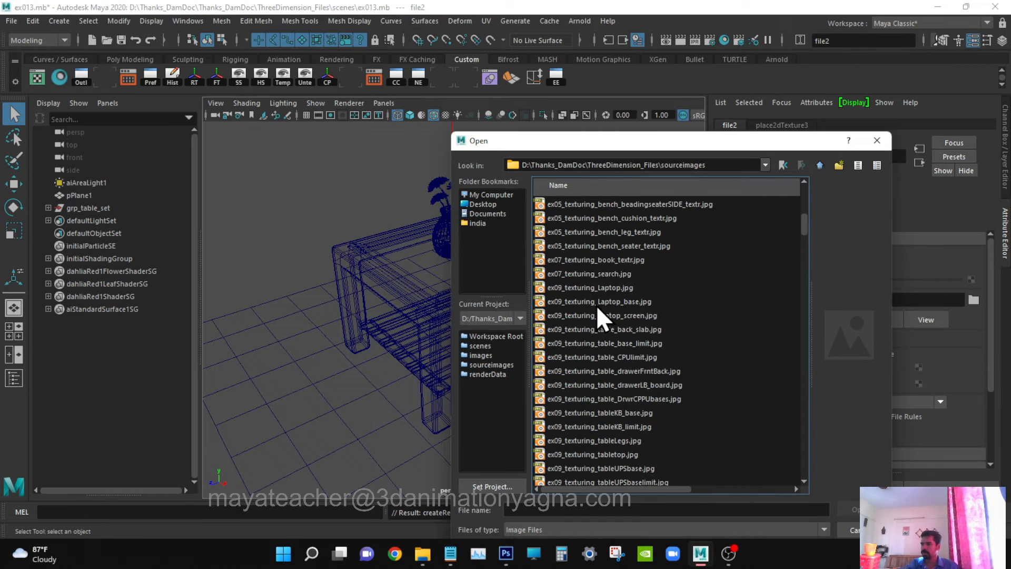
{"action": "scroll", "coordinate": [611, 313], "scroll_direction": "down", "scroll_amount": 2}
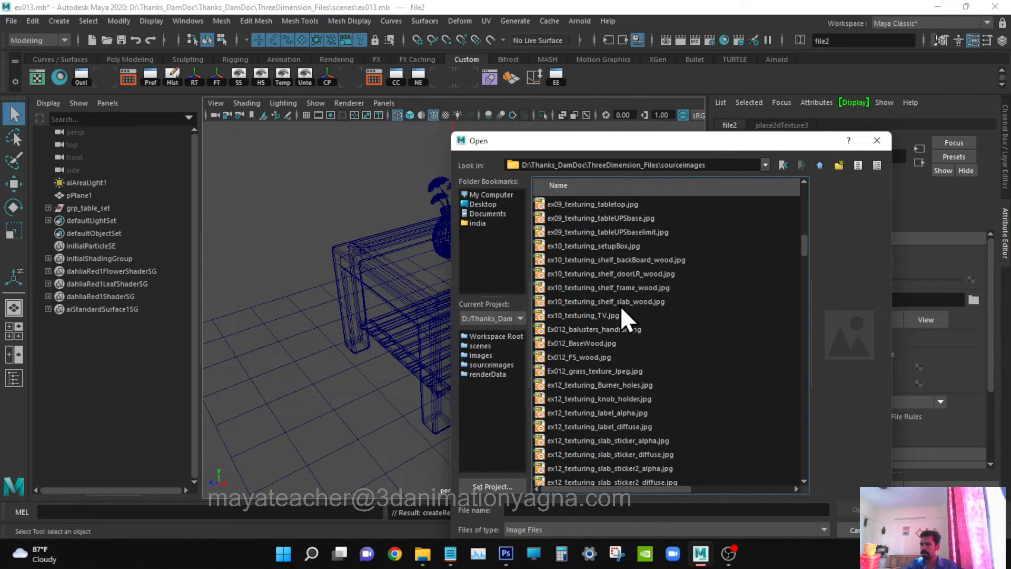
{"action": "scroll", "coordinate": [586, 381], "scroll_direction": "down", "scroll_amount": 2}
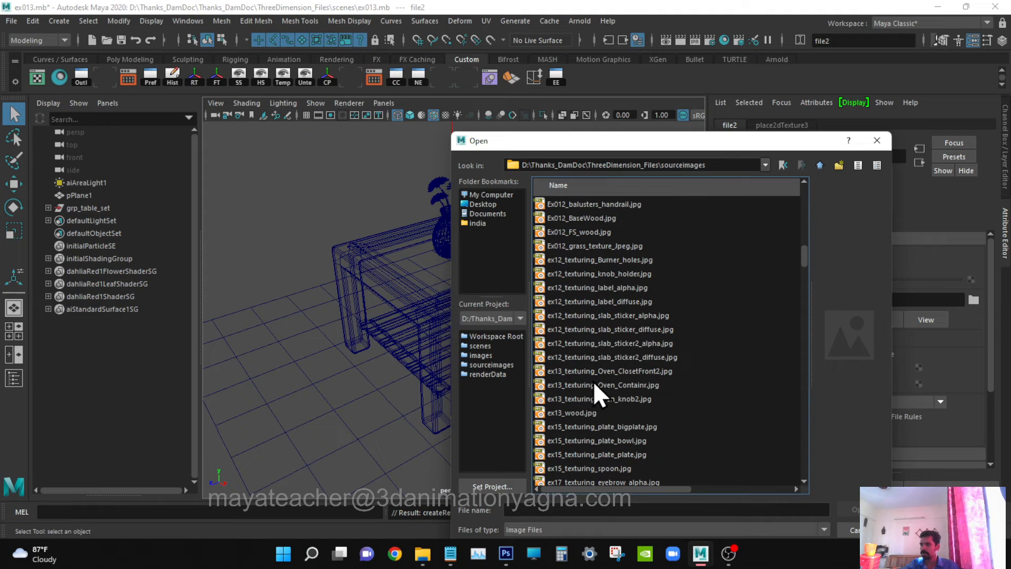
{"action": "left_click", "coordinate": [583, 415]}
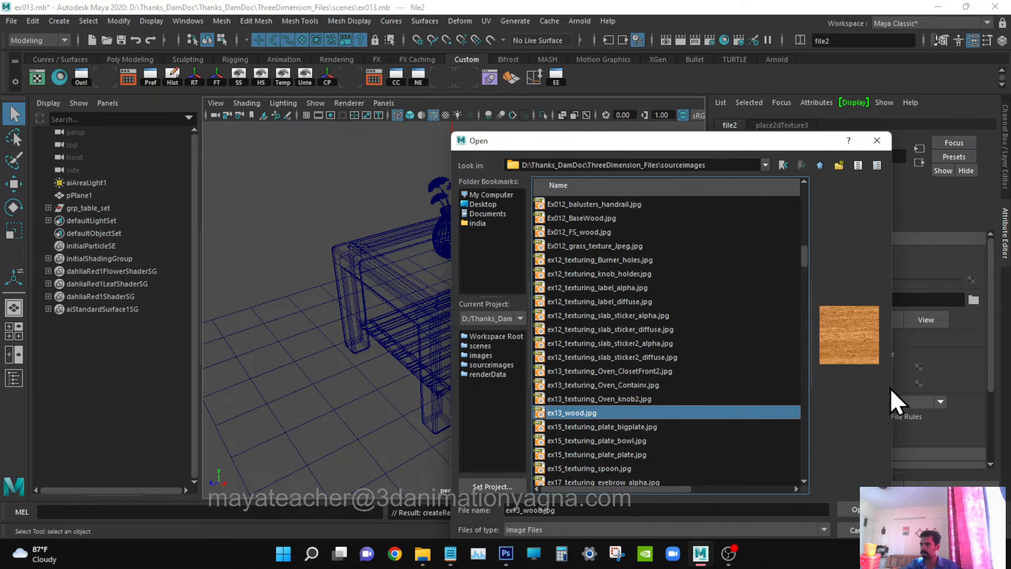
{"action": "left_click_drag", "start_coordinate": [808, 387], "coordinate": [665, 388]}
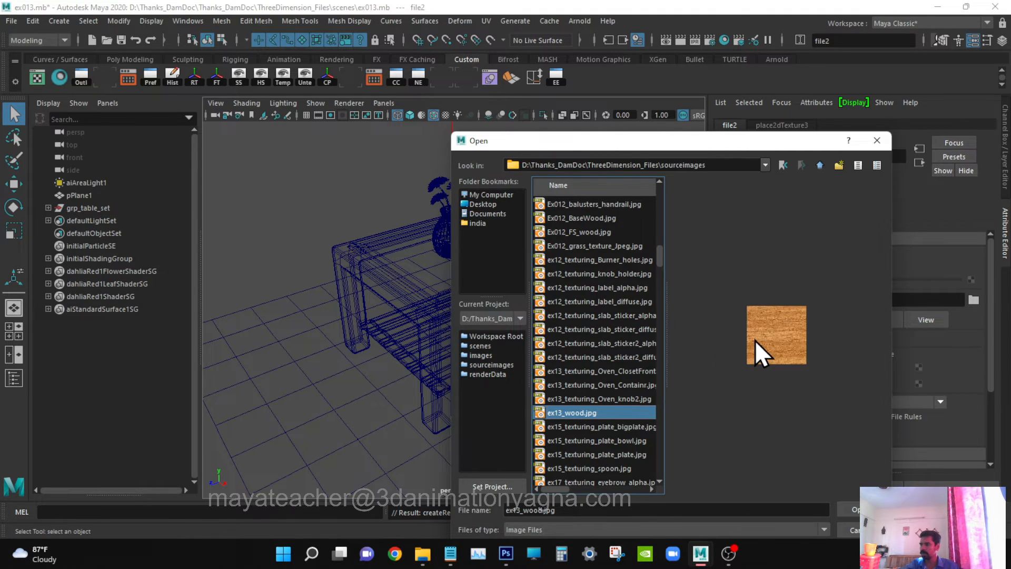
{"action": "left_click", "coordinate": [606, 413]}
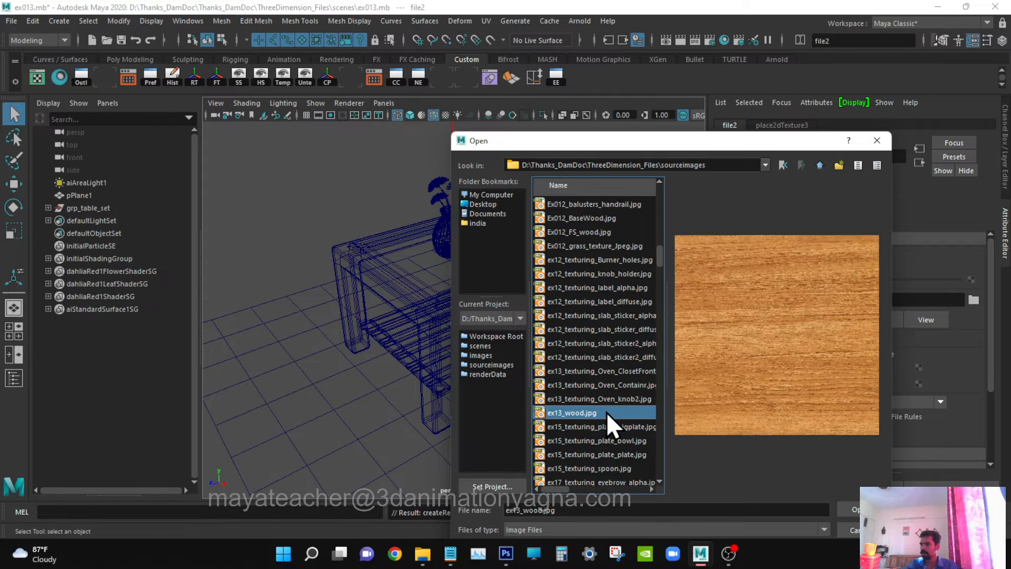
{"action": "left_click", "coordinate": [853, 509]}
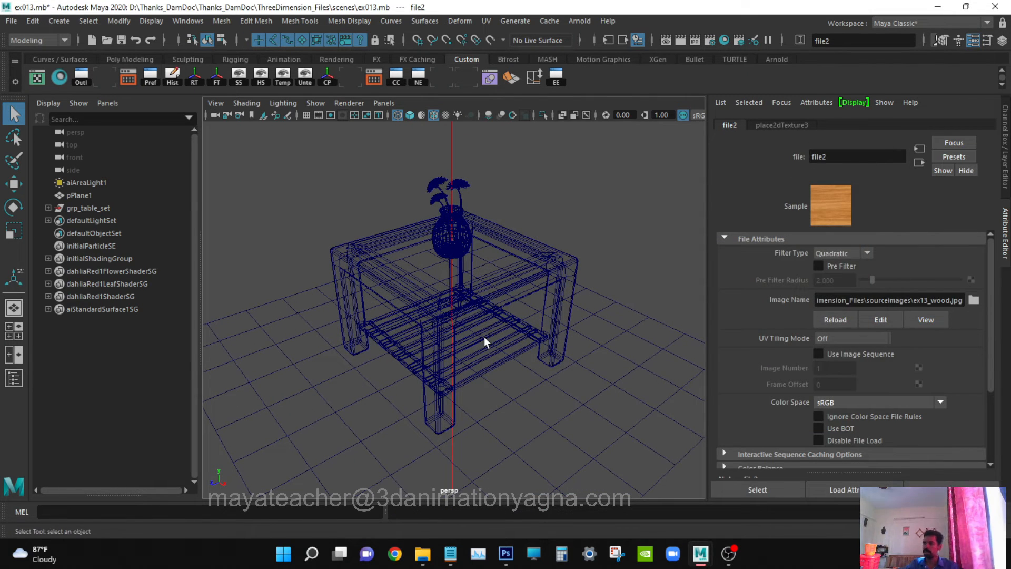
Display the perspective view shaded with textures, turn off wireframe on shaded, and inspect the wood on the table frame.
{"action": "key", "text": "6"}
{"action": "left_click_drag", "start_coordinate": [485, 338], "coordinate": [481, 387], "text": "alt"}
{"action": "scroll", "coordinate": [481, 368], "scroll_direction": "up", "scroll_amount": 3}
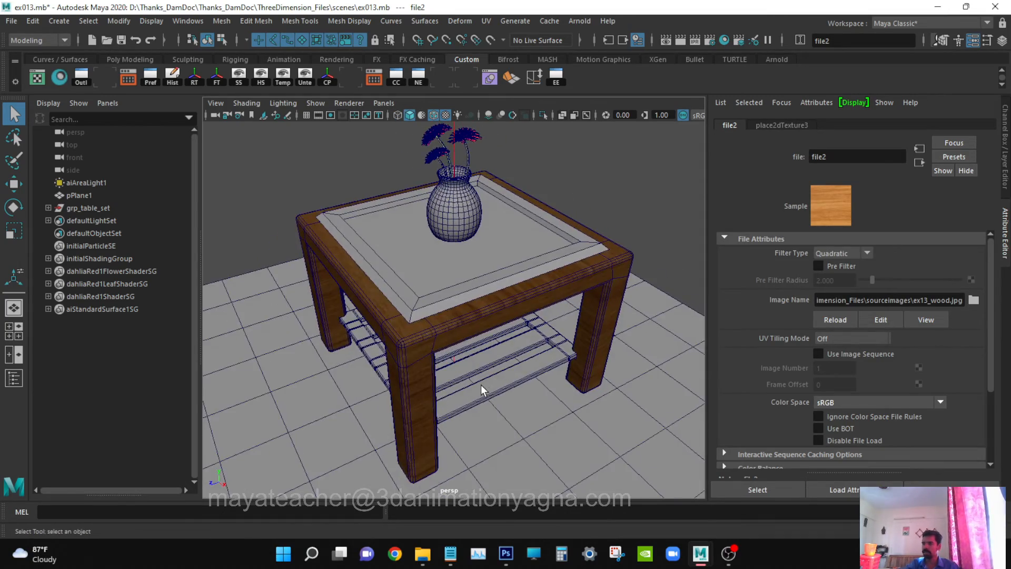
{"action": "left_click", "coordinate": [247, 104]}
{"action": "left_click", "coordinate": [268, 216]}
{"action": "scroll", "coordinate": [454, 339], "scroll_direction": "down", "scroll_amount": 5}
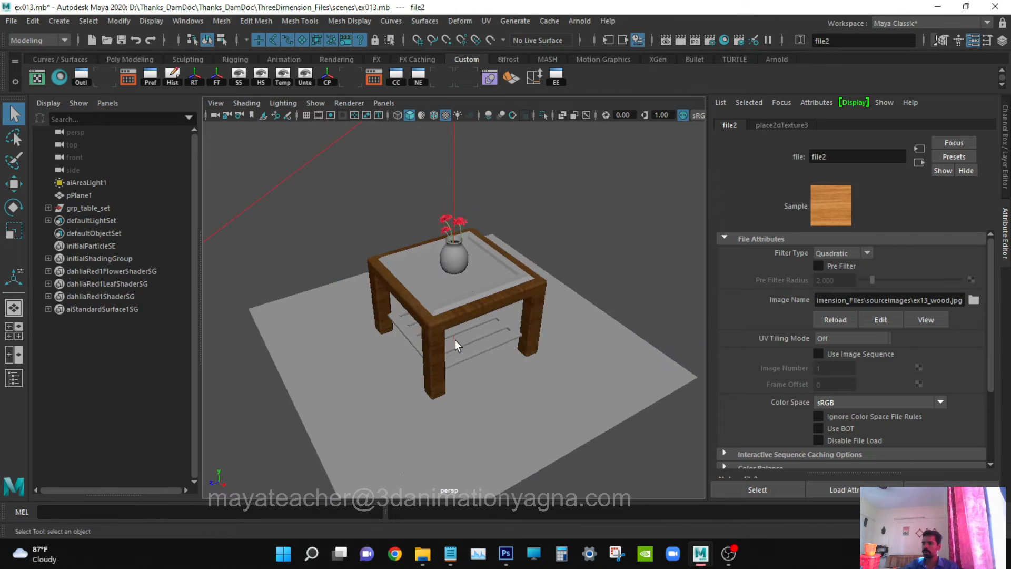
{"action": "left_click_drag", "start_coordinate": [455, 339], "coordinate": [419, 353], "text": "alt"}
{"action": "right_click_drag", "start_coordinate": [420, 352], "coordinate": [472, 359], "text": "alt"}
{"action": "left_click_drag", "start_coordinate": [472, 359], "coordinate": [565, 357], "text": "alt"}
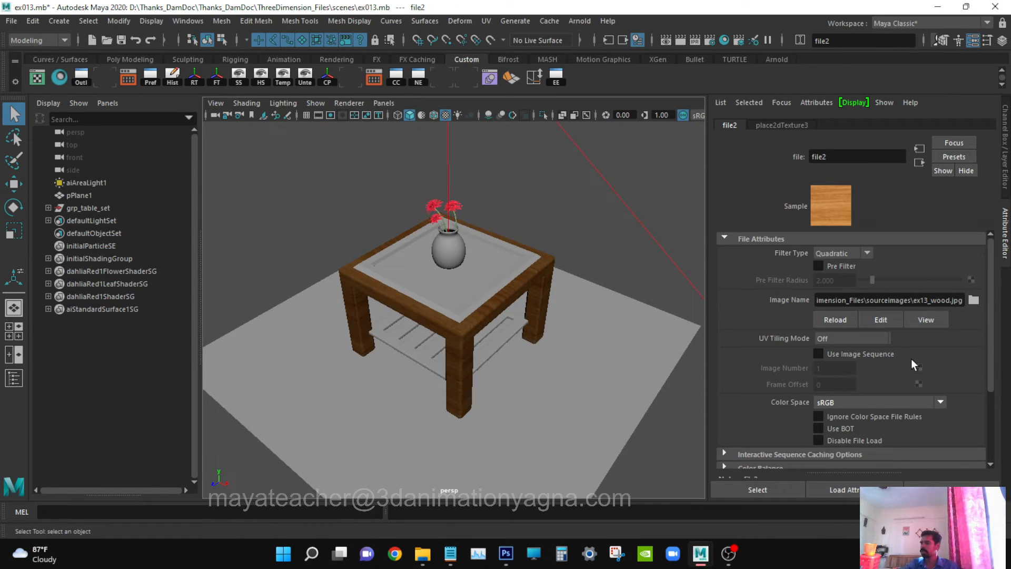
Return to the table_shdr attributes and raise its specular roughness to about 0.89.
{"action": "left_click", "coordinate": [920, 162]}
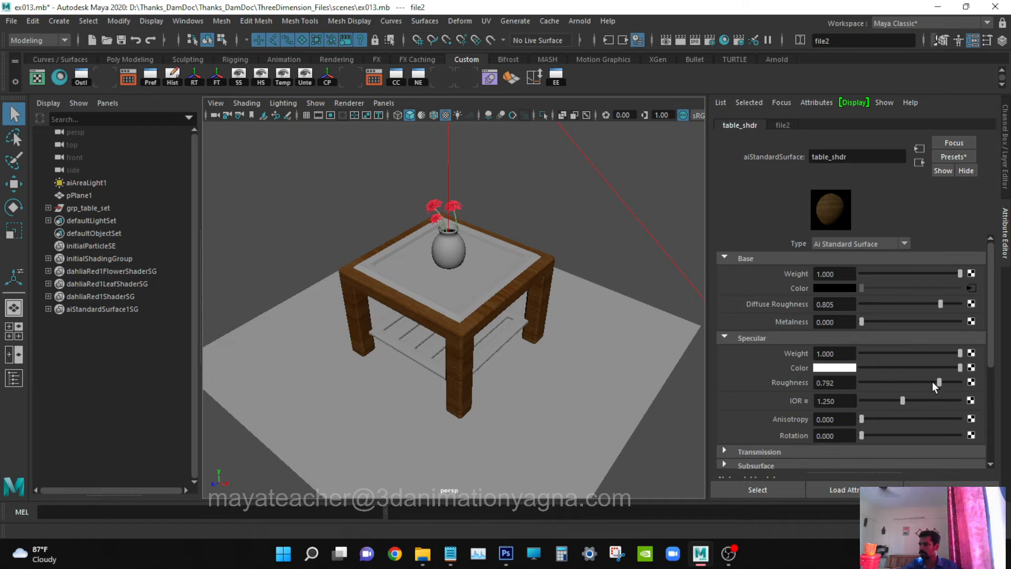
{"action": "left_click_drag", "start_coordinate": [932, 381], "coordinate": [943, 378]}
{"action": "scroll", "coordinate": [551, 351], "scroll_direction": "up", "scroll_amount": 1}
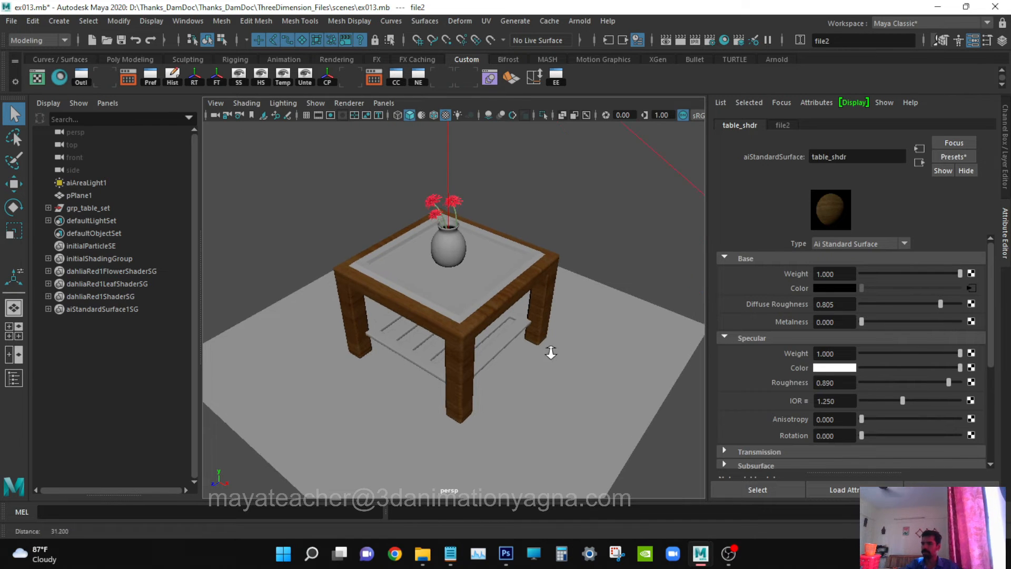
Assign a new Arnold aiStandardSurface material to the border around the tabletop.
{"action": "left_click", "coordinate": [511, 281]}
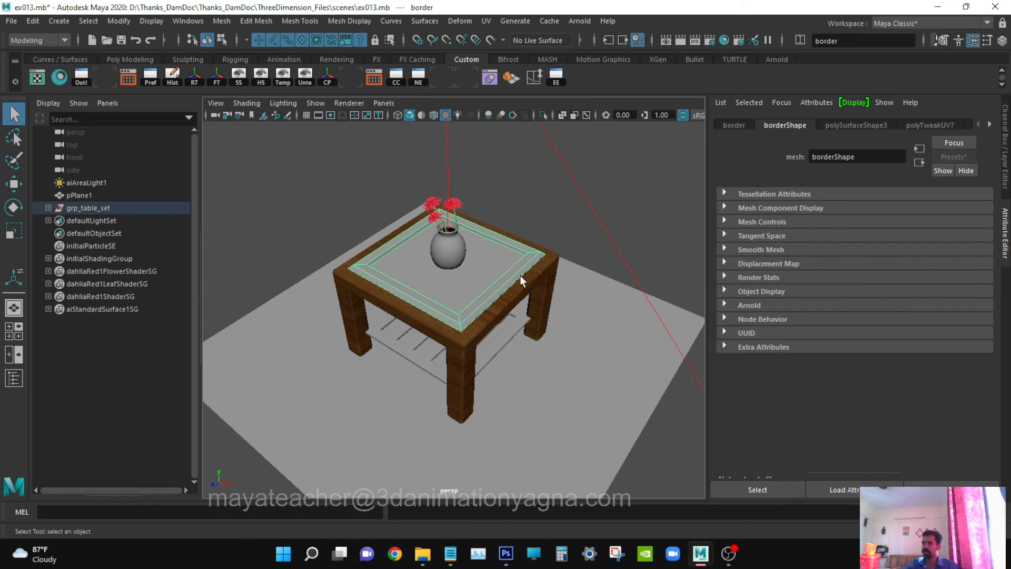
{"action": "right_click", "coordinate": [520, 274]}
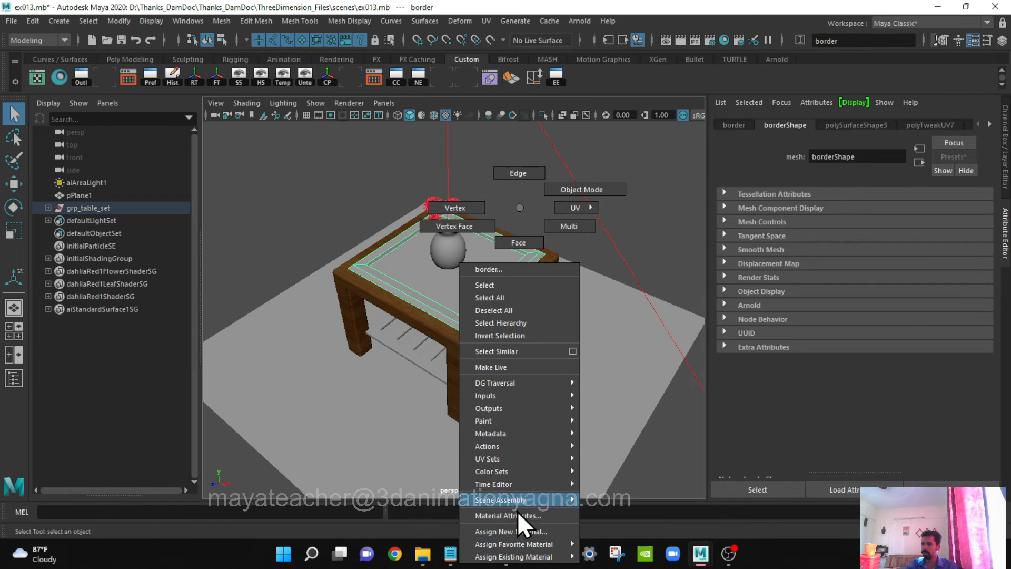
{"action": "left_click", "coordinate": [519, 531]}
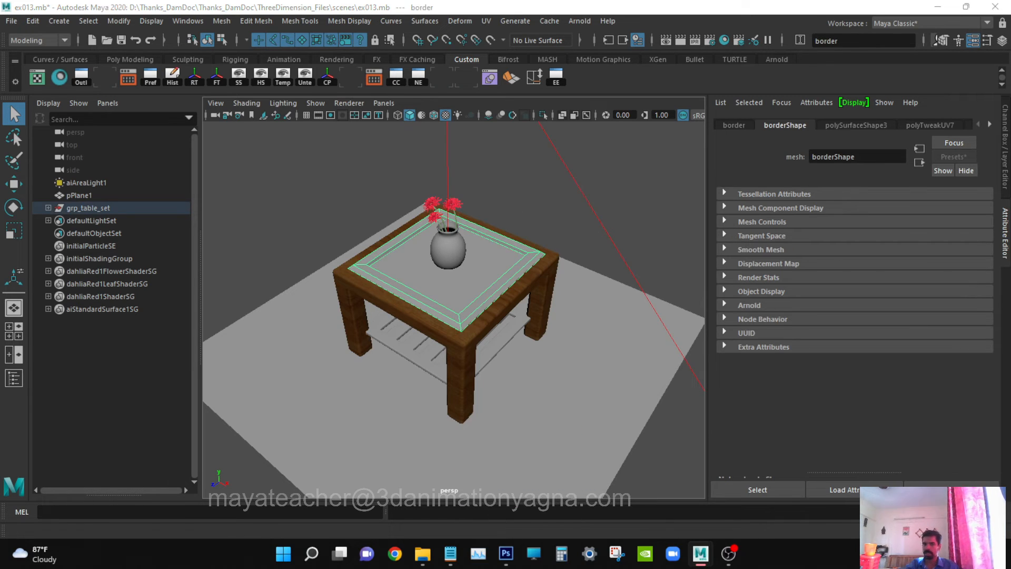
{"action": "left_click_drag", "start_coordinate": [477, 158], "coordinate": [716, 93]}
{"action": "left_click", "coordinate": [667, 182]}
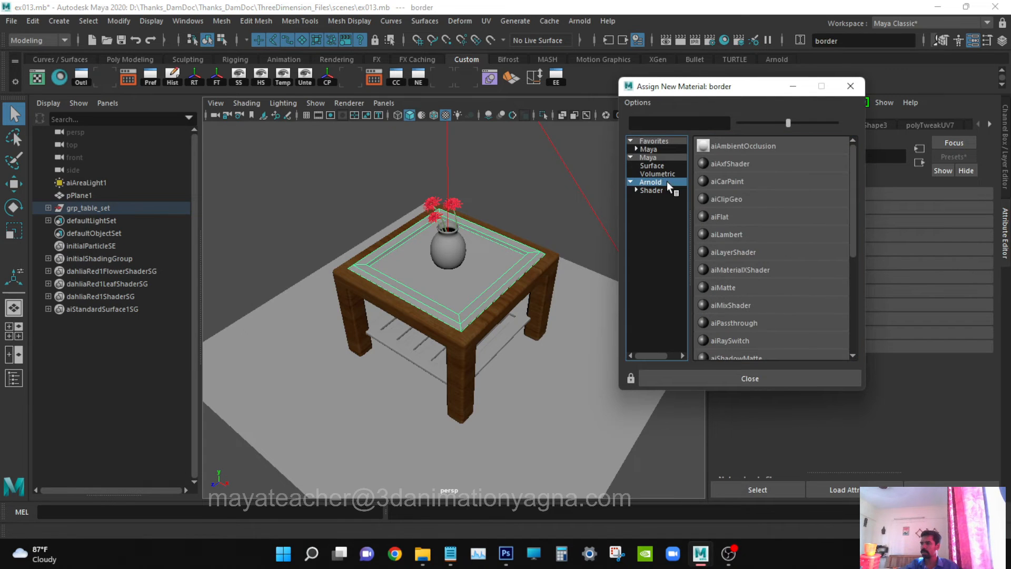
{"action": "scroll", "coordinate": [760, 237], "scroll_direction": "down", "scroll_amount": 3}
{"action": "left_click", "coordinate": [760, 231]}
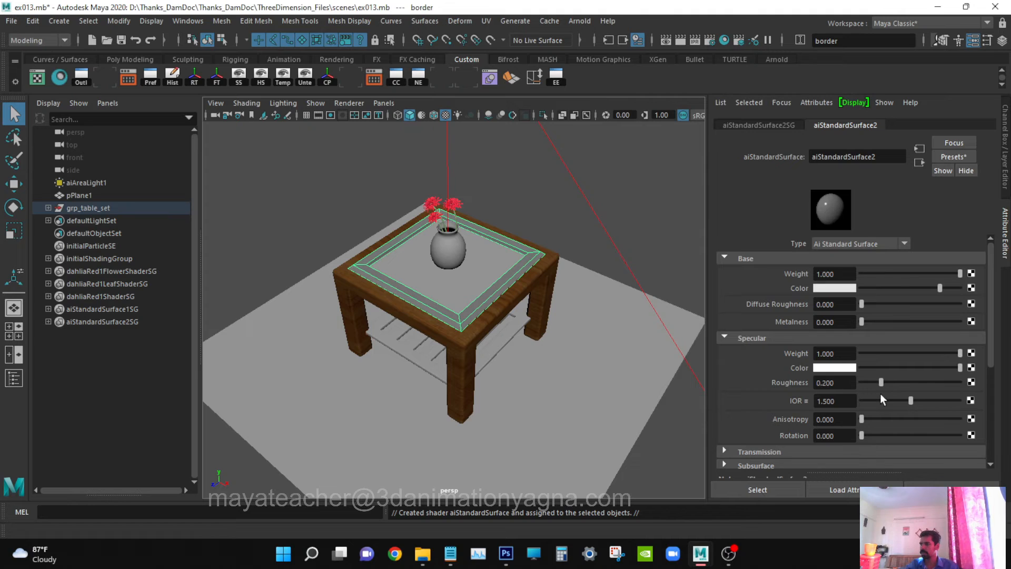
Set the border material's specular roughness to about 0.85, diffuse roughness to about 0.81, base color to white and IOR to 1.25.
{"action": "left_click_drag", "start_coordinate": [900, 381], "coordinate": [943, 381]}
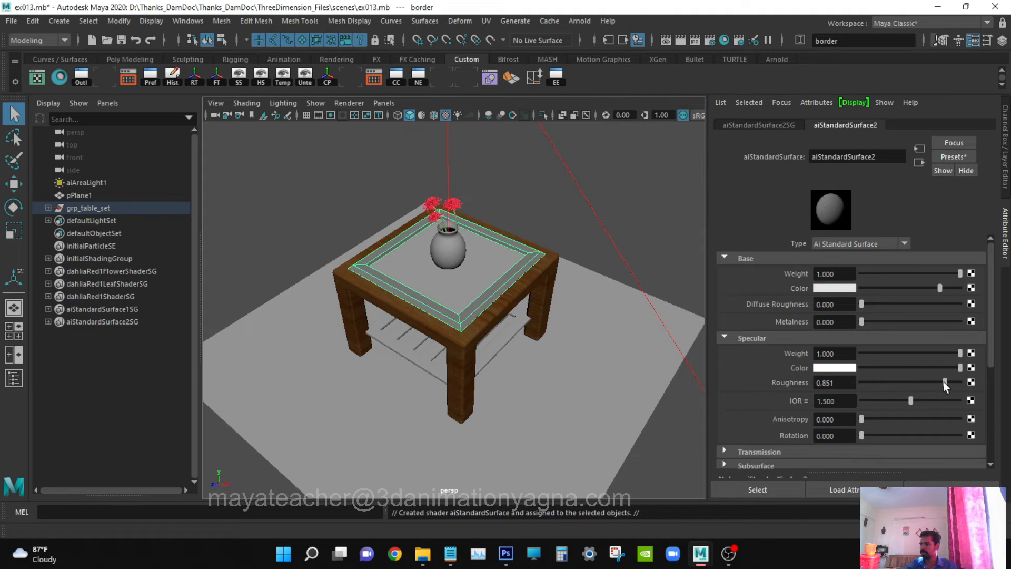
{"action": "left_click_drag", "start_coordinate": [890, 304], "coordinate": [975, 288]}
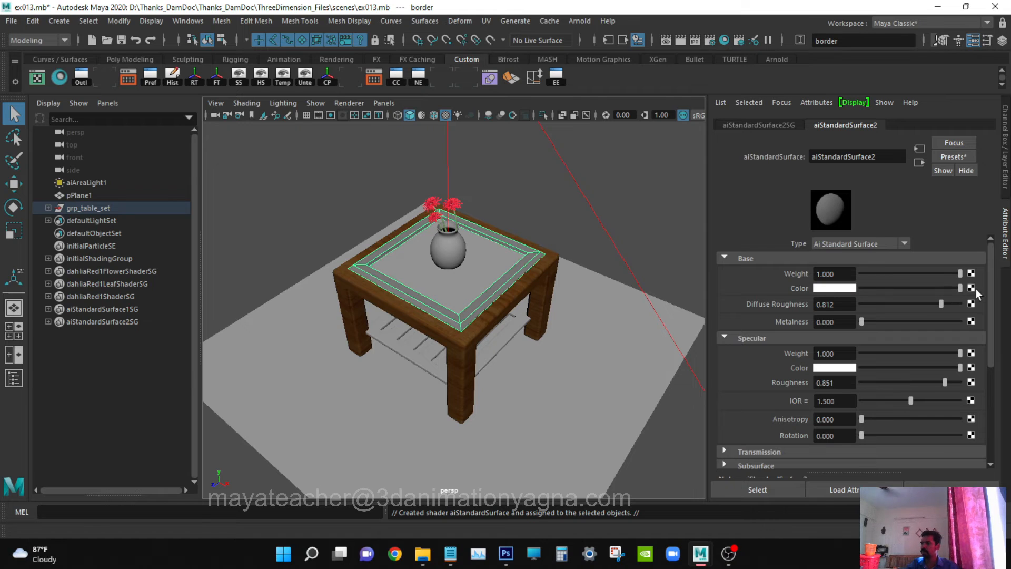
{"action": "left_click_drag", "start_coordinate": [851, 400], "coordinate": [792, 398]}
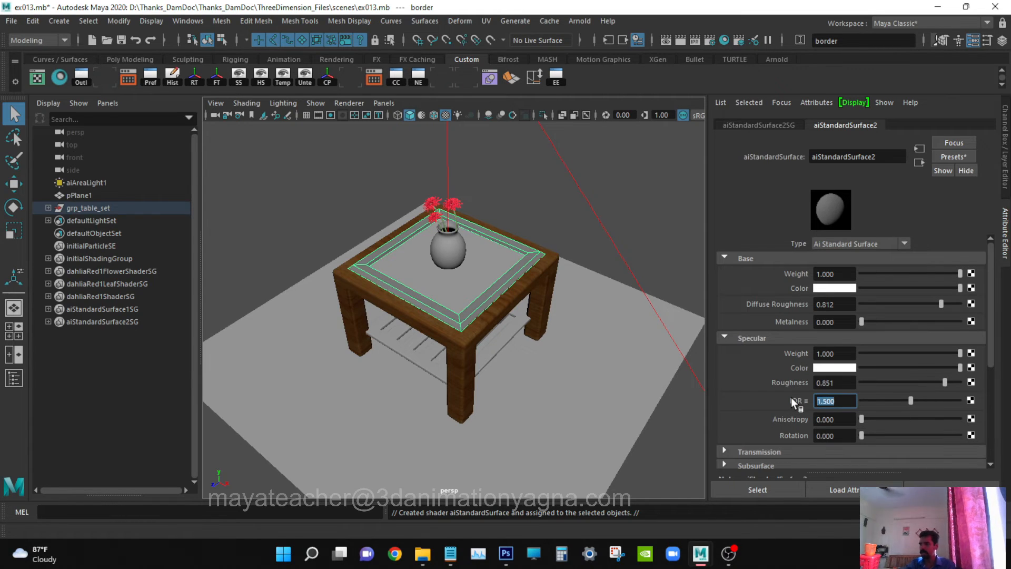
{"action": "type", "text": "1.25"}
{"action": "key", "text": "Return"}
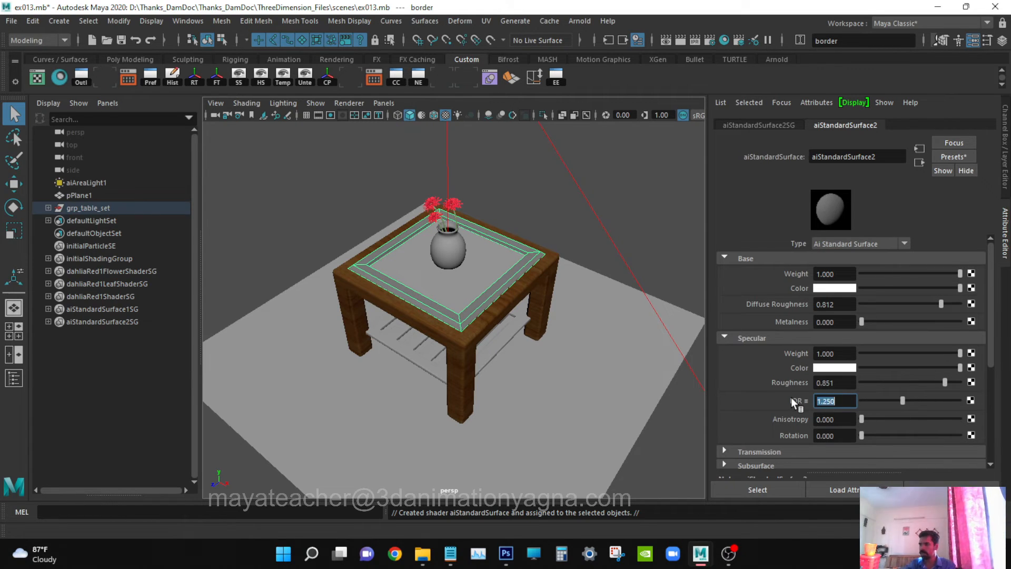
Map a File texture using ex13_wood.jpg to the border material's base color and return to the material's attributes.
{"action": "left_click", "coordinate": [971, 287]}
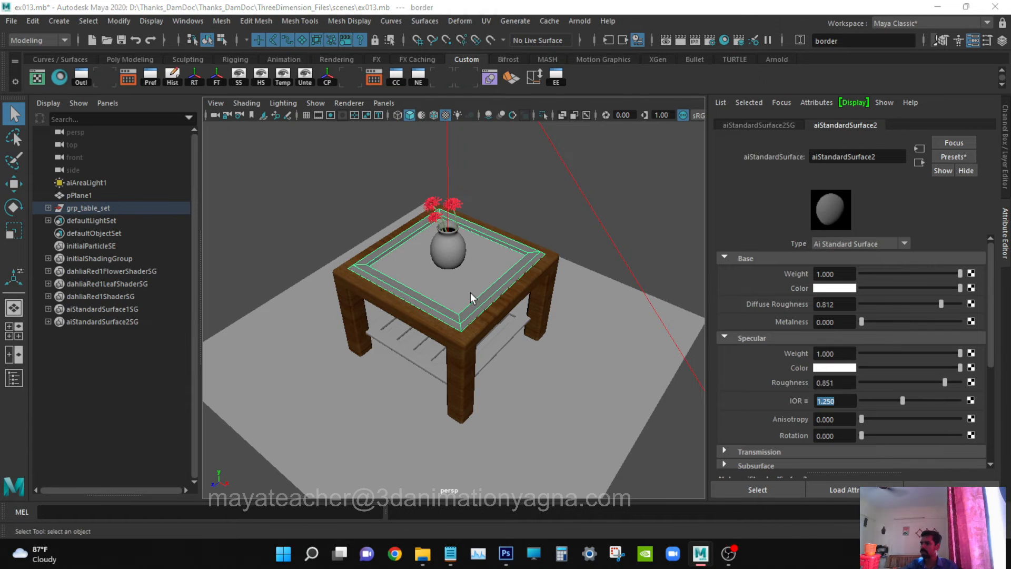
{"action": "left_click_drag", "start_coordinate": [539, 209], "coordinate": [665, 114]}
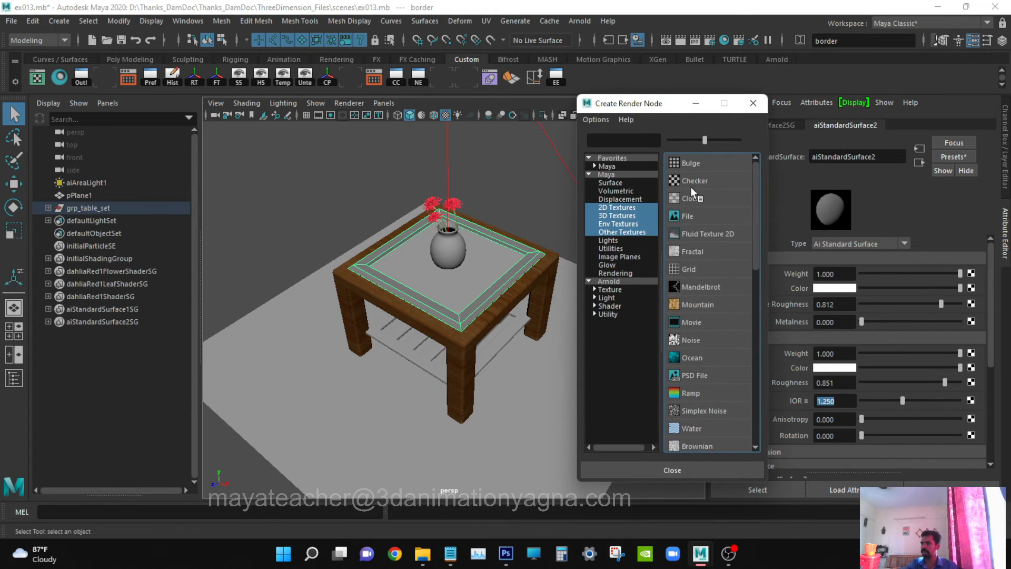
{"action": "left_click", "coordinate": [698, 220]}
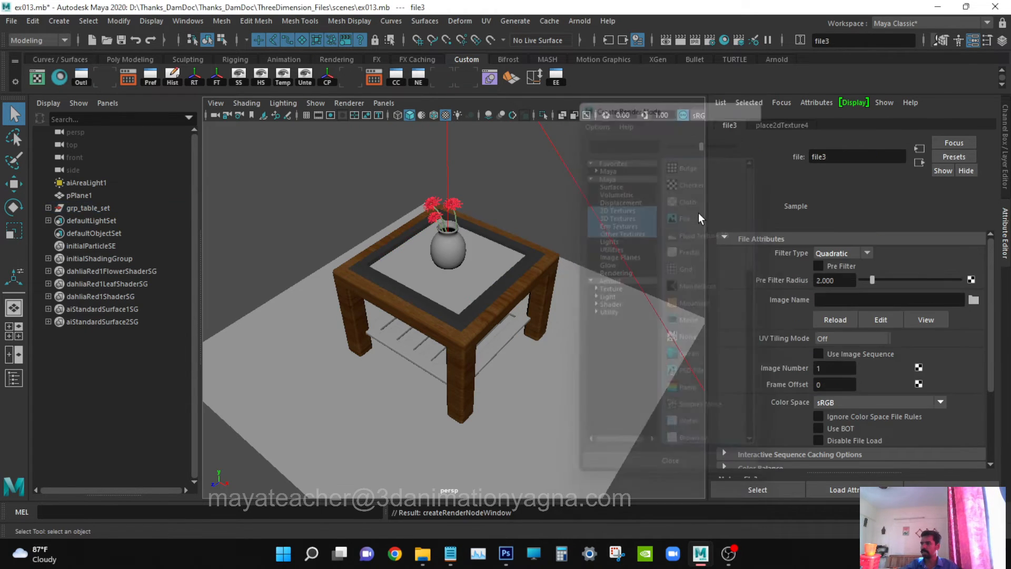
{"action": "left_click", "coordinate": [974, 299]}
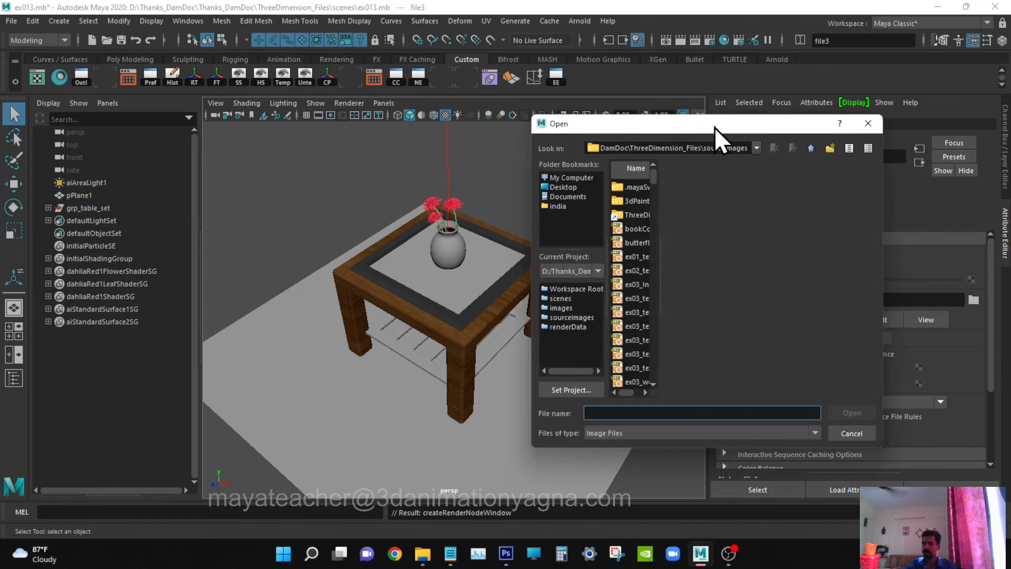
{"action": "left_click_drag", "start_coordinate": [715, 127], "coordinate": [727, 85]}
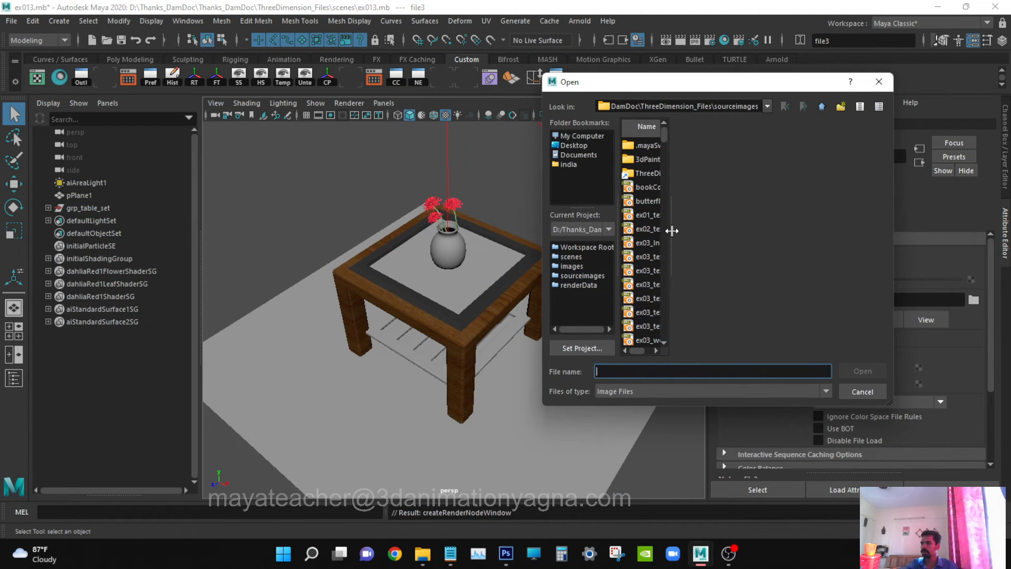
{"action": "left_click_drag", "start_coordinate": [670, 228], "coordinate": [838, 239]}
{"action": "scroll", "coordinate": [789, 226], "scroll_direction": "down", "scroll_amount": 15}
{"action": "scroll", "coordinate": [738, 253], "scroll_direction": "down", "scroll_amount": 10}
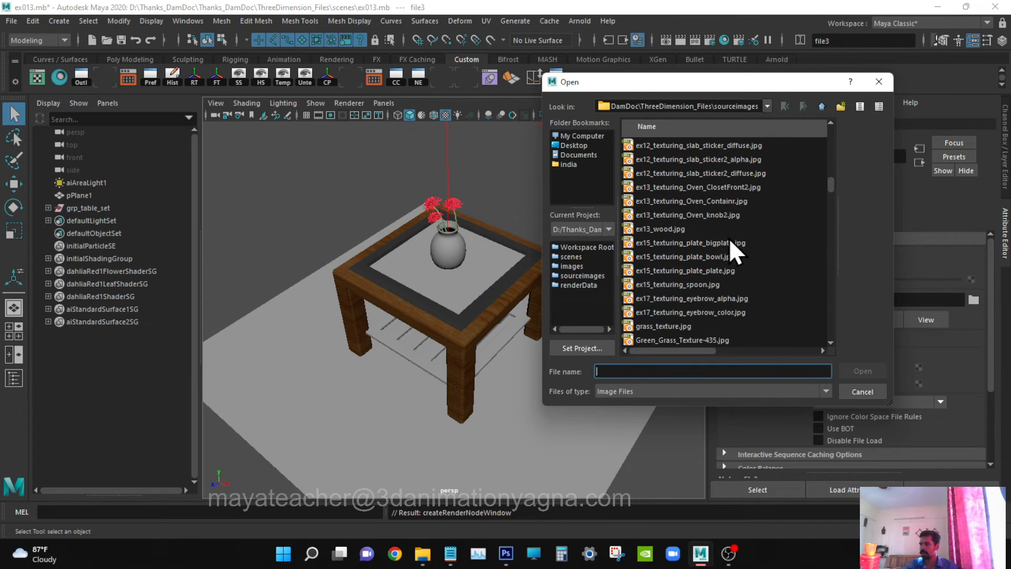
{"action": "left_click", "coordinate": [666, 215]}
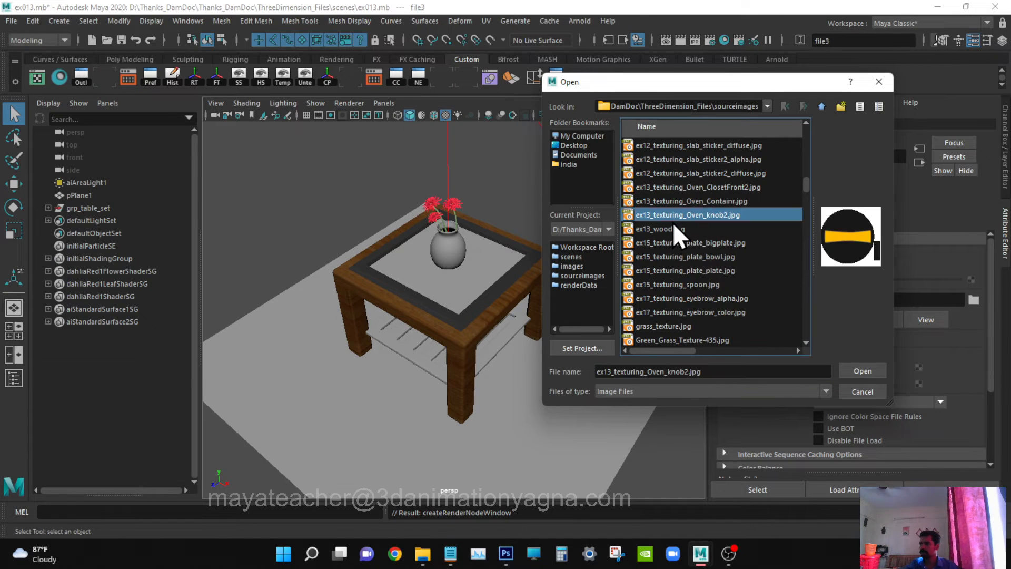
{"action": "double_click", "coordinate": [673, 229]}
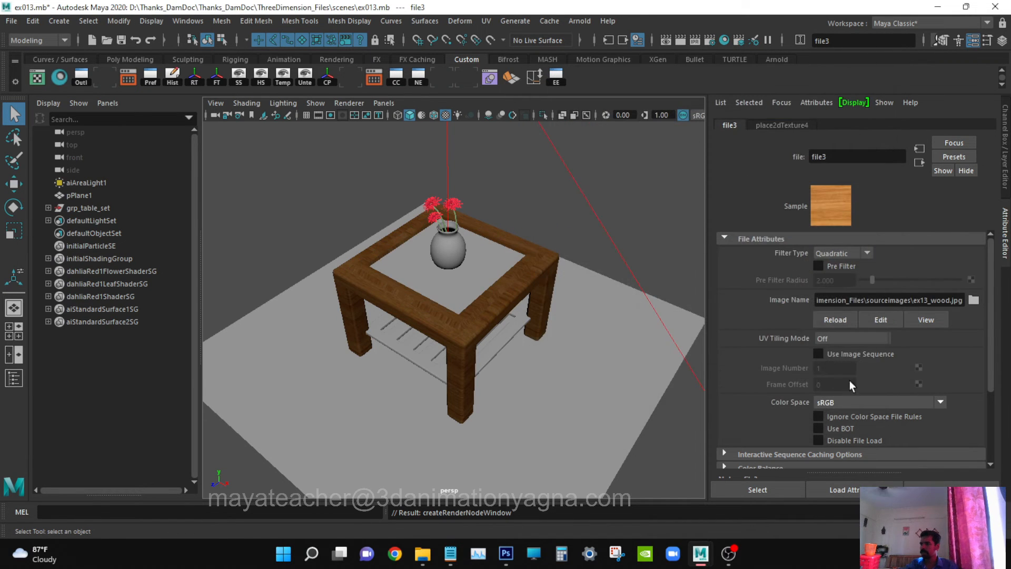
{"action": "left_click", "coordinate": [924, 163]}
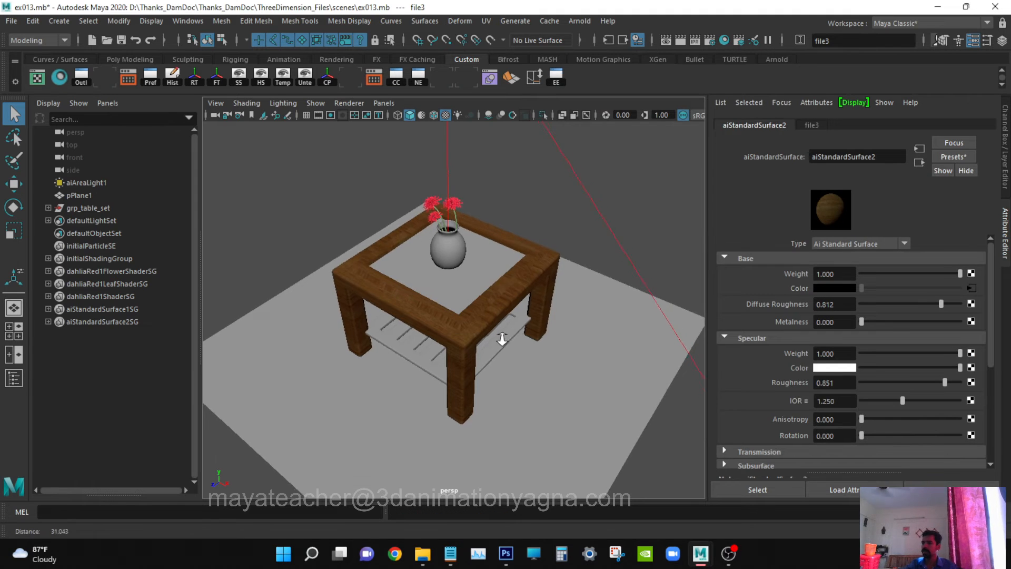
Assign a new Arnold aiStandardSurface material to the slatted stand beneath the tabletop.
{"action": "right_click_drag", "start_coordinate": [531, 346], "coordinate": [548, 351], "text": "alt"}
{"action": "left_click_drag", "start_coordinate": [547, 351], "coordinate": [427, 366], "text": "alt"}
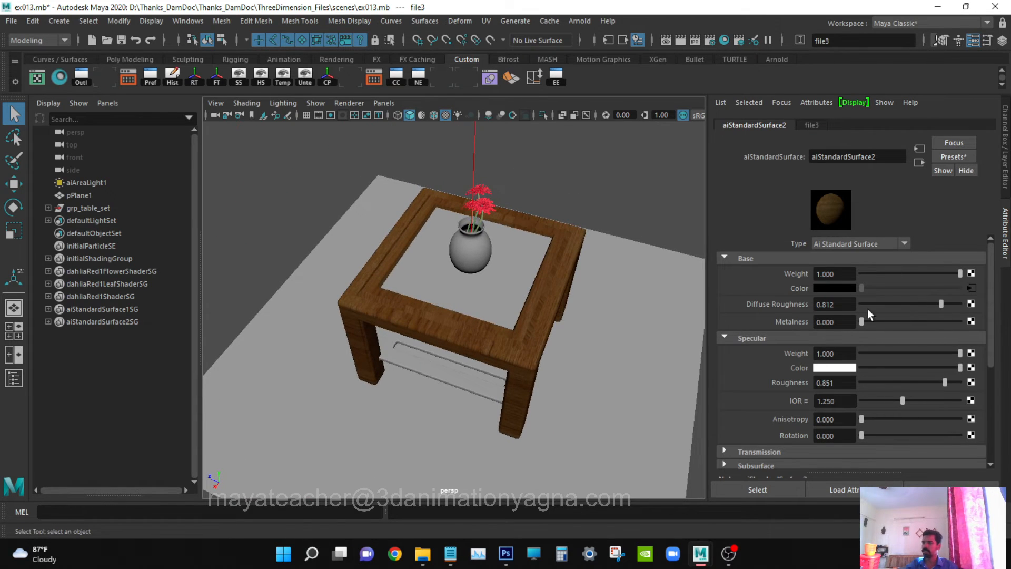
{"action": "left_click_drag", "start_coordinate": [558, 298], "coordinate": [543, 245], "text": "alt"}
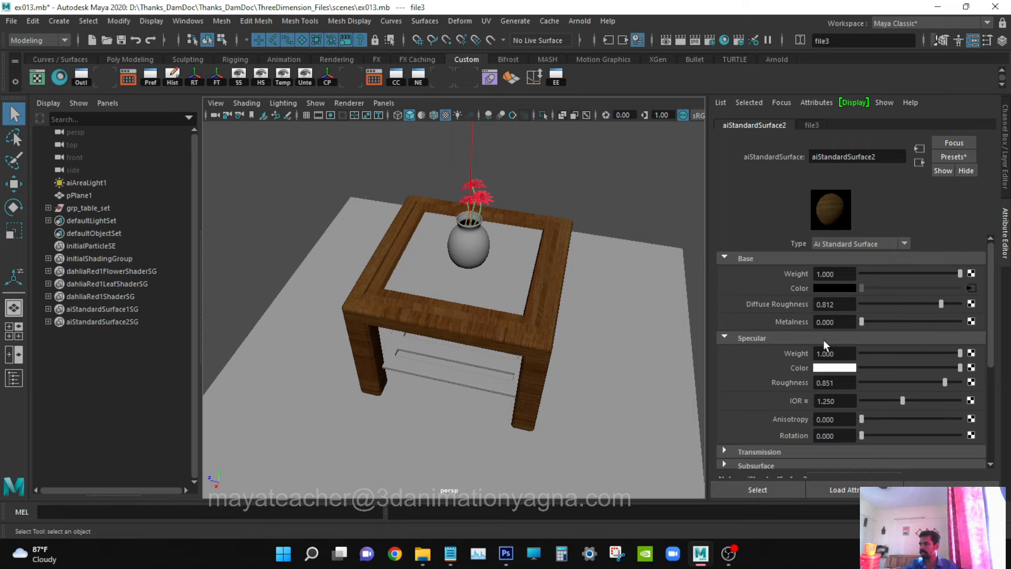
{"action": "left_click_drag", "start_coordinate": [424, 358], "coordinate": [542, 343], "text": "alt"}
{"action": "left_click", "coordinate": [472, 358]}
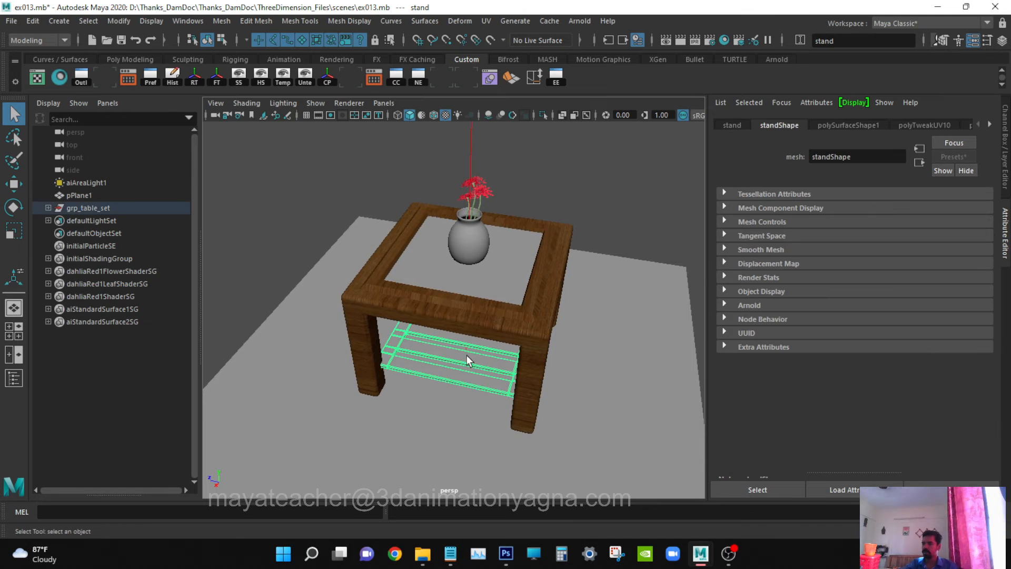
{"action": "left_click_drag", "start_coordinate": [467, 355], "coordinate": [466, 340], "text": "alt"}
{"action": "right_click", "coordinate": [439, 320]}
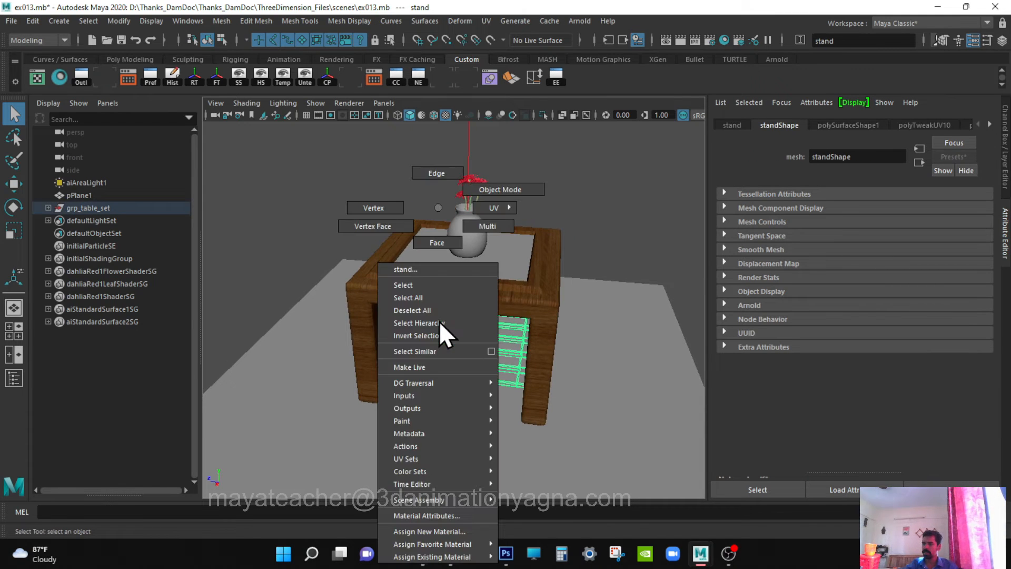
{"action": "left_click", "coordinate": [434, 532]}
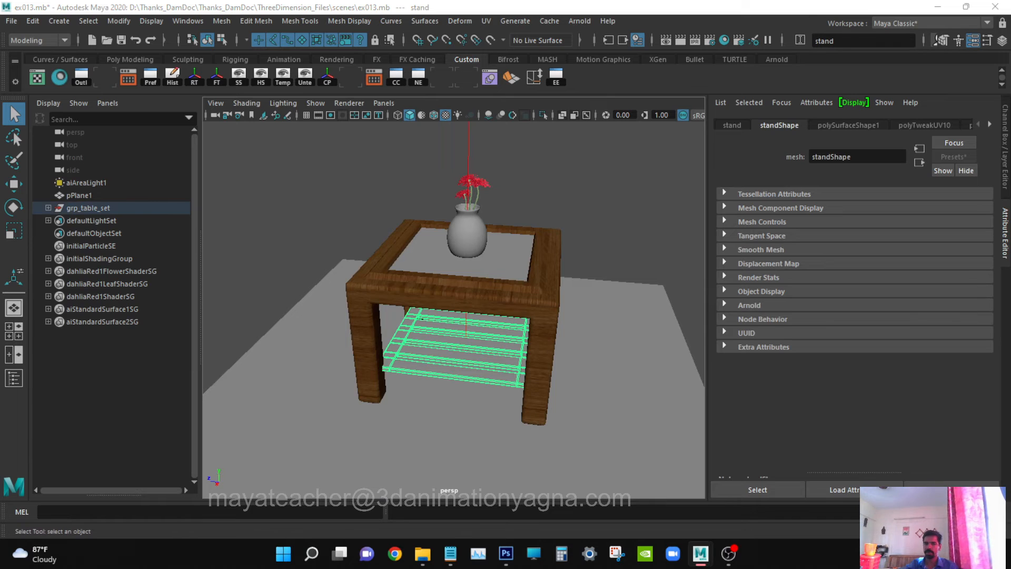
{"action": "left_click", "coordinate": [404, 226]}
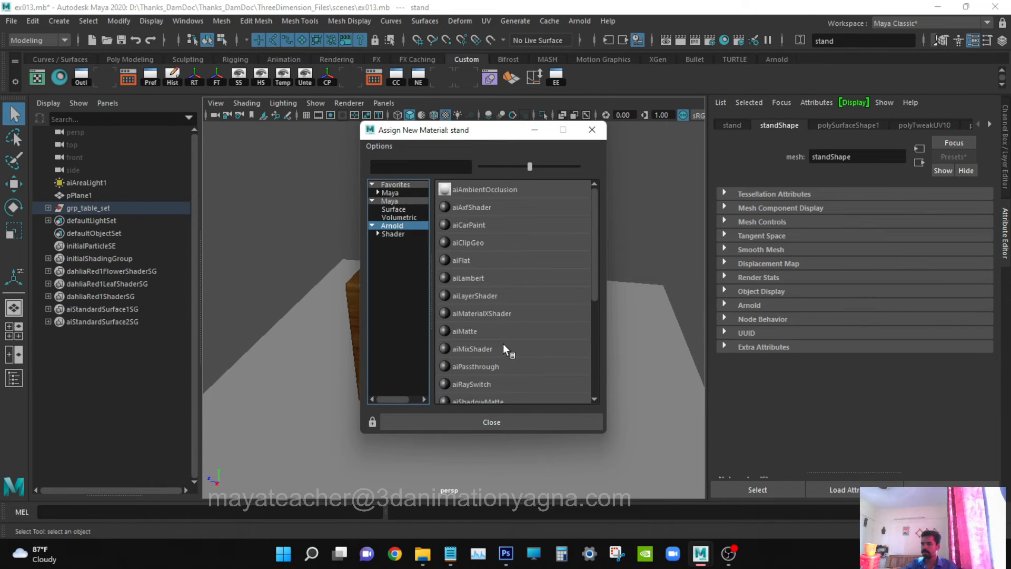
{"action": "scroll", "coordinate": [495, 349], "scroll_direction": "down", "scroll_amount": 2}
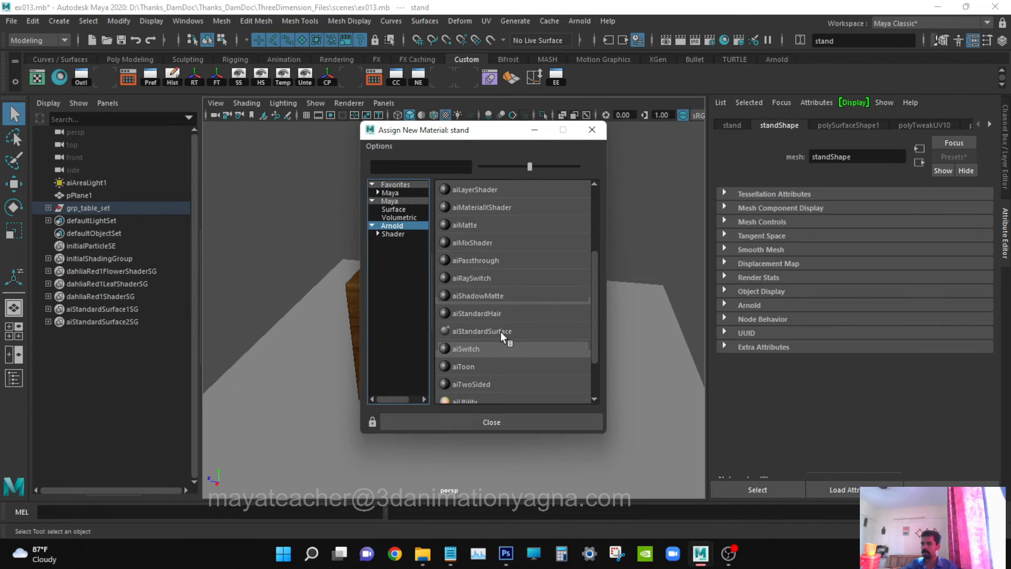
{"action": "left_click", "coordinate": [500, 331]}
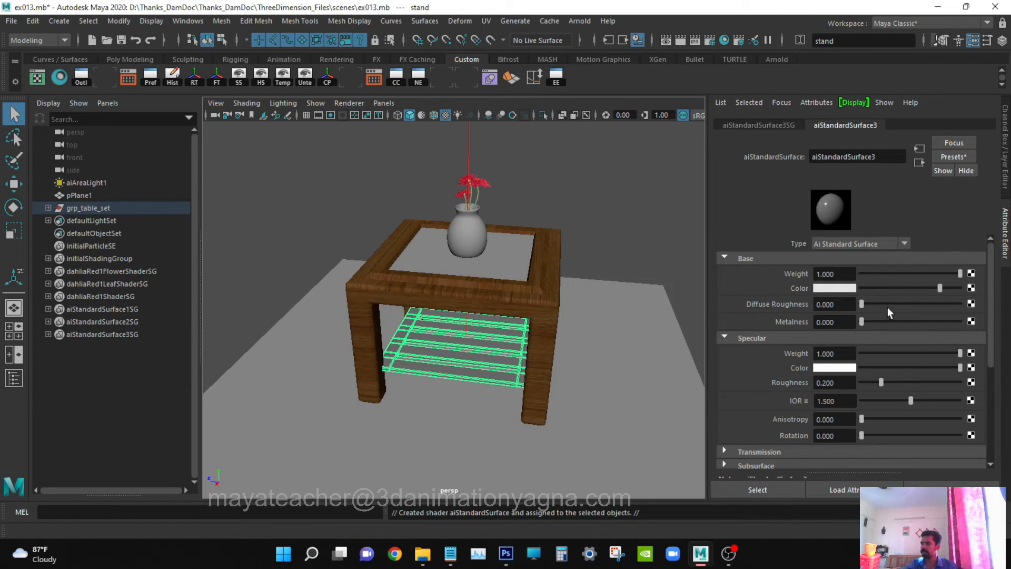
Set the stand material's specular roughness to about 0.80, diffuse roughness to about 0.81 and IOR to about 1.20.
{"action": "left_click_drag", "start_coordinate": [887, 385], "coordinate": [938, 380]}
{"action": "left_click", "coordinate": [939, 305]}
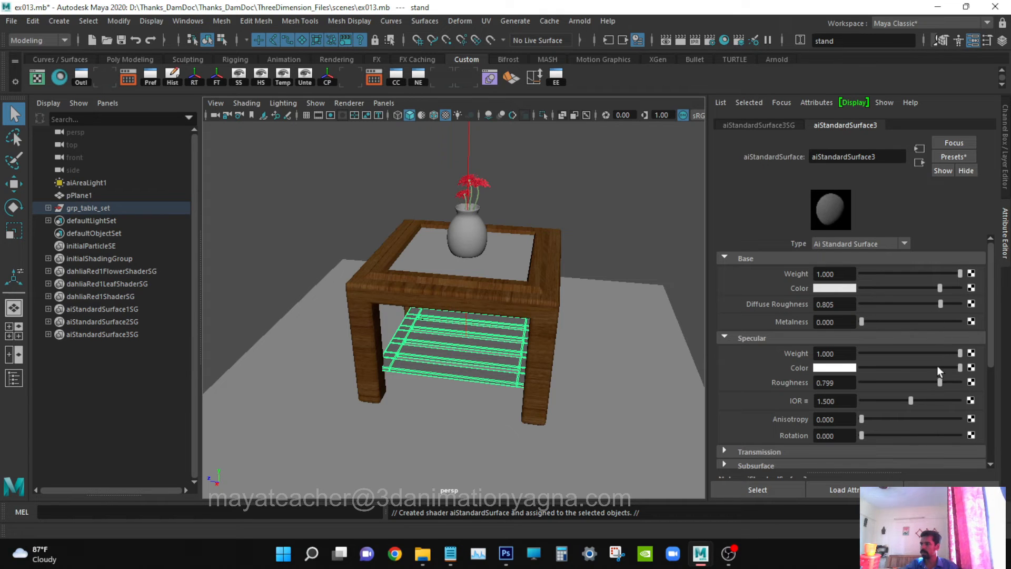
{"action": "left_click_drag", "start_coordinate": [902, 399], "coordinate": [899, 399]}
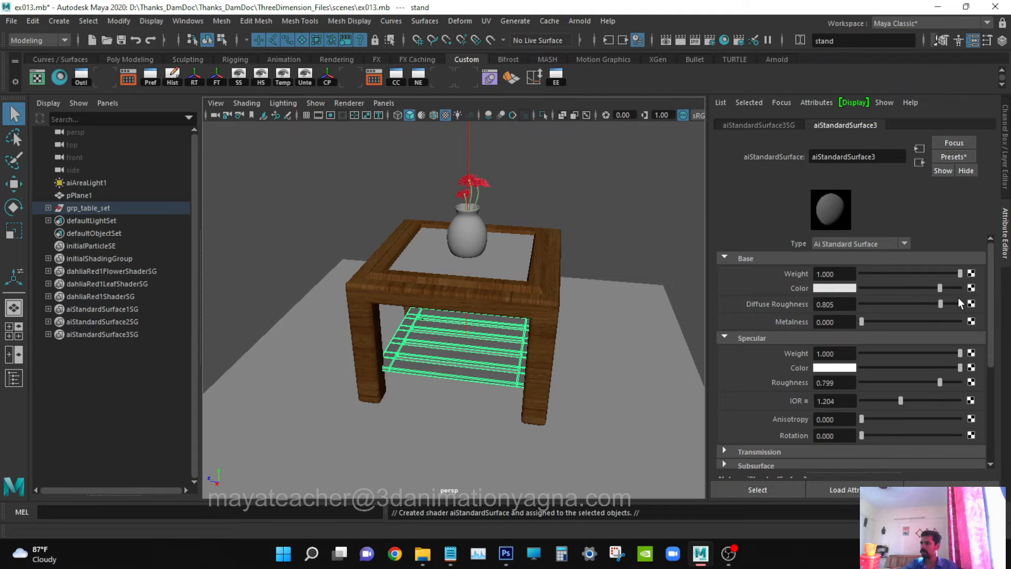
Map a File texture using ex13_wood.jpg to the stand material's base color and check the slats.
{"action": "left_click", "coordinate": [970, 288]}
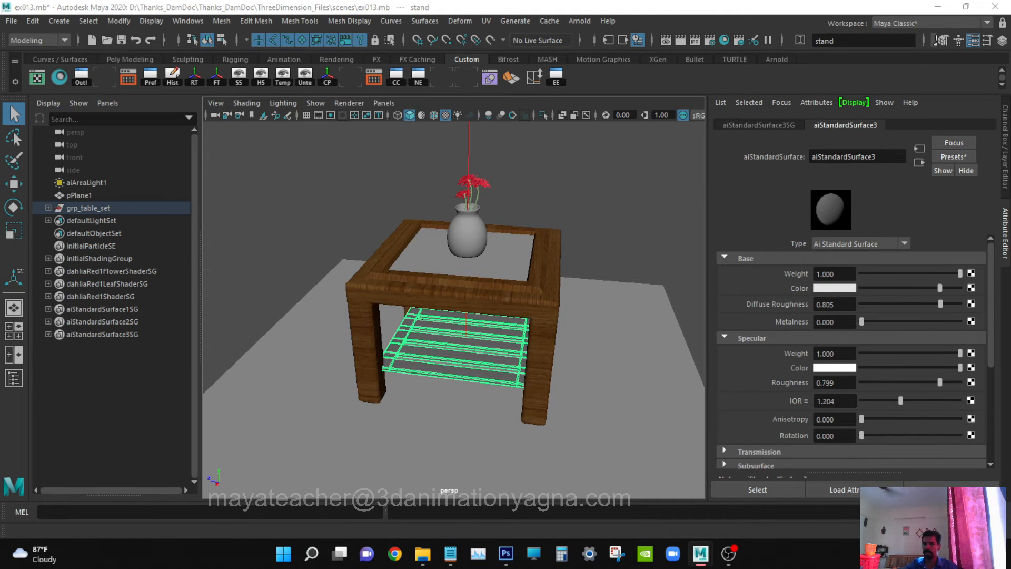
{"action": "left_click_drag", "start_coordinate": [679, 178], "coordinate": [691, 144]}
{"action": "left_click", "coordinate": [735, 255]}
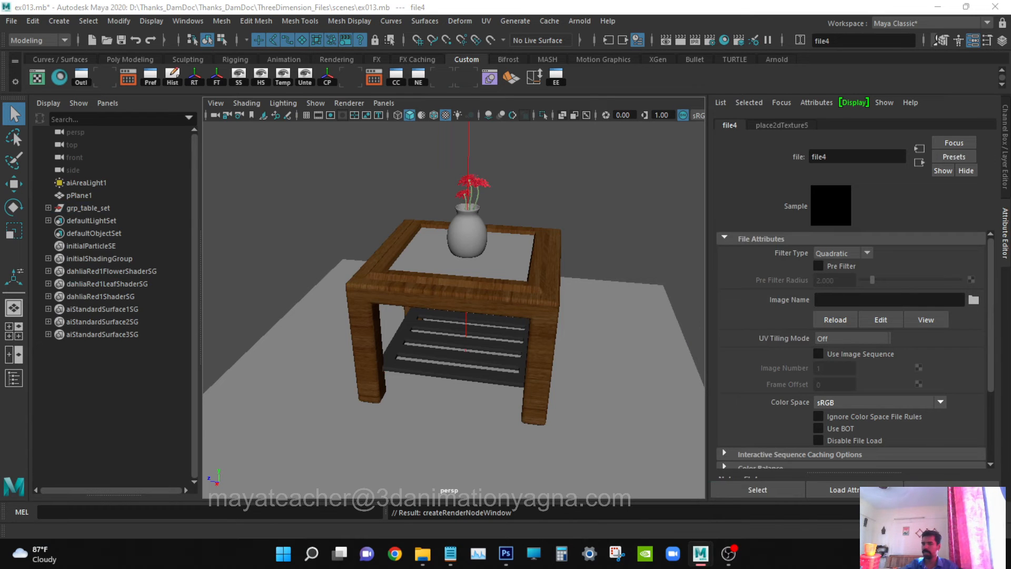
{"action": "left_click_drag", "start_coordinate": [740, 140], "coordinate": [759, 111]}
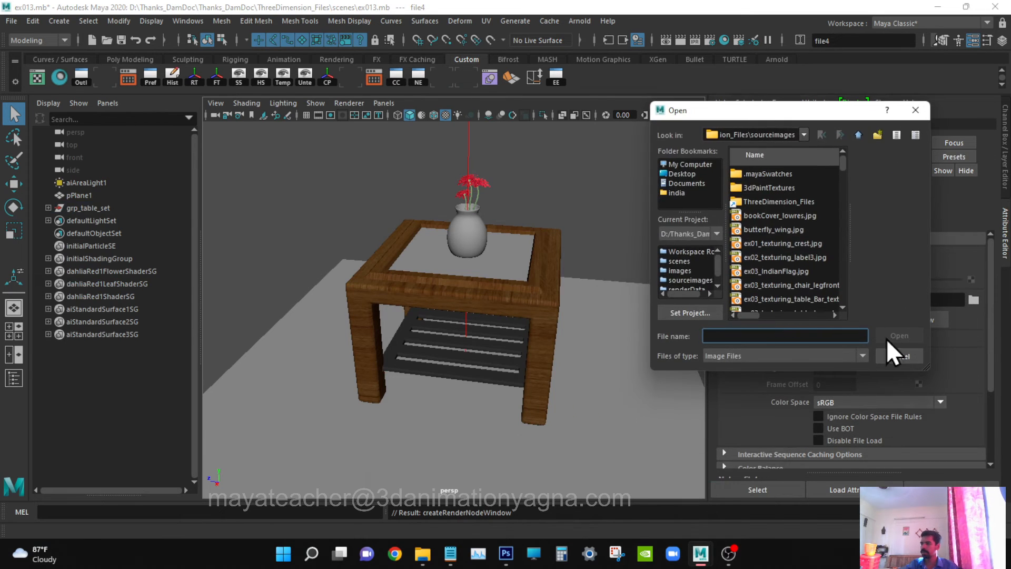
{"action": "left_click_drag", "start_coordinate": [925, 368], "coordinate": [1008, 504]}
{"action": "scroll", "coordinate": [823, 346], "scroll_direction": "down", "scroll_amount": 10}
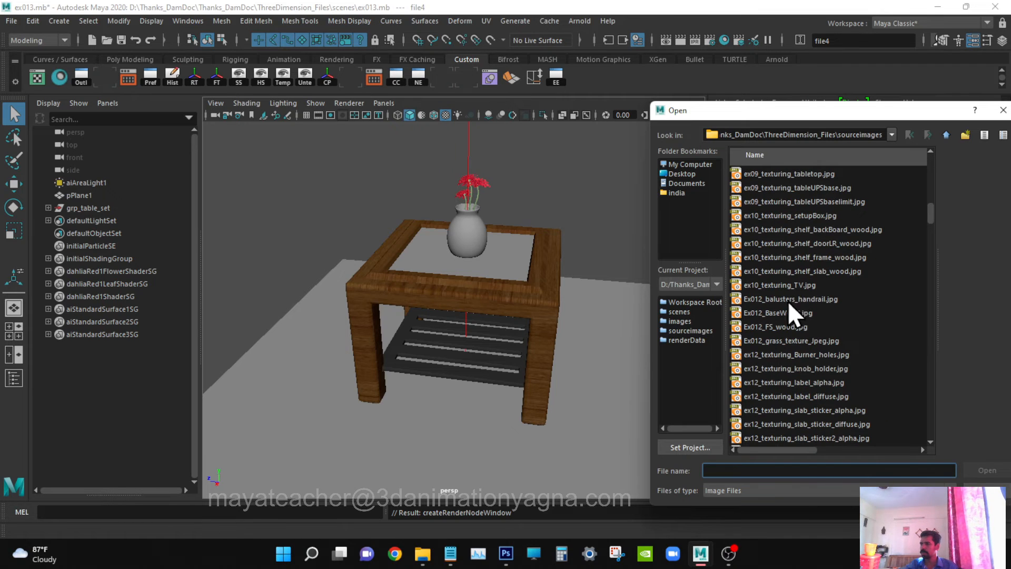
{"action": "scroll", "coordinate": [786, 358], "scroll_direction": "down", "scroll_amount": 2}
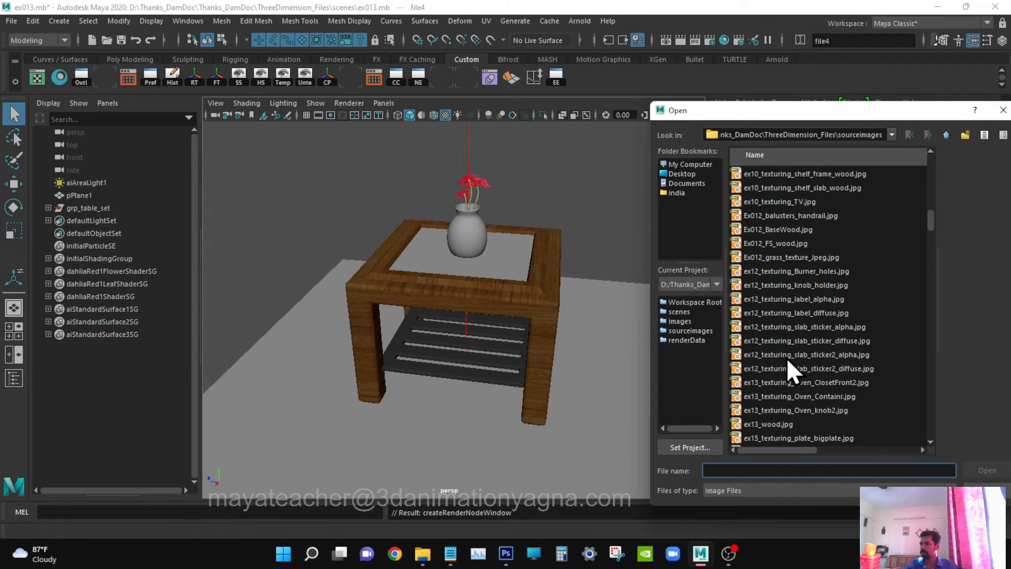
{"action": "double_click", "coordinate": [777, 423]}
{"action": "left_click_drag", "start_coordinate": [501, 354], "coordinate": [490, 339], "text": "alt"}
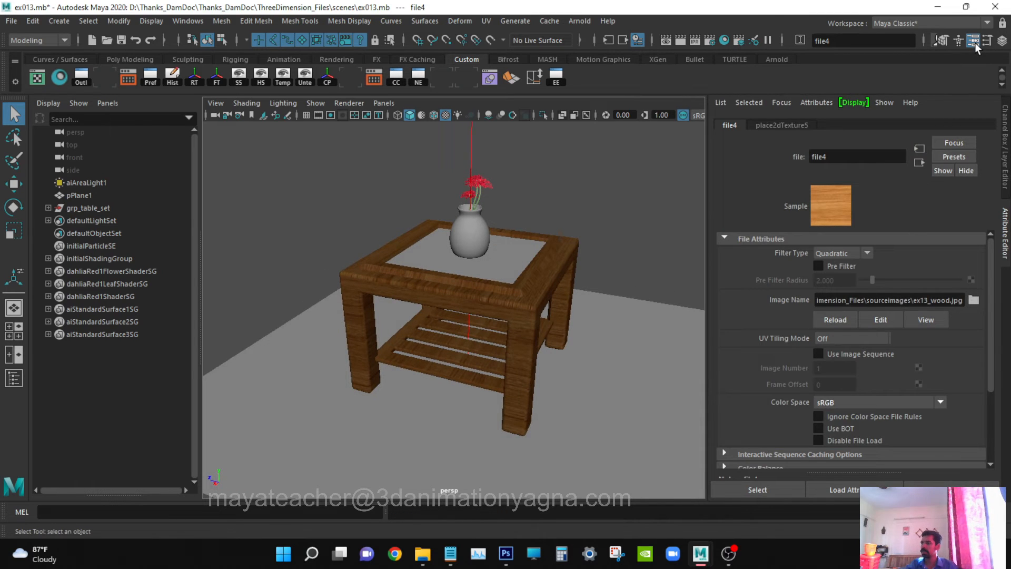
Return to the stand material's attributes and rename the material stand_shdr.
{"action": "left_click", "coordinate": [920, 162]}
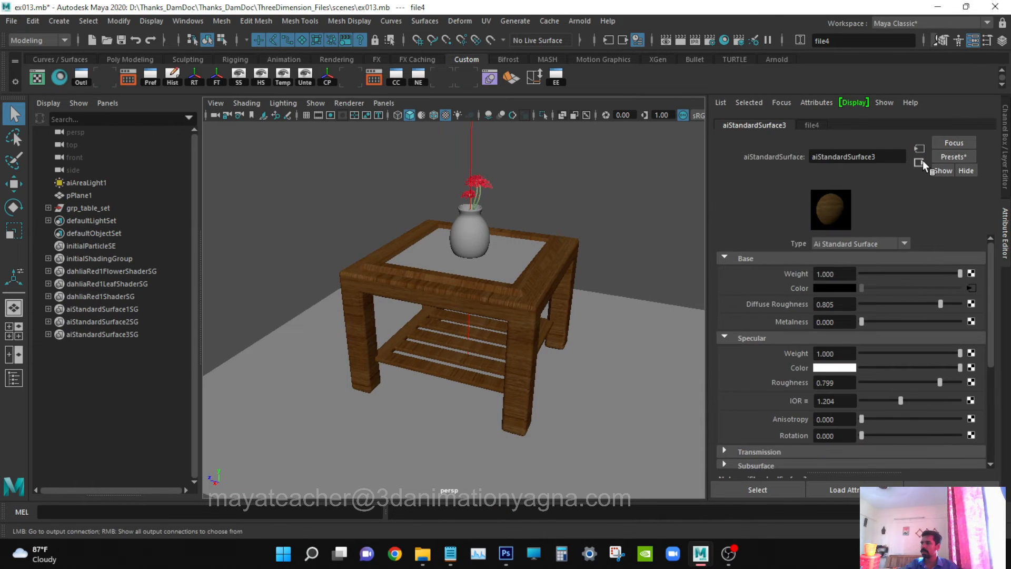
{"action": "double_click", "coordinate": [885, 158]}
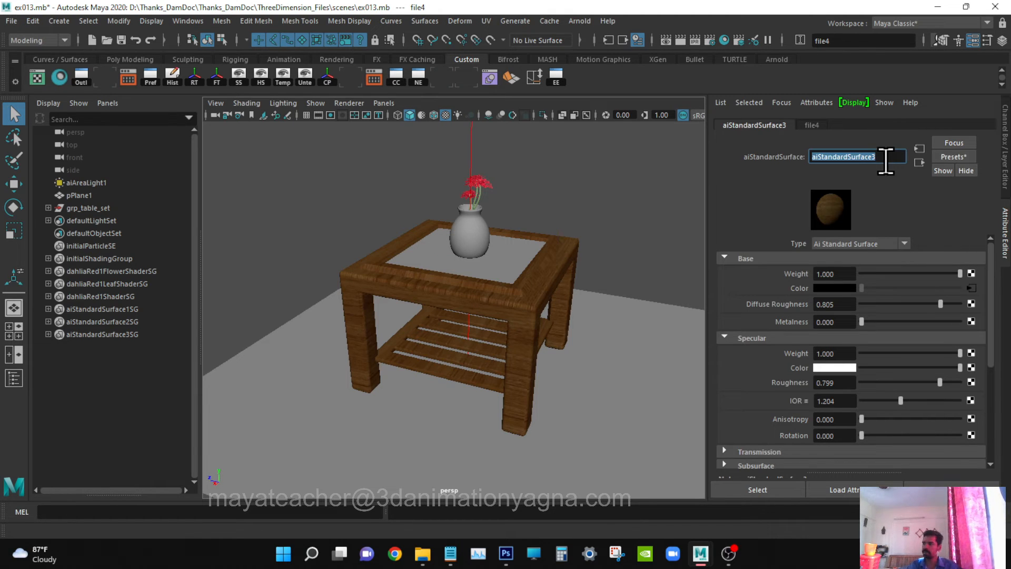
{"action": "type", "text": "stand shd"}
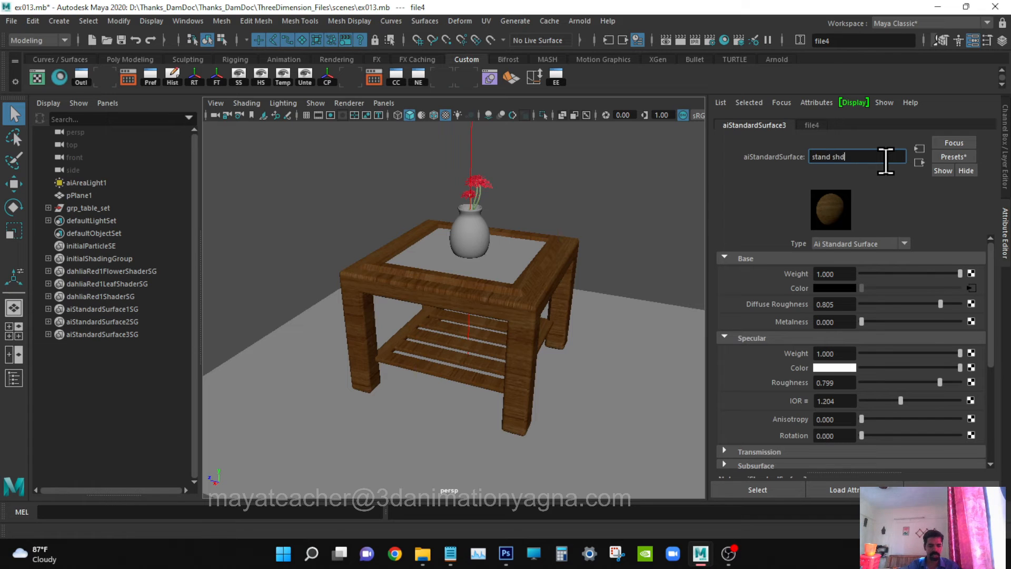
{"action": "key", "text": "Return"}
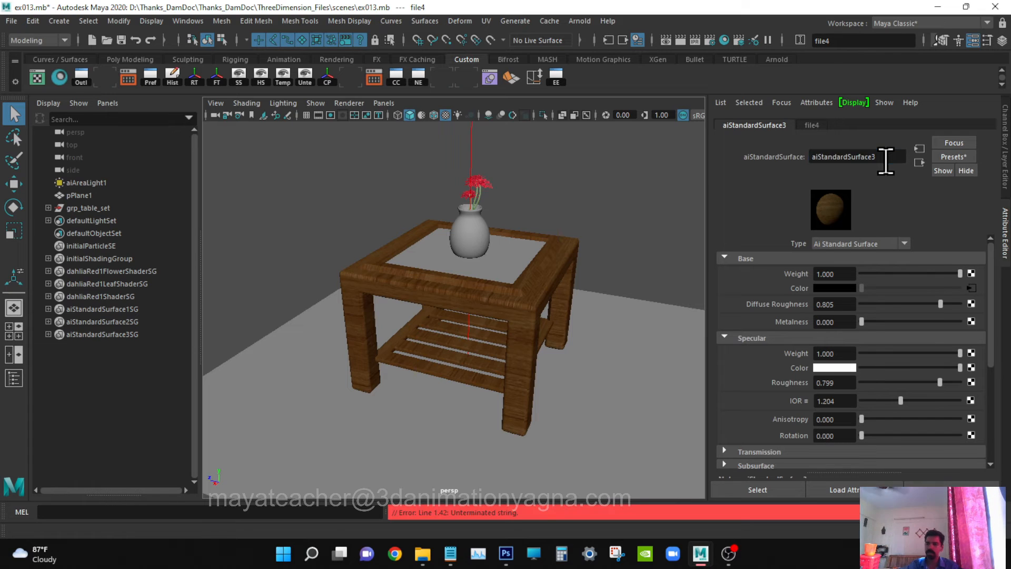
{"action": "type", "text": "s"}
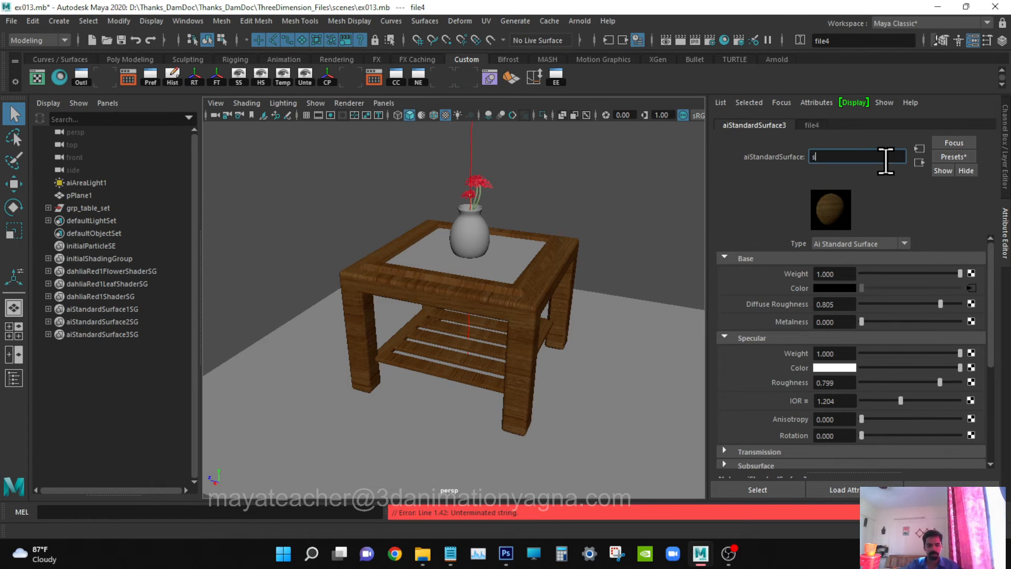
{"action": "type", "text": "tand shdr"}
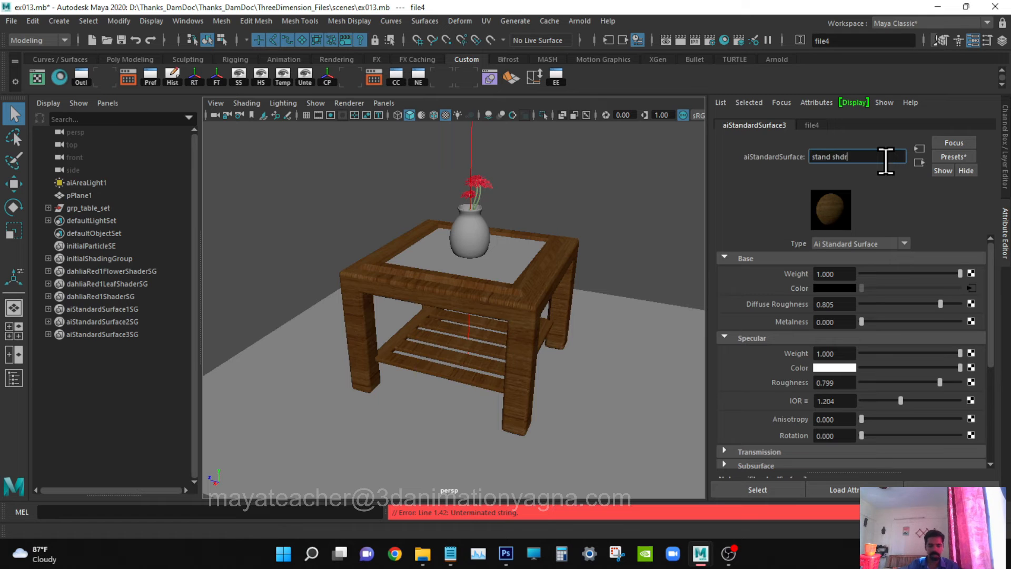
{"action": "key", "text": "Return"}
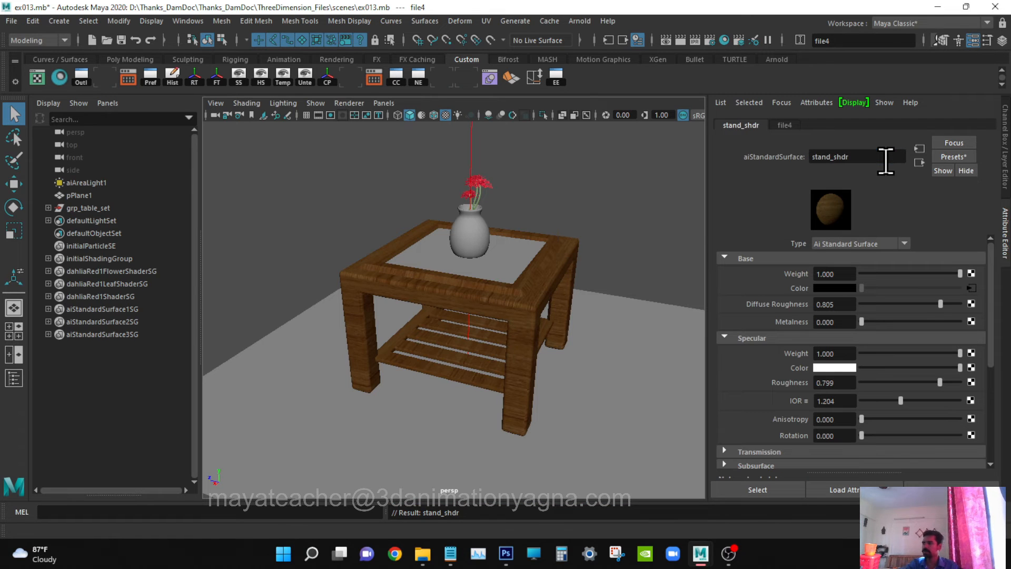
Replace the shader attributes with the channel values and select the glass panel in the tabletop.
{"action": "left_click", "coordinate": [919, 163]}
{"action": "left_click_drag", "start_coordinate": [479, 265], "coordinate": [500, 275], "text": "alt"}
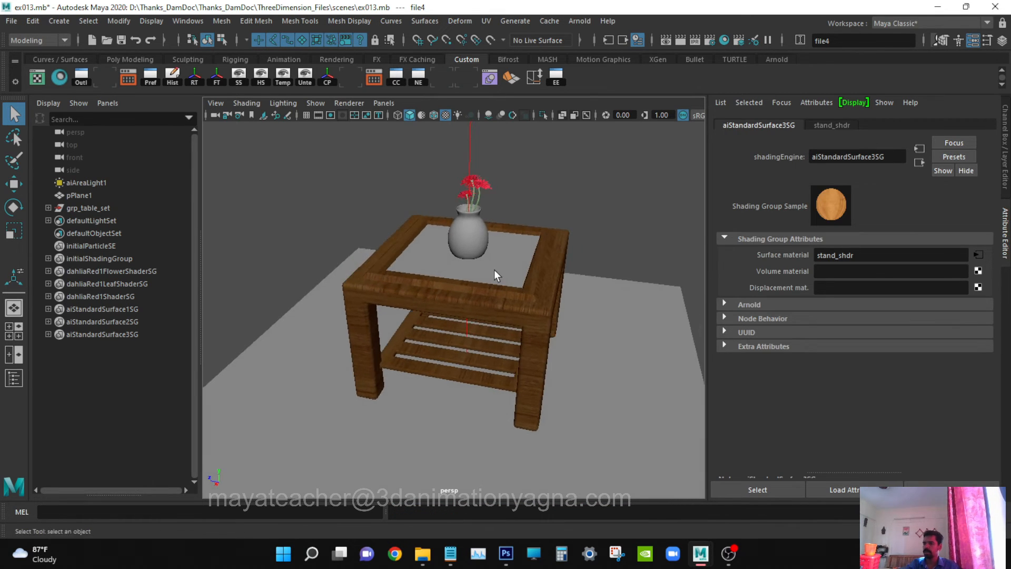
{"action": "left_click", "coordinate": [973, 41]}
{"action": "scroll", "coordinate": [590, 287], "scroll_direction": "down", "scroll_amount": 3}
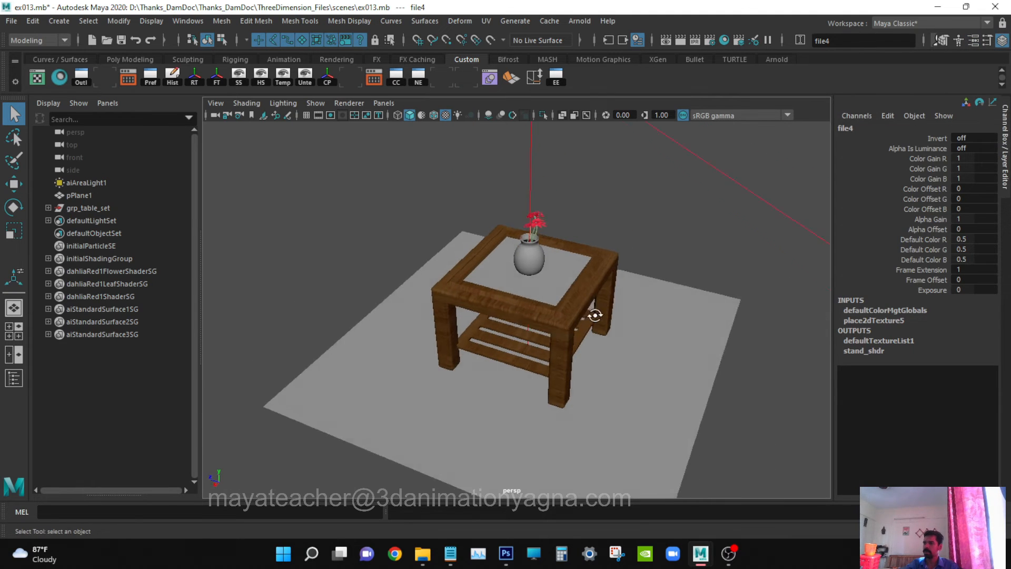
{"action": "left_click", "coordinate": [556, 267]}
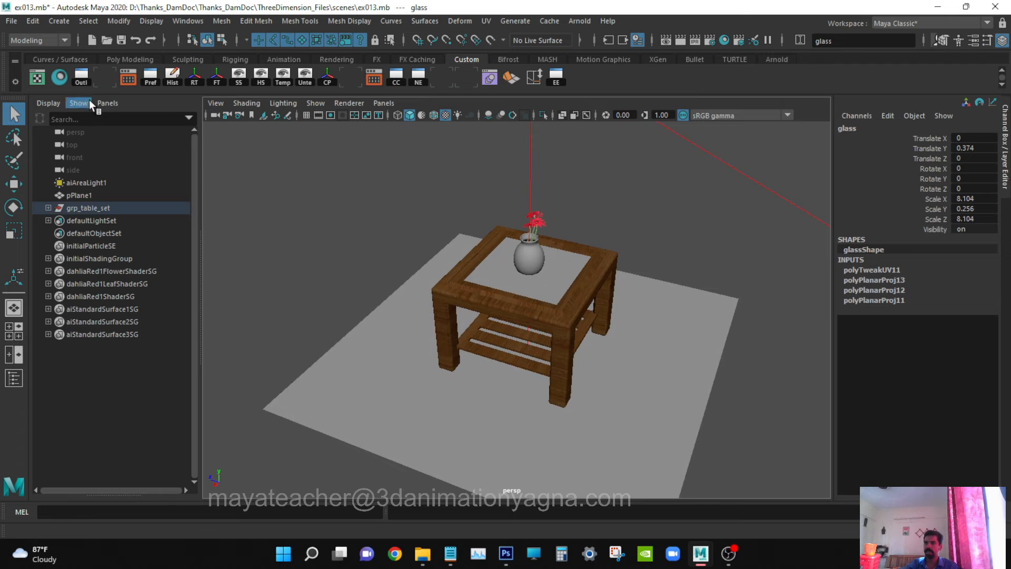
Open the Hypershade and enlarge its window and material browser so that all material swatches fit.
{"action": "left_click", "coordinate": [200, 22]}
{"action": "mouse_move", "coordinate": [245, 103]}
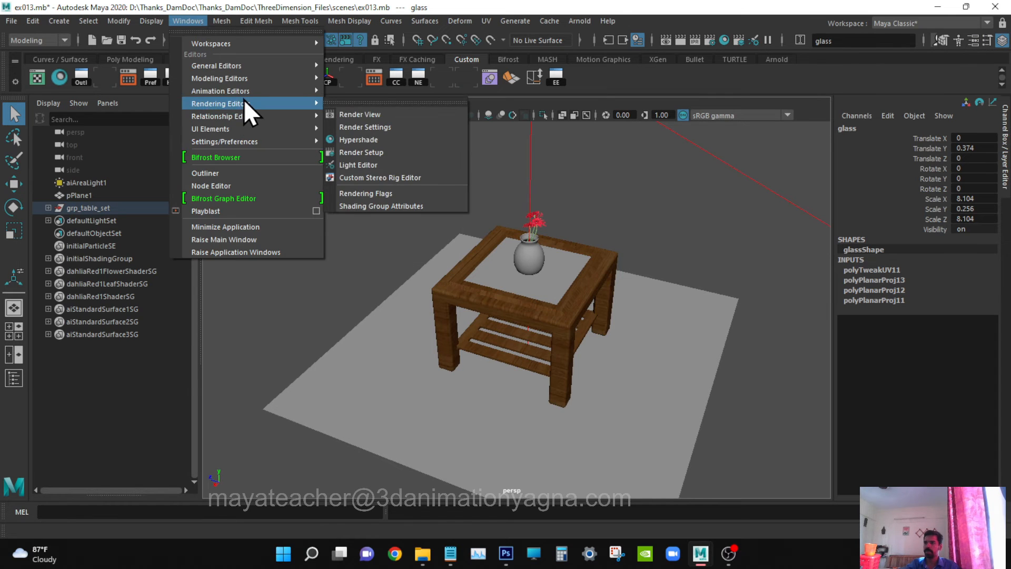
{"action": "left_click", "coordinate": [388, 140]}
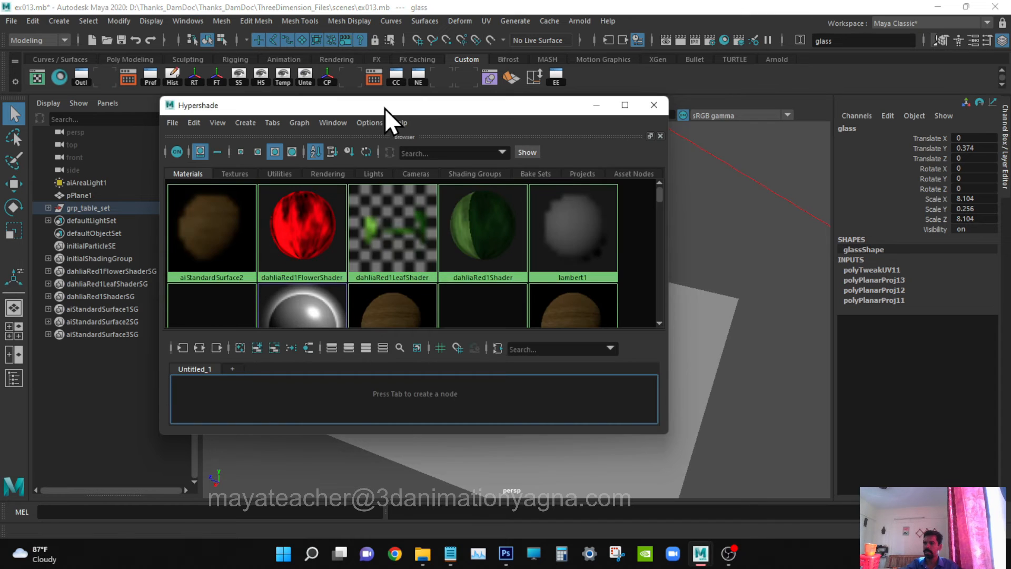
{"action": "left_click_drag", "start_coordinate": [384, 109], "coordinate": [596, 110]}
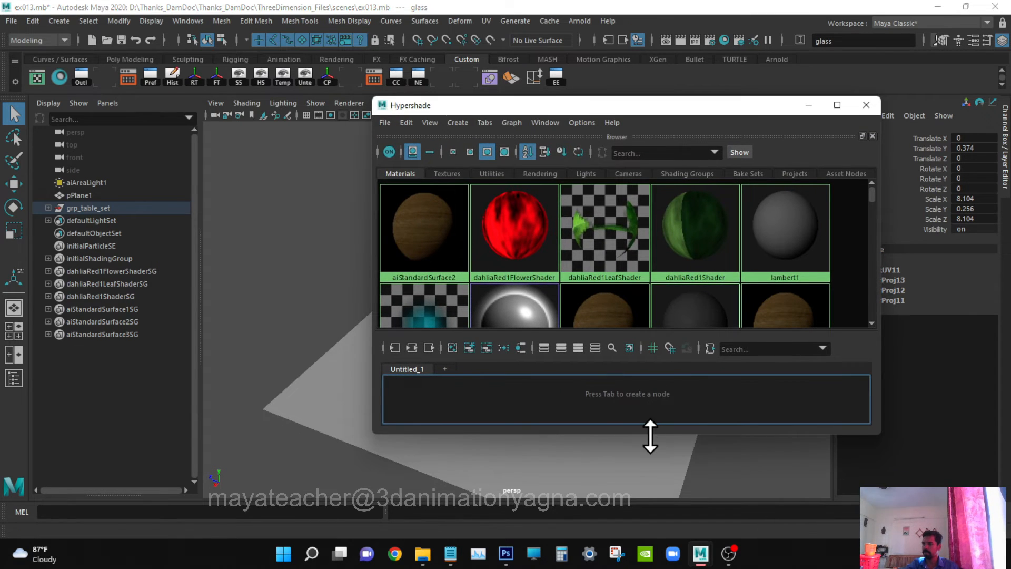
{"action": "left_click_drag", "start_coordinate": [650, 435], "coordinate": [648, 524]}
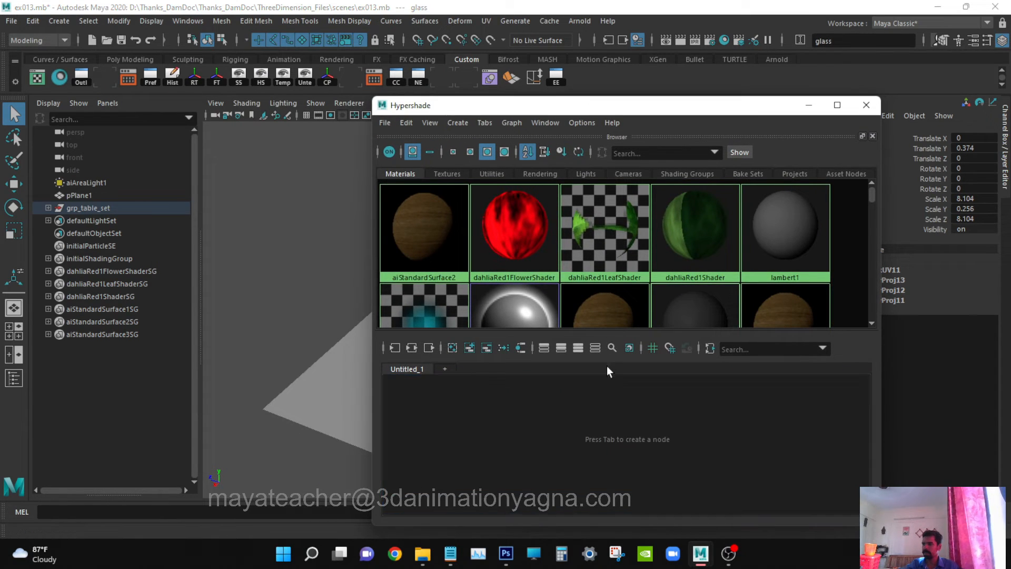
{"action": "left_click_drag", "start_coordinate": [606, 333], "coordinate": [618, 421]}
Rename the aiStandardSurface2 wood material to borderglass_shdr.
{"action": "double_click", "coordinate": [426, 230]}
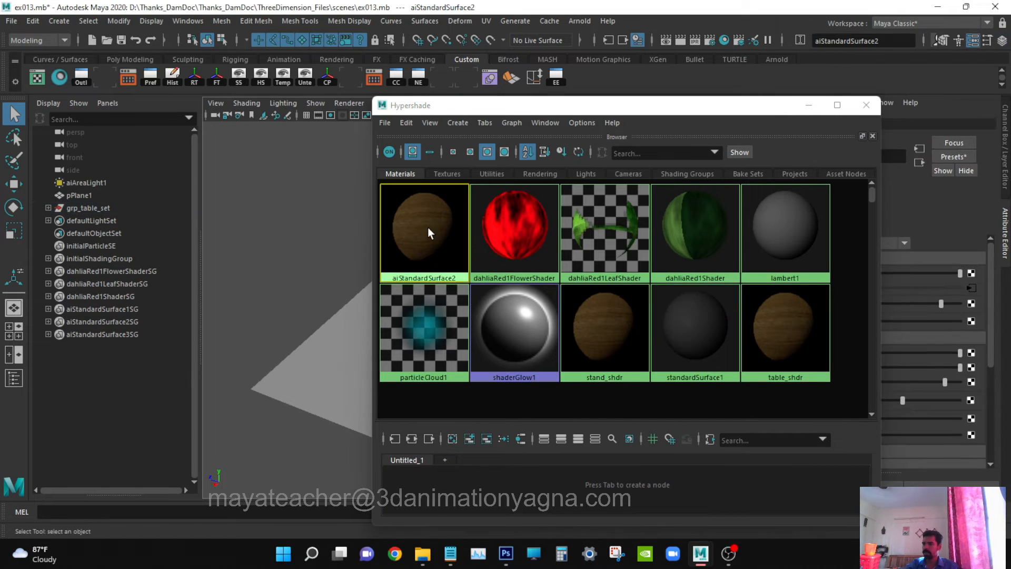
{"action": "left_click_drag", "start_coordinate": [562, 108], "coordinate": [408, 264]}
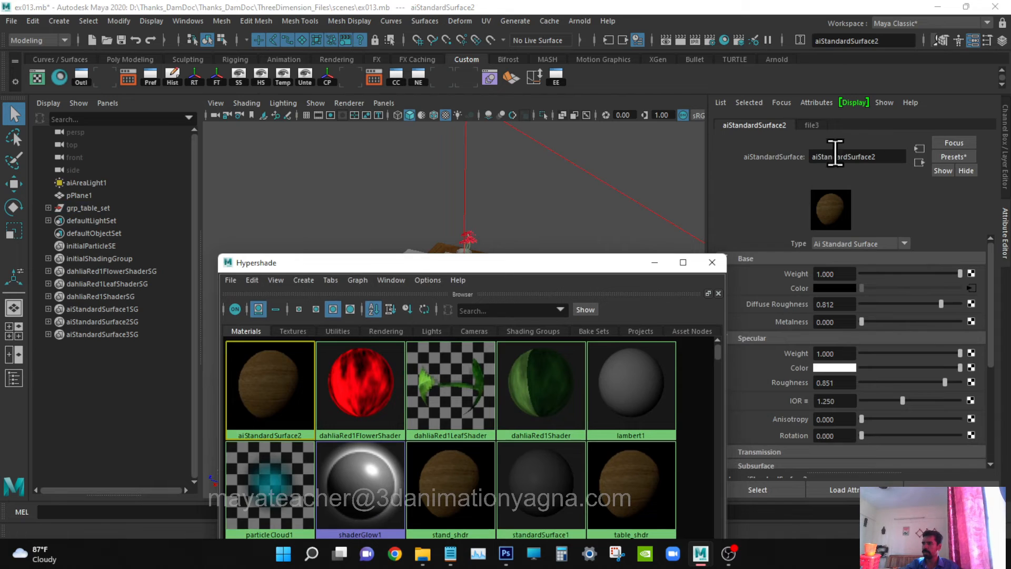
{"action": "double_click", "coordinate": [887, 157]}
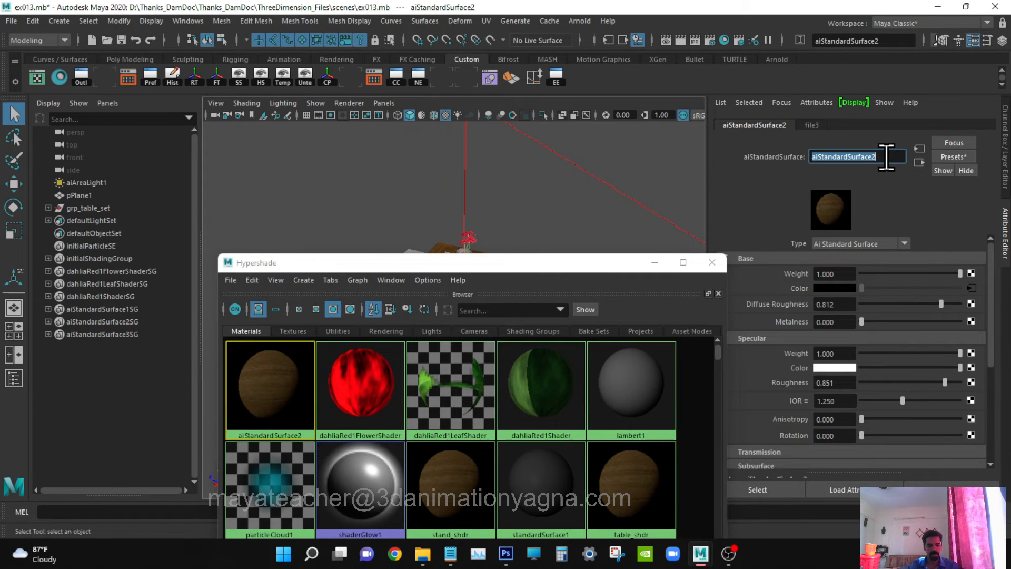
{"action": "type", "text": "borderg"}
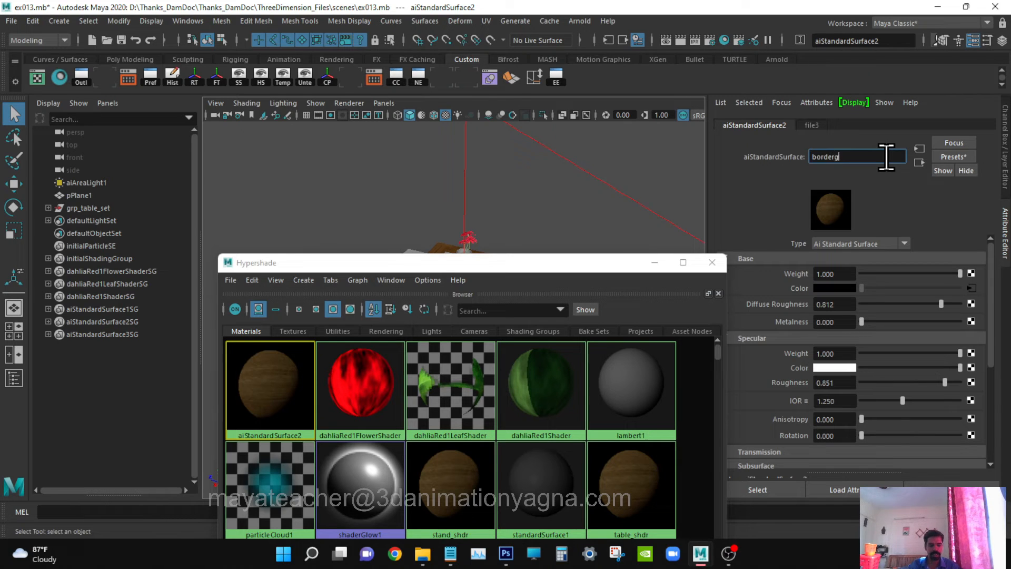
{"action": "type", "text": "lass_s"}
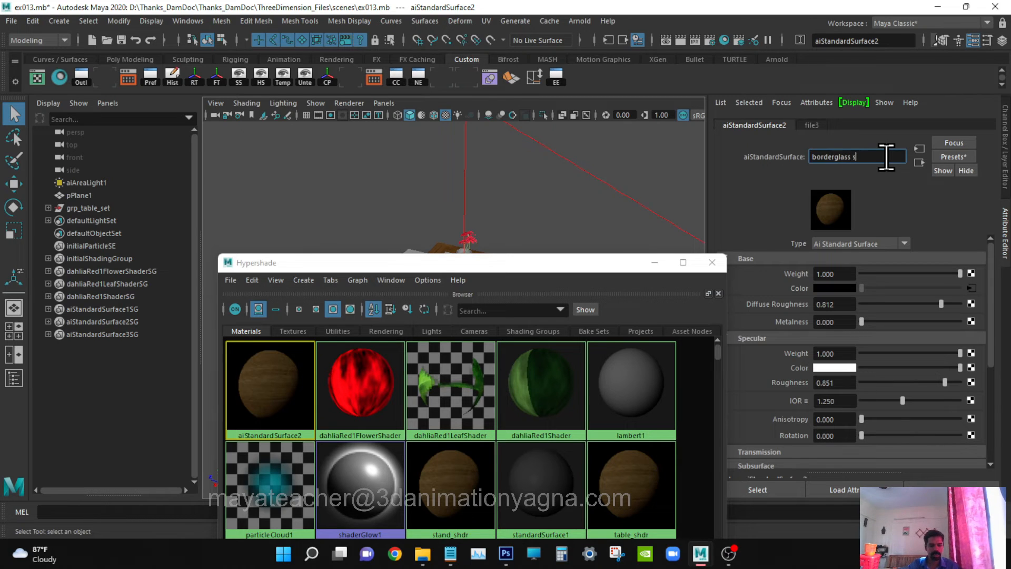
{"action": "type", "text": "hdr"}
{"action": "key", "text": "Return"}
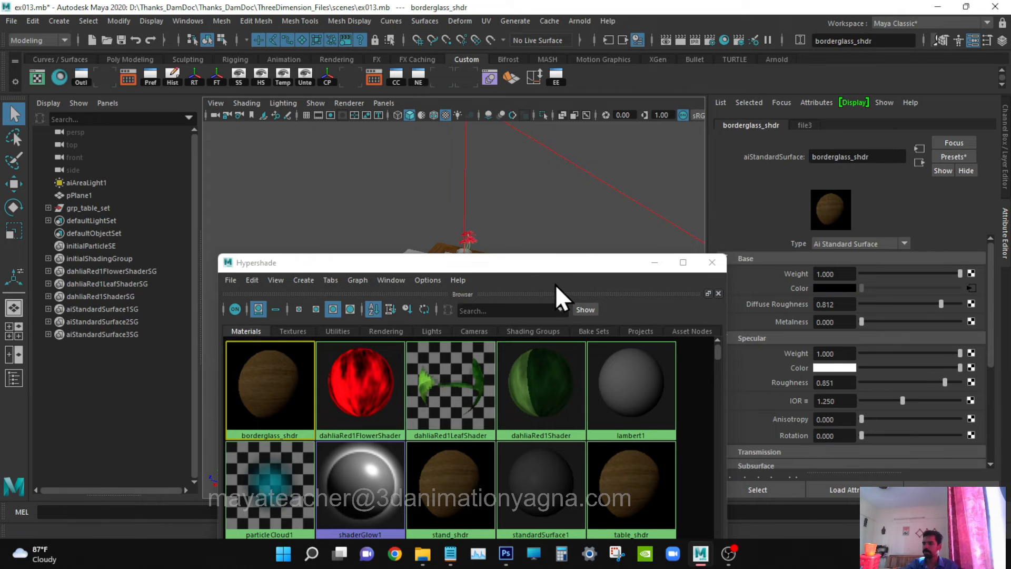
Rename the red dahliaRed1FlowerShader material to flower_shdr.
{"action": "left_click_drag", "start_coordinate": [532, 263], "coordinate": [519, 97]}
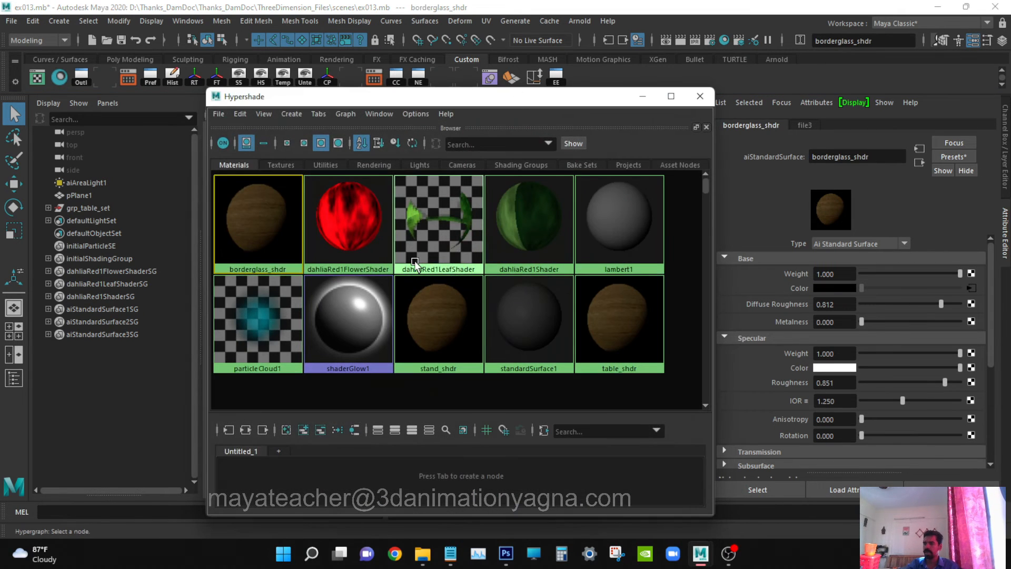
{"action": "left_click", "coordinate": [361, 207]}
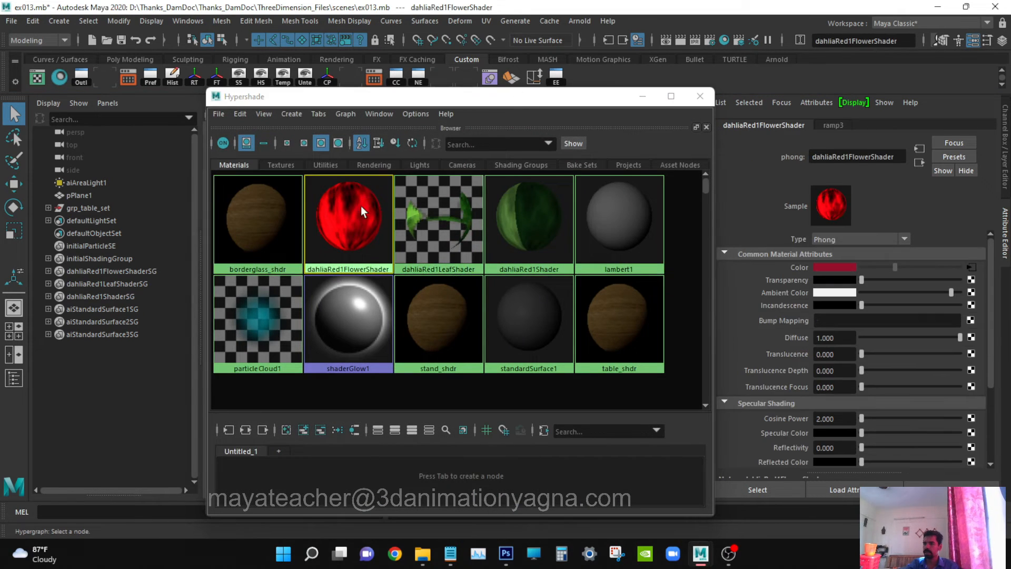
{"action": "double_click", "coordinate": [868, 157]}
{"action": "type", "text": "flow"}
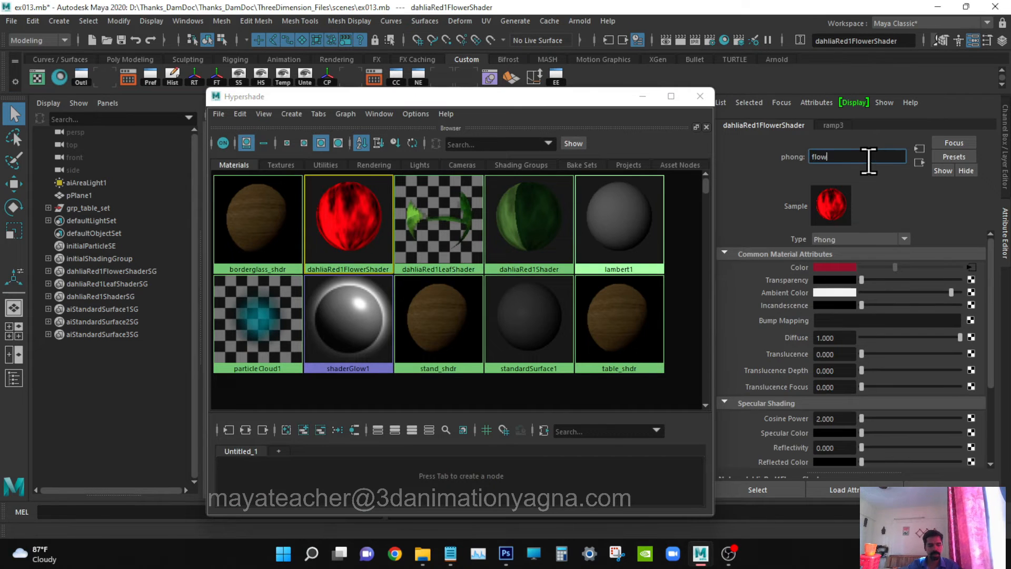
{"action": "type", "text": "er_shdr"}
{"action": "key", "text": "Return"}
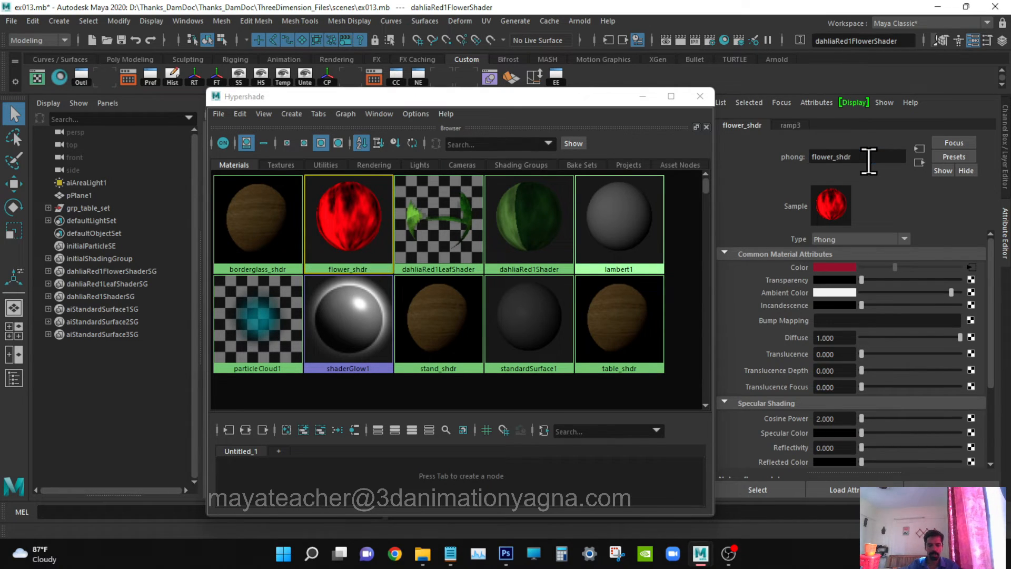
Rename the dahliaRed1LeafShader material to leaf_shdr.
{"action": "left_click", "coordinate": [445, 215]}
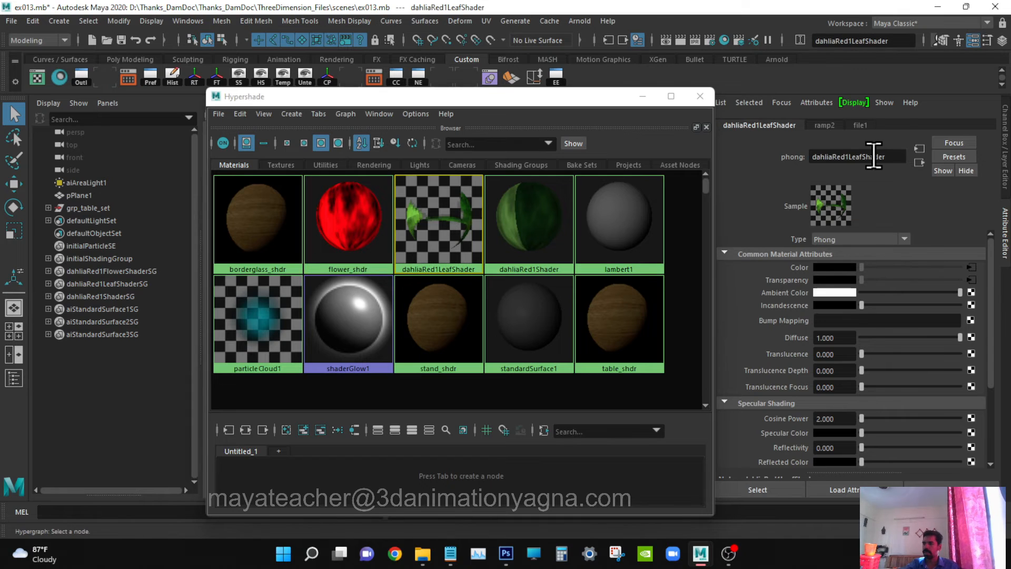
{"action": "double_click", "coordinate": [876, 157]}
{"action": "type", "text": "le"}
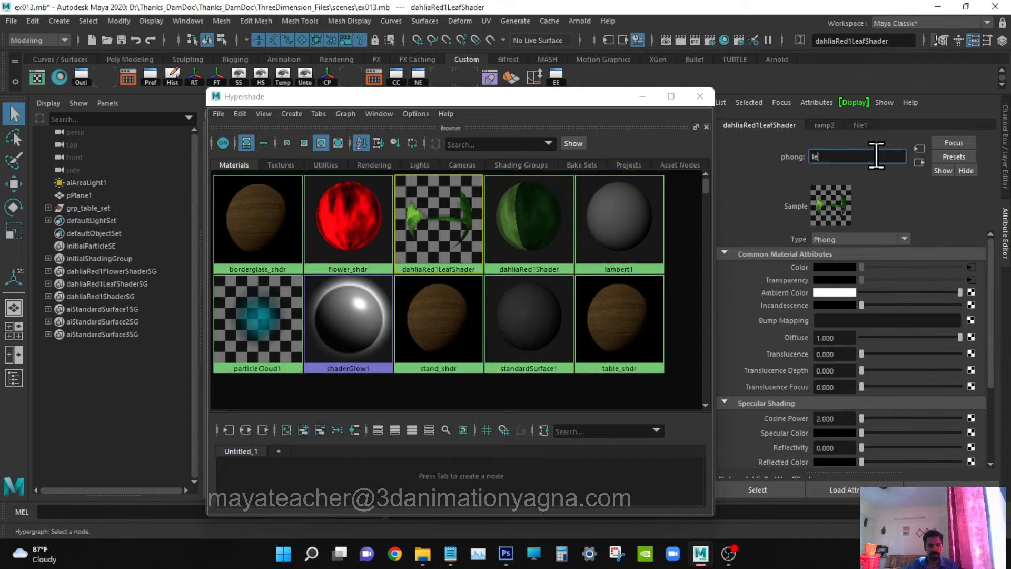
{"action": "type", "text": "af_shdr"}
{"action": "key", "text": "Return"}
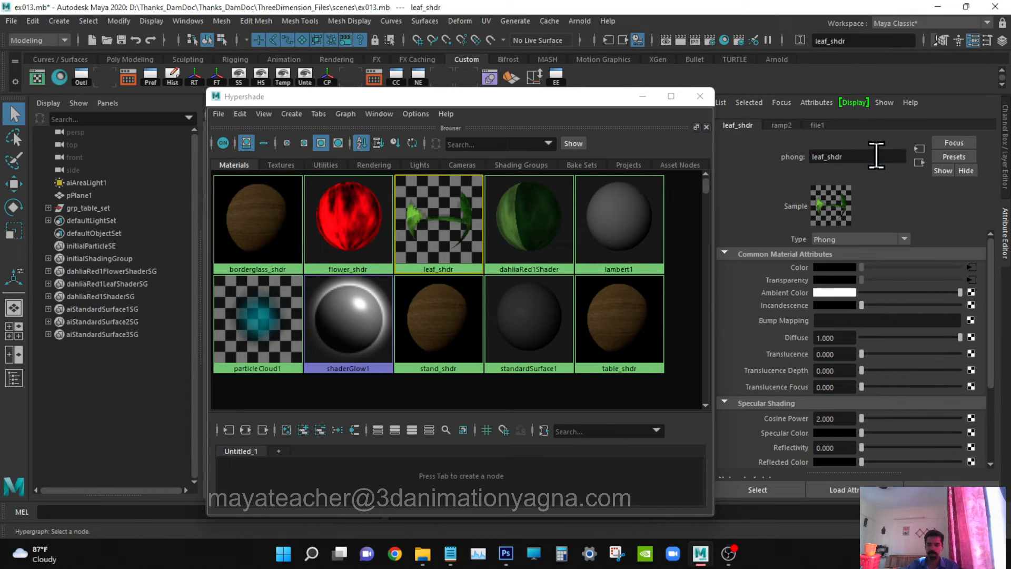
Rename the green dahliaRed1Shader material to stem_shdr.
{"action": "left_click", "coordinate": [545, 222]}
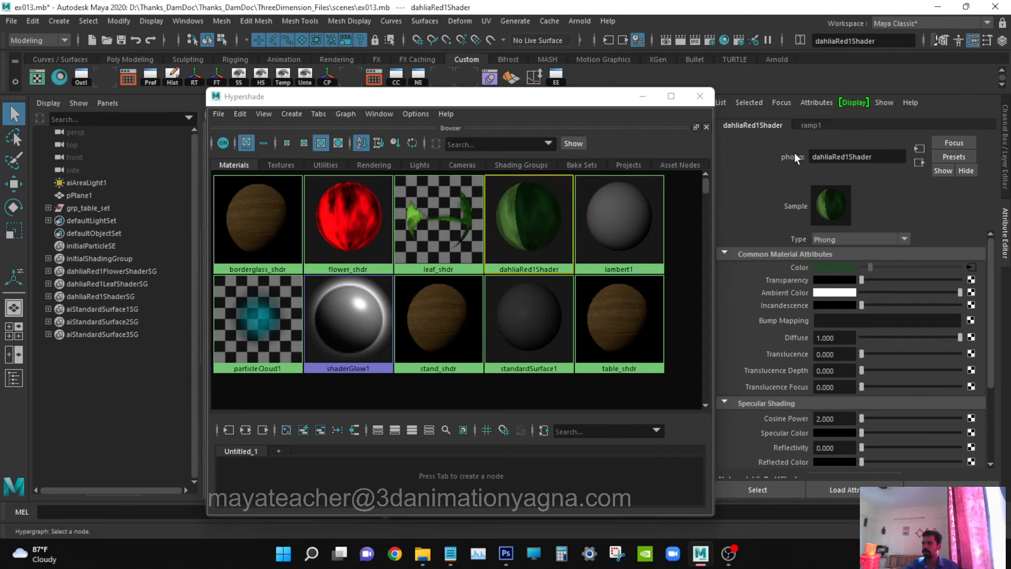
{"action": "double_click", "coordinate": [901, 157]}
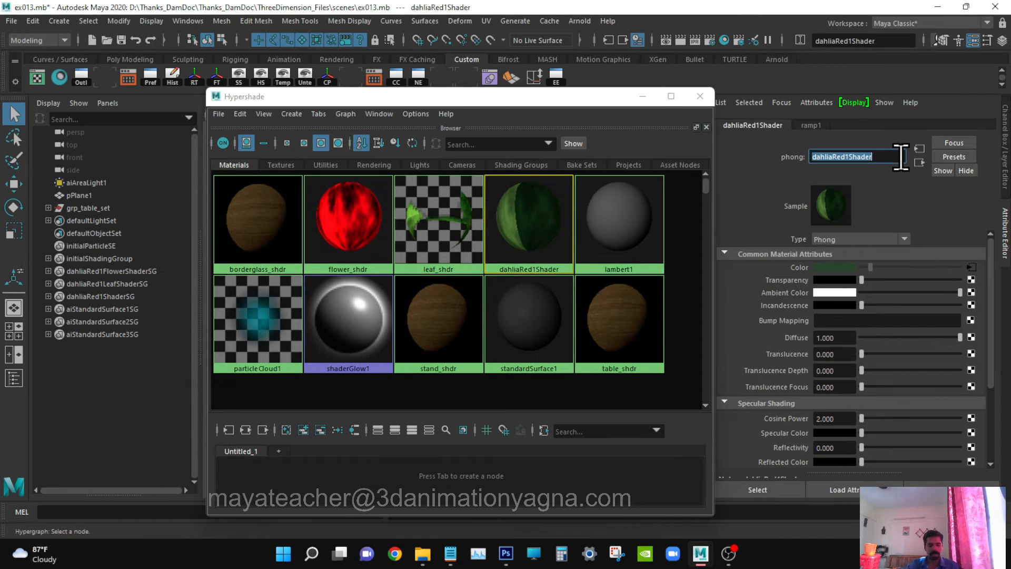
{"action": "type", "text": "stem_sdr"}
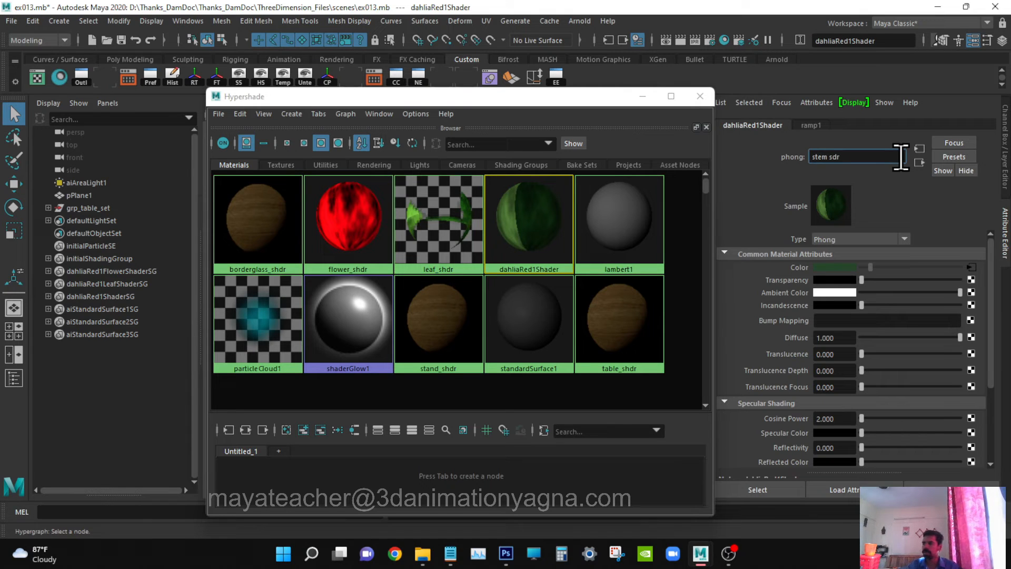
{"action": "key", "text": "BackSpace"}
{"action": "type", "text": "hdr"}
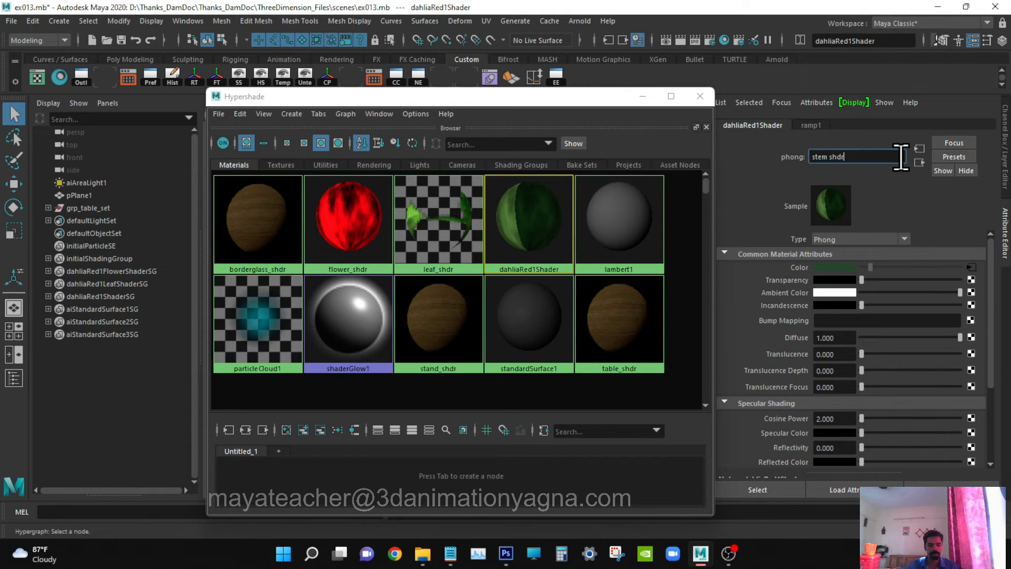
{"action": "key", "text": "Return"}
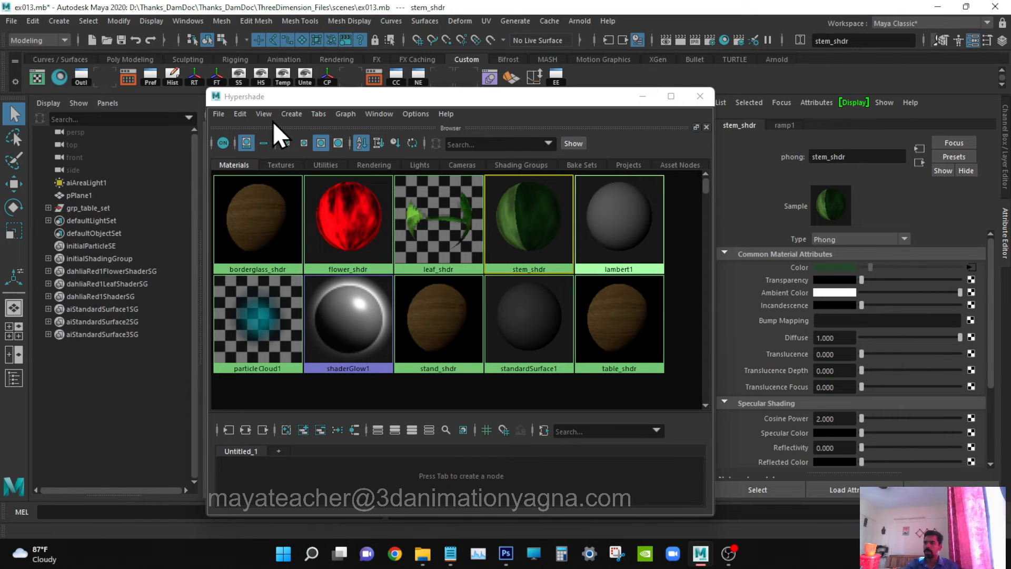
Create a new Arnold Ai Standard Surface material in the Hypershade and name it glass_shdr.
{"action": "left_click", "coordinate": [291, 114]}
{"action": "mouse_move", "coordinate": [318, 114]}
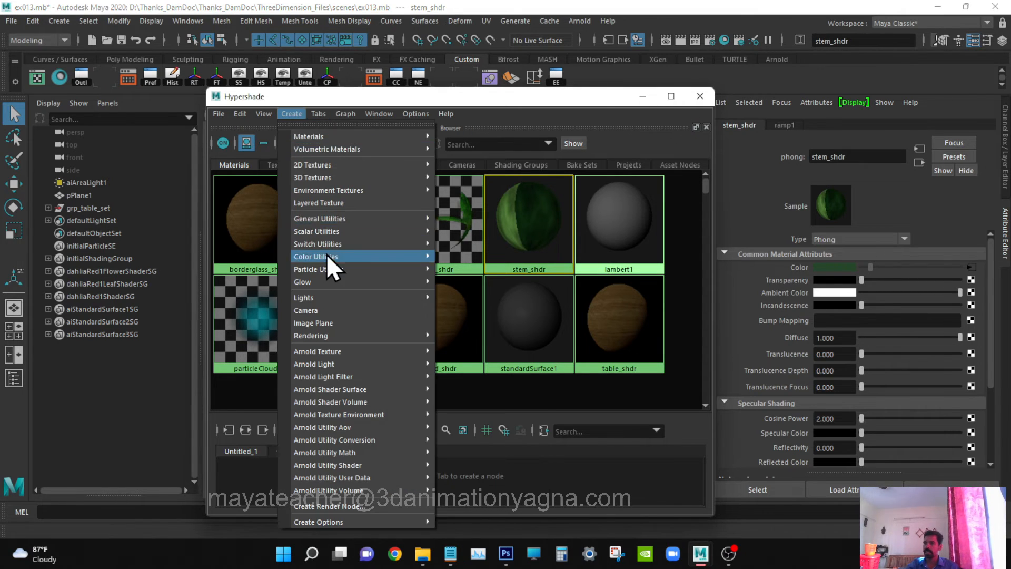
{"action": "mouse_move", "coordinate": [361, 148]}
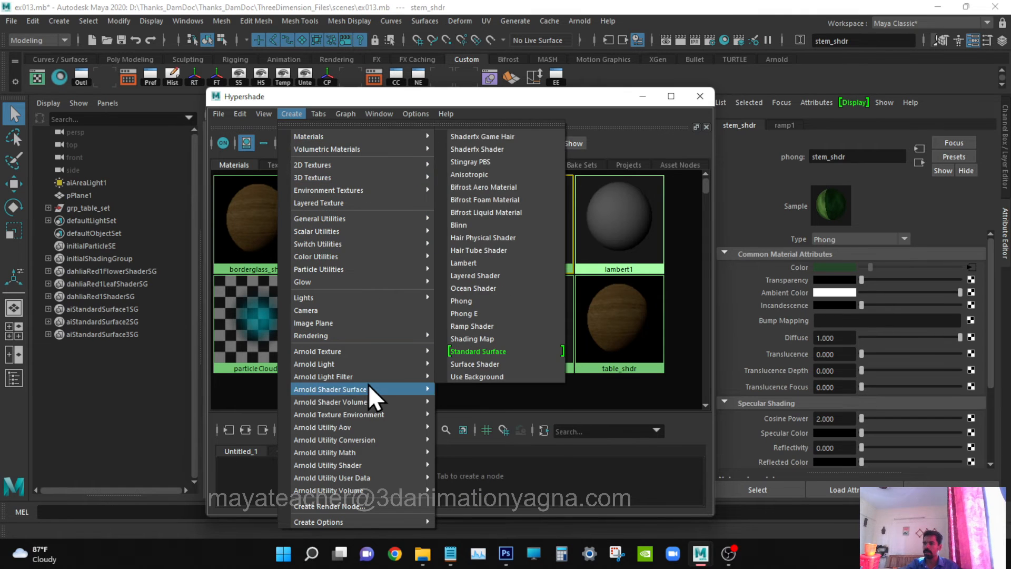
{"action": "mouse_move", "coordinate": [382, 393]}
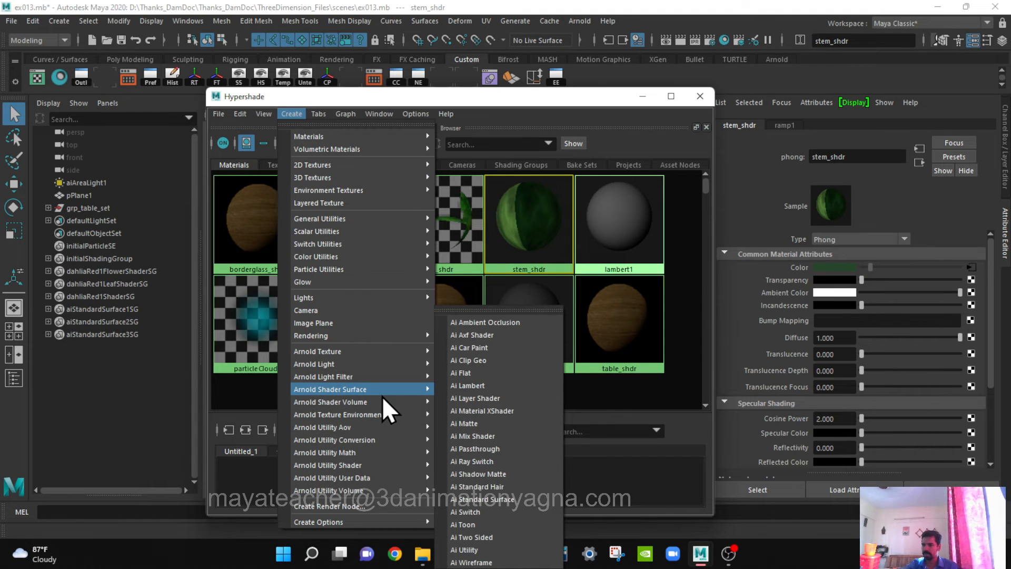
{"action": "left_click", "coordinate": [511, 500]}
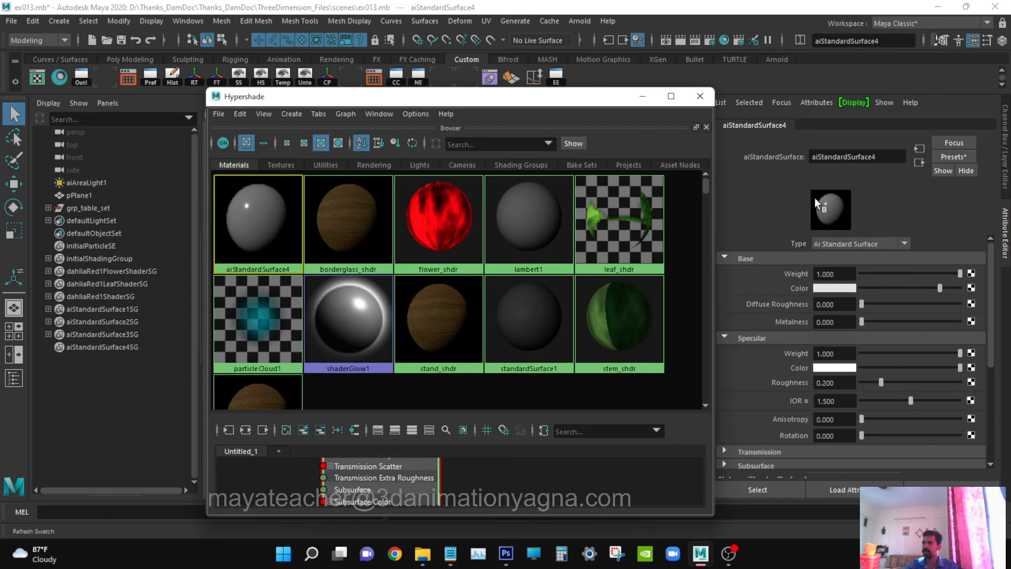
{"action": "double_click", "coordinate": [857, 157]}
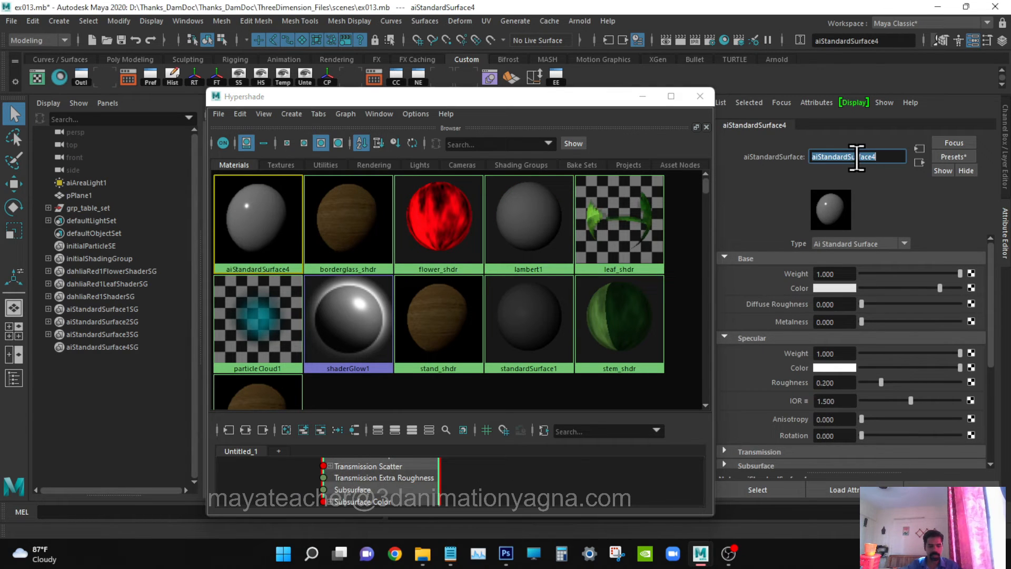
{"action": "type", "text": "glass_shdr"}
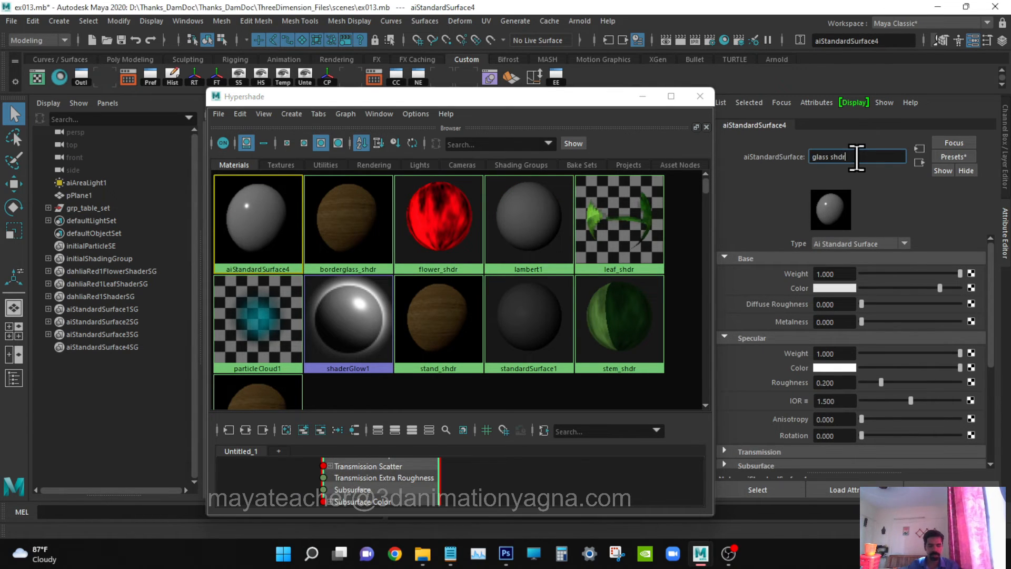
{"action": "key", "text": "Return"}
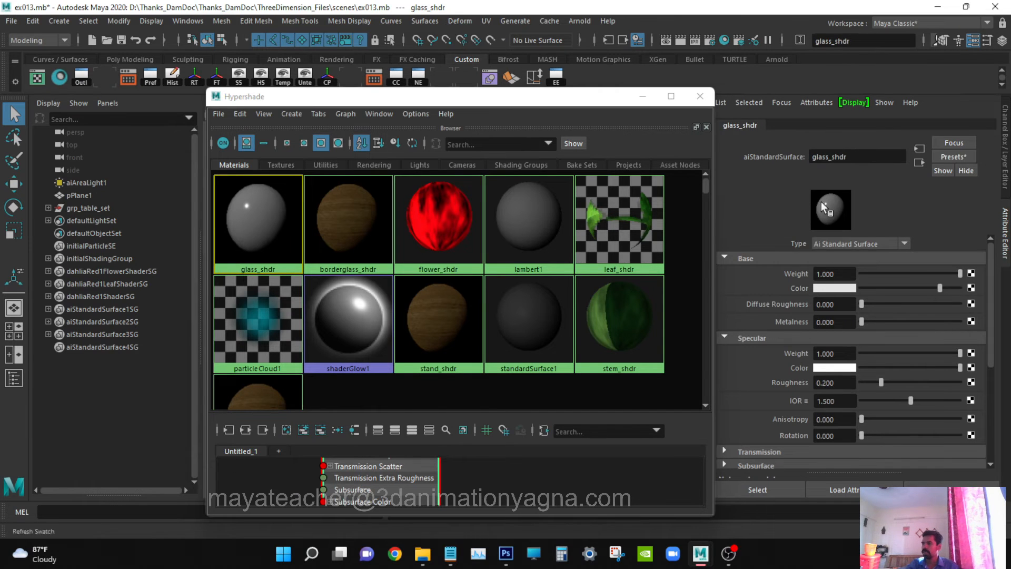
Select the jar on the tabletop and assign the glass_shdr material to it.
{"action": "left_click_drag", "start_coordinate": [522, 96], "coordinate": [532, 445]}
{"action": "scroll", "coordinate": [484, 311], "scroll_direction": "up", "scroll_amount": 4}
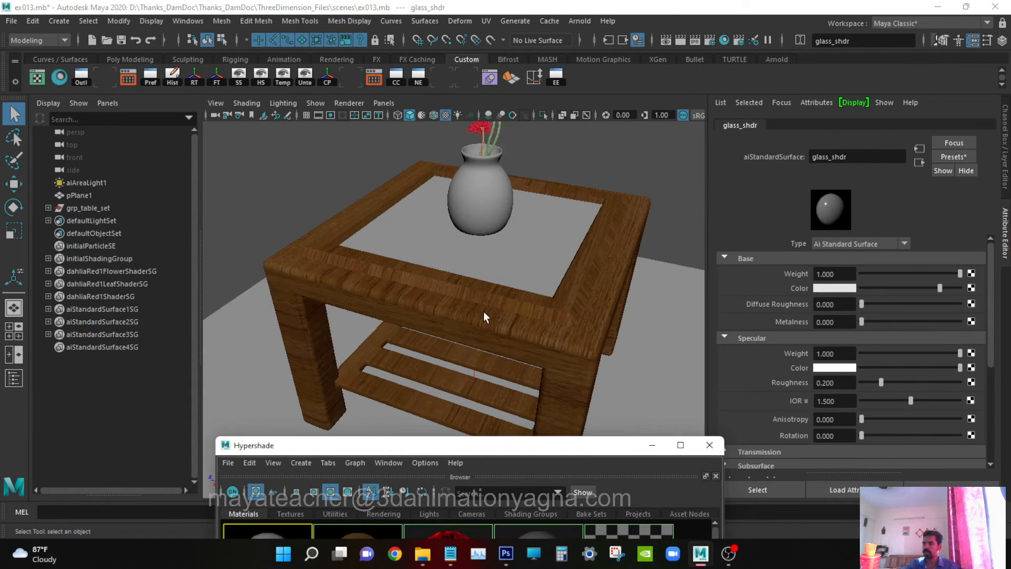
{"action": "left_click", "coordinate": [485, 232]}
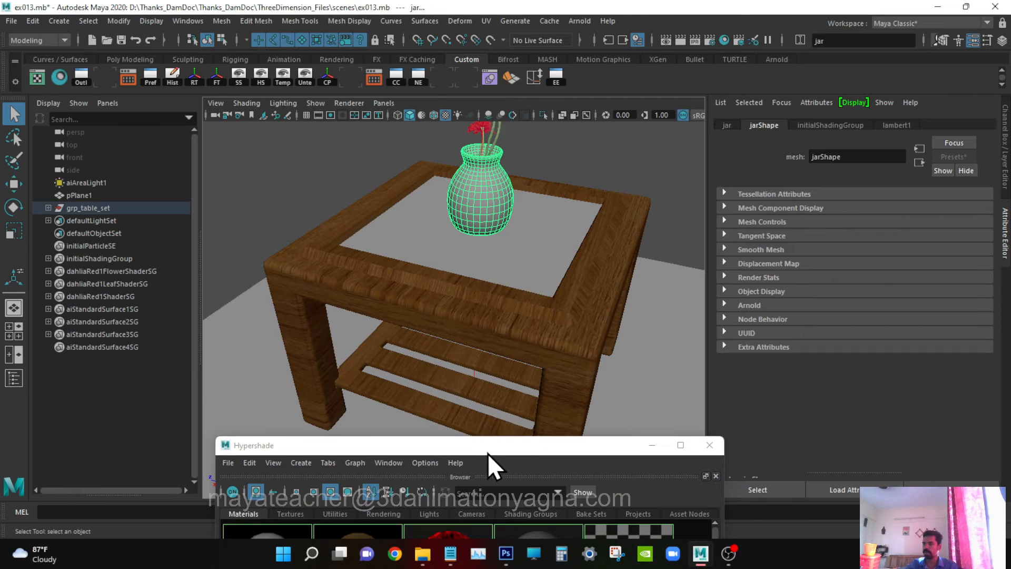
{"action": "left_click_drag", "start_coordinate": [488, 451], "coordinate": [703, 188]}
{"action": "right_click", "coordinate": [486, 295]}
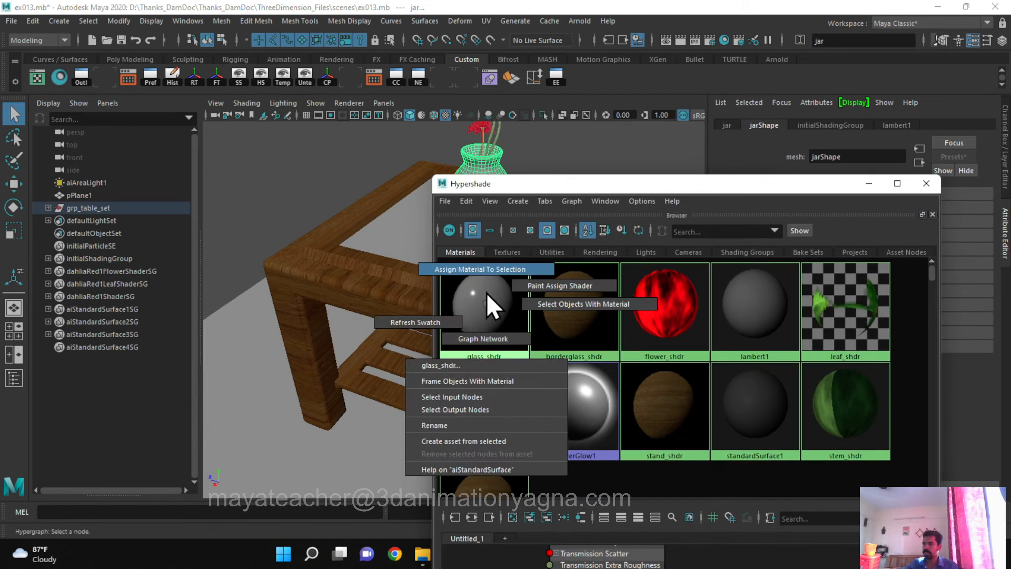
{"action": "left_click", "coordinate": [480, 270]}
Open the glass_shdr material's attributes, put the Hypershade away, and set the transmission weight to 0.864.
{"action": "left_click", "coordinate": [488, 293]}
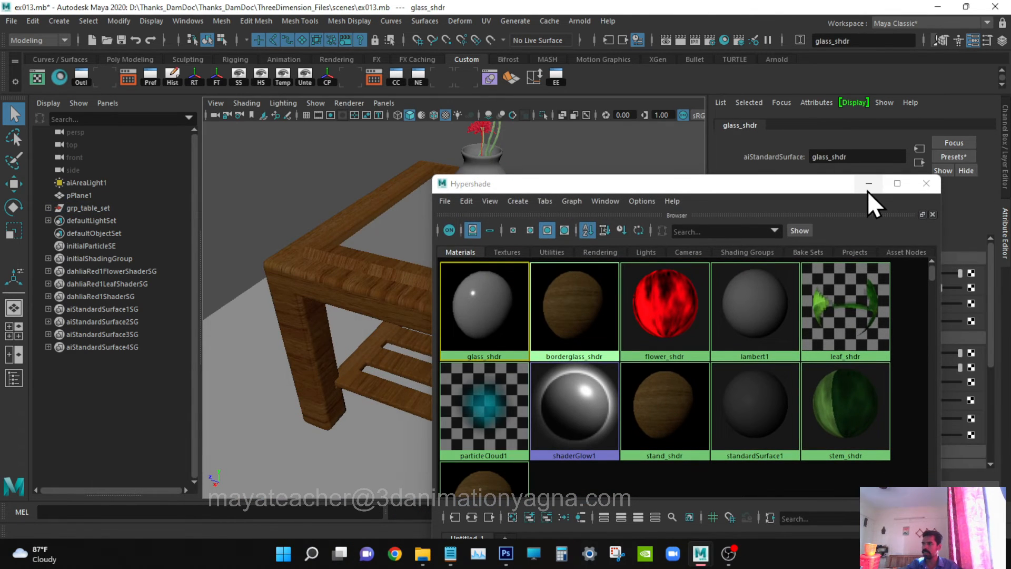
{"action": "left_click", "coordinate": [868, 184]}
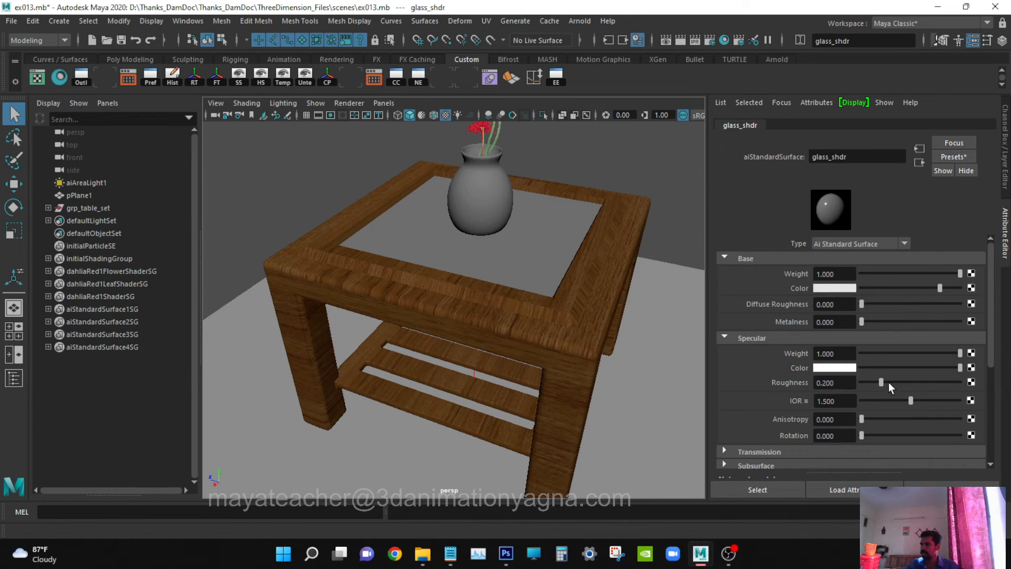
{"action": "scroll", "coordinate": [889, 382], "scroll_direction": "down", "scroll_amount": 3}
{"action": "left_click", "coordinate": [760, 376]}
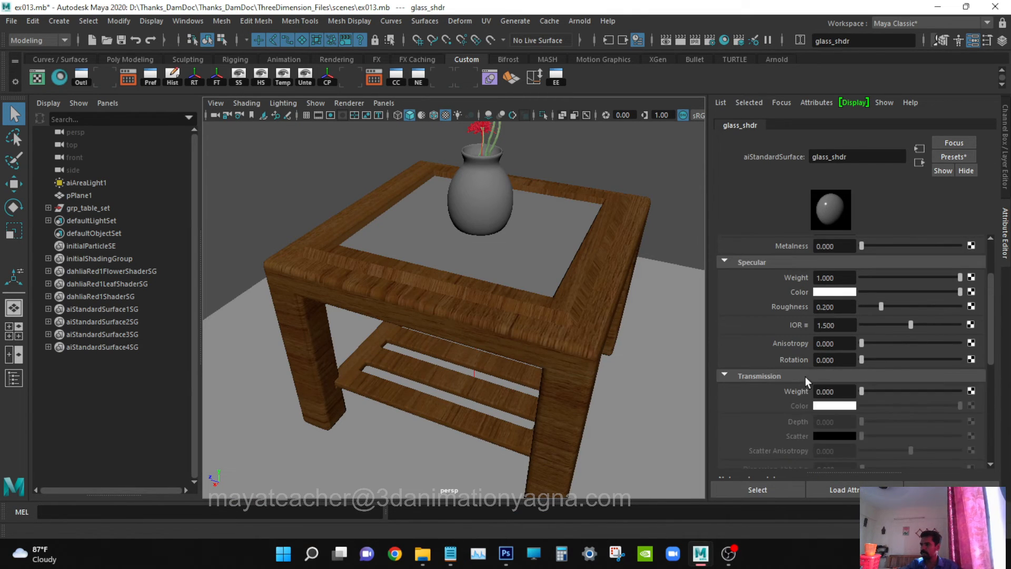
{"action": "left_click_drag", "start_coordinate": [871, 391], "coordinate": [945, 383]}
{"action": "scroll", "coordinate": [895, 368], "scroll_direction": "up", "scroll_amount": 2}
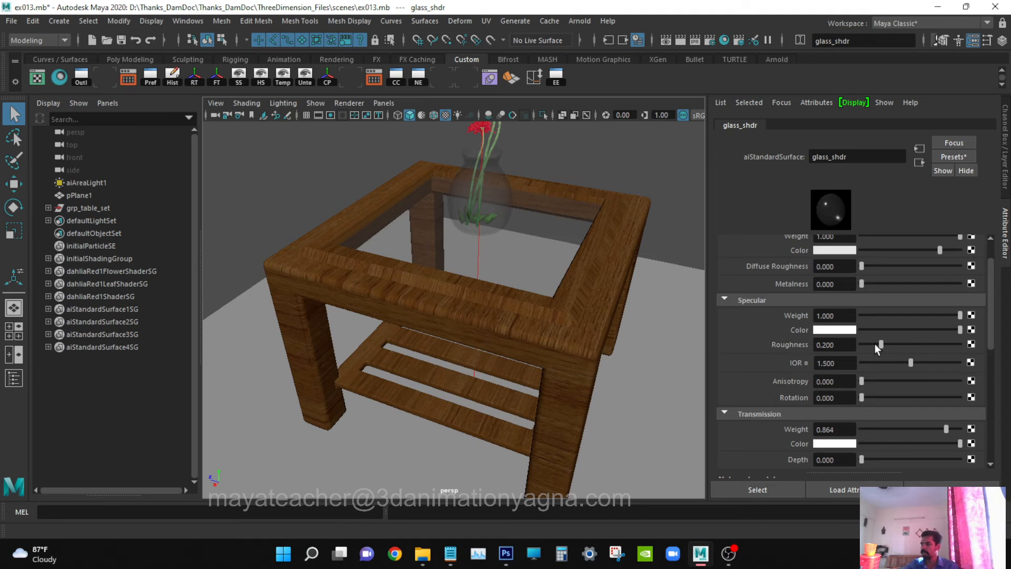
Set the glass_shdr specular roughness to 0 and darken its base color to dark grey.
{"action": "left_click_drag", "start_coordinate": [877, 343], "coordinate": [820, 349]}
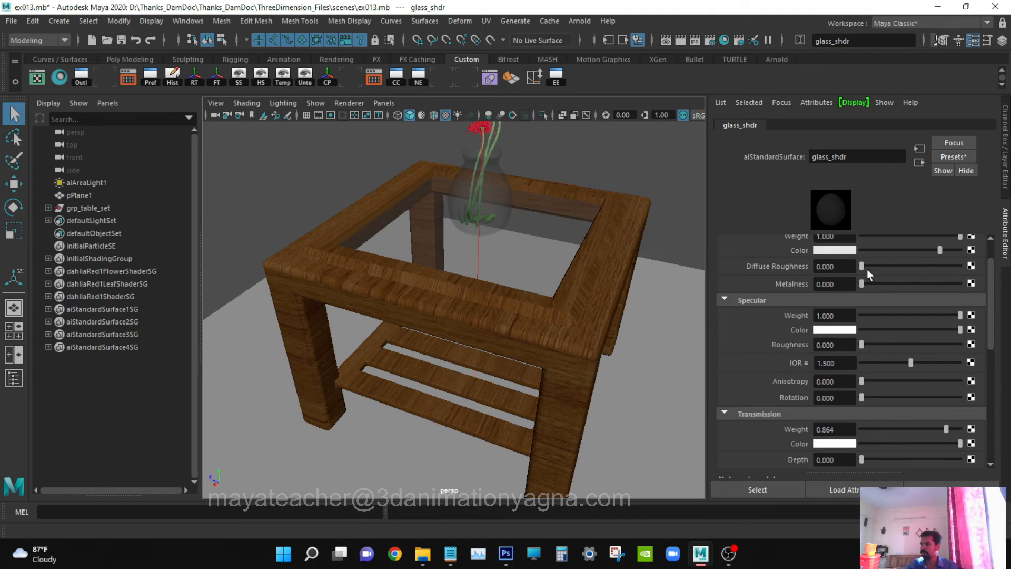
{"action": "scroll", "coordinate": [893, 317], "scroll_direction": "up", "scroll_amount": 2}
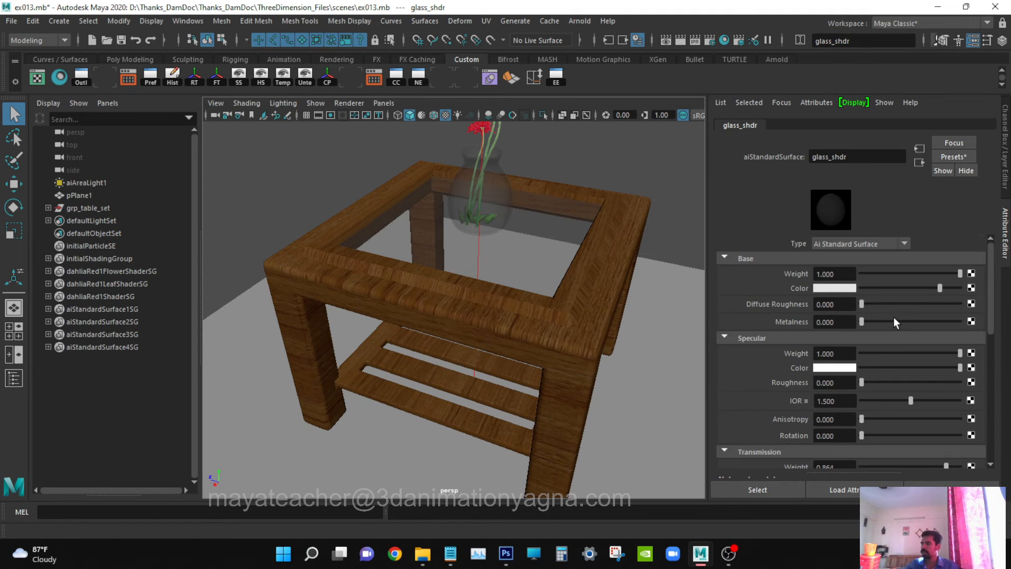
{"action": "left_click_drag", "start_coordinate": [938, 288], "coordinate": [870, 289]}
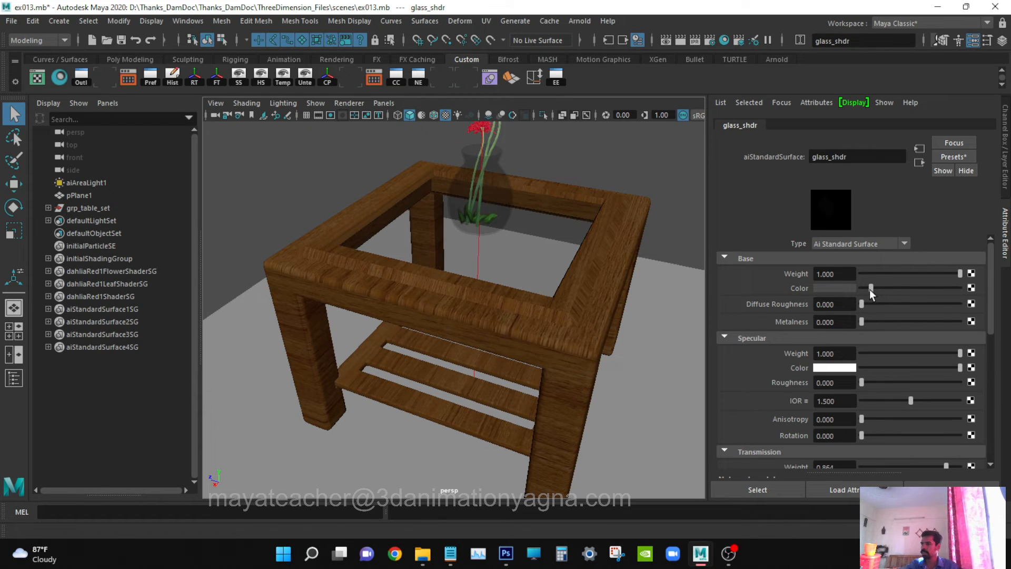
Add an Arnold SkyDome light to the scene.
{"action": "middle_click_drag", "start_coordinate": [499, 306], "coordinate": [471, 311], "text": "alt"}
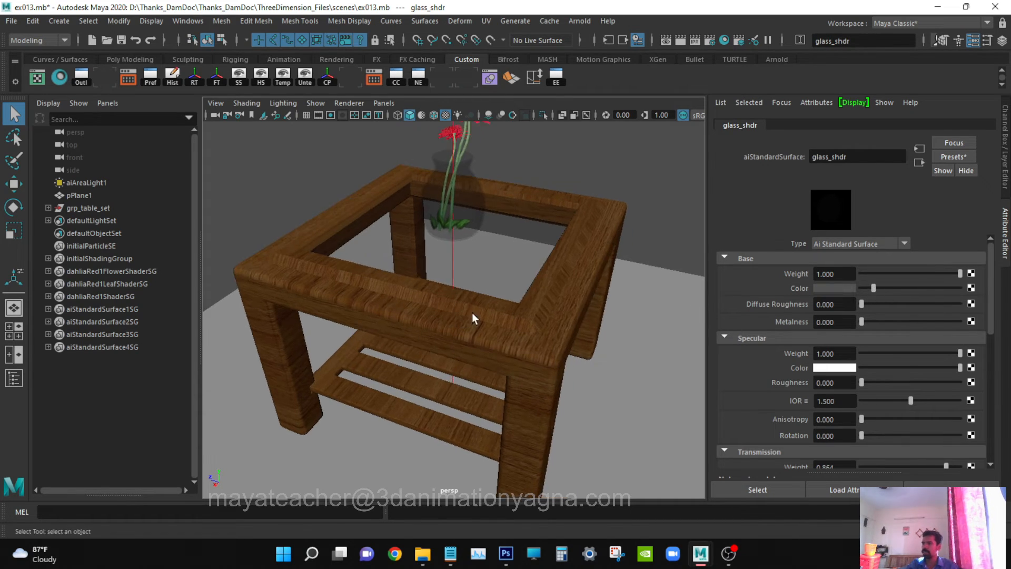
{"action": "scroll", "coordinate": [460, 338], "scroll_direction": "down", "scroll_amount": 3}
{"action": "scroll", "coordinate": [506, 350], "scroll_direction": "down", "scroll_amount": 2}
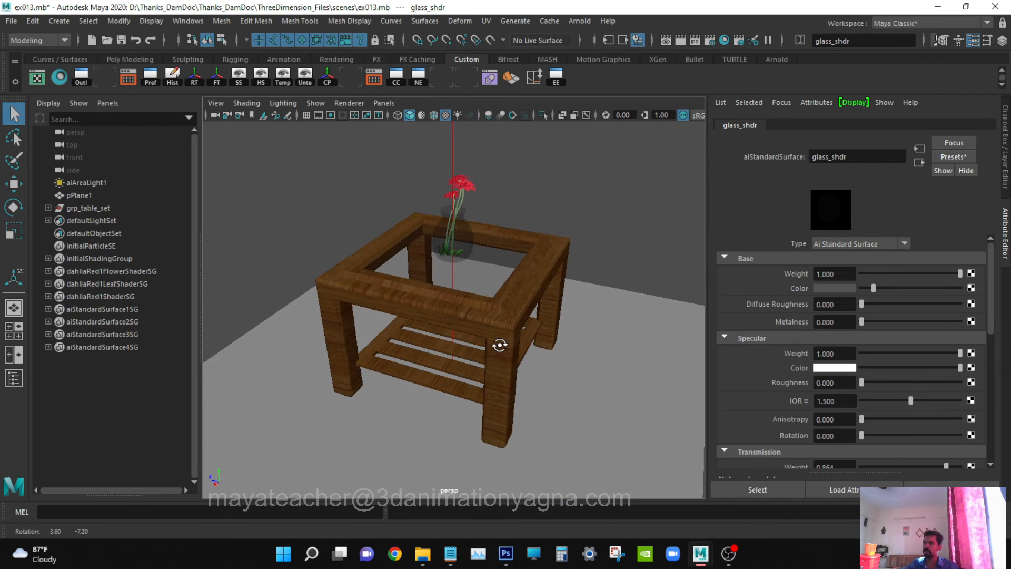
{"action": "left_click", "coordinate": [579, 21]}
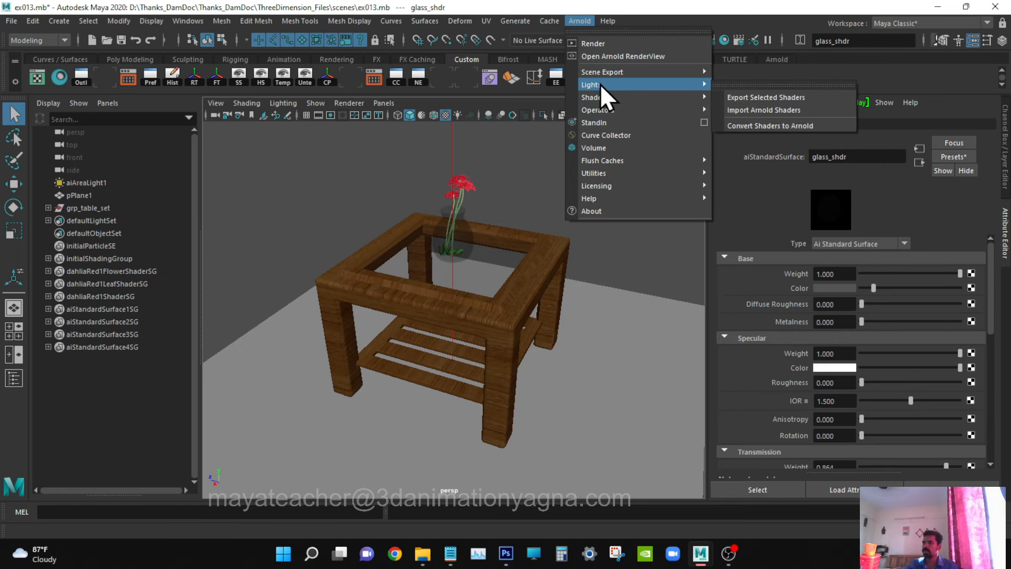
{"action": "mouse_move", "coordinate": [604, 85]}
{"action": "left_click", "coordinate": [755, 95]}
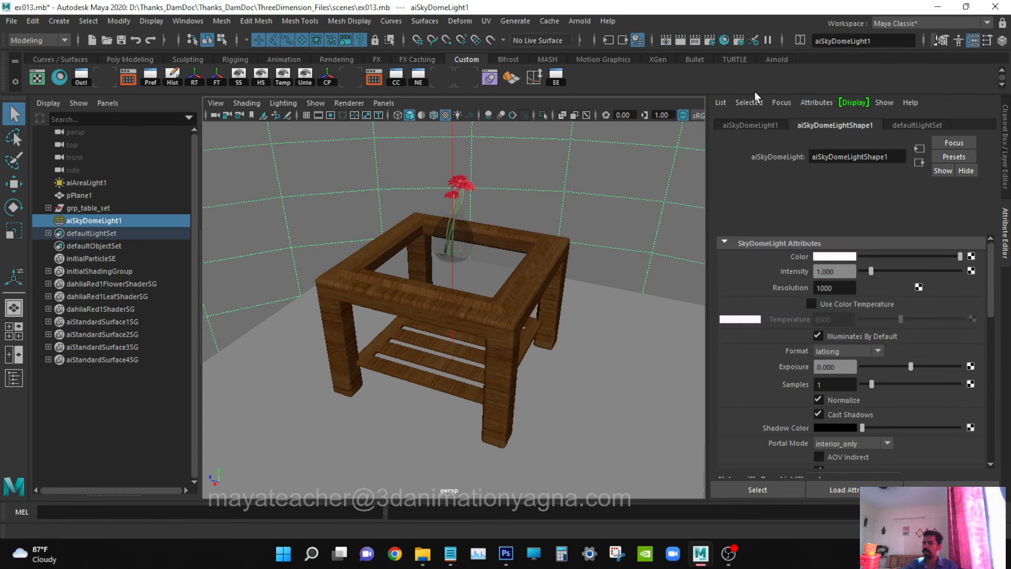
Turn off Normalize on the sky dome light and set its camera visibility to 0.
{"action": "scroll", "coordinate": [885, 286], "scroll_direction": "down", "scroll_amount": 2}
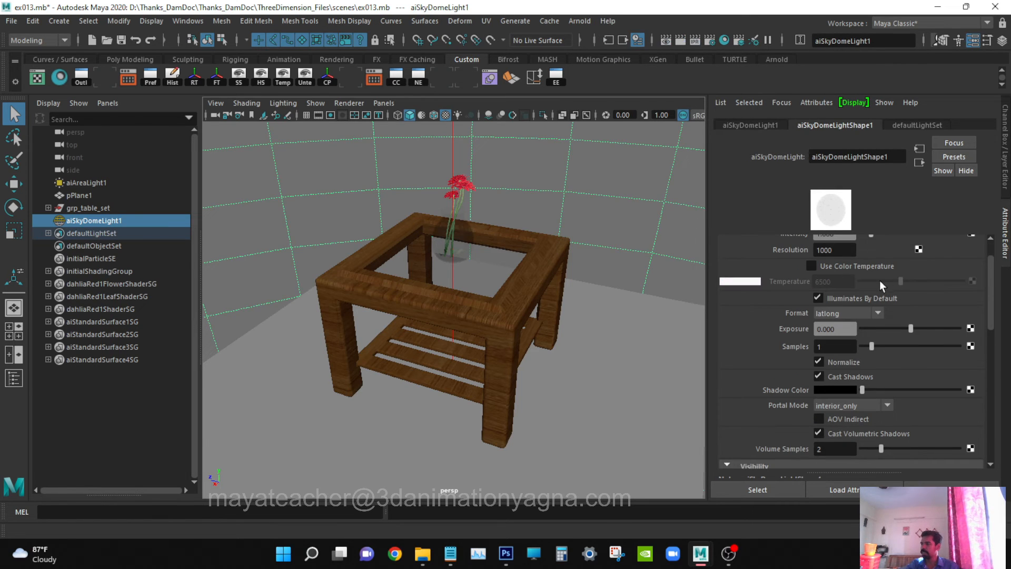
{"action": "scroll", "coordinate": [853, 321], "scroll_direction": "down", "scroll_amount": 3}
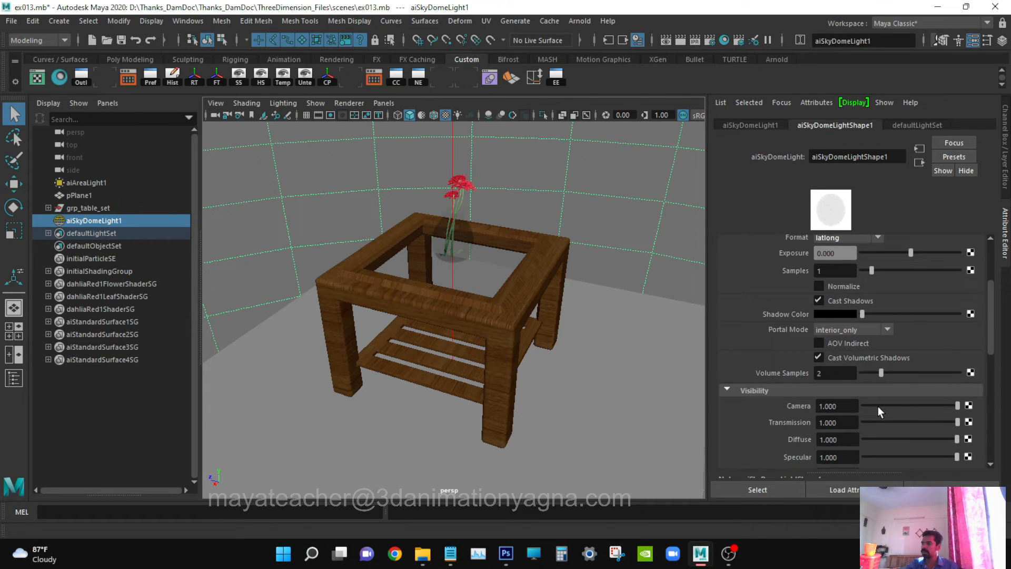
{"action": "left_click_drag", "start_coordinate": [878, 406], "coordinate": [859, 407]}
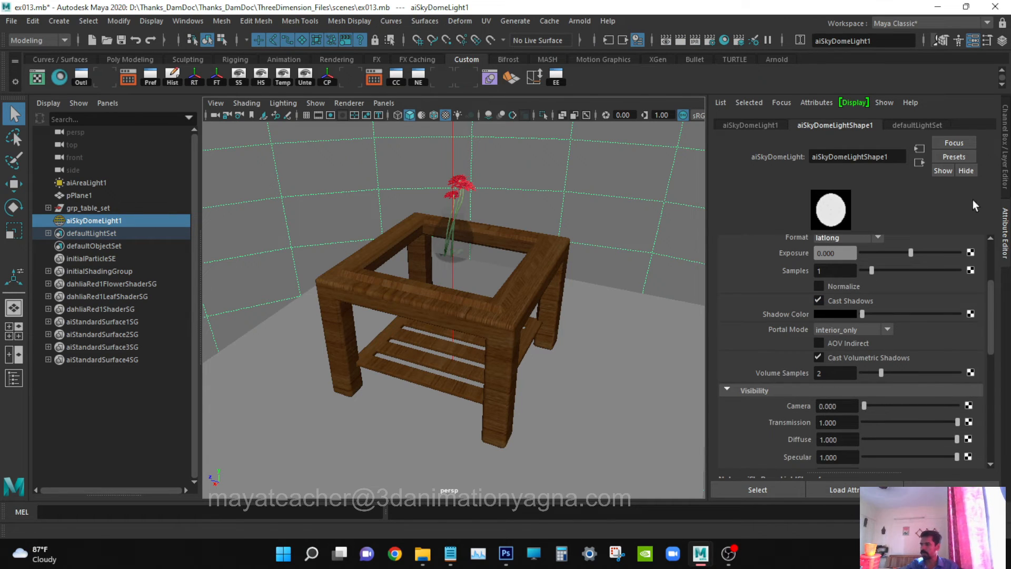
Run a test render of the table set in Arnold RenderView, stop it, and move the render window out of the way.
{"action": "left_click", "coordinate": [974, 41]}
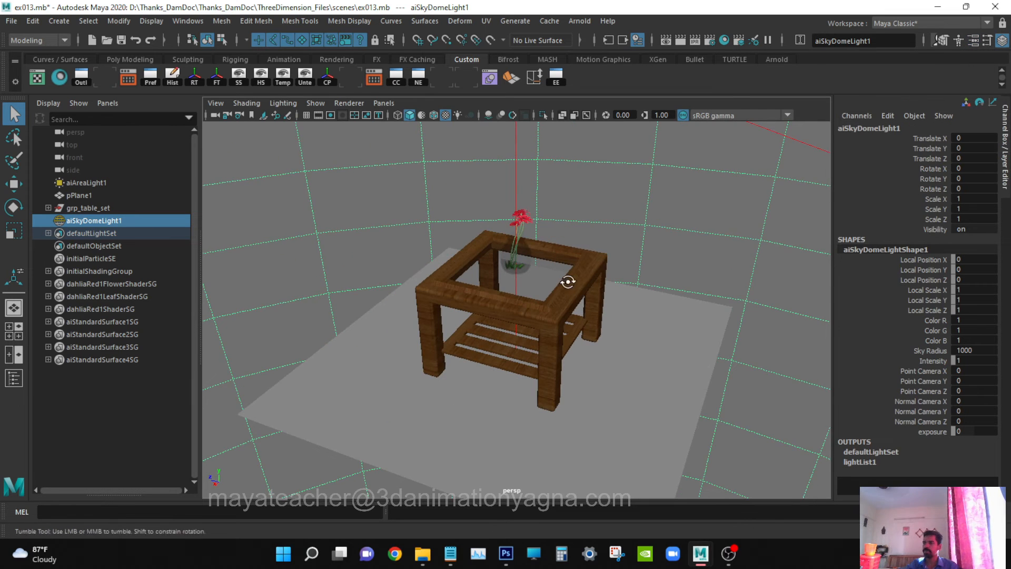
{"action": "scroll", "coordinate": [630, 298], "scroll_direction": "up", "scroll_amount": 2}
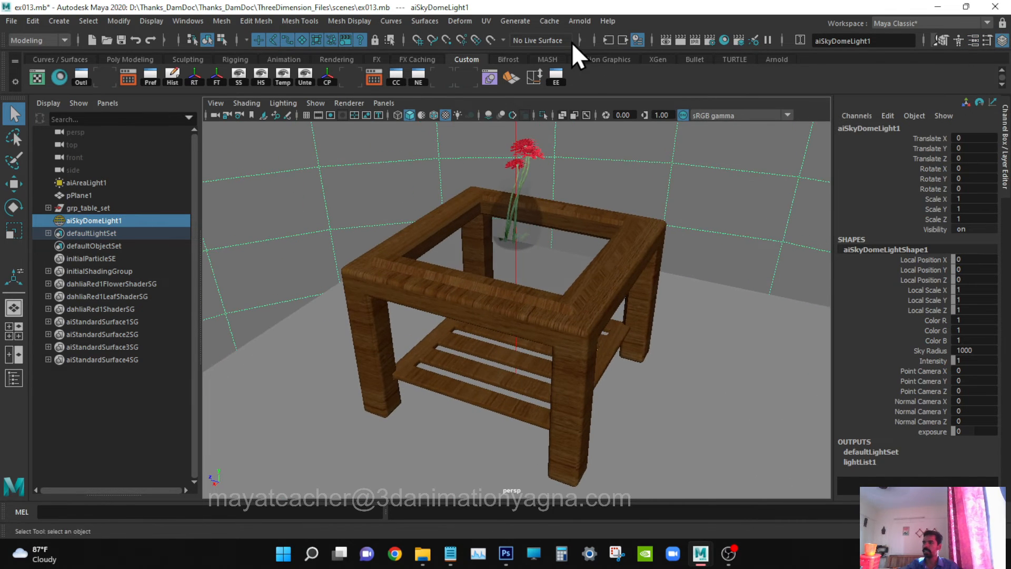
{"action": "left_click", "coordinate": [580, 21]}
{"action": "left_click", "coordinate": [615, 56]}
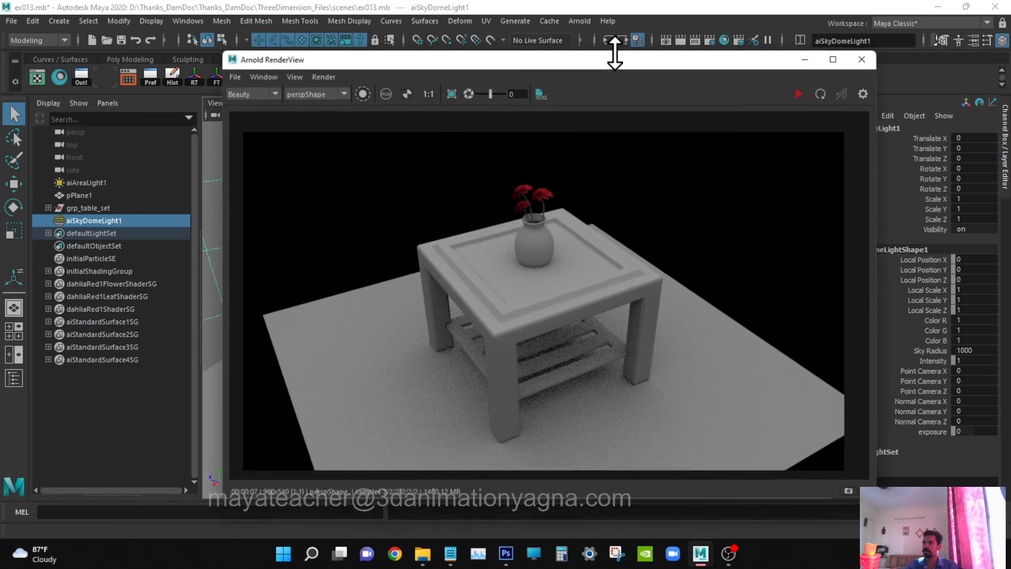
{"action": "left_click", "coordinate": [801, 92]}
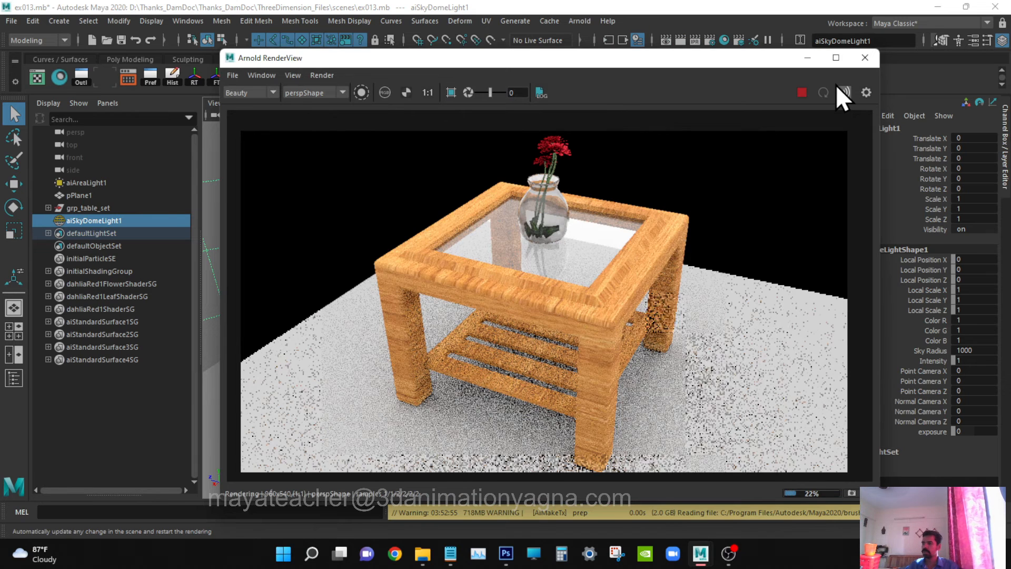
{"action": "left_click", "coordinate": [801, 93]}
{"action": "left_click_drag", "start_coordinate": [725, 60], "coordinate": [758, 518]}
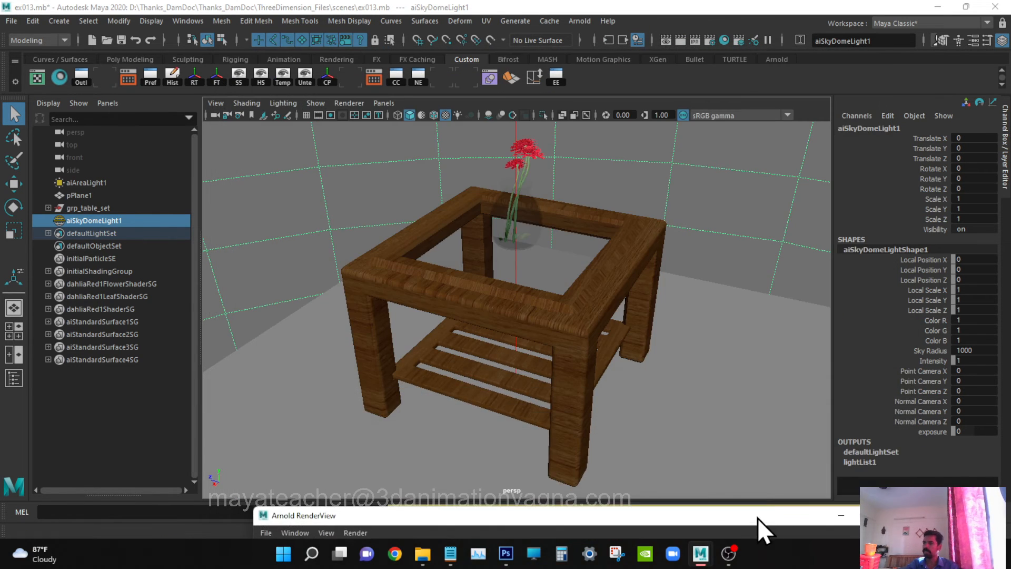
Select the table frame and lower the base weight of its table_shdr material to 0.227.
{"action": "left_click", "coordinate": [633, 254]}
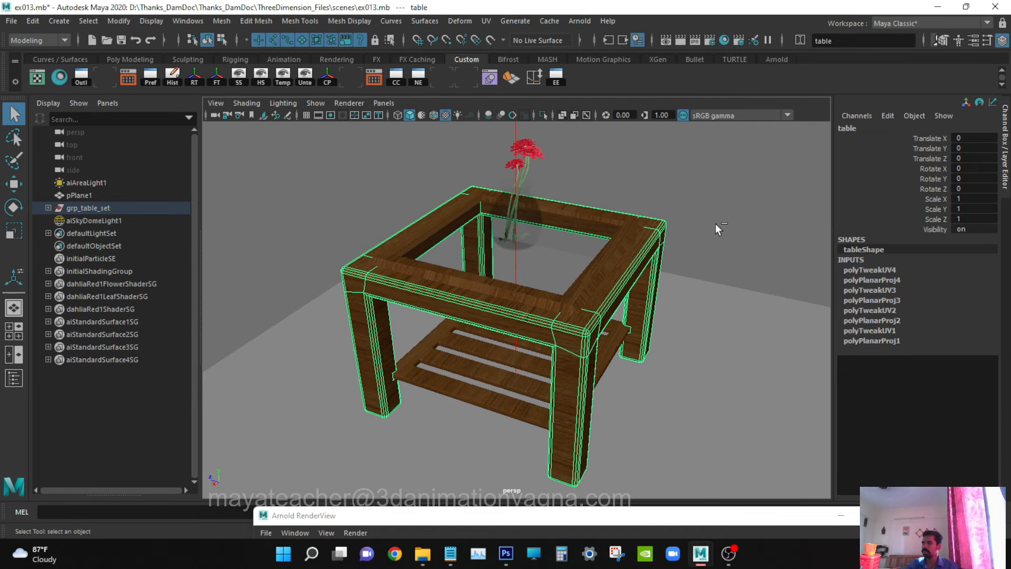
{"action": "key", "text": "ctrl+a"}
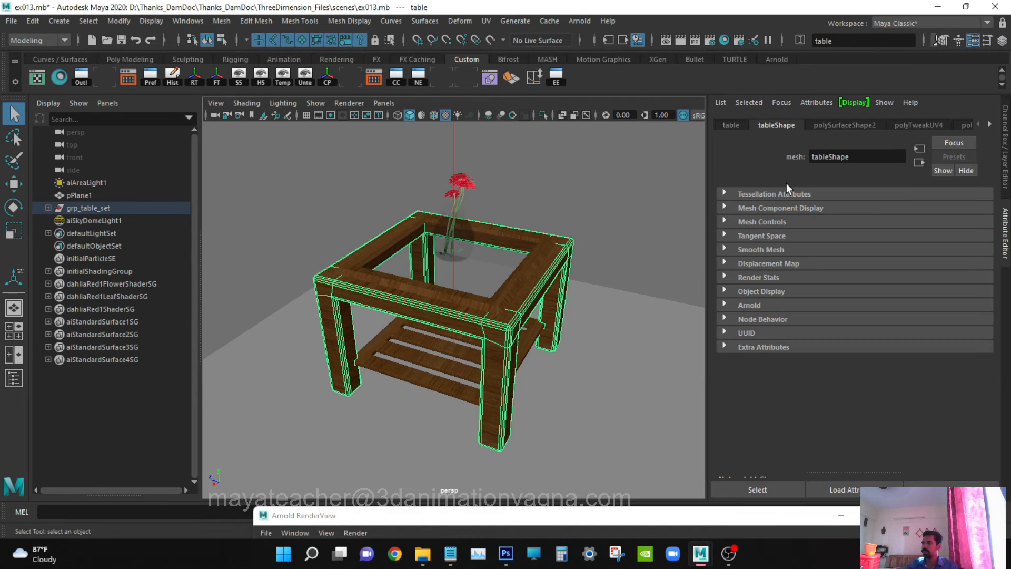
{"action": "left_click", "coordinate": [989, 123]}
{"action": "left_click", "coordinate": [989, 123]}
{"action": "left_click", "coordinate": [989, 123]}
{"action": "left_click", "coordinate": [989, 123]}
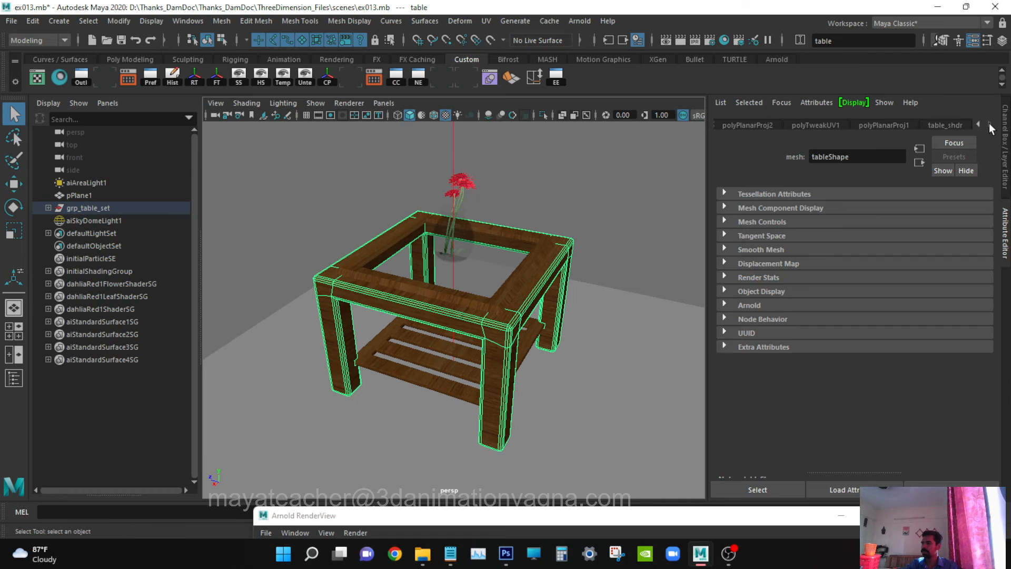
{"action": "left_click", "coordinate": [951, 125]}
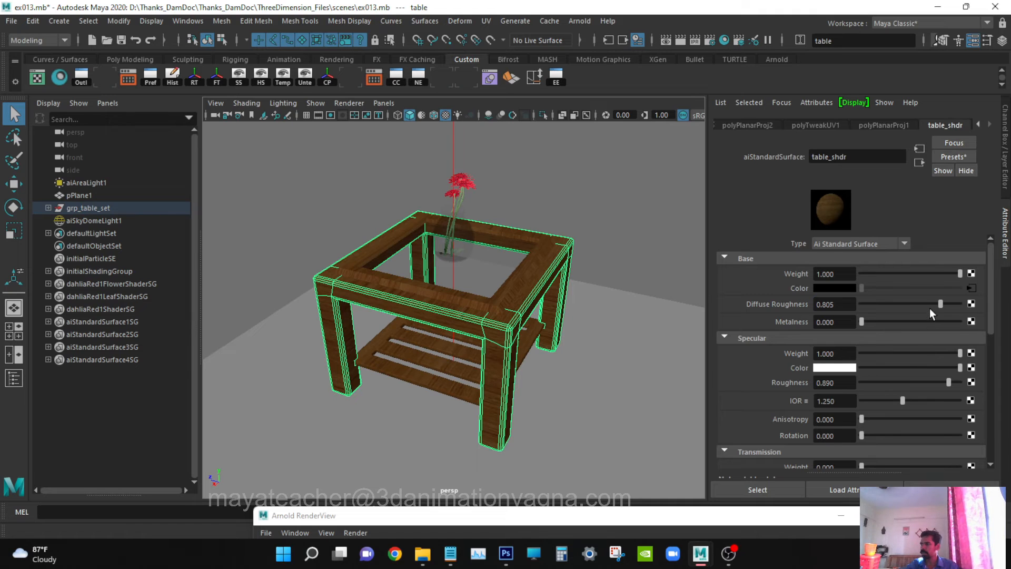
{"action": "left_click_drag", "start_coordinate": [922, 273], "coordinate": [883, 273]}
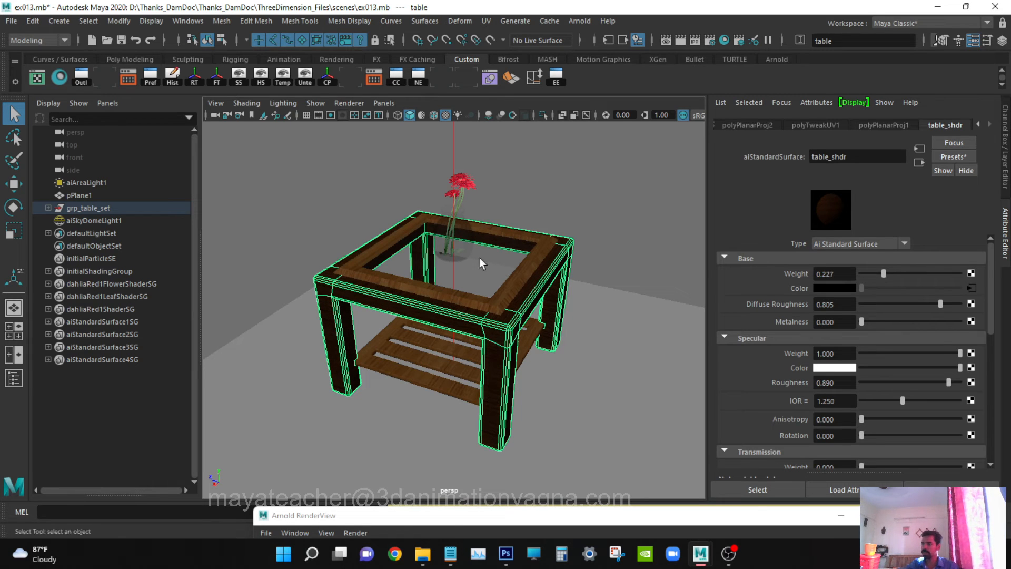
Set the base weight to 0.286 on the tabletop border's borderglass_shdr and 0.325 on the slatted shelf's stand_shdr.
{"action": "left_click", "coordinate": [508, 286]}
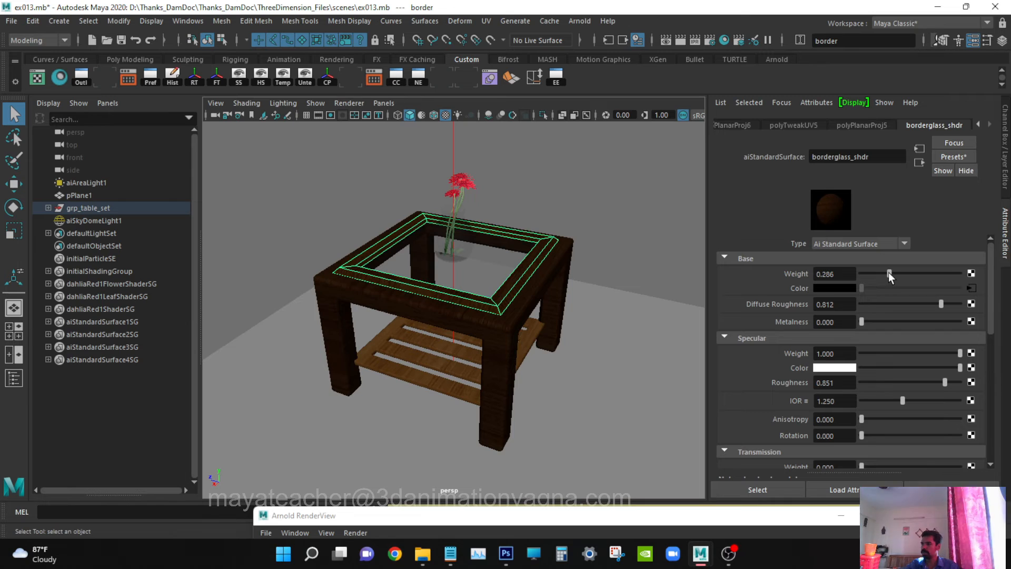
{"action": "left_click", "coordinate": [444, 362]}
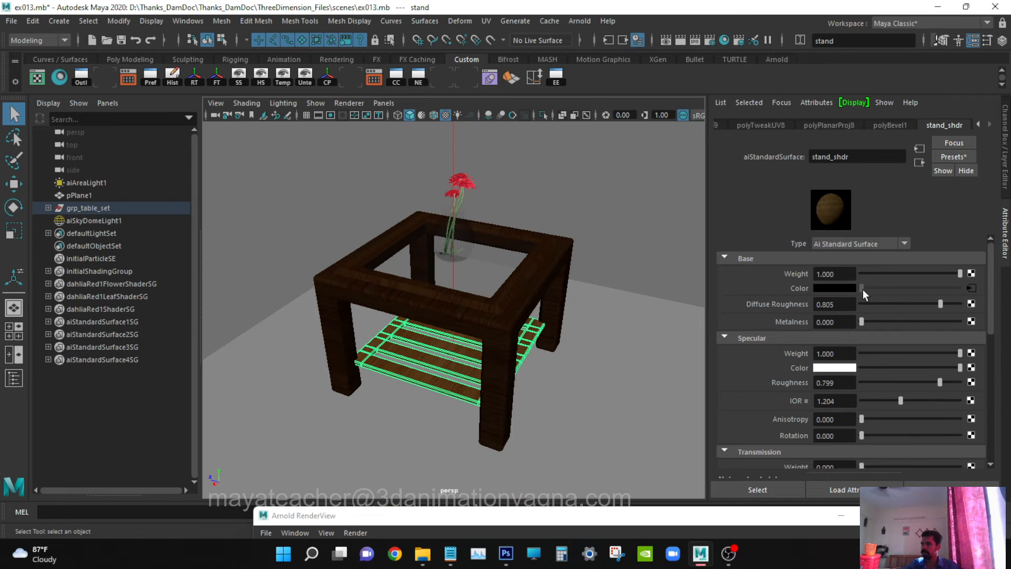
{"action": "left_click", "coordinate": [888, 273]}
{"action": "left_click_drag", "start_coordinate": [889, 274], "coordinate": [892, 274]}
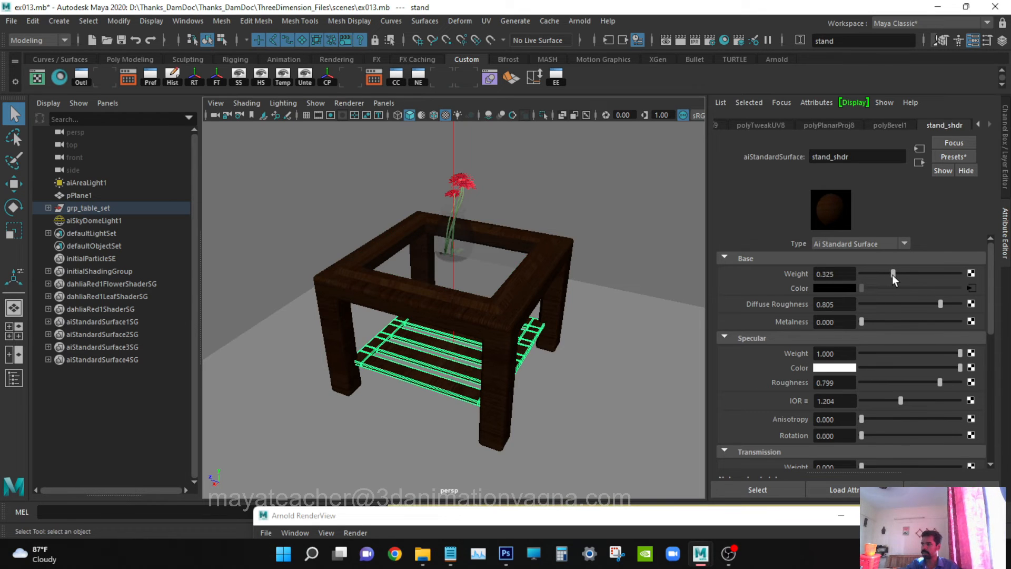
Bring back Arnold RenderView to examine the wood materials in the render.
{"action": "left_click", "coordinate": [581, 24]}
{"action": "left_click", "coordinate": [608, 56]}
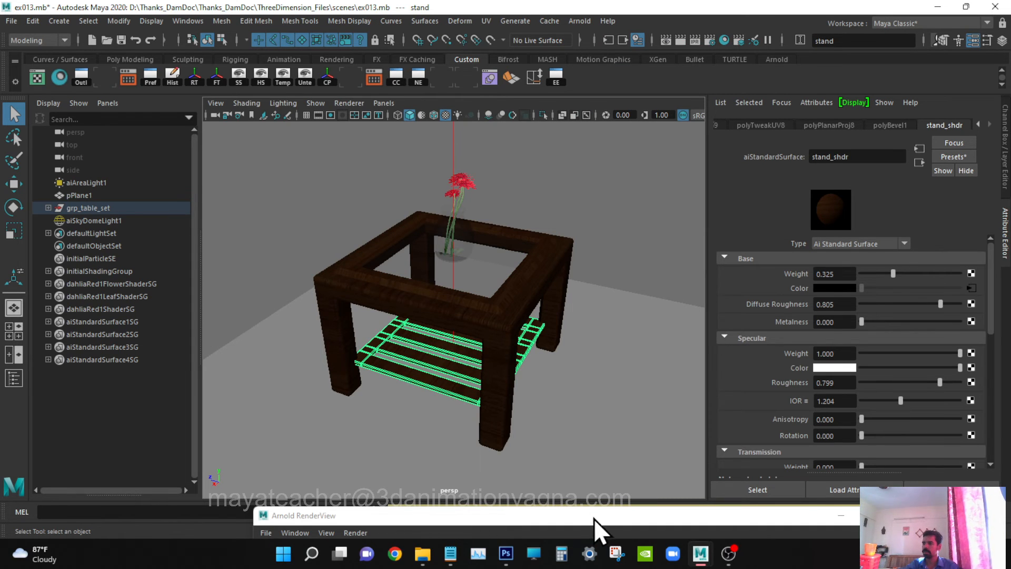
{"action": "left_click_drag", "start_coordinate": [593, 518], "coordinate": [562, 73]}
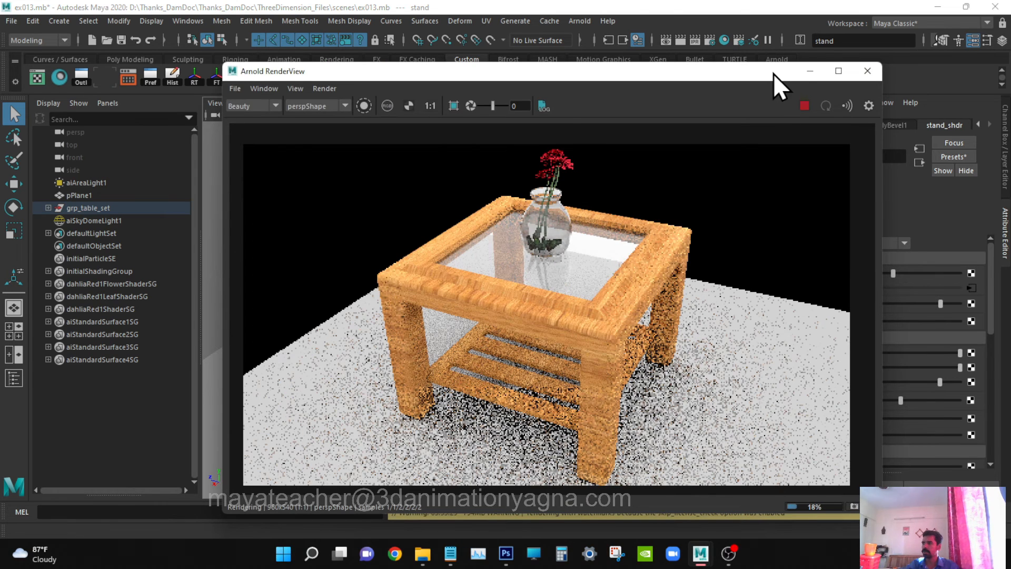
Move the render window aside and delete the aiAreaLight1 light from the scene.
{"action": "left_click_drag", "start_coordinate": [773, 74], "coordinate": [793, 543]}
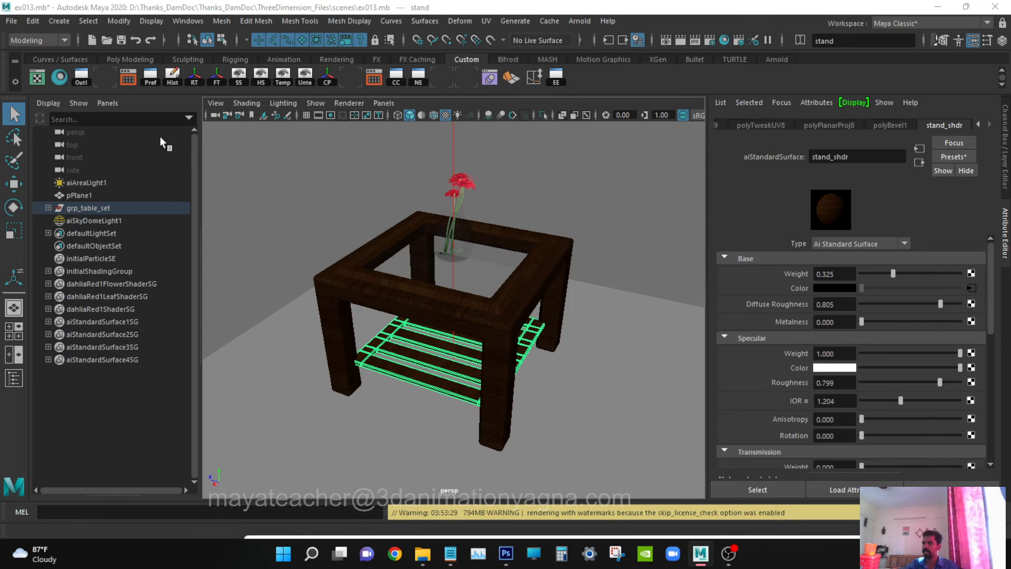
{"action": "left_click", "coordinate": [99, 180]}
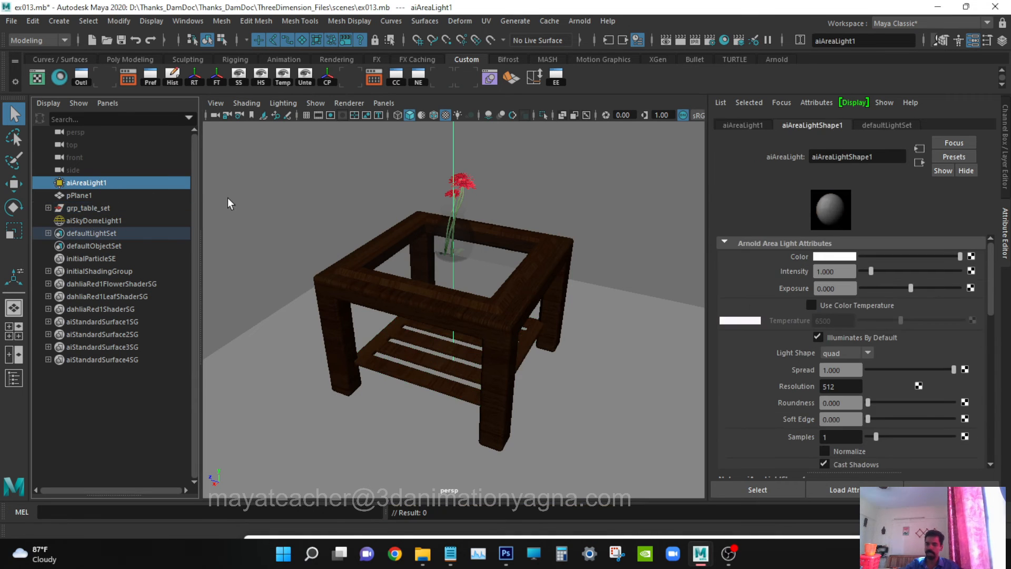
{"action": "key", "text": "Delete"}
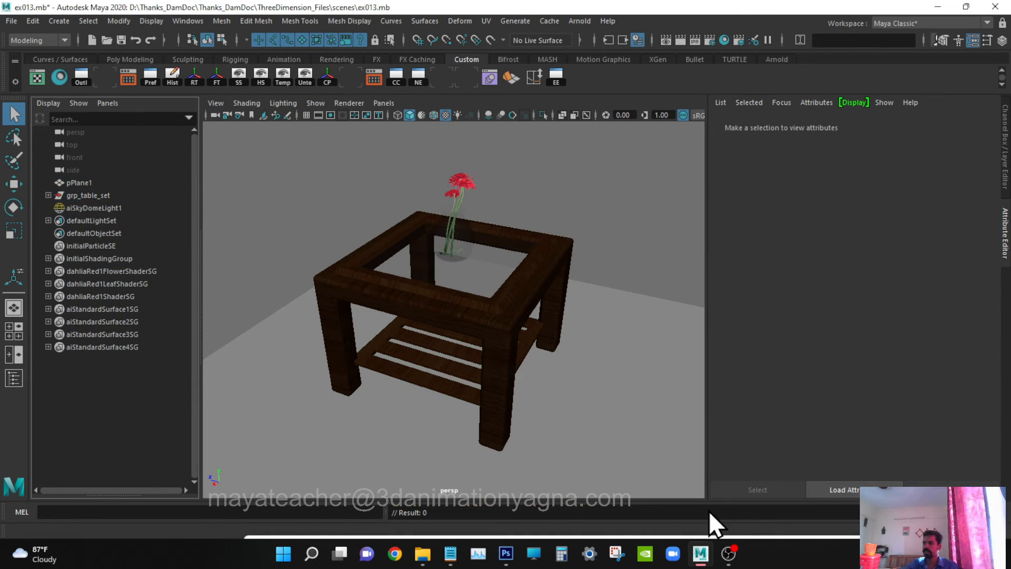
Rerun the Arnold render of the table set lit only by the sky dome, and stop it.
{"action": "left_click_drag", "start_coordinate": [680, 536], "coordinate": [679, 39]}
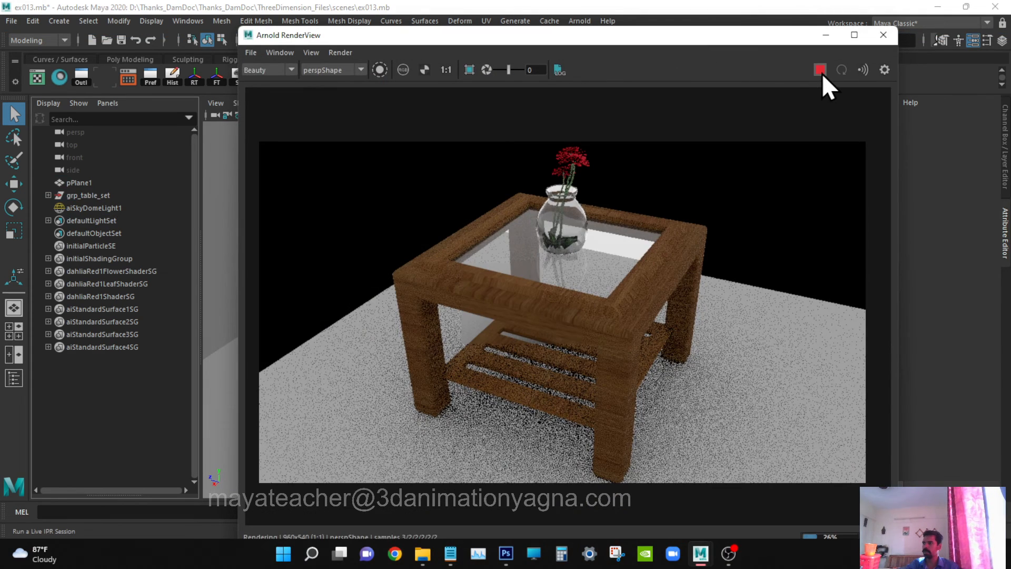
{"action": "left_click", "coordinate": [822, 74]}
{"action": "left_click", "coordinate": [822, 72]}
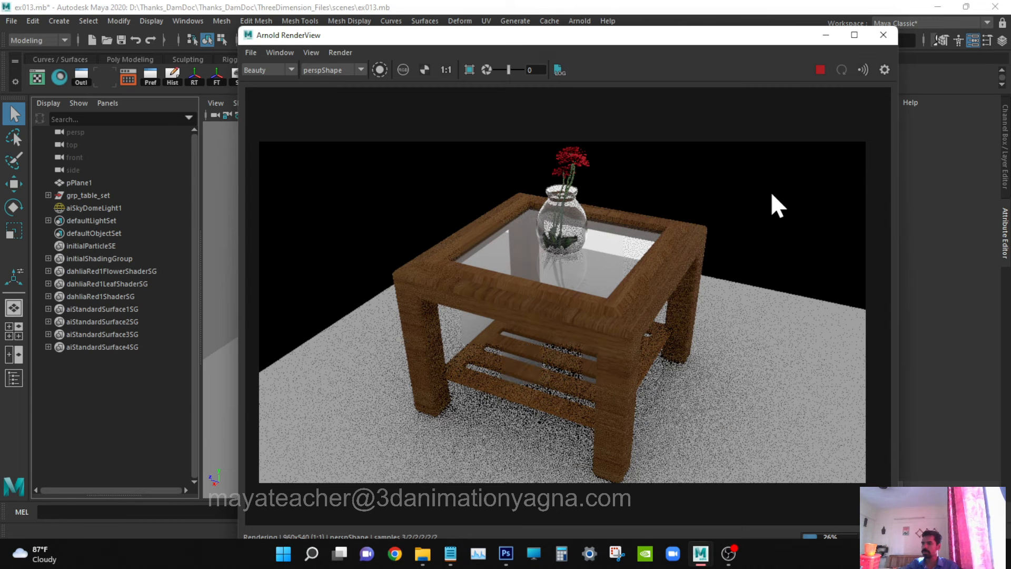
{"action": "left_click", "coordinate": [819, 69]}
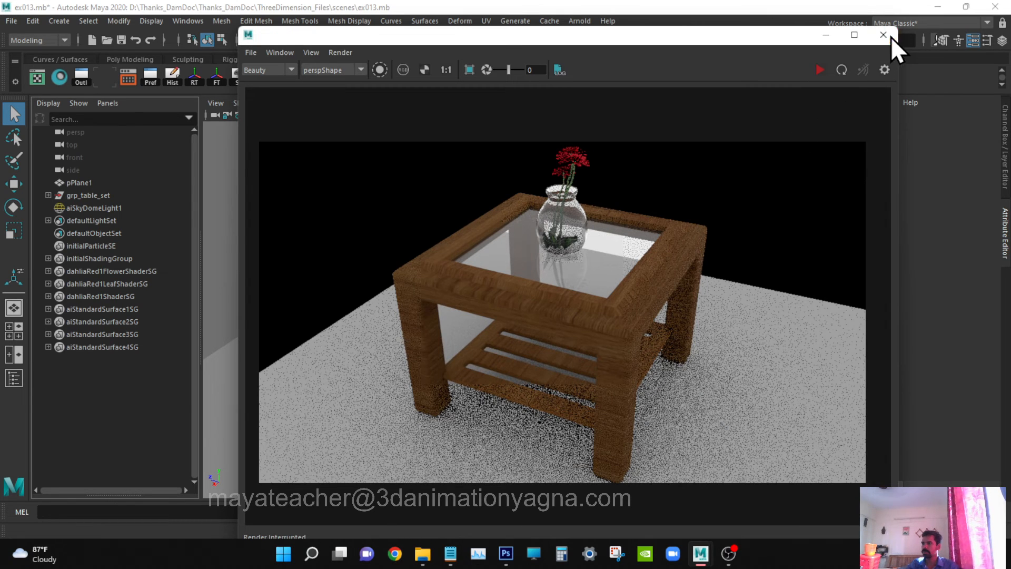
Reopen Arnold RenderView, run the sky dome render of the table set through to the end, and close the window.
{"action": "left_click", "coordinate": [884, 35]}
{"action": "left_click", "coordinate": [580, 21]}
{"action": "left_click", "coordinate": [598, 54]}
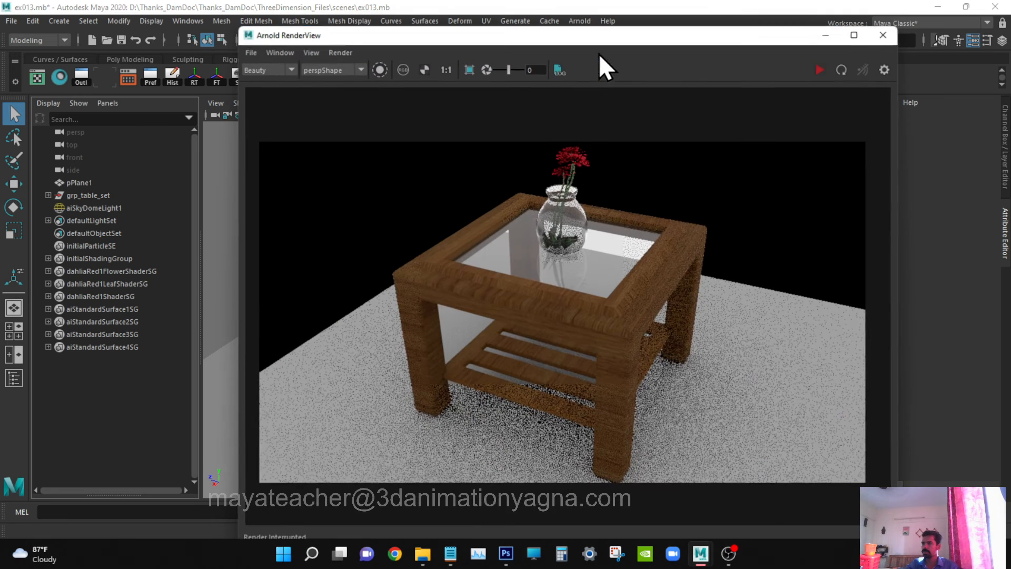
{"action": "left_click", "coordinate": [818, 69]}
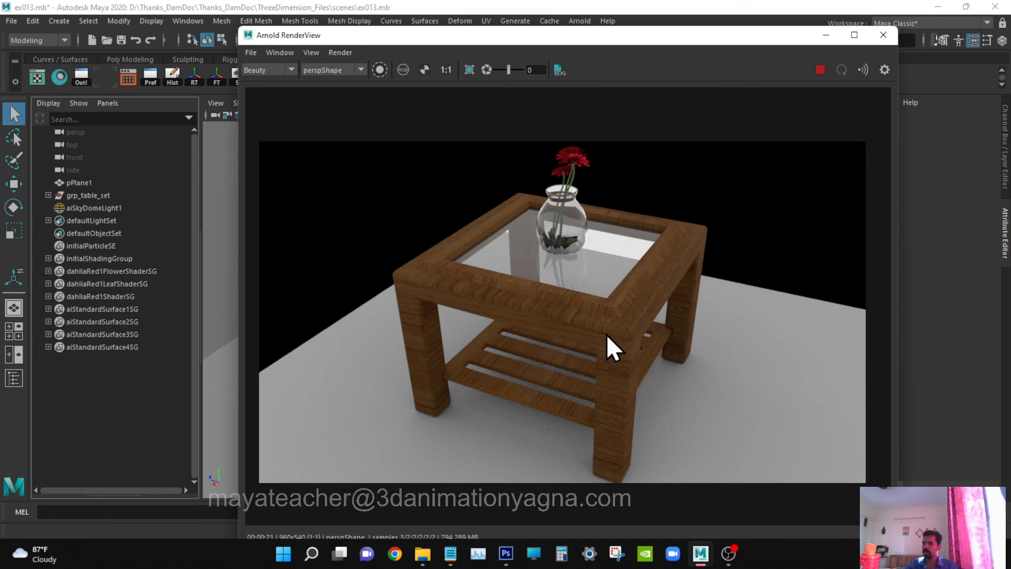
{"action": "left_click", "coordinate": [884, 35]}
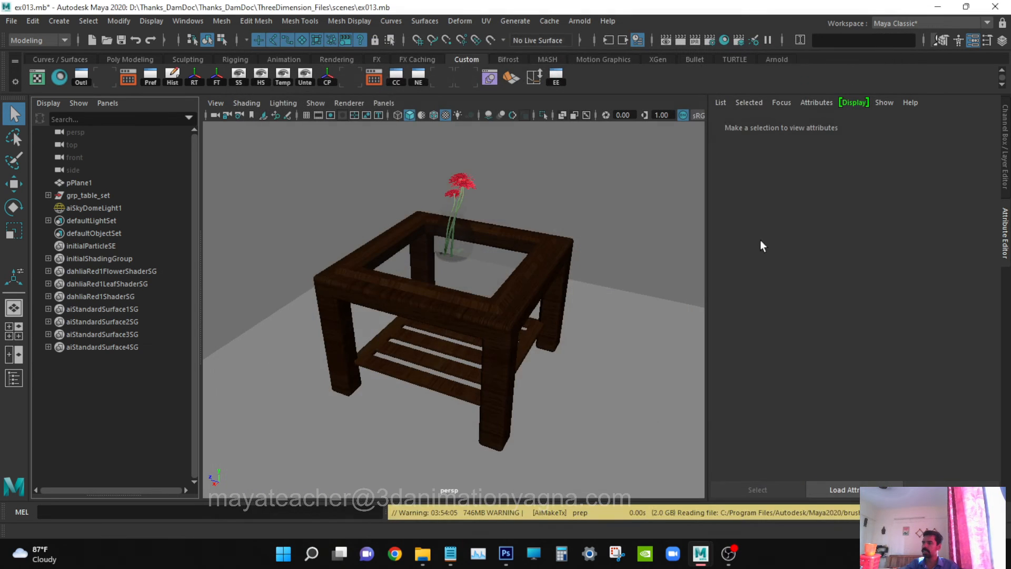
Open Hypershade in a compact window with smaller swatches, and load the tabletop border's borderglass_shdr for editing.
{"action": "left_click", "coordinate": [558, 245]}
{"action": "key", "text": "ctrl+a"}
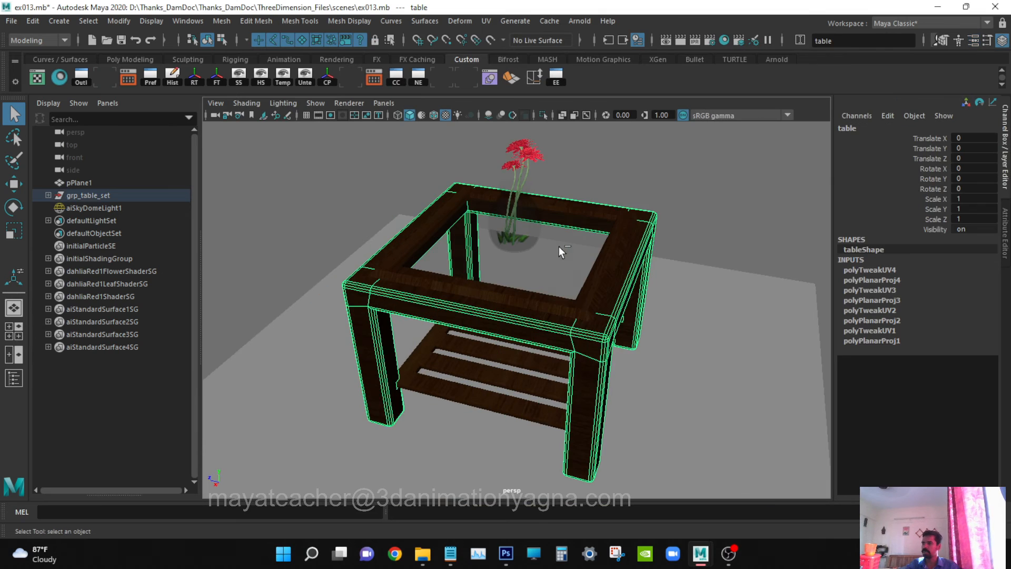
{"action": "key", "text": "ctrl+a"}
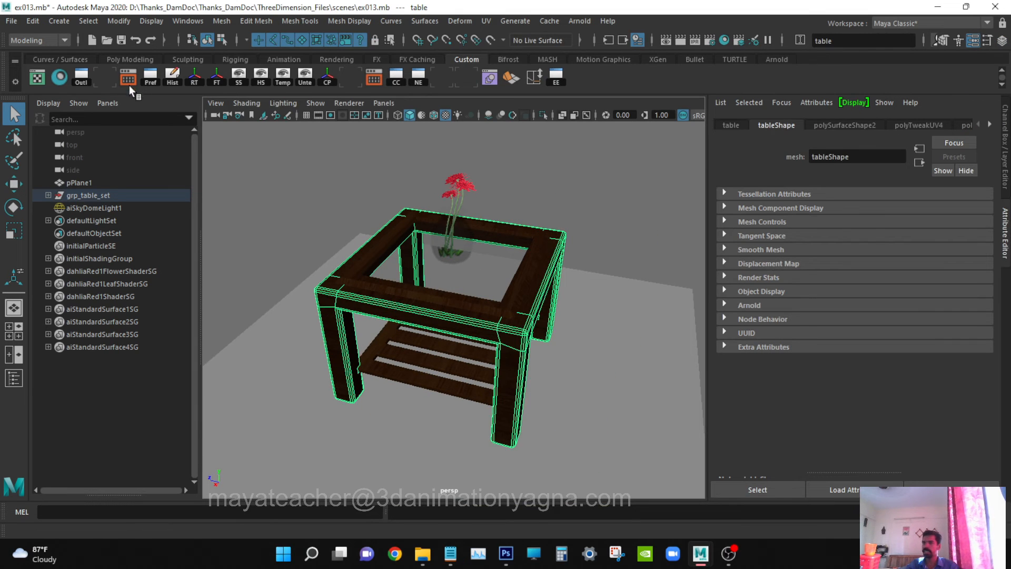
{"action": "left_click", "coordinate": [188, 22]}
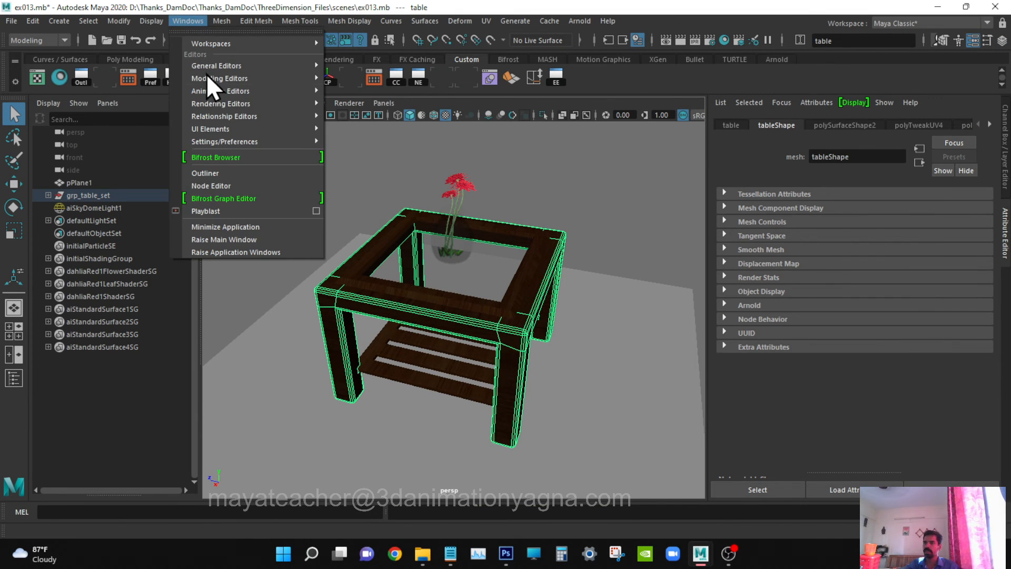
{"action": "mouse_move", "coordinate": [217, 89]}
{"action": "mouse_move", "coordinate": [274, 105]}
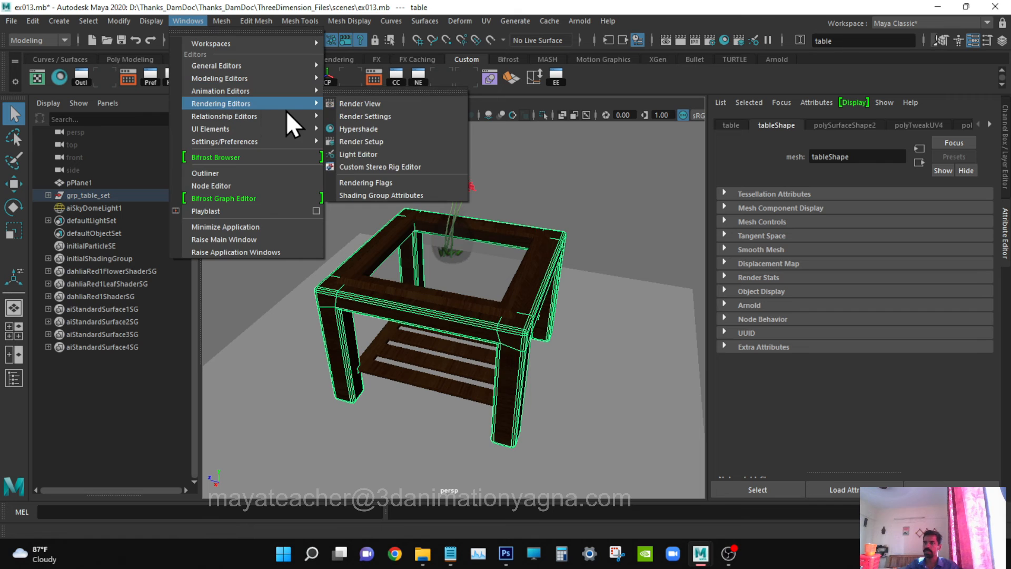
{"action": "left_click", "coordinate": [362, 127]}
{"action": "left_click", "coordinate": [464, 307]}
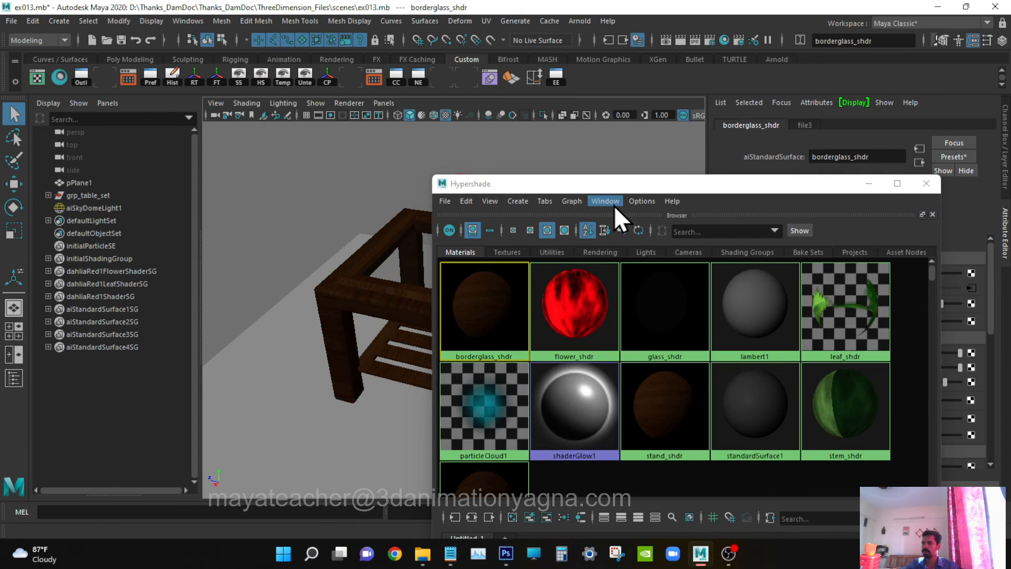
{"action": "left_click_drag", "start_coordinate": [620, 183], "coordinate": [284, 56]}
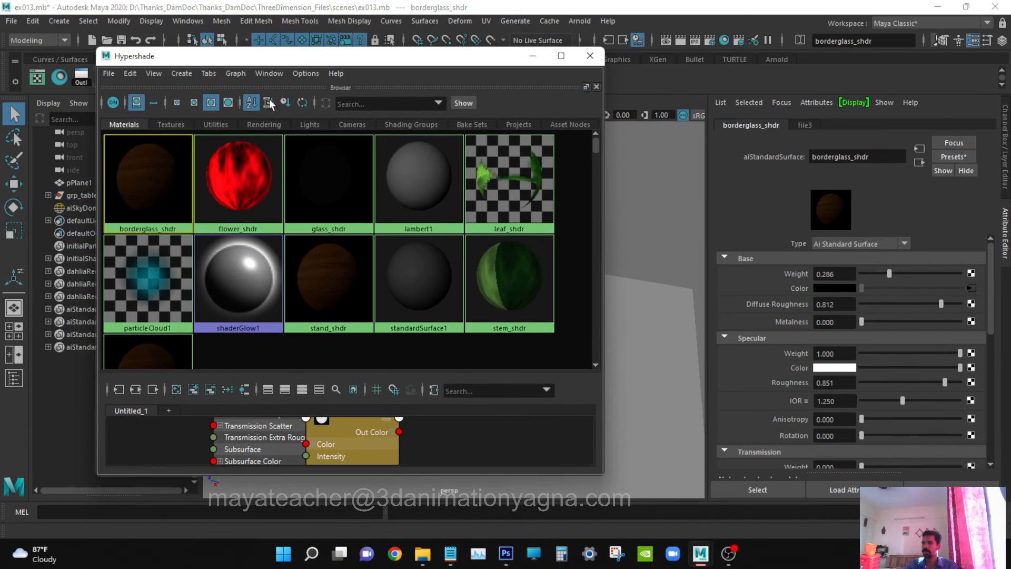
{"action": "left_click", "coordinate": [195, 102]}
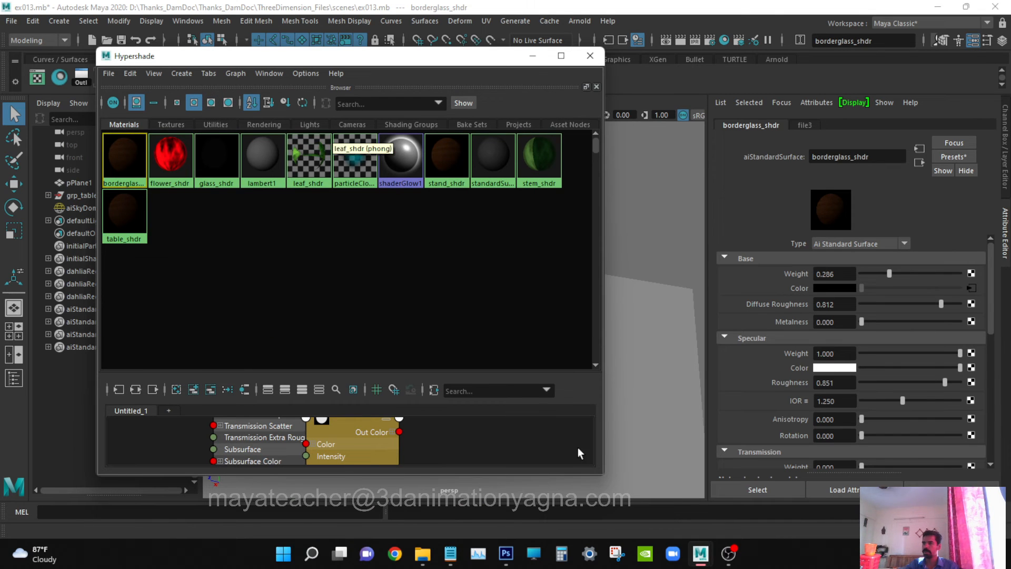
{"action": "left_click_drag", "start_coordinate": [603, 475], "coordinate": [433, 344]}
{"action": "left_click_drag", "start_coordinate": [333, 232], "coordinate": [334, 242]}
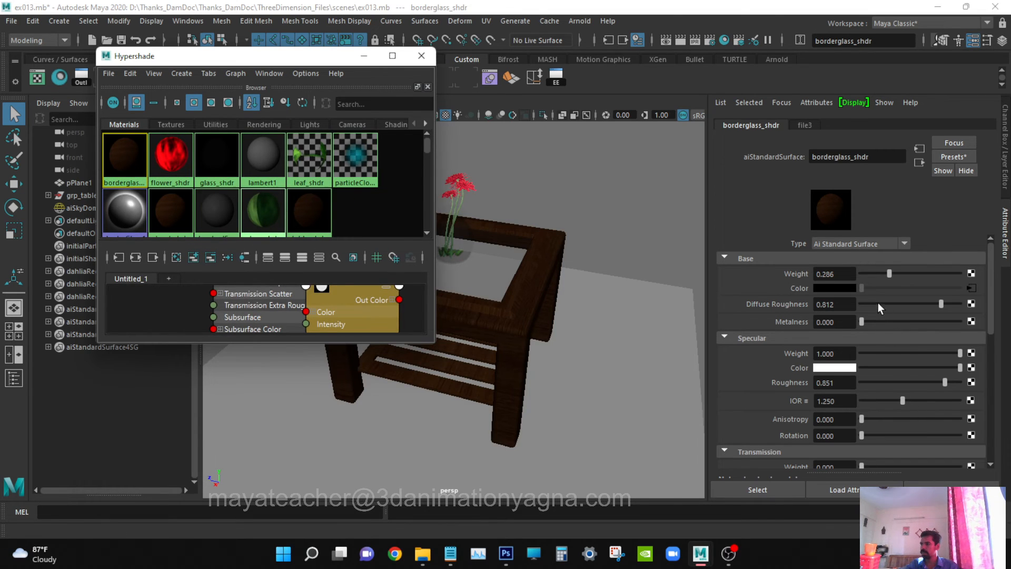
On borderglass_shdr, set the diffuse roughness and specular roughness to 0.156 and the specular IOR to 1.737.
{"action": "left_click_drag", "start_coordinate": [880, 308], "coordinate": [840, 306]}
{"action": "left_click_drag", "start_coordinate": [902, 384], "coordinate": [877, 384]}
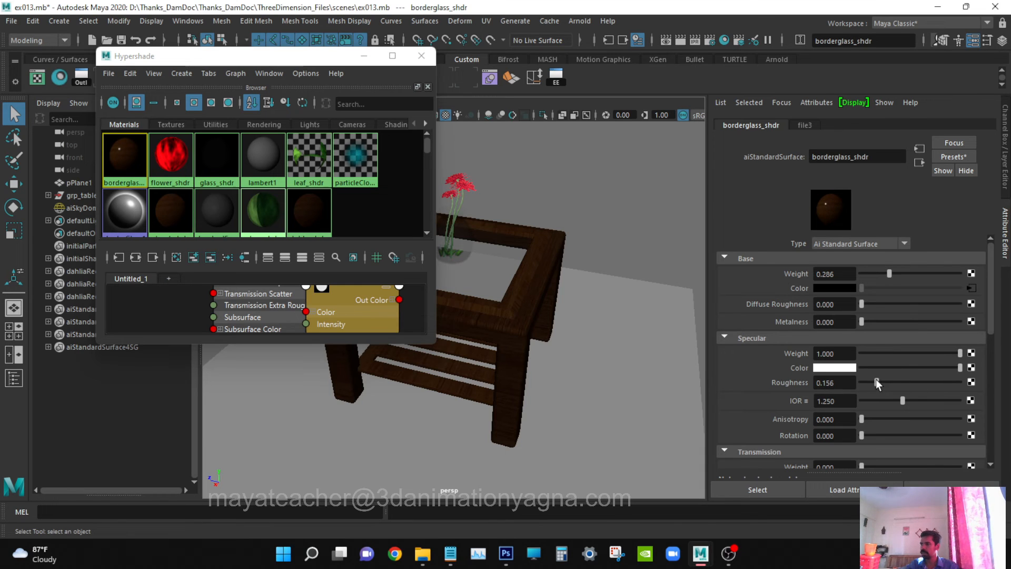
{"action": "left_click_drag", "start_coordinate": [863, 304], "coordinate": [877, 304]}
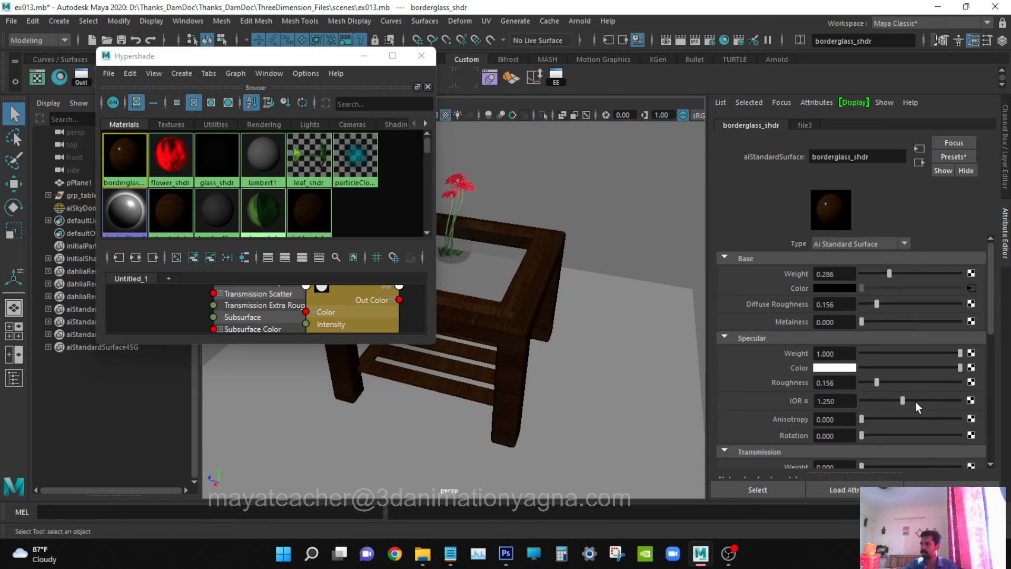
{"action": "left_click_drag", "start_coordinate": [917, 401], "coordinate": [917, 401]}
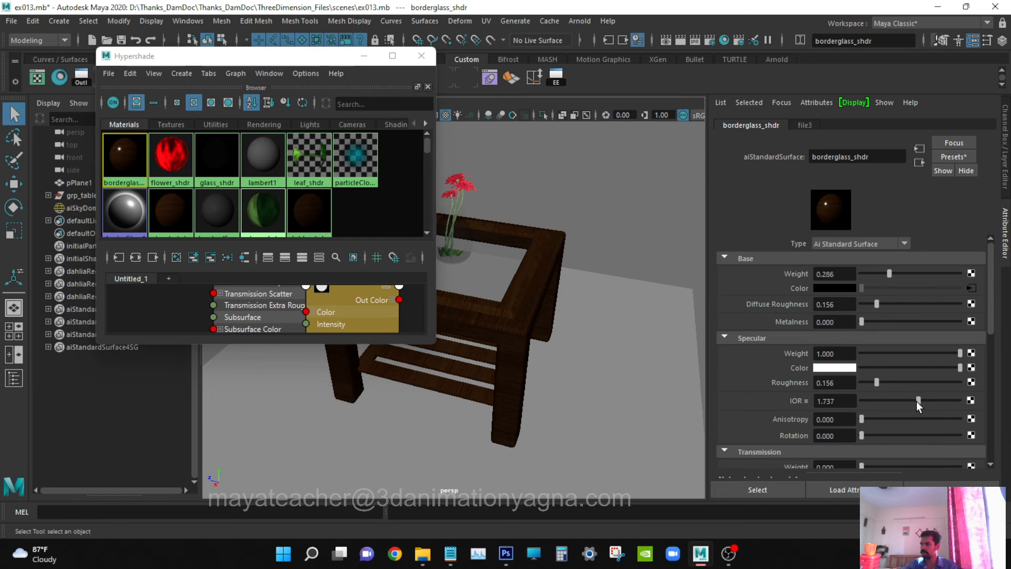
On the slatted shelf's stand_shdr, set the diffuse roughness to 0.136 and the specular roughness to 0.149.
{"action": "left_click", "coordinate": [170, 217]}
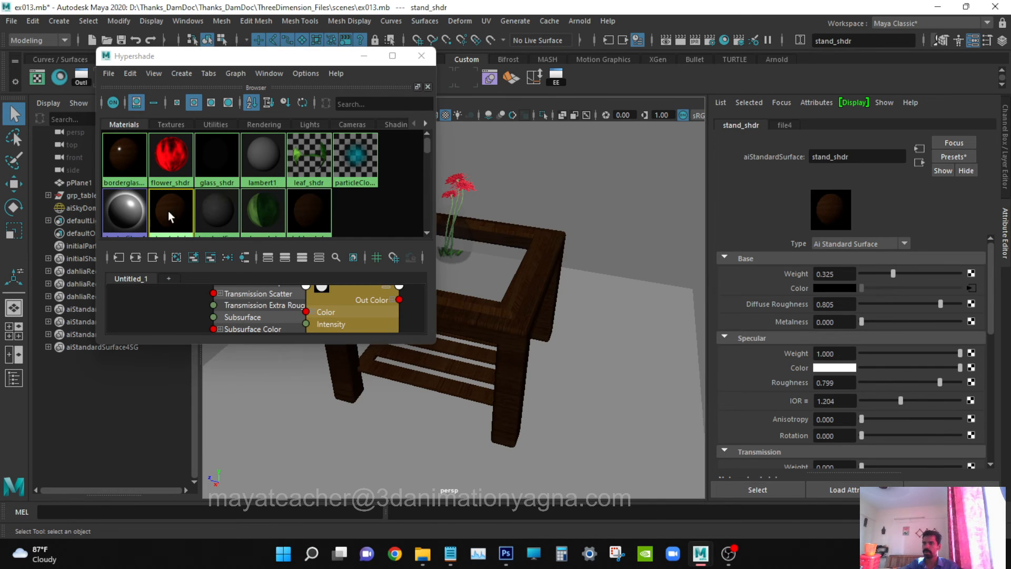
{"action": "left_click", "coordinate": [874, 304]}
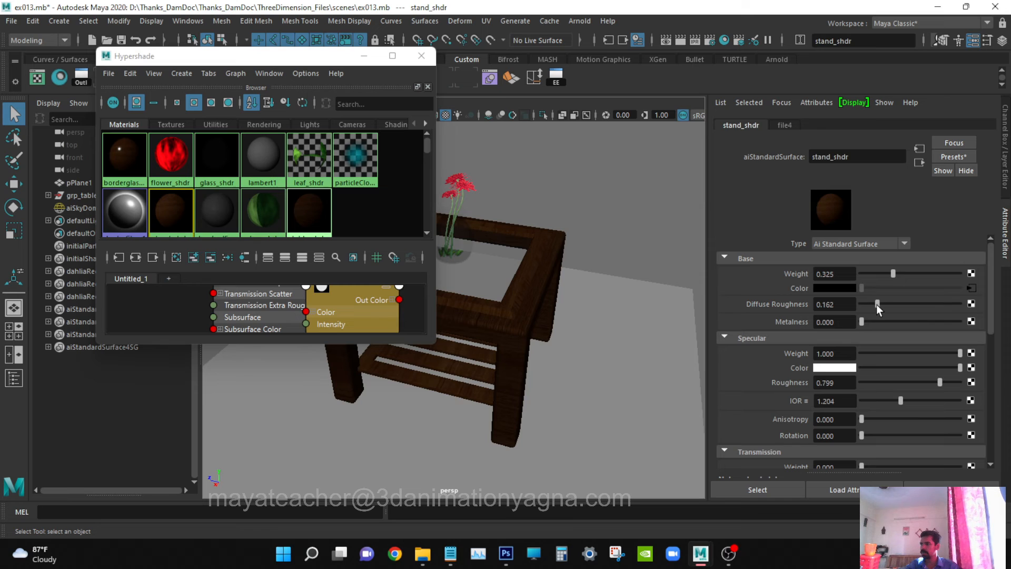
{"action": "left_click", "coordinate": [876, 382]}
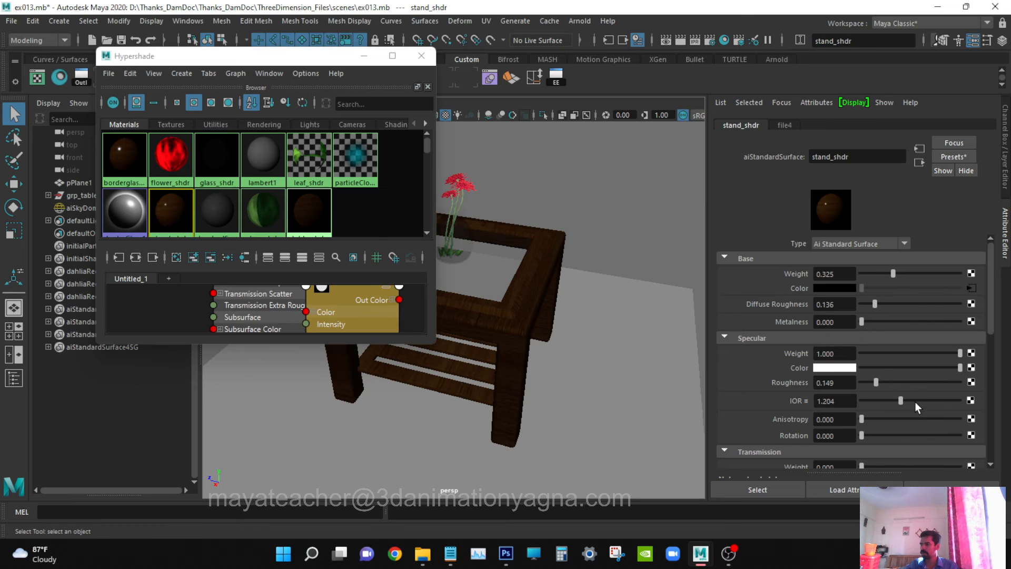
On table_shdr, set diffuse roughness to 0.175, specular roughness to 0.182 and IOR to 1.658, and close Hypershade.
{"action": "left_click", "coordinate": [296, 205]}
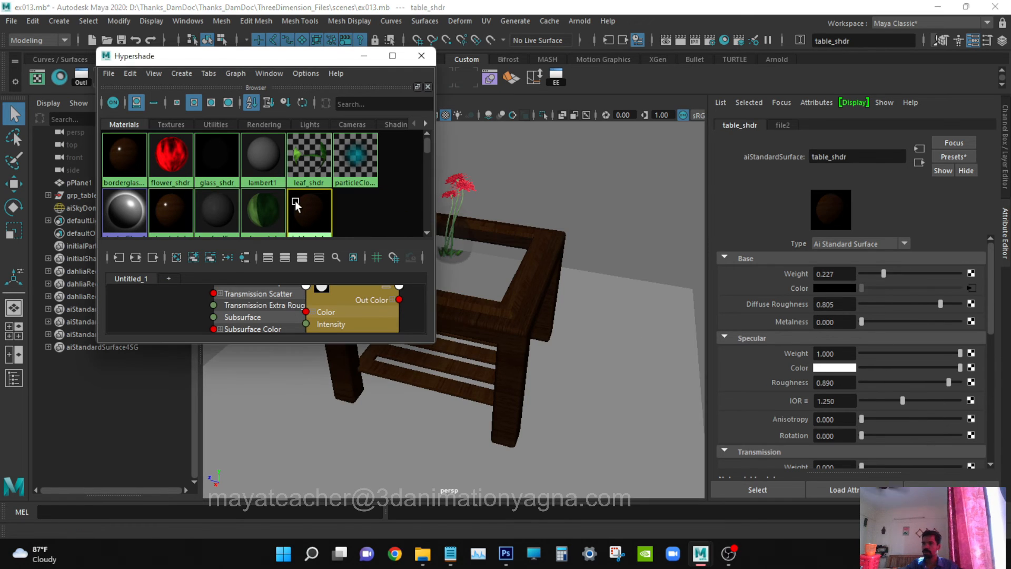
{"action": "left_click", "coordinate": [879, 303]}
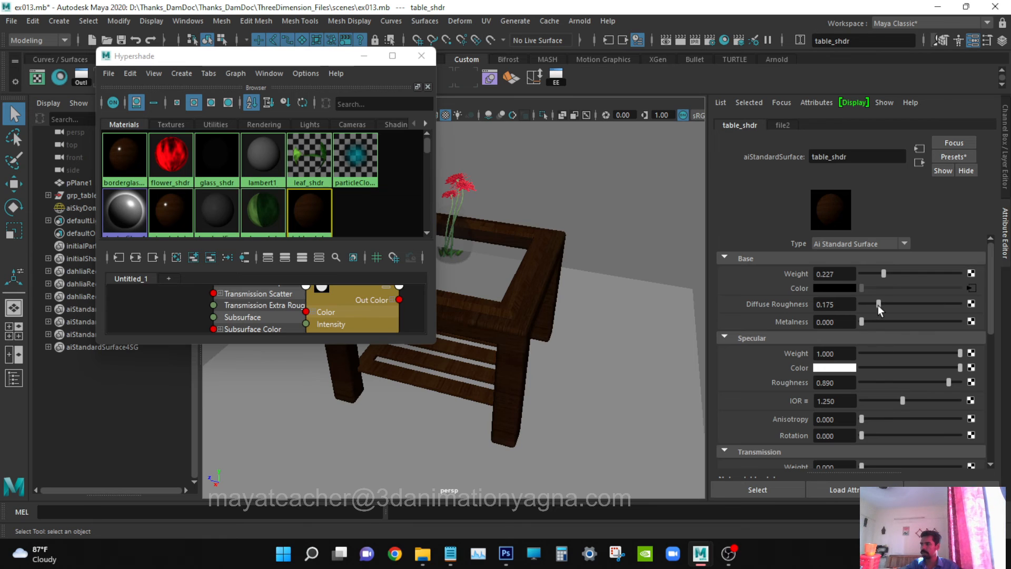
{"action": "left_click", "coordinate": [879, 382]}
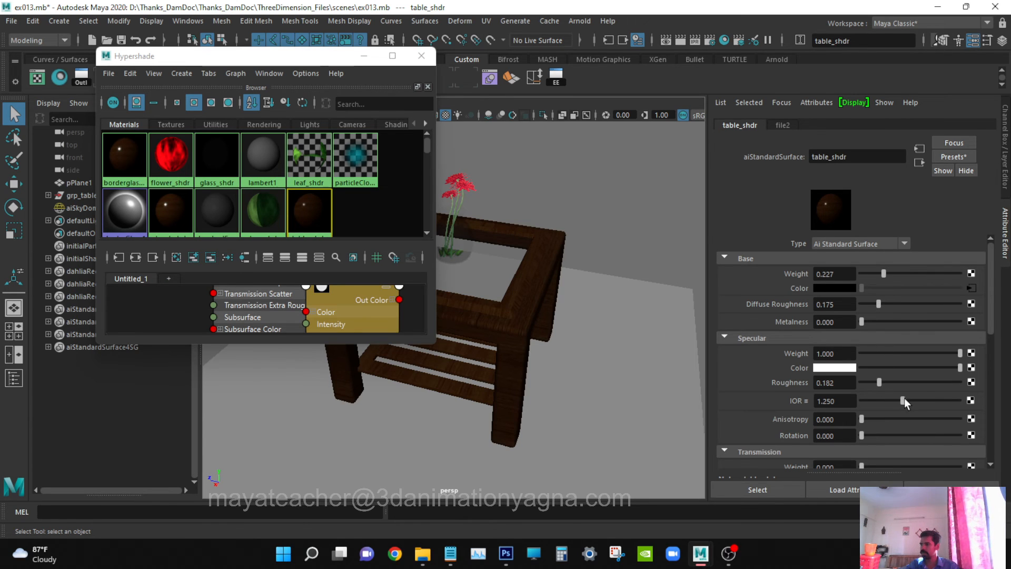
{"action": "left_click_drag", "start_coordinate": [905, 401], "coordinate": [916, 405]}
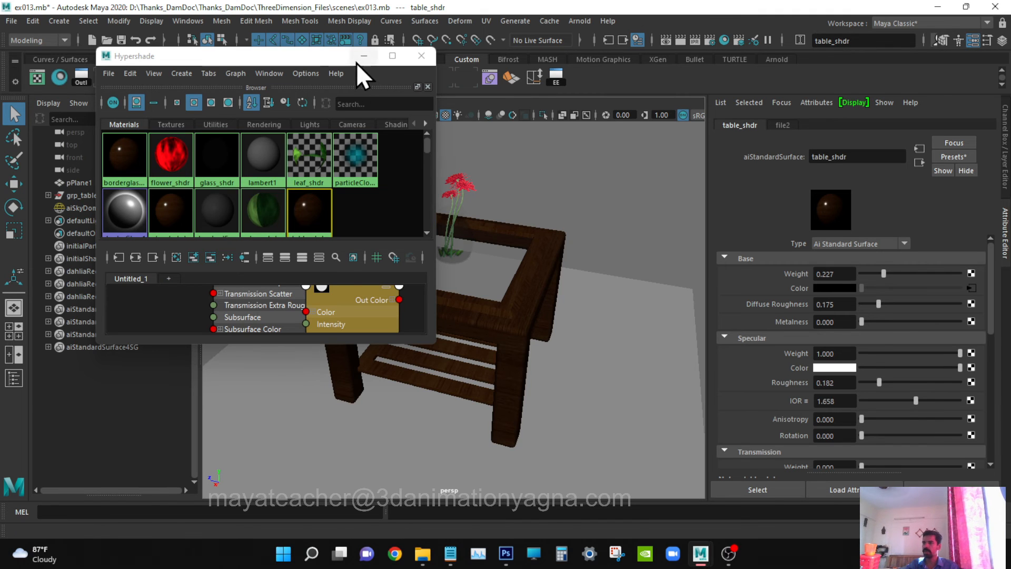
{"action": "left_click", "coordinate": [421, 56]}
Test-render the glossier wood materials in Arnold RenderView, stop the render, and move its window clear of the viewport.
{"action": "left_click", "coordinate": [579, 20]}
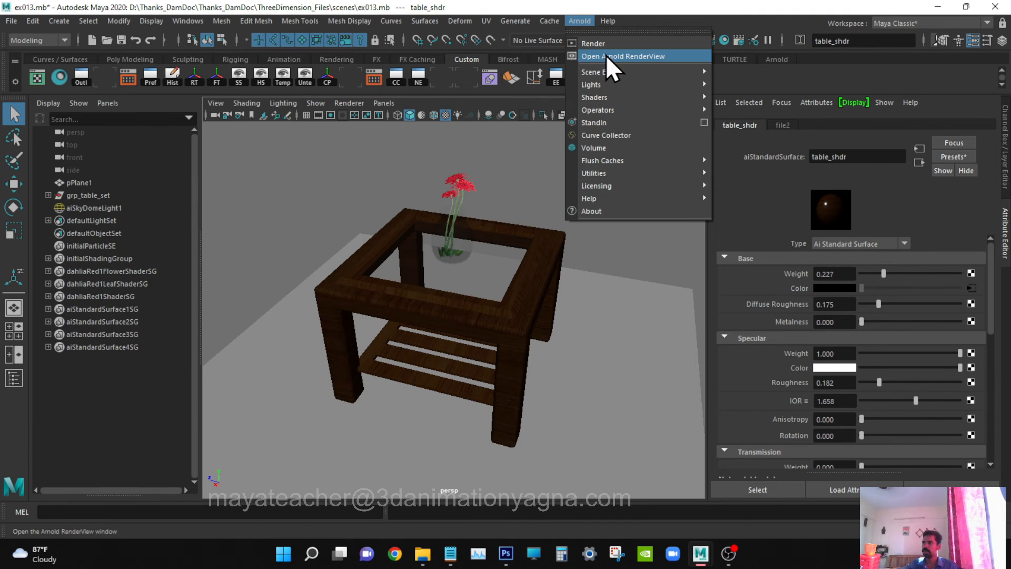
{"action": "left_click", "coordinate": [606, 55]}
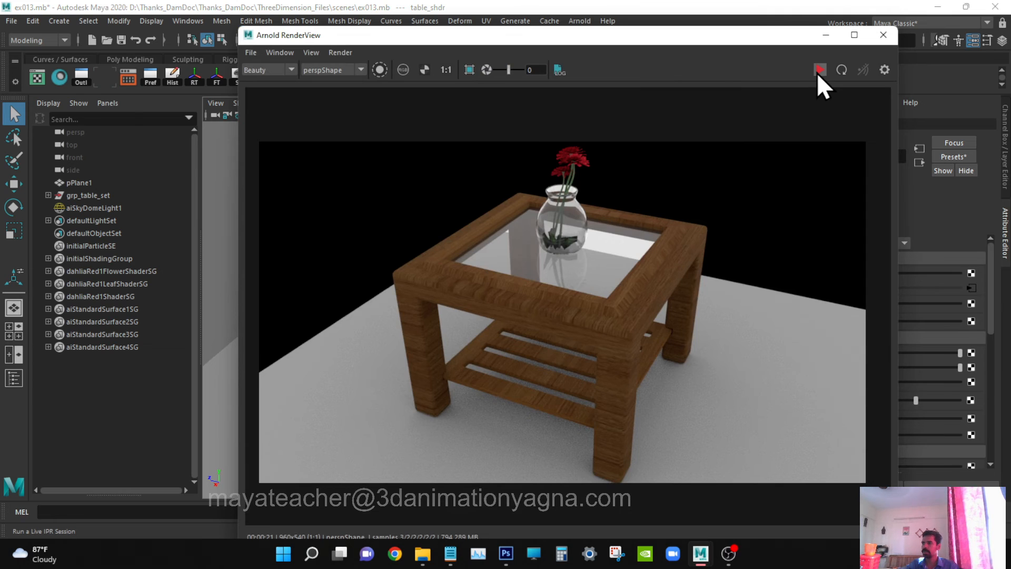
{"action": "left_click", "coordinate": [817, 72]}
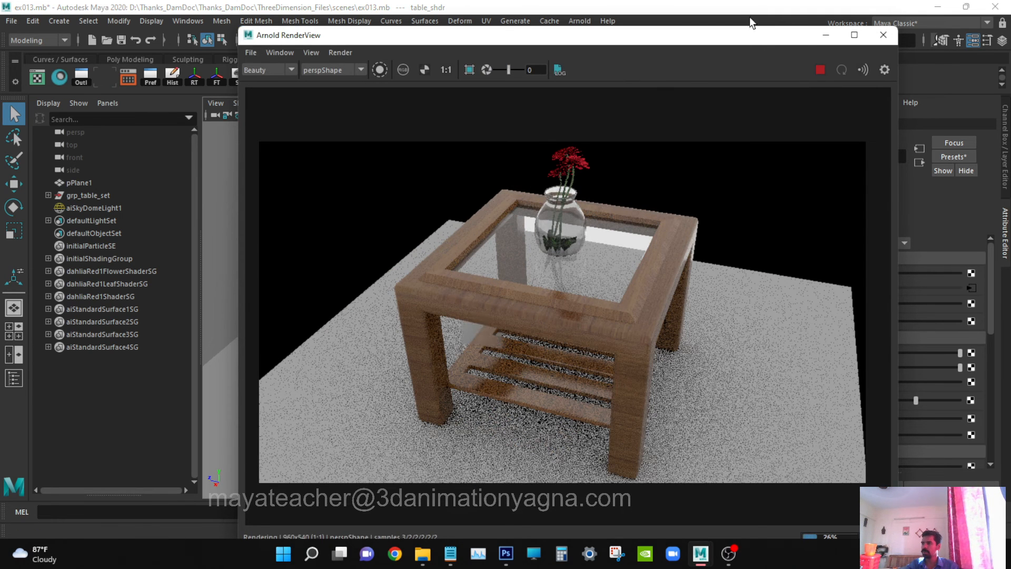
{"action": "left_click_drag", "start_coordinate": [747, 40], "coordinate": [653, 51]}
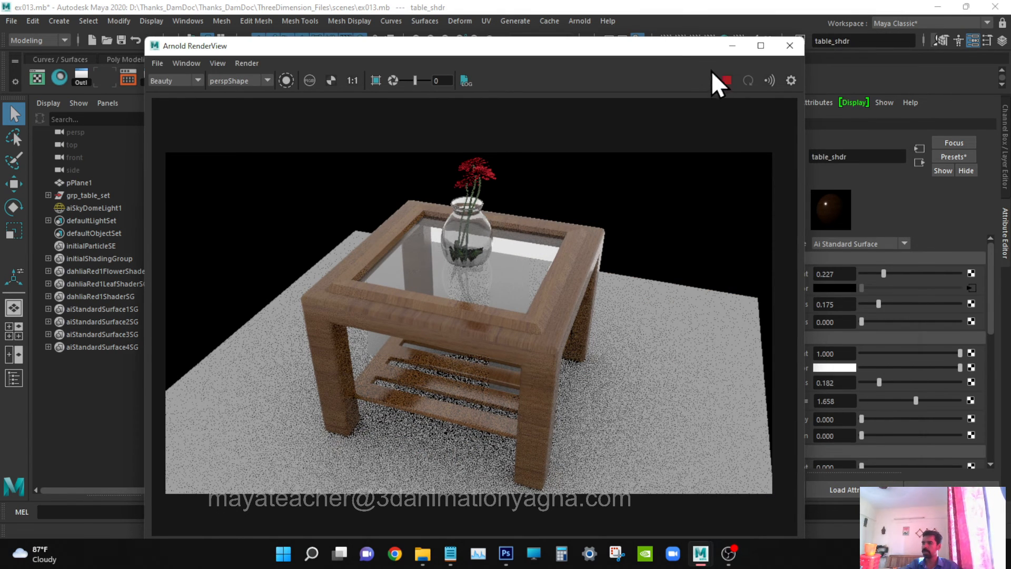
{"action": "left_click", "coordinate": [725, 80]}
{"action": "left_click_drag", "start_coordinate": [675, 47], "coordinate": [694, 495]}
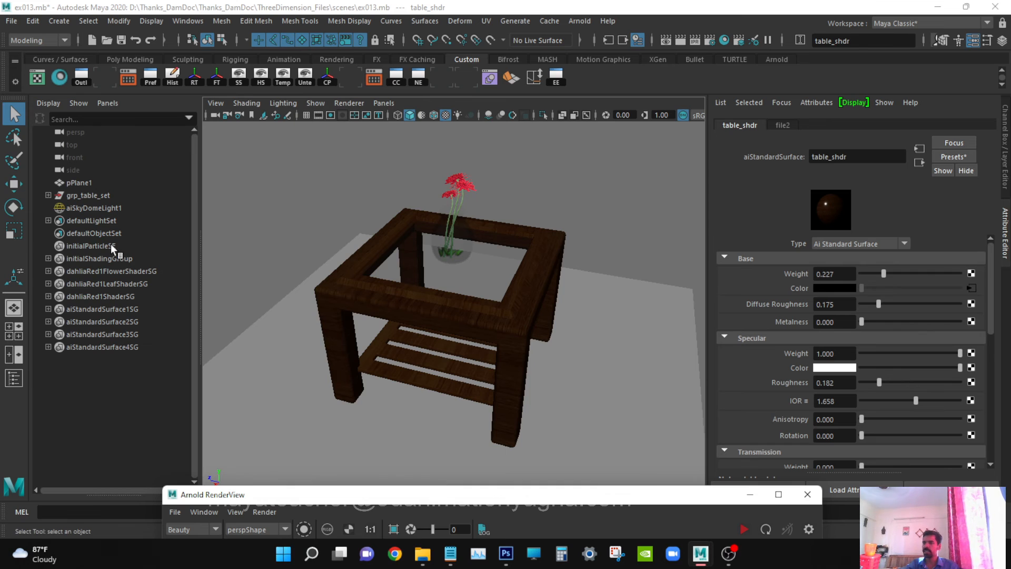
Connect a File texture to the color of aiSkyDomeLight1.
{"action": "left_click", "coordinate": [102, 209]}
{"action": "scroll", "coordinate": [946, 265], "scroll_direction": "up", "scroll_amount": 3}
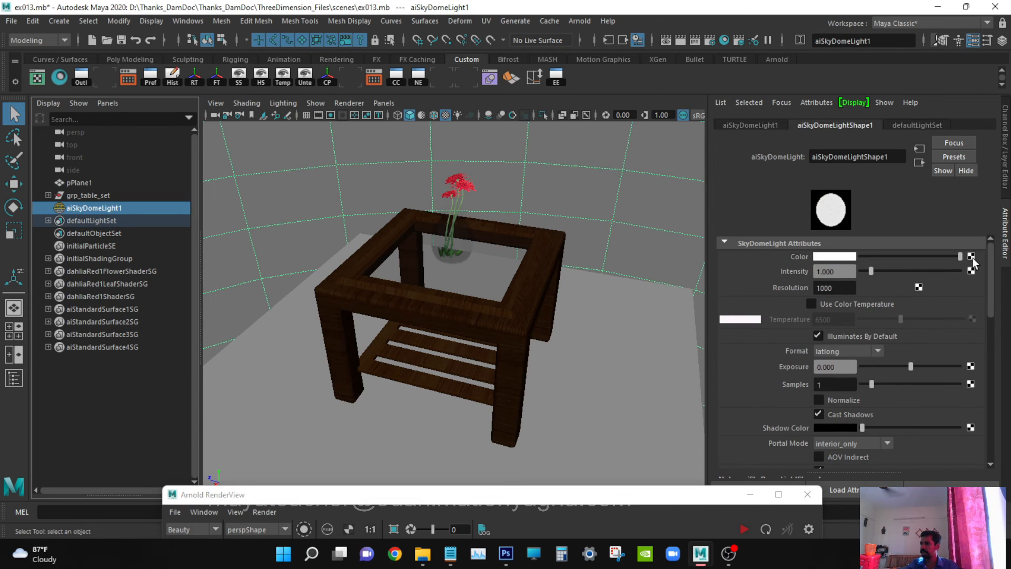
{"action": "left_click_drag", "start_coordinate": [0, 219], "coordinate": [681, 64]}
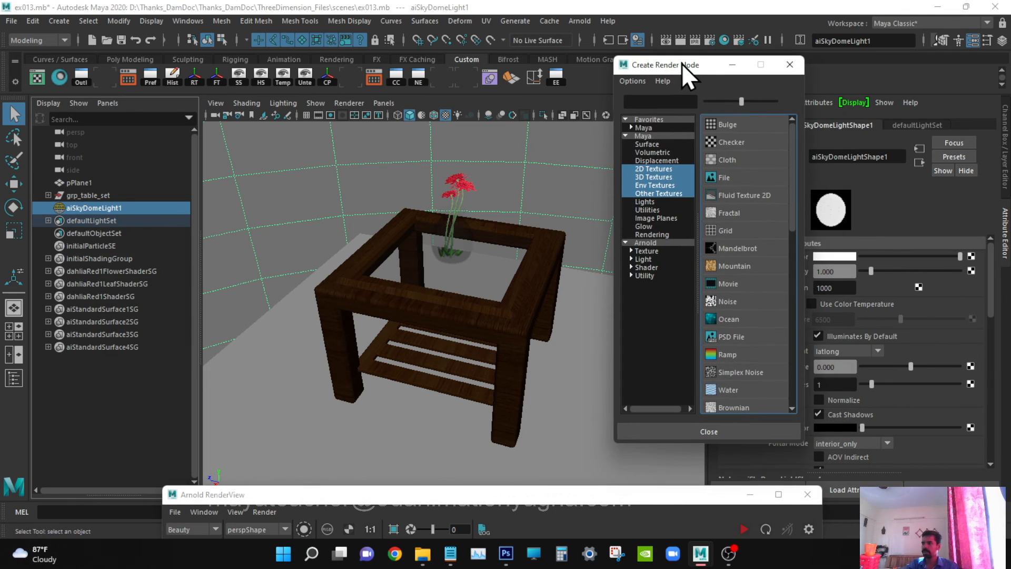
{"action": "left_click", "coordinate": [739, 177]}
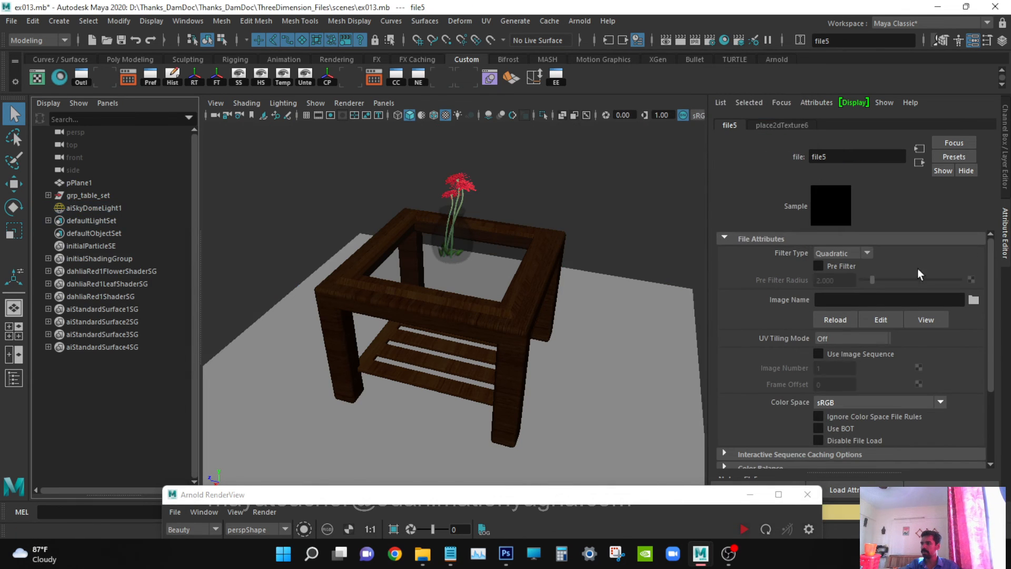
Load scenery1.jpg from the D:\Thanks_DamDoc folder as the image of the sky dome's file5 texture.
{"action": "left_click", "coordinate": [974, 300]}
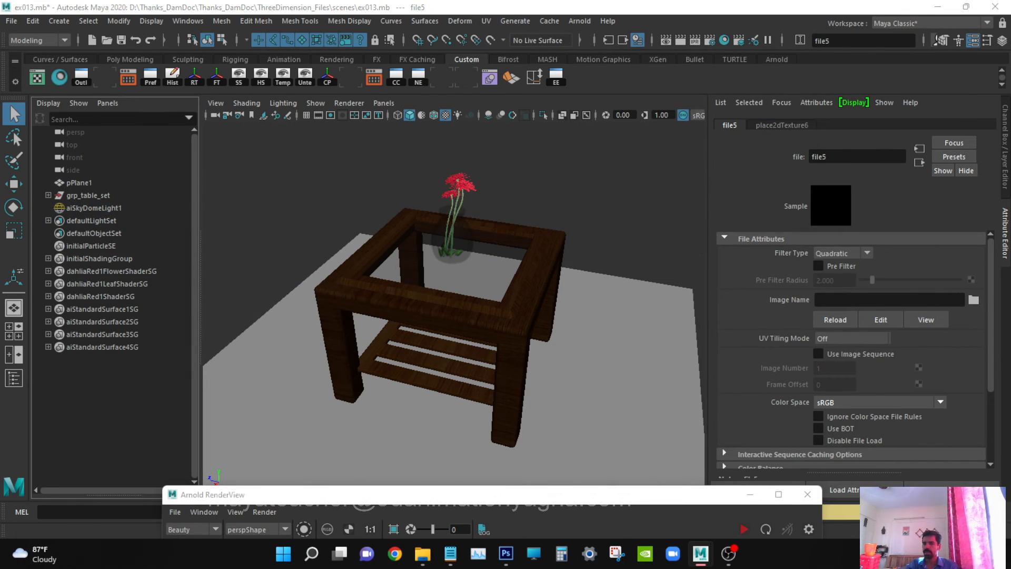
{"action": "left_click_drag", "start_coordinate": [350, 208], "coordinate": [539, 69]}
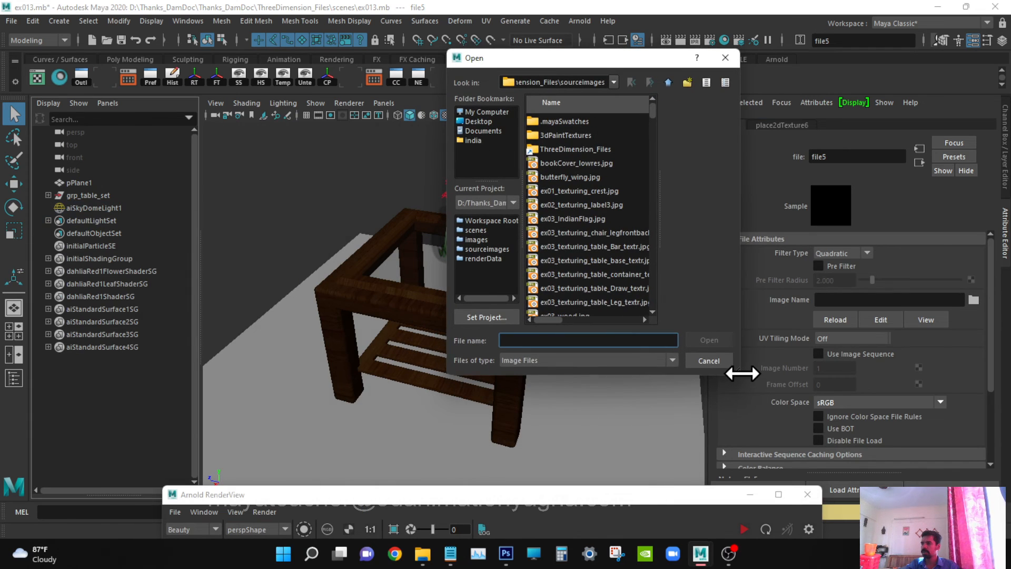
{"action": "left_click_drag", "start_coordinate": [738, 377], "coordinate": [935, 507]}
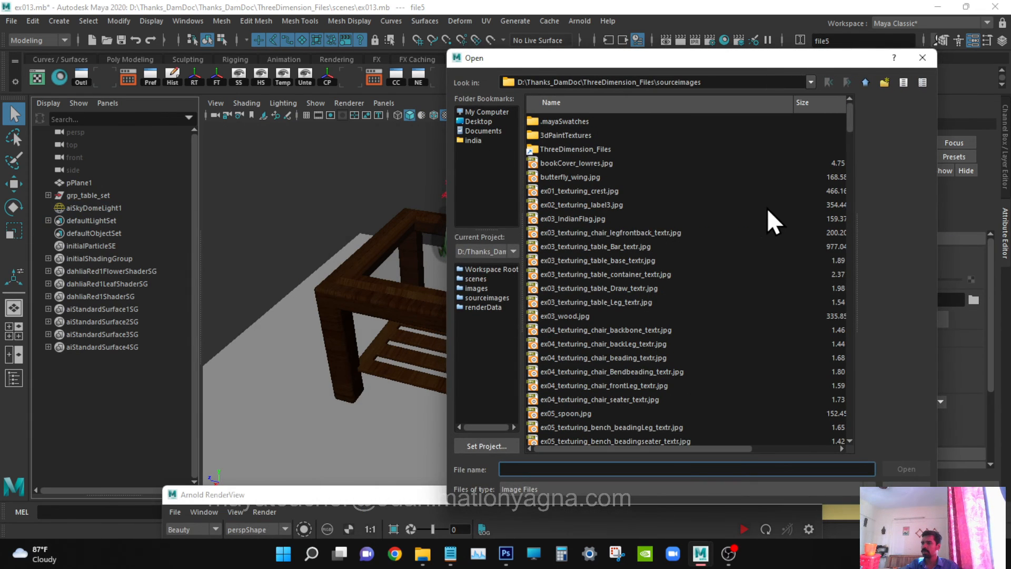
{"action": "left_click", "coordinate": [866, 85]}
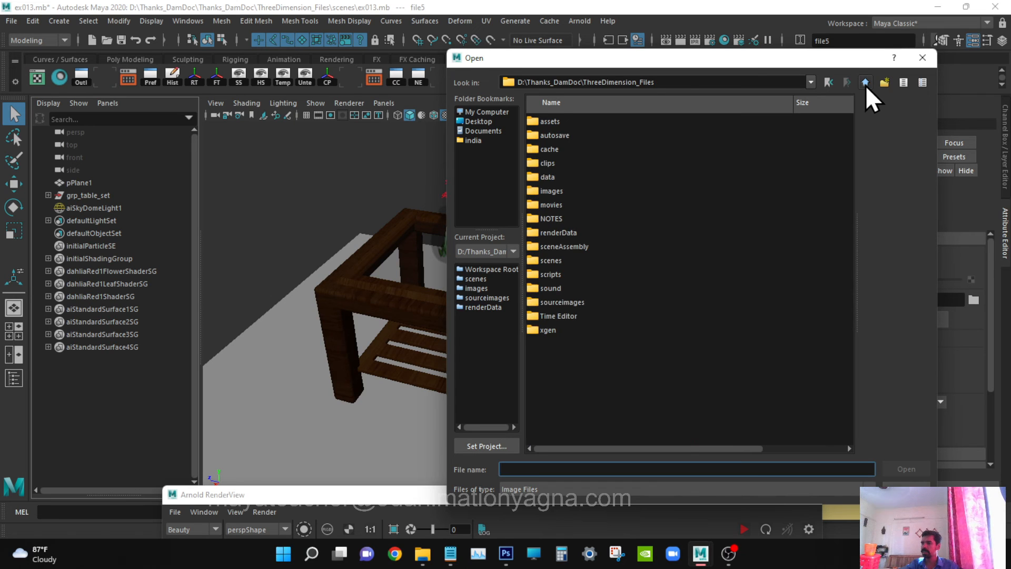
{"action": "left_click", "coordinate": [865, 82]}
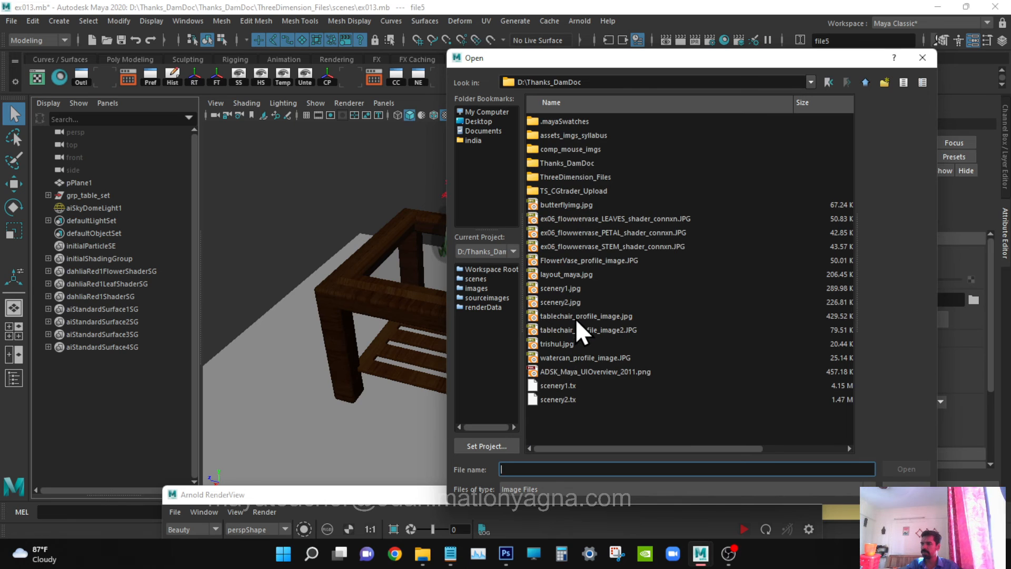
{"action": "left_click", "coordinate": [577, 291]}
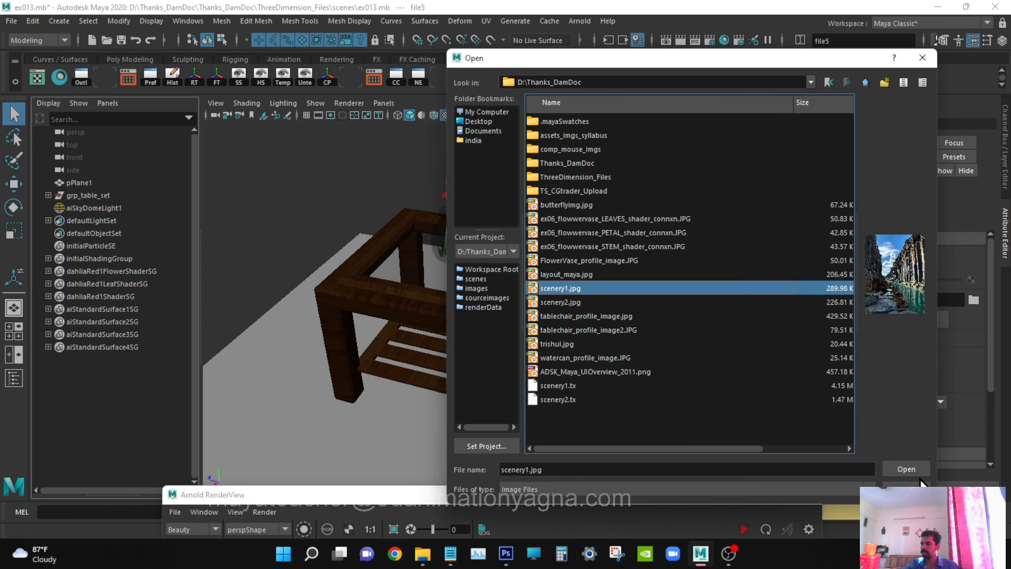
{"action": "left_click", "coordinate": [904, 469]}
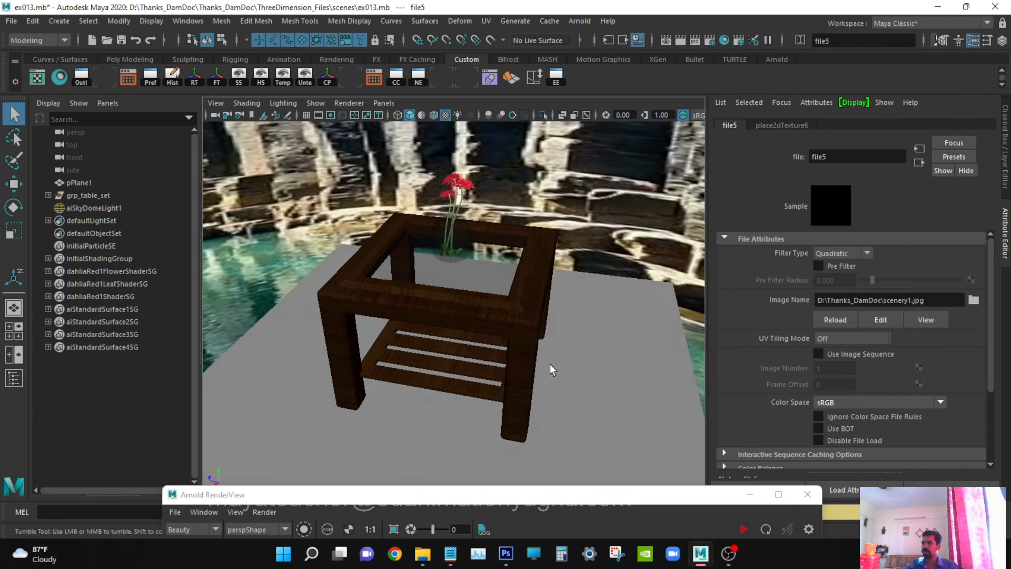
Reopen Arnold RenderView and test-render the table set under the scenery-textured sky dome.
{"action": "left_click_drag", "start_coordinate": [557, 365], "coordinate": [542, 366], "text": "alt"}
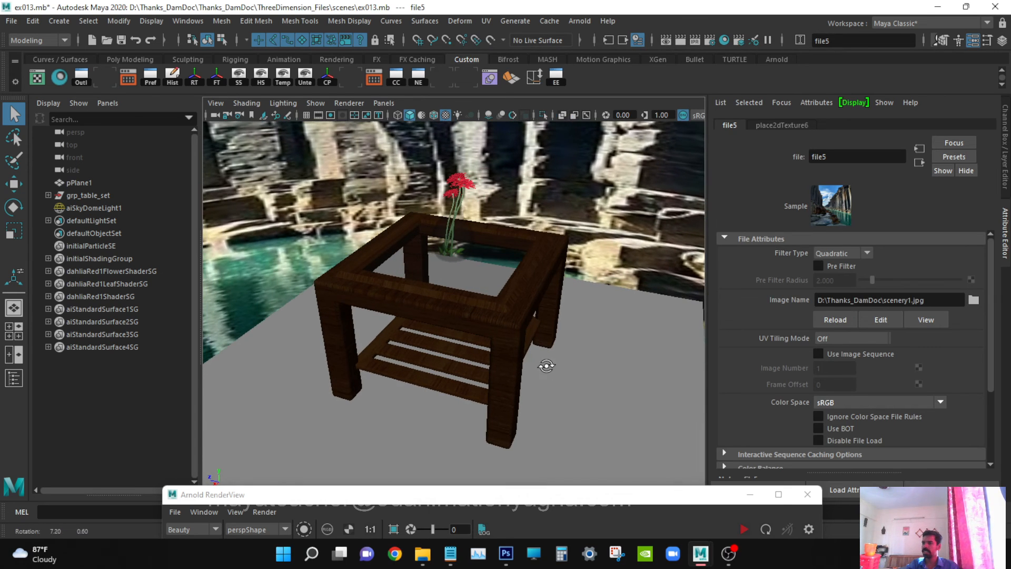
{"action": "left_click", "coordinate": [580, 16]}
{"action": "left_click", "coordinate": [592, 50]}
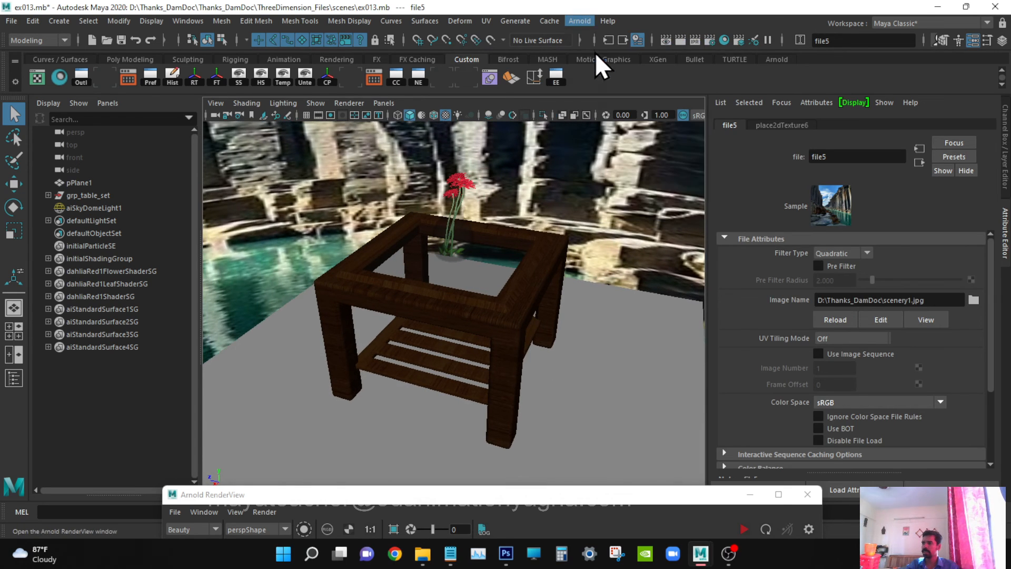
{"action": "left_click_drag", "start_coordinate": [538, 498], "coordinate": [565, 56]}
{"action": "left_click", "coordinate": [770, 87]}
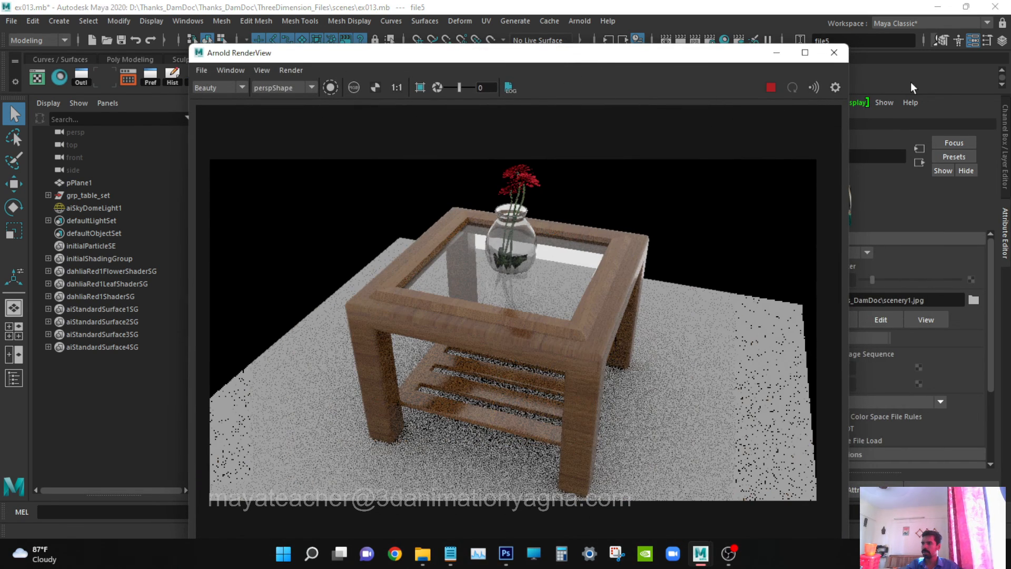
{"action": "left_click", "coordinate": [837, 57]}
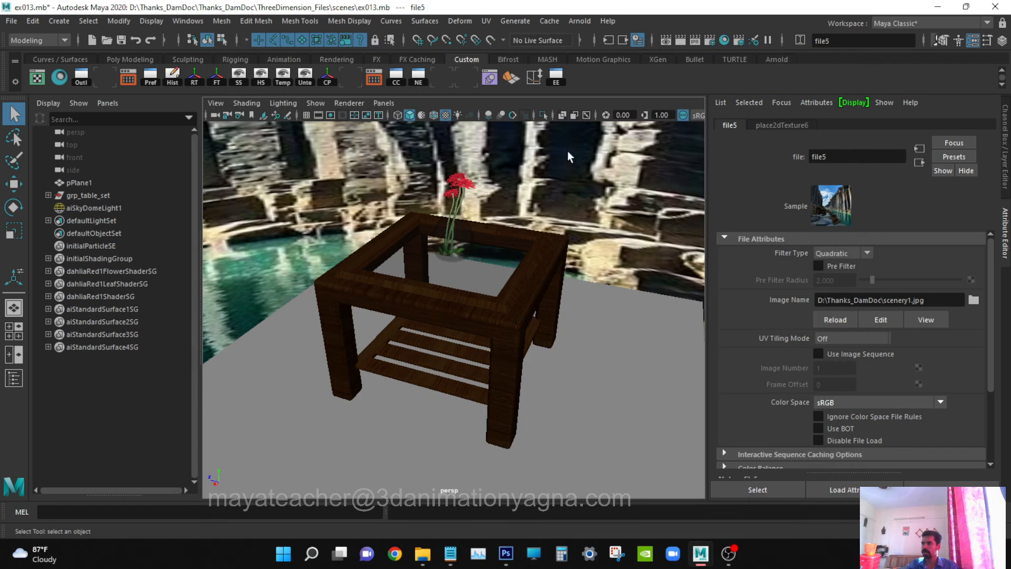
{"action": "left_click", "coordinate": [586, 22]}
{"action": "left_click", "coordinate": [605, 60]}
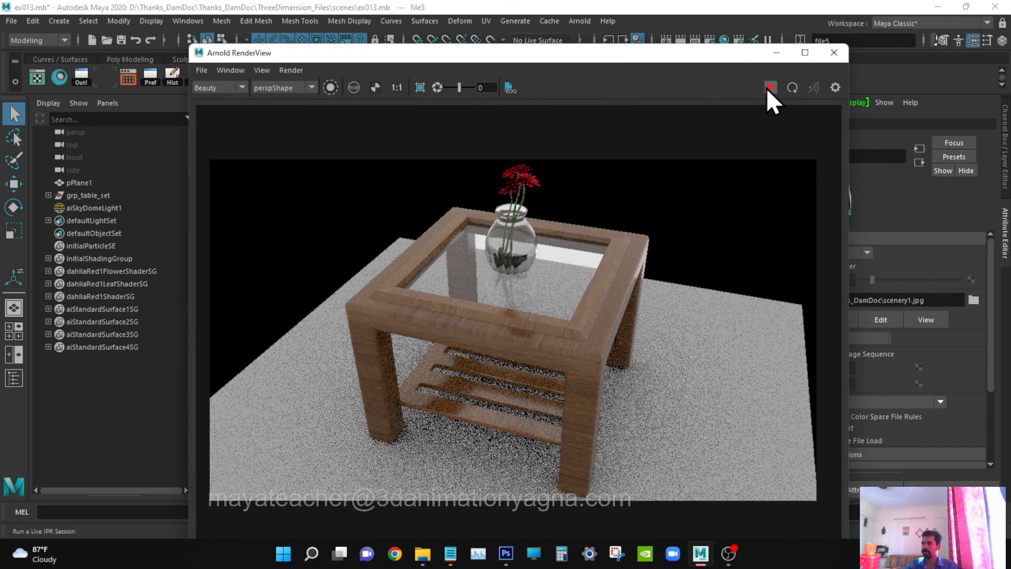
{"action": "left_click", "coordinate": [767, 87]}
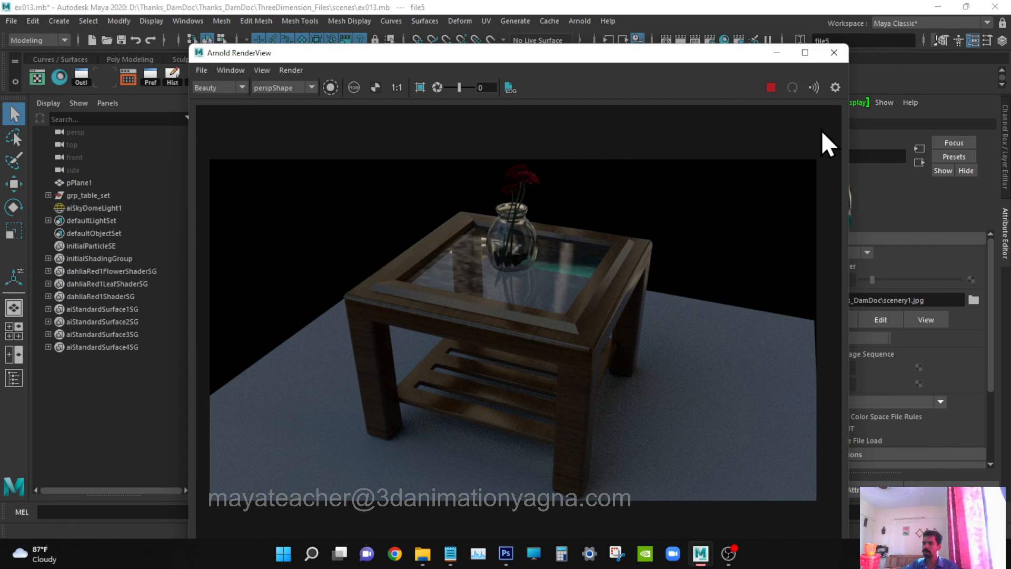
Raise the intensity of aiSkyDomeLight1 to 1.818 and update the Arnold test render.
{"action": "left_click", "coordinate": [130, 207]}
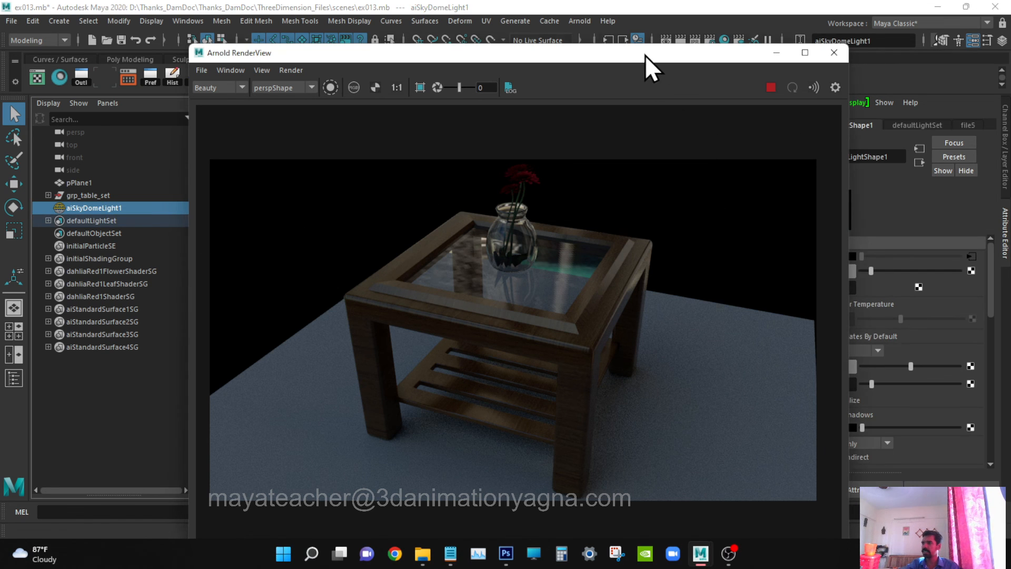
{"action": "left_click_drag", "start_coordinate": [645, 56], "coordinate": [542, 59]}
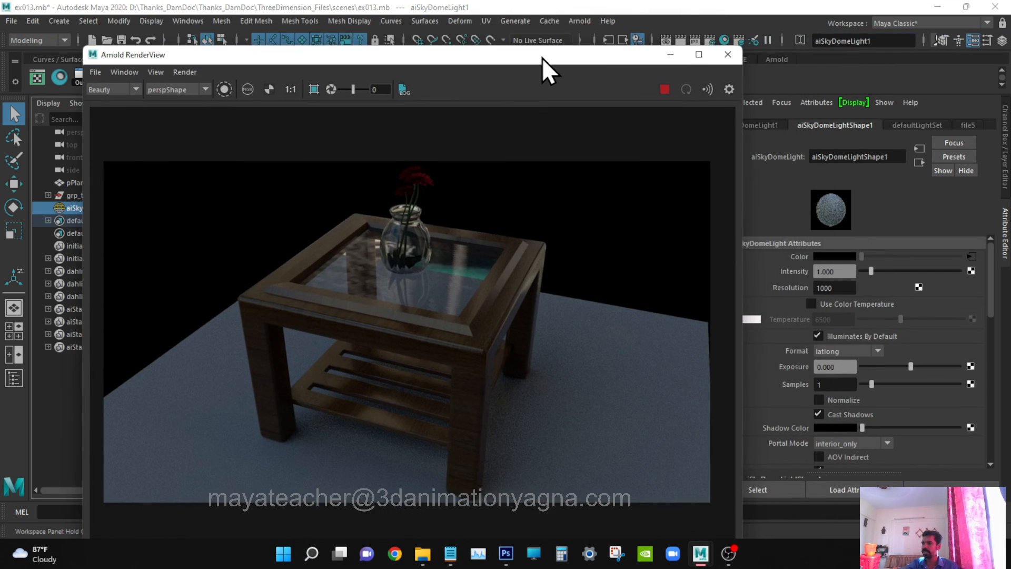
{"action": "left_click", "coordinate": [879, 271]}
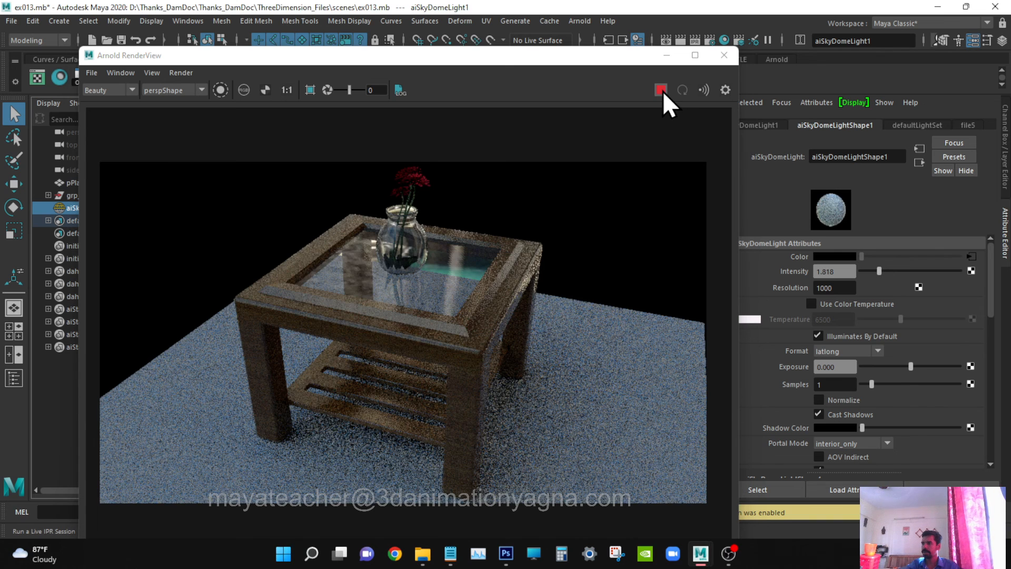
{"action": "left_click", "coordinate": [669, 104]}
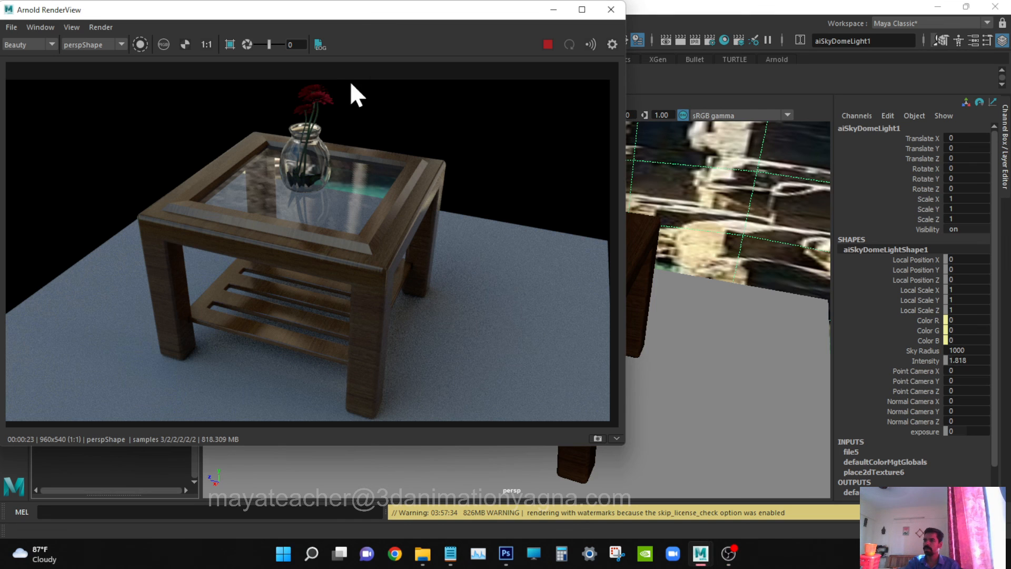
Select a flower petal surface and raise the diffuse of its flower_shdr material to 2, then 2.5.
{"action": "mouse_move", "coordinate": [397, 12]}
{"action": "left_mouse_down"}
{"action": "mouse_move", "coordinate": [388, 225]}
{"action": "mouse_move", "coordinate": [422, 46]}
{"action": "mouse_move", "coordinate": [397, 23]}
{"action": "left_mouse_up"}
{"action": "left_click", "coordinate": [534, 148]}
{"action": "key", "text": "ctrl+a"}
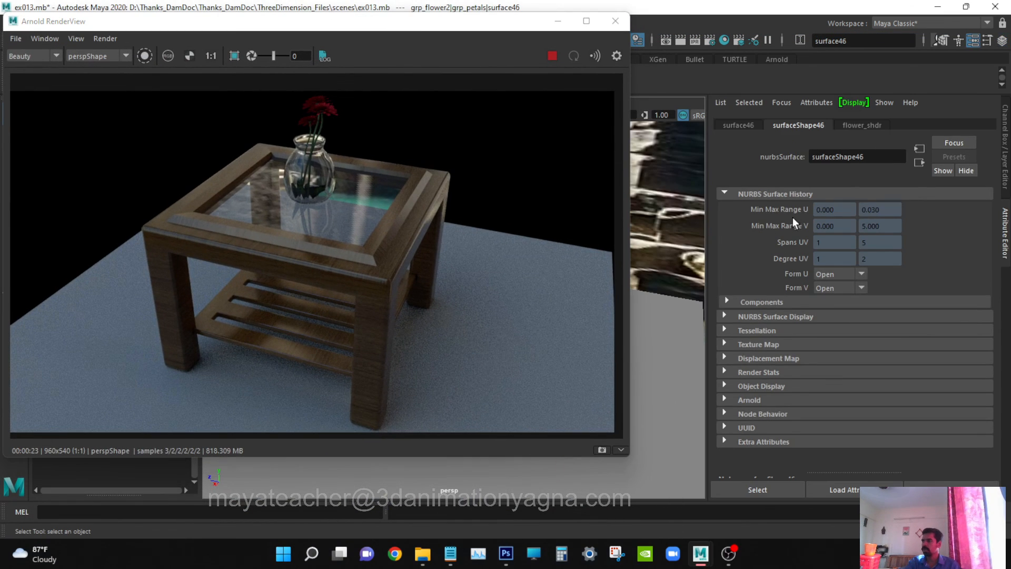
{"action": "left_click", "coordinate": [853, 125]}
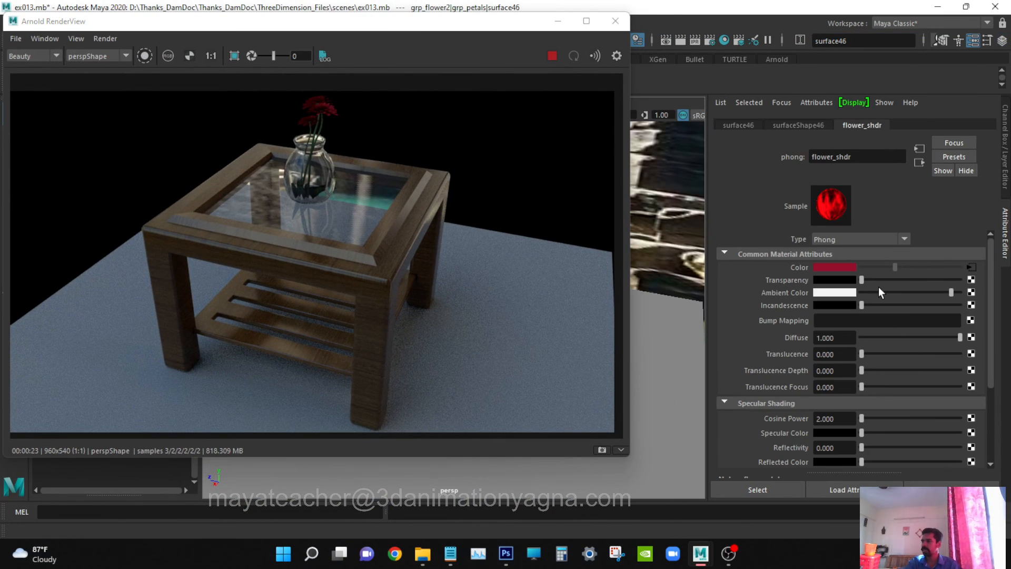
{"action": "left_click", "coordinate": [838, 337]}
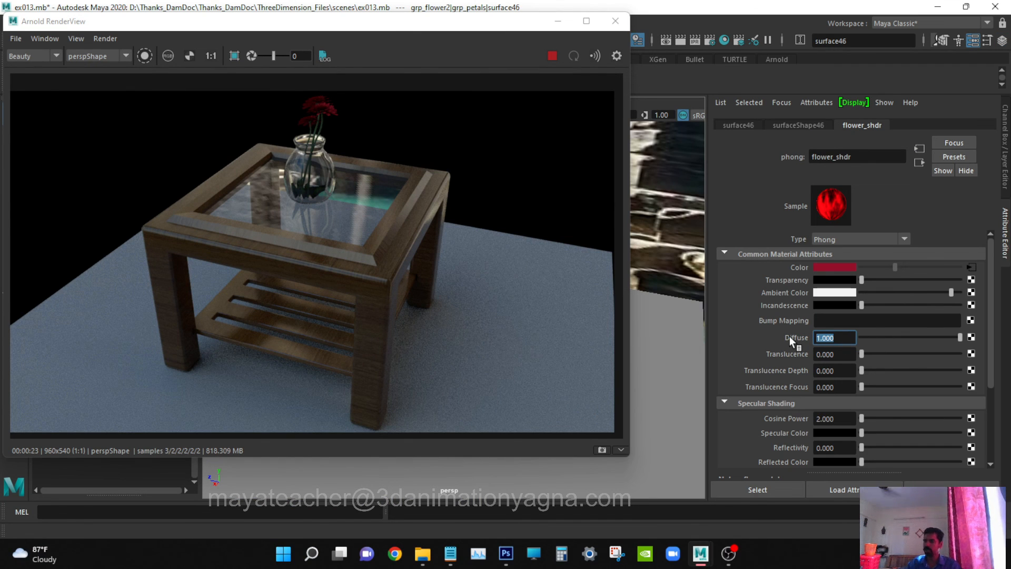
{"action": "type", "text": "2"}
{"action": "key", "text": "Return"}
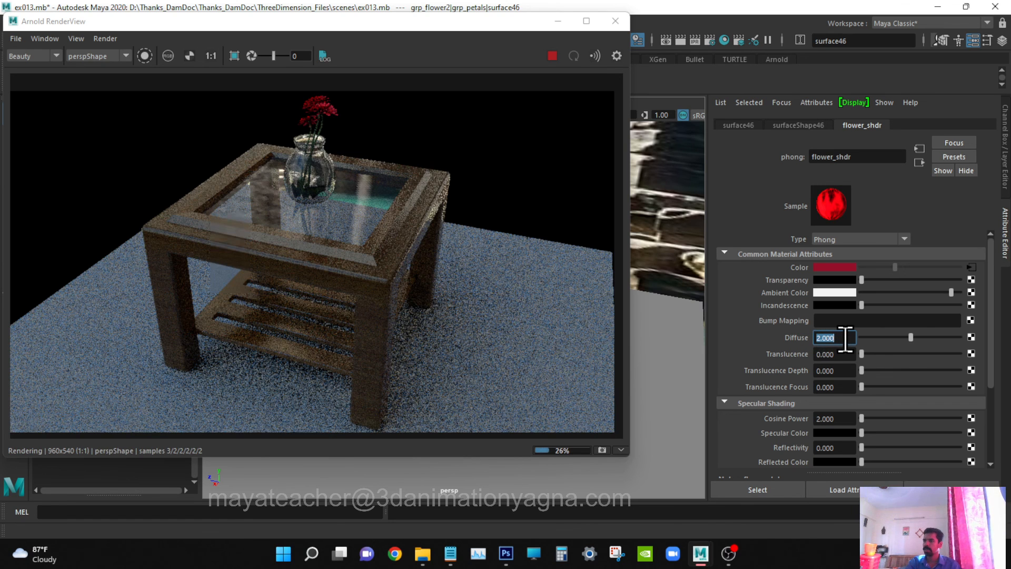
{"action": "type", "text": "2.5"}
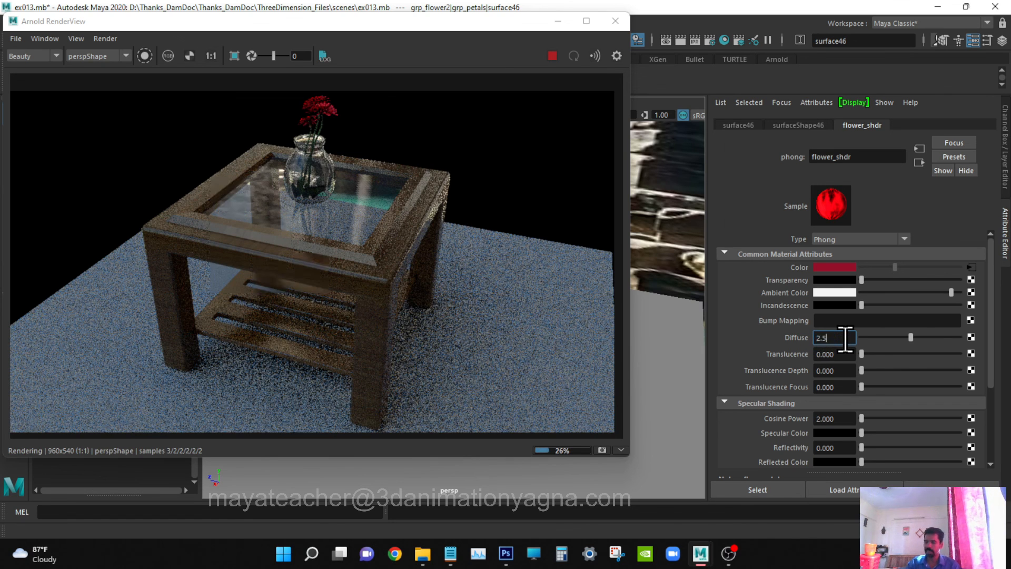
{"action": "key", "text": "Return"}
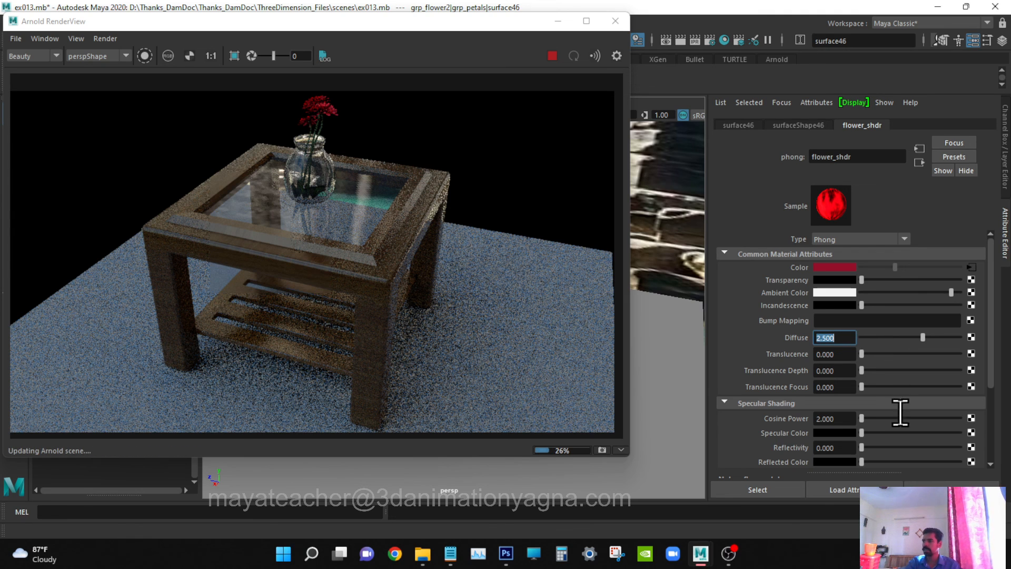